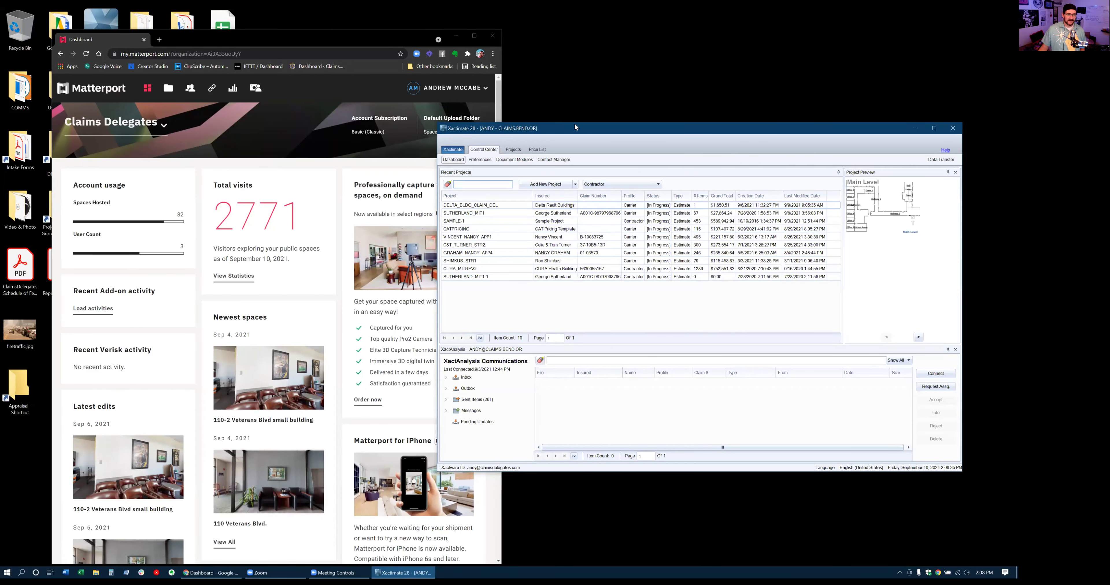
Move the Xactimate 28 Control Center window up and left beside the Matterport dashboard
left_click_drag(575, 127, 562, 110)
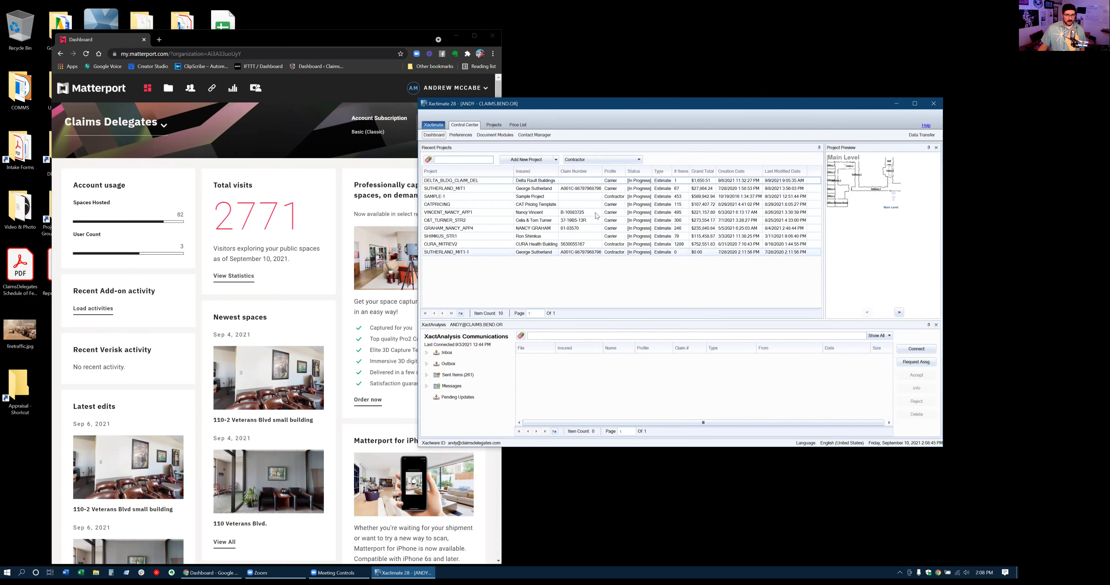
Shift Xactimate slightly right and show Matterport's All Spaces list of 82 spaces and folders
left_click_drag(610, 102, 634, 101)
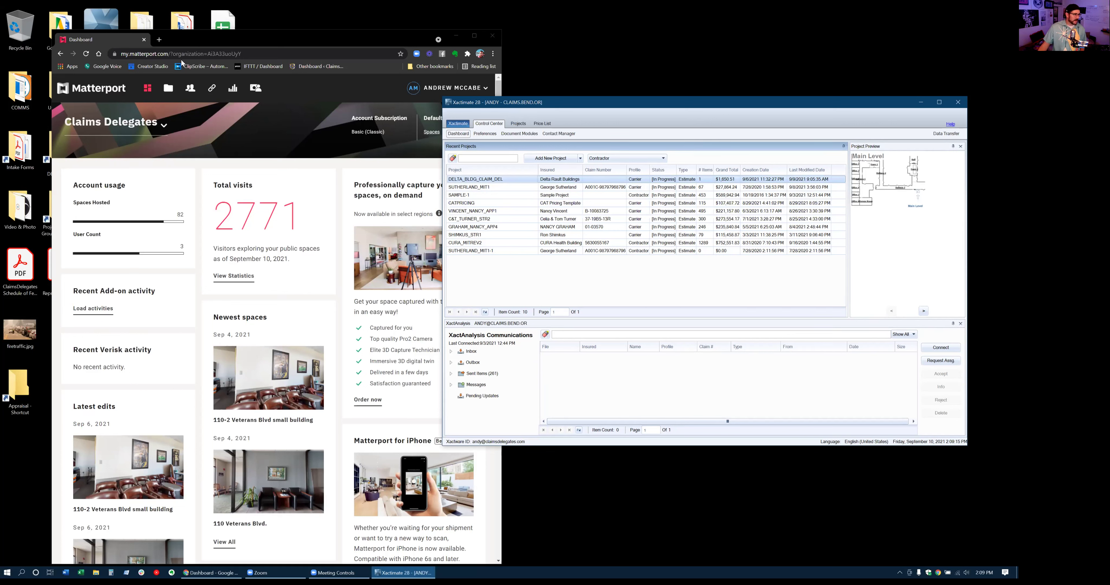
left_click(168, 89)
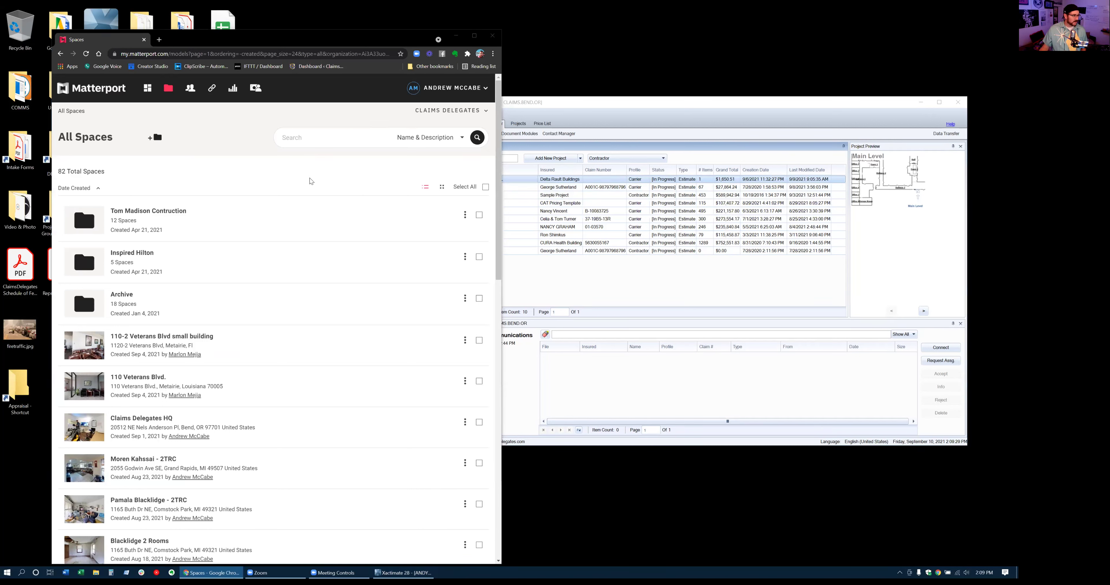
Search Matterport spaces for 'sutherland' and open the Sutherland space's detail page
left_click(359, 135)
type("sutherland")
key("Return")
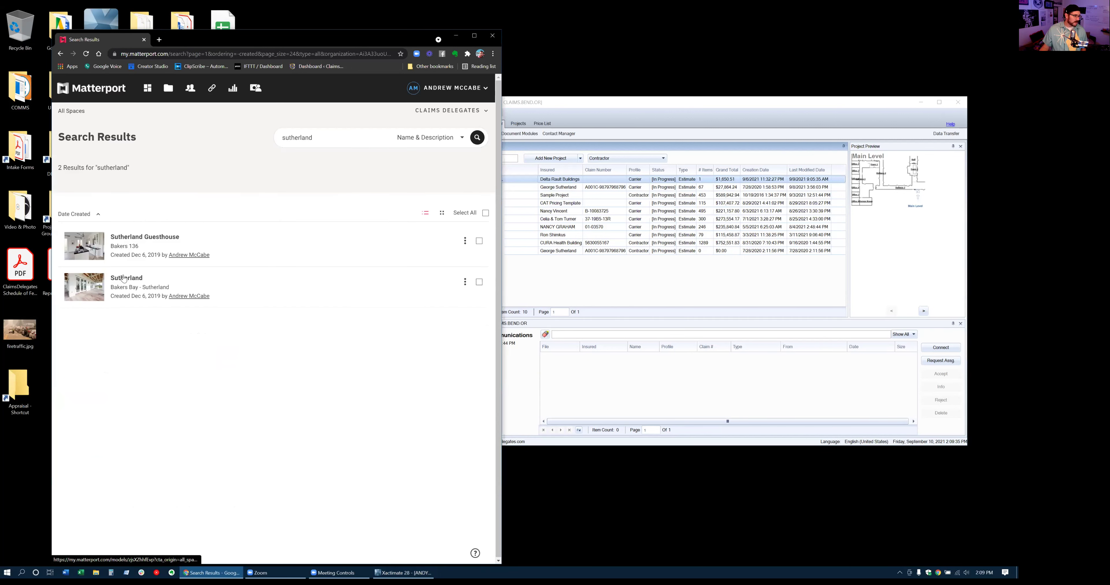
left_click(124, 279)
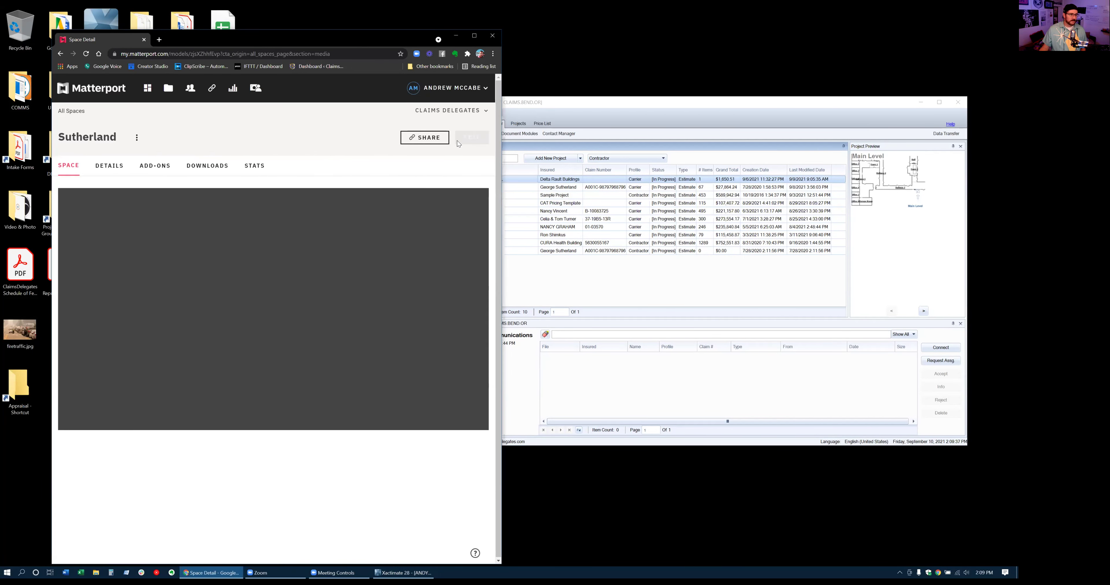
Copy the Sutherland space's share link
left_click(426, 137)
left_click(298, 227)
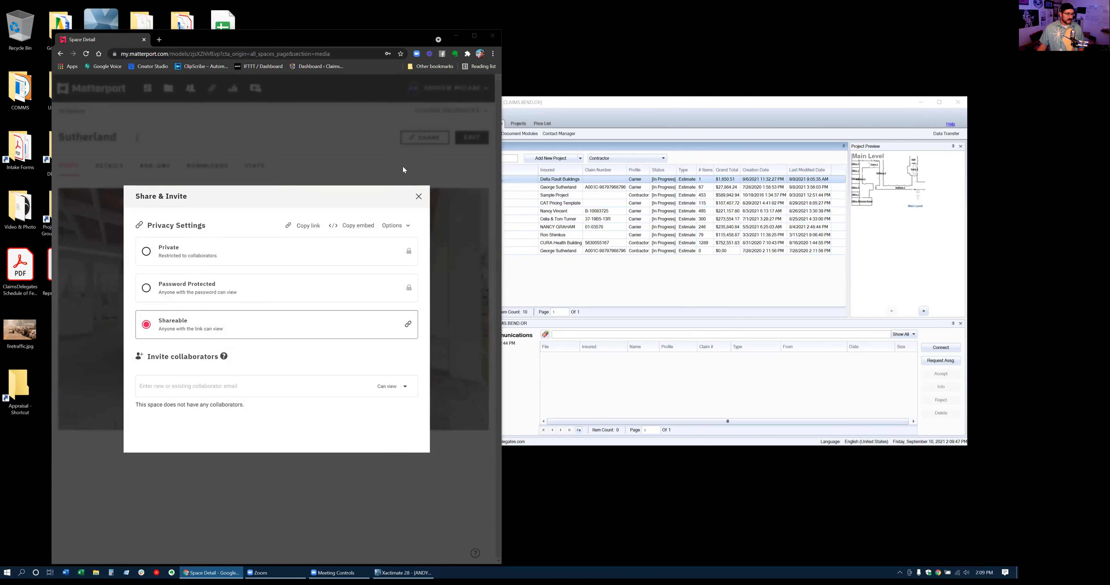
left_click(418, 197)
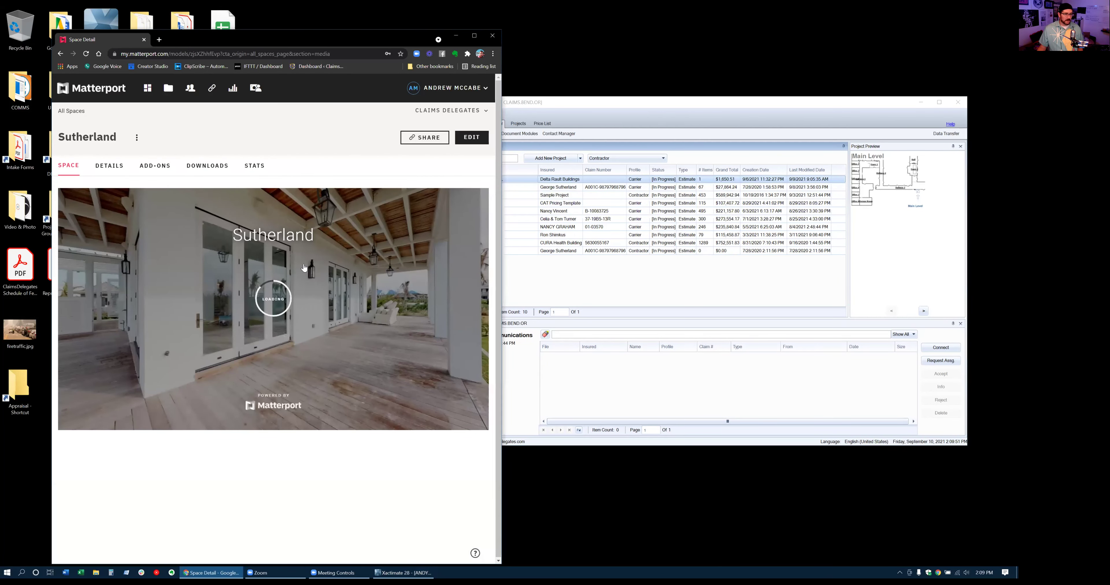
Explore the 3D tour out to the dollhouse overview and open the space in the editor
left_click(102, 416)
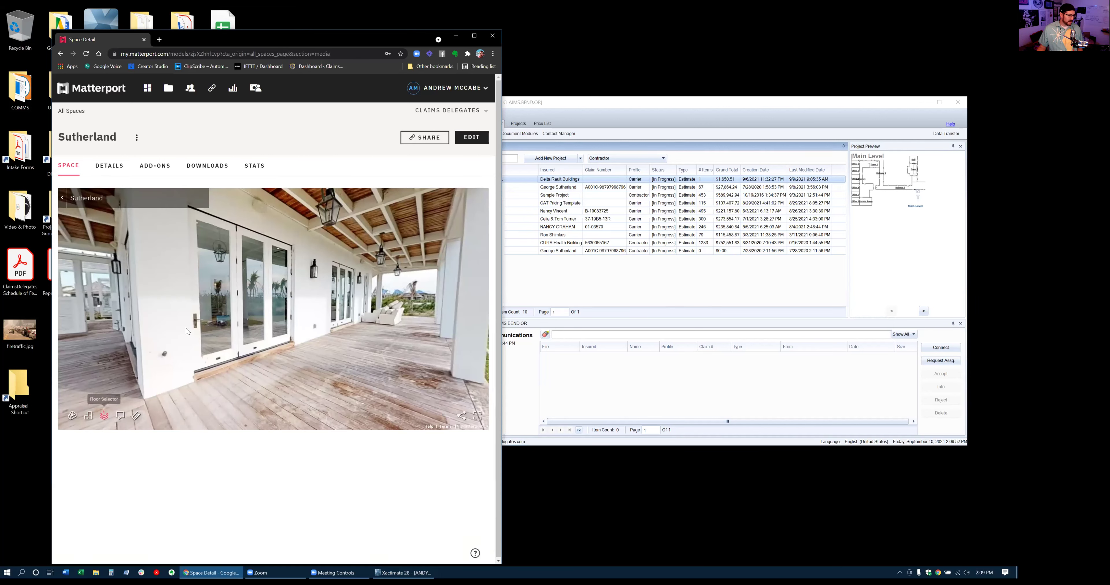
left_click(72, 416)
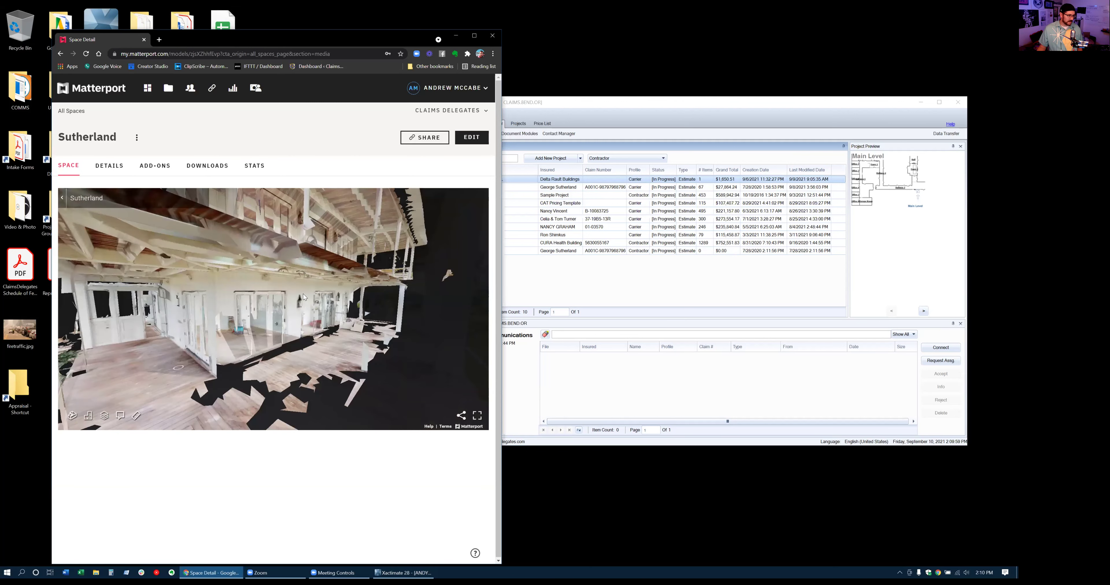
left_click(462, 139)
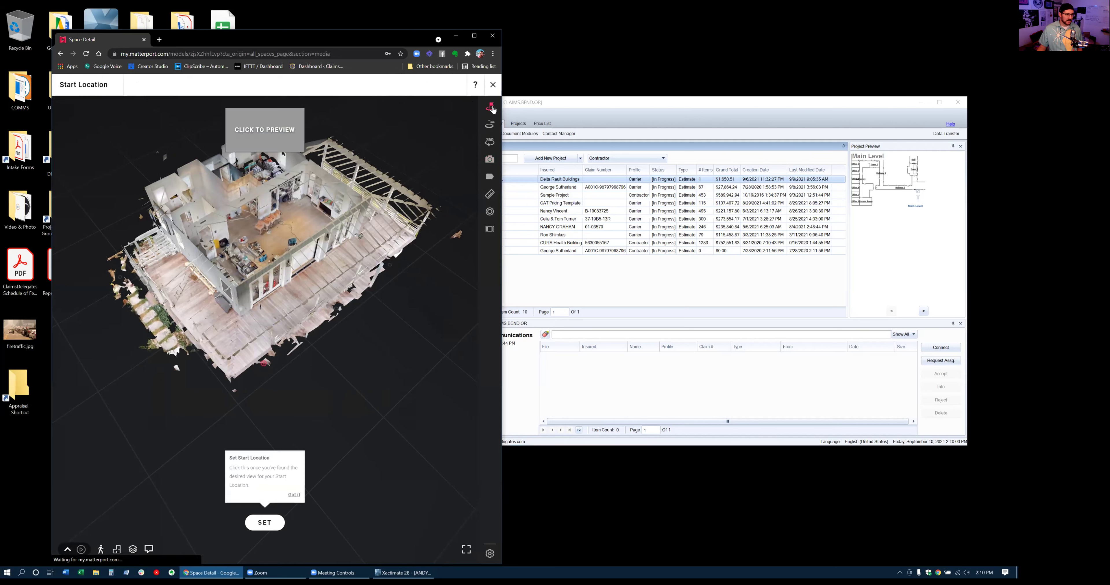
Save the current view as Sutherland's start location, look around the kitchen, then bring up File Explorer
left_click(278, 521)
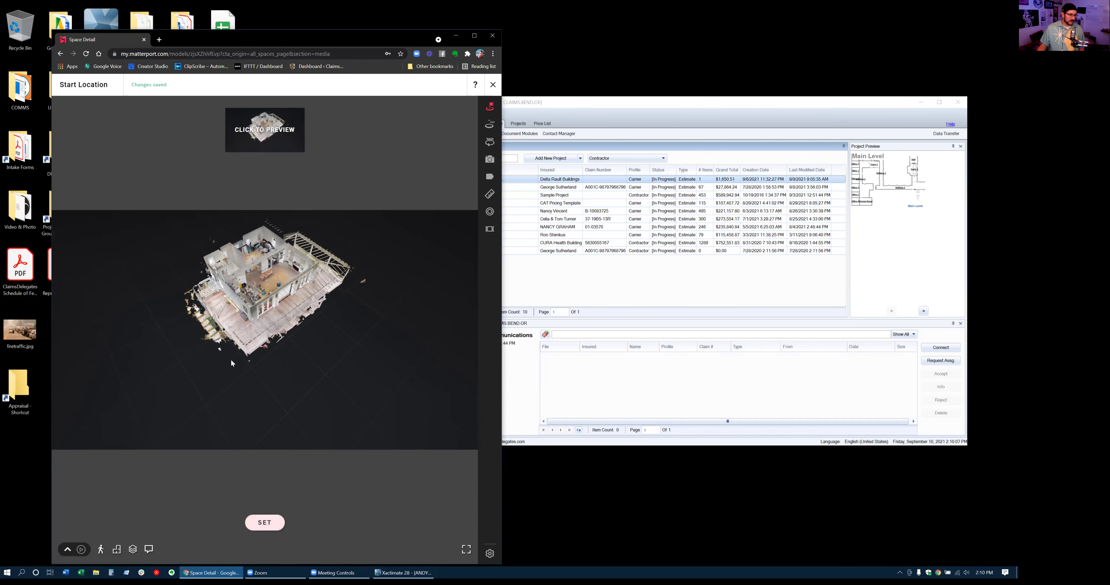
left_click(492, 86)
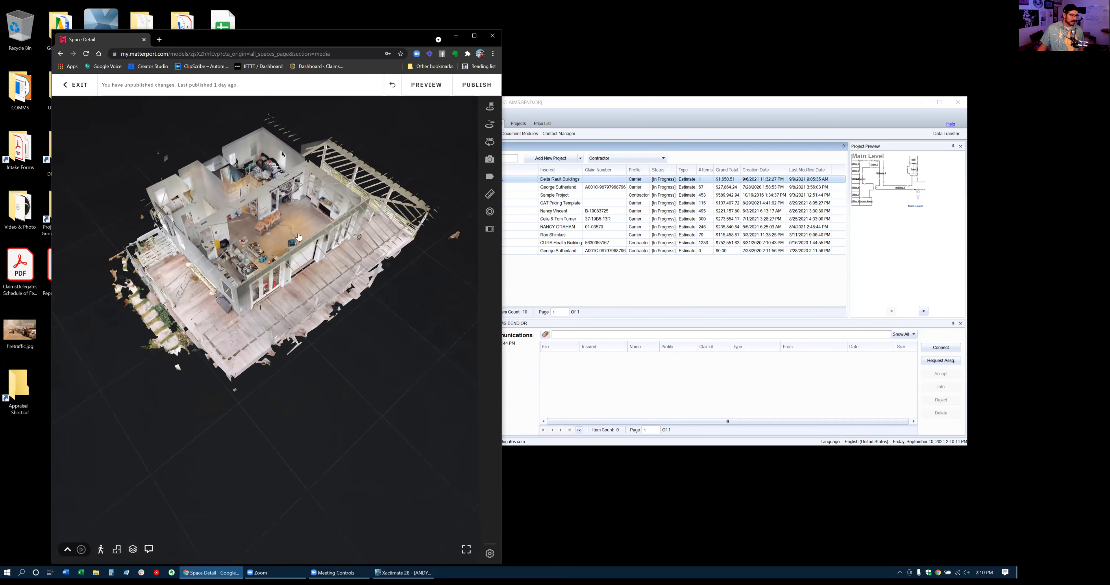
left_click(298, 234)
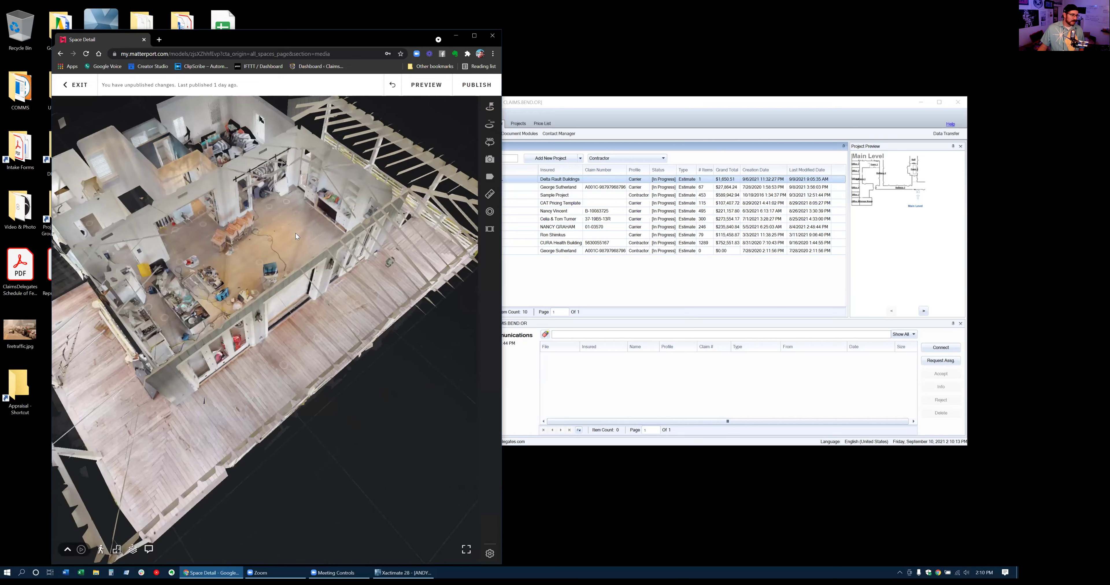
left_click_drag(243, 278, 428, 263)
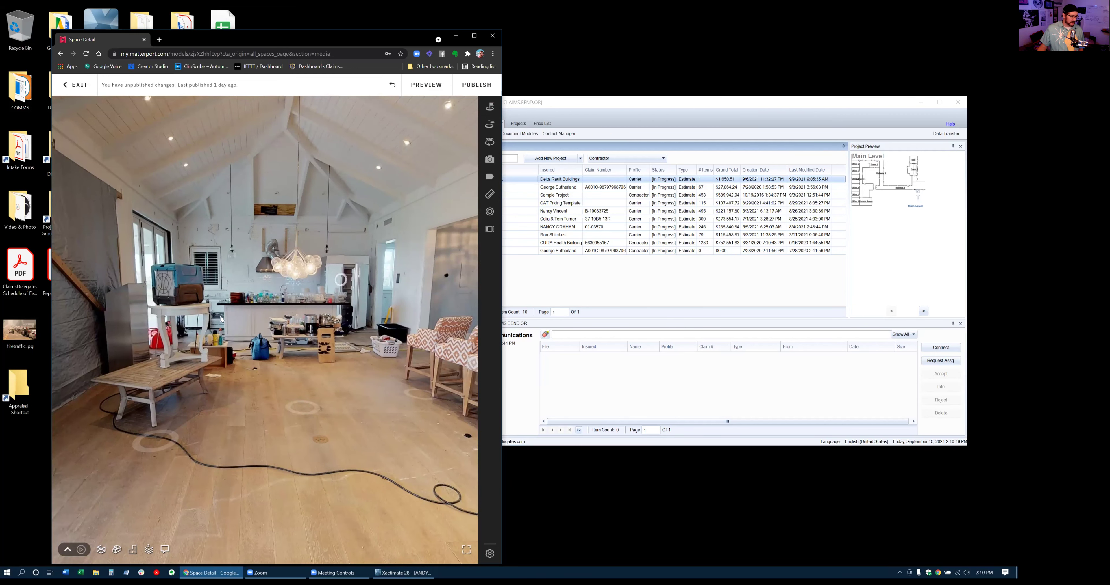
left_click(103, 571)
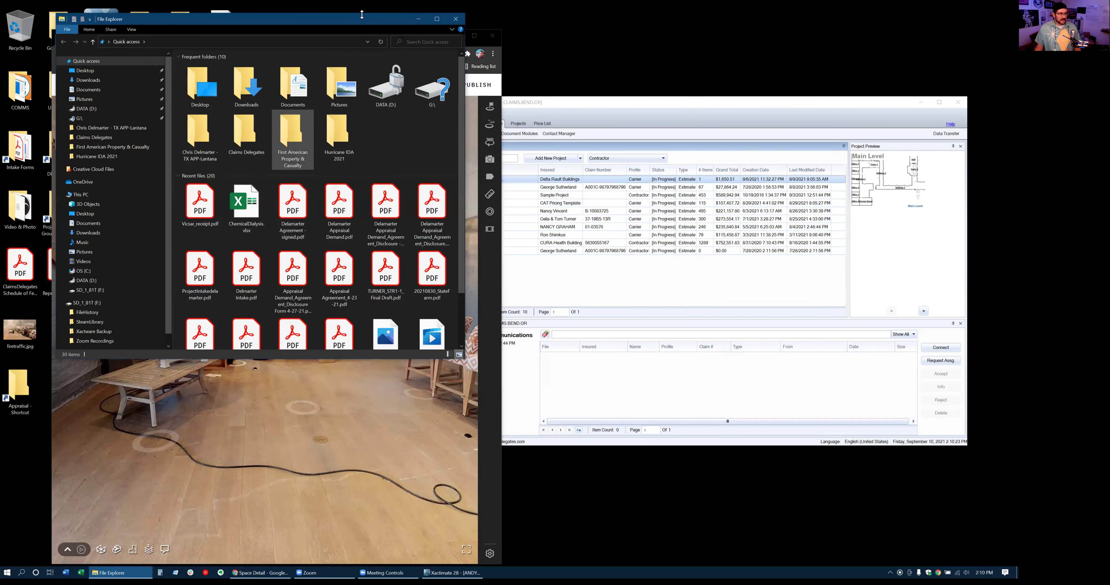
Try the client job and Claims Delegates Quick access folders, dismissing each 'Location is not available' error
left_click_drag(362, 31, 357, 79)
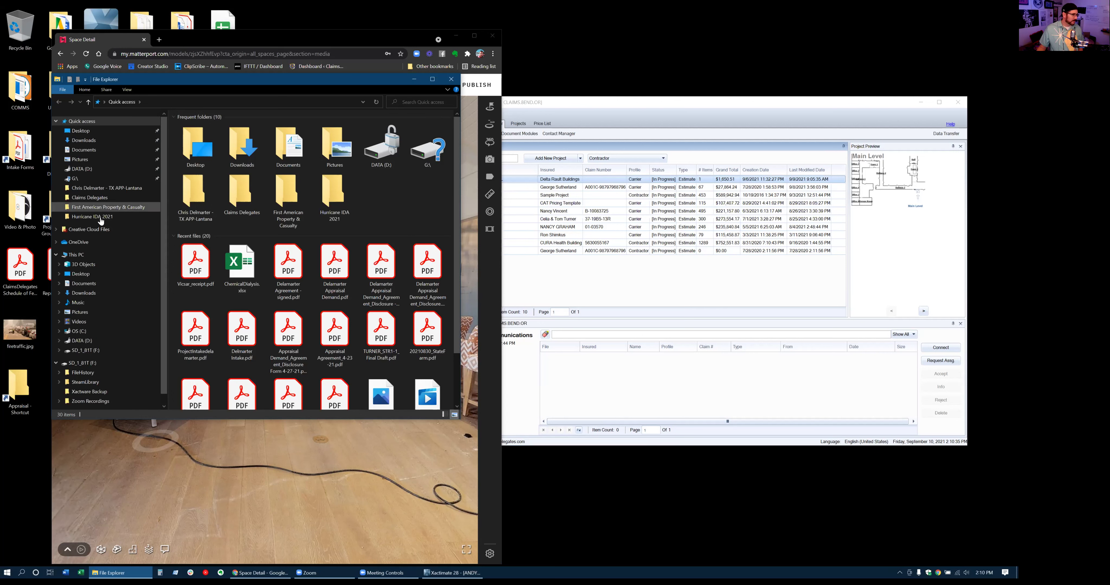
left_click(99, 188)
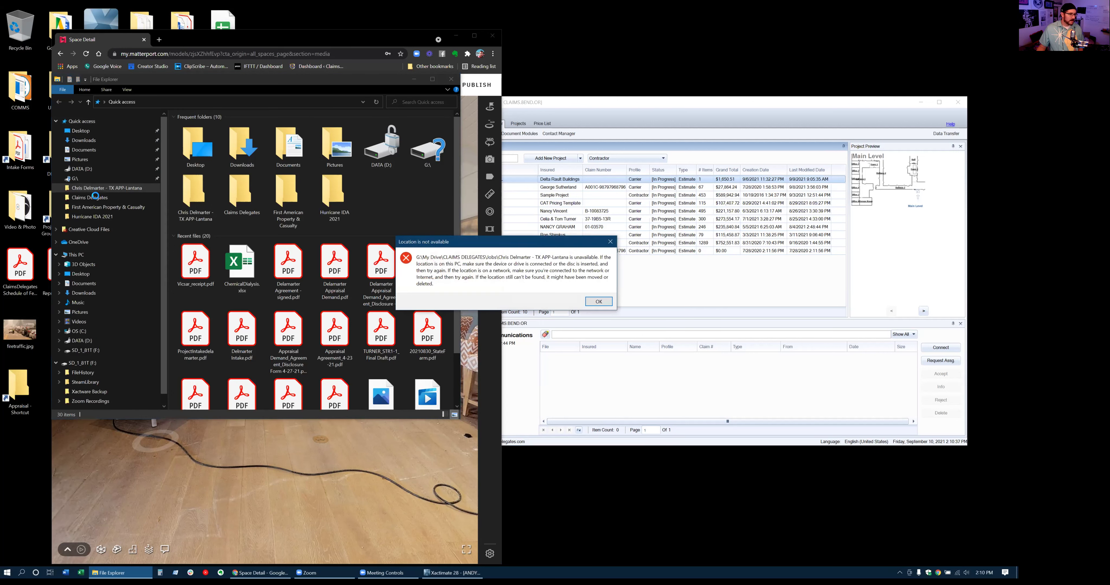
left_click(600, 302)
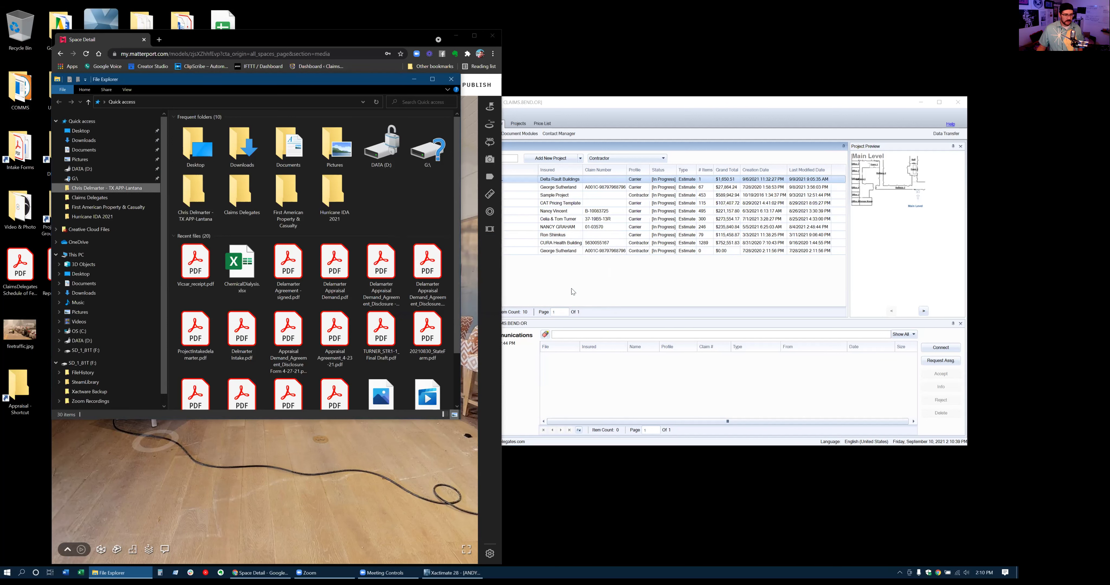
left_click(92, 197)
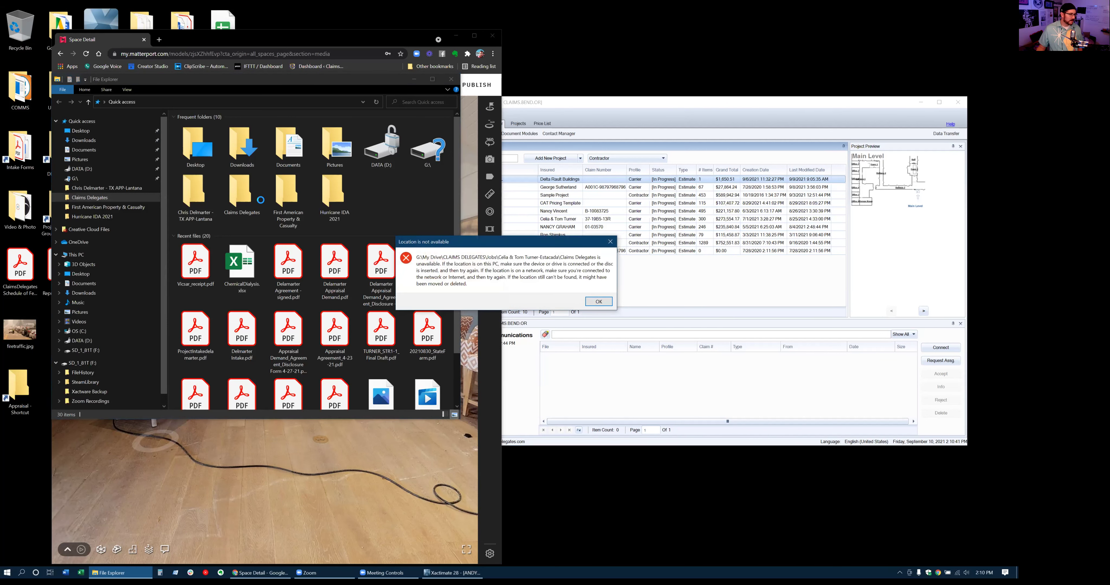
left_click(598, 301)
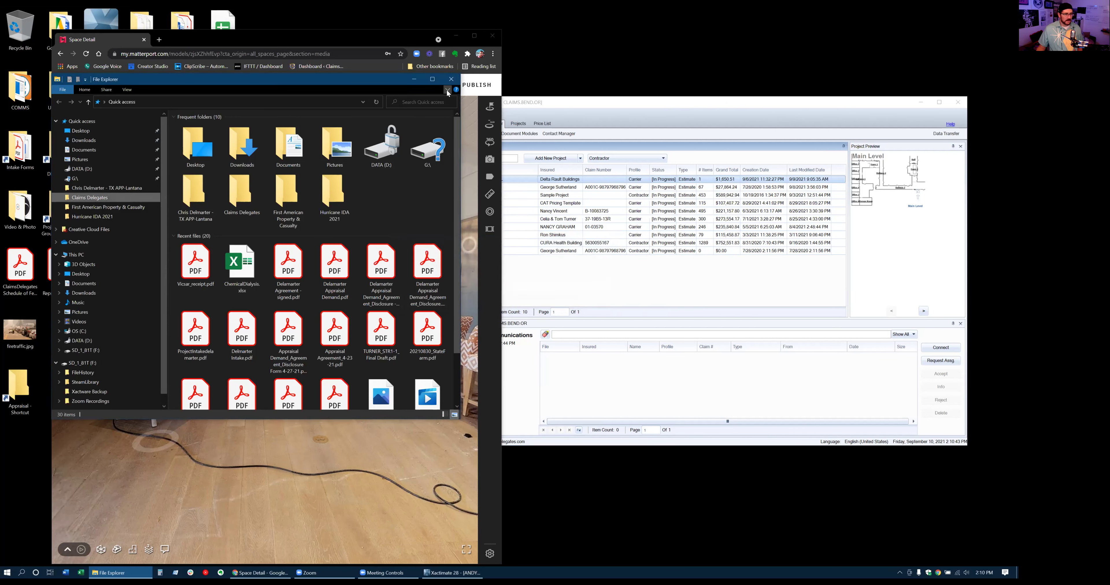
Close File Explorer and move Chrome right to reveal the desktop shortcuts
left_click(452, 83)
left_click_drag(386, 34, 389, 34)
left_click_drag(506, 44, 627, 42)
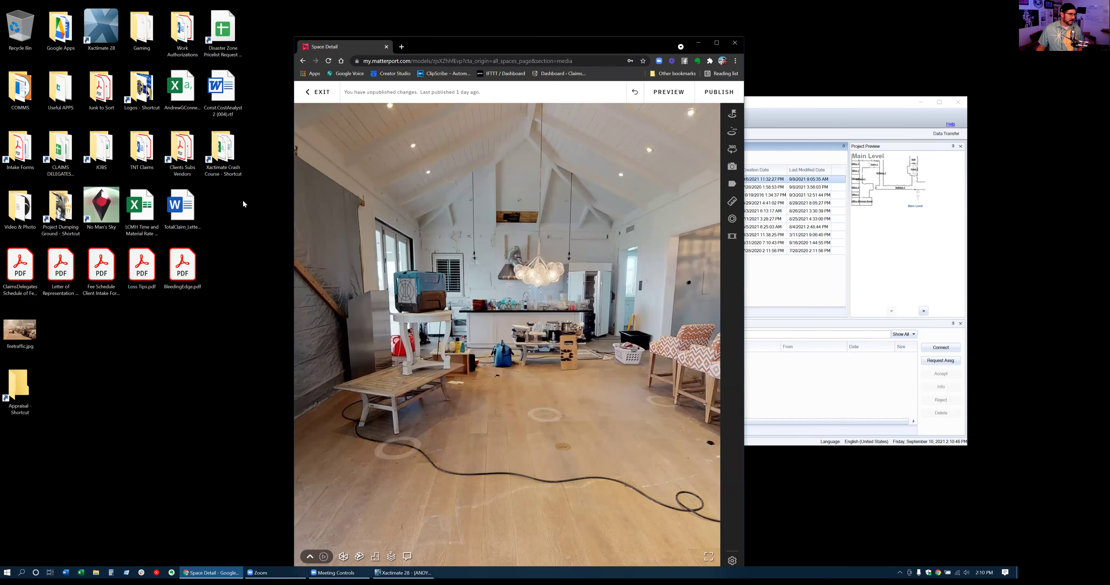
Launch Google Drive via Windows search so the JOBS desktop shortcut opens the Jobs folder
double_click(95, 147)
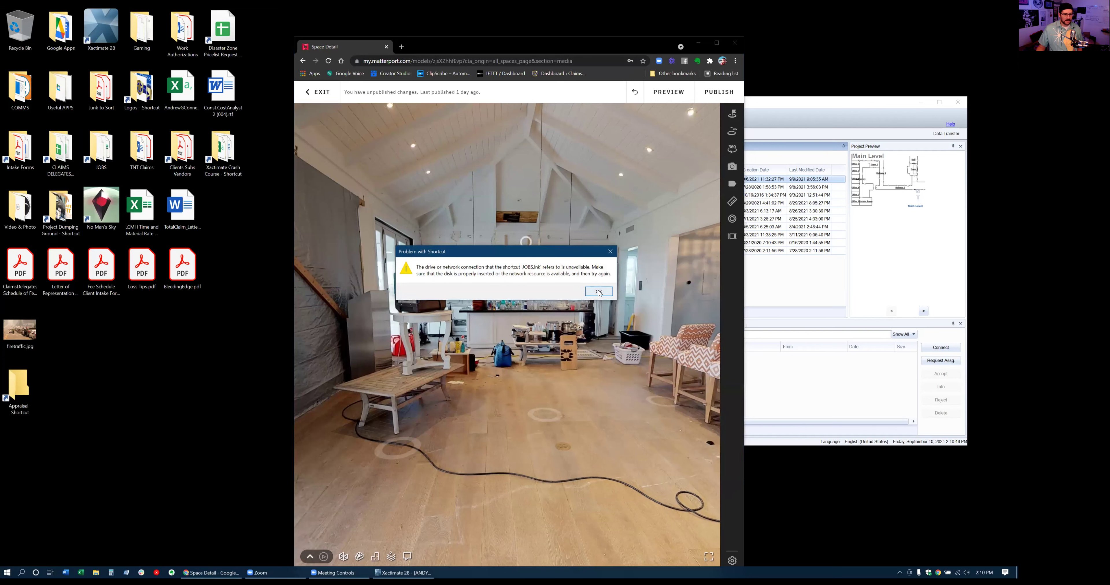
left_click(605, 295)
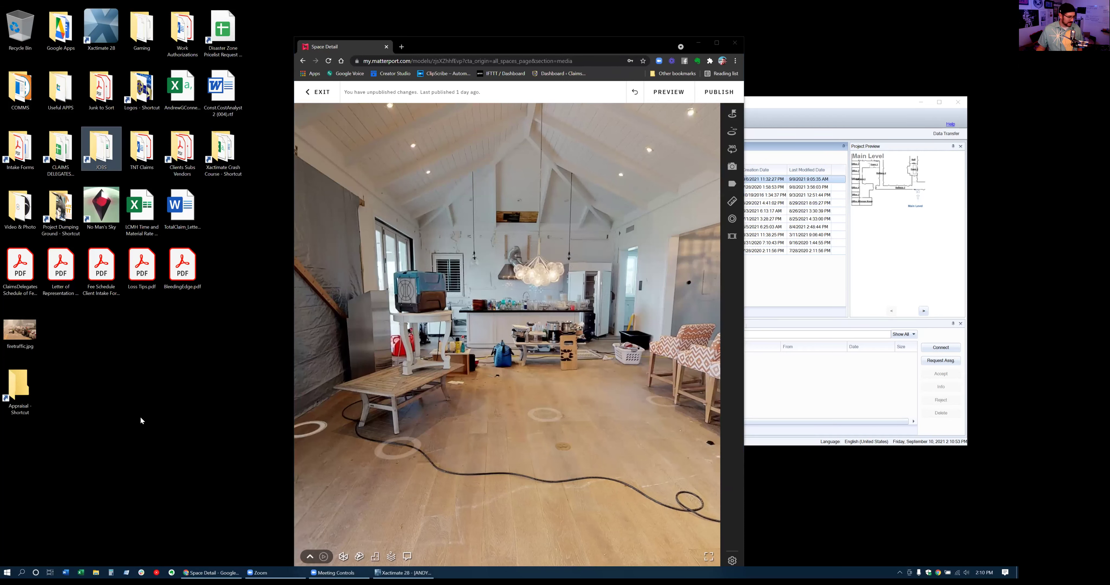
left_click(23, 571)
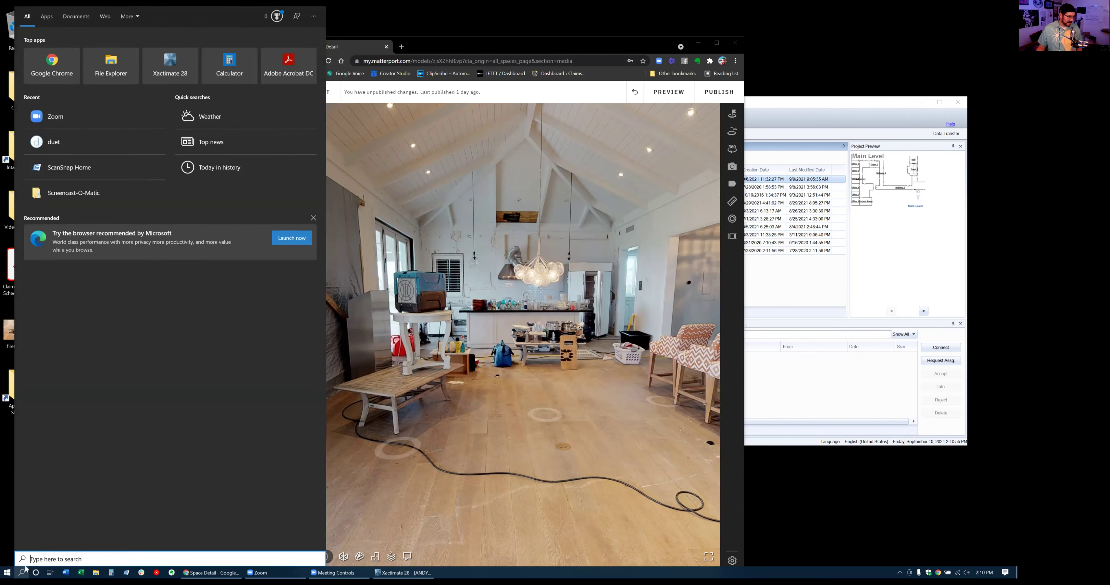
type("drive")
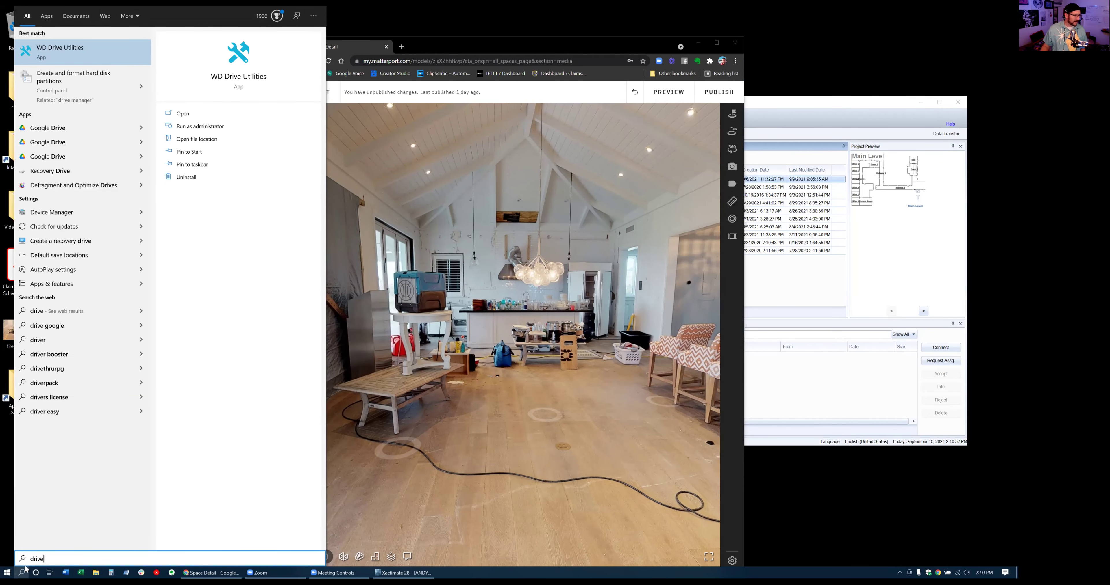
left_click(73, 124)
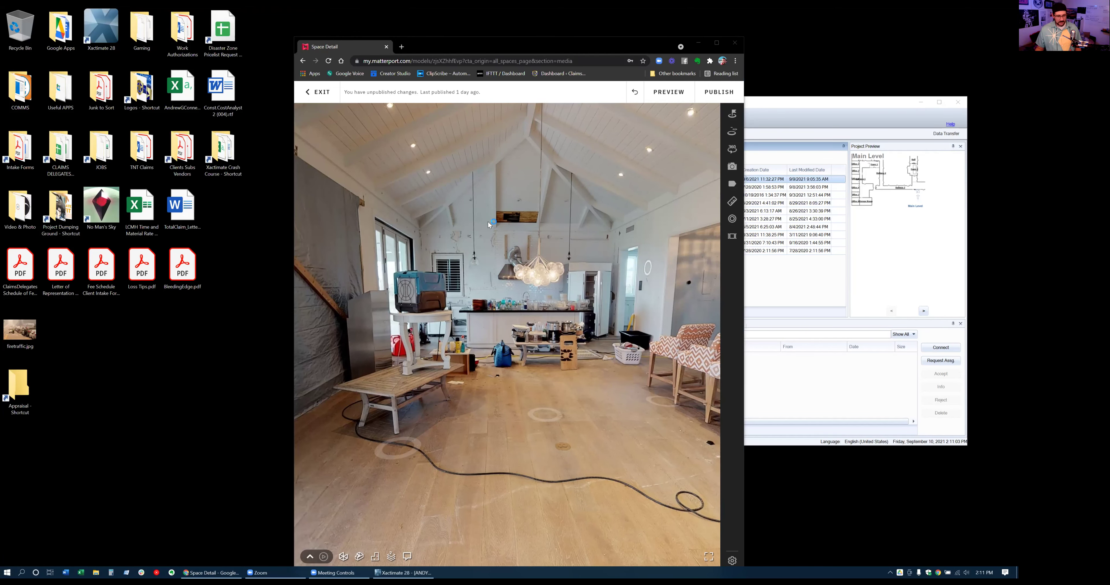
double_click(102, 150)
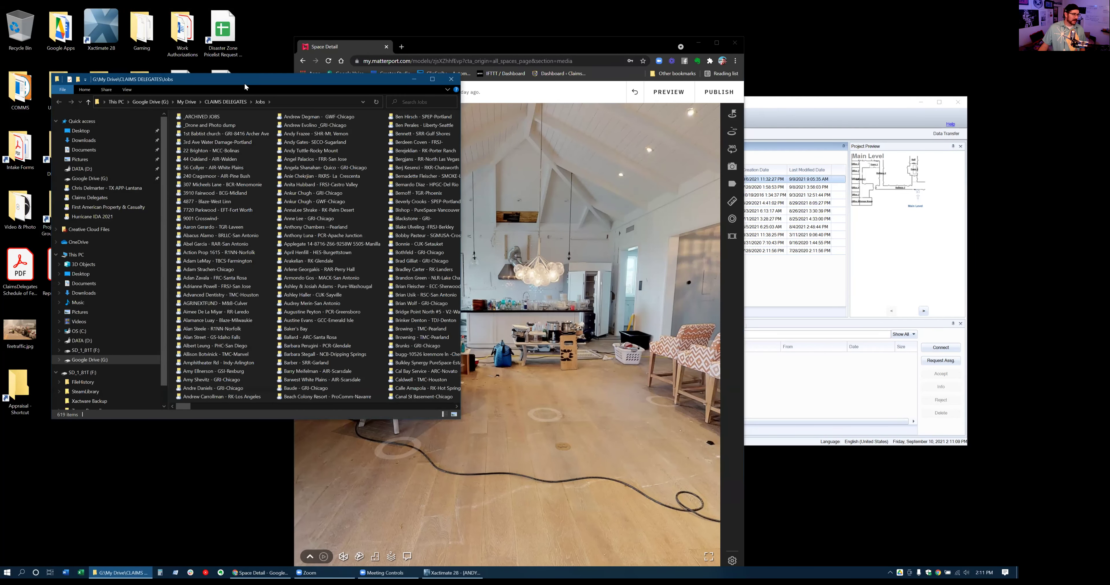
Browse the 679 client job folders in Jobs, then close that File Explorer window
left_click_drag(247, 85, 328, 143)
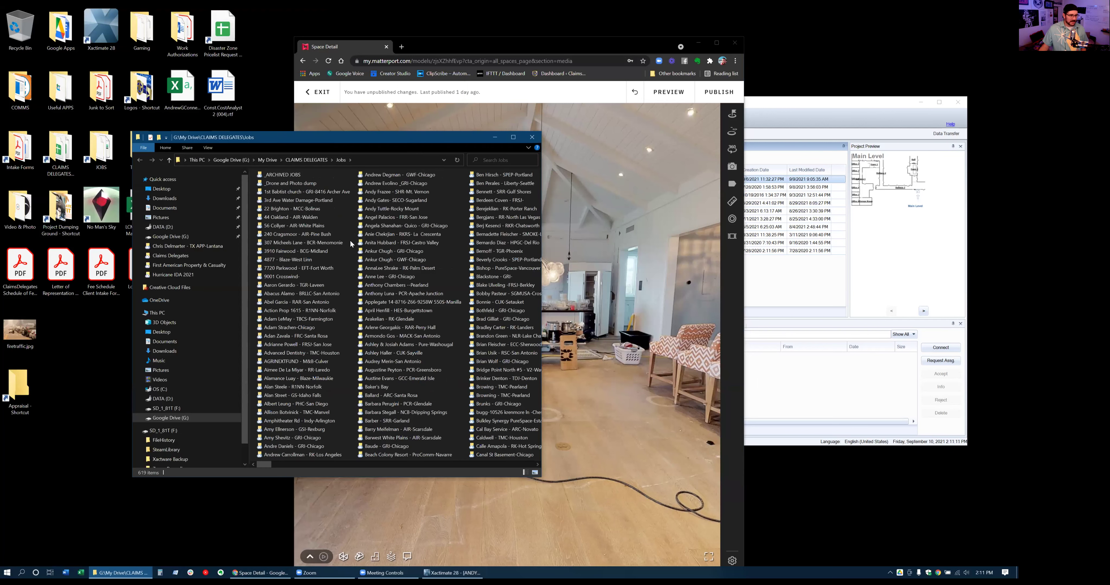
left_click(414, 243)
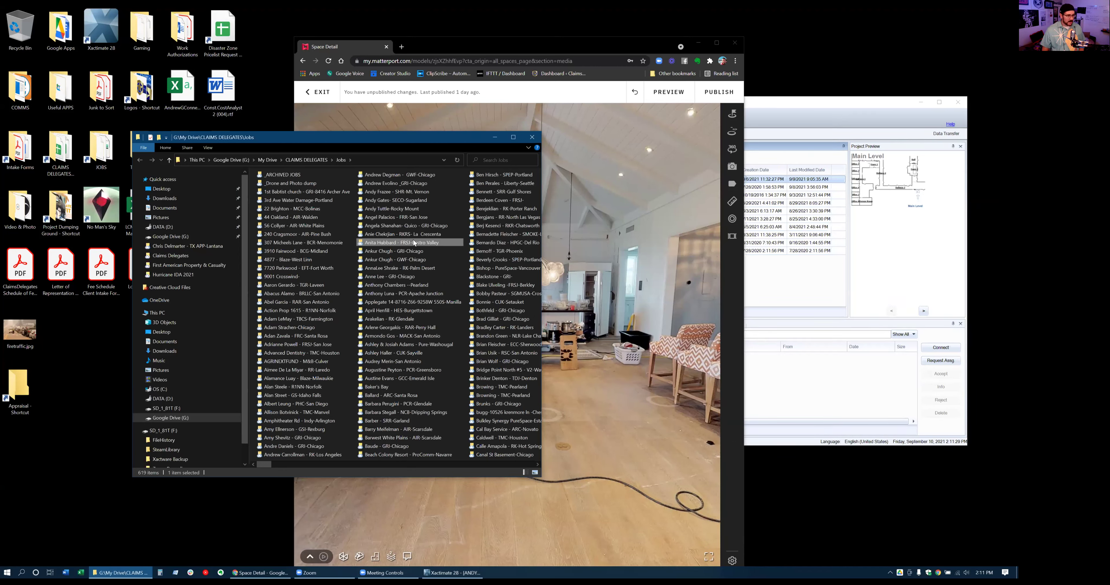
scroll(414, 243, "down", 10)
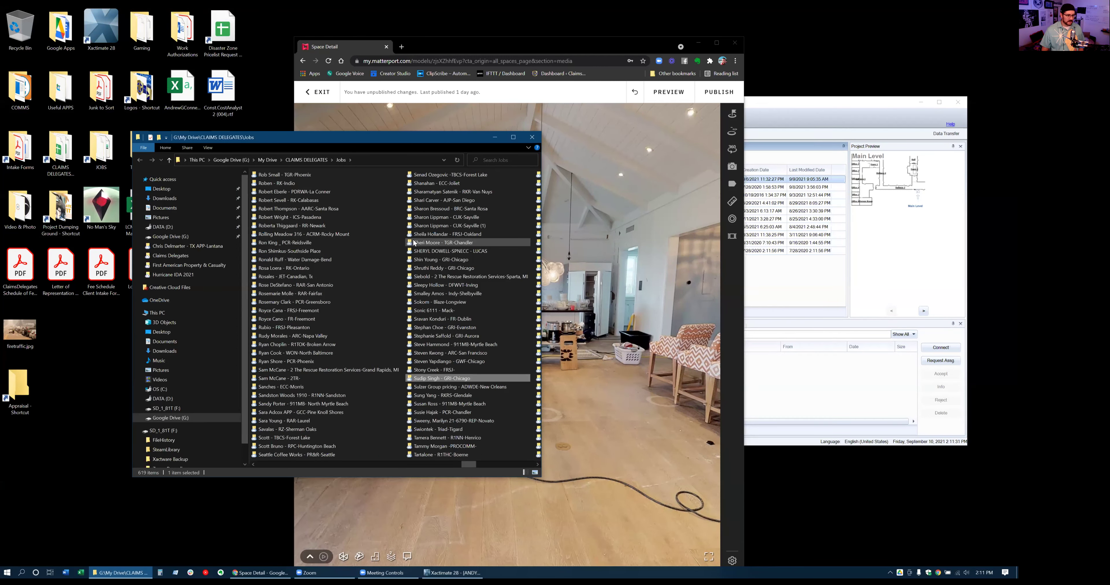
left_click(532, 137)
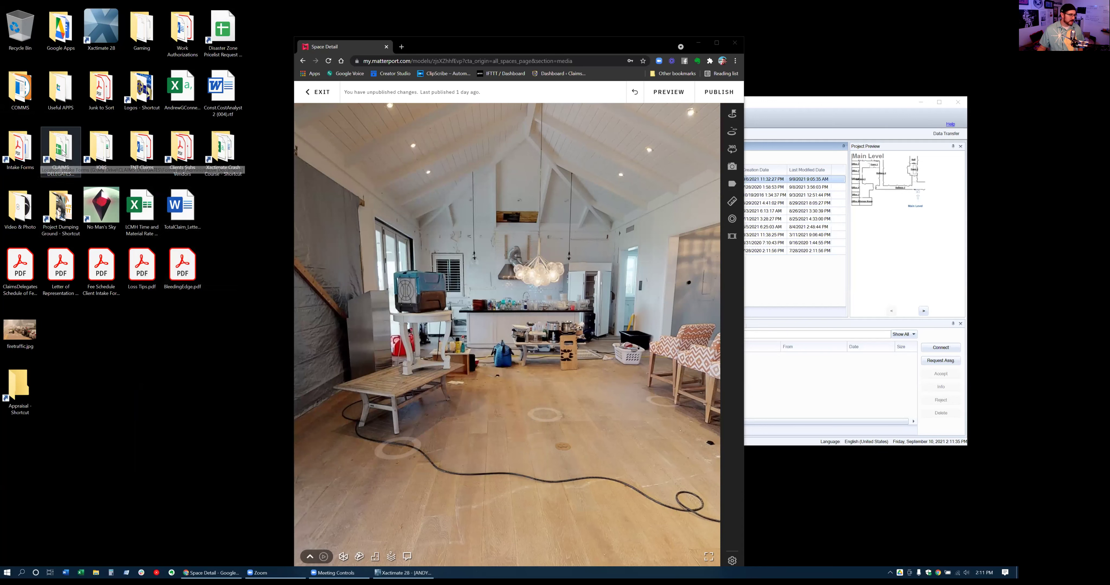
Open Intake Forms from the desktop and go up through CLAIMS DELEGATES to My Drive
double_click(19, 149)
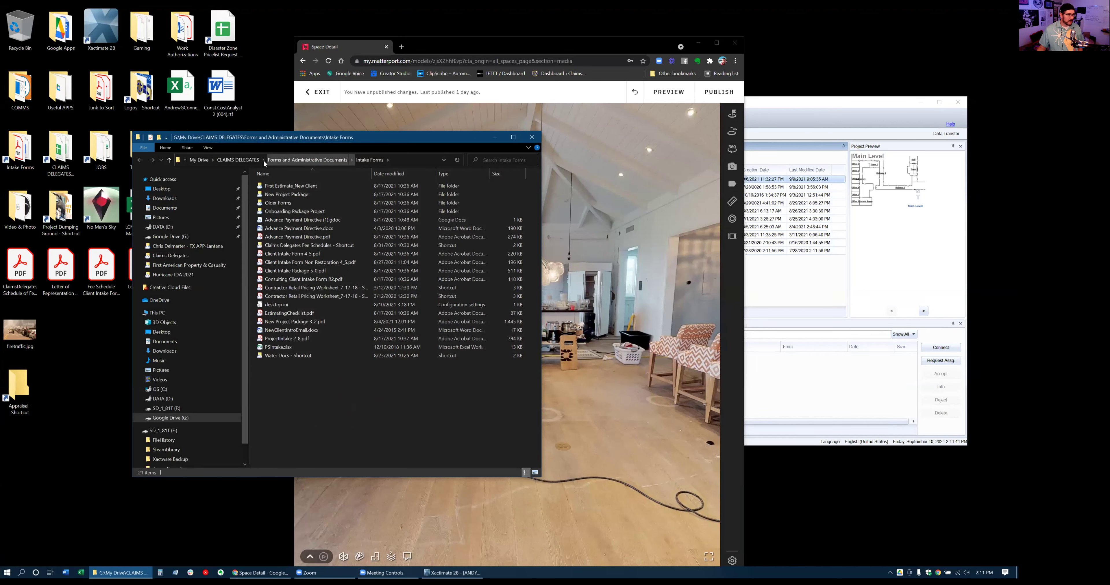
left_click(244, 160)
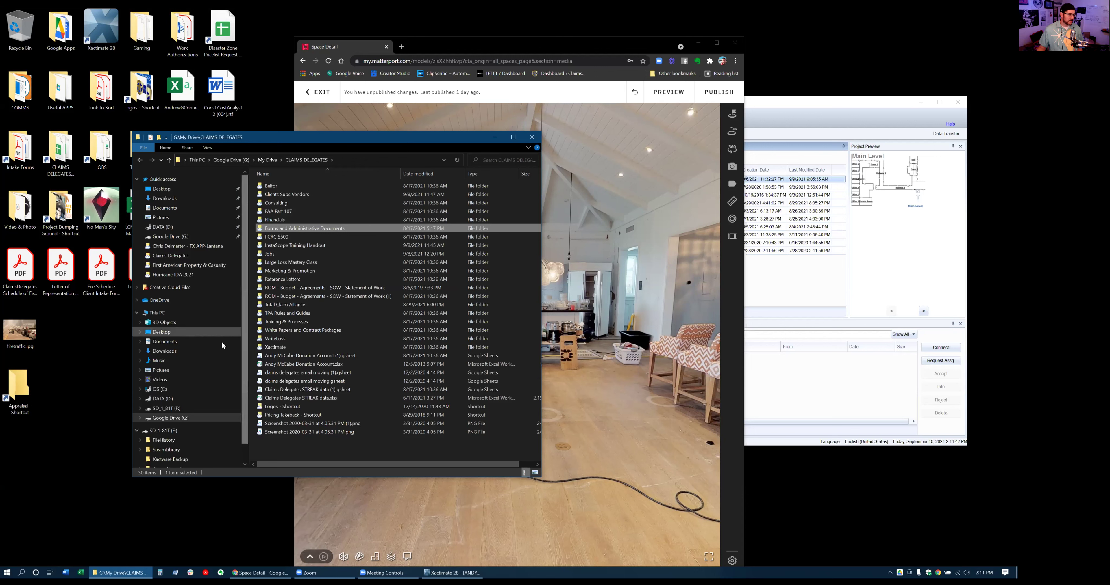
scroll(199, 346, "down", 1)
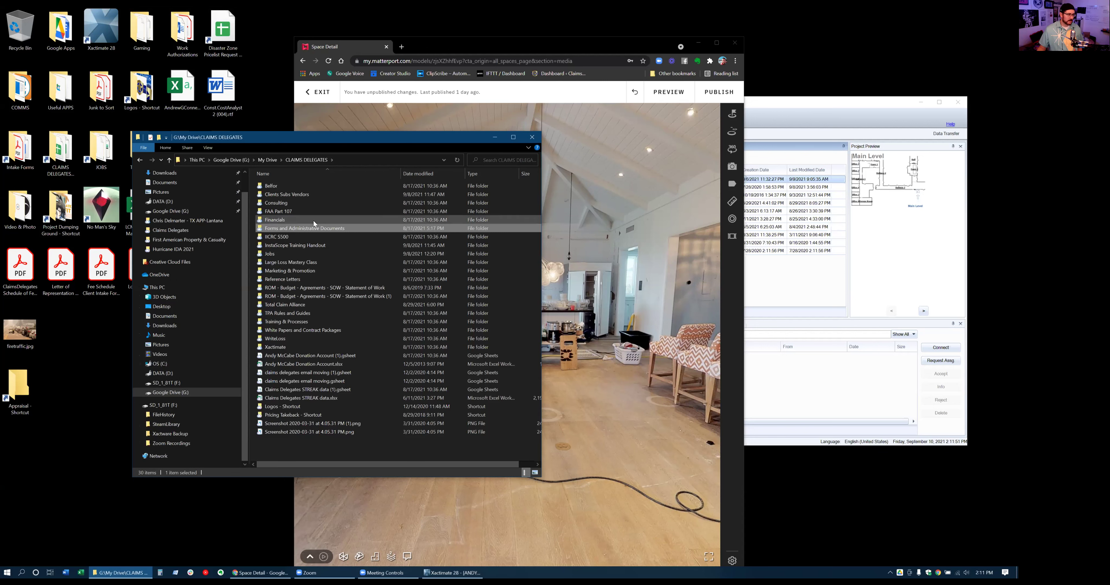
left_click(263, 160)
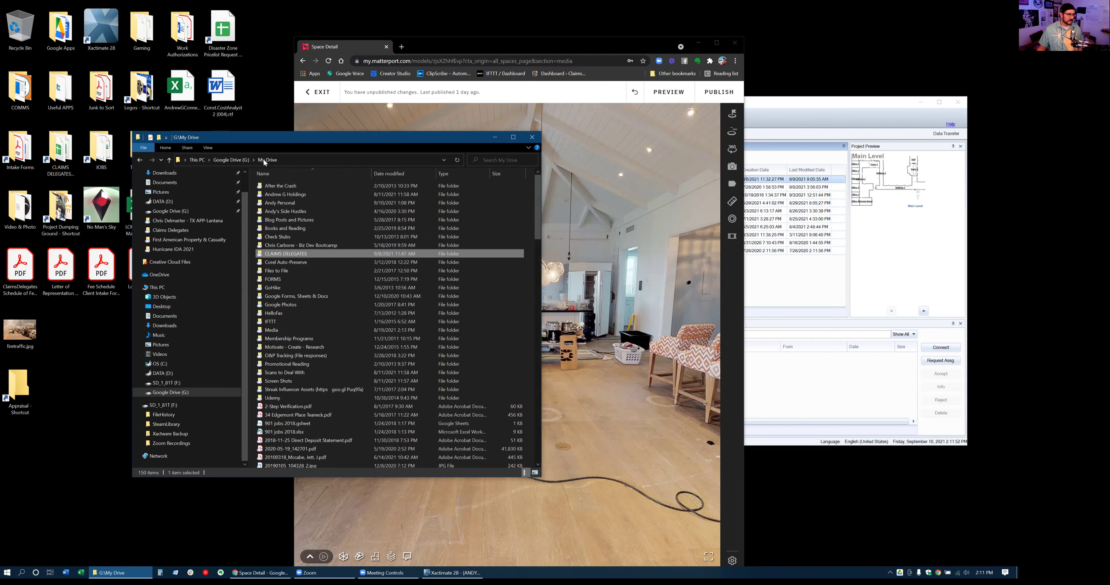
Drill down through Claim Clinic Press, Xactimate Crash Course and Class Resources into Sutherland Project
double_click(292, 196)
double_click(292, 196)
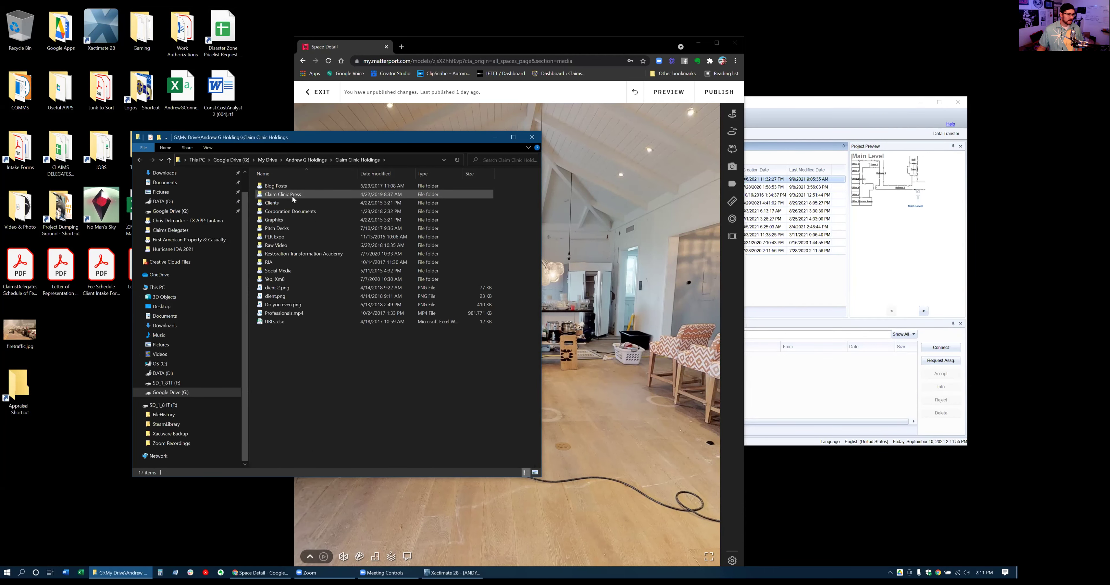
double_click(292, 196)
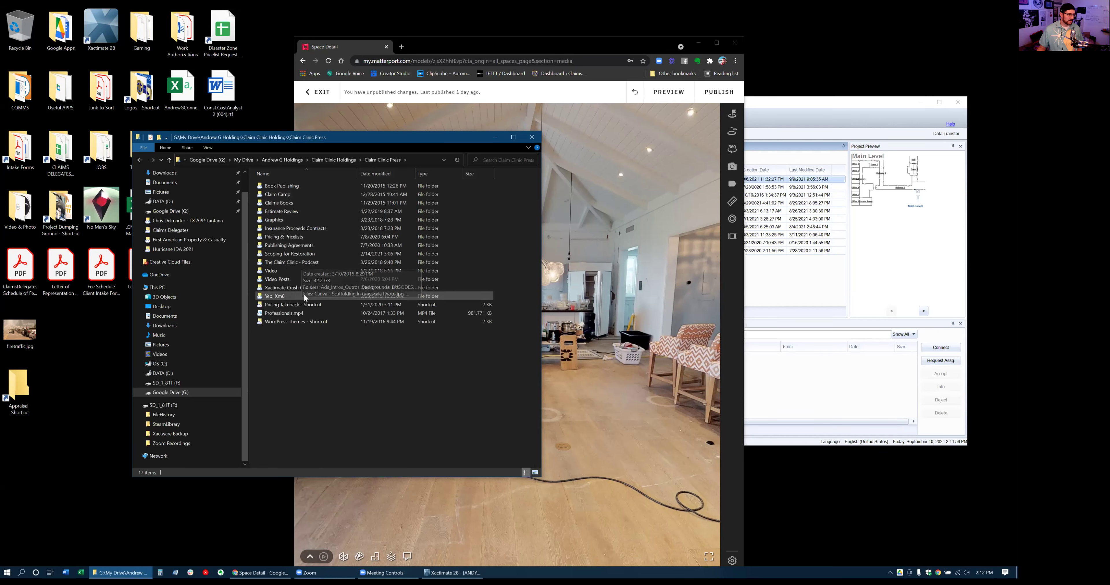
double_click(296, 288)
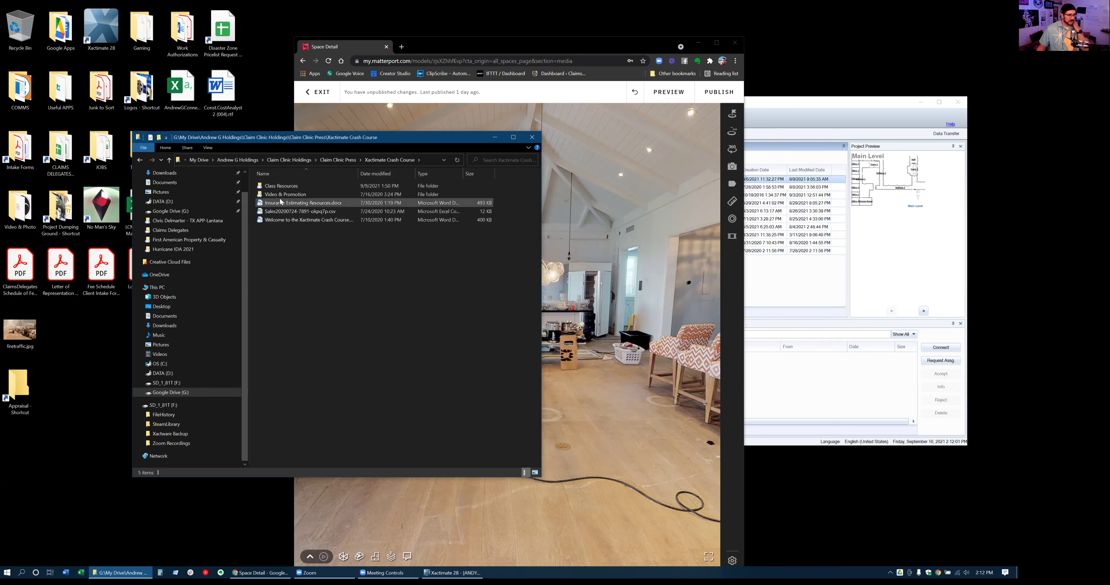
double_click(278, 184)
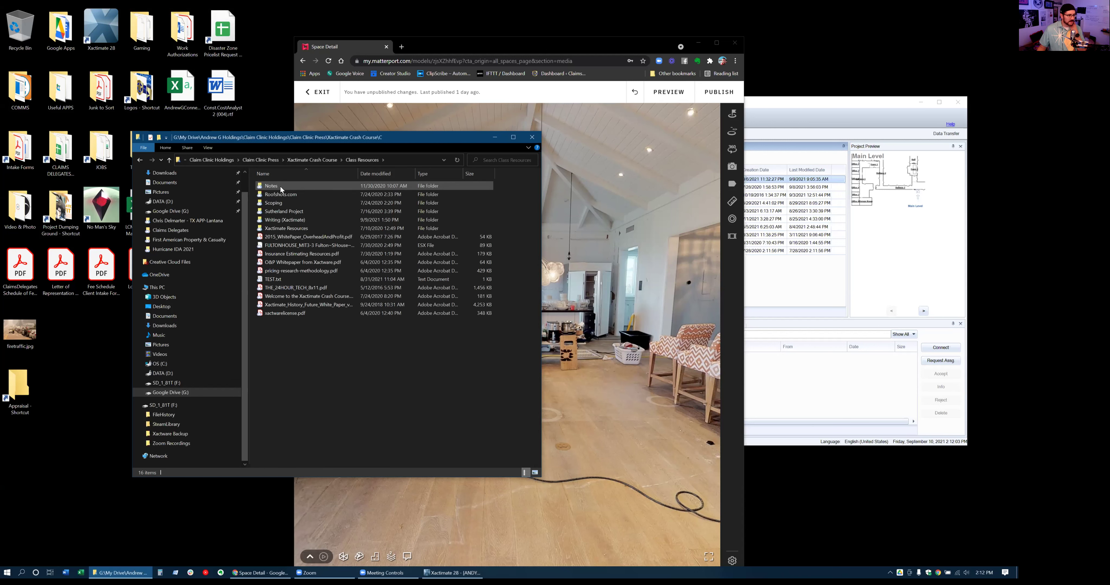
double_click(288, 212)
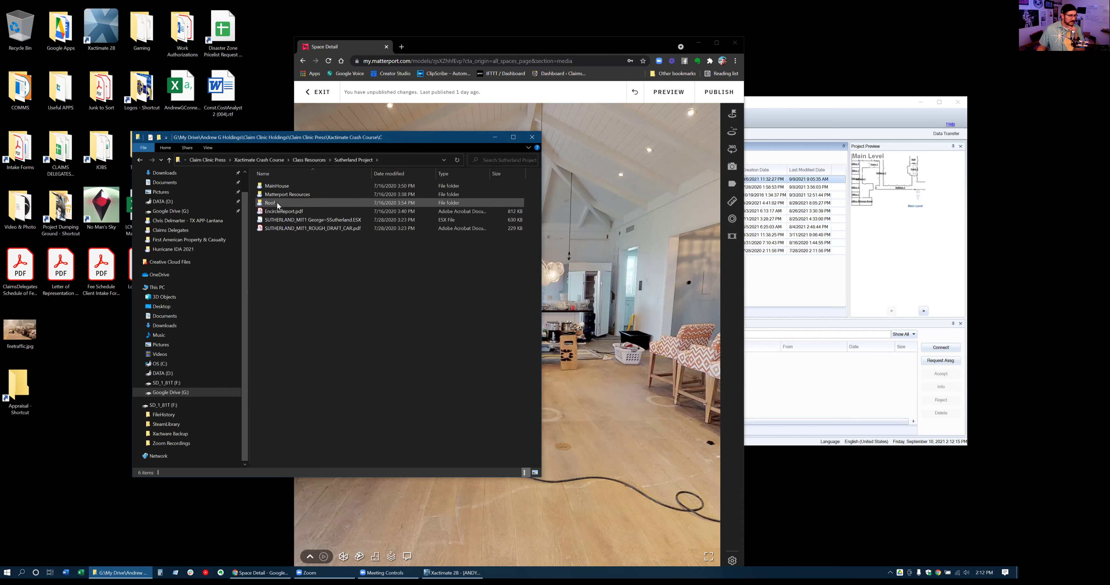
double_click(278, 193)
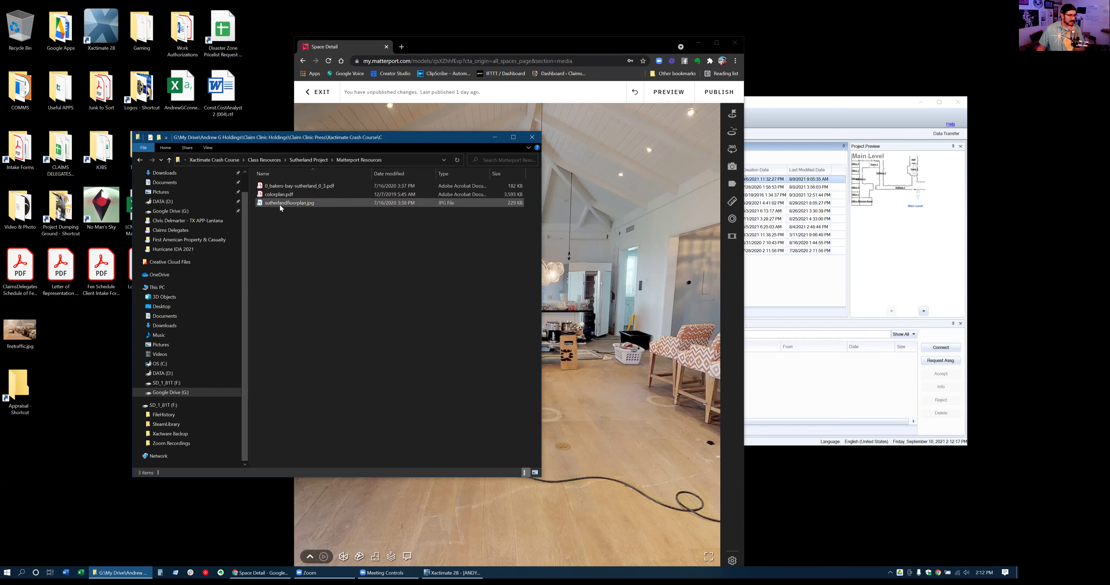
left_click(315, 160)
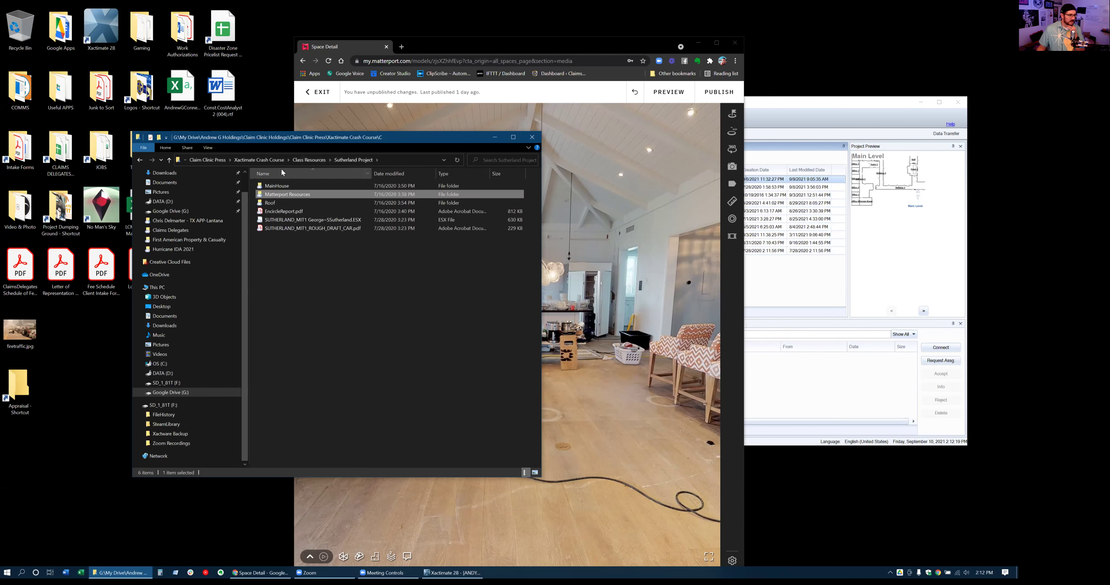
Go to Class Resources > Scoping and preview the Client Intake Form 4_4 PDF
left_click(310, 160)
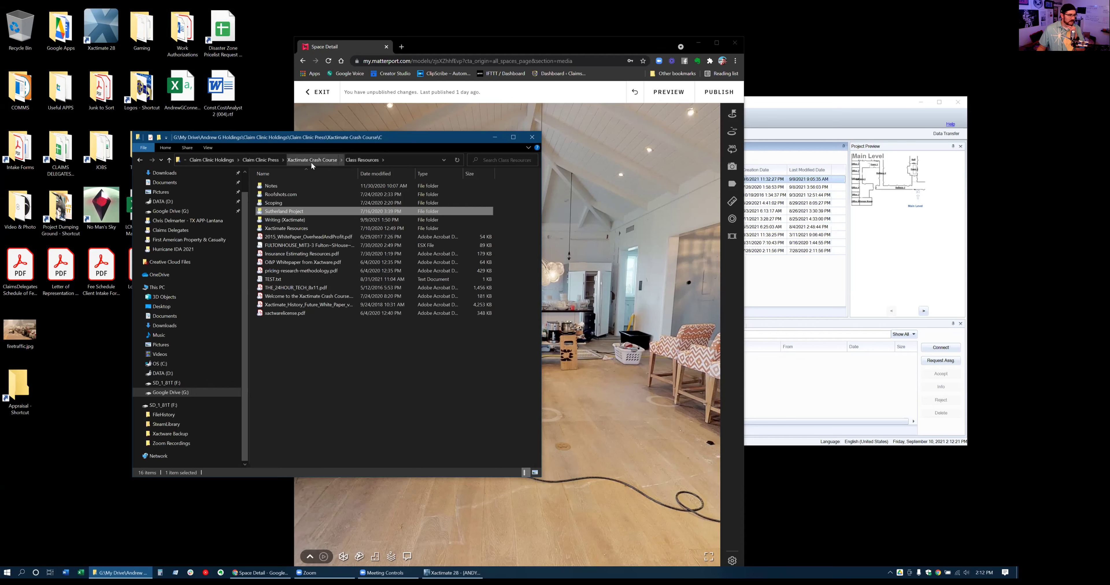
double_click(285, 203)
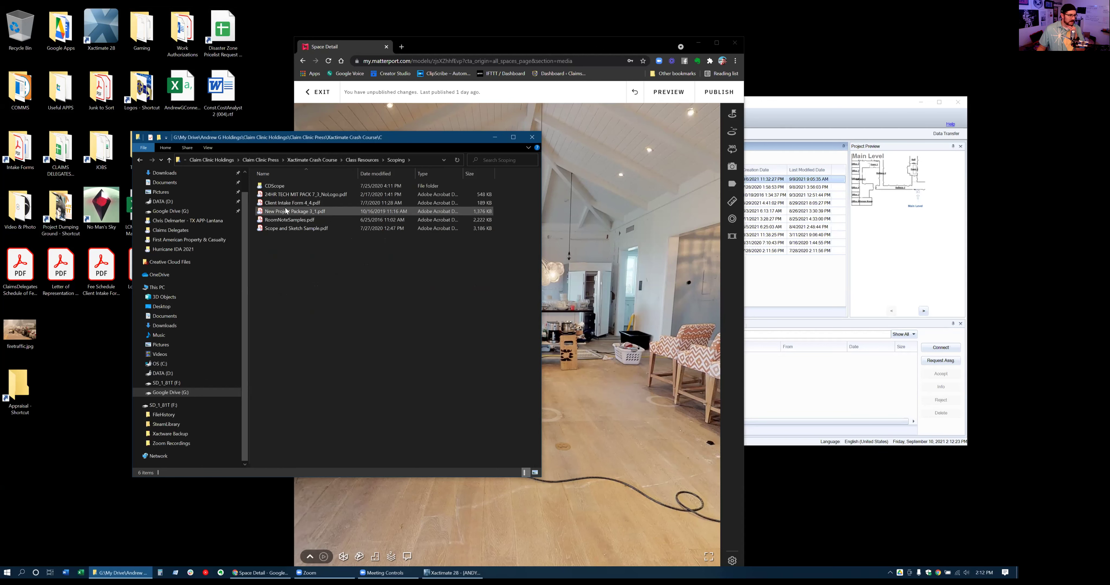
double_click(285, 204)
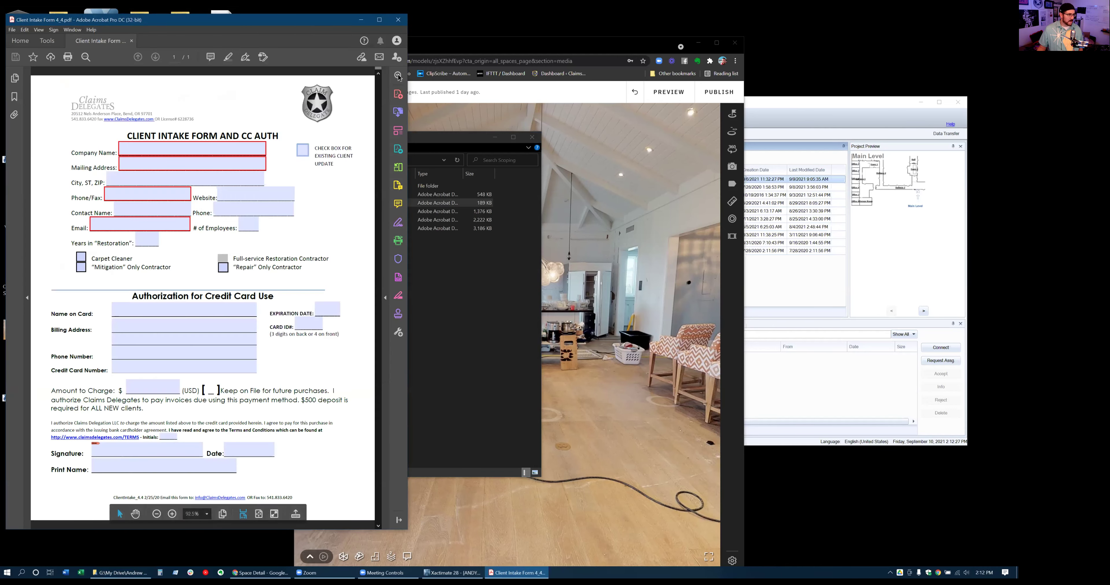
left_click(398, 20)
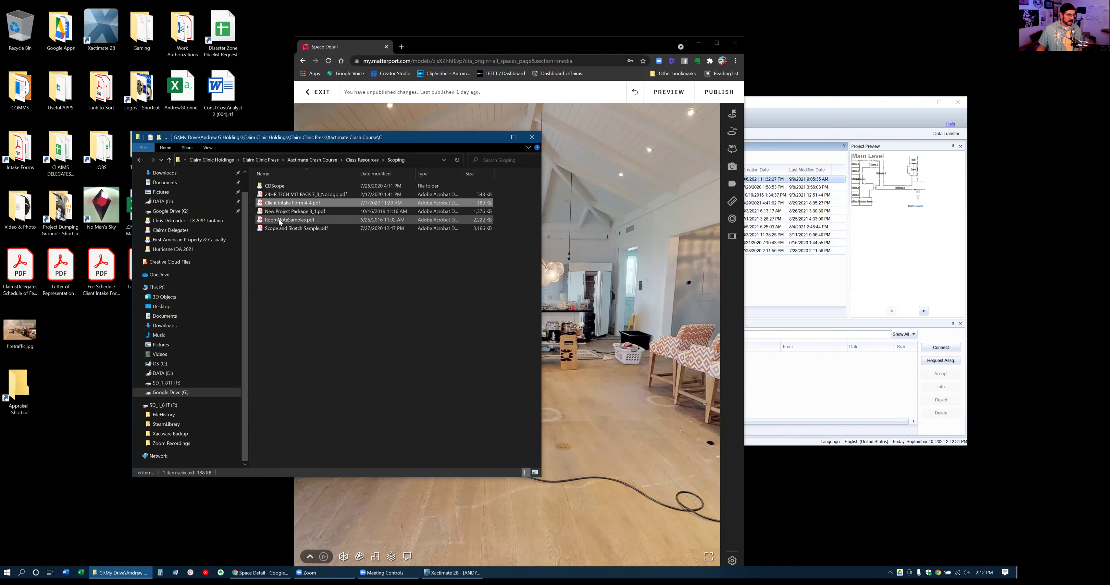
Preview RoomNoteSamples, then open Sutherland scope.pdf from the CDScope folder
double_click(278, 219)
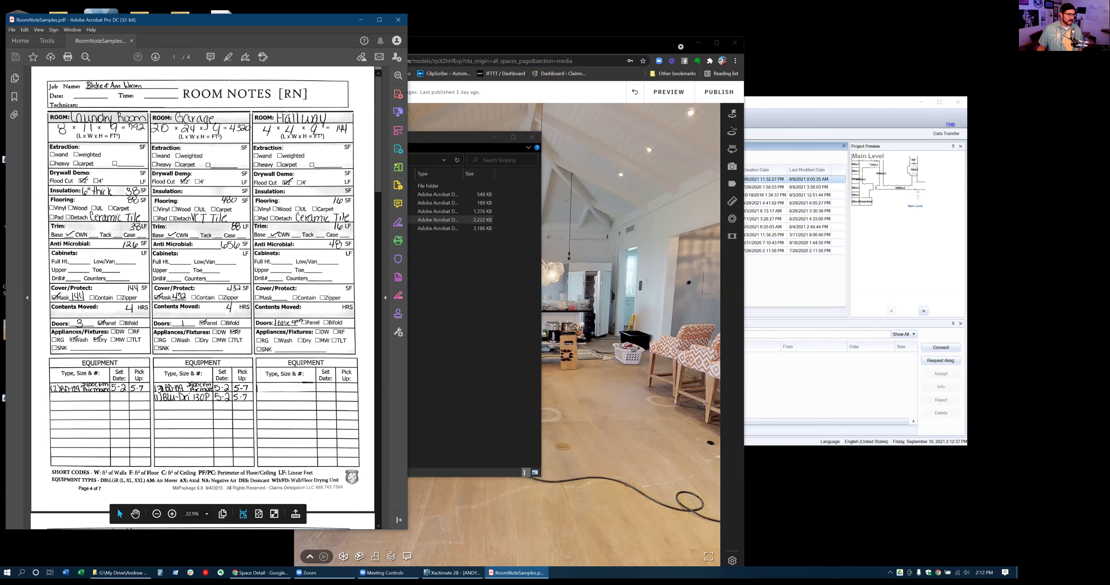
left_click(398, 19)
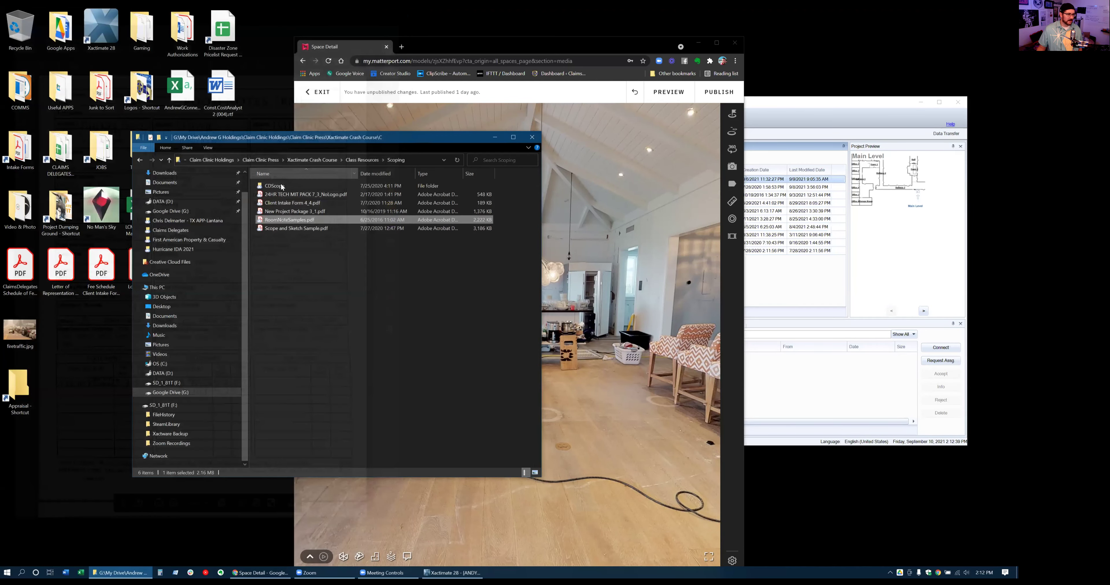
double_click(280, 185)
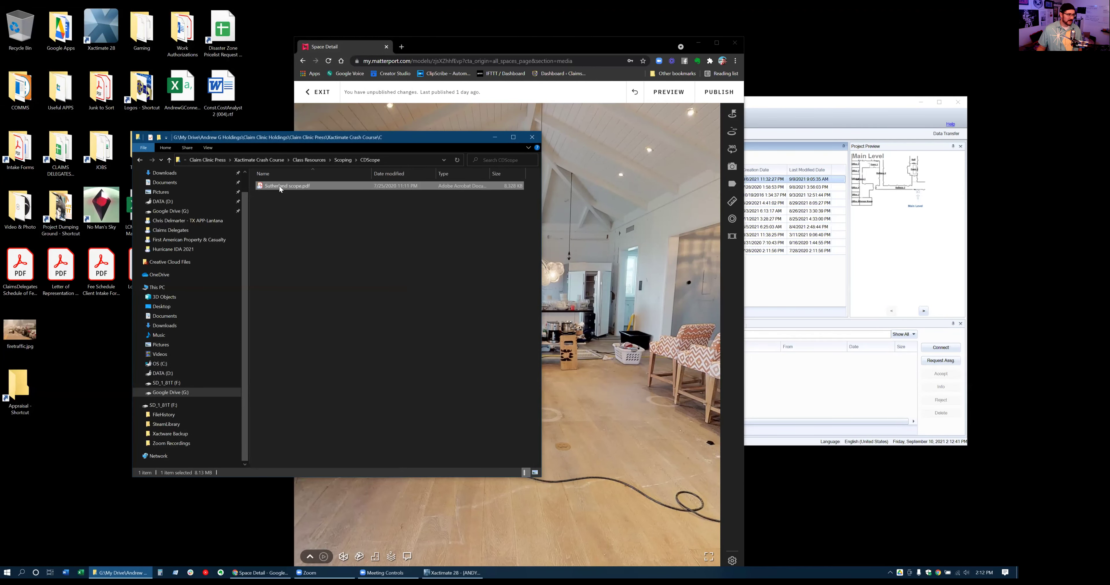
double_click(279, 186)
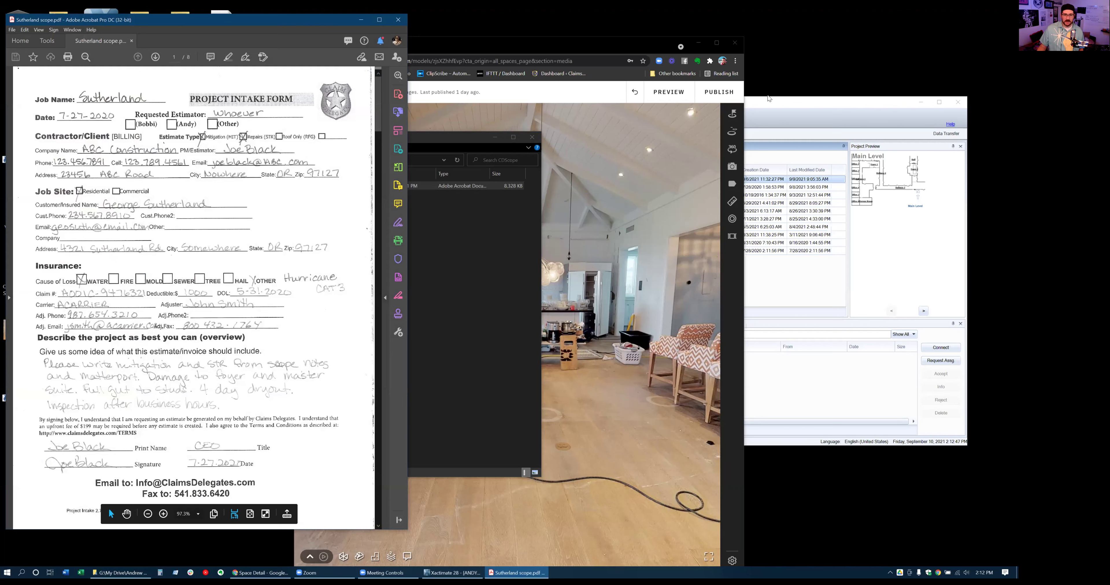
Search Xactimate's recent projects for SOUTHERLAND_STR1
left_click(771, 103)
left_click(493, 159)
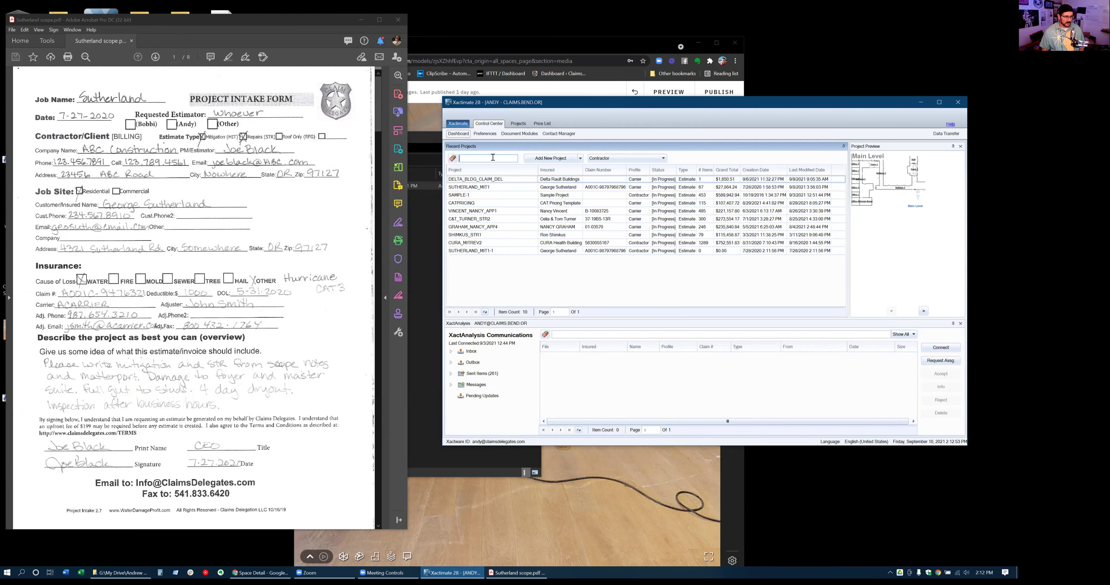
type("SOUTHERLAND")
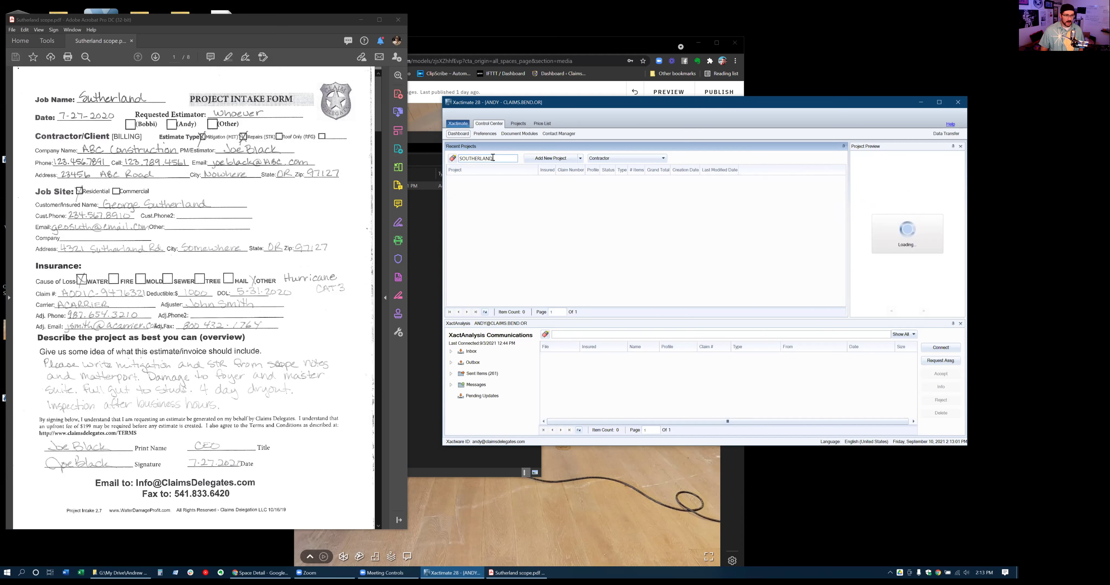
type("_STR")
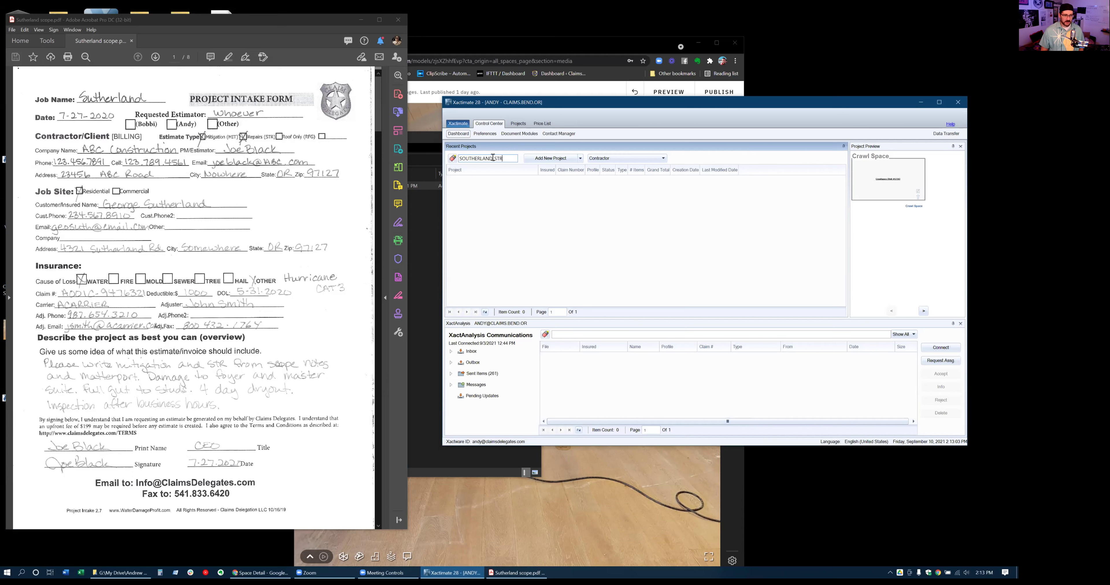
type("1")
Filter the recent projects list to the Carrier profile
left_click(650, 157)
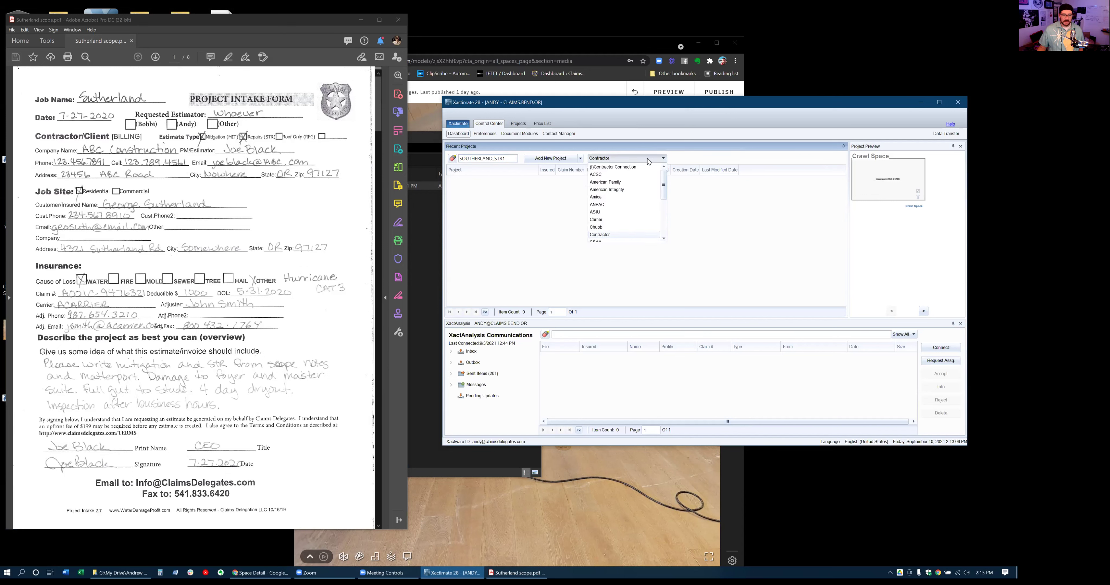
scroll(625, 212, "down", 1)
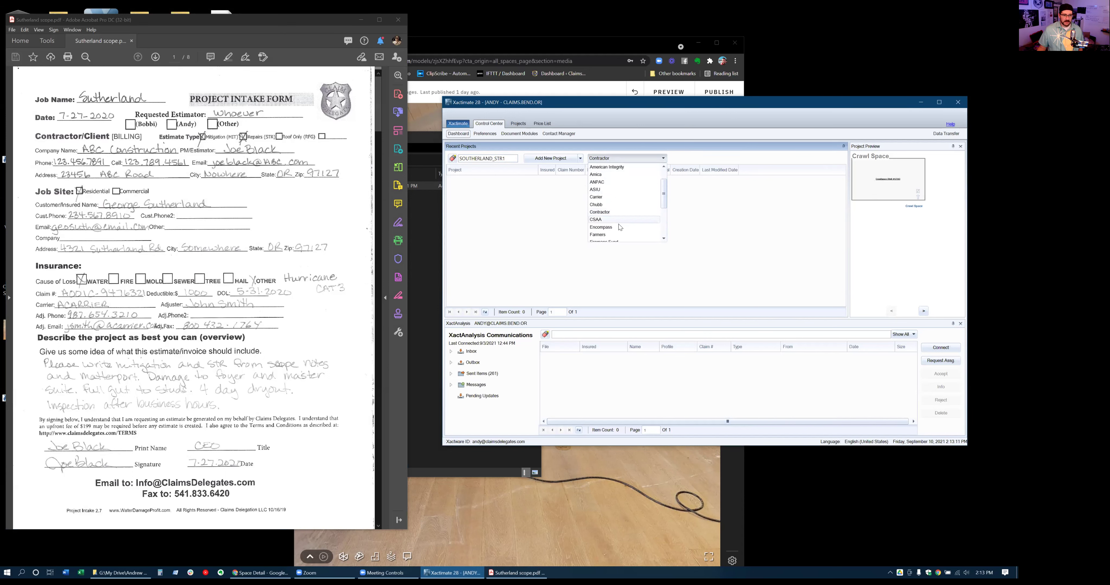
left_click(601, 197)
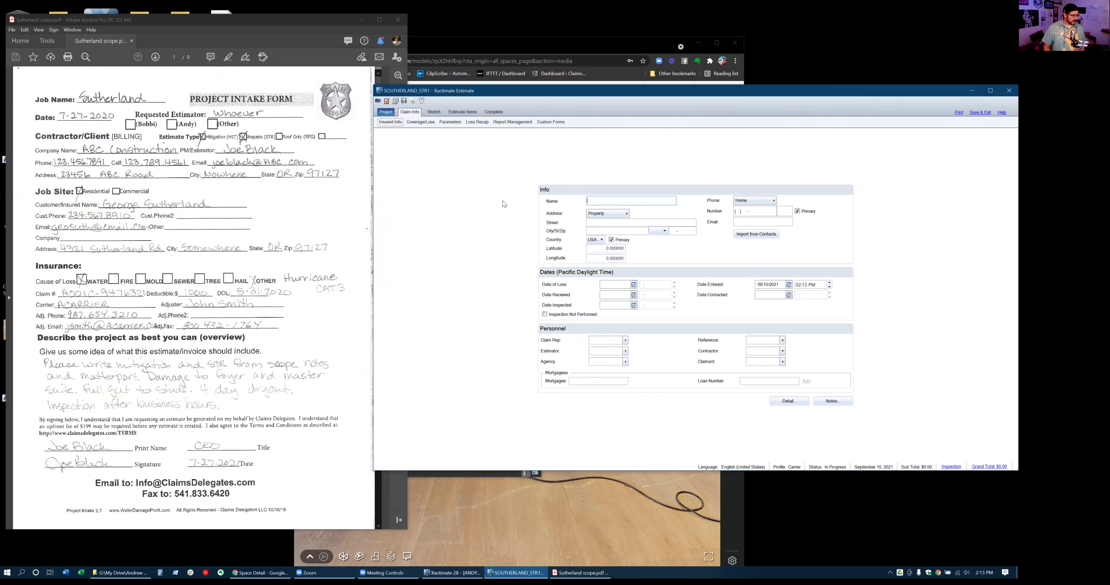
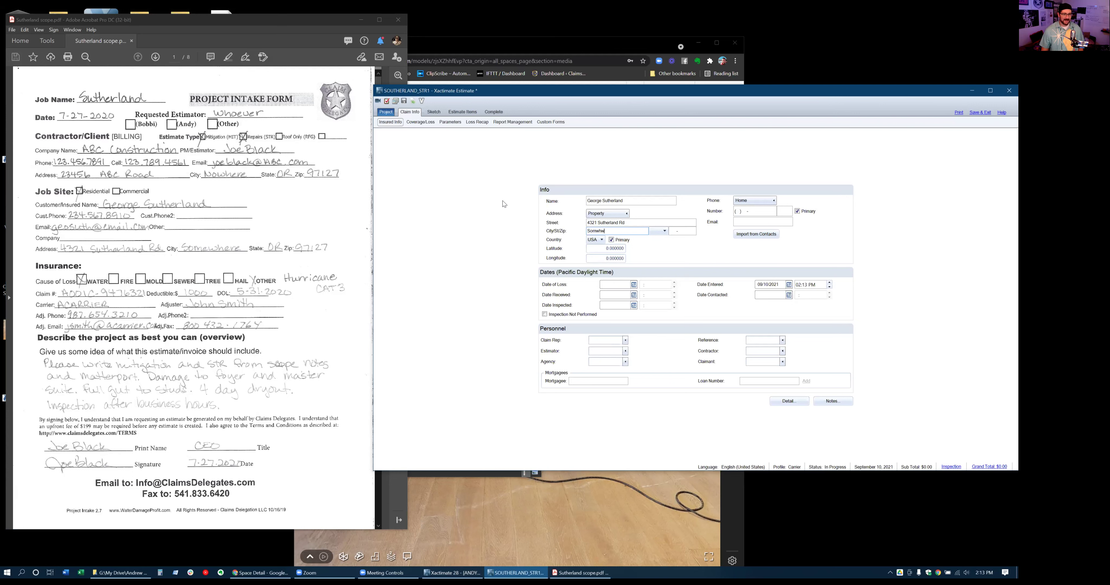
Enter the insured's name, street, city, state and zip code on Insured Info
key("Tab")
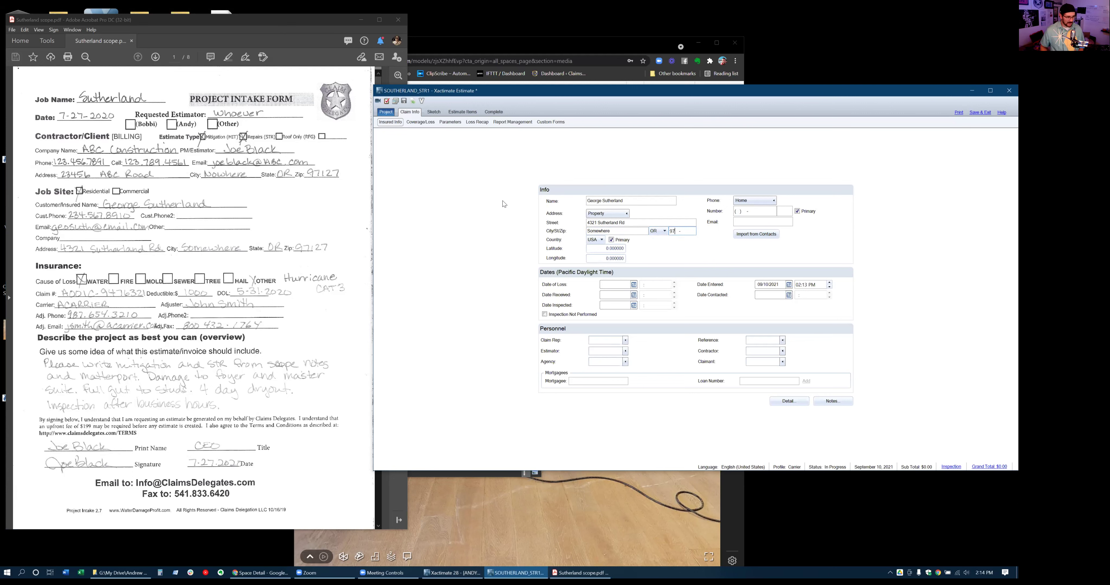
key("Tab")
key("Tab")
key("Tab")
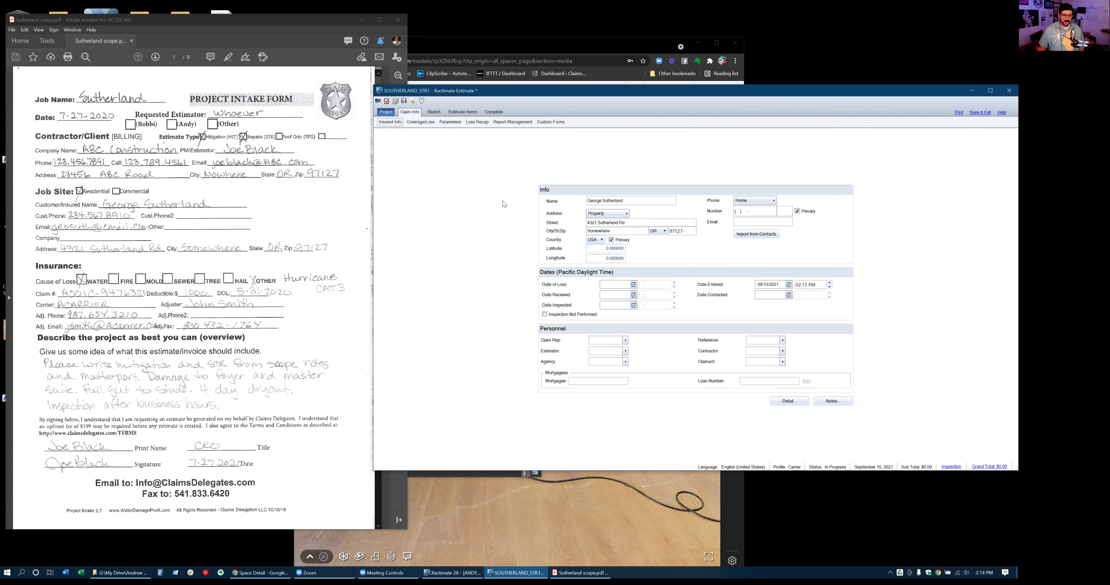
key("Tab")
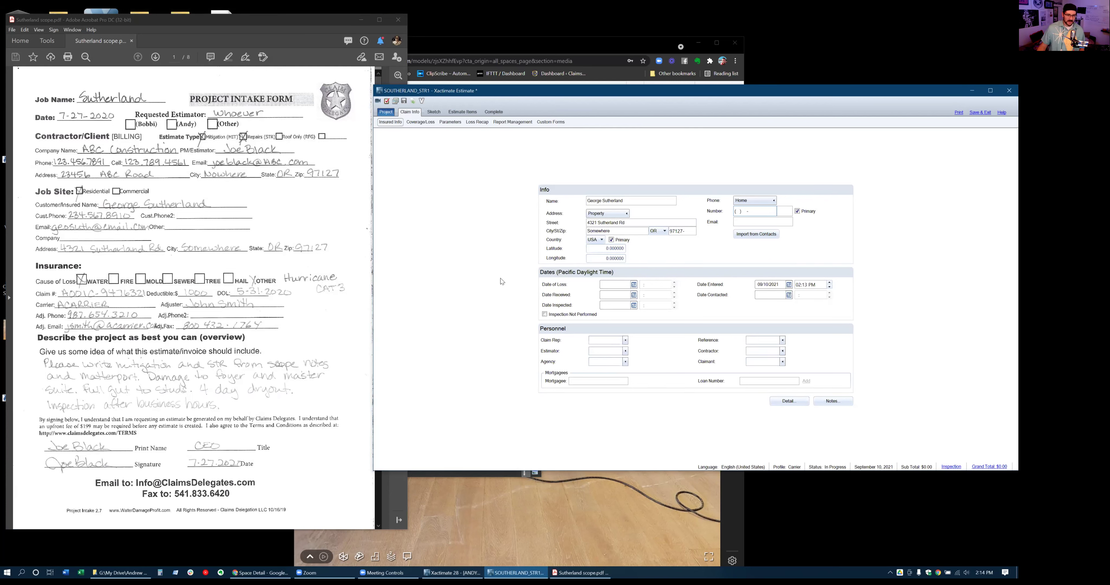
Set the date of loss to 05/31/2020
left_click(613, 286)
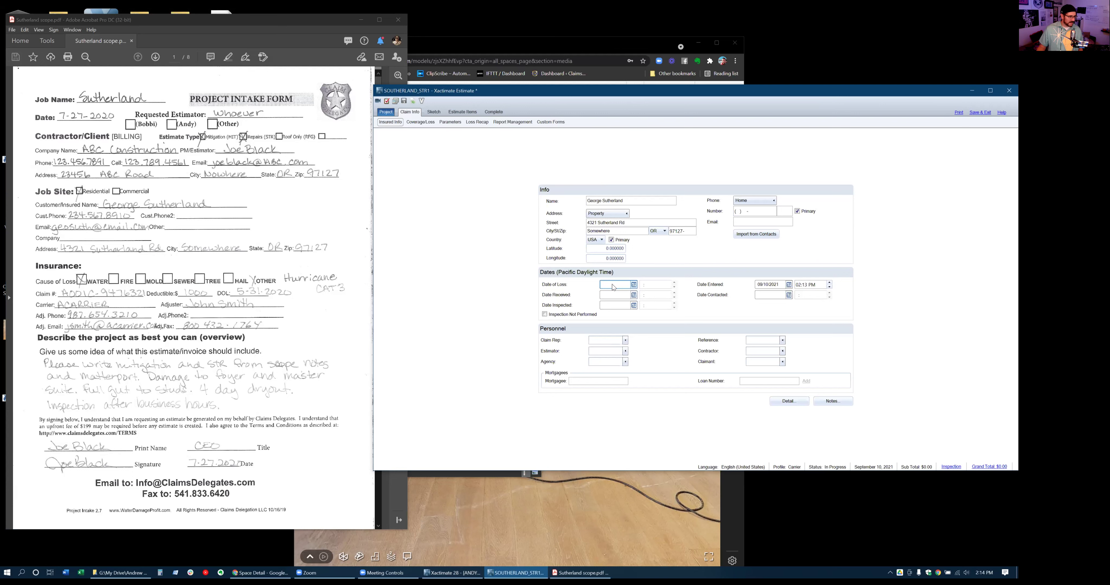
type("5/31/20")
key("Tab")
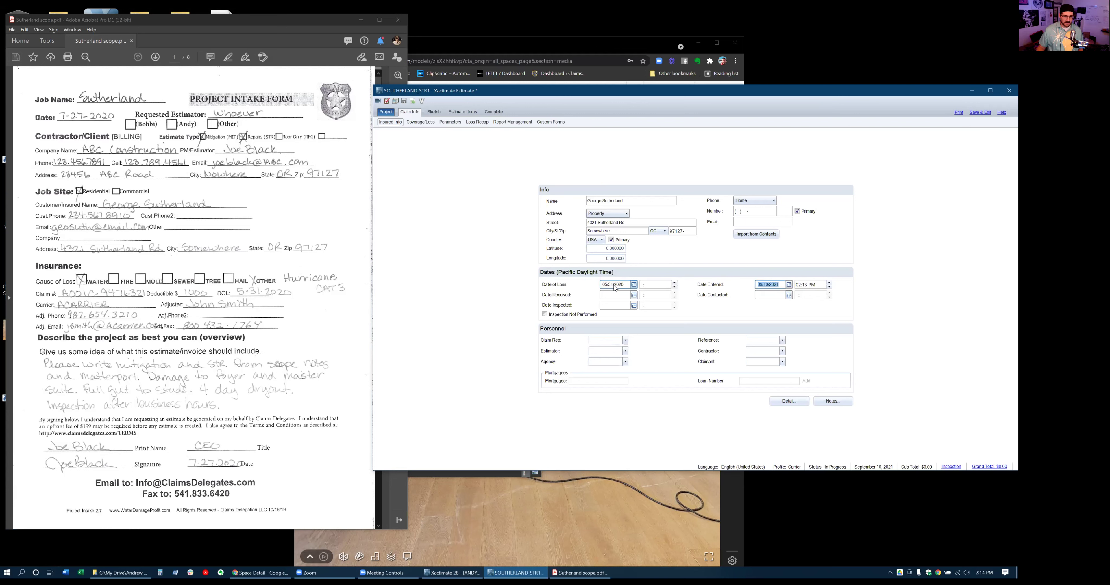
key("Tab")
key("Tab")
key("Tab")
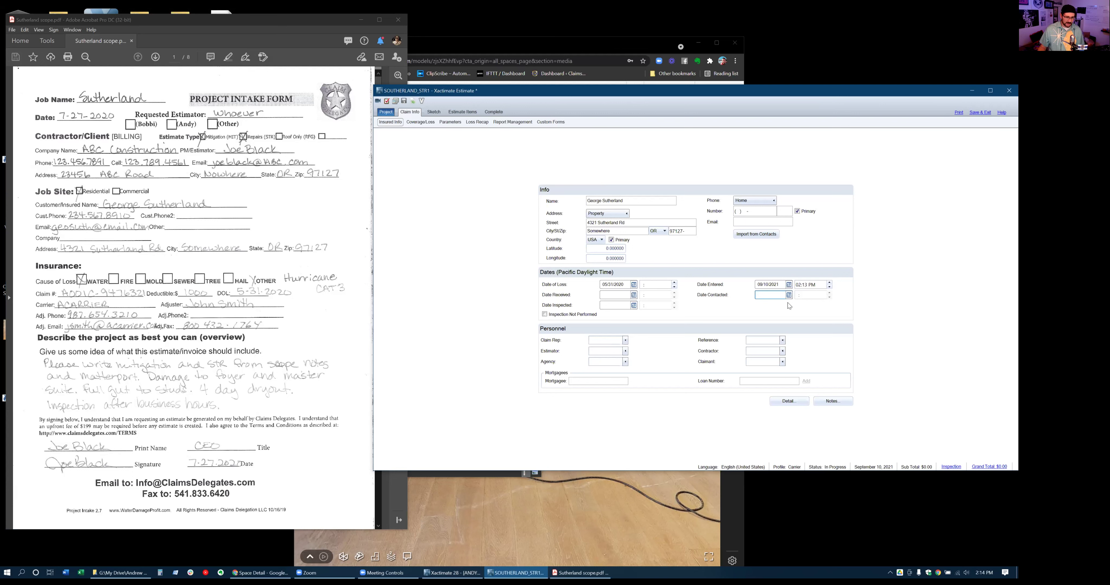
Assign the claim rep from the claim rep contact list
left_click(625, 342)
left_click(626, 343)
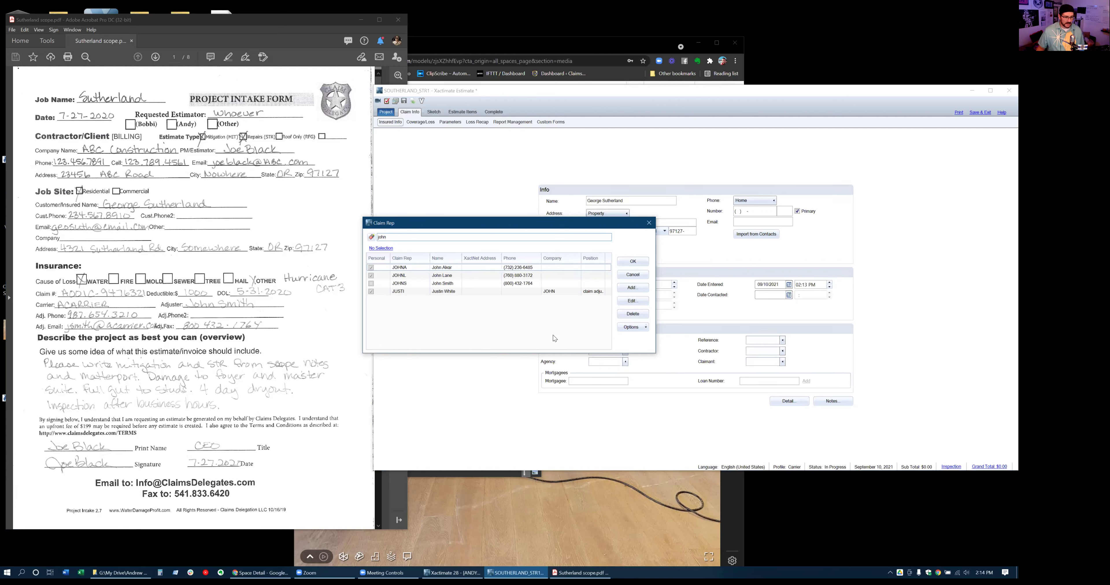
left_click(419, 293)
left_click(631, 261)
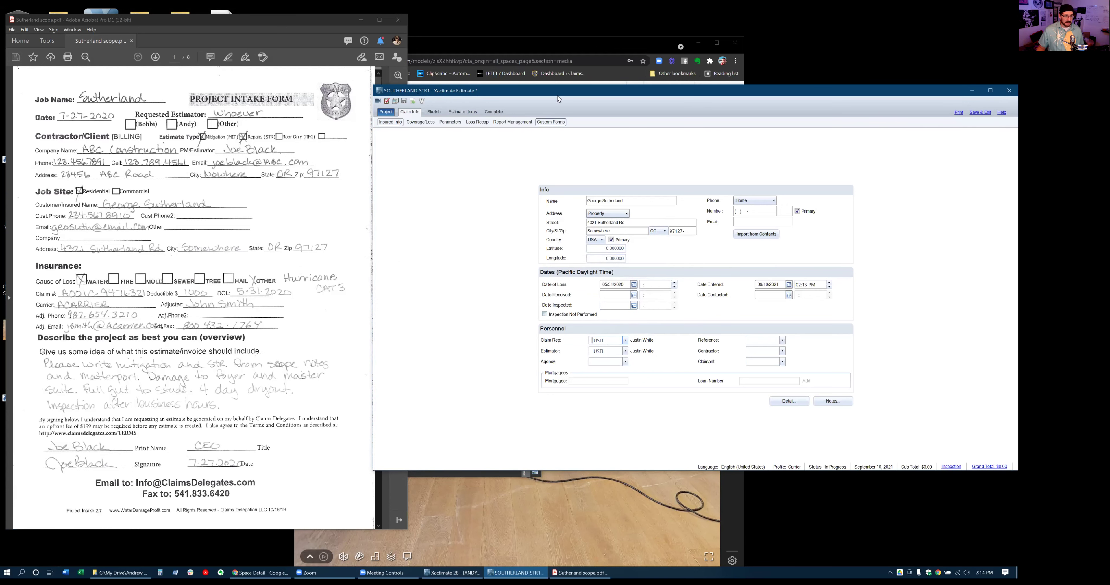
left_click_drag(552, 88, 532, 84)
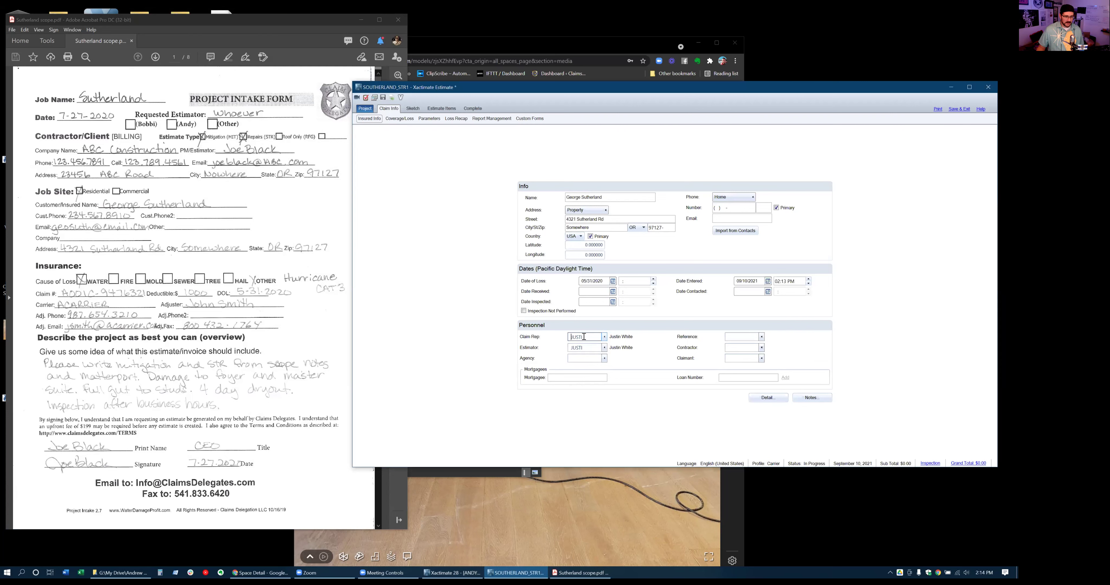
left_click(605, 338)
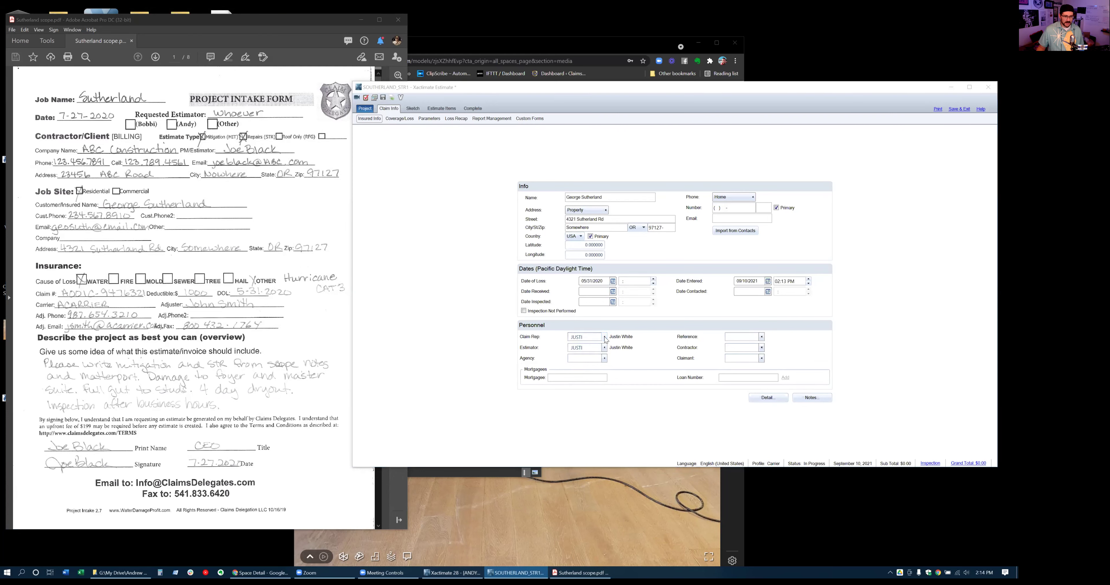
scroll(463, 295, "up", 4)
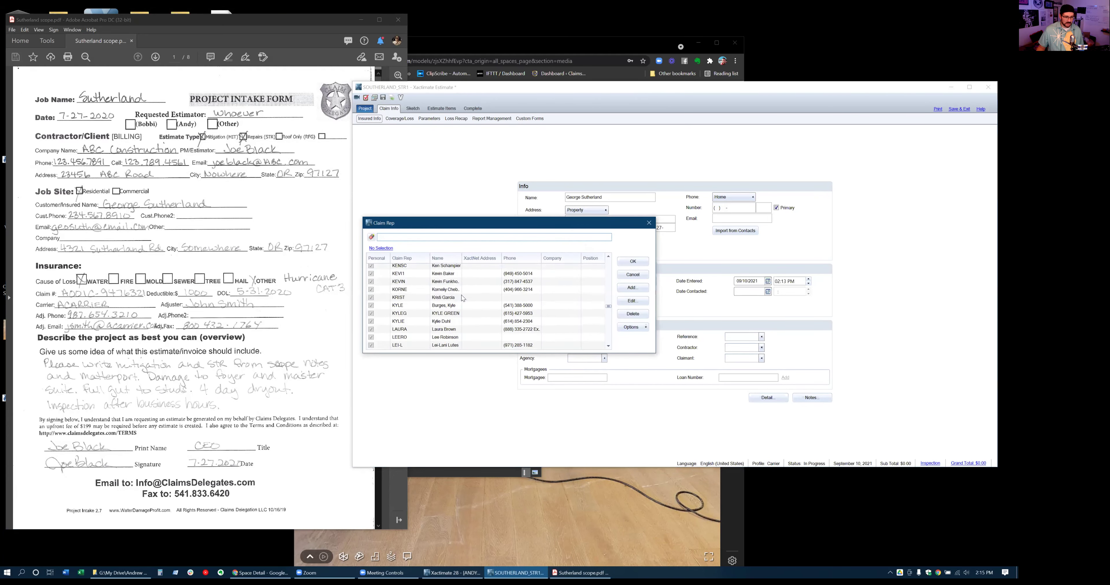
scroll(460, 295, "down", 10)
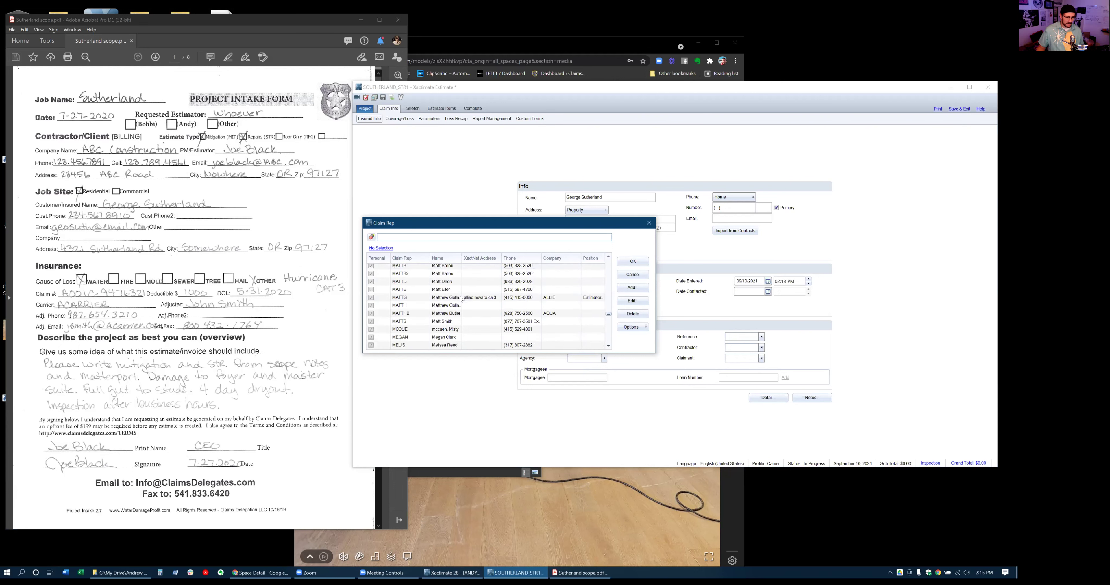
scroll(461, 299, "down", 5)
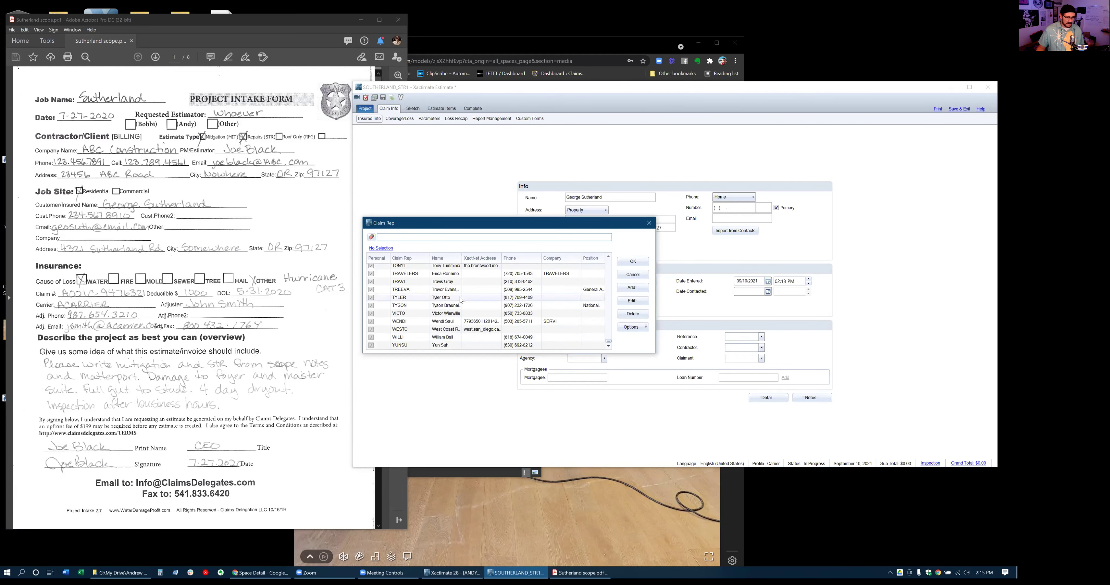
scroll(462, 297, "up", 10)
scroll(470, 299, "up", 10)
scroll(475, 297, "down", 5)
left_click(475, 306)
left_click(633, 261)
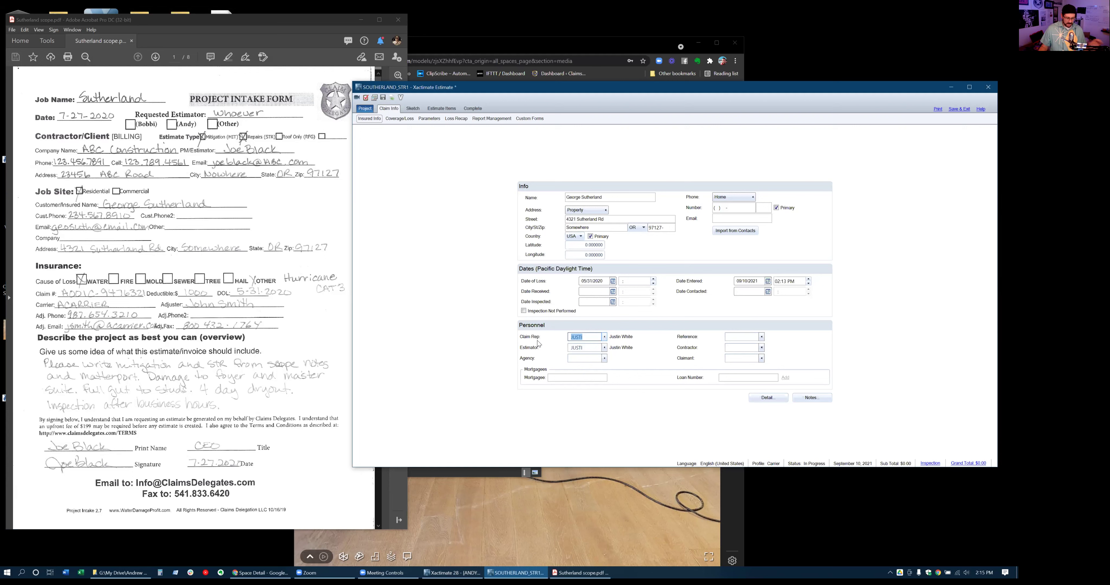
Set the estimator to a staff member found by name search, discarding the new-estimator form
left_click(604, 348)
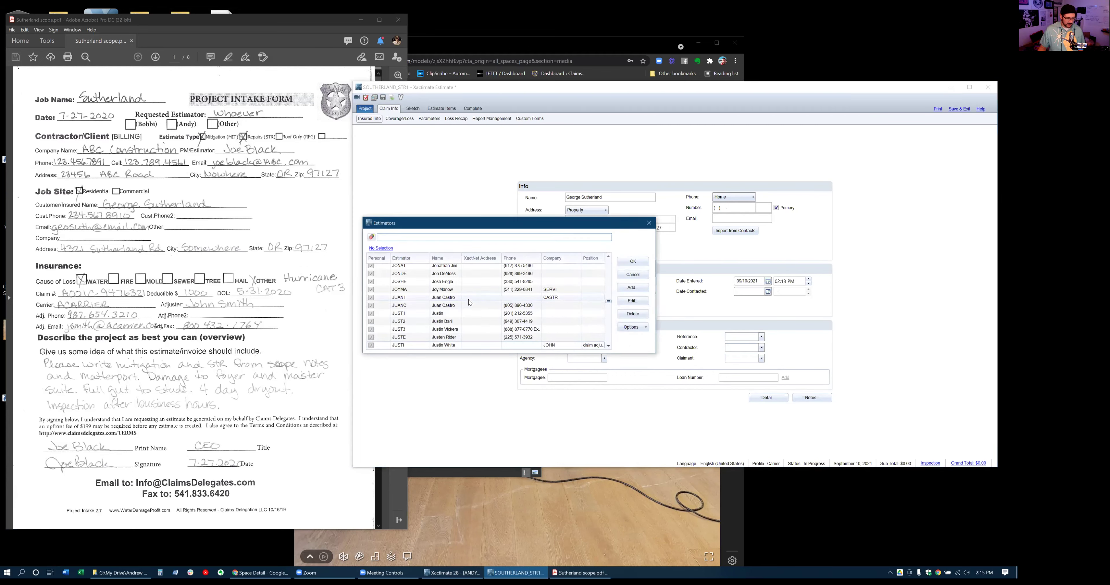
type("andrew")
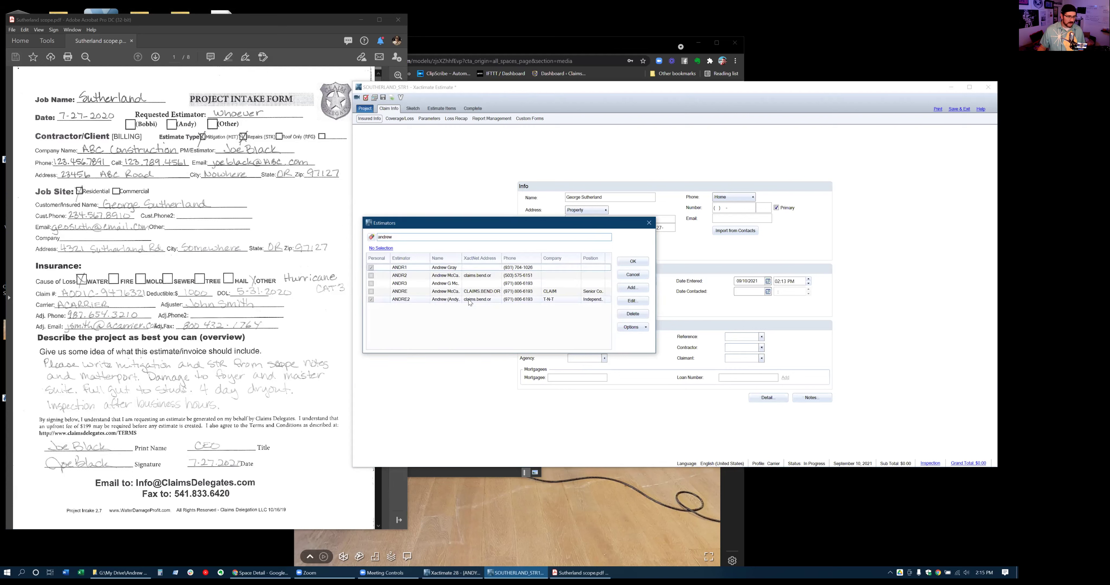
double_click(456, 293)
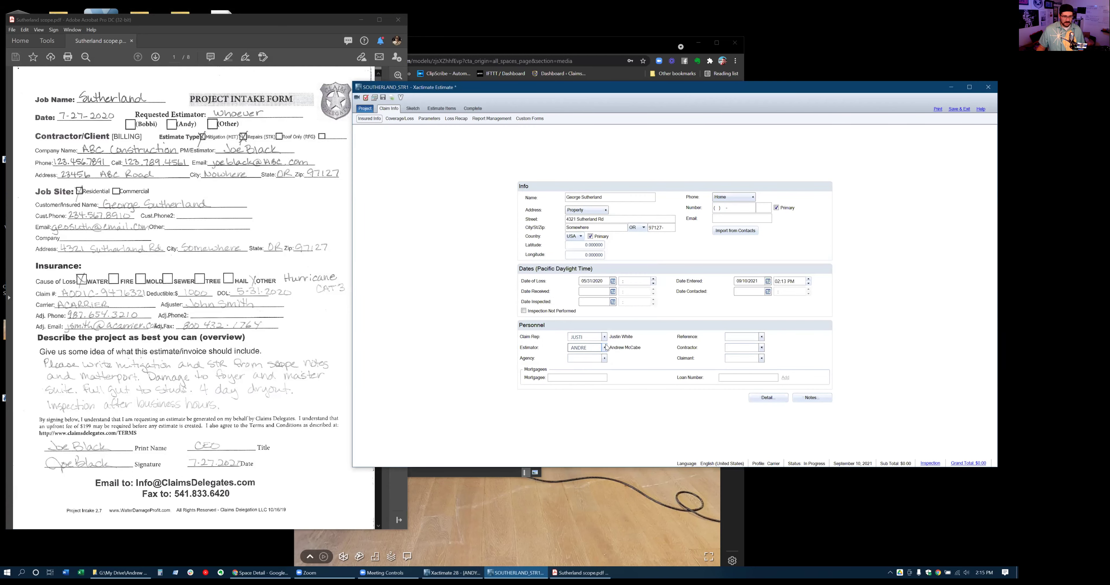
left_click(605, 348)
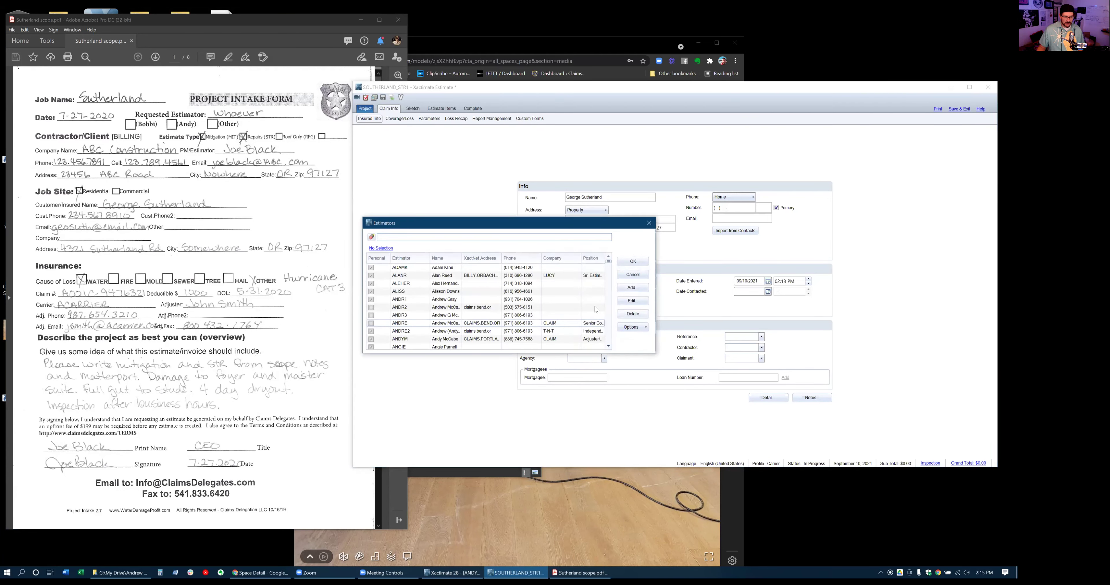
left_click(631, 289)
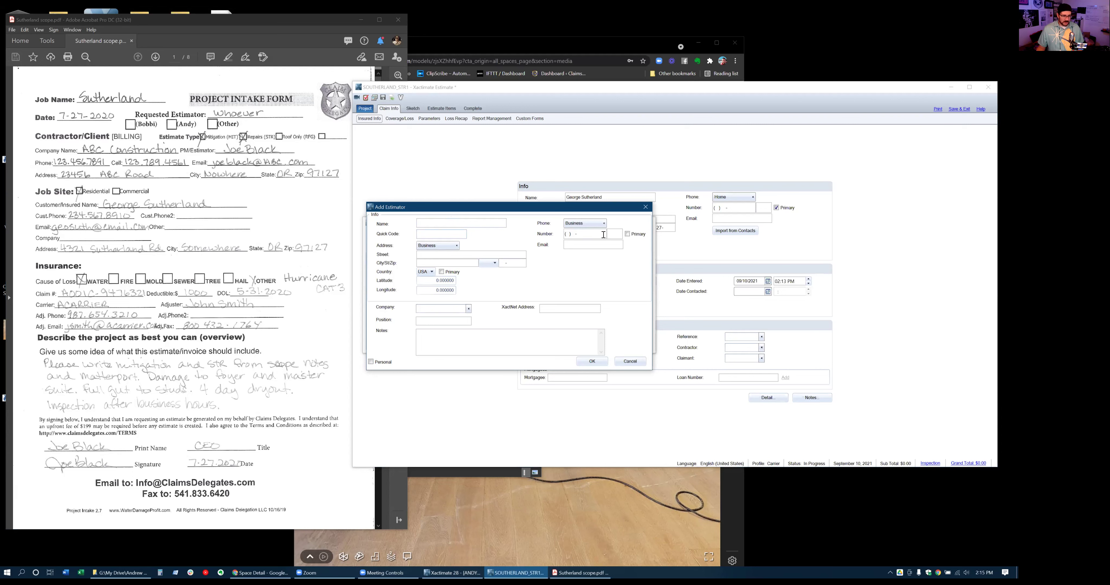
left_click(632, 361)
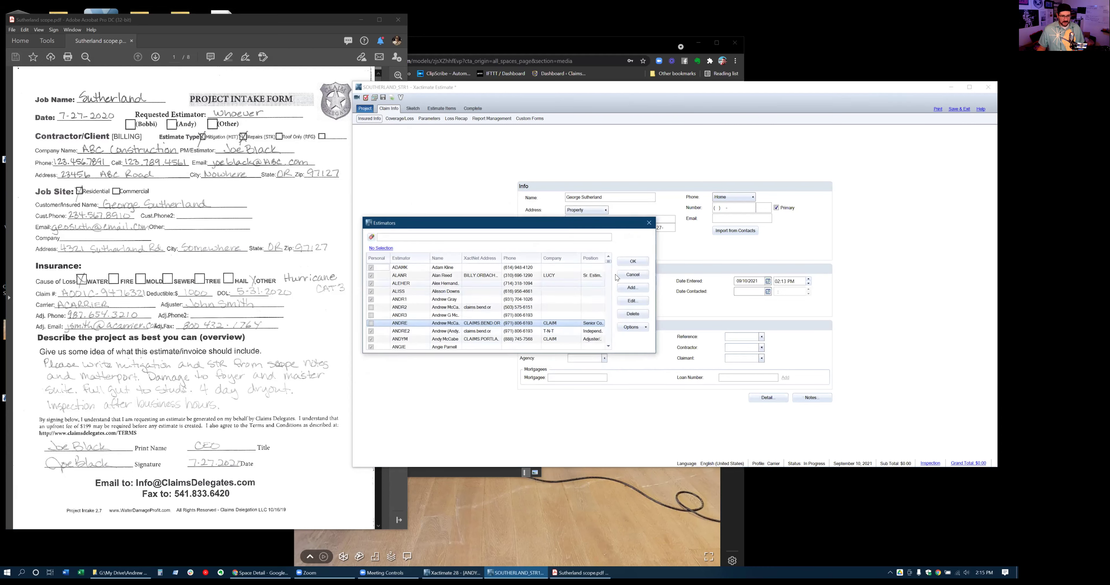
left_click(633, 262)
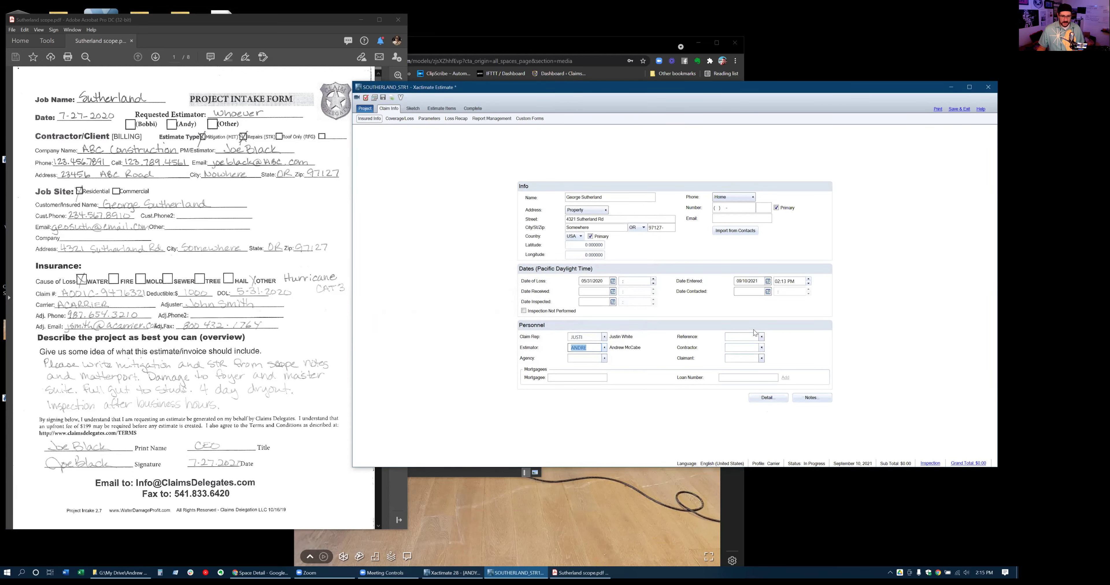
Make RAINB the restoration contractor, then view Coverage/Loss and accept the price list update
left_click(761, 348)
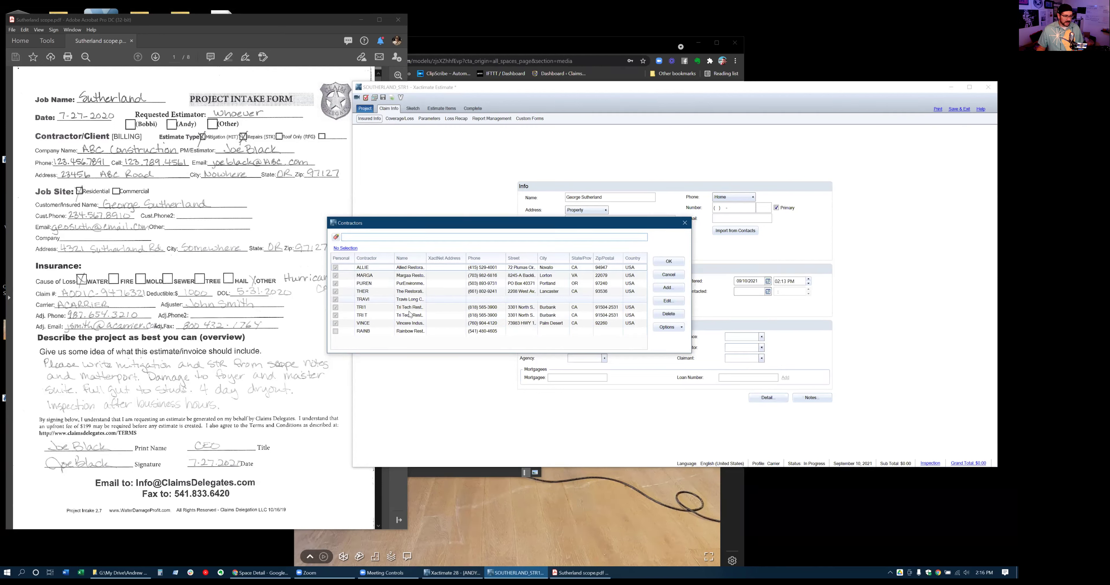
double_click(409, 331)
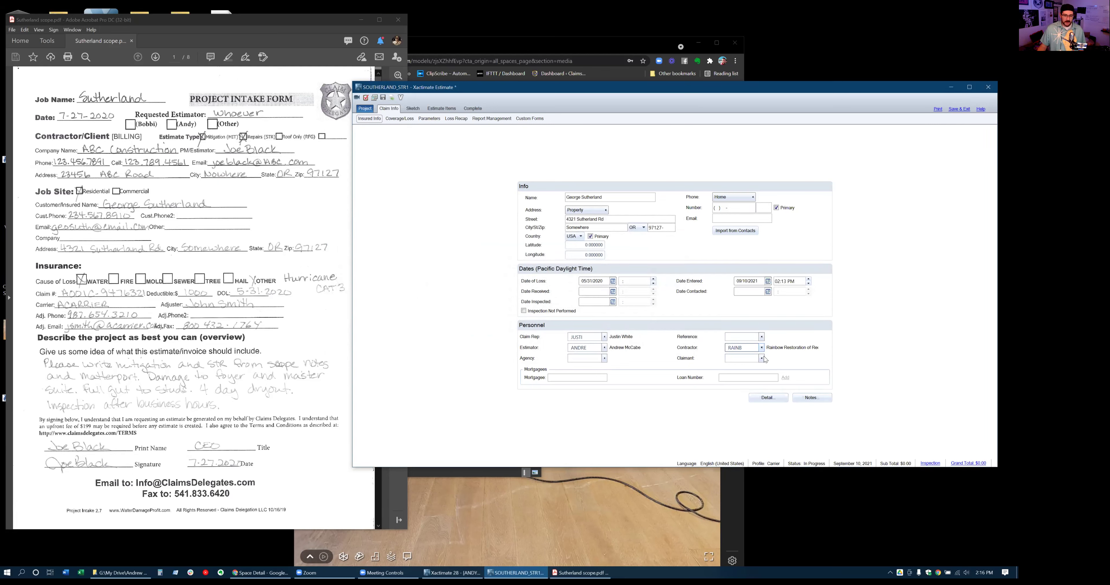
left_click(399, 119)
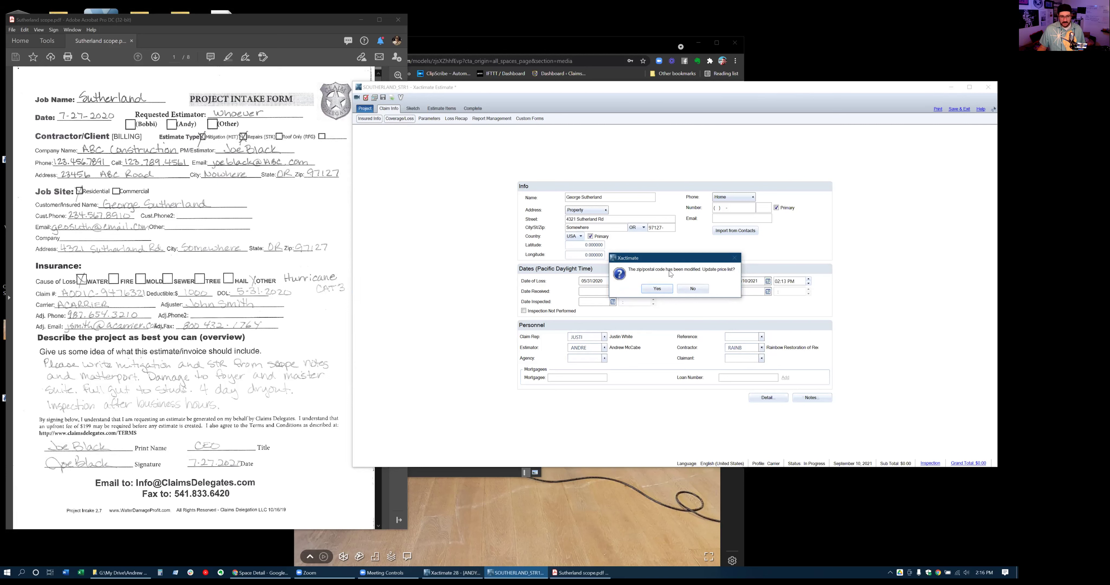
left_click(657, 289)
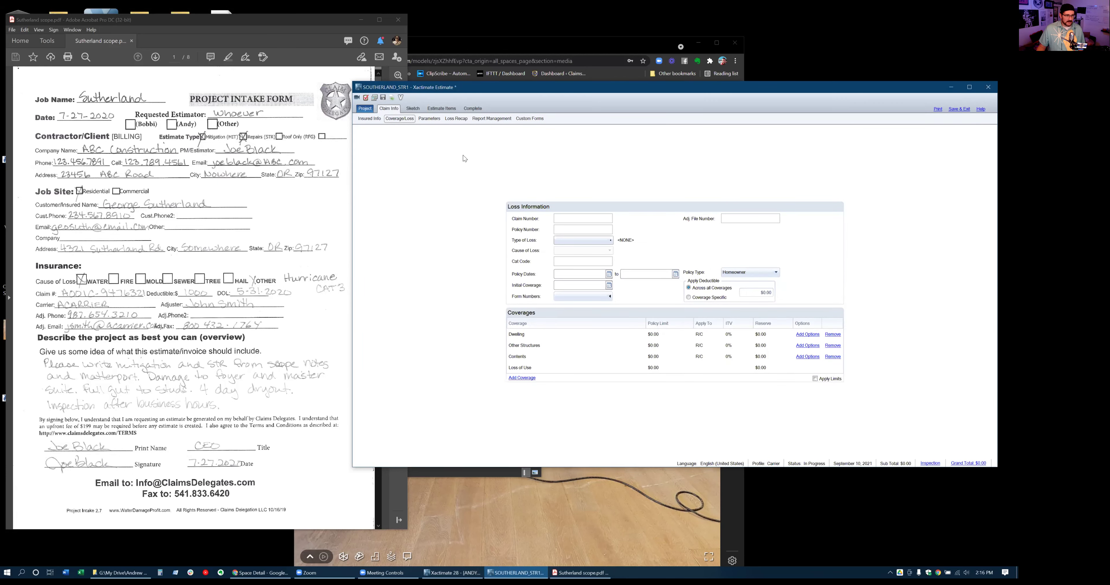
Choose the NYWP8X_SEP21X2 price list from all price lists, leaving sales tax jurisdiction unset
left_click(429, 119)
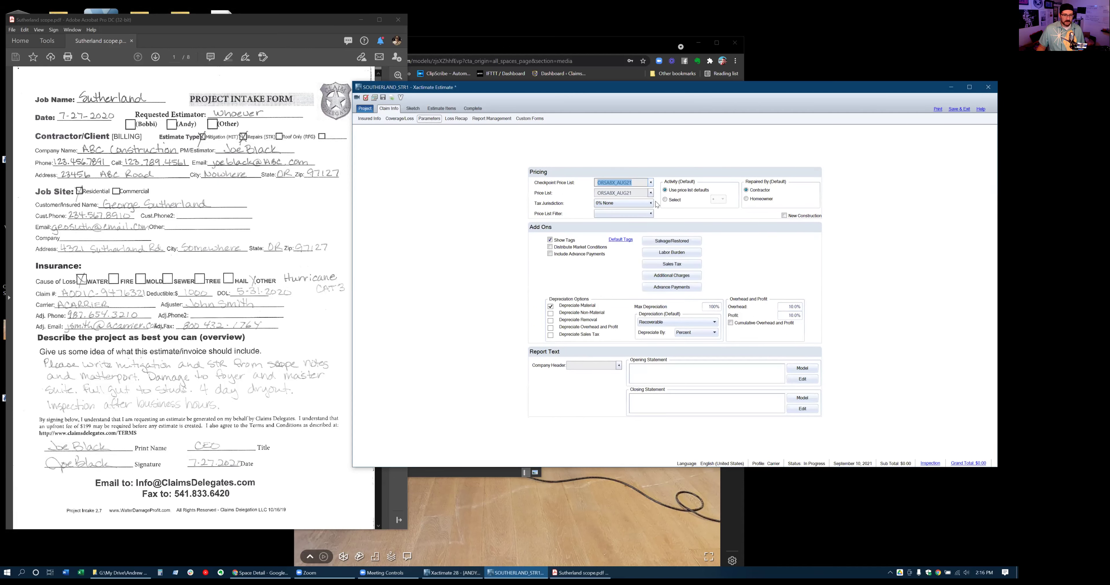
left_click(650, 195)
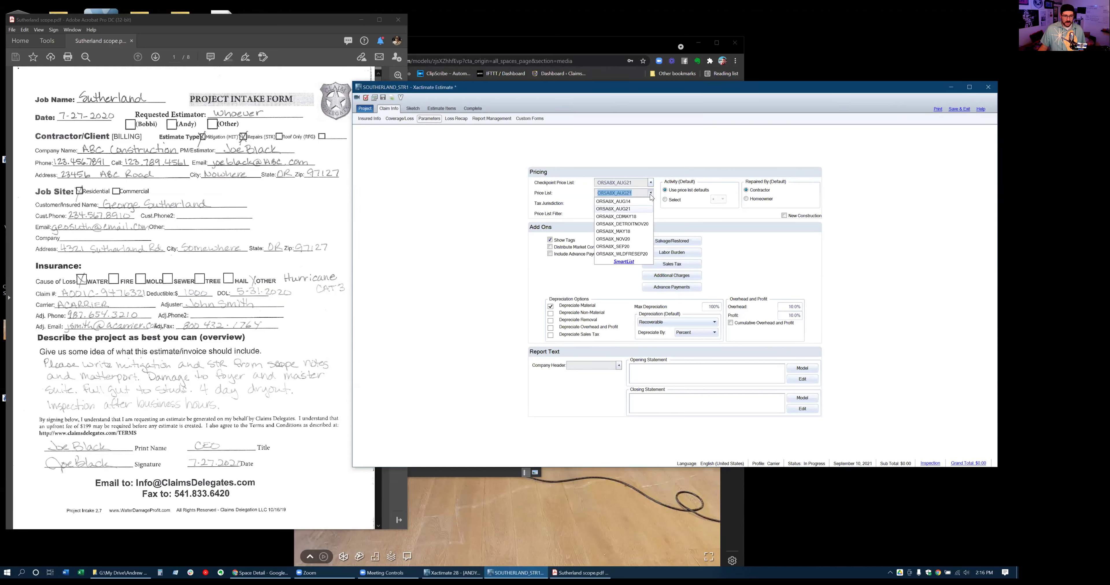
left_click(623, 262)
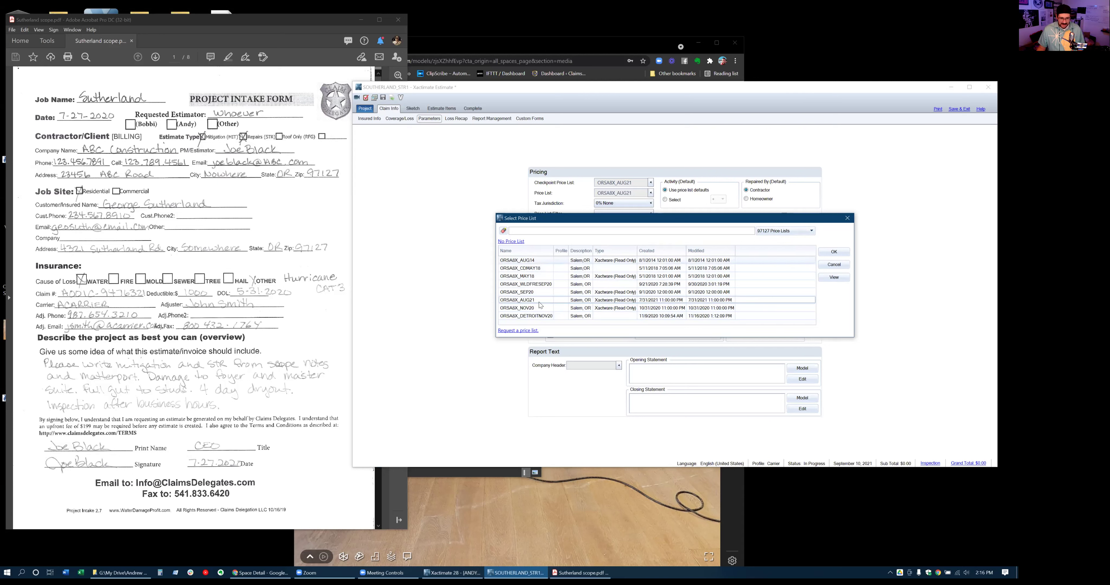
left_click_drag(552, 252, 562, 250)
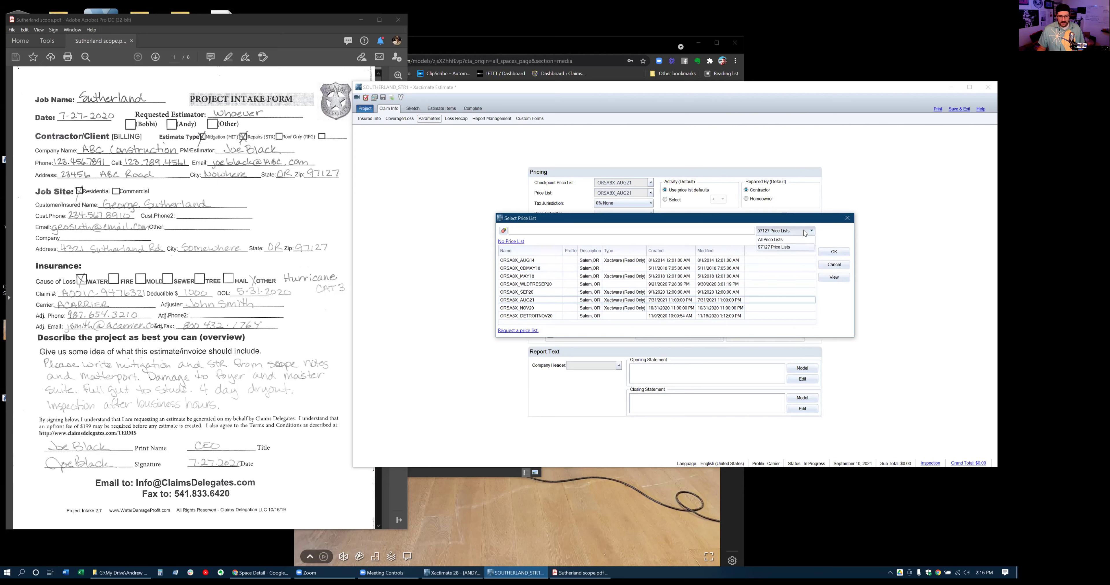
left_click(767, 237)
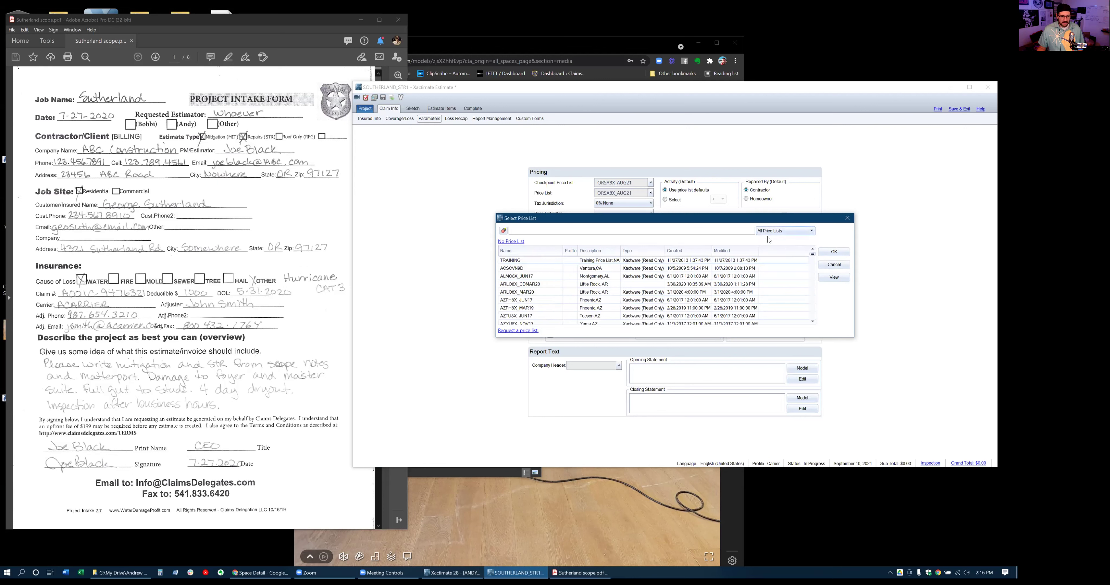
scroll(542, 279, "down", 10)
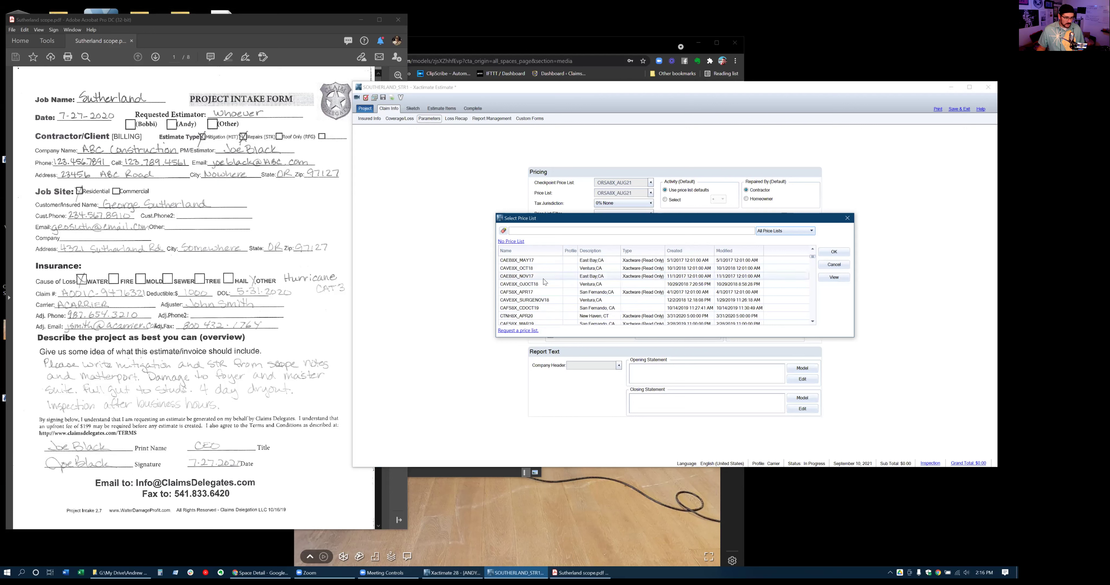
scroll(541, 271, "up", 10)
left_click(539, 231)
type("ny")
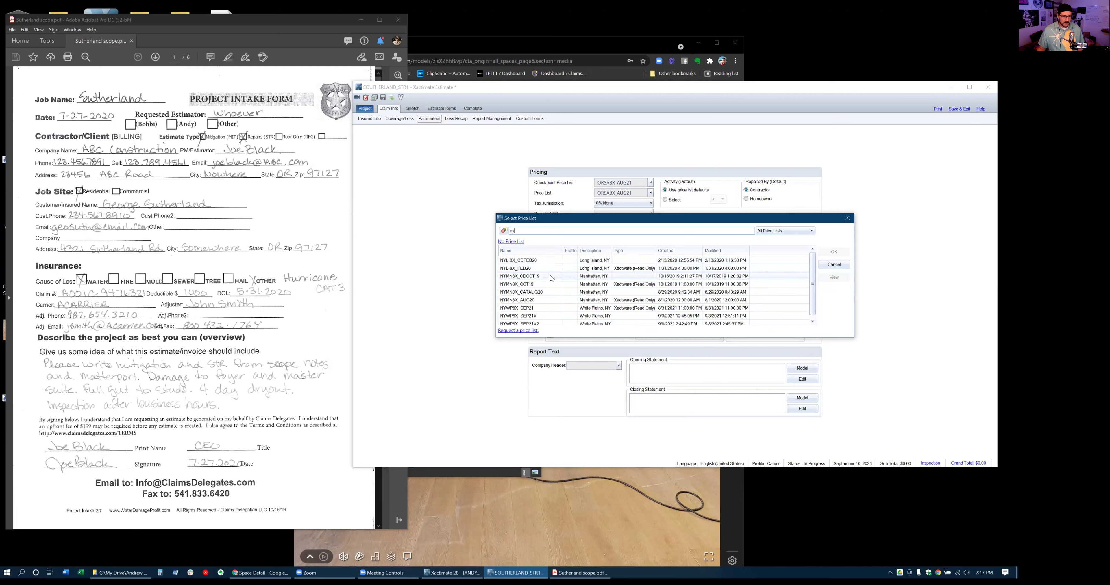
type("w")
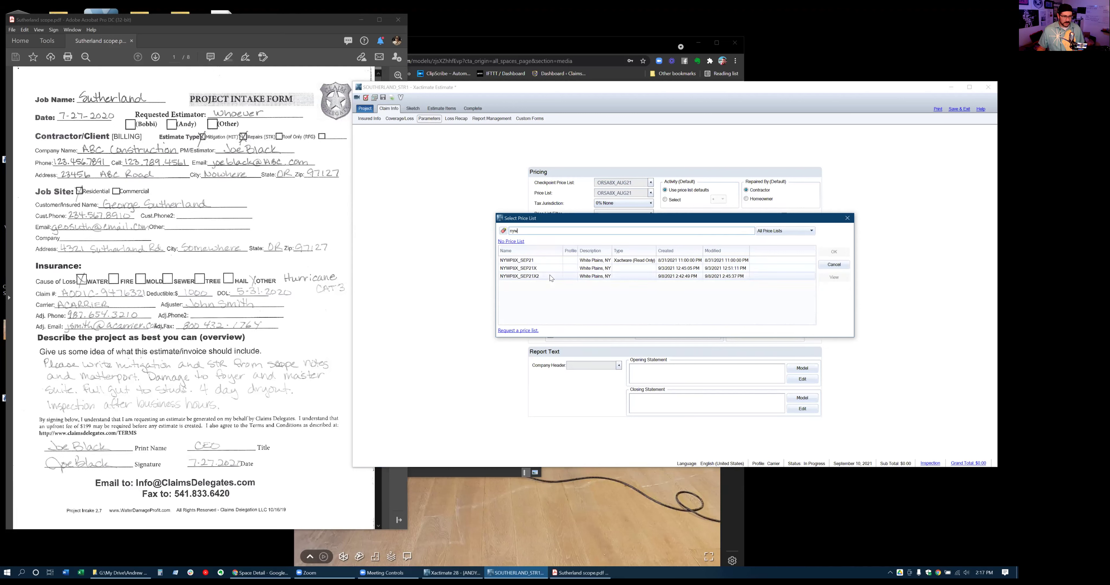
left_click(537, 278)
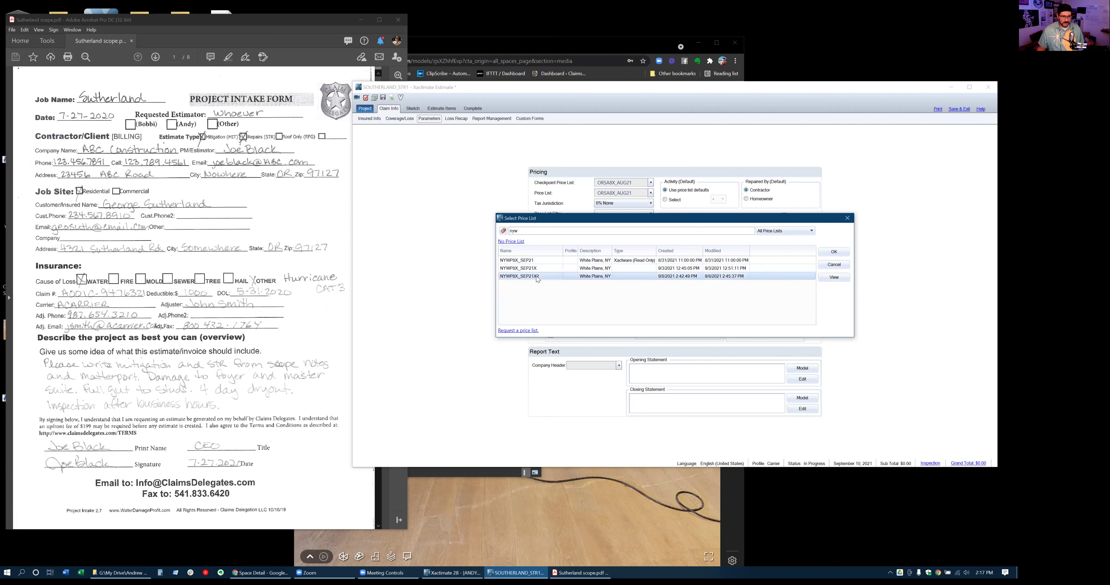
left_click(847, 253)
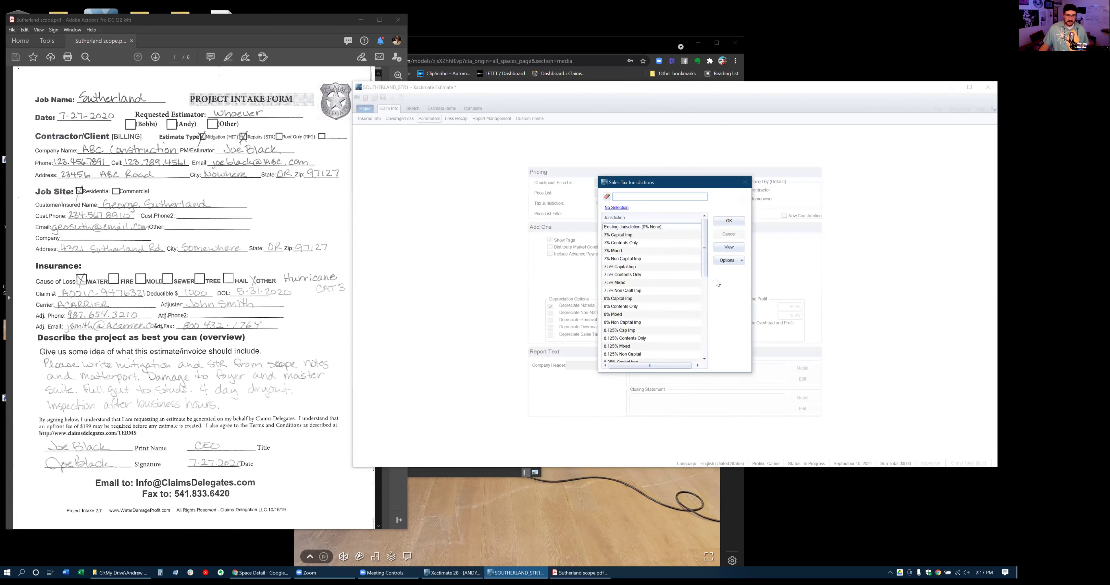
left_click(616, 209)
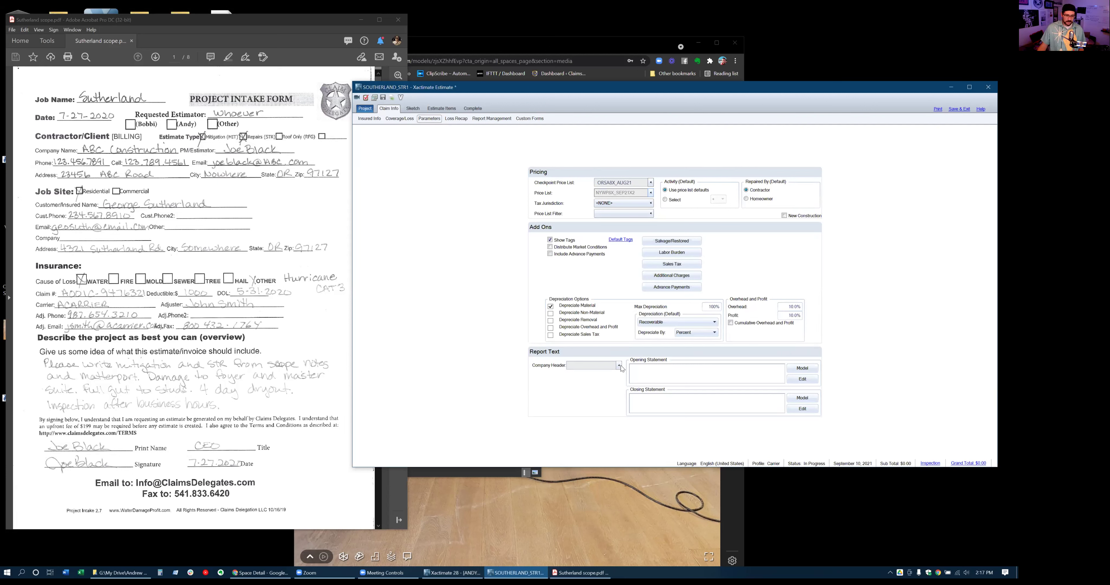
Filter the company headers to Claims Delegates entries and select CLAIMSD1
left_click(612, 366)
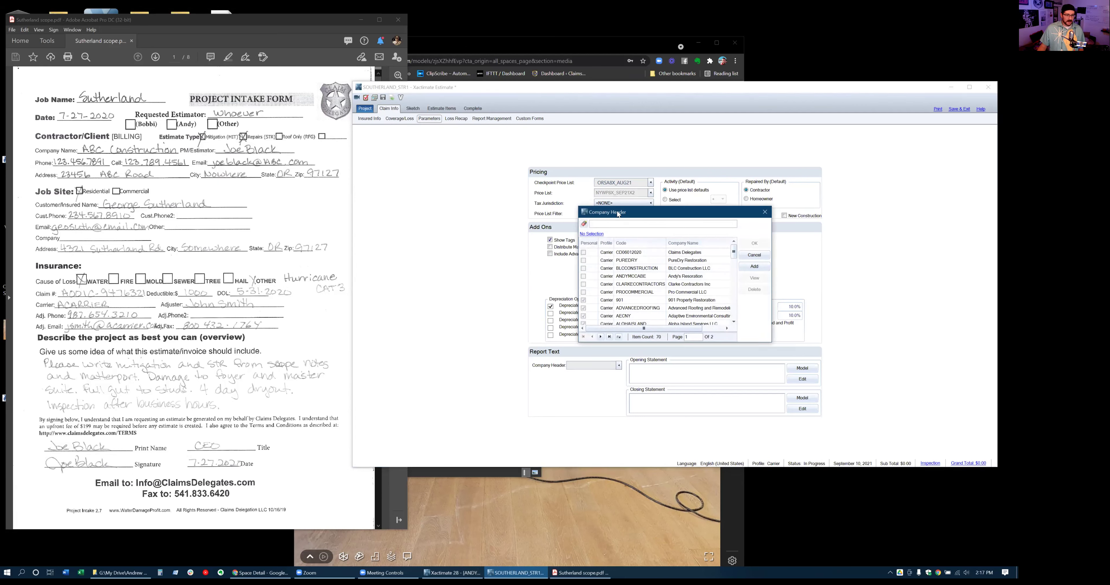
left_click_drag(617, 212, 502, 206)
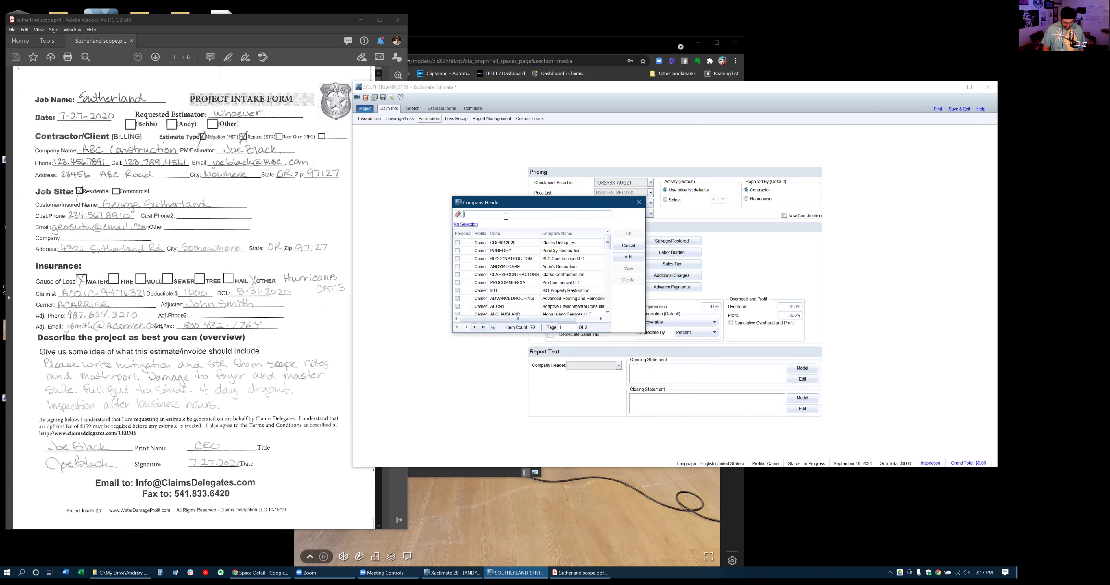
key("Return")
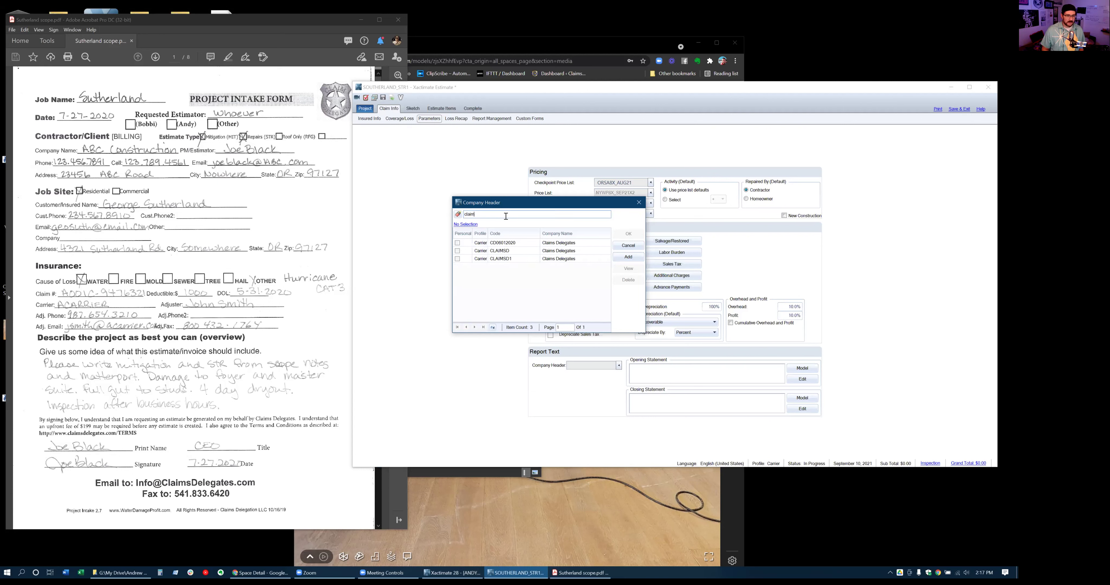
left_click(509, 258)
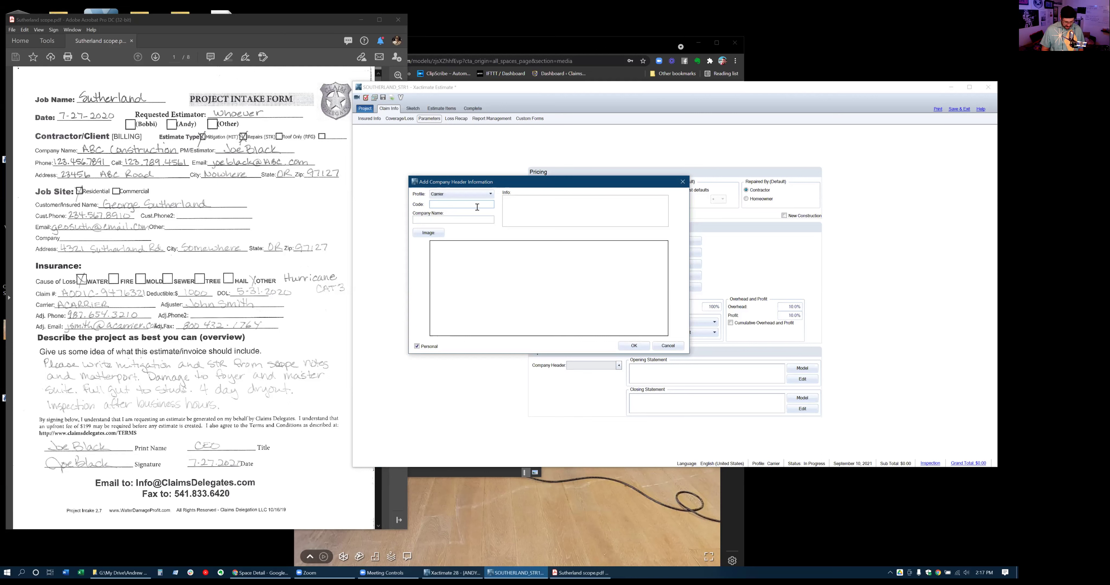
Create shared header CLAIMSD2 for Claims Delegates with address, phone and the CD Badge Banner (1).jpg logo
type("CLAIMSD")
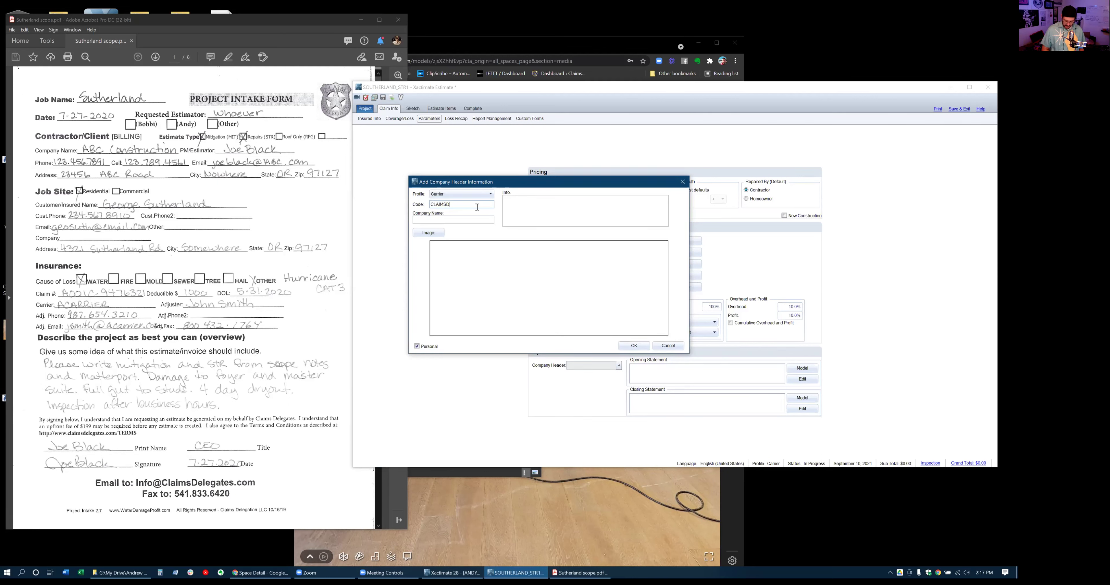
type("2")
type("Claims")
type(" Delegates")
type("add")
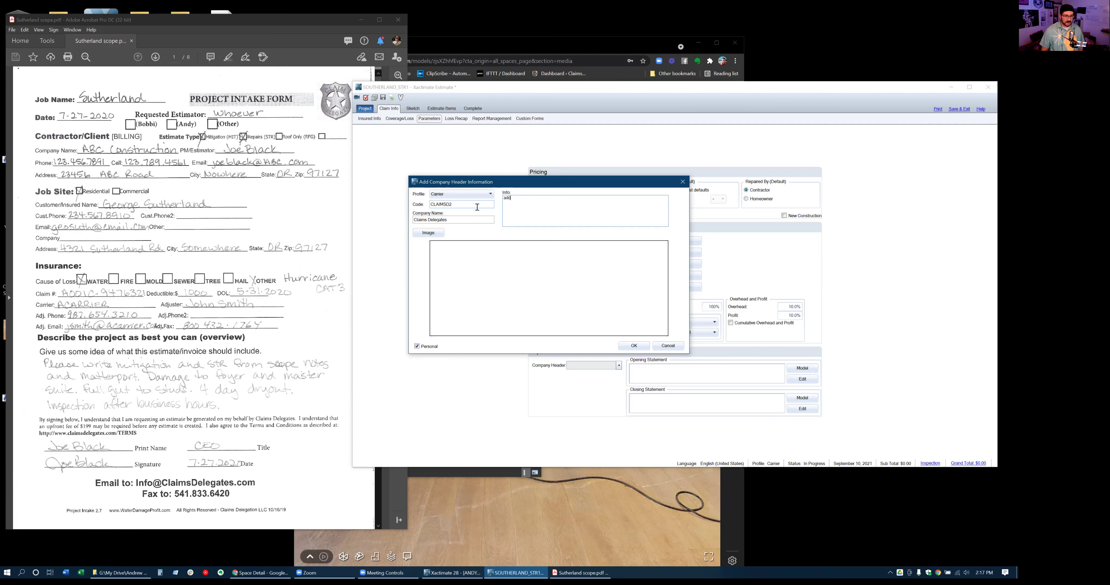
type("phone")
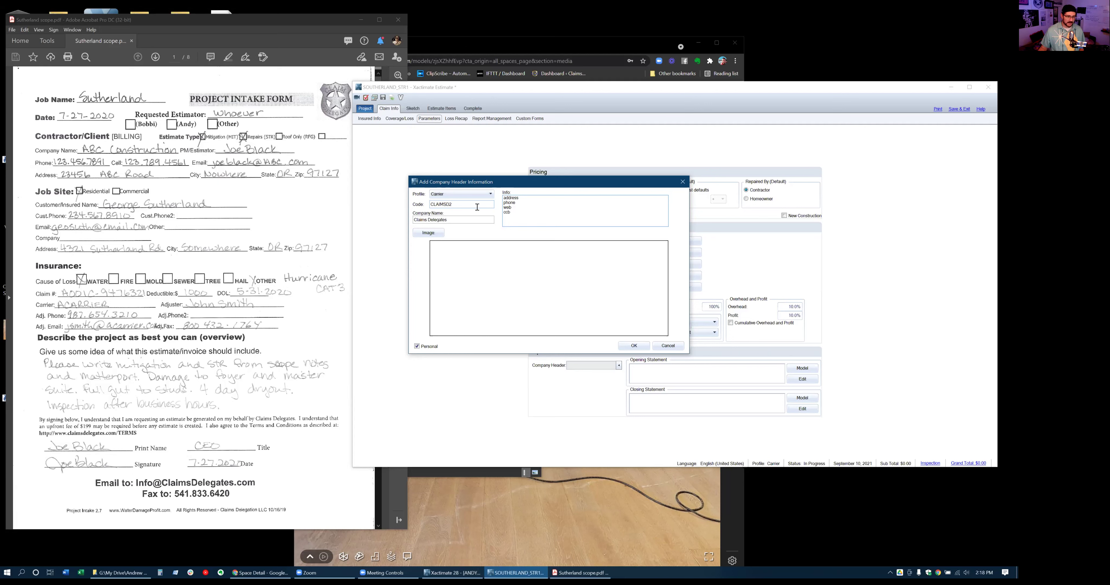
left_click(435, 235)
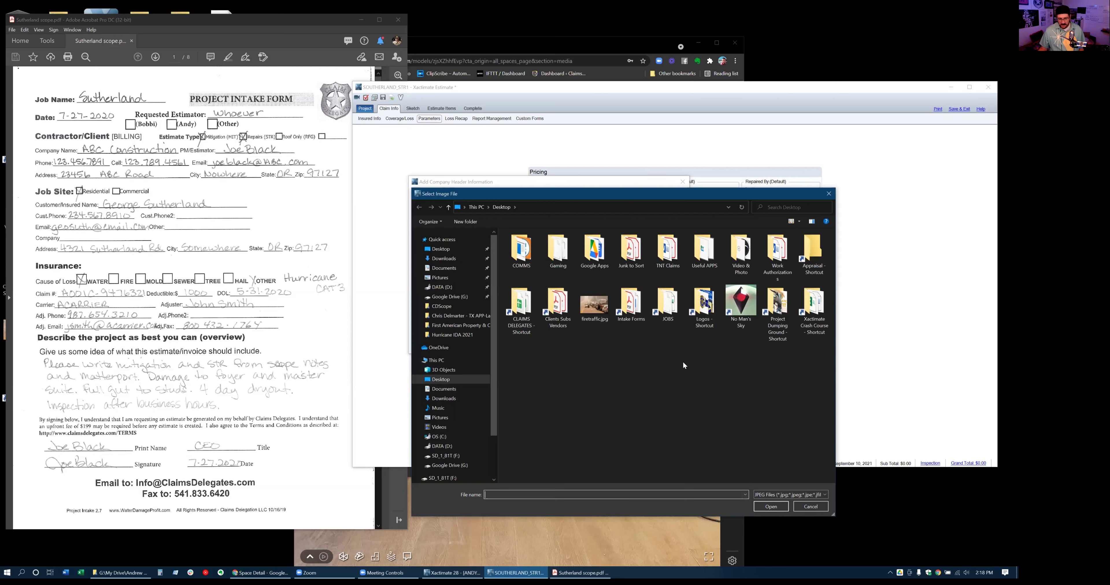
double_click(704, 307)
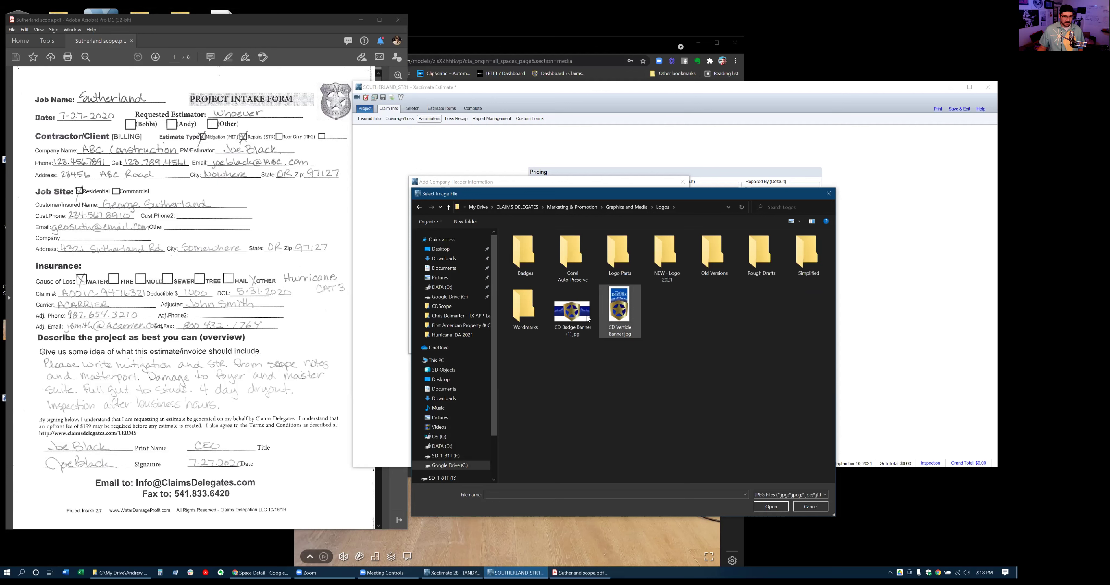
left_click(574, 317)
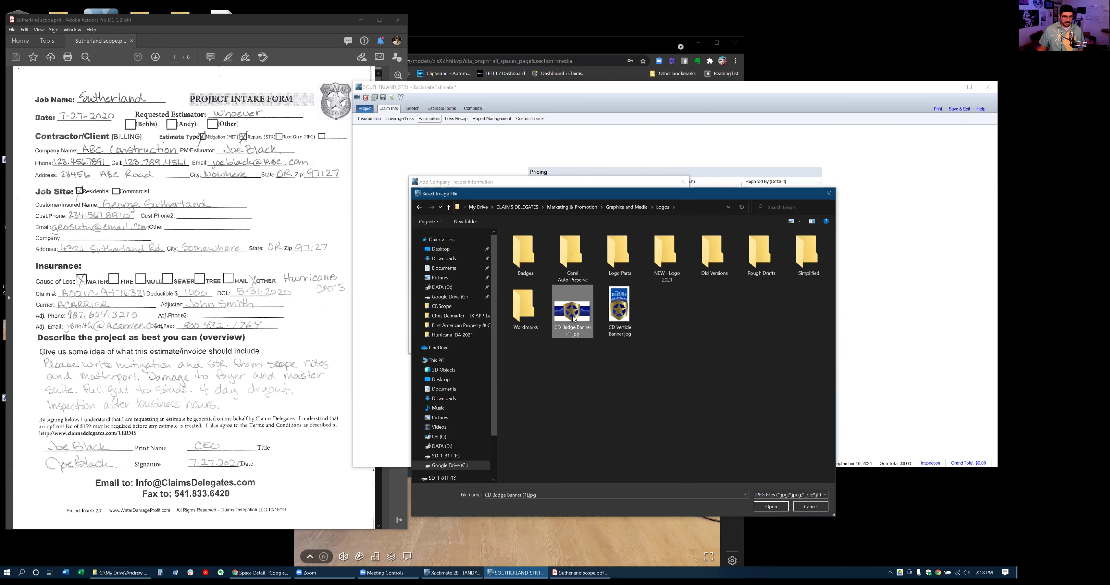
left_click(769, 506)
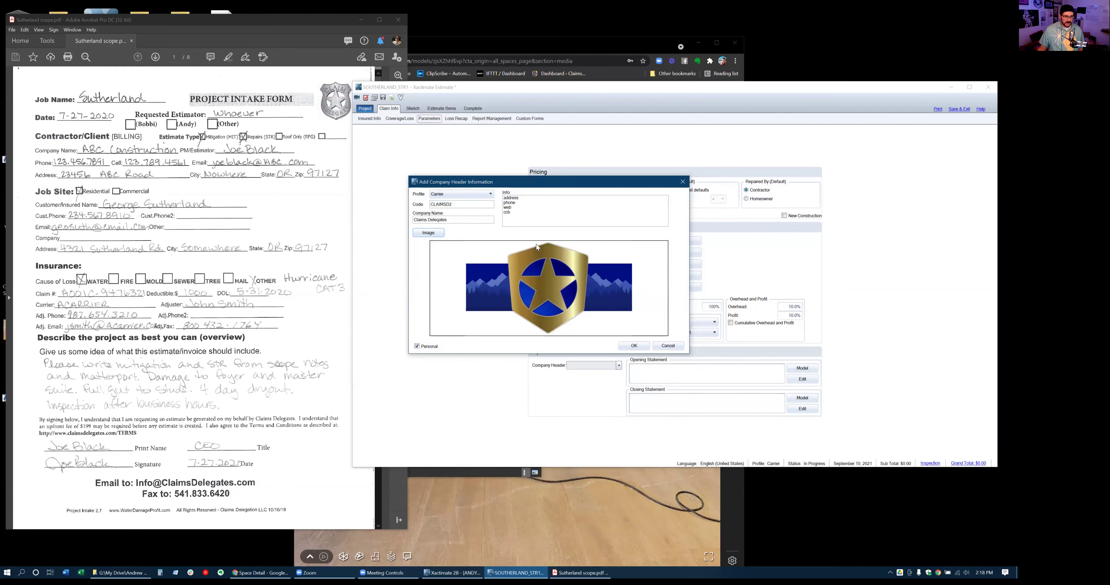
left_click(417, 346)
Save CLAIMSD2, apply CLAIMSD1 as the estimate's company header, and bring up the opening statement models
left_click(633, 347)
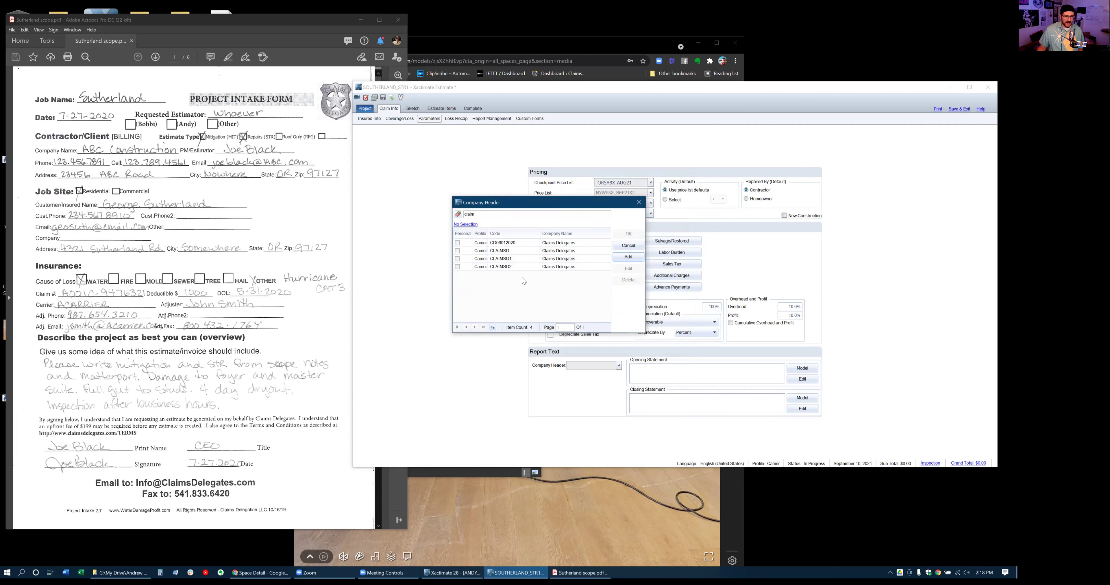
double_click(531, 260)
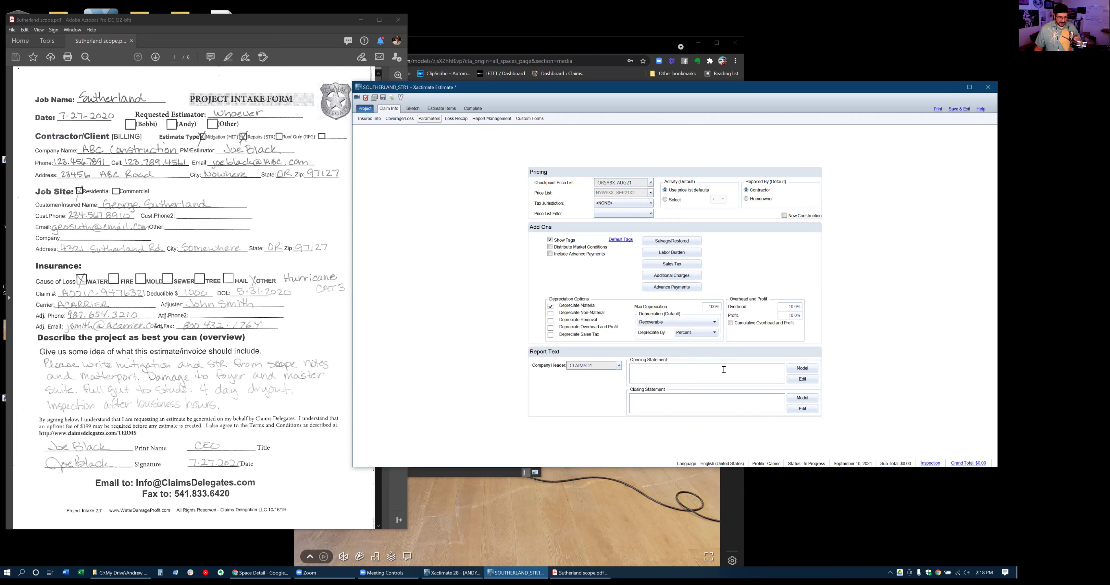
left_click(803, 368)
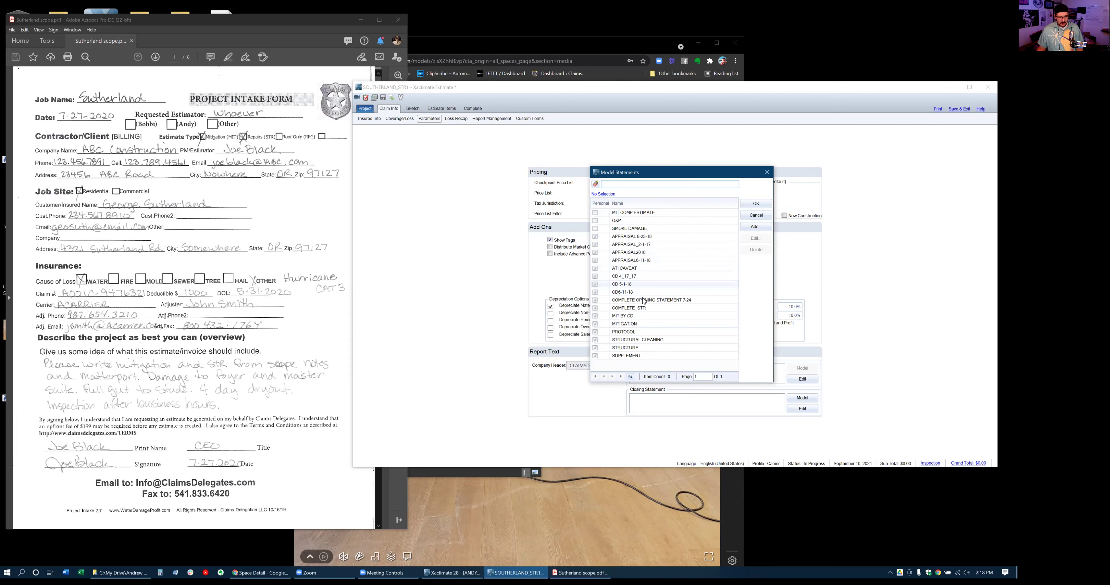
Insert the COMPLETE_STR 'Estimate of Structural Repairs' model text as the opening statement
left_click(631, 308)
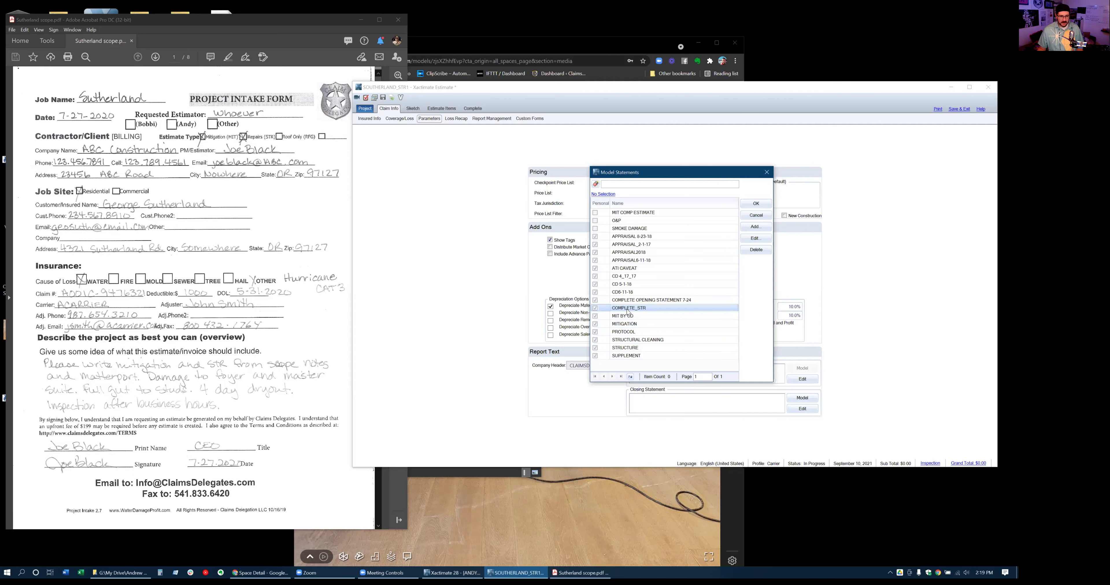
double_click(627, 310)
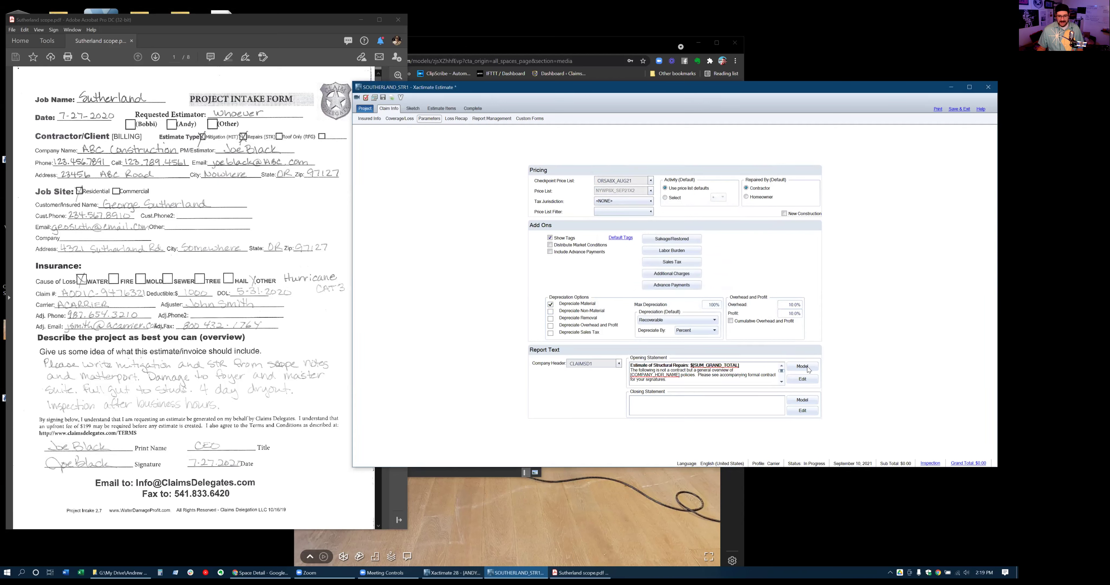
Reopen the model statements list and cancel it, keeping the current opening statement
left_click(807, 368)
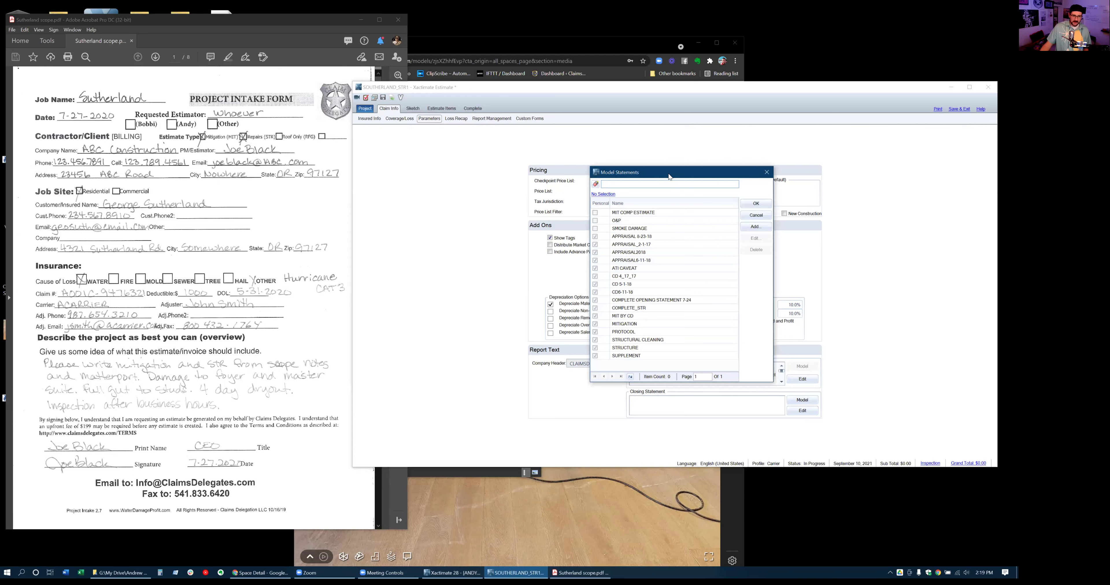
left_click_drag(670, 173, 734, 169)
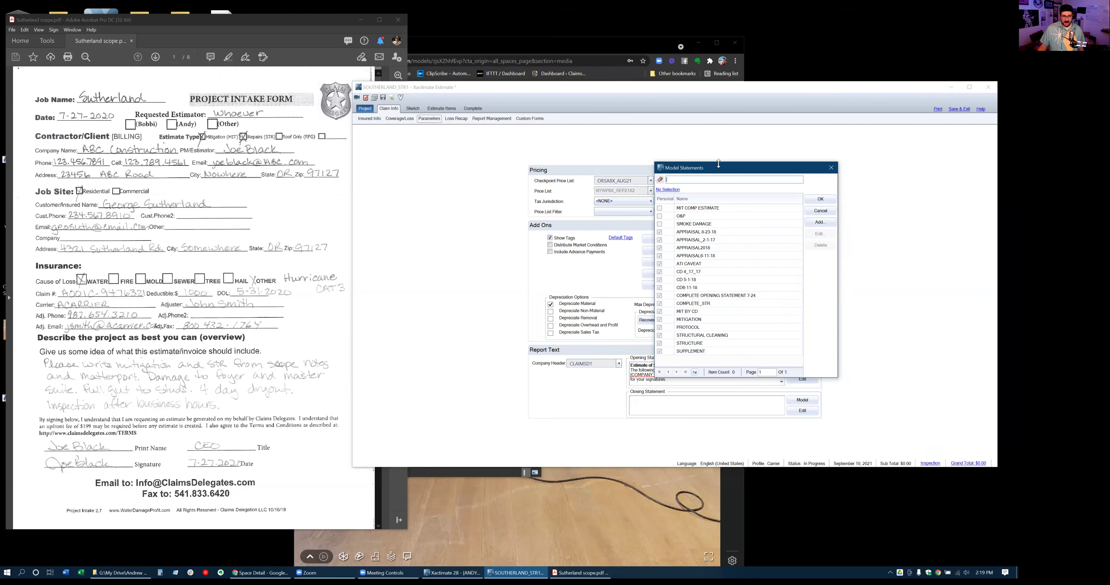
left_click(821, 211)
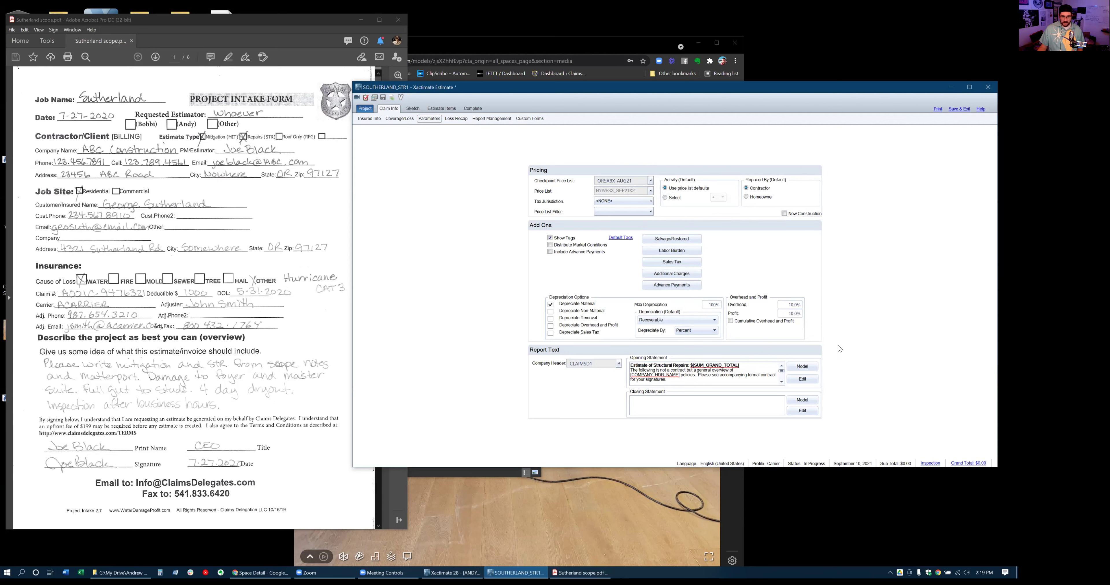
Clear the opening statement via No Selection, start editing it blank, and bring File Explorer forward
left_click(804, 370)
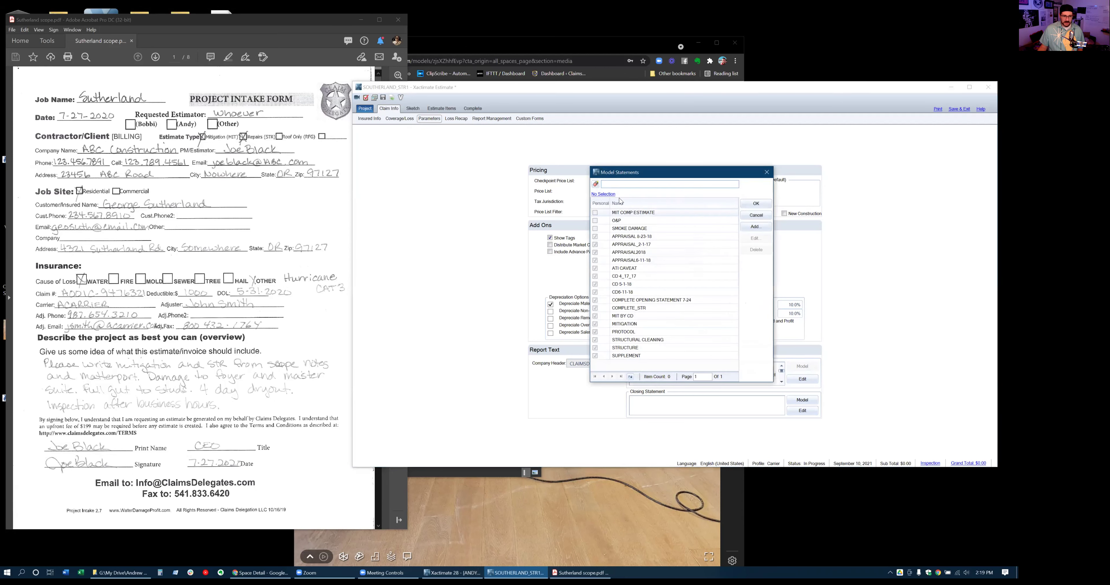
left_click(602, 195)
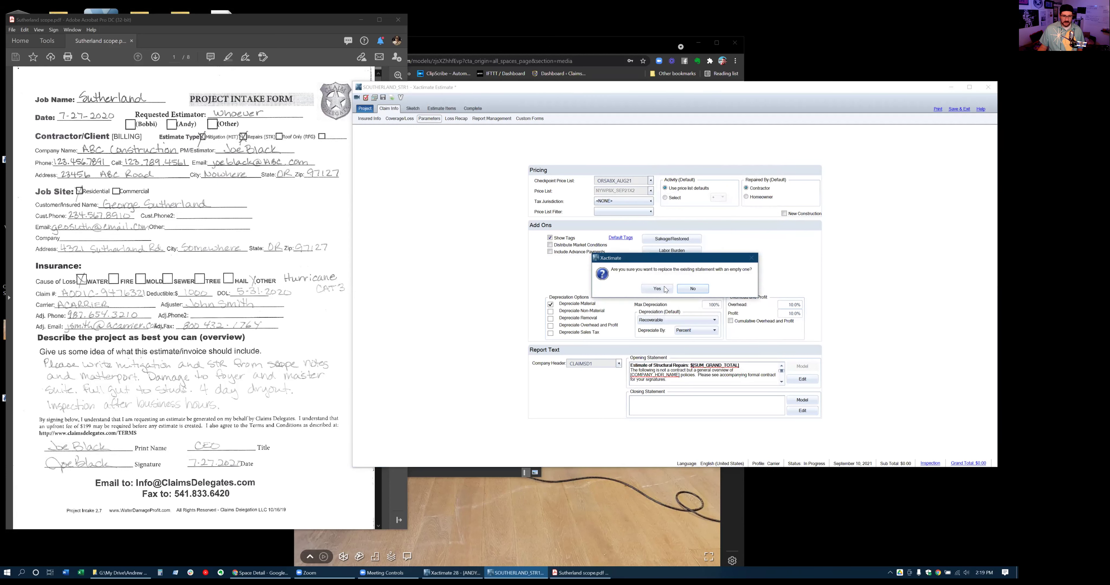
left_click(665, 289)
left_click(802, 381)
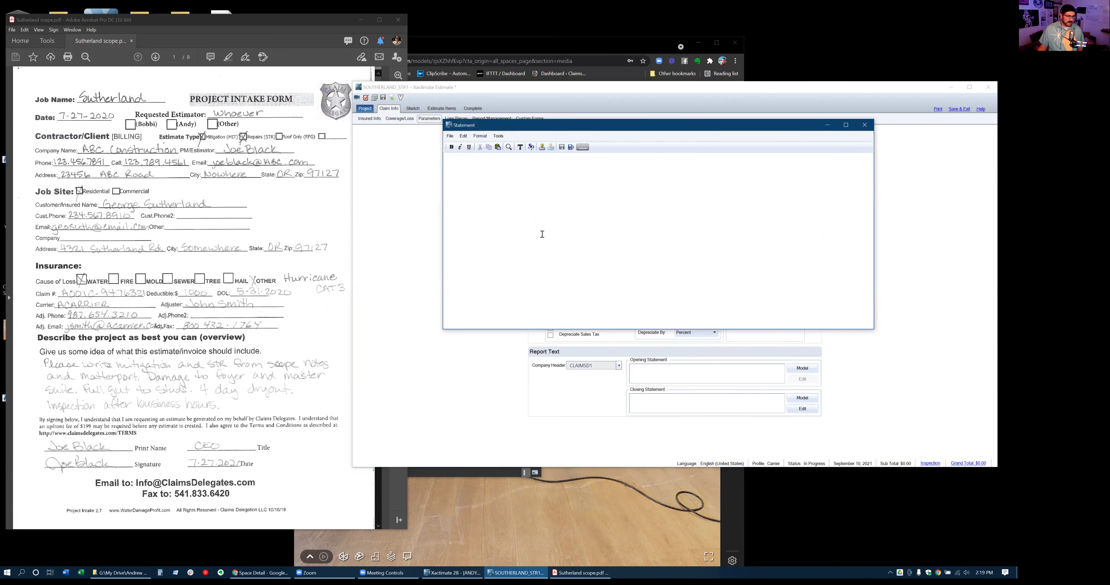
left_click(121, 570)
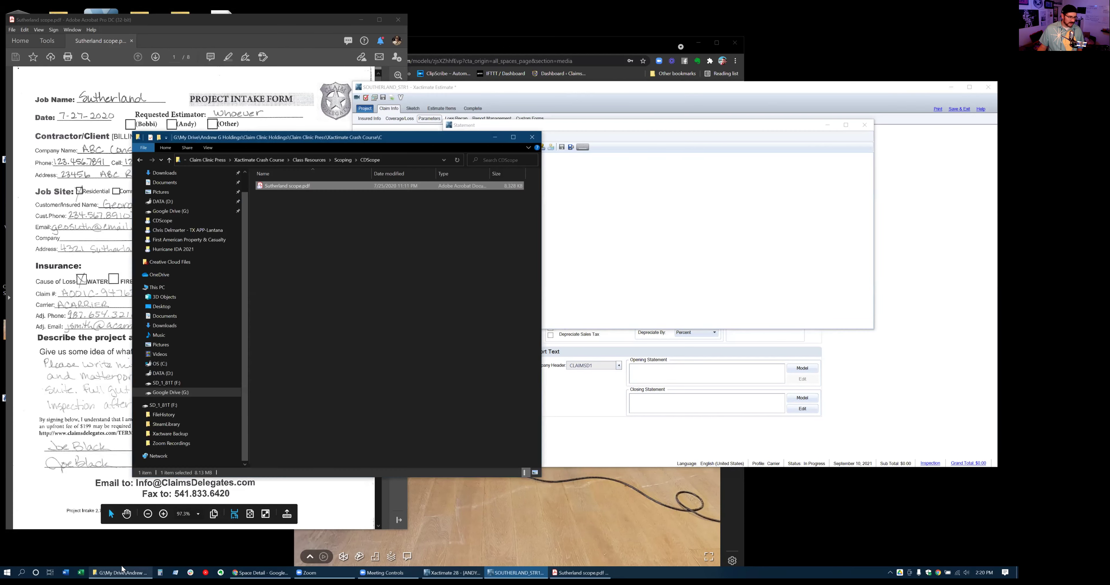
Browse the Xactimate Crash Course Class Resources down to its Opening Statements folder
left_click(308, 160)
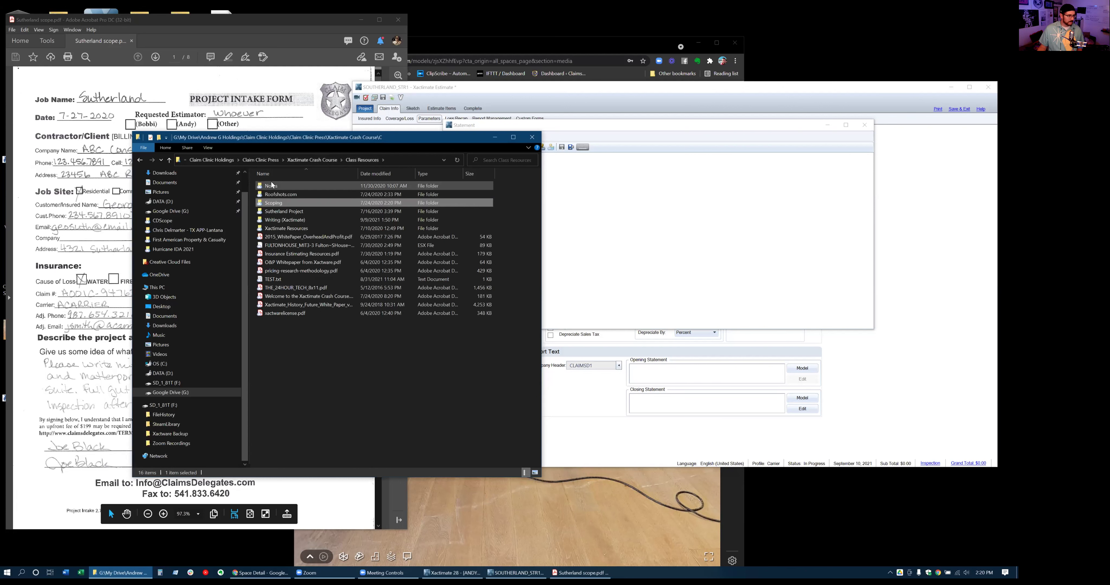
left_click(309, 160)
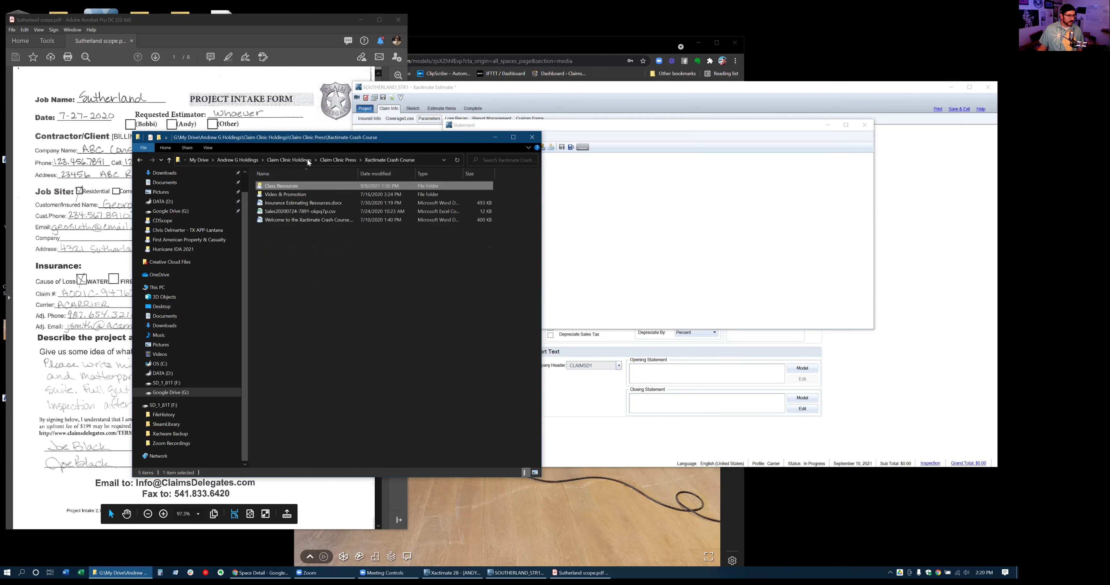
double_click(294, 186)
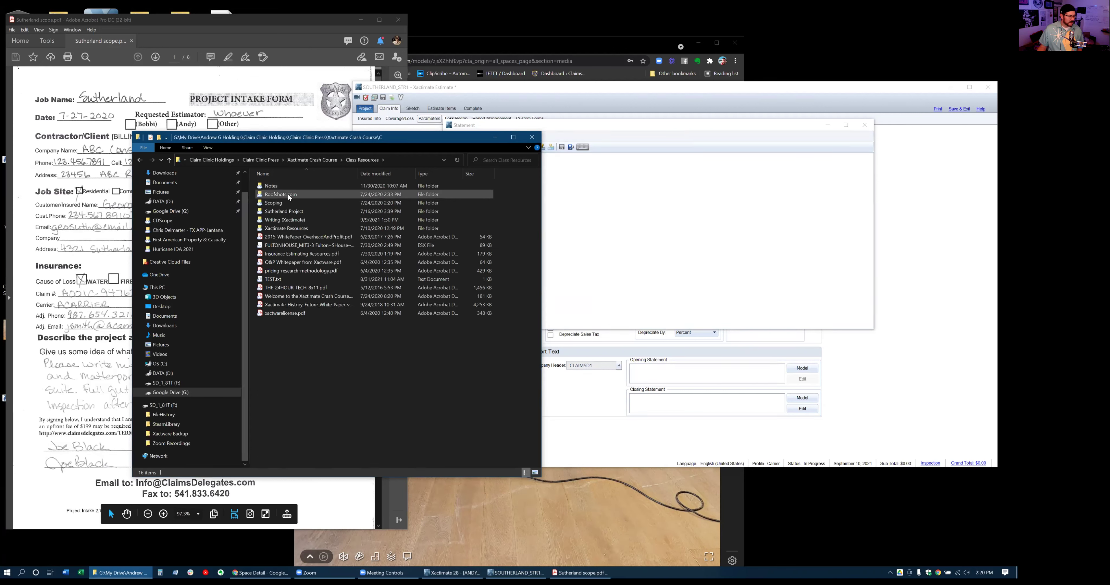
double_click(278, 228)
double_click(289, 195)
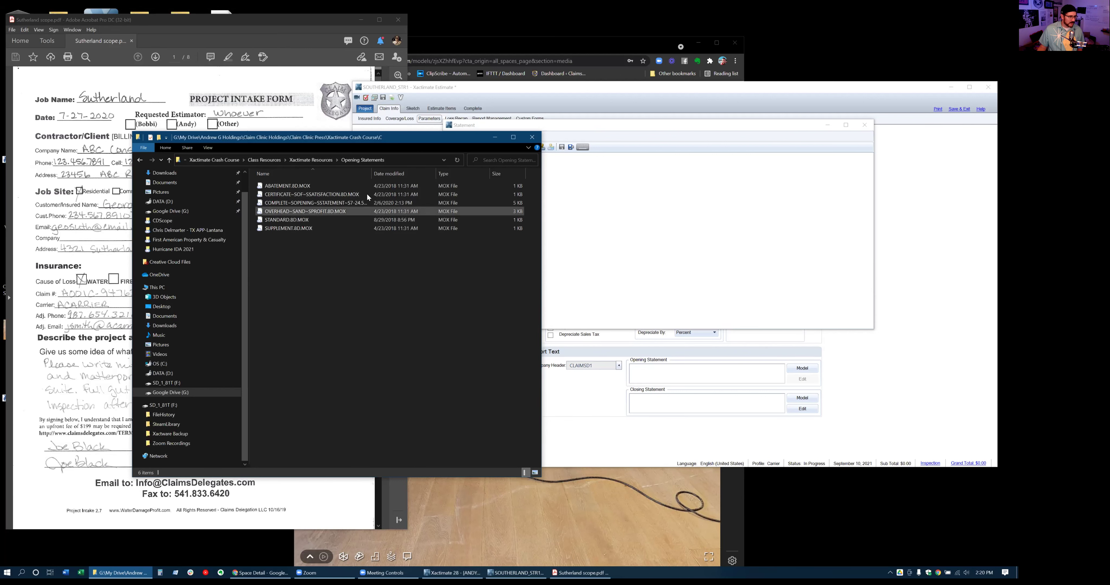
left_click_drag(371, 174, 393, 183)
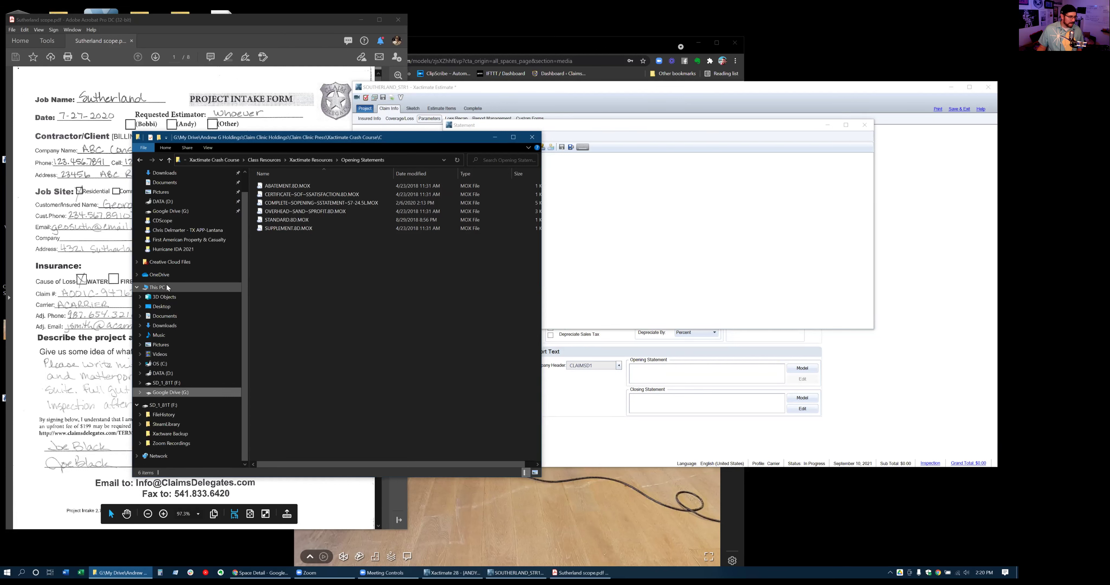
Open the overhead and profit white paper from Google Drive's CLAIMS DELEGATES > Xactimate OPENING Statements folder
right_click(168, 288)
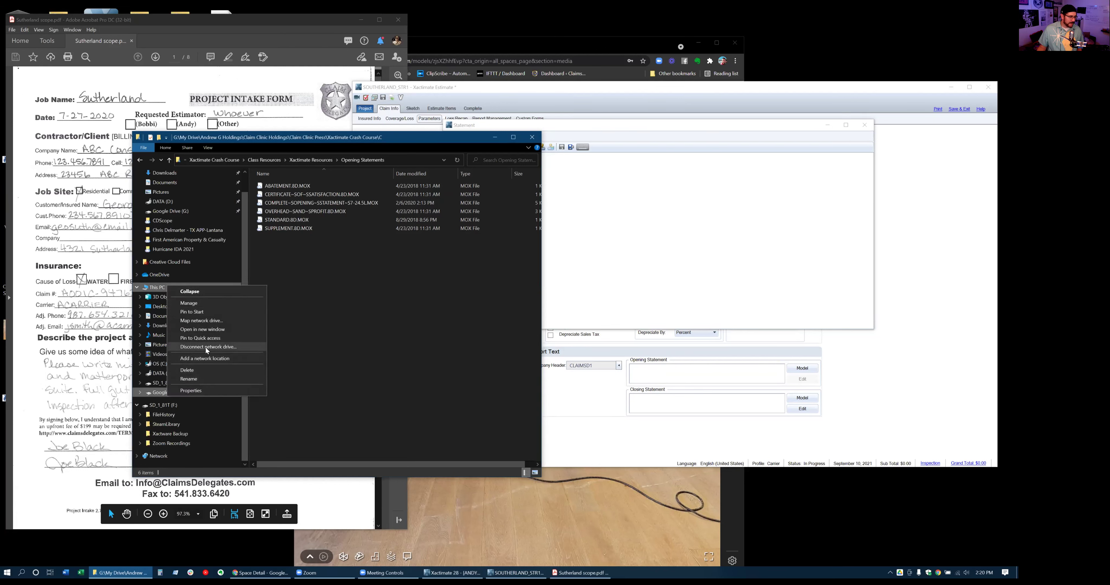
left_click(208, 330)
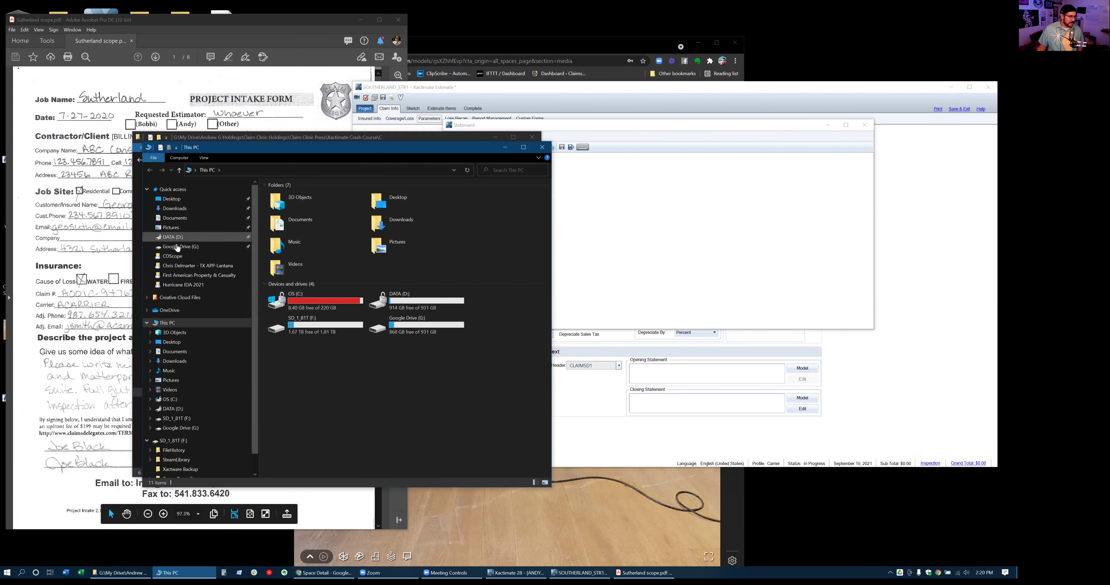
left_click(177, 247)
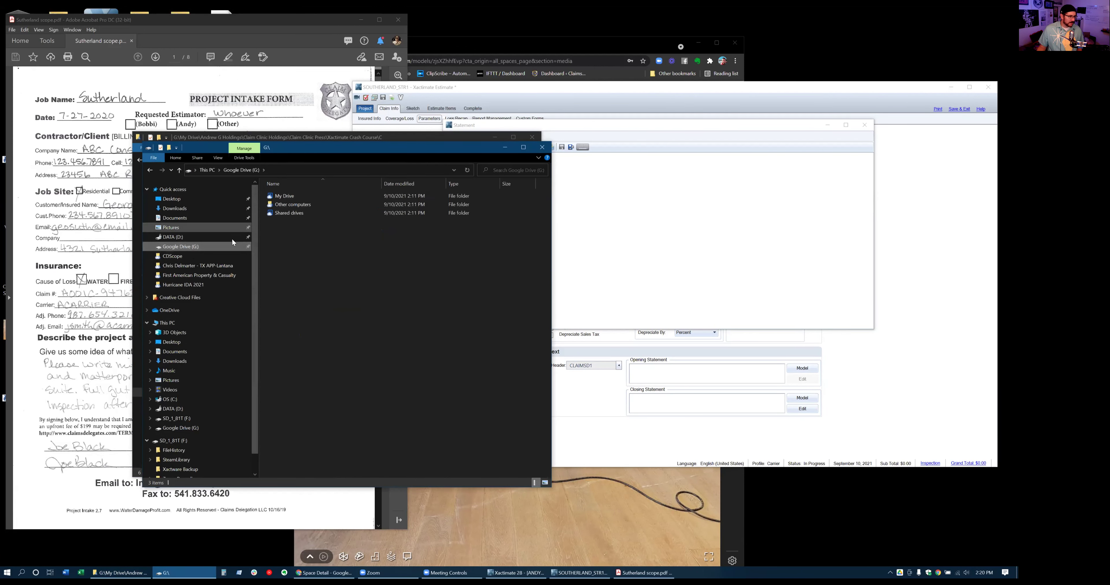
double_click(285, 197)
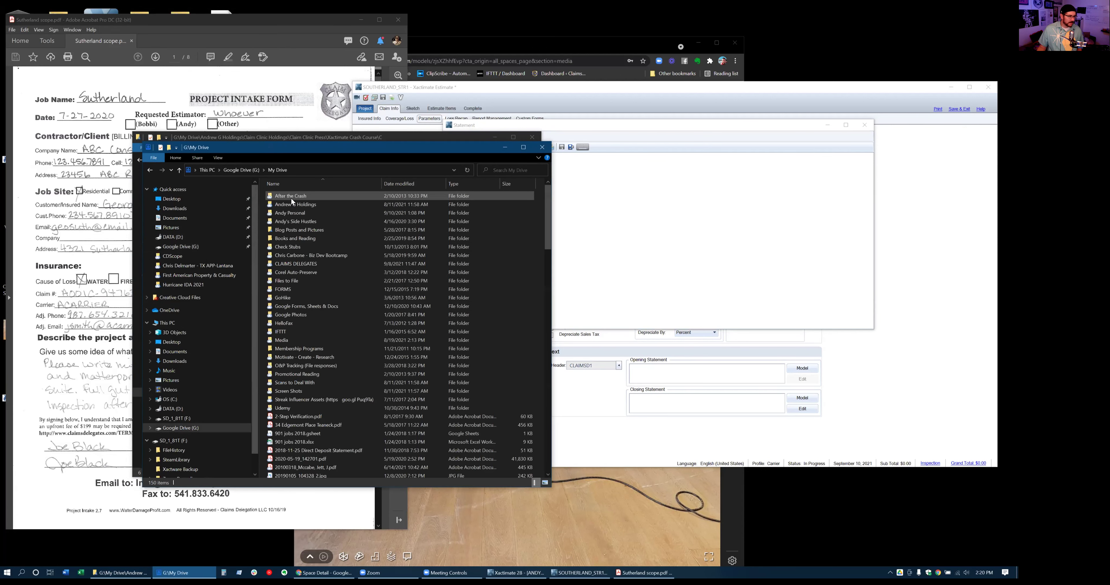
double_click(294, 267)
left_click(284, 358)
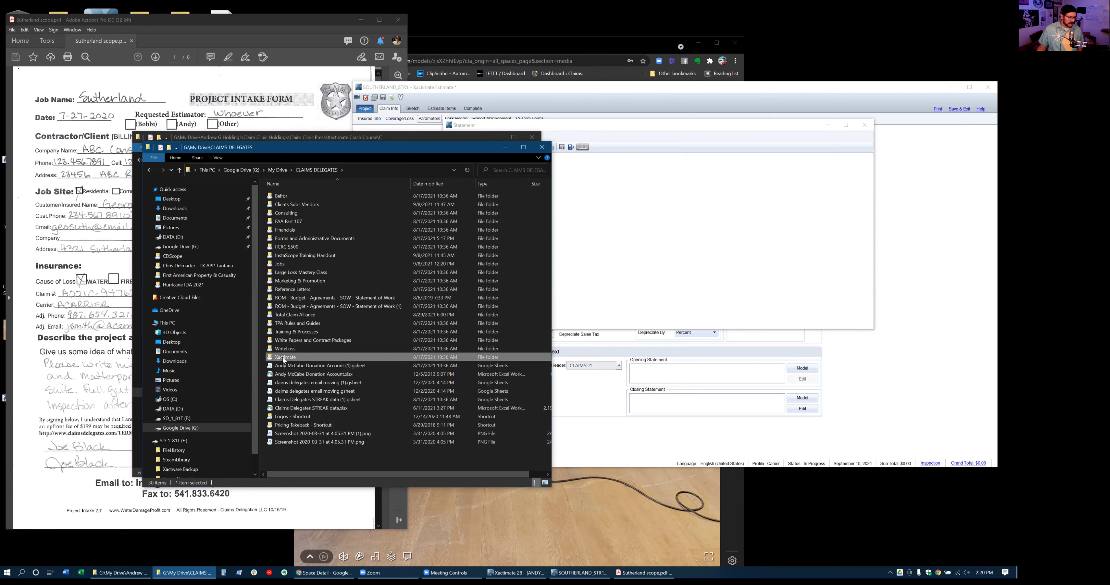
double_click(283, 358)
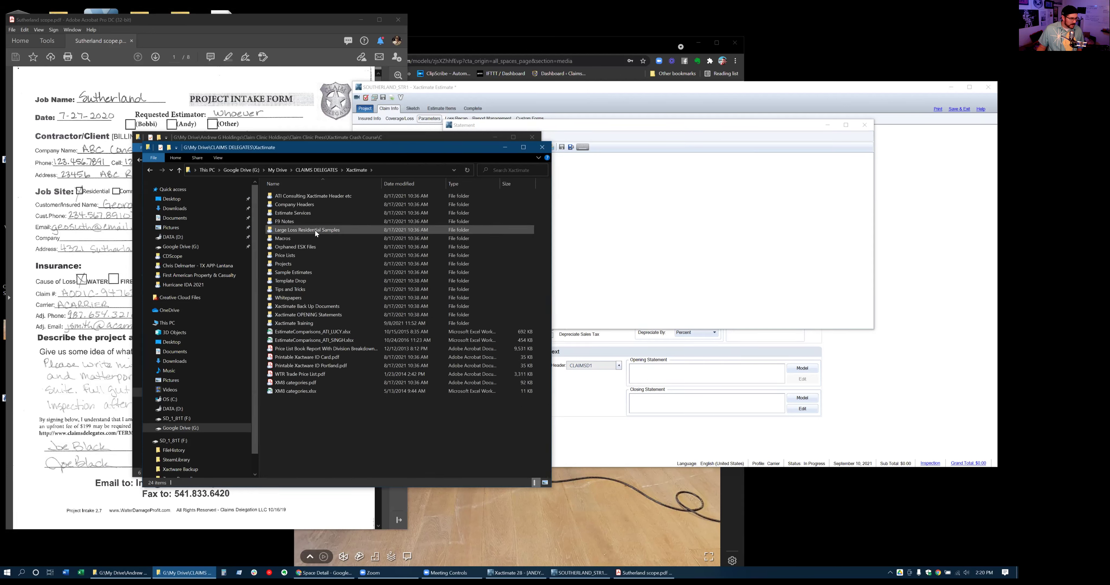
double_click(309, 314)
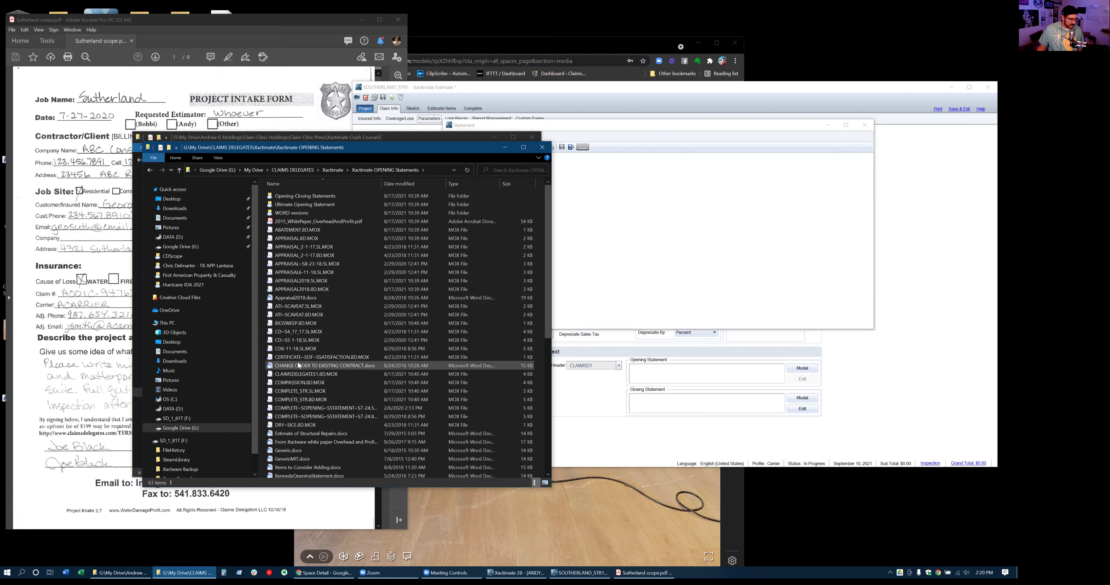
scroll(306, 375, "down", 3)
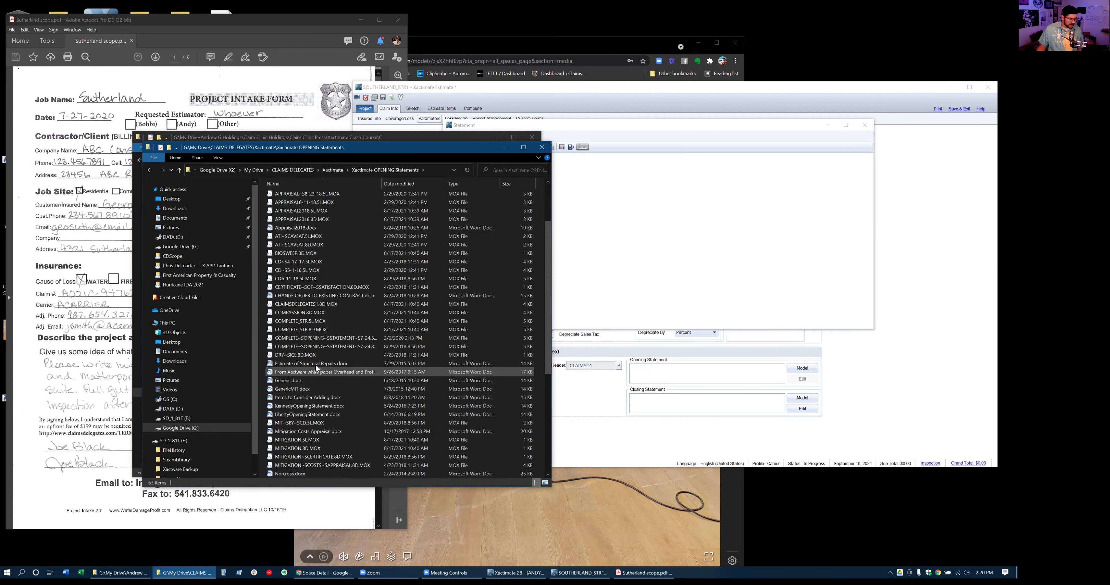
double_click(300, 370)
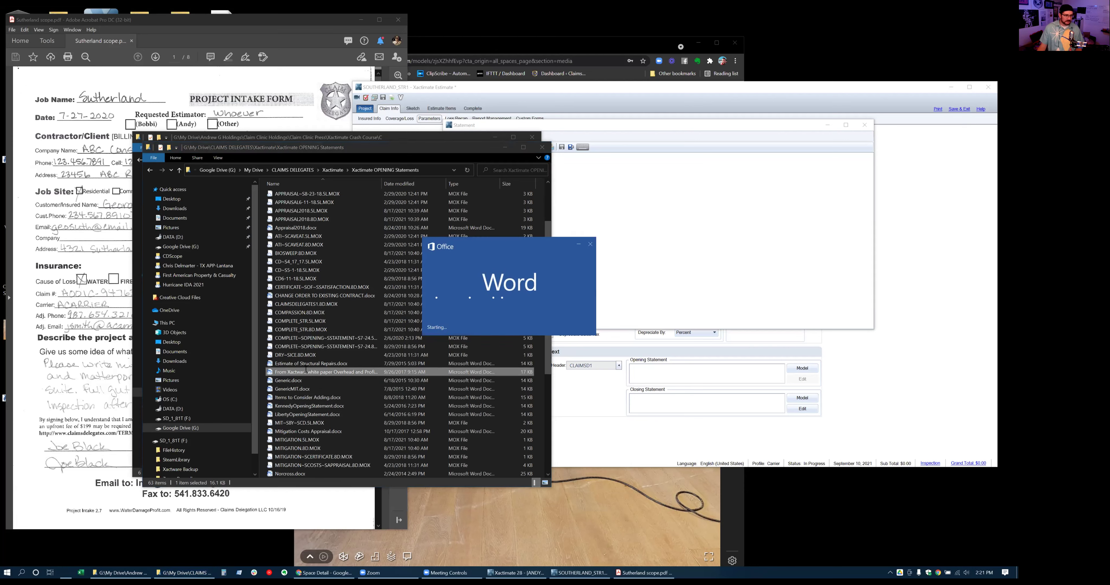
Delete the white paper's blank third page, select all its text, and return to Xactimate
scroll(412, 218, "down", 10)
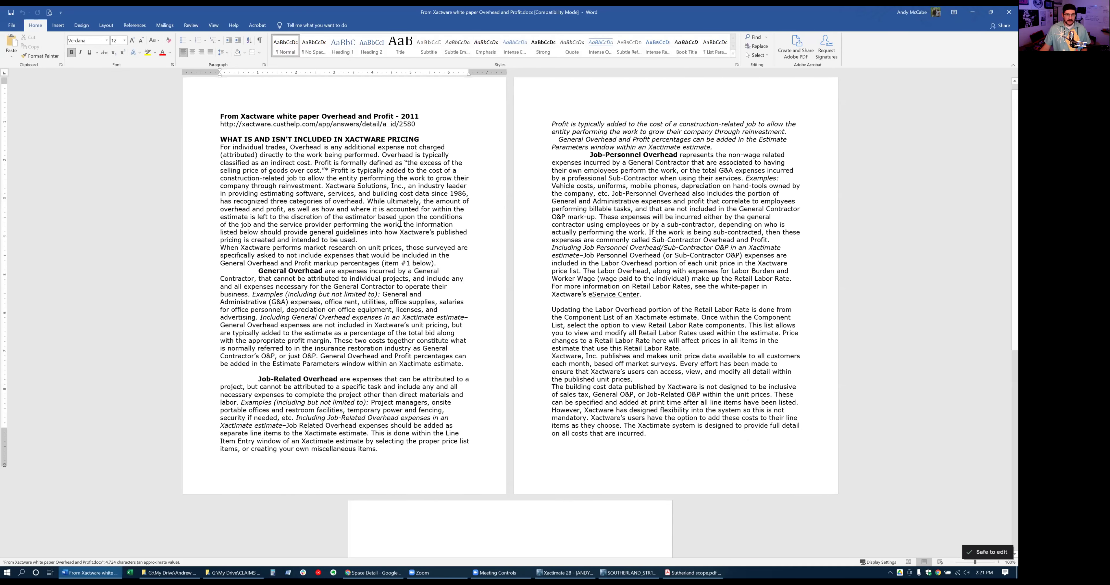
scroll(385, 243, "up", 5)
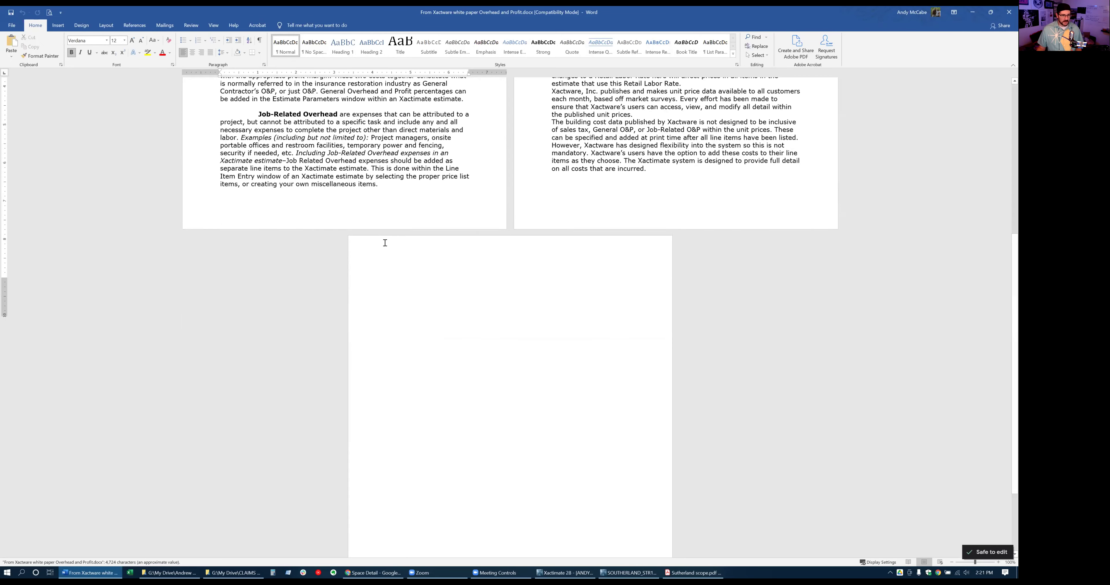
left_click(659, 265)
key("Delete")
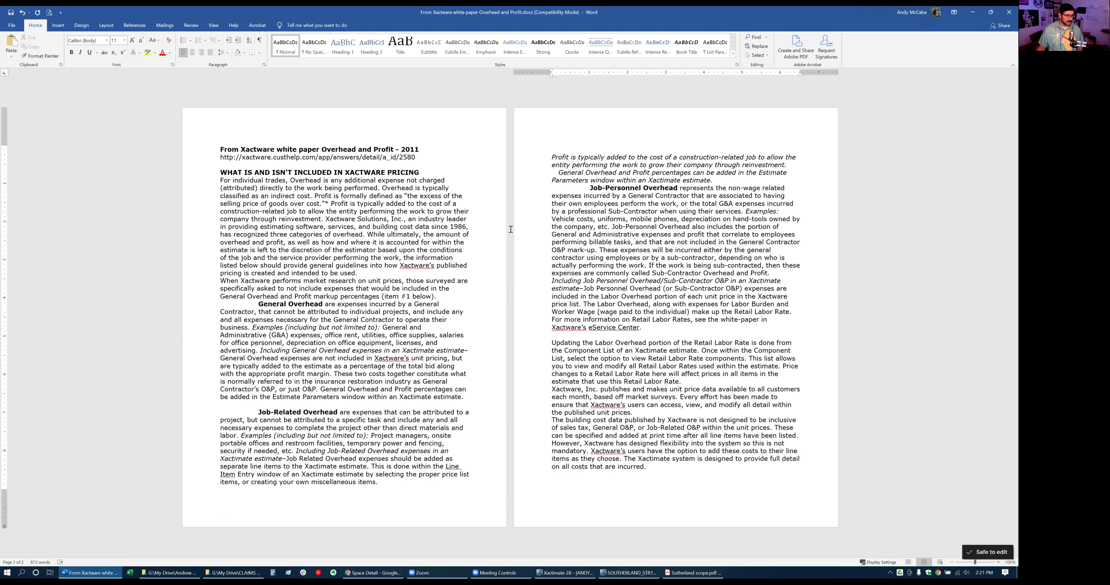
key("ctrl+a")
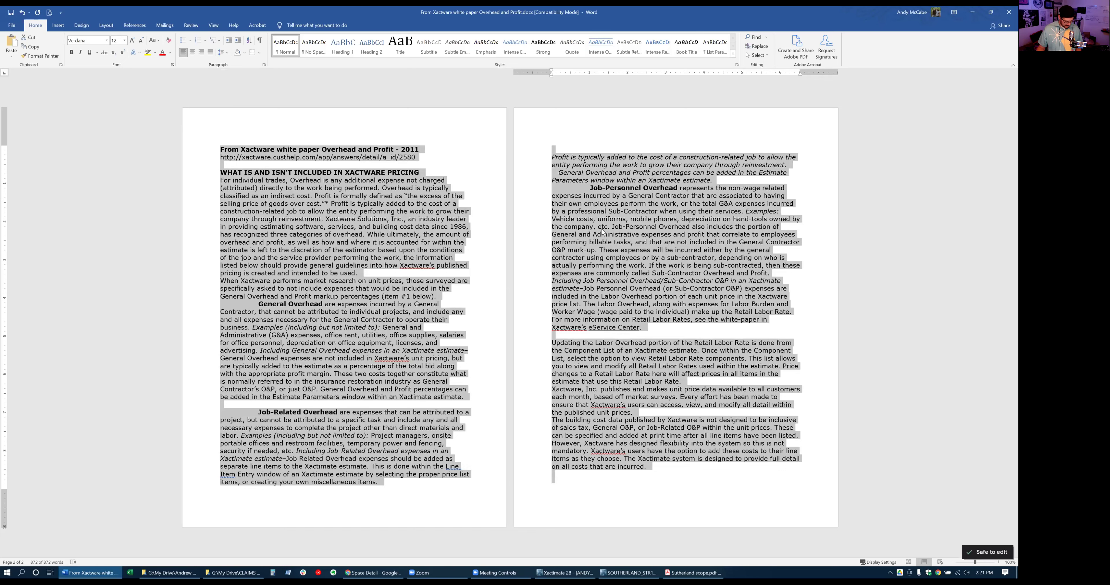
key("alt+Tab")
key("alt+Tab")
key("alt+Tab")
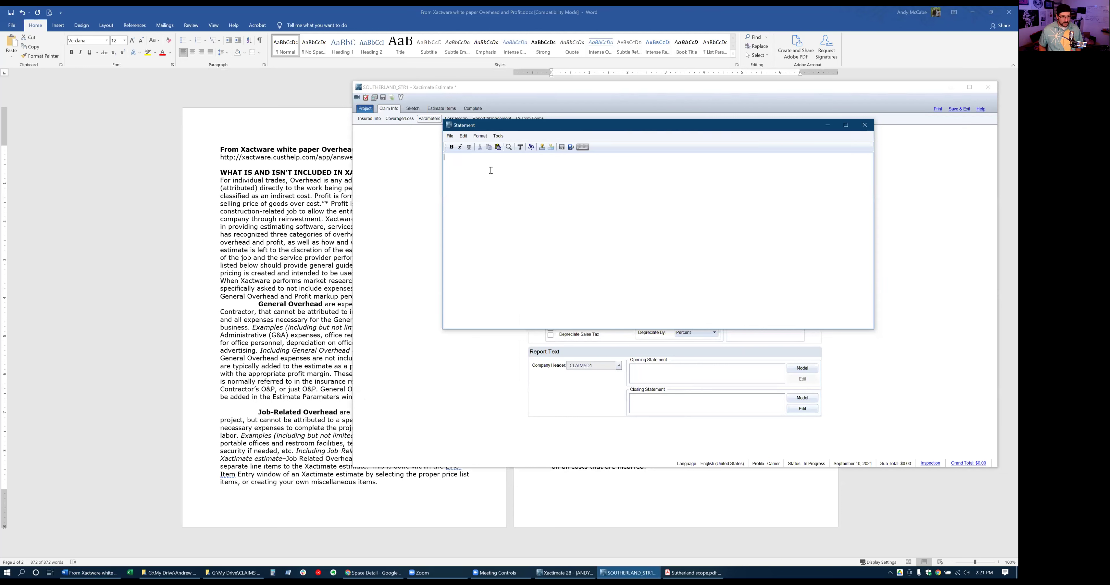
Paste the white paper text into the Statement editor and save it as the opening statement
key("ctrl+v")
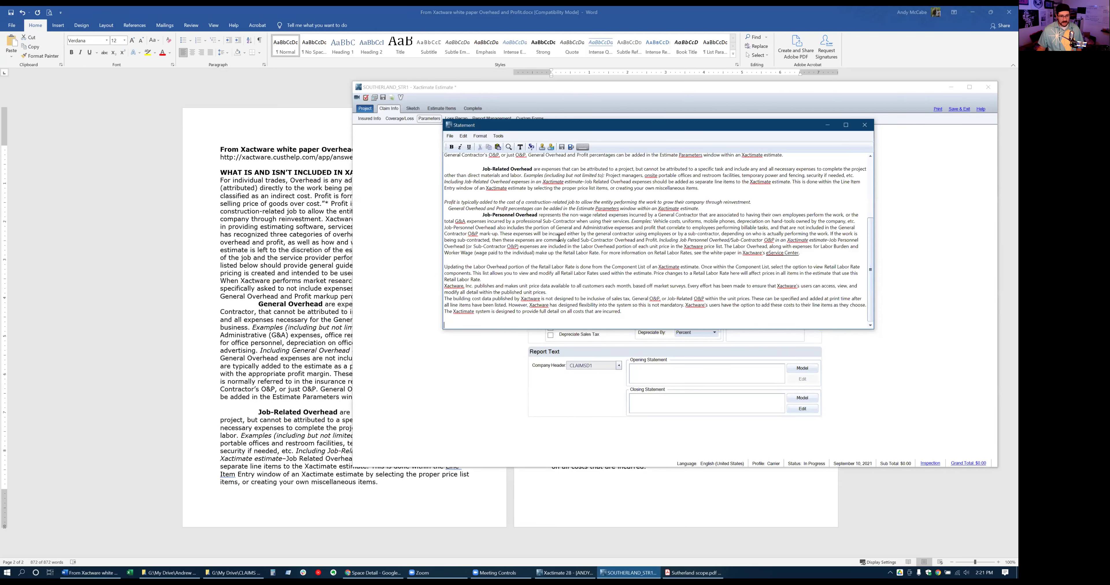
scroll(558, 237, "up", 5)
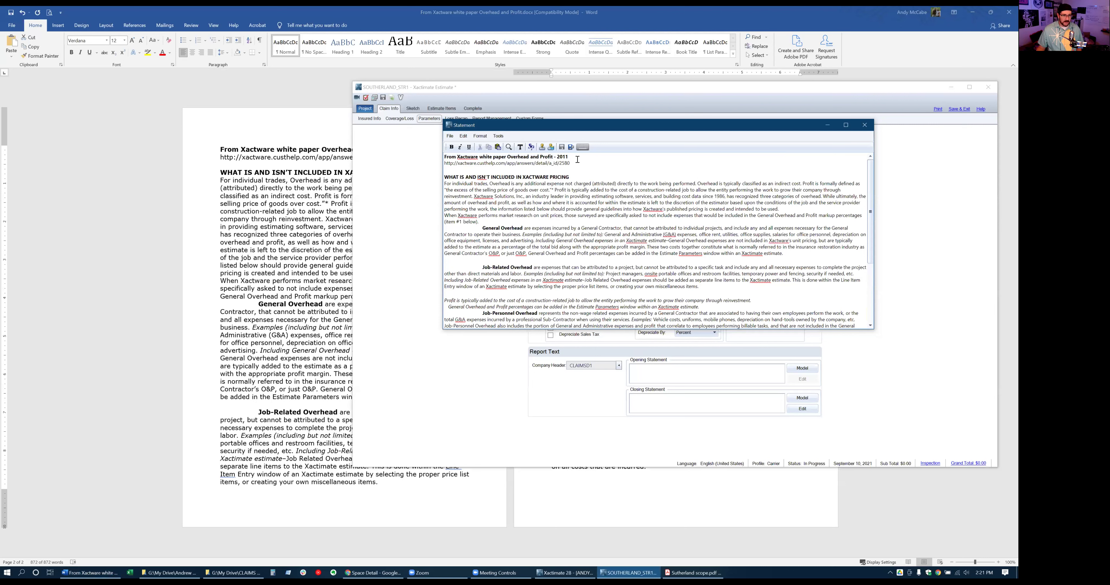
left_click(571, 148)
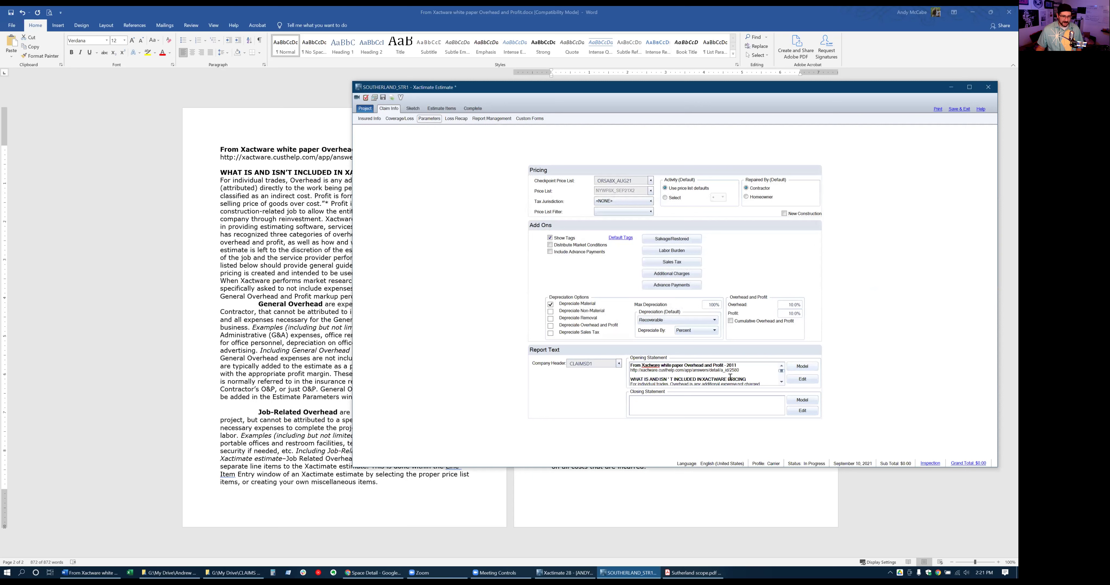
Load the O&P model as the closing statement and COMPLETE_STR as the opening statement
left_click(813, 400)
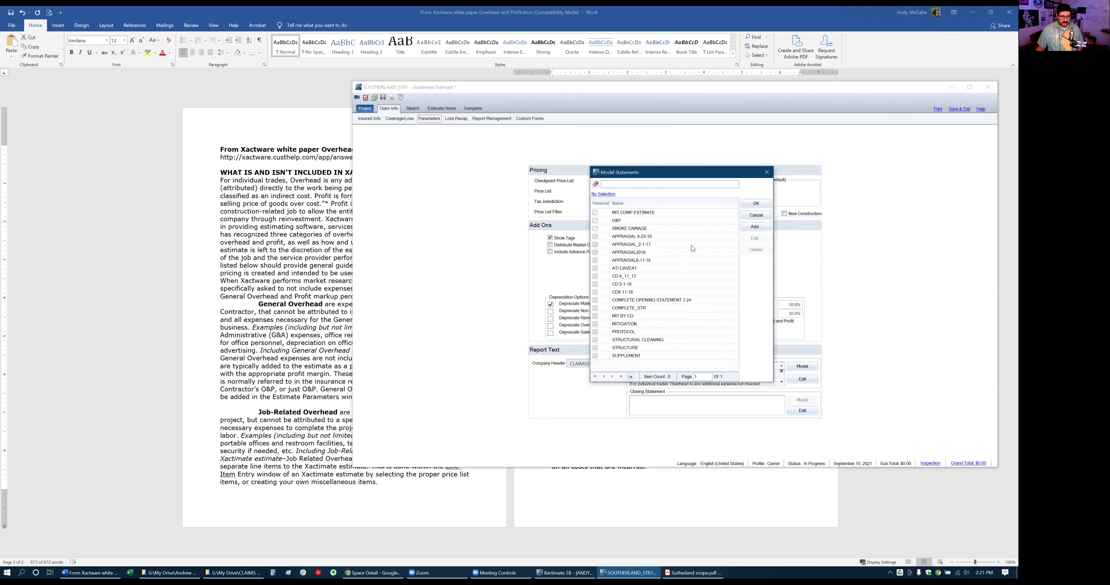
double_click(635, 220)
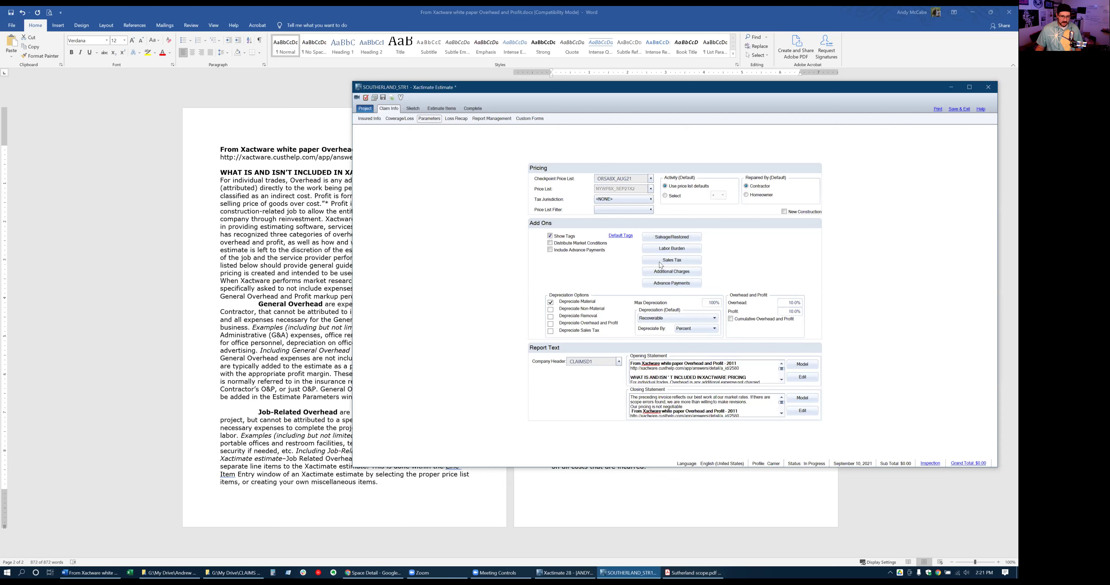
left_click(797, 368)
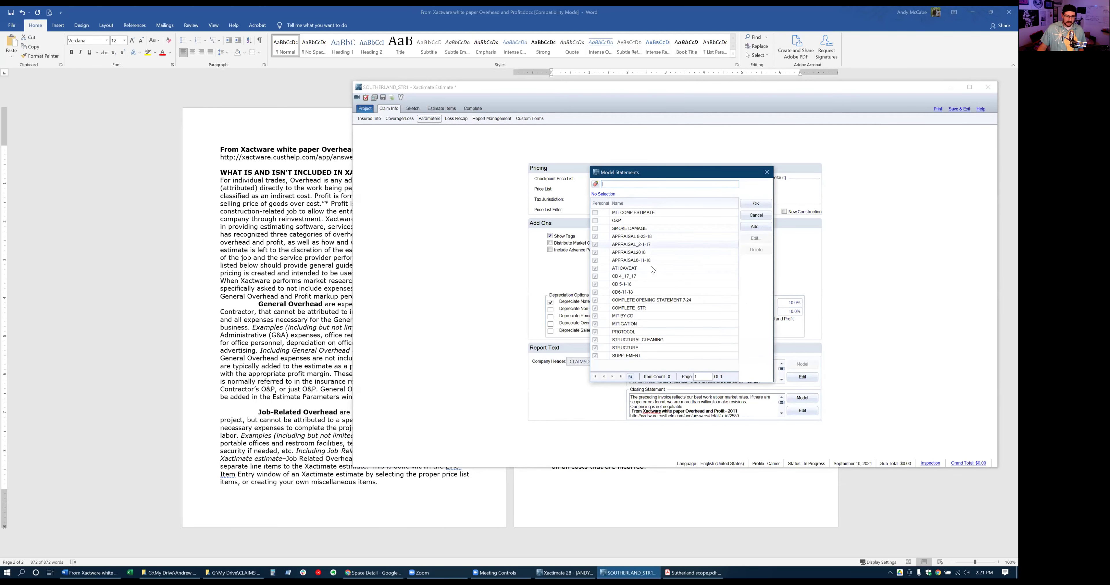
left_click(635, 309)
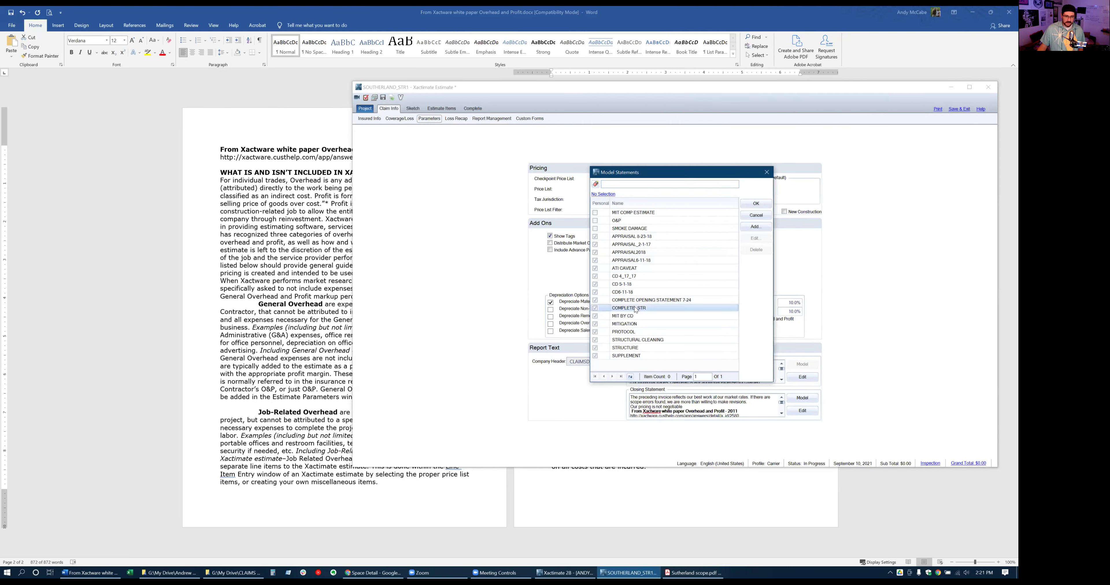
double_click(635, 310)
left_click(650, 294)
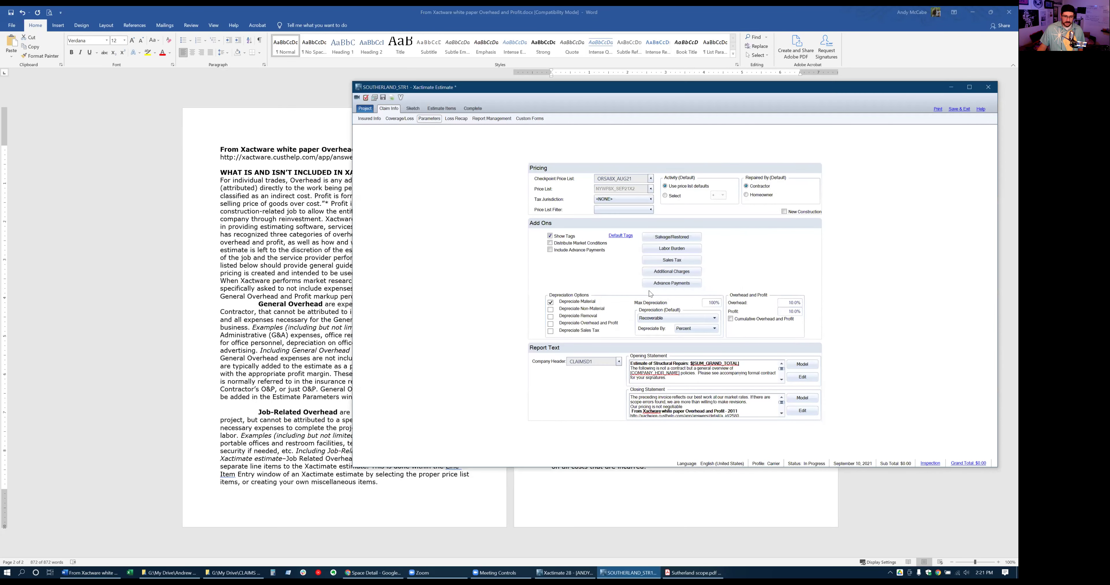
Open the opening statement for editing and add a new line after the Estimate of Structural Repairs heading
left_click(813, 378)
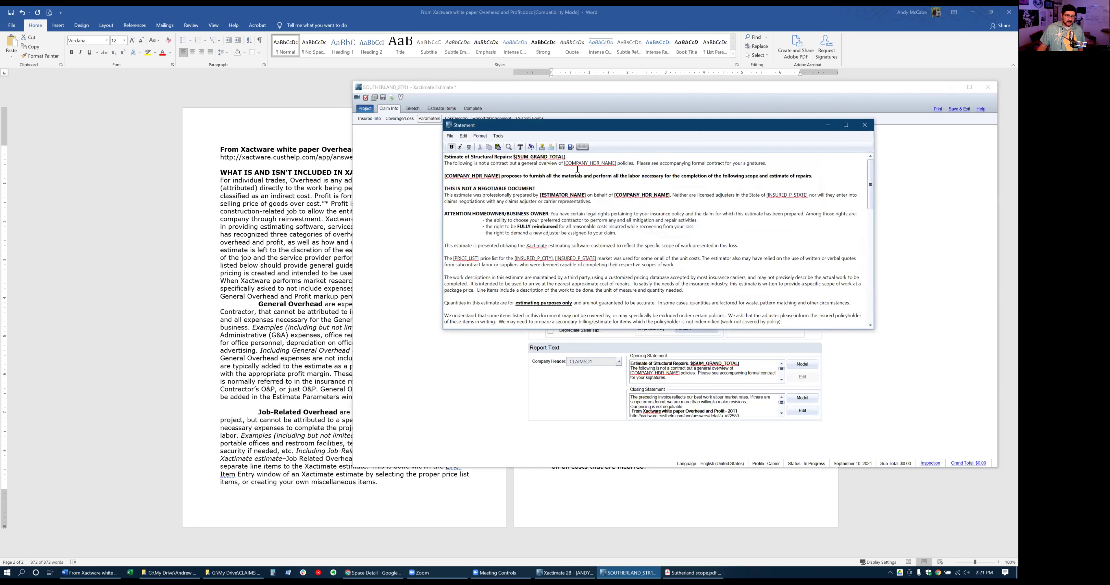
left_click_drag(616, 164, 565, 165)
left_click(597, 206)
scroll(504, 243, "down", 5)
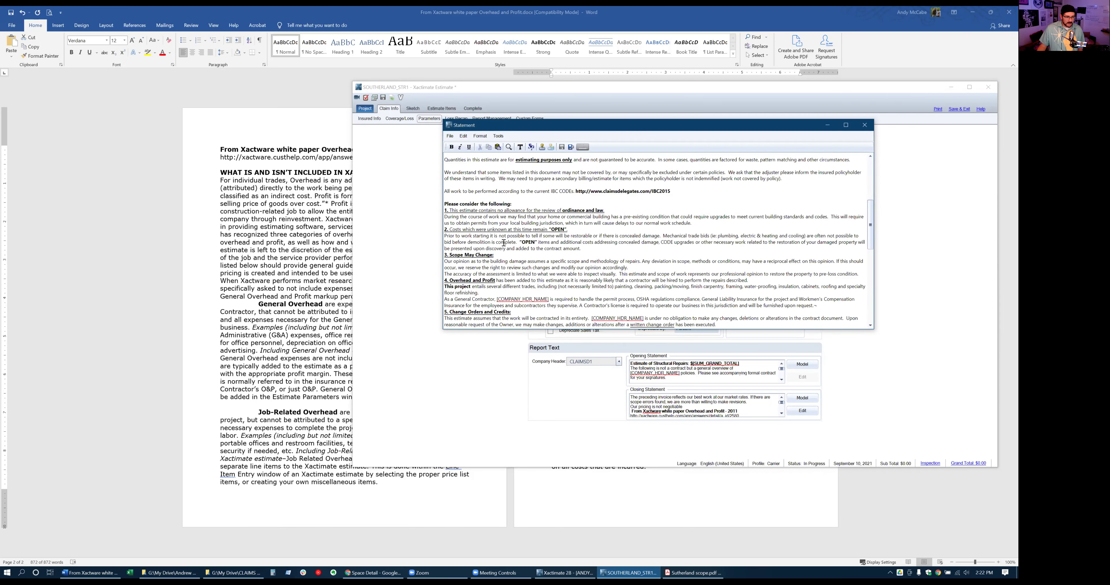
scroll(503, 244, "up", 5)
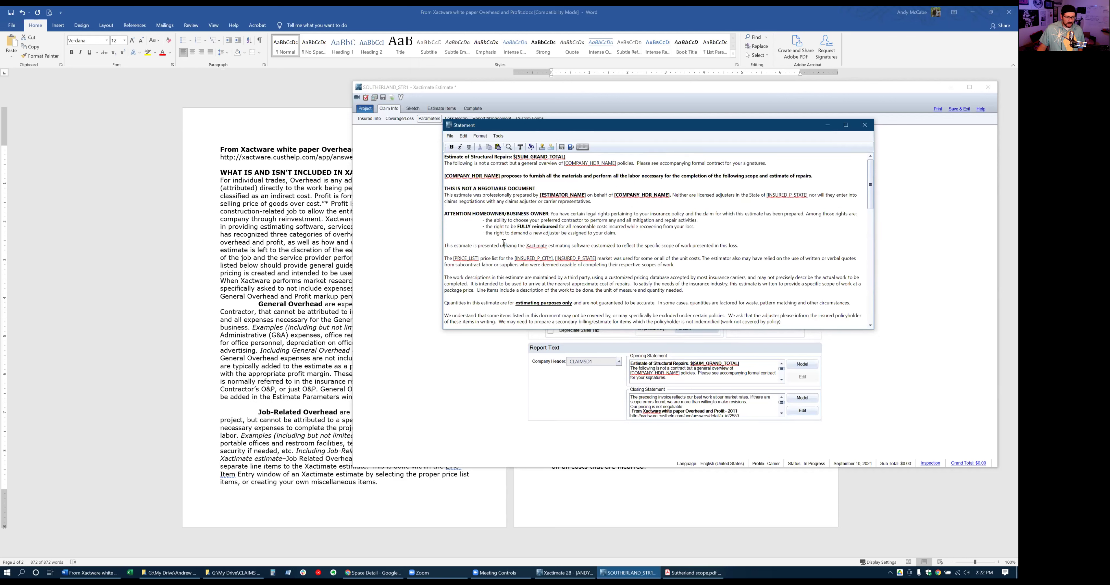
left_click(572, 158)
key("Return")
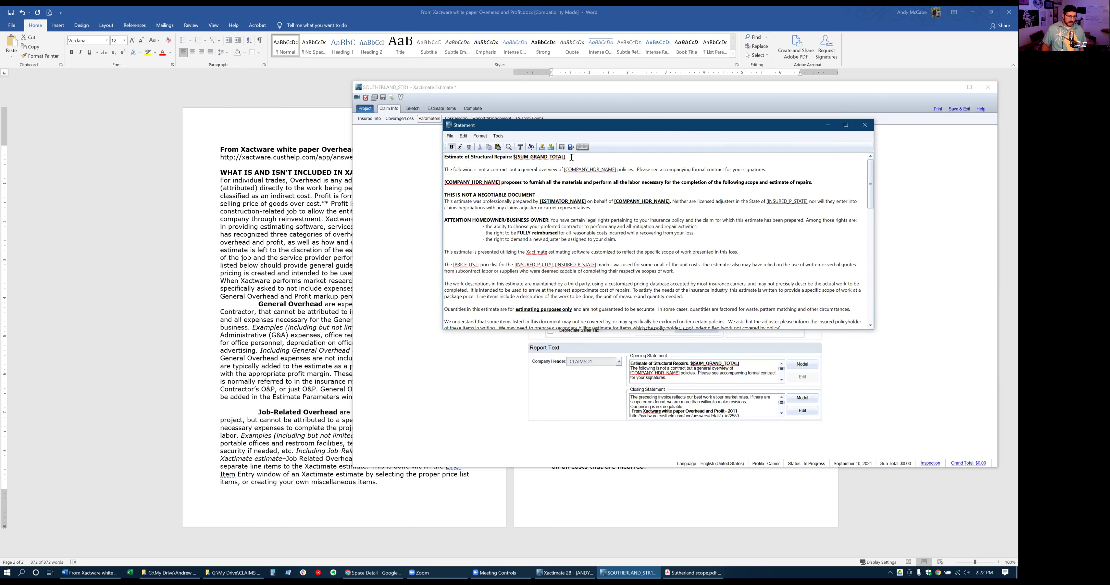
Insert a SUM_GRAND_TOTAL token, then remove it, leaving one blank line below the heading
left_click(520, 147)
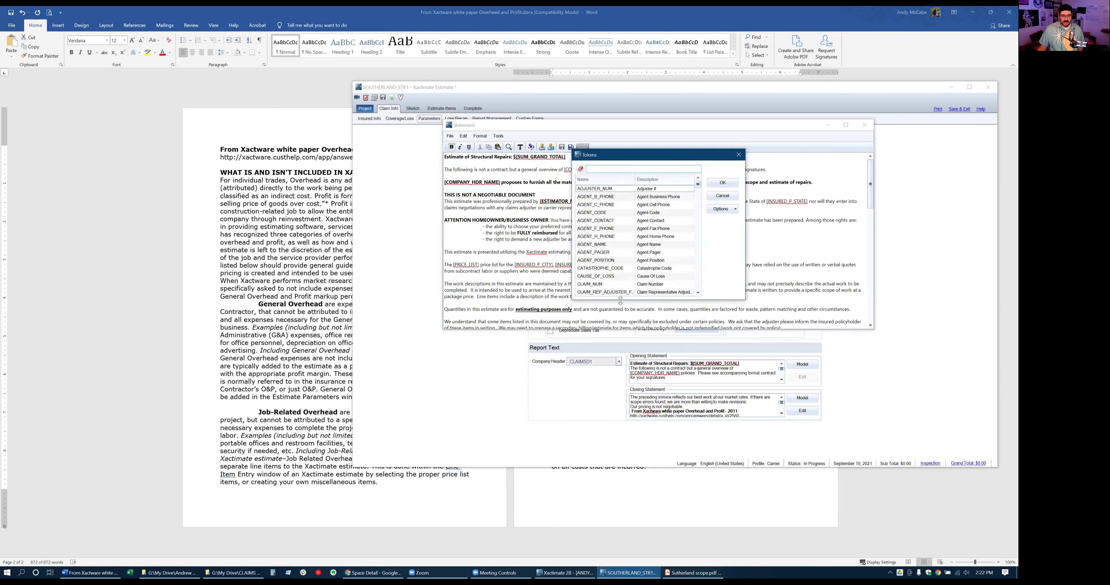
left_click_drag(619, 302, 621, 448)
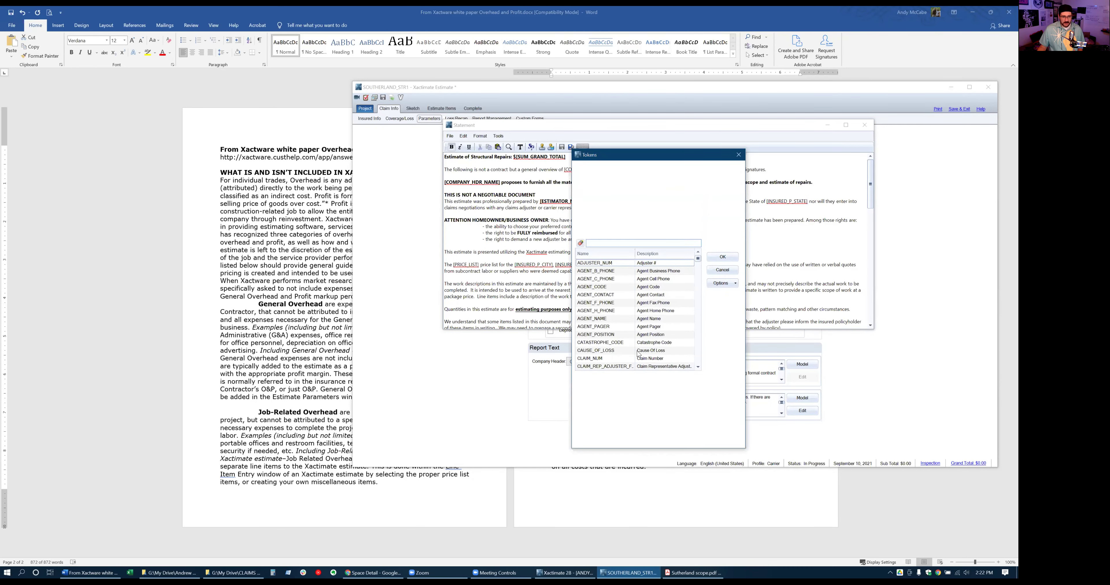
scroll(640, 343, "down", 5)
scroll(640, 343, "down", 5)
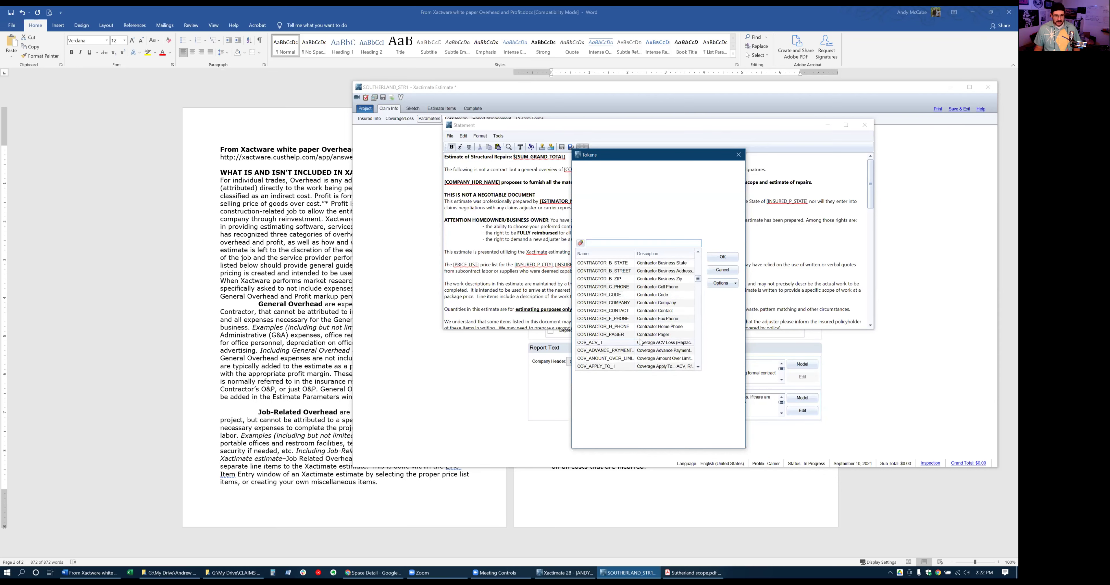
scroll(639, 341, "down", 6)
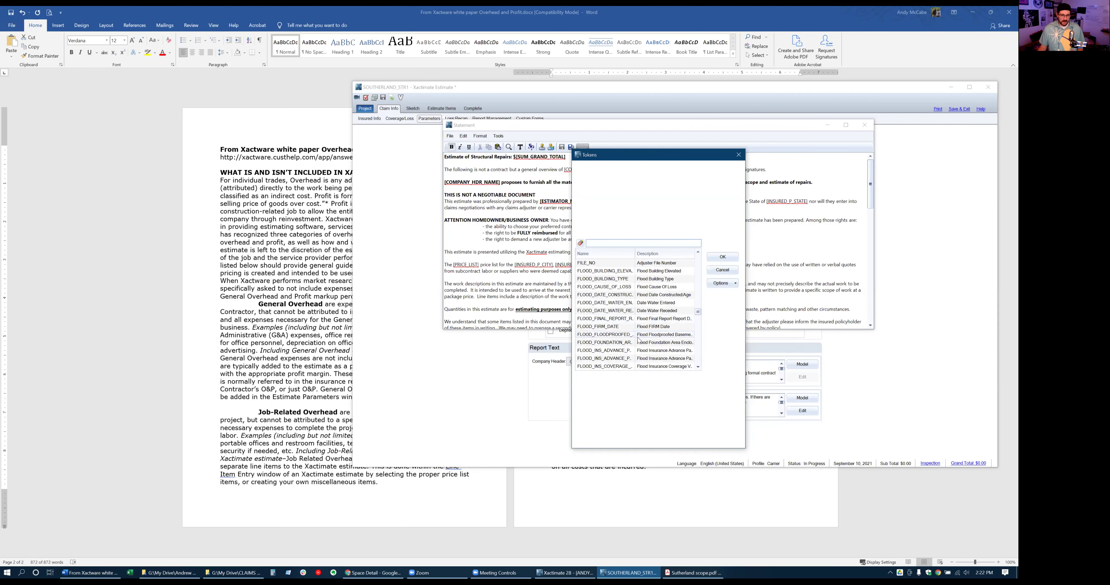
scroll(639, 340, "down", 6)
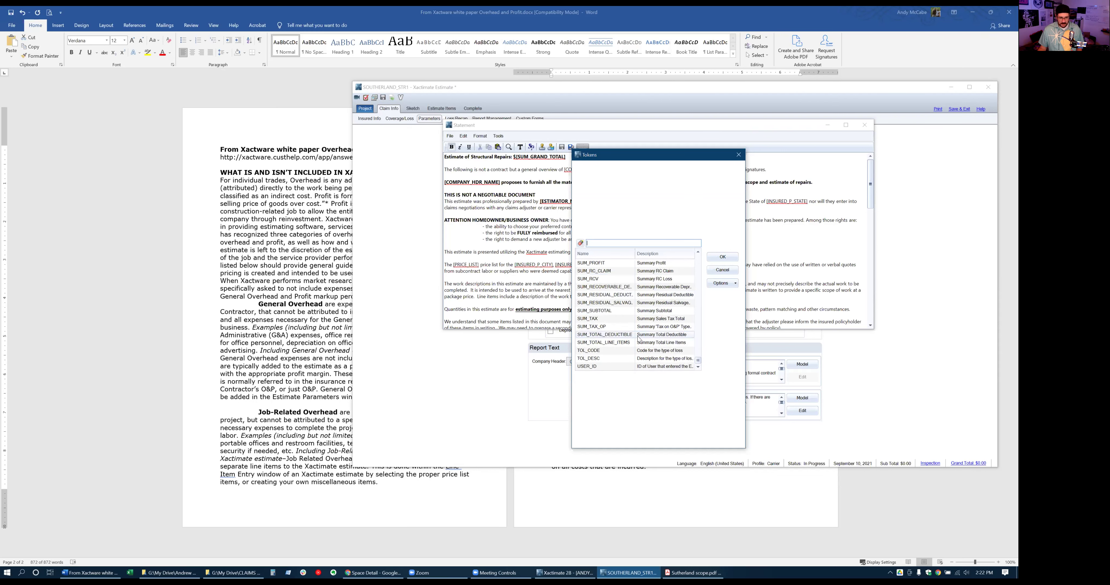
scroll(634, 318, "up", 2)
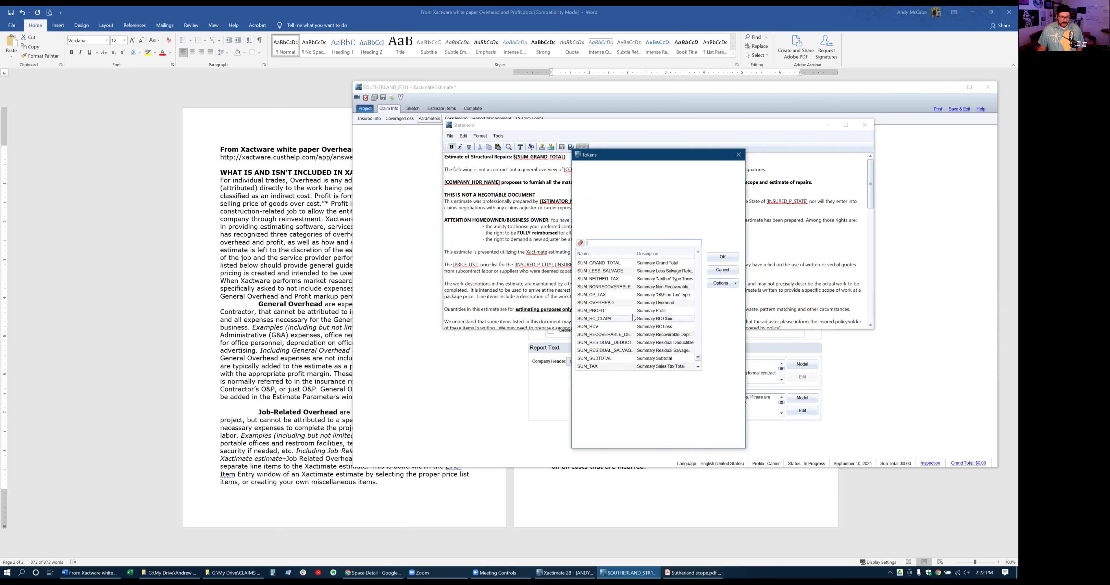
left_click(637, 264)
left_click(711, 258)
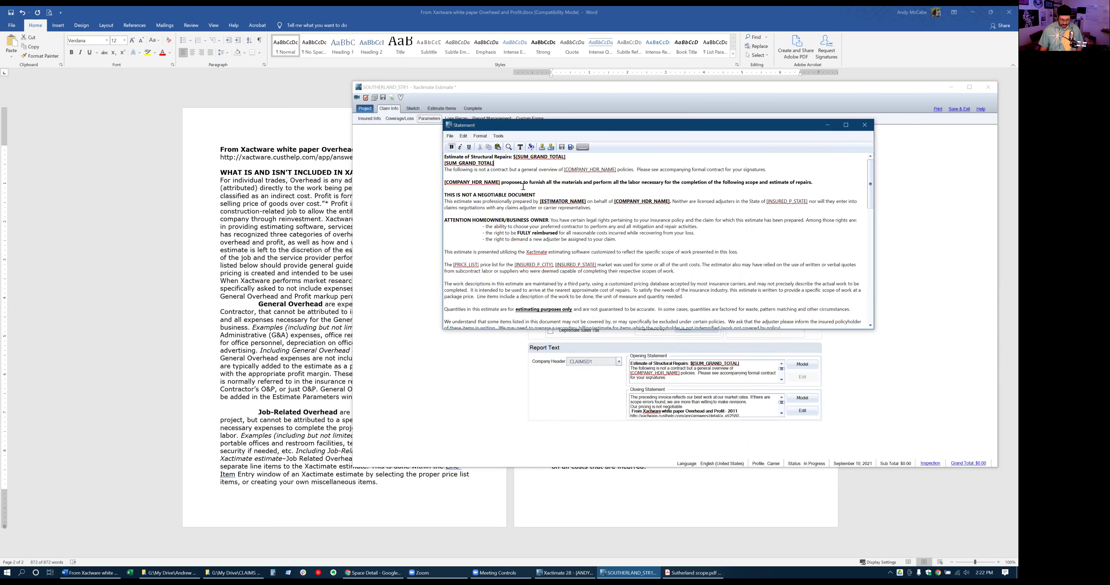
key("BackSpace")
key("BackSpace")
key("BackSpace")
key("BackSpace")
key("BackSpace")
key("BackSpace")
key("BackSpace")
key("BackSpace")
key("BackSpace")
key("BackSpace")
key("BackSpace")
key("BackSpace")
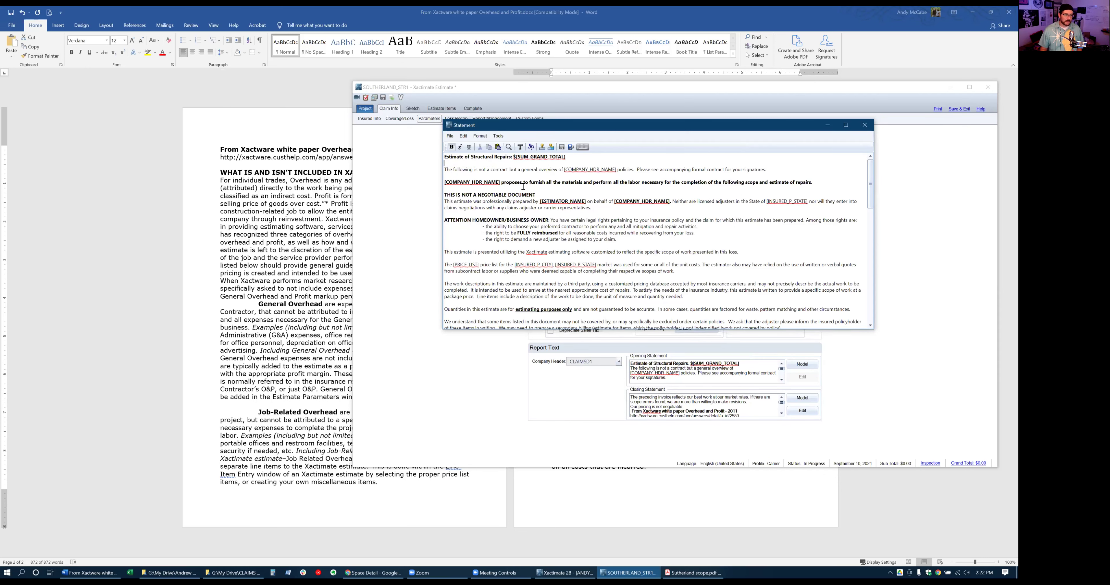
key("BackSpace")
key("Return")
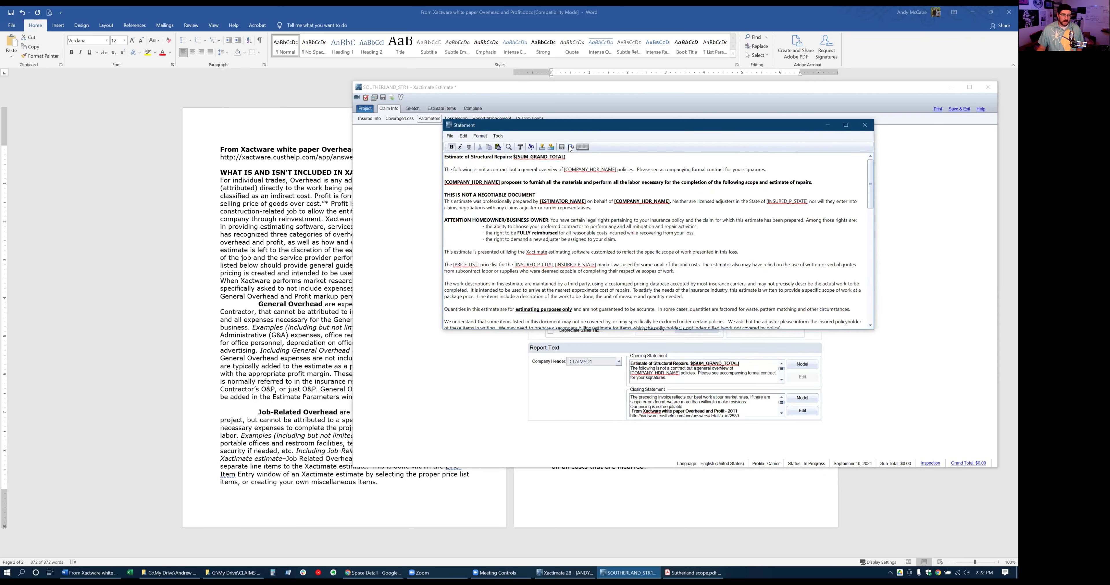
left_click_drag(573, 132, 543, 158)
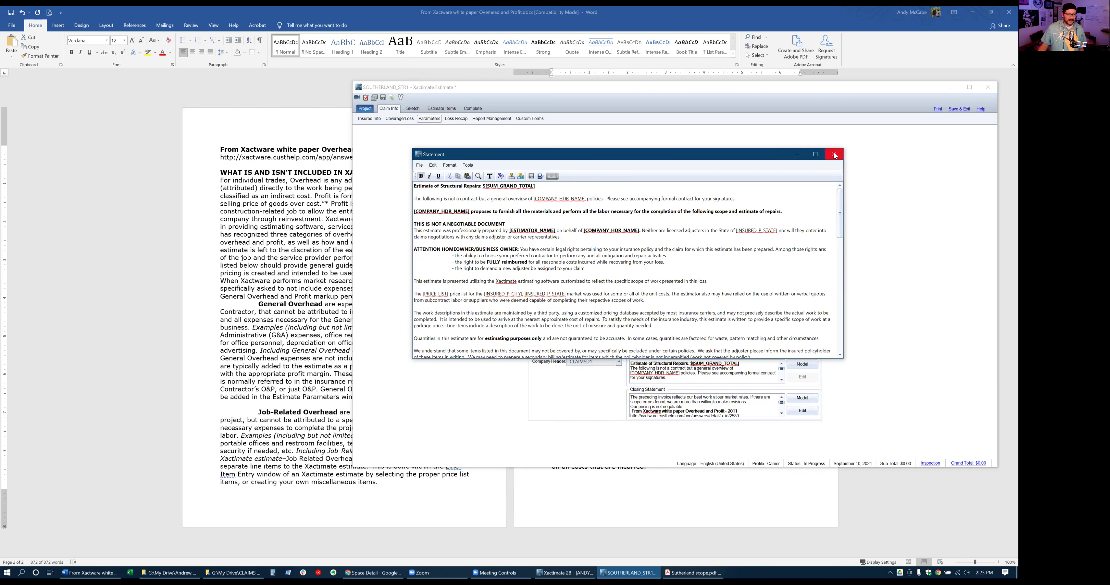
Save the statement, preview the Final Draft report through page 2, and close the preview
left_click(541, 176)
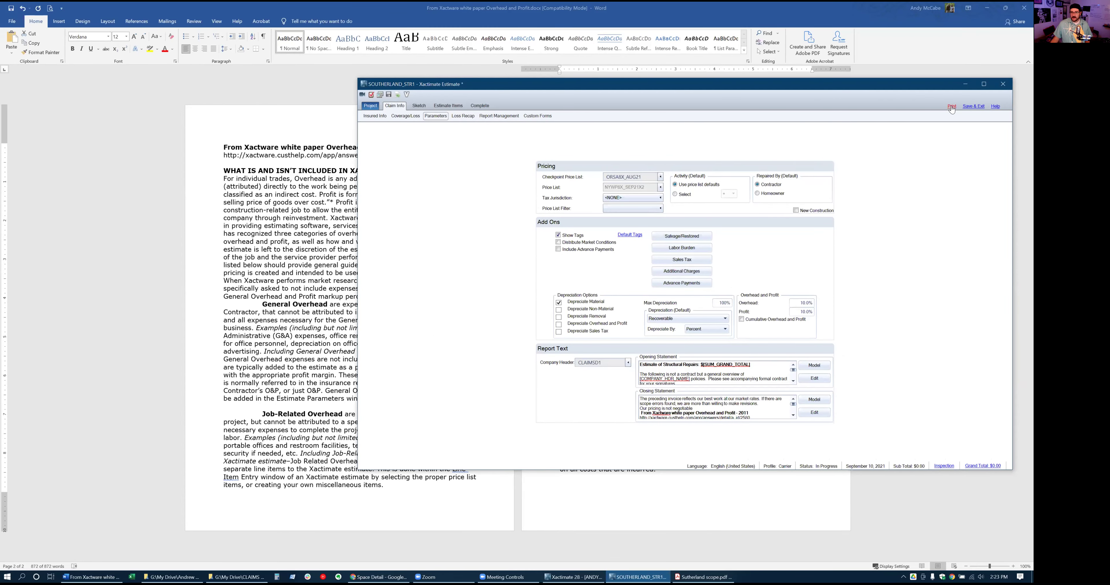
left_click(952, 107)
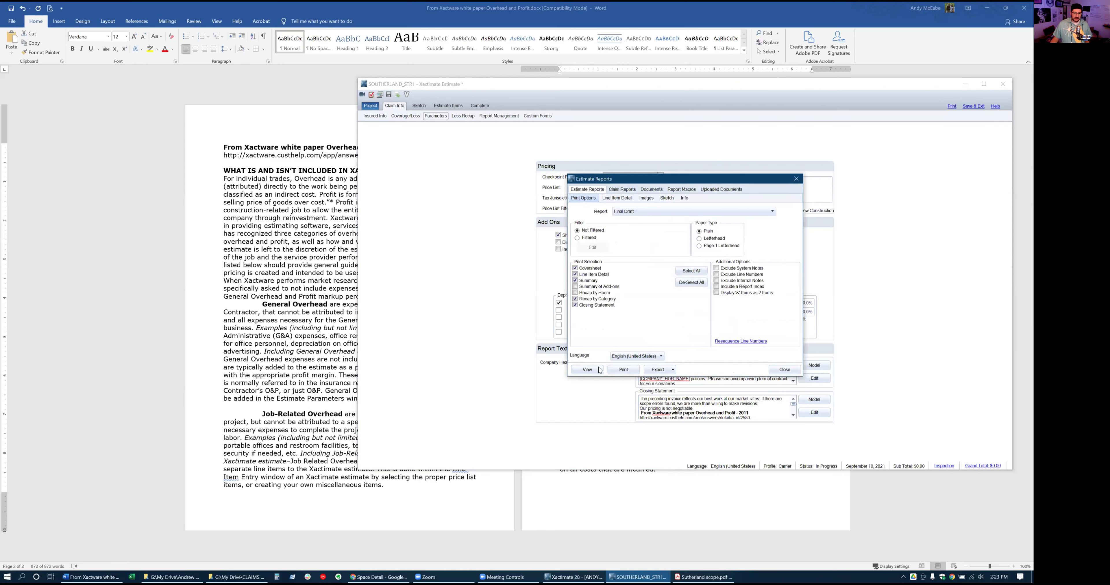
left_click(587, 370)
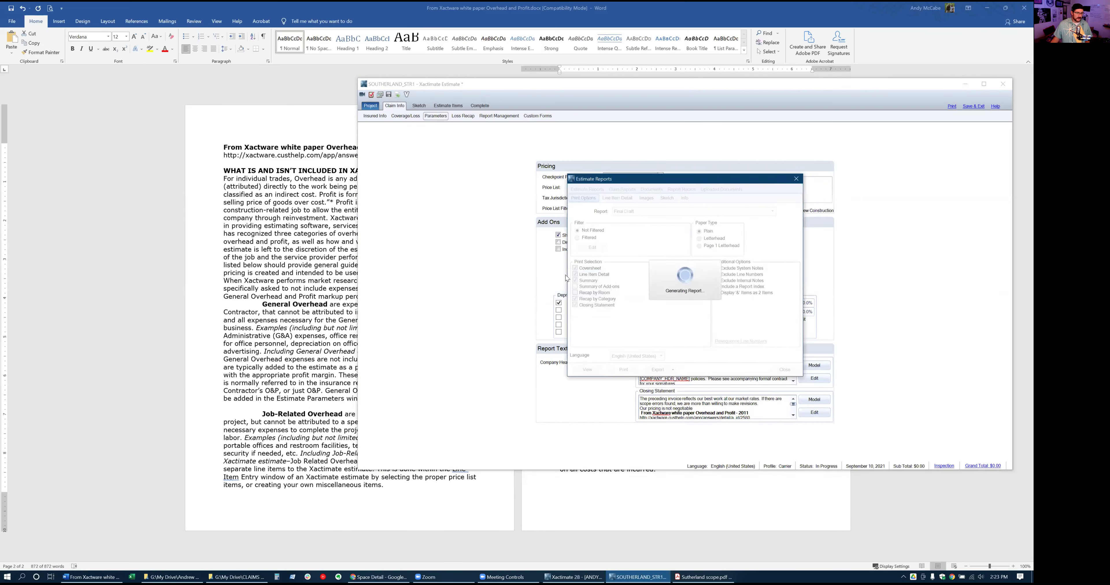
scroll(530, 283, "down", 5)
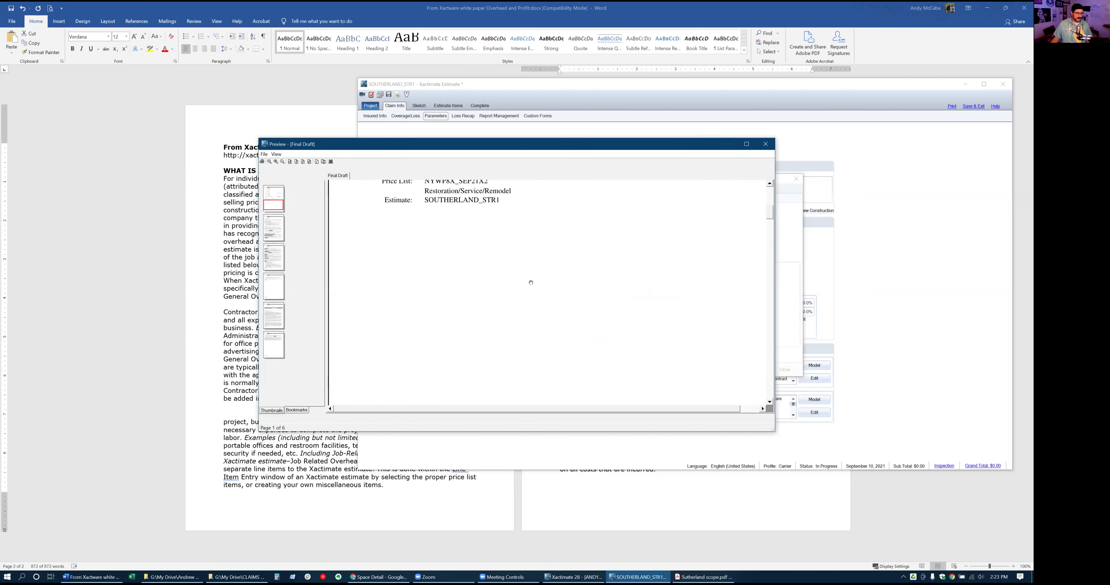
scroll(530, 283, "down", 10)
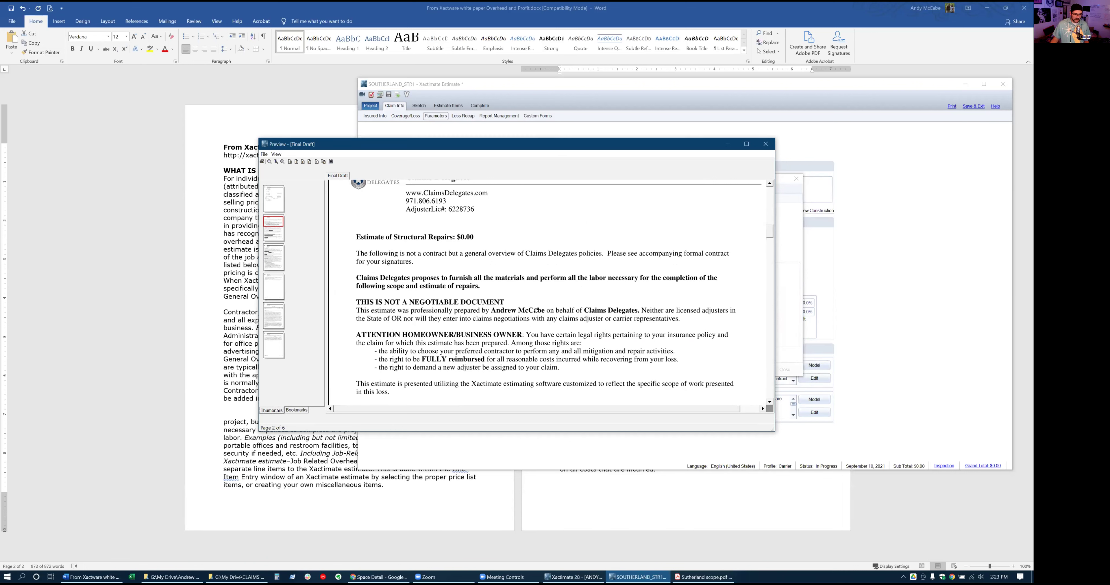
left_click(765, 144)
left_click(796, 179)
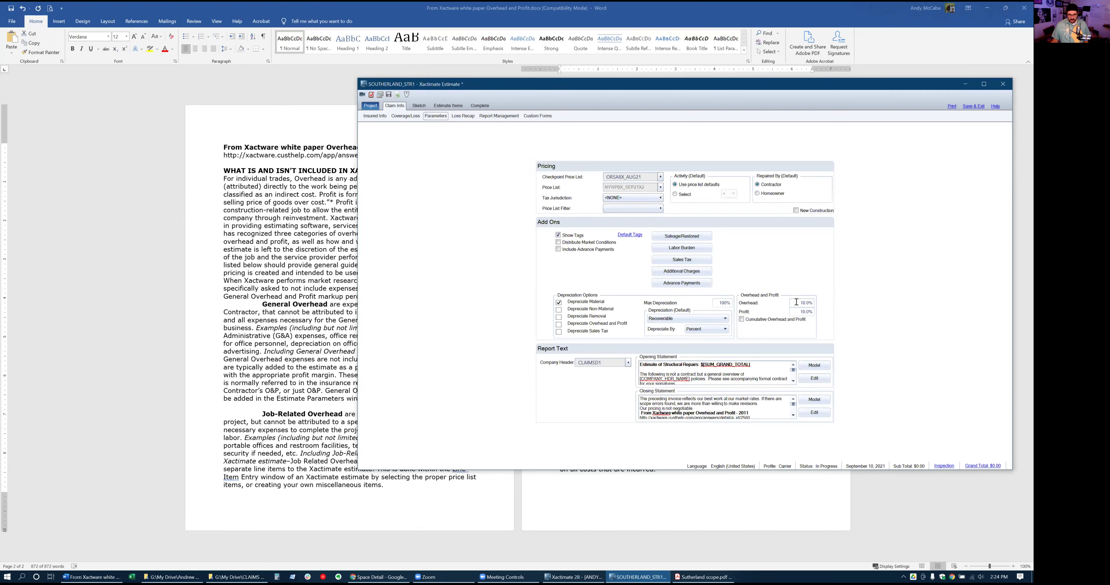
left_click_drag(796, 302, 831, 303)
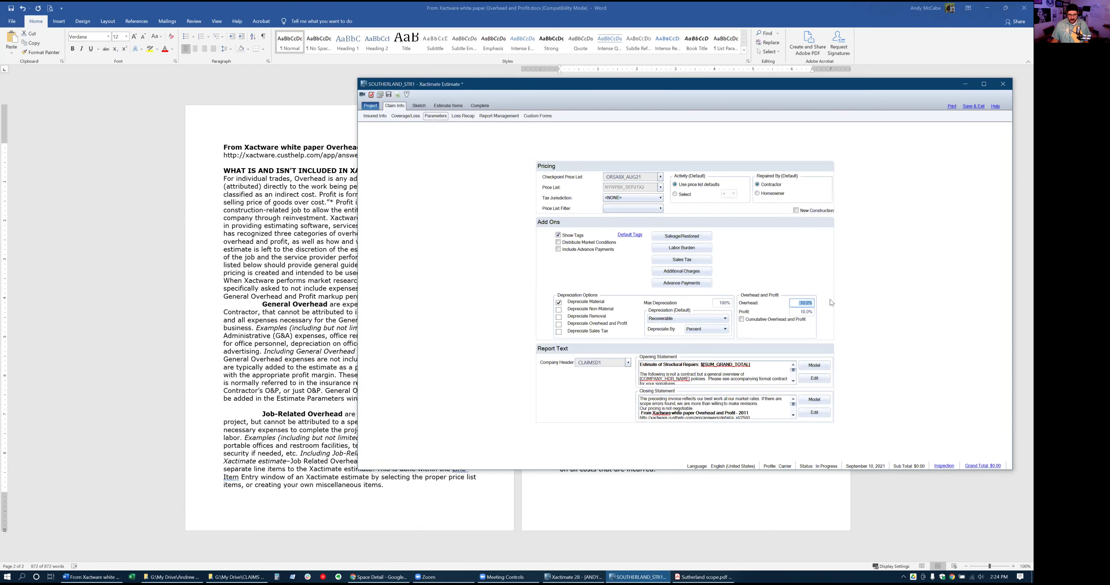
left_click(796, 302)
left_click(800, 312)
left_click(799, 276)
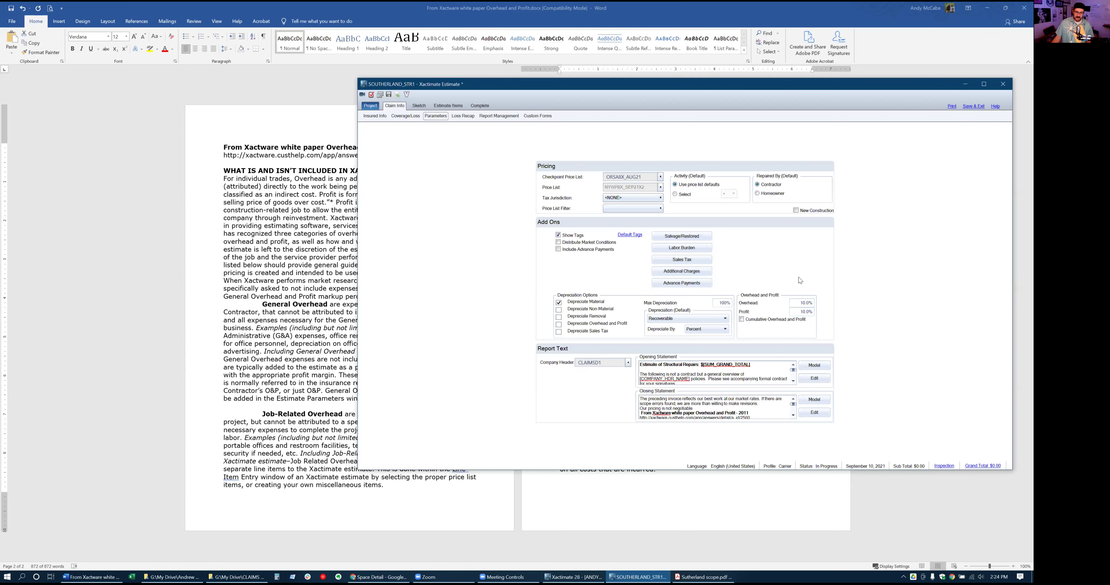
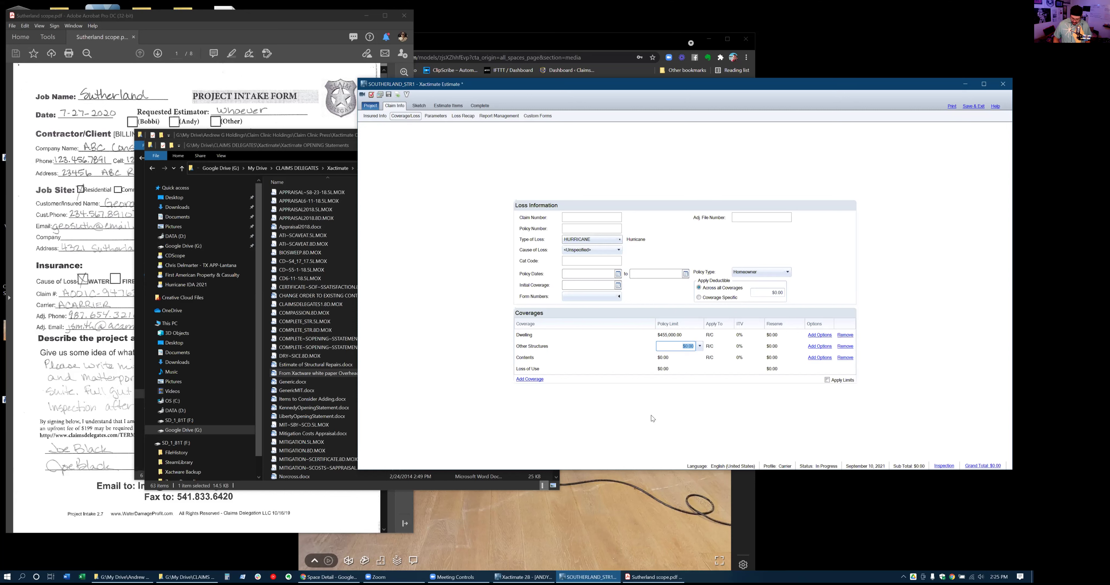
Set policy limits of $150,000 for Other Structures, $250,000 for Contents and $100,000 for Loss of Use
type("15")
key("Tab")
key("Down")
key("Down")
key("Down")
key("Down")
key("Down")
left_click(670, 360)
left_click(670, 358)
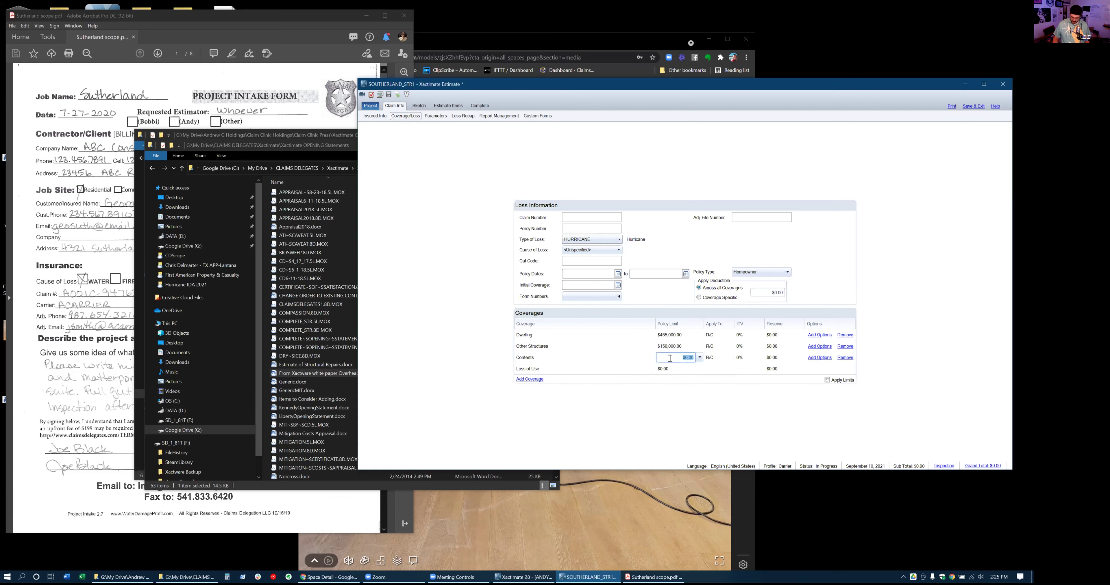
type("250,000")
left_click(671, 369)
type("100,000")
key("Return")
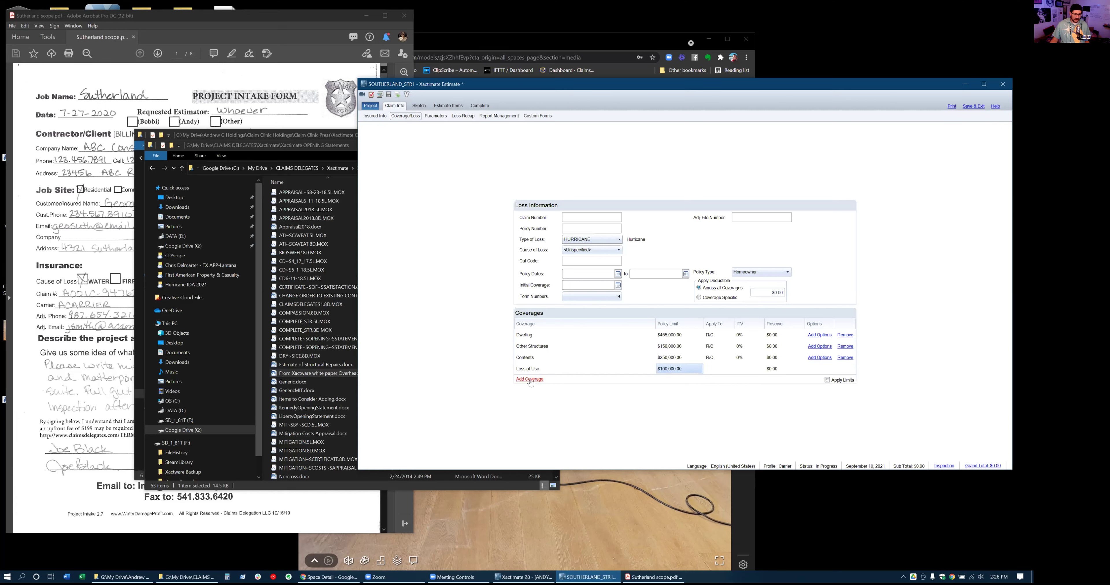
Add a new blank coverage row and bring up its coverage type list
left_click(531, 383)
left_click(530, 363)
left_click(530, 363)
left_click(546, 366)
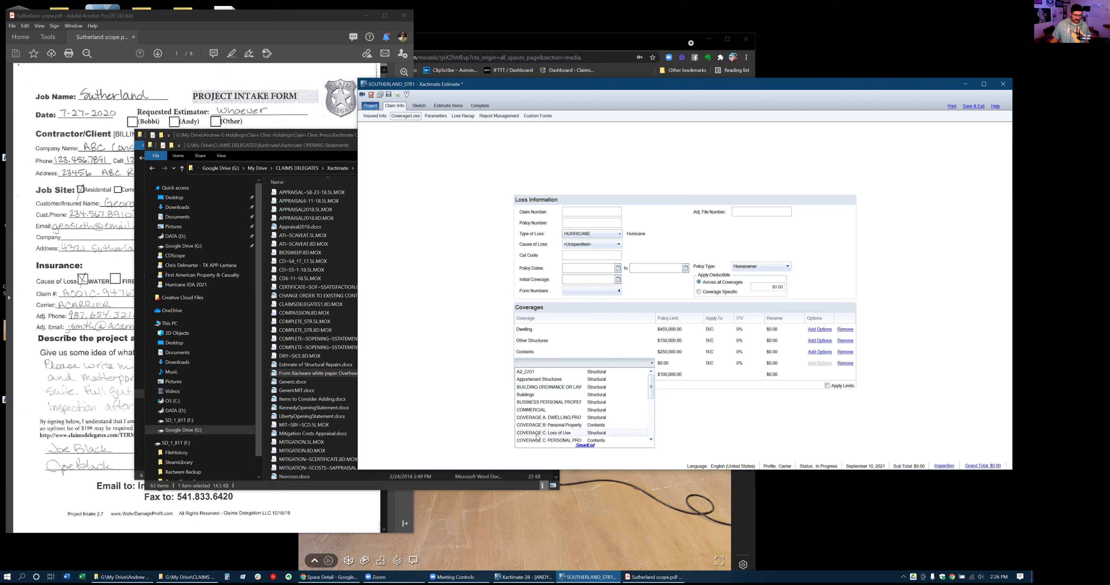
Make the new row BUILDING ORDINANCE OR LAW - CODE with a 45,500 policy limit
scroll(539, 434, "down", 2)
scroll(537, 435, "down", 2)
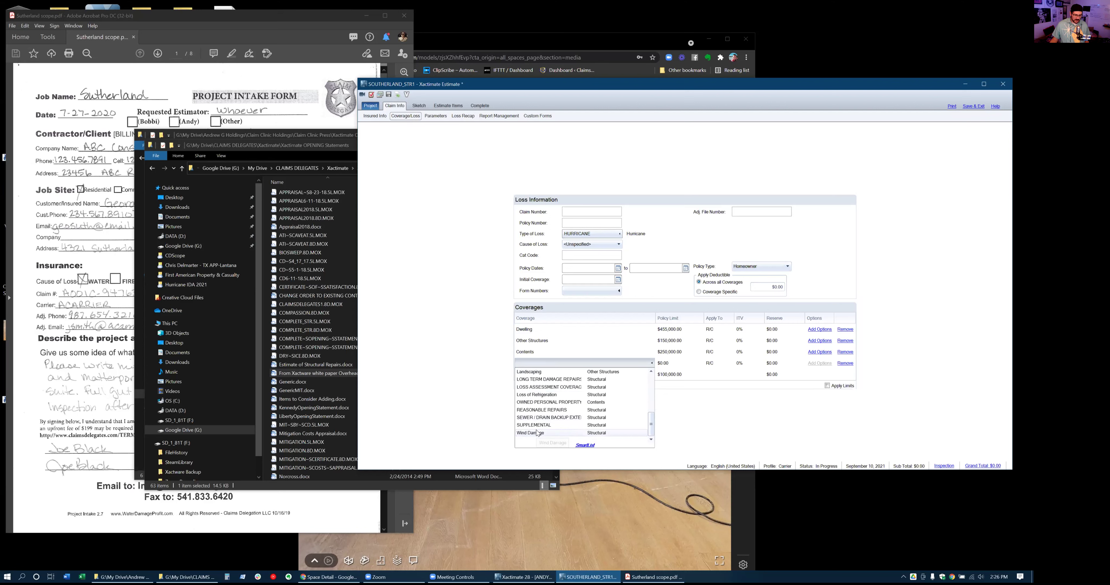
scroll(557, 417, "down", 1)
scroll(557, 417, "up", 5)
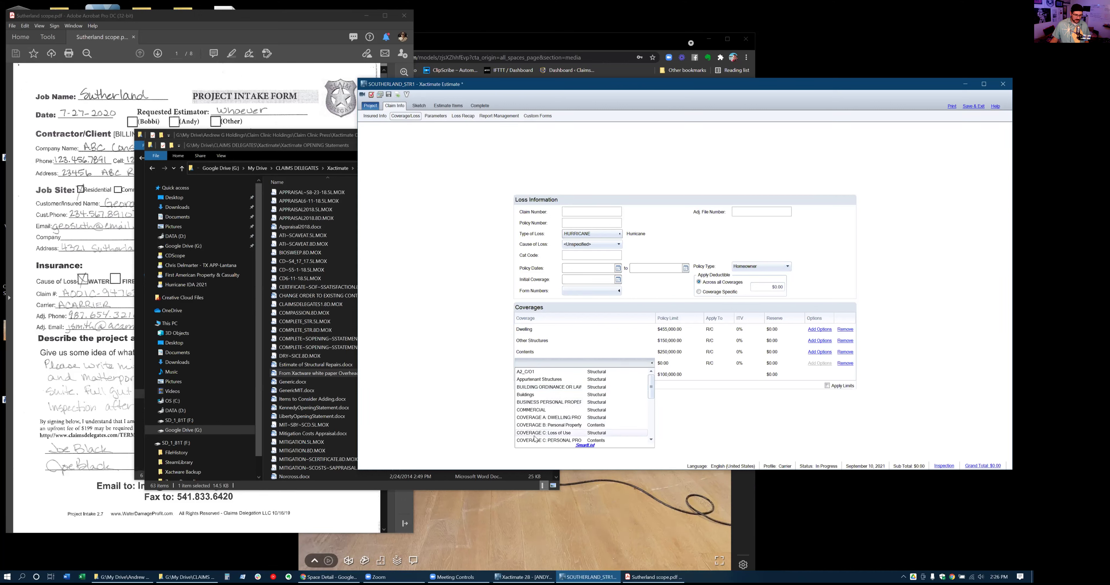
scroll(538, 431, "down", 1)
left_click(546, 379)
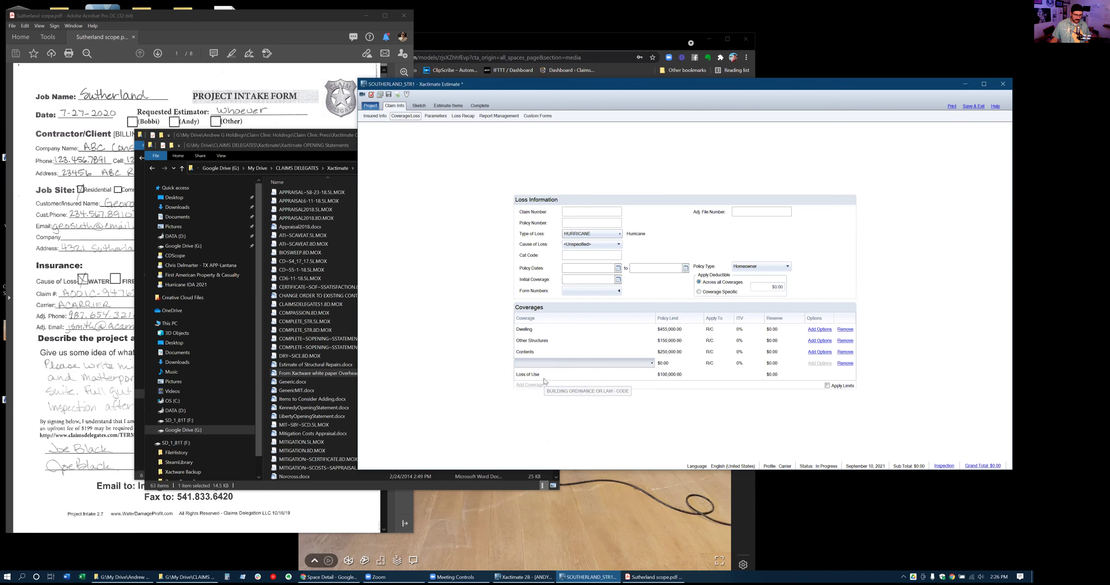
key("Tab")
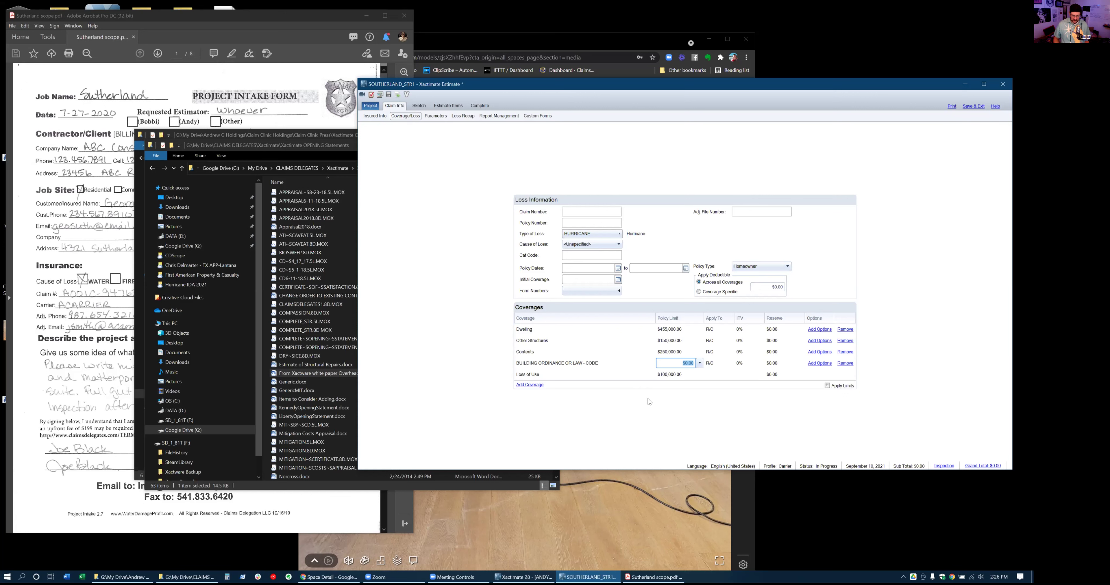
type("45,500")
key("Tab")
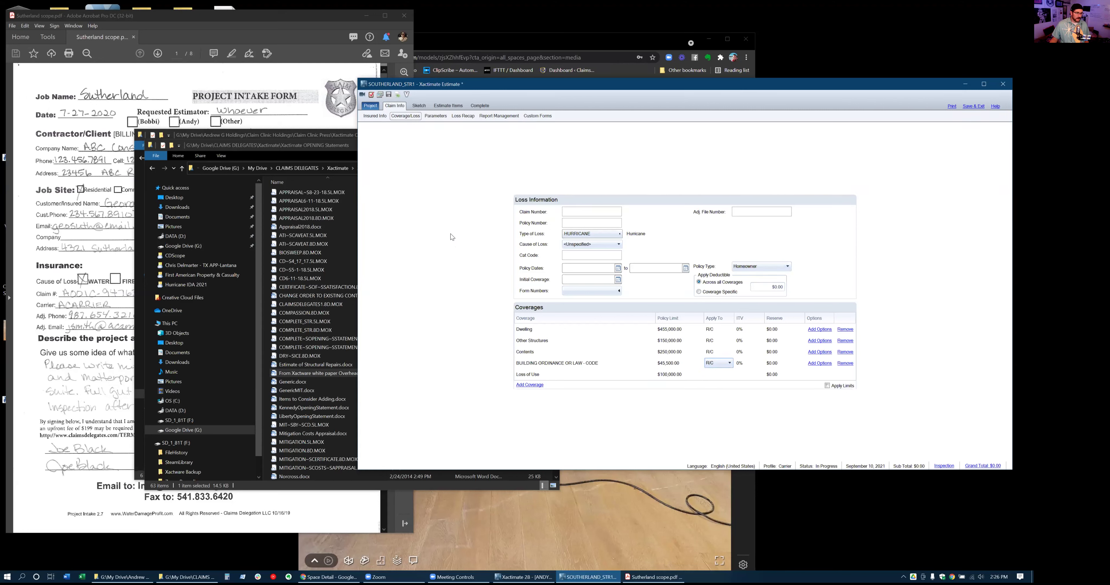
Minimize the CLAIMS DELEGATES folder window and restore the Opening Statements folder window
left_click(318, 135)
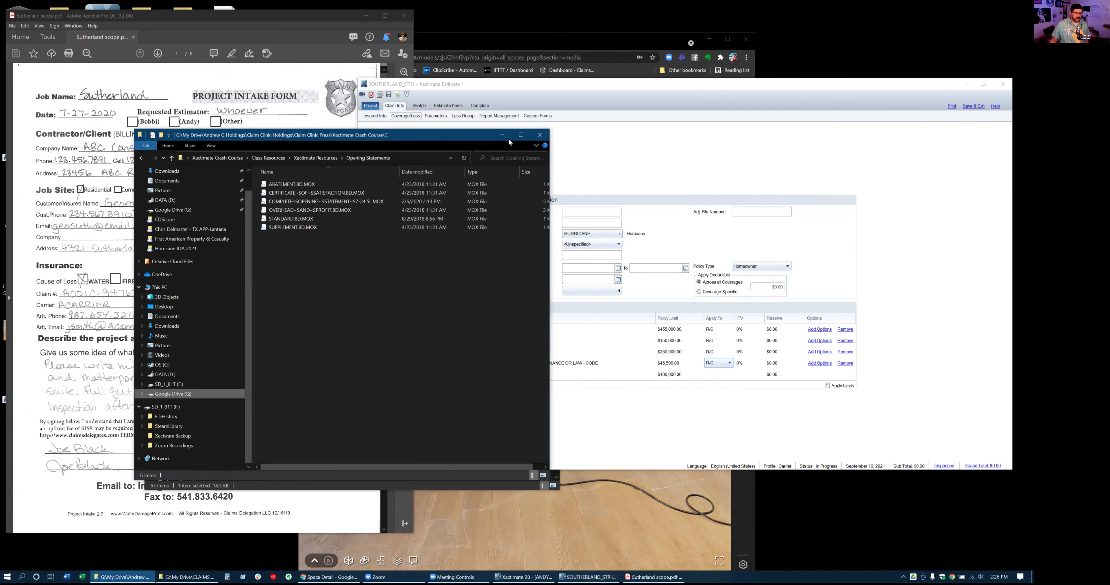
left_click(503, 135)
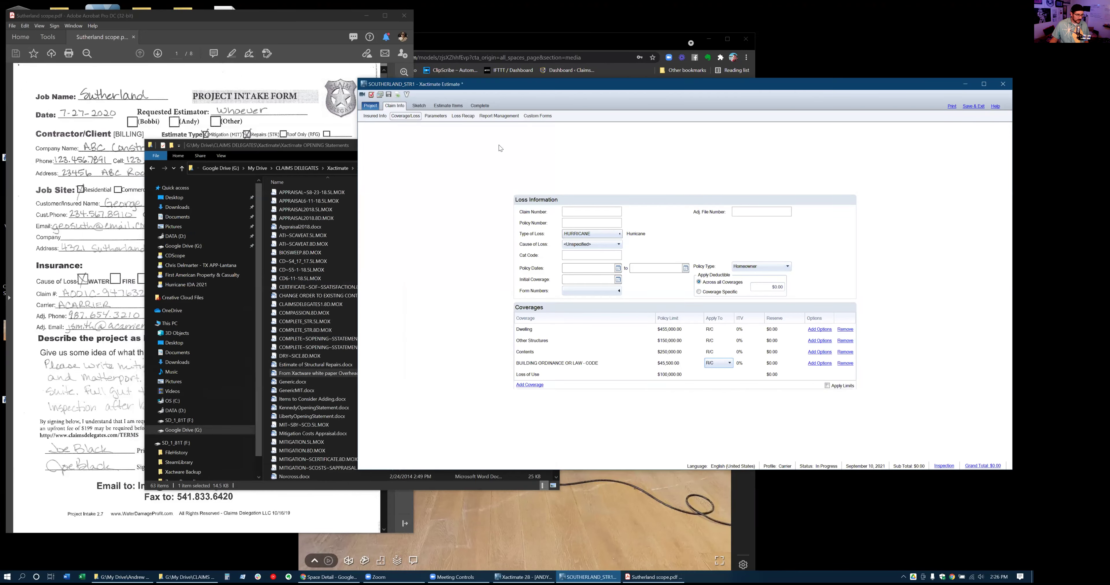
left_click(303, 146)
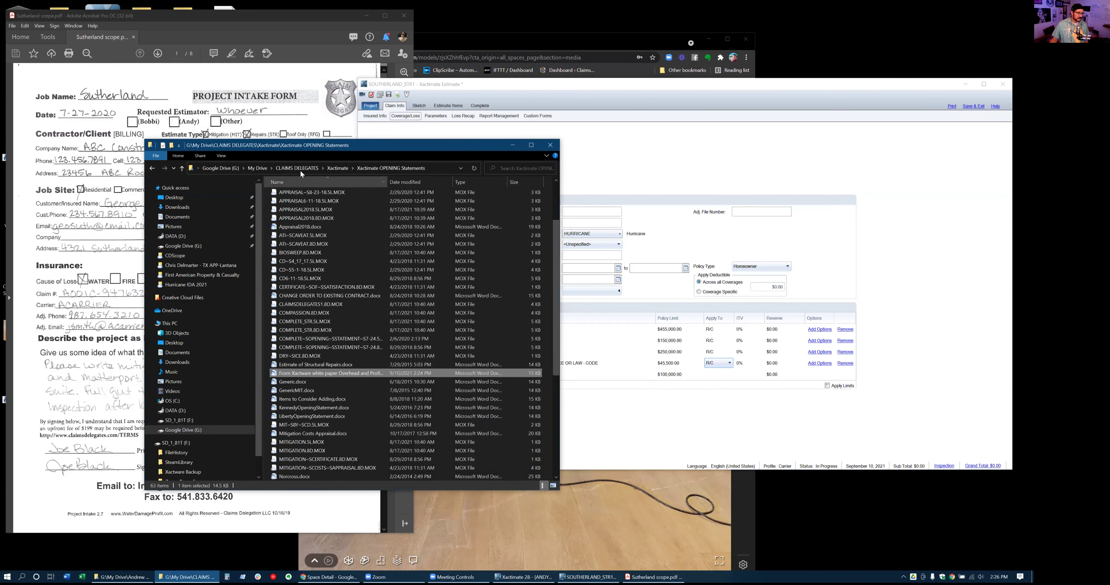
left_click(310, 166)
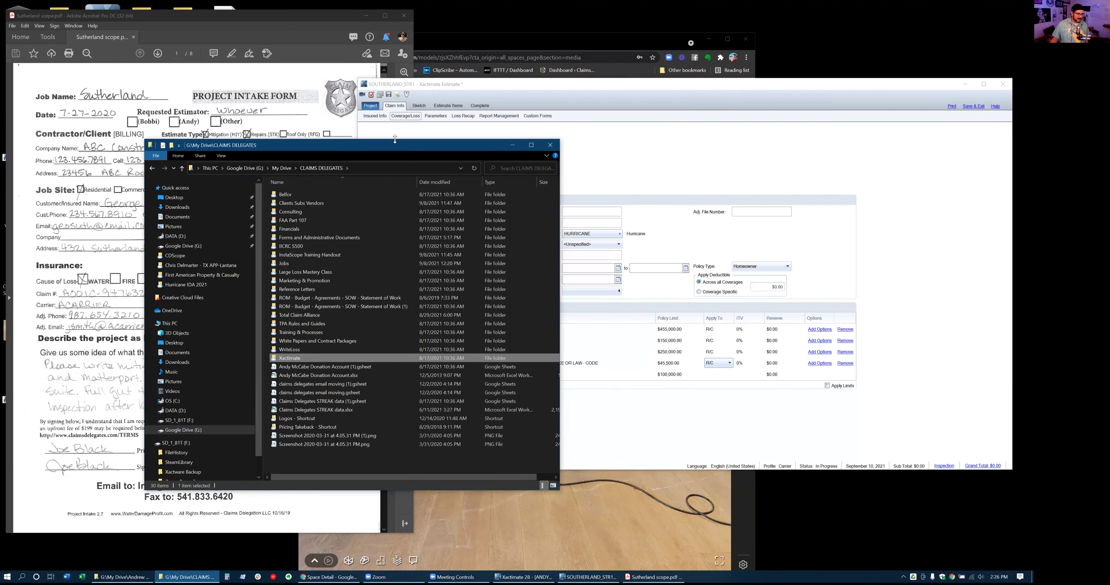
left_click(512, 145)
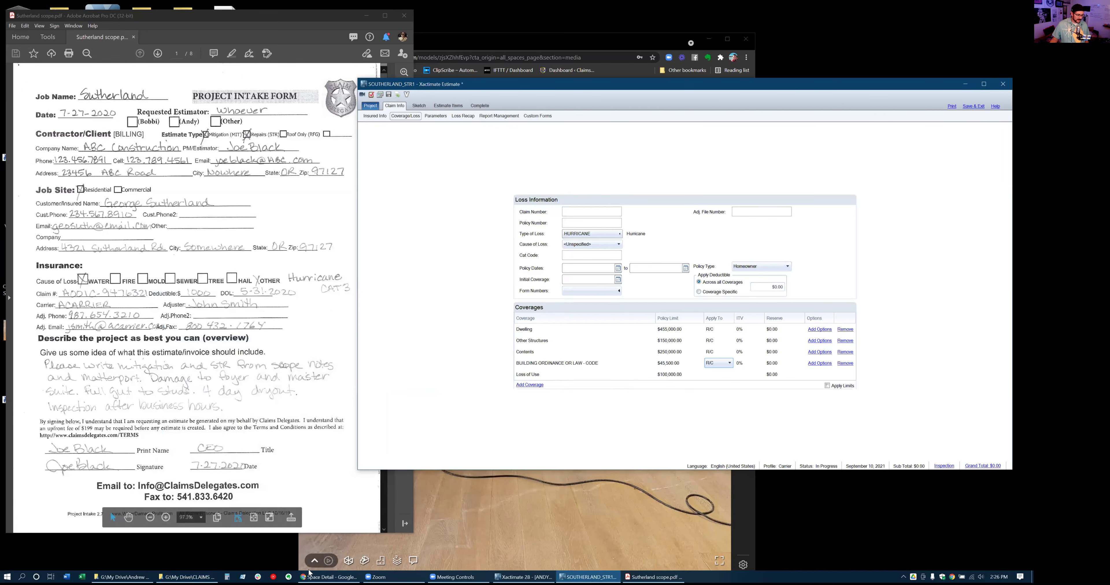
left_click(147, 575)
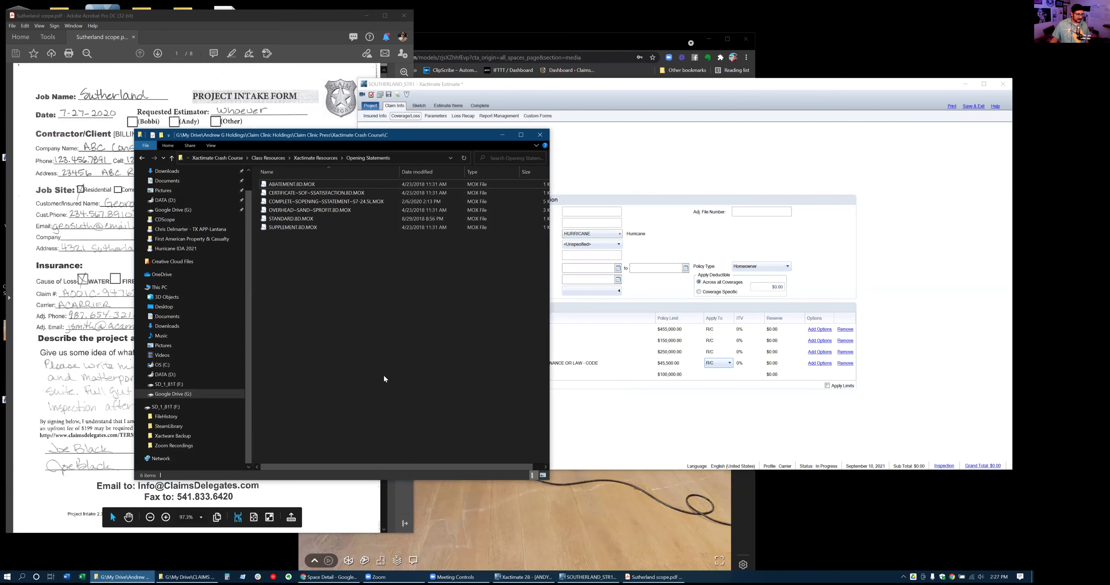
Navigate up to Xactimate Crash Course and into Class Resources, briefly checking Scoping and CDScope
left_click(321, 158)
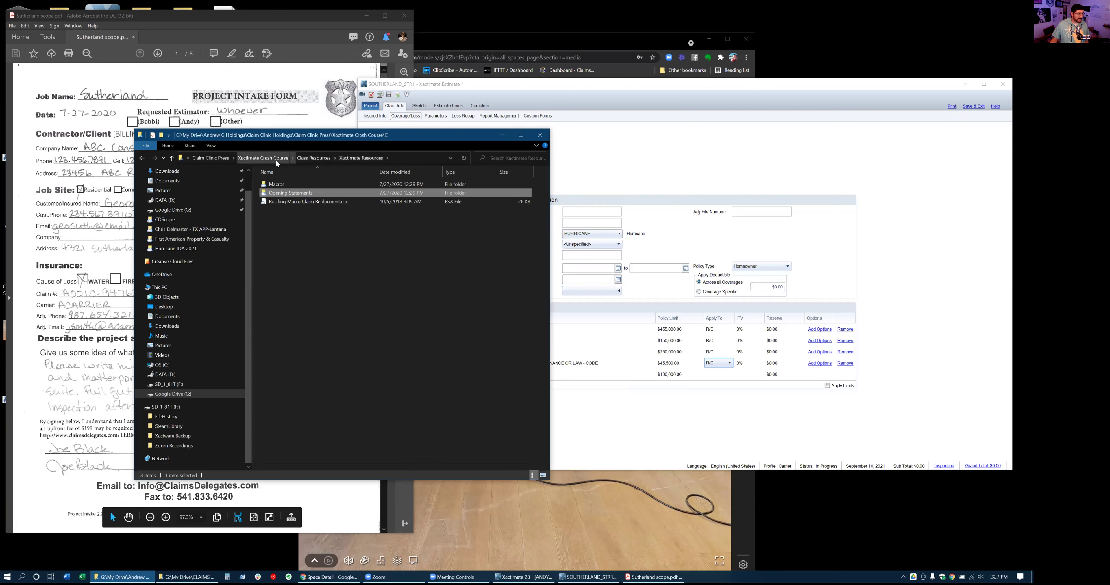
left_click(279, 160)
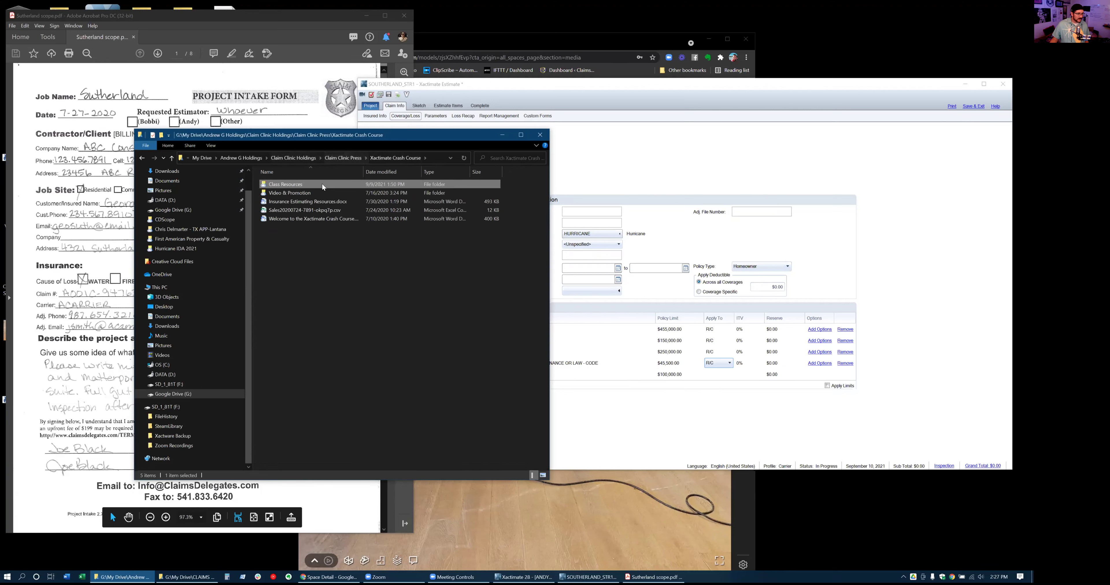
left_click(380, 160)
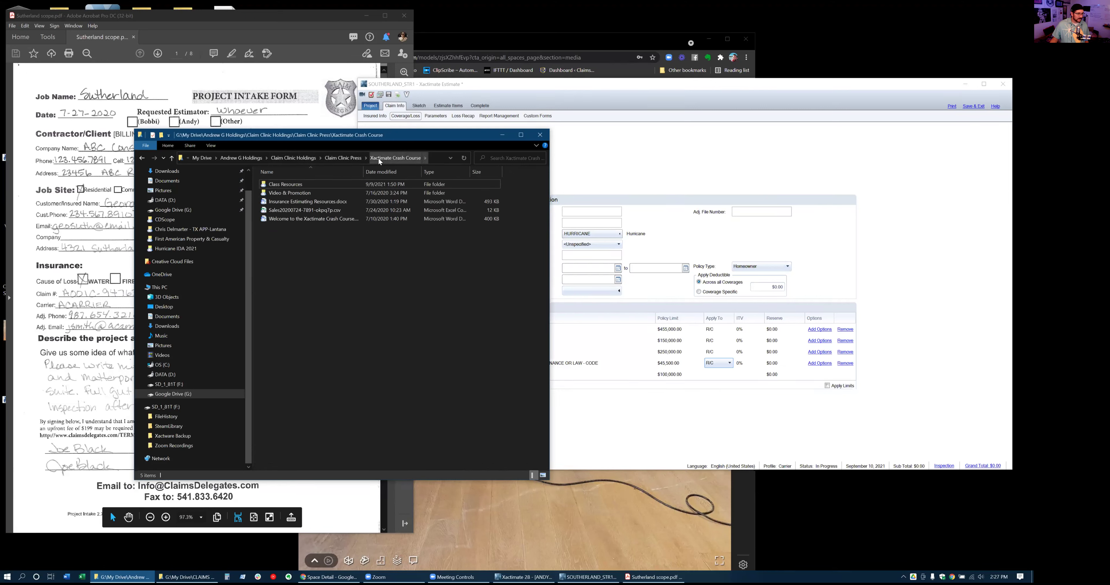
double_click(313, 185)
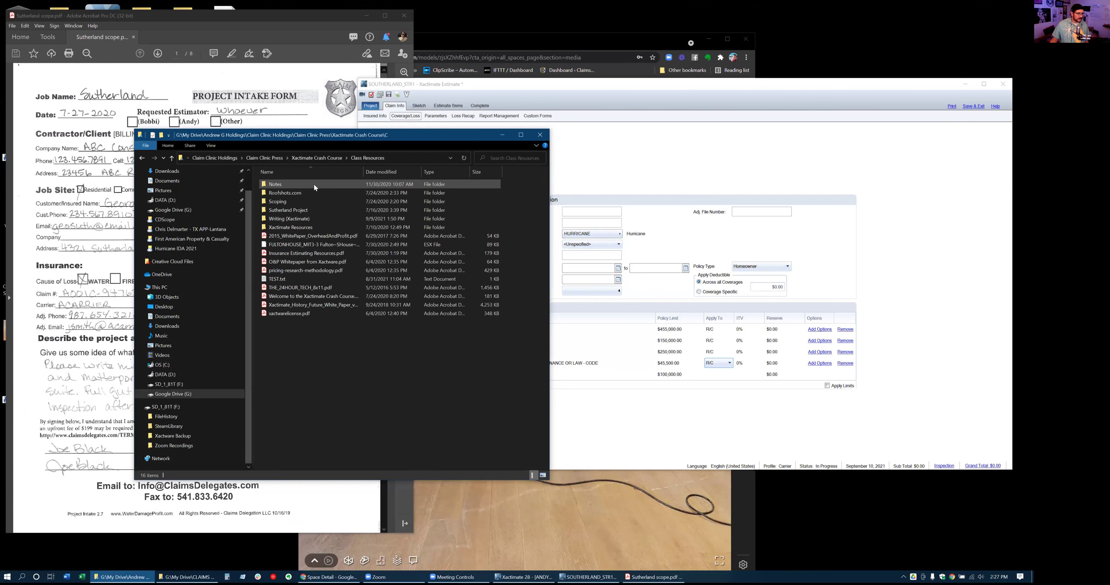
double_click(292, 202)
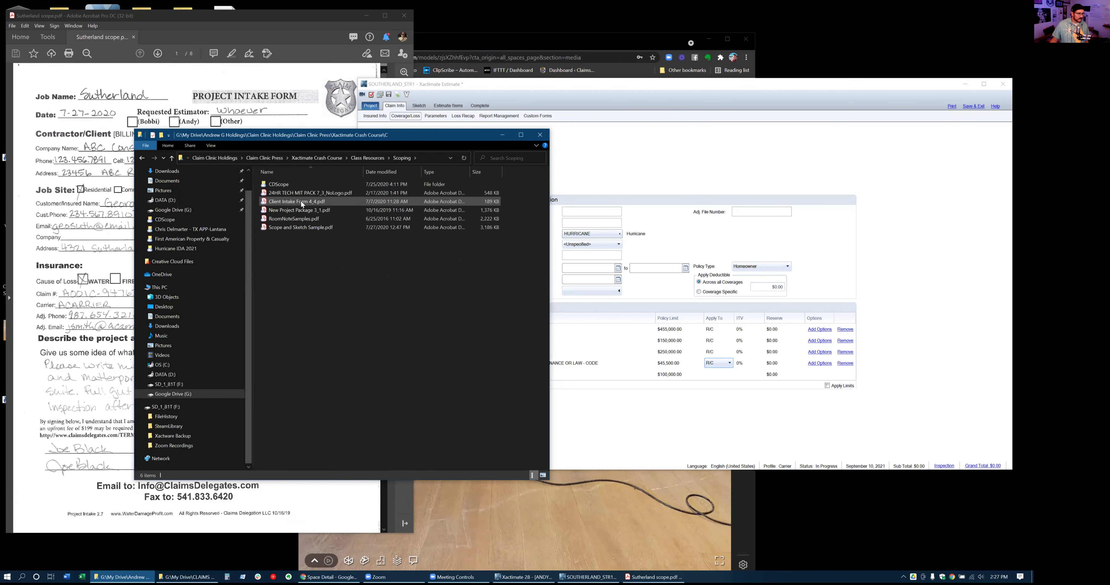
double_click(286, 184)
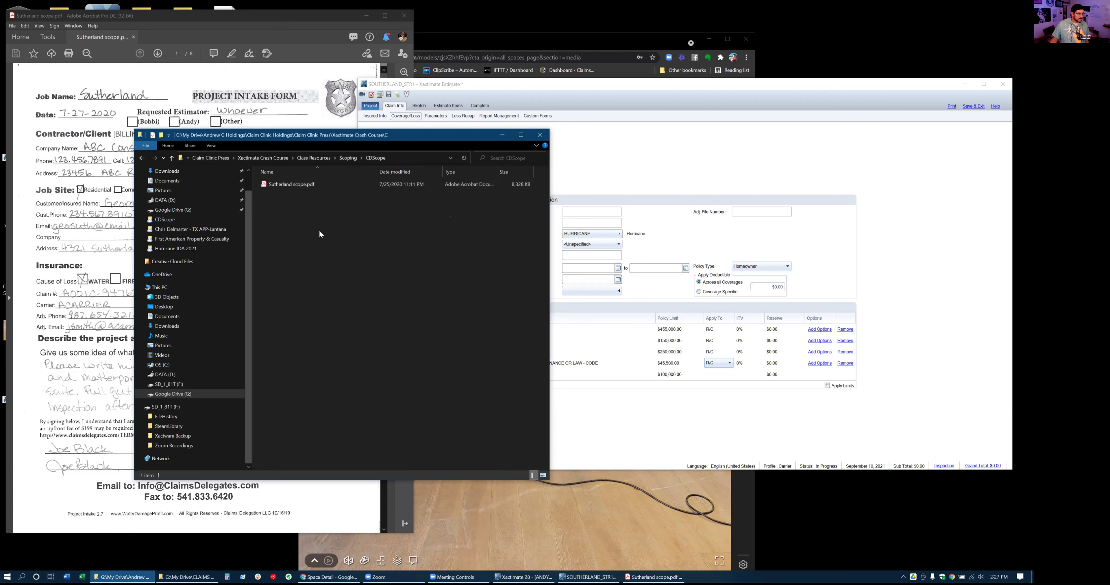
left_click(168, 159)
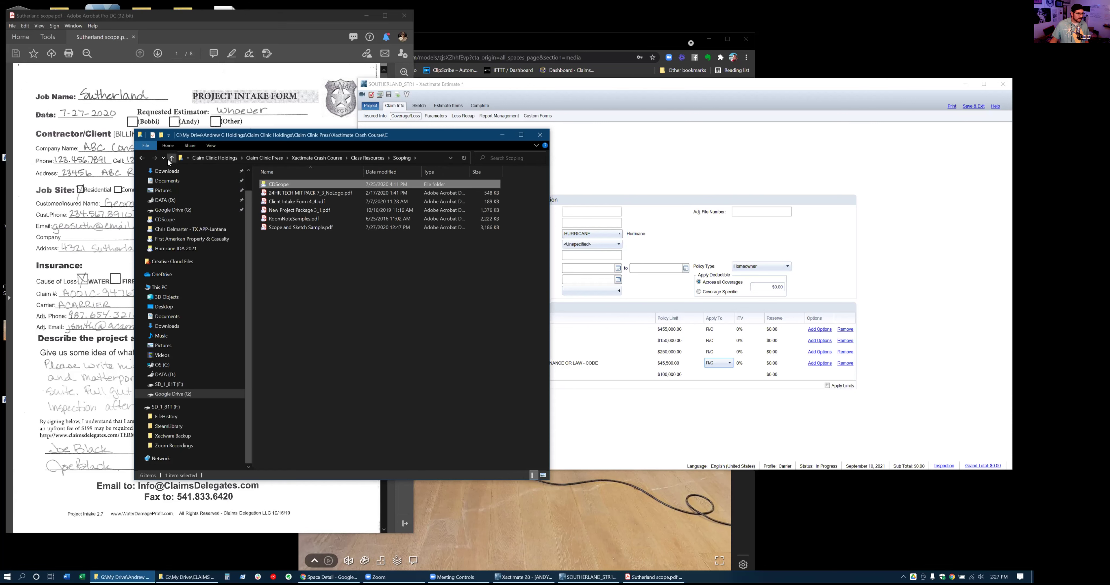
left_click(168, 159)
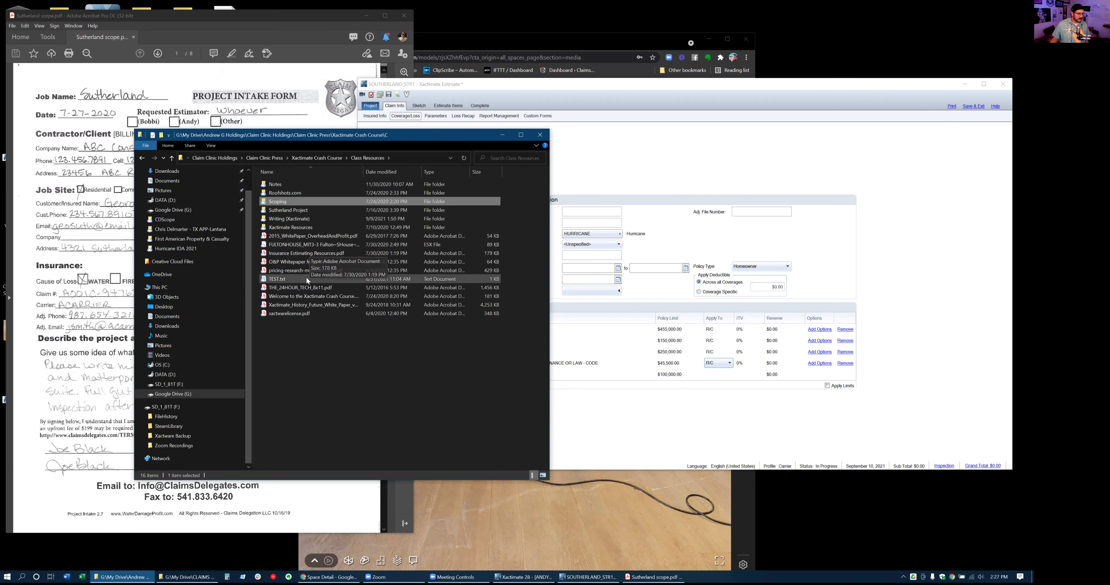
Open Stick to the Plan.pdf from the Writing (Xactimate) folder
double_click(290, 217)
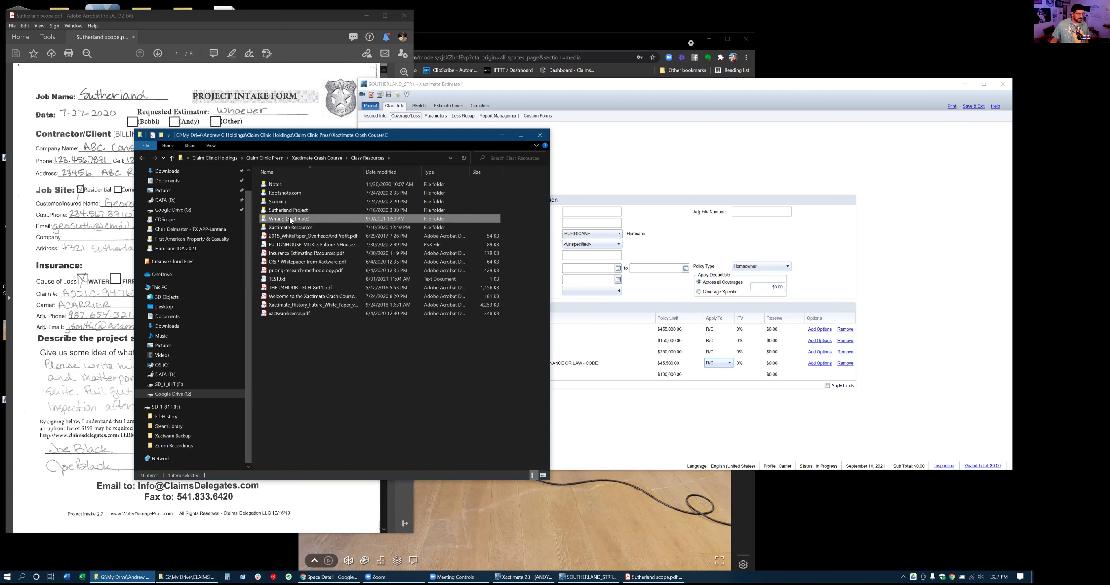
left_click(292, 185)
double_click(291, 185)
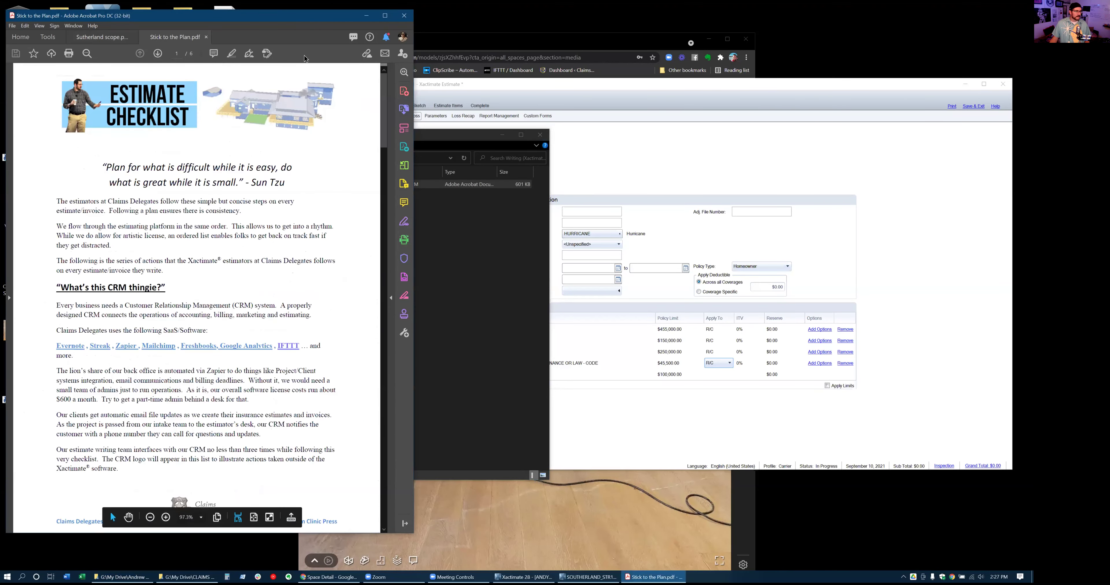
Scroll Stick to the Plan.pdf to page 2, showing steps 1–3 and Estimate Setup
left_click_drag(364, 18, 498, 26)
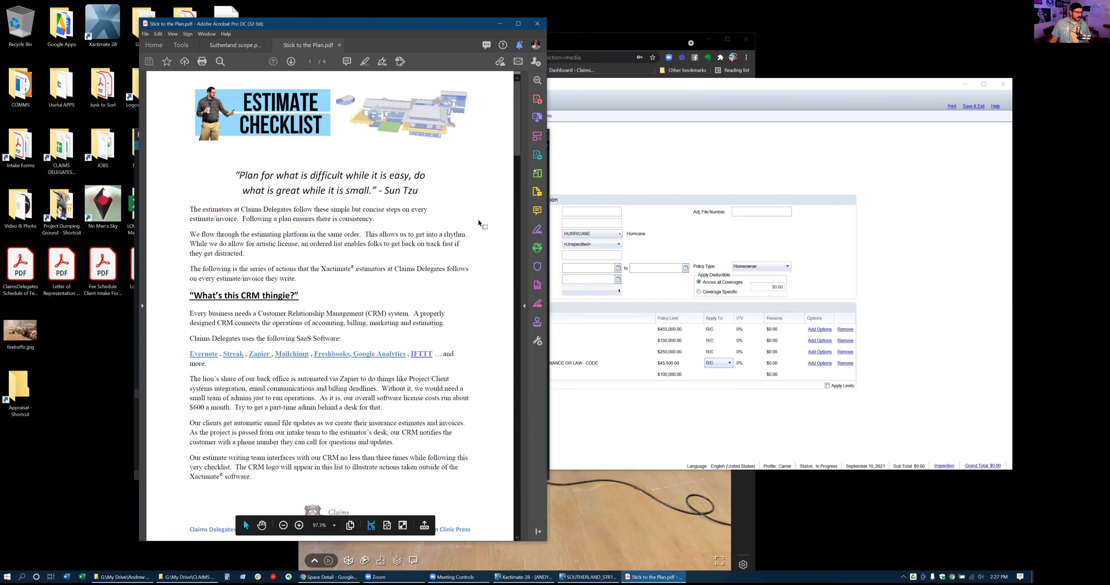
scroll(380, 207, "down", 5)
scroll(379, 206, "down", 3)
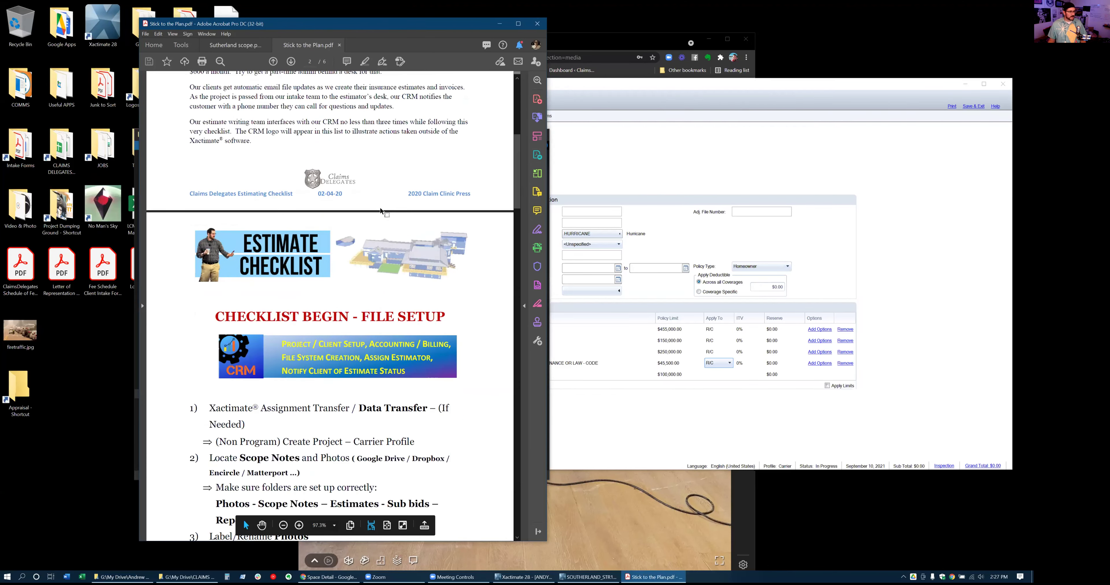
scroll(380, 208, "up", 4)
scroll(380, 207, "down", 7)
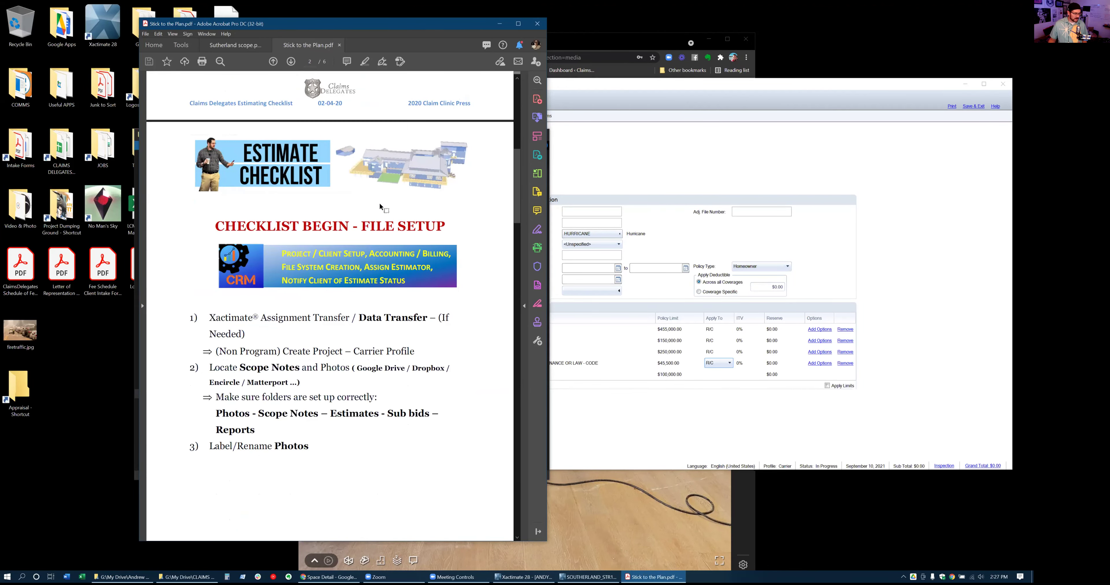
scroll(380, 207, "down", 2)
scroll(379, 205, "down", 2)
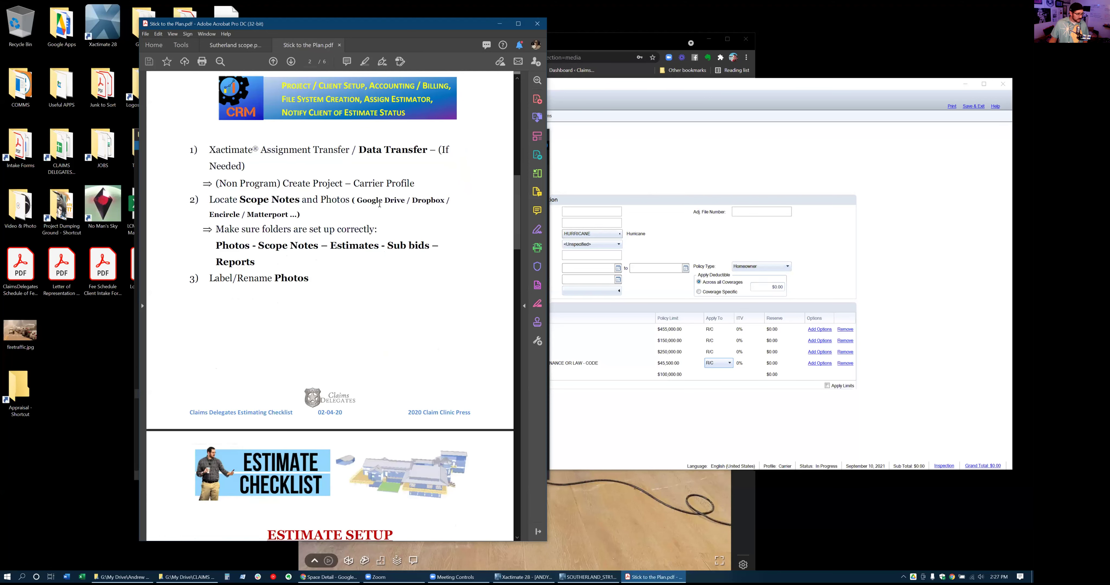
scroll(303, 212, "down", 1)
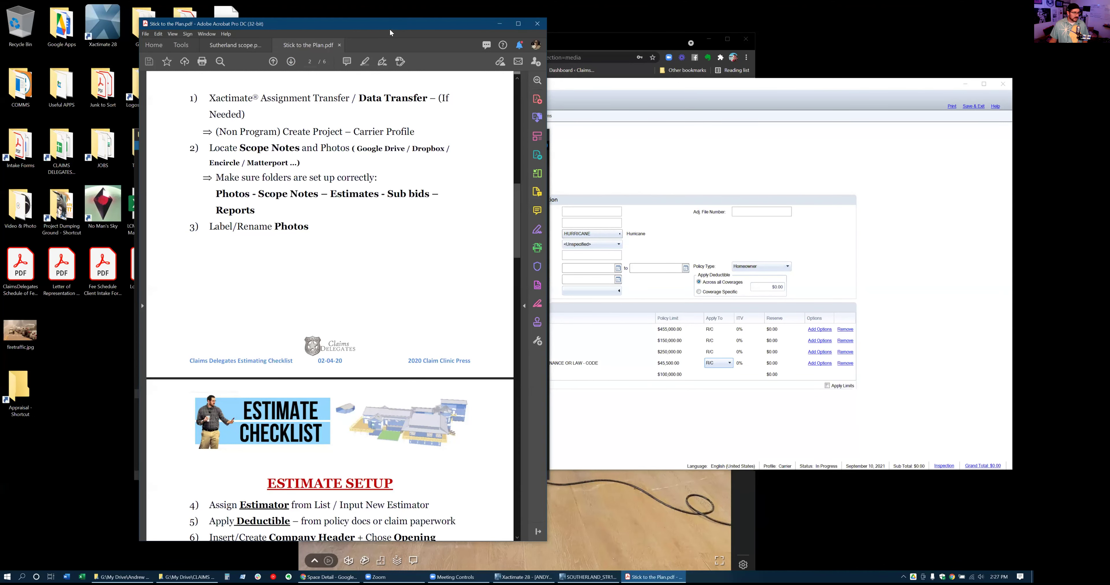
left_click_drag(388, 32, 379, 32)
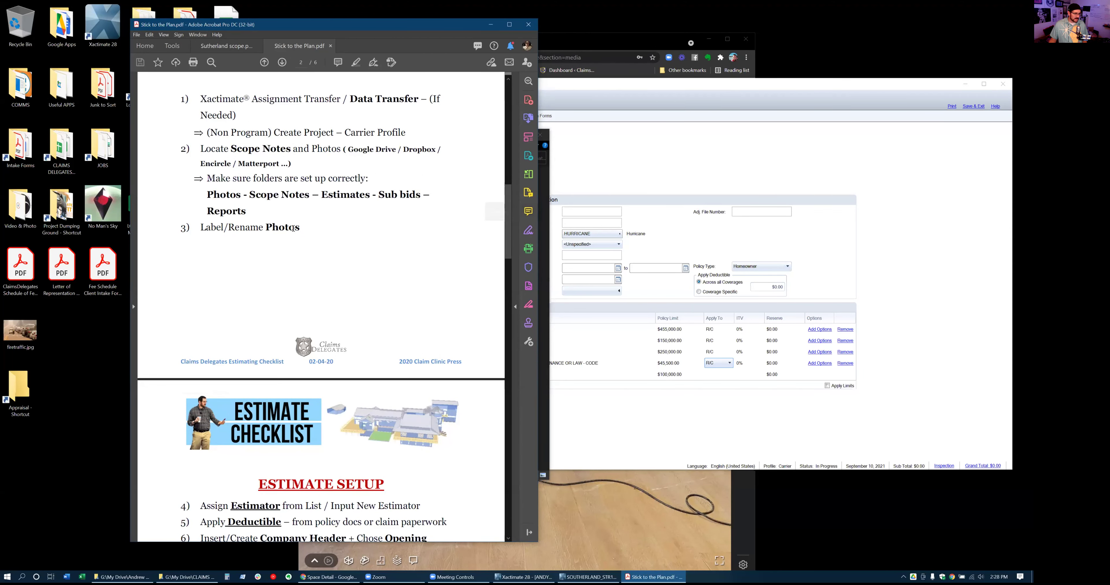
Open the Flat Rock claim's photo subfolder via the JOBS shortcut and maximize the window
key("alt+Tab")
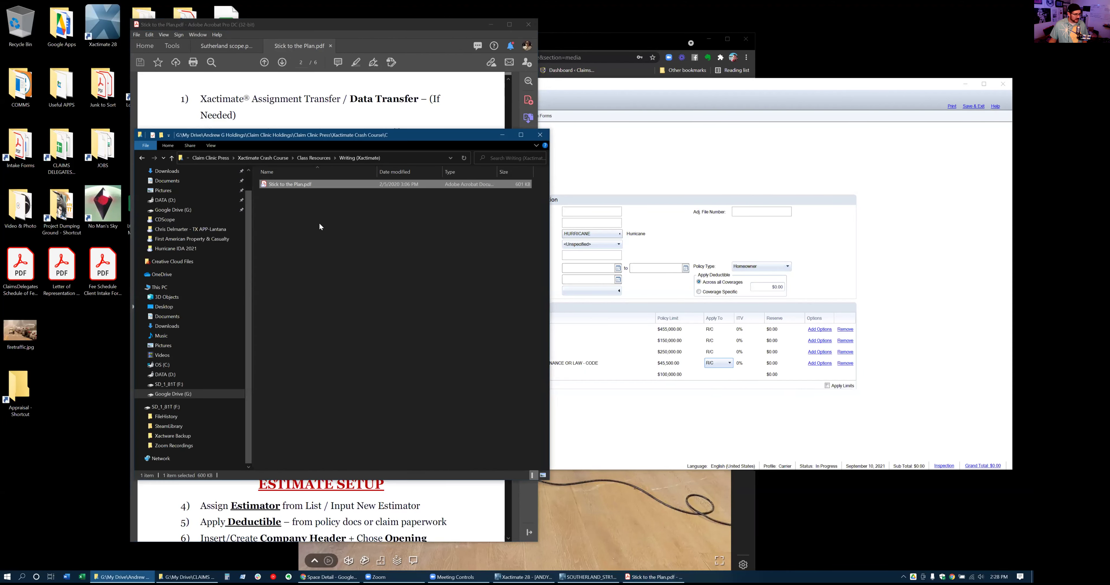
left_click(313, 206)
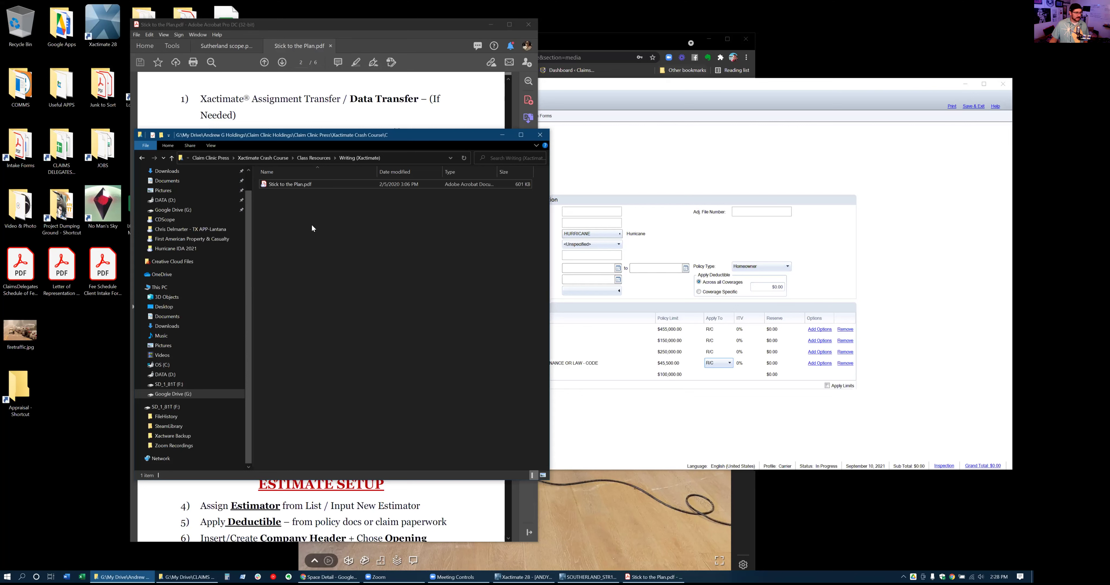
left_click(105, 151)
double_click(106, 152)
left_click(402, 261)
type("jo")
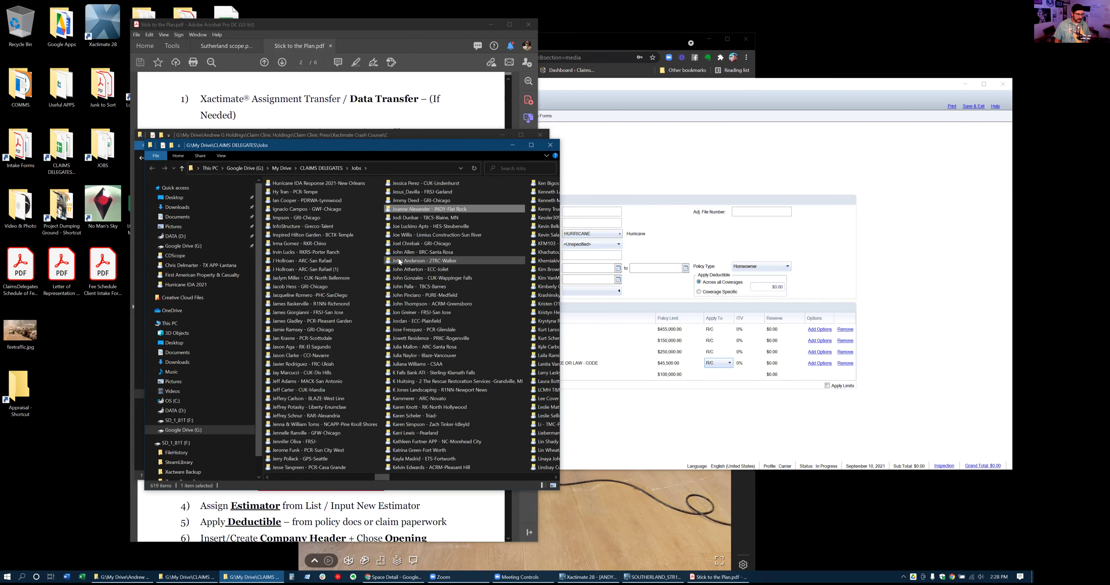
double_click(409, 209)
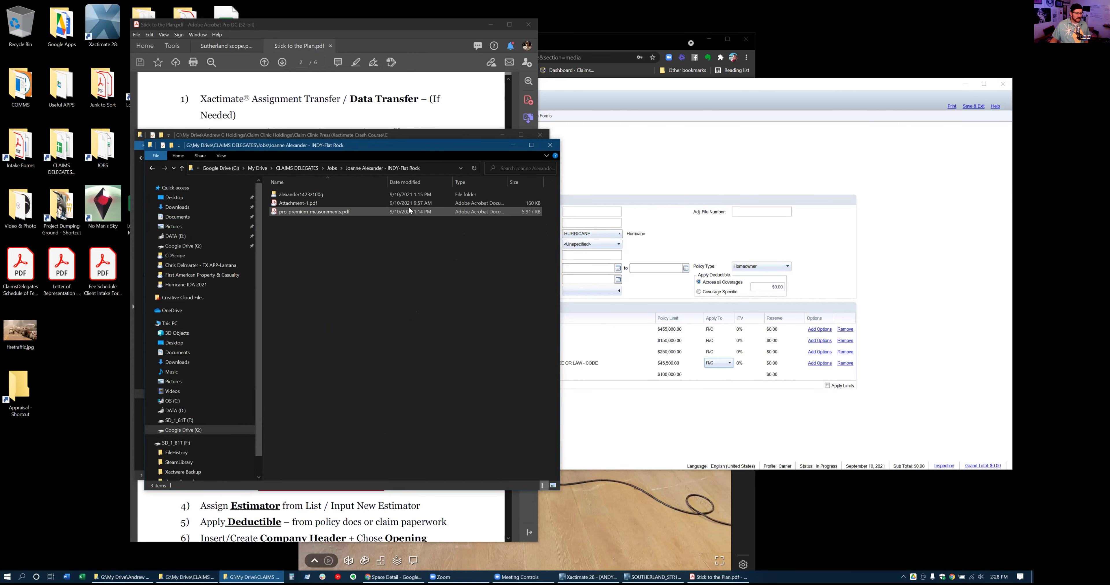
double_click(307, 194)
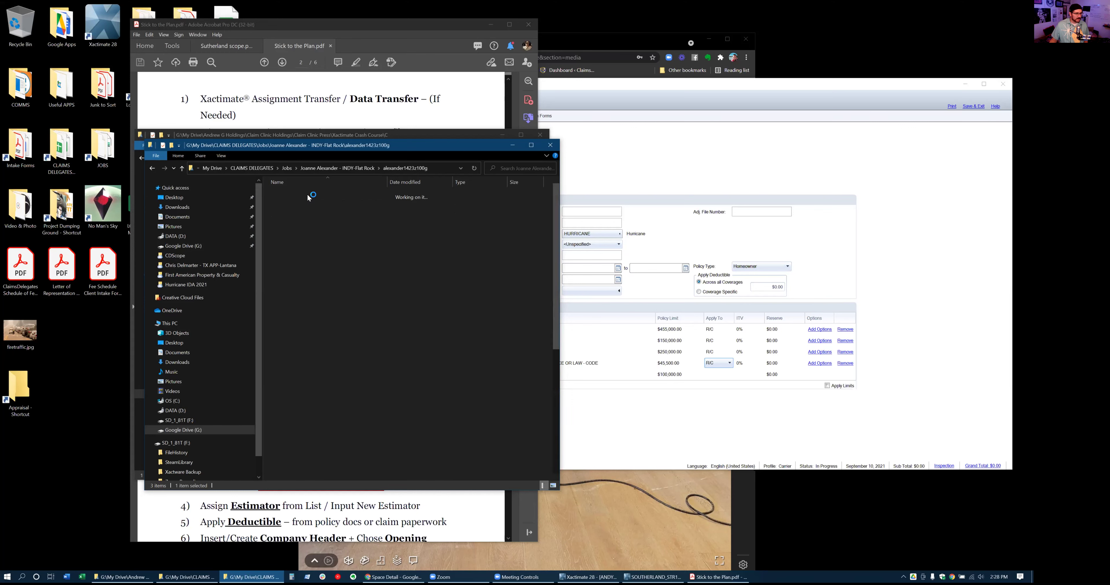
left_click(532, 147)
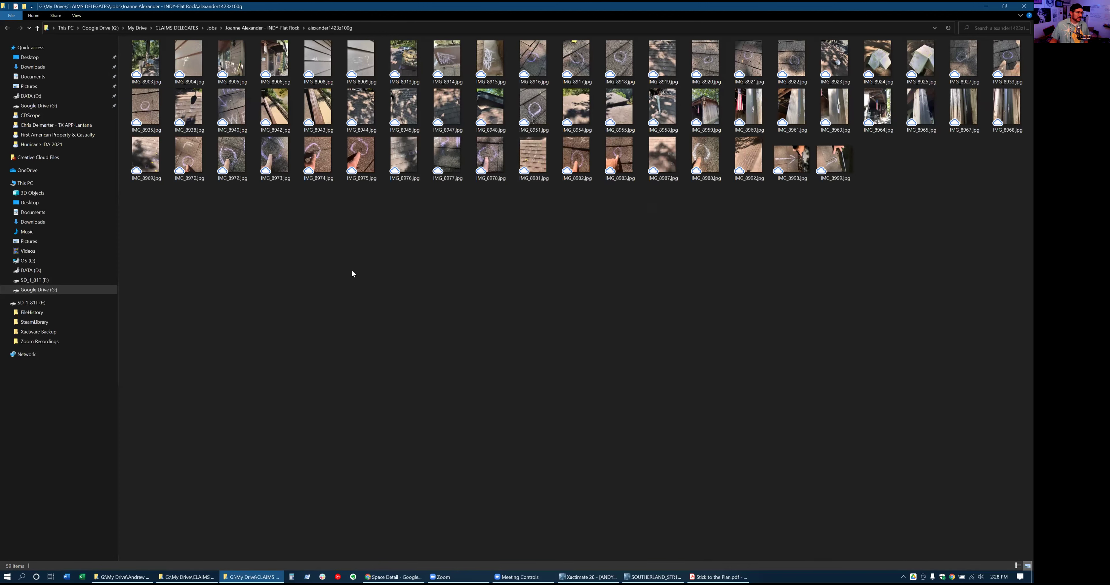
Select eight siding and deck photos, including IMG_8904–IMG_8906, IMG_8942 and IMG_8943, and launch PowerRename
left_click(195, 66)
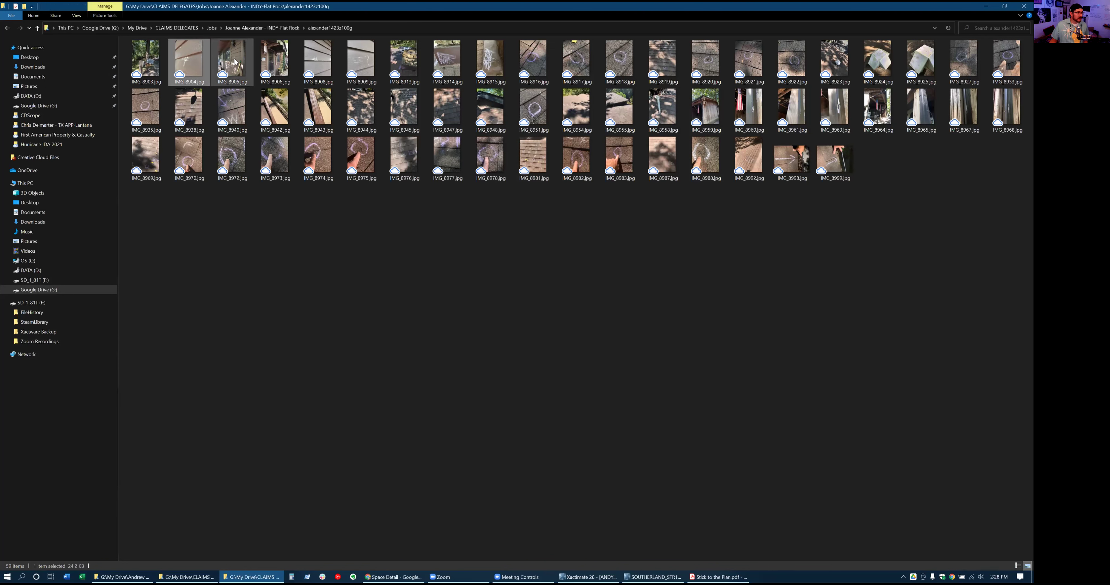
left_click(275, 61, "shift")
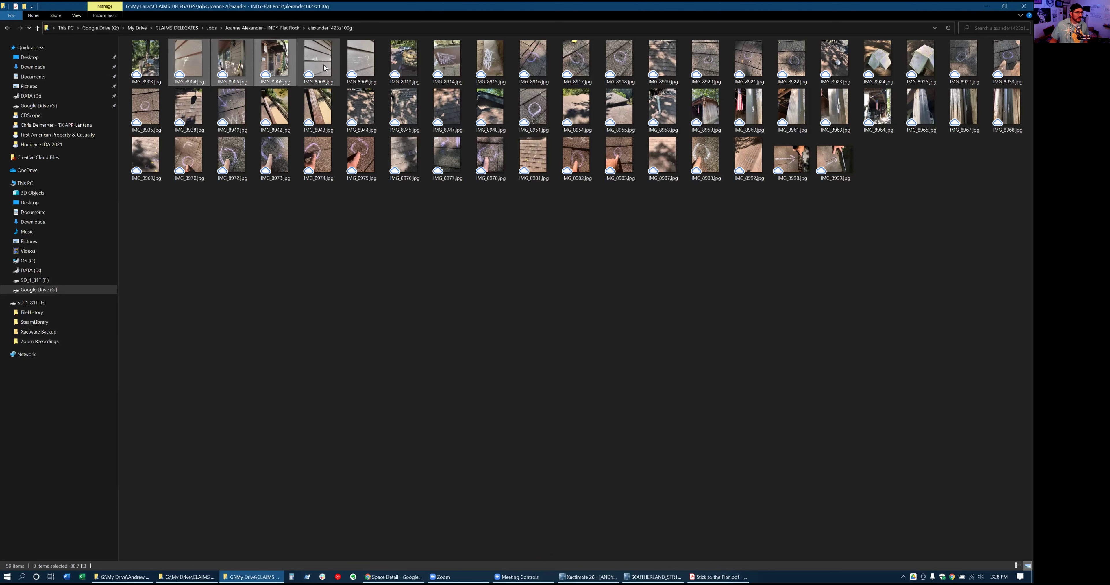
left_click(363, 67, "ctrl")
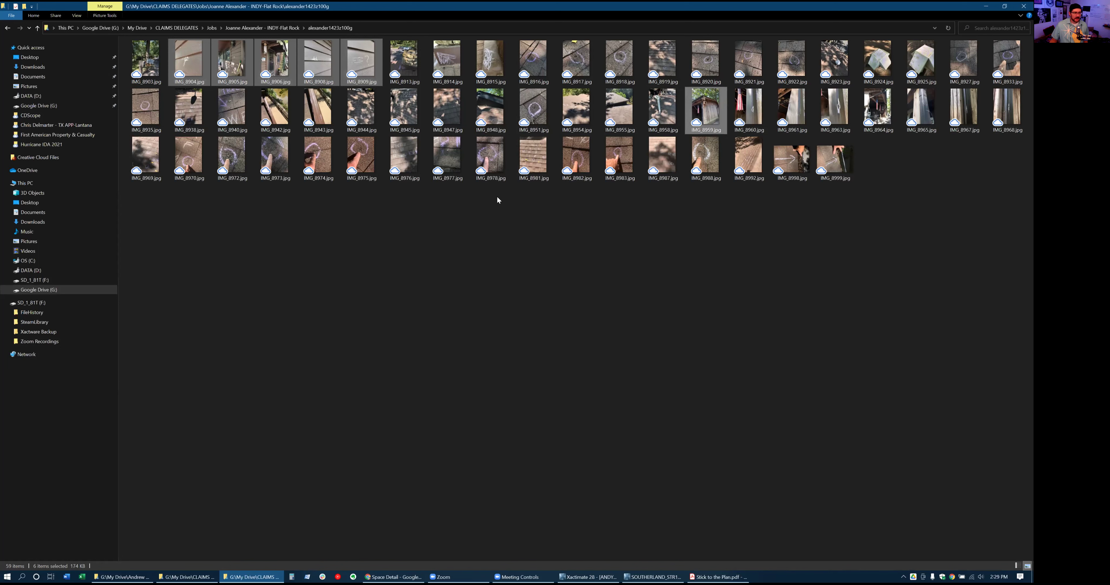
left_click(280, 108, "ctrl")
left_click(315, 111, "ctrl")
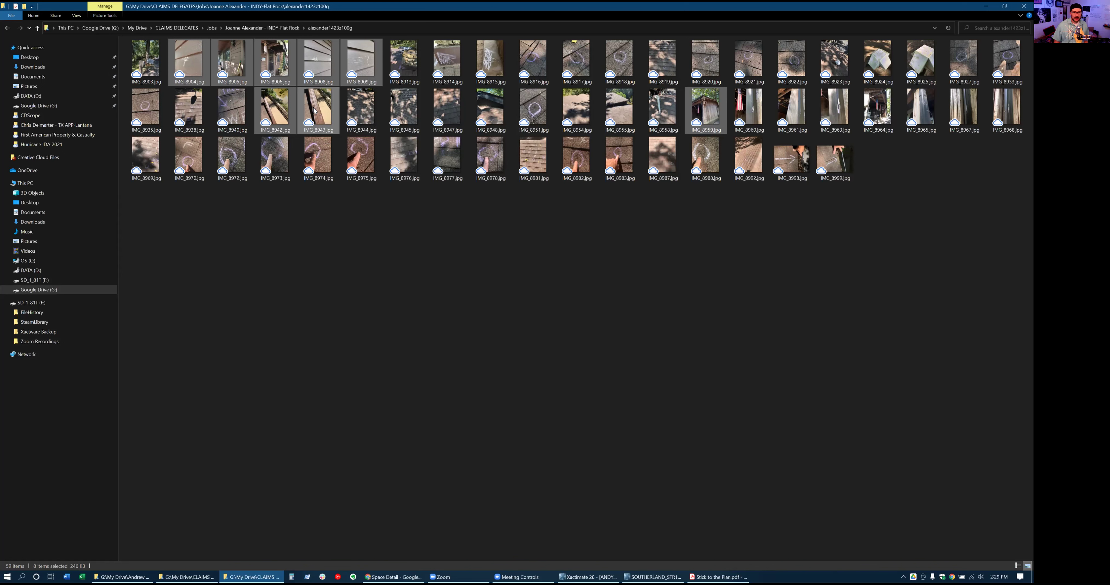
right_click(308, 64)
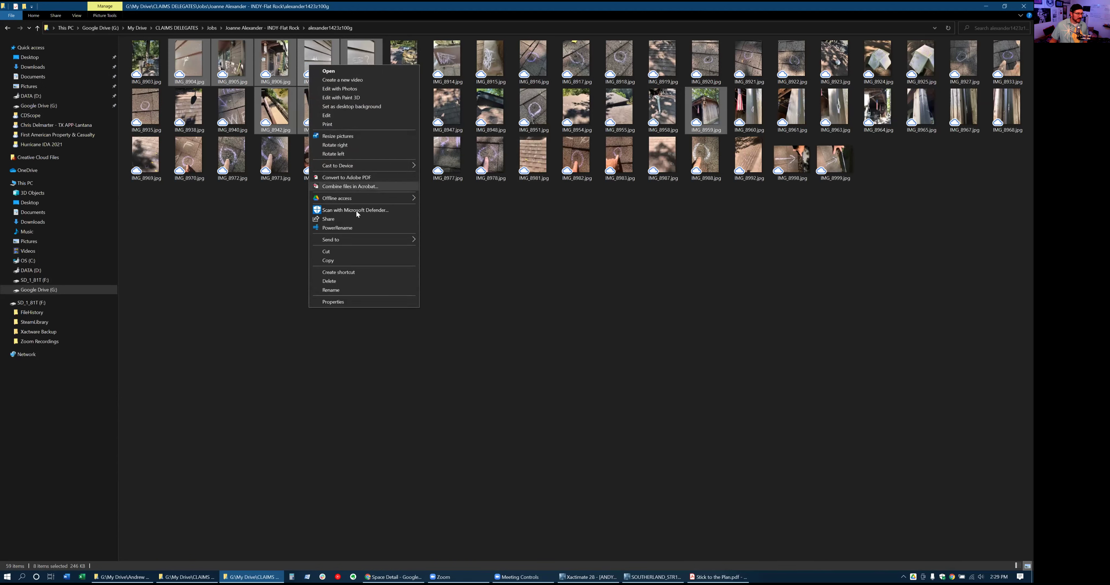
left_click(353, 229)
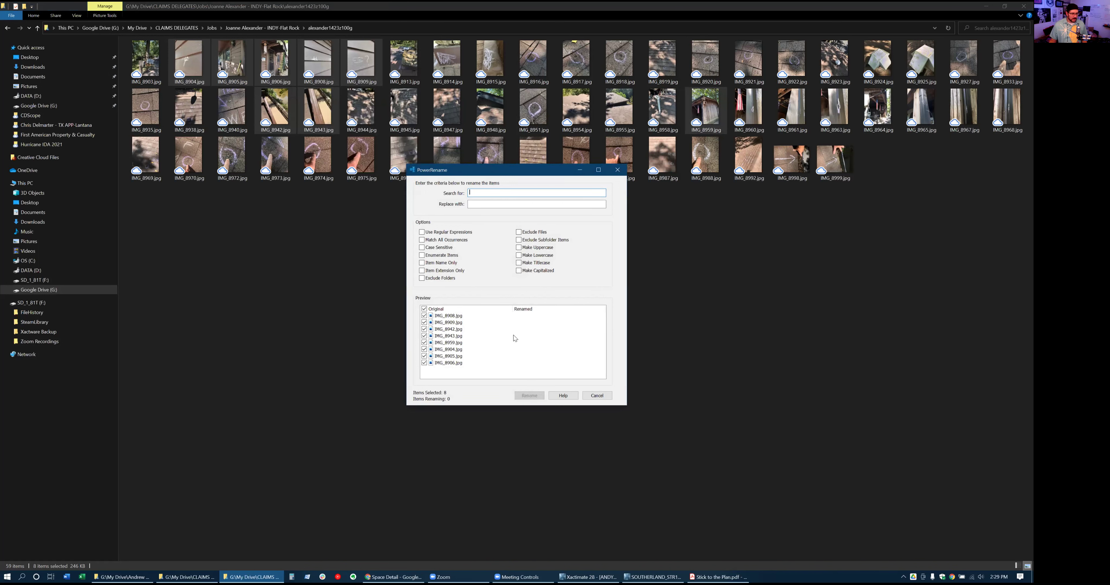
Cancel PowerRename without renaming and clear the photo selection
left_click(479, 202)
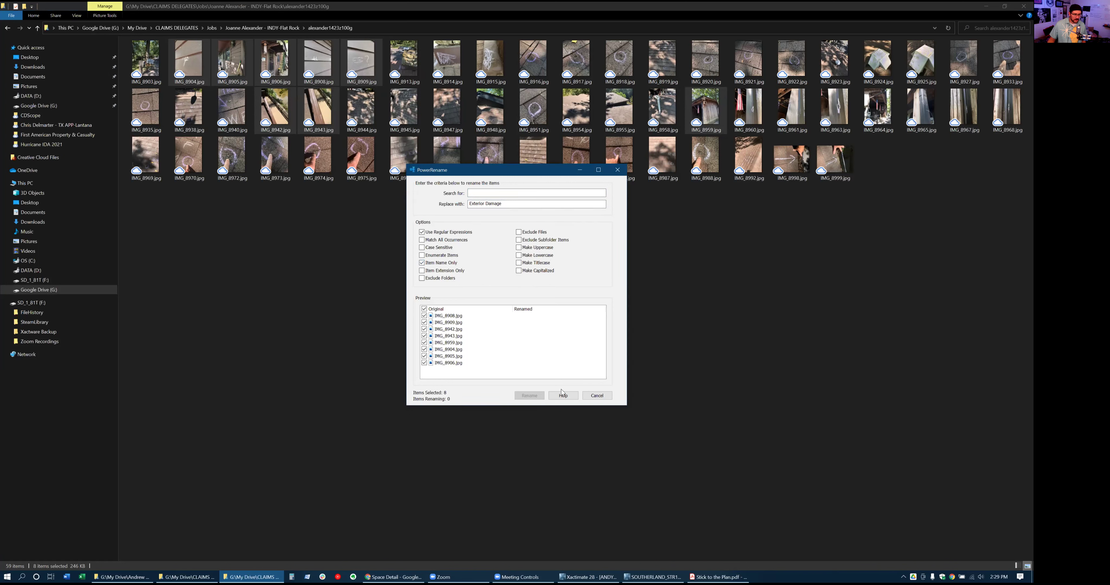
left_click(593, 397)
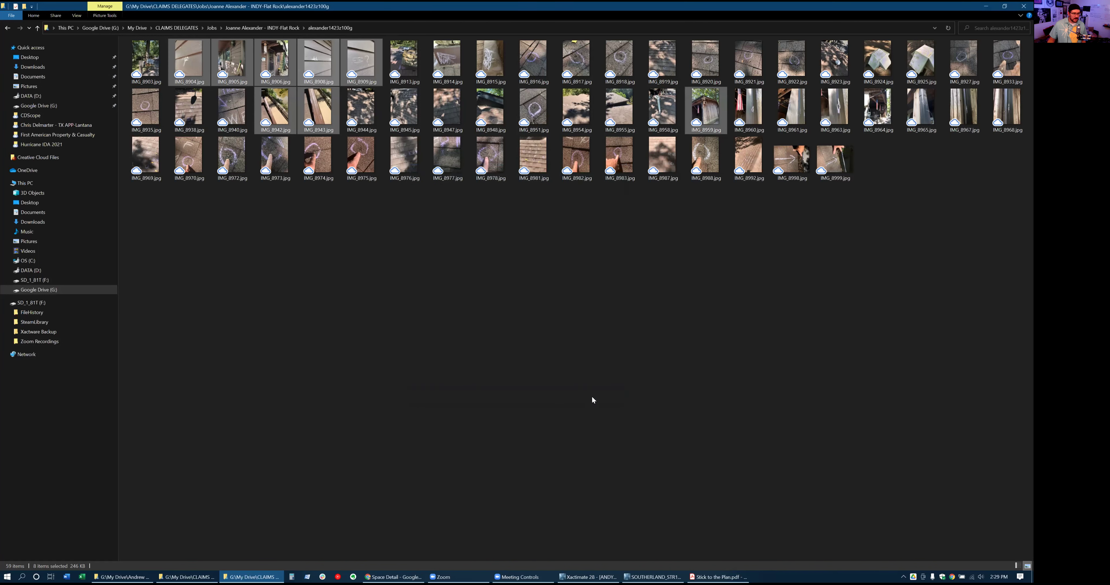
left_click(375, 247)
Select the seven exterior photos, starting from IMG_8904 and including IMG_8943
left_click(192, 70)
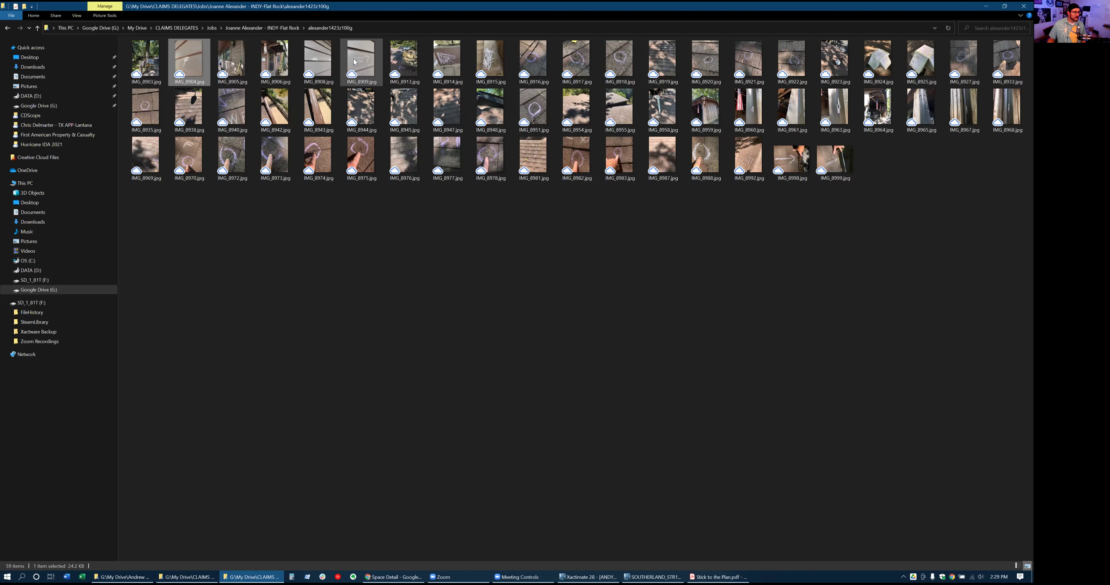
key("Caps_Lock")
left_click(315, 105)
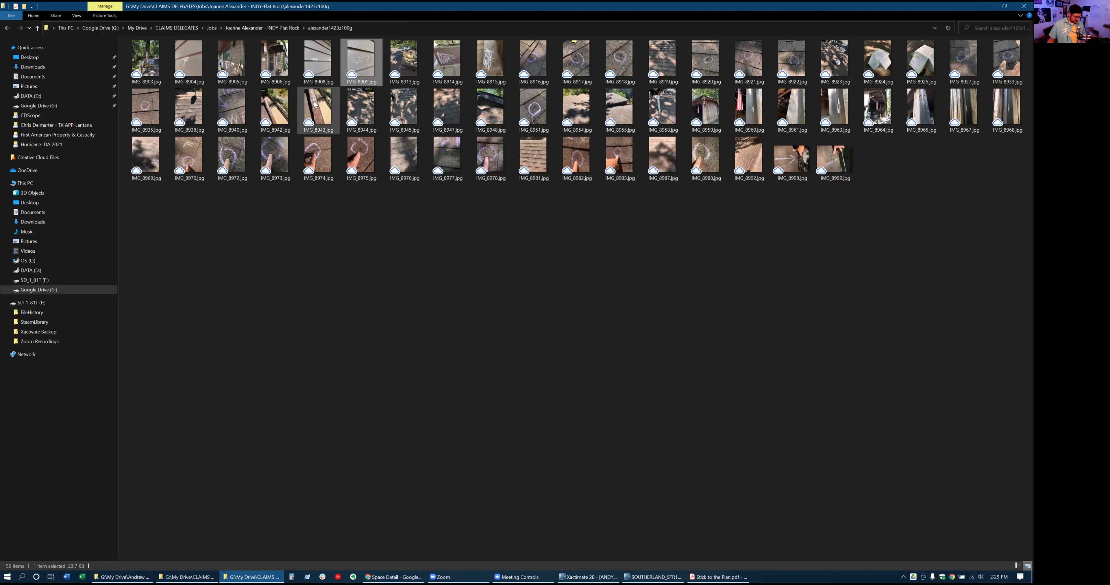
left_click(277, 98, "ctrl")
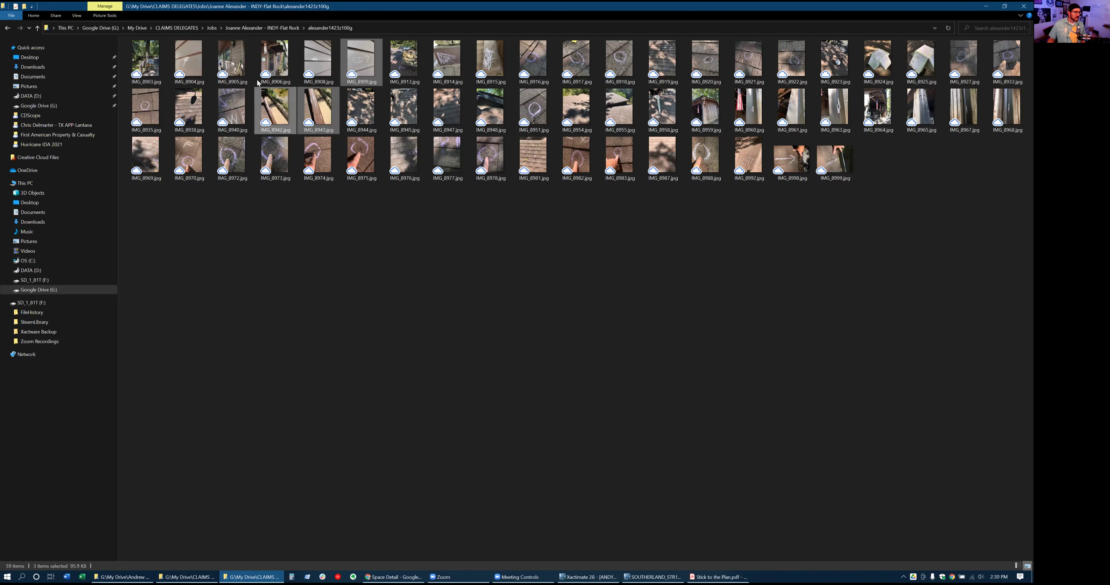
left_click(279, 66, "ctrl")
left_click(320, 70, "ctrl")
left_click(233, 69, "ctrl")
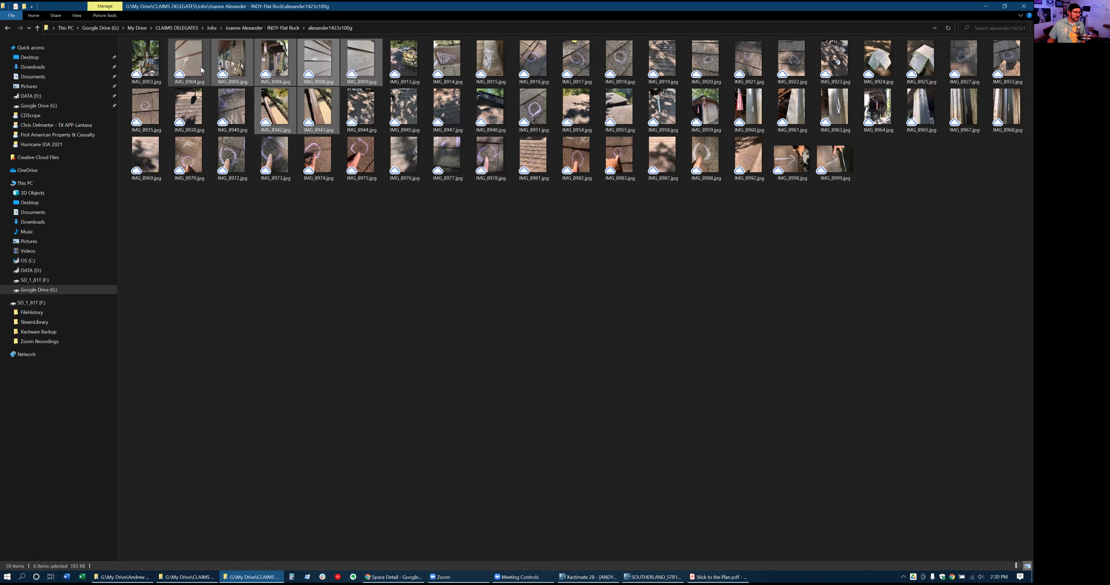
left_click(193, 86)
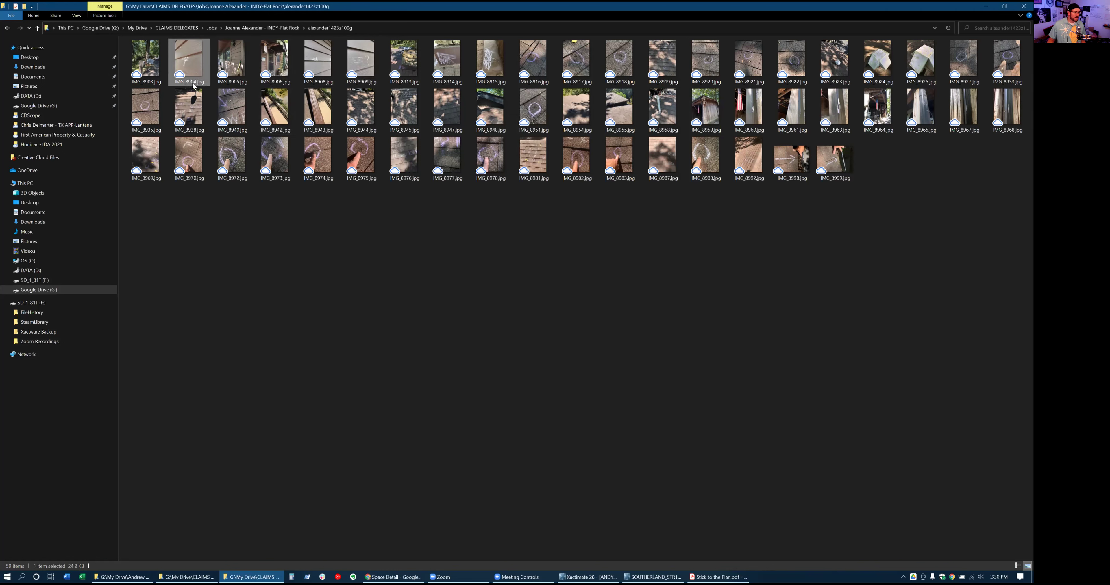
left_click(276, 65, "shift")
left_click(327, 68, "ctrl")
left_click(361, 62, "ctrl")
left_click(318, 108, "ctrl")
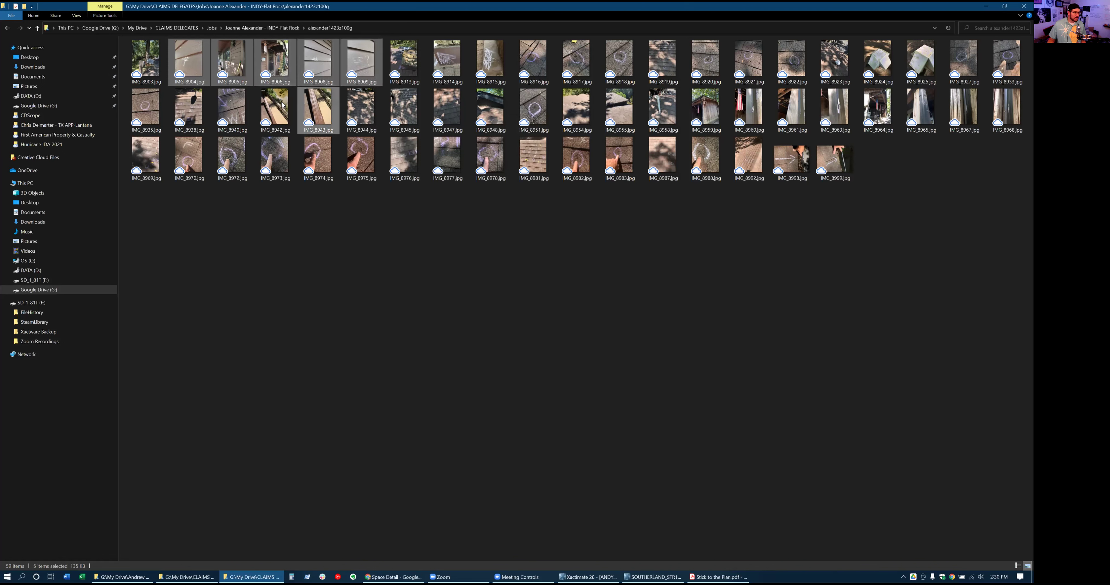
Rename the seven selected photos to Exterior Damage
right_click(282, 128)
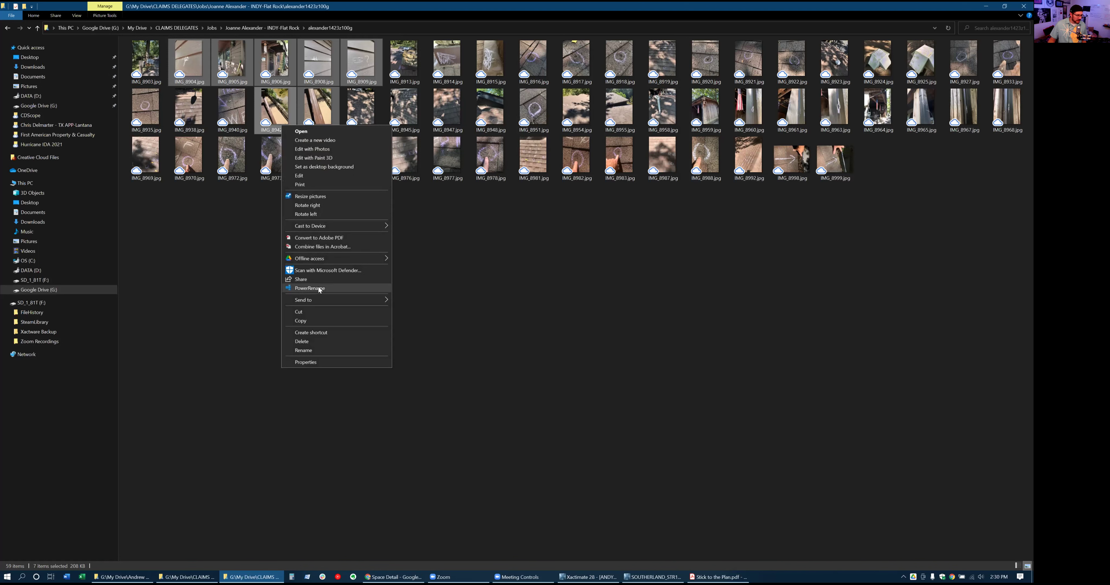
left_click(319, 351)
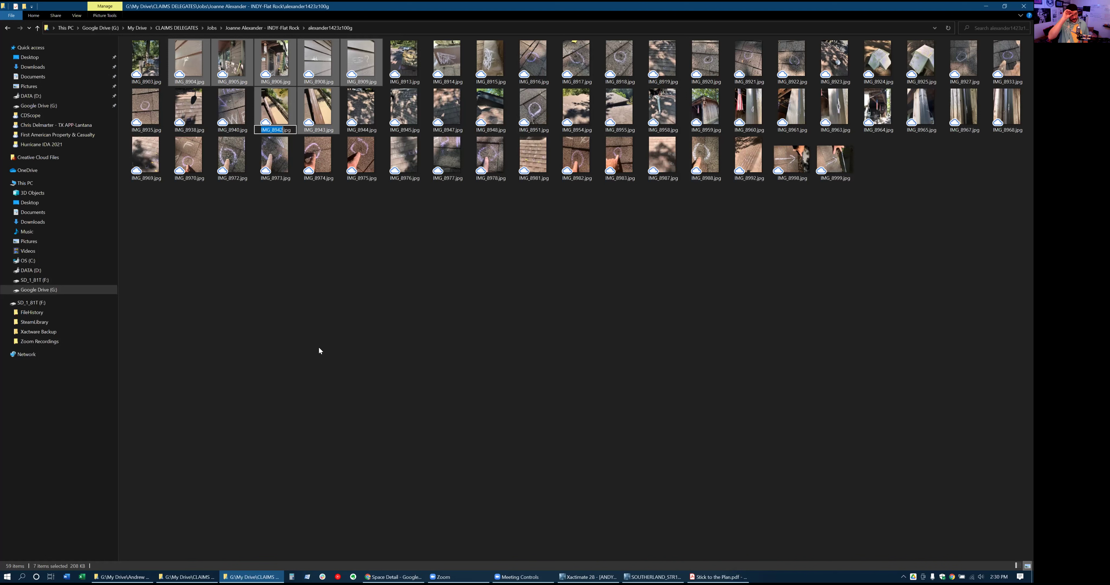
type("ex")
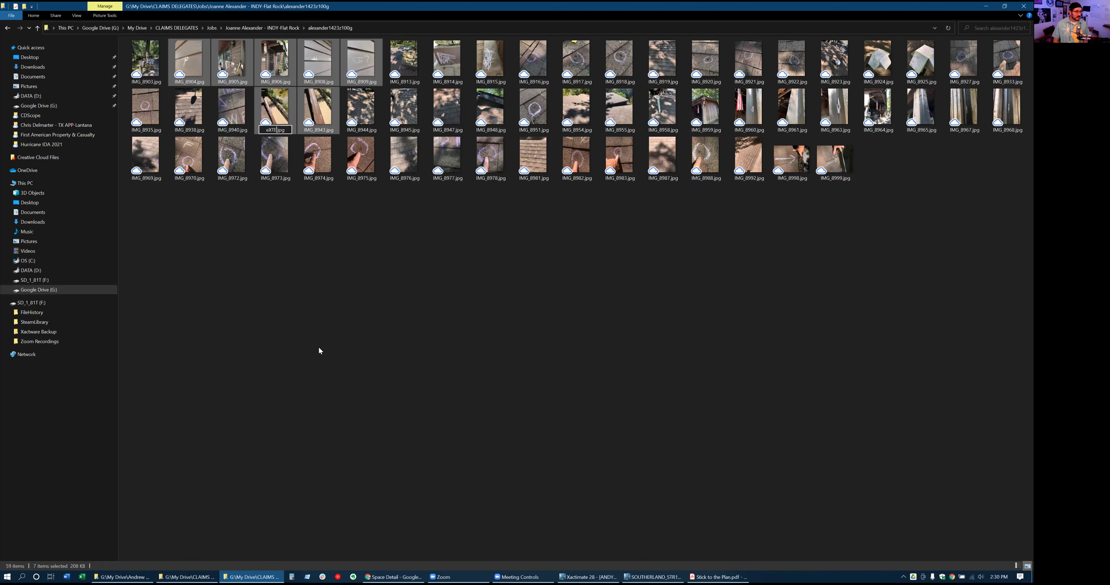
type("E")
key("Caps_Lock")
type("xterior Damag")
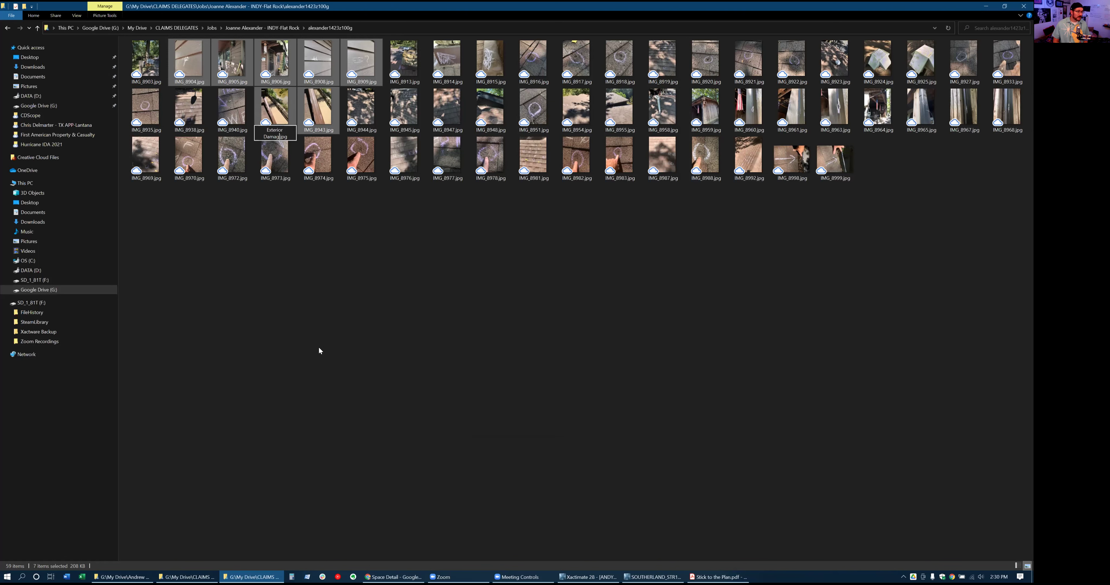
type("e")
key("Return")
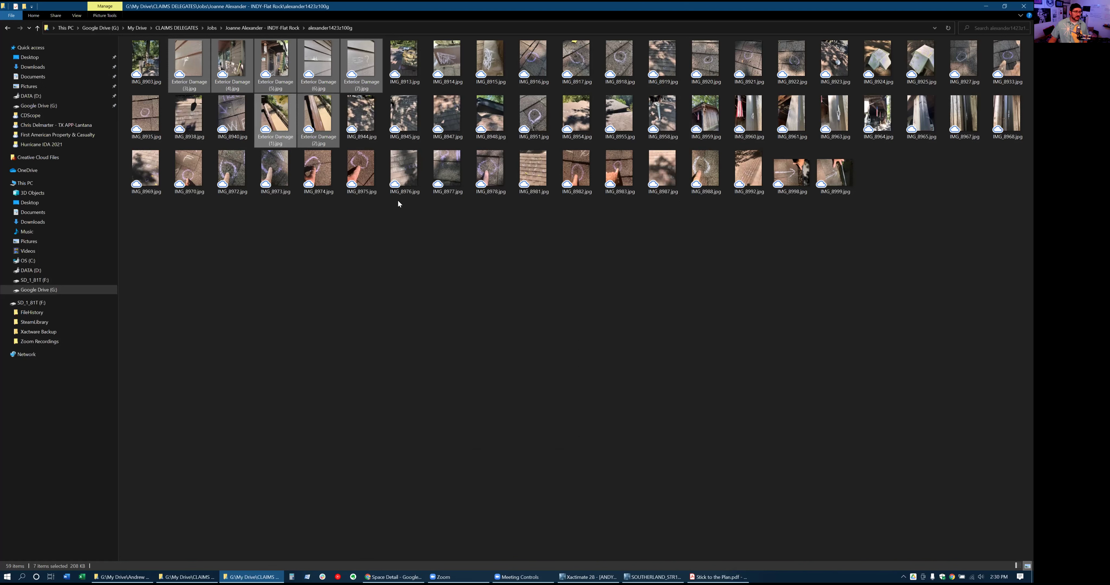
Select the ten soft-metal photos, including IMG_8914, IMG_8915, IMG_8924, IMG_8960 and IMG_8999
left_click(453, 62)
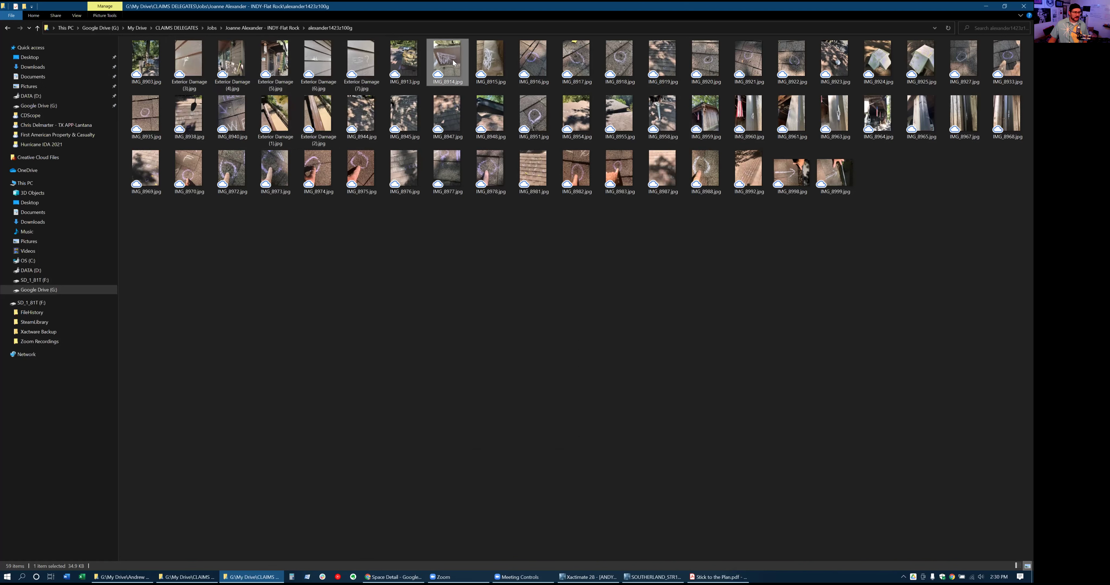
left_click(490, 60, "ctrl")
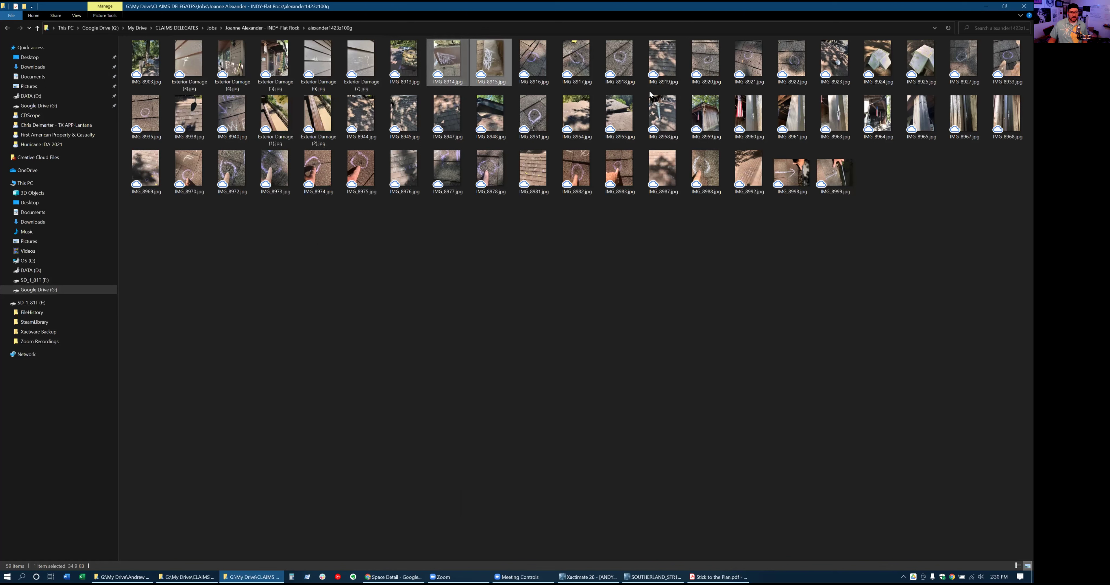
left_click(895, 62, "ctrl")
left_click(921, 60, "ctrl")
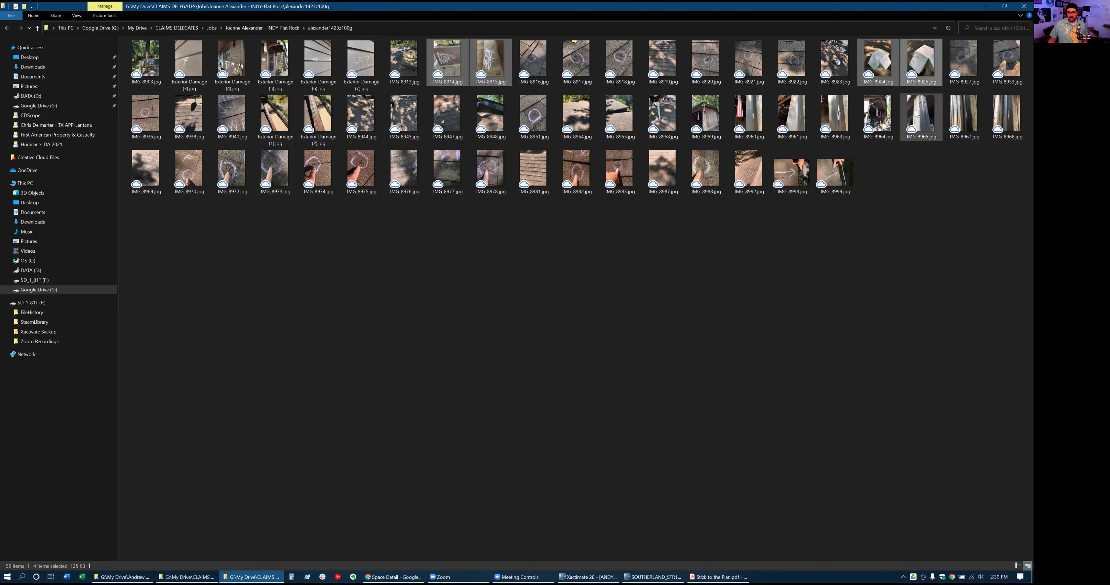
left_click(837, 117, "ctrl")
left_click(796, 116, "ctrl")
left_click(753, 117, "ctrl")
left_click(1007, 114, "ctrl")
left_click(964, 115, "ctrl")
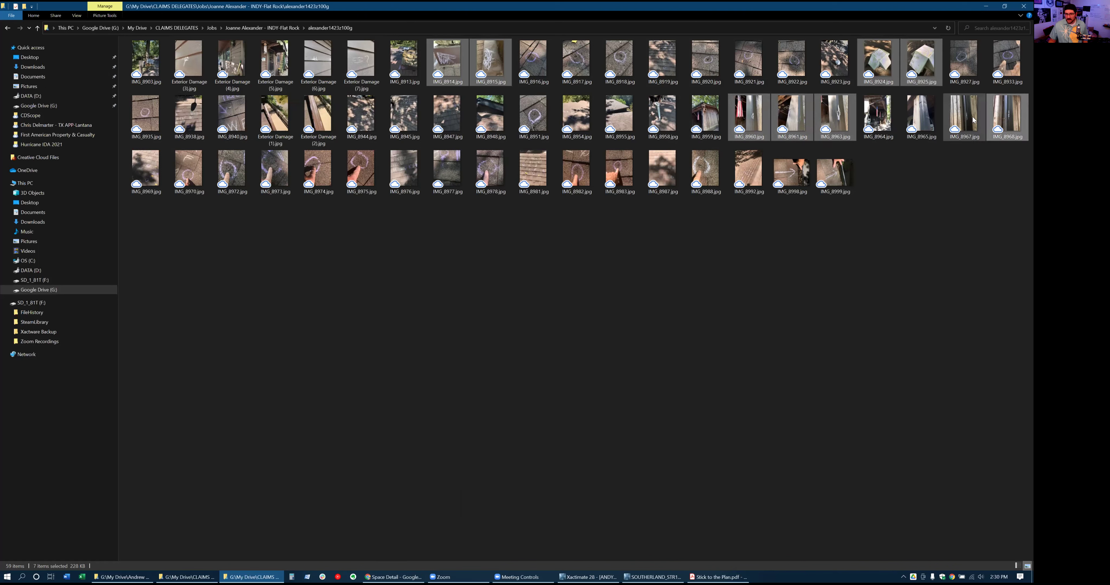
left_click(923, 122, "ctrl")
left_click(831, 184, "ctrl")
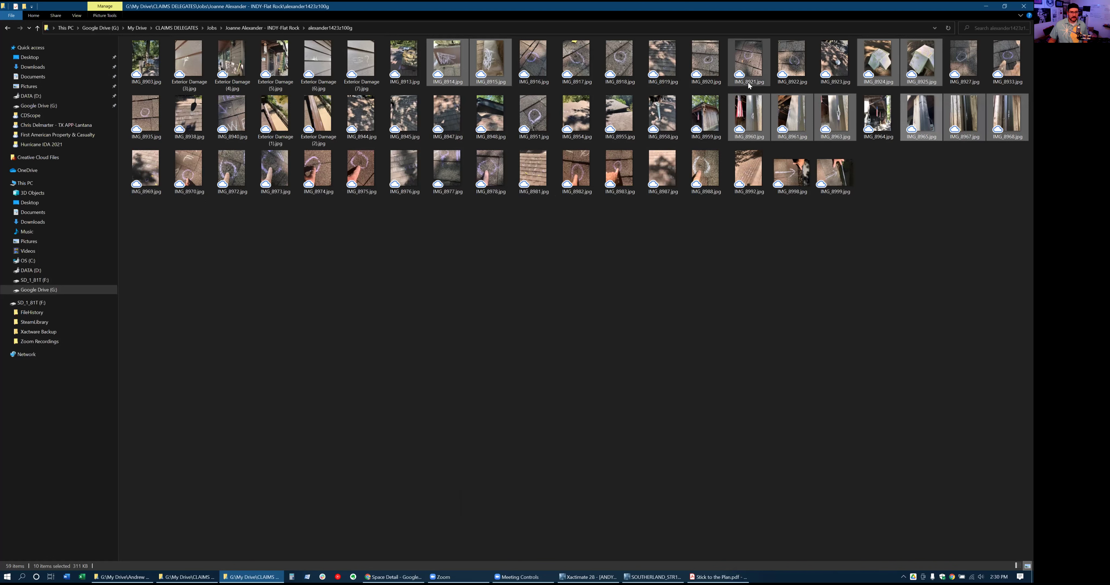
Rename the ten selected photos to Soft Metals
right_click(755, 120)
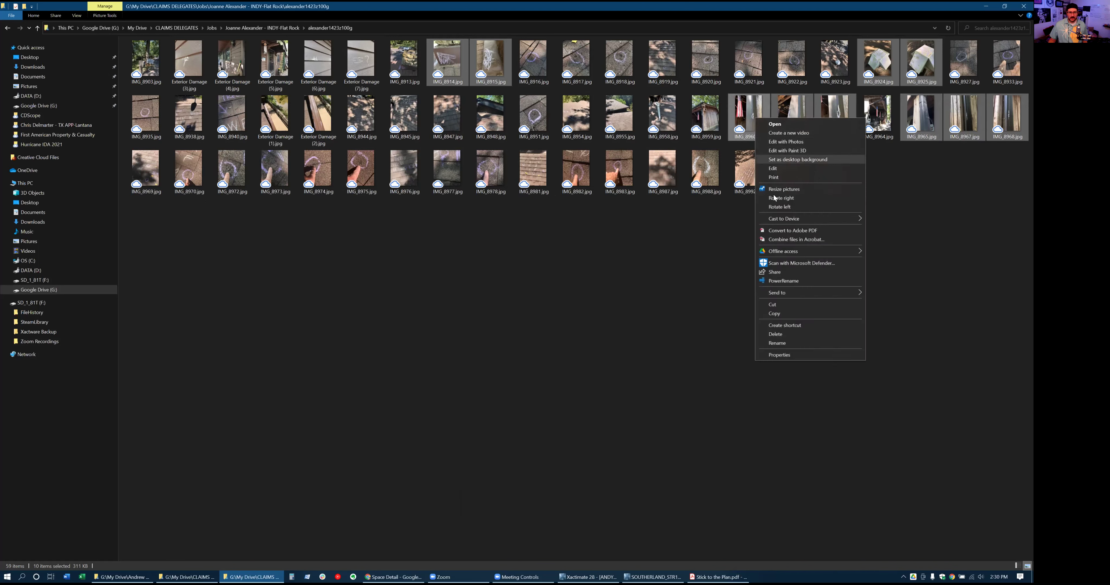
left_click(780, 344)
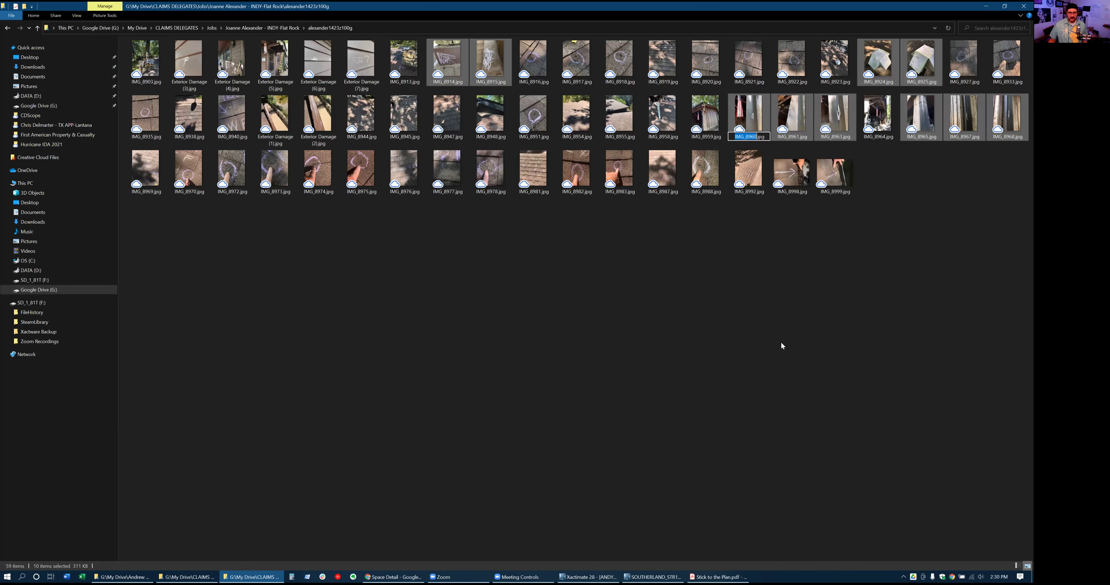
type("Soft Metals")
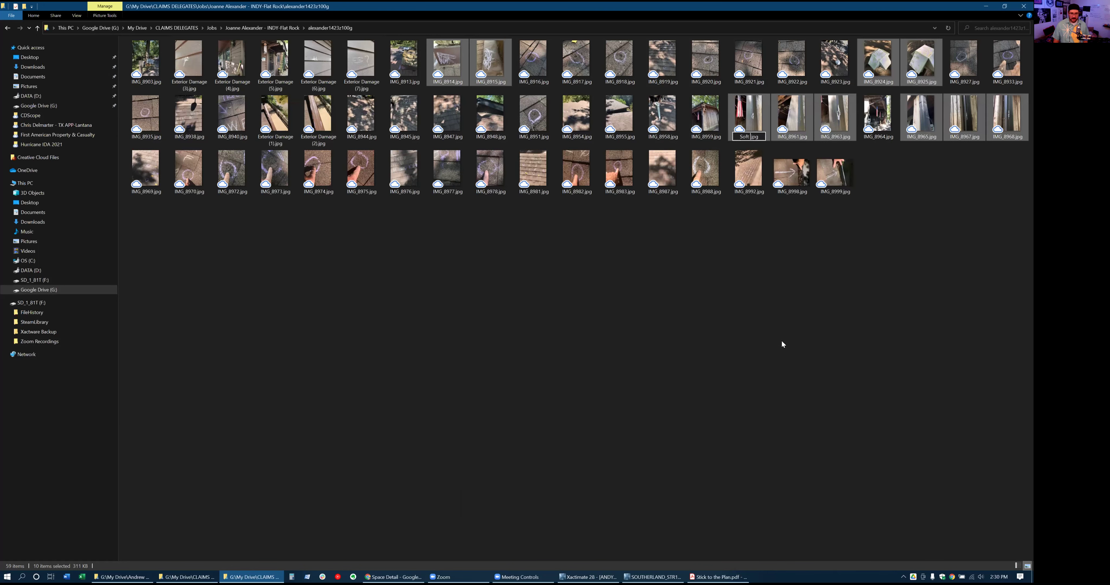
left_click(781, 340)
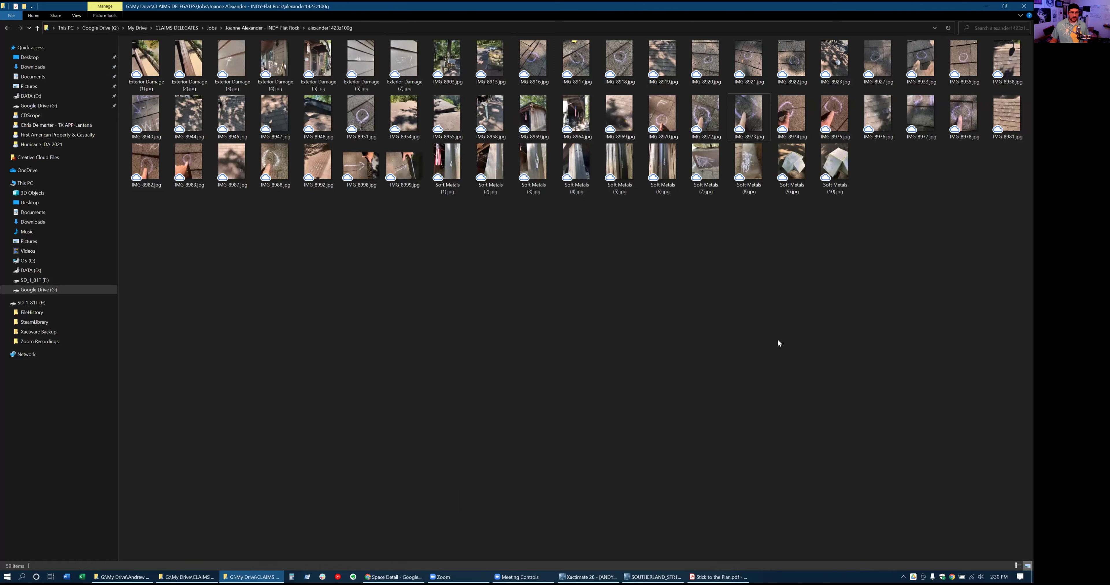
Select the thirteen shingle photos, IMG_8916–IMG_8922 plus IMG_8927, IMG_8933, IMG_8935, IMG_8974, IMG_8975, IMG_8978
left_click(532, 65)
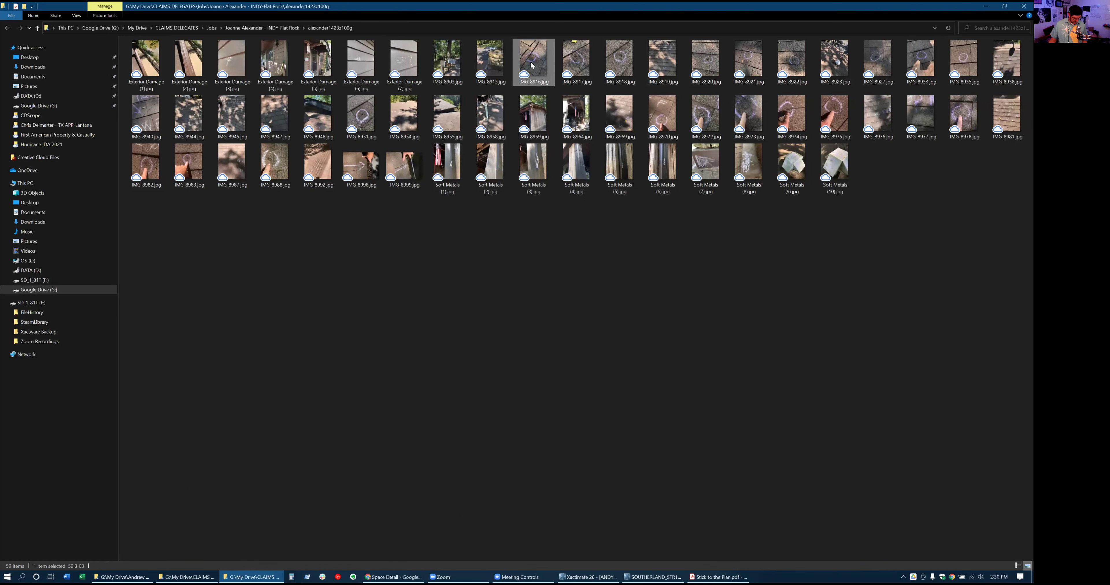
left_click(575, 61, "ctrl")
left_click(619, 62, "ctrl")
left_click(706, 63, "ctrl")
left_click(663, 62, "ctrl")
left_click(748, 62, "ctrl")
left_click(791, 61, "ctrl")
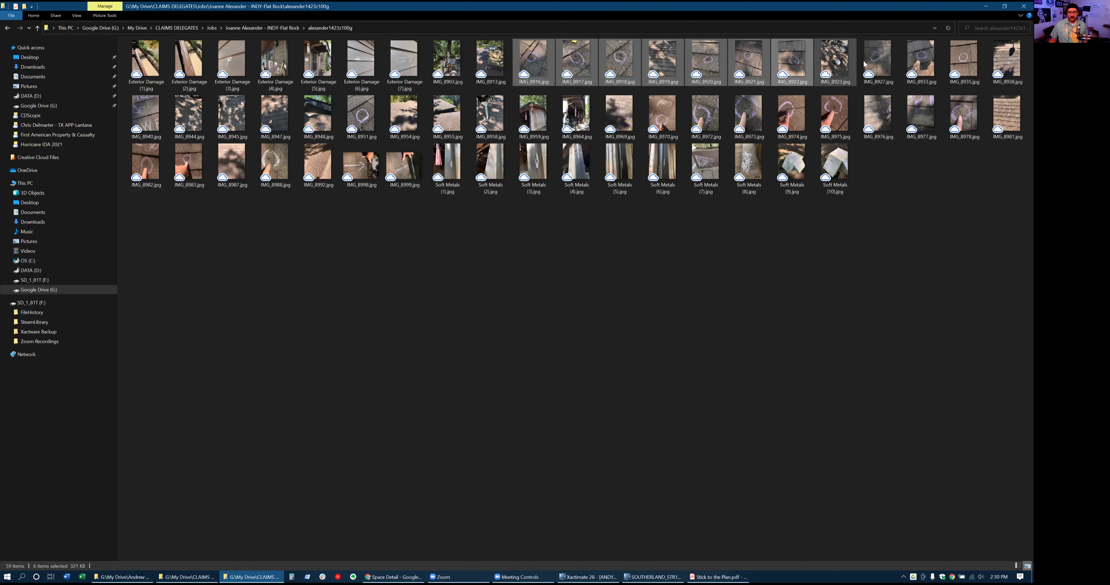
left_click(877, 61, "ctrl")
left_click(921, 60, "ctrl")
left_click(964, 61, "ctrl")
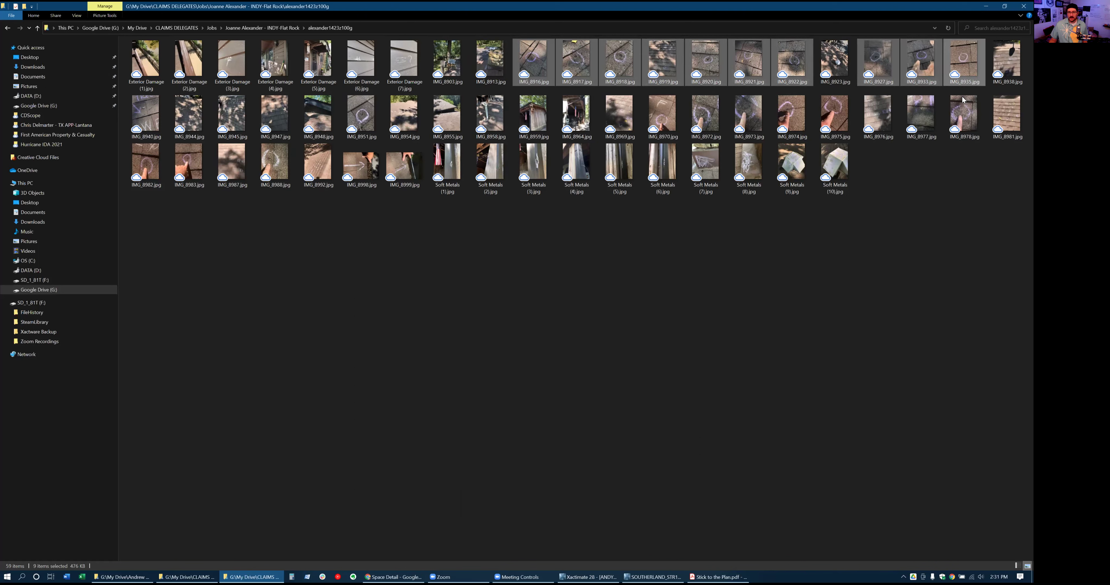
left_click(963, 114, "ctrl")
left_click(835, 114, "ctrl")
left_click(794, 135, "ctrl")
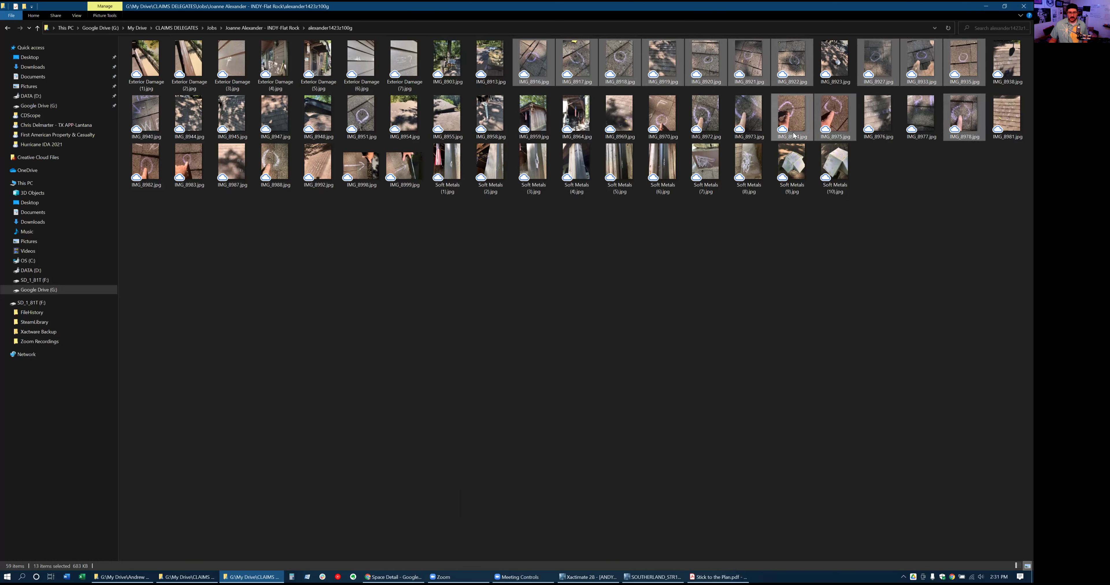
Rename the thirteen selected photos to Shingle Damage
right_click(795, 137)
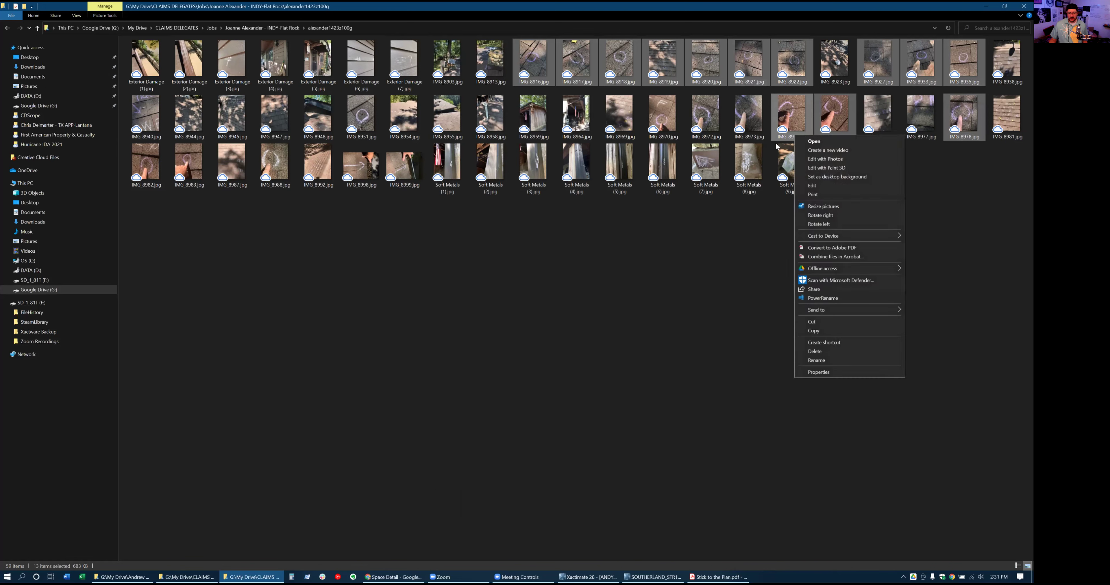
left_click(812, 360)
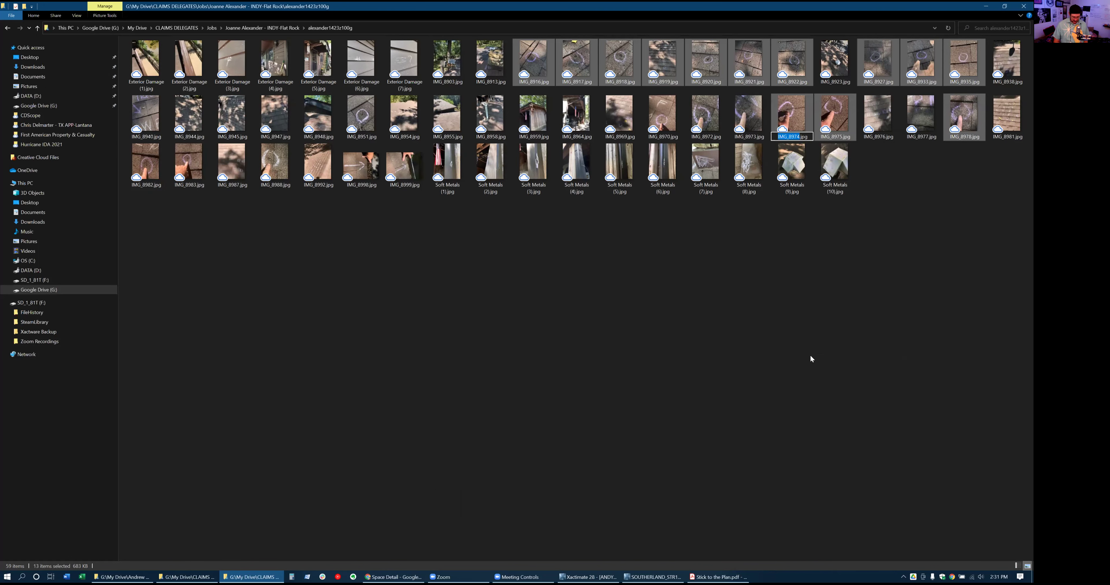
type("Shingle C")
key("BackSpace")
type("Damage")
left_click(815, 362)
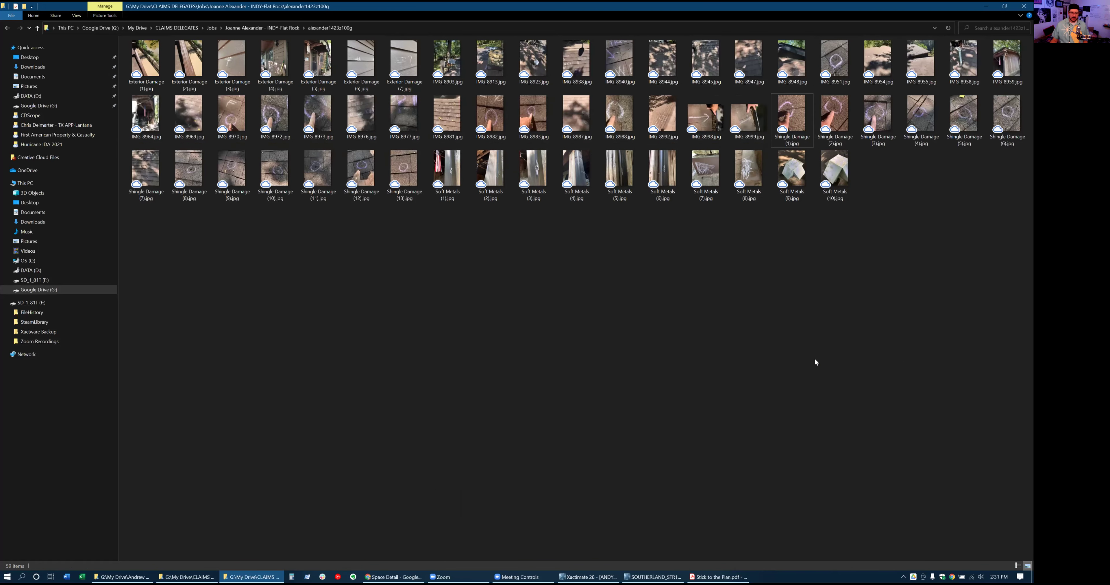
Scroll the checklist PDF to page 3's Estimate Setup steps 4–11, then return to the Xactimate estimate
left_click(1004, 6)
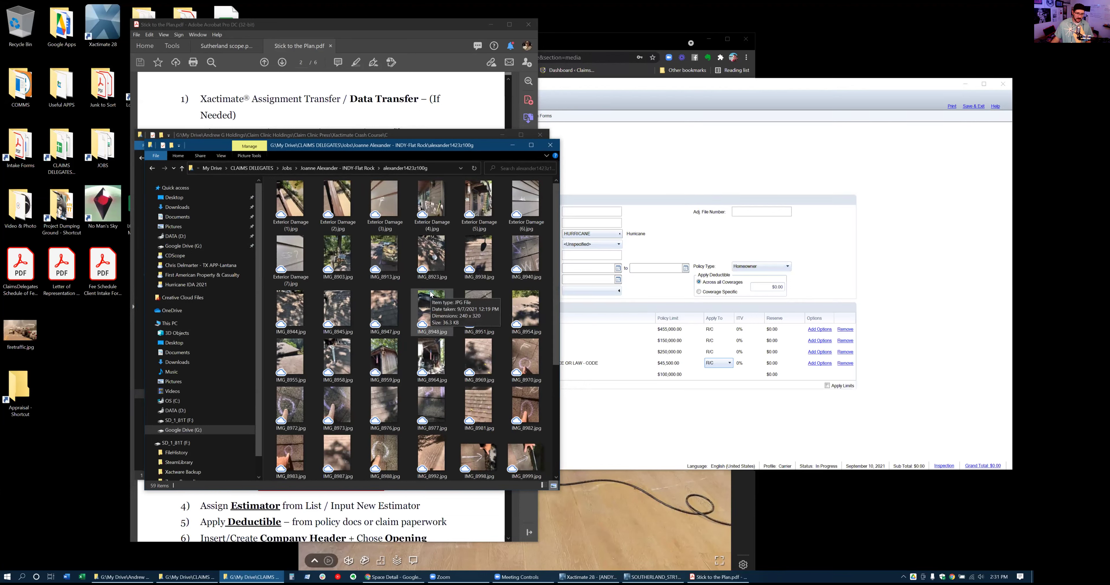
left_click(711, 87)
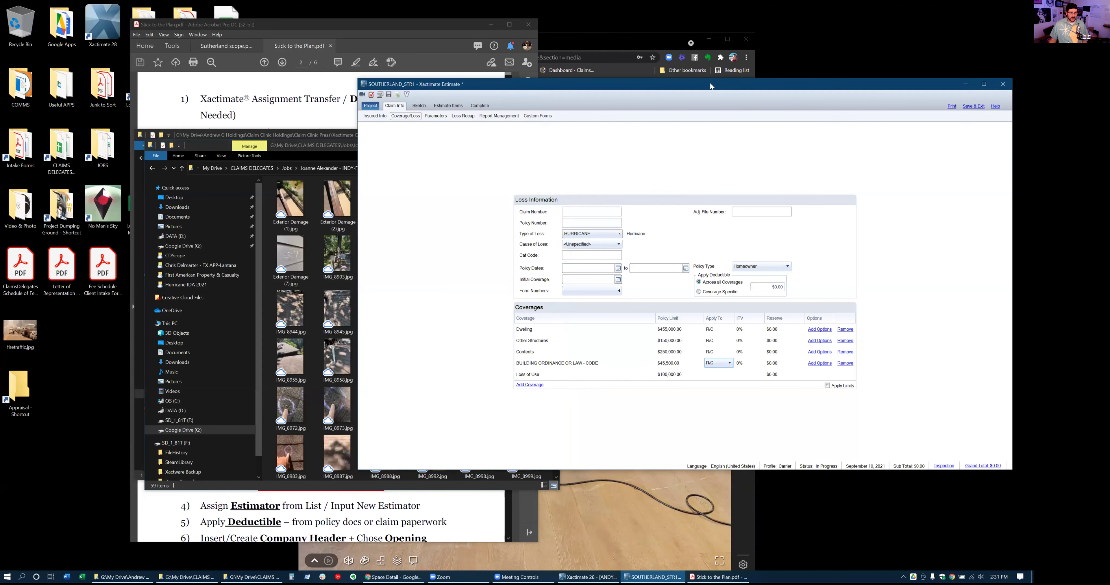
left_click(308, 60)
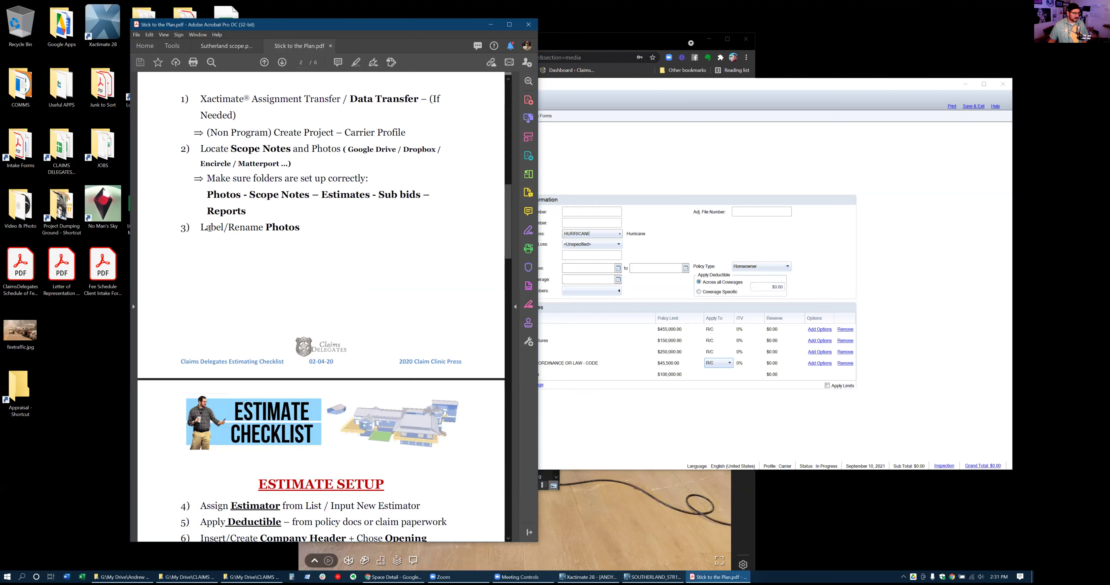
scroll(309, 230, "down", 5)
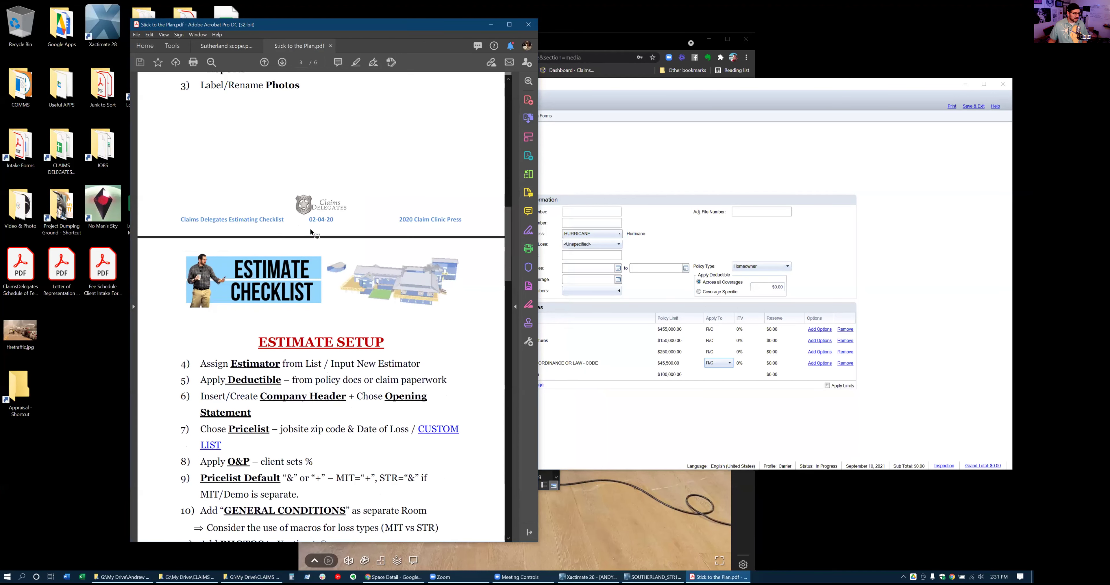
scroll(310, 230, "down", 2)
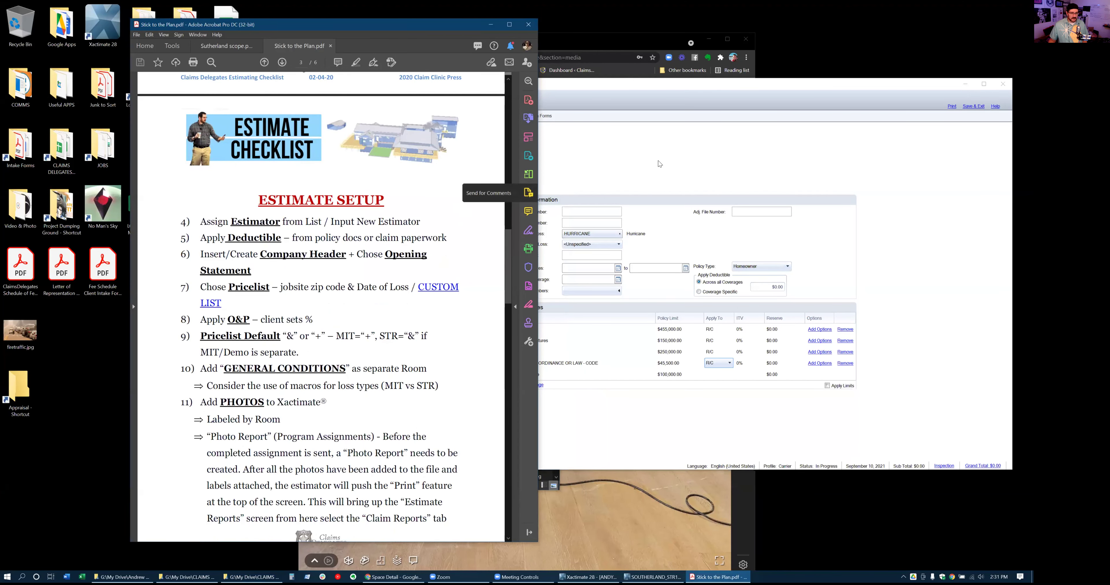
left_click(542, 228)
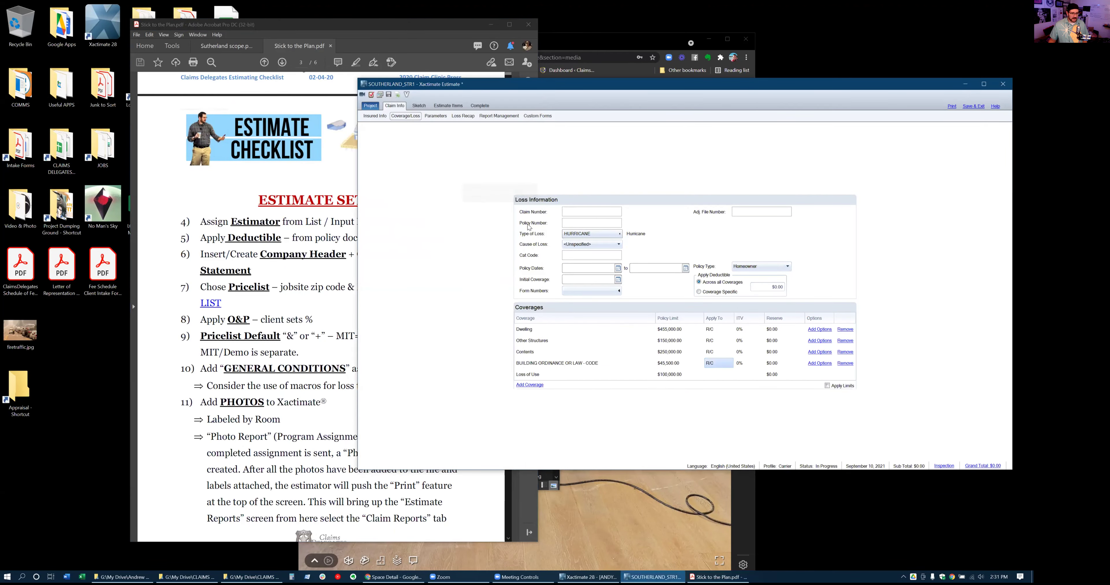
Review the claim's Parameters and Insured Info pages against the checklist PDF
left_click(430, 119)
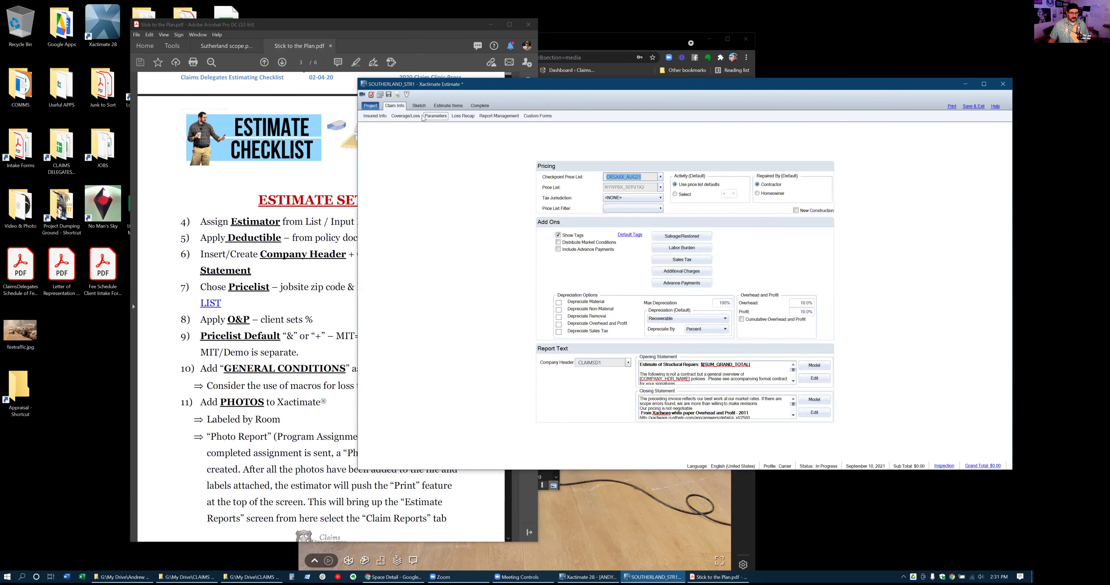
left_click(405, 116)
left_click(382, 117)
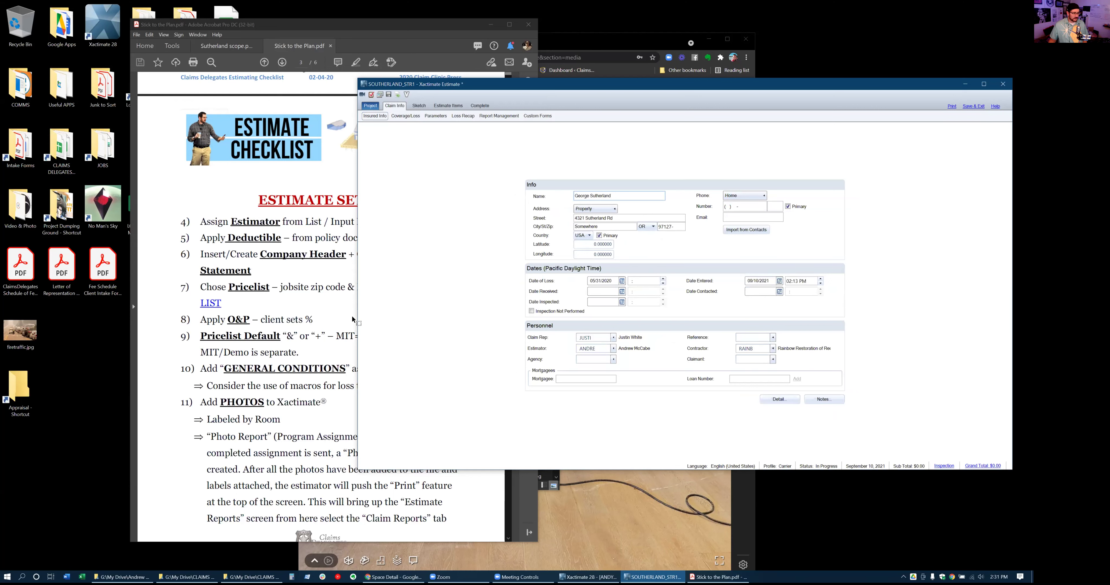
left_click(292, 276)
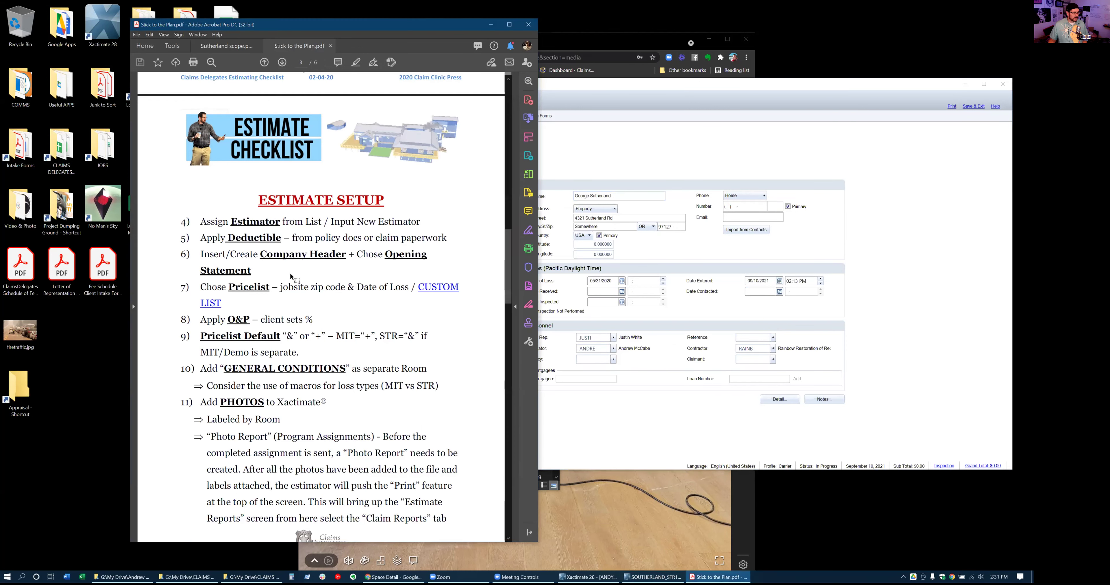
left_click(638, 146)
On Coverage/Loss, apply a $1,000.00 deductible across all coverages
left_click(433, 117)
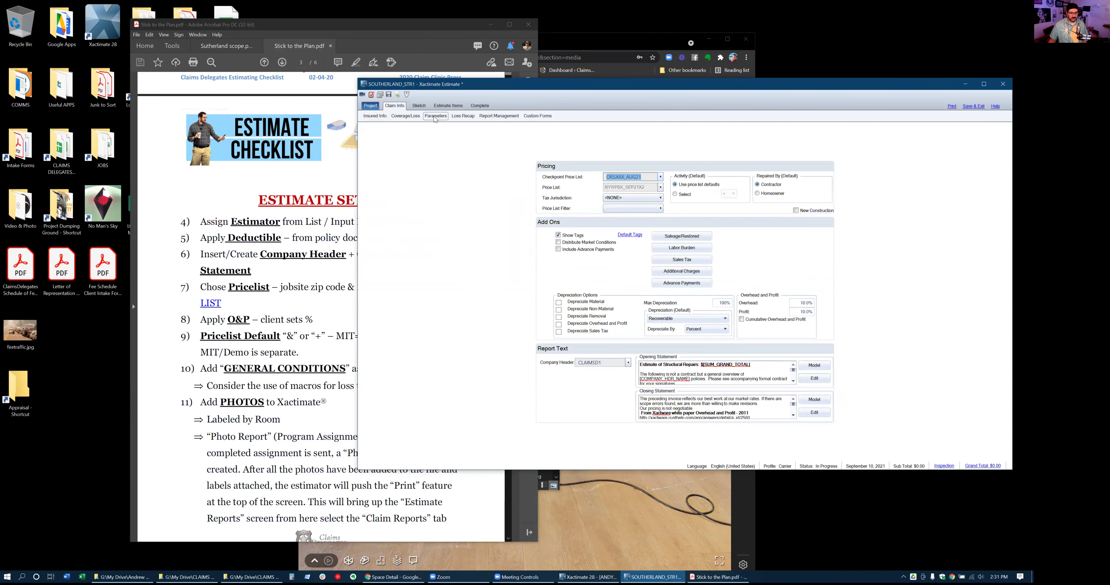
left_click(414, 117)
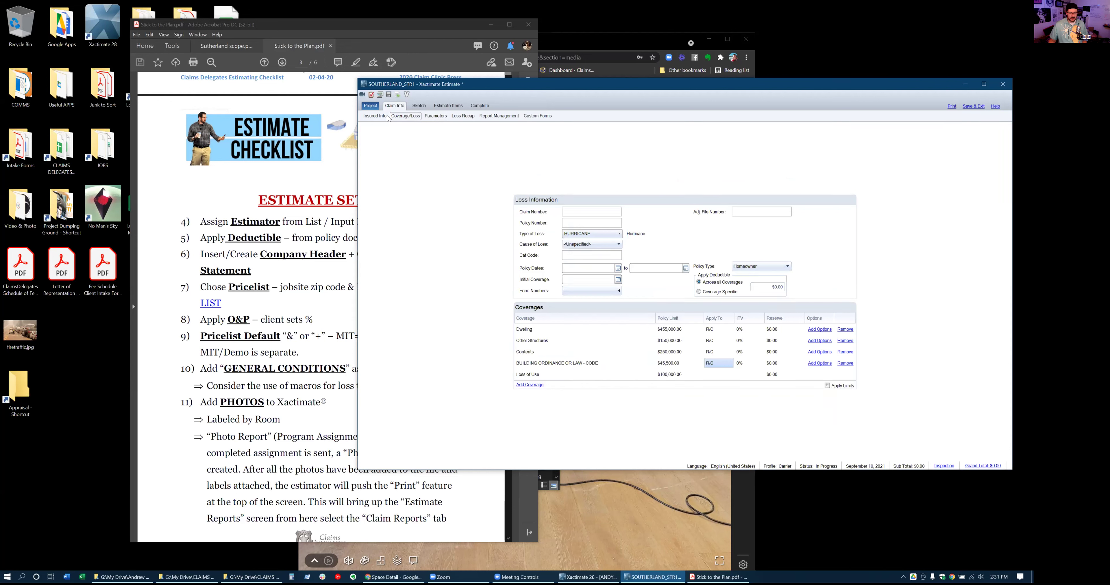
left_click(763, 289)
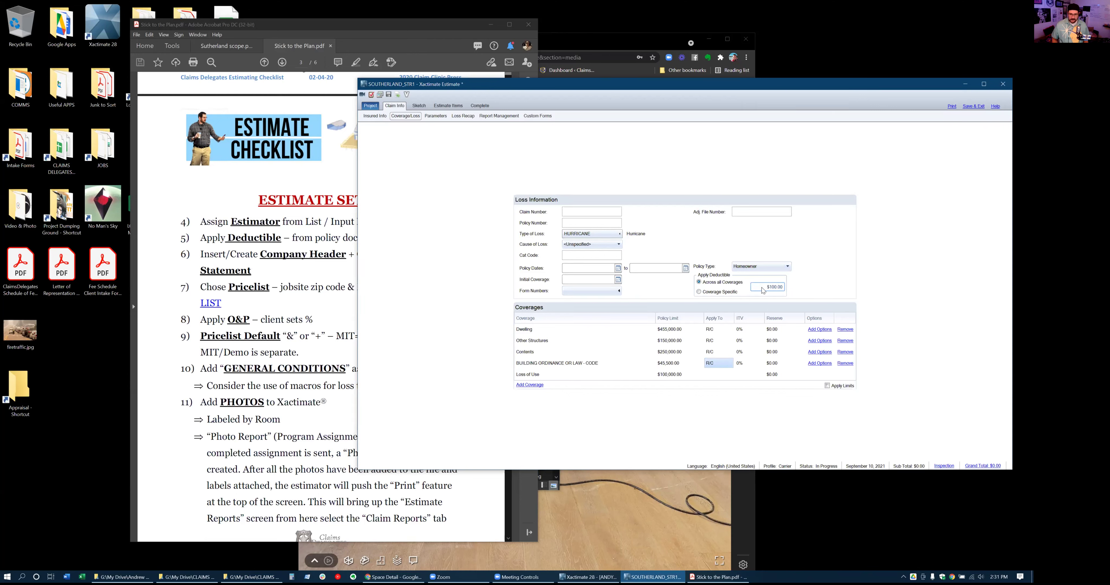
key("Return")
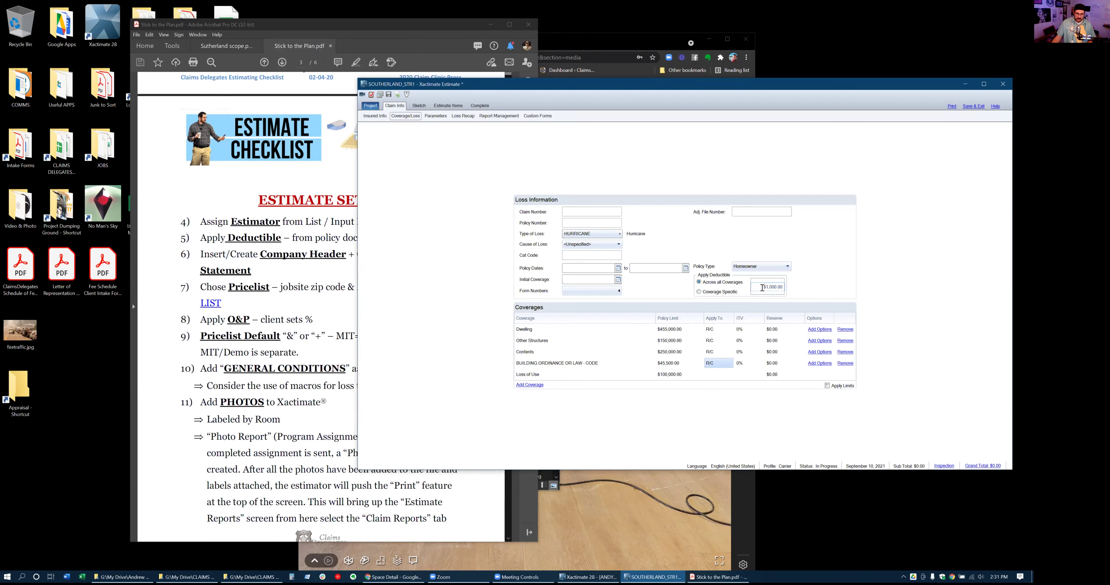
left_click(466, 308)
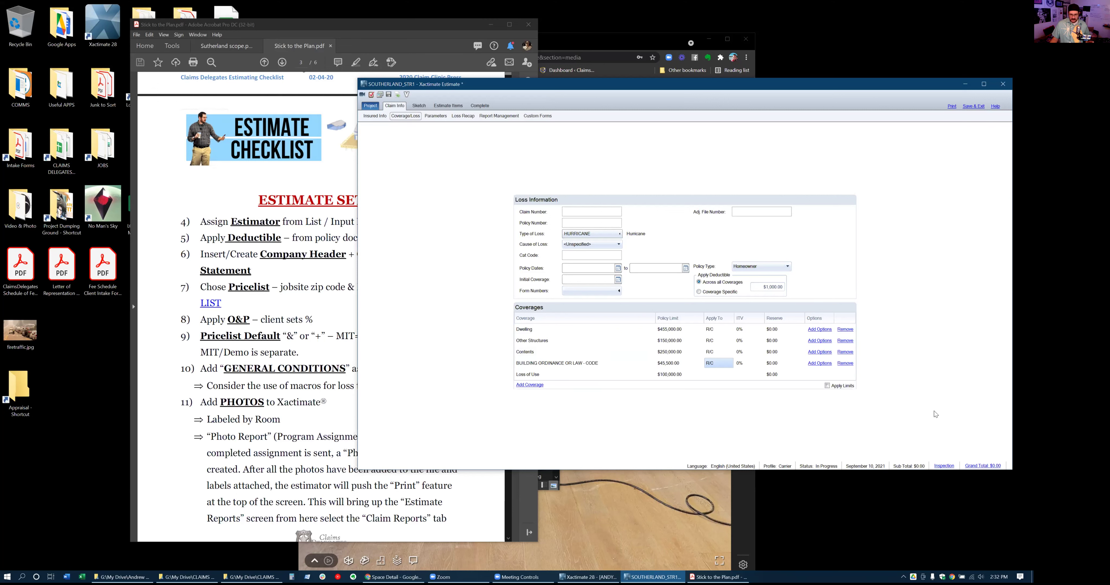
left_click(308, 270)
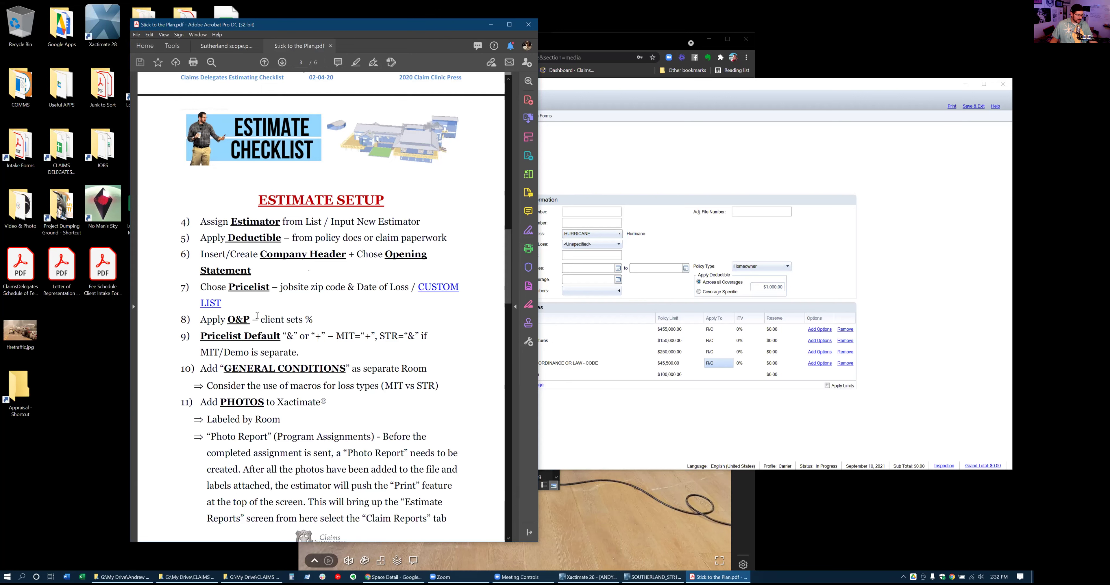
Arrange the checklist PDF and estimate windows so both are visible
left_click(673, 167)
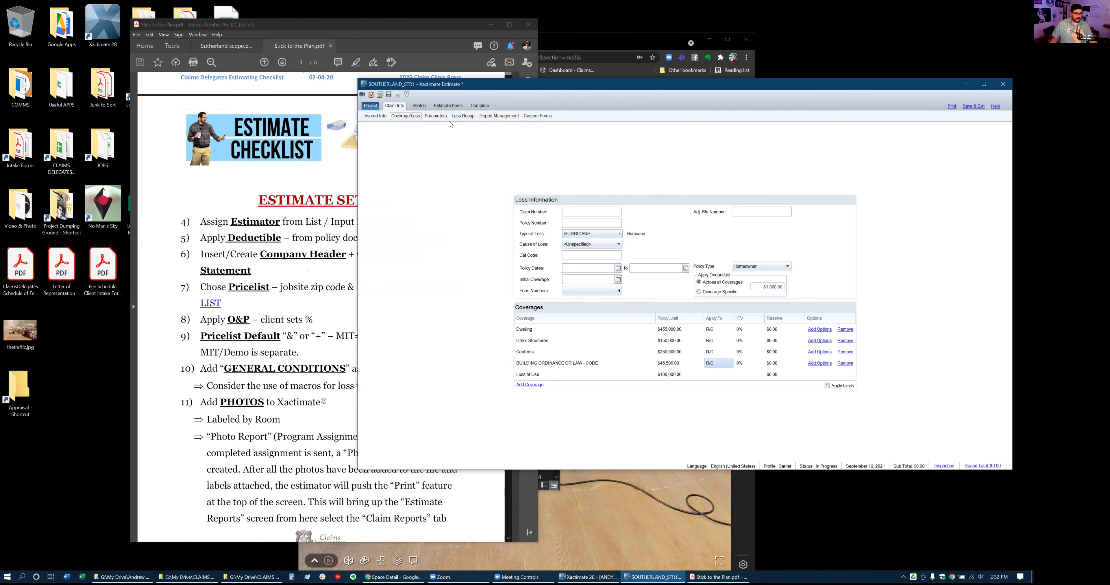
left_click(436, 115)
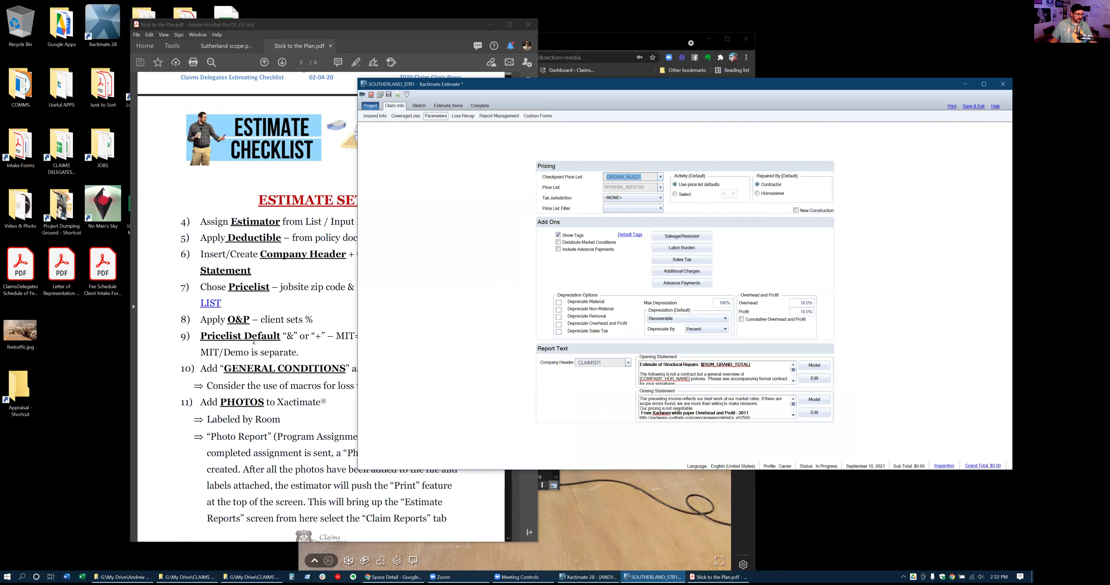
left_click(298, 309)
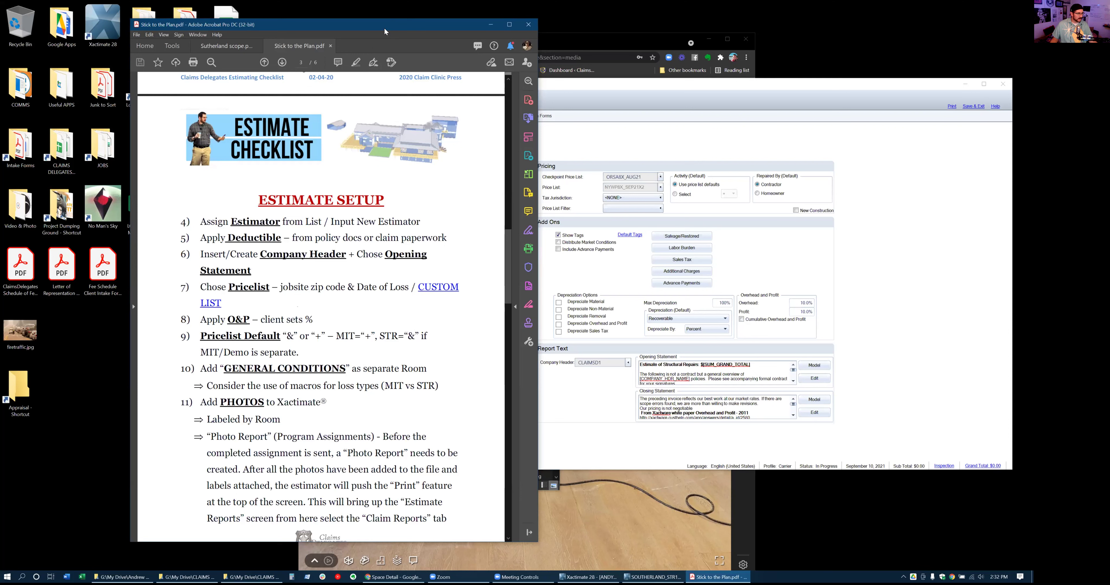
left_click_drag(386, 31, 258, 31)
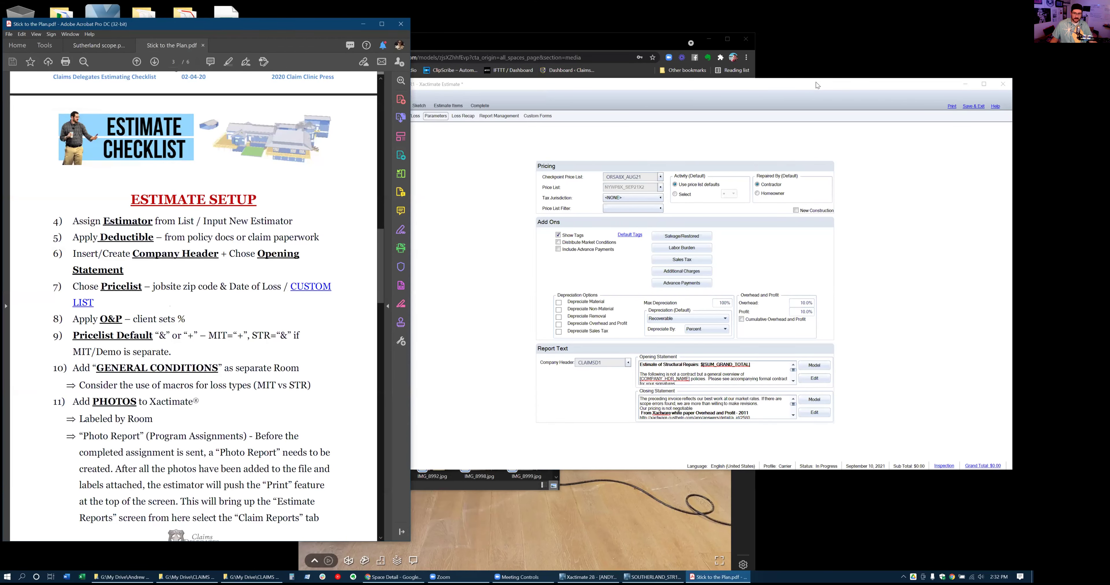
left_click_drag(816, 83, 825, 66)
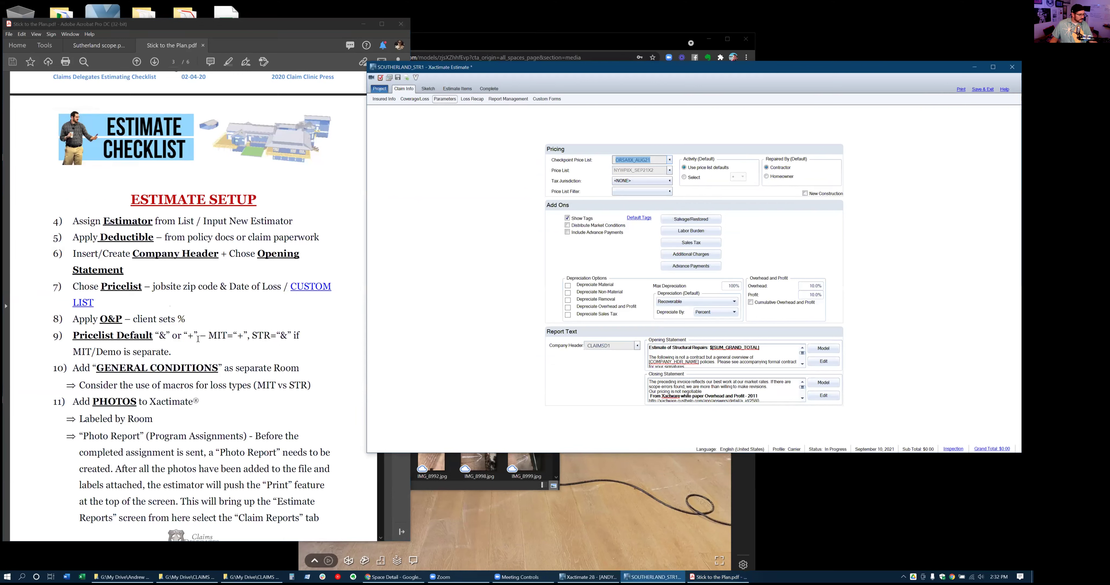
Toggle the Parameters default activity to Select, then back to Use price list defaults
left_click(186, 355)
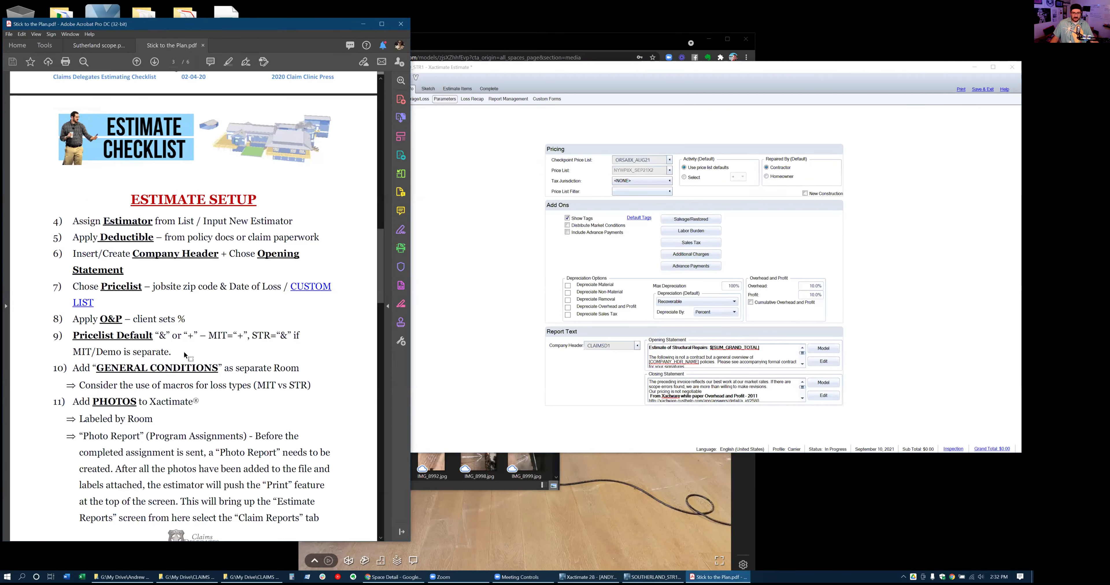
left_click(691, 164)
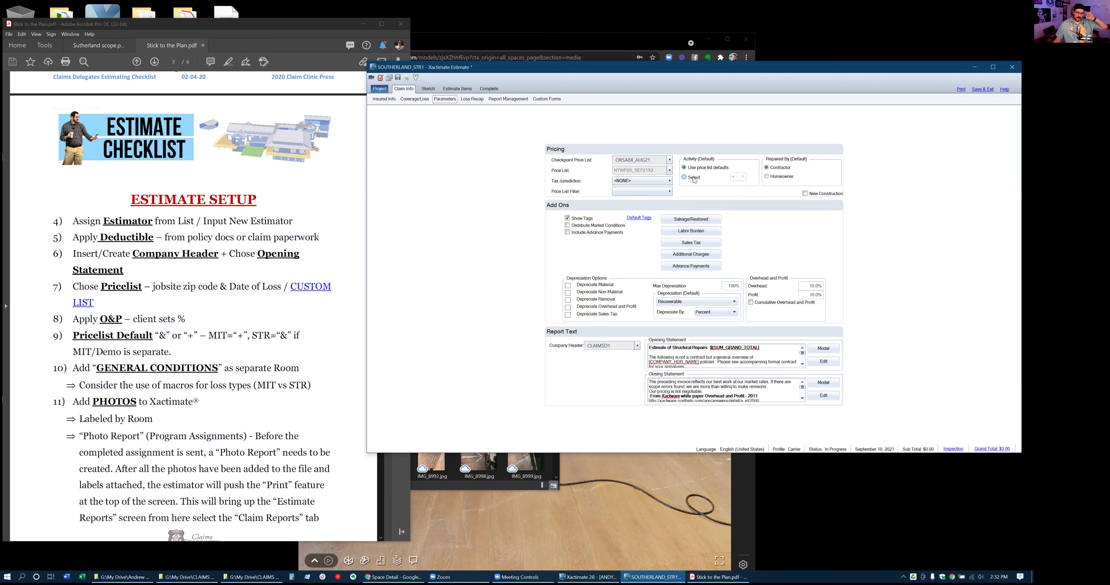
left_click(694, 181)
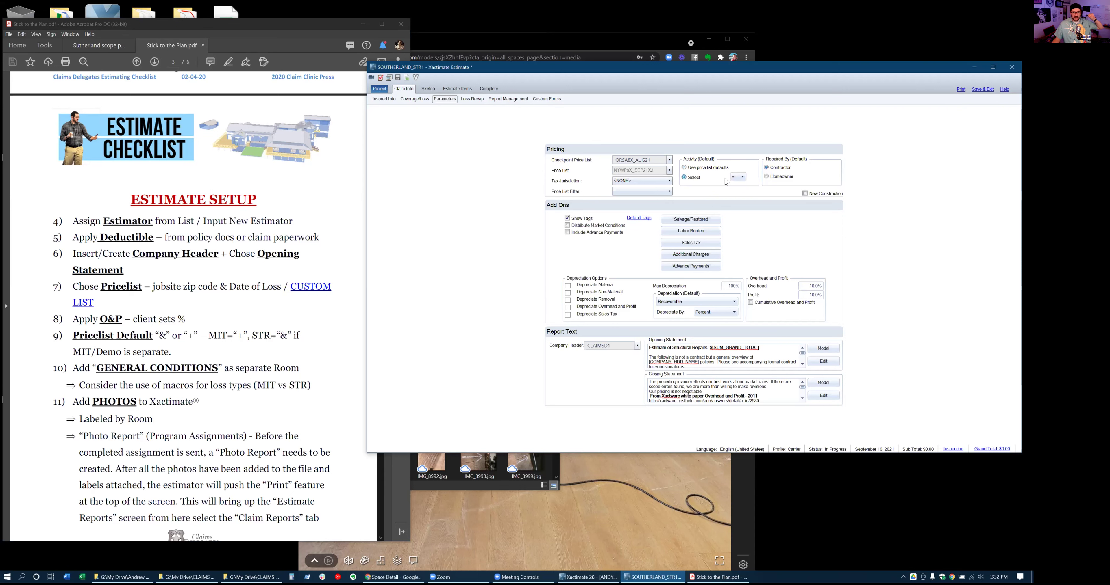
left_click(720, 171)
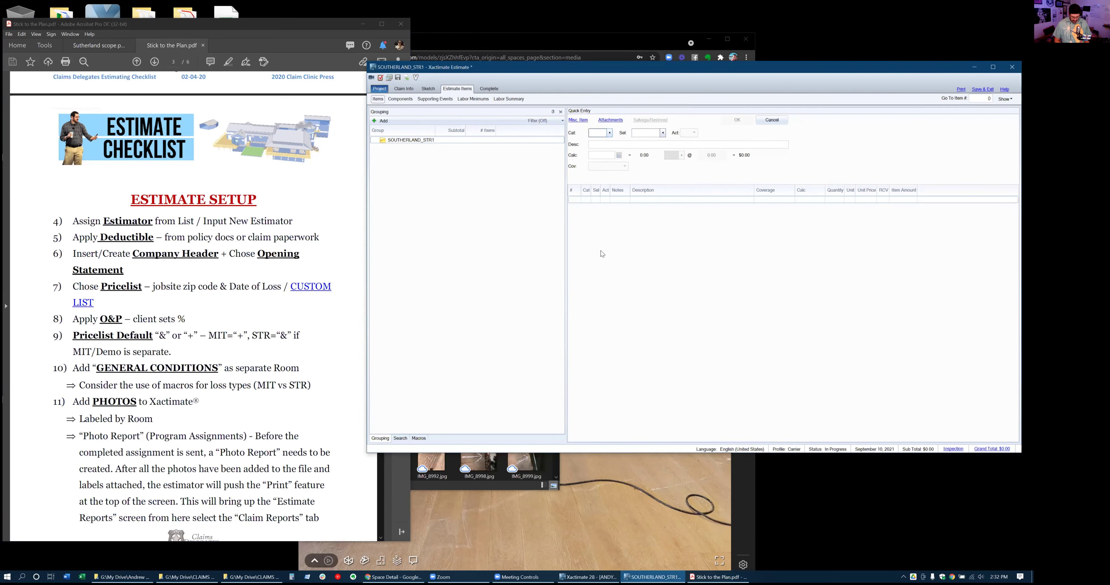
Add a DRY 1/2 drywall line item as Remove and Replace with zero quantity
type("dry")
type("1/2")
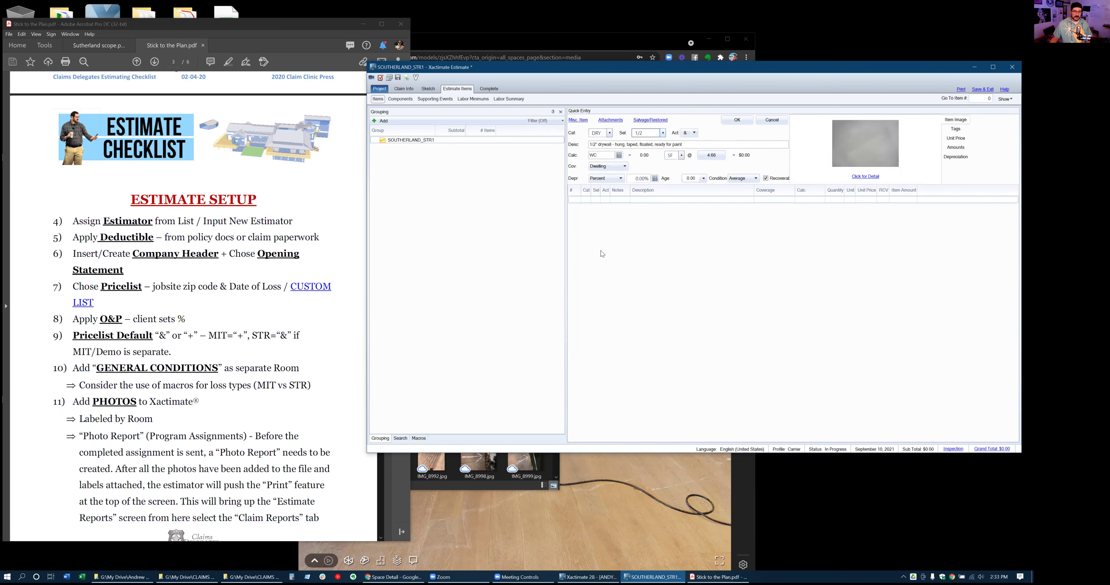
left_click(694, 133)
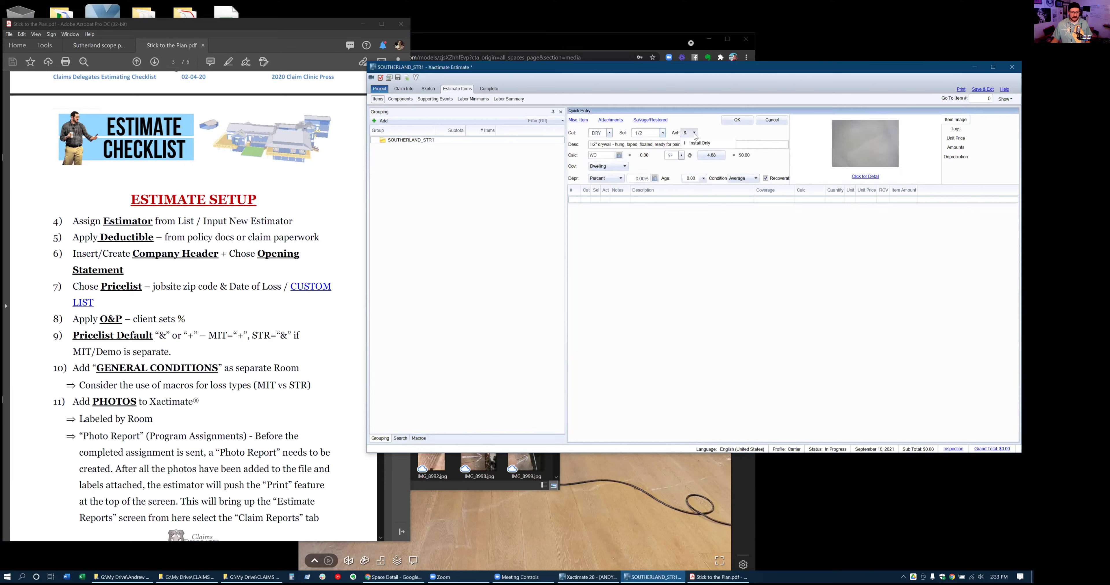
left_click(716, 163)
left_click(728, 124)
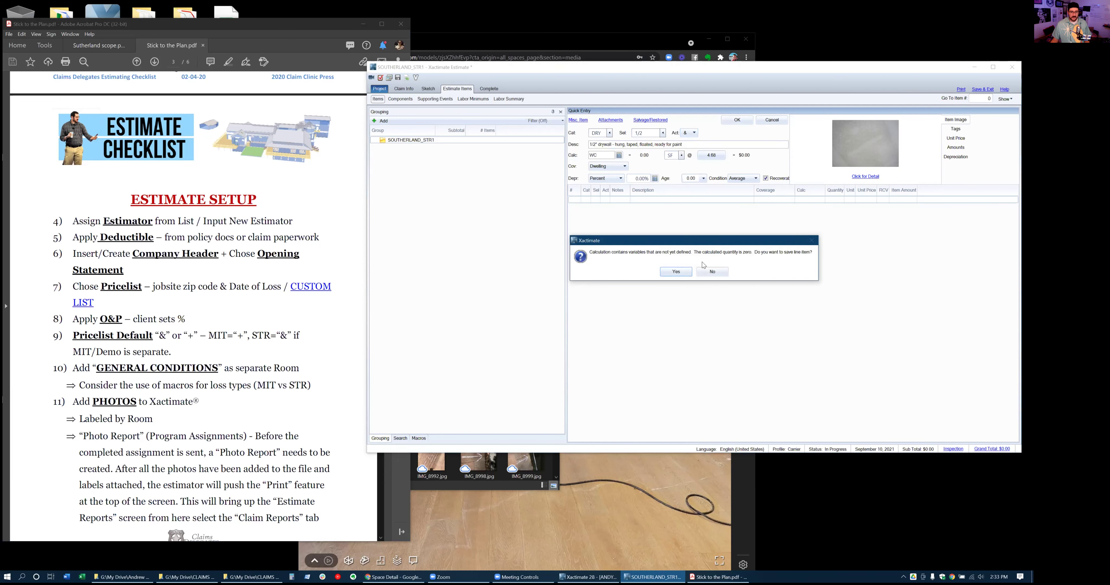
left_click(675, 272)
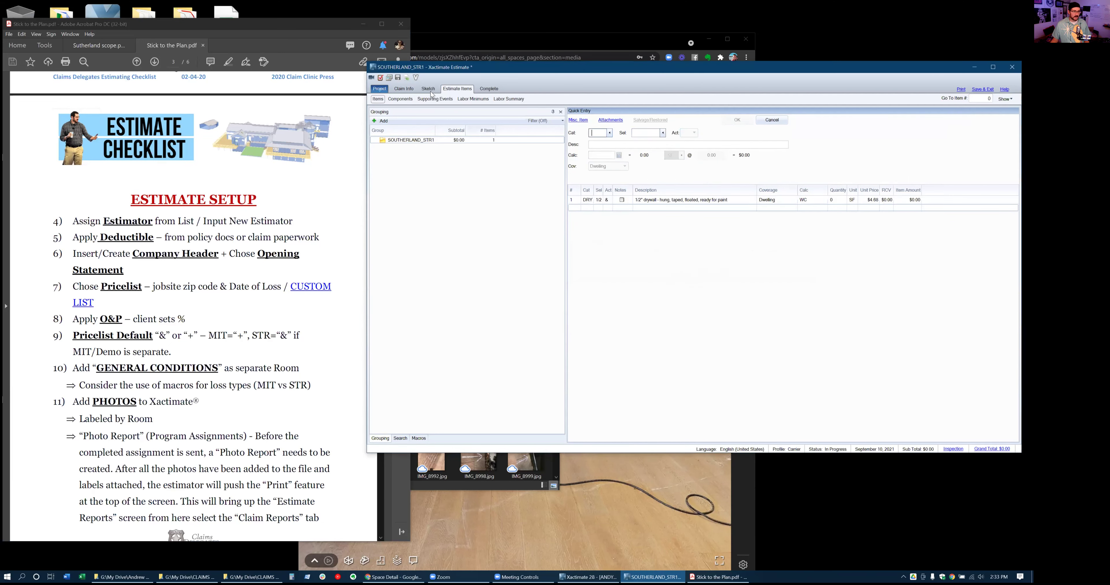
Set the claim's default activity to Select > Replace in Parameters
left_click(404, 90)
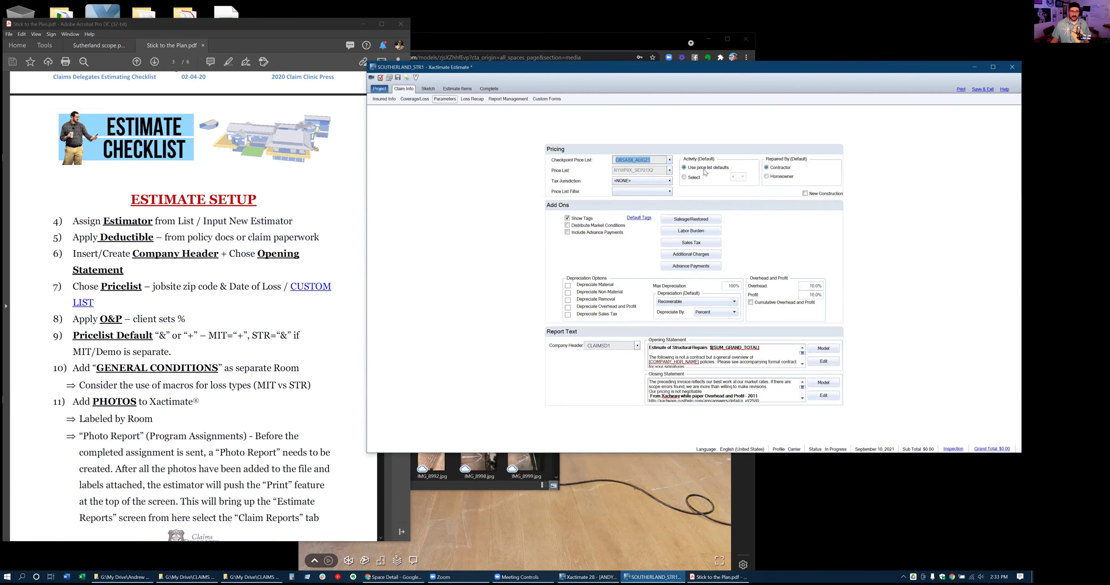
left_click(702, 180)
left_click(743, 177)
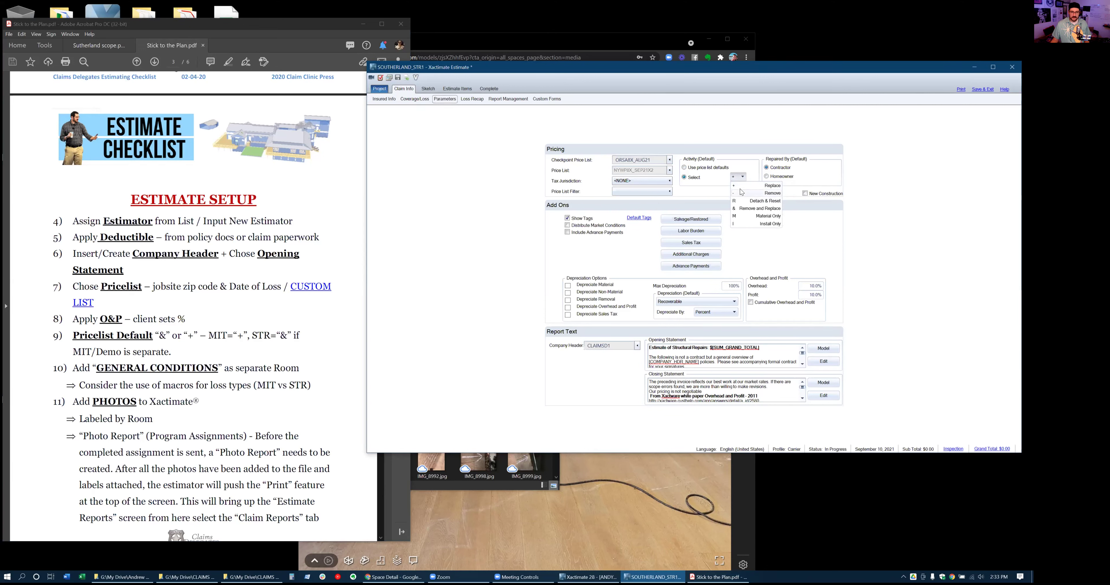
left_click(742, 190)
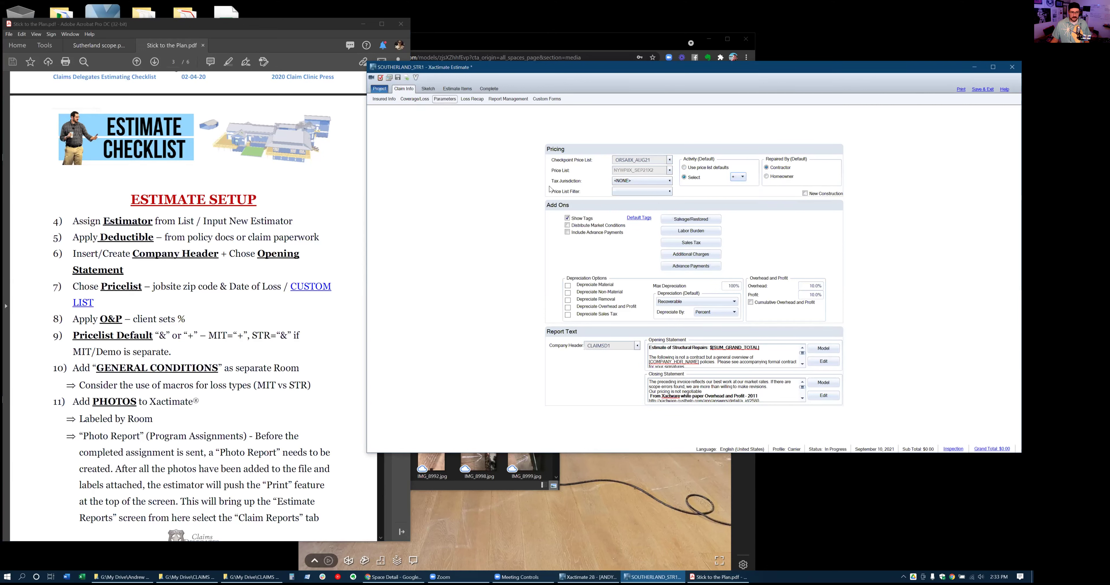
left_click(463, 90)
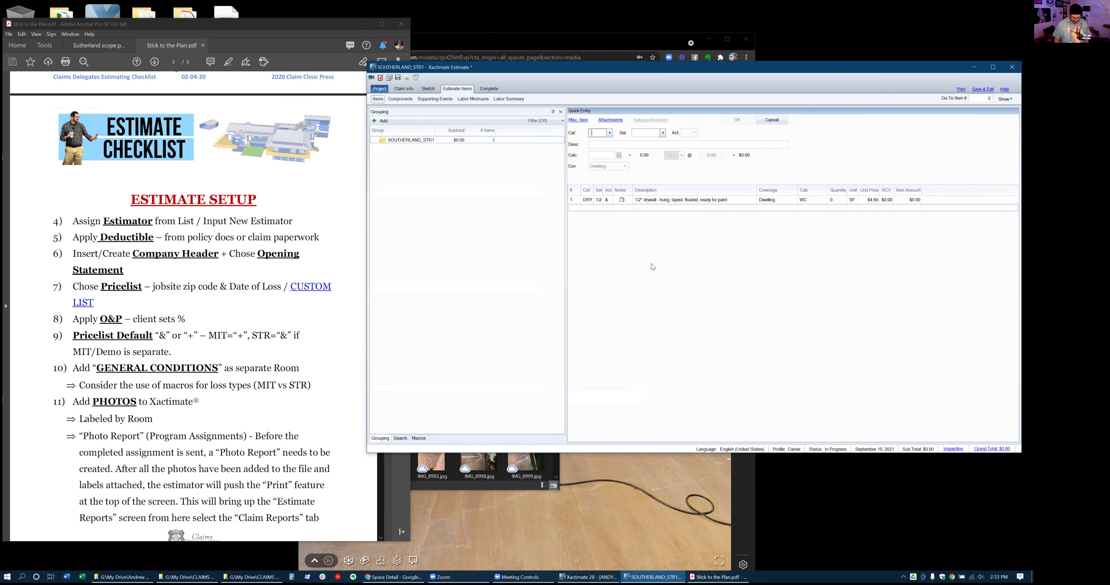
Add a 5/8" drywall line item via Quick Entry with zero quantity
type("DRY")
key("Tab")
type("5")
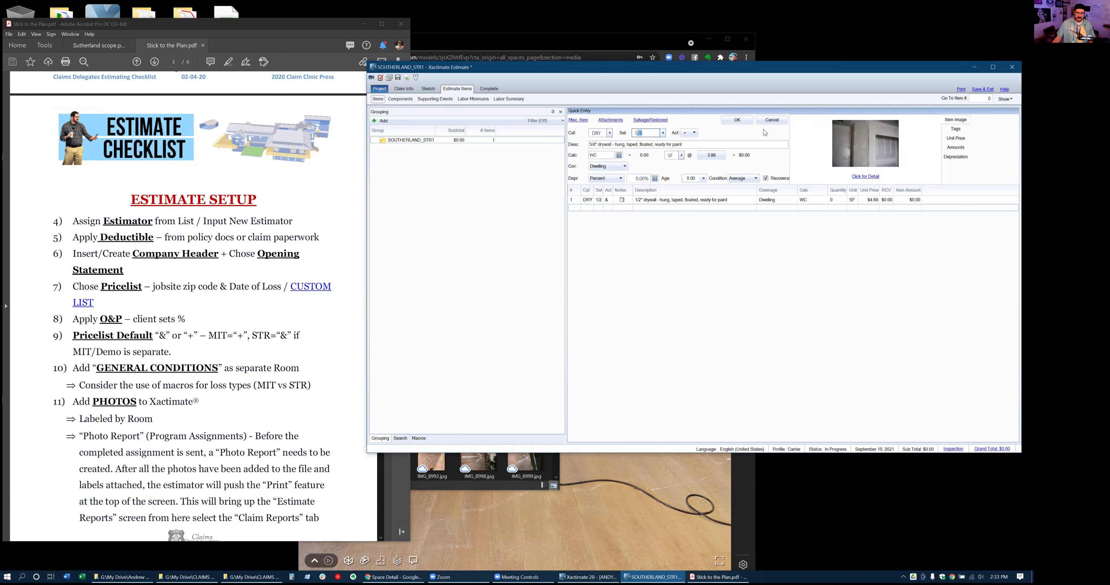
left_click(743, 121)
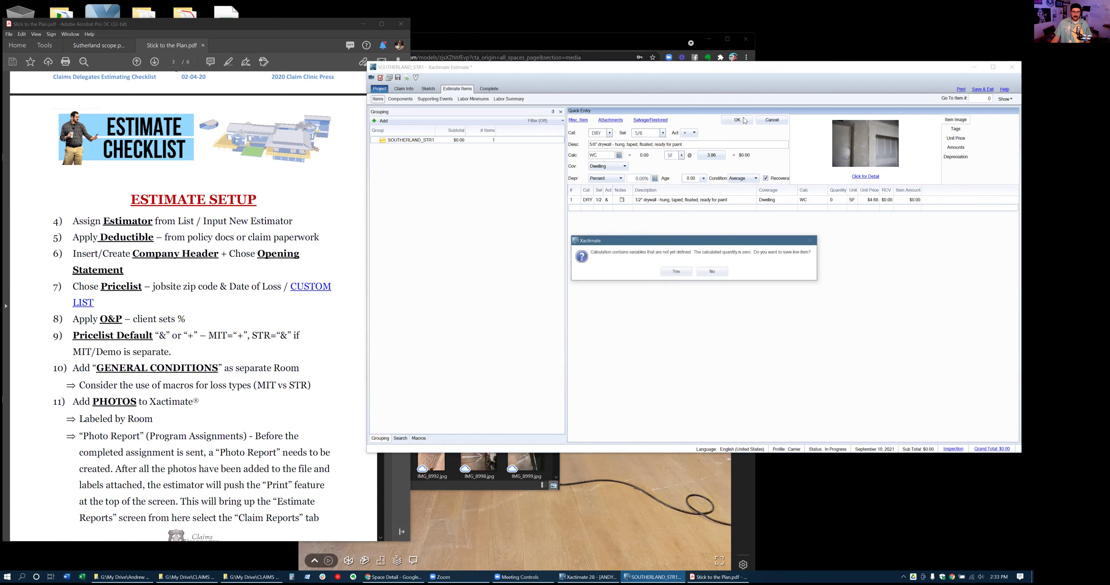
left_click(687, 271)
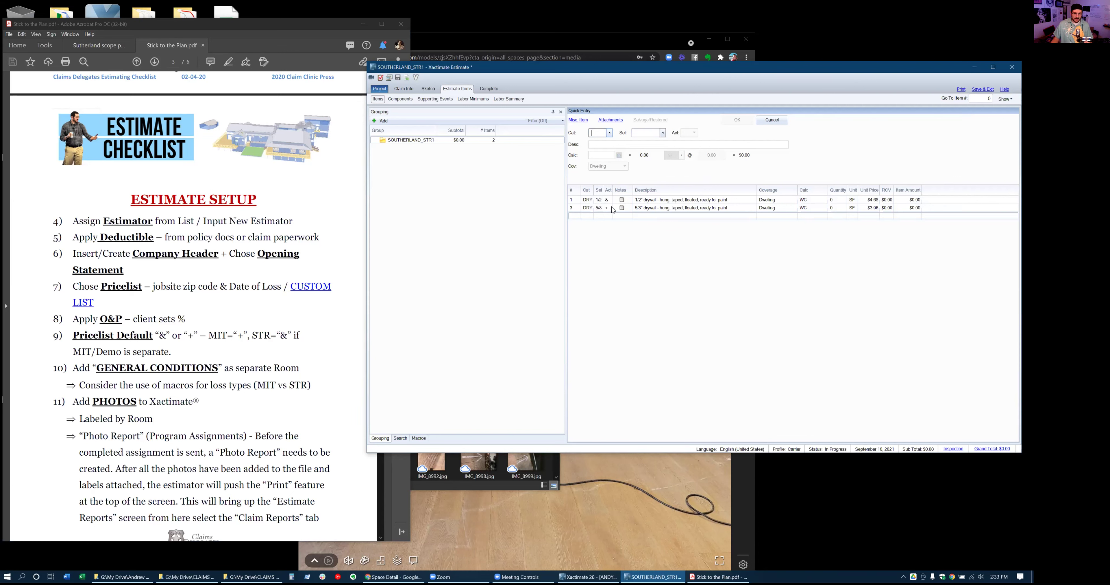
Change the 1/2" drywall line's action to Replace
left_click(571, 203)
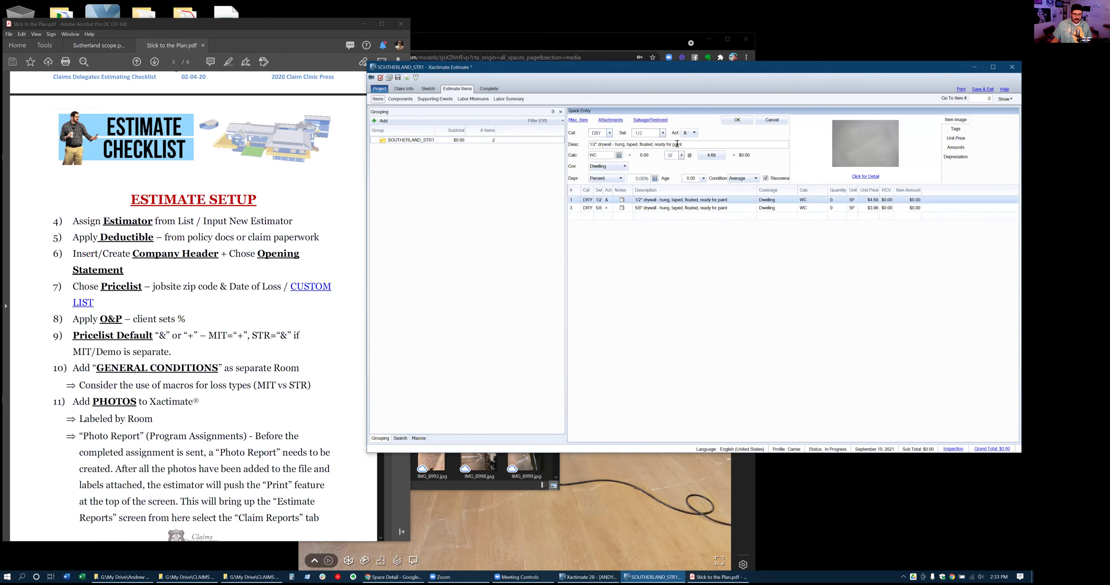
left_click(694, 133)
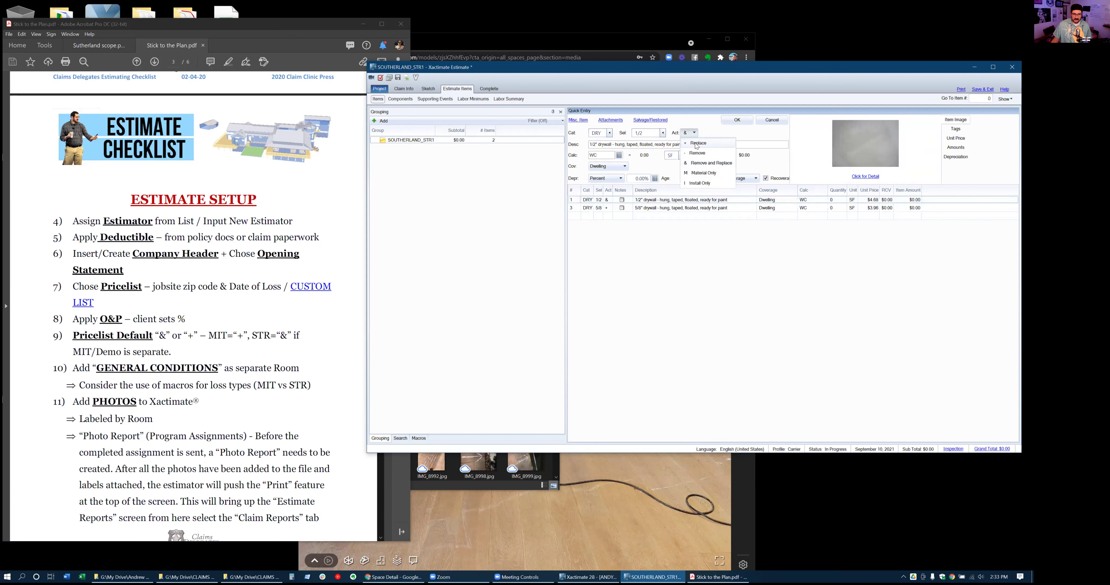
left_click(697, 147)
left_click(742, 126)
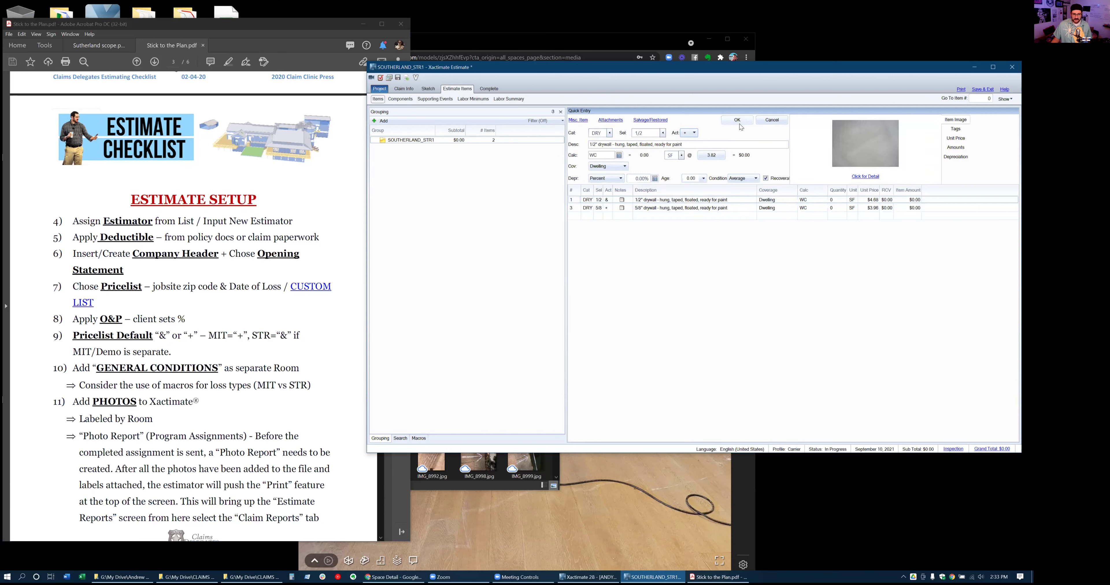
Delete both drywall line items from the estimate
left_click(576, 201)
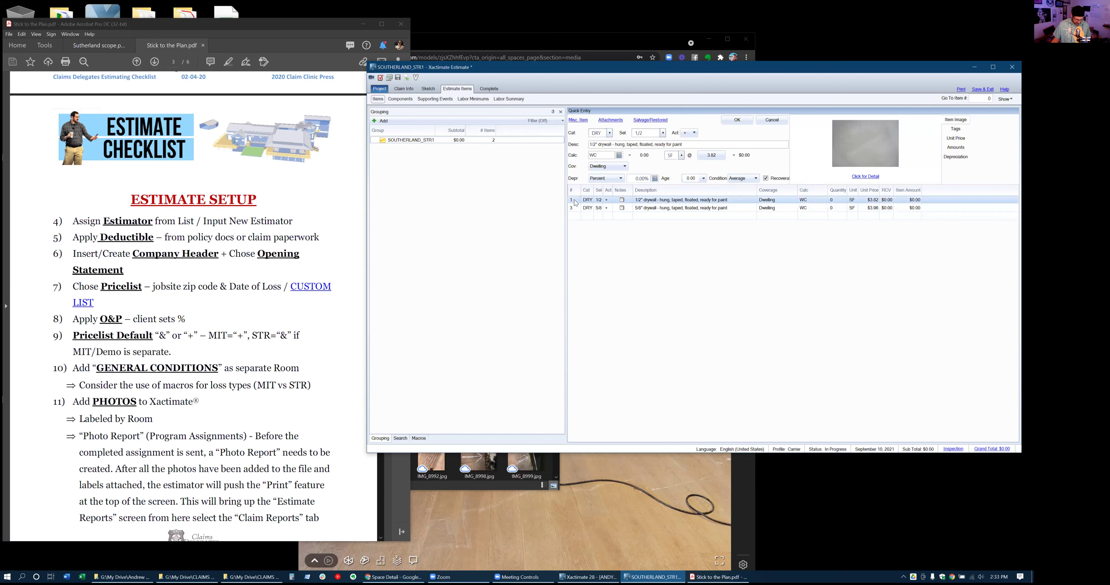
left_click(581, 209, "shift")
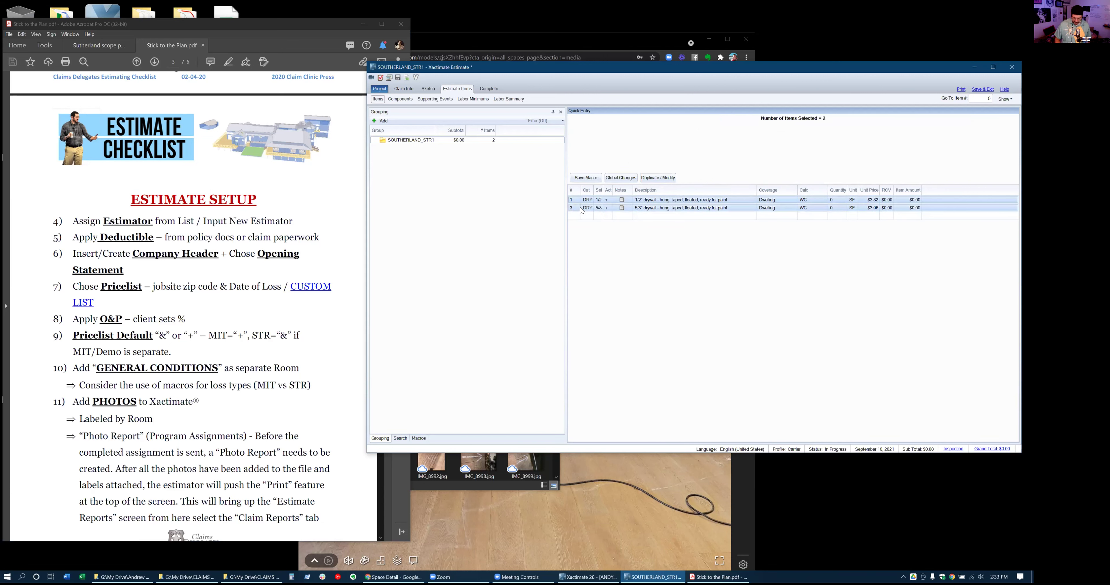
key("Delete")
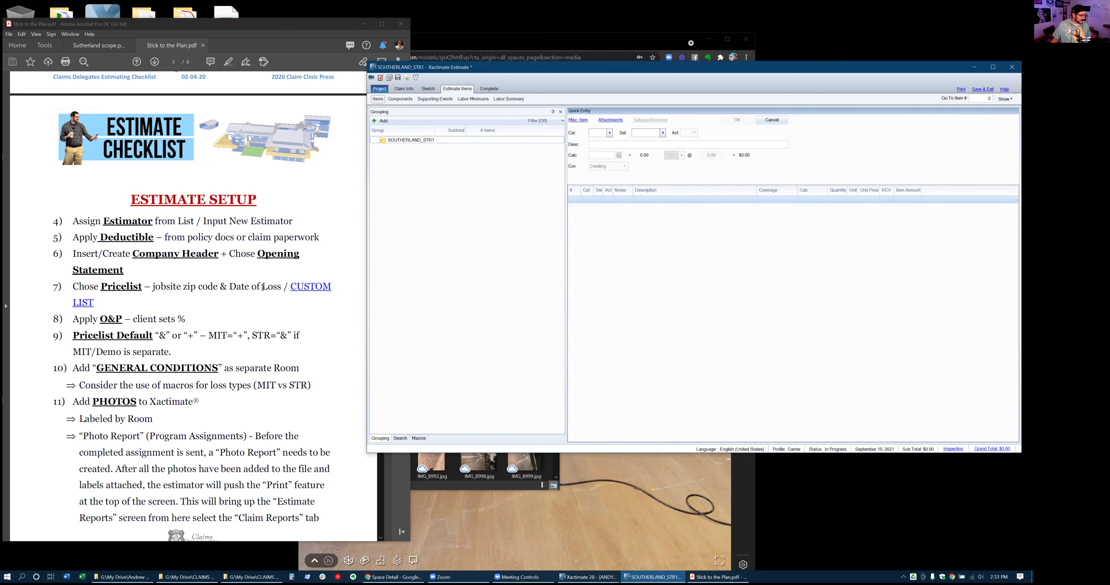
Open the New Group dialog from the structure's right-click grouping menu
scroll(244, 308, "down", 3)
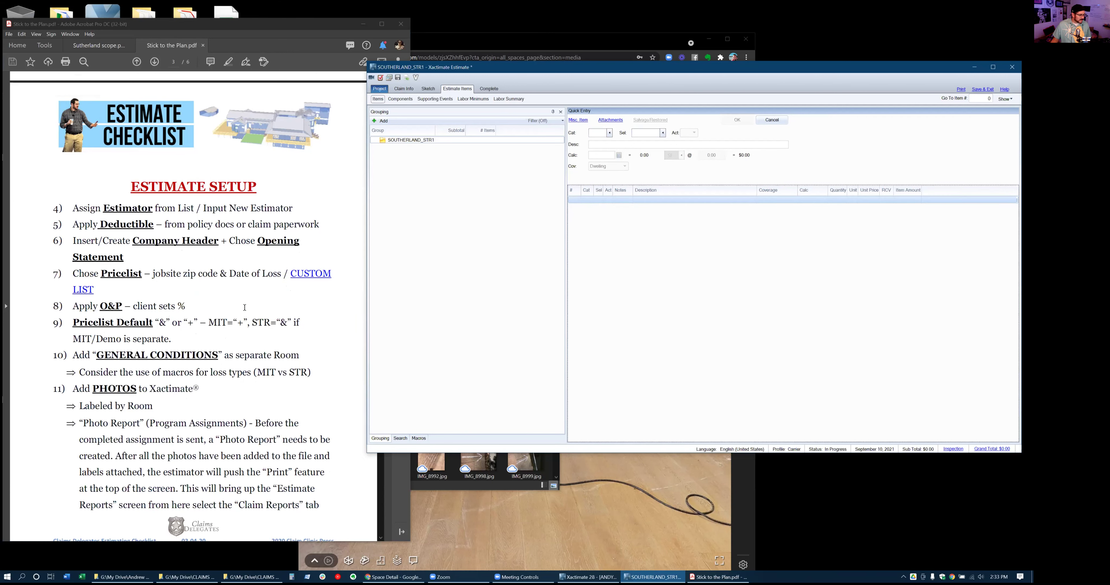
scroll(244, 307, "down", 2)
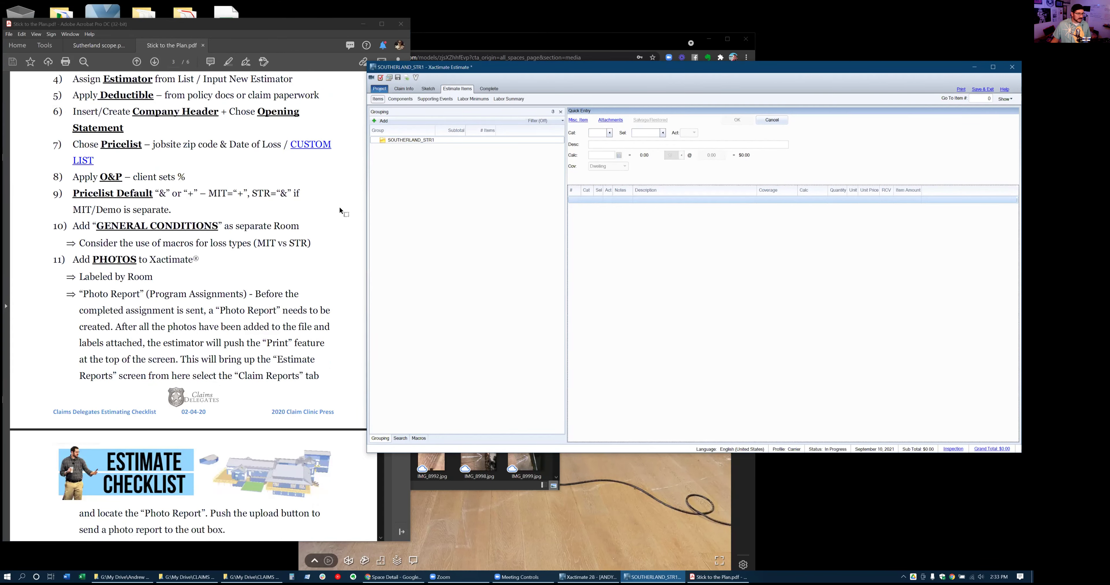
right_click(417, 142)
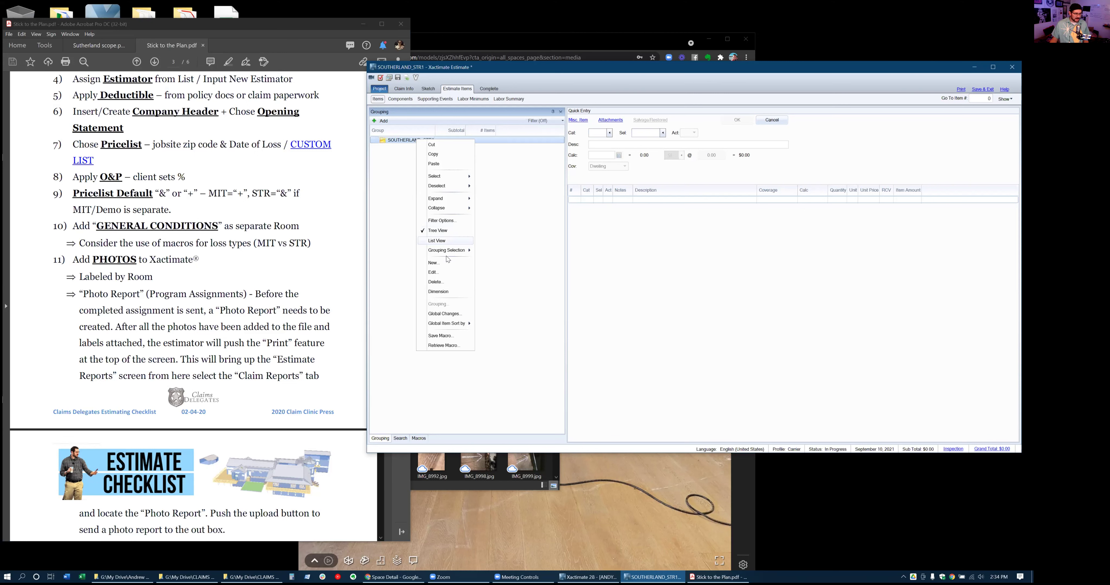
left_click(397, 179)
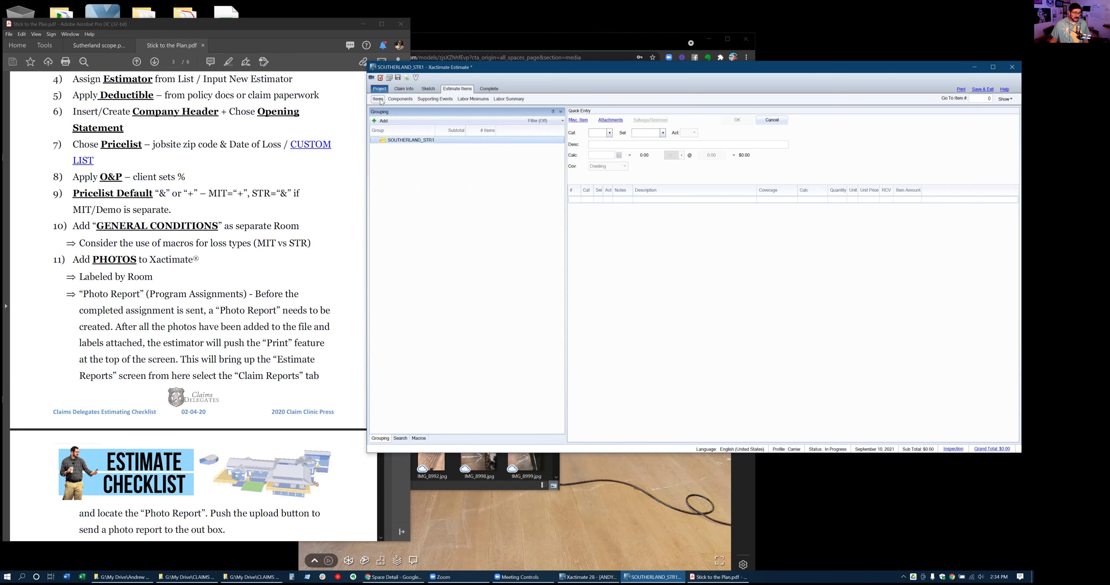
right_click(402, 140)
left_click(418, 263)
Add a General Conditions group, keeping the dialog open for more groups
type("GEnera")
key("BackSpace")
key("BackSpace")
key("BackSpace")
type("eneral Conditions")
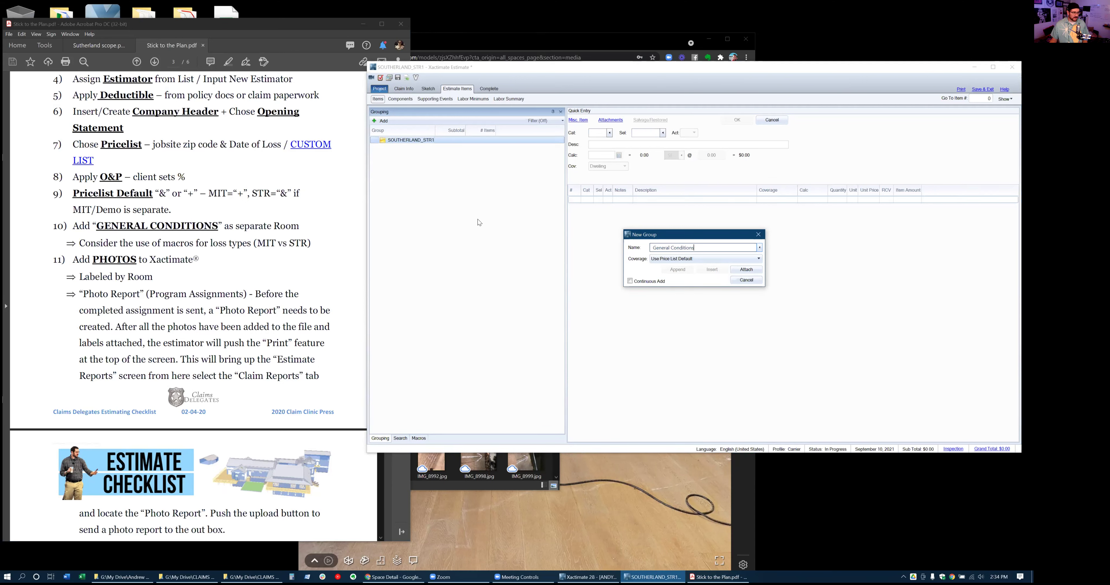
left_click(630, 282)
left_click(705, 247)
left_click(703, 247)
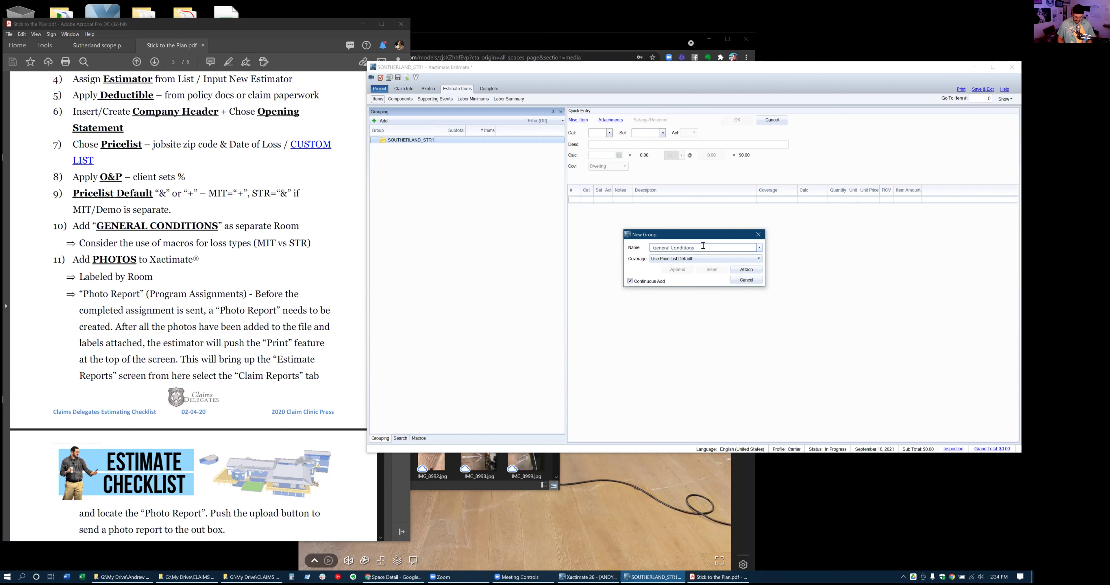
key("Return")
Add Exterior, EMS and Equipment groups, then close the dialog
type("Exterior")
key("Return")
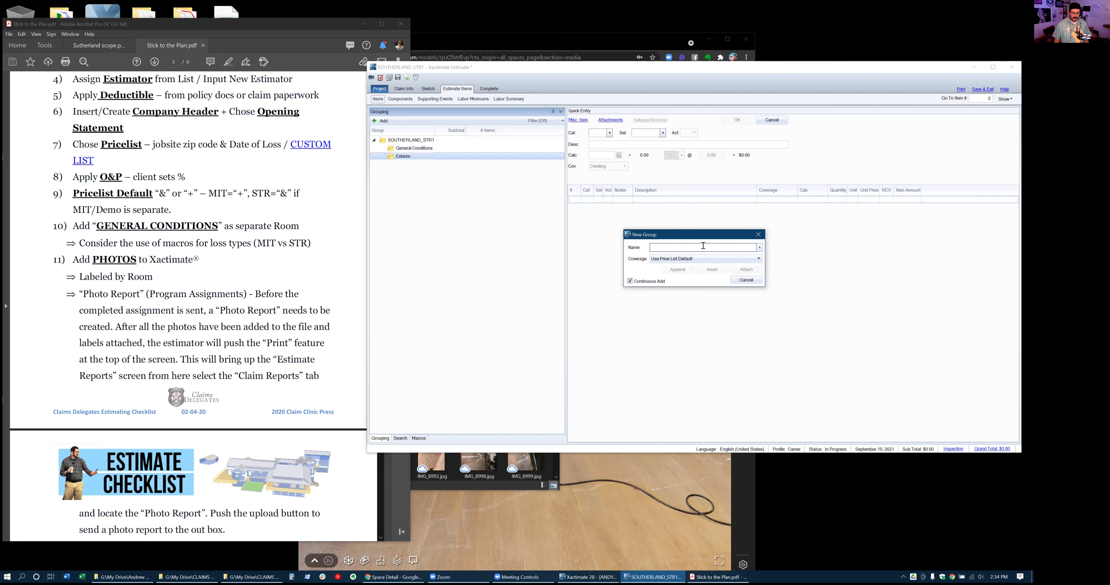
type("EMS")
key("Return")
type("Equipment")
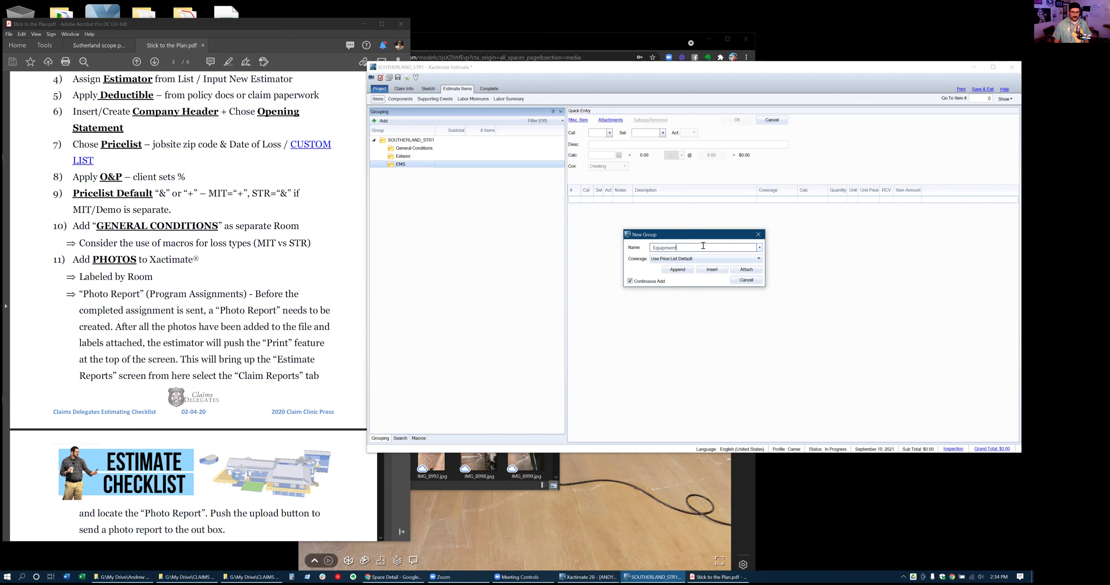
key("Return")
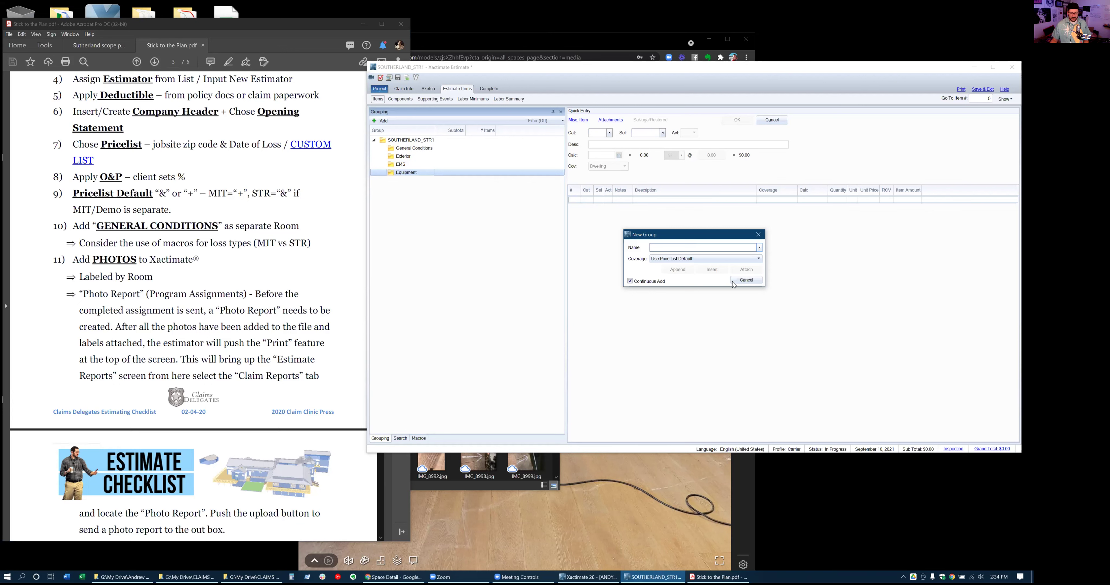
left_click(758, 234)
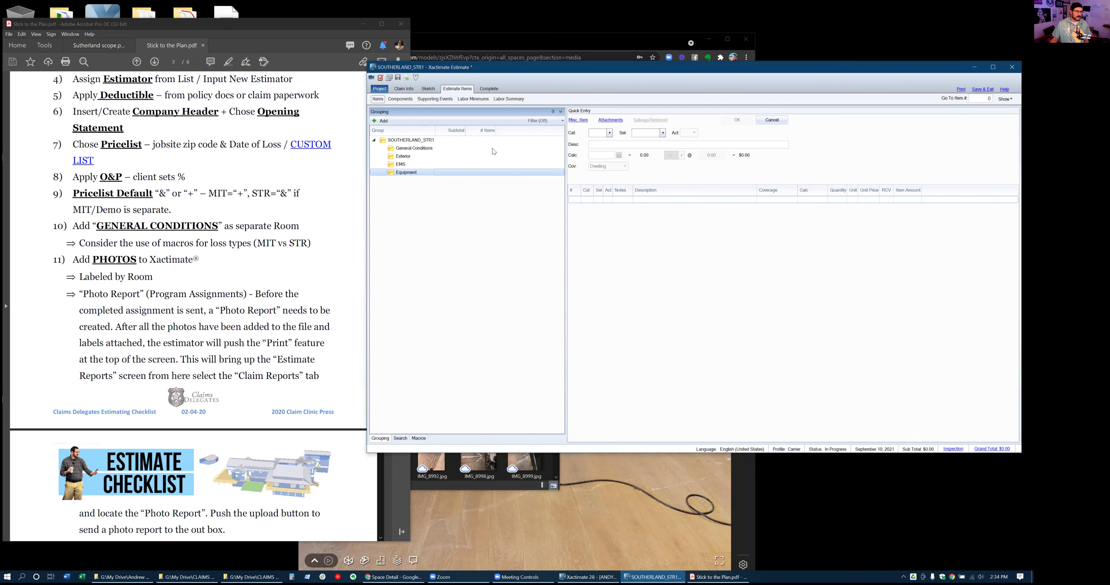
Load all photos from the job's photo folder into the estimate's Digital Images
left_click(391, 79)
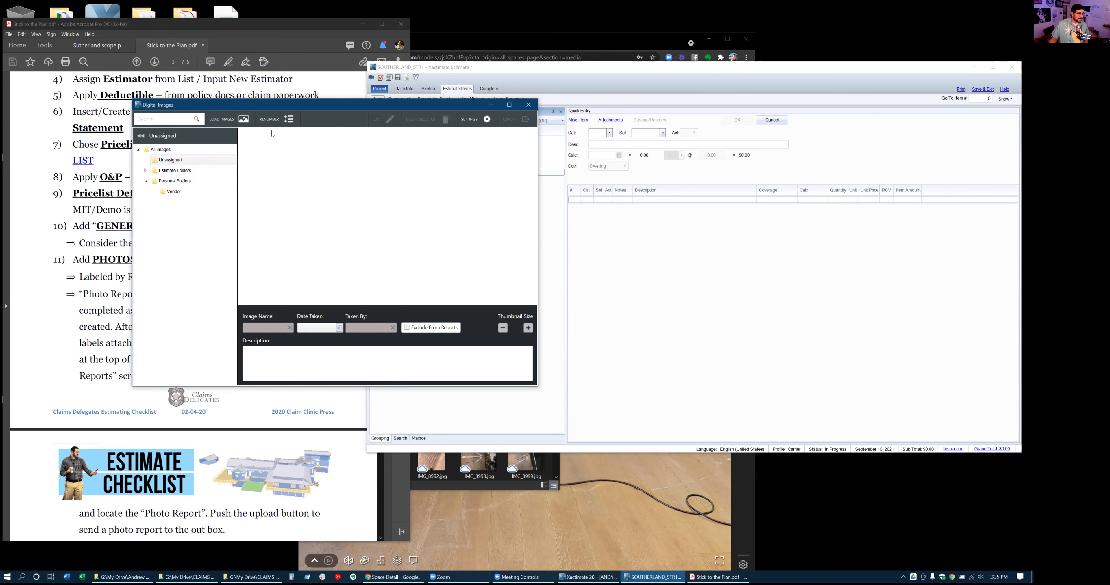
left_click(229, 120)
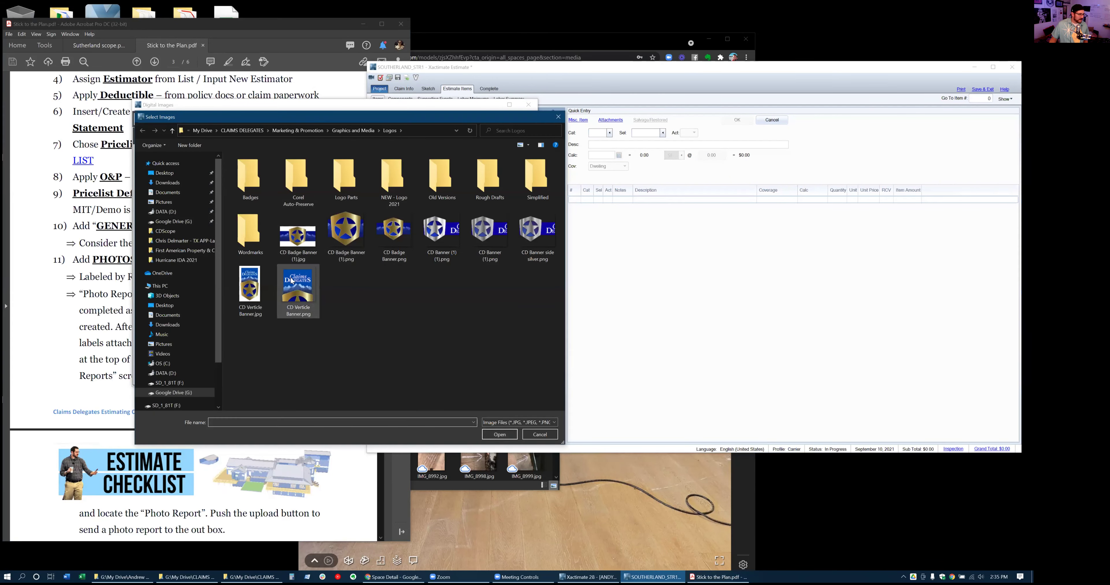
left_click(184, 241)
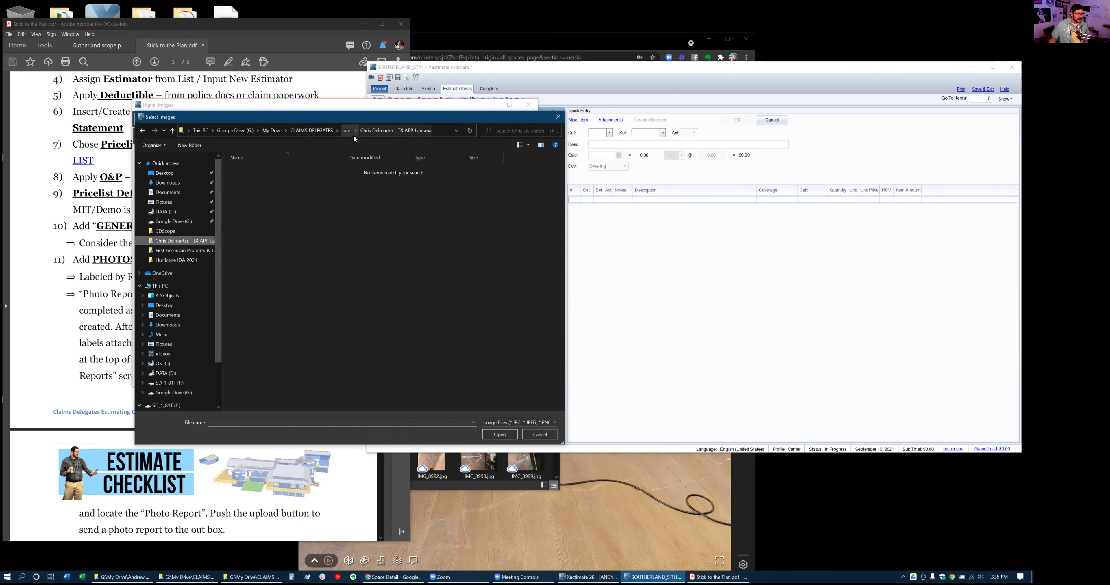
left_click(344, 130)
scroll(346, 209, "down", 5)
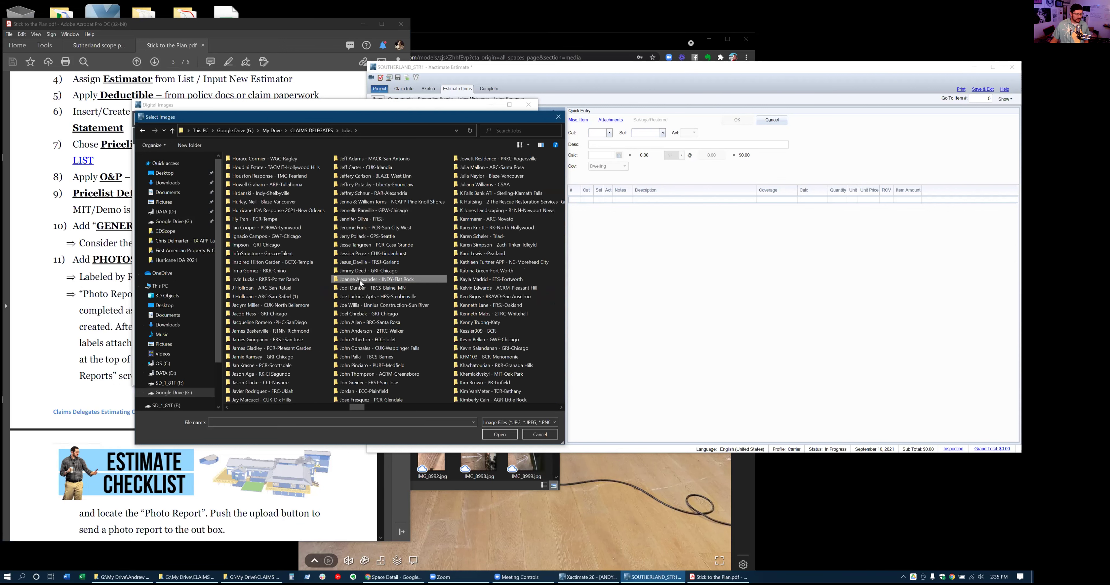
double_click(359, 280)
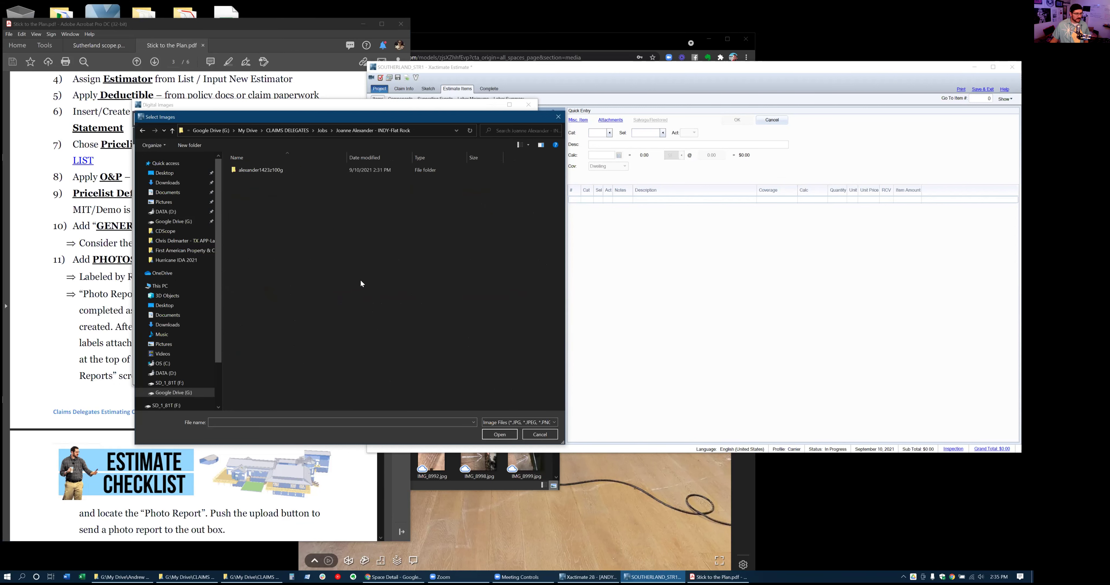
double_click(269, 173)
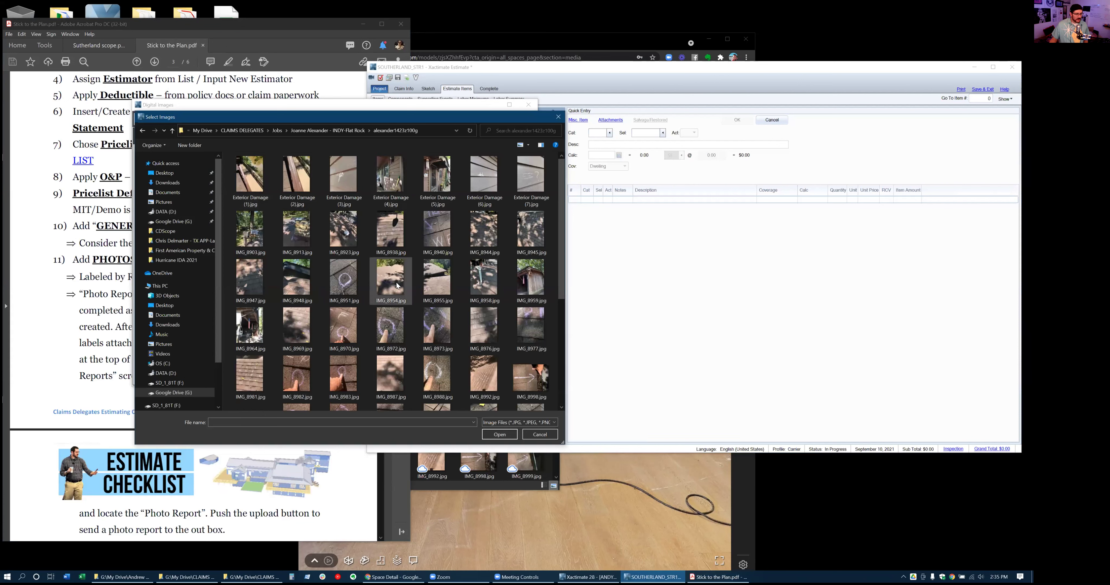
left_click(256, 181)
scroll(359, 235, "down", 4)
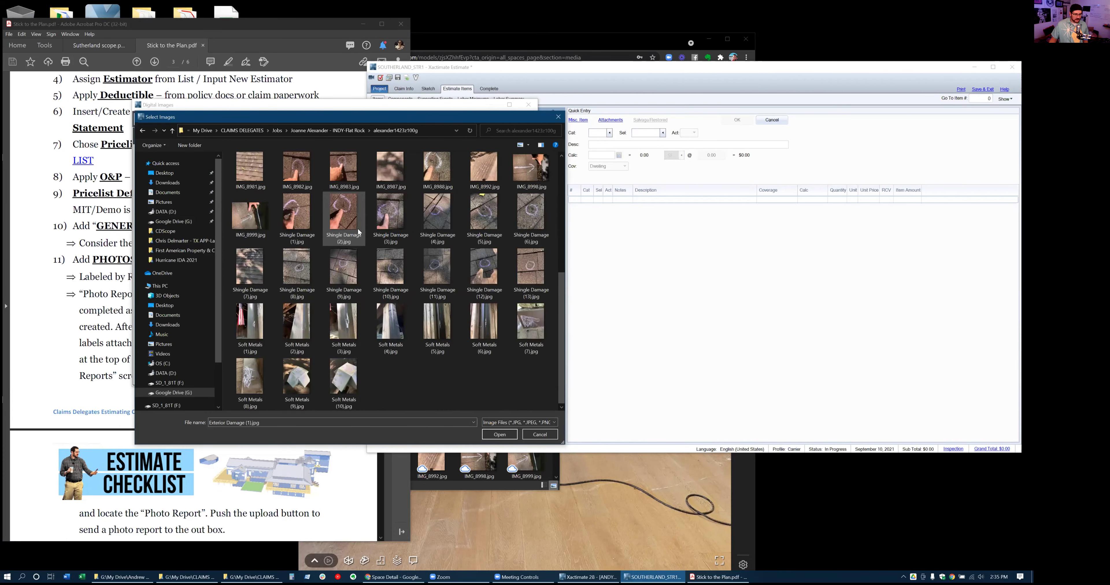
left_click(364, 375, "shift")
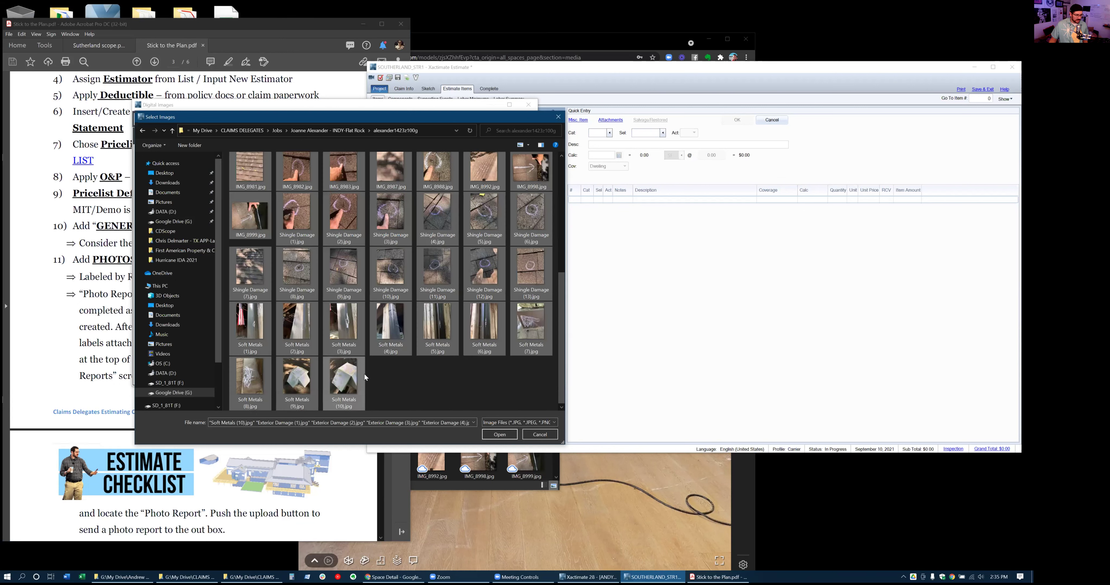
left_click(500, 435)
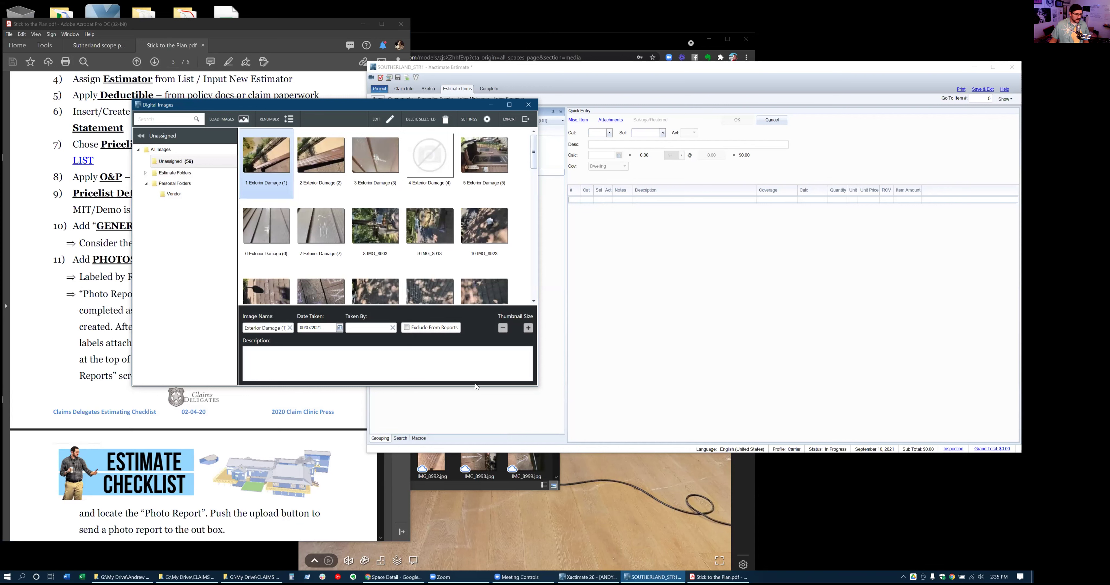
Delete the Exterior Damage (4) photo and expand the estimate's photo folders
left_click(438, 164)
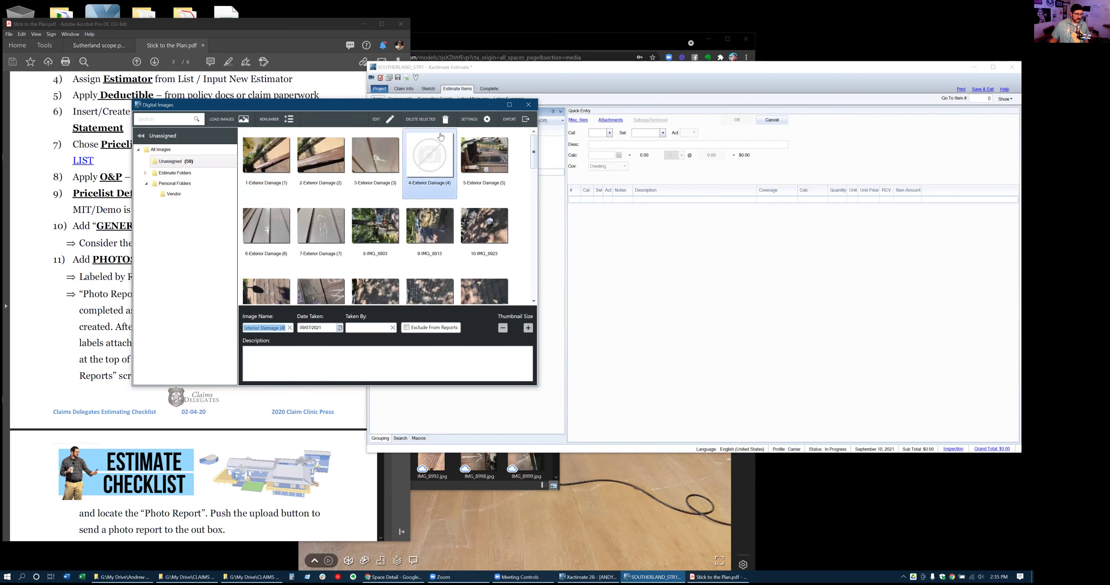
left_click(441, 120)
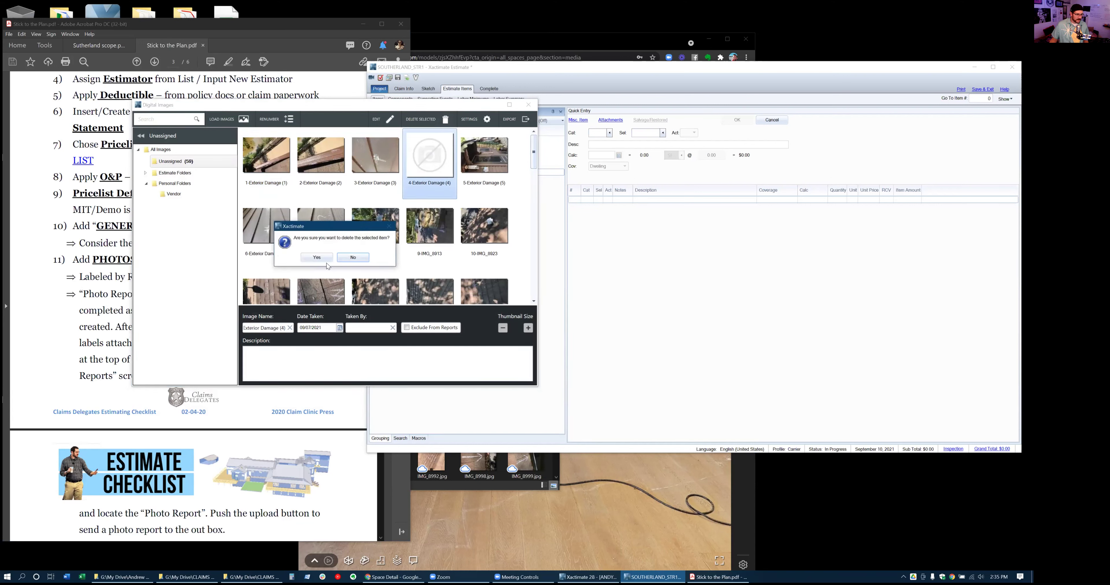
left_click(314, 258)
scroll(393, 245, "down", 1)
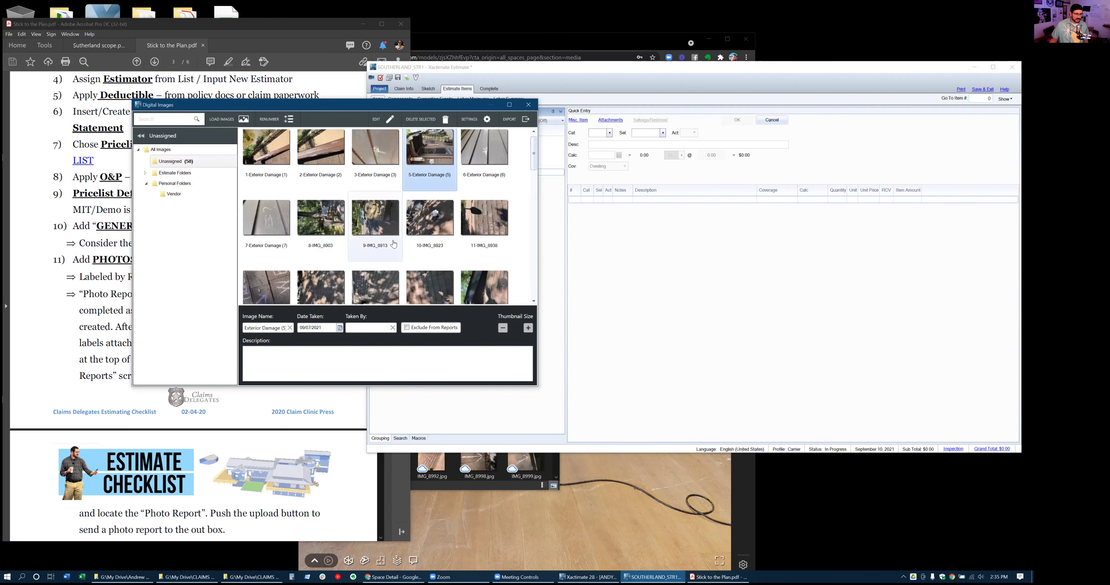
scroll(393, 244, "down", 7)
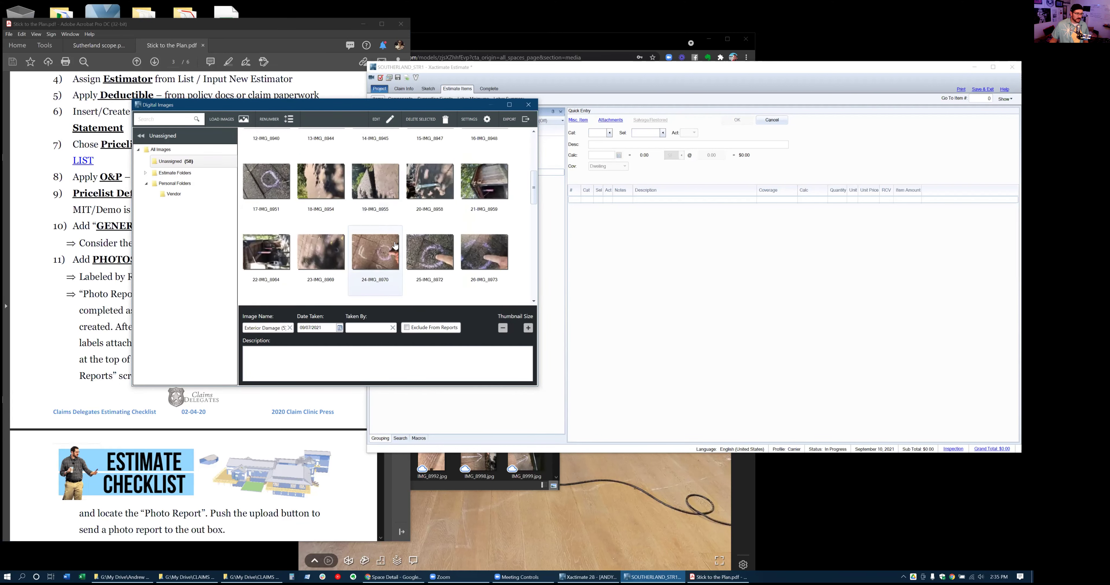
scroll(395, 253, "down", 5)
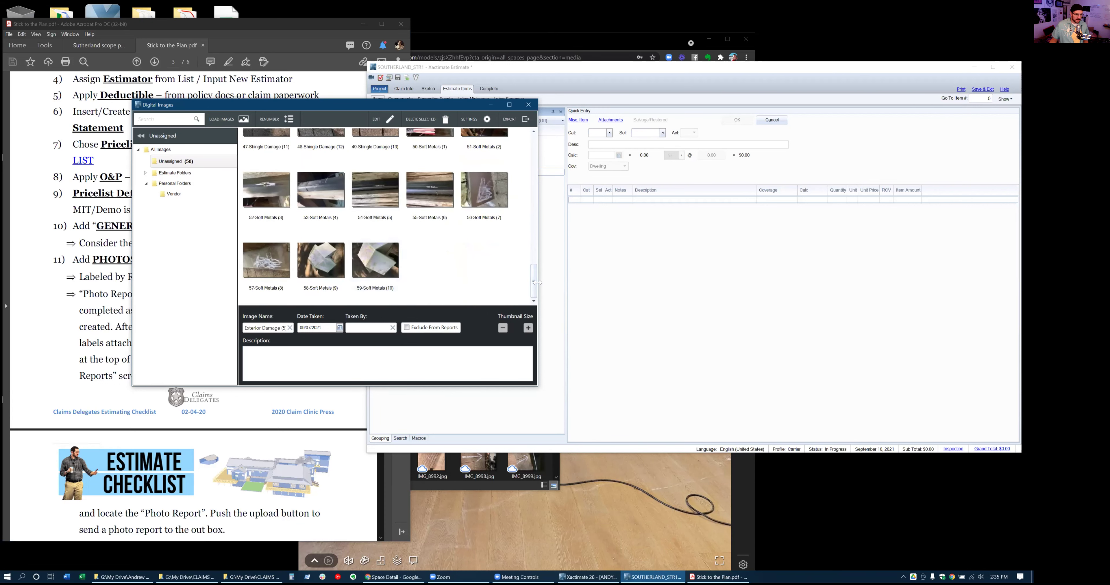
left_click_drag(534, 285, 548, 105)
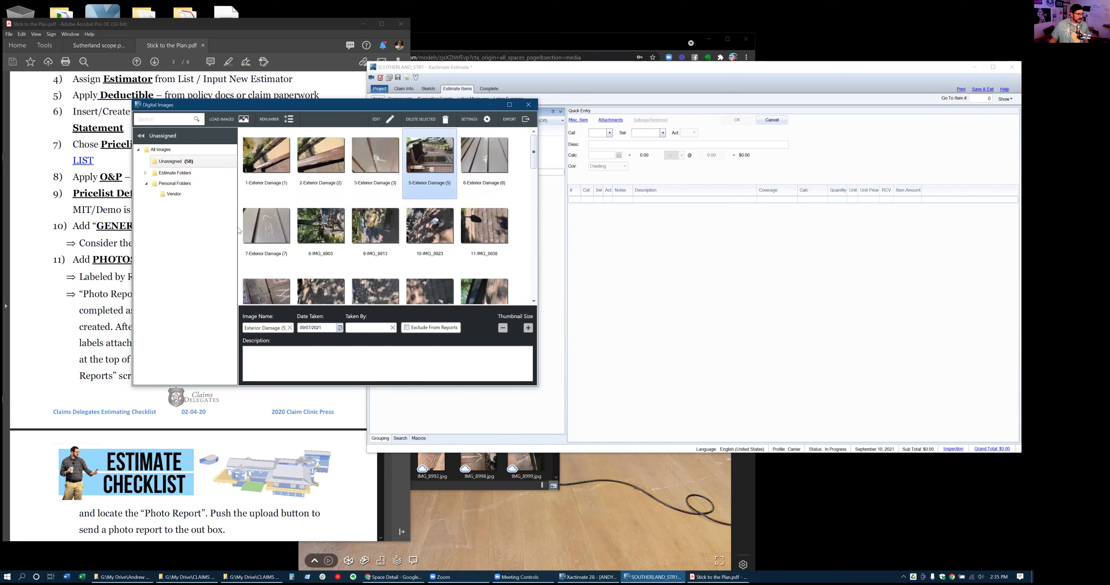
left_click_drag(303, 105, 580, 113)
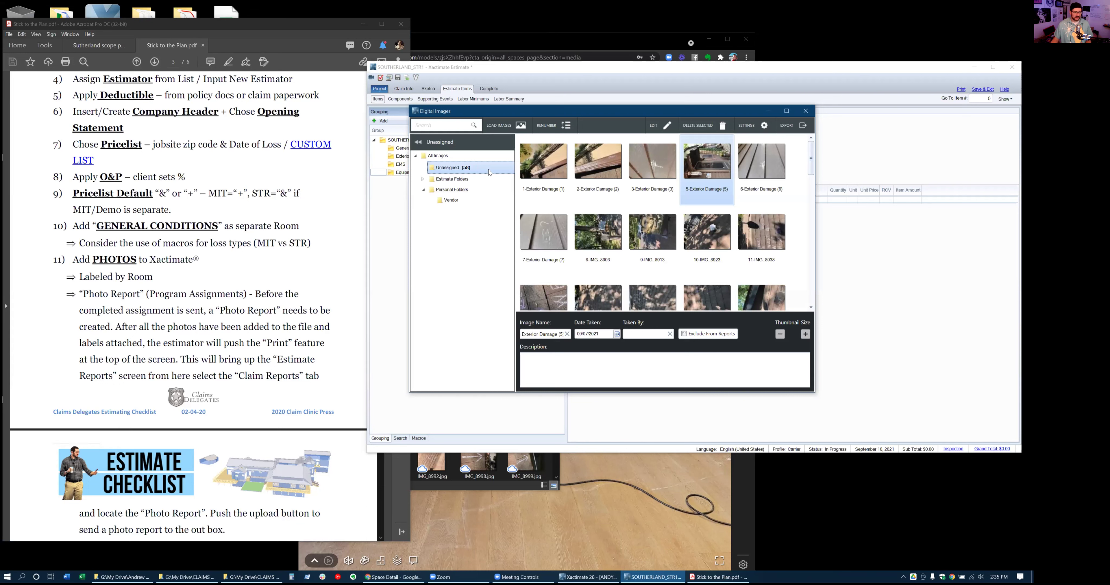
left_click(422, 180)
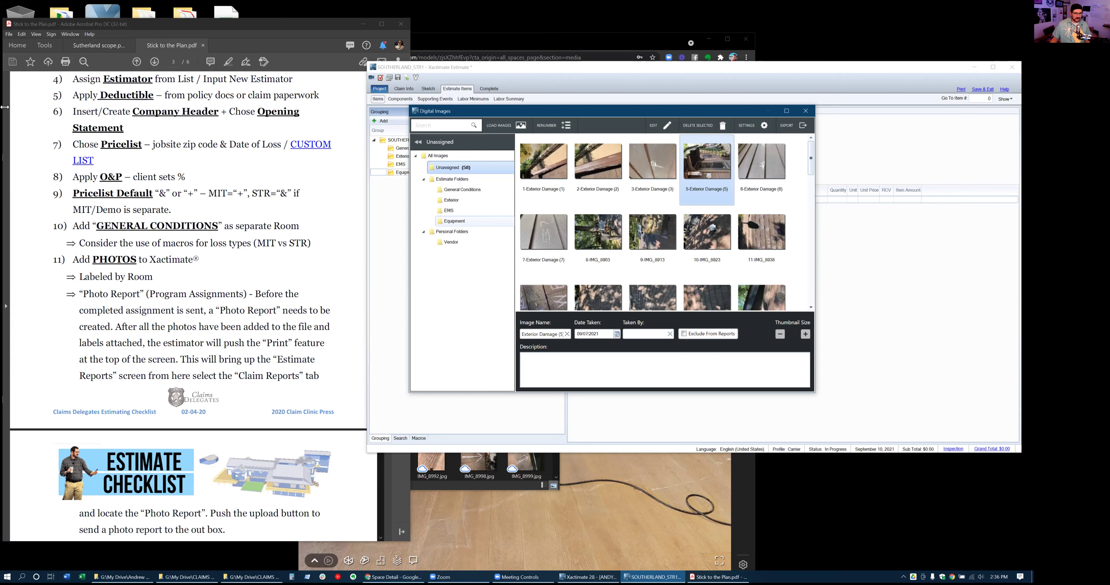
File the six Exterior Damage photos into the Exterior folder
left_click(545, 161)
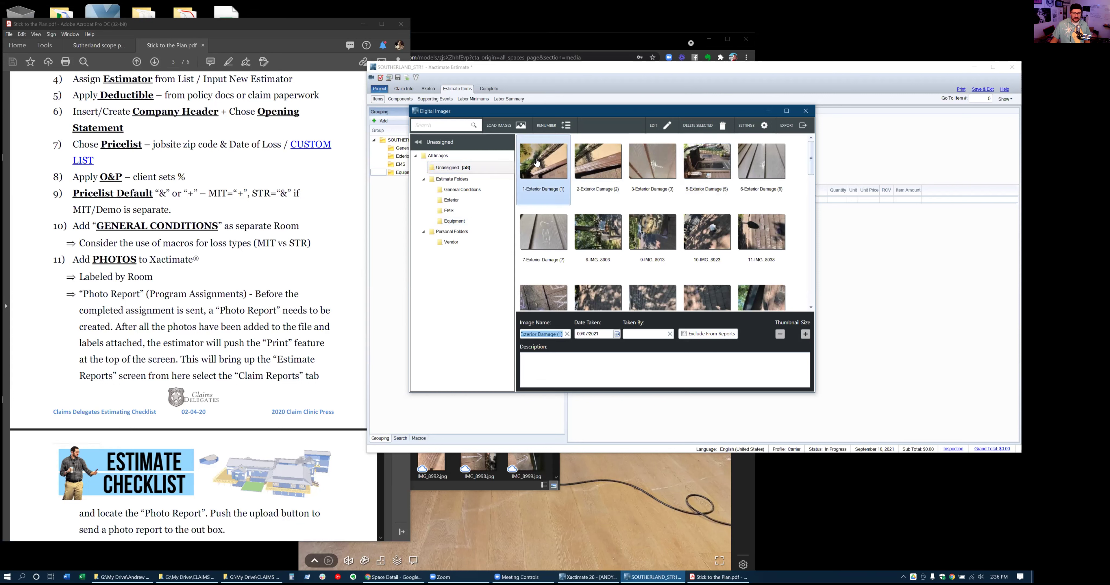
left_click(541, 243, "shift")
left_click_drag(549, 168, 457, 203)
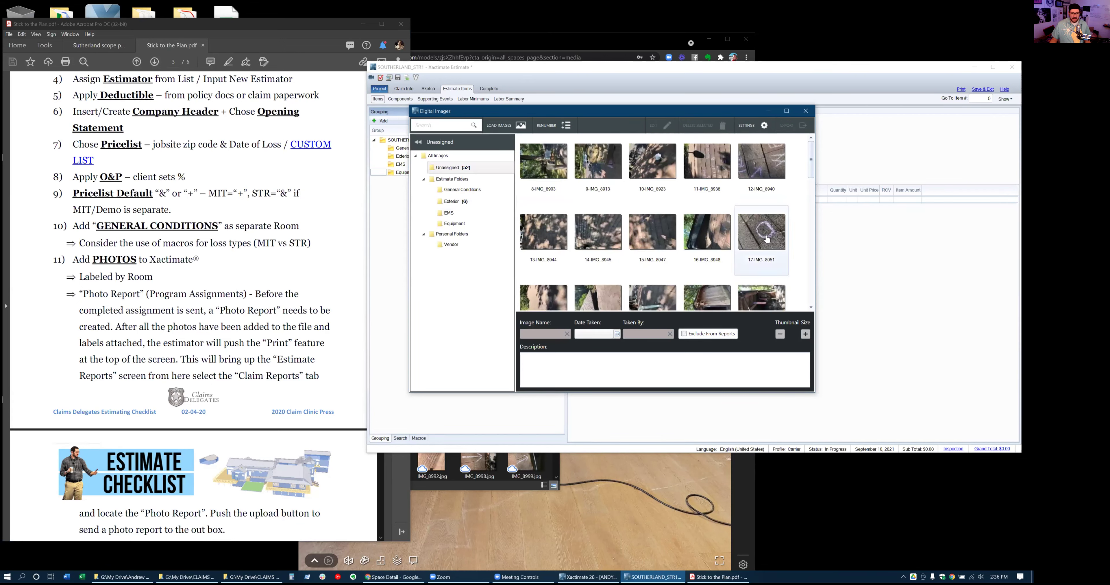
Move the ten Shingle Damage photos (38 through 47) into the EMS folder
scroll(767, 239, "down", 3)
scroll(765, 236, "down", 3)
scroll(763, 236, "down", 6)
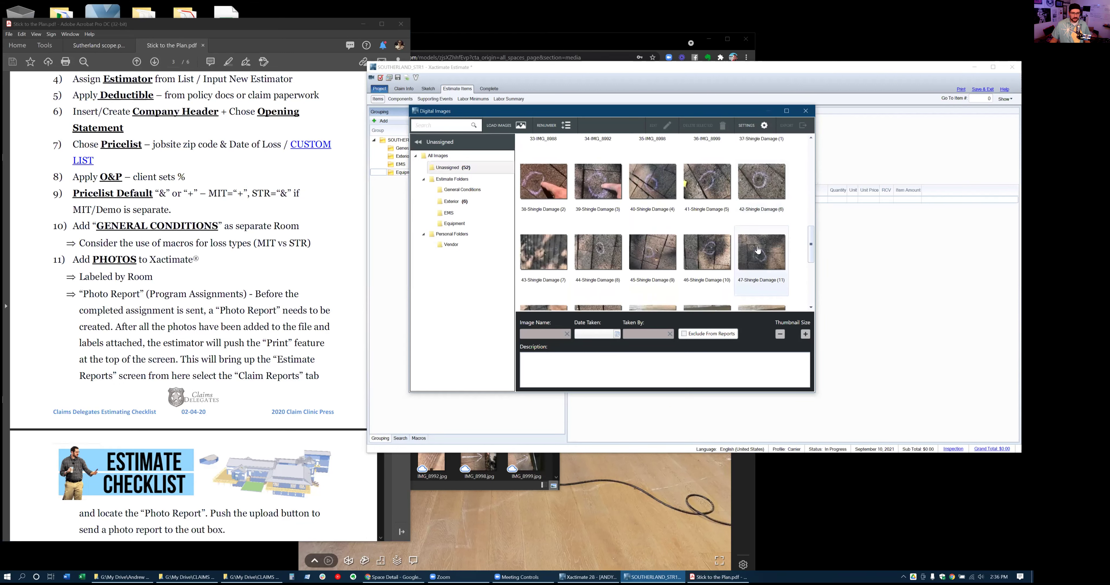
left_click(758, 250)
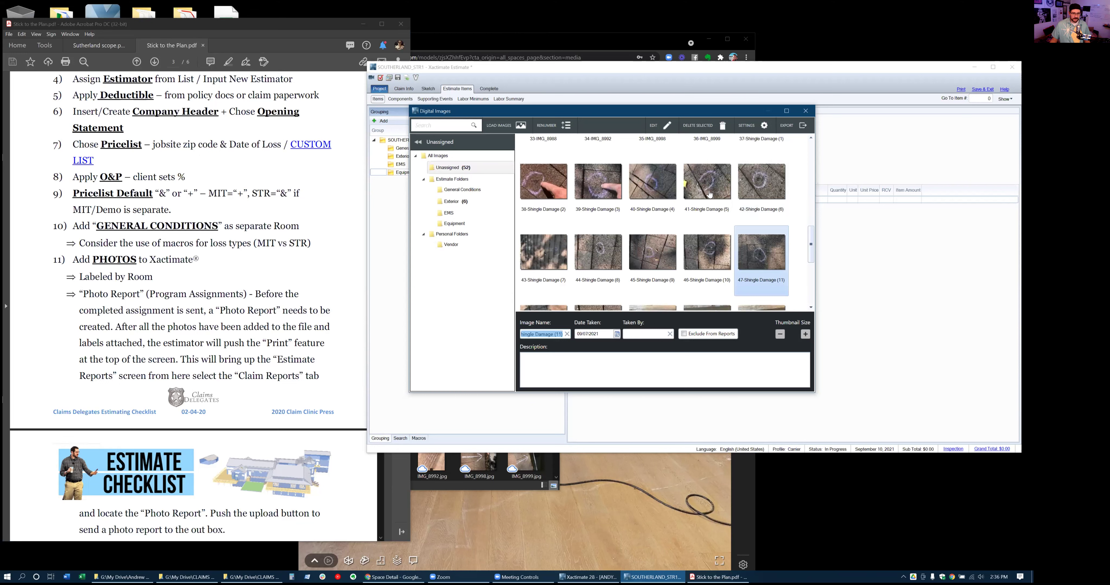
left_click(554, 189, "shift")
left_click_drag(547, 187, 453, 214)
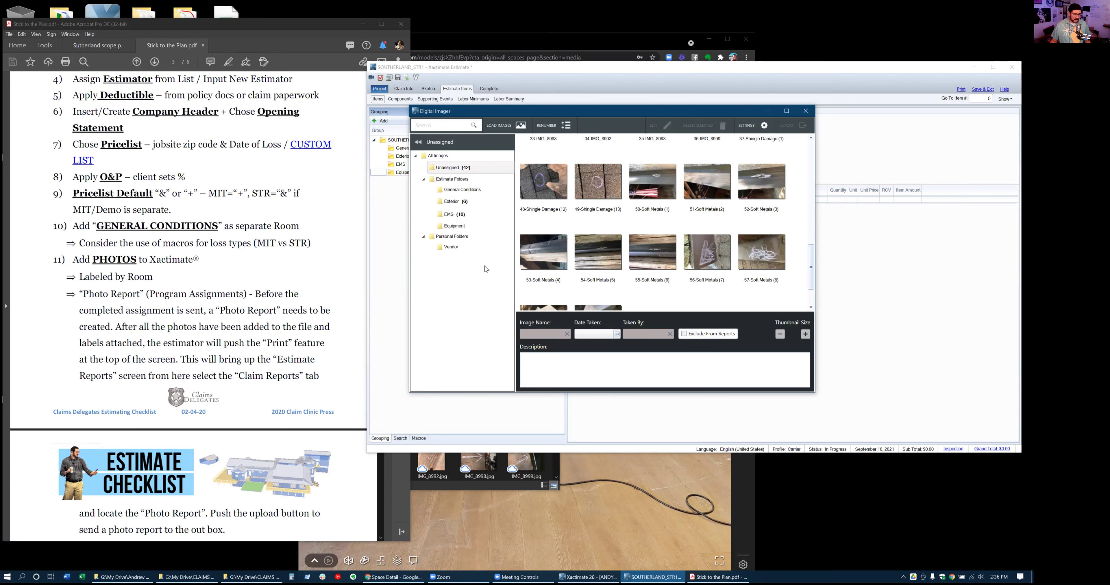
scroll(759, 220, "up", 8)
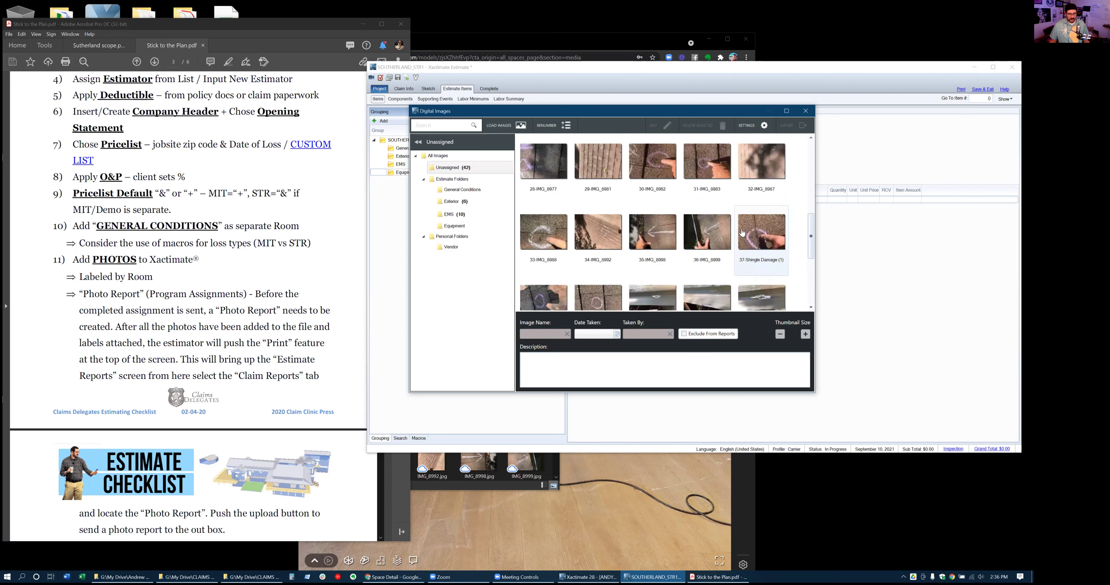
left_click_drag(811, 198, 809, 281)
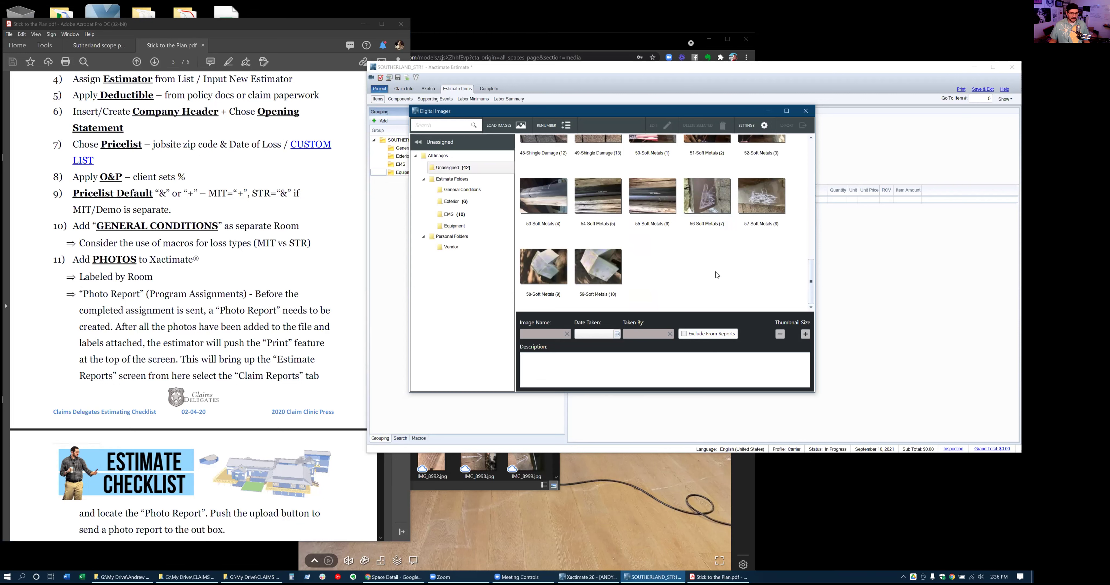
left_click_drag(695, 113, 669, 128)
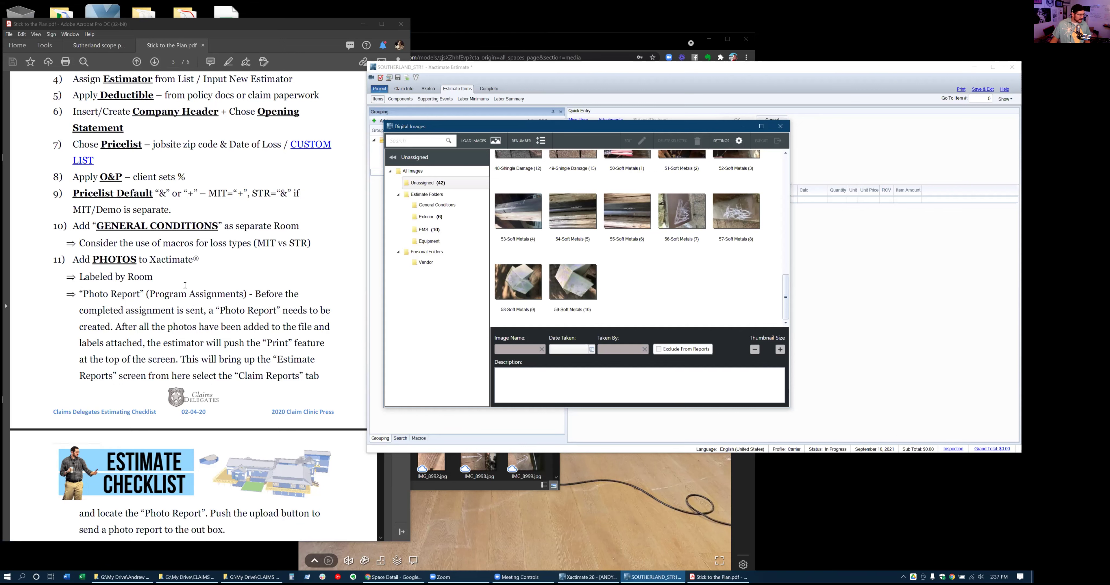
scroll(185, 286, "down", 1)
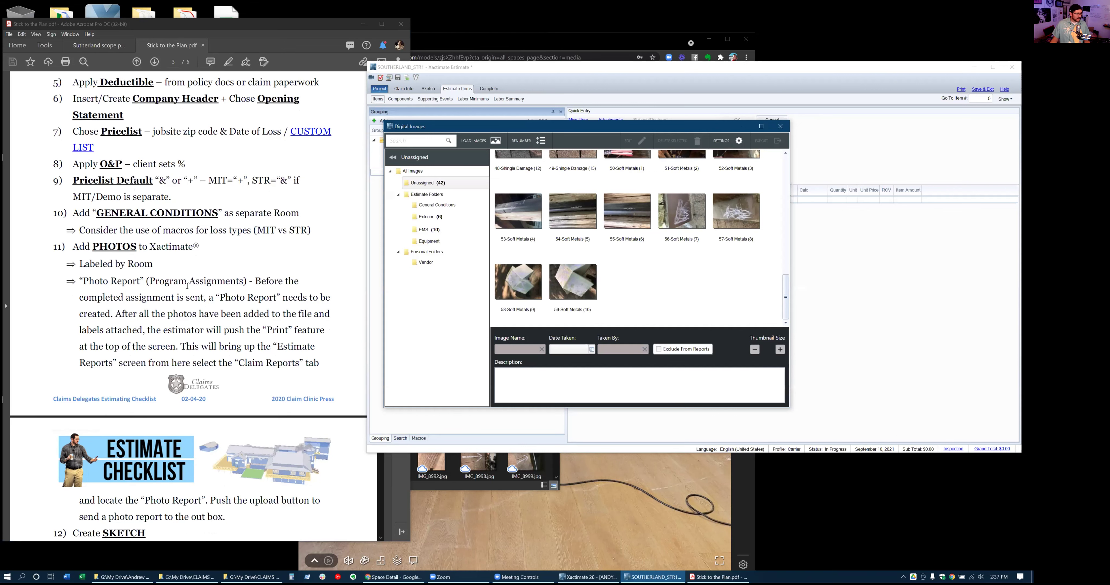
scroll(187, 286, "down", 3)
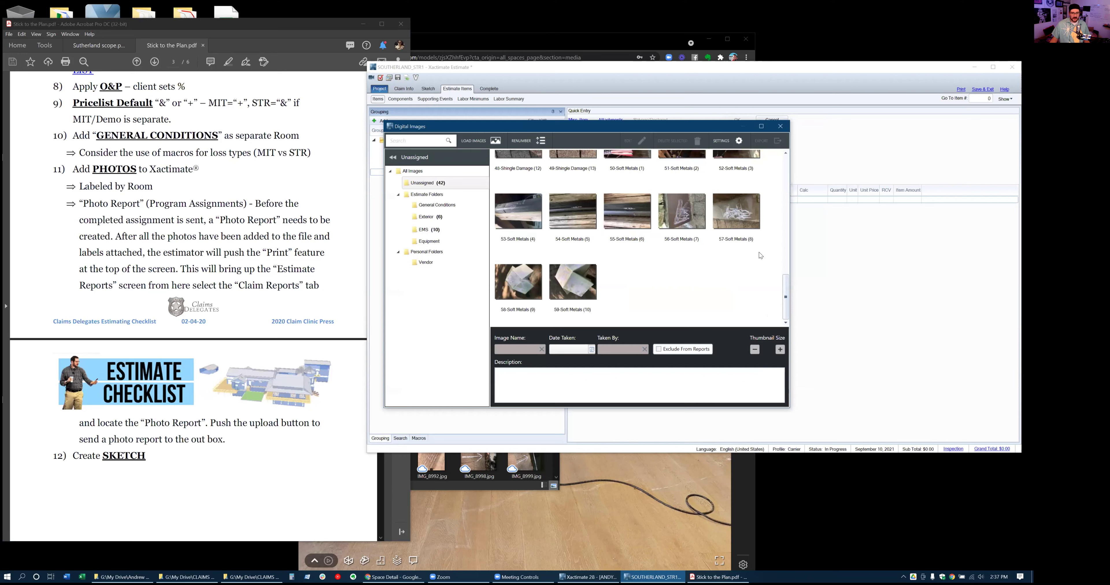
Close the photos window, browse Tools, Options and Sketch, then return to Claim Info Parameters
left_click(780, 127)
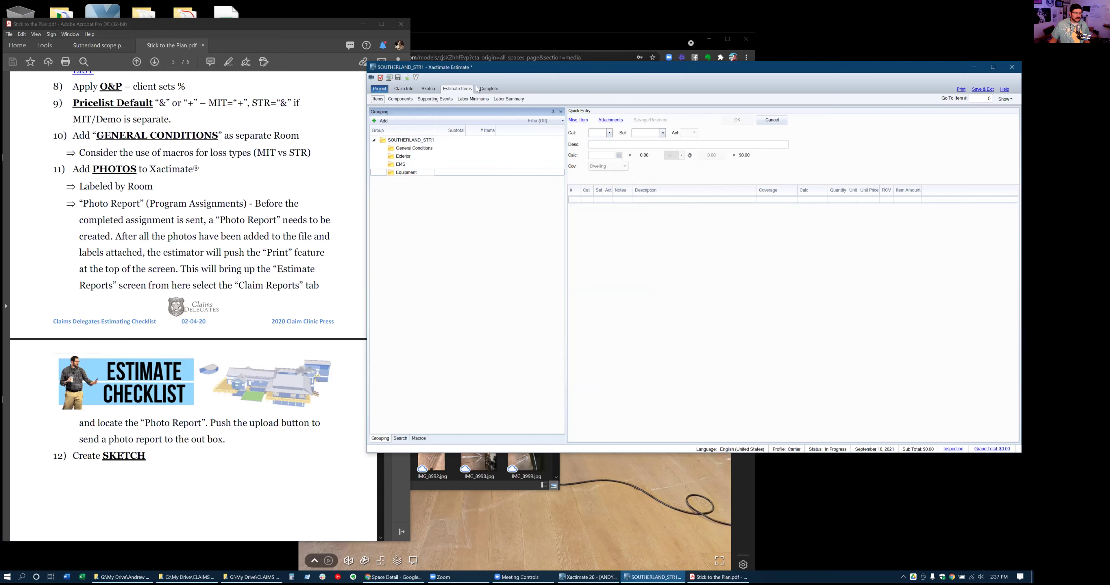
left_click(402, 90)
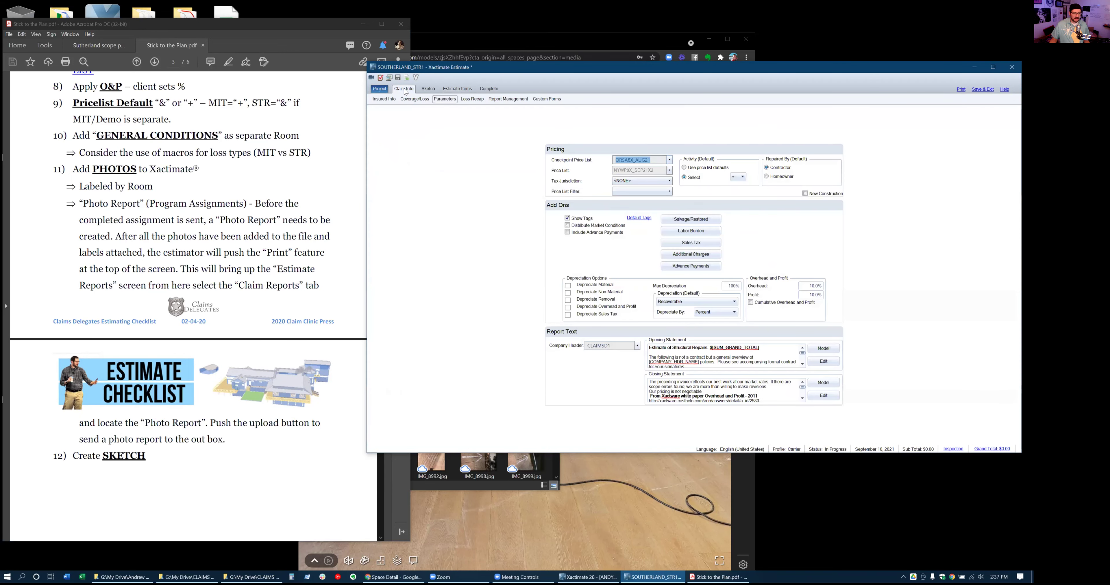
left_click(380, 89)
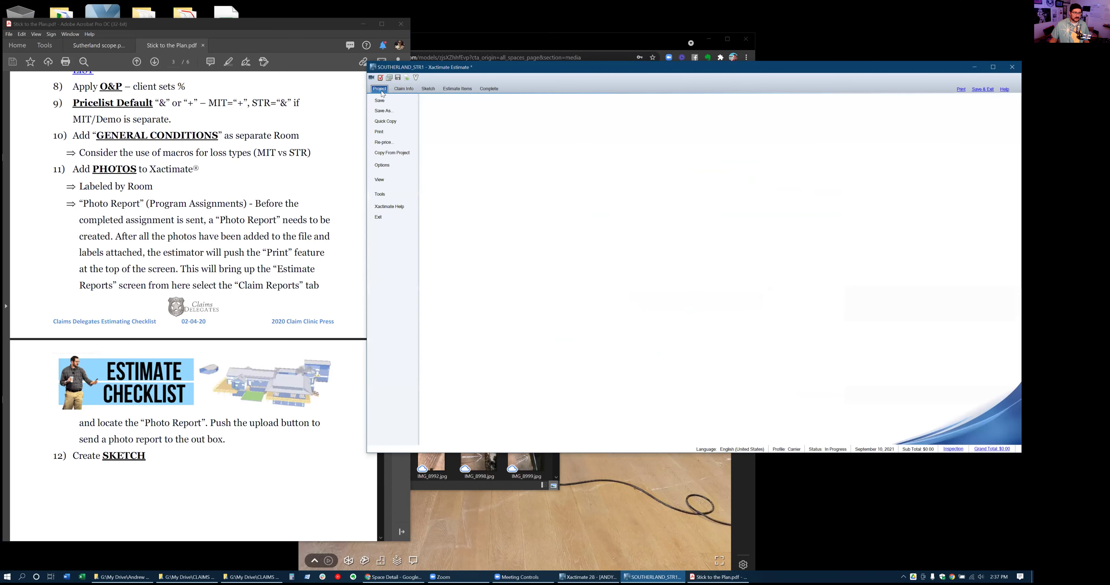
left_click(386, 196)
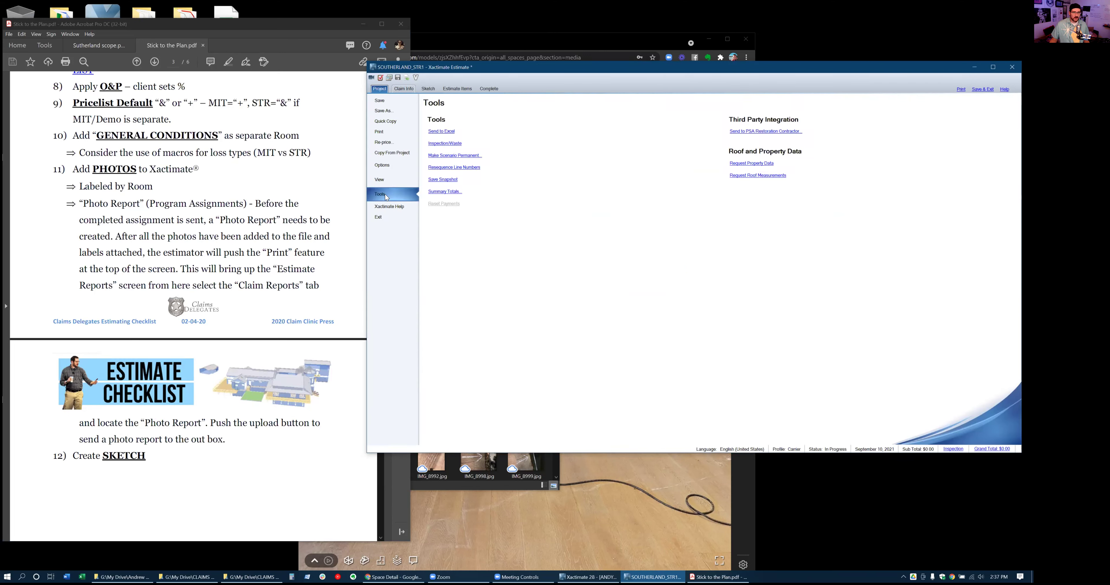
left_click(391, 167)
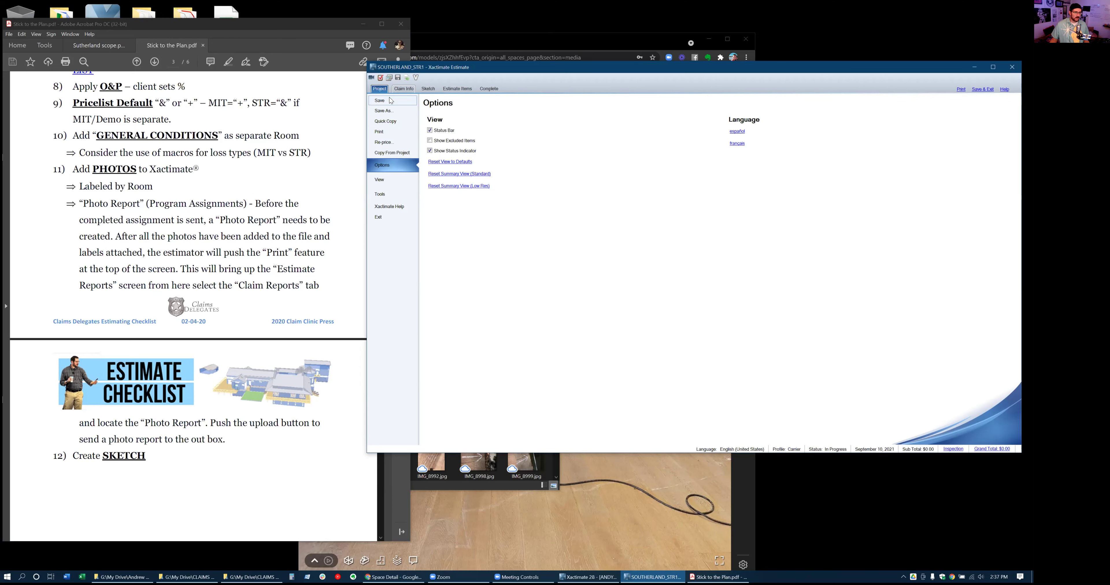
left_click(426, 89)
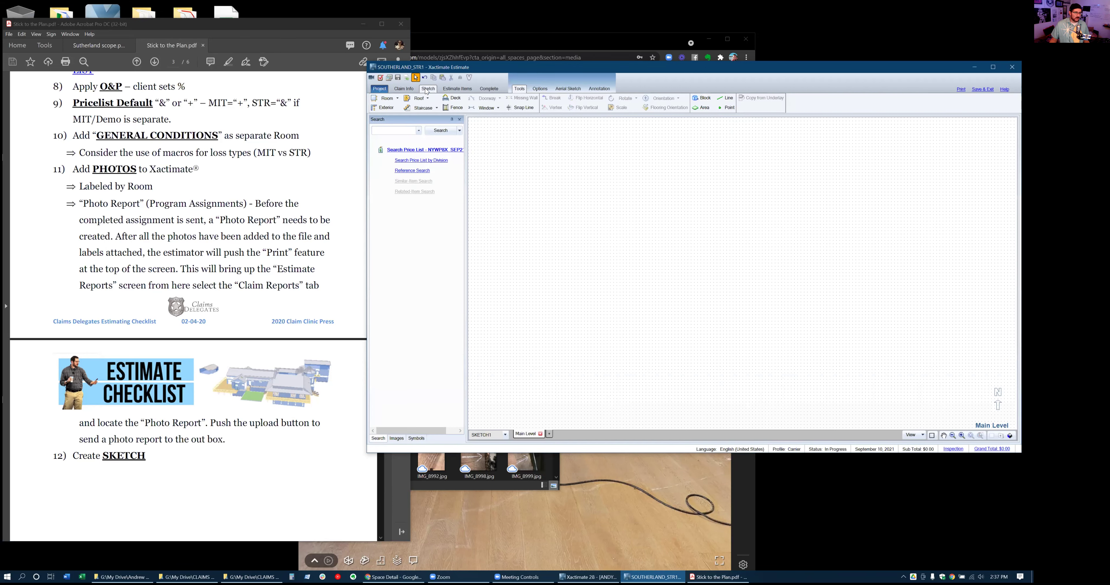
left_click(410, 90)
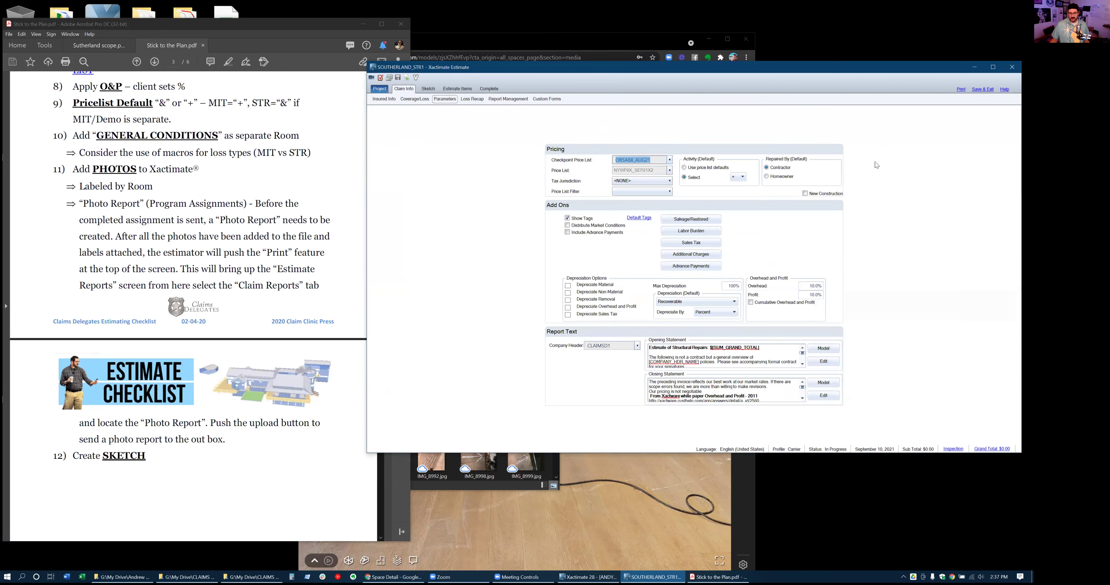
Look over the Claim Reports list, then close the reports window
left_click(961, 91)
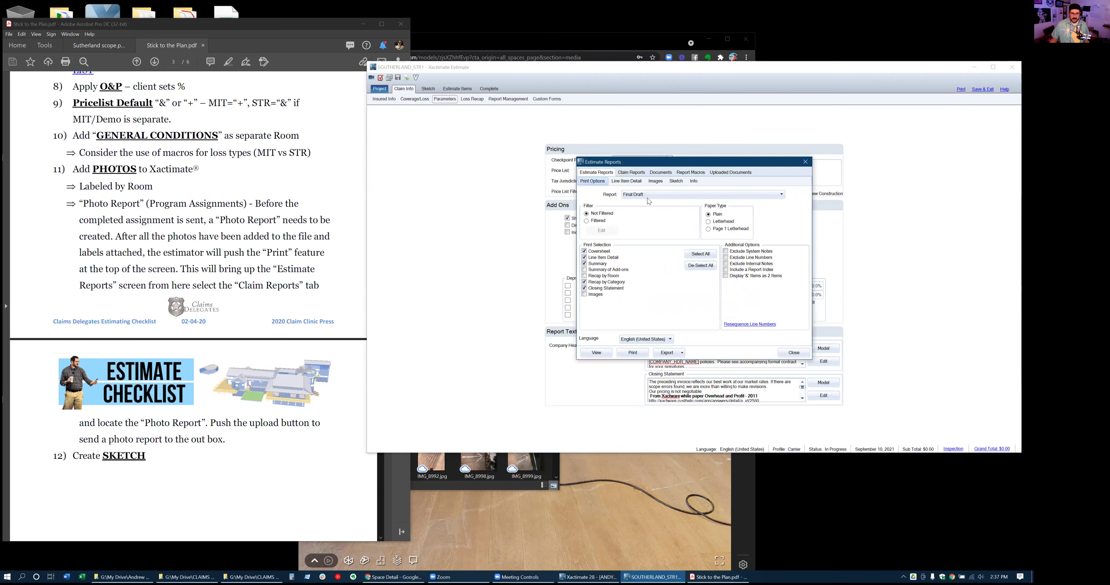
left_click(639, 174)
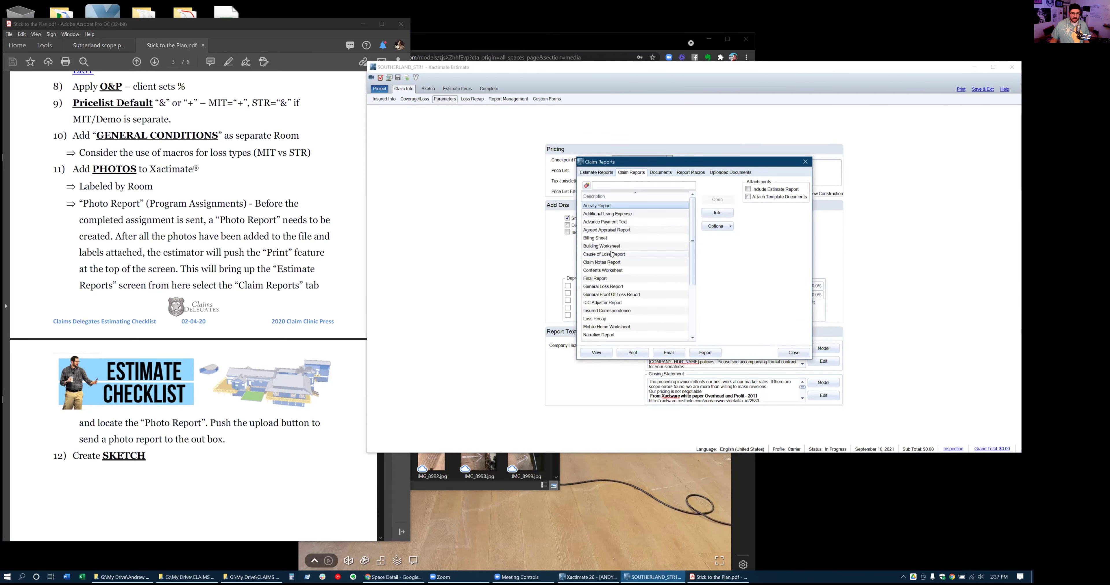
scroll(612, 255, "down", 1)
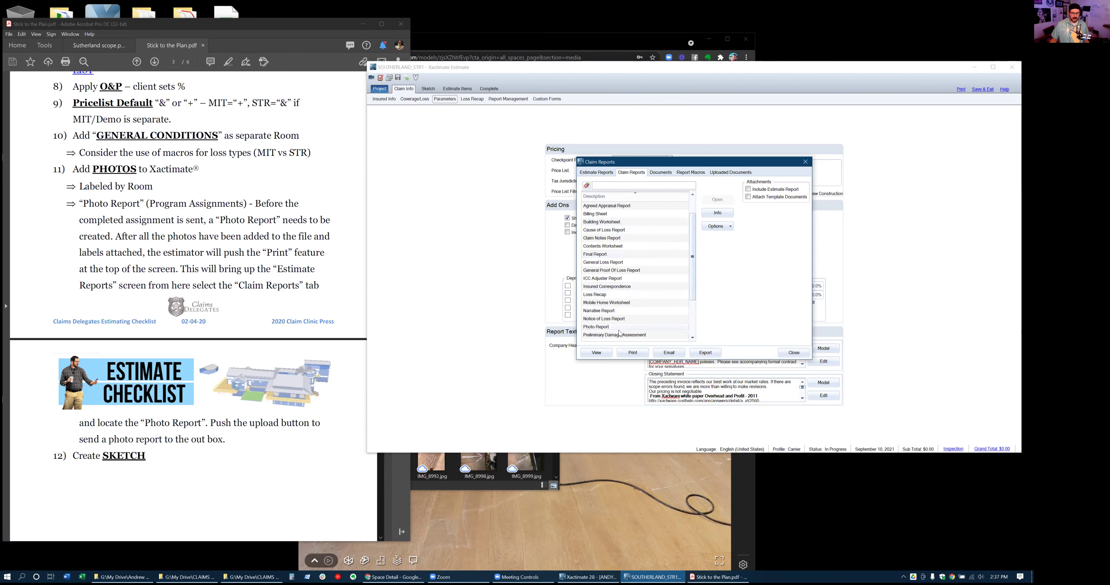
left_click(793, 353)
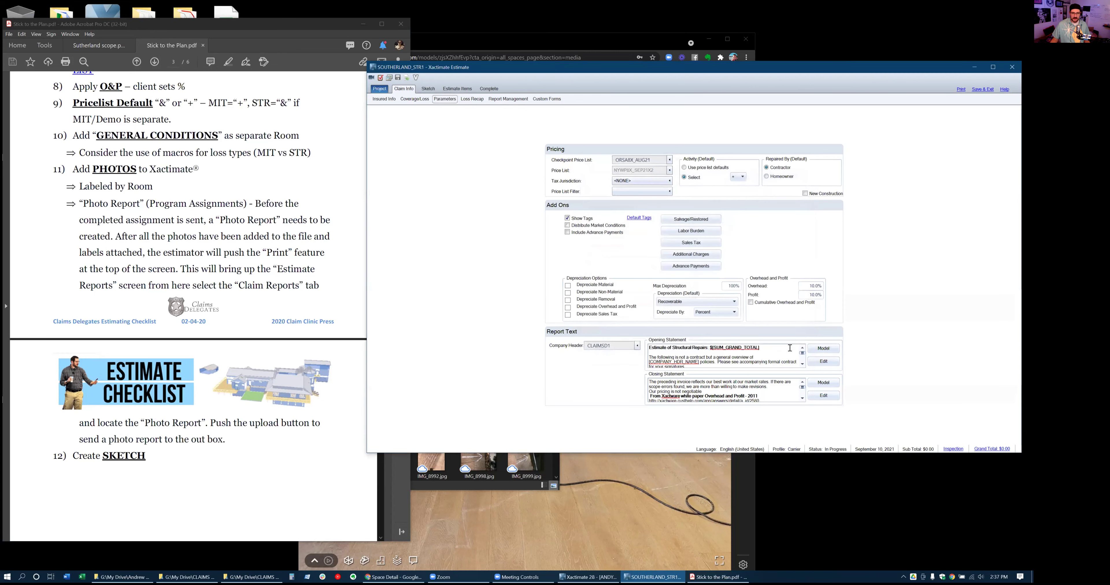
Export the Photo Report from Claim Reports and save it as photo_sheet.pdf
left_click(960, 90)
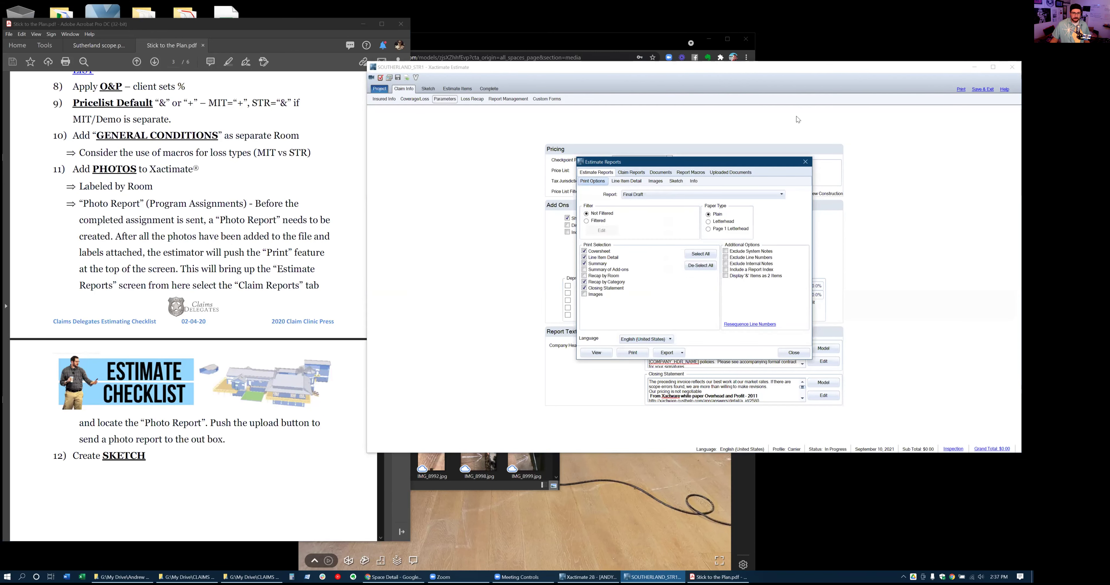
left_click(630, 172)
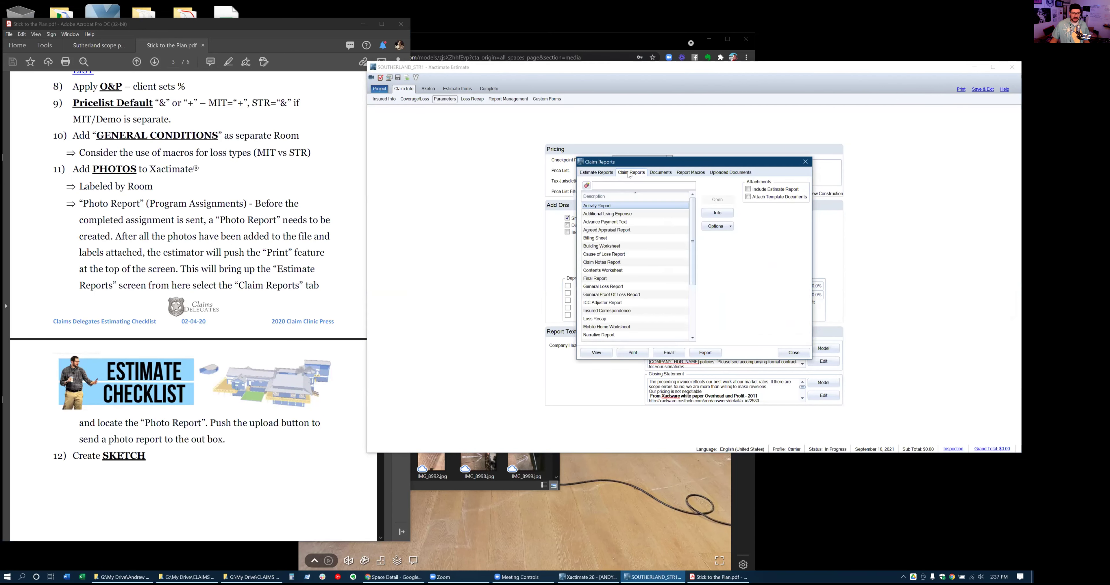
scroll(600, 312, "down", 1)
scroll(600, 312, "down", 1)
left_click(601, 304)
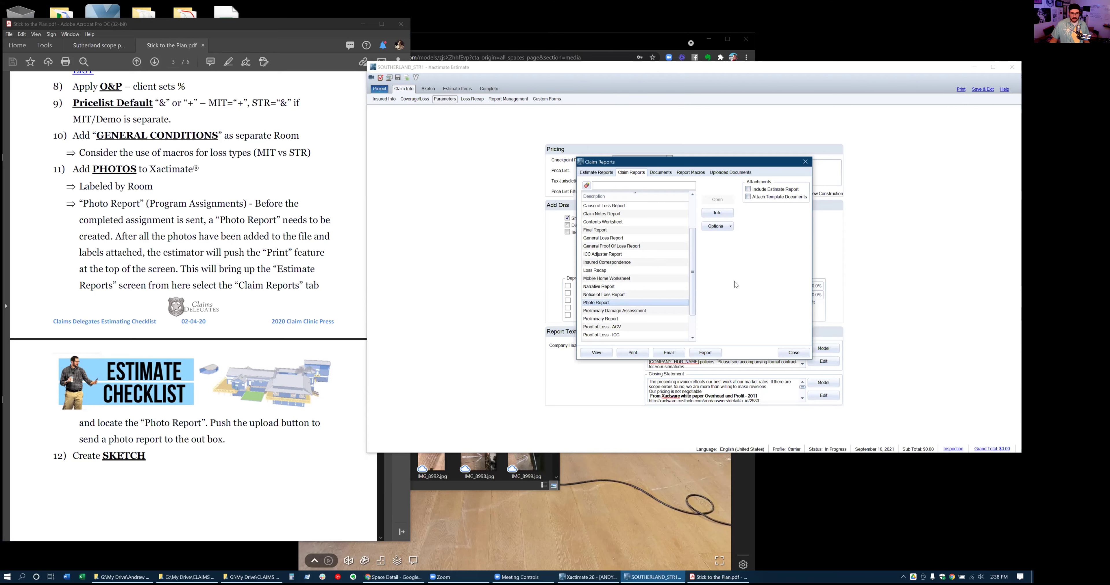
left_click(711, 356)
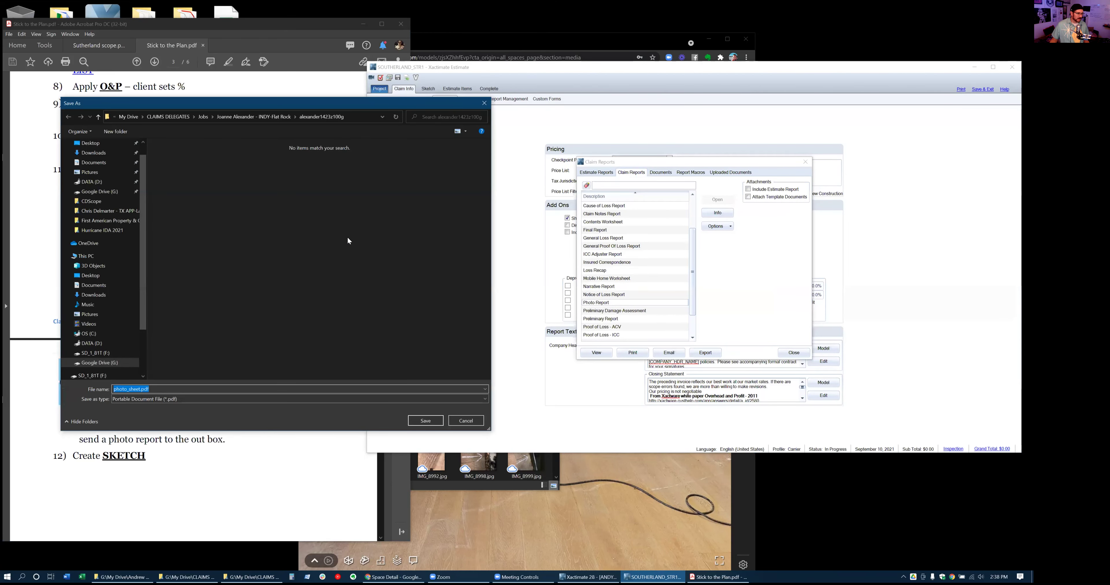
left_click(435, 418)
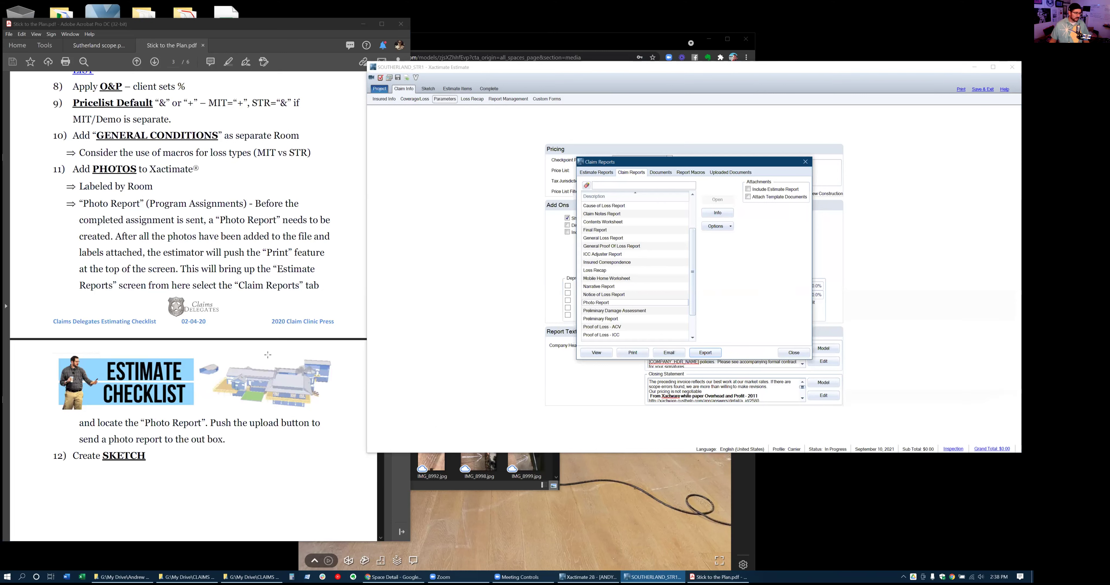
scroll(266, 352, "down", 1)
scroll(266, 353, "down", 1)
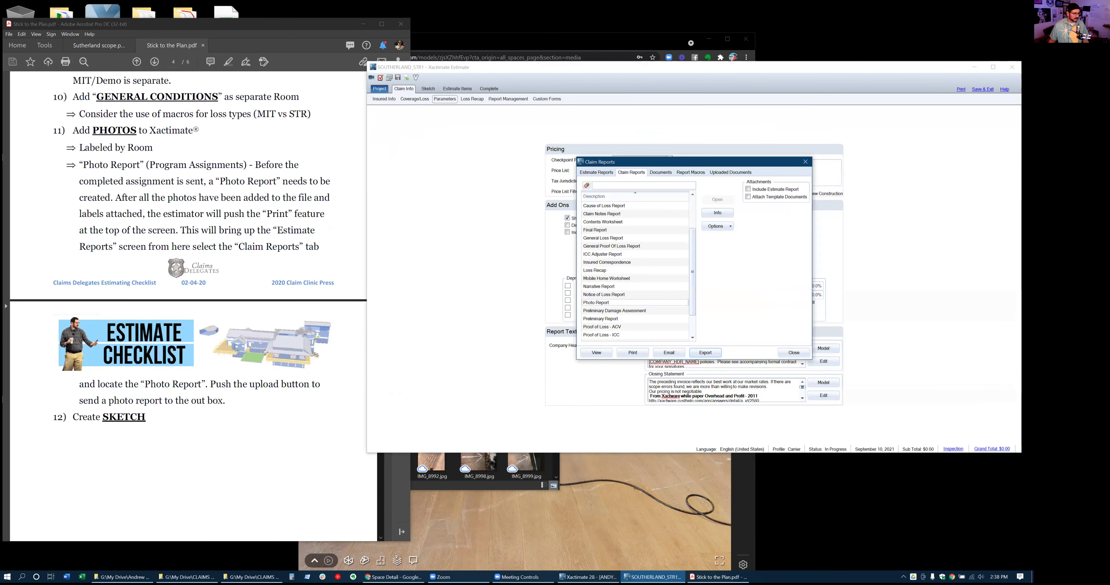
scroll(264, 352, "down", 3)
scroll(264, 352, "down", 9)
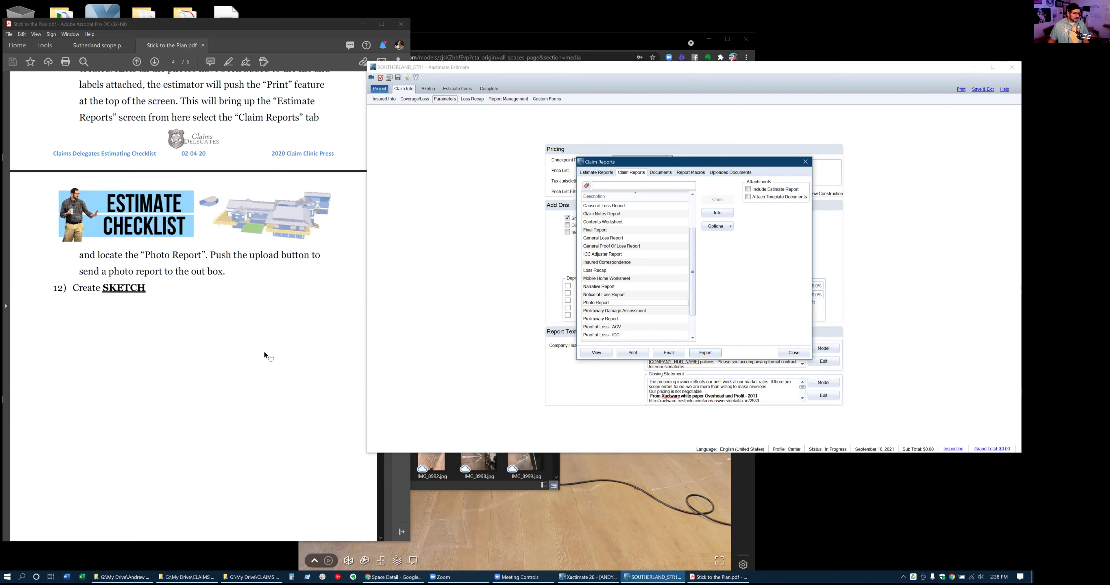
scroll(264, 352, "up", 6)
scroll(263, 352, "up", 6)
scroll(263, 353, "down", 8)
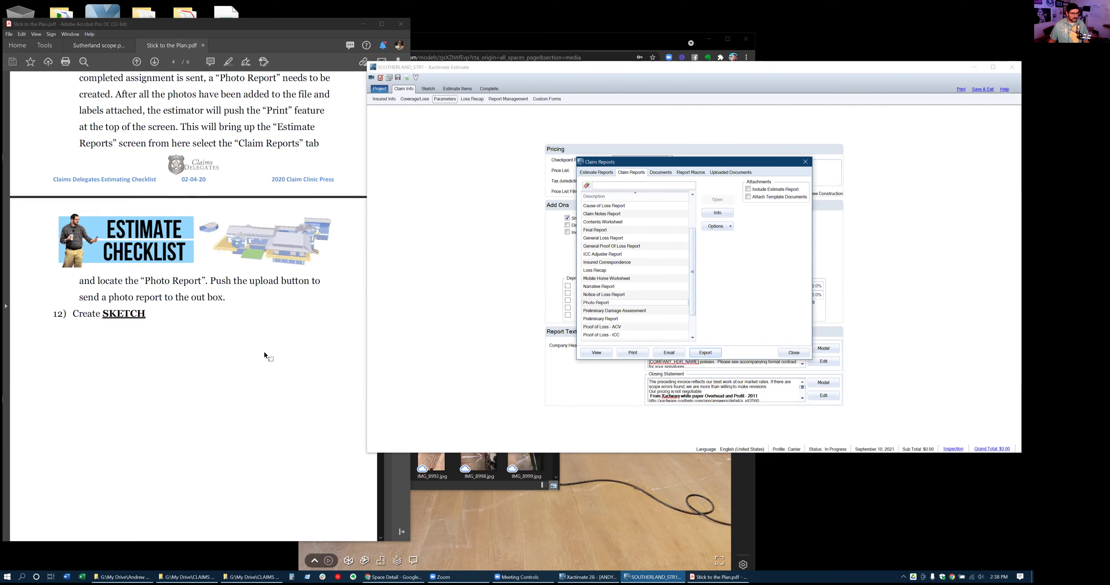
Close the Claim Reports window and scroll the checklist to step 12, Create SKETCH
left_click(794, 355)
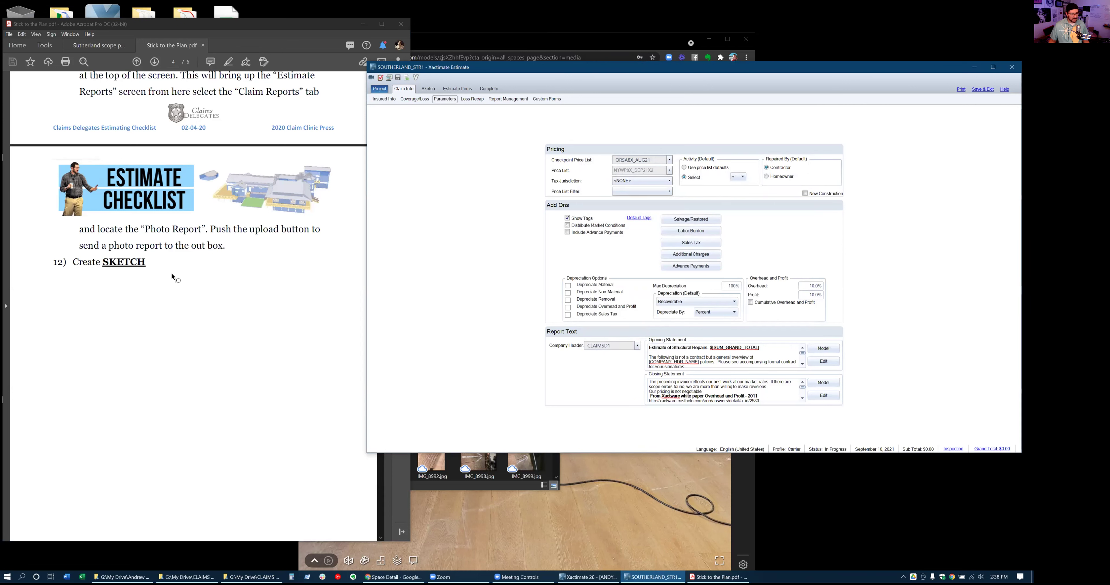
scroll(172, 274, "down", 5)
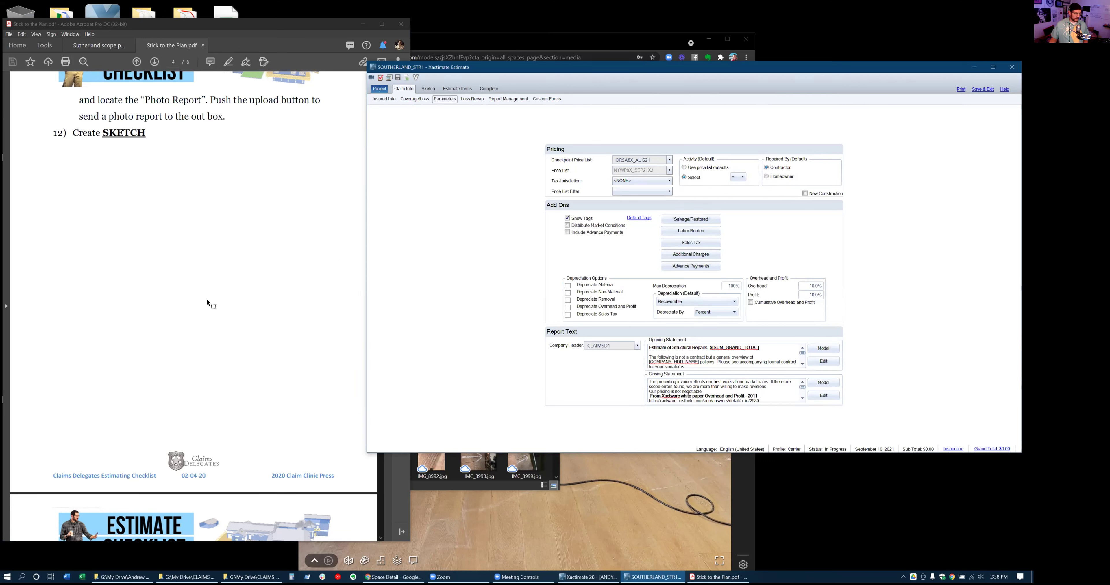
Bring the Matterport tour forward, widen its window and zoom into the floor plan
left_click(628, 507)
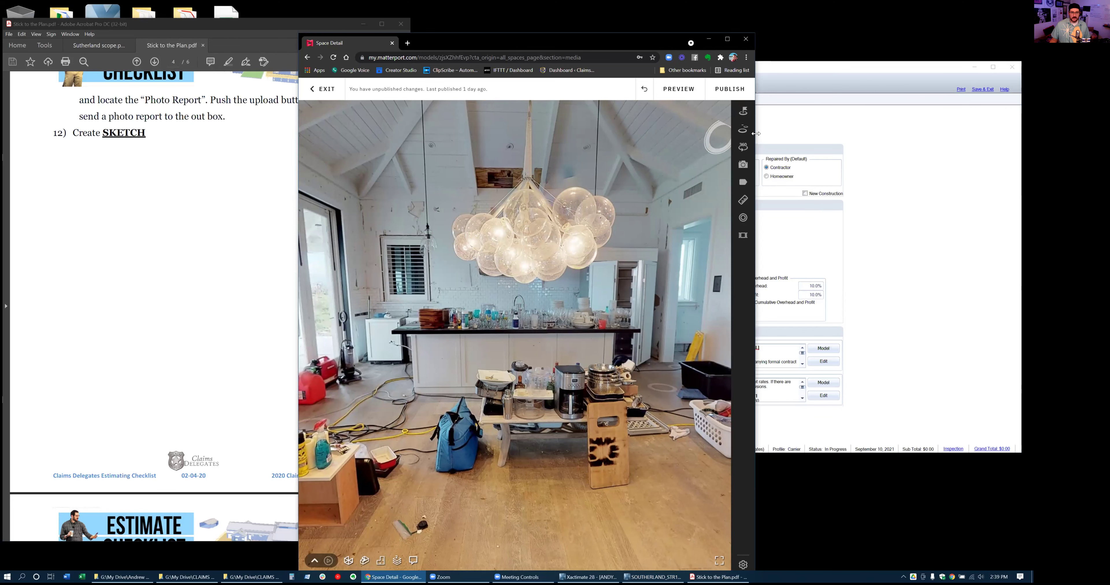
left_click_drag(756, 133, 1031, 134)
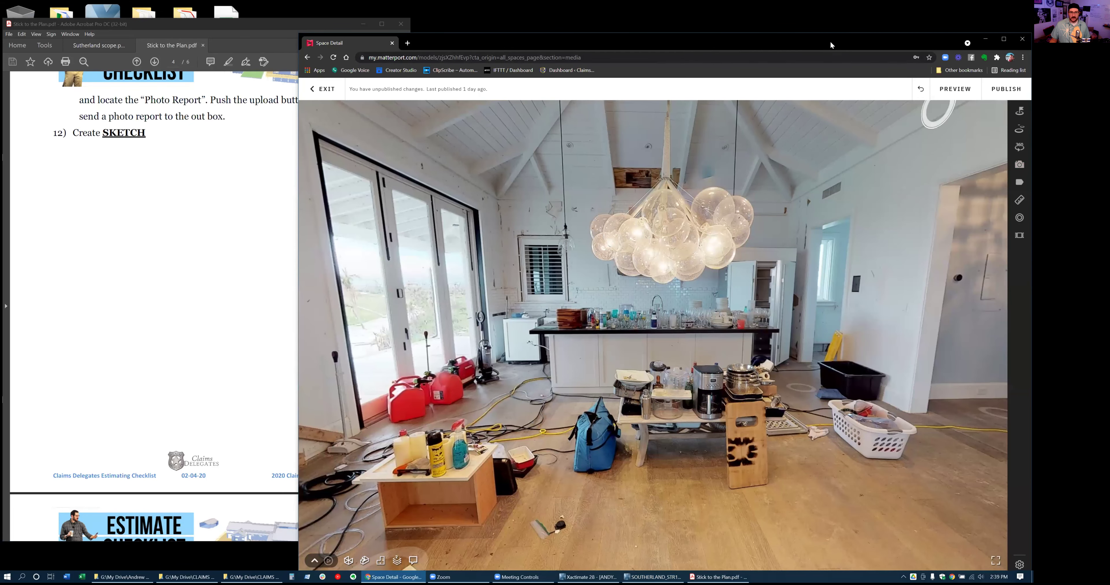
left_click_drag(808, 33, 752, 16)
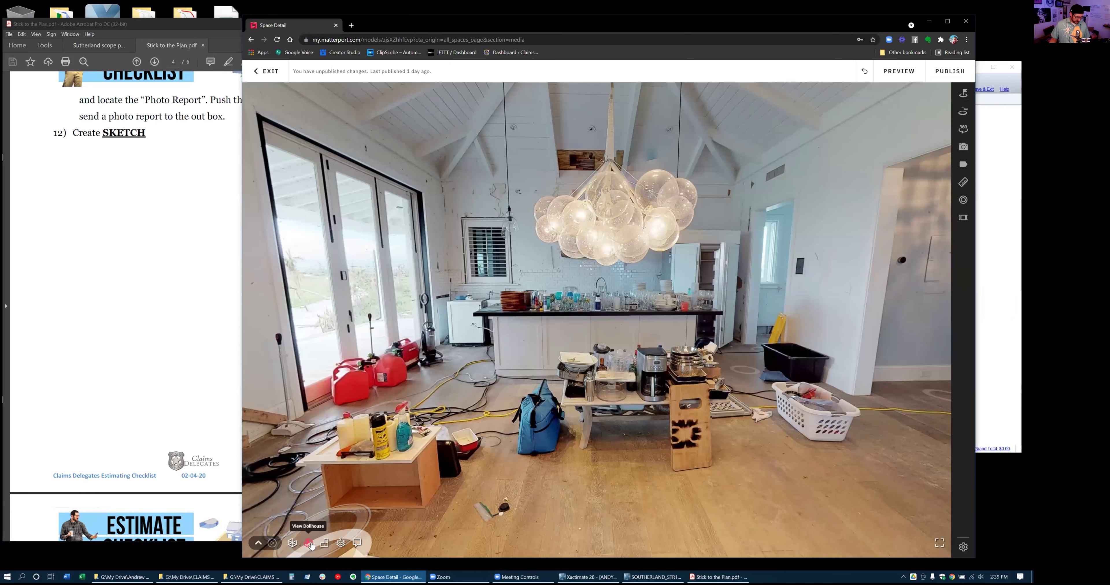
left_click(326, 543)
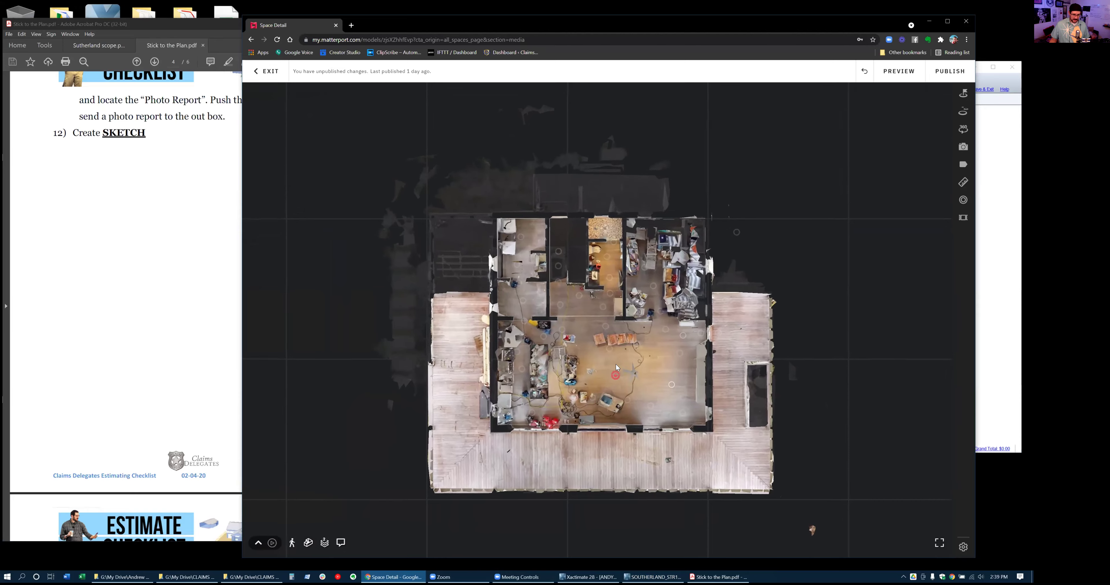
scroll(616, 365, "up", 3)
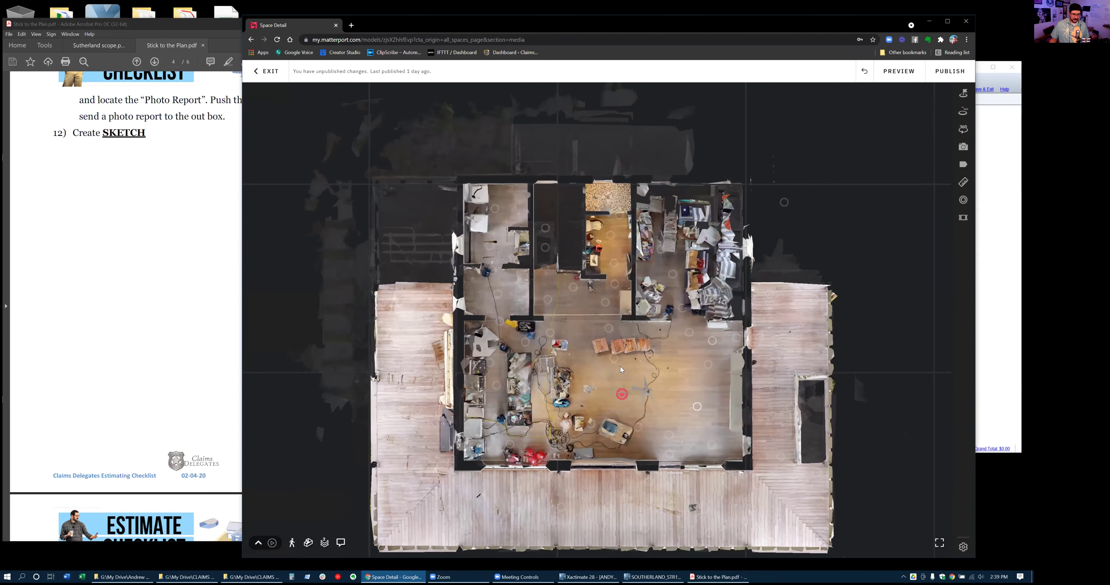
scroll(620, 367, "up", 2)
Draw a 19'11" measurement line along the left side of the house
left_click(963, 182)
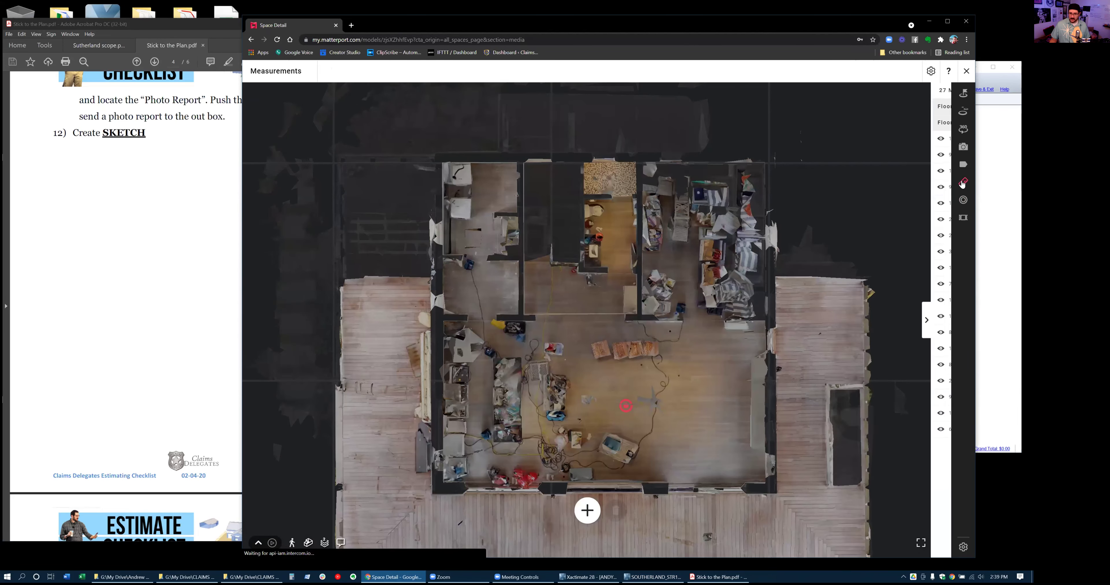
left_click(543, 509)
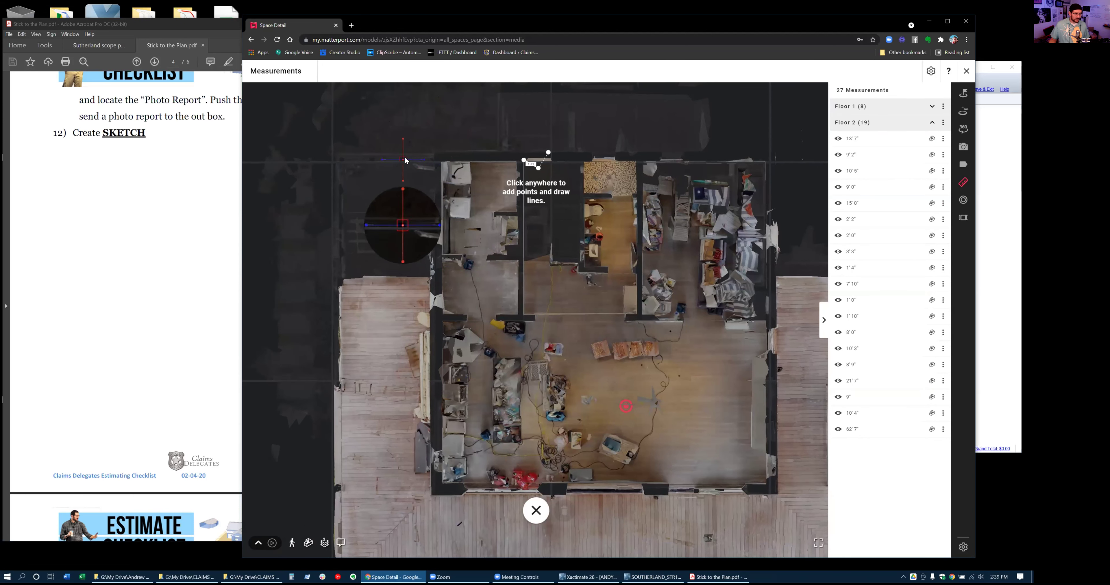
left_click(406, 160)
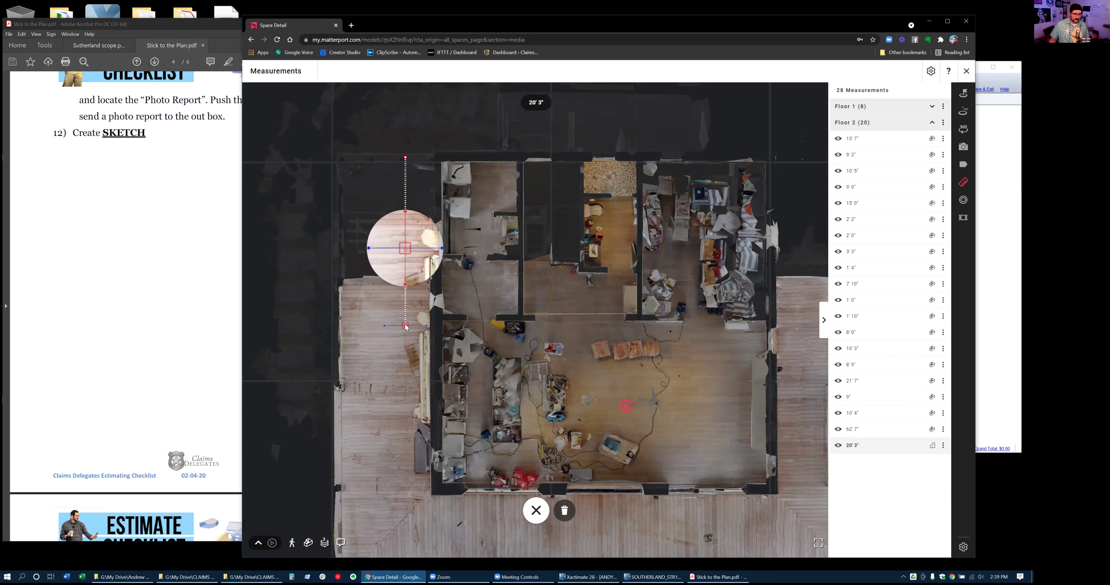
scroll(405, 327, "up", 3)
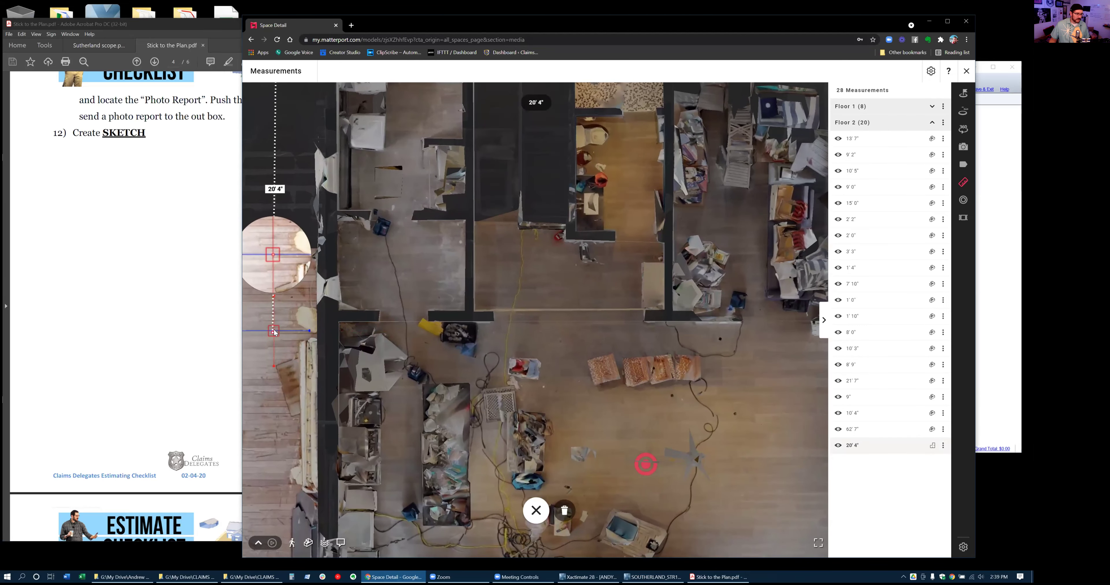
left_click(276, 328)
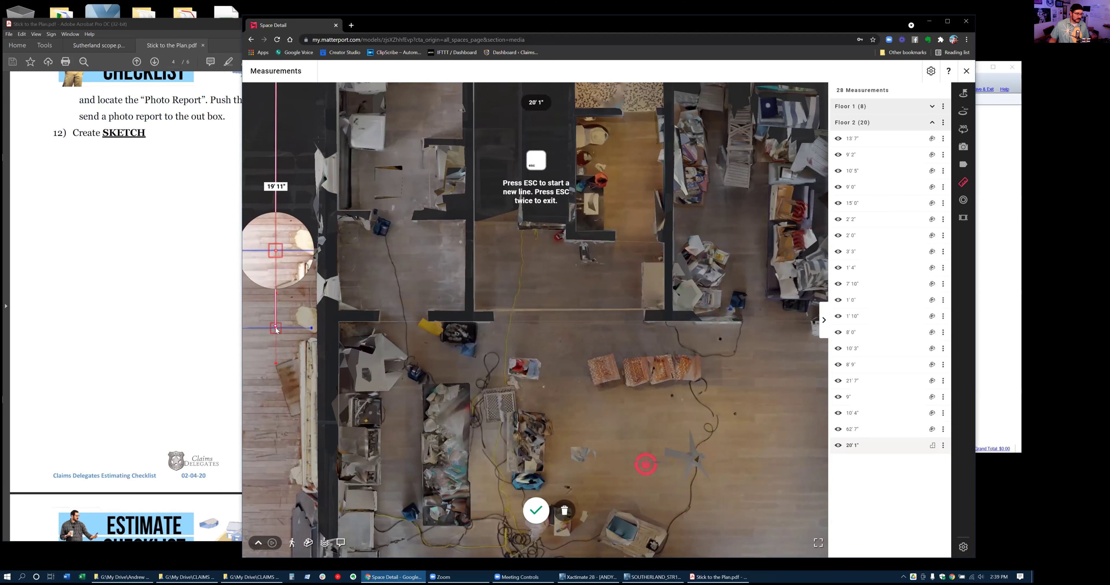
left_click(297, 328)
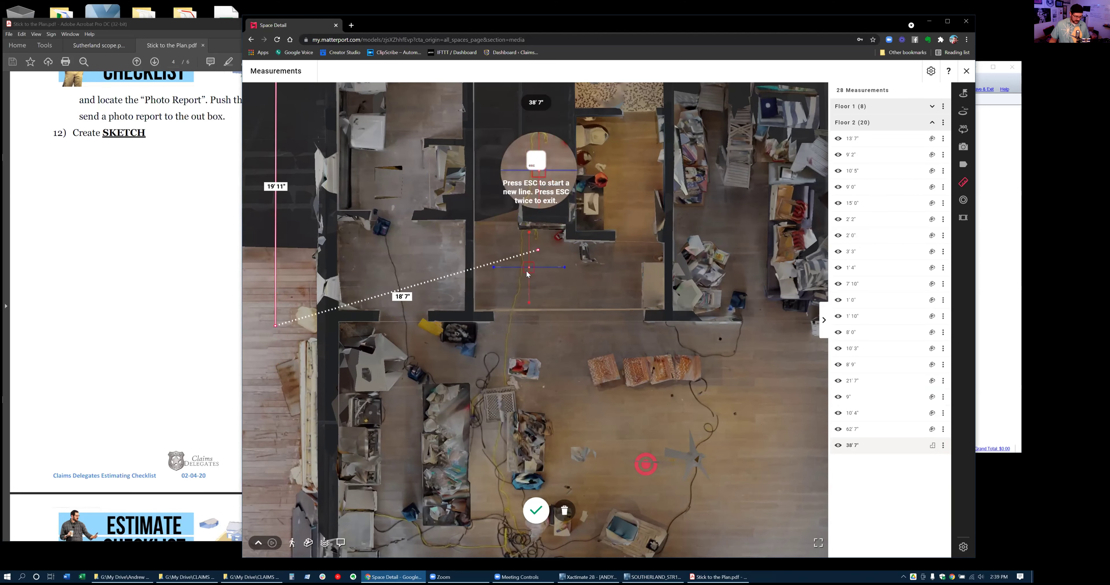
key("Escape")
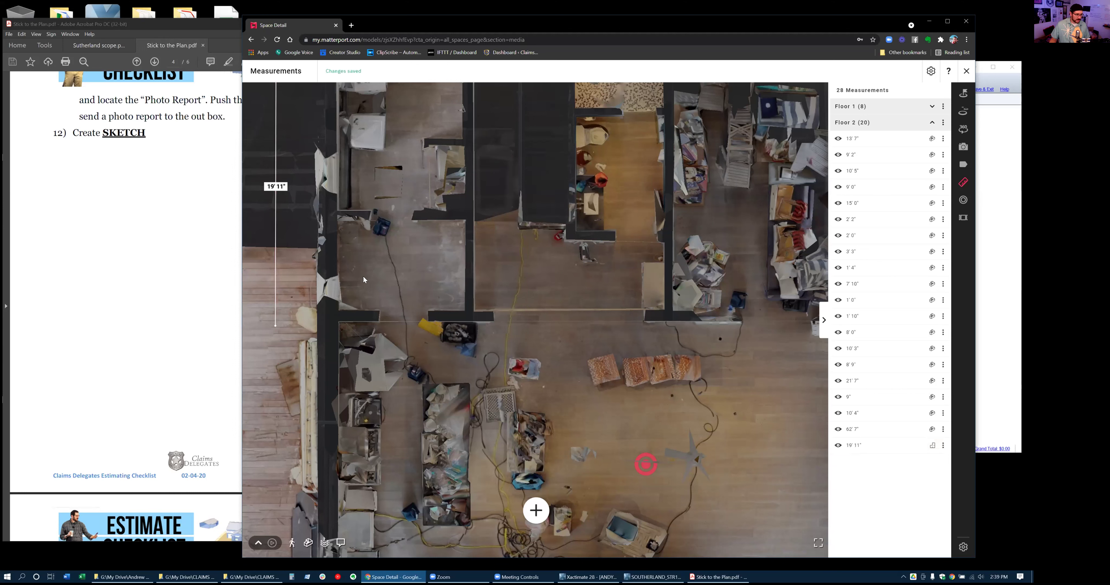
Adjust the 19'11" measurement's end point and return to the top-down floor plan
left_click(276, 190)
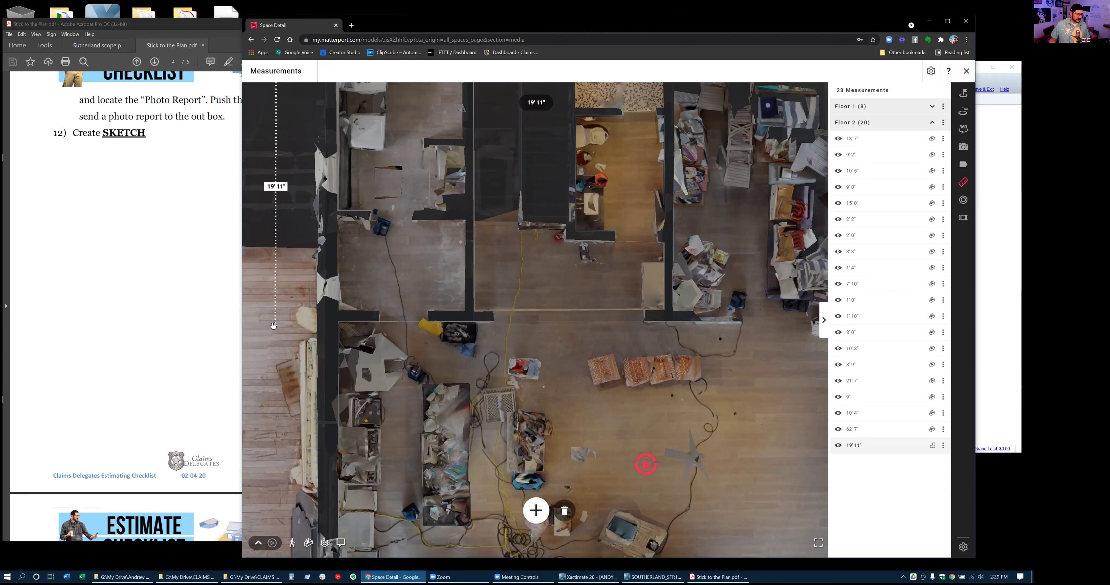
mouse_move(278, 333)
left_mouse_down()
mouse_move(283, 340)
mouse_move(283, 323)
left_mouse_up()
scroll(283, 325, "down", 5)
left_click(433, 331)
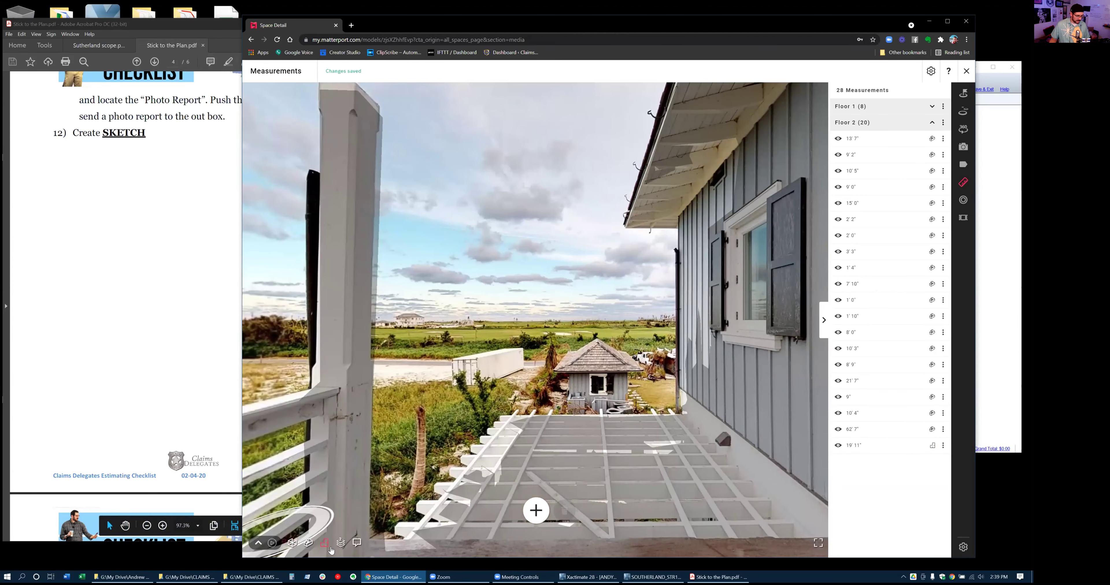
left_click(328, 547)
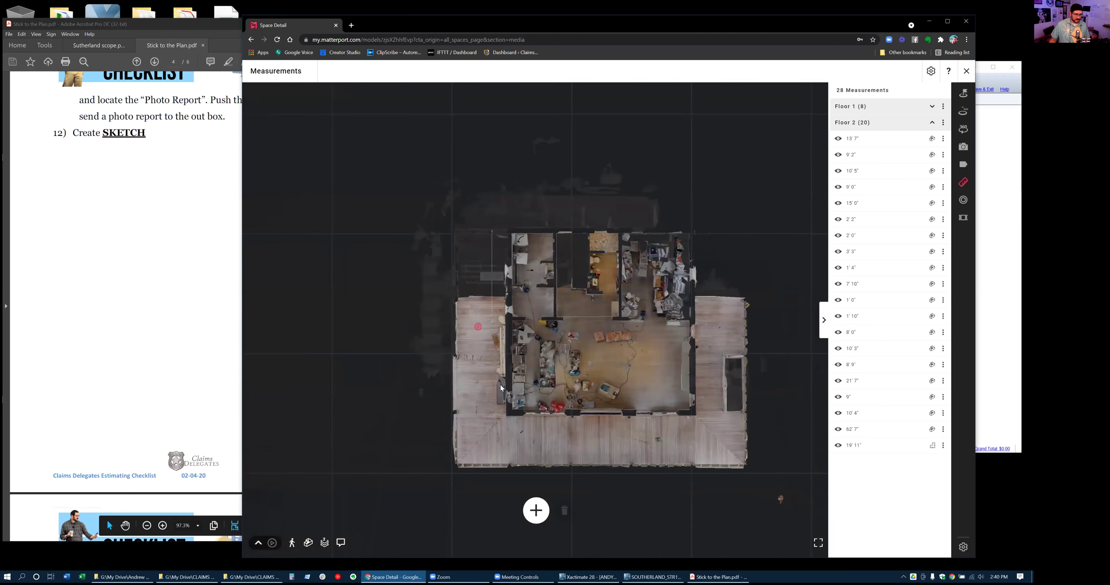
scroll(405, 337, "up", 3)
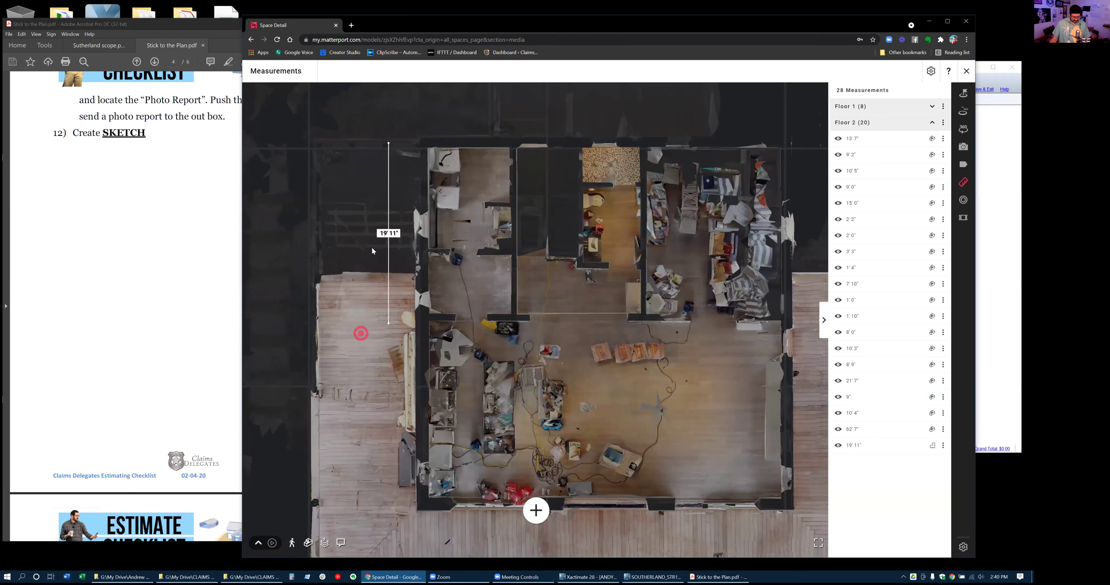
Capture a 2D floor-plan photo with 'Include measurements' enabled
left_click(966, 70)
left_click(963, 147)
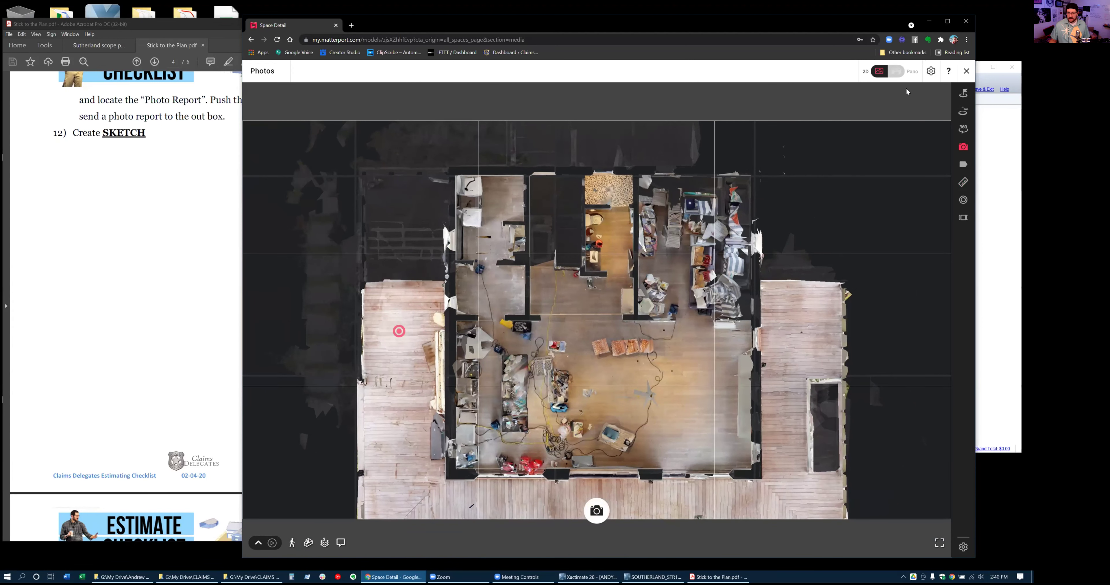
left_click(931, 71)
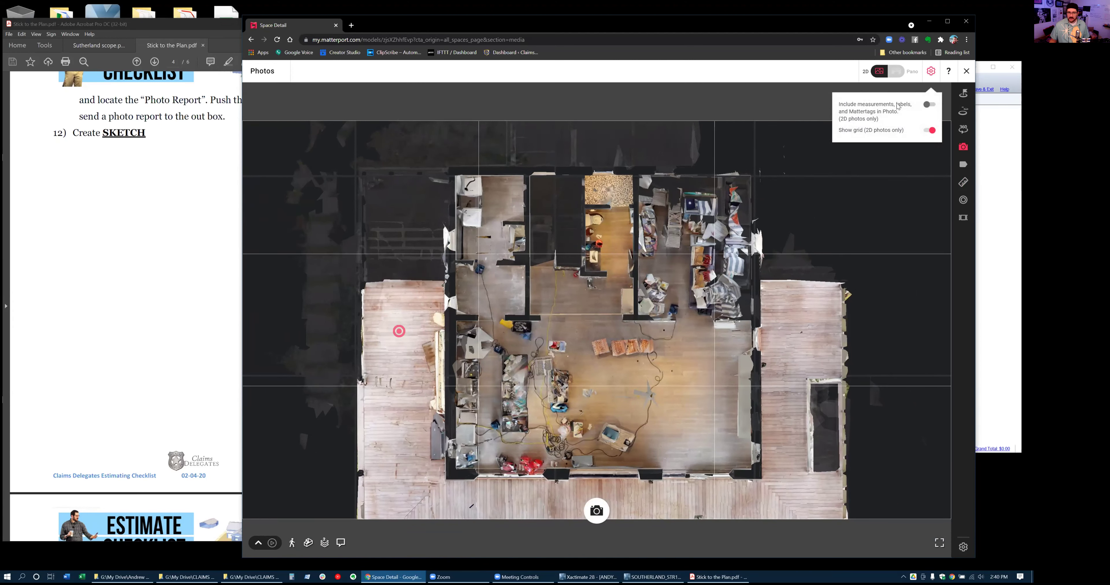
left_click(928, 106)
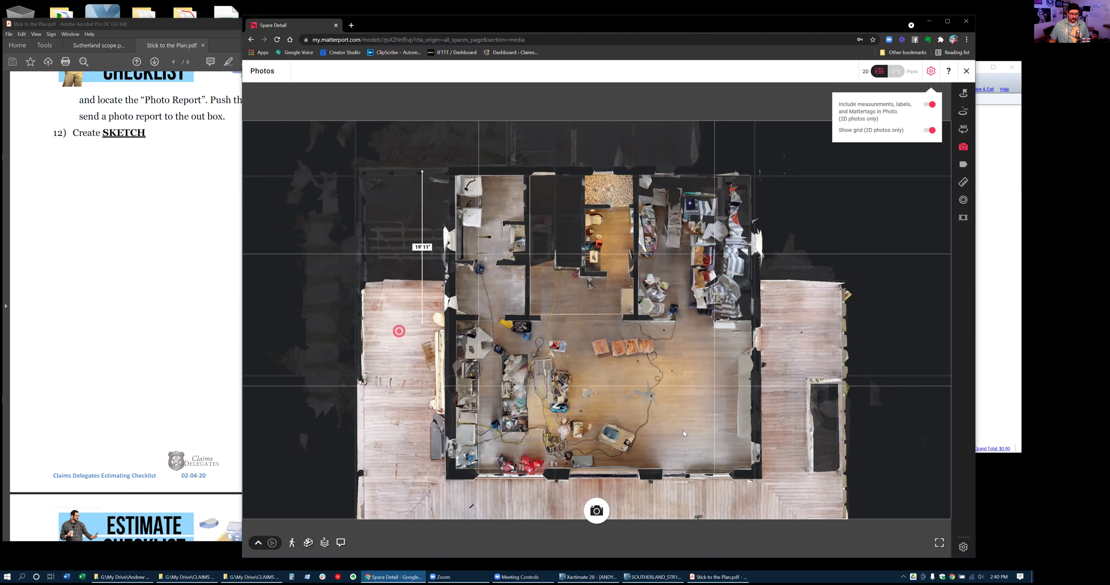
left_click(590, 522)
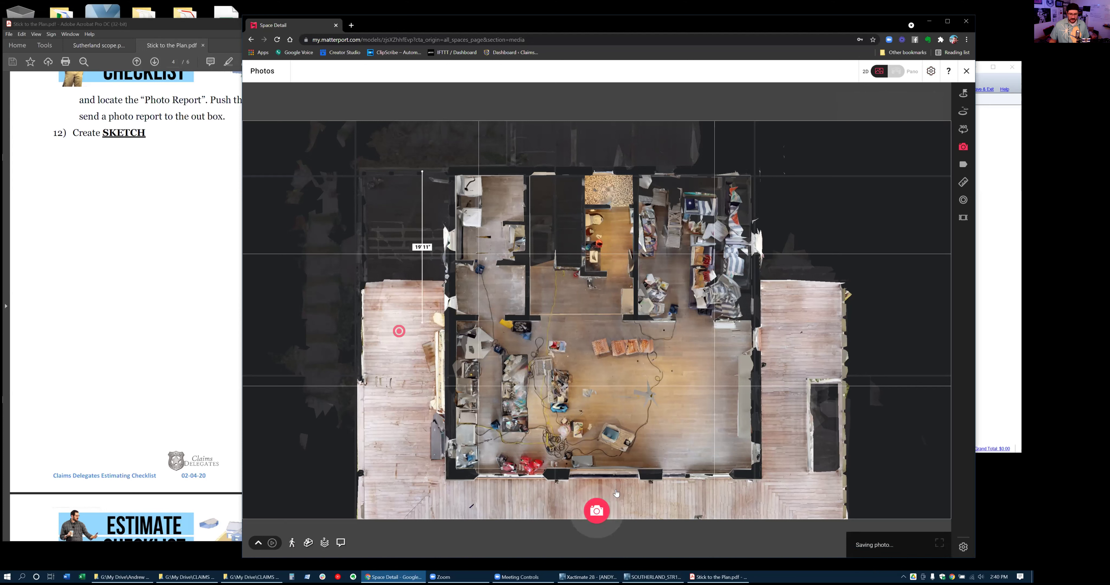
Download the floor-plan photo to the Desktop as a JPG and close the viewer
left_click(934, 545)
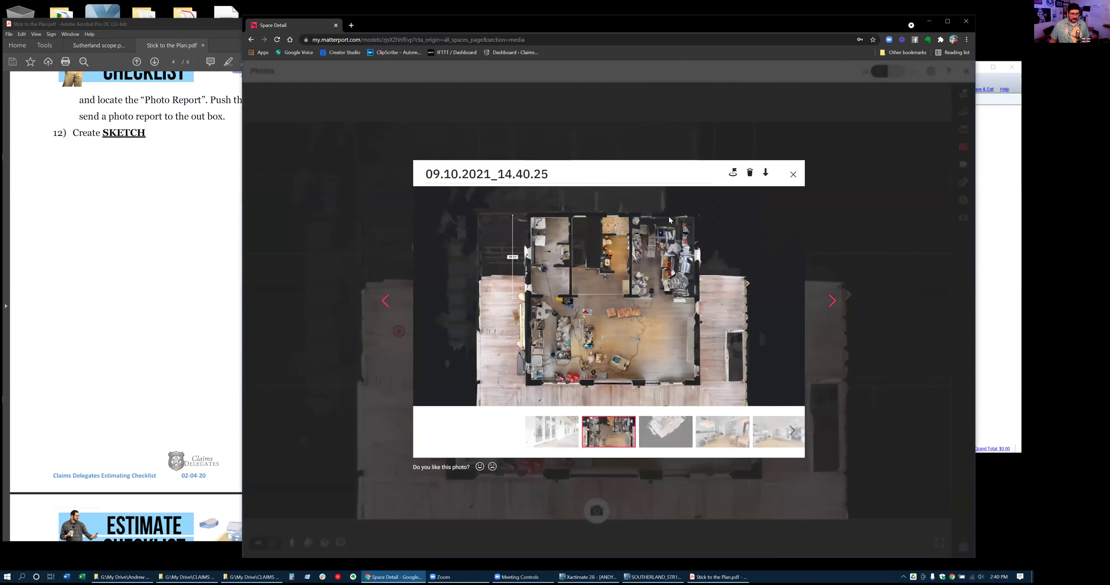
left_click(765, 173)
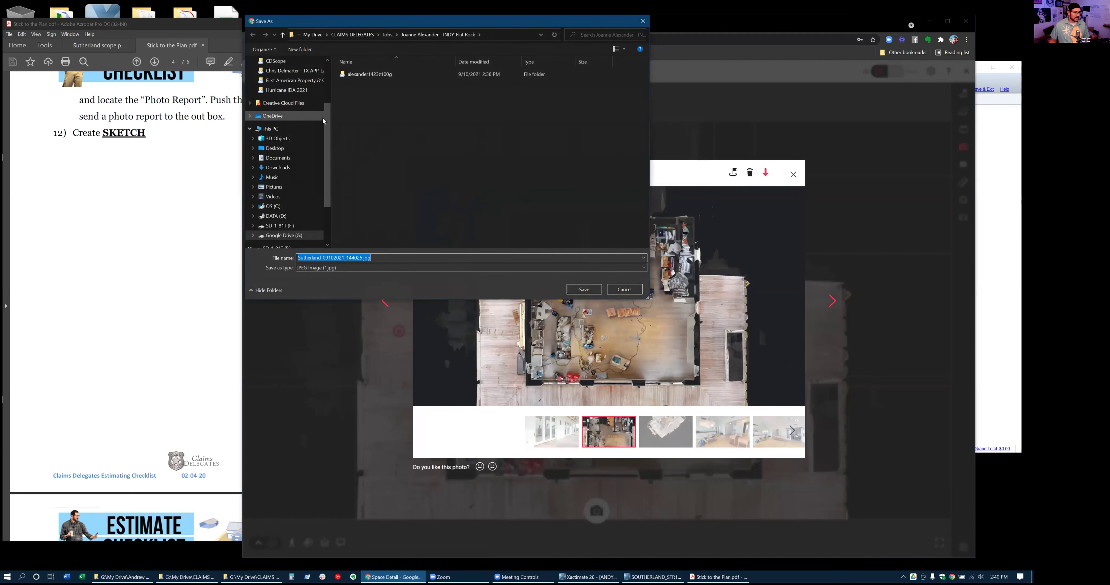
left_click_drag(328, 117, 297, 78)
left_click(298, 79)
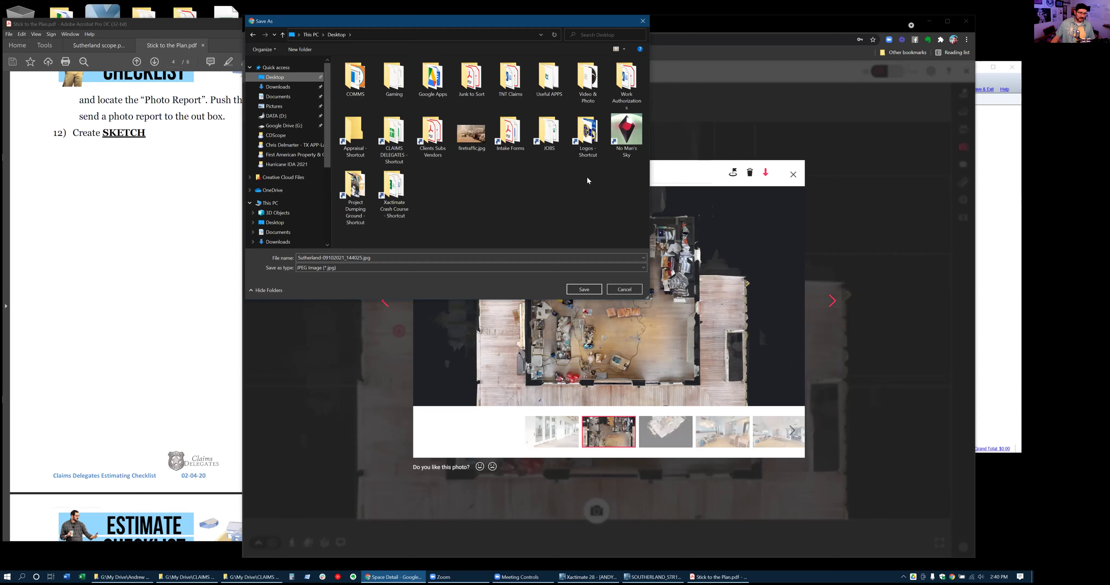
left_click(574, 288)
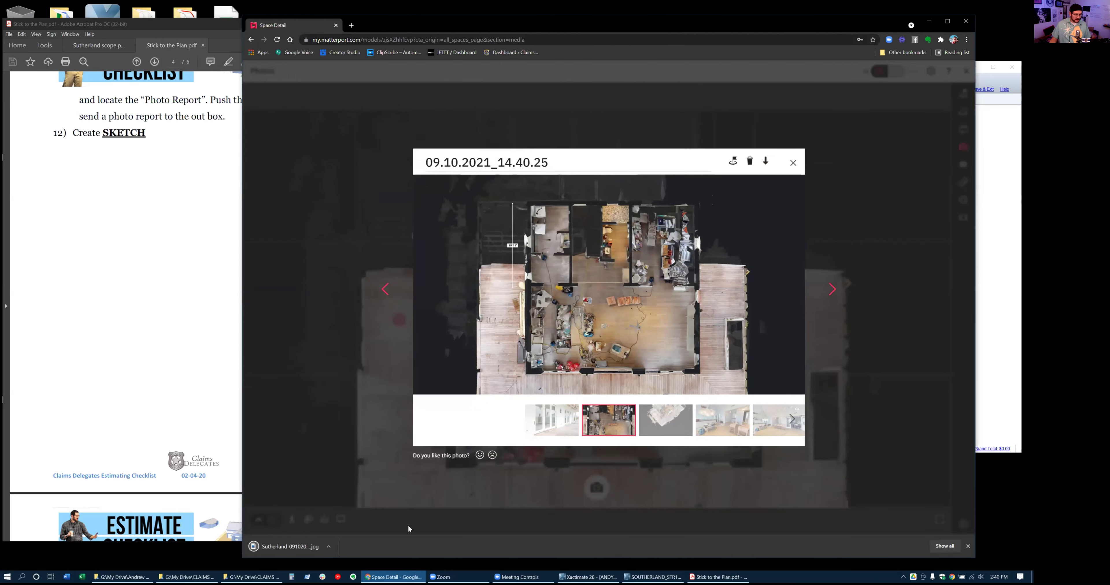
left_click(967, 547)
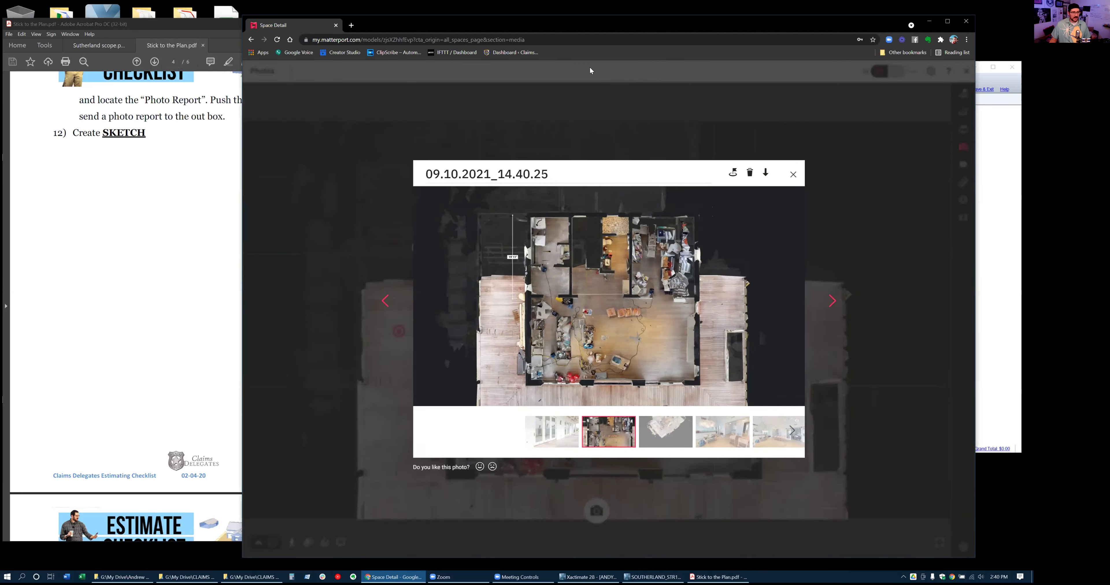
left_click(793, 175)
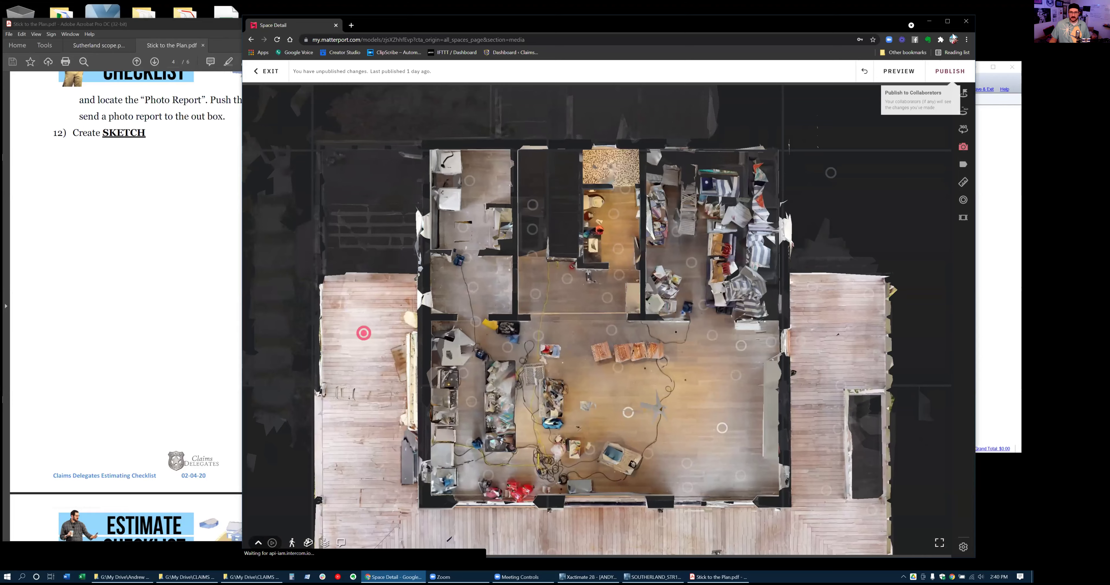
In the Xactimate Sketch, start Options > Import > Import Underlay Image and dismiss the errors
left_click(929, 21)
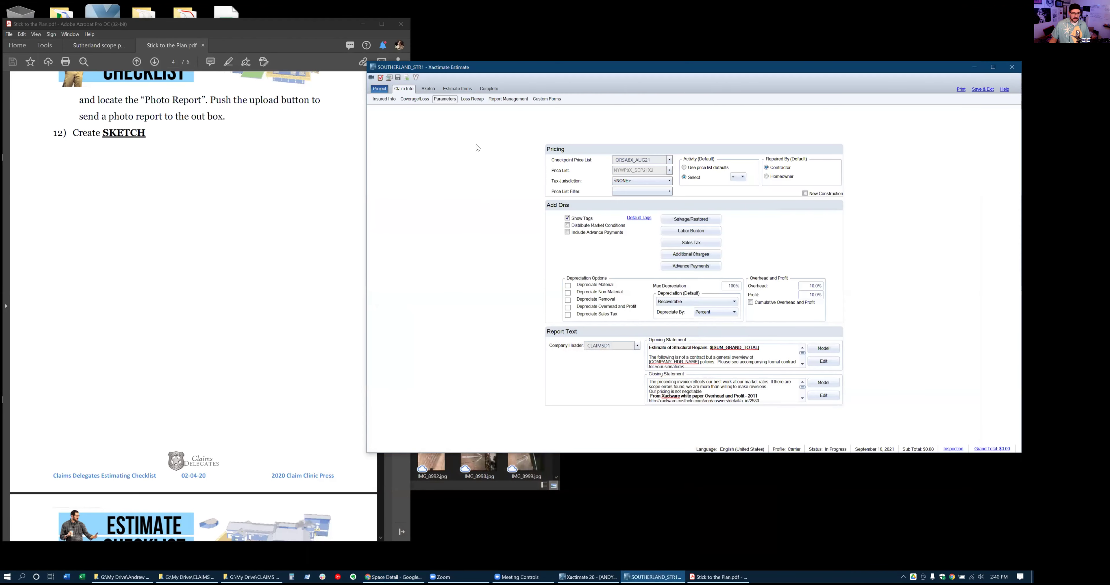
left_click(429, 89)
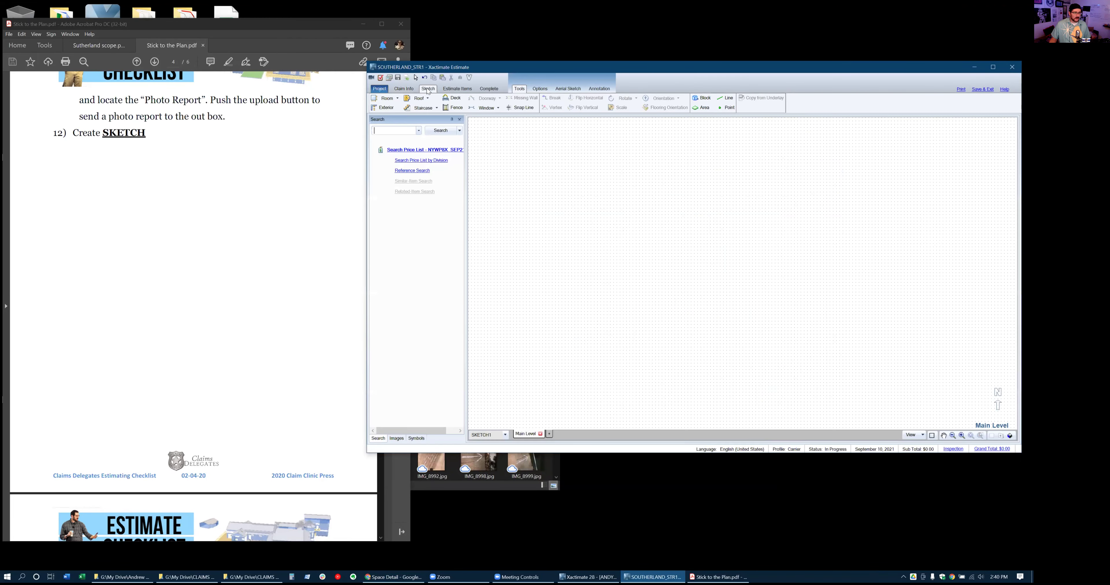
left_click(544, 89)
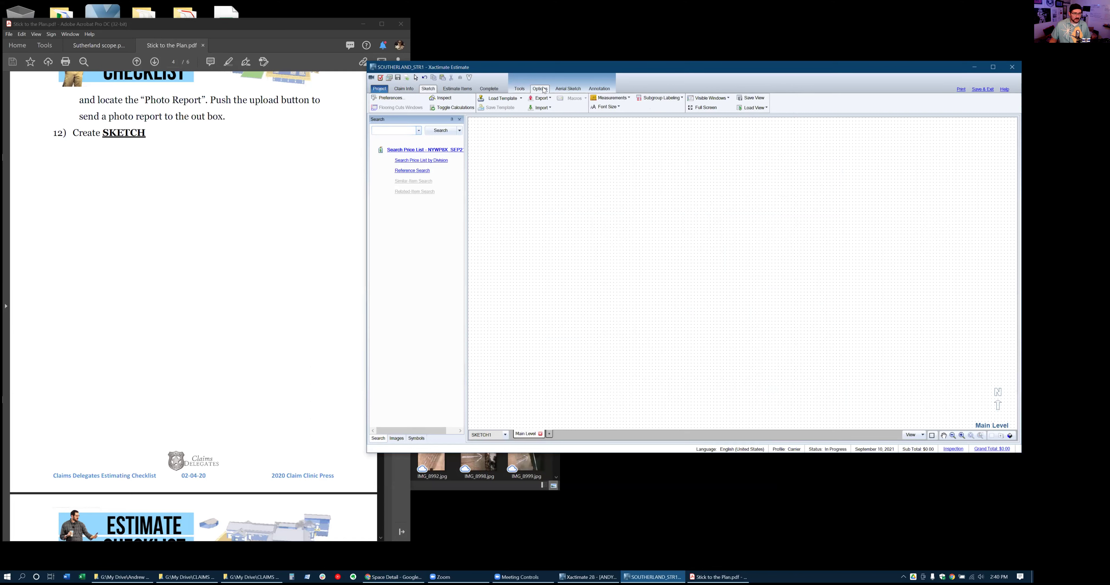
left_click(549, 111)
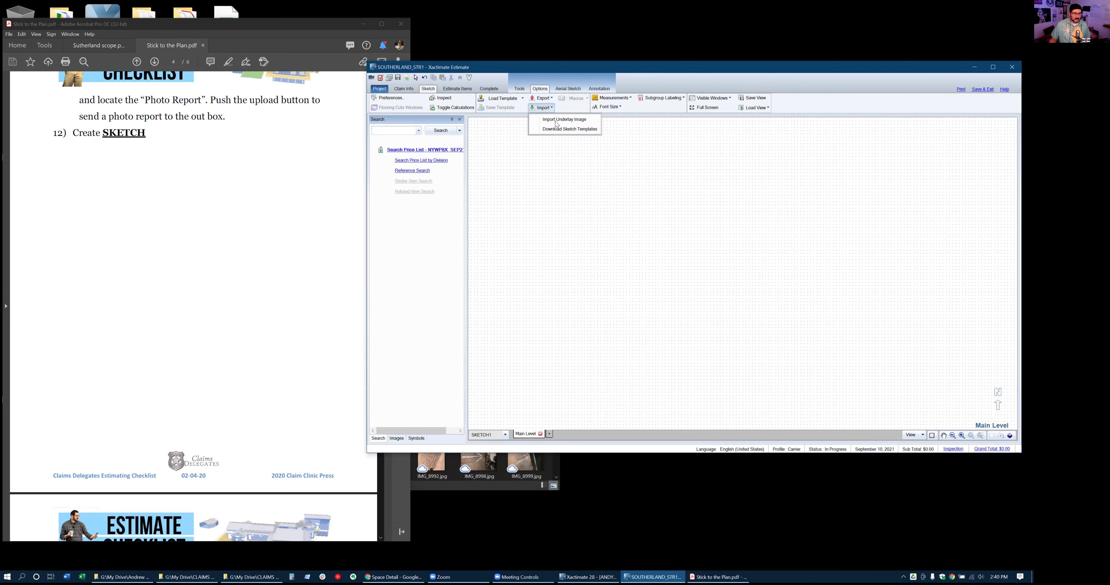
left_click(558, 125)
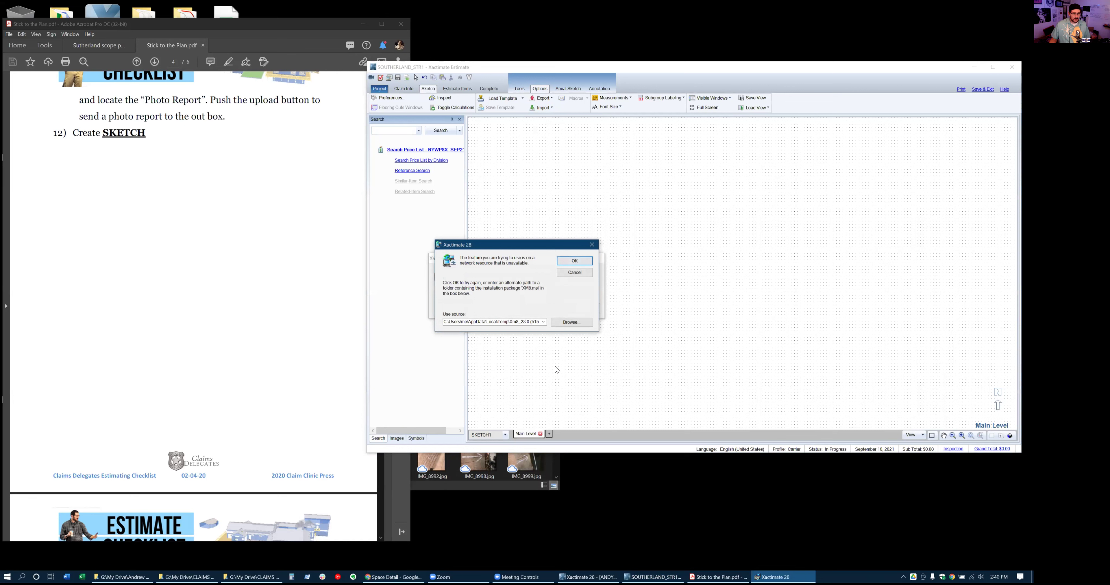
left_click(573, 271)
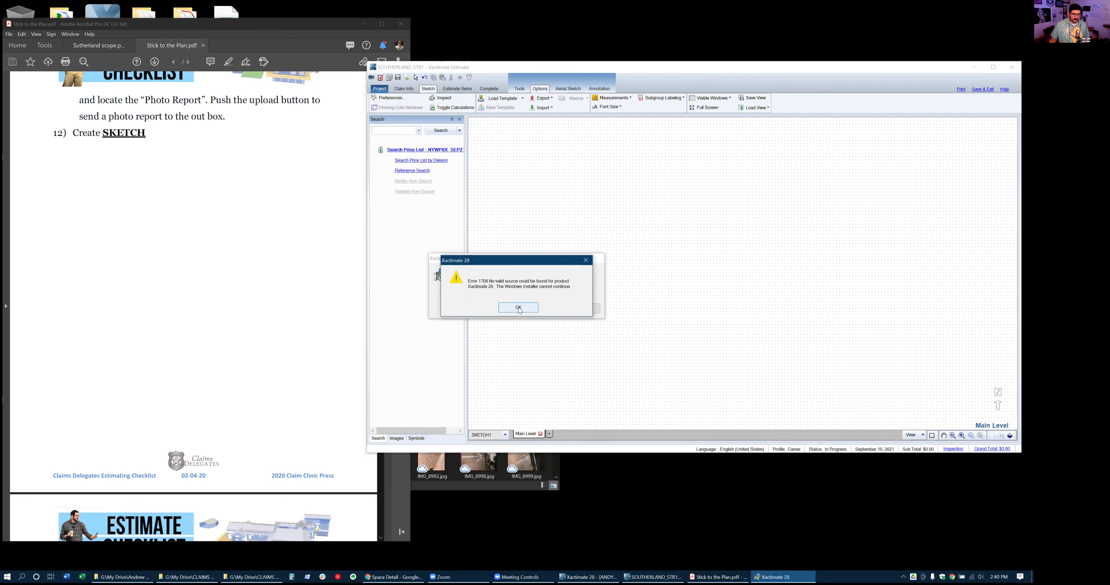
key("Return")
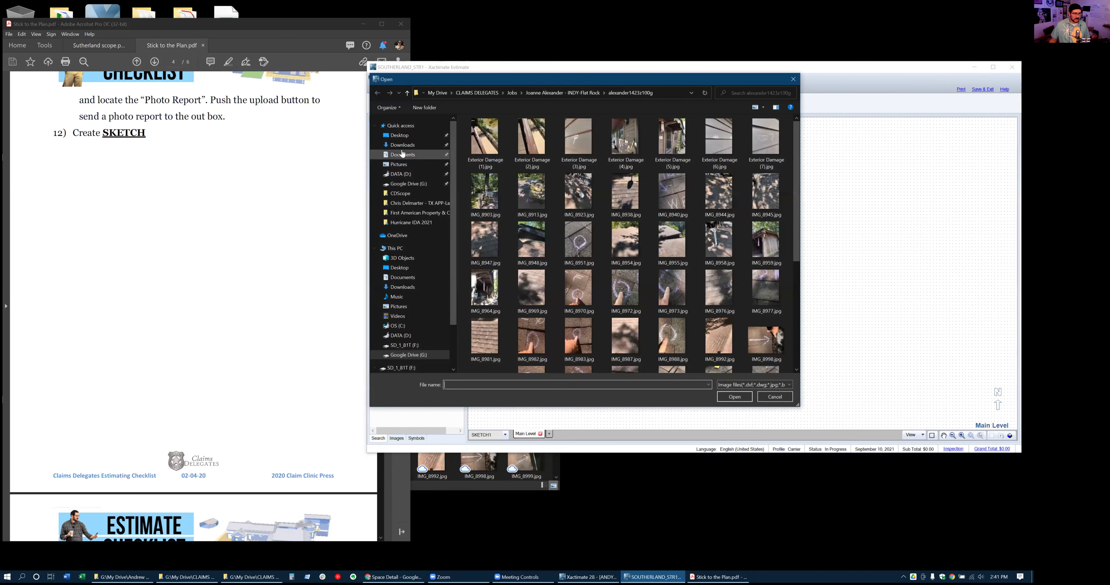
Load the Desktop floor-plan JPG as the underlay and accept resizing it
left_click(422, 134)
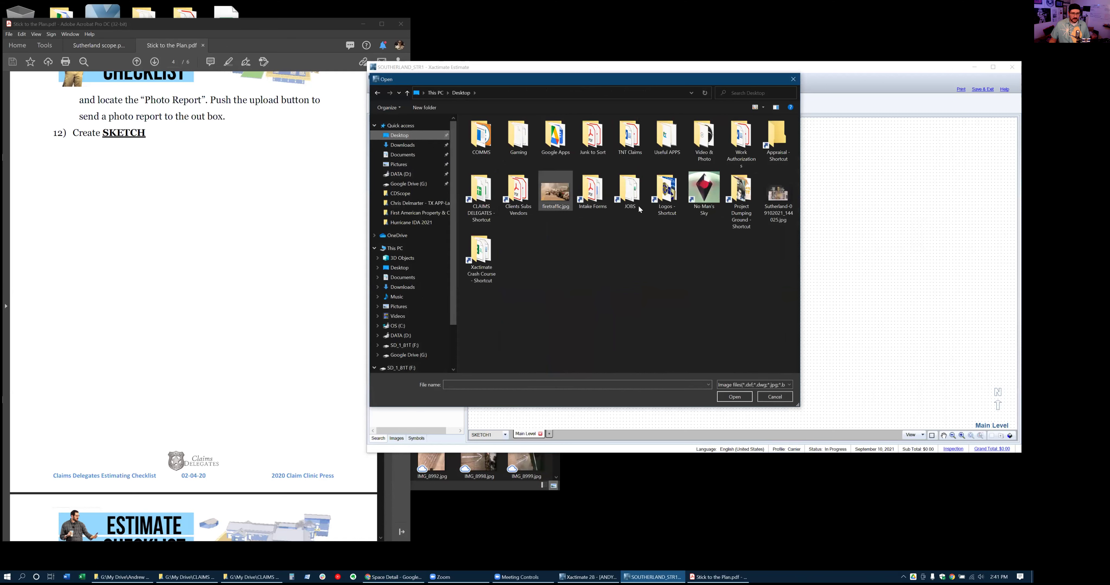
left_click(775, 203)
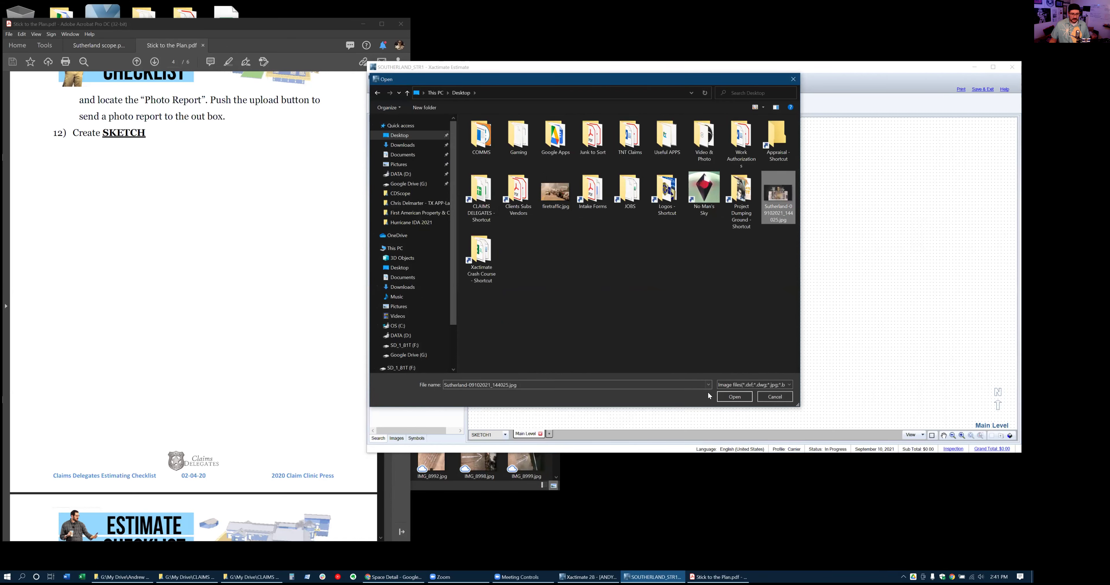
left_click(728, 397)
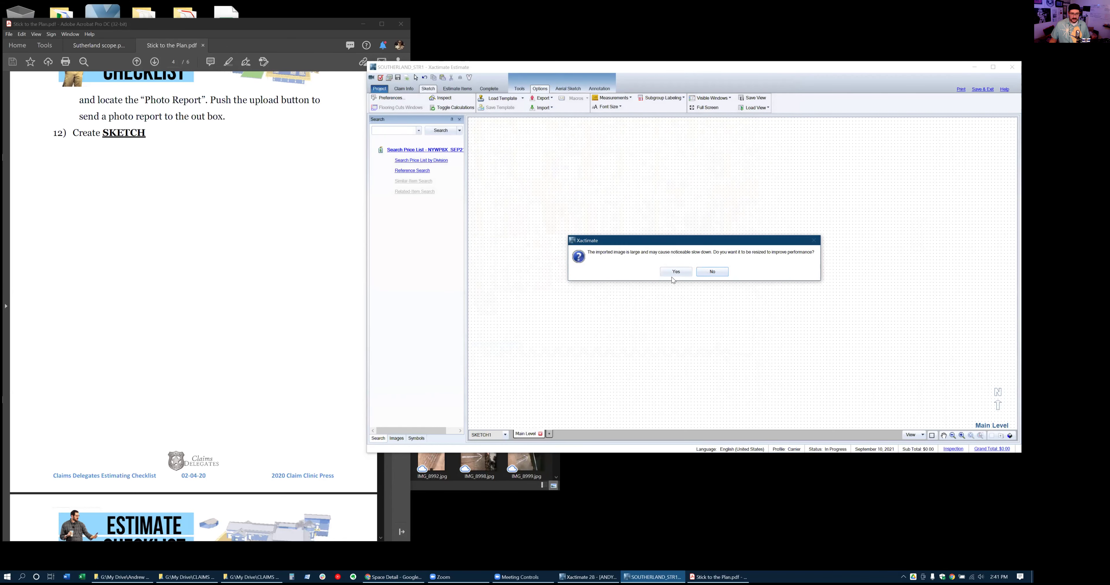
left_click(675, 272)
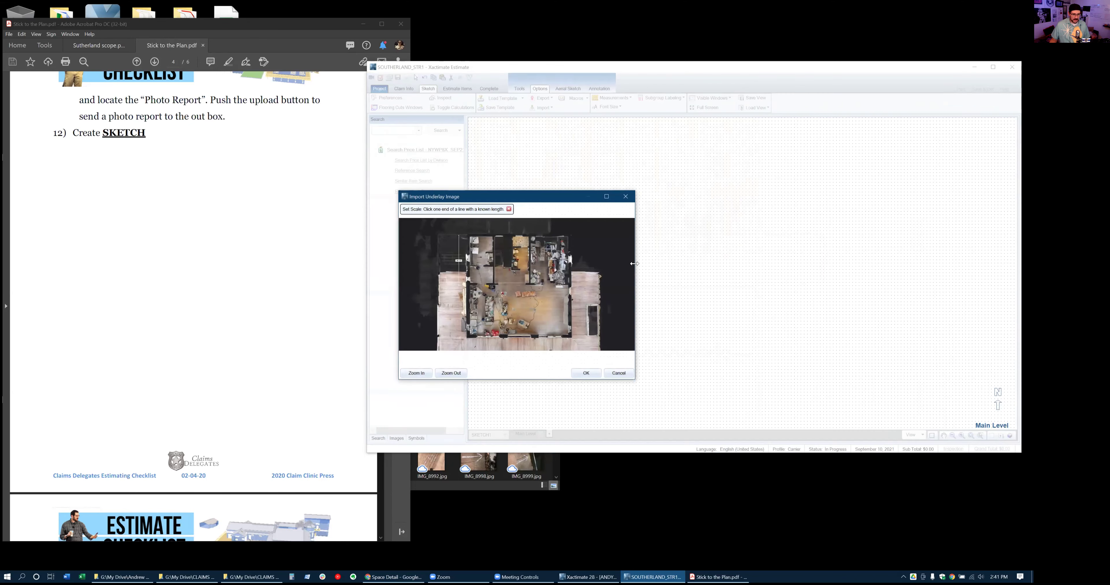
Trace the underlay's 19' 11" line end to end and set that as the scale length
left_click(607, 197)
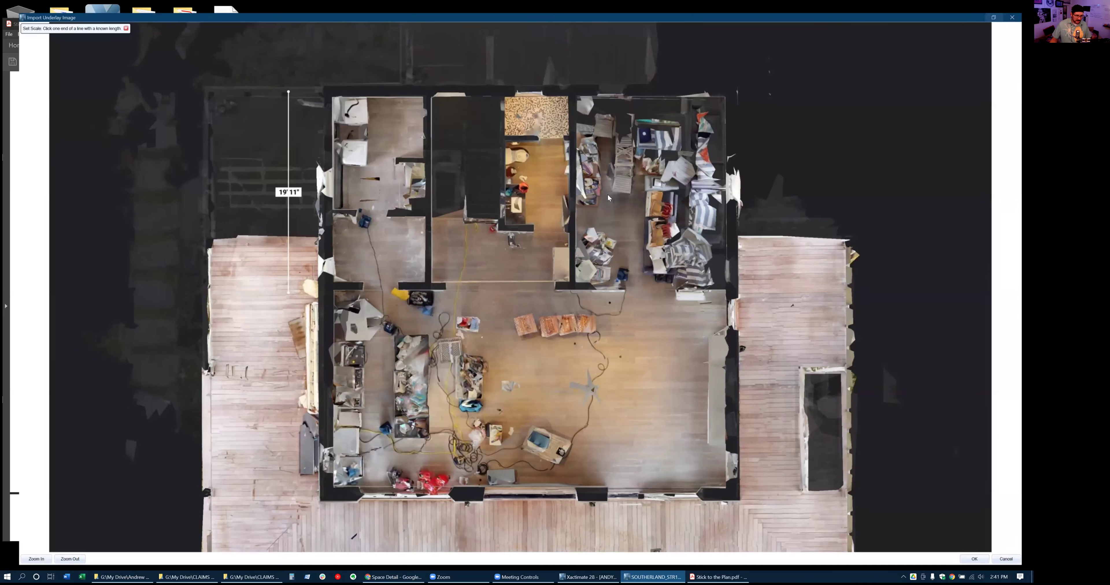
scroll(229, 104, "up", 3)
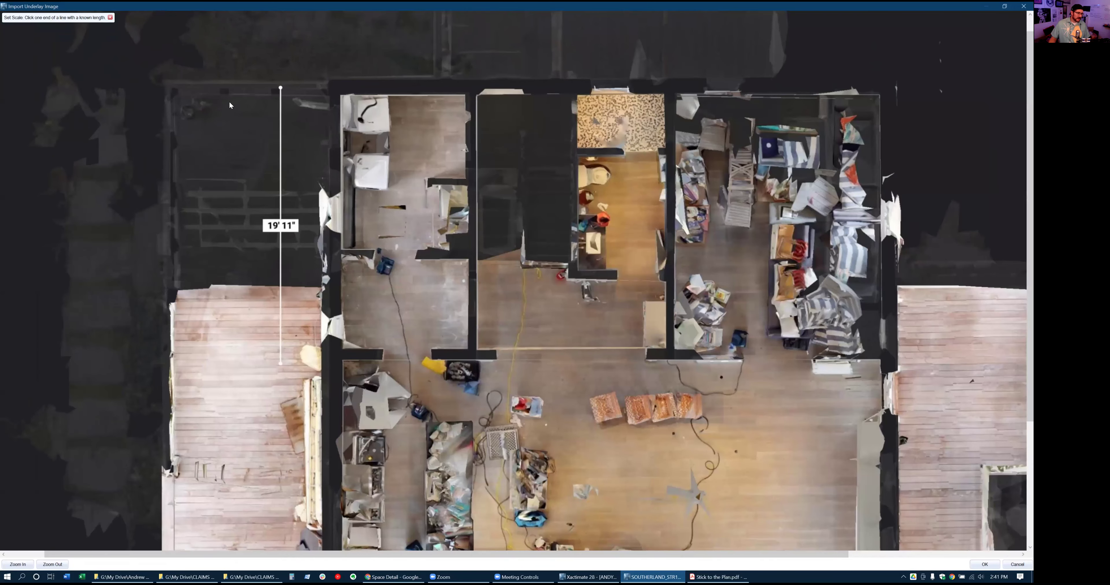
scroll(230, 104, "up", 1)
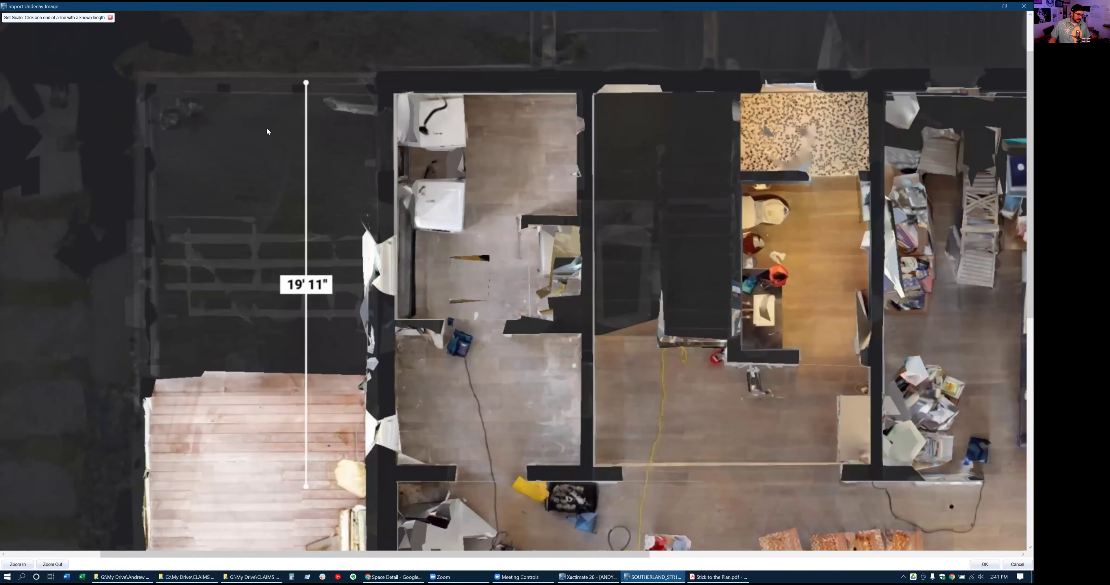
left_click(305, 82)
left_click(307, 486)
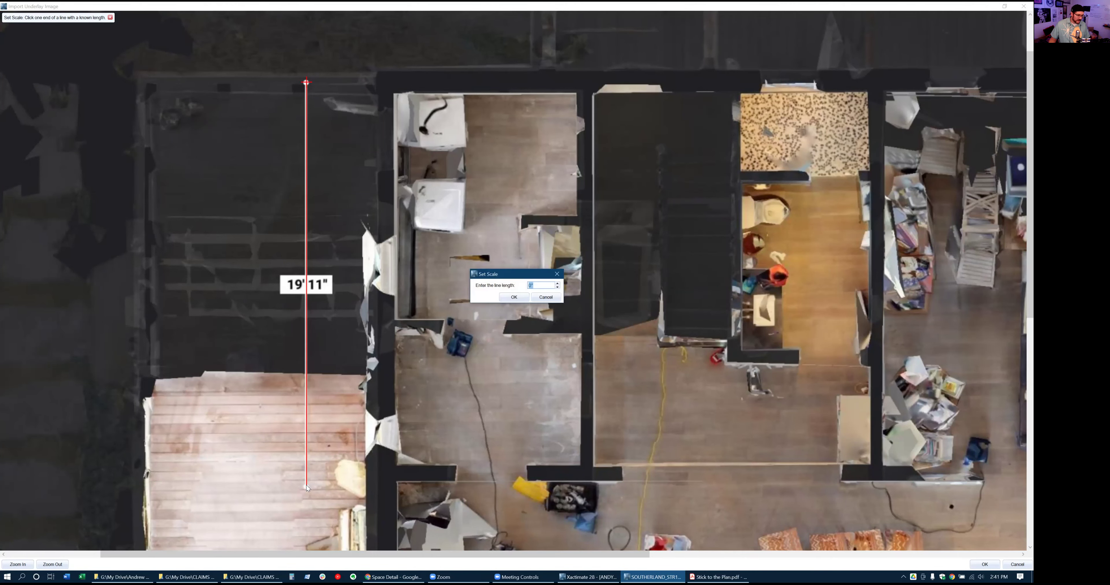
left_click(546, 300)
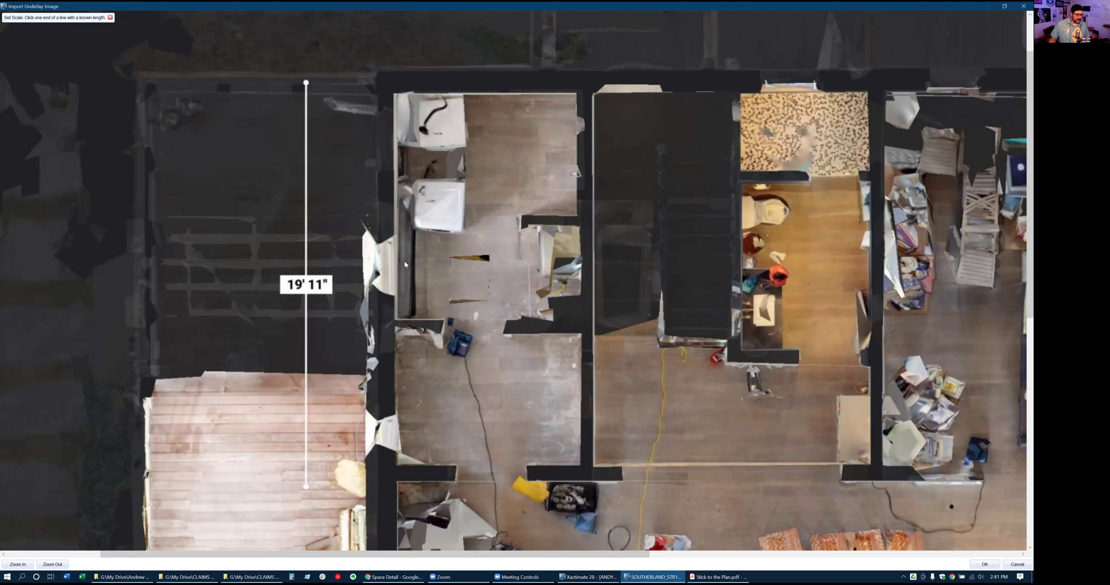
left_click(306, 83)
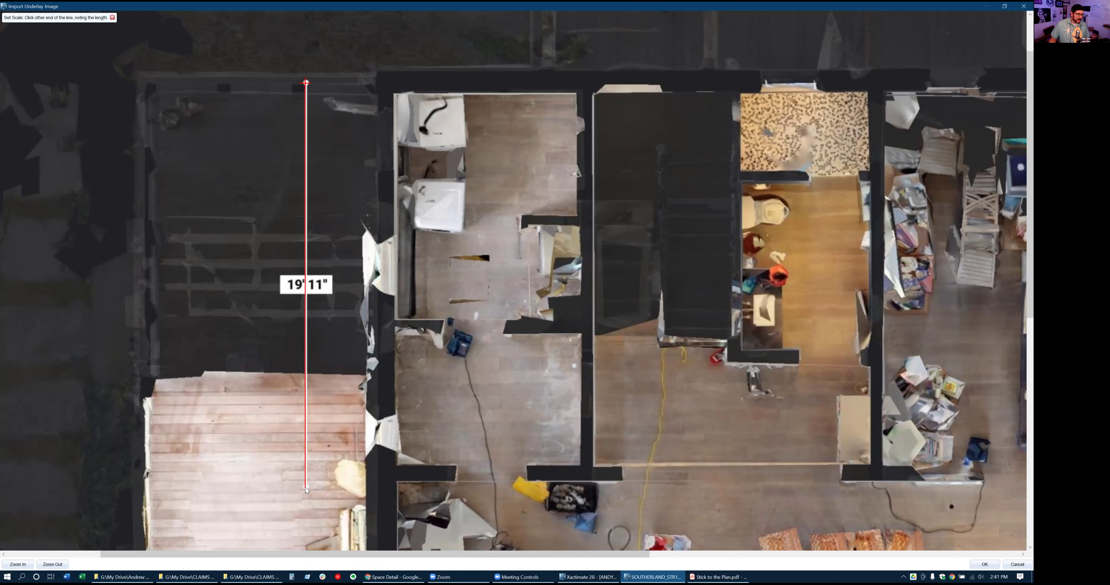
left_click(306, 489)
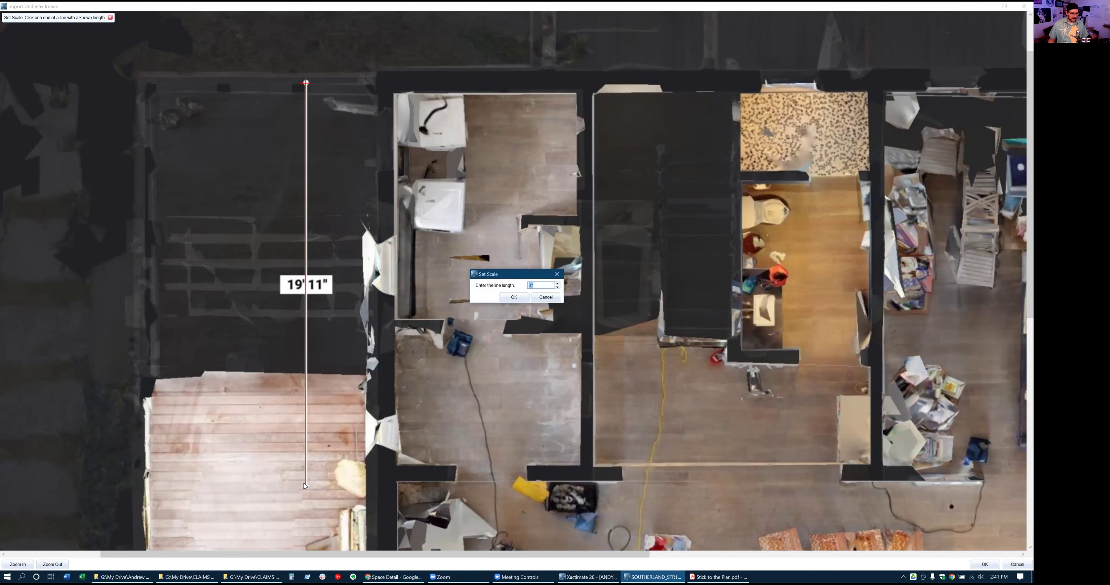
type("1")
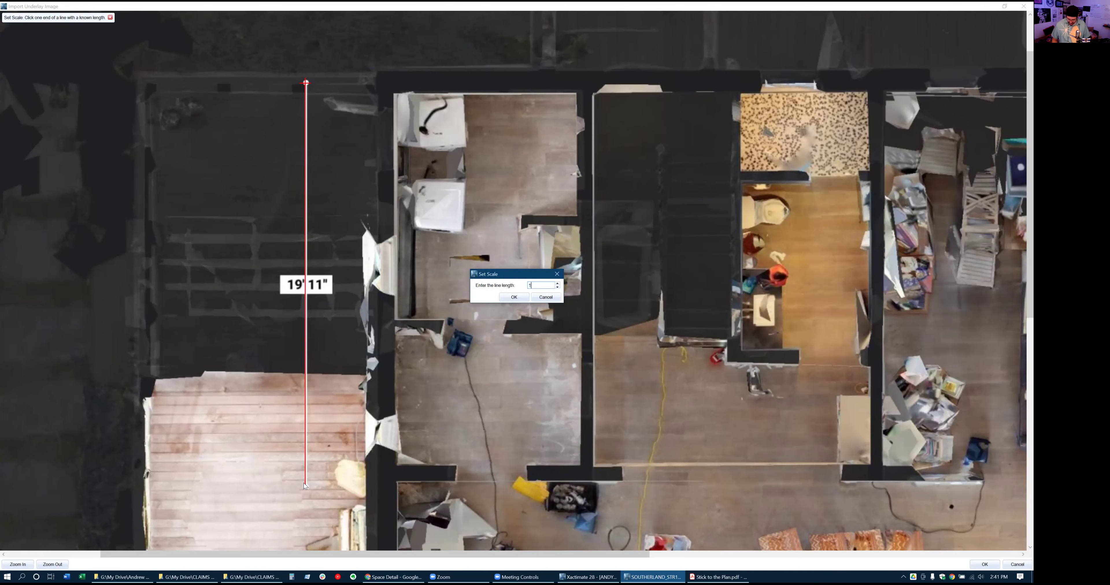
type("9,11")
left_click(514, 297)
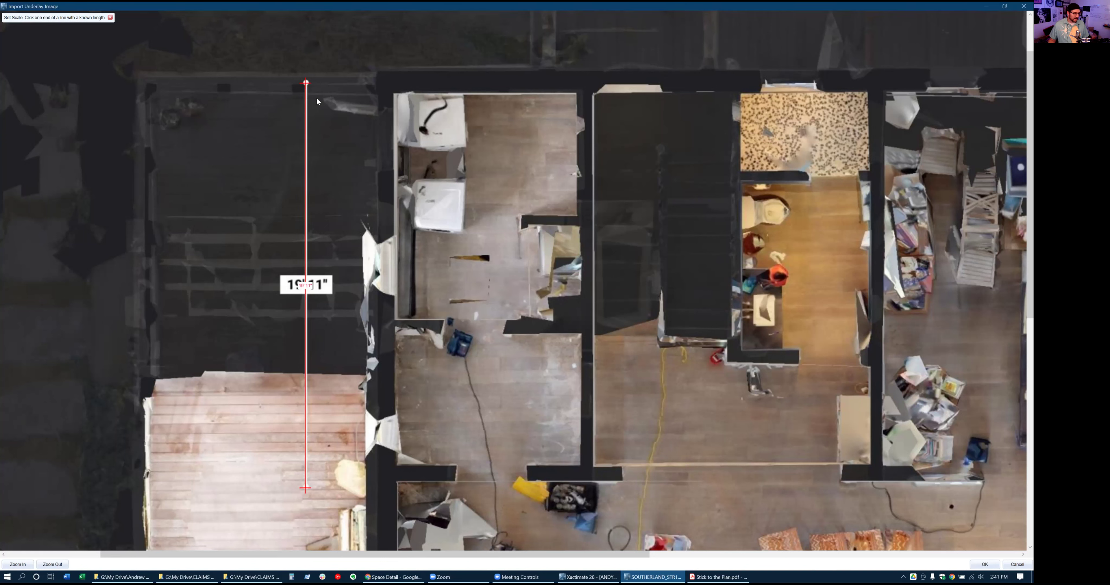
Accept the scaled underlay, maximize the estimate window and zoom in
left_click(985, 564)
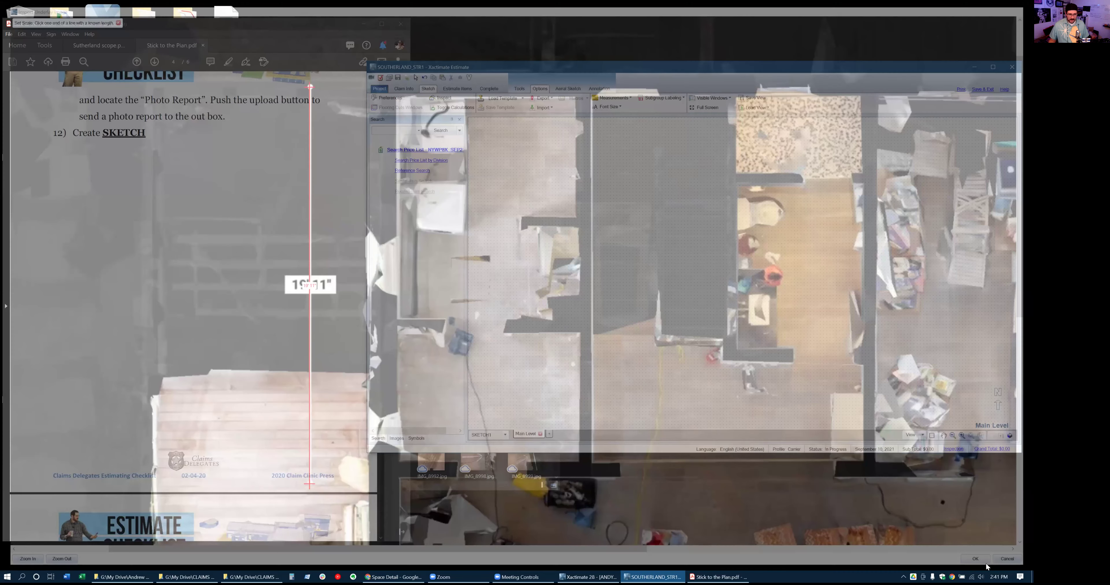
left_click(992, 68)
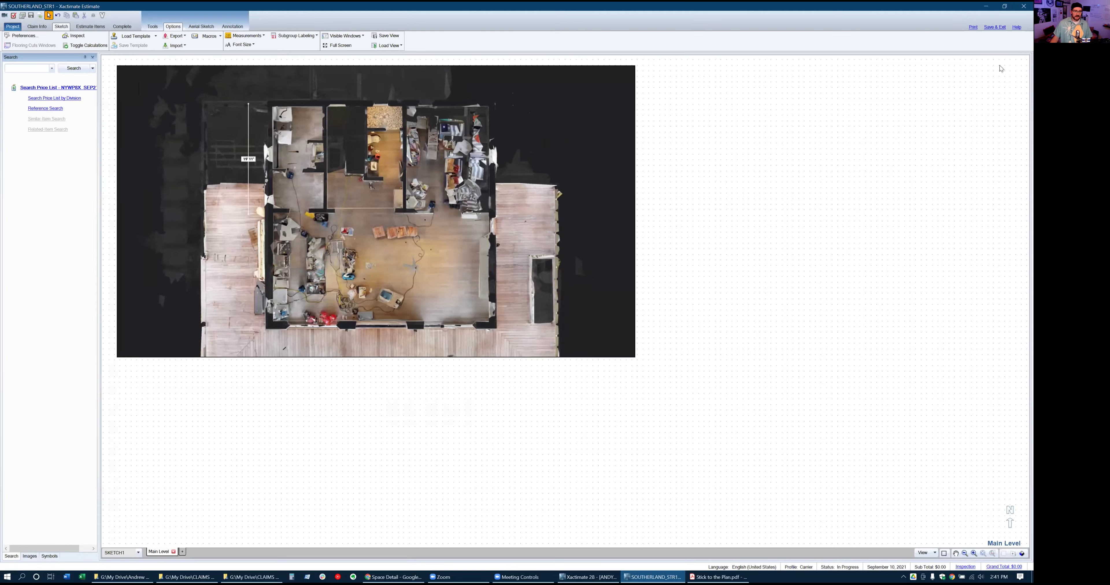
scroll(173, 74, "up", 3)
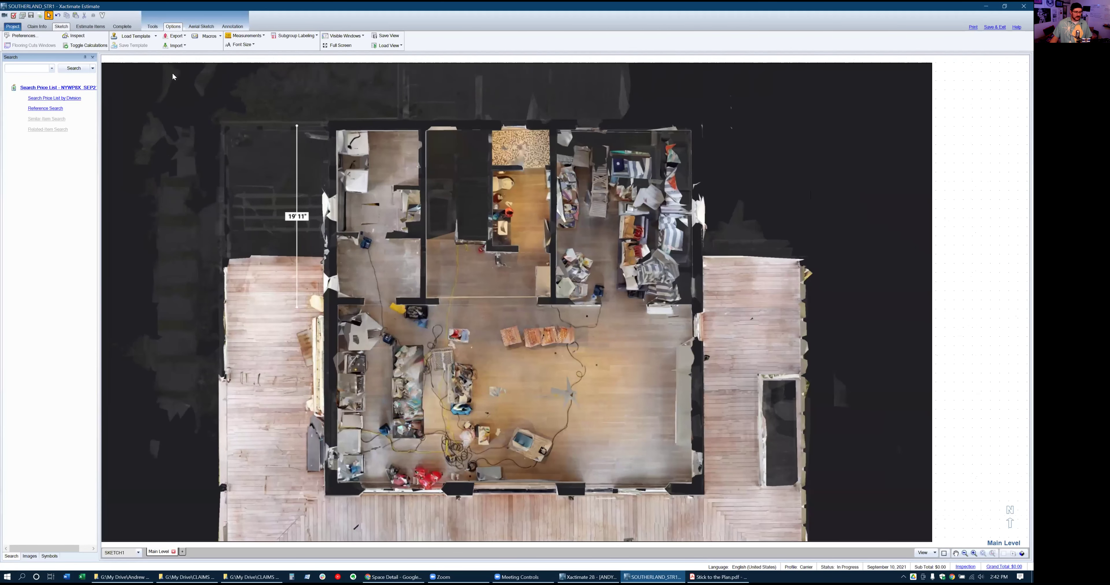
scroll(172, 73, "up", 1)
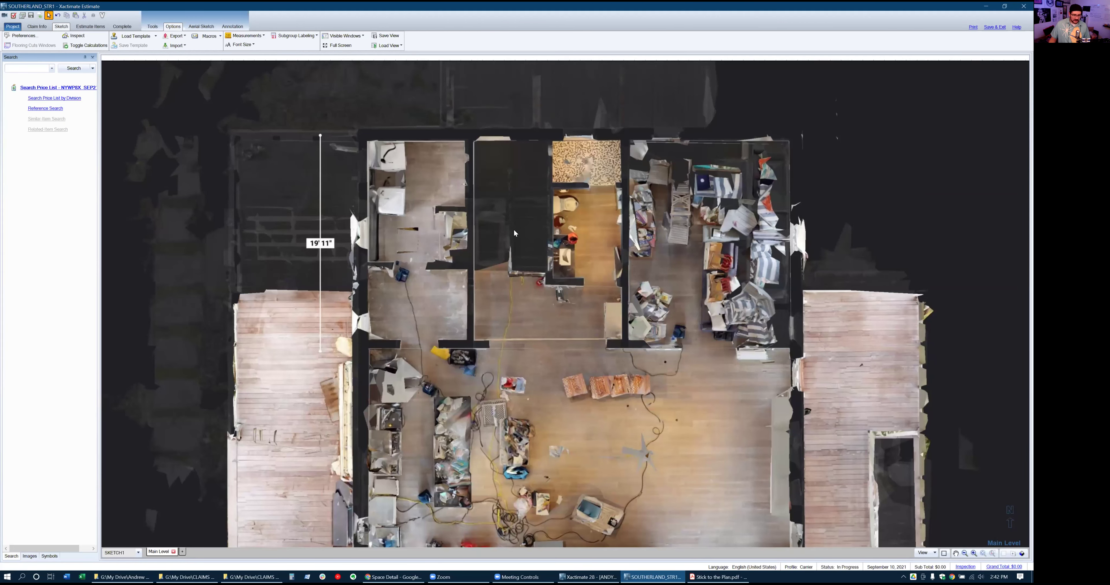
scroll(514, 228, "down", 1)
scroll(550, 529, "up", 1)
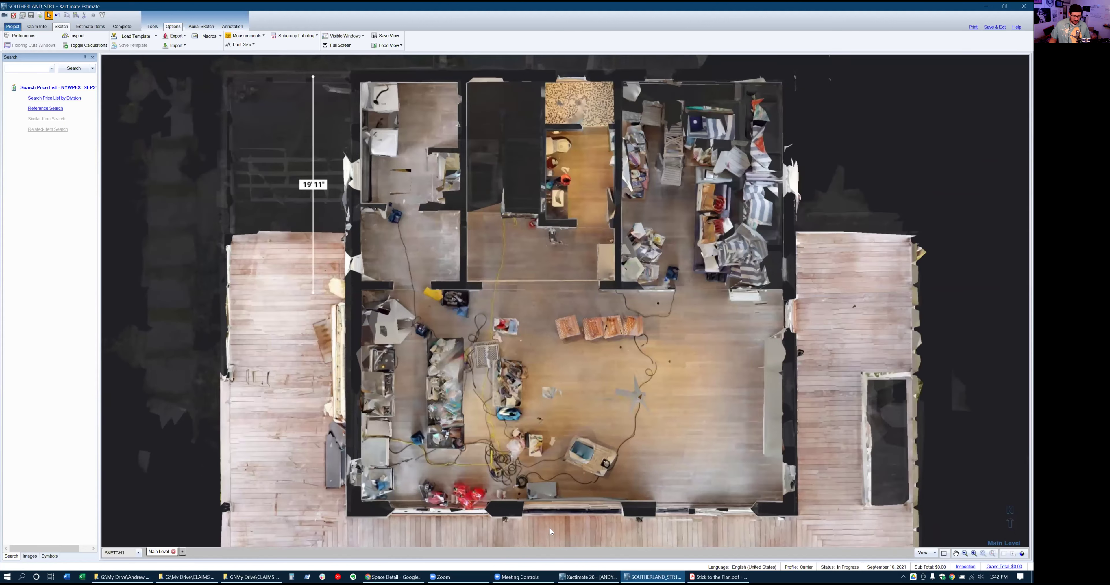
Place Room1 in the open lower area and stretch it to 38' 11" wide
key("r")
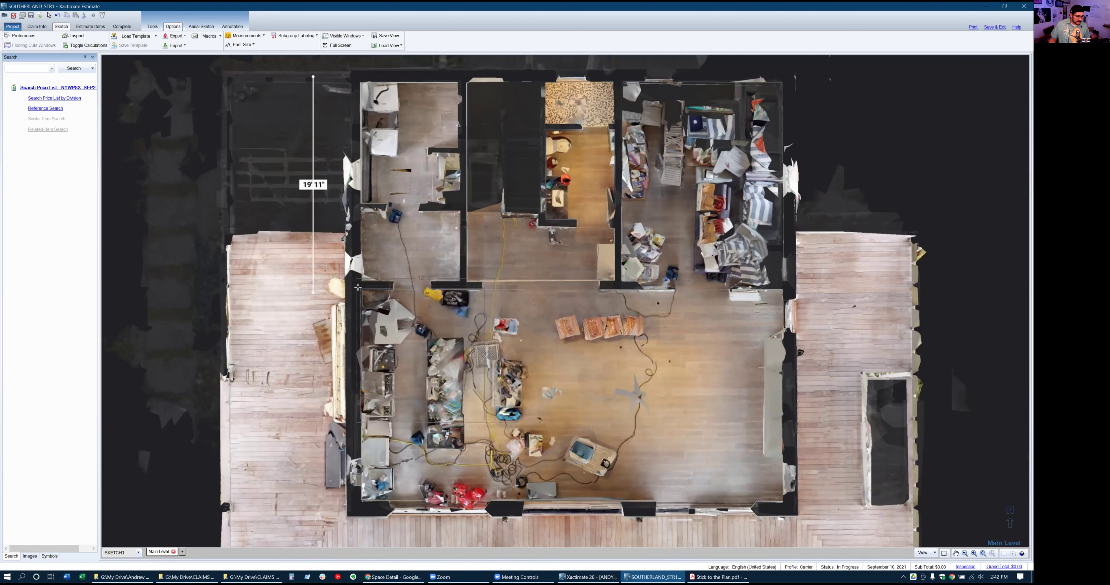
left_click(358, 287)
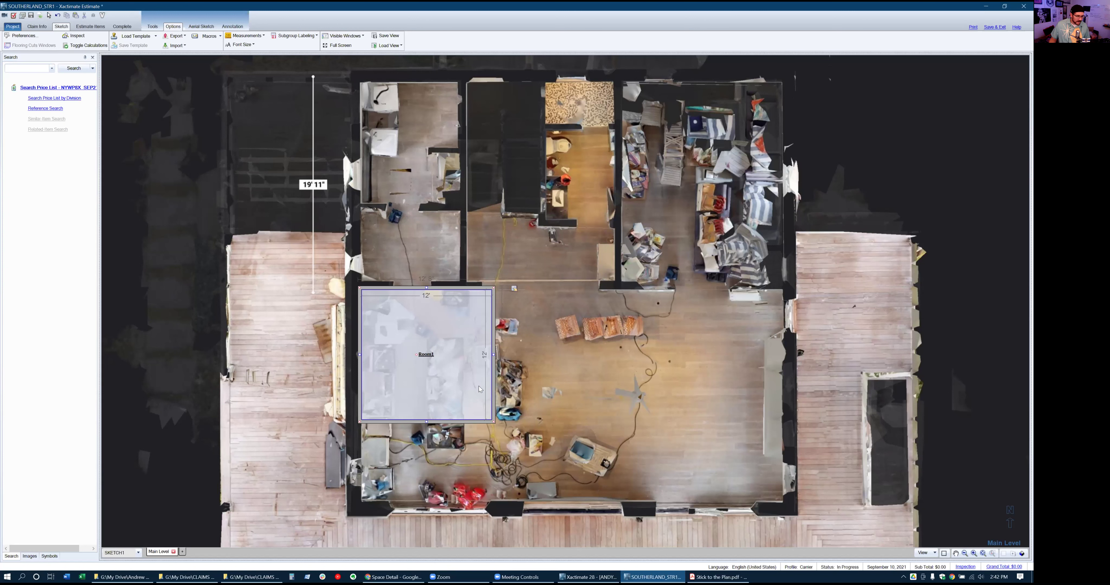
left_click_drag(493, 354, 785, 367)
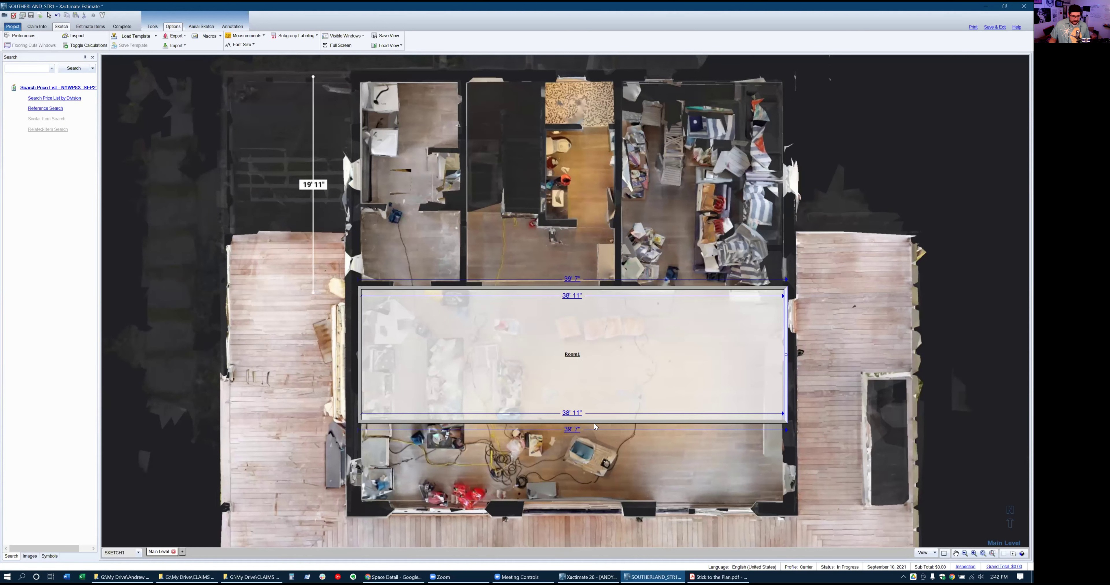
left_click_drag(571, 421, 564, 510)
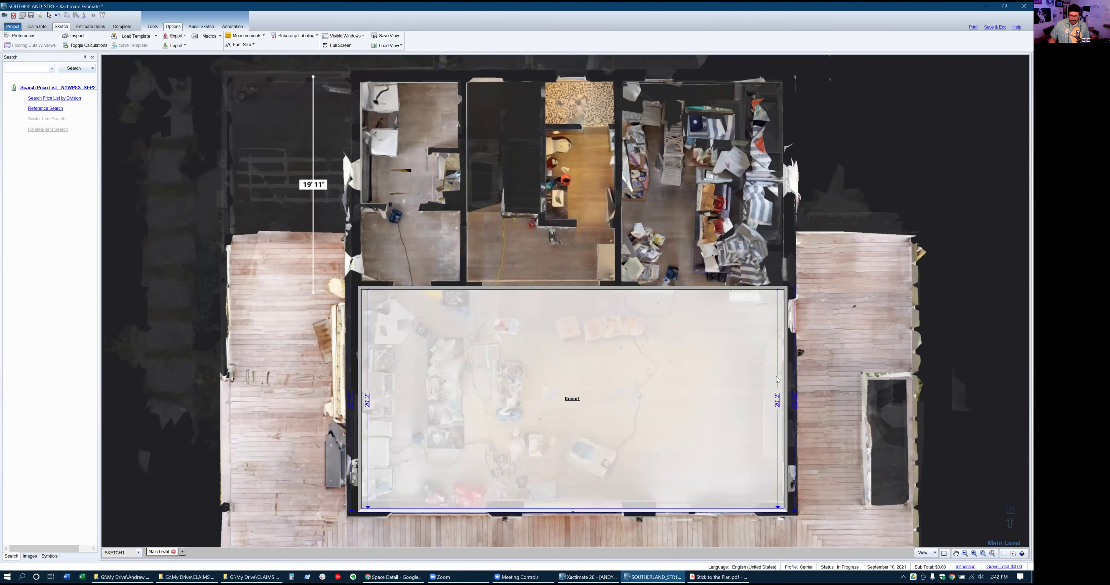
Set Room1's right wall thickness to 8"
left_click(786, 372)
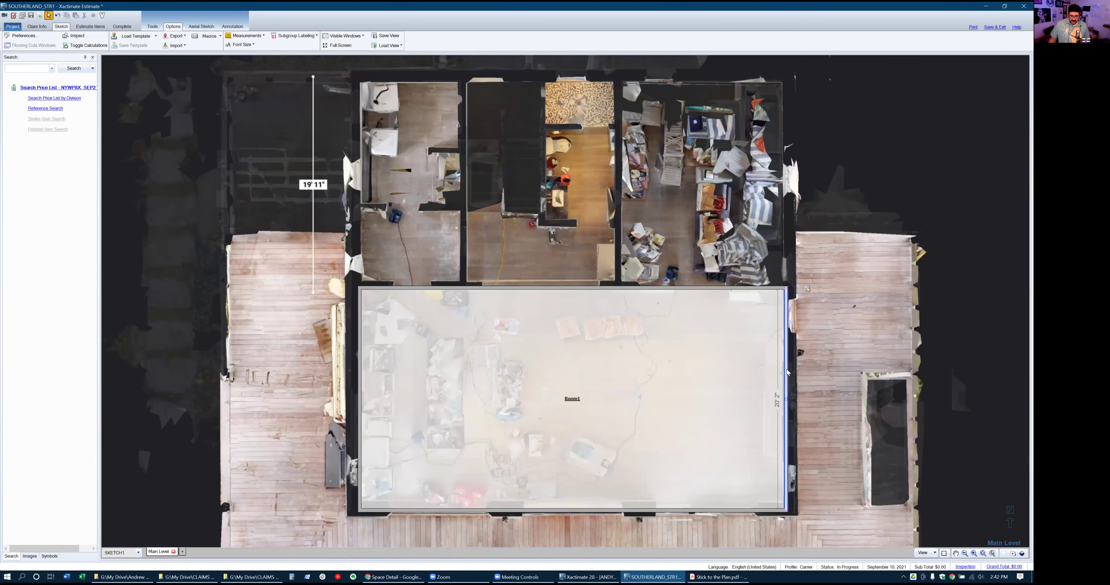
double_click(786, 370)
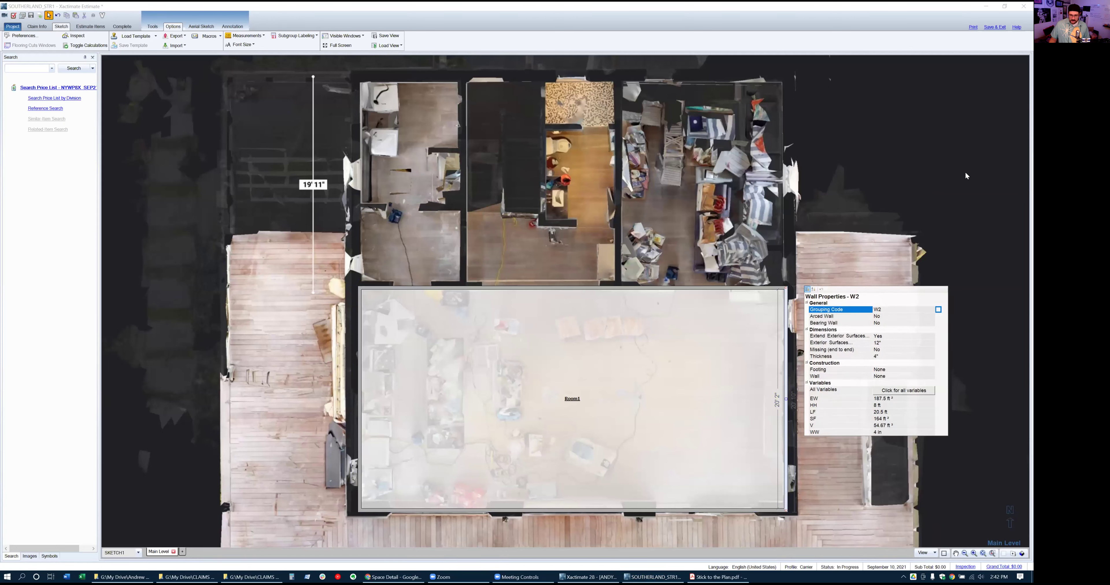
left_click(954, 166)
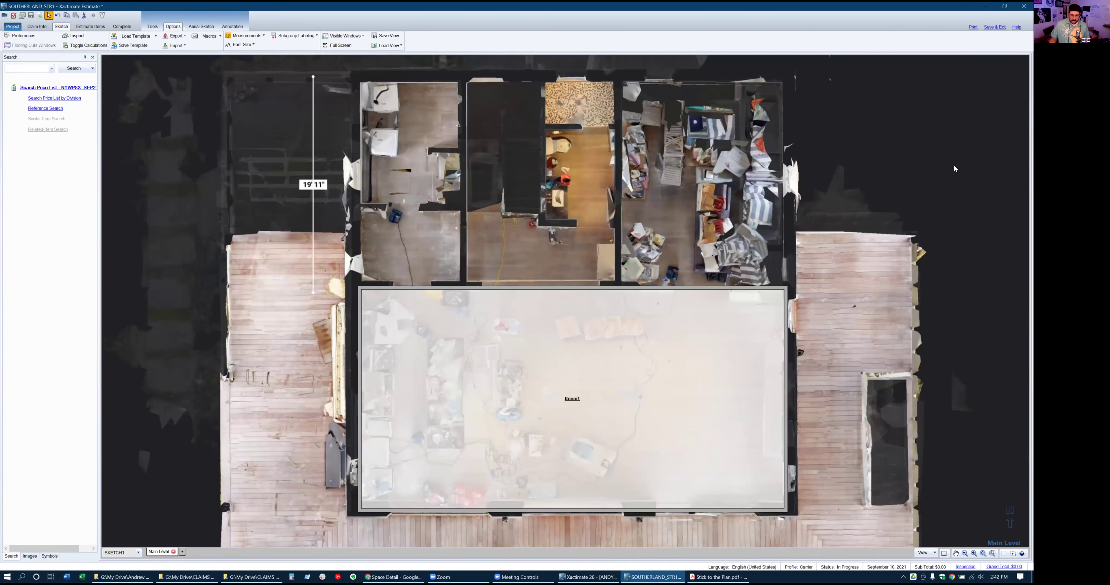
left_click(786, 399)
left_click(785, 388)
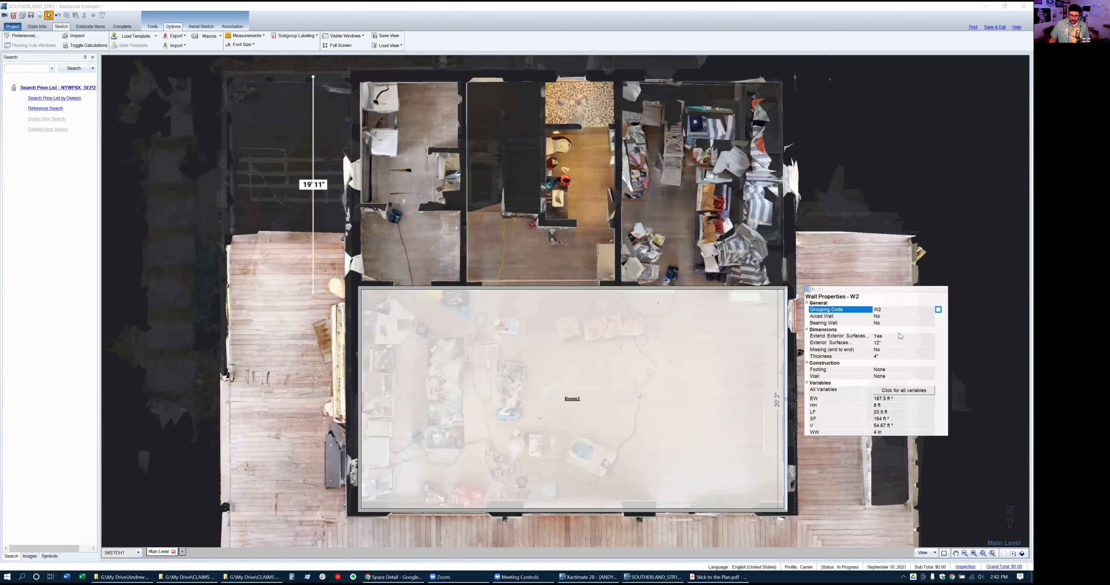
left_click(897, 357)
type("8")
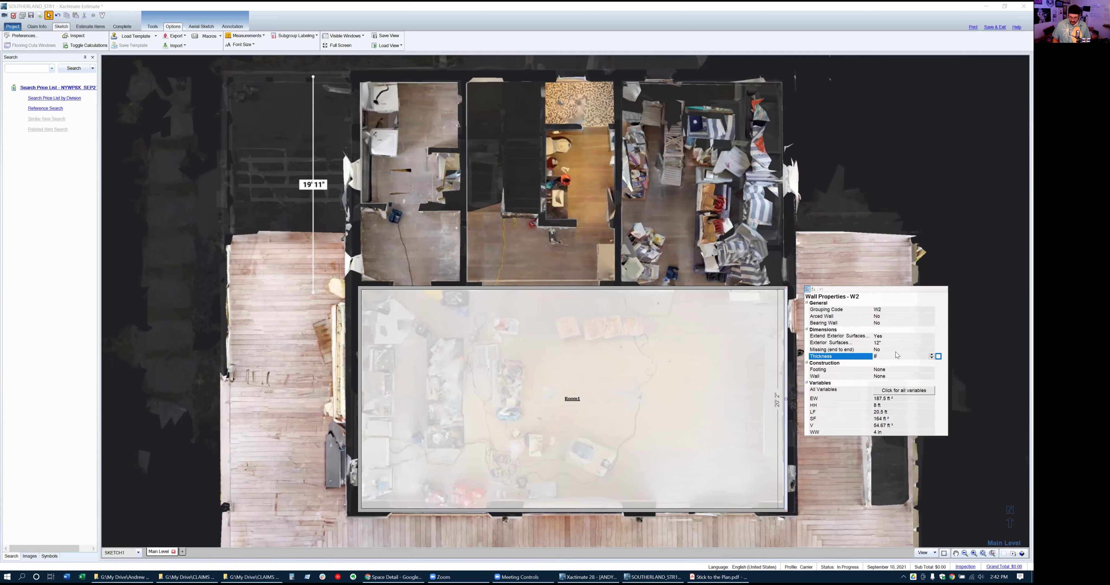
key("Return")
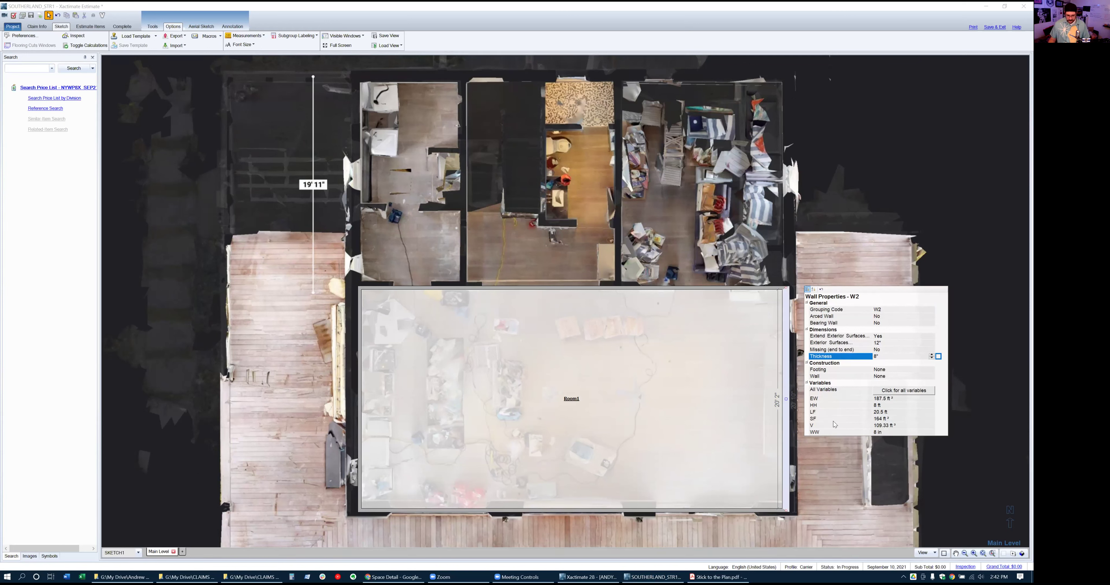
left_click(714, 509)
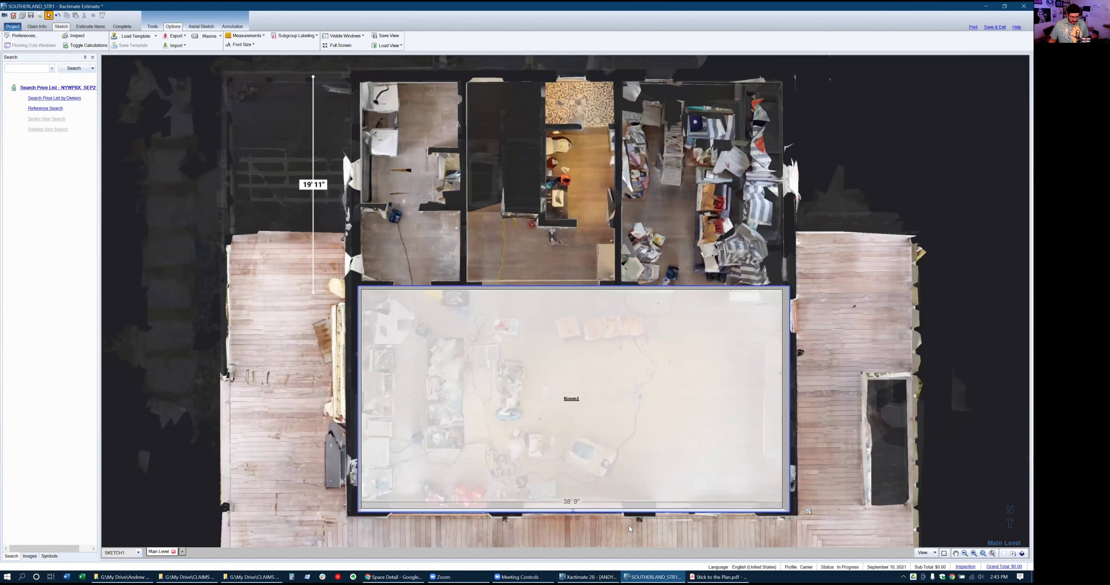
Set Room1's top wall thickness to 8" as well
left_click(364, 469)
left_click(361, 464)
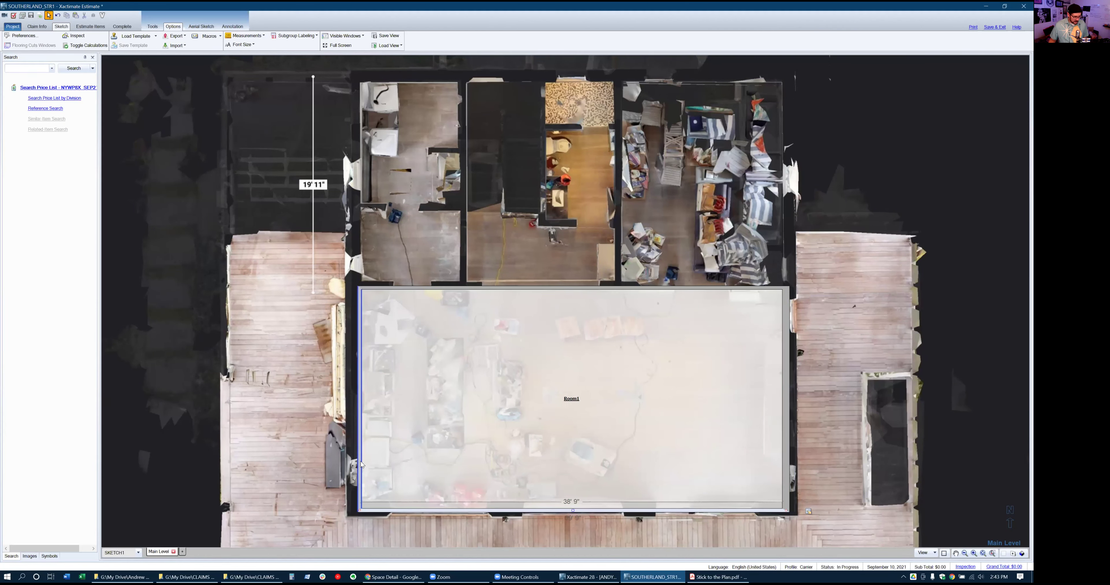
left_click(729, 285)
left_click(809, 289)
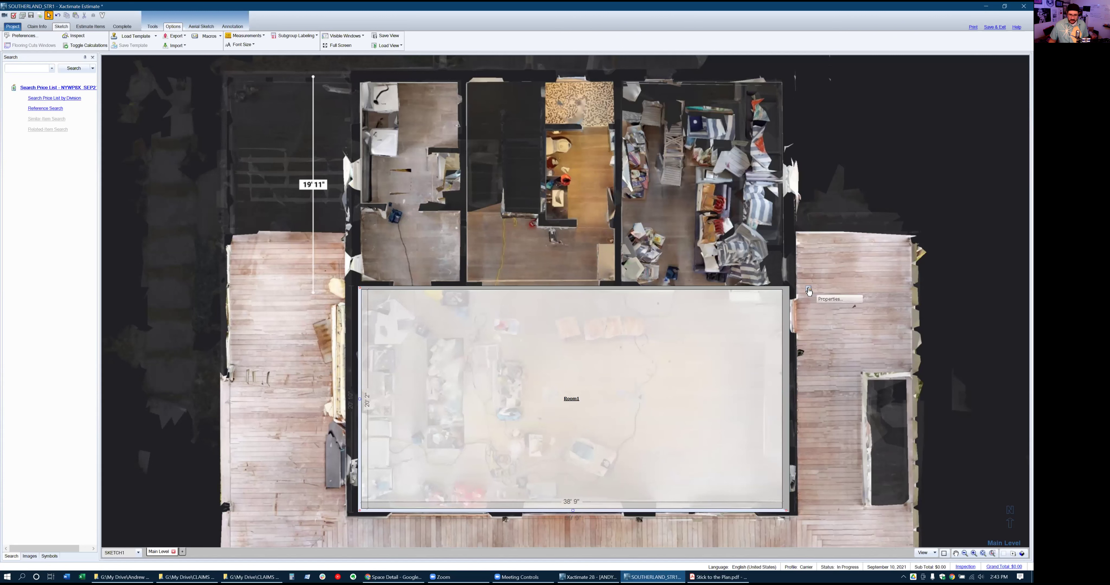
left_click(808, 290)
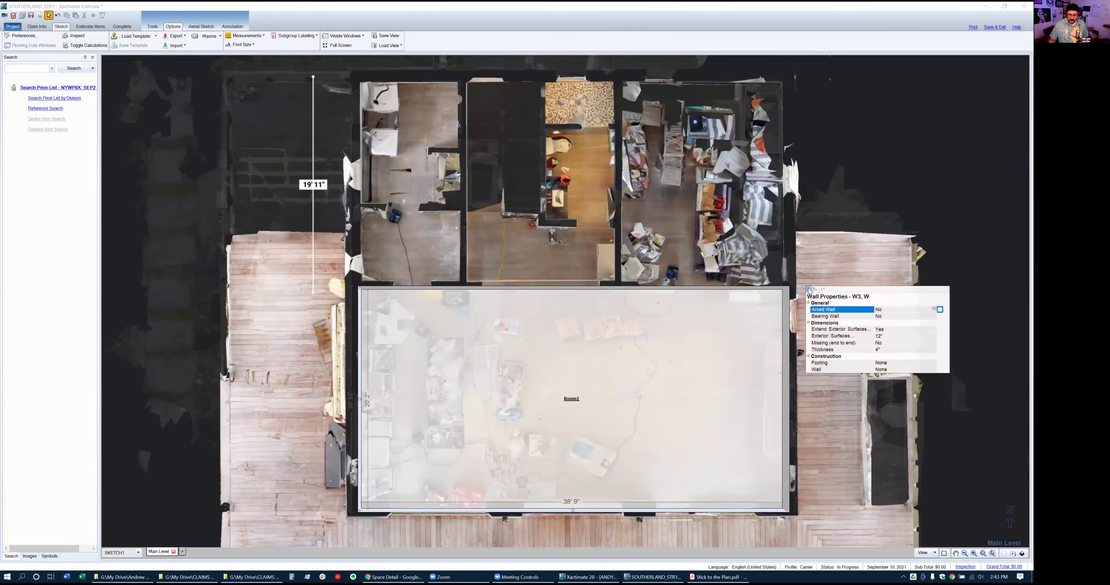
left_click(879, 350)
type("8")
key("Return")
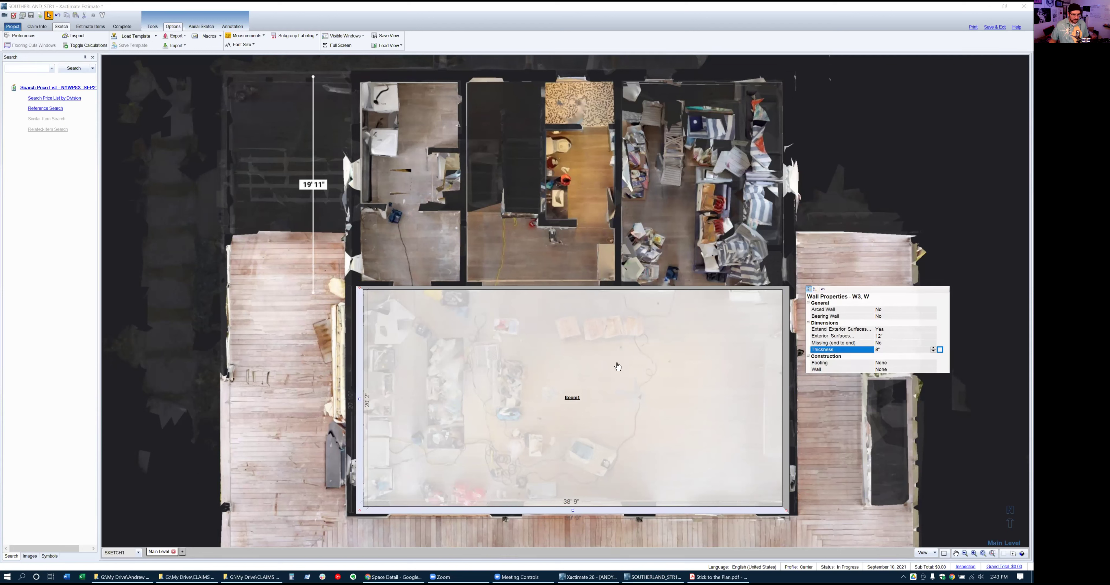
left_click(581, 352)
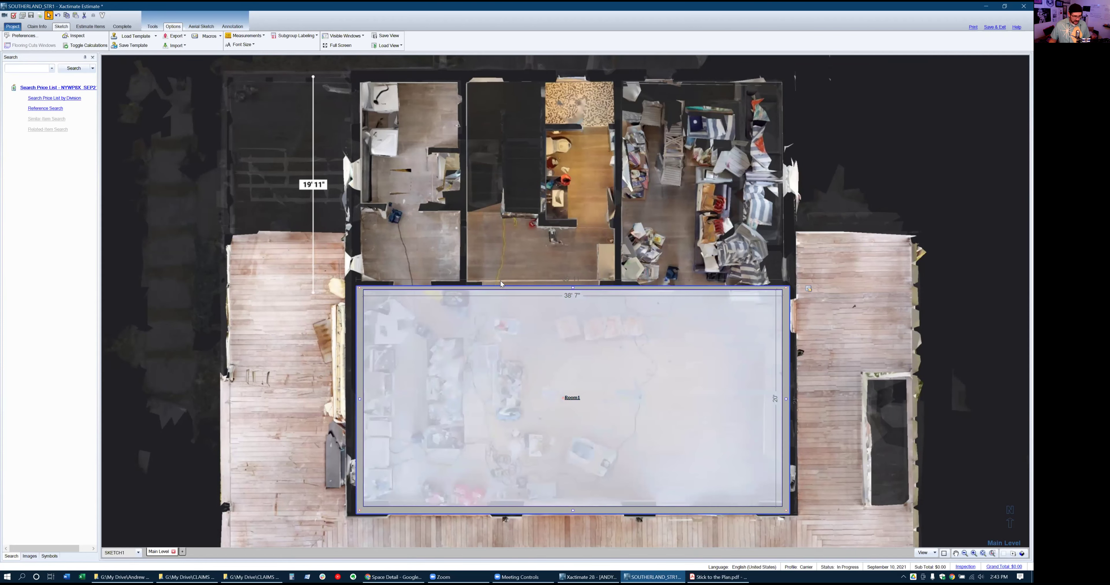
Break Room1's top wall at two points and push the middle segment up between the upper rooms
key("Escape")
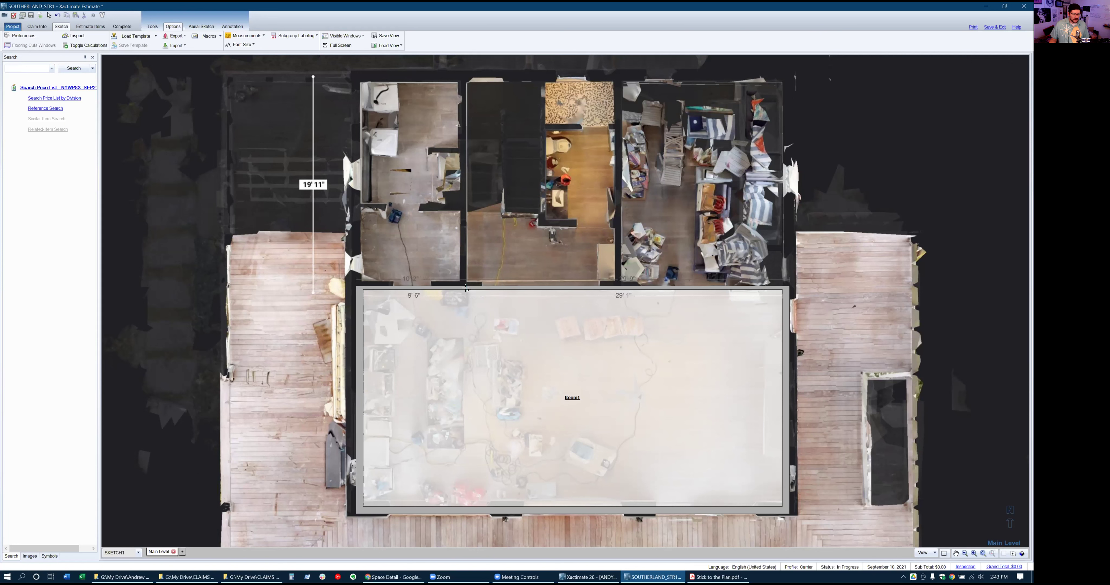
left_click(466, 288)
left_click(615, 288)
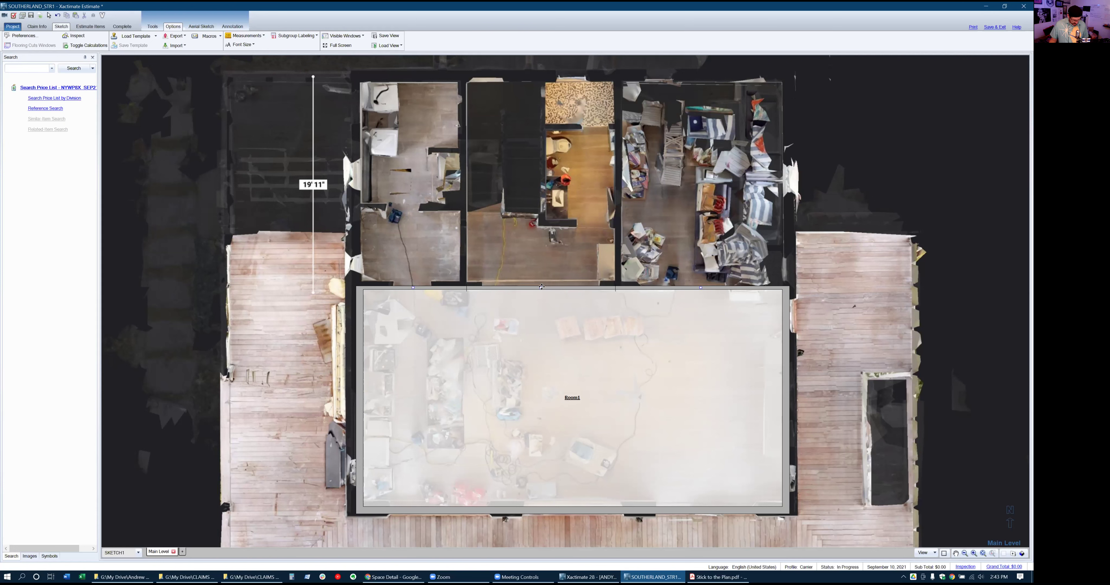
left_click_drag(543, 290, 544, 223)
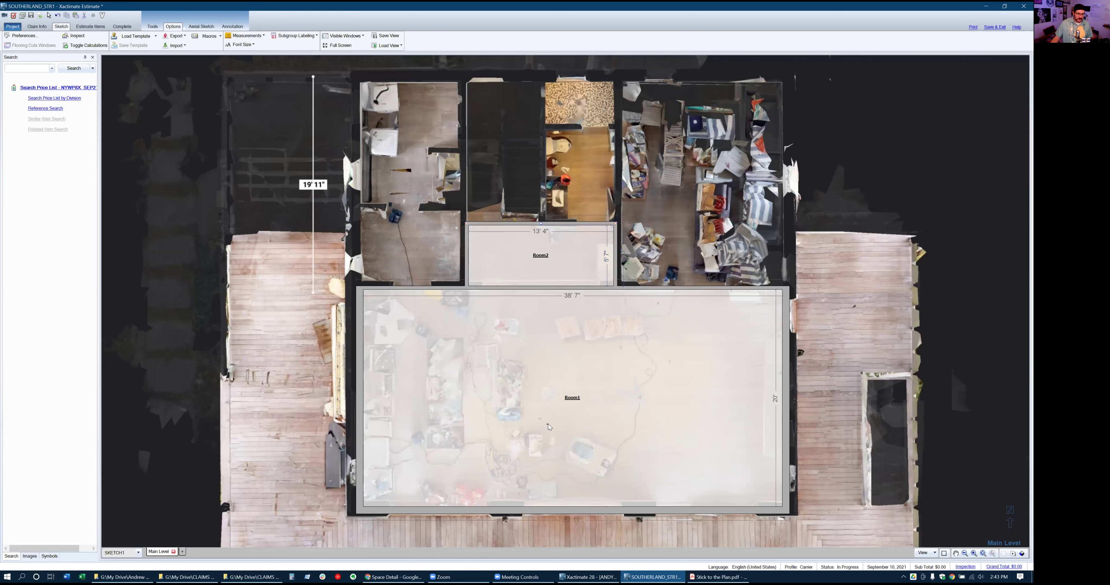
Rename Room1 to 'Kitchen - Living' in Room Properties and move down to Ceiling Height
left_click(548, 424)
double_click(551, 409)
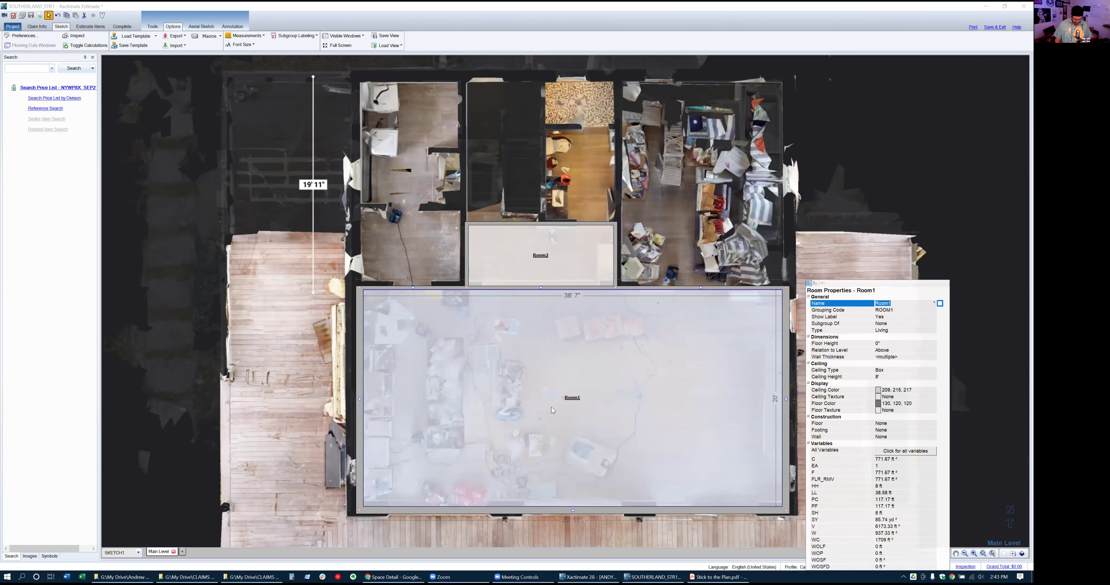
type("Kit")
key("Down")
key("Down")
key("Down")
key("Down")
key("Down")
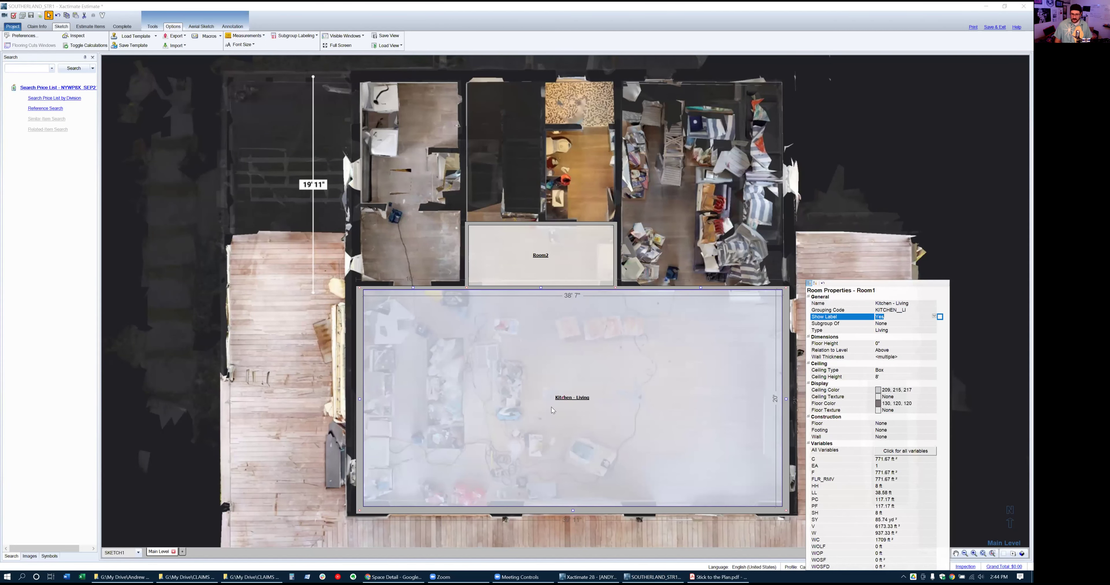
key("Down")
key("Down")
key("Down")
key("Down")
key("Down")
key("Down")
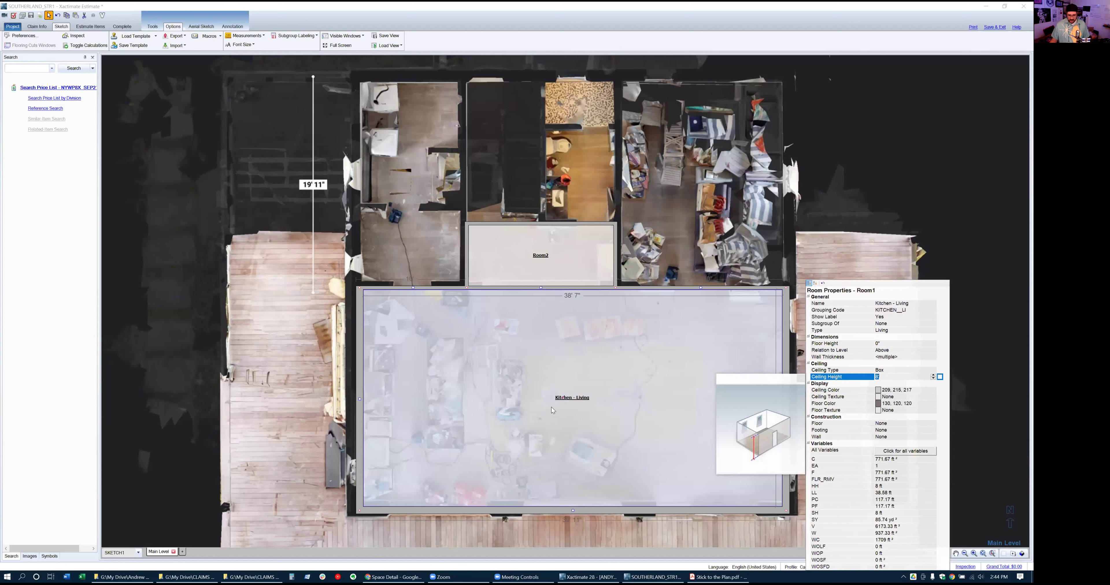
Switch to Matterport, enter the 3D tour and open the saved measurements list
key("alt+Tab")
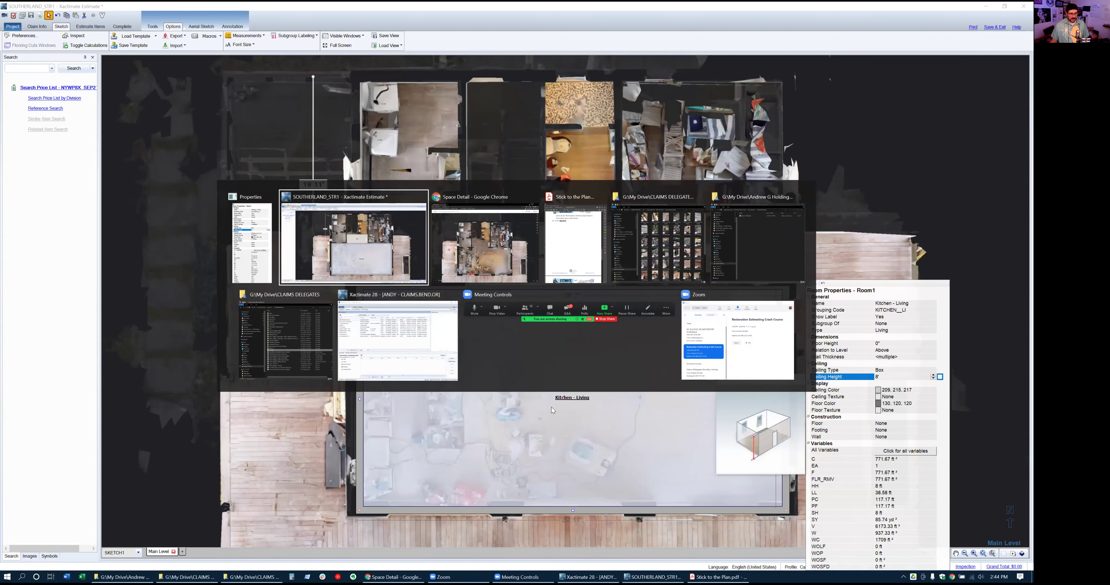
key("alt+Tab")
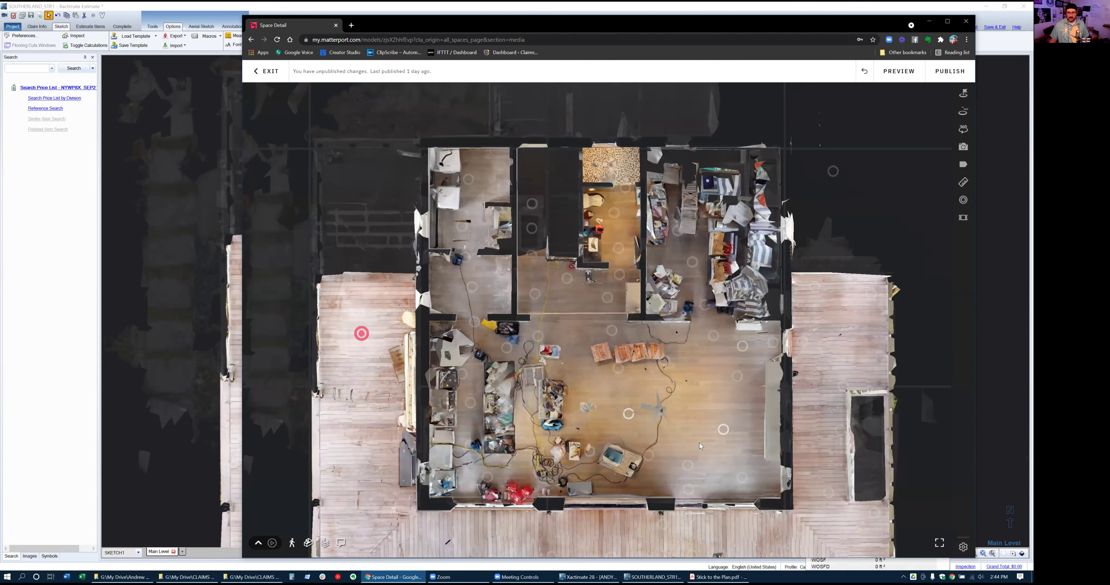
left_click(698, 442)
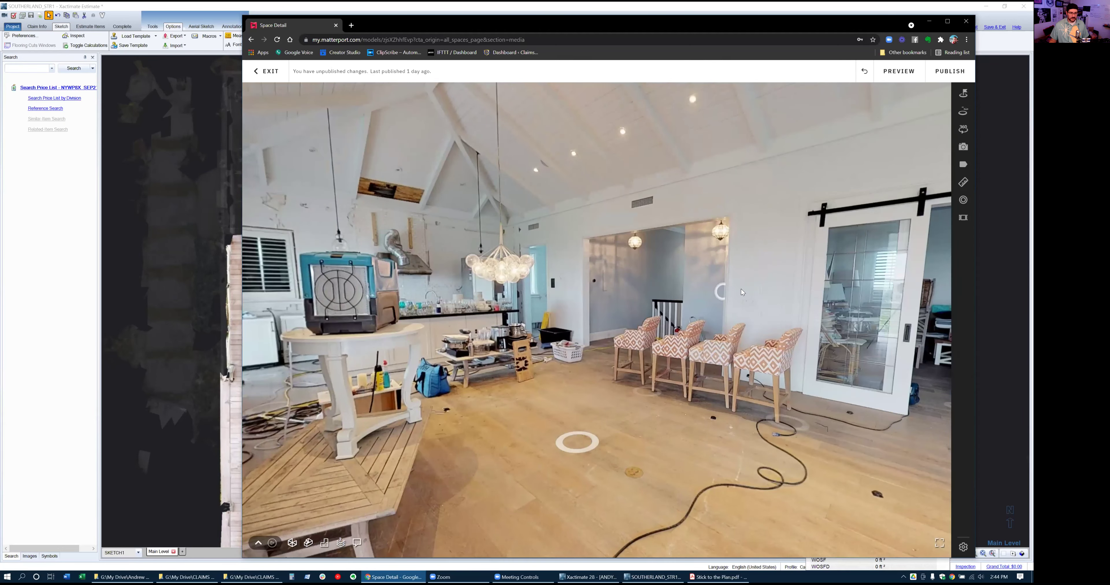
left_click_drag(594, 268, 501, 267)
left_click(743, 340)
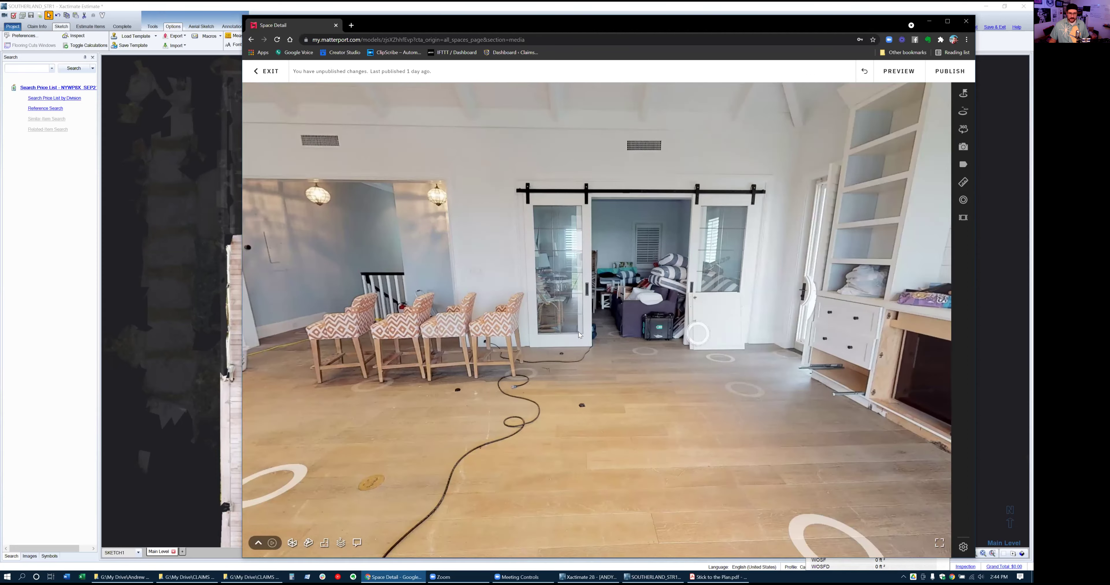
left_click(962, 185)
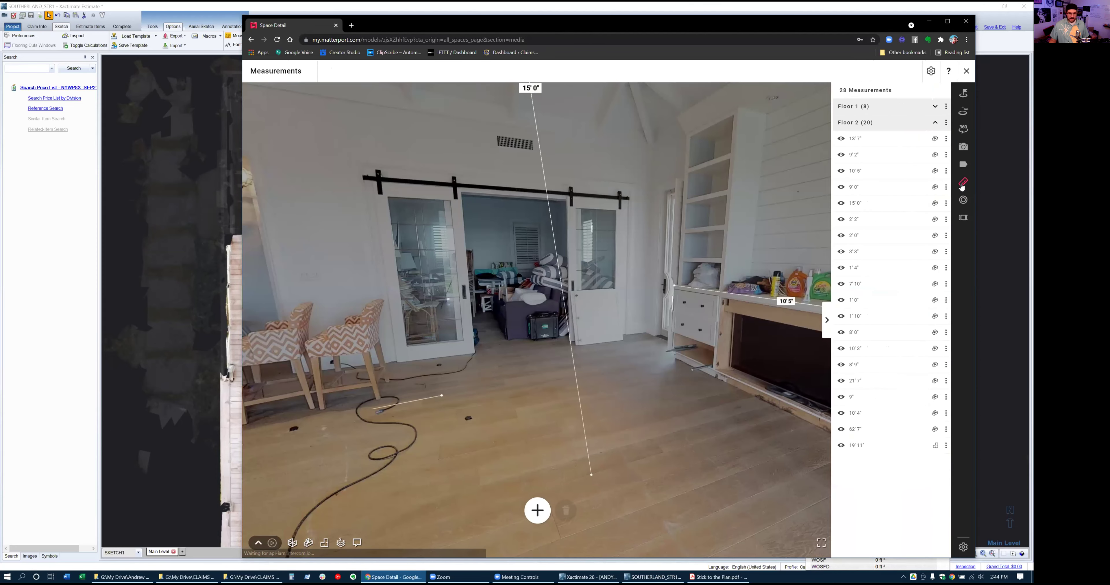
Walk through the main room viewing the vaulted ceiling, then return to Room Properties
left_click(700, 361)
left_click_drag(731, 368, 731, 333)
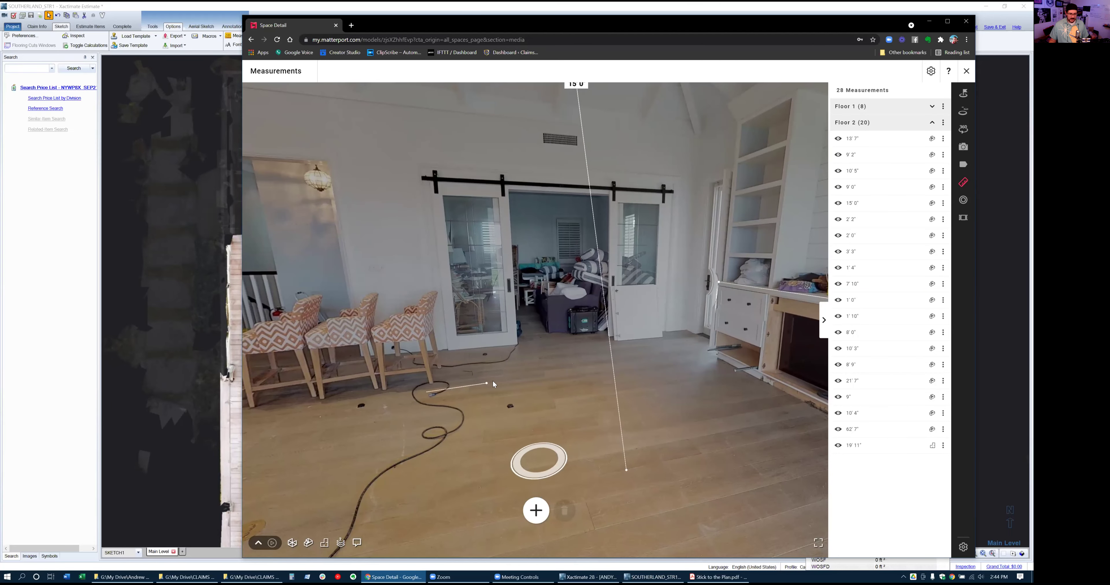
left_click(543, 463)
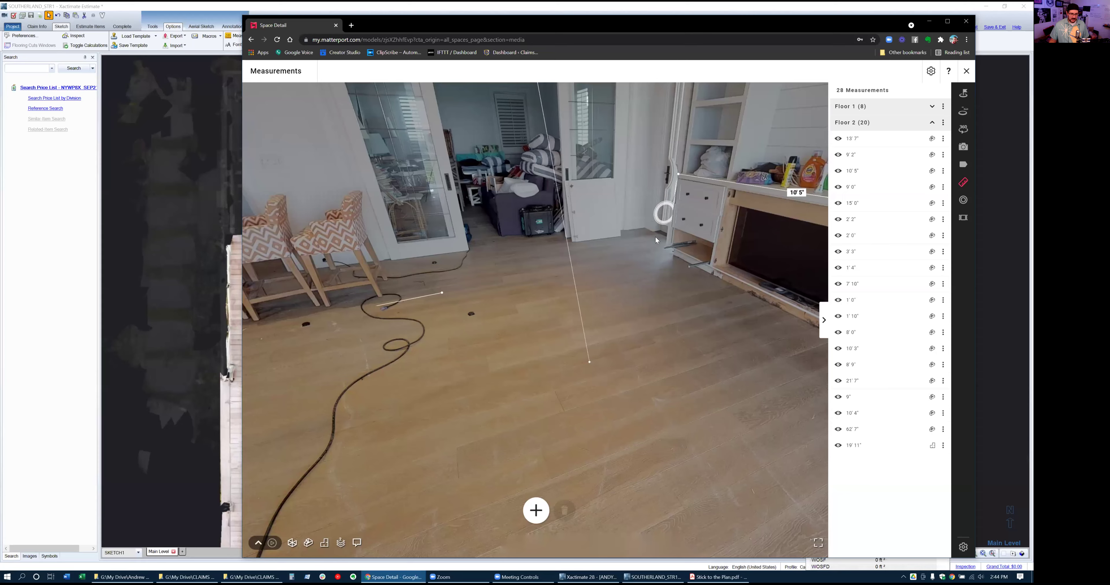
left_click(636, 254)
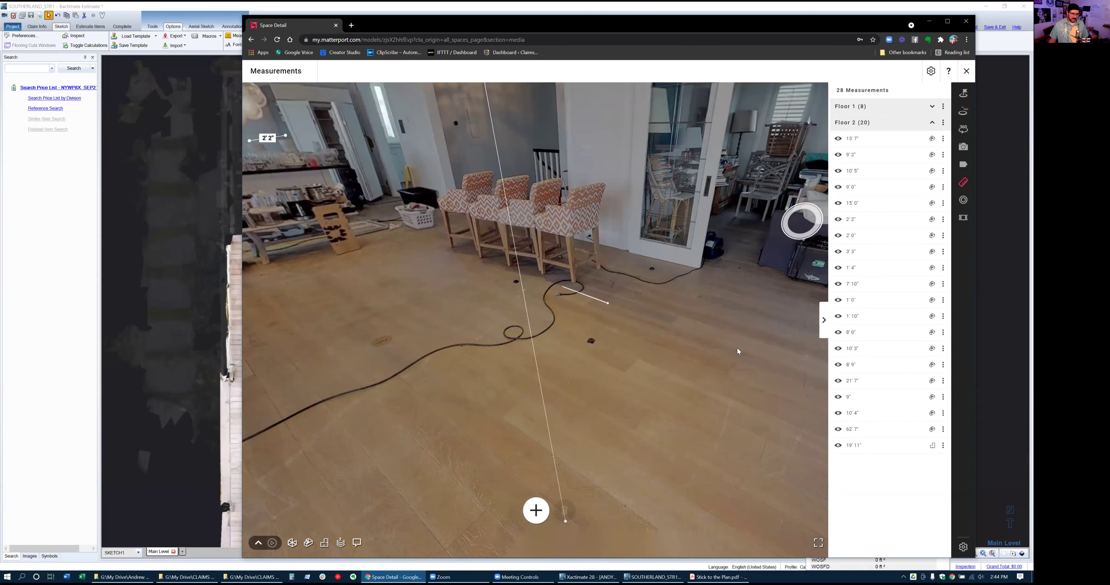
left_click(769, 334)
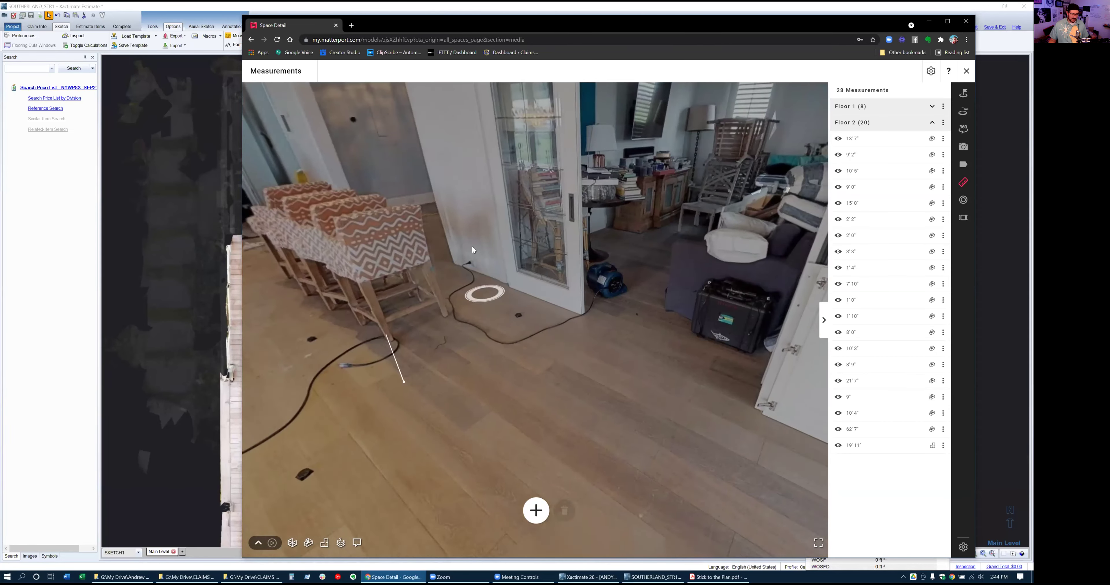
left_click_drag(761, 307, 460, 232)
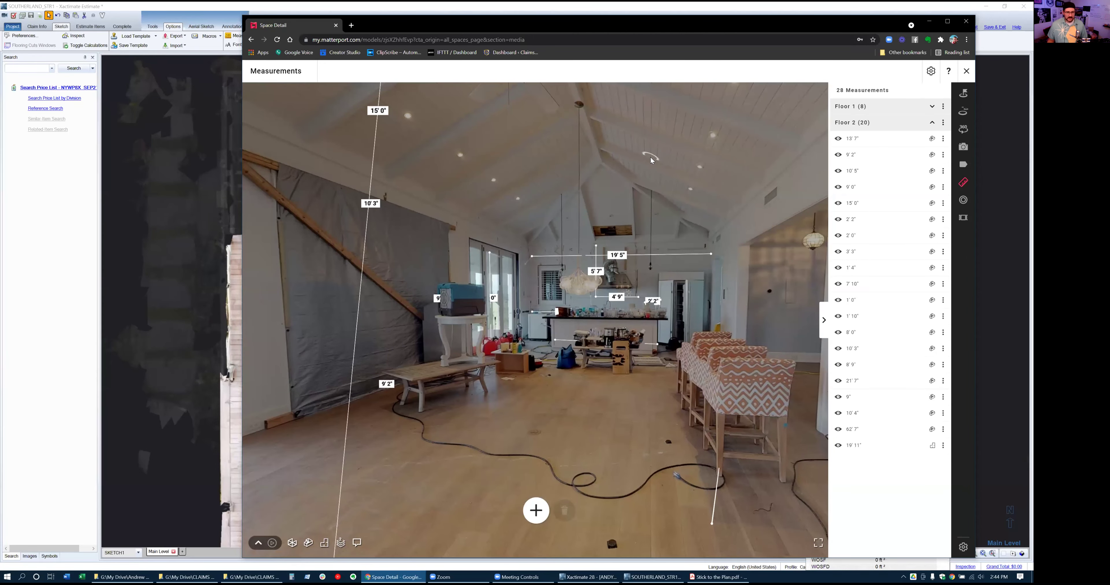
key("alt+Tab")
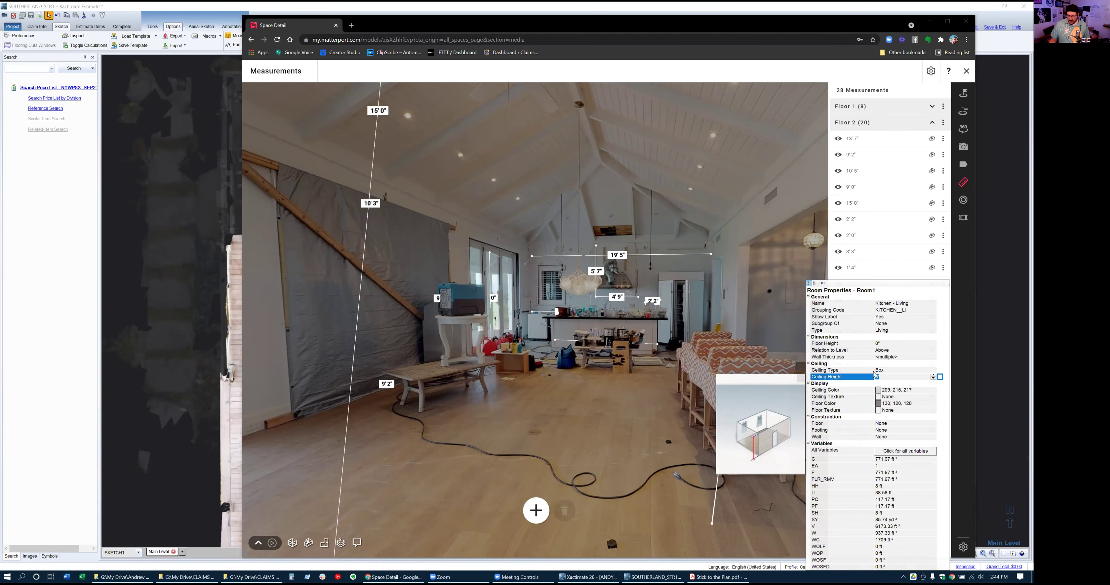
Set the Kitchen - Living ceiling type to Peaked
left_click(894, 371)
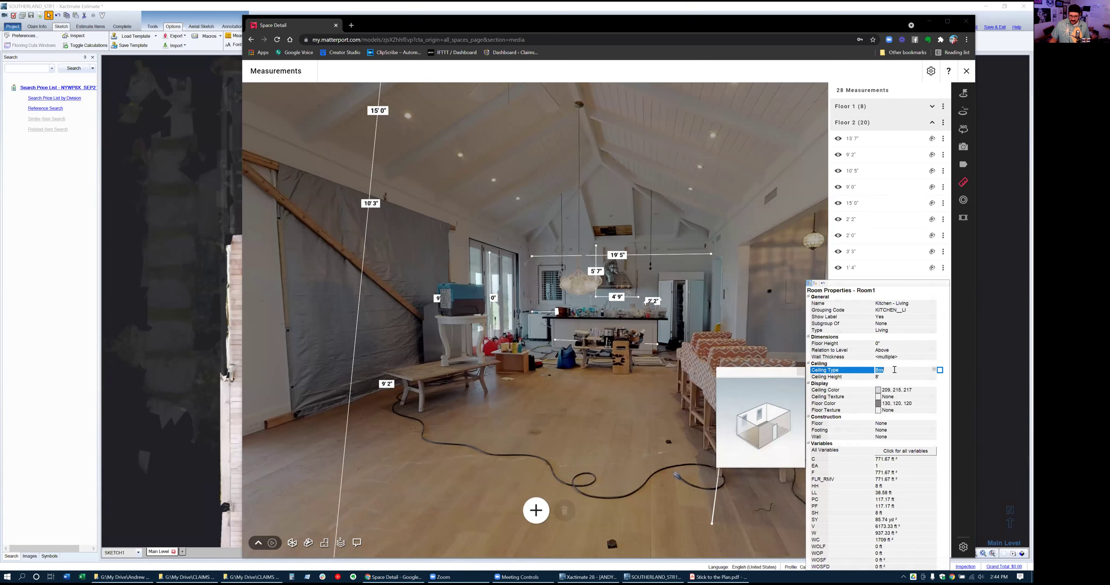
key("p")
left_click(934, 370)
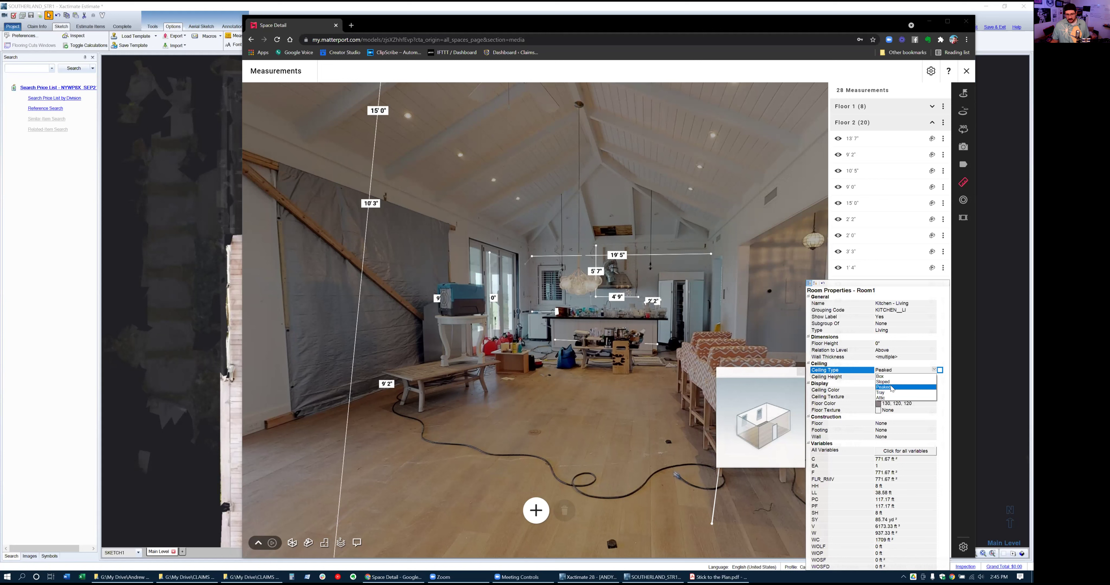
left_click(892, 387)
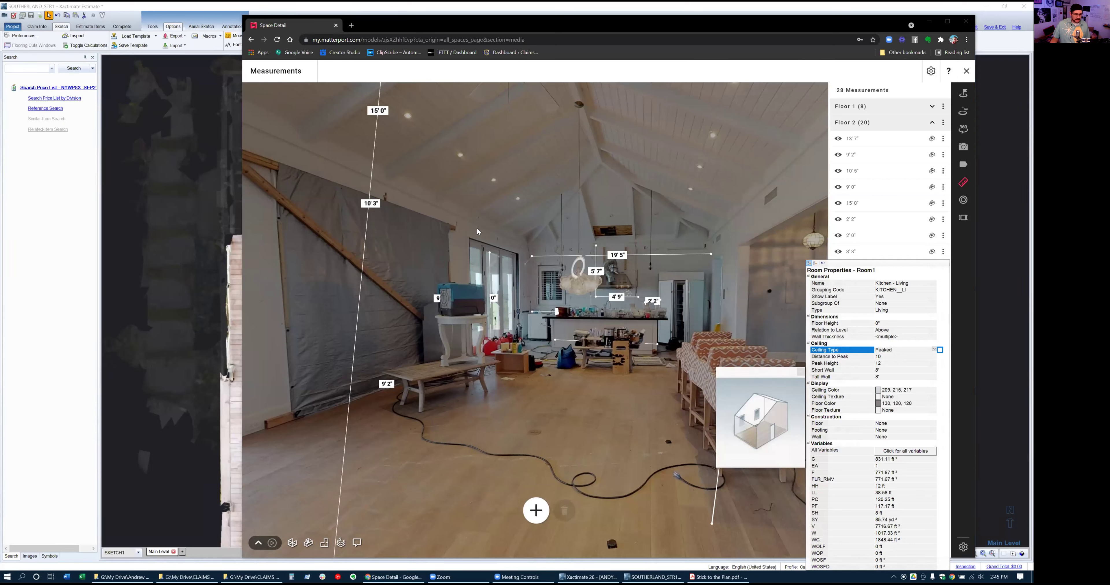
Measure the Kitchen - Living wall height in Matterport and save the 11' 1" measurement
left_click(538, 513)
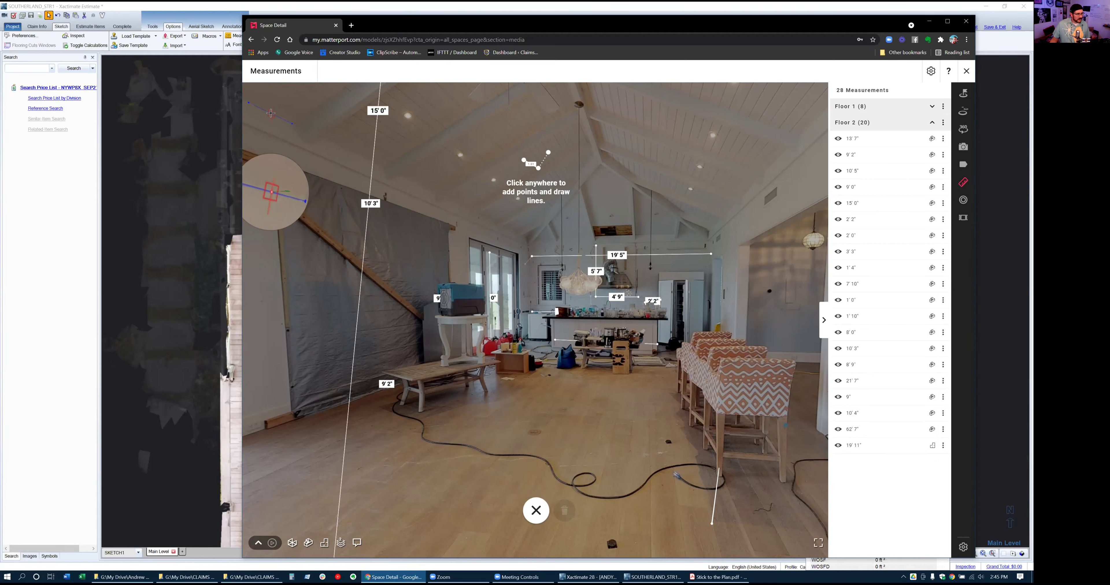
left_click(271, 114)
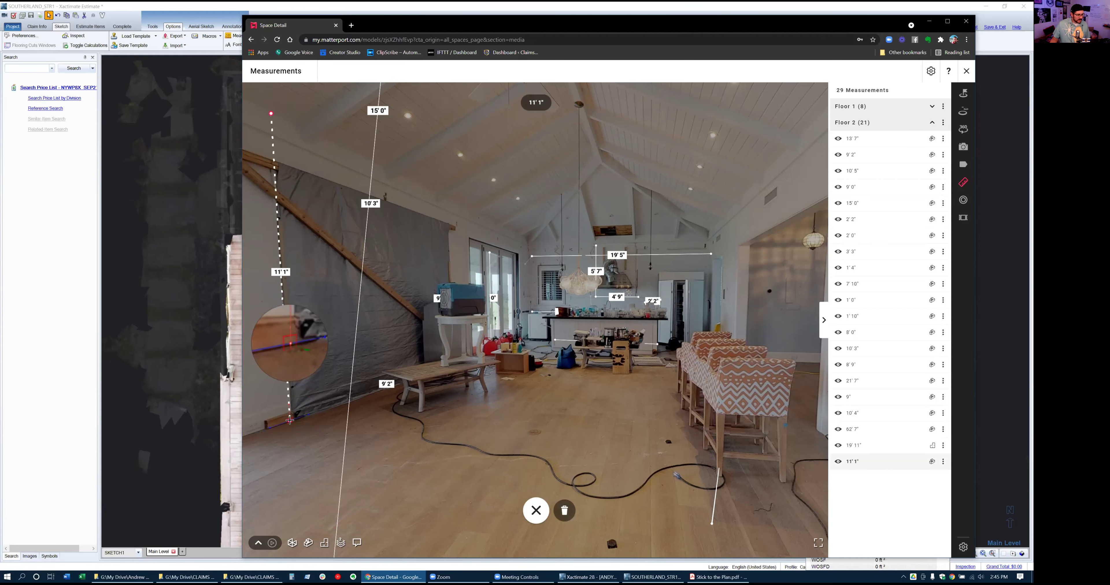
left_click(290, 420)
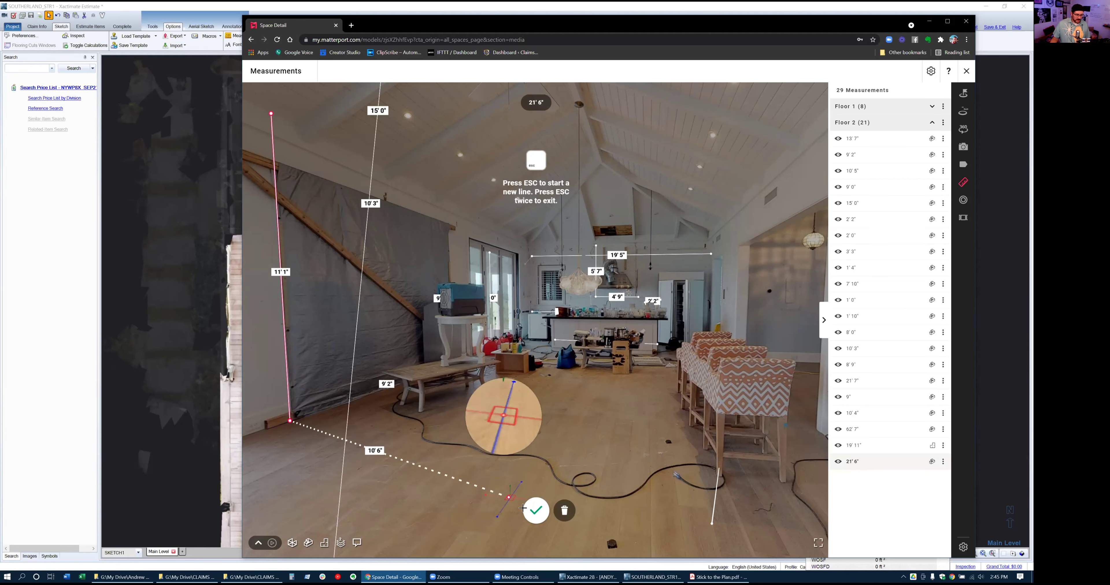
left_click(535, 510)
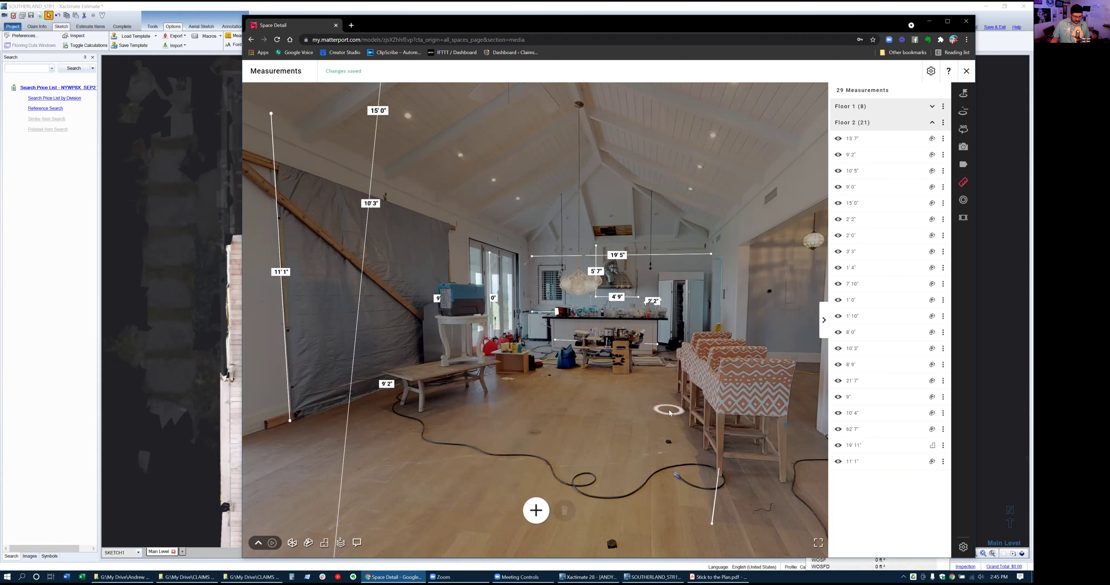
Set Kitchen - Living's short wall and tall wall heights to 11' in Xactimate
key("alt+Tab")
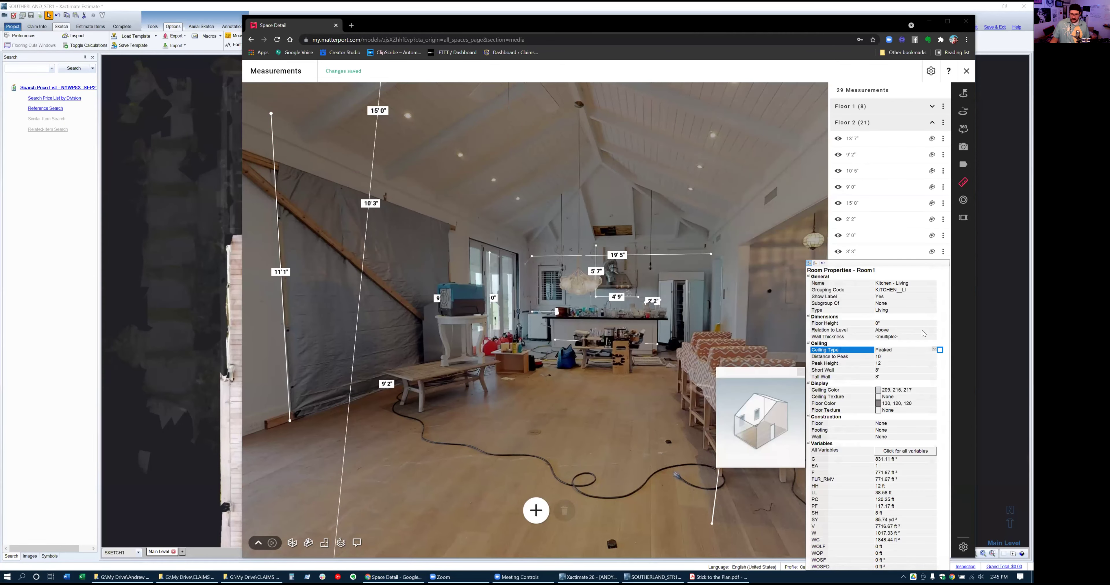
left_click(888, 370)
type("11'")
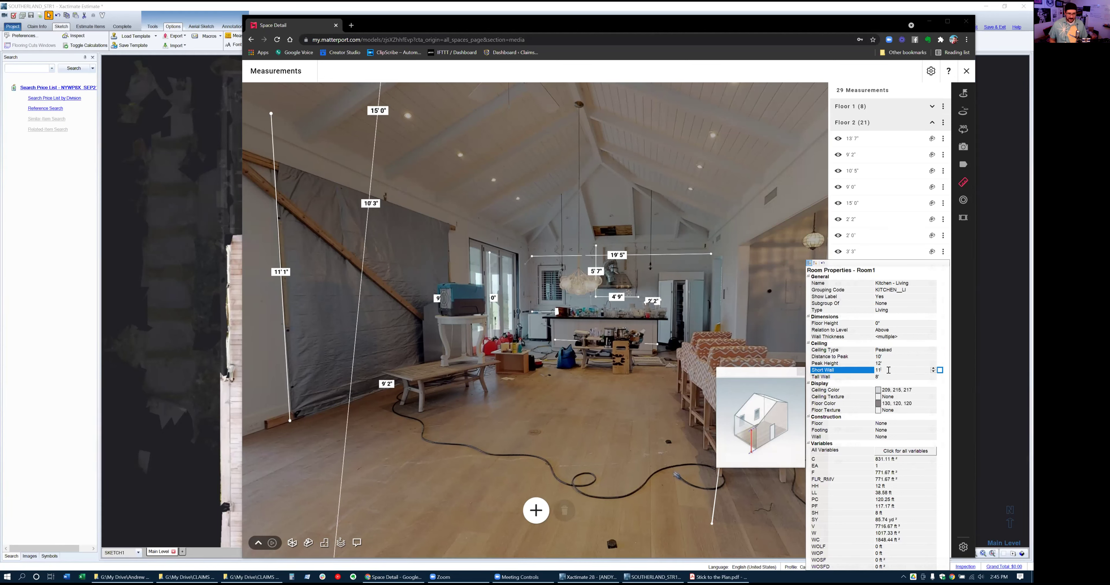
key("Tab")
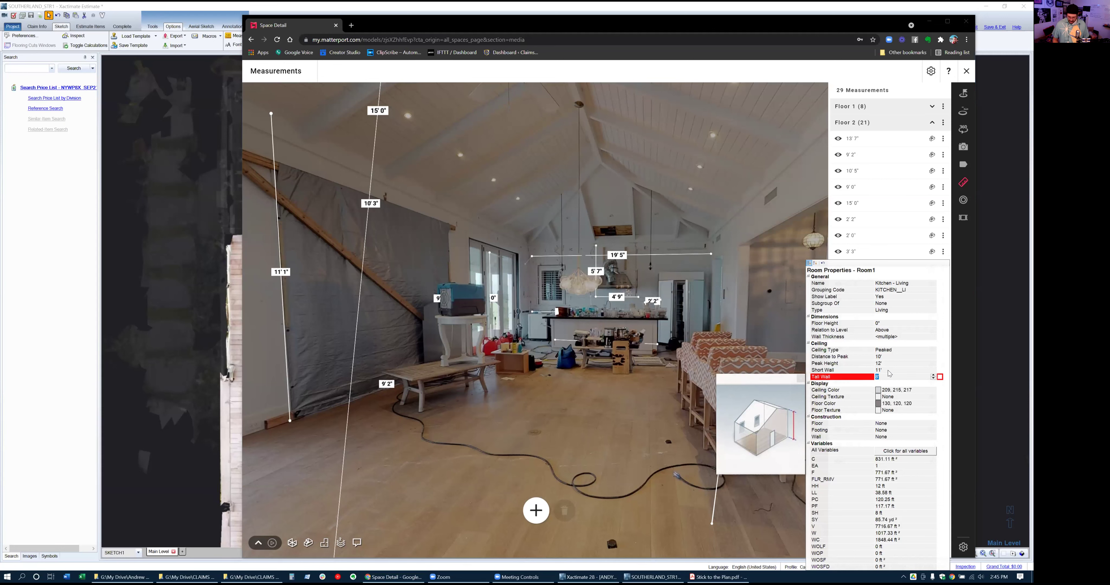
type("11'")
key("Tab")
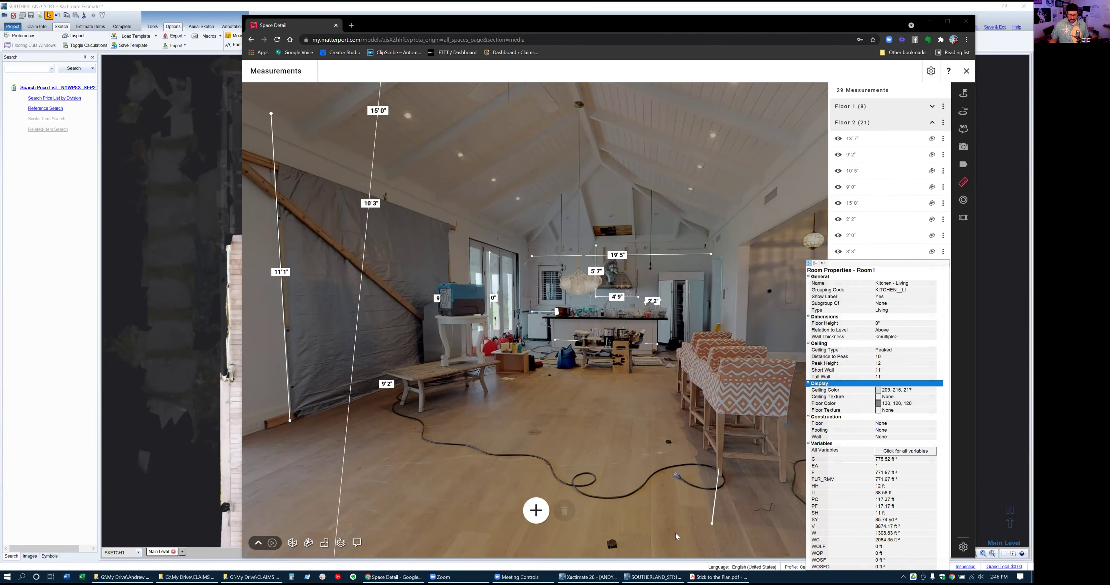
left_click(653, 575)
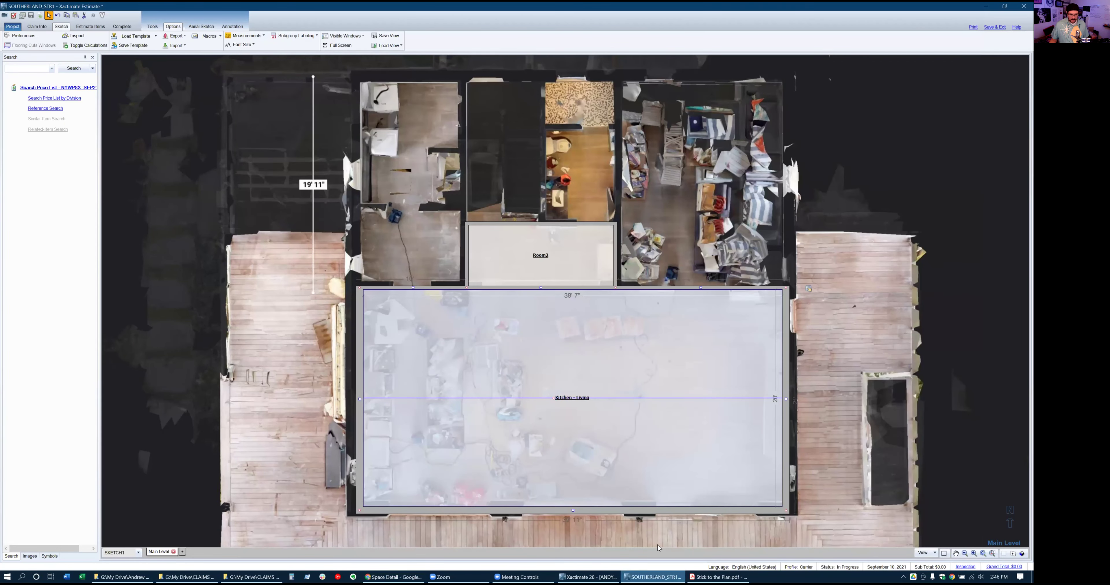
left_click(615, 356)
left_click(868, 361)
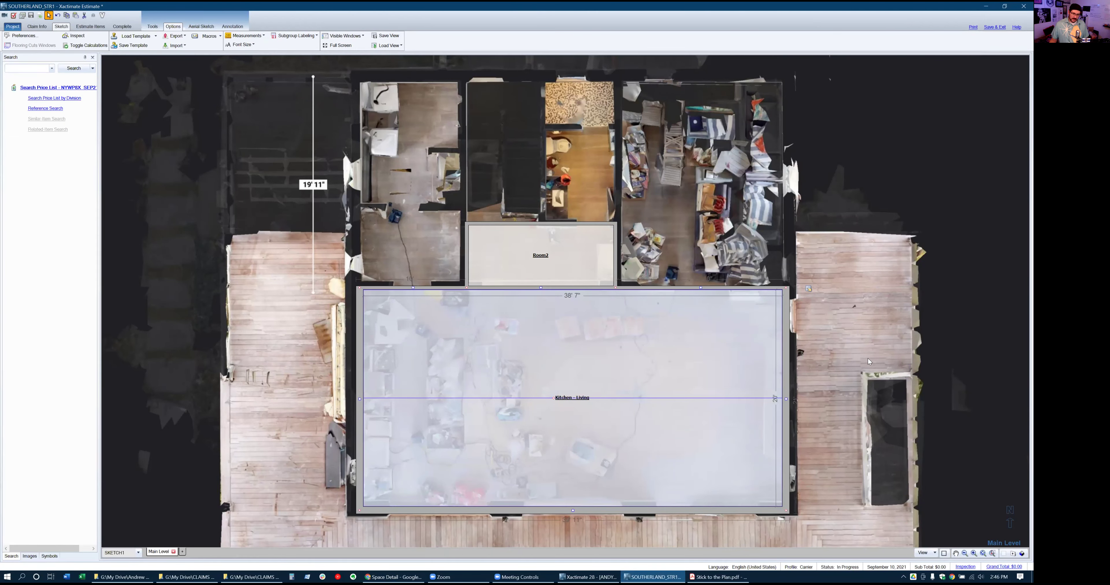
left_click(599, 365)
key("alt+Tab")
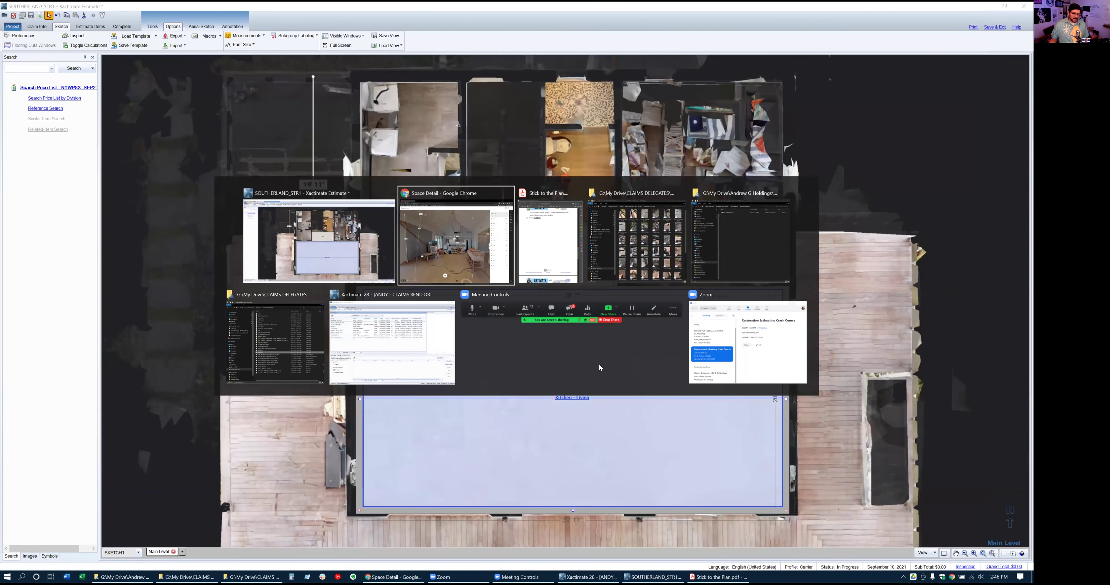
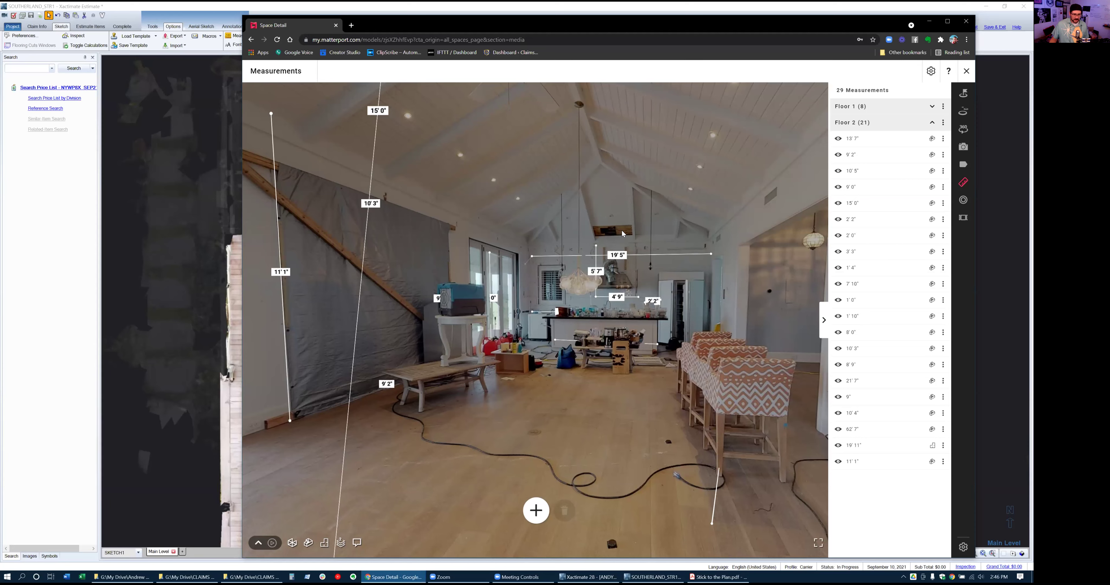
Leave the Matterport tour and bring the Xactimate Kitchen-Living sketch window to the front
key("alt+Tab")
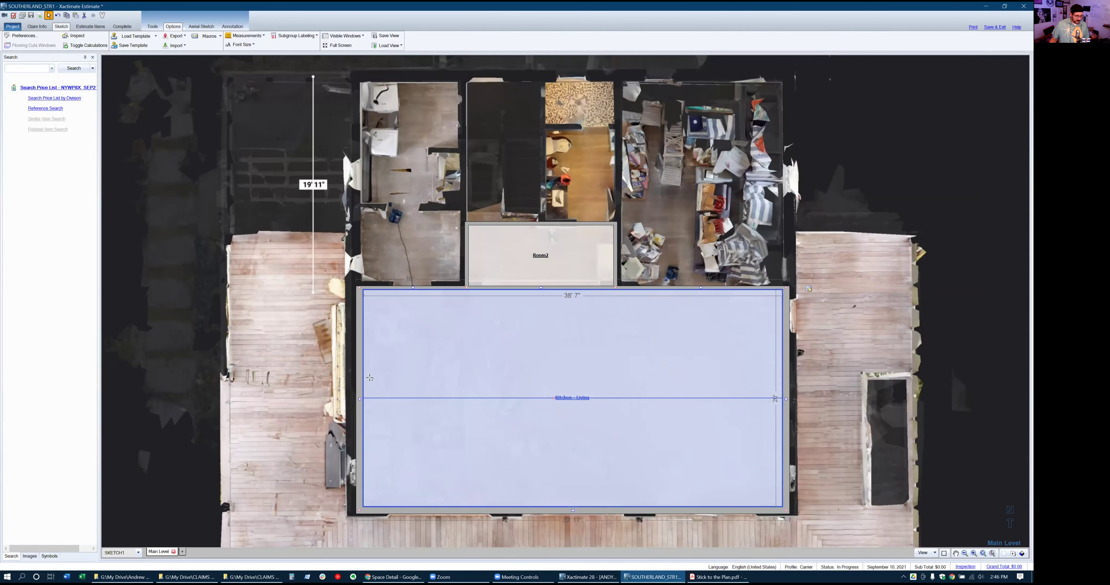
Select the Kitchen-Living left wall and drag it to the right
key("Escape")
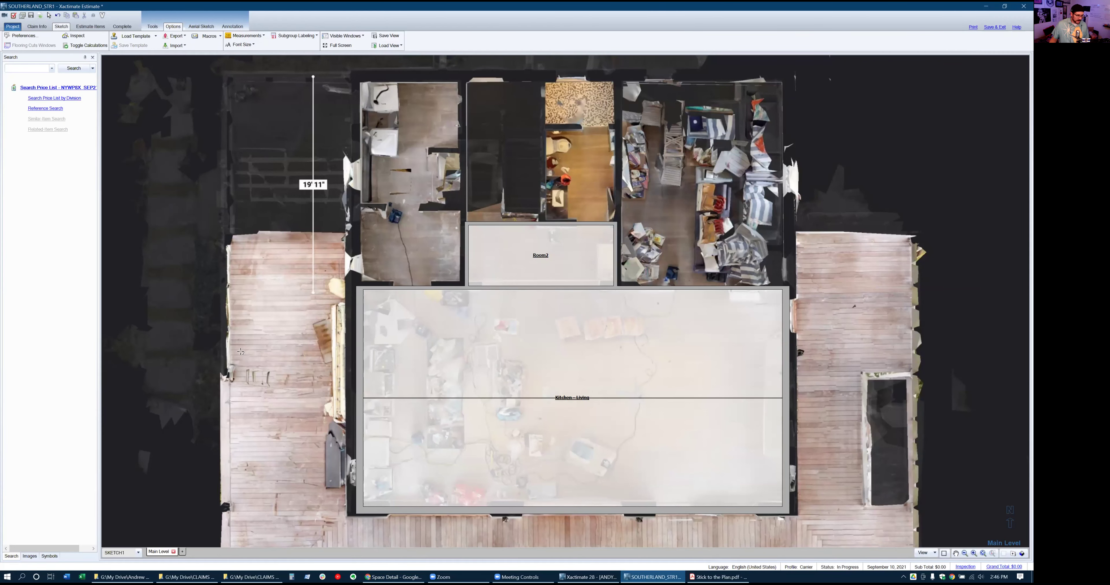
key("Escape")
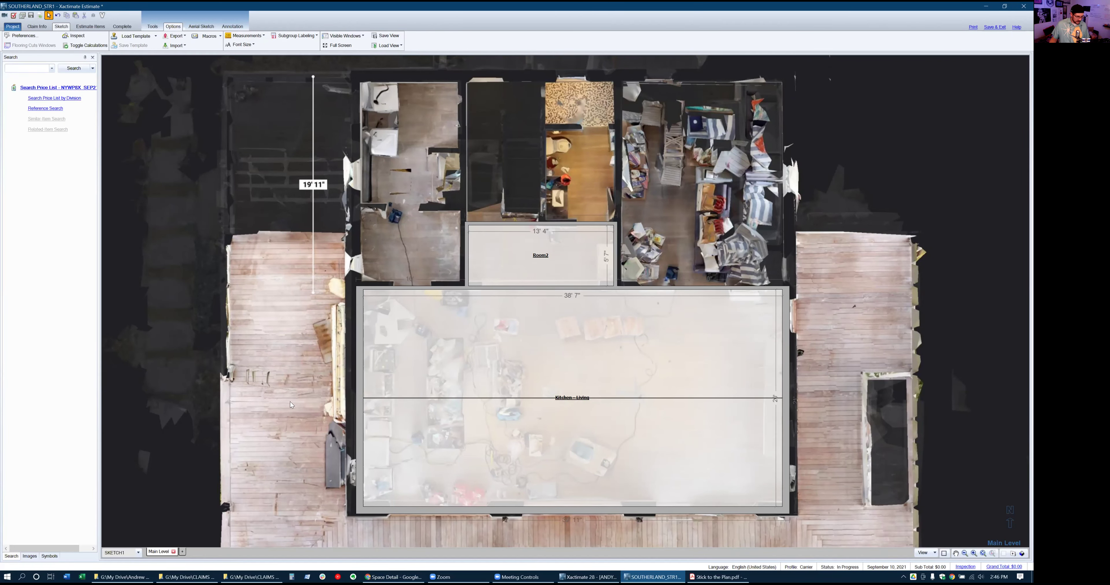
left_click(361, 383)
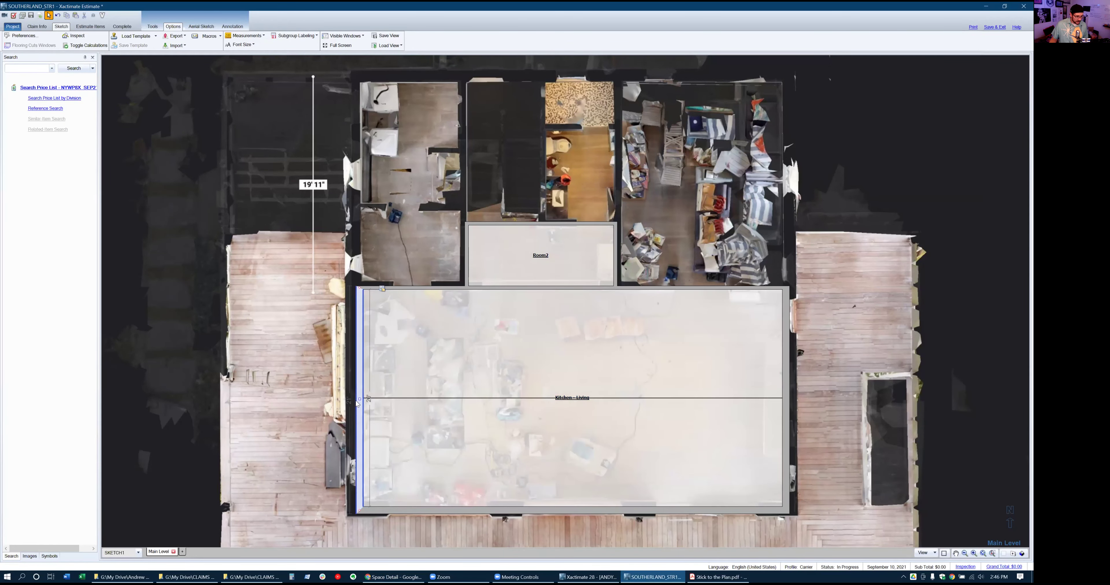
left_click_drag(361, 399, 418, 404)
In Matterport, look around the vaulted ceiling and walk toward the kitchen
key("alt+Tab")
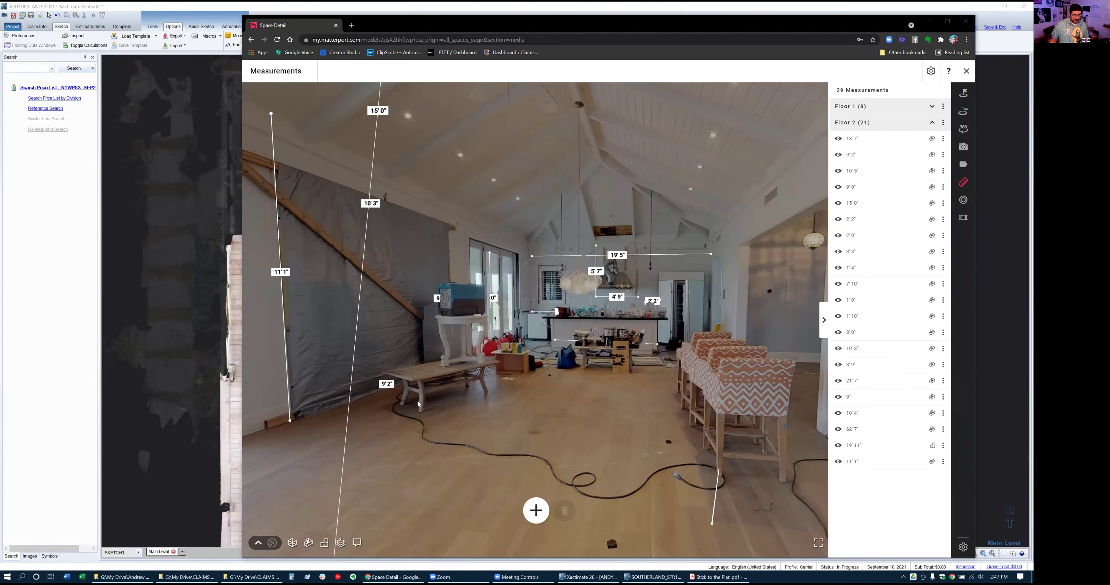
left_click_drag(543, 288, 780, 271)
left_click_drag(523, 267, 798, 353)
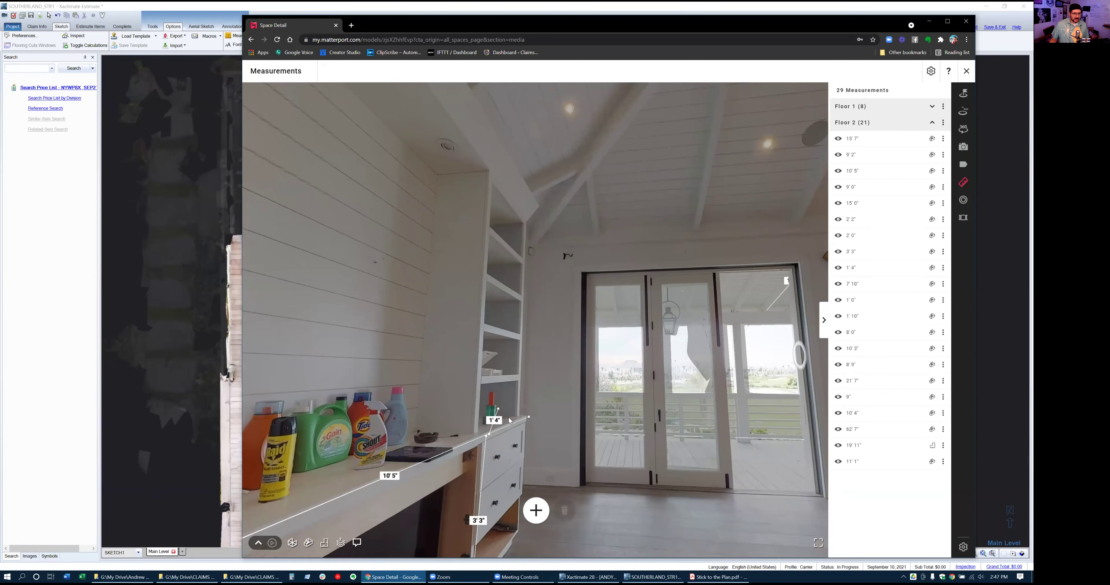
left_click_drag(610, 211, 508, 420)
left_click_drag(689, 341, 374, 205)
left_click(703, 445)
left_click_drag(703, 444, 581, 354)
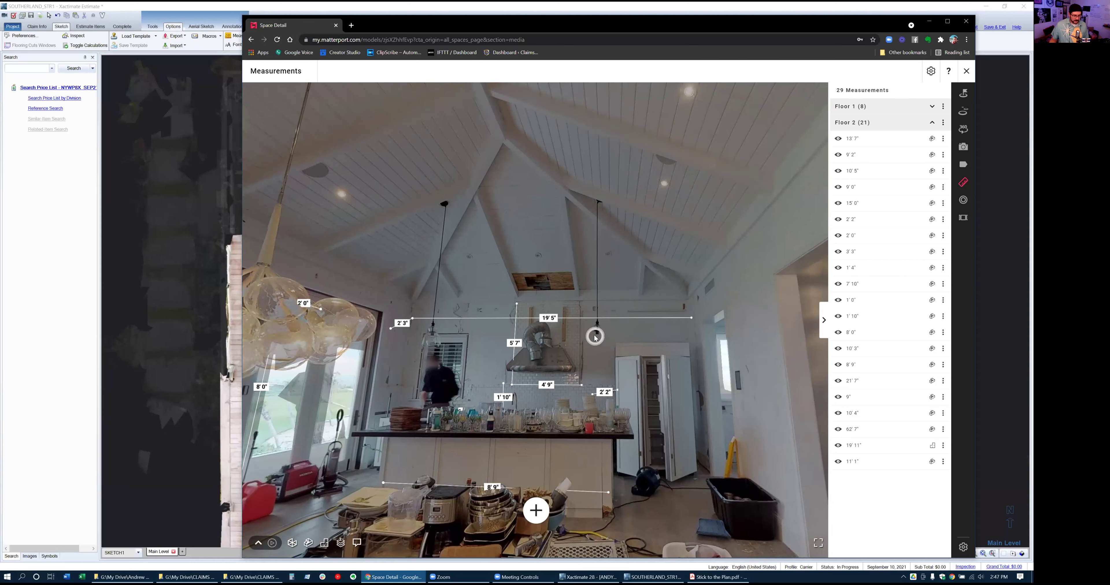
Measure and save a 10' 5" line down from the kitchen ceiling peak
left_click(536, 511)
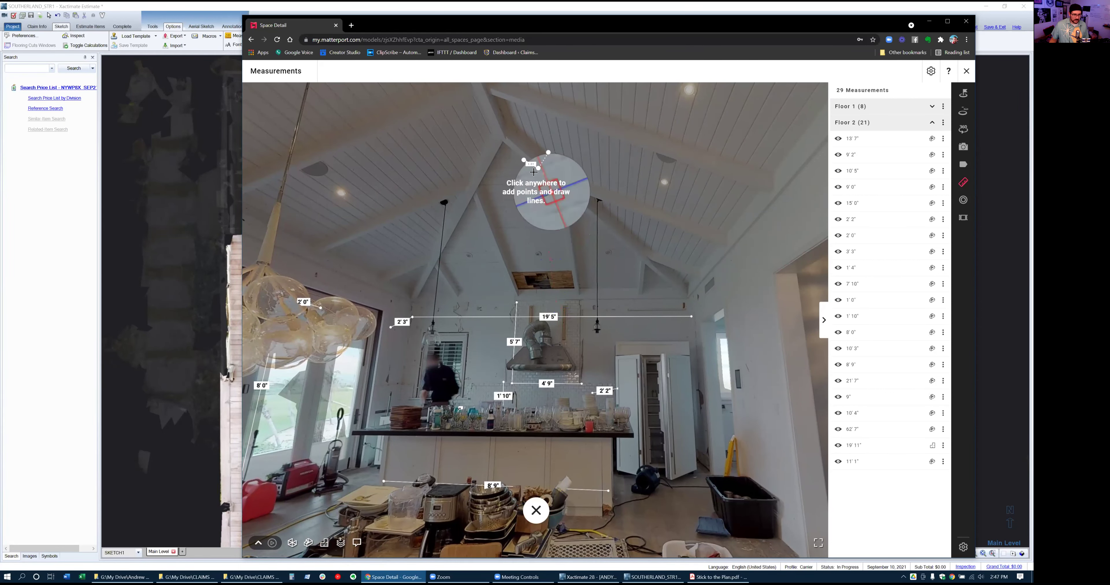
left_click(503, 141)
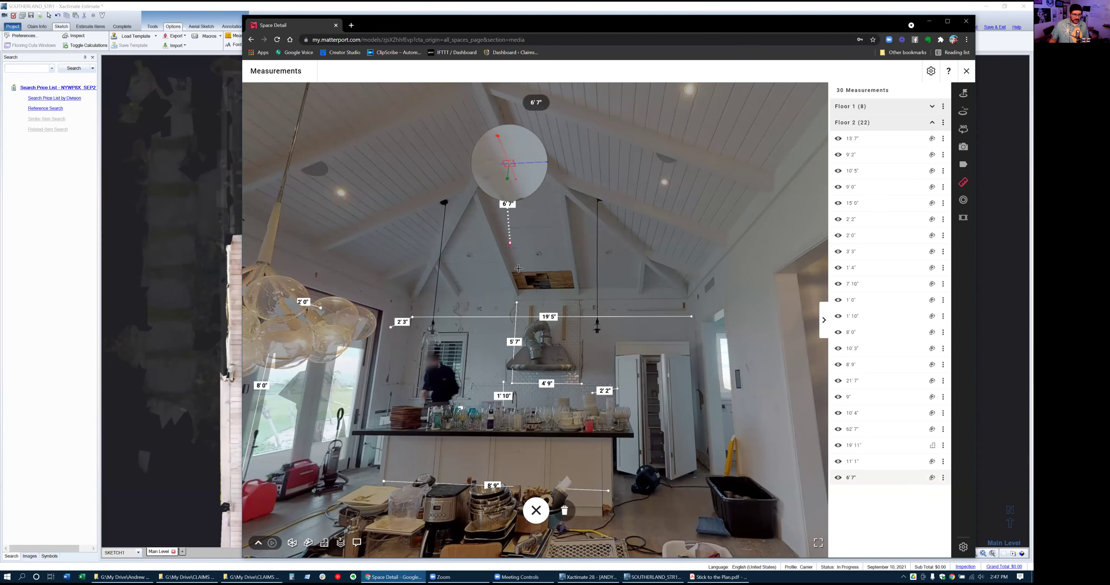
left_click(540, 294)
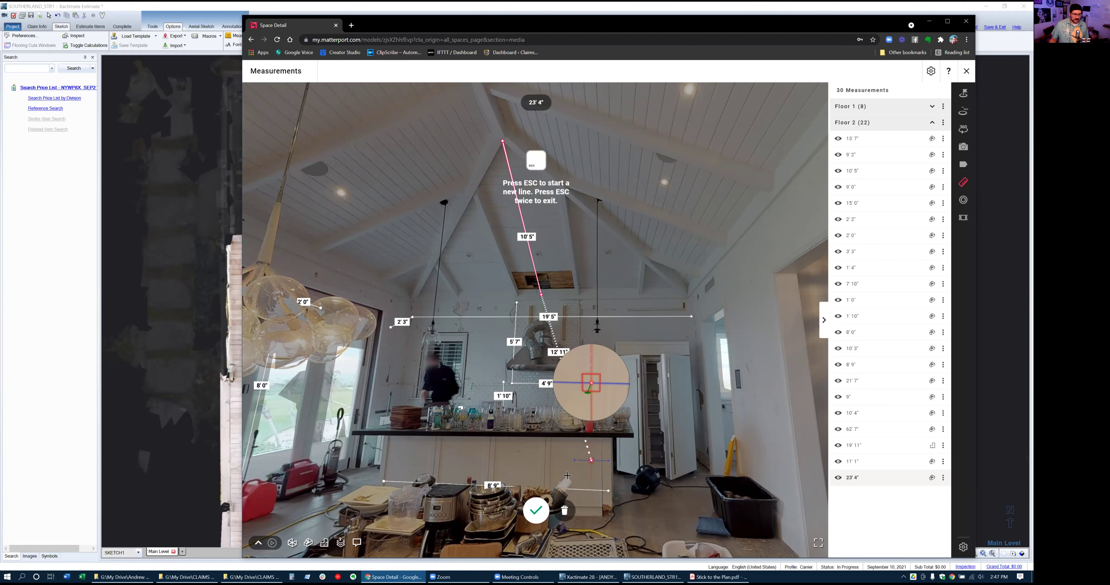
left_click(536, 510)
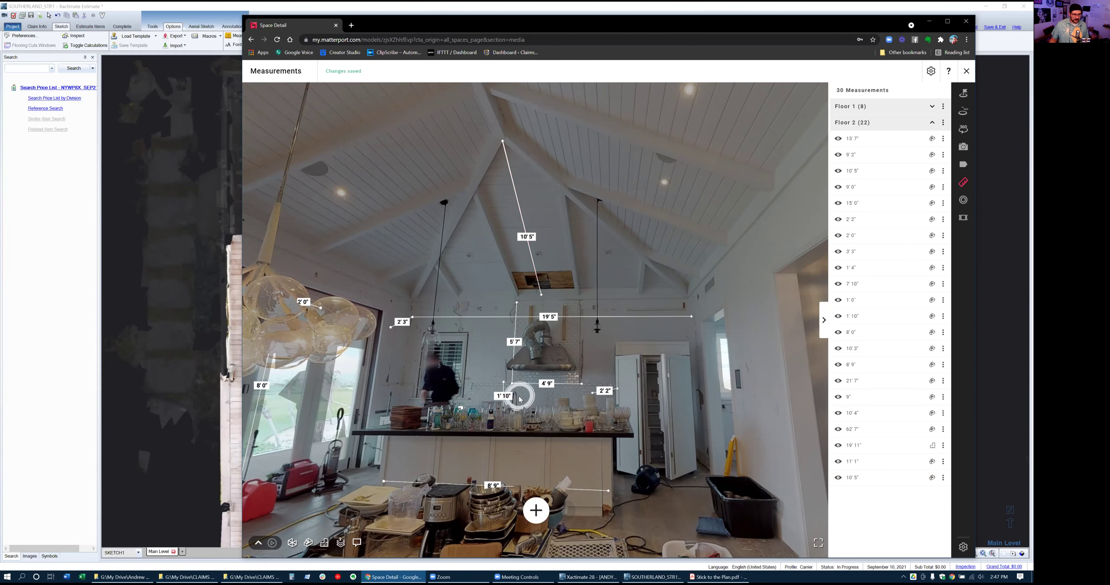
key("alt+Tab")
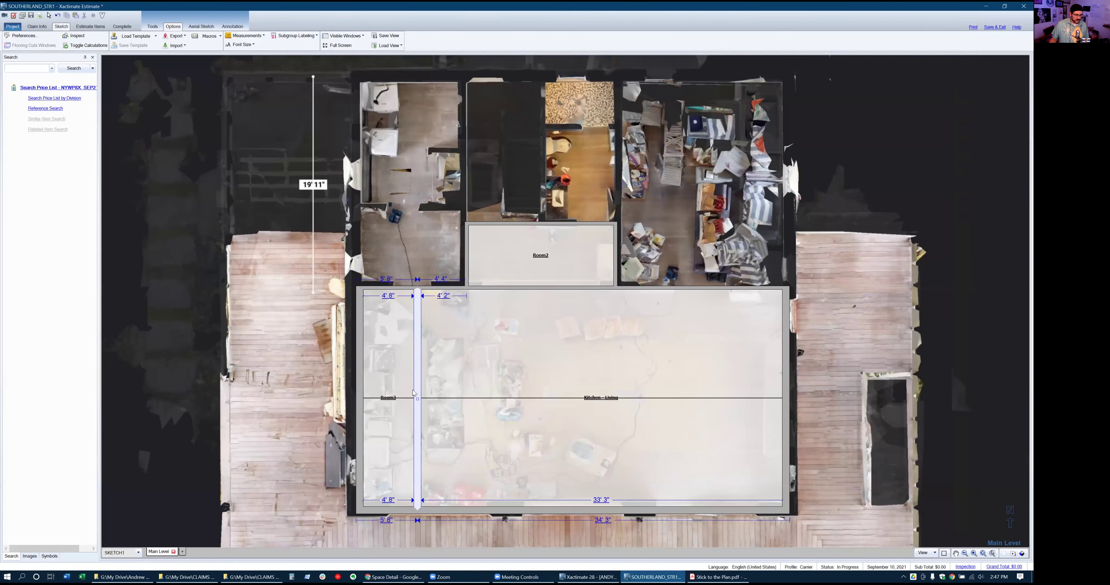
Shift the Room3 dividing wall and set Room3's width to 10' 6"
left_click_drag(429, 399, 494, 410)
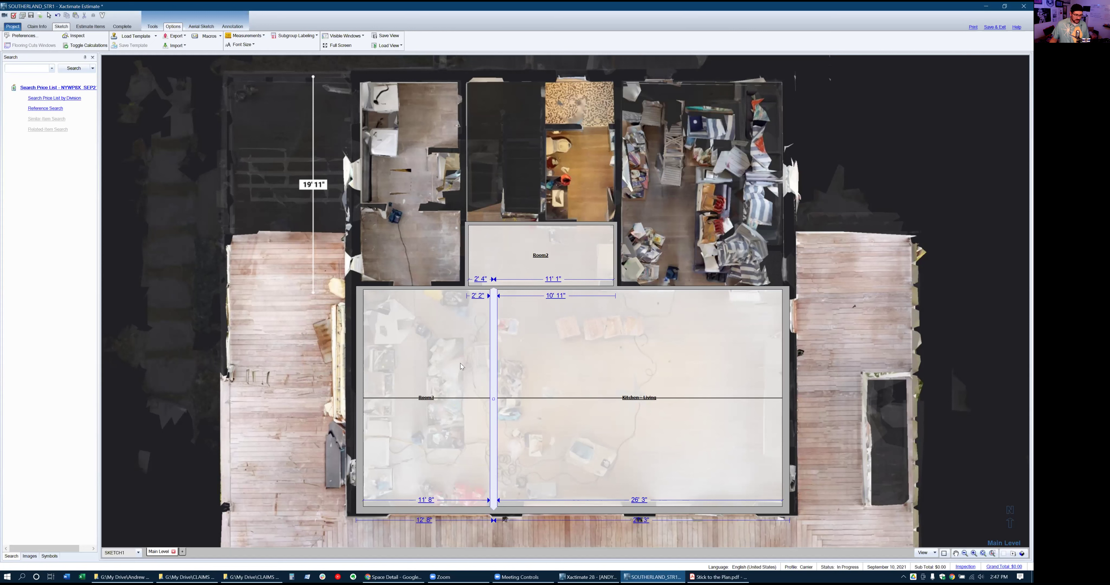
left_click(422, 500)
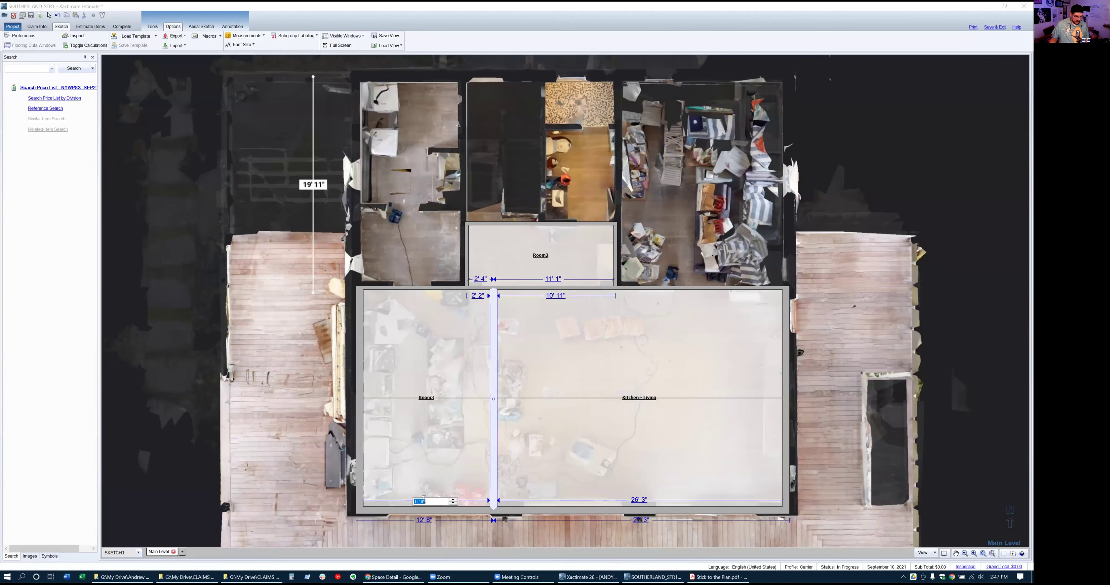
type("10'6")
key("Return")
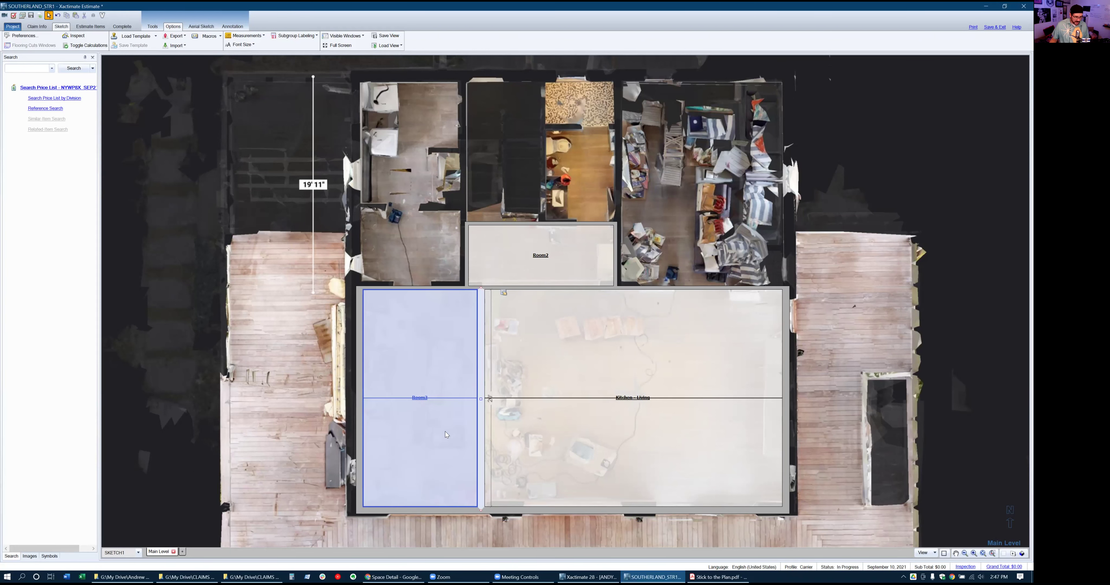
Try pulling the dividing wall's top end to the corner, then undo to keep it straight
left_click(483, 378)
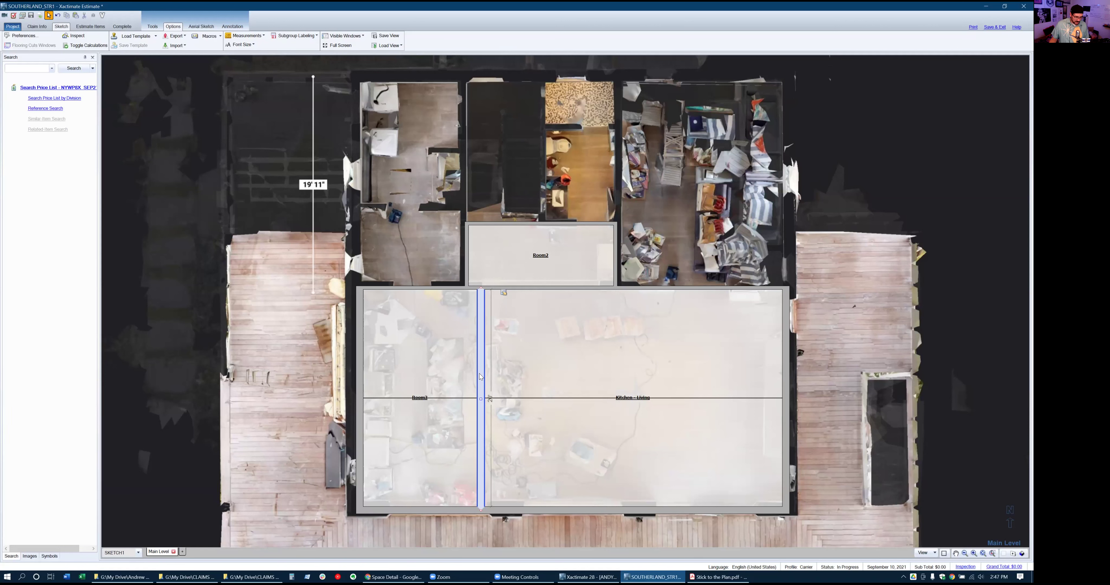
key("Escape")
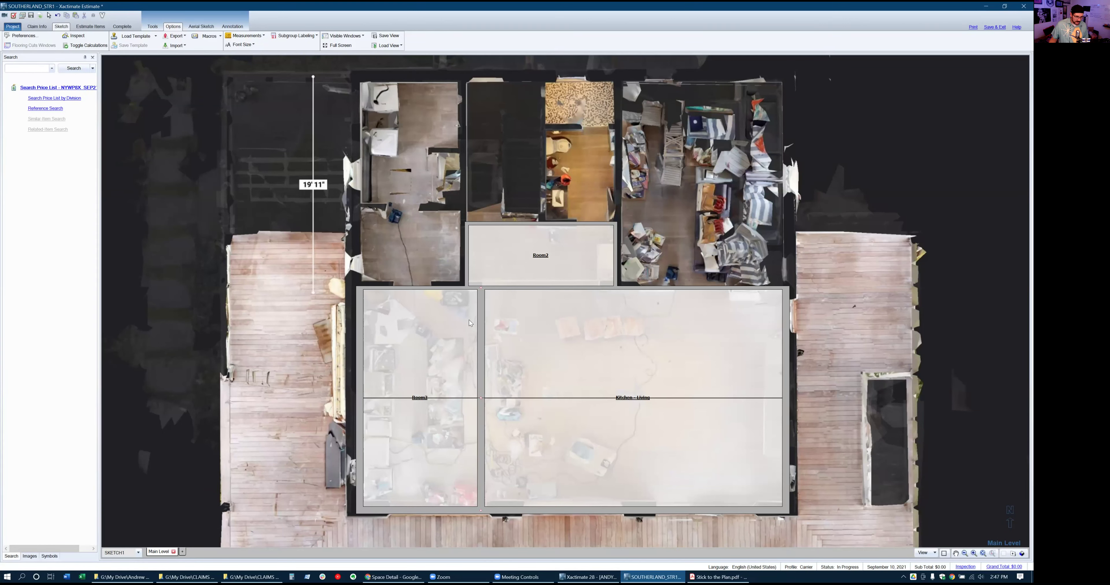
left_click_drag(481, 289, 357, 285)
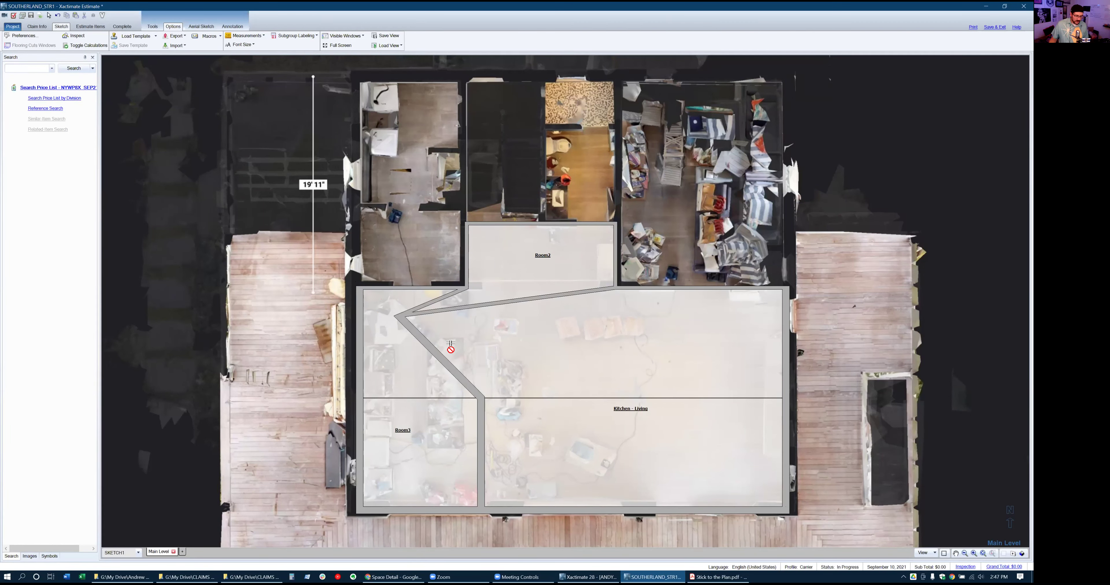
key("ctrl+z")
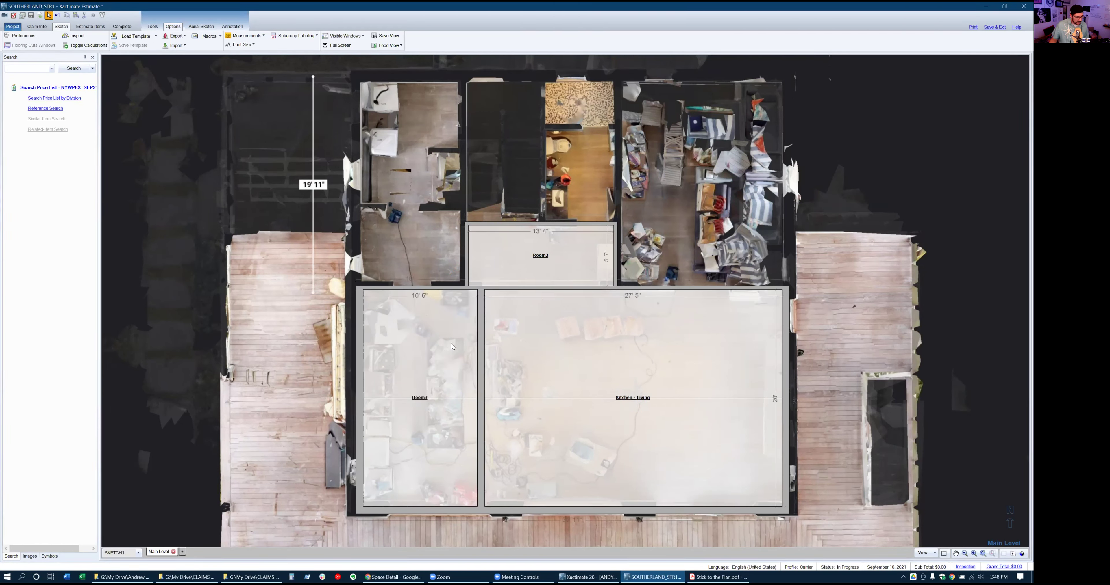
left_click(481, 366)
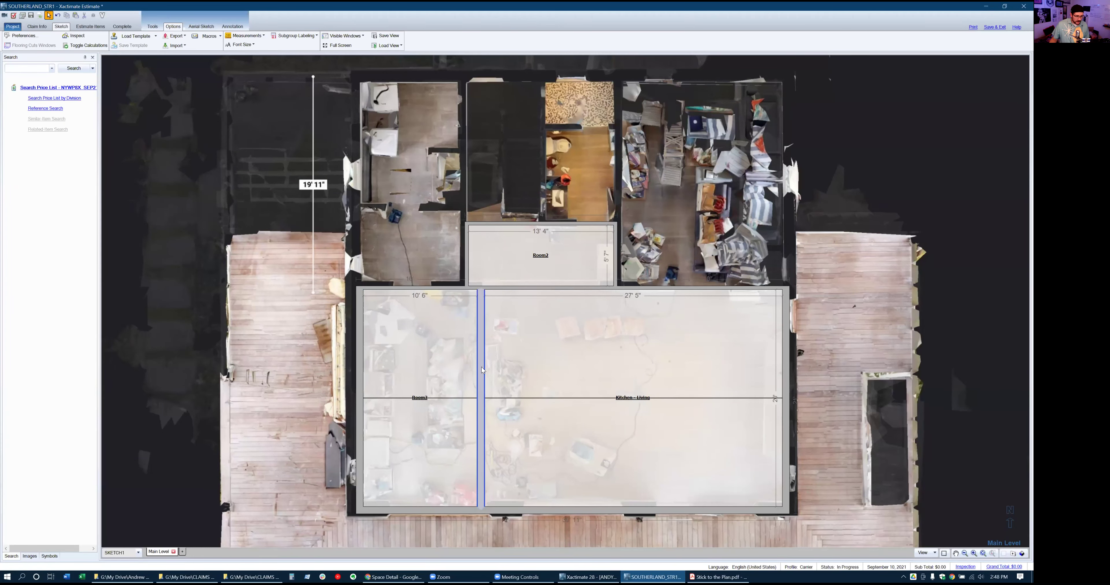
left_click(481, 367)
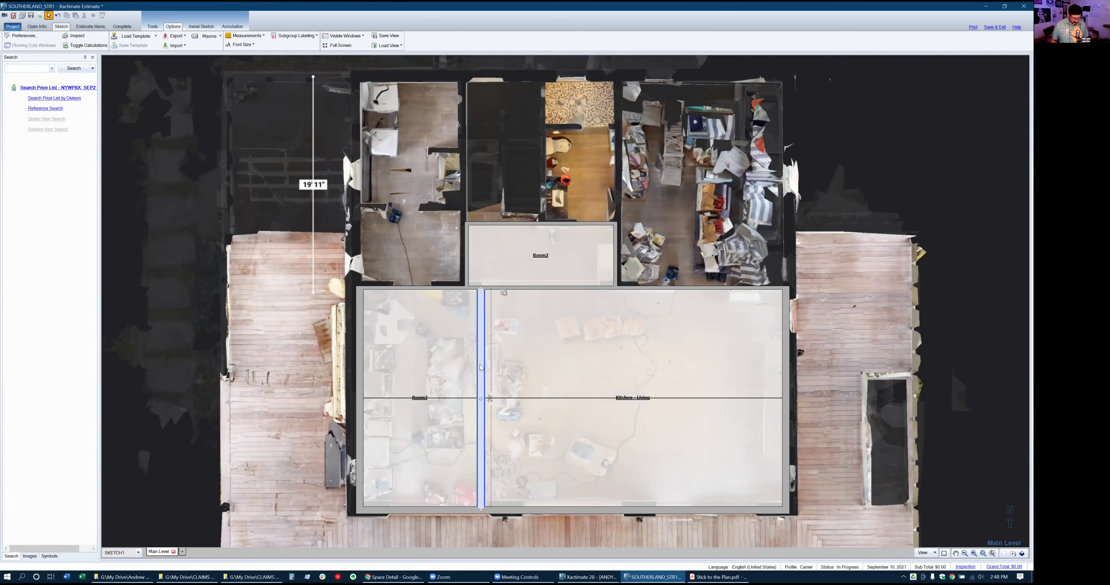
left_click(271, 270)
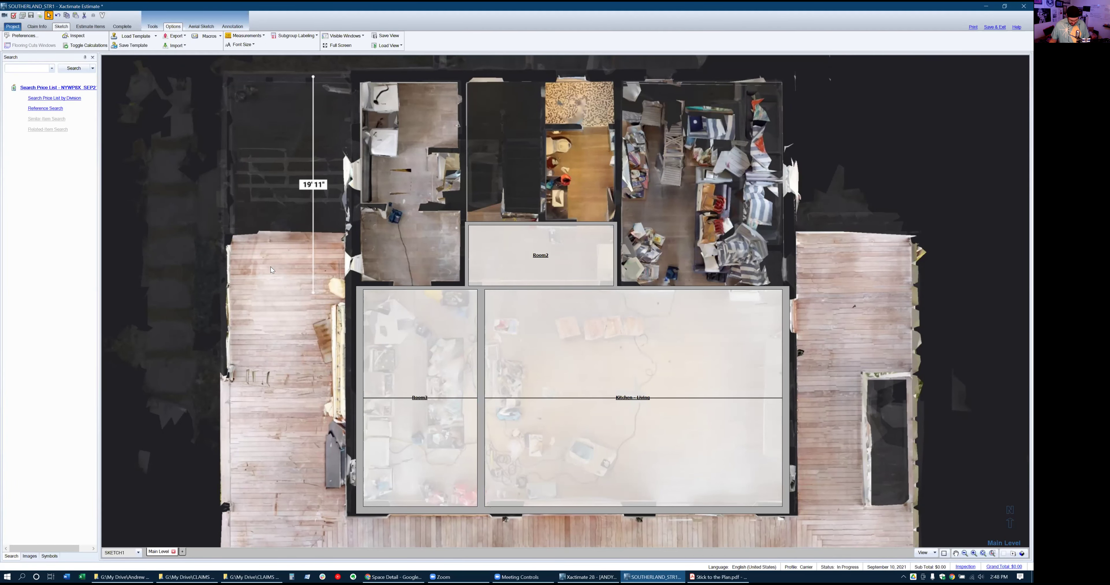
key("r")
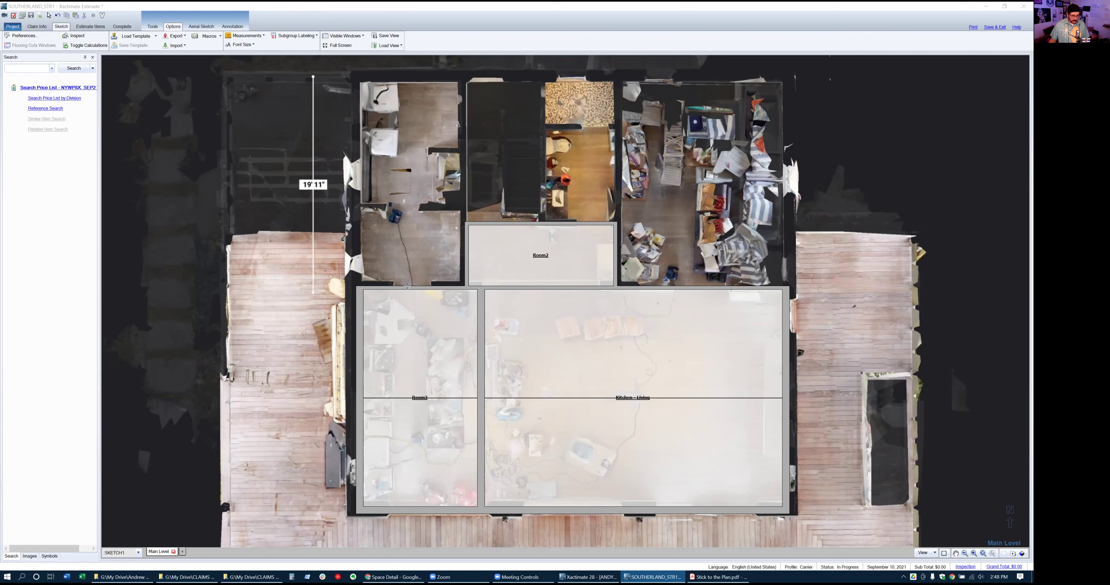
Make the Room3/Kitchen-Living wall a missing-wall opening
left_click(152, 26)
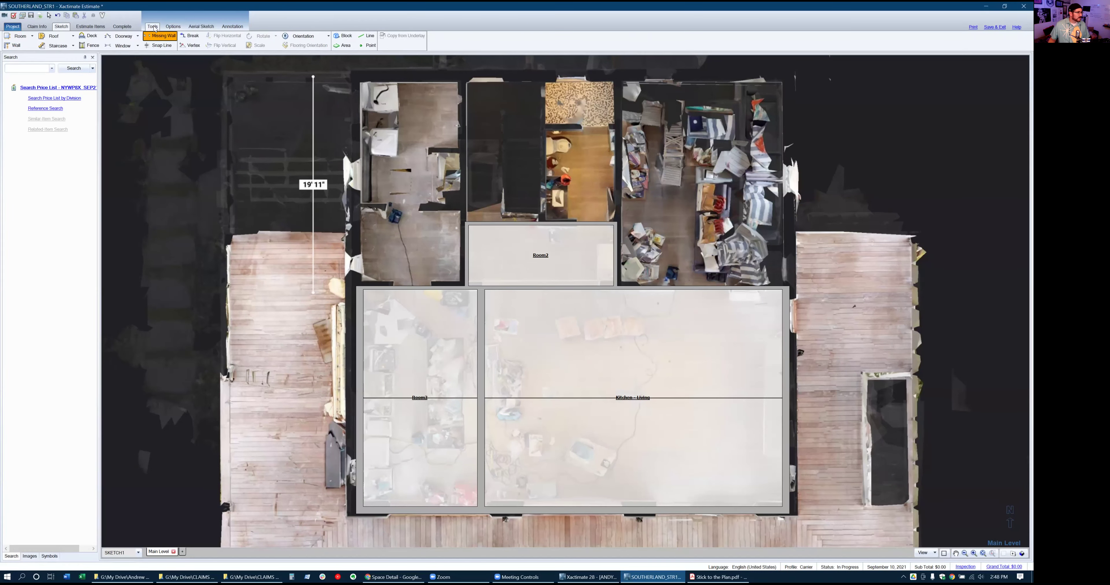
left_click(166, 44)
left_click(164, 37)
left_click(486, 328)
Select Room3 to show its 10' 10" width and zoom out to the whole plan
left_click(482, 324)
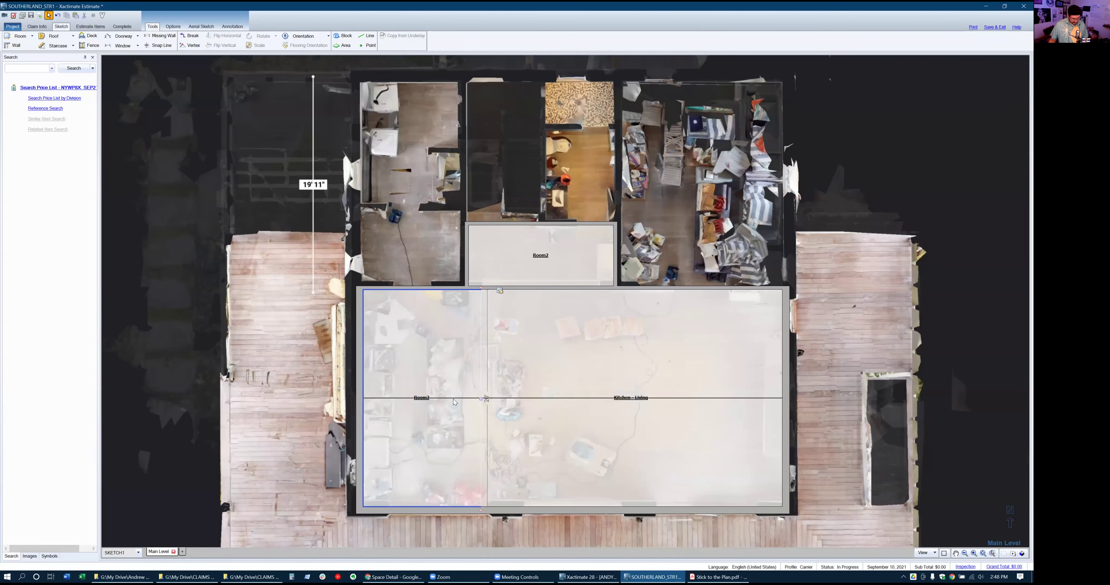
key("v")
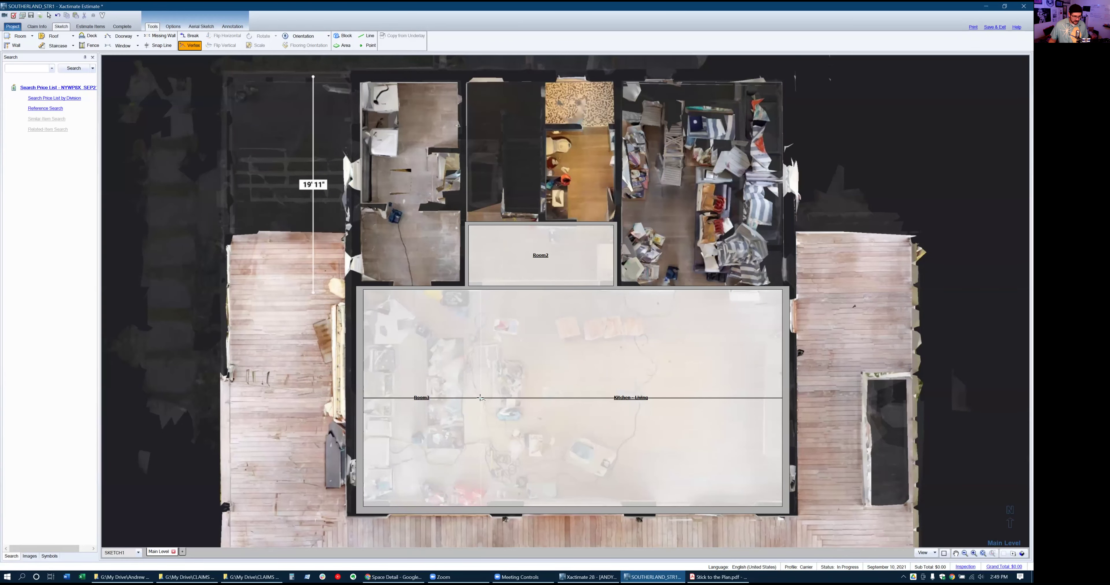
key("Escape")
scroll(480, 397, "up", 4)
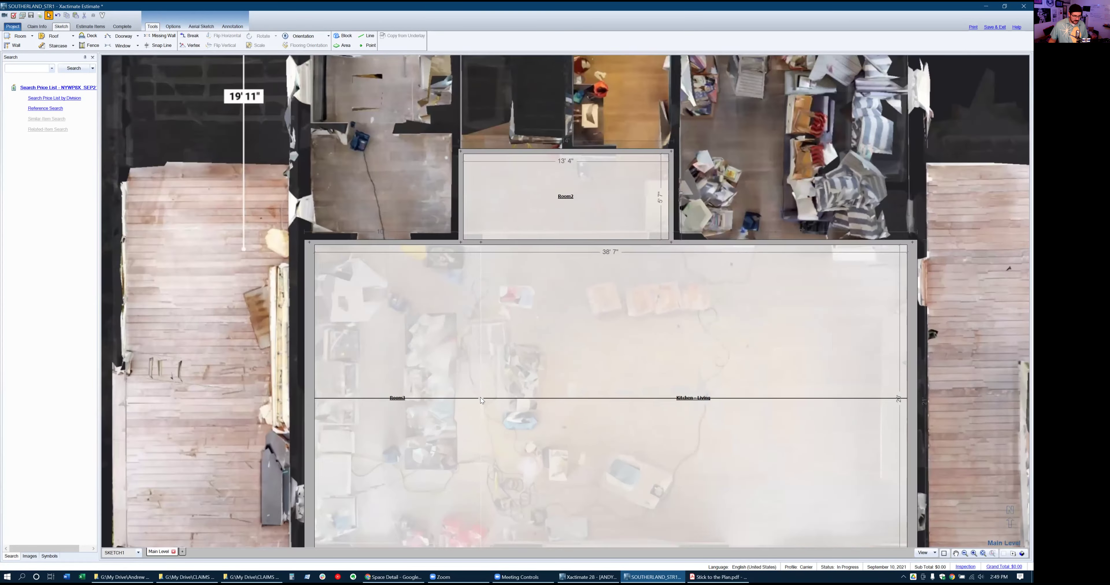
key("v")
key("Escape")
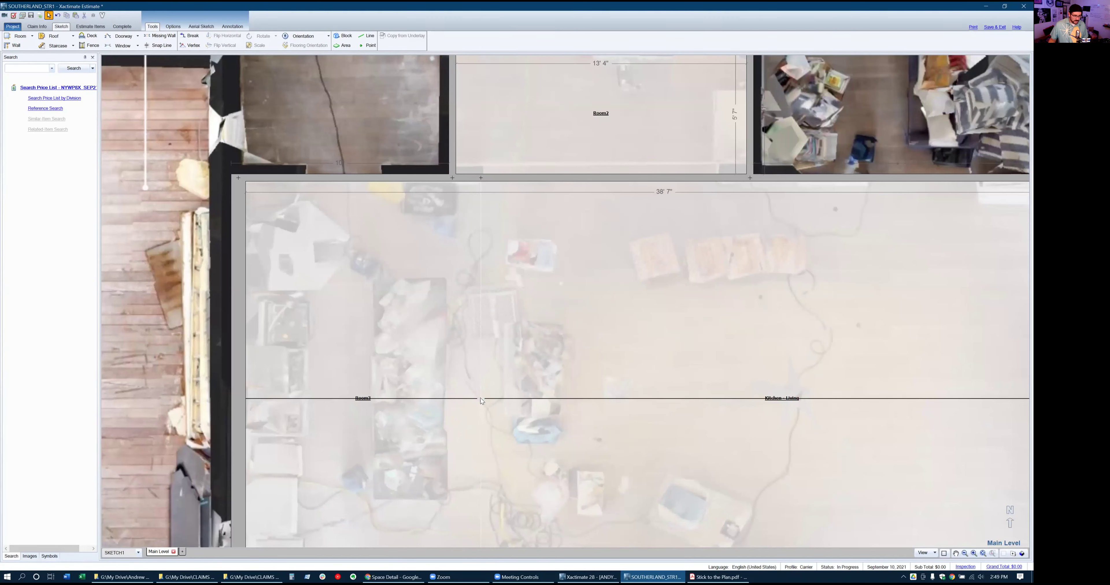
left_click(331, 321)
left_click(340, 343)
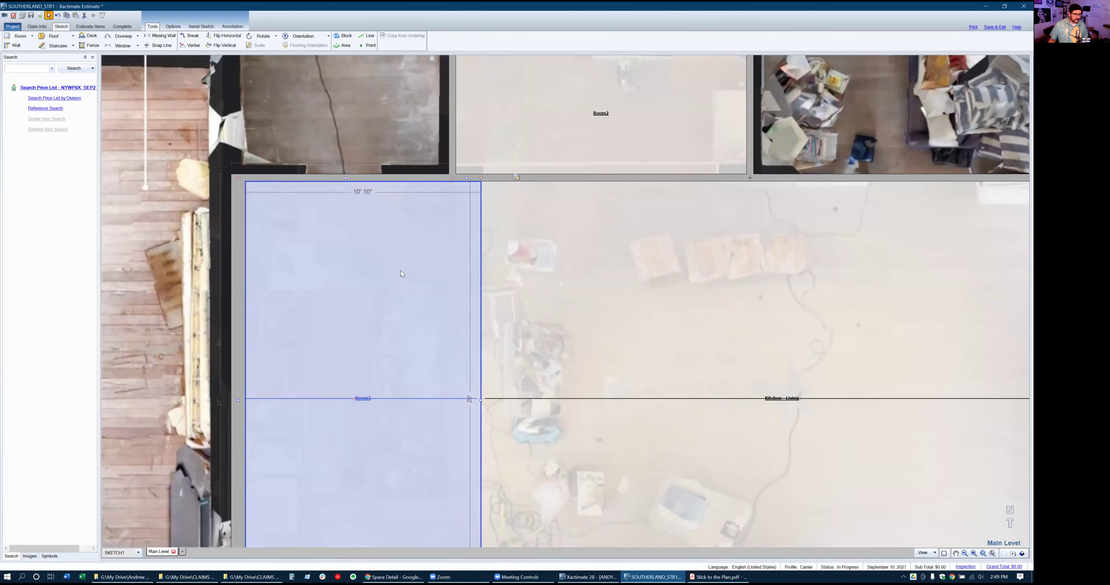
scroll(401, 273, "down", 4)
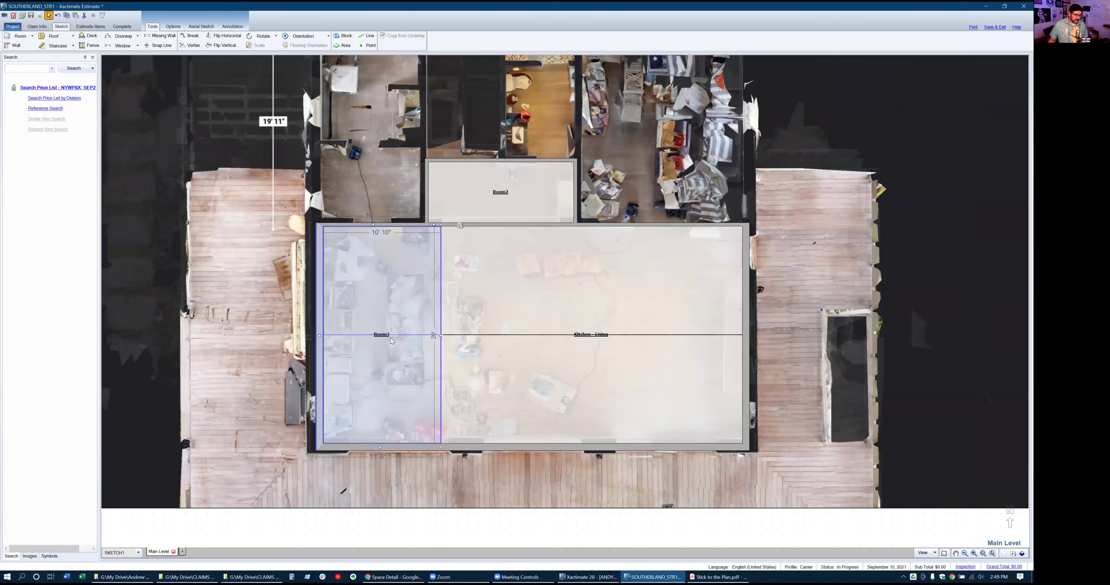
Move Room3 to the right side of the plan
left_click_drag(354, 325, 897, 233)
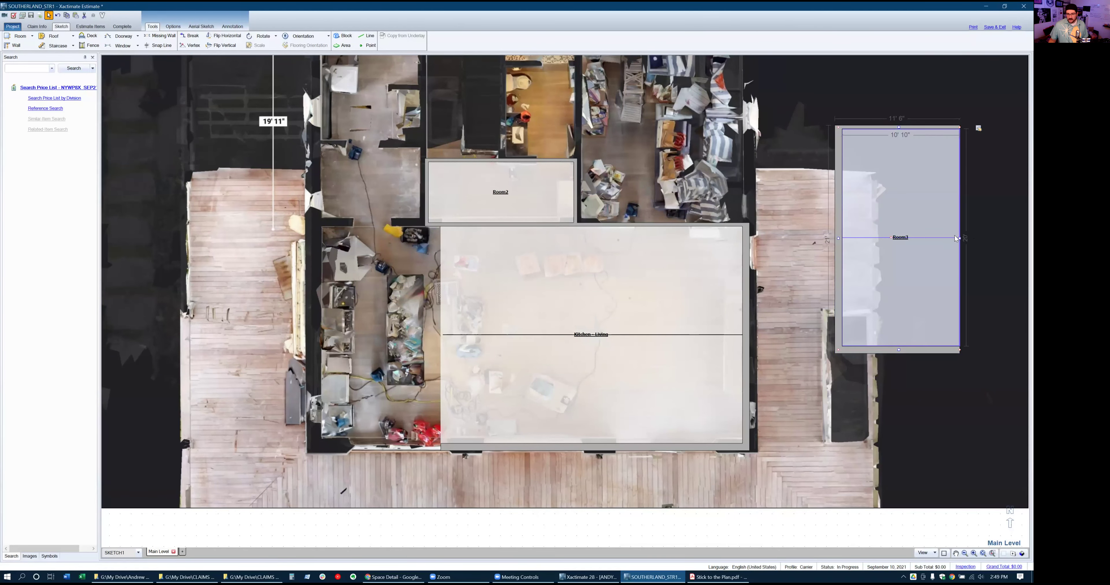
scroll(954, 235, "up", 3)
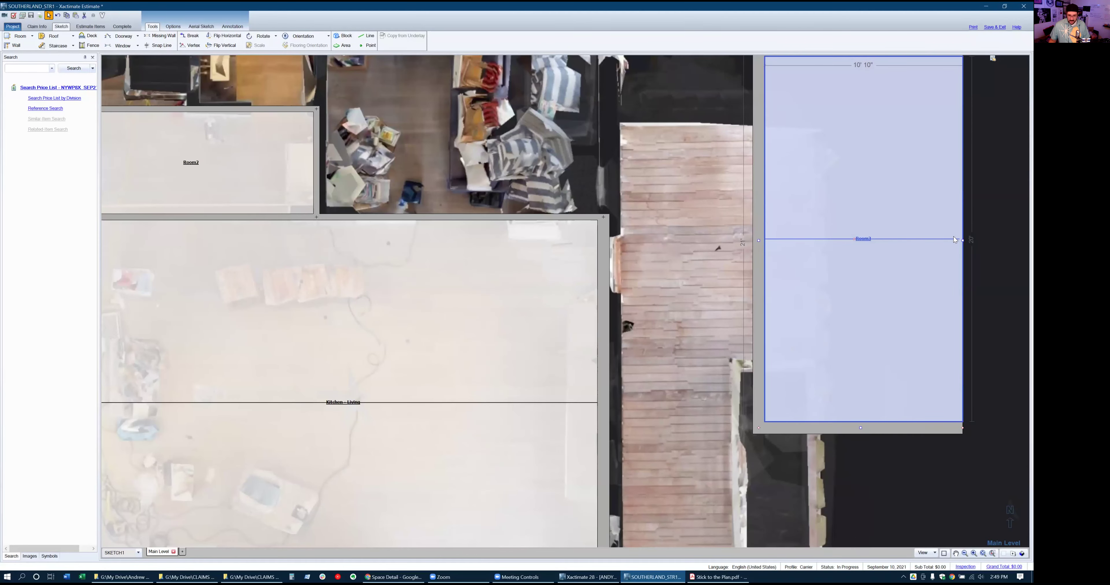
left_click(962, 237)
scroll(925, 260, "down", 3)
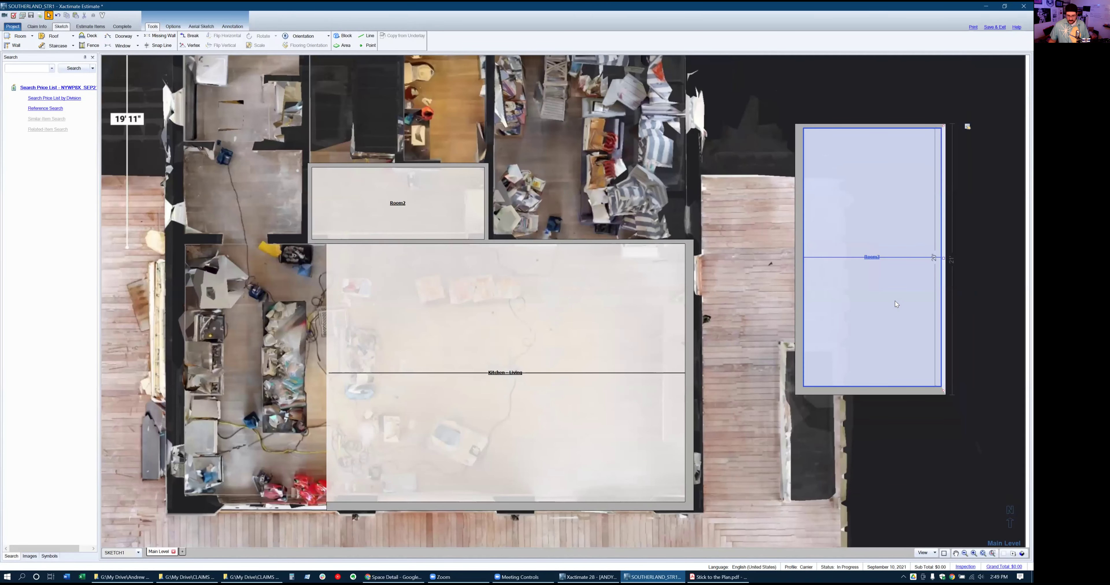
Add a vertex mid-way on Room3's right wall and pull both right corners inward
key("v")
left_click(942, 258)
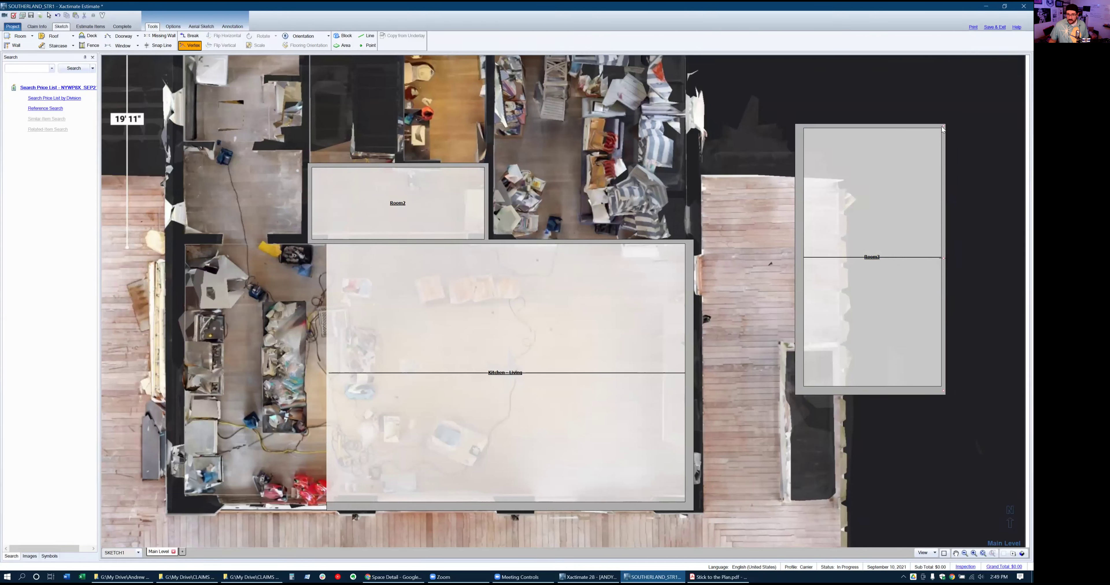
left_click_drag(943, 126, 797, 126)
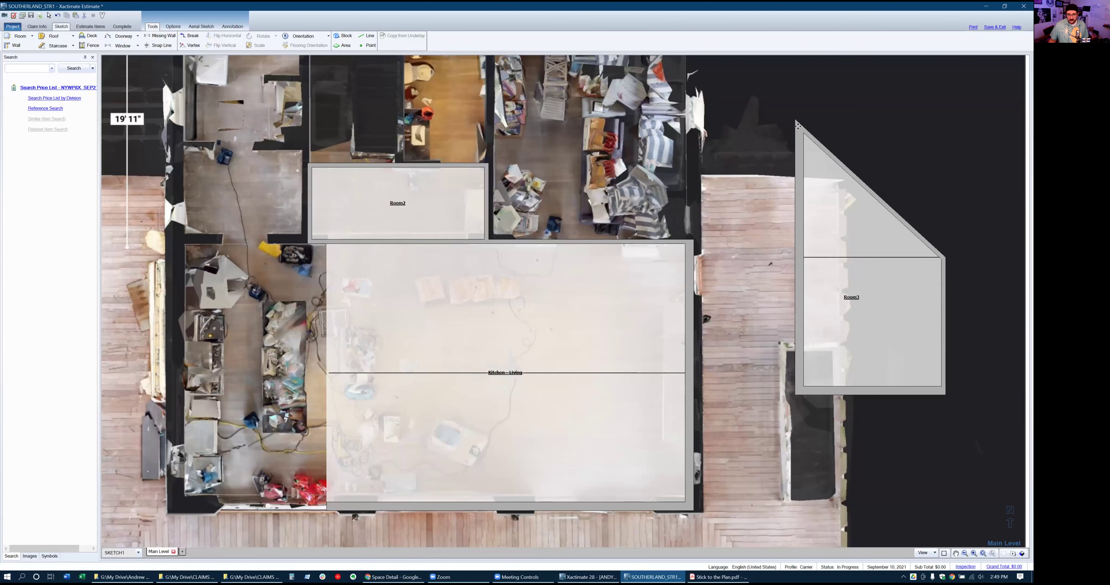
left_click(885, 319)
left_click_drag(943, 394, 794, 392)
Give Room3 a sloped ceiling with an 11' short wall and 15' 6" tall wall
double_click(841, 286)
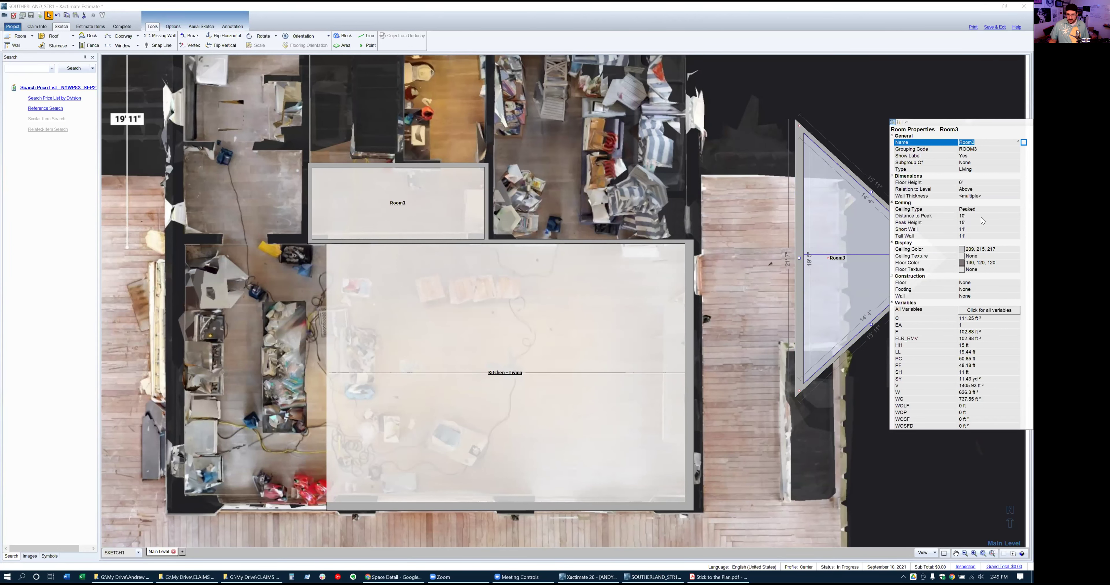
double_click(982, 209)
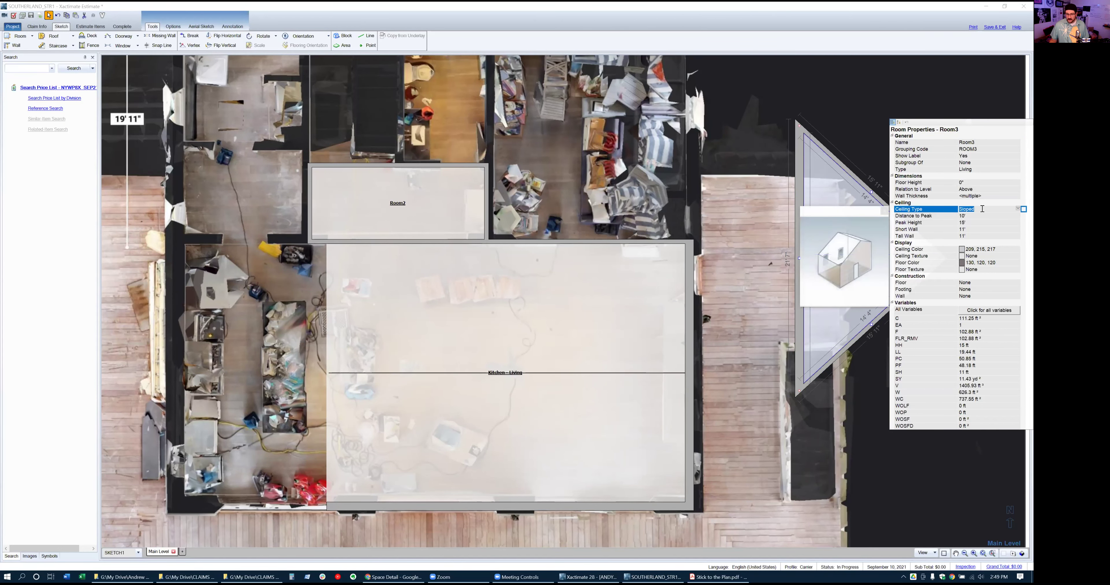
key("Tab")
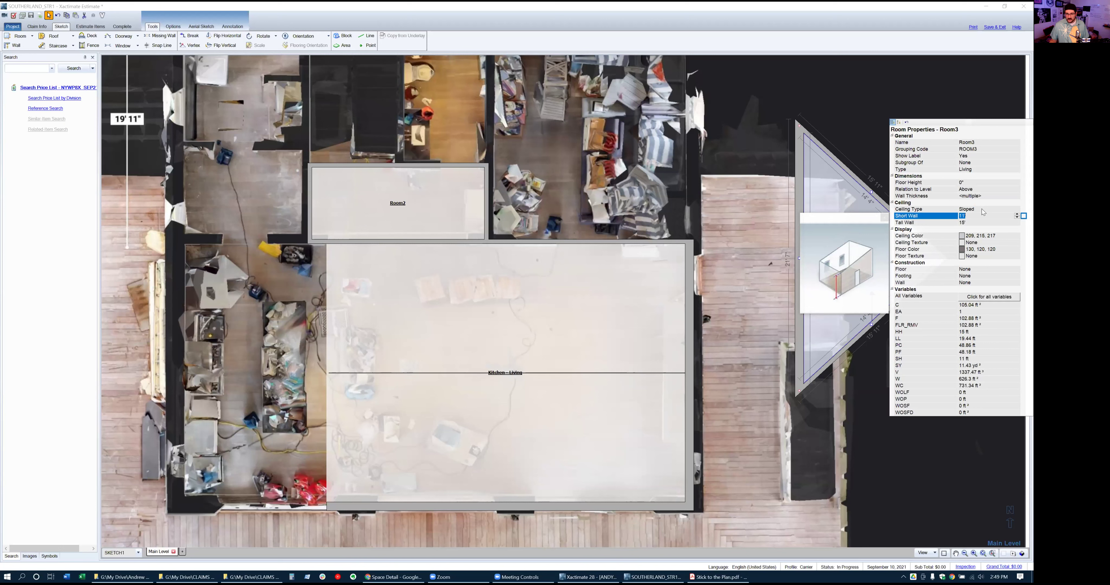
key("Tab")
key("Tab")
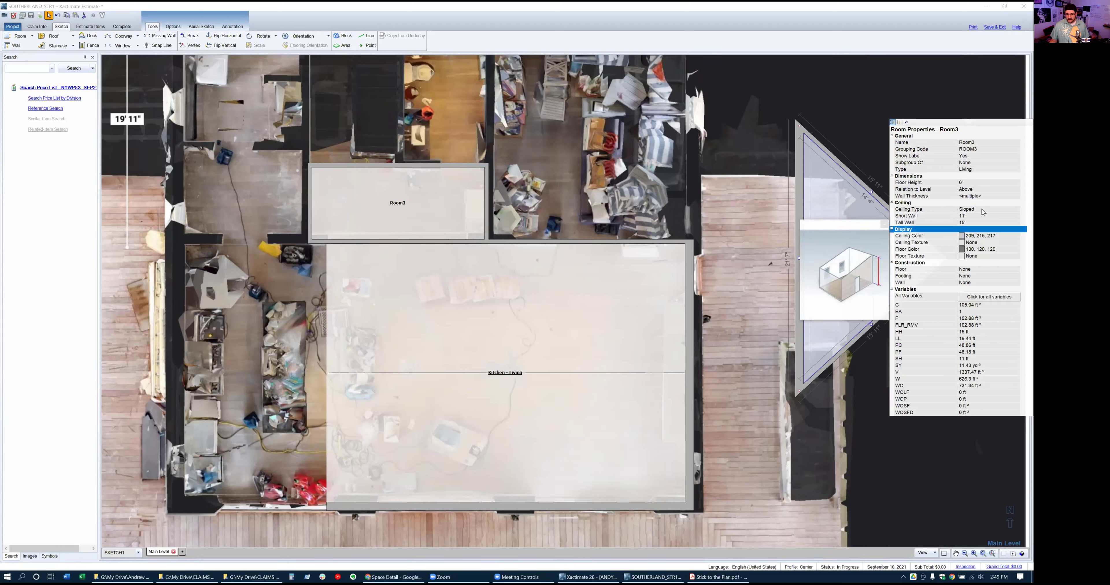
left_click(980, 222)
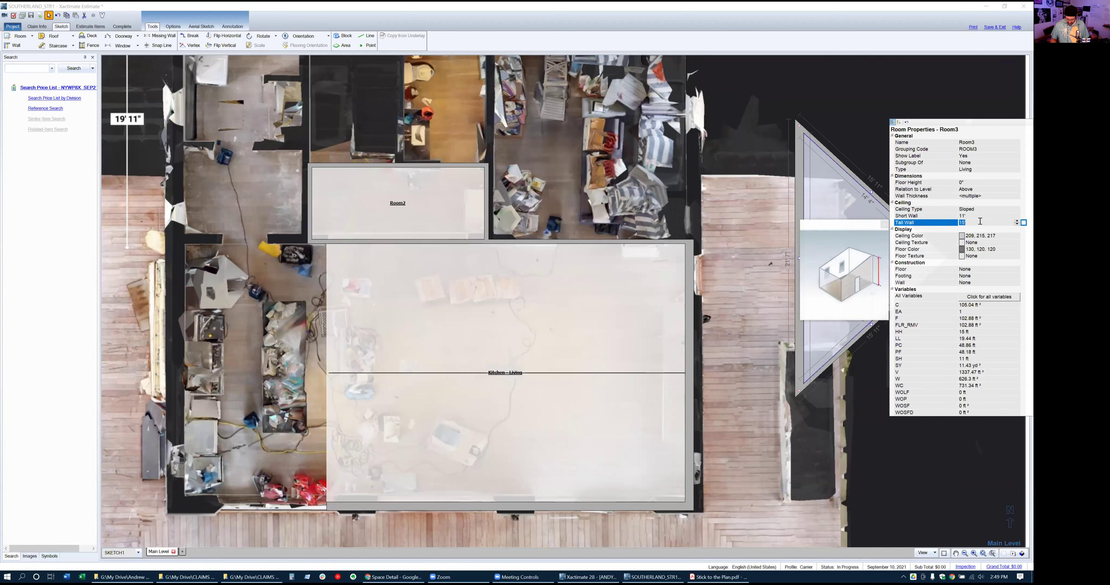
type("6")
Set Kitchen - Living's peak height to 15' 6"
left_click(547, 351)
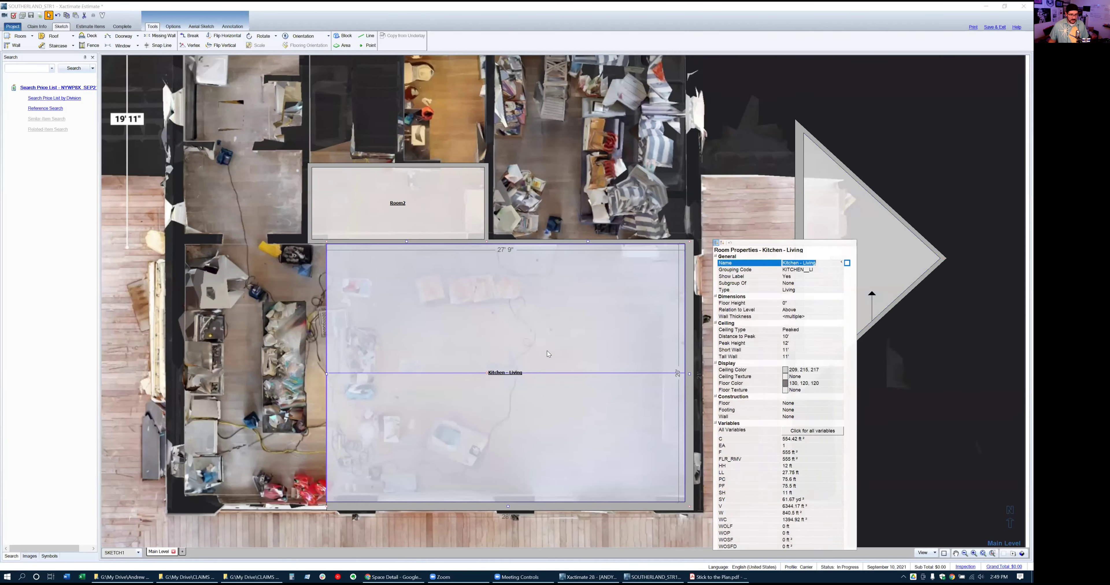
left_click(799, 343)
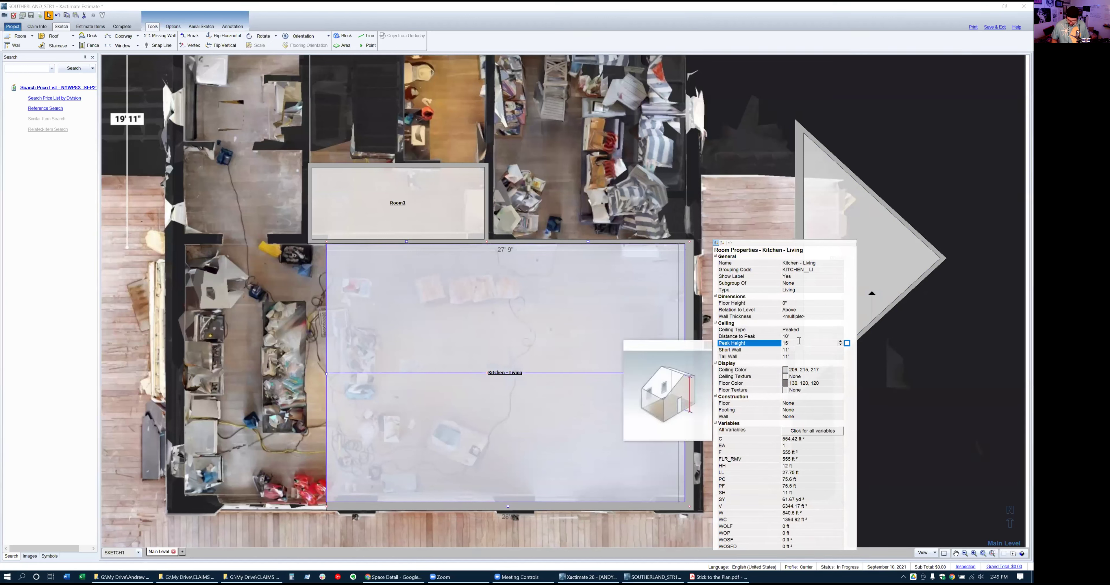
key("Return")
Move the triangular Room3 against Kitchen - Living's left wall and view the sketch in 3D
left_click(849, 267)
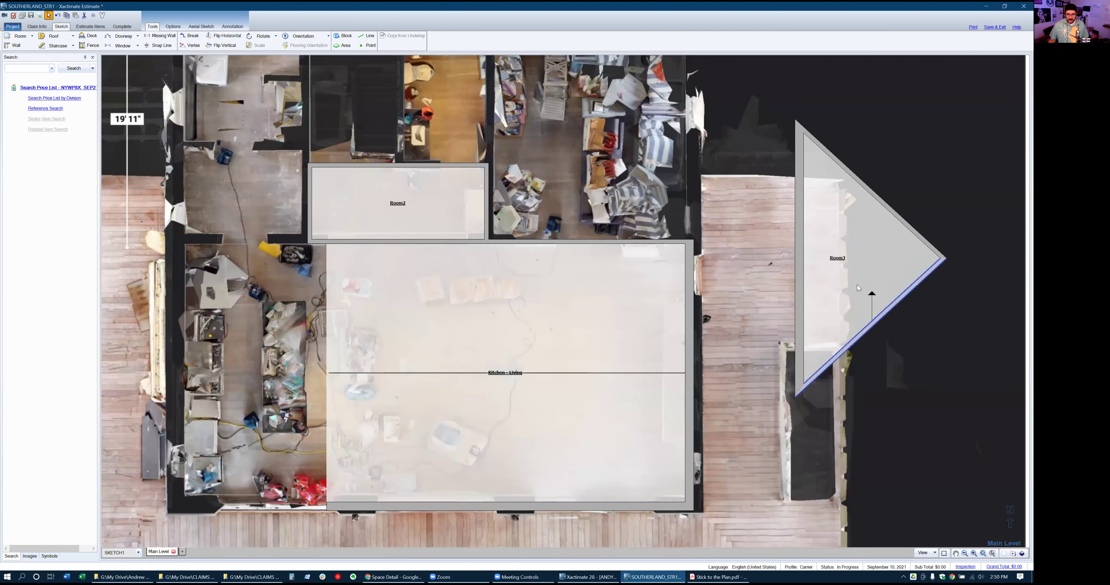
left_click(832, 261)
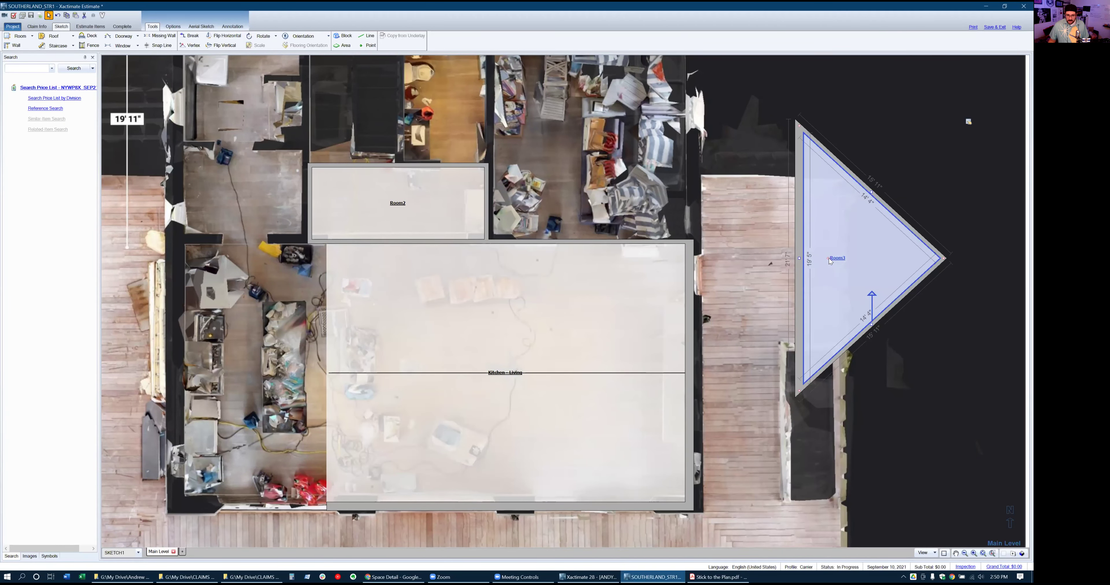
left_click_drag(828, 258, 208, 369)
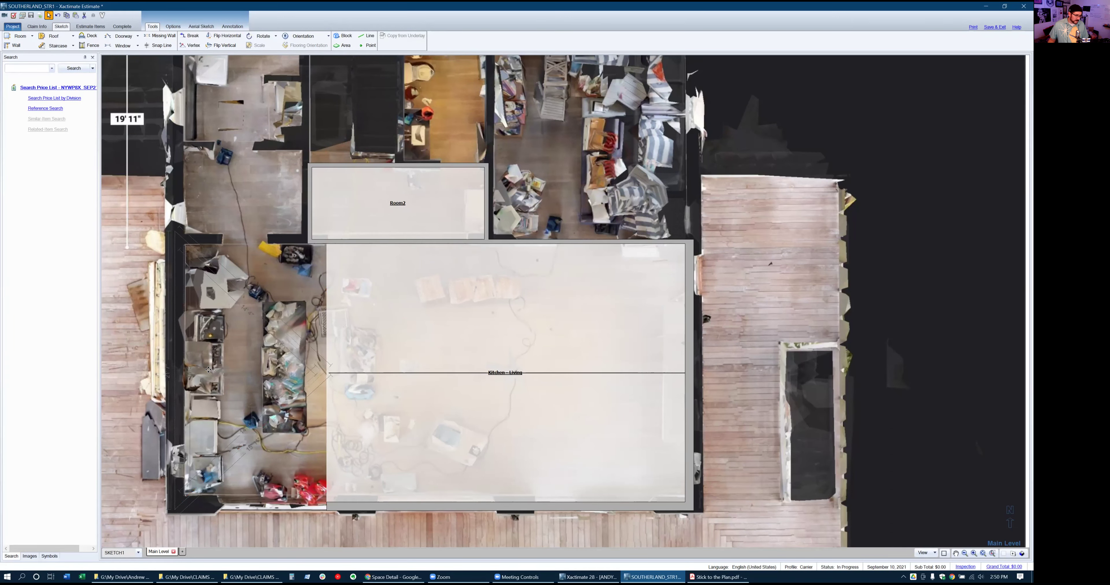
left_click(208, 370)
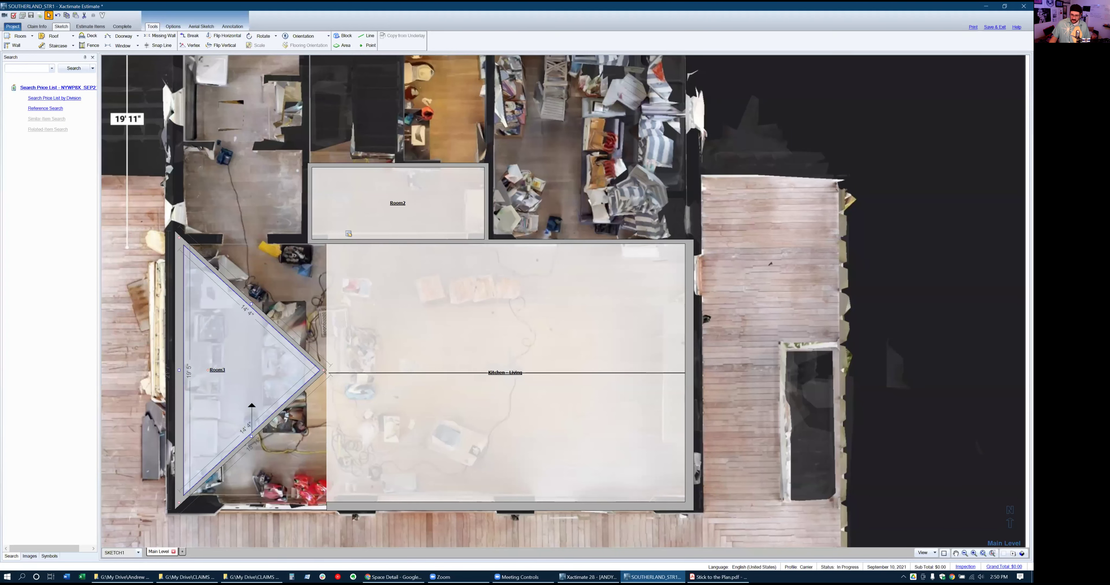
left_click(1021, 554)
mouse_move(350, 432)
left_mouse_down()
mouse_move(263, 408)
mouse_move(265, 343)
mouse_move(203, 419)
mouse_move(124, 411)
mouse_move(171, 400)
mouse_move(178, 386)
mouse_move(159, 398)
left_mouse_up()
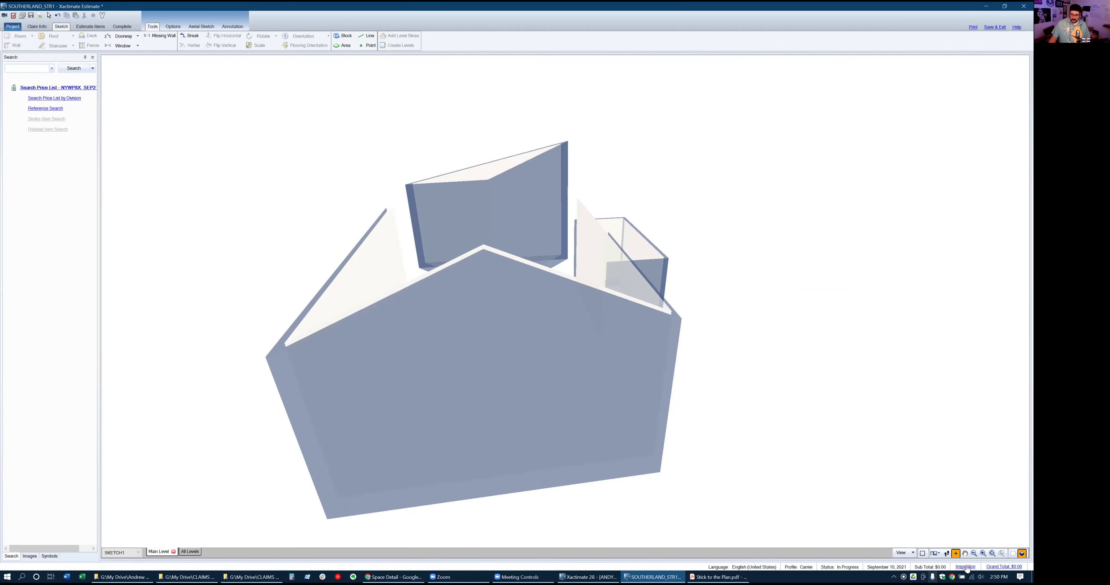
Set Room3's orientation from its left wall and check it in 3D
left_click(1012, 554)
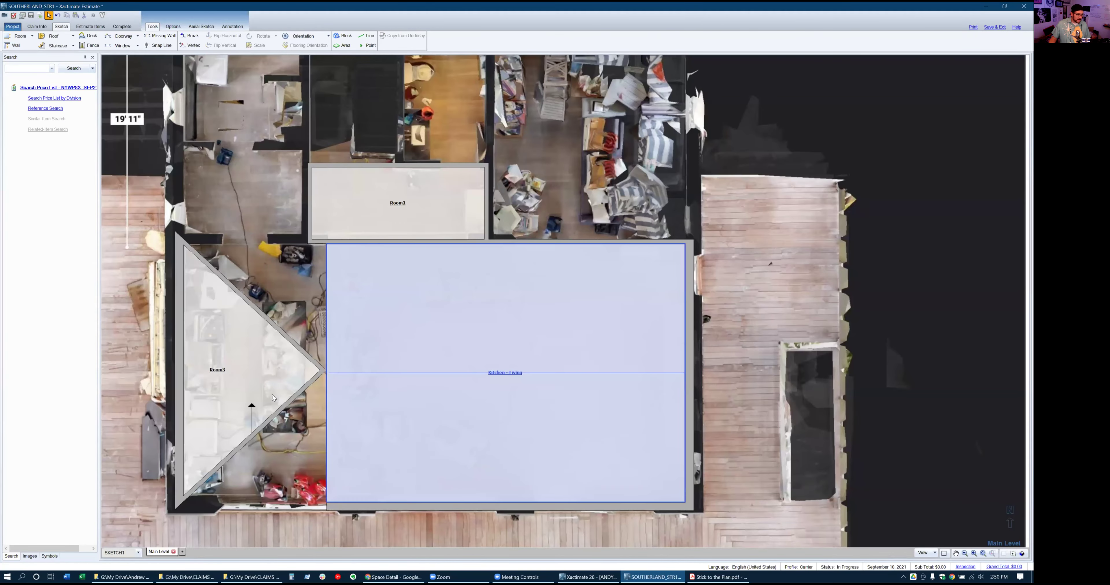
left_click(218, 368)
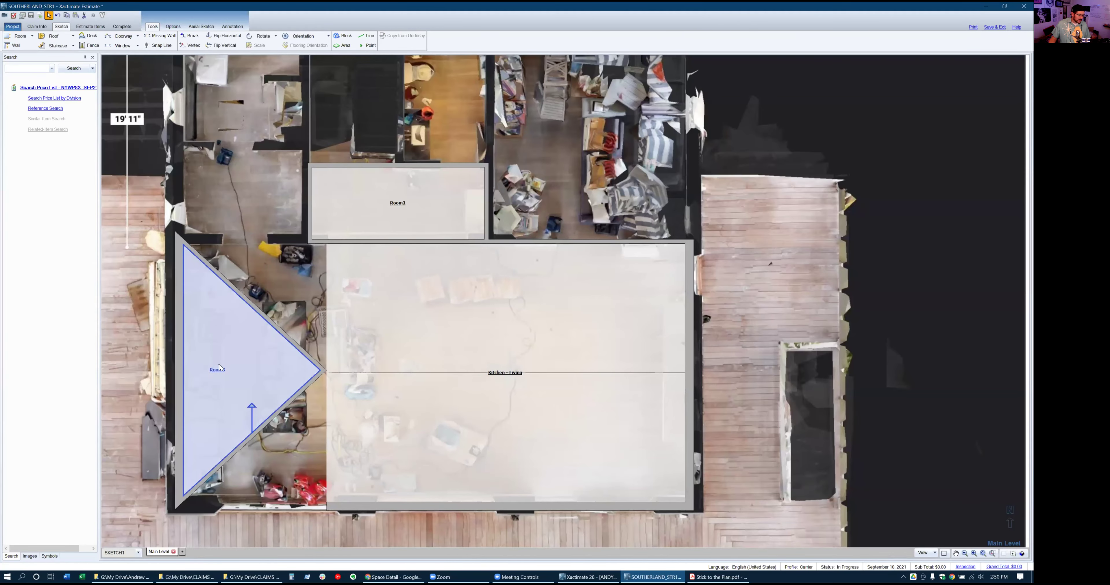
left_click(300, 37)
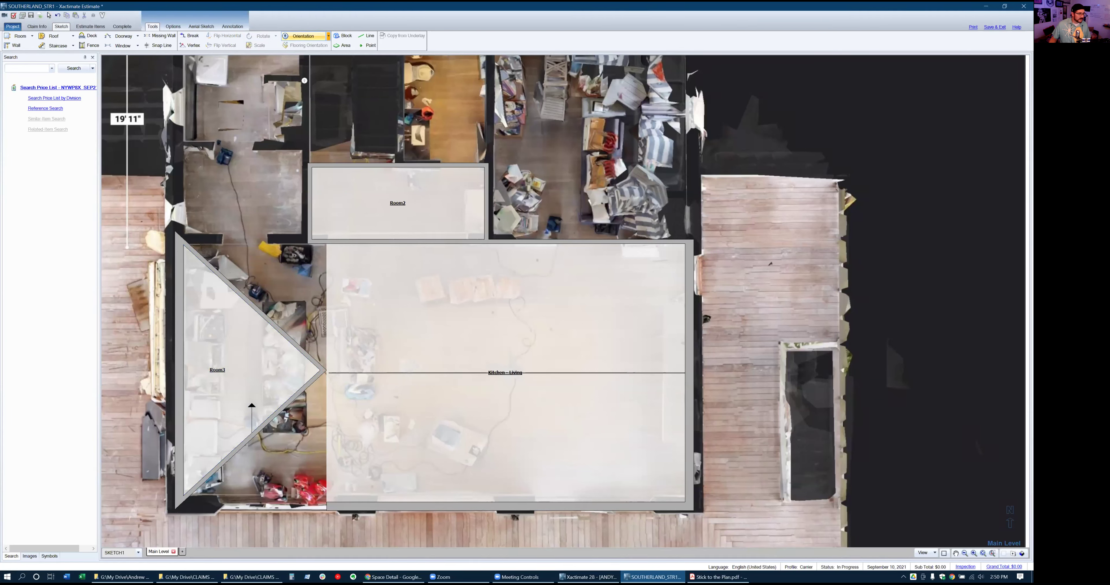
left_click(199, 369)
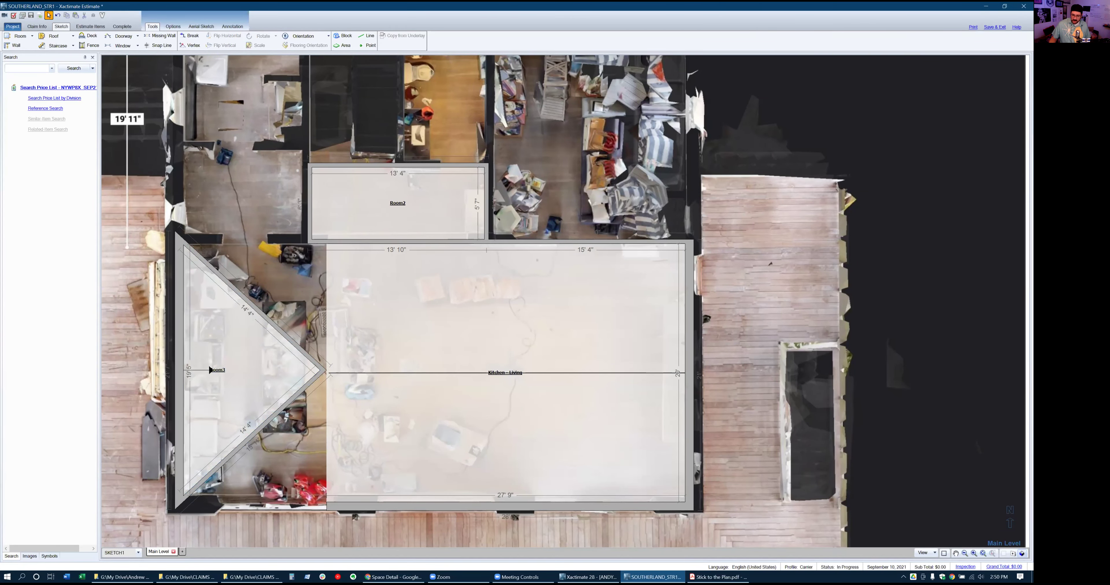
key("F9")
mouse_move(380, 394)
left_mouse_down()
mouse_move(364, 287)
mouse_move(437, 306)
mouse_move(308, 335)
mouse_move(120, 325)
mouse_move(689, 474)
left_mouse_up()
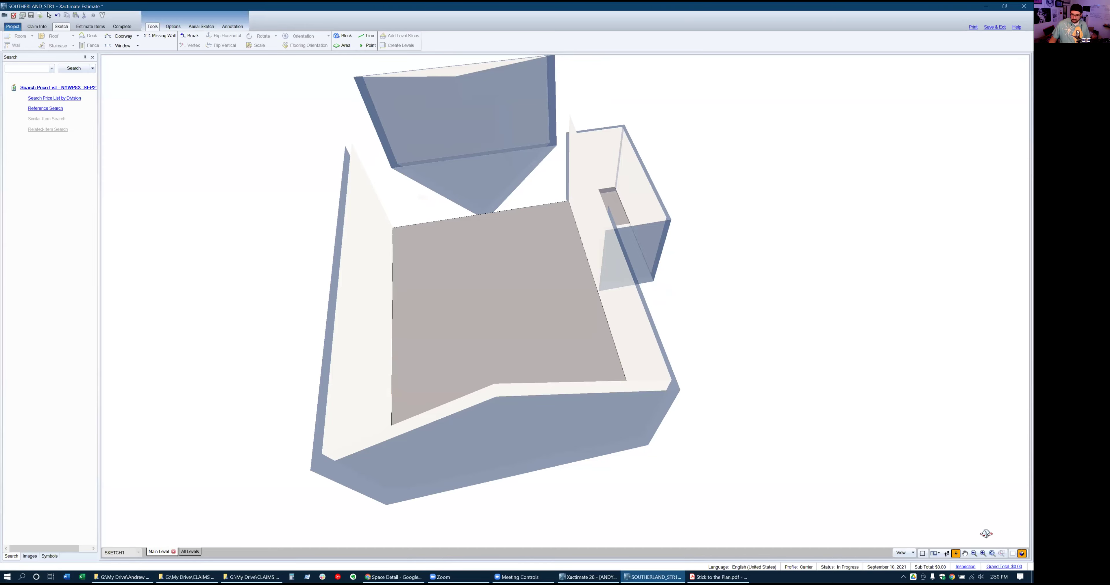
key("F9")
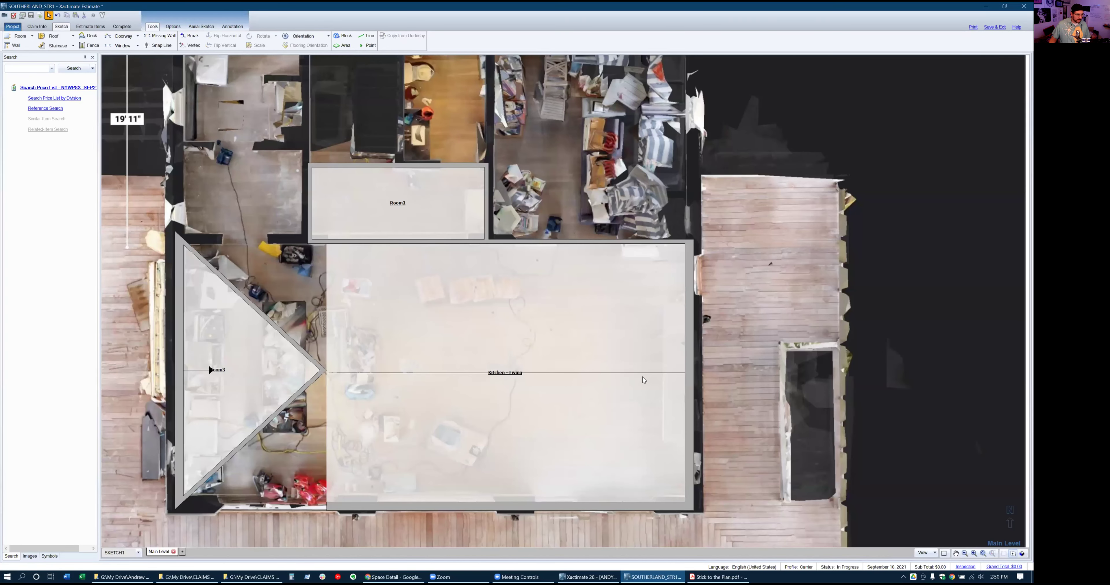
Stretch Kitchen - Living's left wall toward Room3, making it 27' 9" wide
left_click(643, 380)
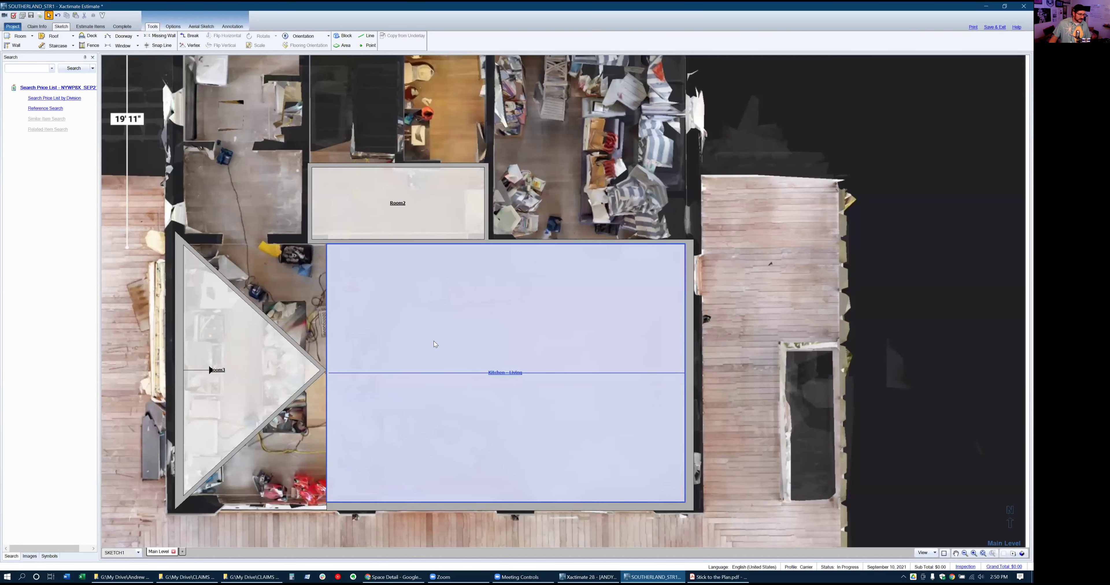
left_click(396, 352)
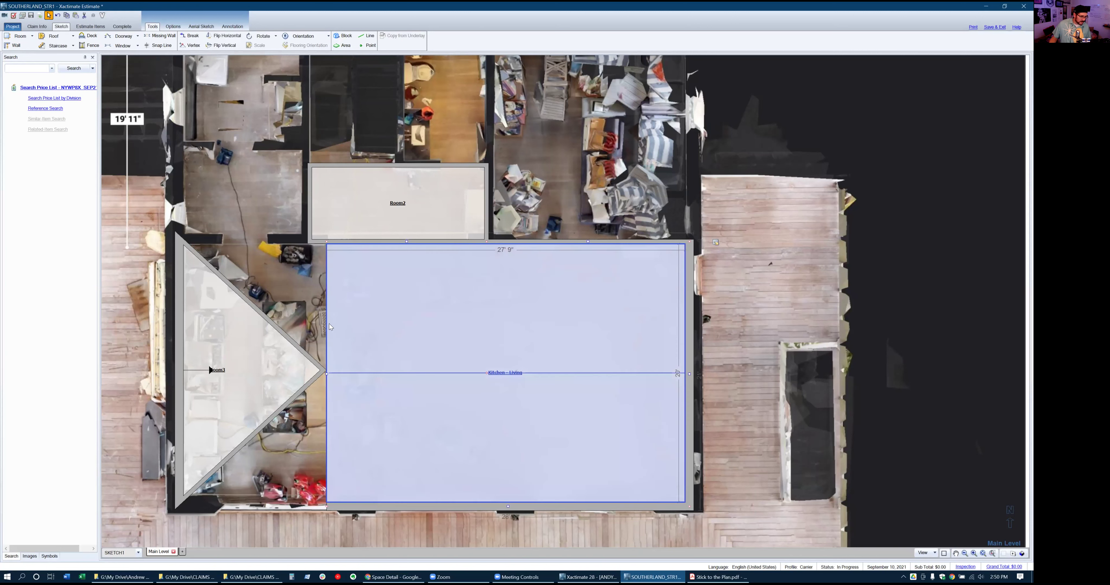
mouse_move(327, 376)
left_mouse_down()
mouse_move(267, 376)
mouse_move(316, 374)
left_mouse_up()
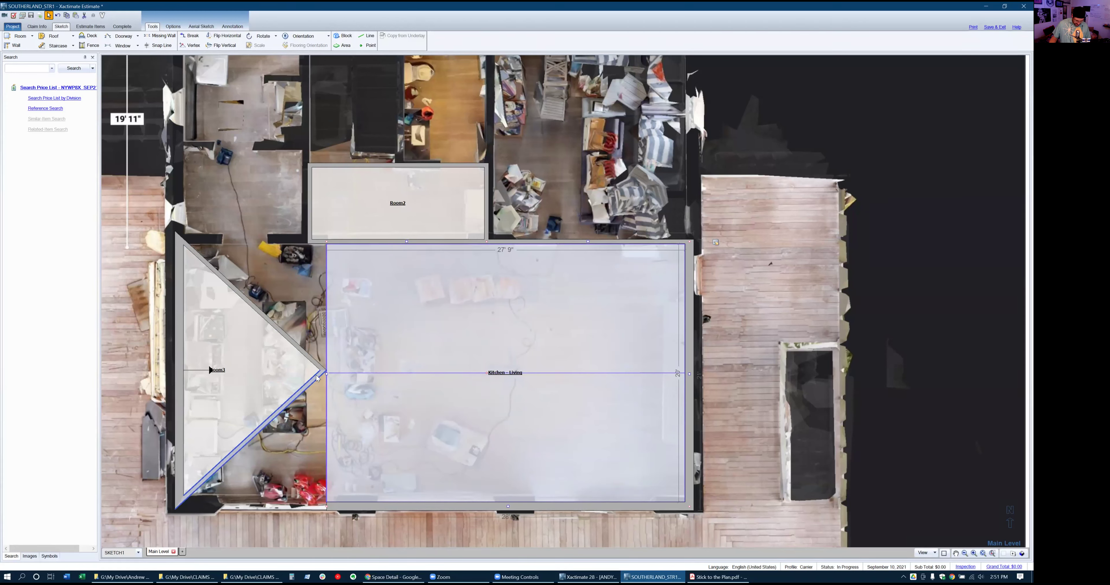
Drag Kitchen - Living's left wall further left
key("m")
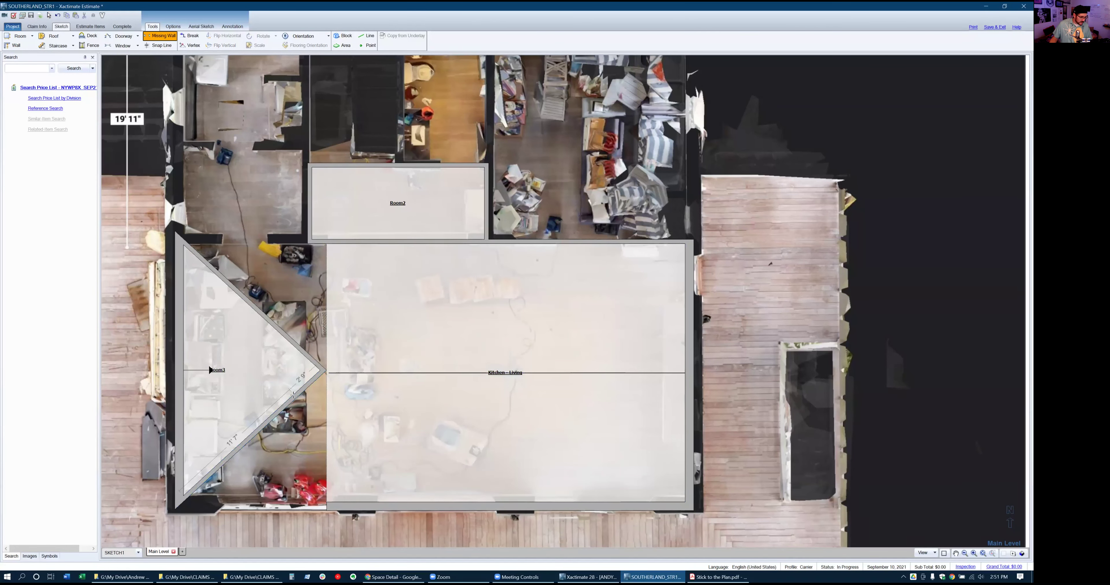
key("Escape")
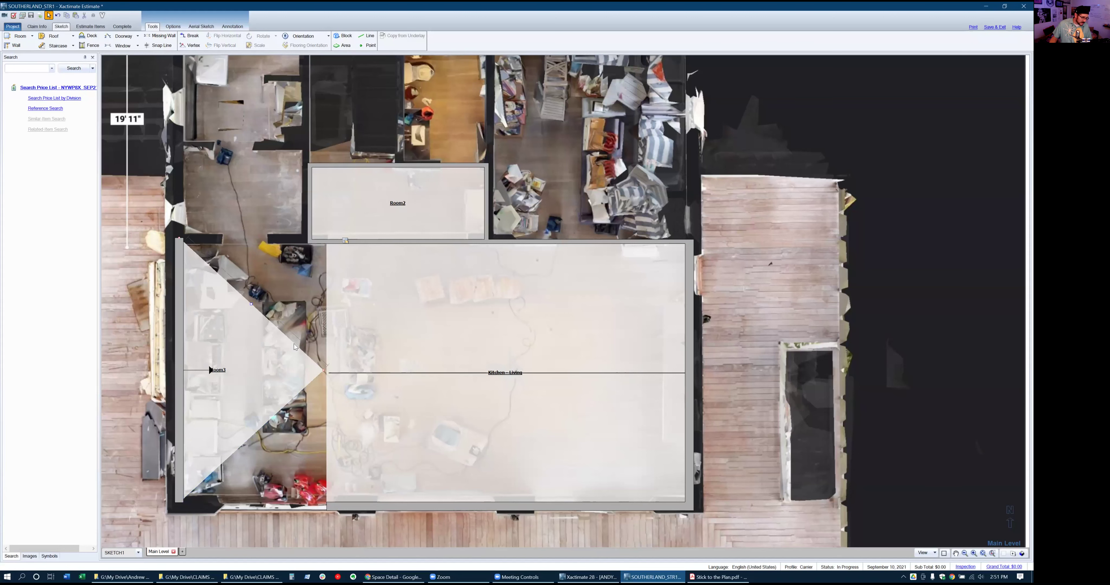
left_click(363, 307)
left_click(362, 304)
left_click_drag(326, 374, 290, 366)
key("m")
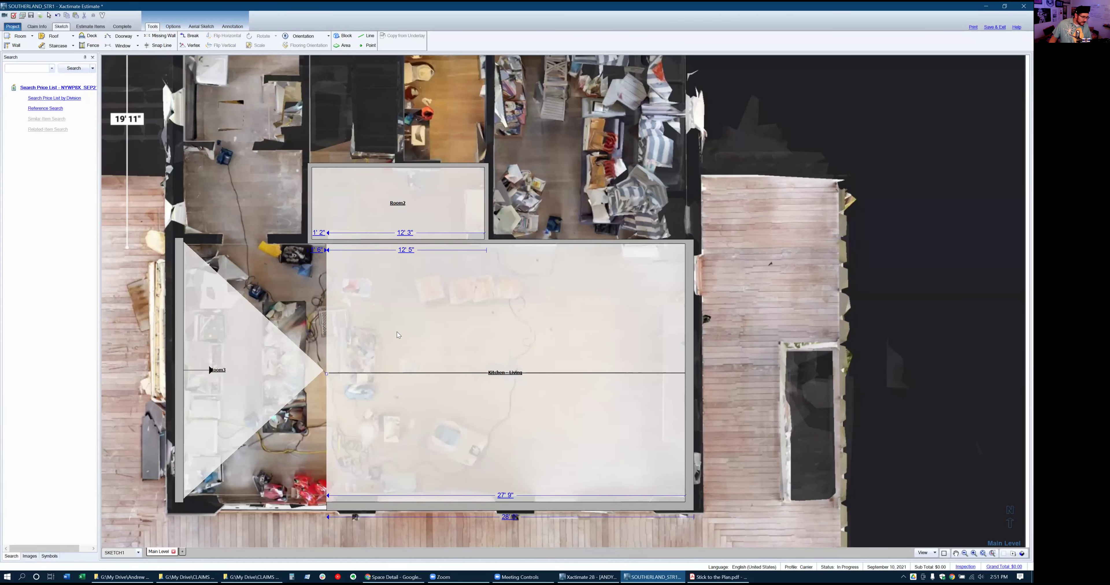
key("Escape")
left_click(399, 336)
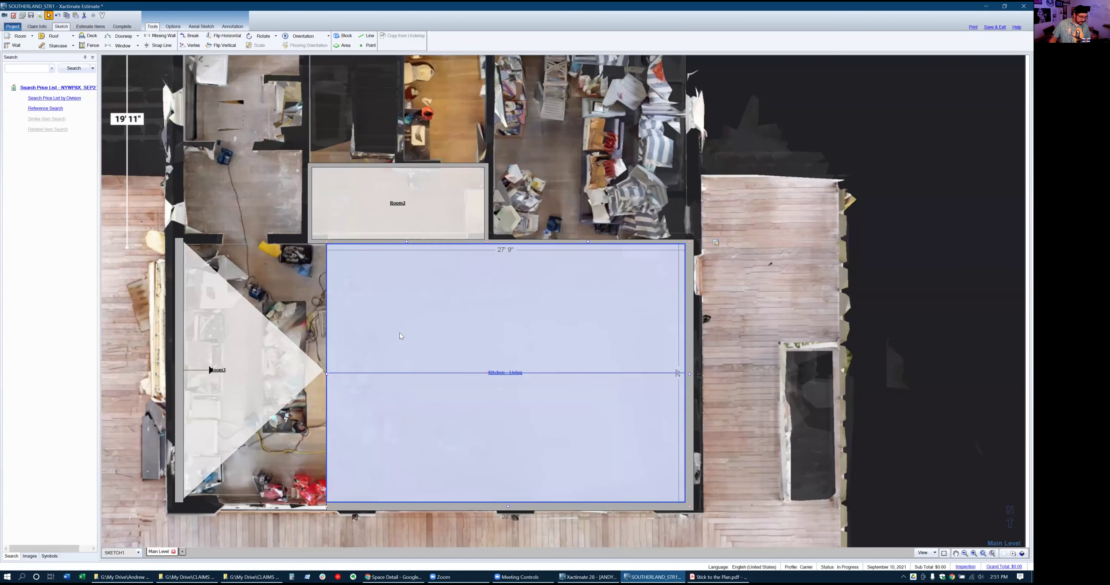
Push Room3's wall left to enlarge the triangle
left_click(213, 354)
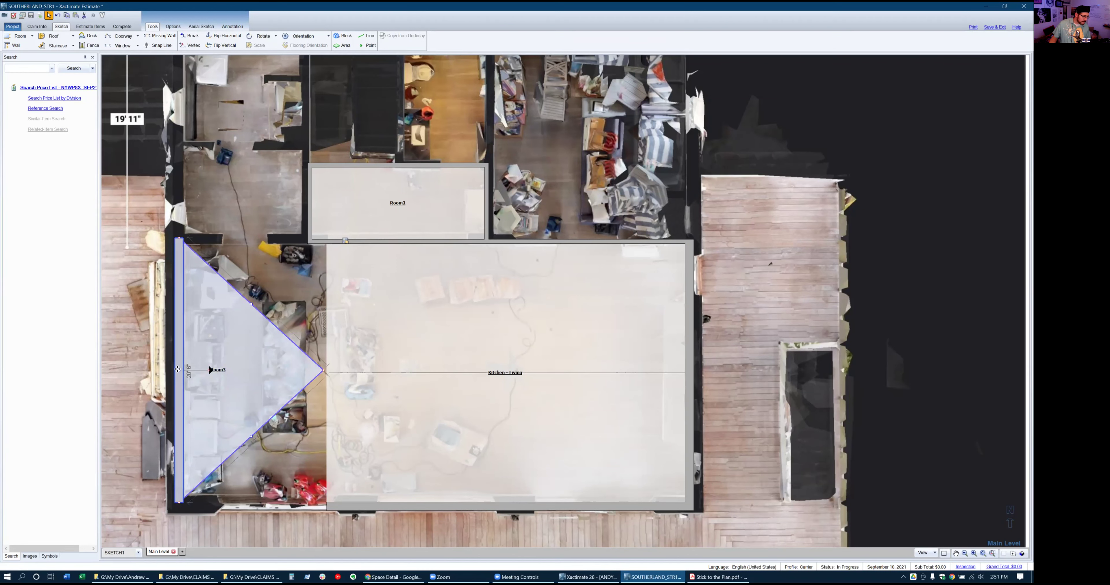
left_click(219, 369)
left_click_drag(221, 369, 178, 369)
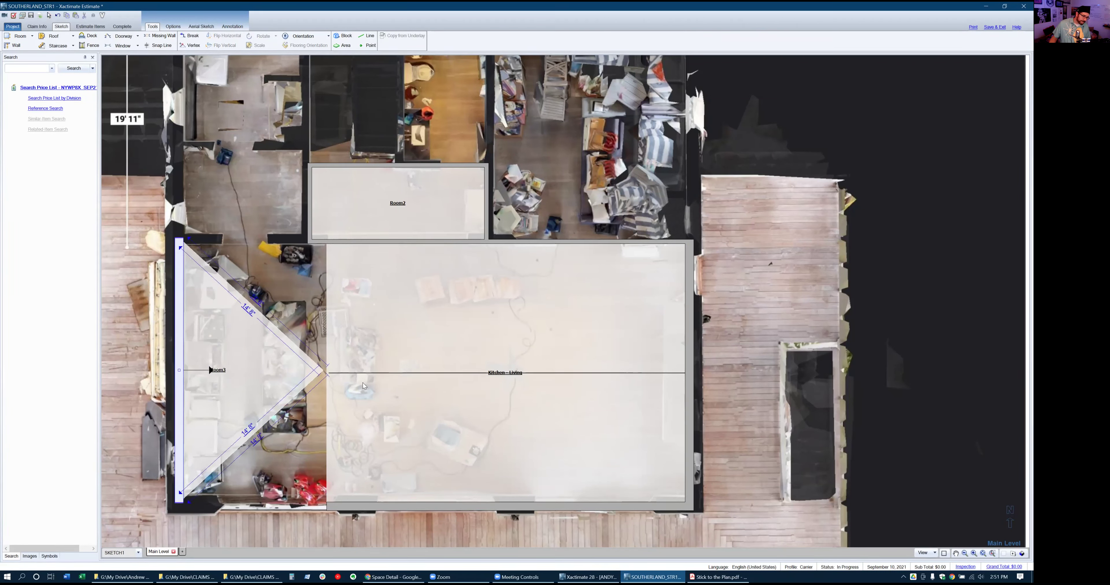
left_click(317, 377)
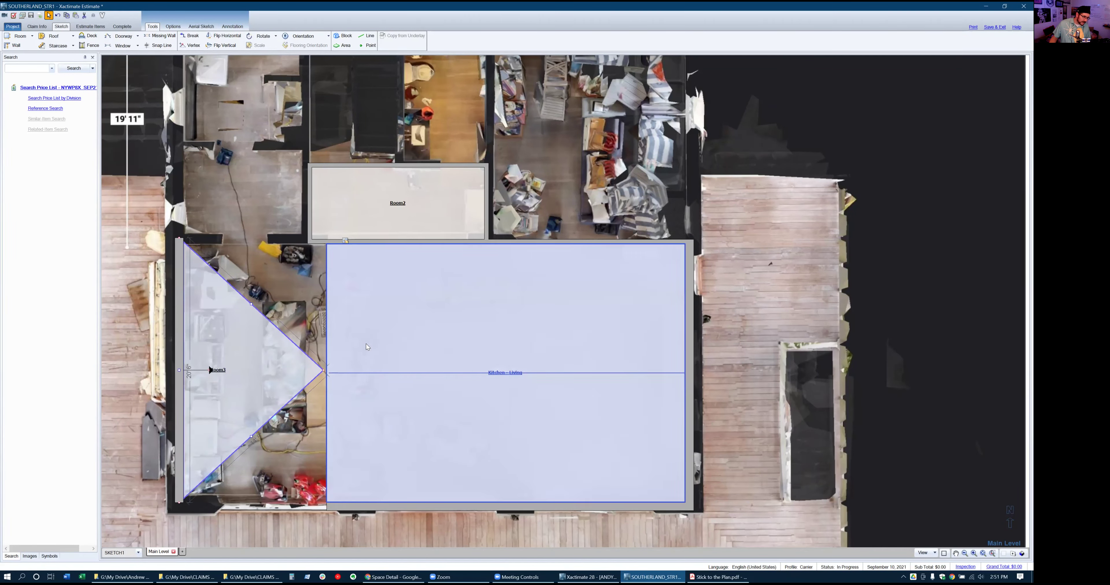
left_click(337, 361)
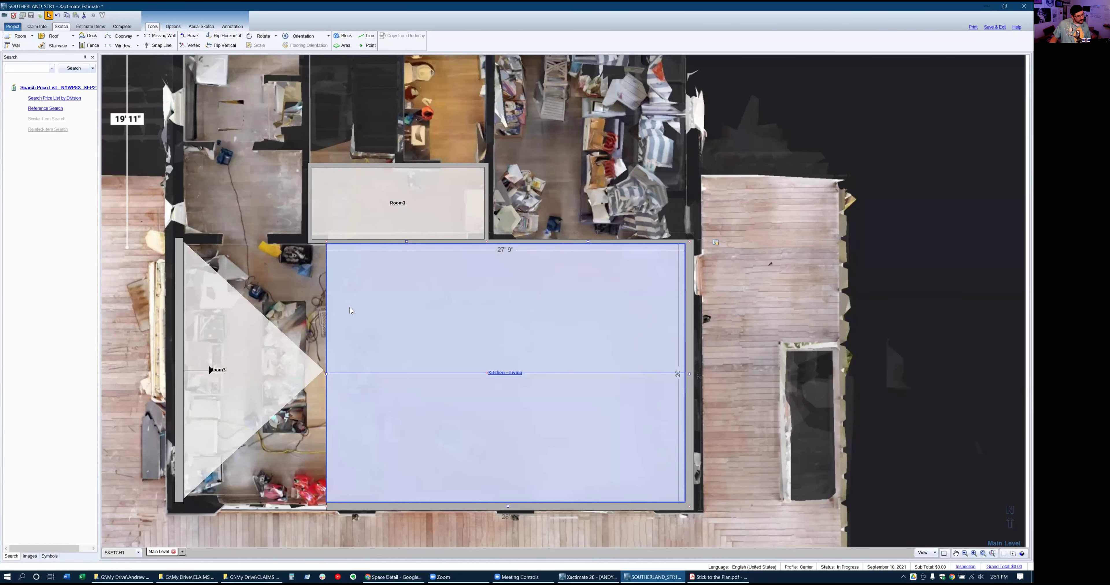
Select the whole Room3 triangle and delete it from the sketch
left_click(255, 351)
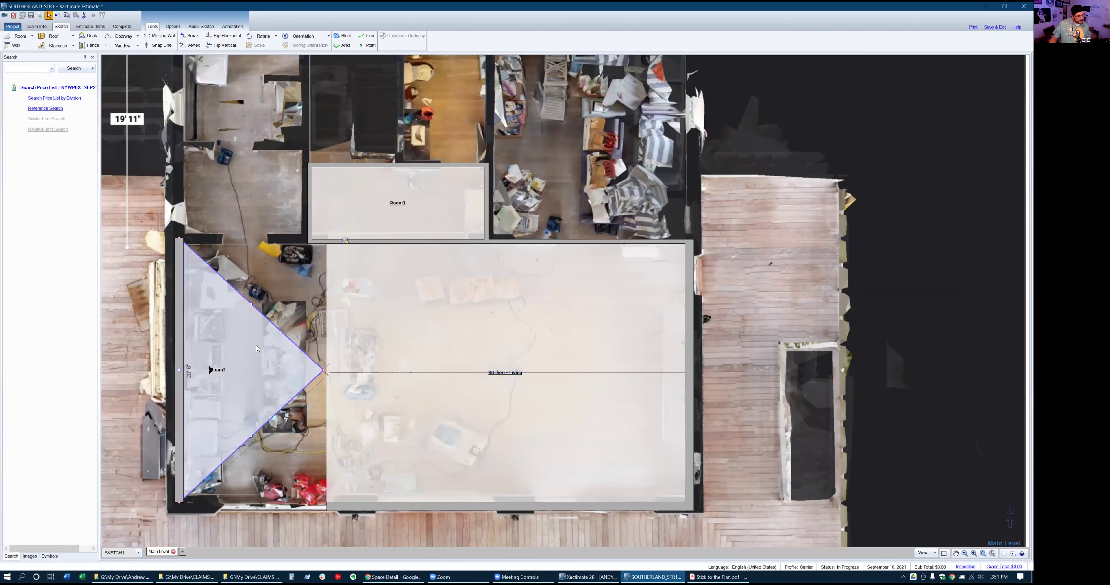
left_click(251, 306)
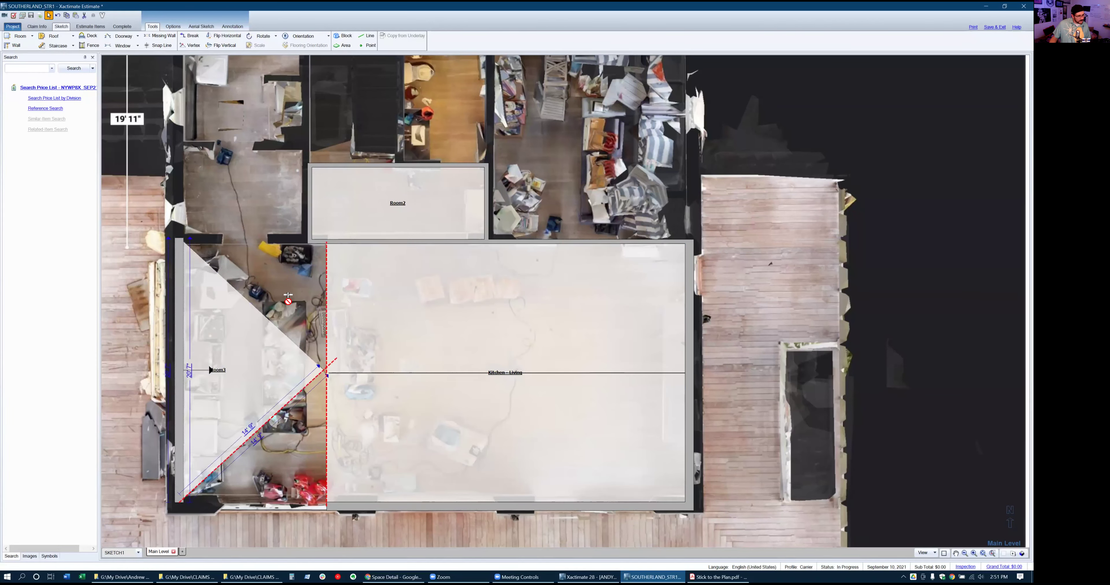
left_click(237, 379)
left_click(236, 376)
left_click(237, 375)
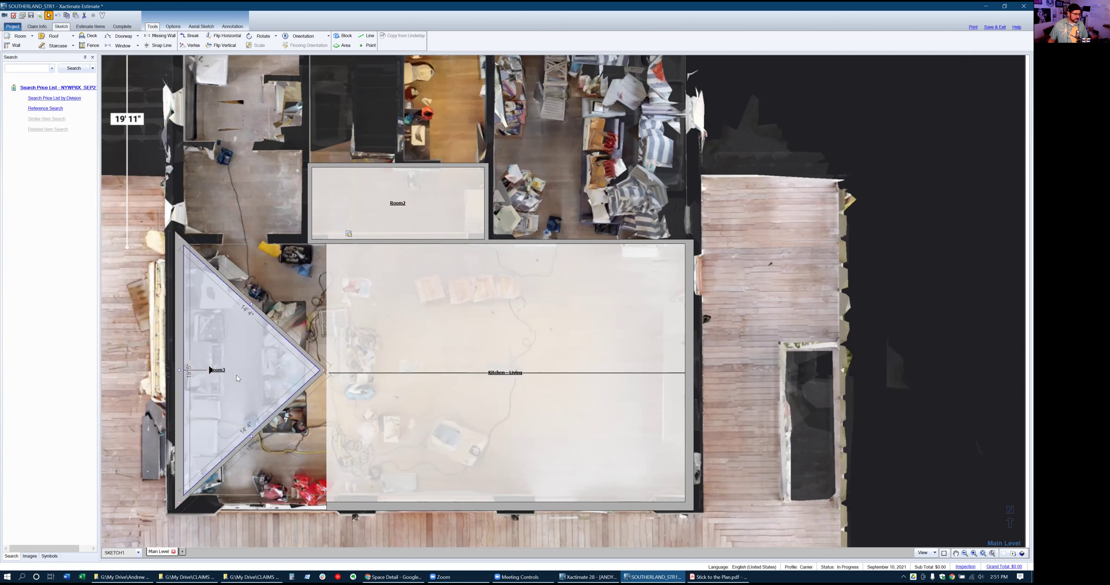
left_click(237, 376)
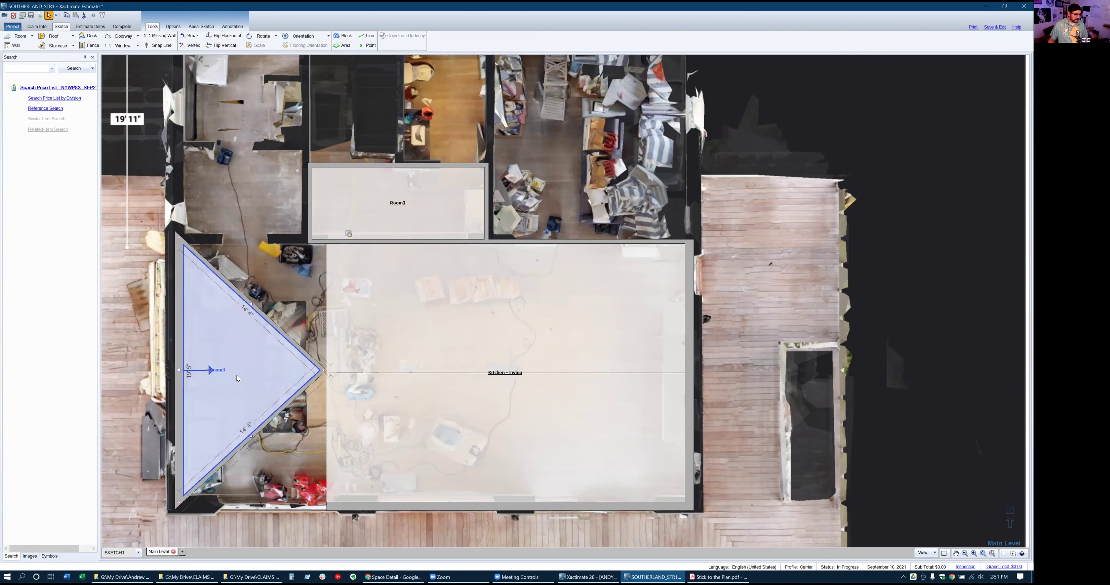
key("Delete")
Drag Kitchen - Living's left wall out to the house's west exterior wall, widening it to 38' 10"
left_click(450, 326)
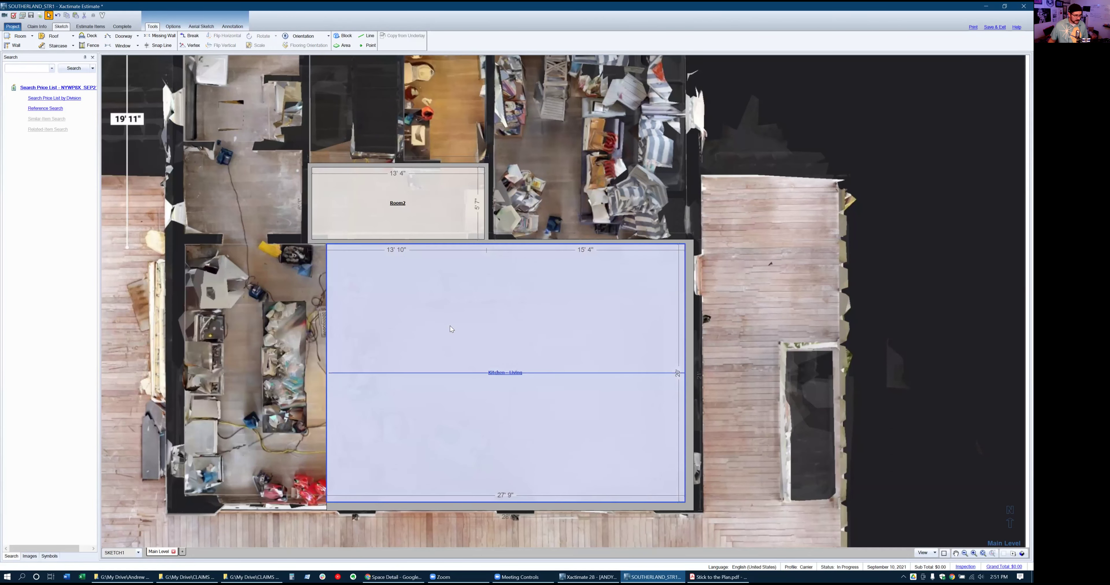
key("Escape")
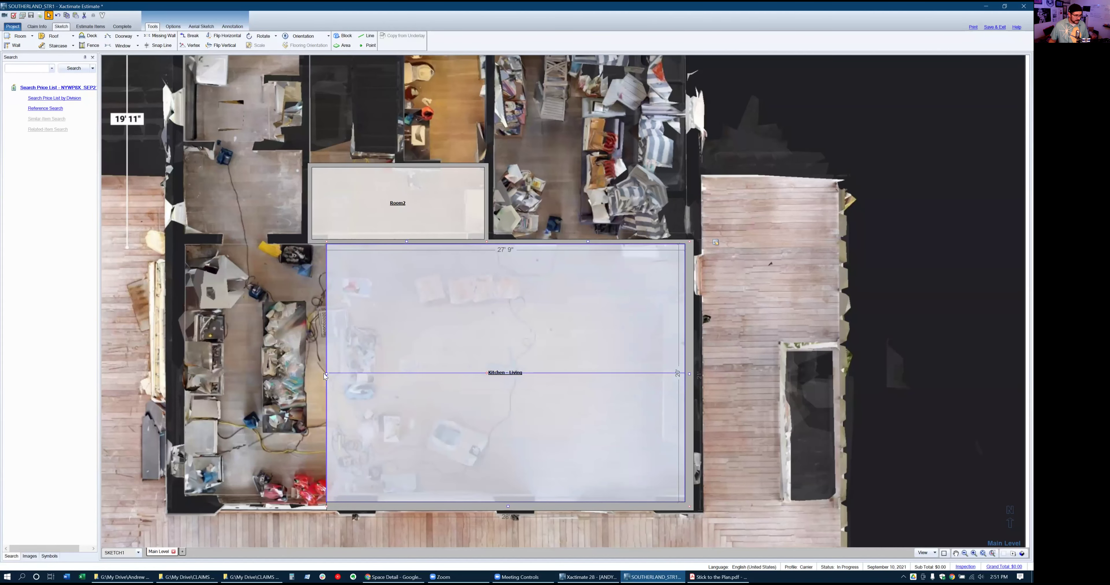
left_click_drag(325, 374, 183, 370)
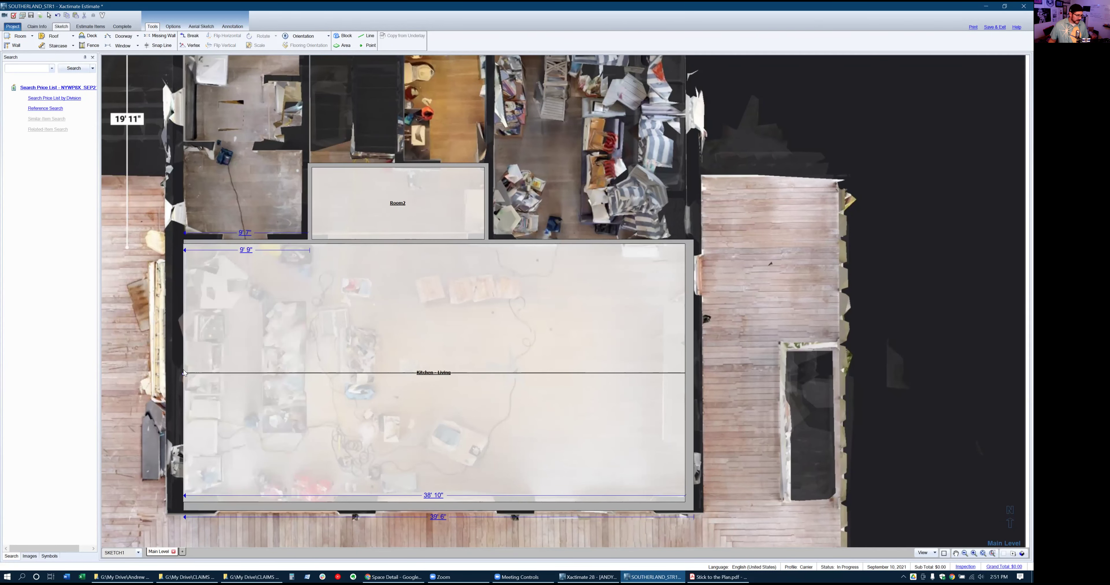
key("m")
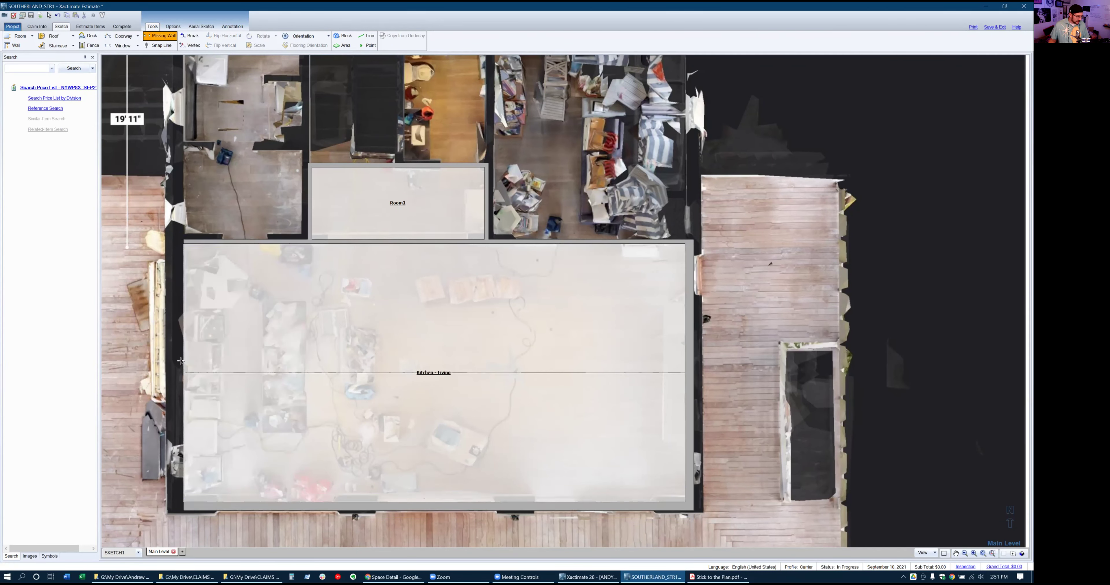
key("Escape")
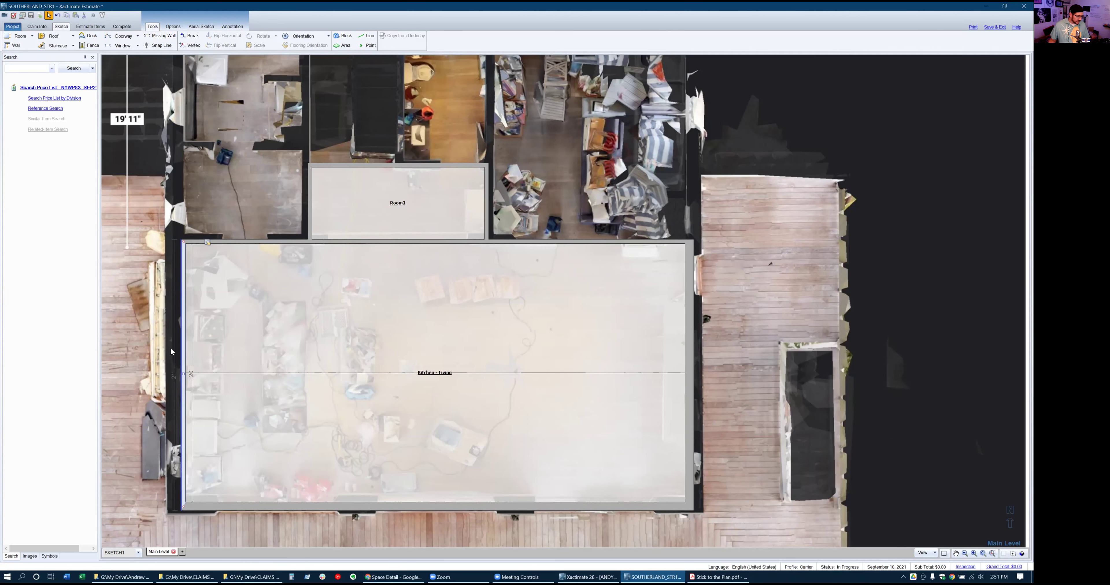
left_click(335, 341)
left_click(184, 348)
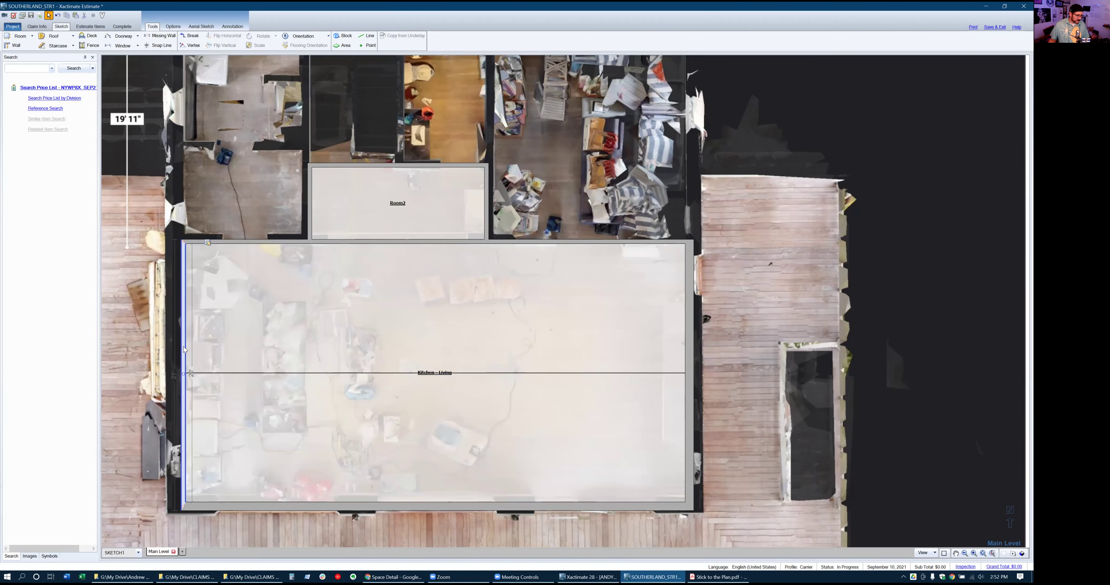
Make Kitchen - Living's left wall 8" thick, bringing the room to 38' 6" across
double_click(184, 348)
left_click(304, 310)
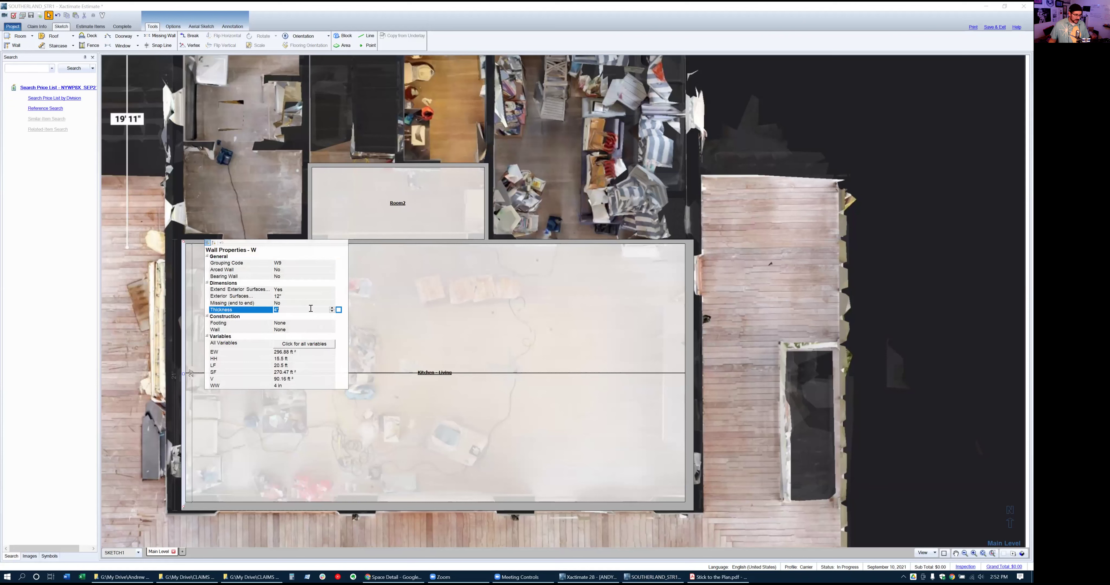
key("Return")
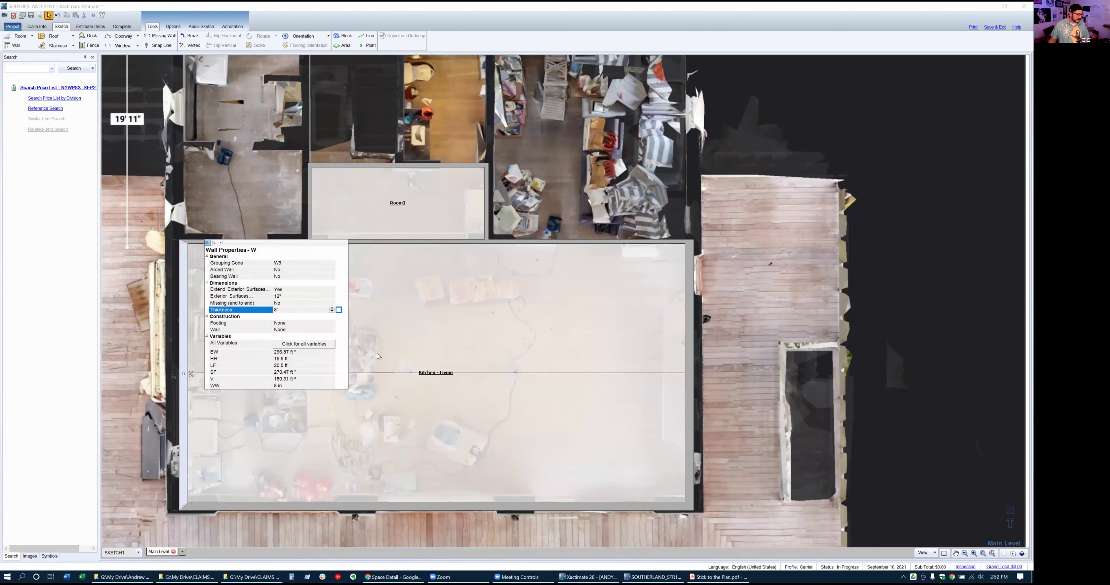
left_click(406, 352)
left_click(407, 352)
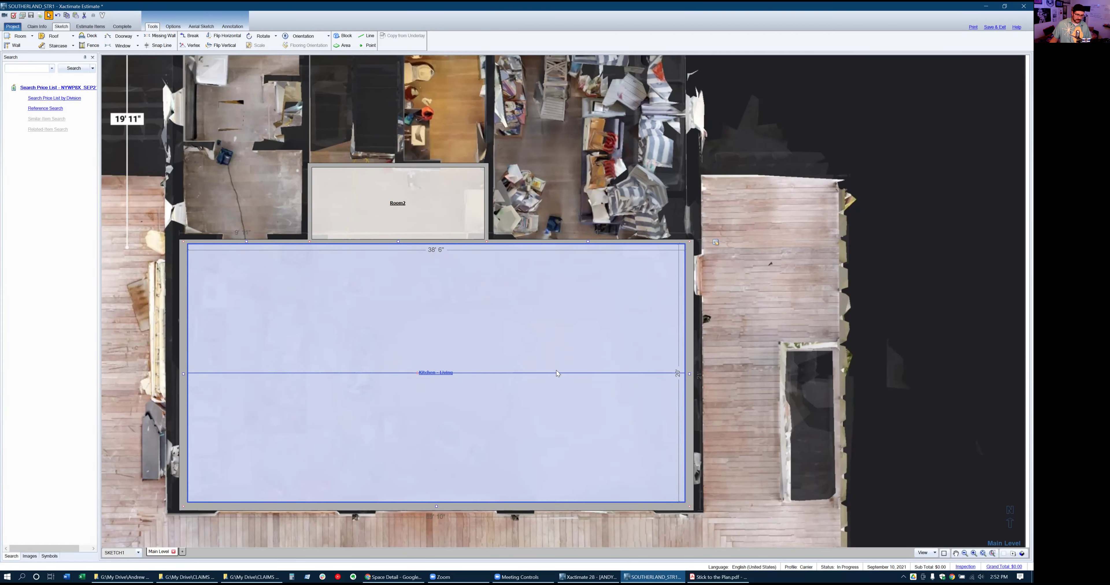
left_click(981, 531)
left_click(1022, 553)
left_click_drag(647, 495, 554, 396)
left_click_drag(488, 437, 522, 428)
left_click(523, 428)
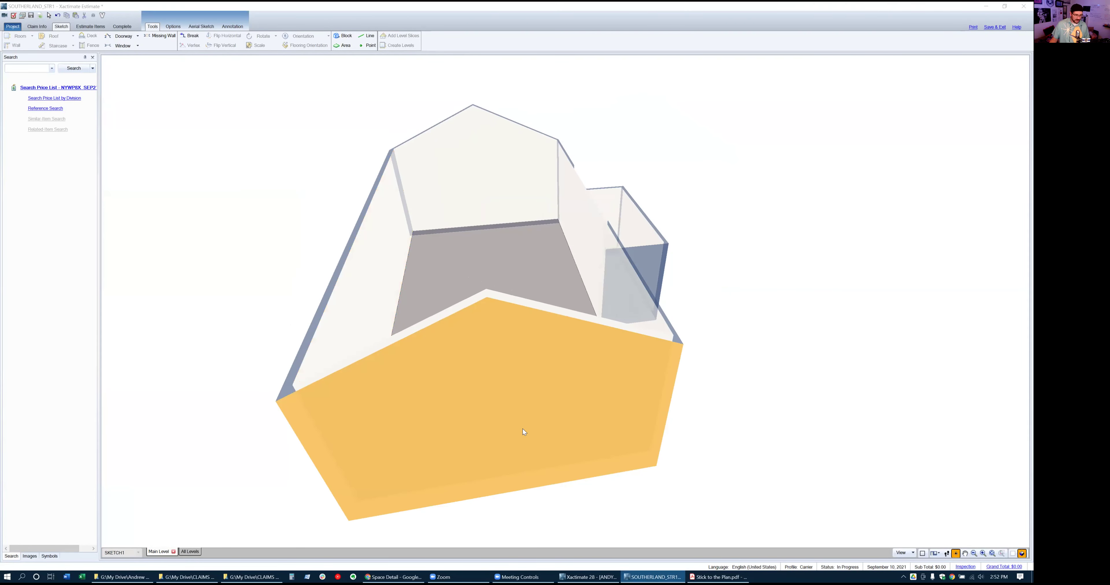
key("alt+Tab")
key("alt+Tab")
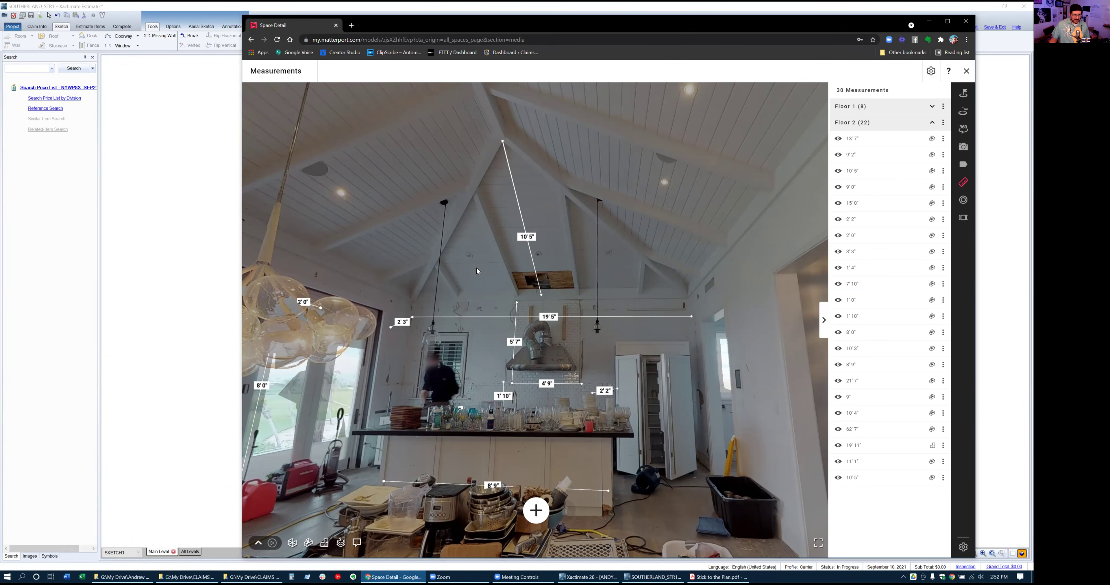
key("alt+Tab")
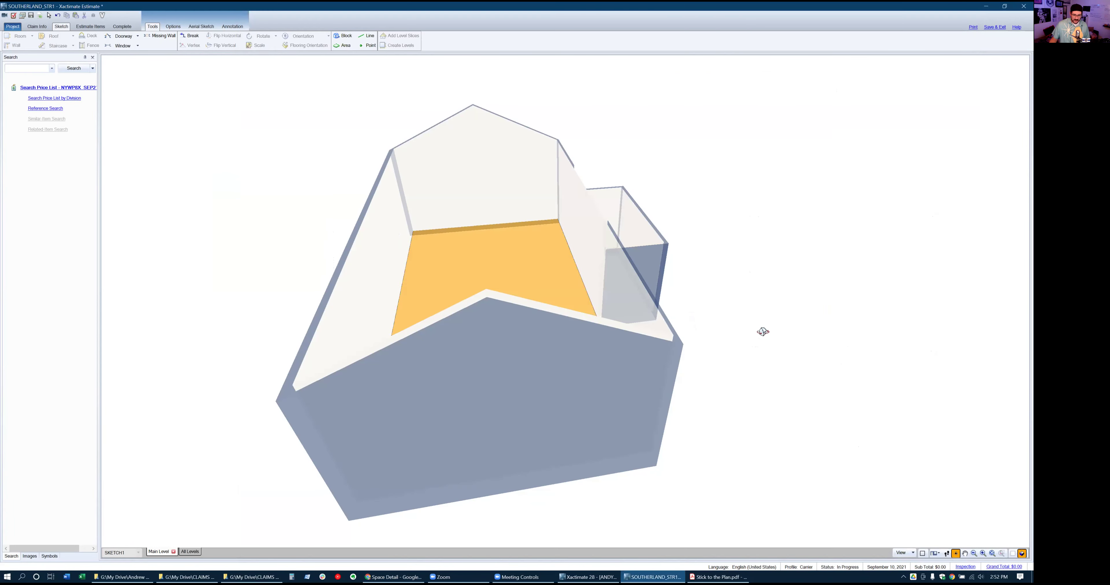
left_click(1022, 554)
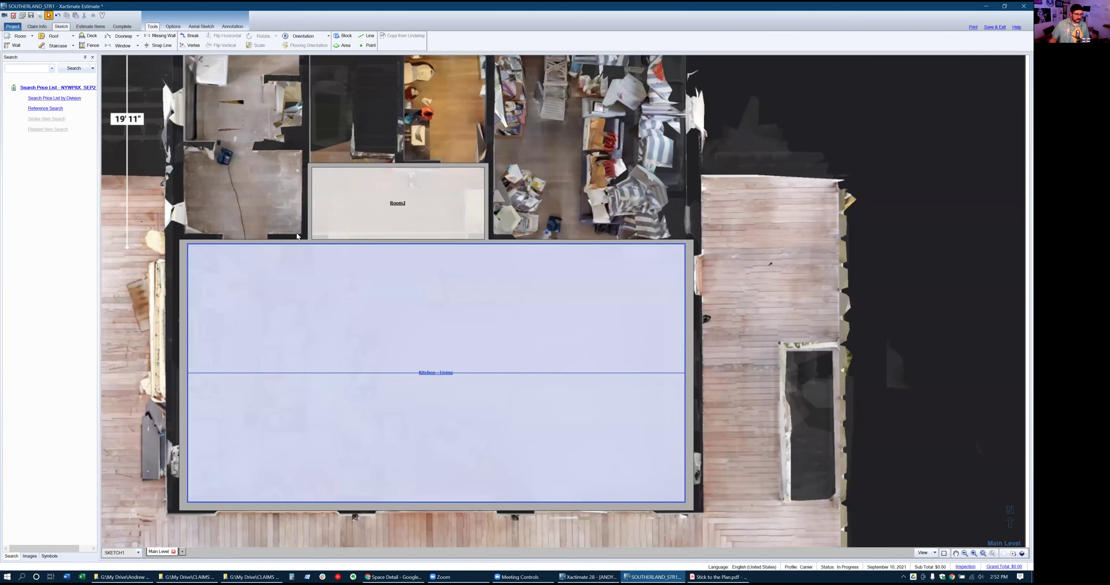
Zoom in on Room2 and open its properties, showing an 8' Box ceiling and 4" walls
scroll(296, 212, "up", 3)
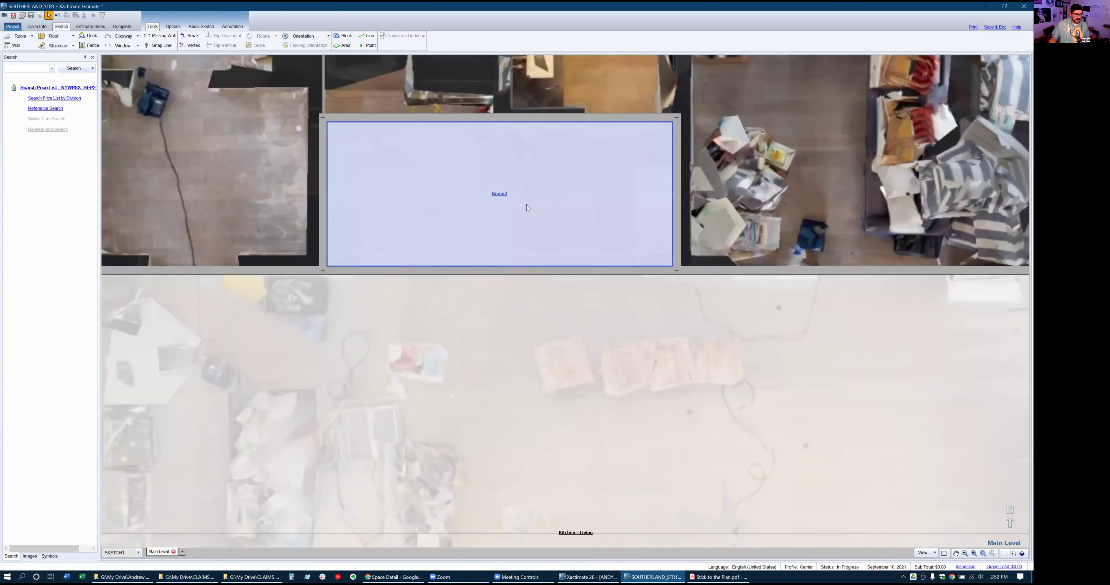
left_click(527, 204)
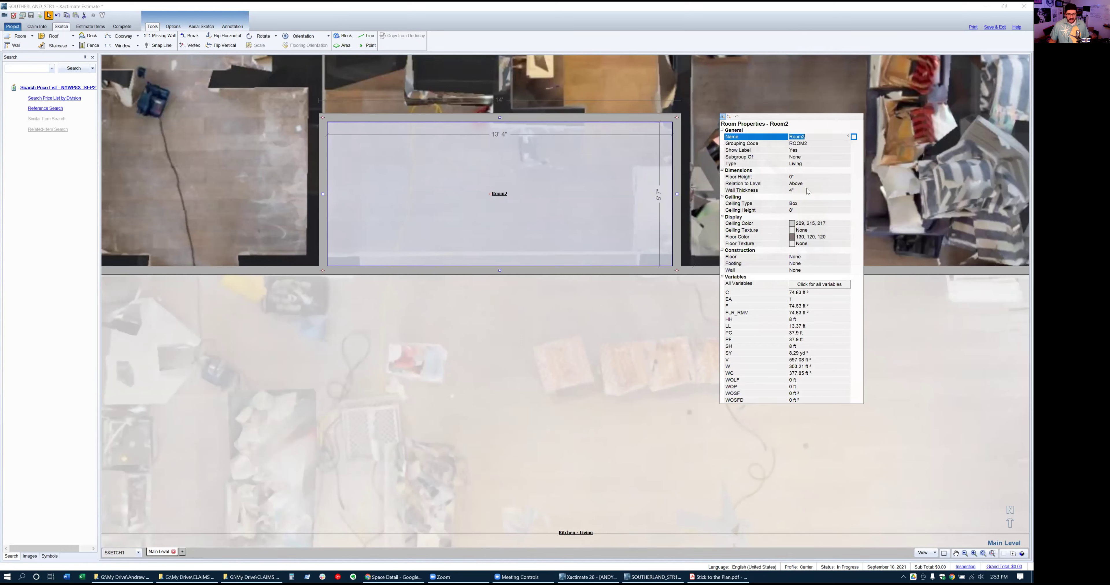
Set Room2's Subgroup Of property to Kitchen - Living
left_click(810, 155)
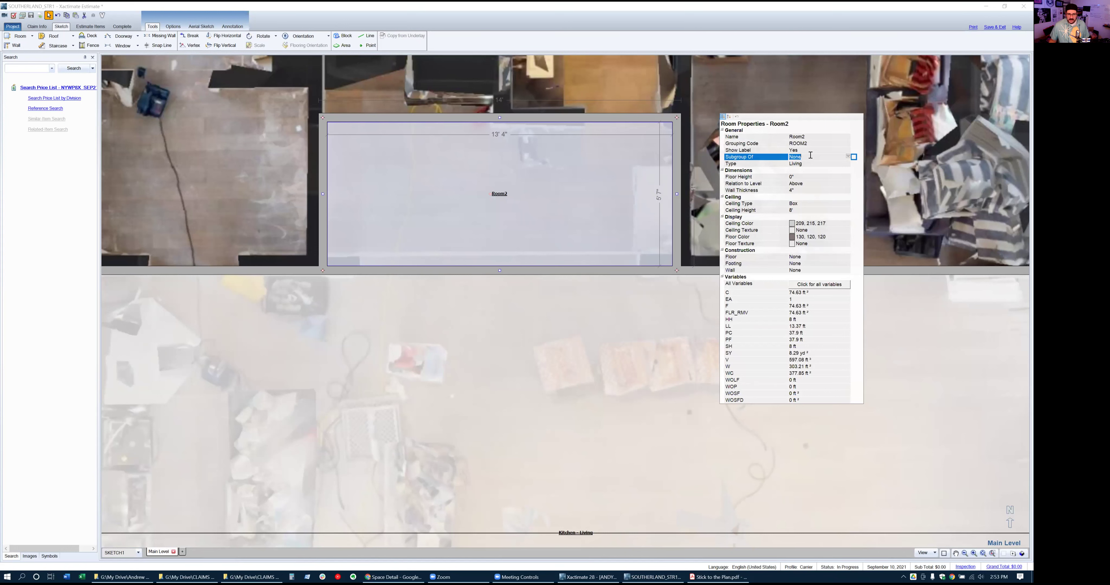
double_click(812, 157)
key("Down")
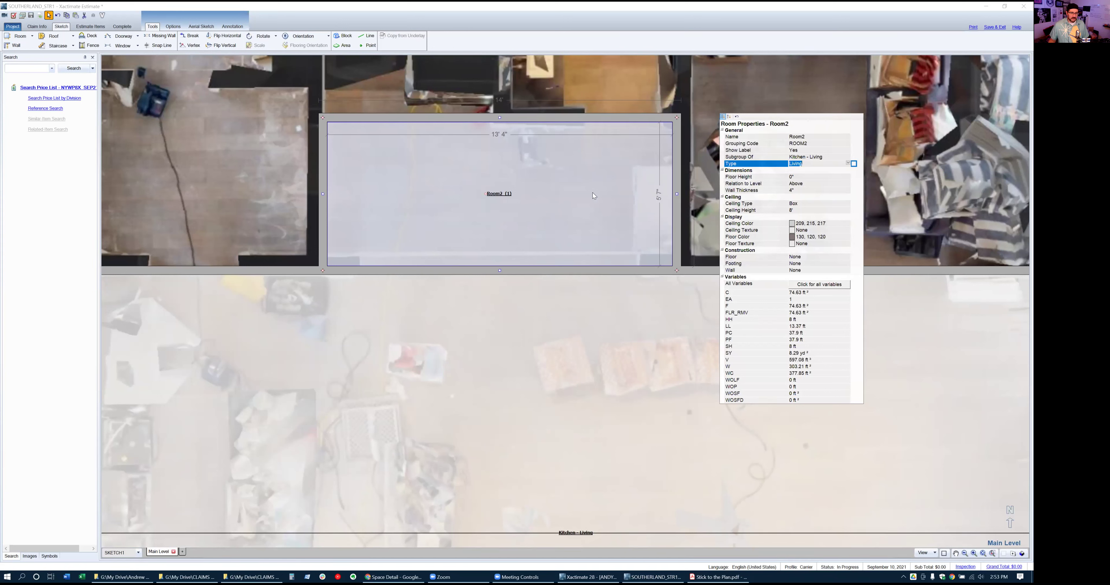
Set Room2's Show Label to No so its label is hidden on the sketch
left_click(814, 153)
left_click(814, 153)
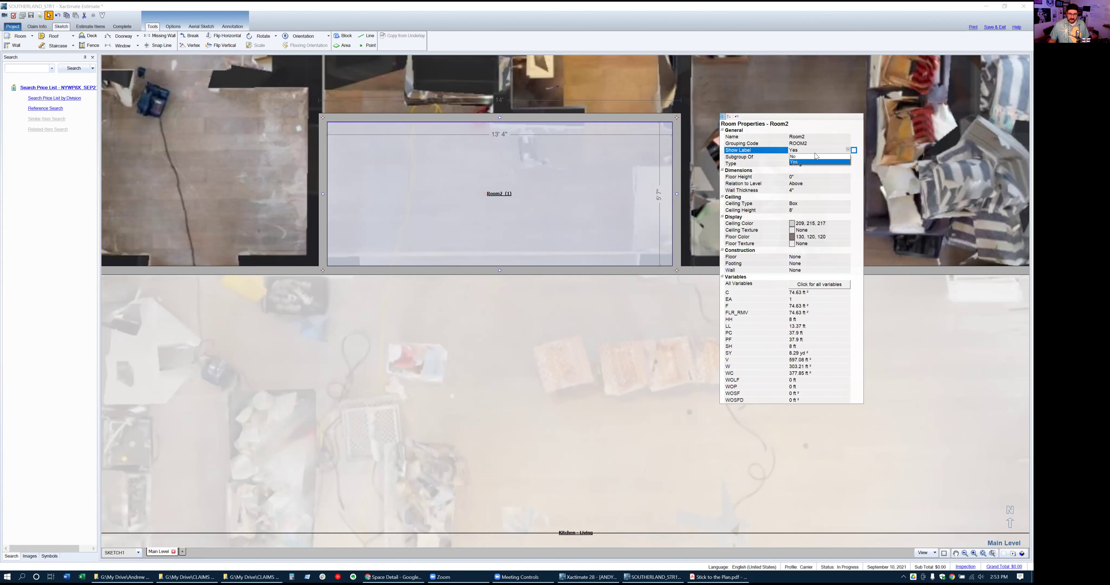
left_click(796, 157)
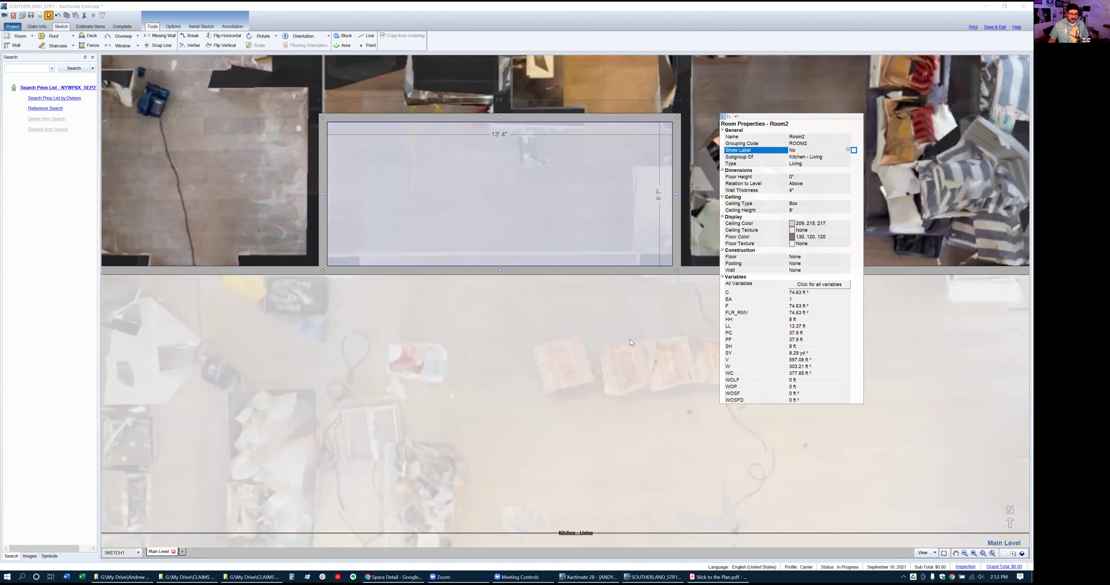
Add a 10' 10" missing-wall opening along Room2's bottom wall
left_click(630, 343)
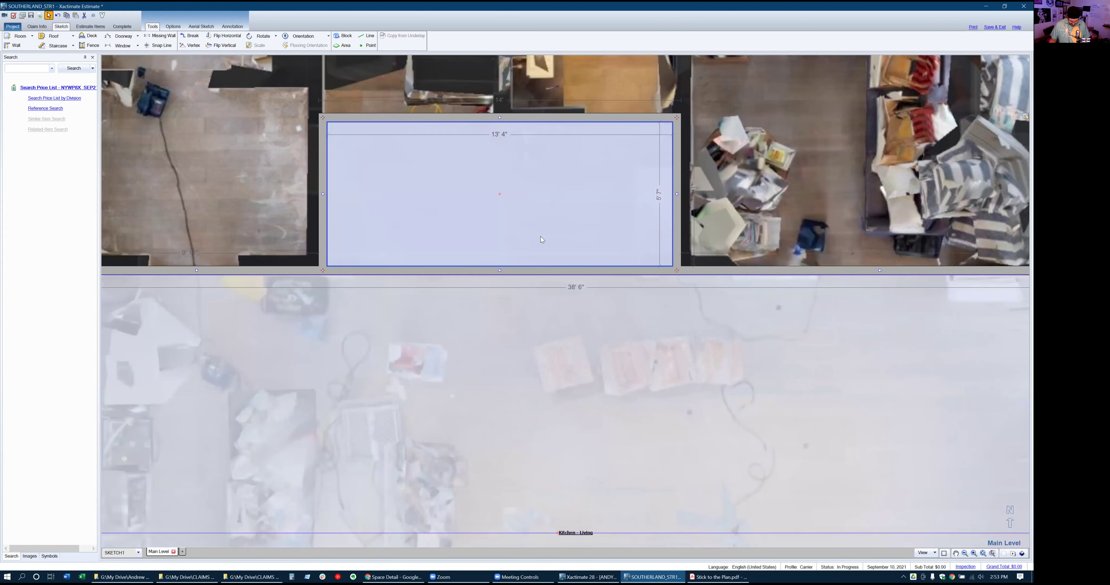
left_click(160, 35)
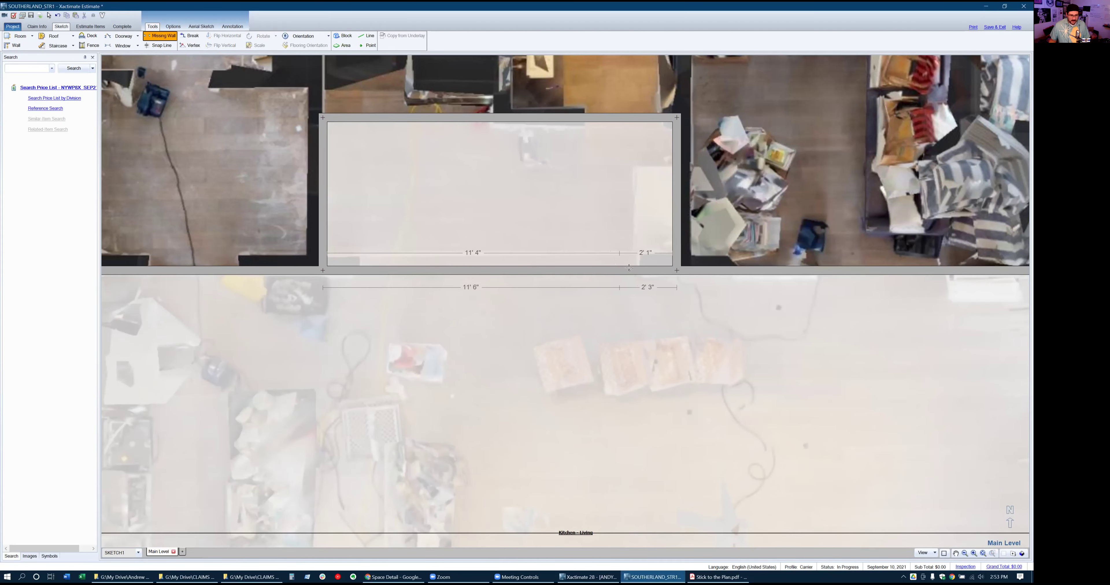
left_click_drag(639, 270, 358, 270)
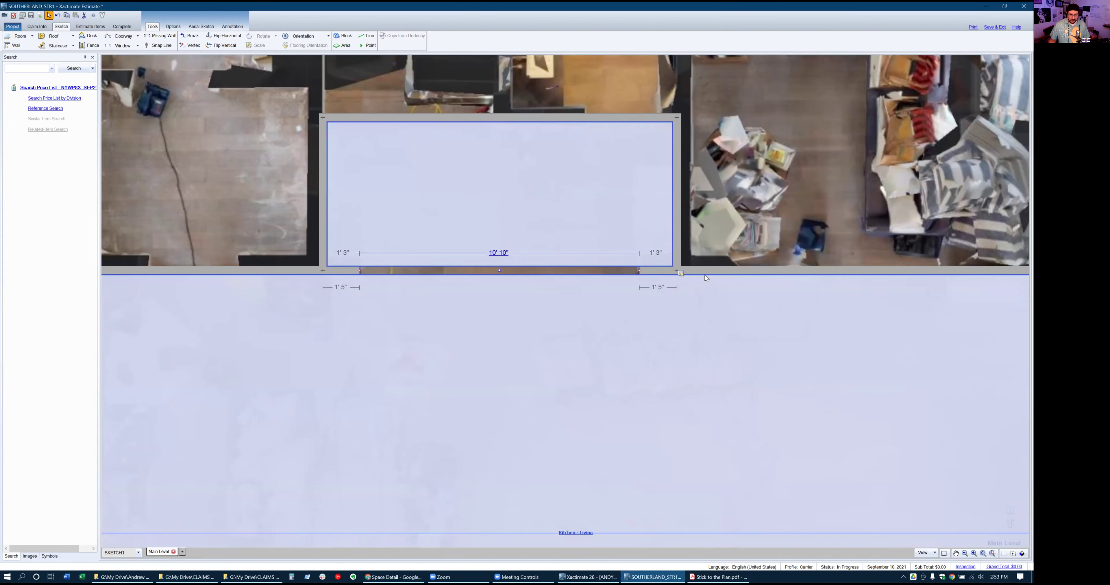
Move Kitchen - Living's top wall flush against Room2's bottom wall
left_click(708, 271)
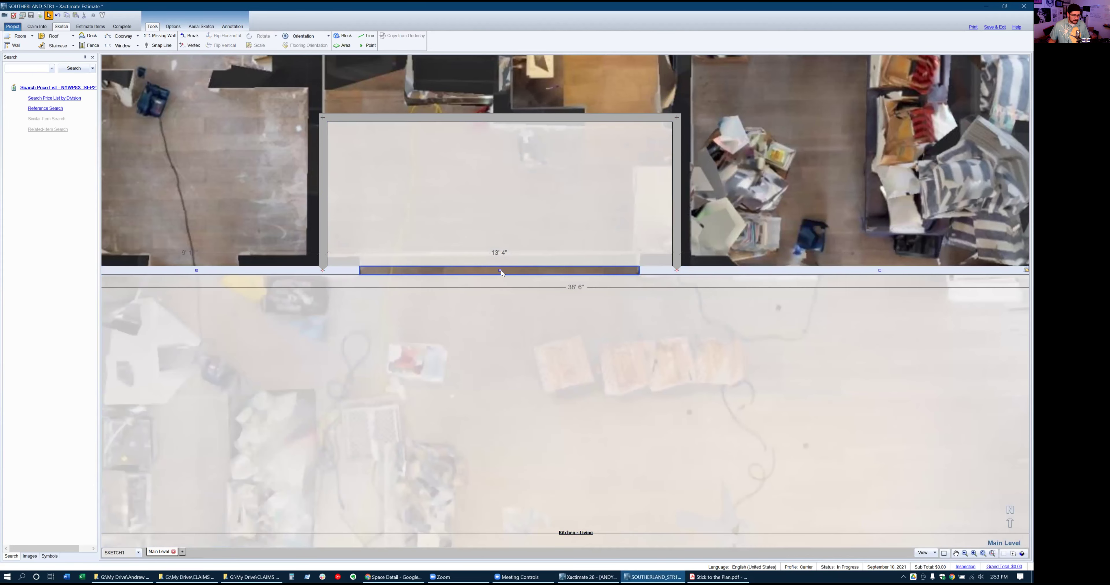
left_click(502, 263)
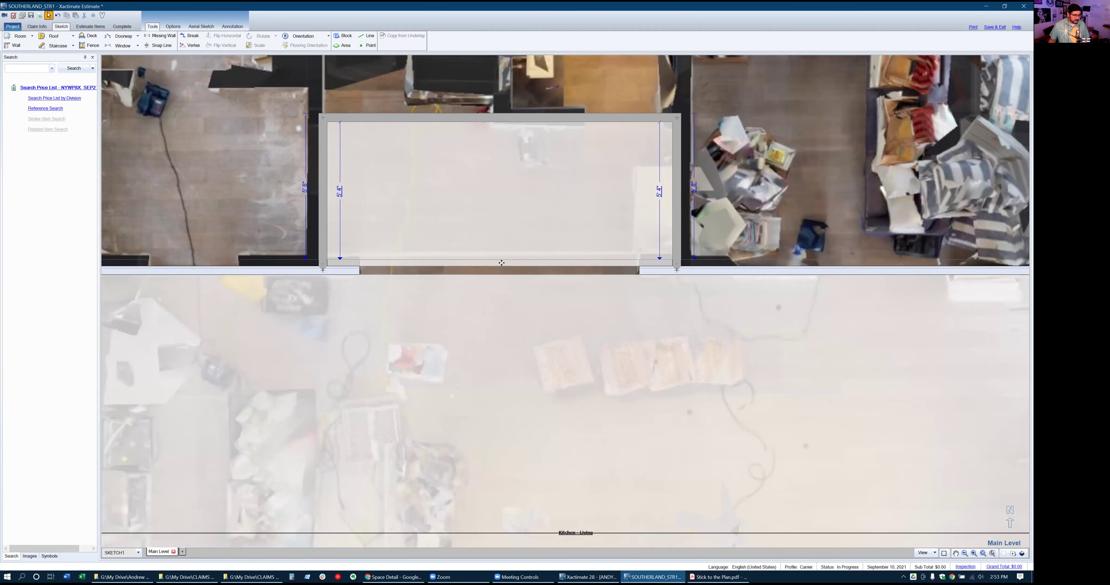
left_click_drag(501, 263, 501, 264)
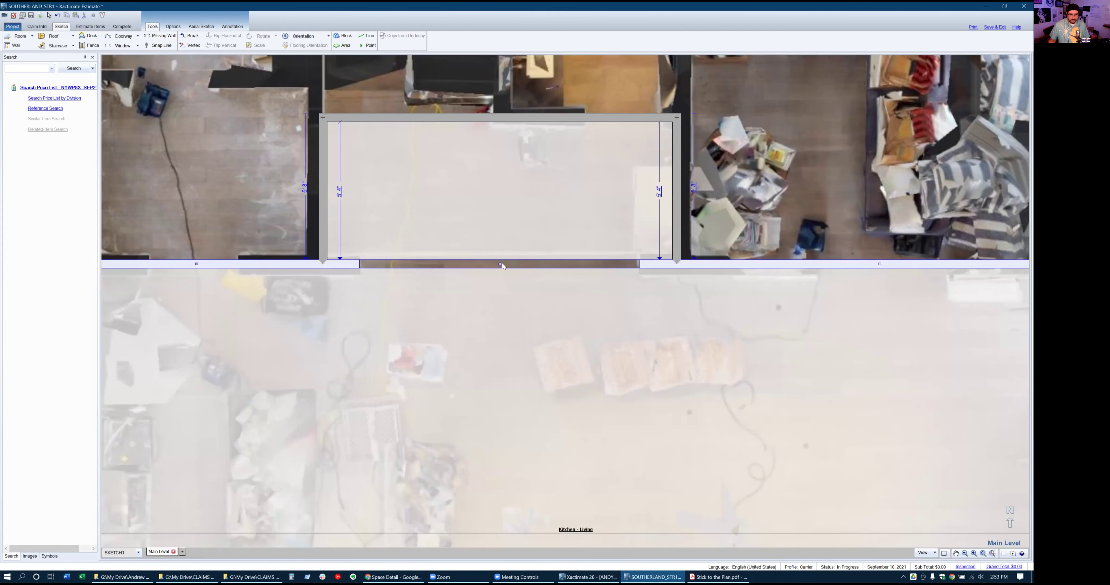
scroll(505, 346, "down", 1)
Break Room2's top wall and push its left section up about a foot
scroll(441, 112, "up", 3)
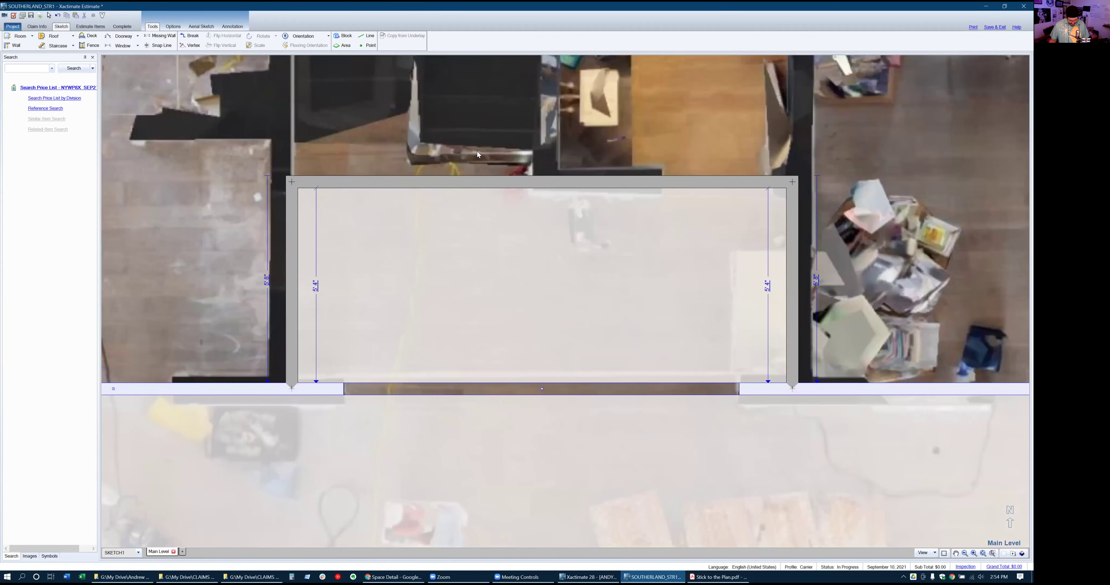
key("b")
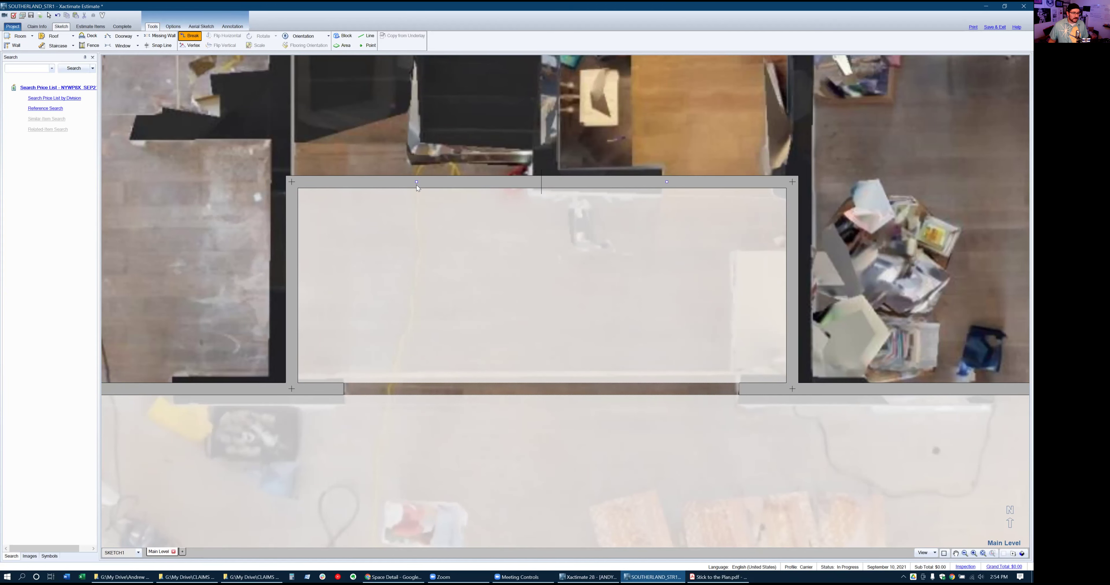
left_click_drag(416, 184, 419, 142)
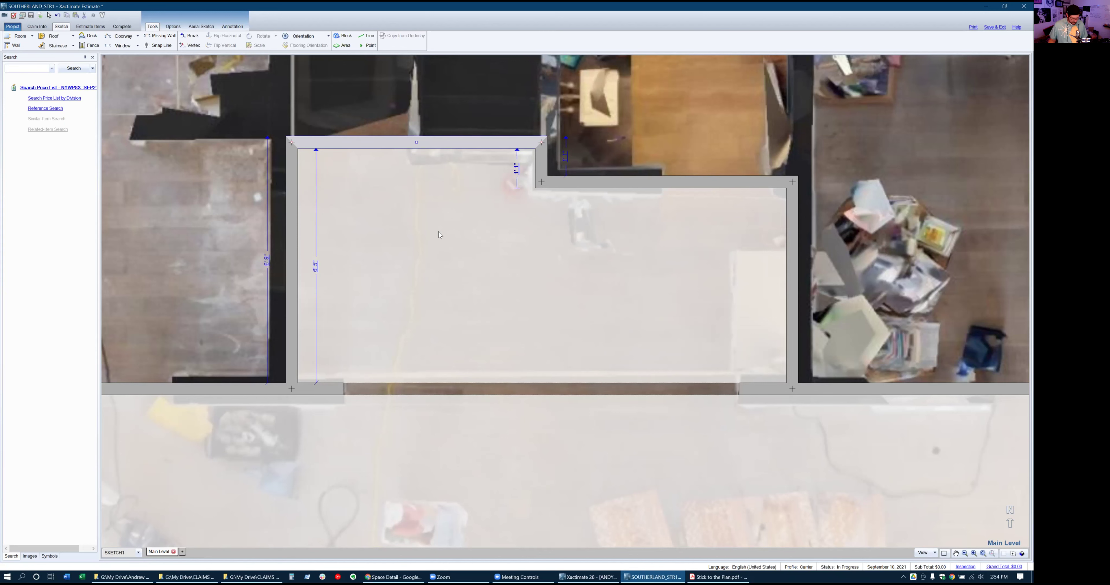
key("alt+Tab")
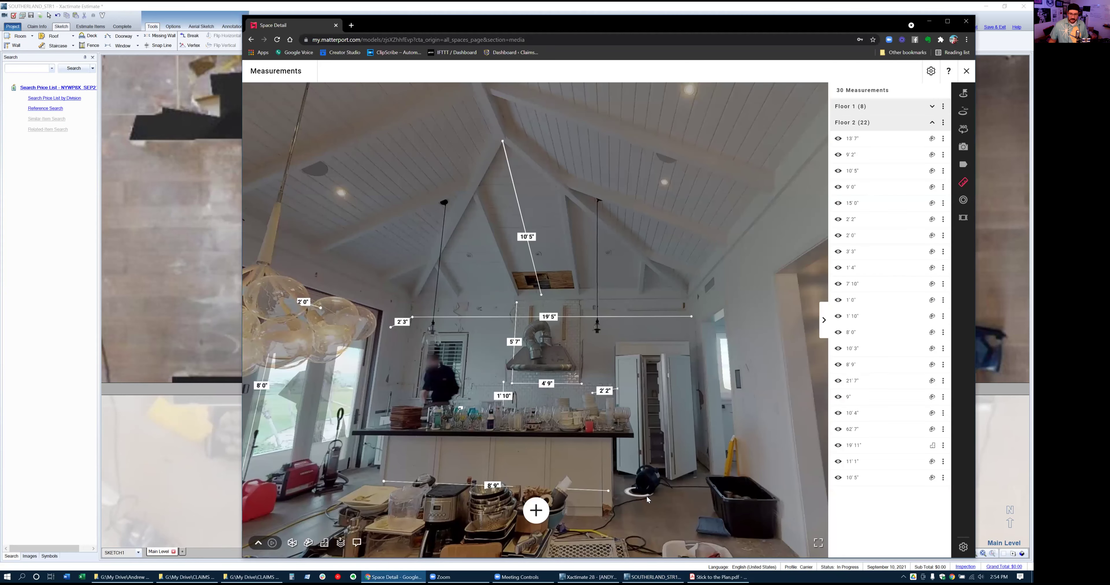
Walk the Matterport tour past the pantry into the hallway by the stair railing, then return to Xactimate
left_click(658, 473)
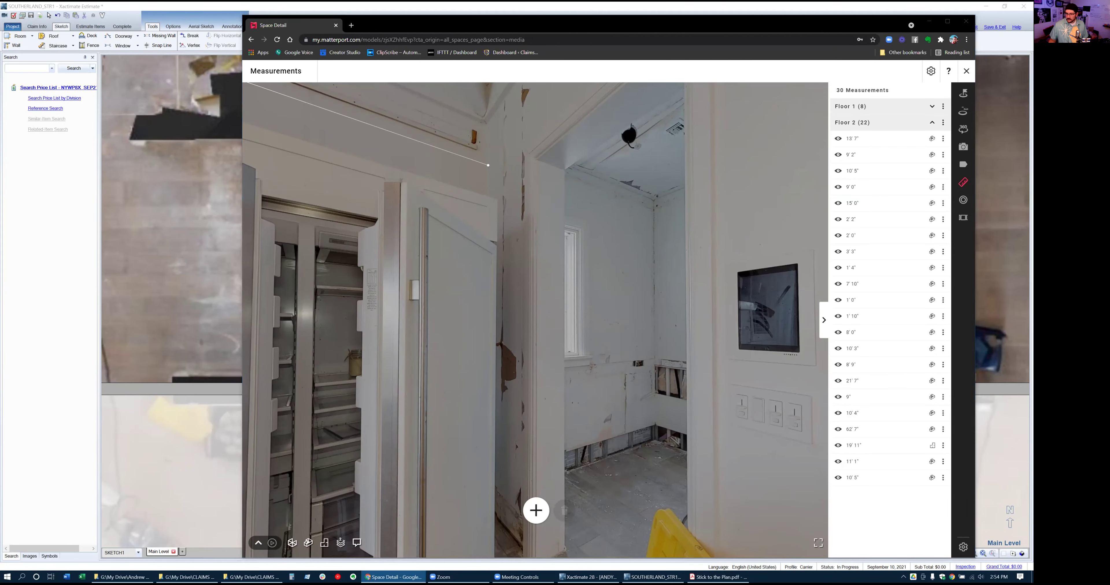
left_click_drag(775, 340, 465, 302)
left_click_drag(687, 315, 405, 299)
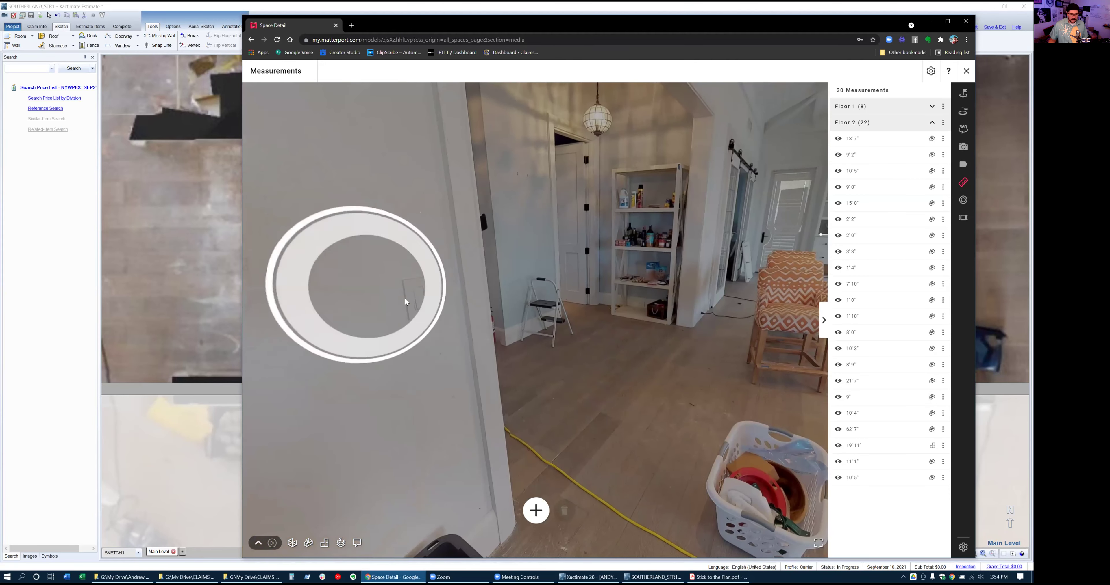
left_click(591, 391)
left_click_drag(478, 322, 747, 303)
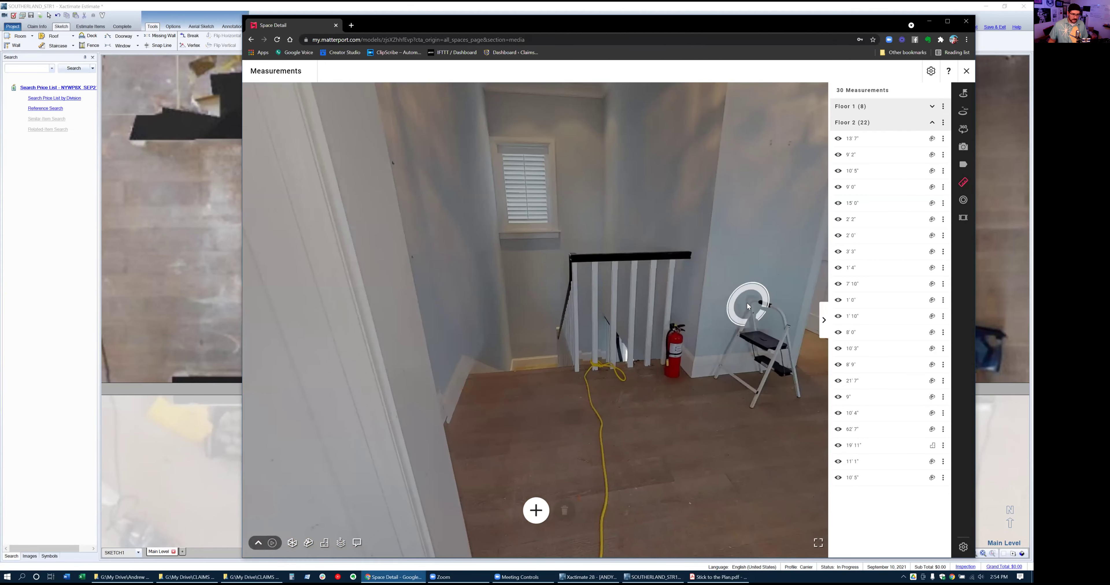
left_click_drag(669, 343, 576, 330)
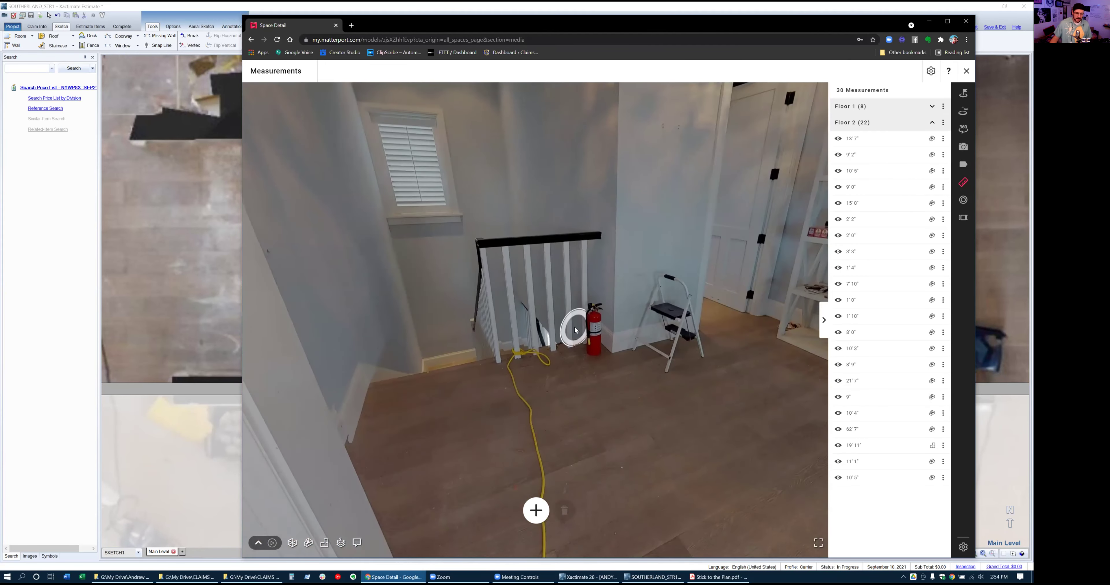
key("alt+Tab")
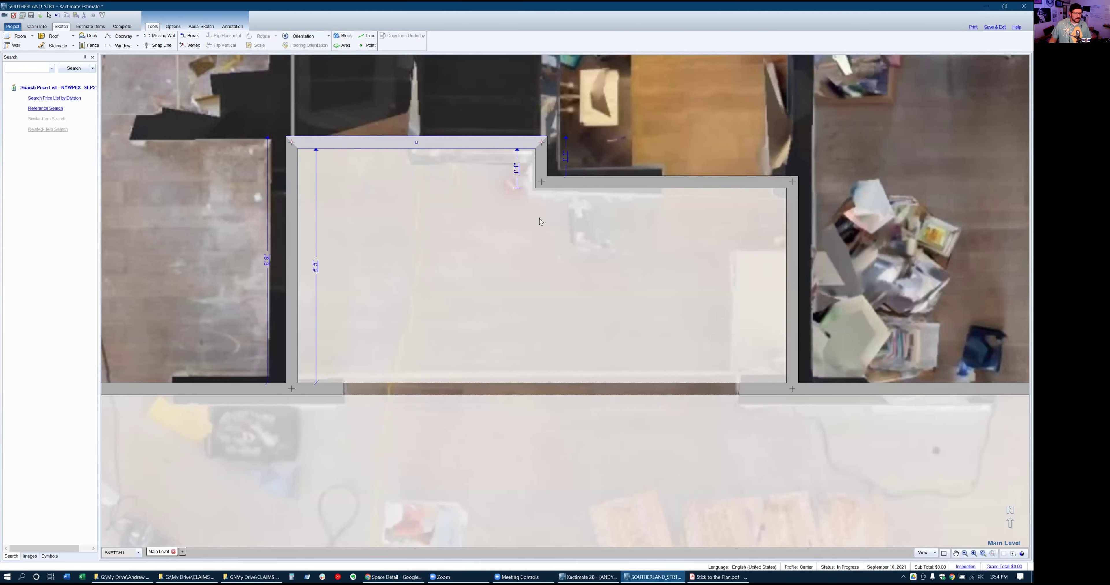
Make Room2's raised top wall a missing wall and check the Room2 and Kitchen - Living dimensions
left_click(159, 35)
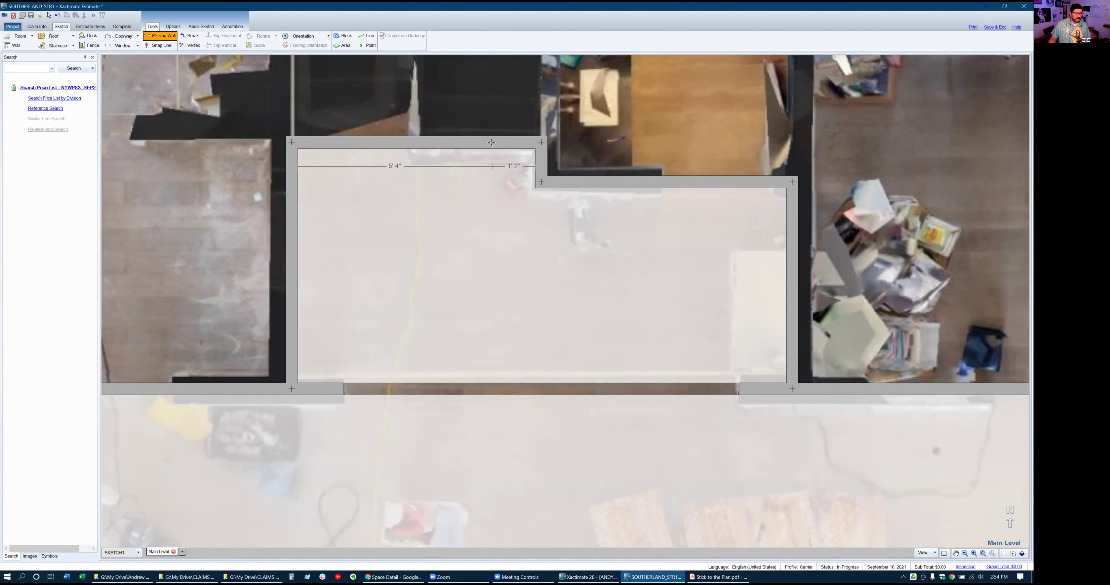
left_click(467, 254)
left_click(463, 257)
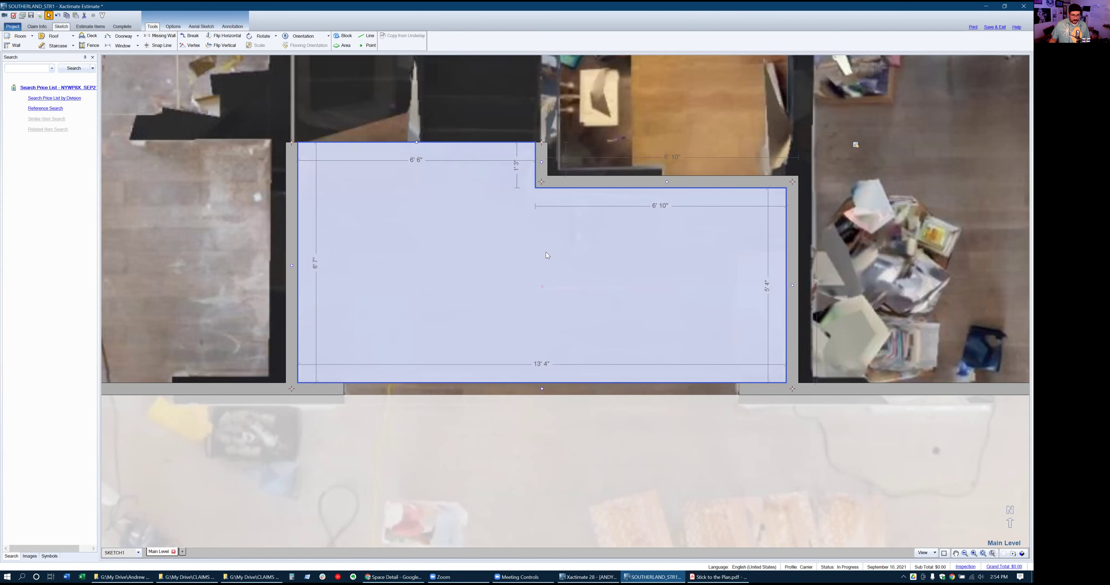
scroll(545, 253, "down", 3)
scroll(453, 178, "down", 2)
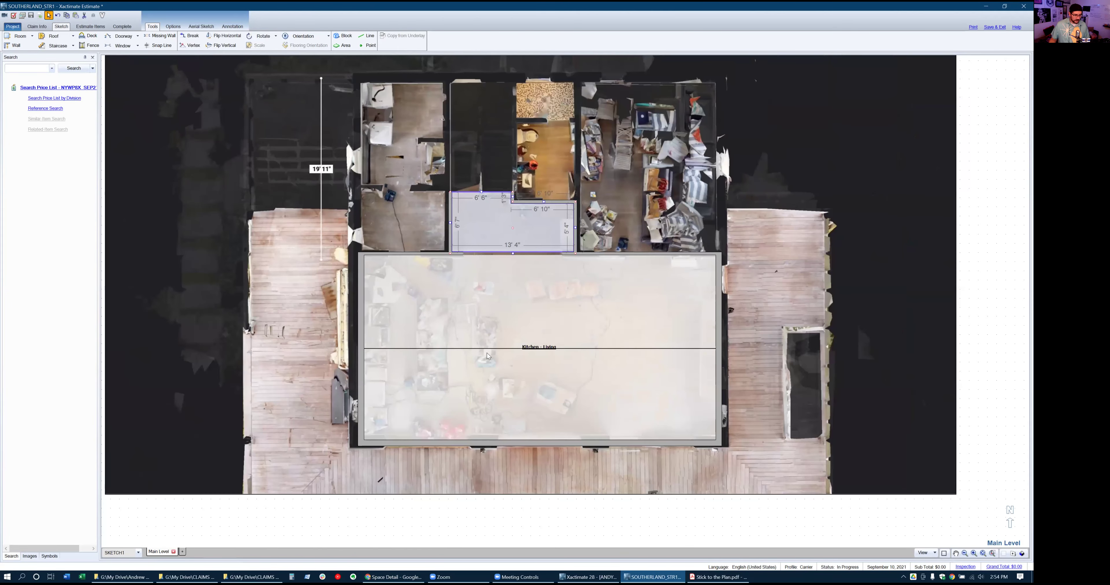
left_click(540, 390)
scroll(541, 391, "up", 1)
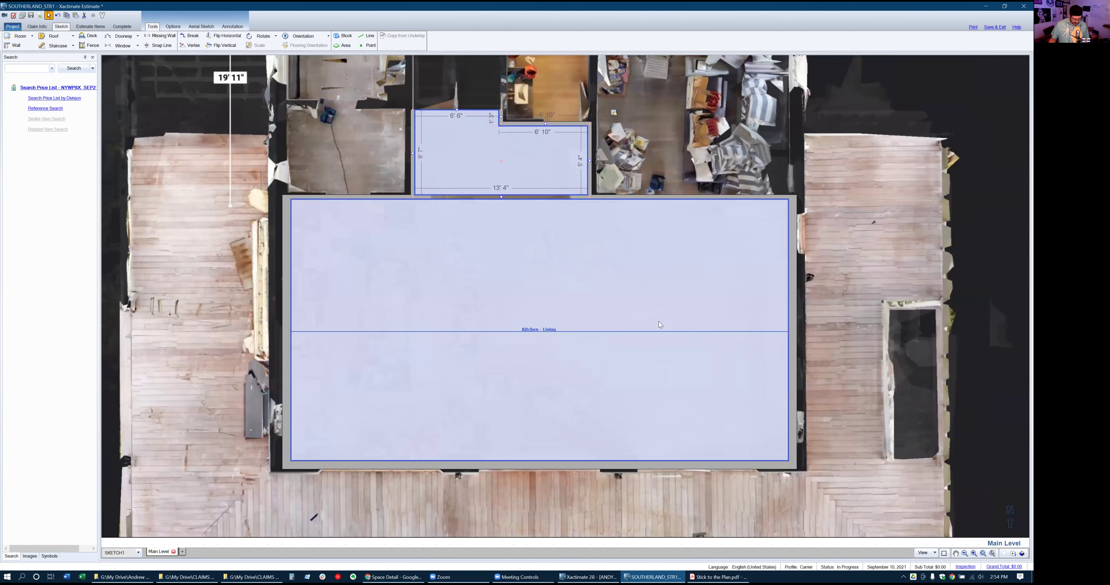
scroll(536, 88, "up", 2)
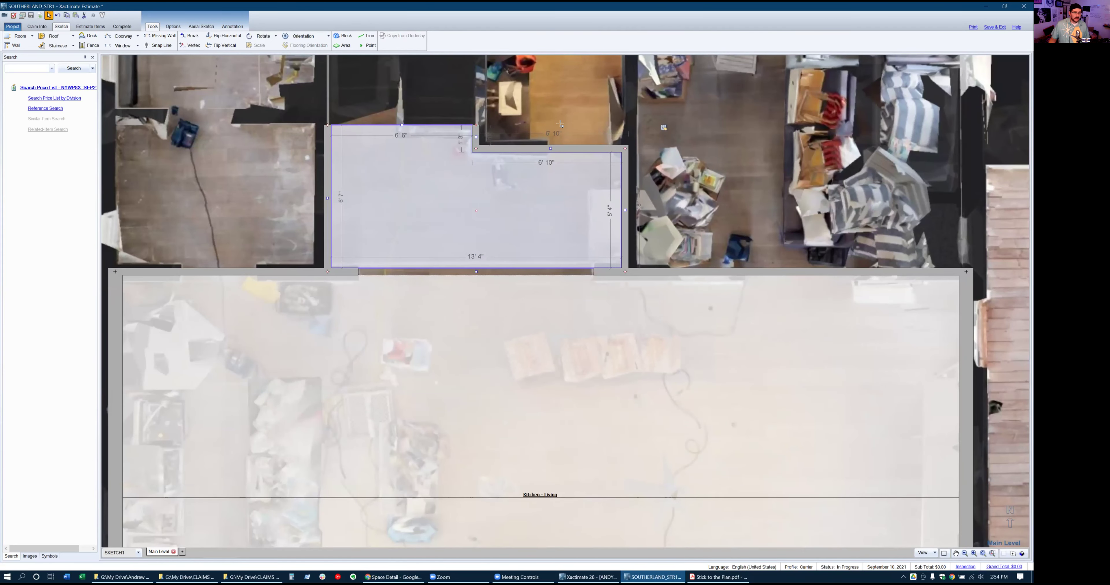
Place a 2' 6" doorway on Room2's top wall
key("d")
left_click(586, 149)
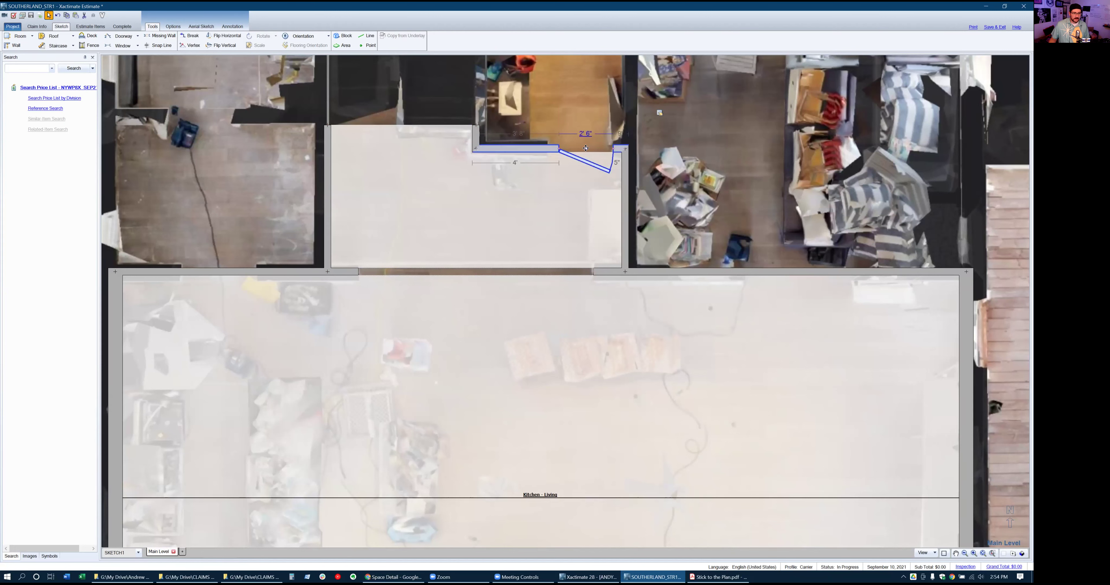
scroll(426, 175, "down", 2)
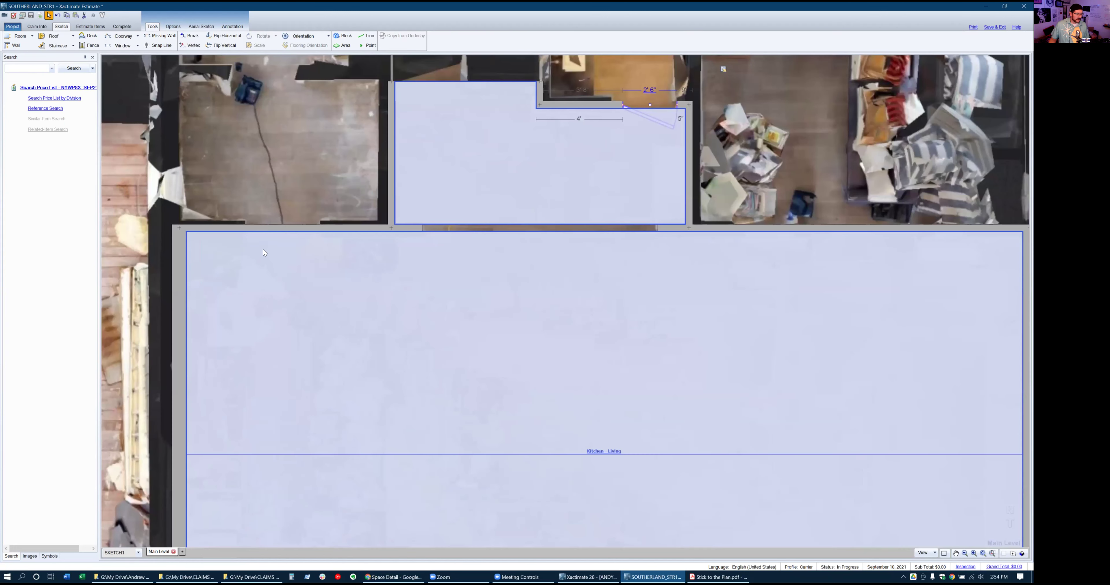
scroll(263, 249, "up", 1)
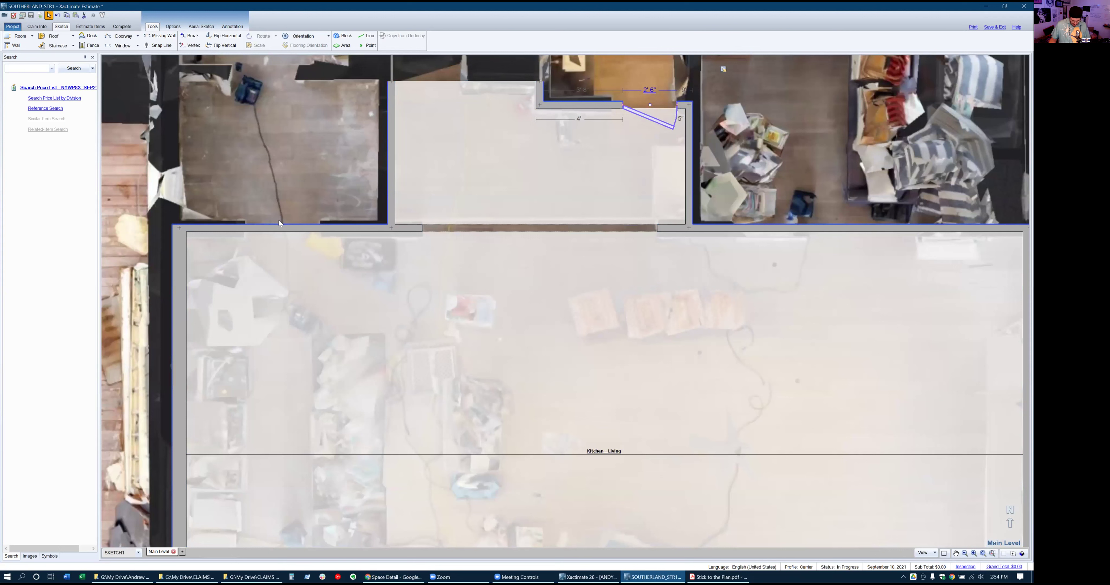
Add a 3' missing-wall opening along Kitchen - Living's top wall
key("m")
left_click_drag(320, 225, 245, 231)
scroll(301, 240, "down", 2)
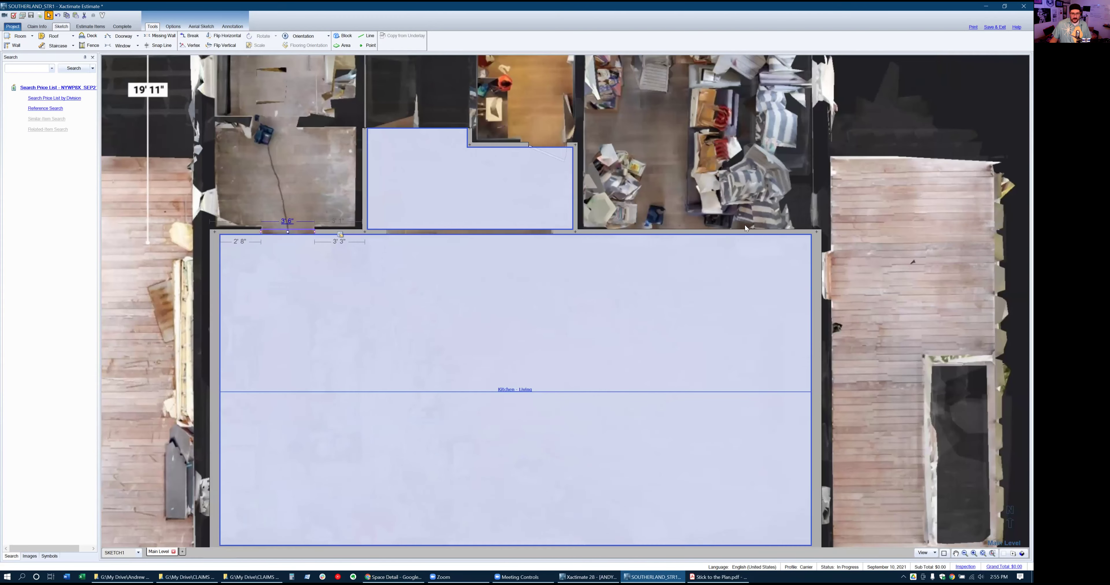
Turn off room fills and draw a doorway about 7' 7" wide along Kitchen - Living's top wall
scroll(745, 225, "up", 3)
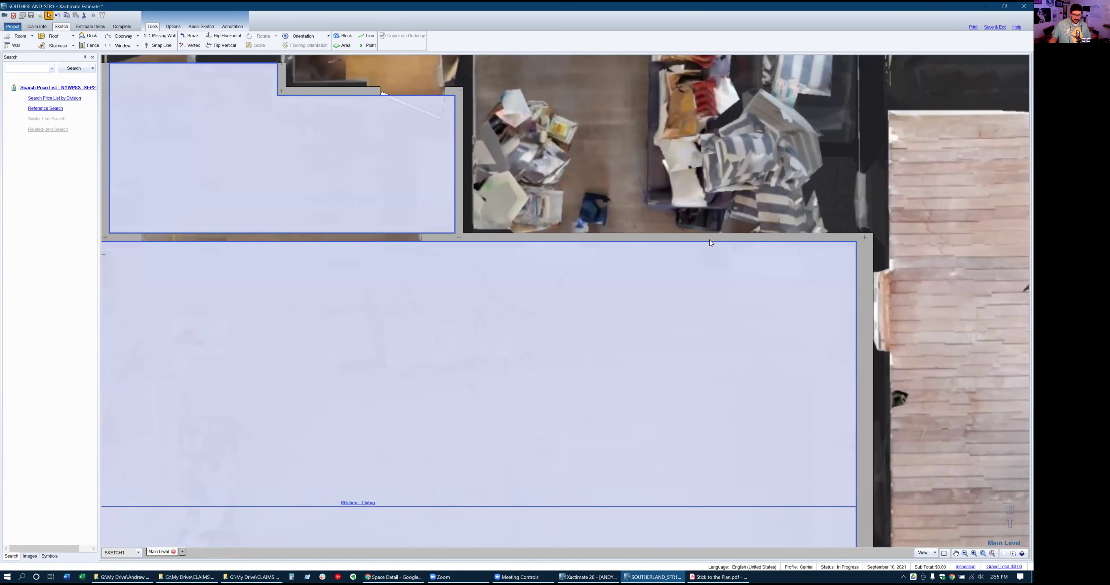
left_click(945, 554)
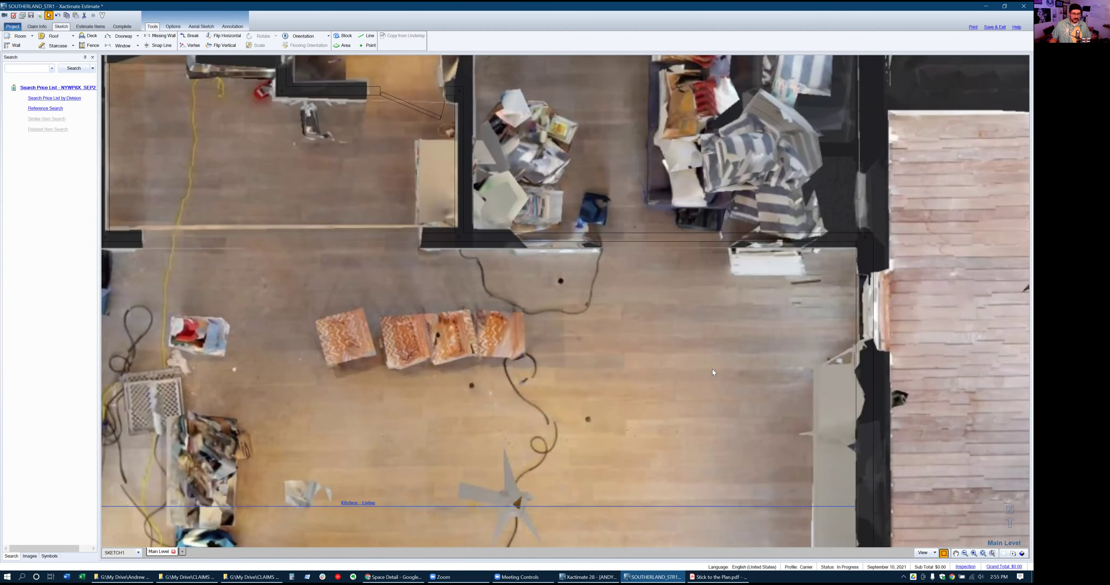
key("d")
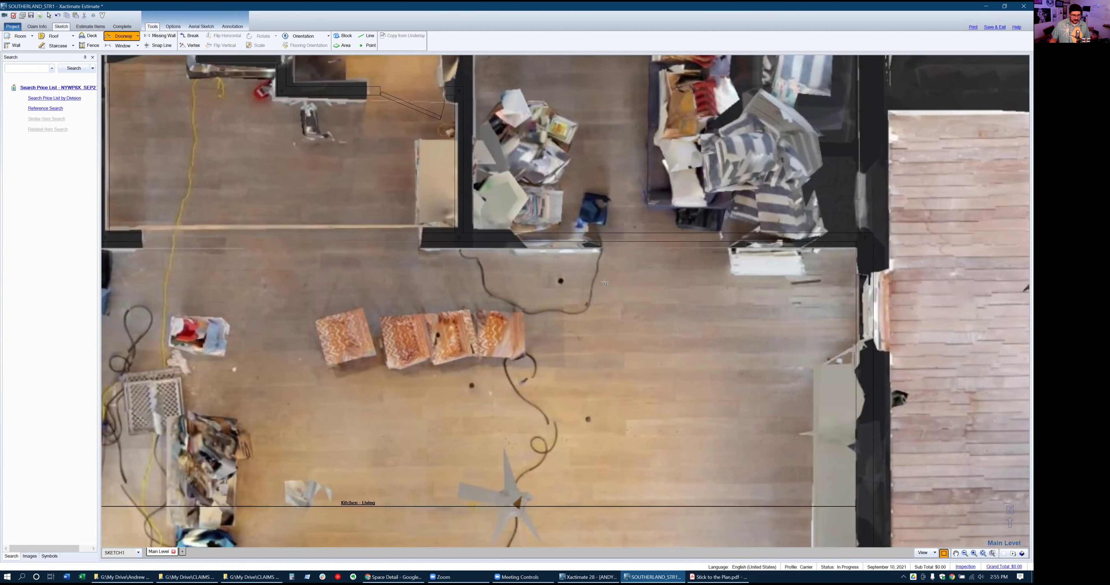
left_click_drag(520, 236, 741, 244)
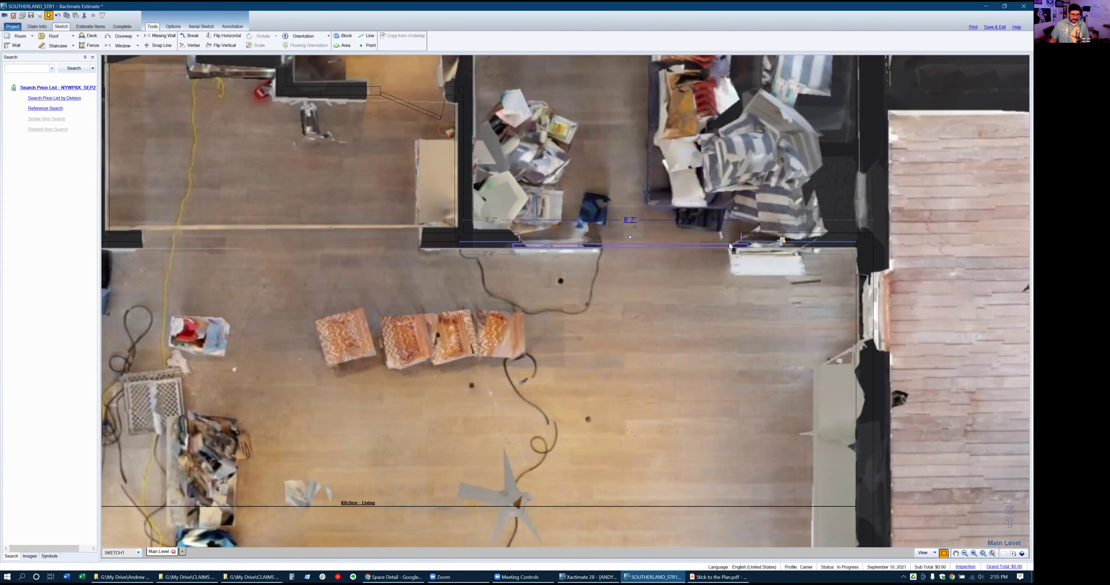
key("alt+Tab")
Walk the Matterport tour past the chairs to the glass barn doors and into the bedroom, looking around
left_click(710, 291)
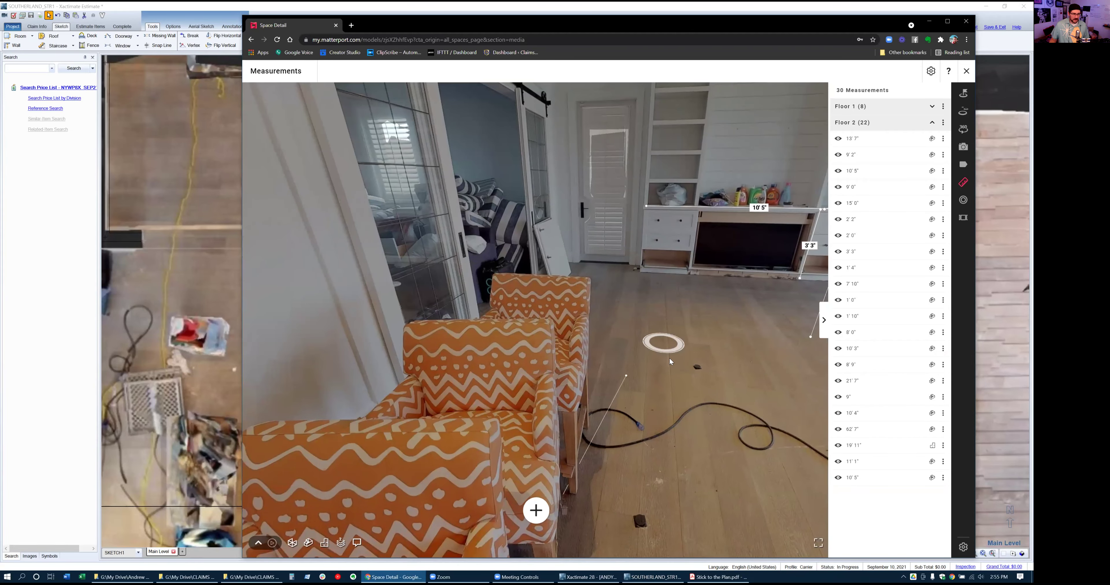
left_click(670, 359)
left_click_drag(423, 278, 722, 232)
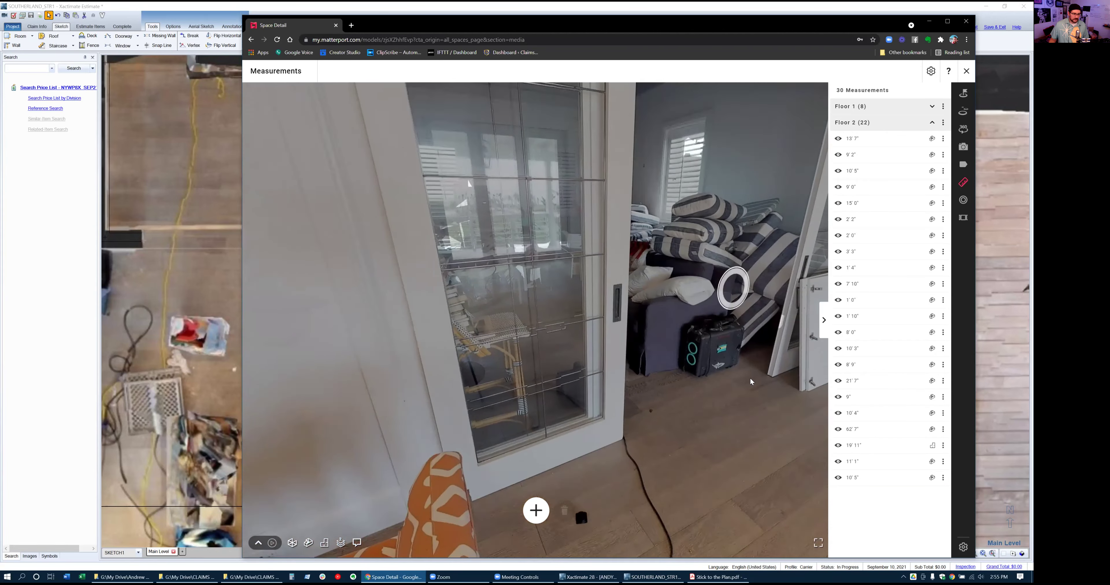
left_click(750, 378)
left_click(641, 371)
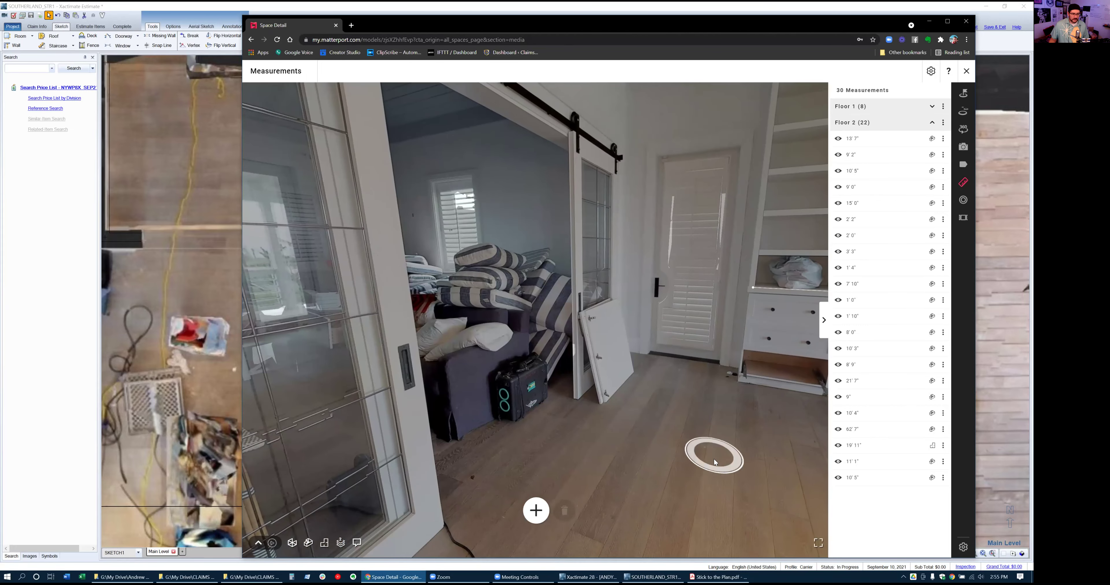
left_click(777, 507)
left_click_drag(799, 320, 802, 321)
left_click_drag(503, 269, 487, 347)
scroll(487, 353, "down", 5)
scroll(546, 363, "down", 3)
left_click_drag(546, 363, 566, 352)
Stretch the Kitchen - Living top-wall door opening to 10' 8" wide
key("alt+Tab")
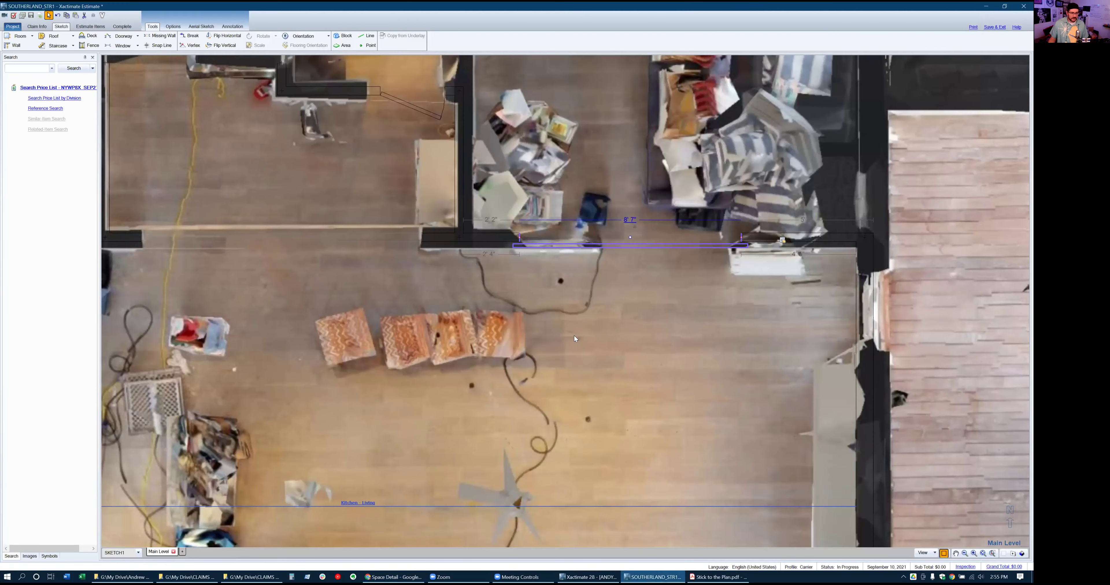
scroll(732, 294, "up", 1)
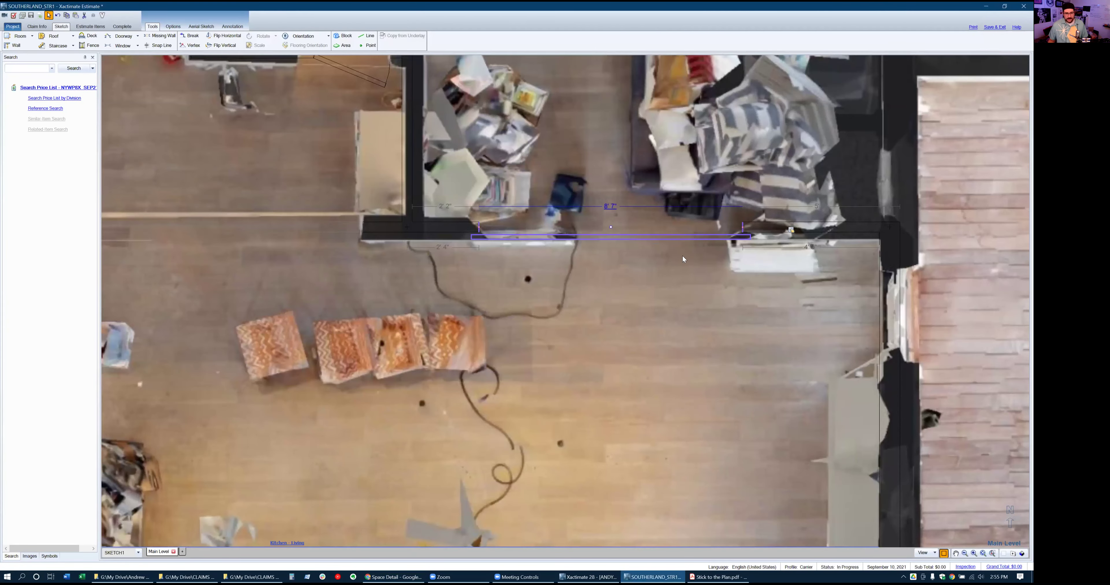
left_click(637, 238)
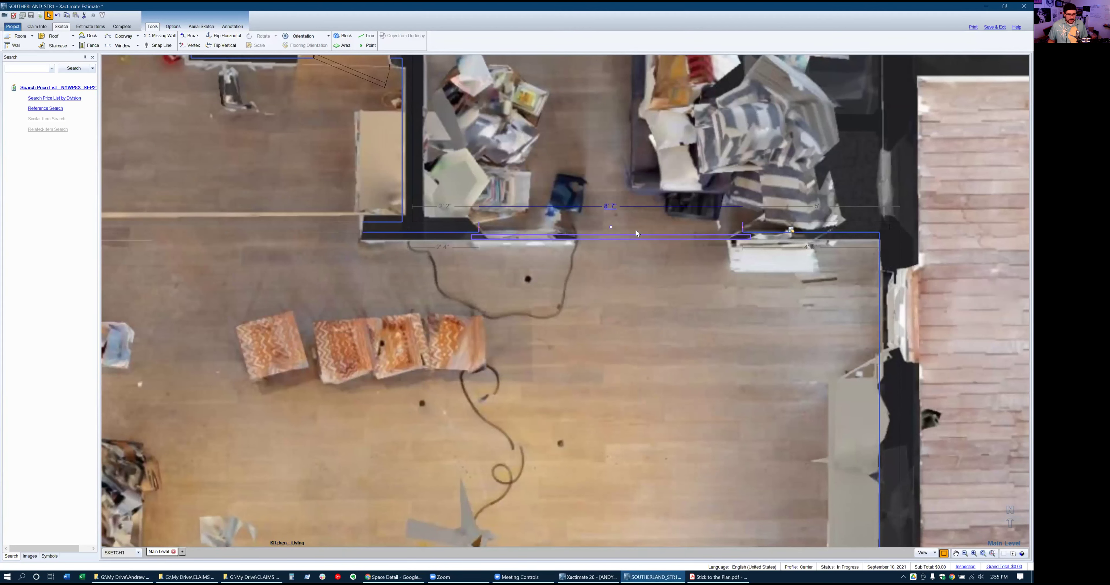
left_click_drag(742, 227, 807, 229)
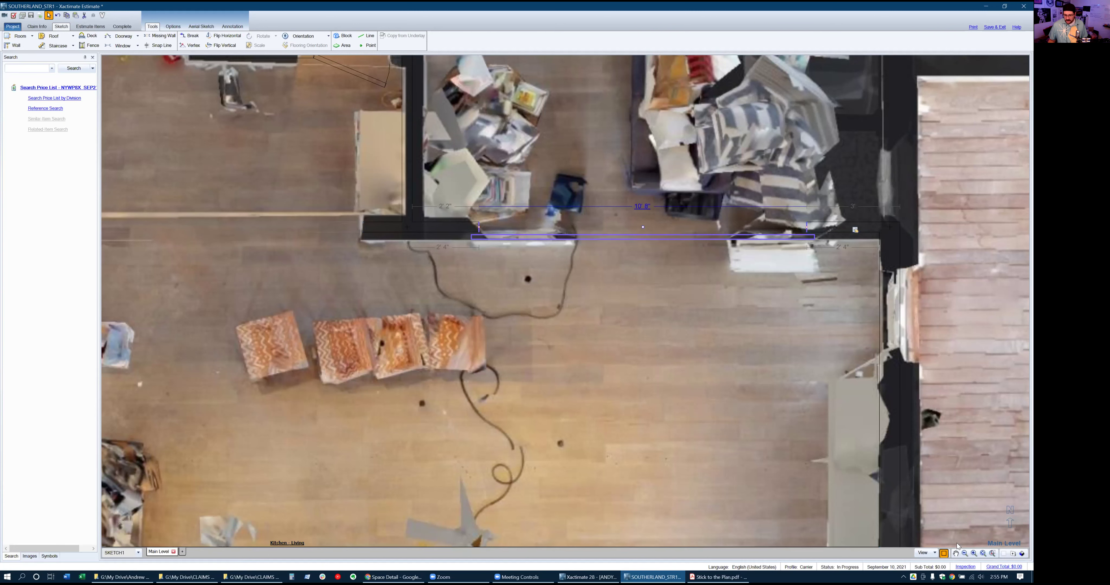
left_click(943, 554)
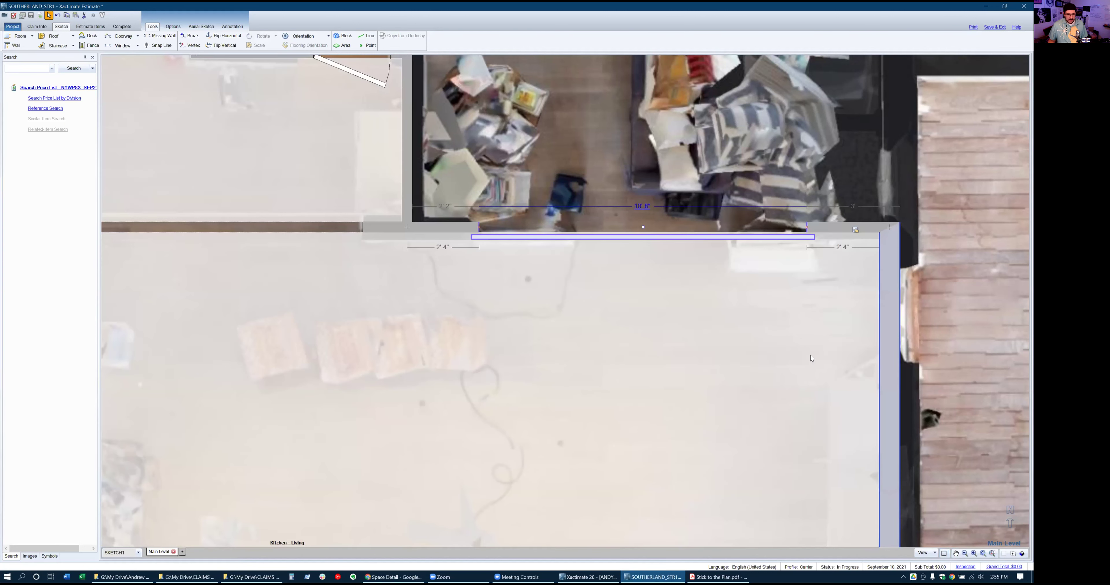
Check the 10' 8" by 7' overhead door's properties, then view and rotate the room in 3D
double_click(644, 237)
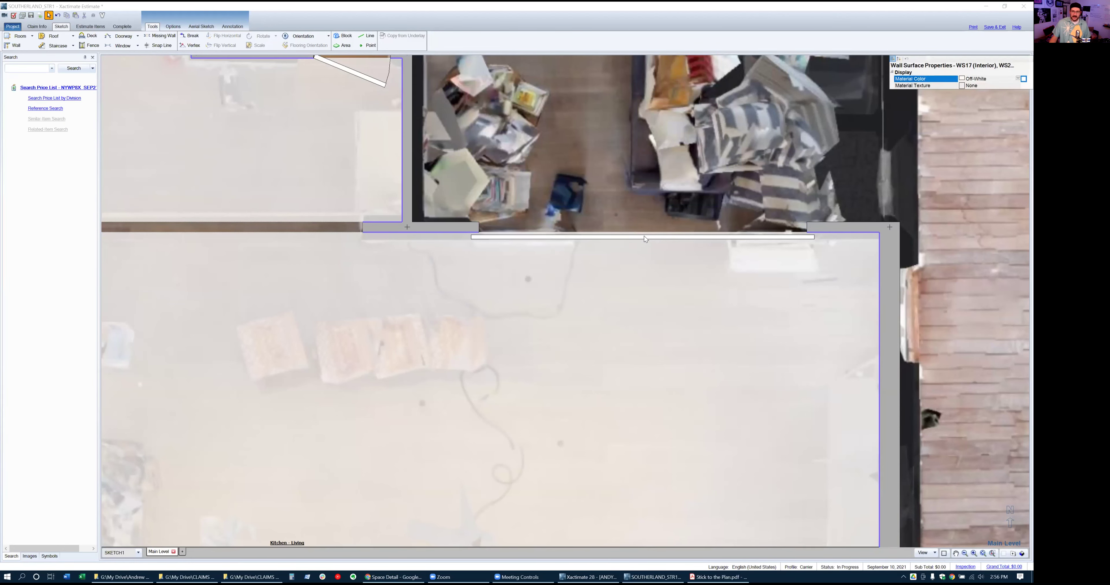
left_click(650, 213)
left_click(649, 328)
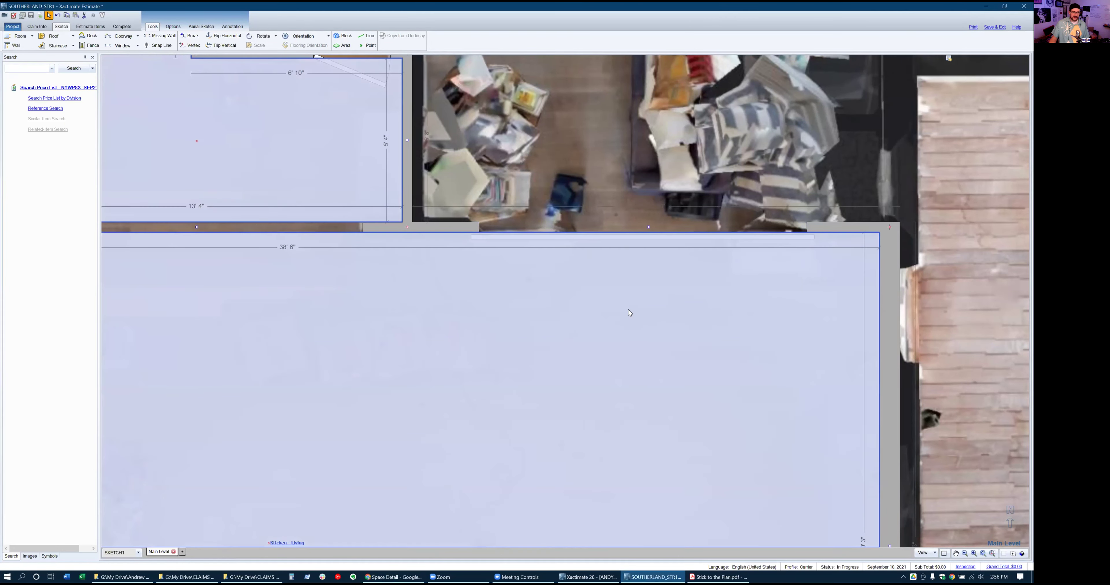
double_click(624, 235)
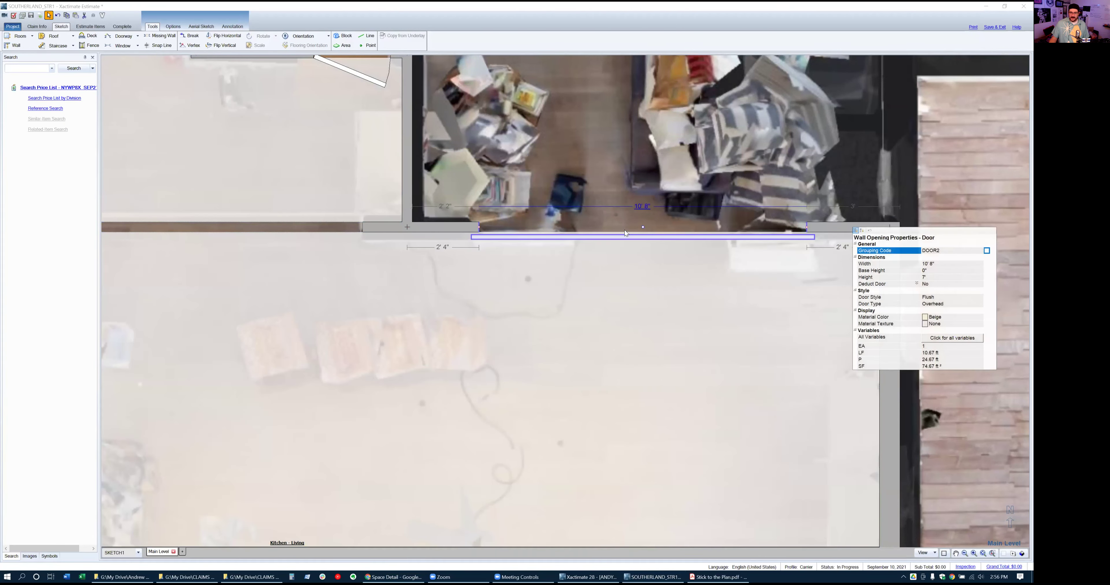
left_click(735, 336)
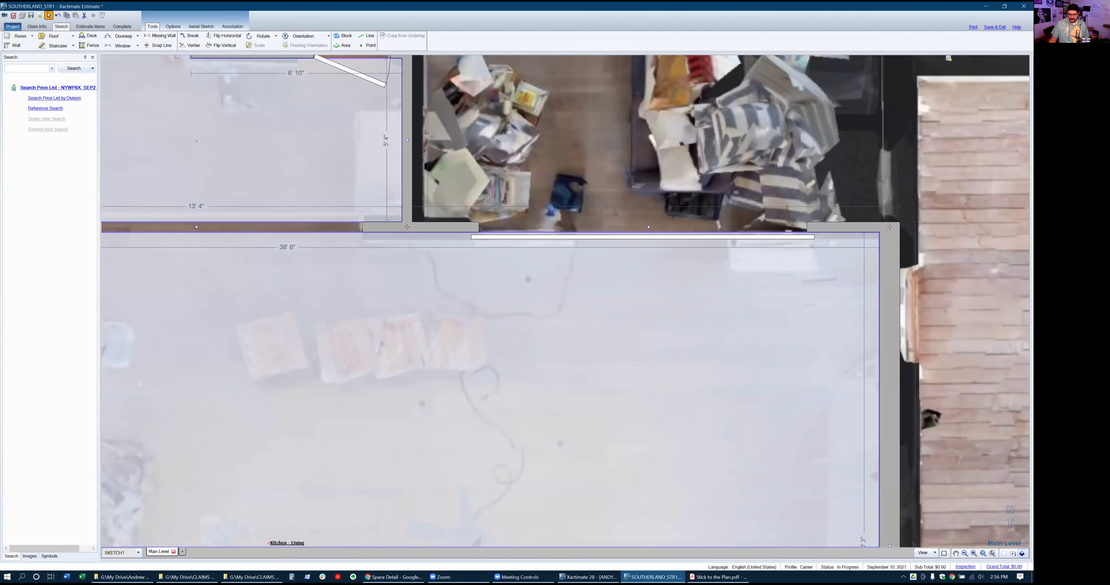
left_click(1021, 554)
left_click_drag(708, 295, 731, 214)
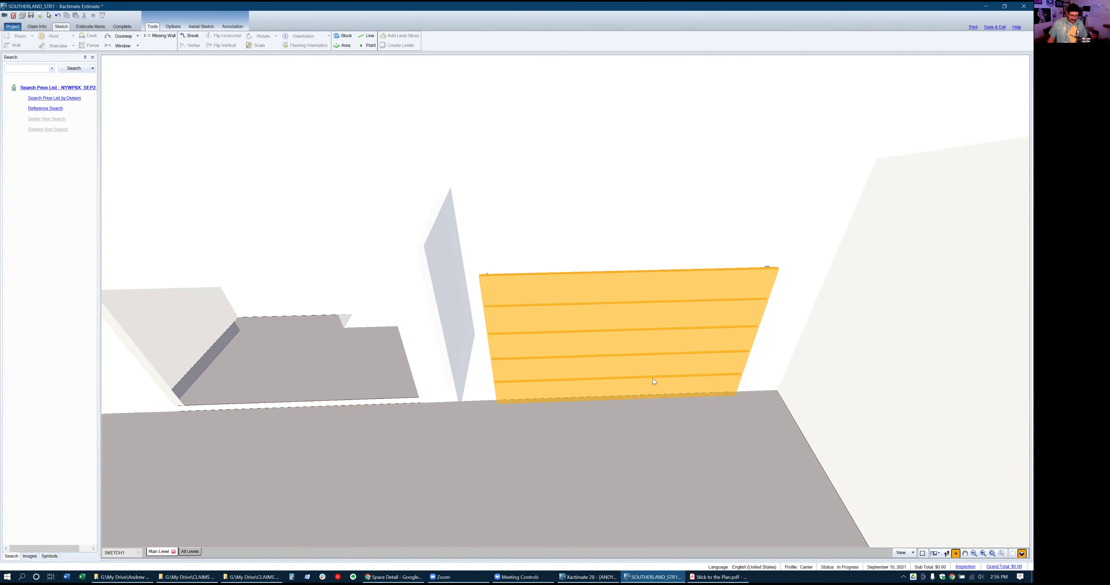
Return from 3D to the 2D floor plan and select the top-wall door
key("alt+Tab")
key("alt+Tab")
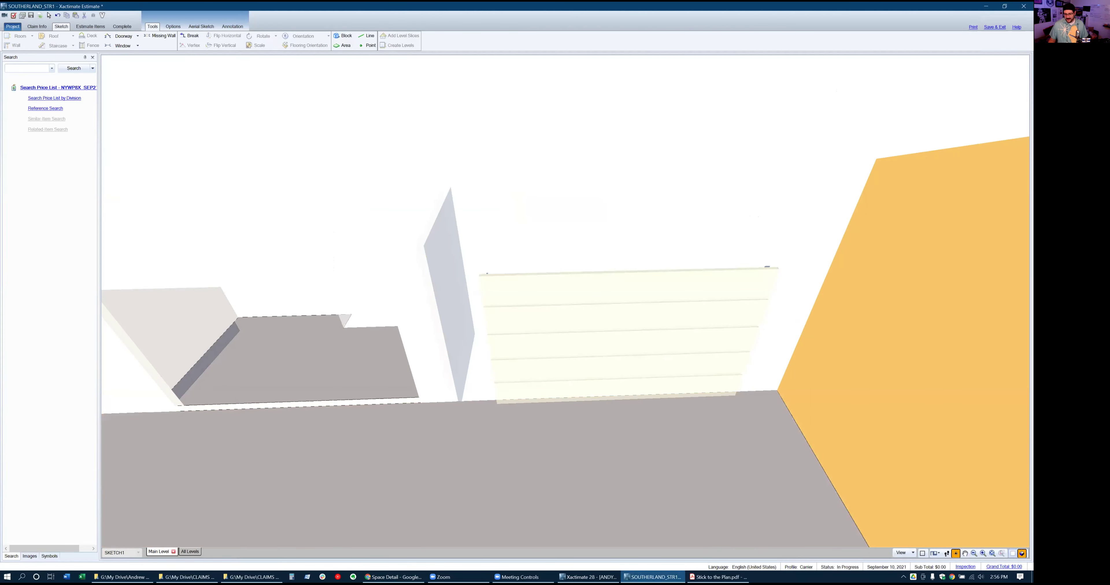
left_click(1021, 553)
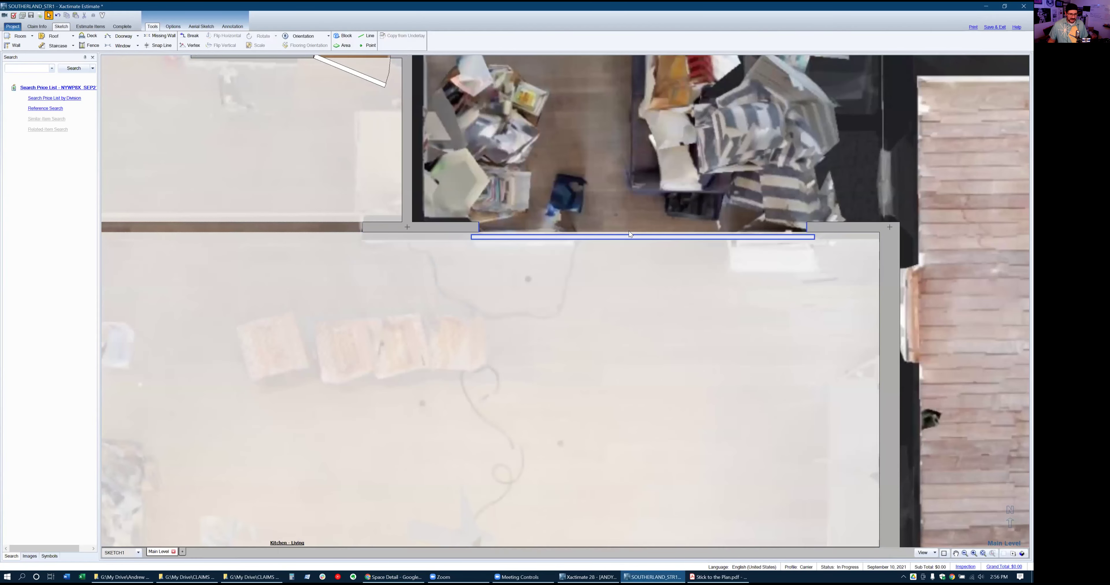
left_click(629, 234)
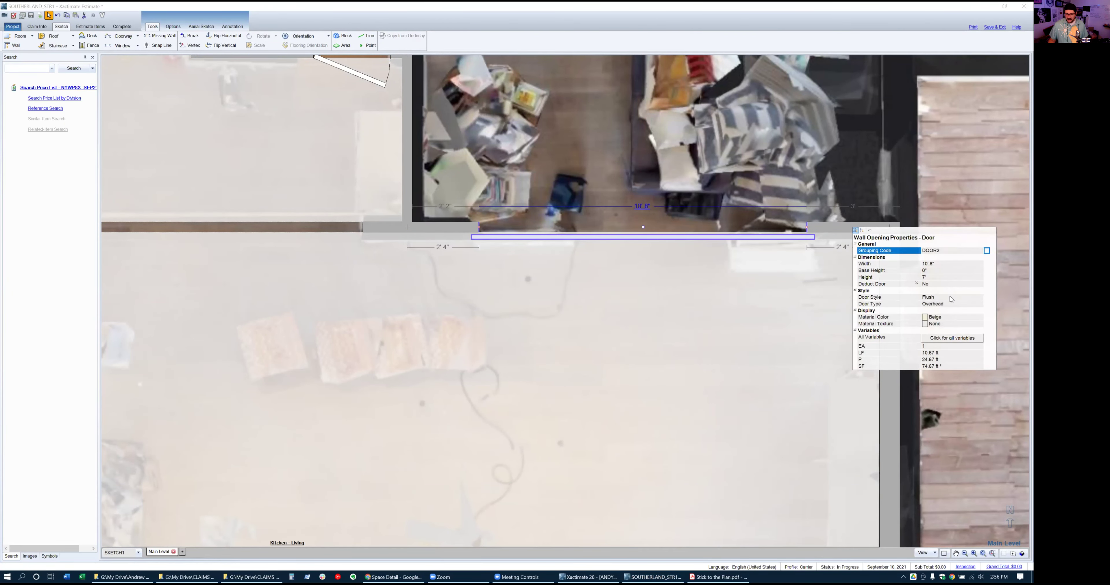
Change the 10' 8" top-wall door's type from Overhead to Sliding
left_click(952, 304)
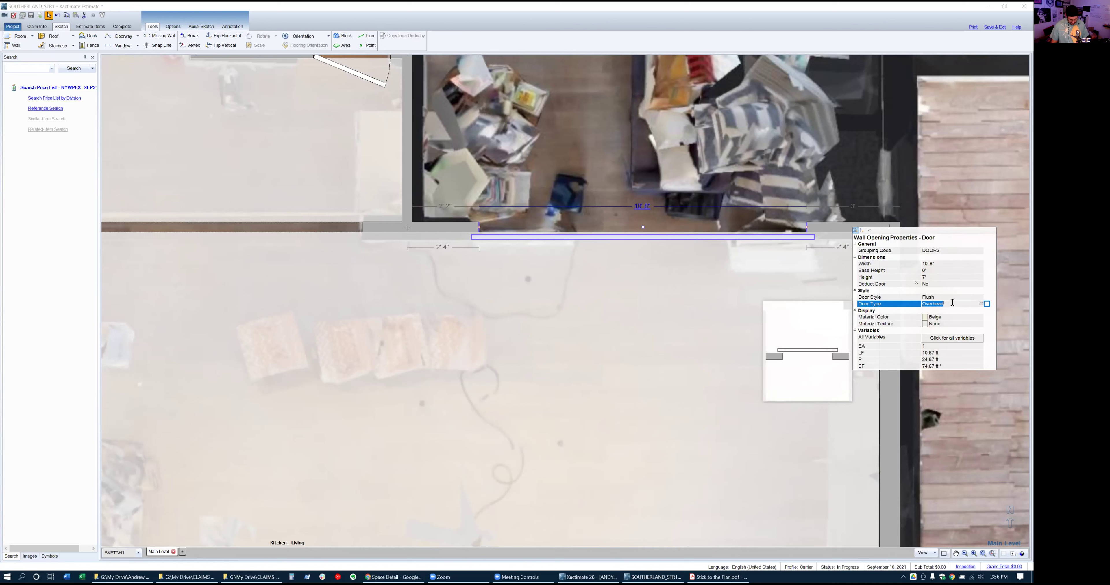
key("b")
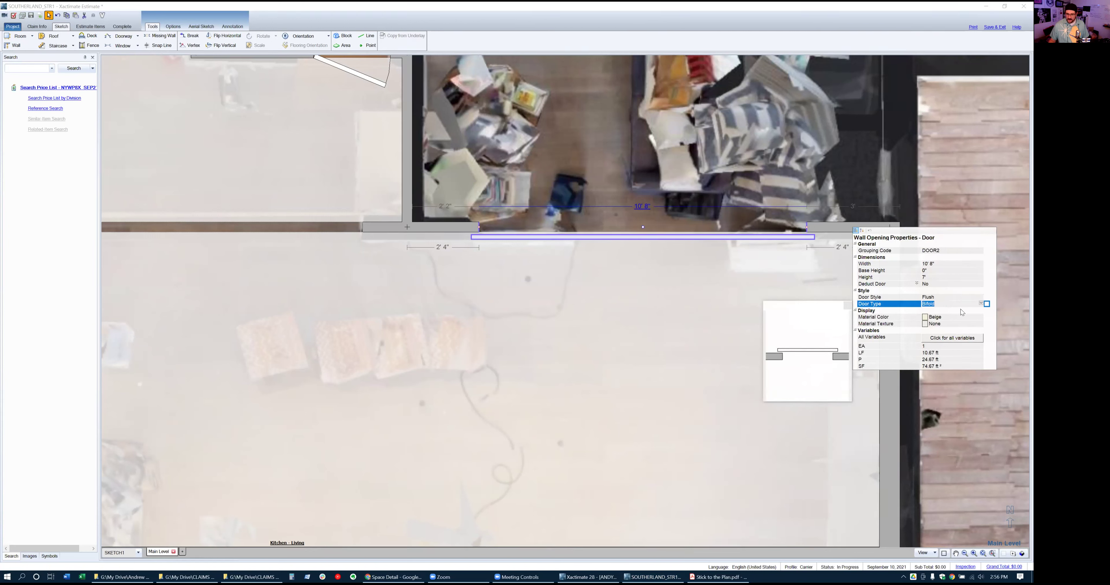
left_click(980, 304)
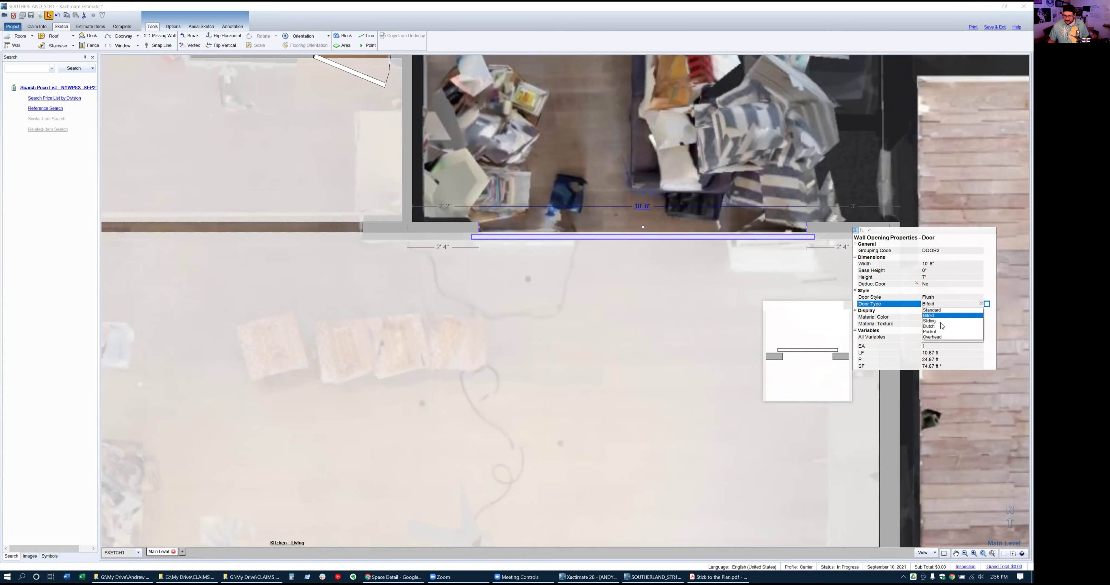
left_click(931, 321)
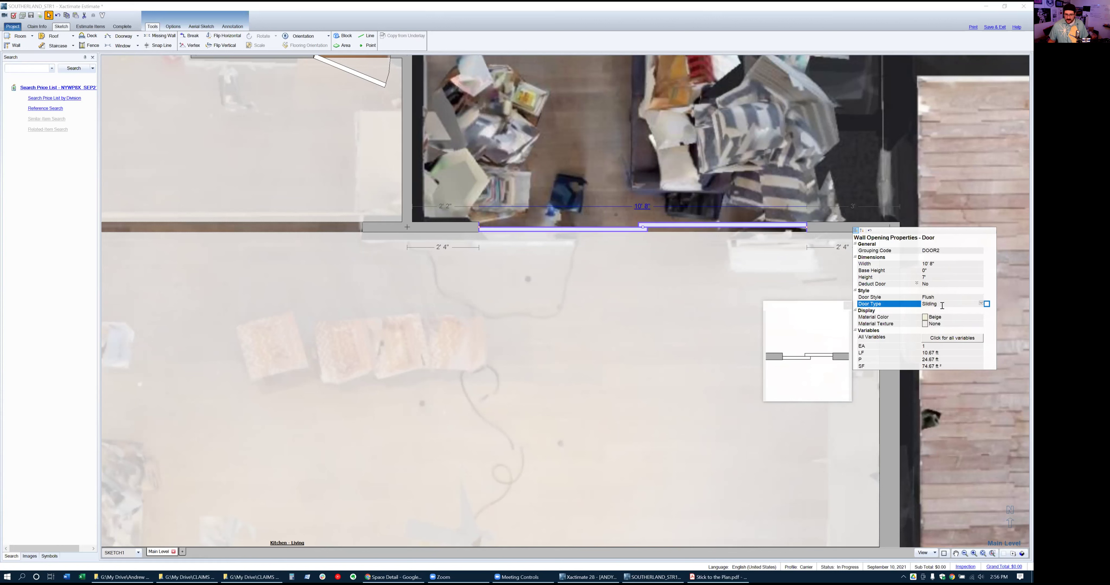
Close the door properties and place a 2' 6" doorway on the right wall
left_click(573, 309)
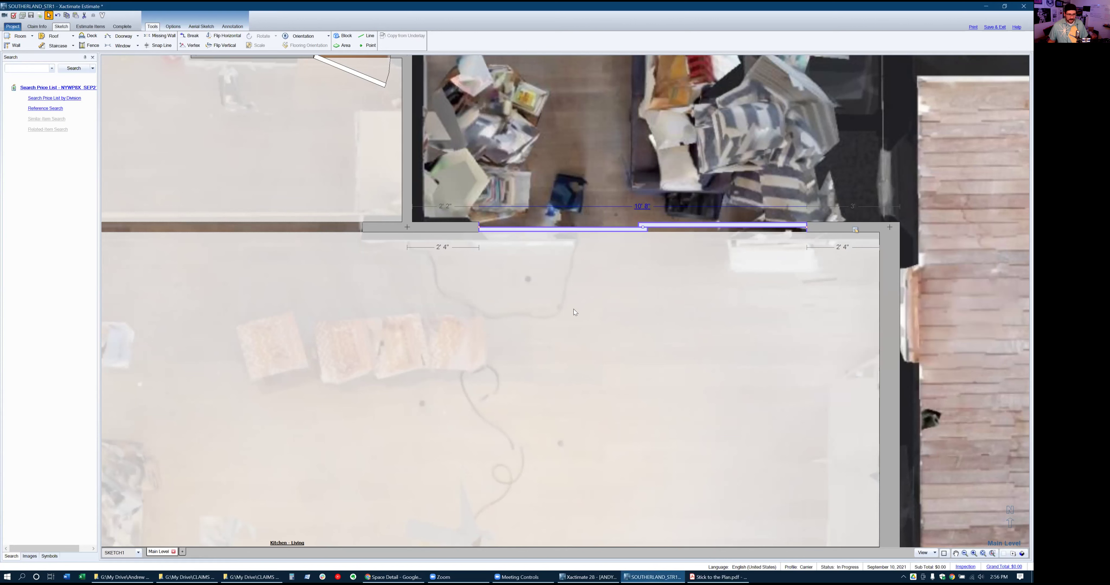
scroll(595, 294, "down", 3)
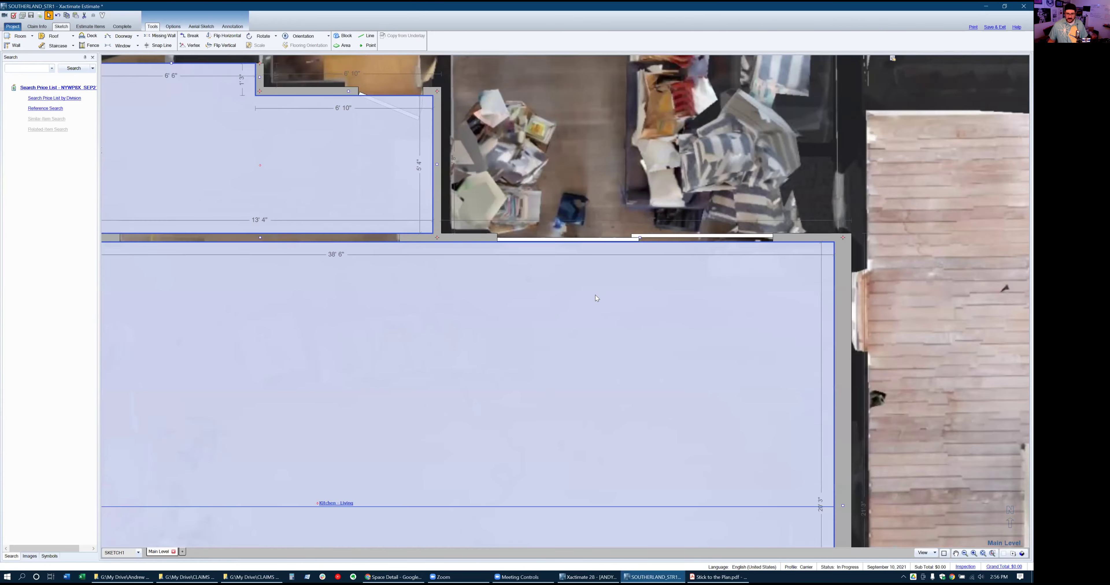
key("d")
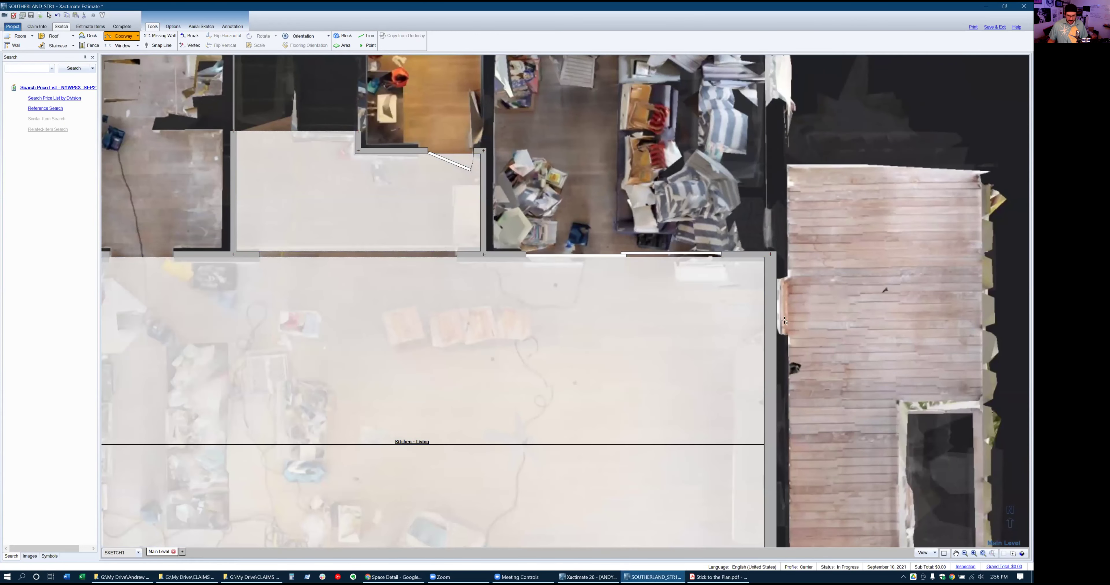
left_click(770, 304)
scroll(886, 279, "down", 1)
scroll(886, 280, "down", 1)
left_click(568, 307)
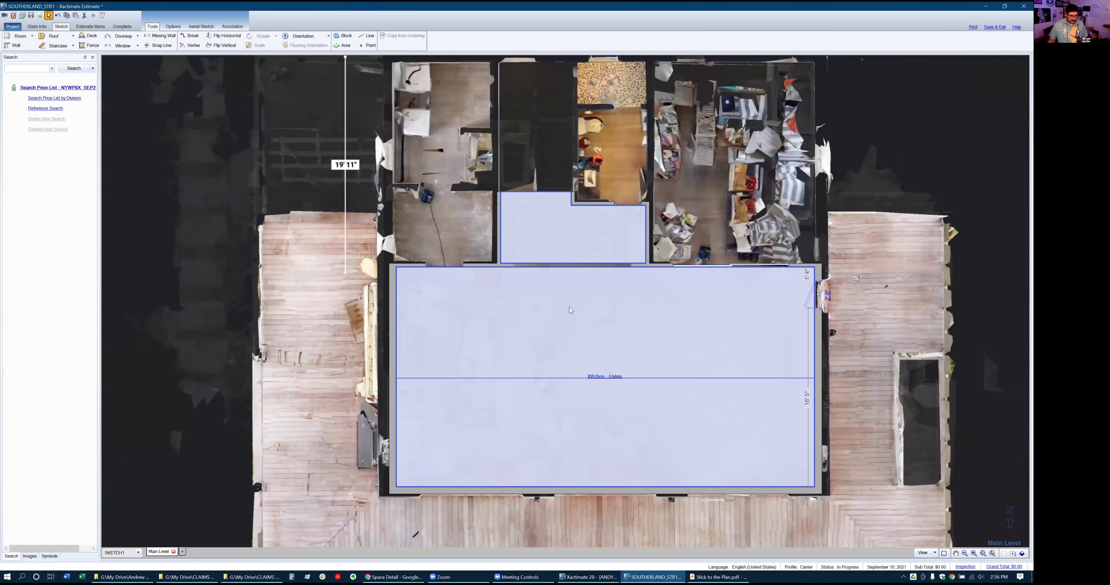
left_click(536, 514)
Reopen the 10' 8" by 7' top-wall sliding door's properties, then bring up the Matterport tour
scroll(535, 514, "up", 1)
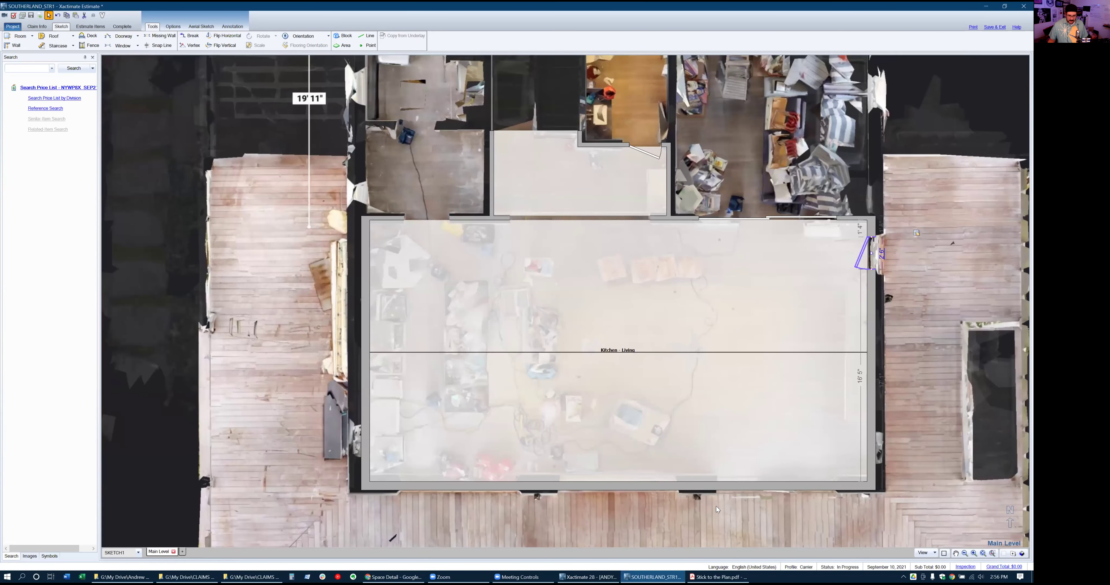
key("ctrl+a")
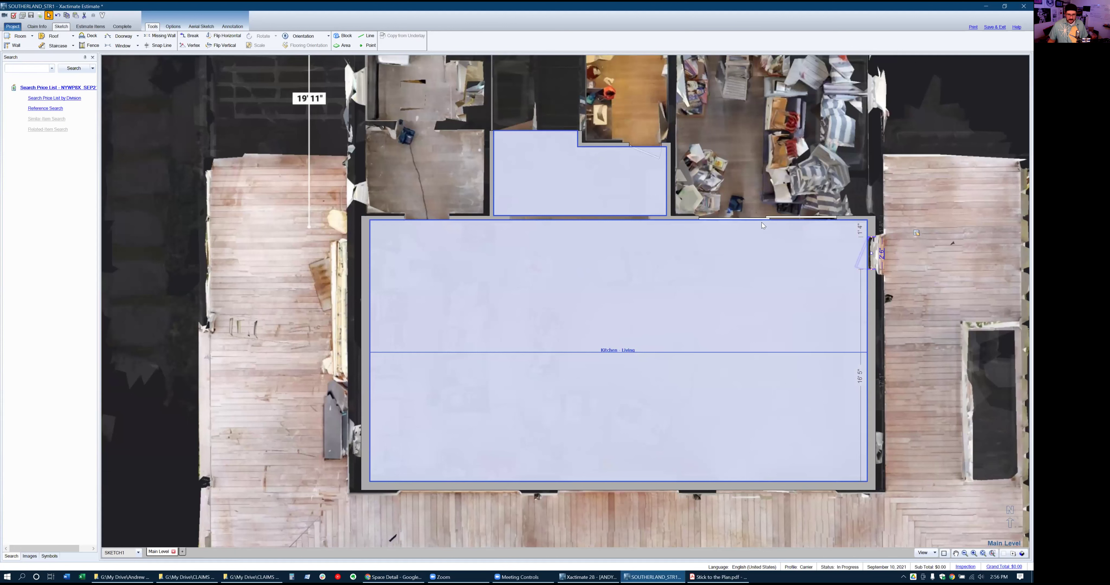
left_click(761, 221)
key("ctrl+a")
left_click(748, 486)
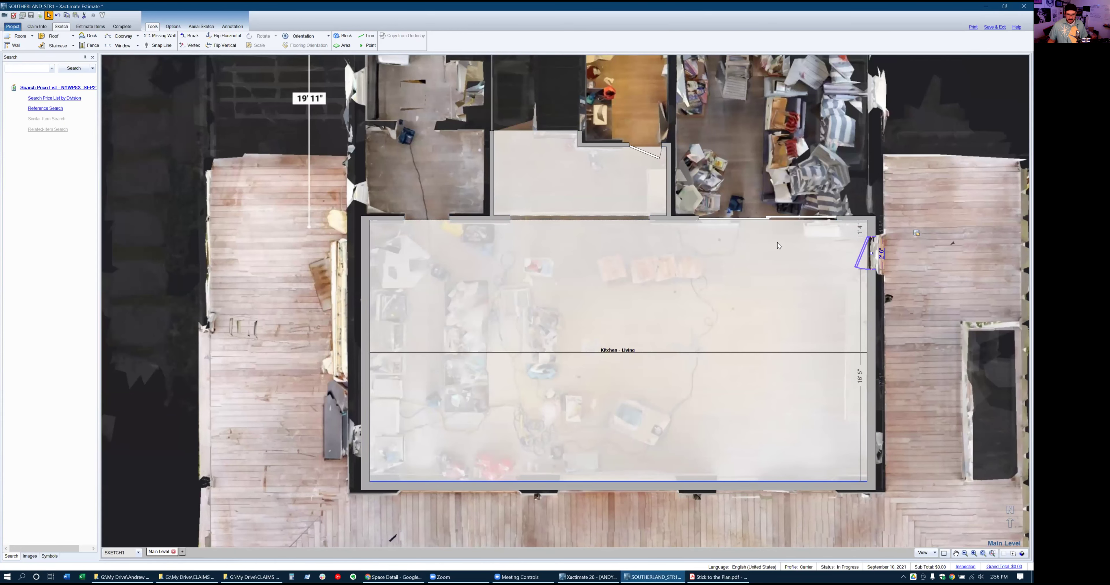
left_click(771, 218)
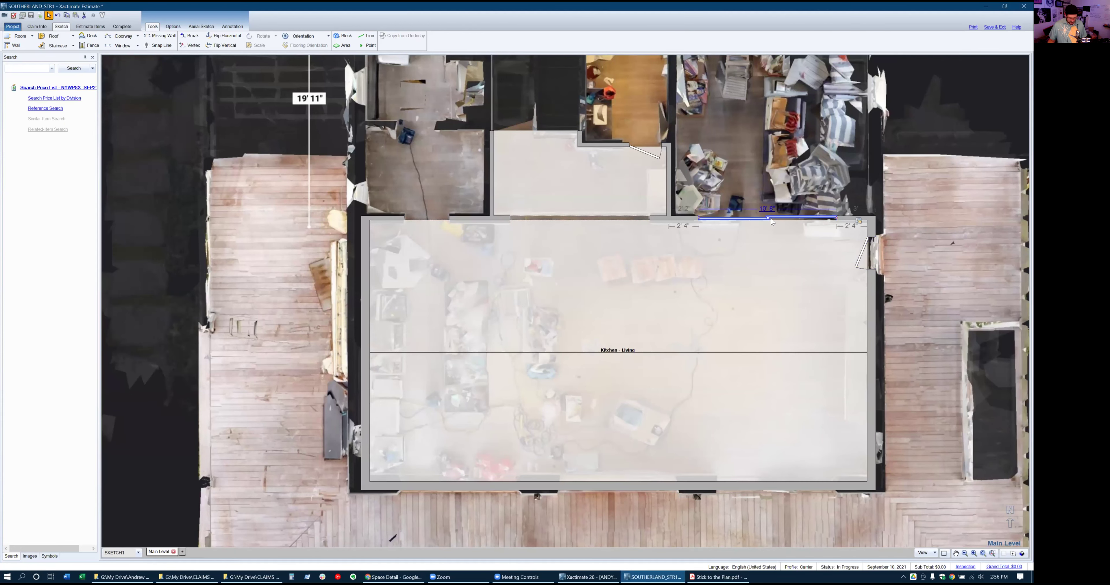
key("Escape")
key("ctrl+a")
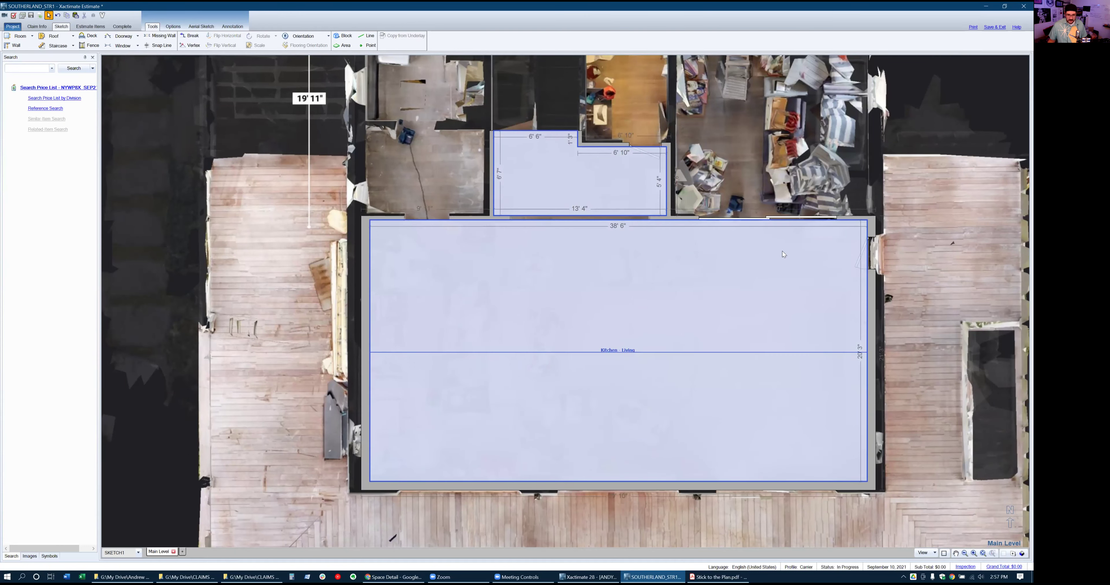
left_click(770, 214)
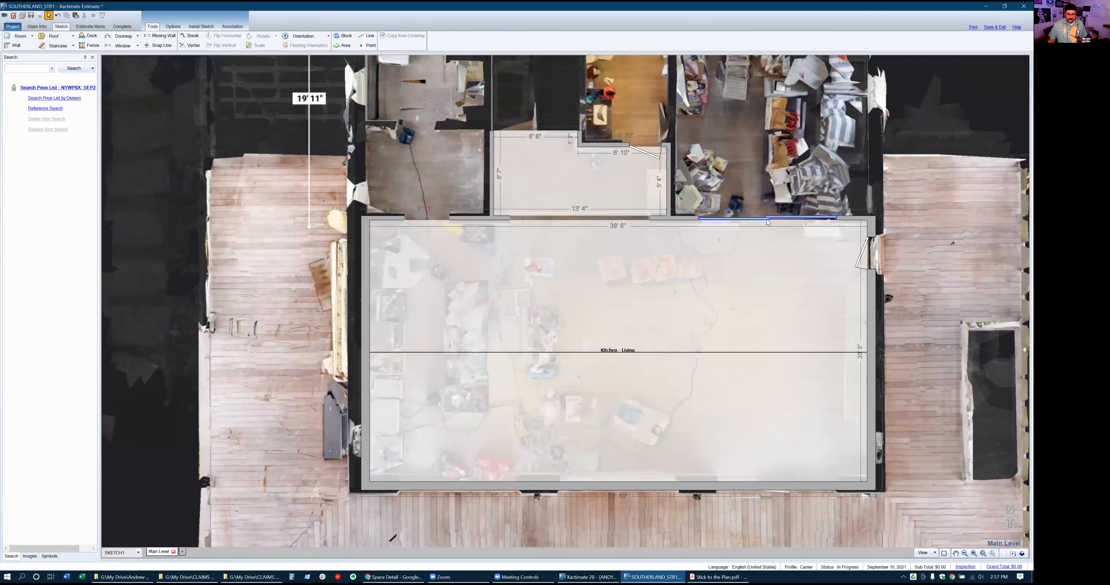
double_click(766, 219)
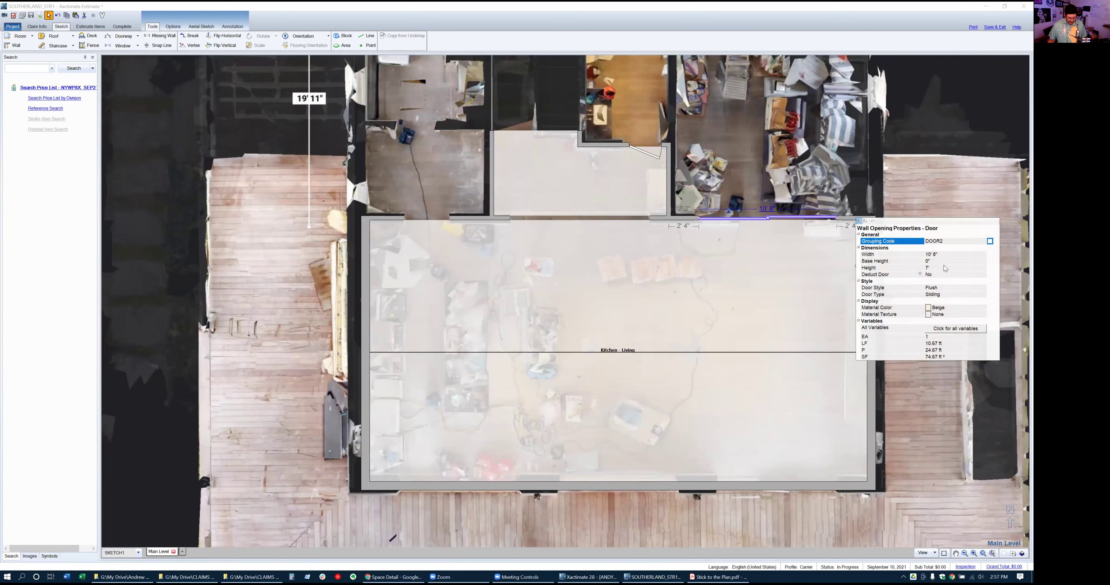
key("alt+Tab")
key("alt+Tab")
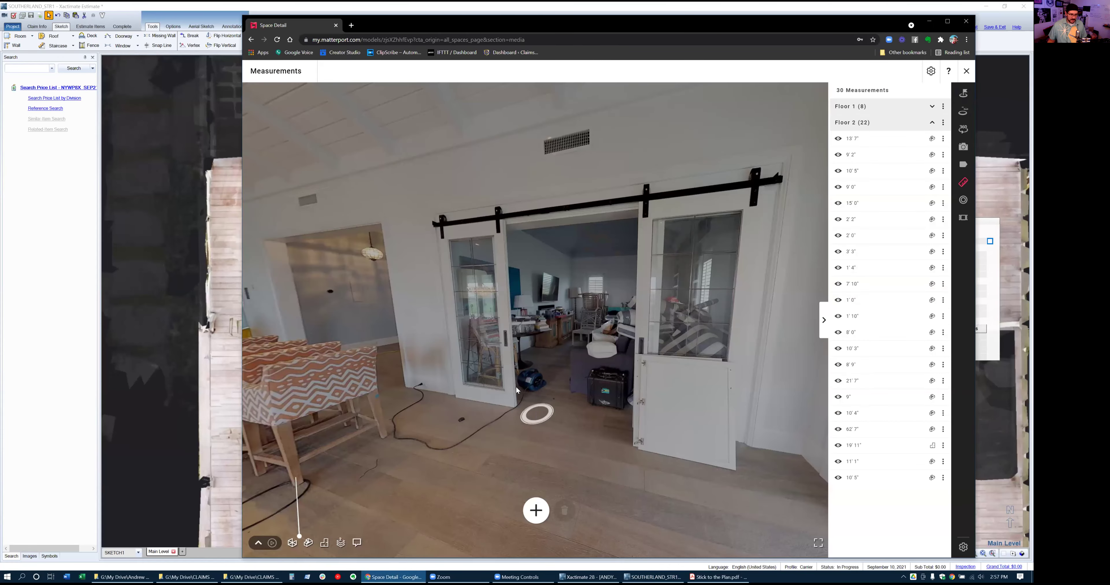
Measure the barn door's height in Matterport as 7' 7"
left_click(536, 511)
left_click(510, 221)
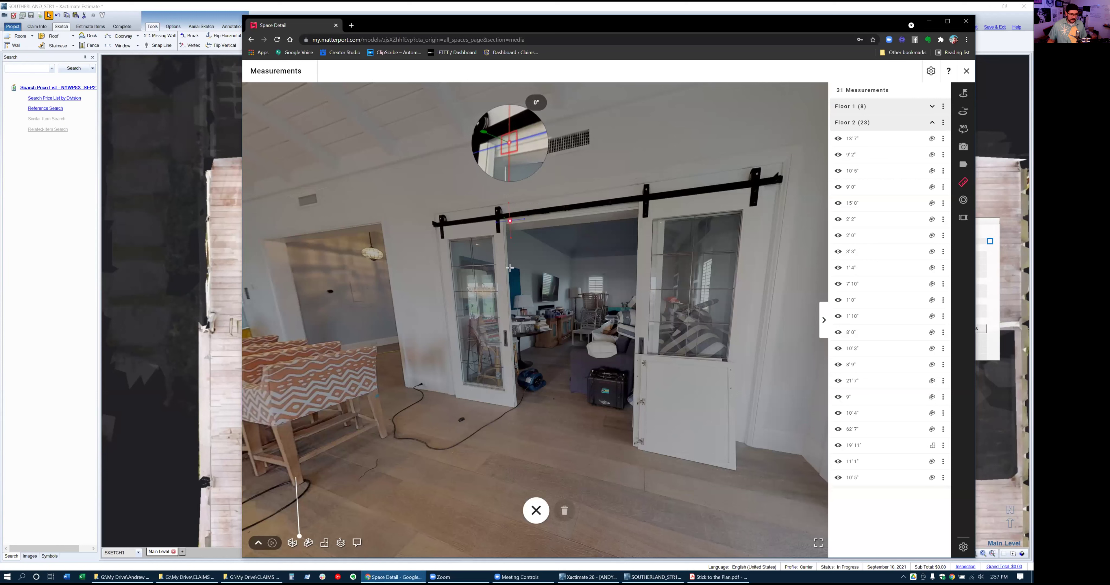
left_click(511, 371)
left_click_drag(515, 383, 520, 406)
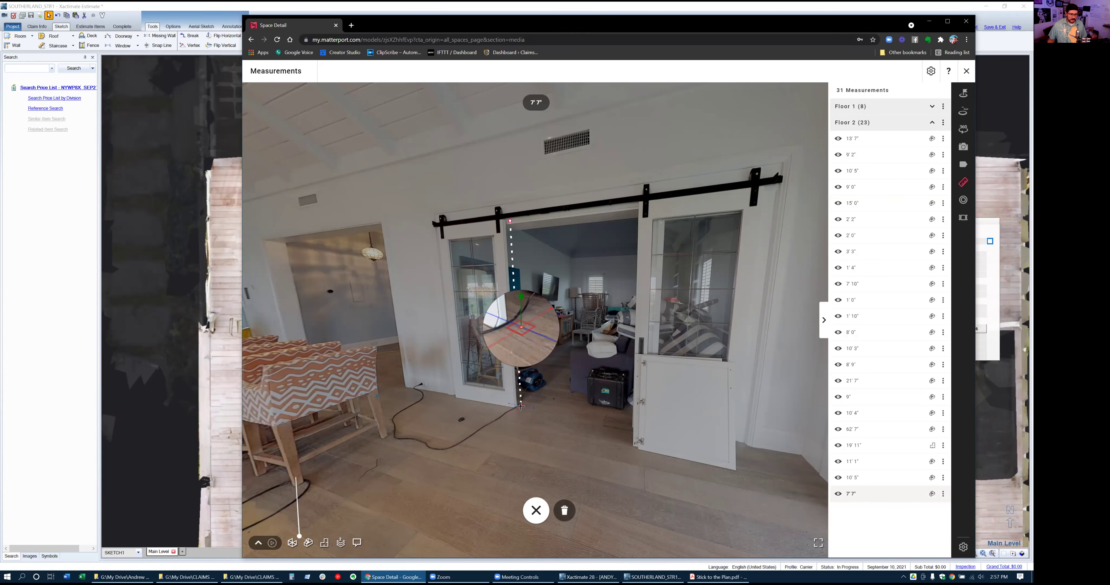
left_click(536, 511)
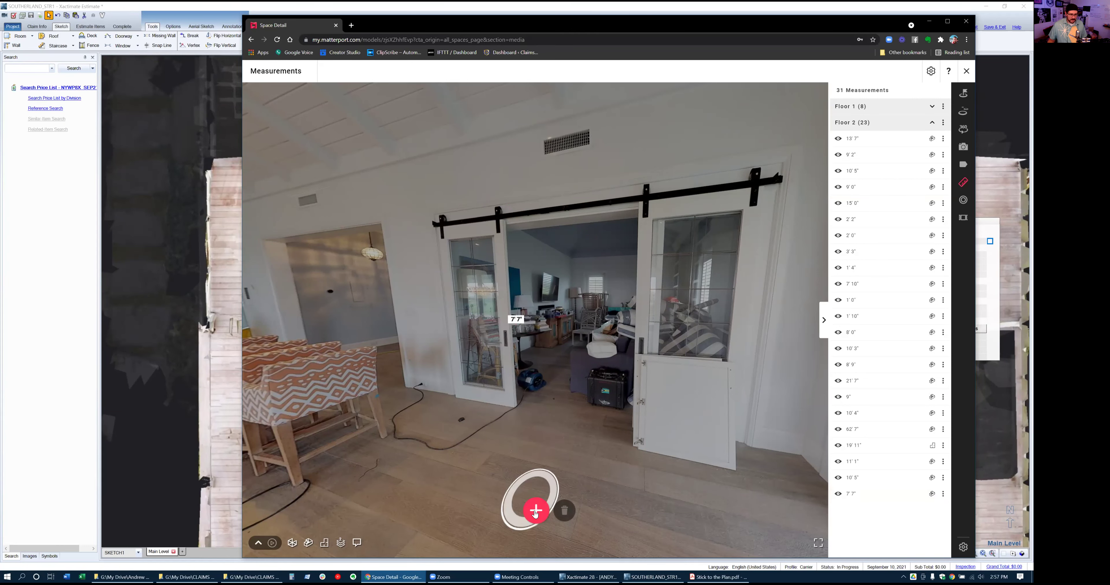
Measure the patio door's height as 9' 1" and return to Xactimate
left_click_drag(395, 299, 766, 359)
left_click_drag(457, 360, 699, 306)
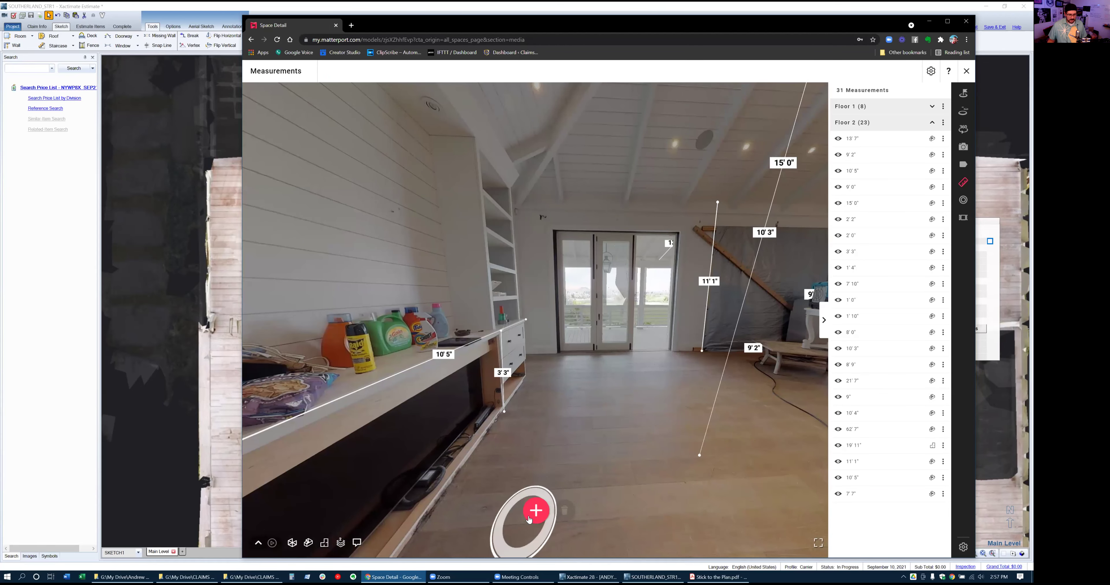
left_click(535, 511)
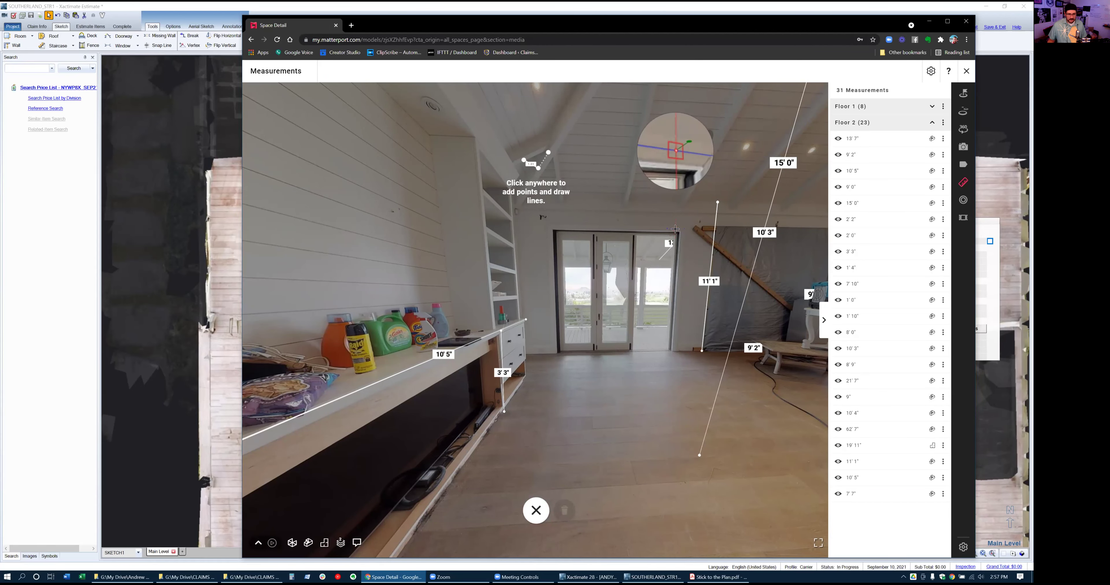
left_click(675, 229)
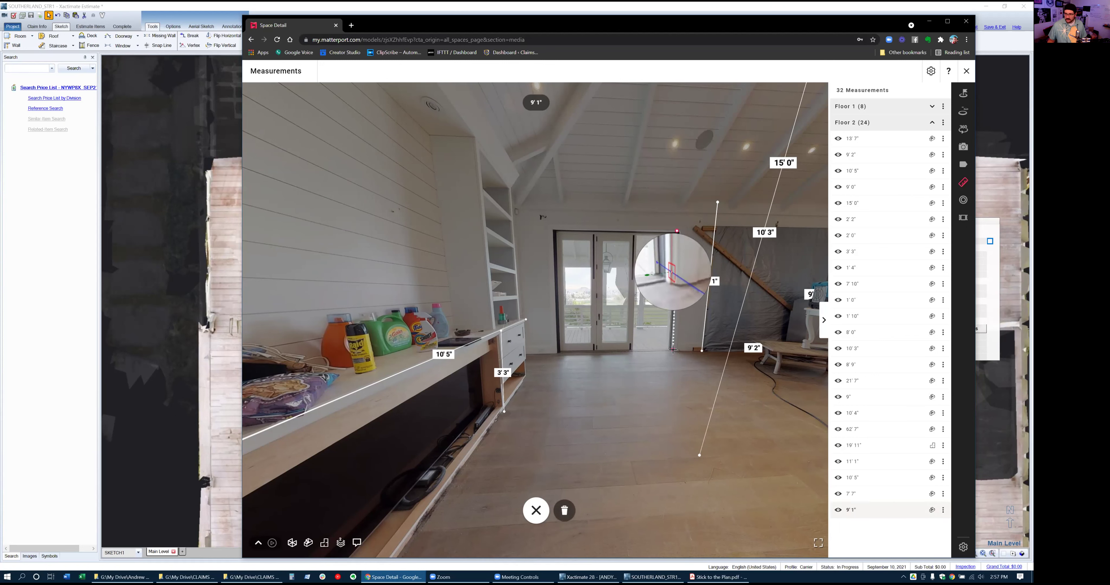
left_click(673, 350)
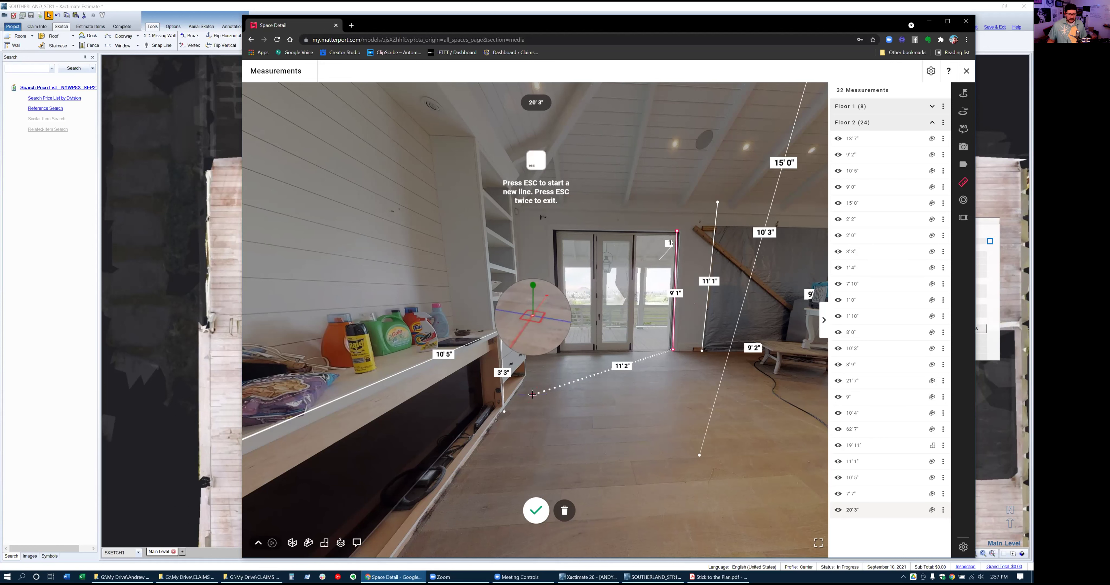
left_click(536, 511)
key("alt+Tab")
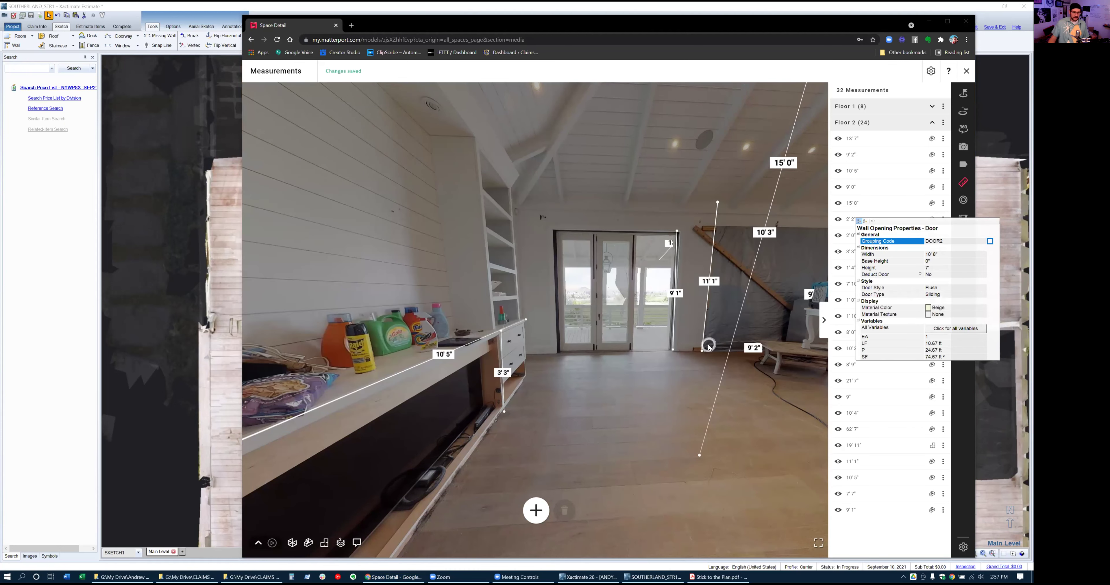
key("alt+Tab")
key("alt+Tab")
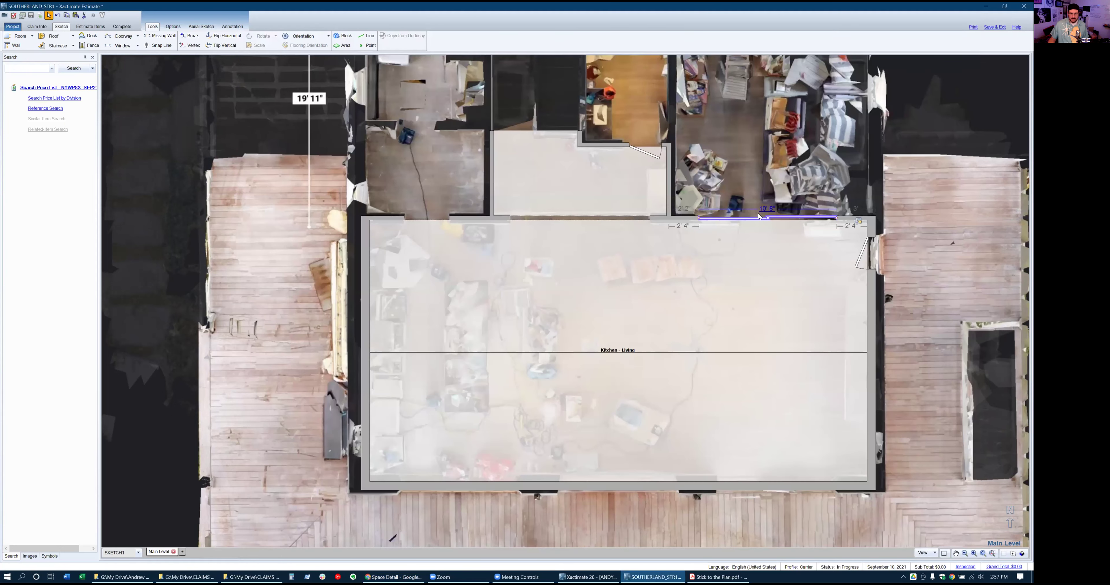
Set the top-wall sliding door's height to 7.5 (7' 6") and close its properties
double_click(757, 218)
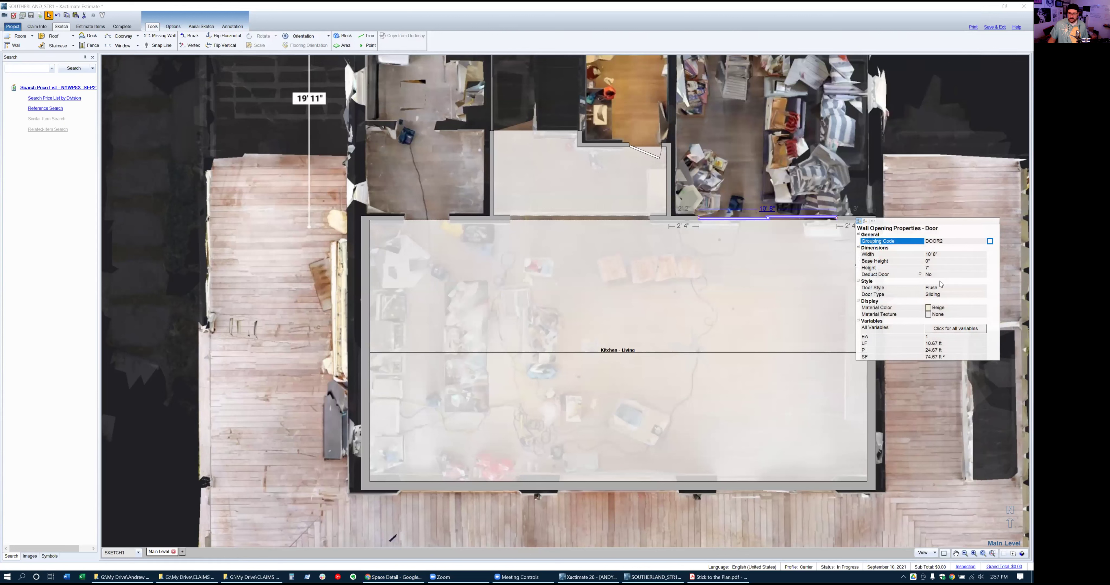
left_click(946, 267)
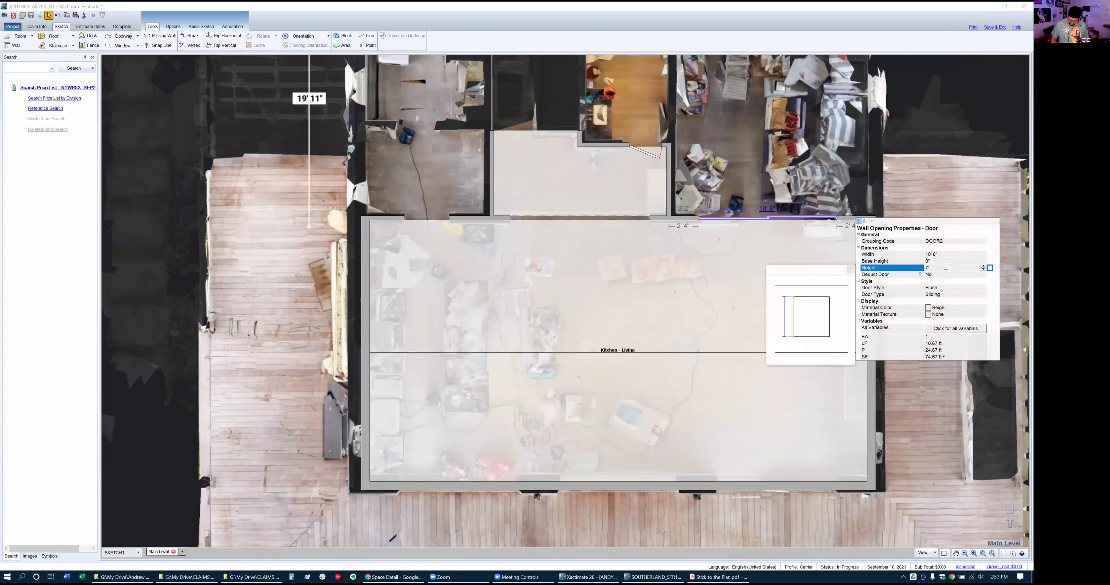
type("7.5")
key("Return")
scroll(830, 509, "up", 1)
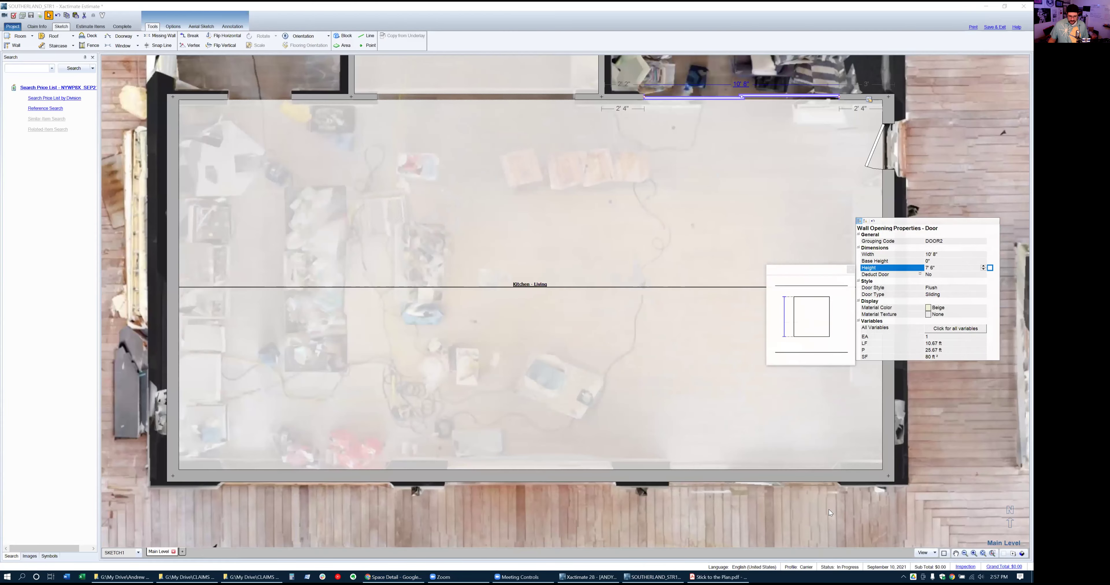
left_click(723, 499)
Draw a 9' 4" doorway in the bottom wall, 2' 3" from the right corner, and select it
key("d")
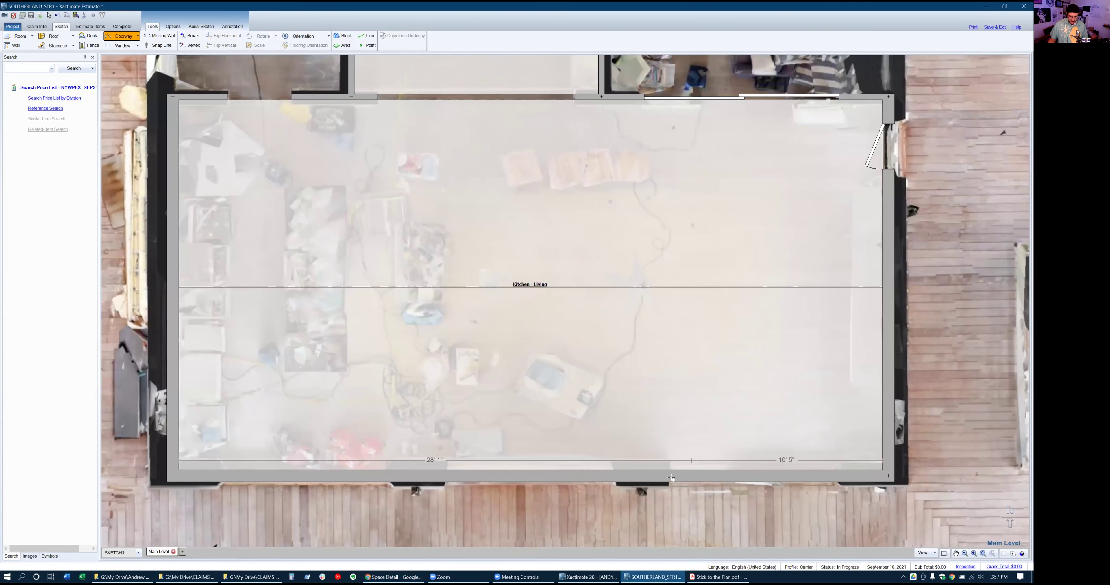
left_click_drag(670, 476, 840, 479)
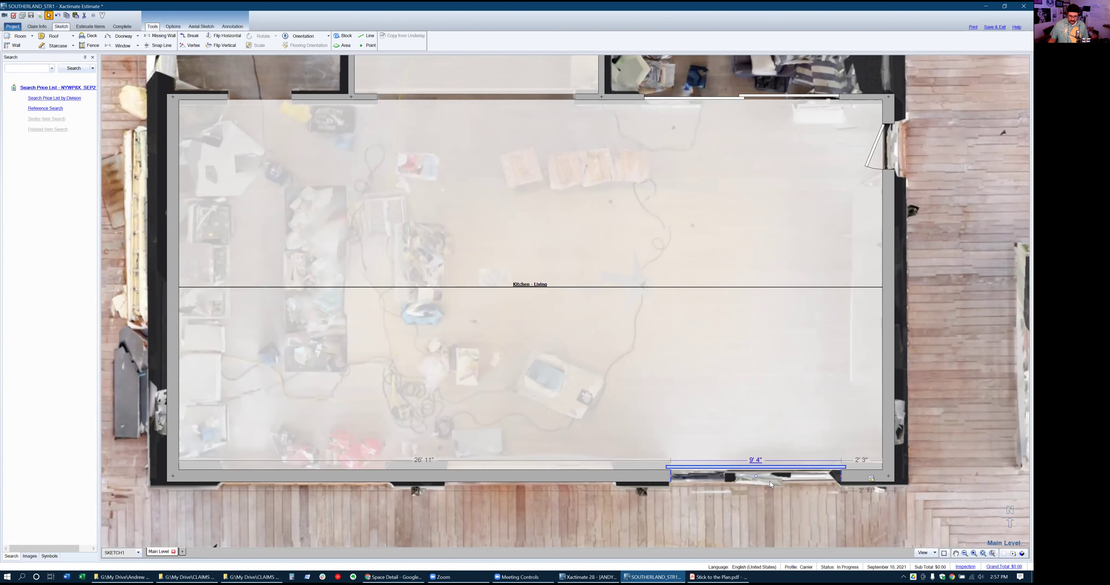
left_click(765, 470)
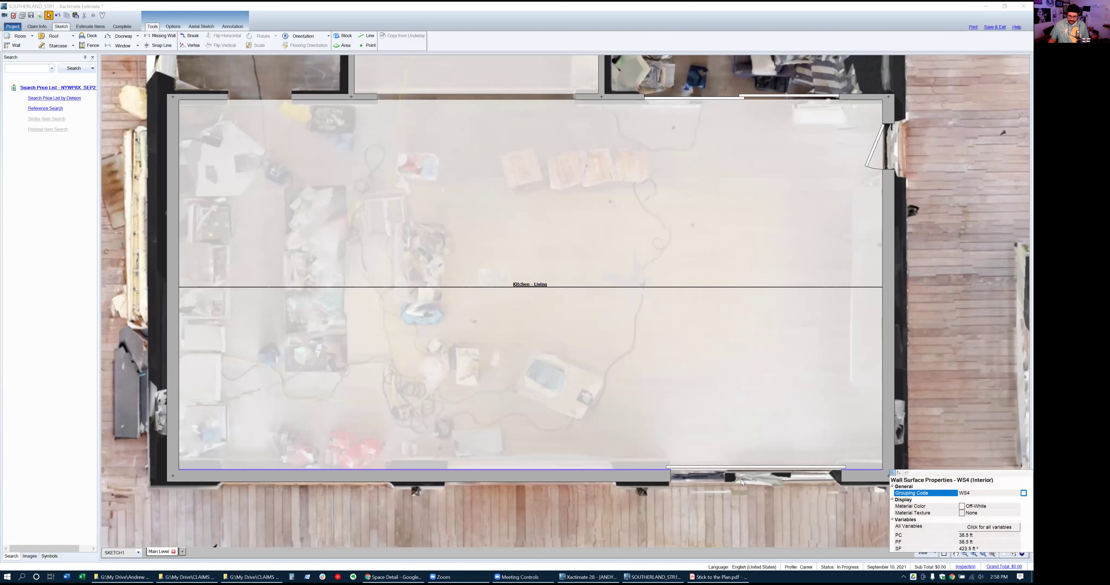
left_click(842, 485)
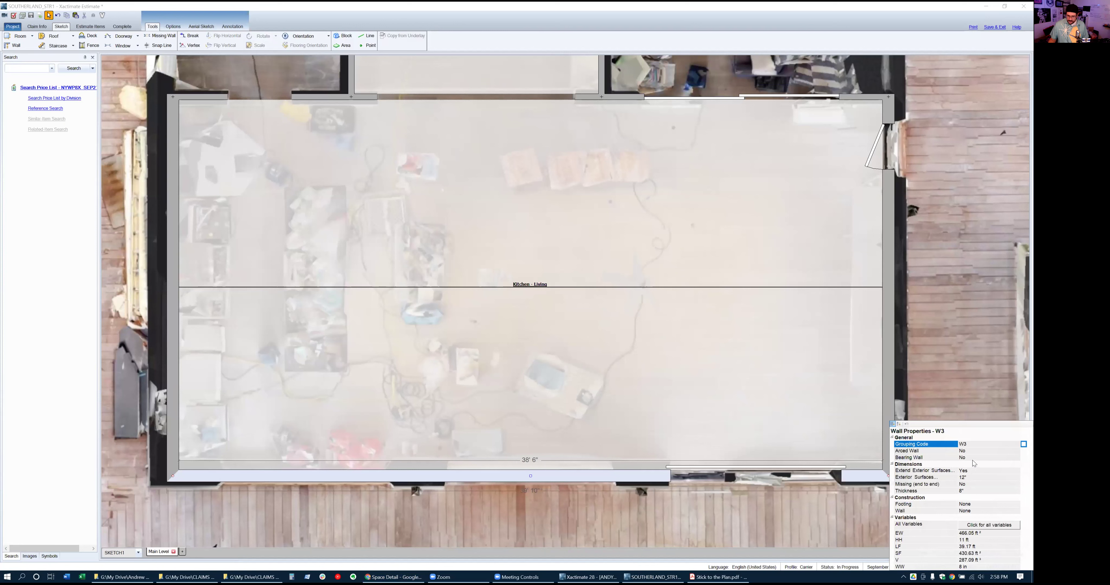
left_click(791, 500)
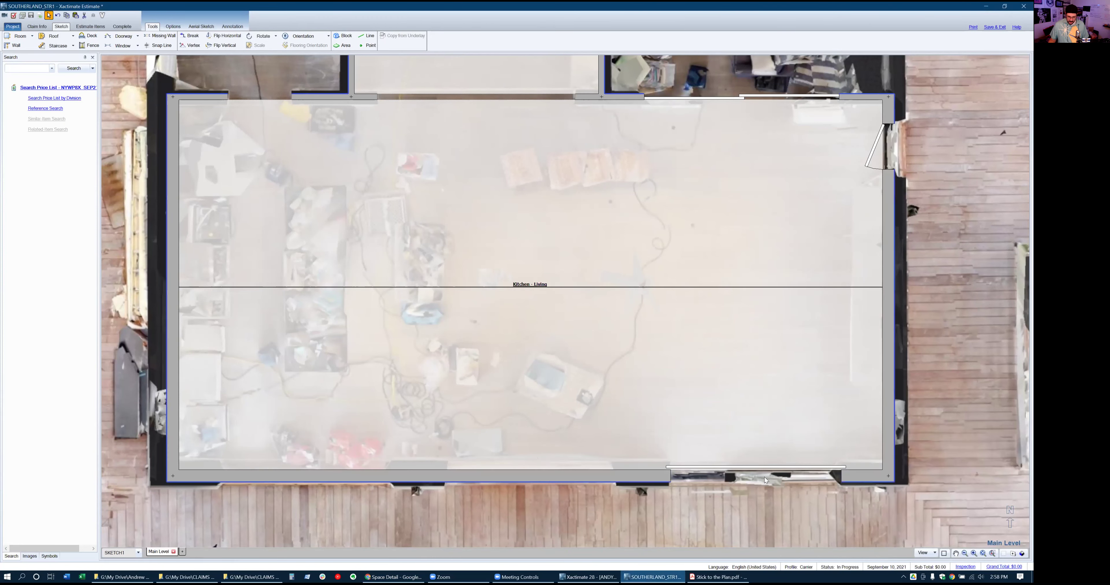
left_click(766, 474)
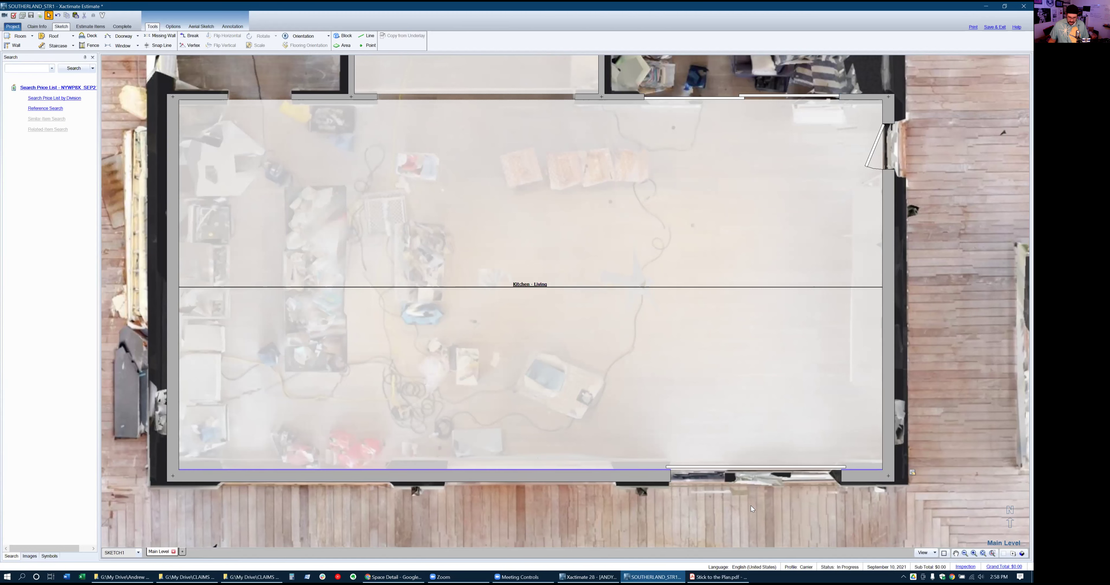
scroll(750, 504, "up", 2)
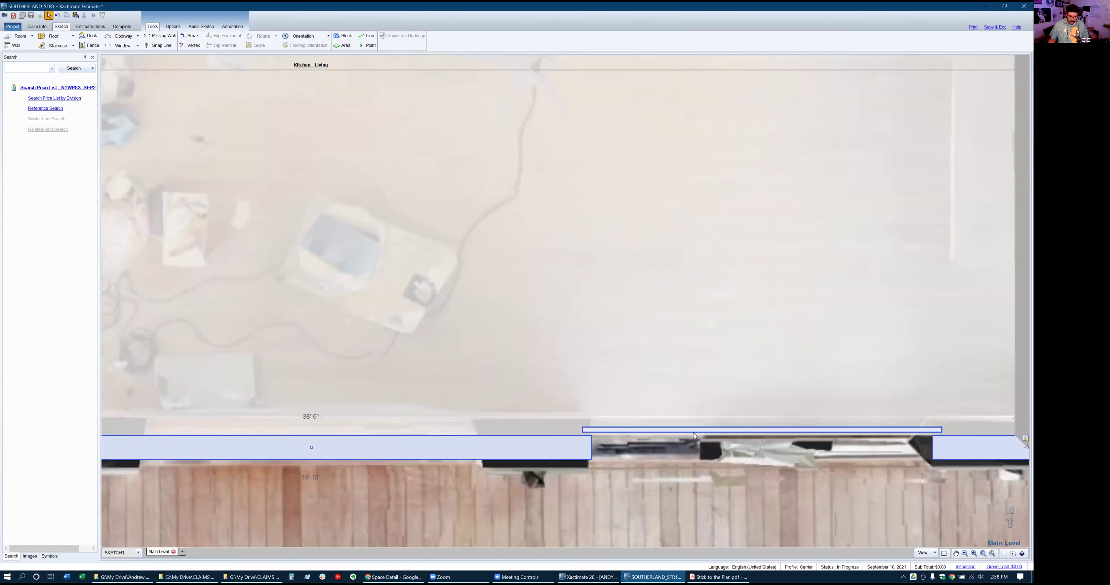
left_click(693, 430)
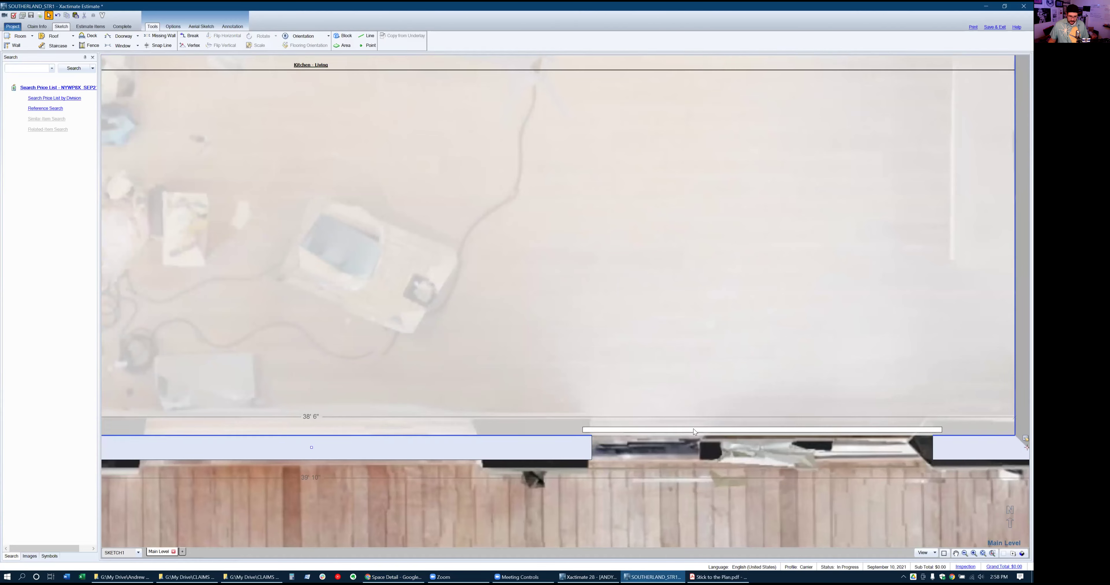
left_click(693, 434)
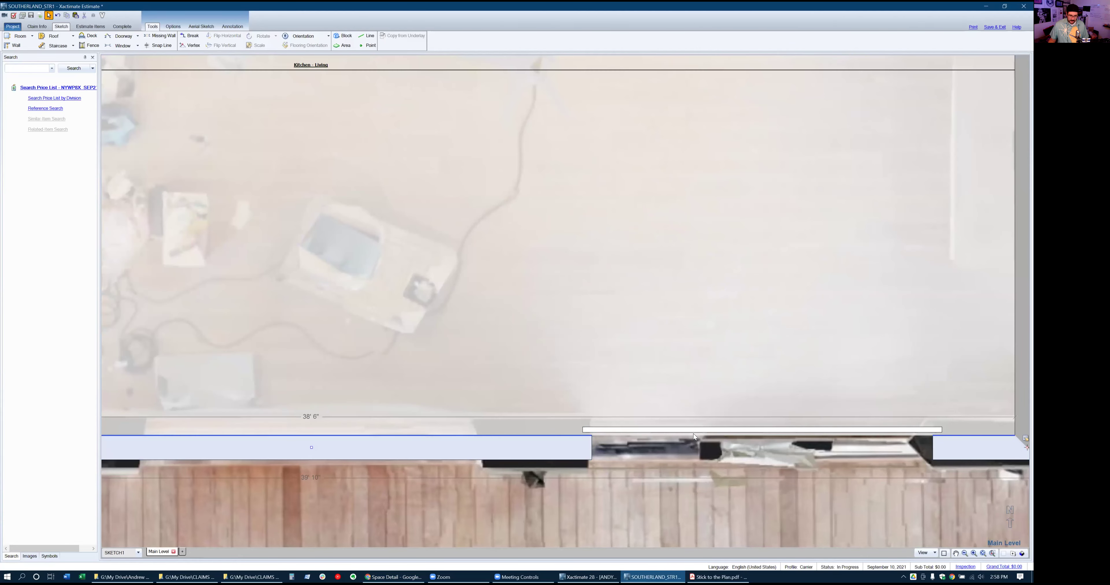
left_click(748, 452)
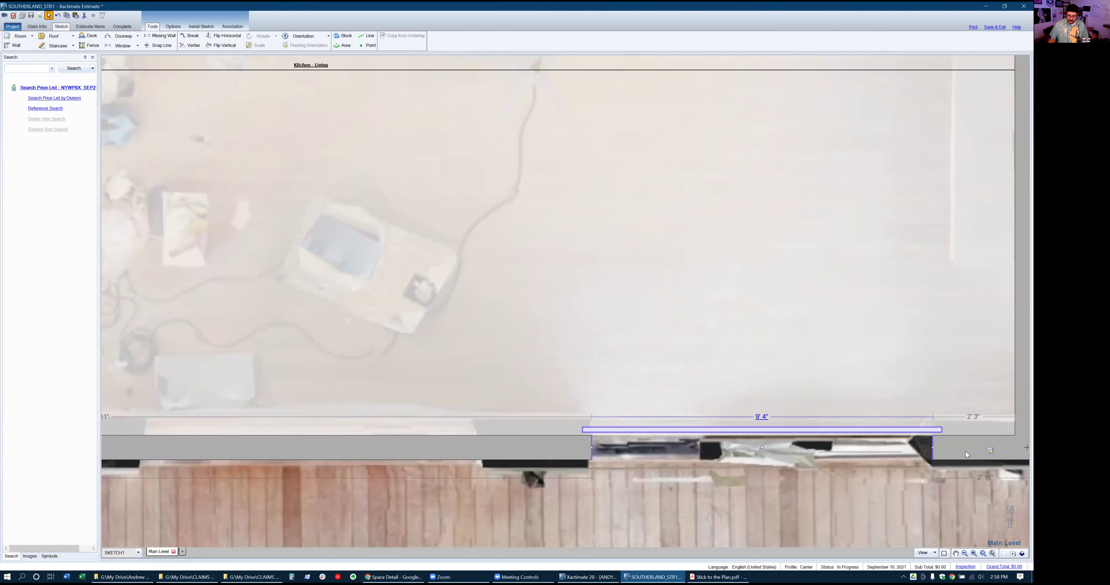
Make the 9' 4" bottom-wall opening a 9'-high sliding door in its properties
right_click(989, 451)
left_click(993, 459)
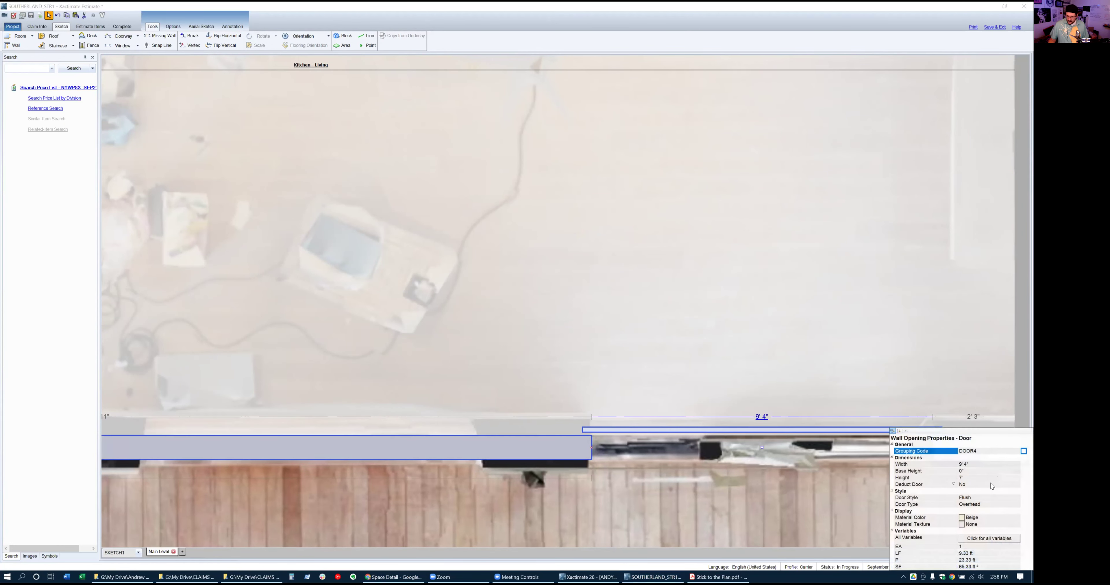
left_click(991, 504)
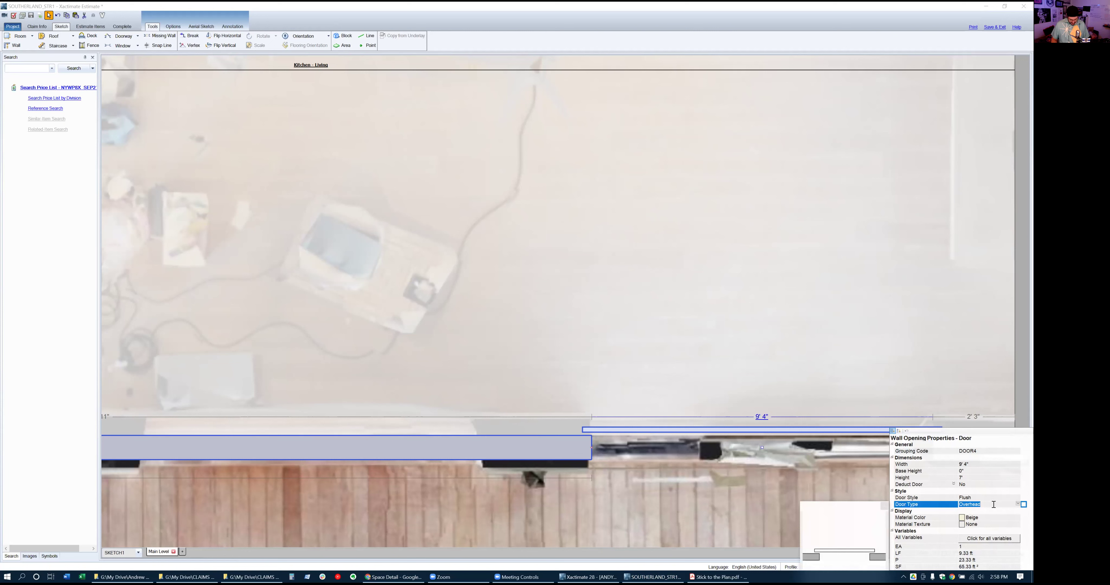
key("s")
key("s")
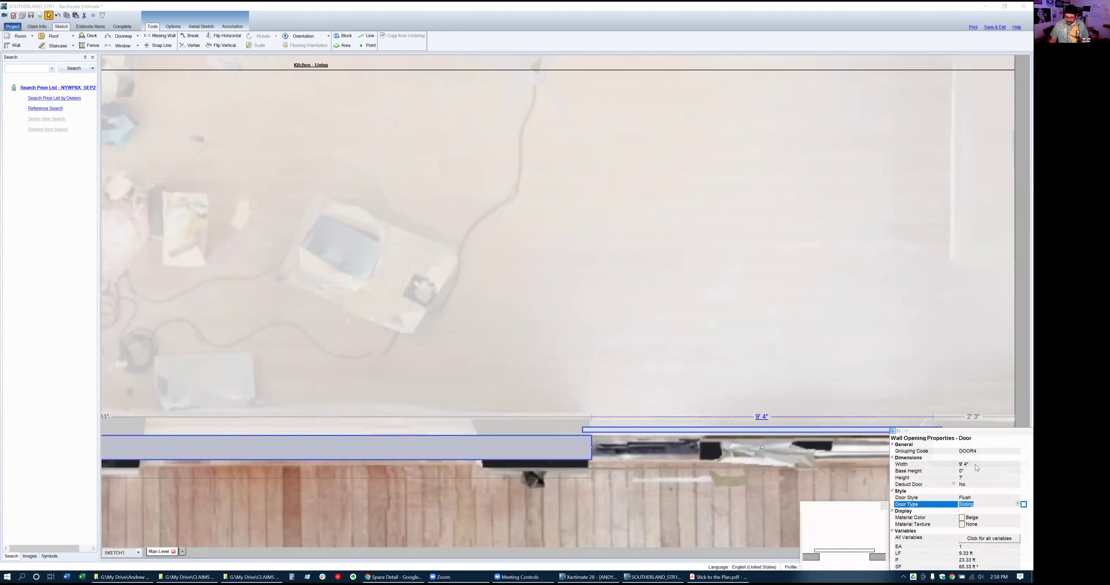
left_click(975, 477)
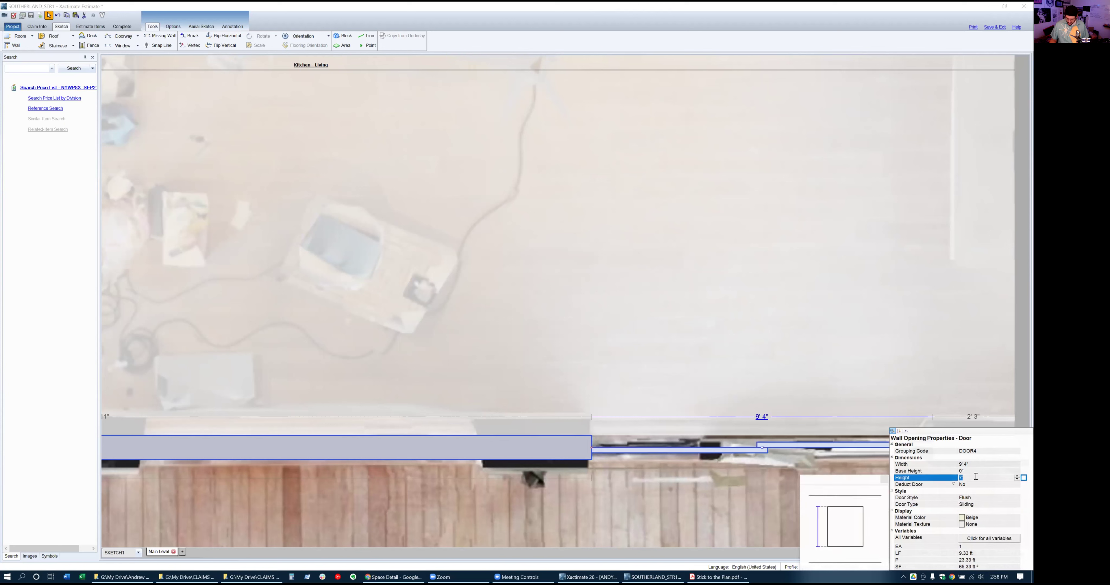
key("Tab")
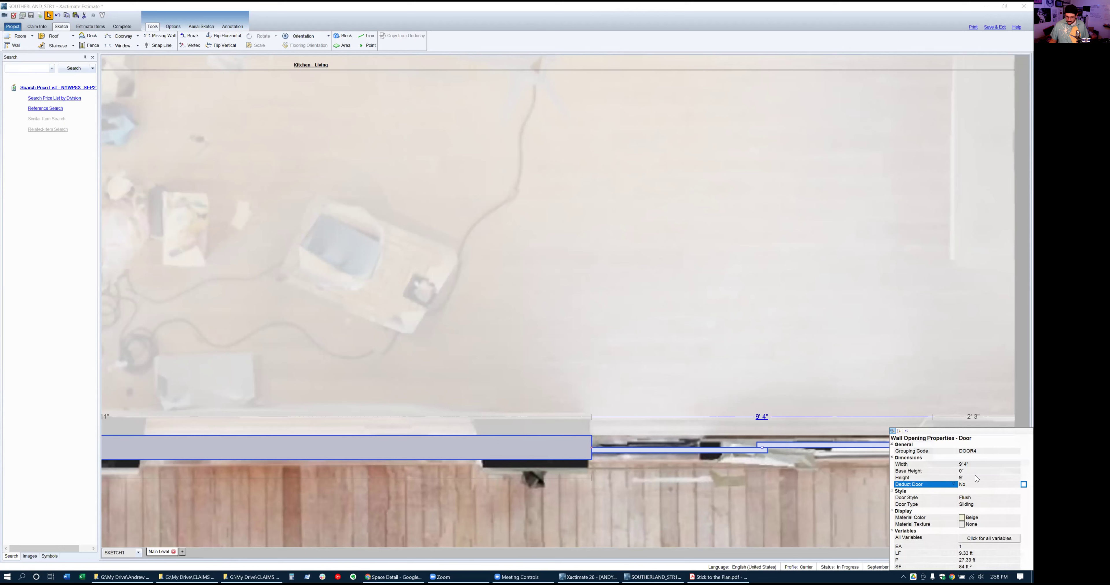
Paste a copy of the 9' 4" opening near the bottom wall's left end, 1' 11" from the corner
left_click(730, 453)
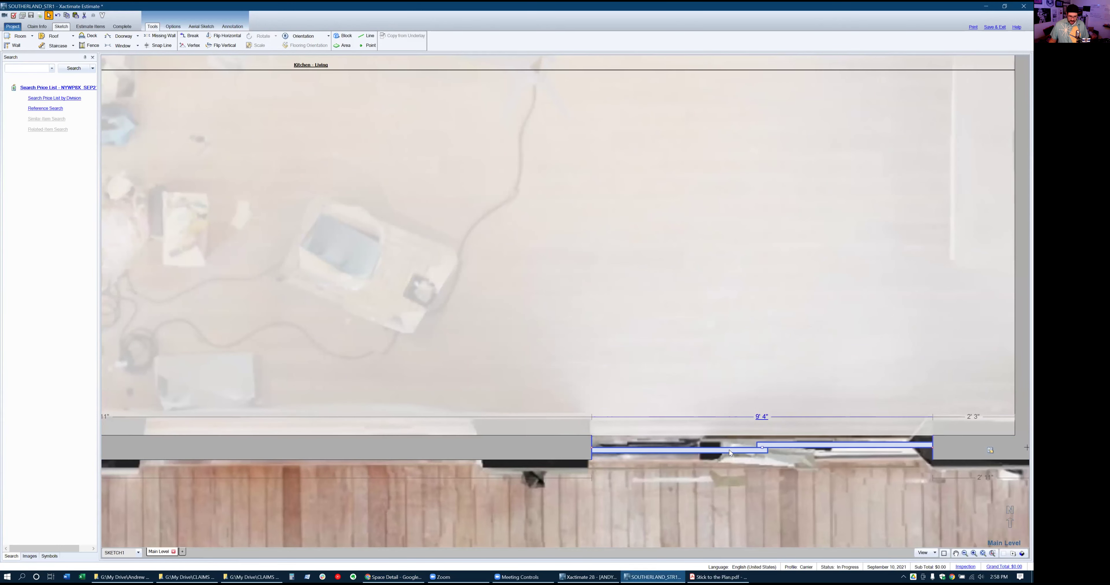
key("ctrl+v")
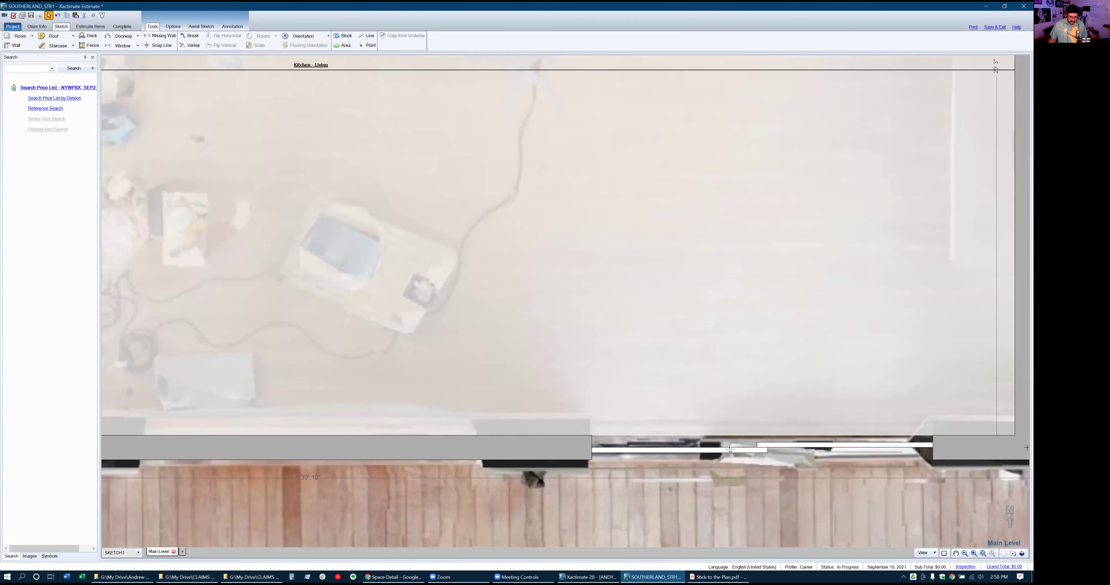
scroll(831, 434, "down", 3)
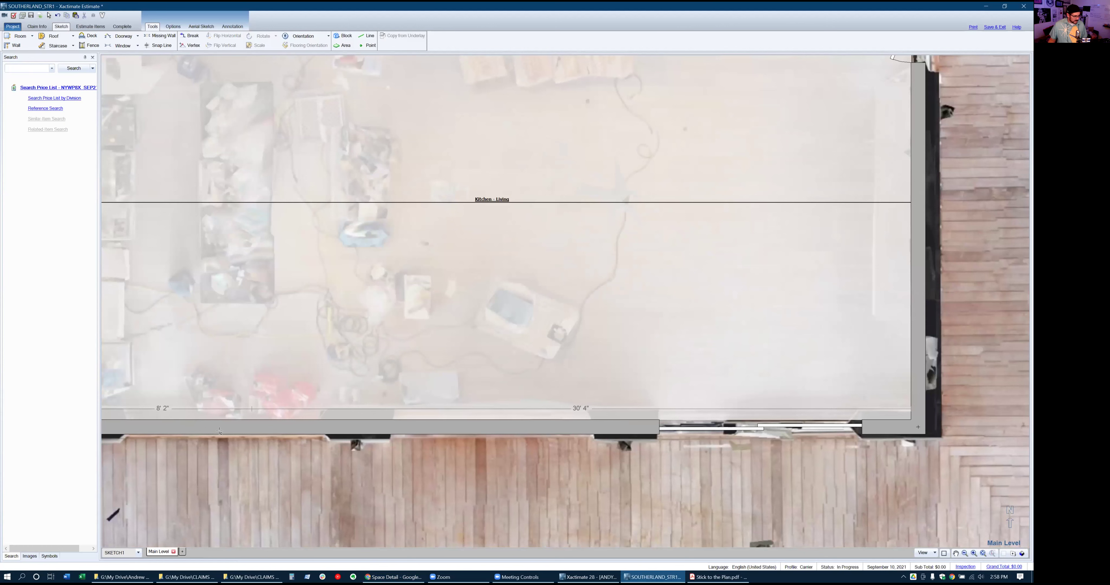
left_click(232, 439)
scroll(551, 444, "down", 3)
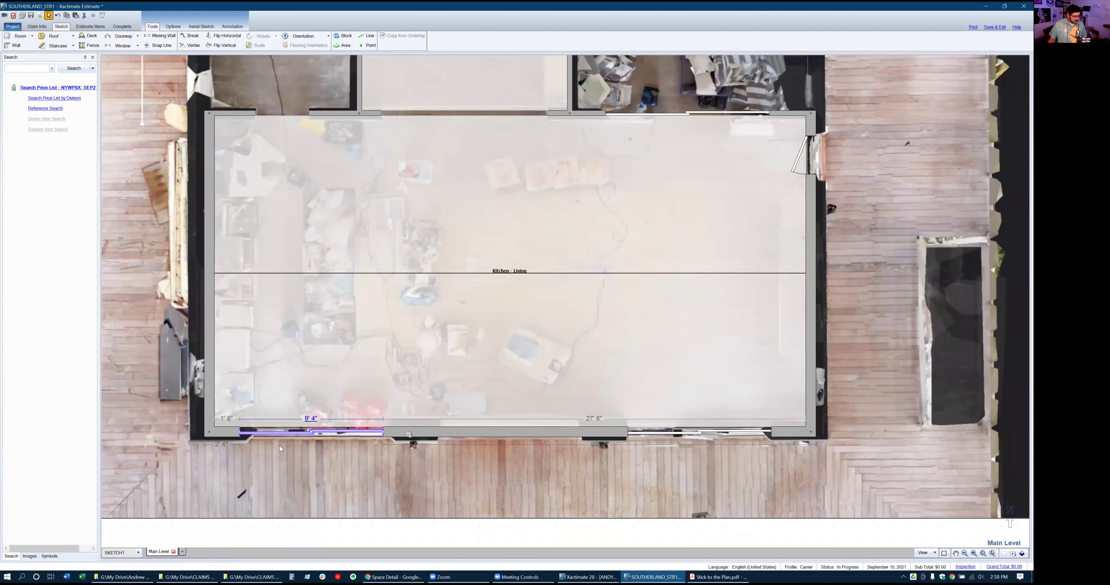
scroll(194, 447, "up", 5)
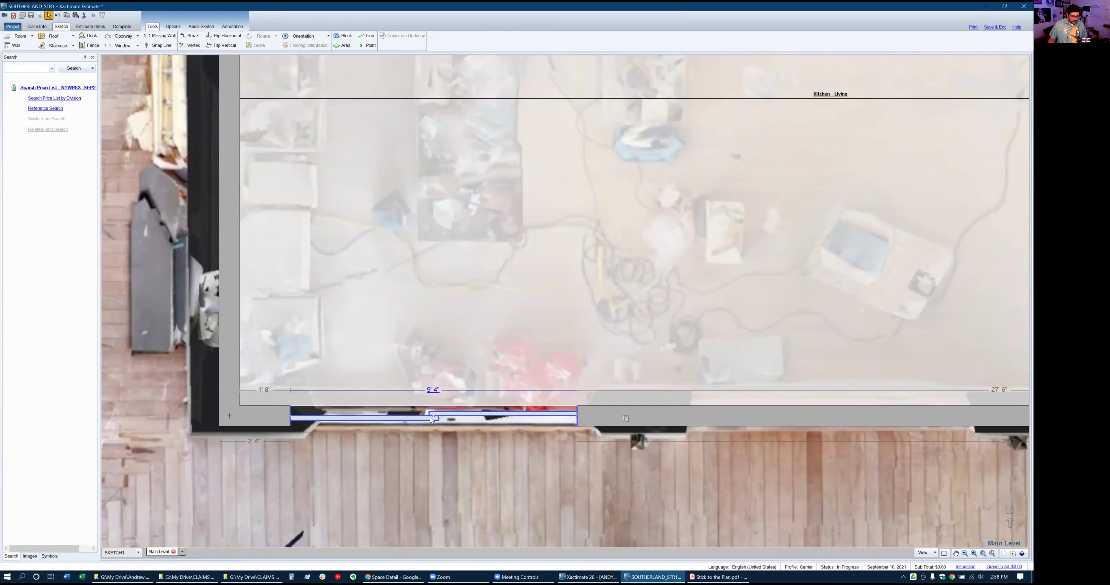
left_click_drag(433, 416, 446, 419)
left_click(527, 437)
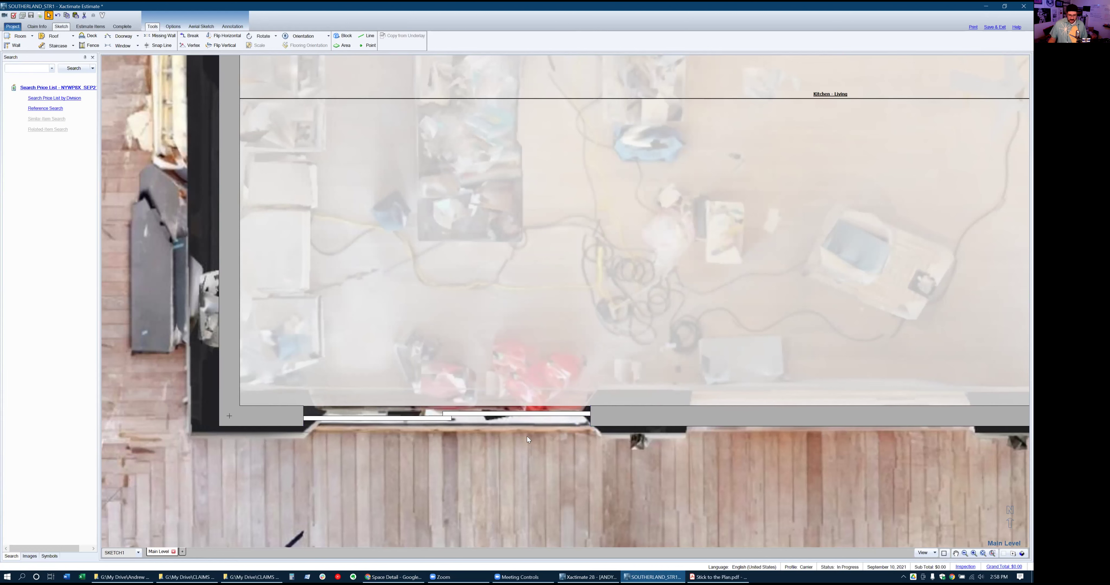
scroll(432, 444, "down", 2)
scroll(797, 475, "up", 1)
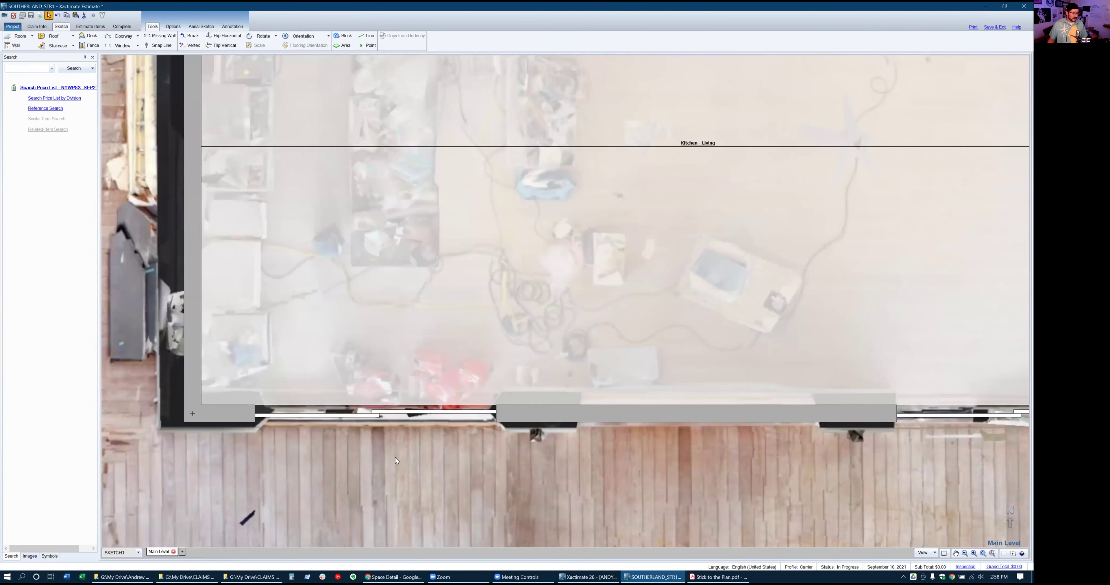
scroll(395, 457, "down", 1)
scroll(318, 406, "down", 1)
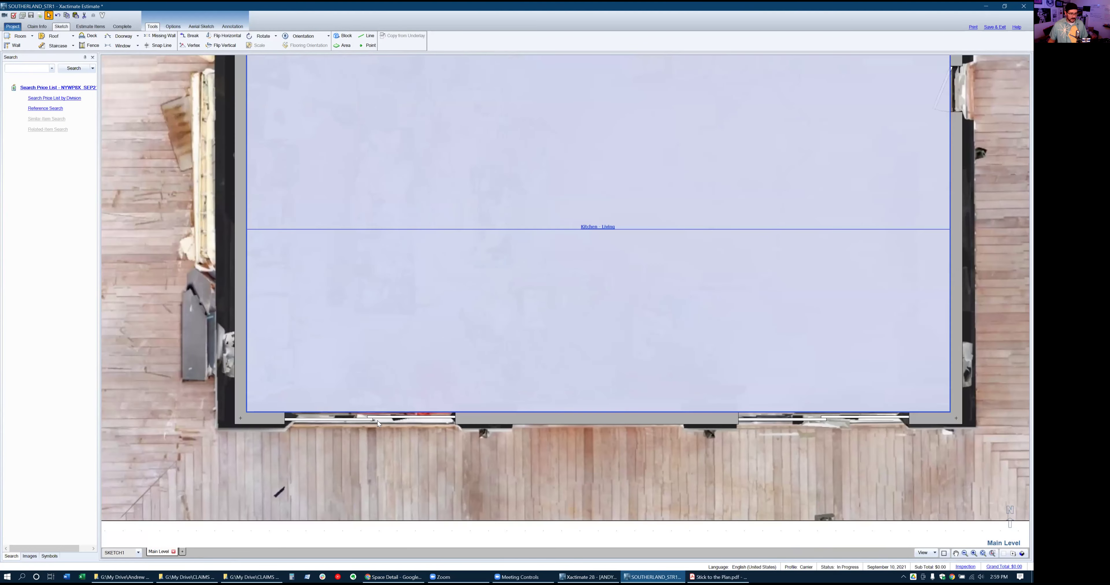
Search the price list for 'french door' and choose exterior stain-grade French double doors (DORFRX2+)
left_click(38, 69)
type("french")
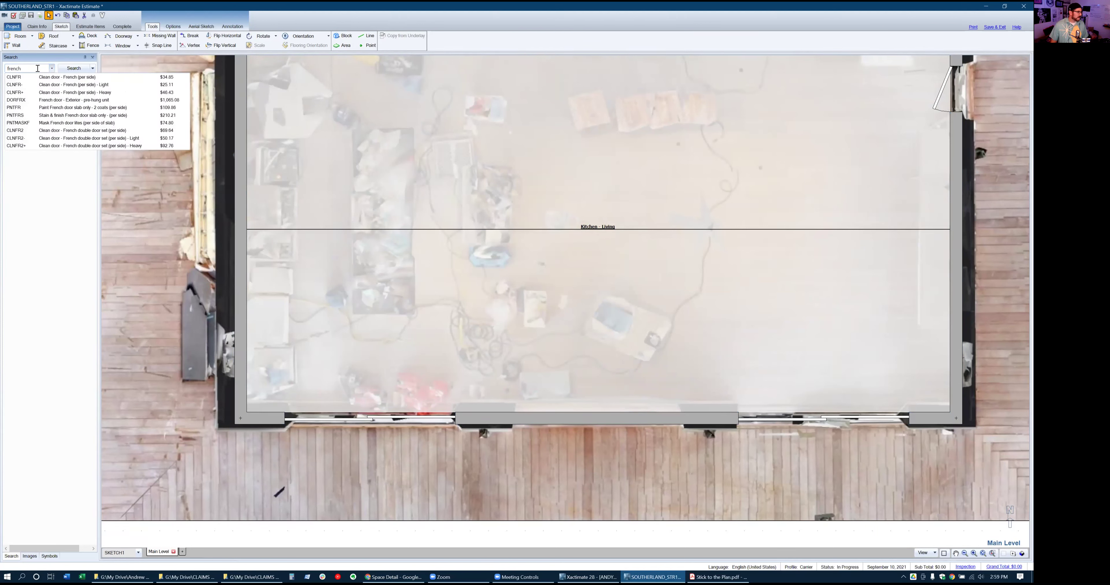
type(" door")
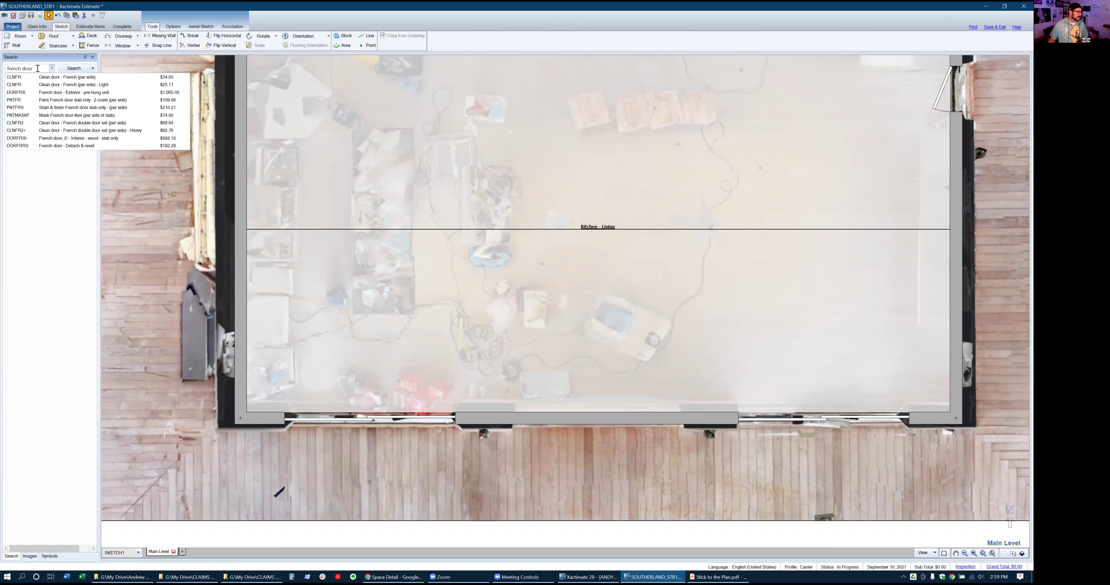
left_click(66, 69)
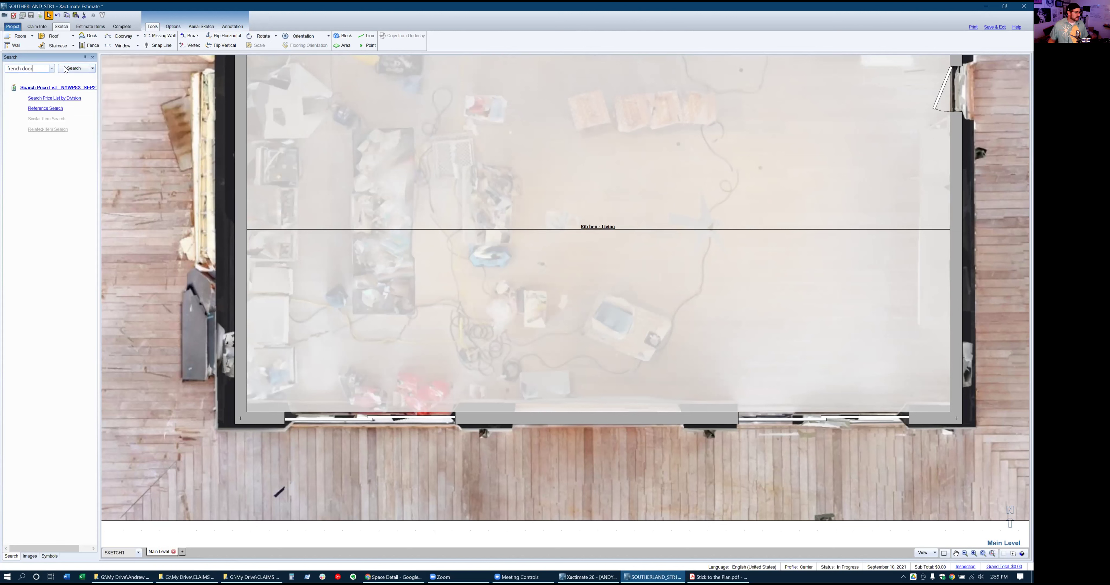
left_click(68, 71)
left_click_drag(97, 138, 252, 150)
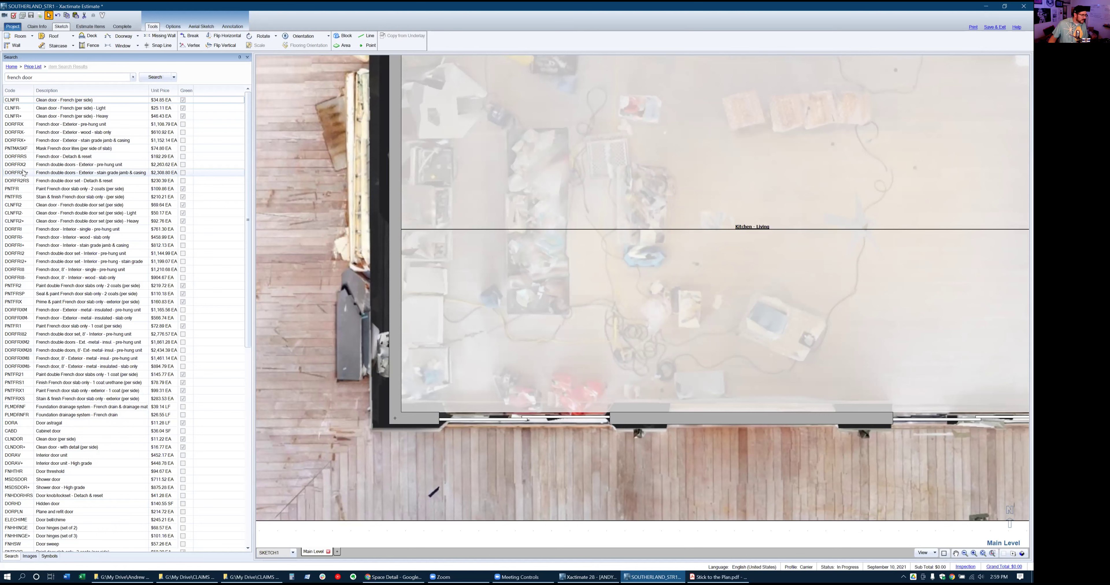
scroll(24, 172, "down", 15)
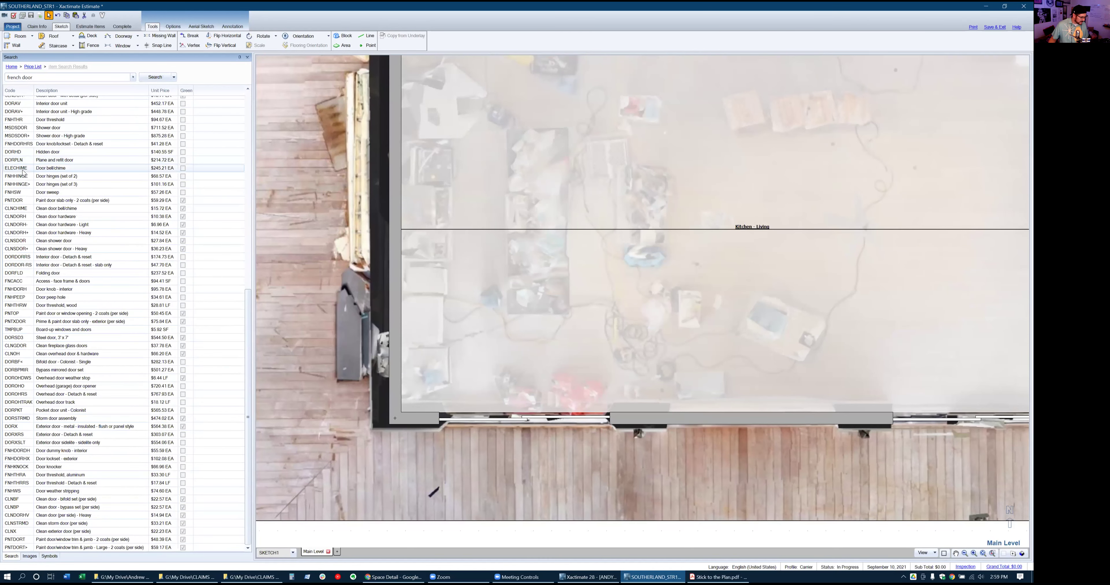
scroll(23, 173, "up", 15)
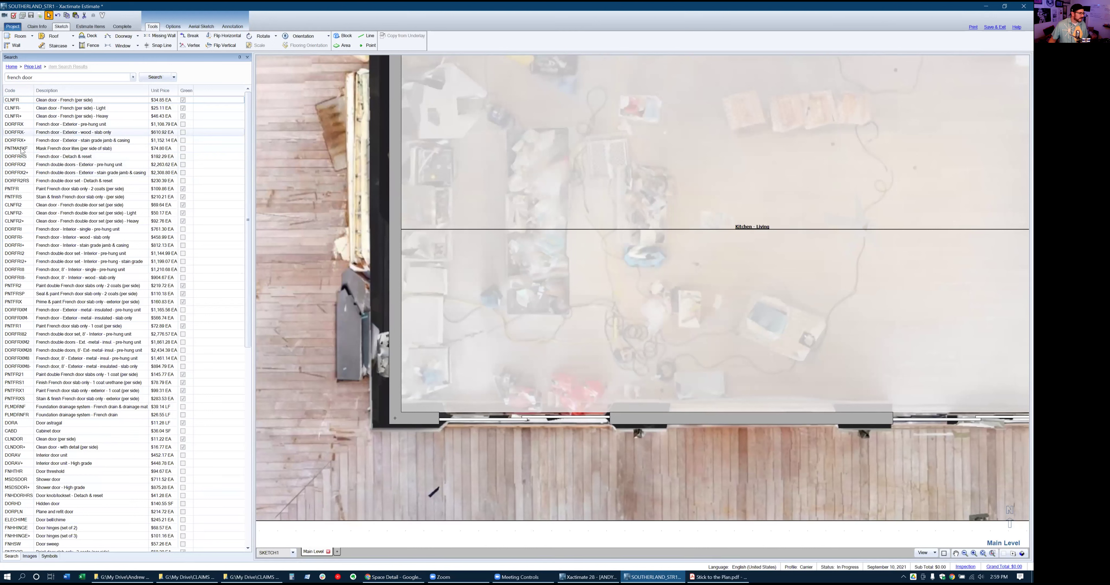
left_click(17, 175)
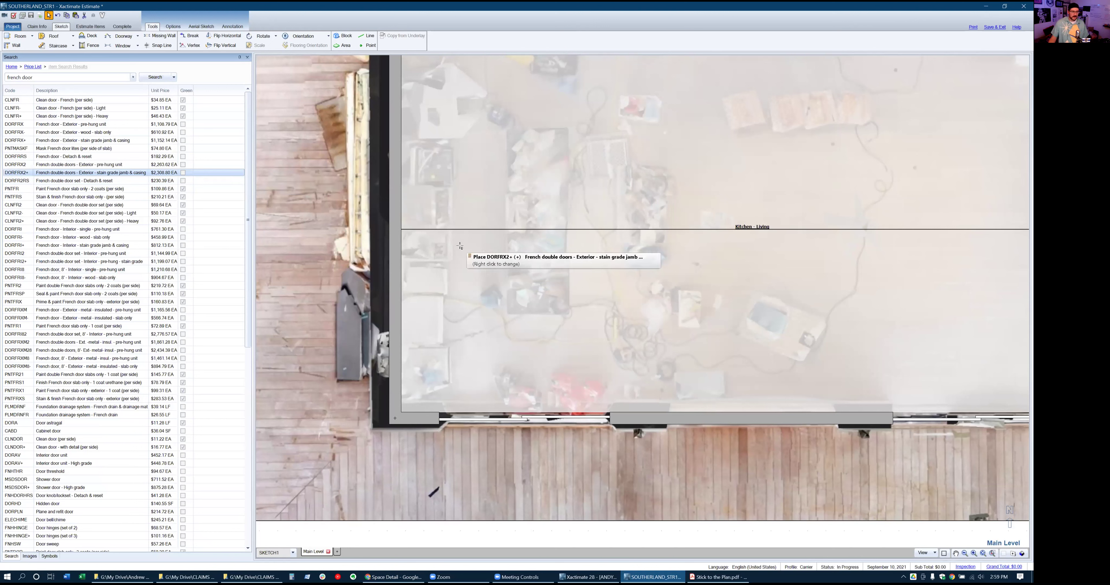
left_click(362, 203)
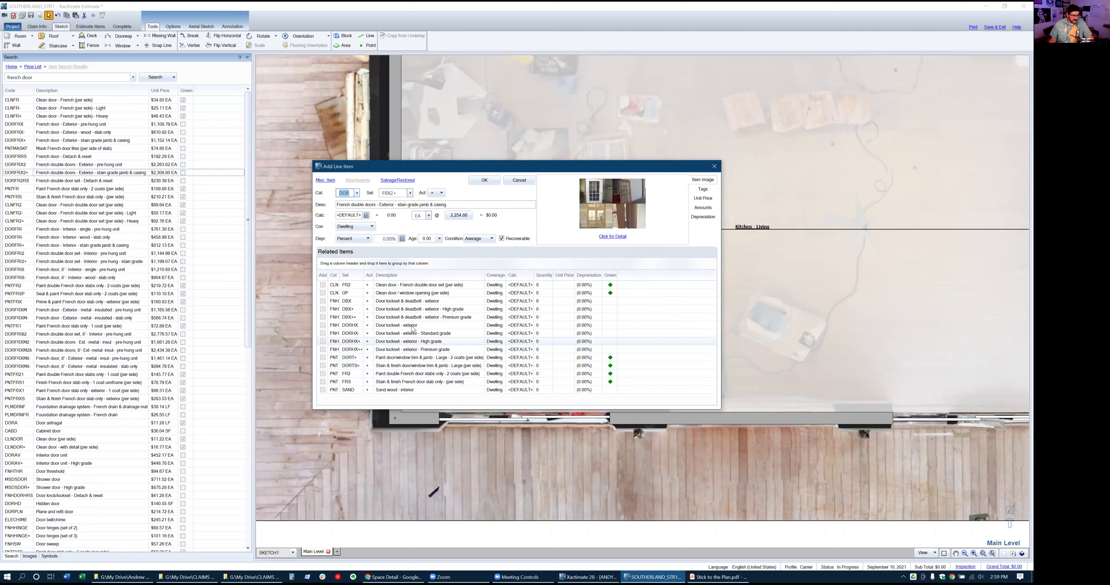
Add the DBX++ lockset, DORTS> trim staining and SAND sanding related items, then accept the French doors
left_click(323, 317)
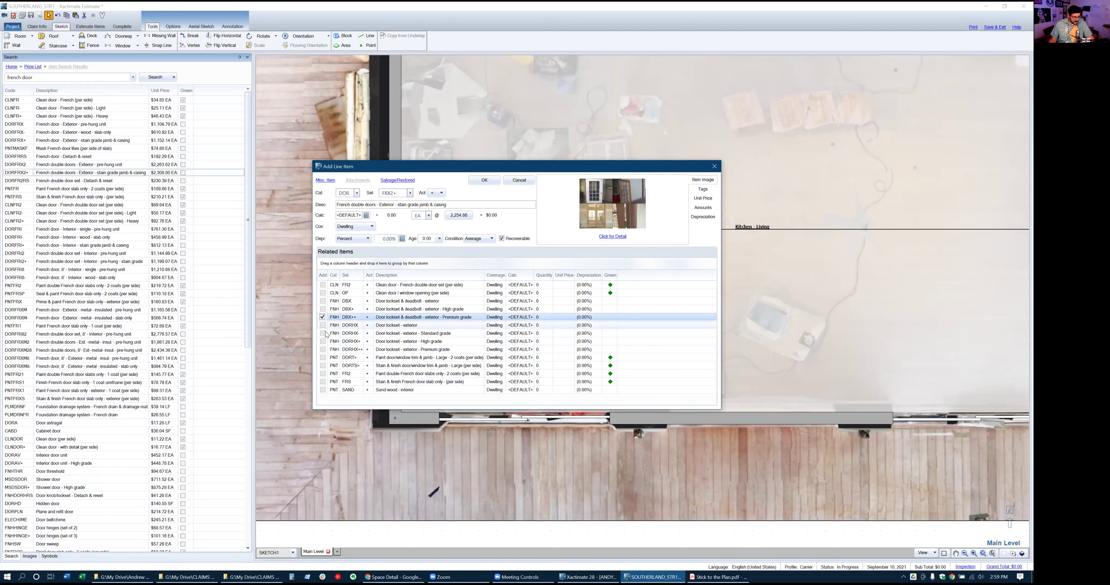
left_click(323, 366)
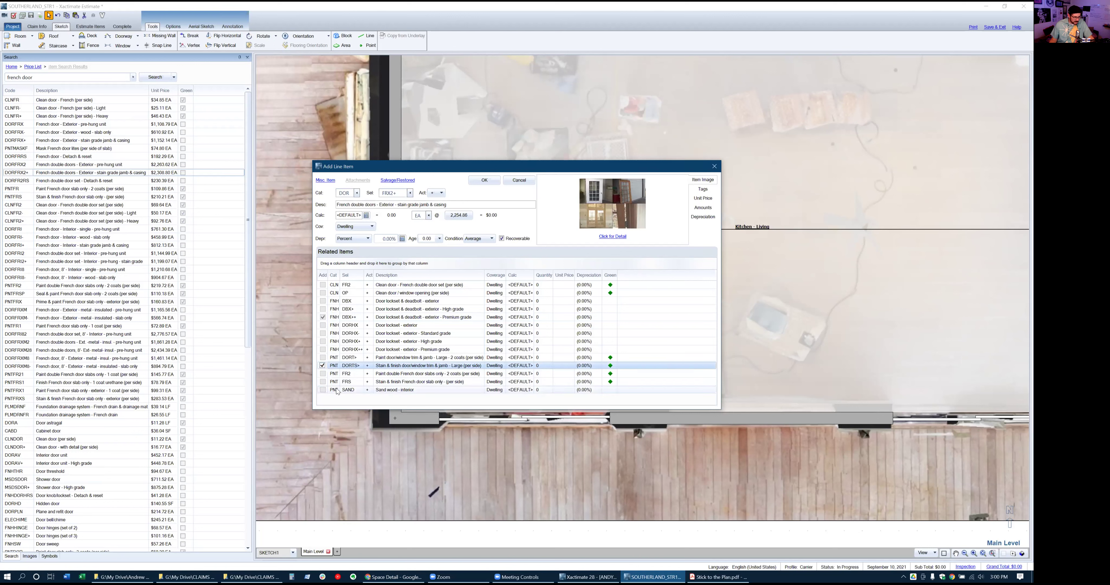
left_click(323, 390)
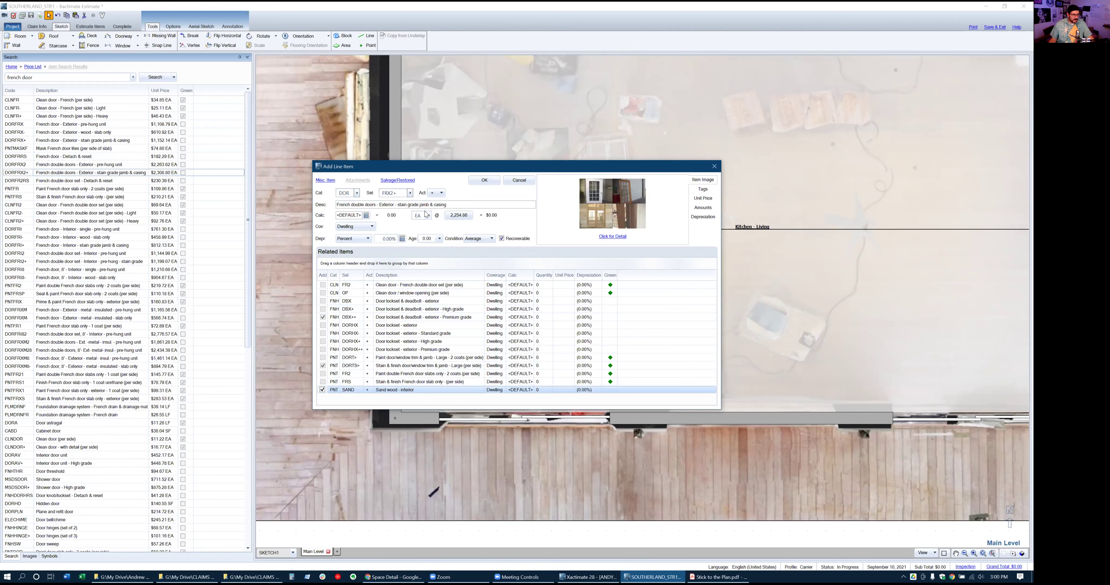
left_click(484, 181)
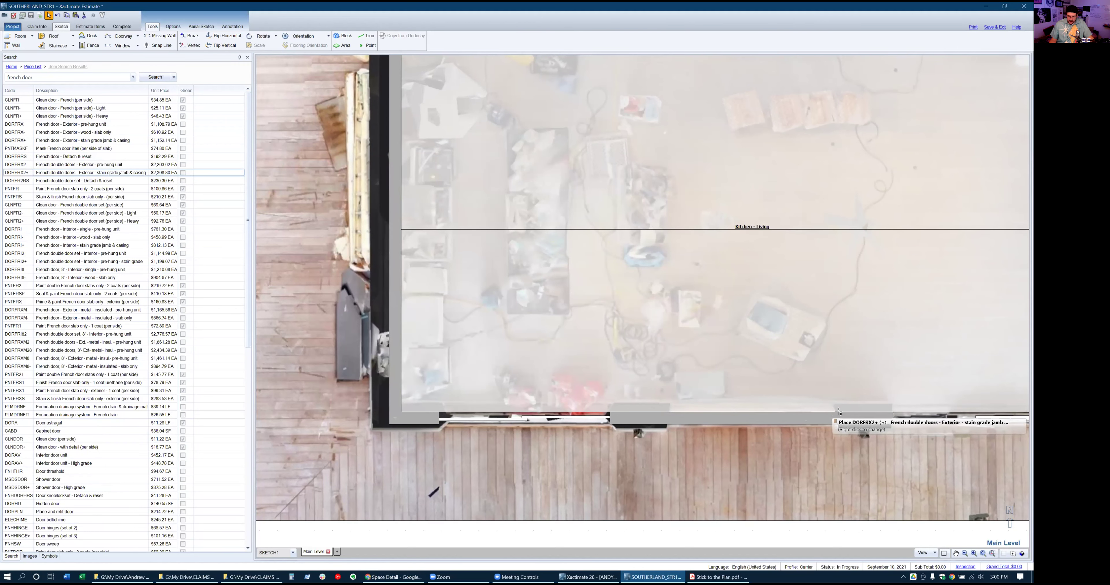
Place a 9' 1" French double door on the room's lower wall and set its Door Type to Sliding
left_click_drag(783, 419, 668, 418)
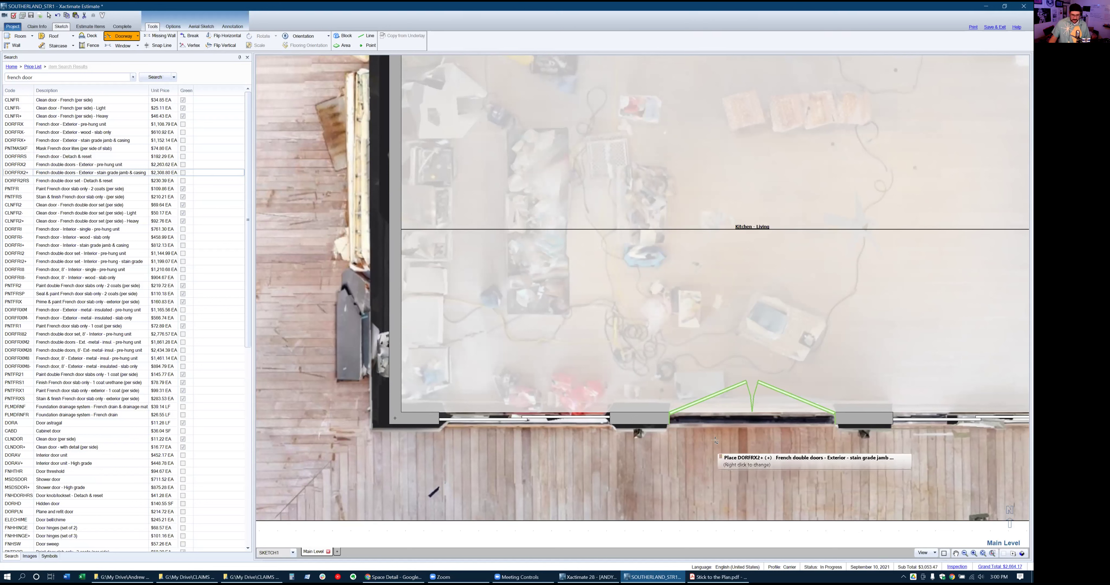
left_click(696, 449)
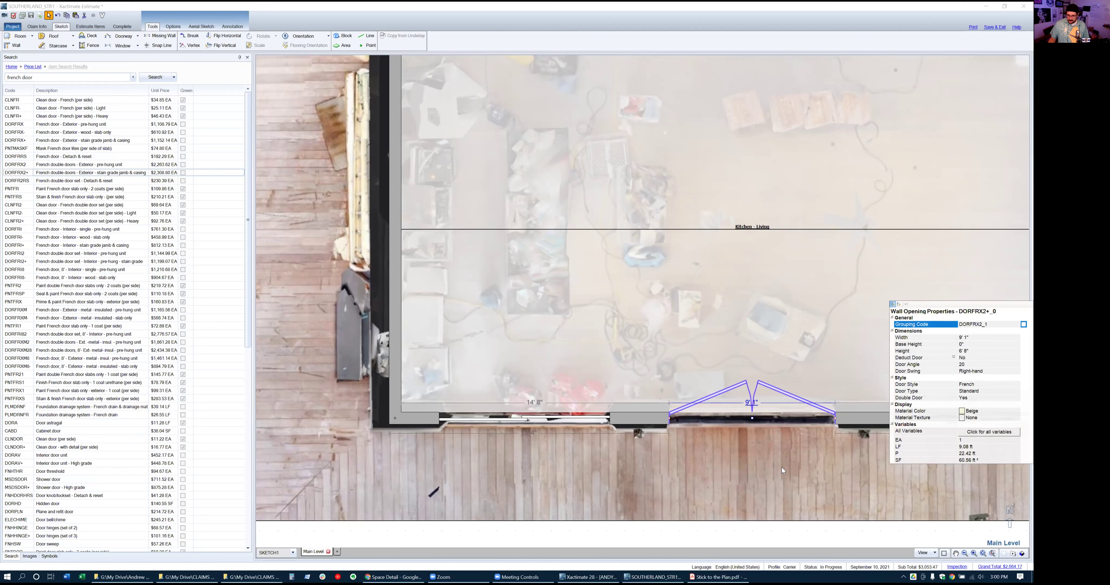
left_click(988, 392)
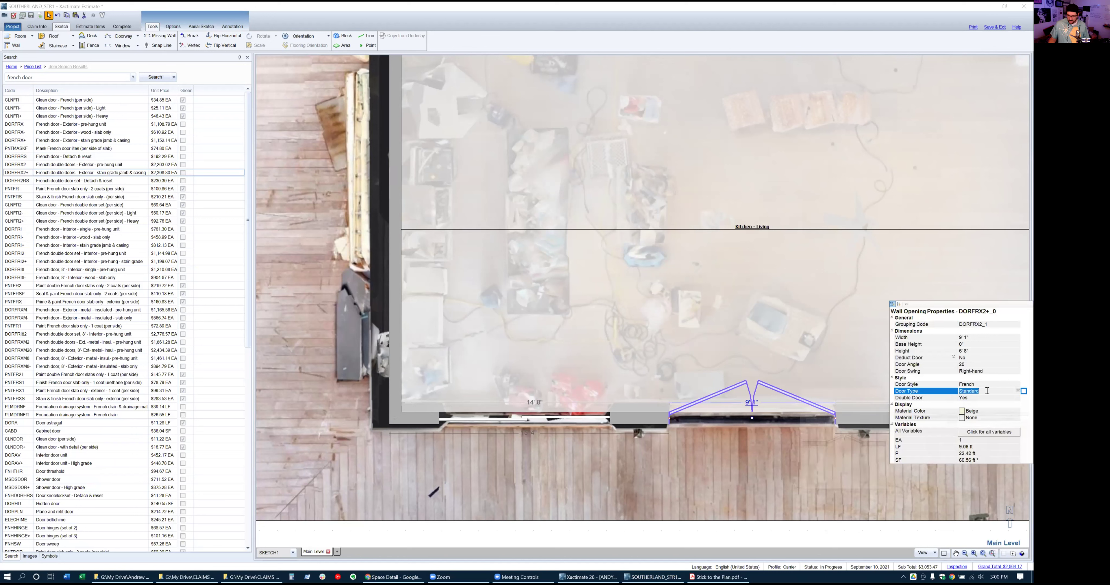
left_click(1017, 391)
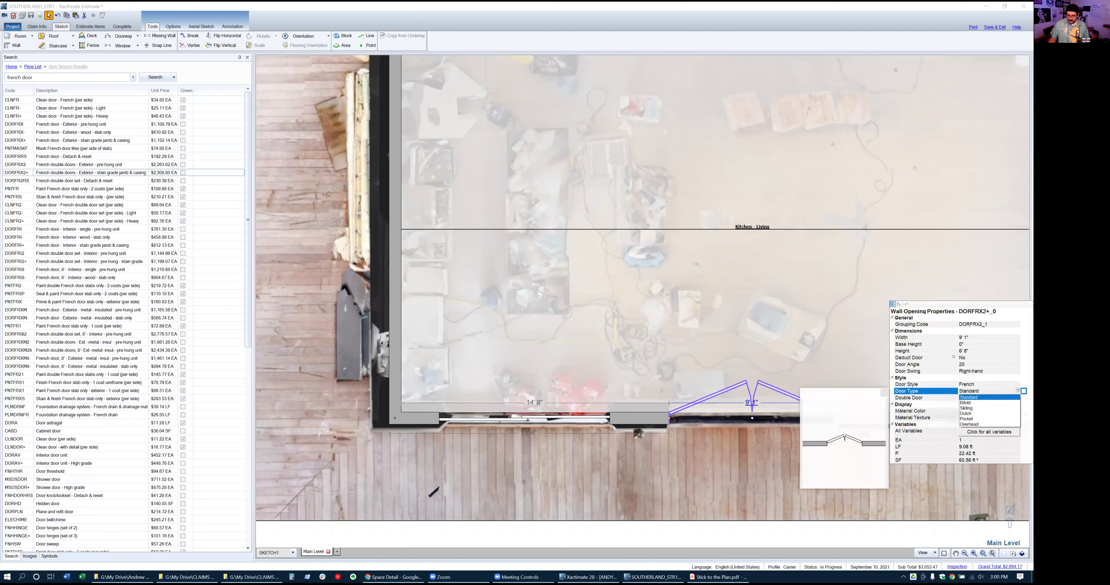
left_click(975, 409)
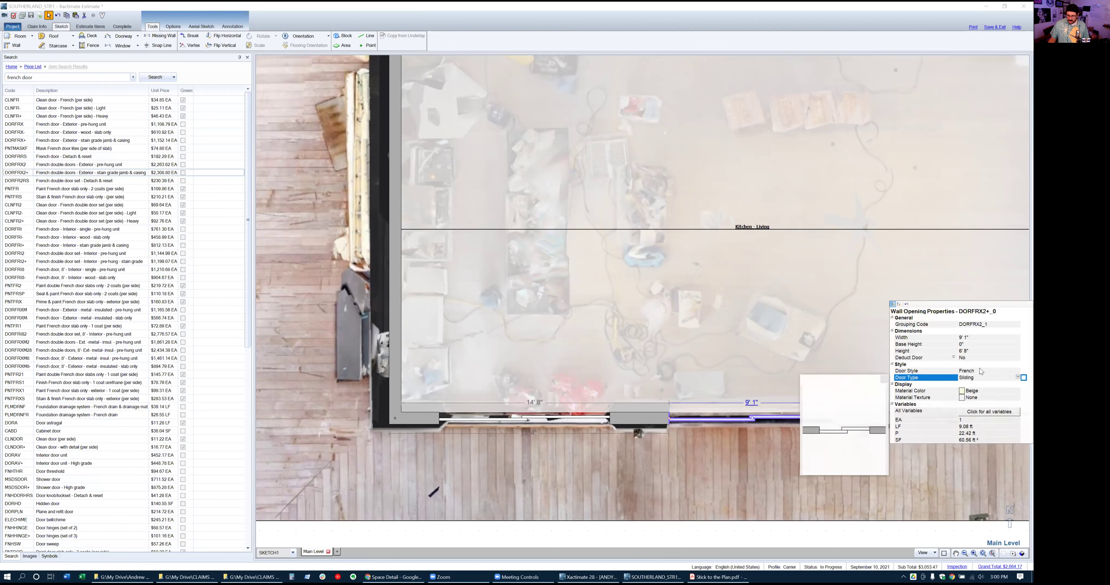
left_click(675, 479)
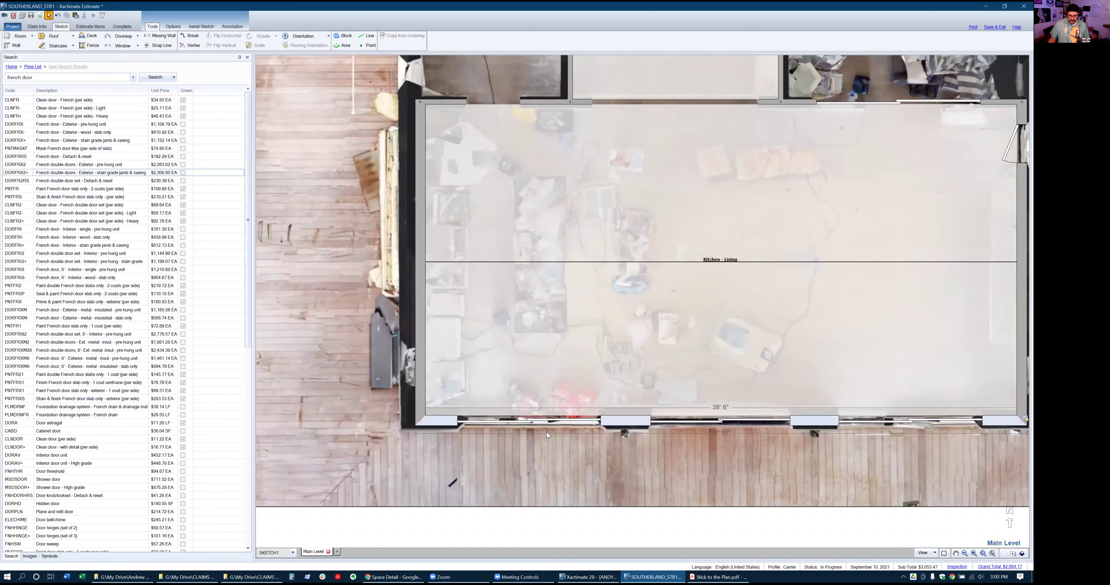
Change wall W3's construction to CMU and view the resulting 466.05 SF block wall estimate item
scroll(546, 431, "down", 3)
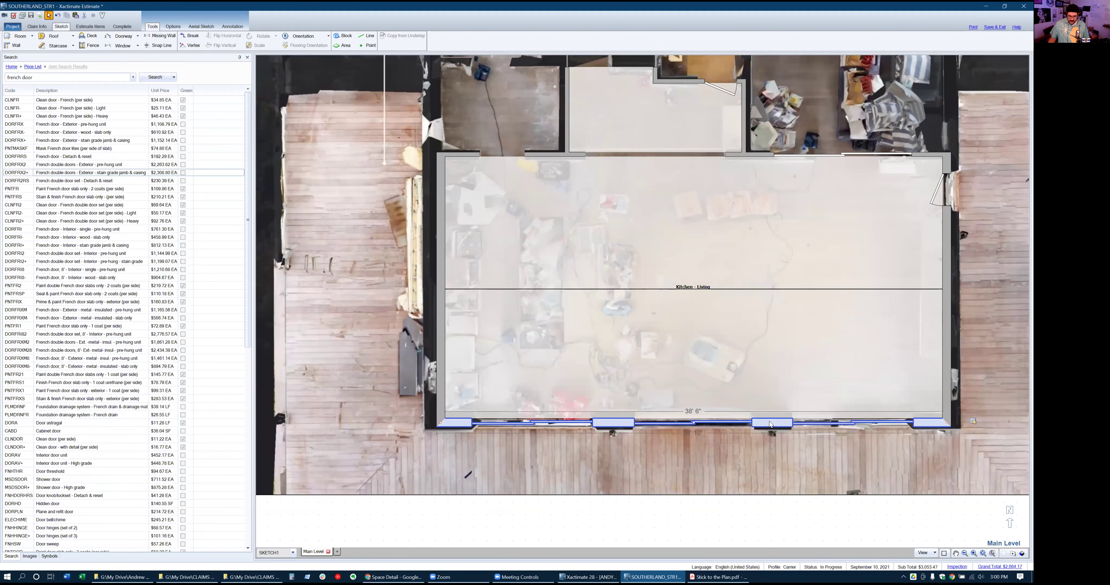
left_click(972, 421)
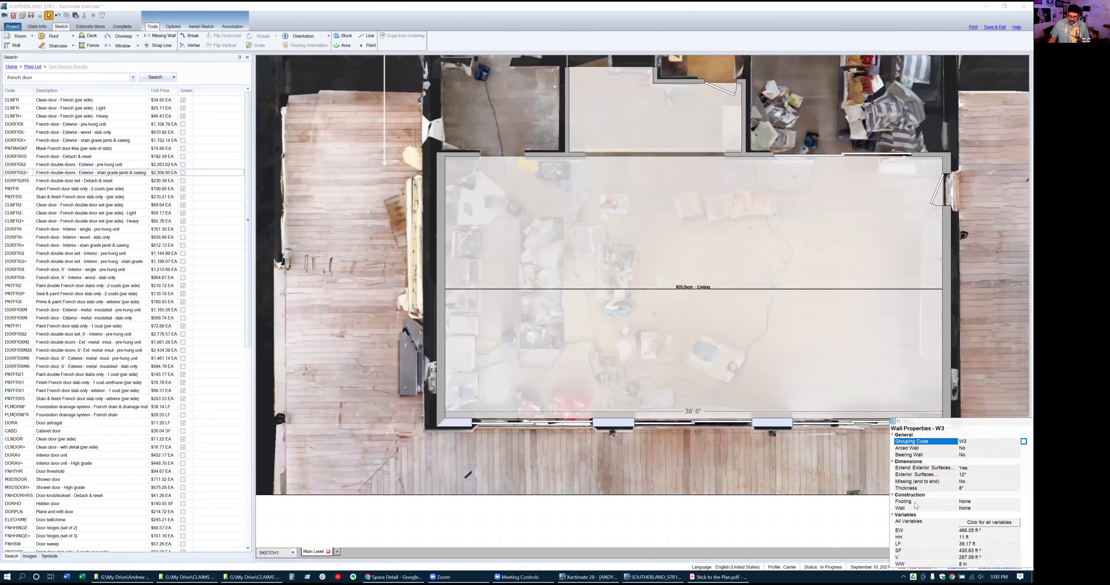
left_click(995, 508)
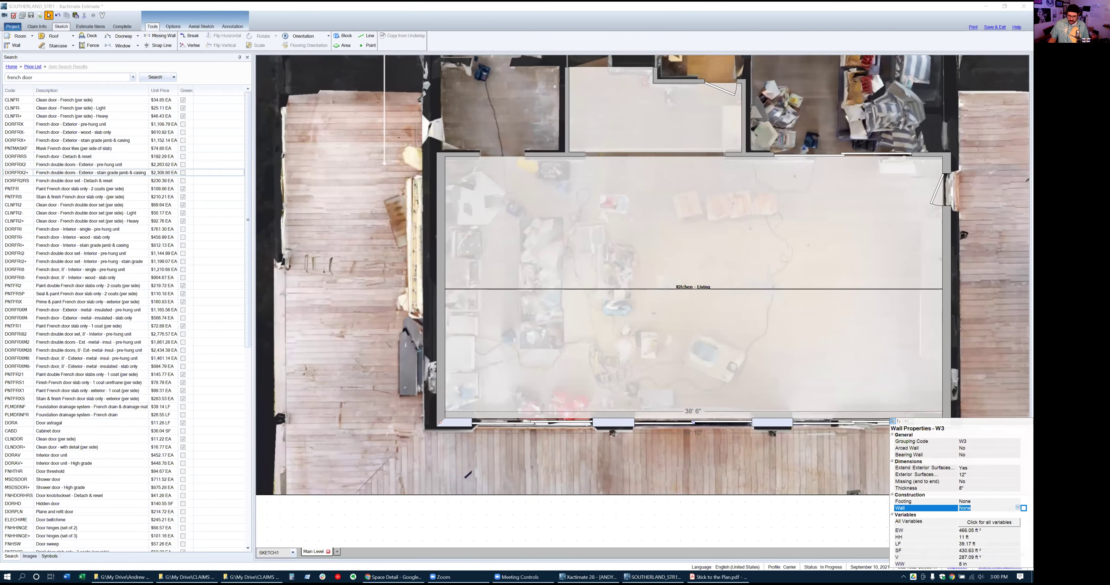
left_click(1018, 508)
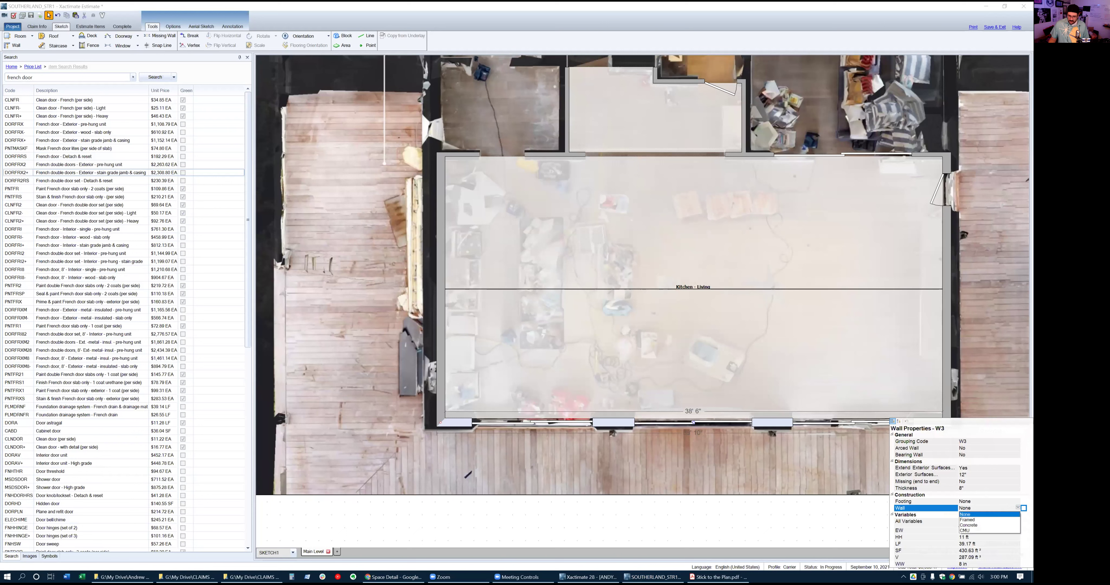
left_click(967, 532)
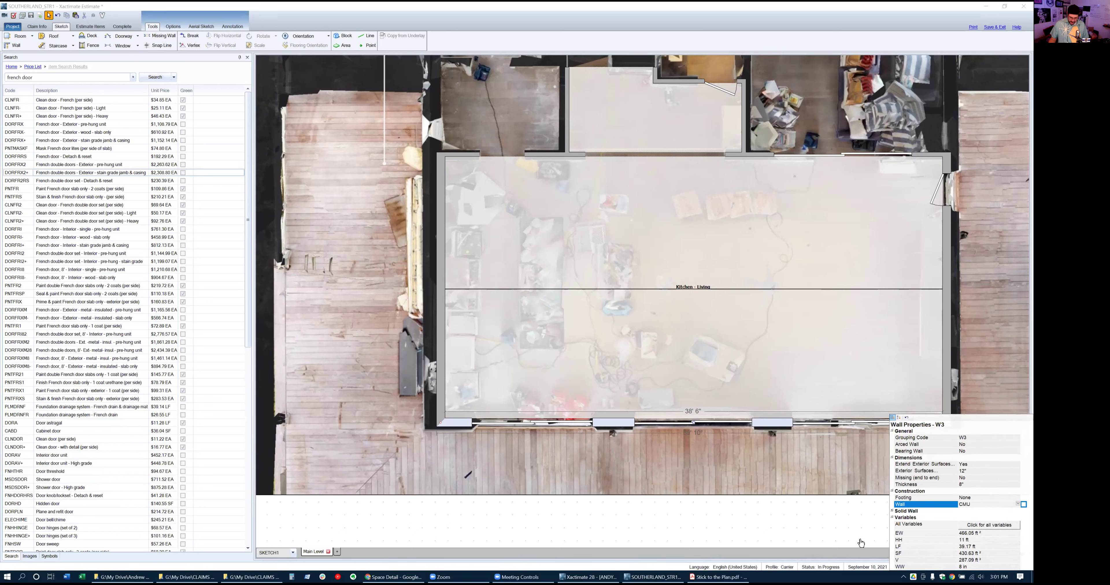
left_click(756, 518)
left_click(484, 296)
left_click(434, 253)
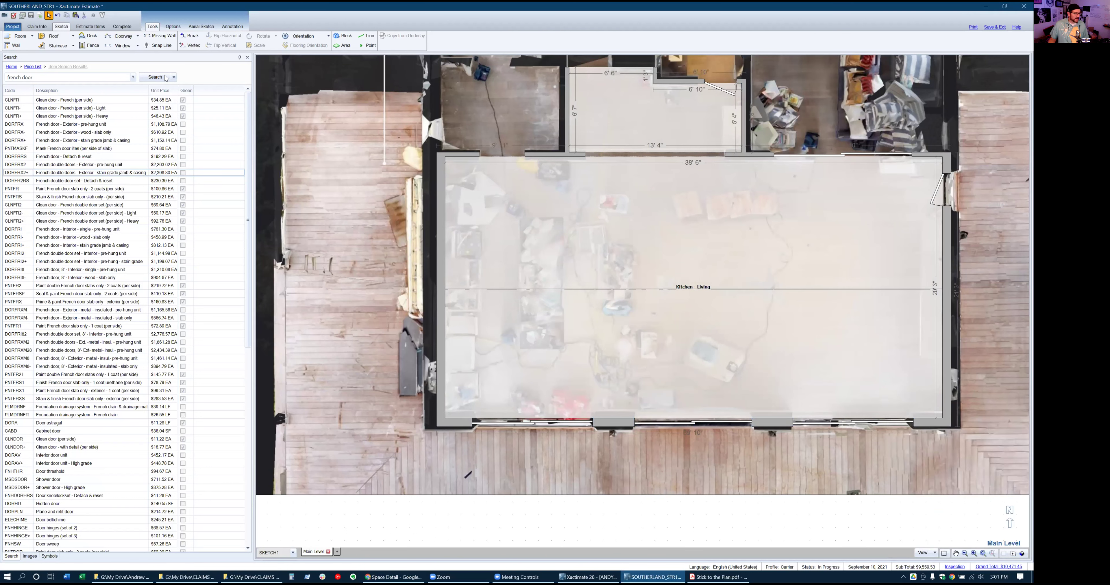
left_click(102, 28)
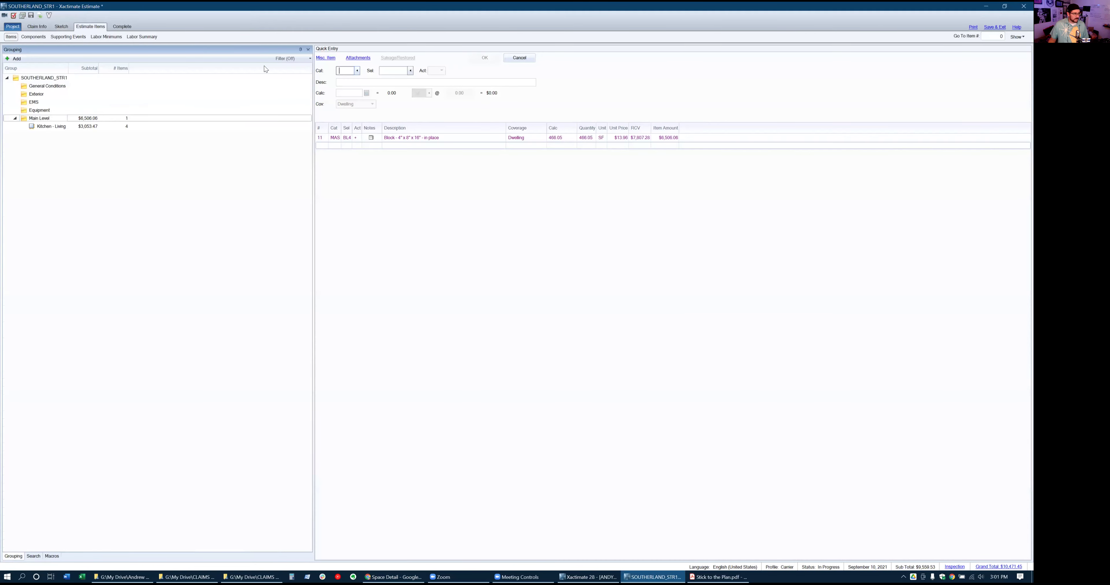
Load block line item 11 into Quick Entry, then switch to the Matterport tour
left_click(323, 138)
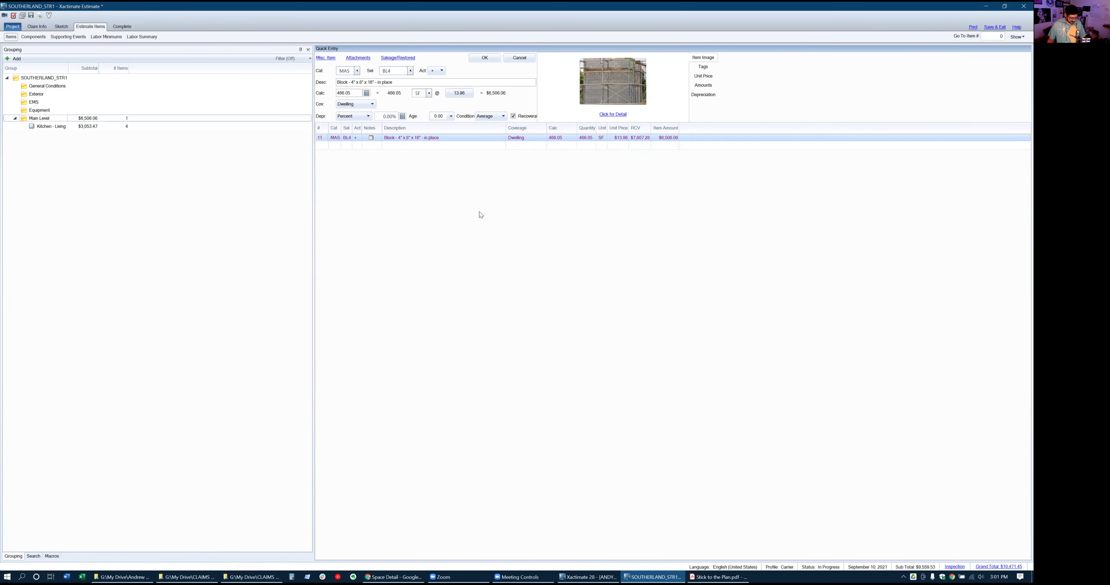
key("alt+Tab")
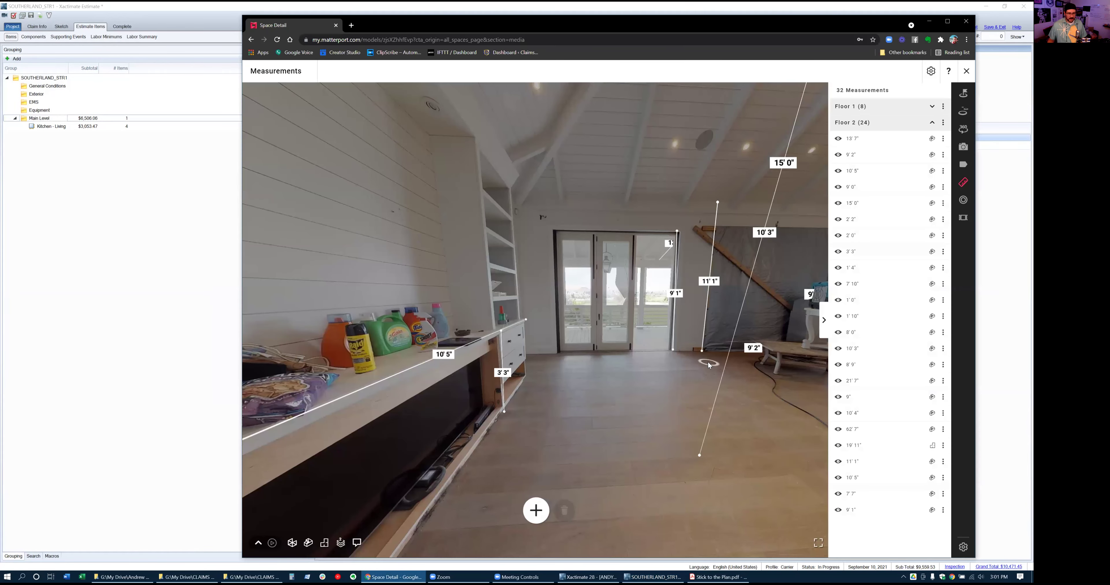
Walk the Matterport tour onto the deck, along the porch and back inside, then return to Xactimate
left_click(657, 340)
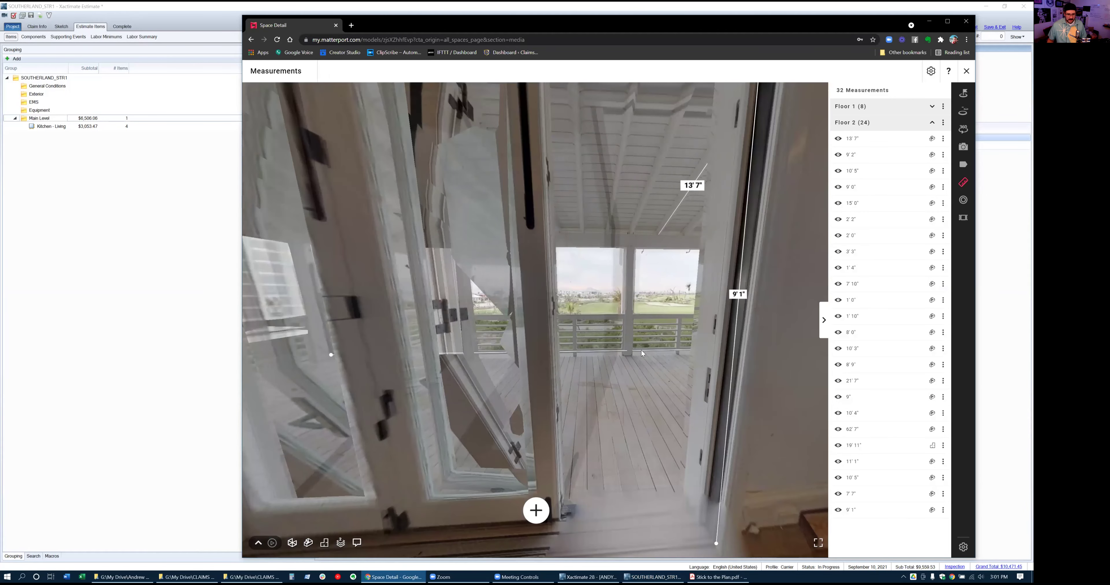
left_click(642, 353)
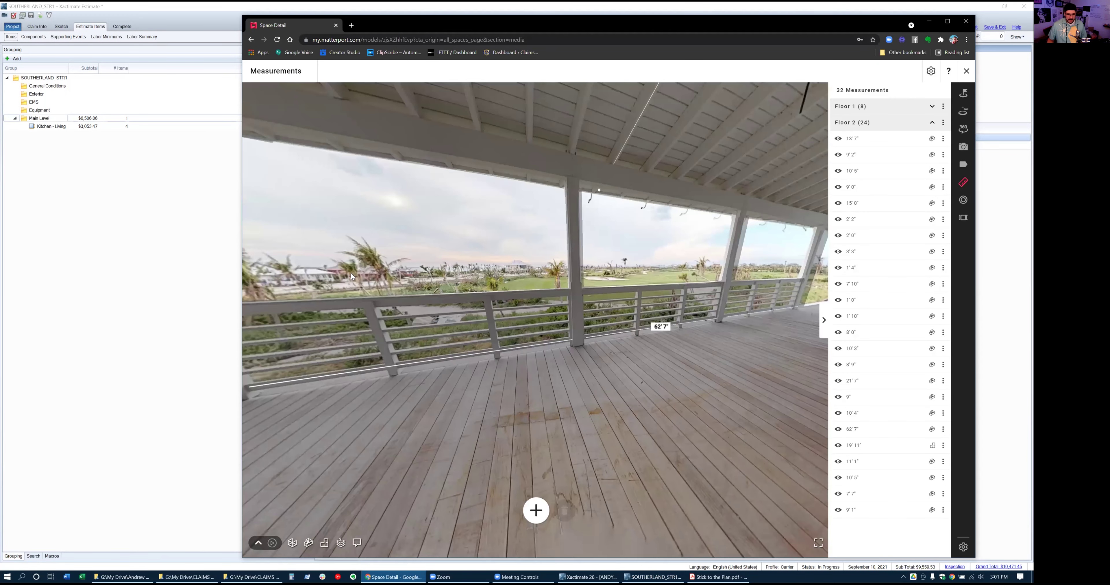
left_click(464, 345)
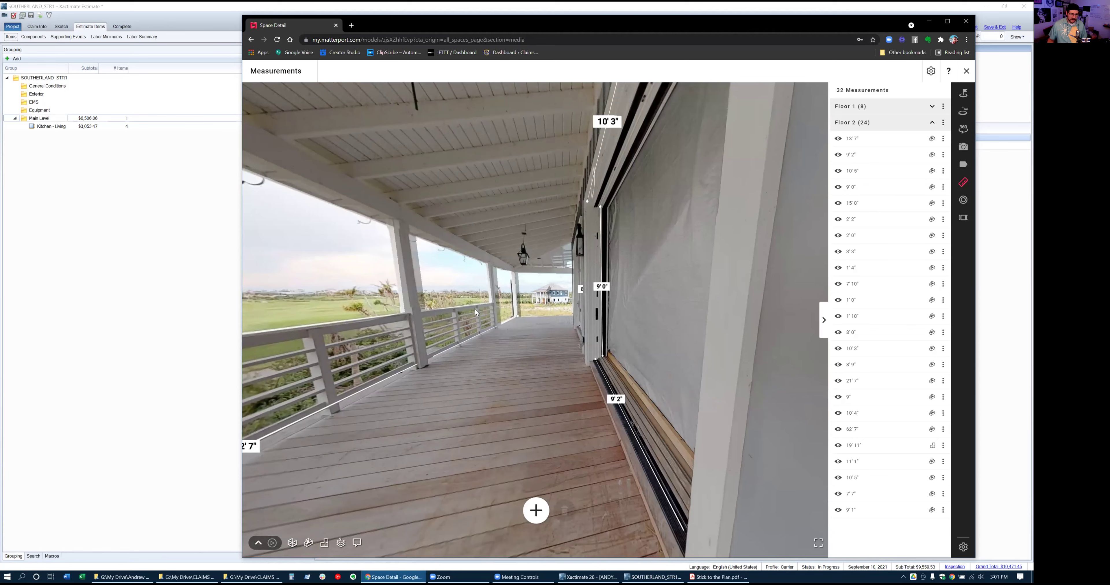
left_click(426, 384)
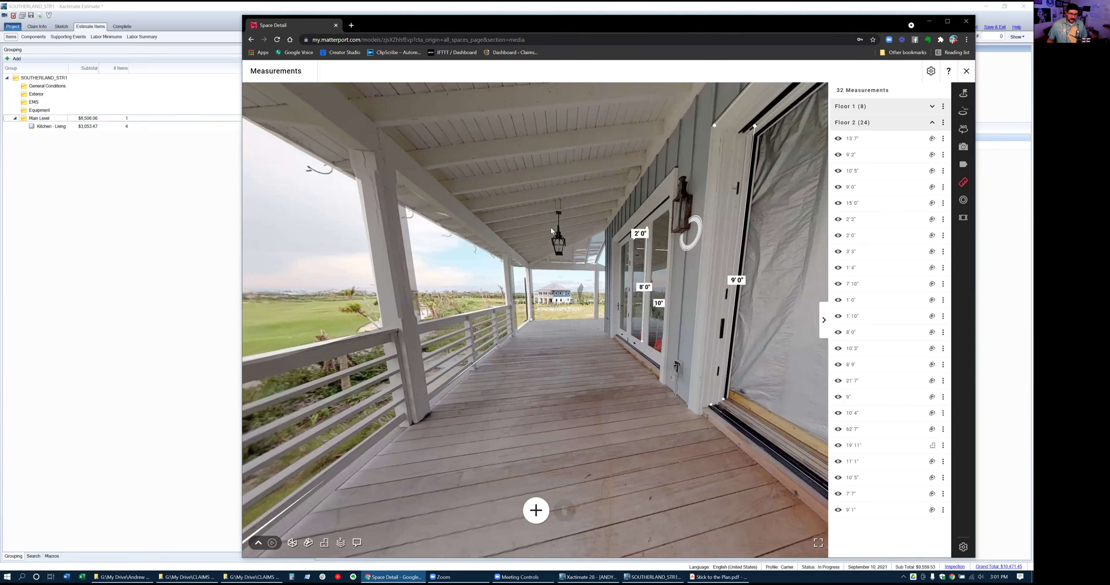
left_click(334, 290)
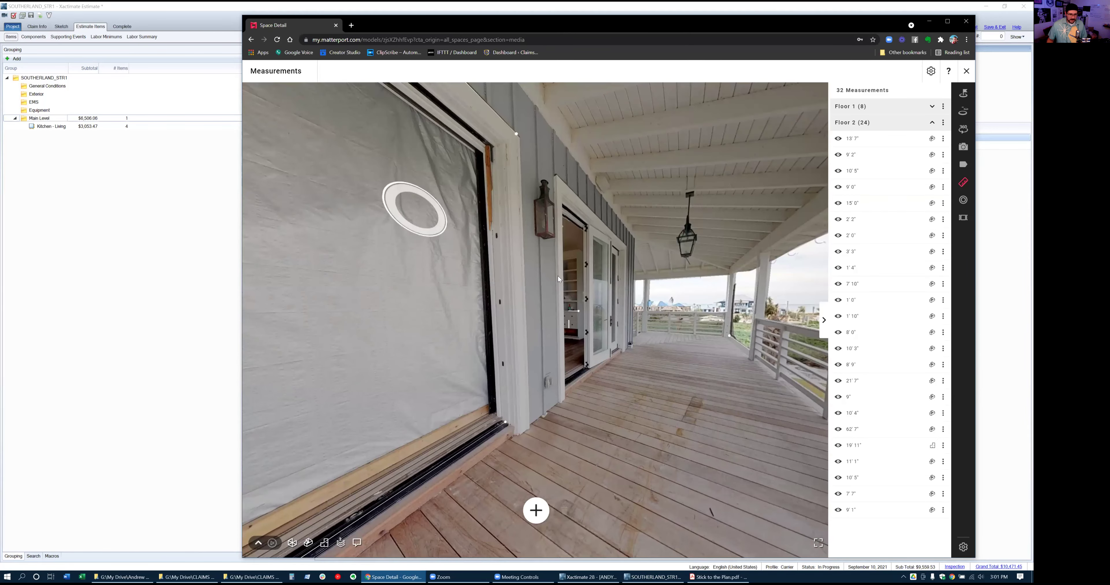
left_click(577, 360)
left_click(544, 373)
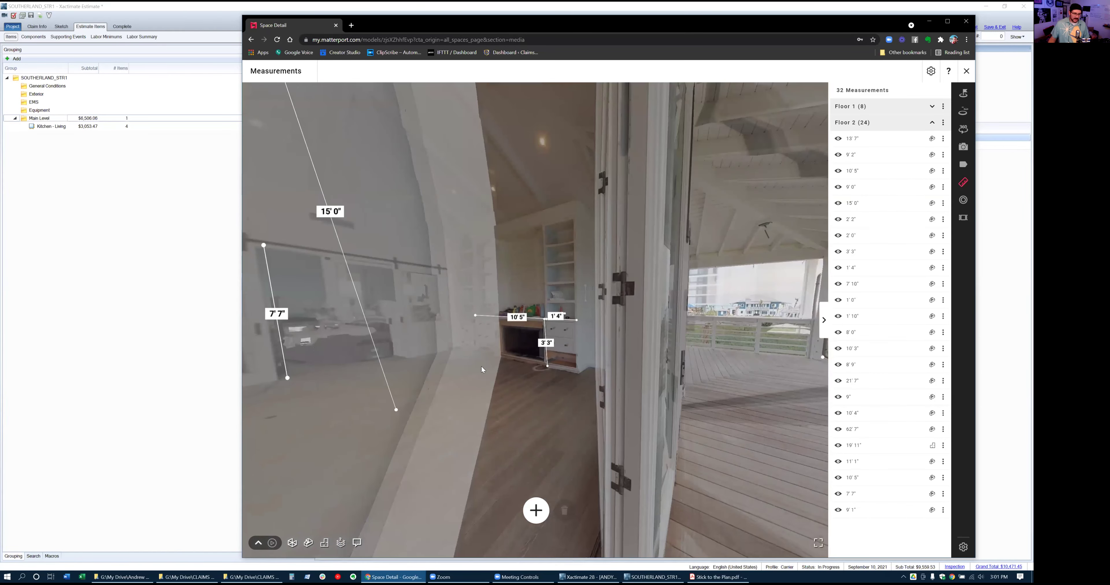
key("alt+Tab")
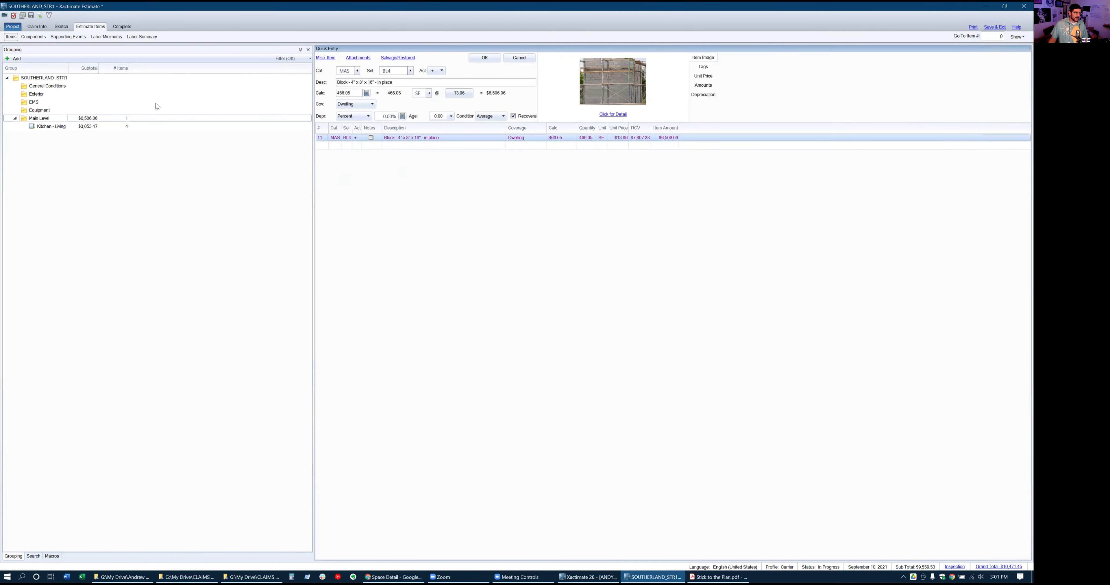
Bring back the Kitchen - Living sketch and place a window on the room's east wall
left_click(61, 26)
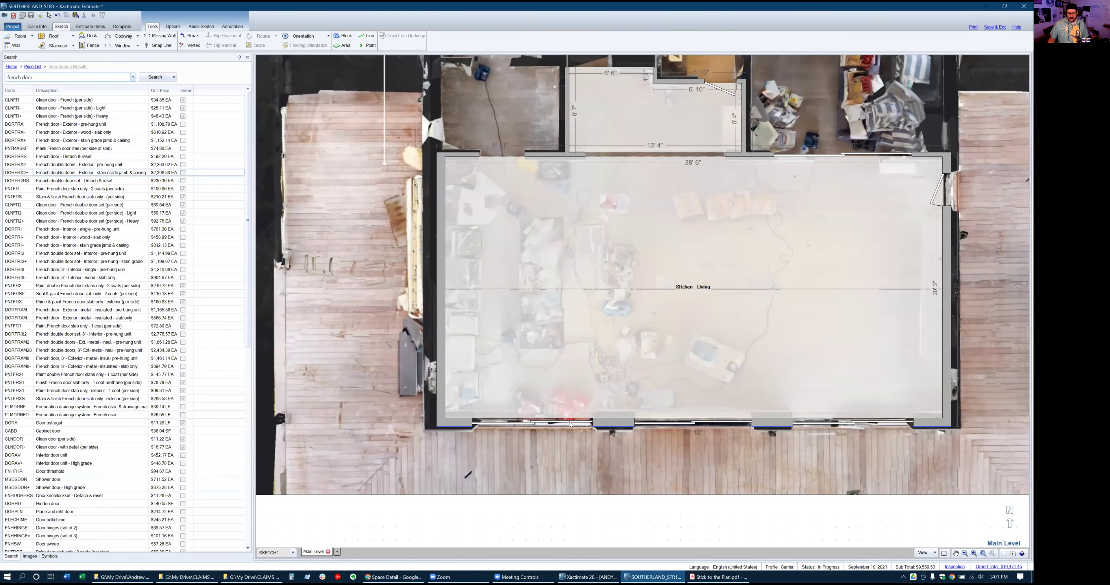
scroll(330, 405, "down", 1)
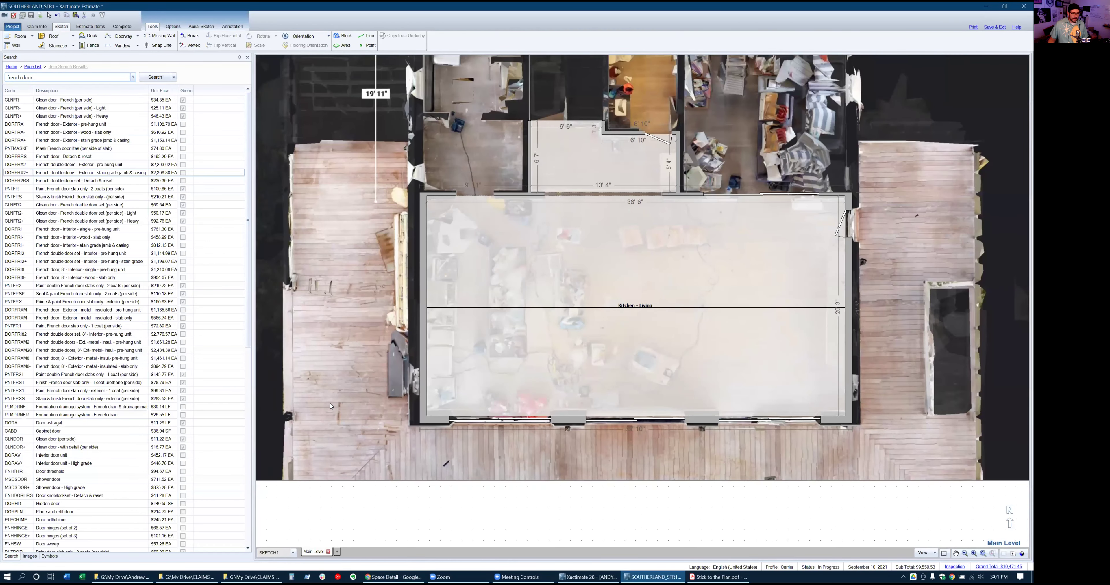
scroll(329, 402, "down", 1)
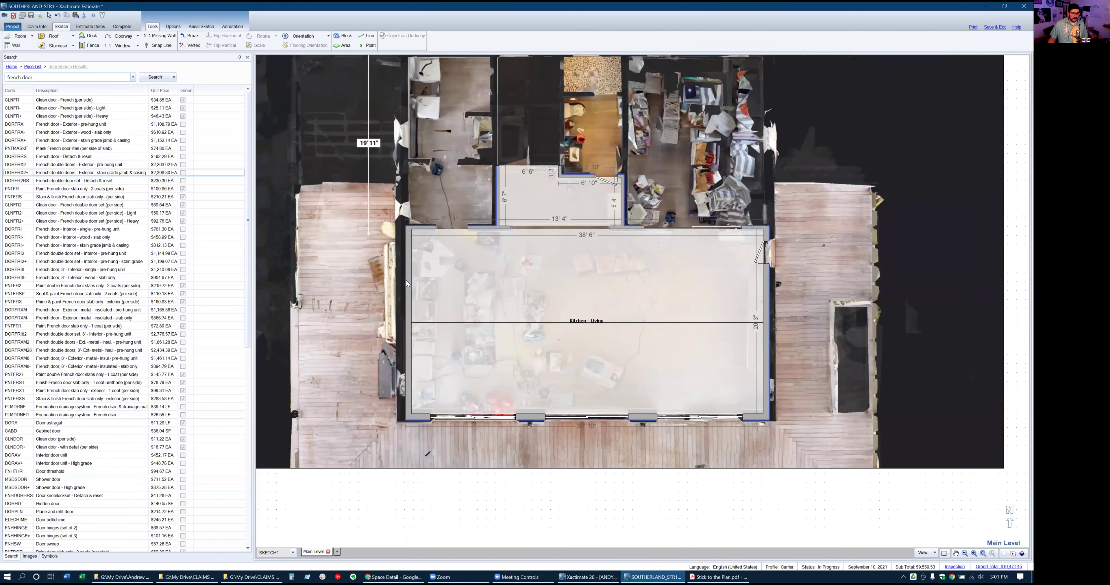
scroll(408, 284, "up", 1)
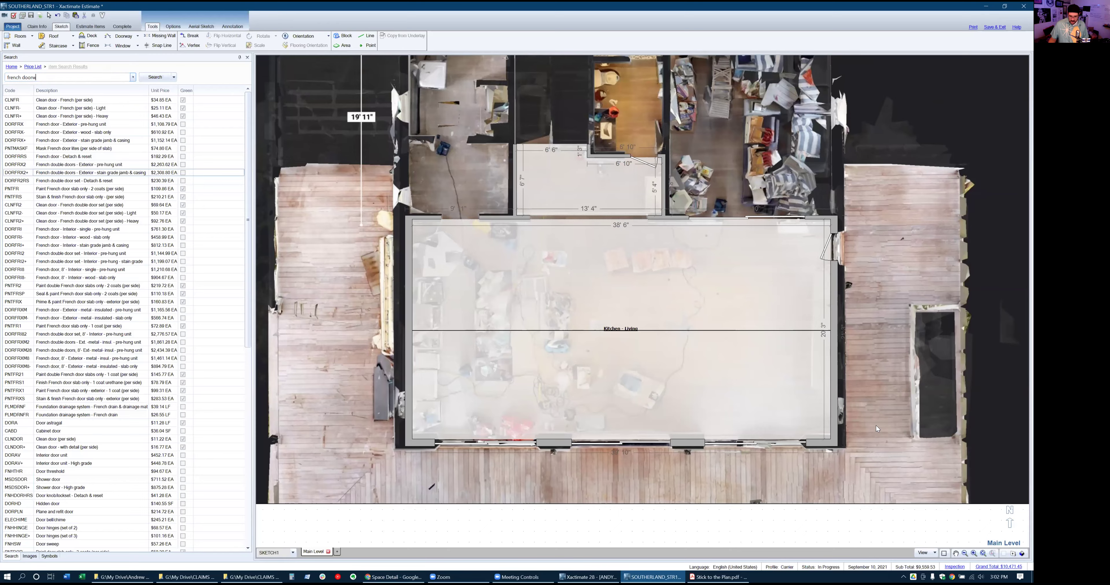
scroll(876, 425, "up", 3)
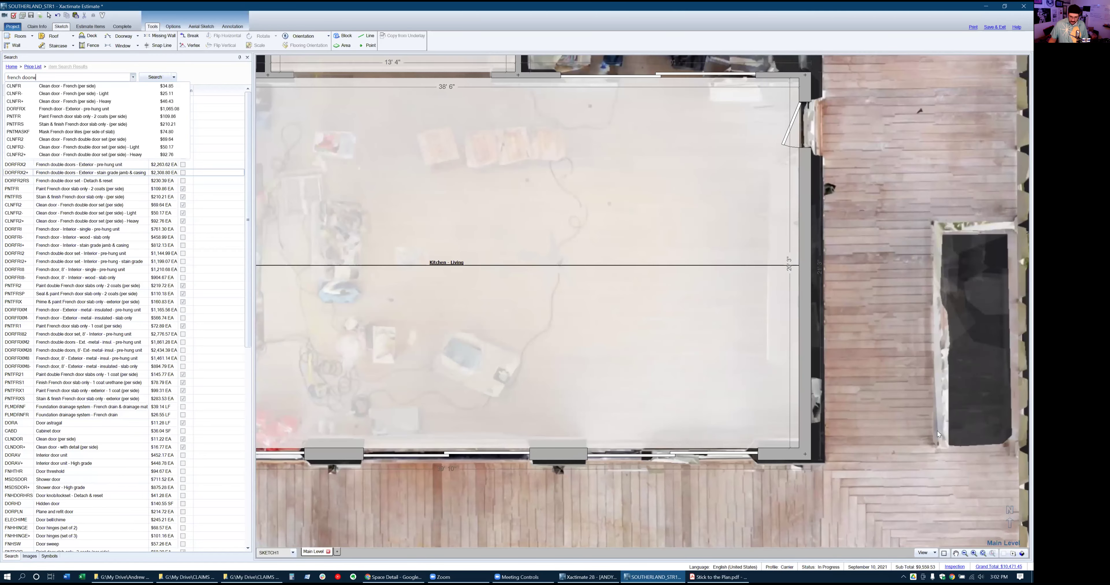
left_click(938, 431)
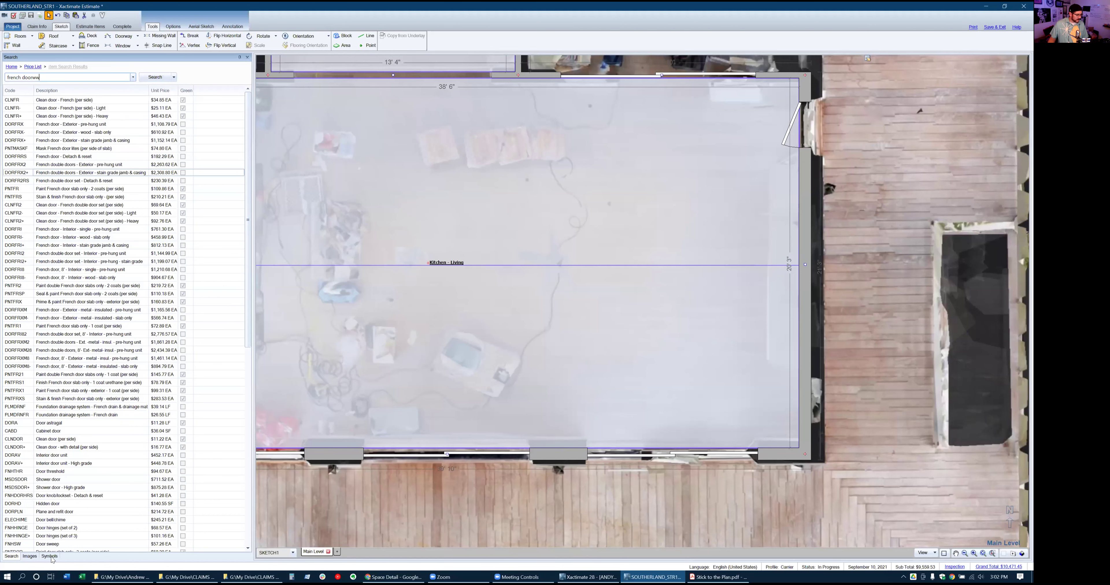
left_click(335, 529)
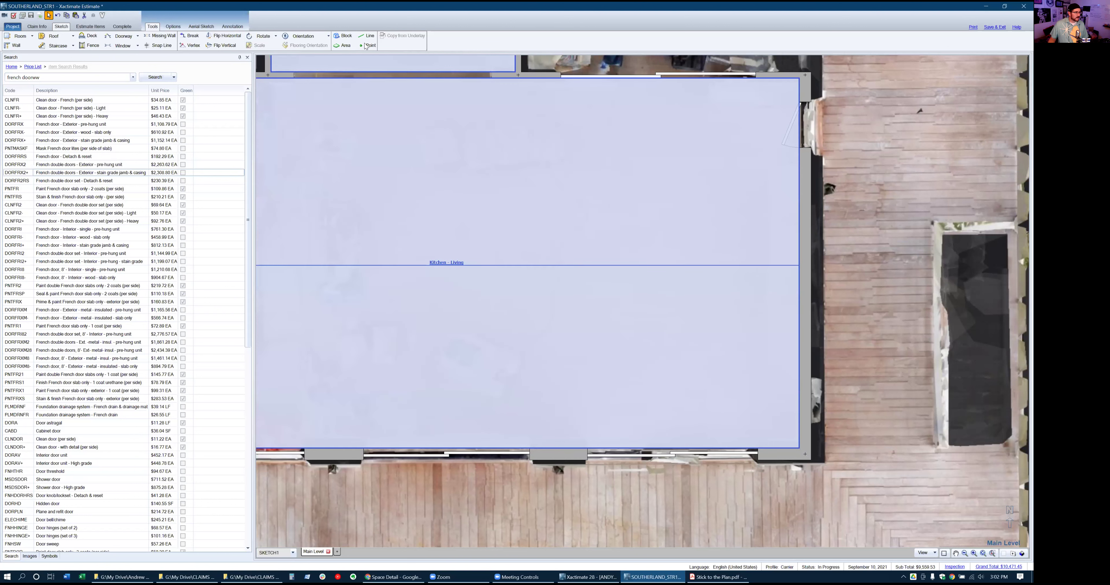
left_click(121, 45)
left_click(793, 155)
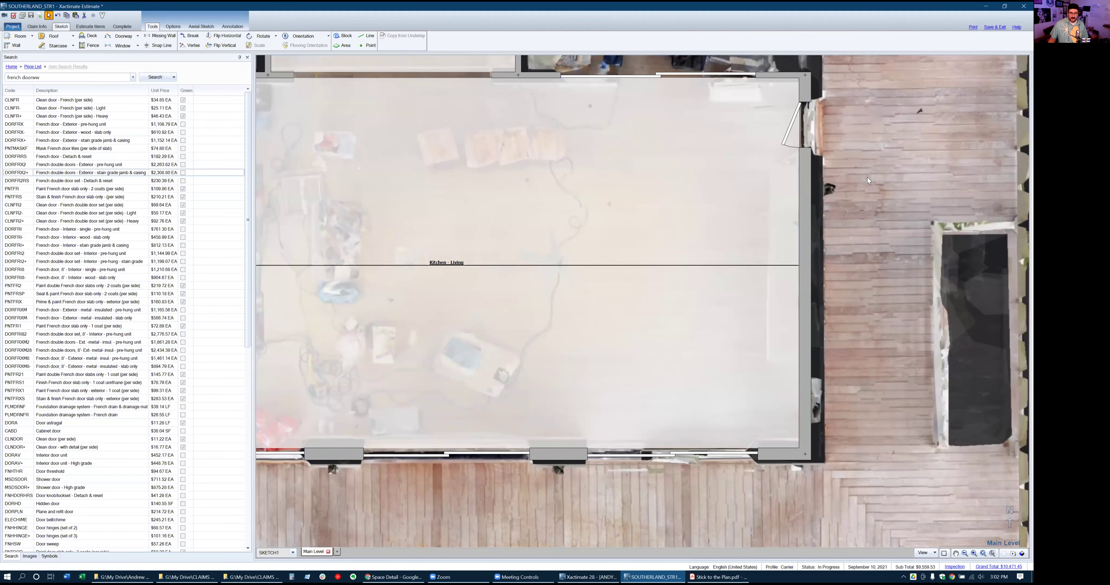
Draw a window along the lower east wall of Kitchen - Living, then switch to Matterport
key("w")
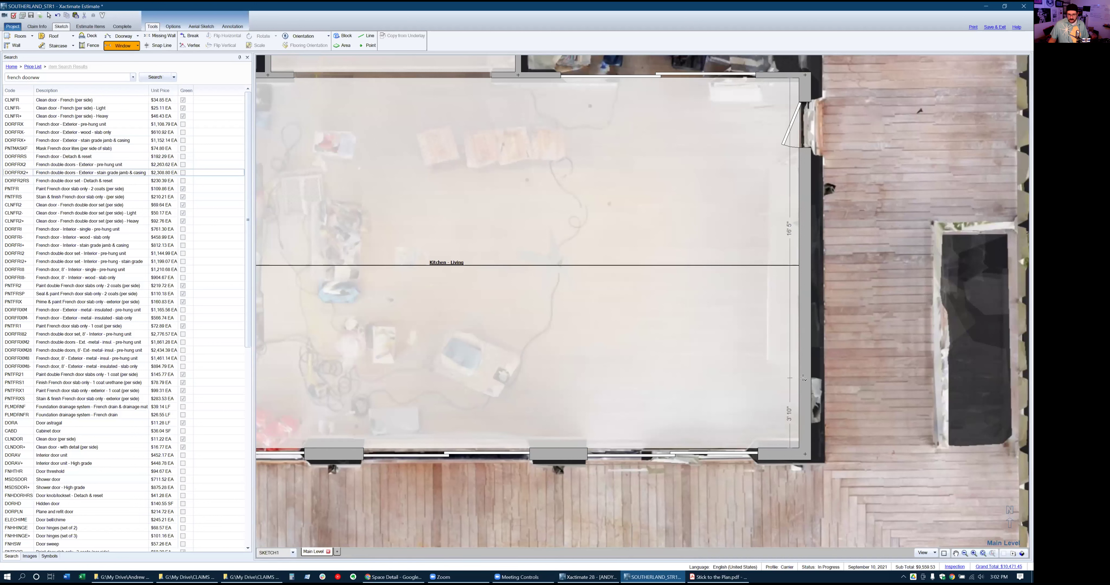
left_click_drag(804, 377, 804, 423)
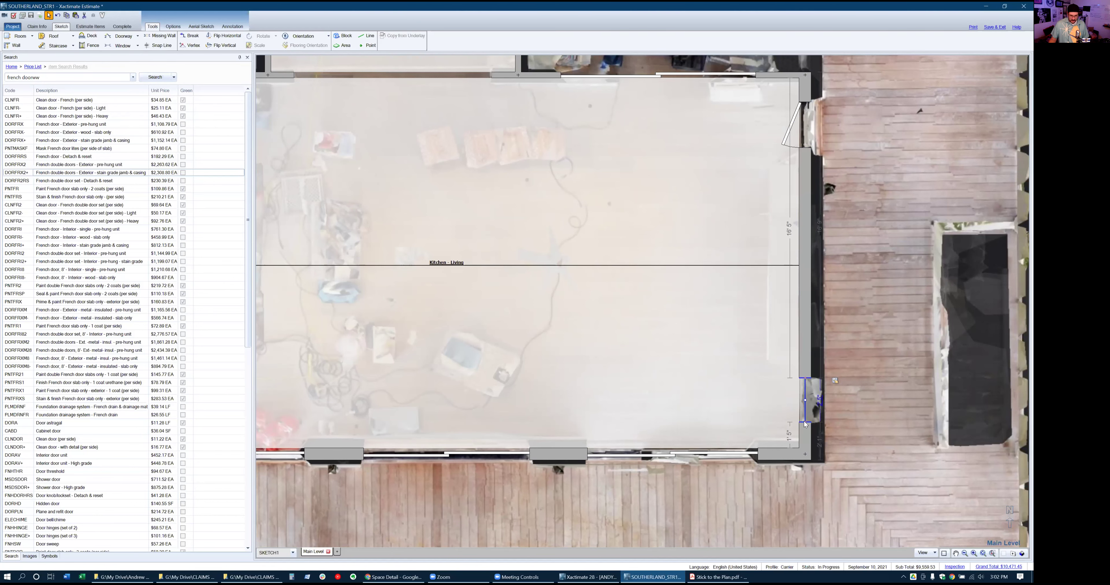
key("alt+Tab")
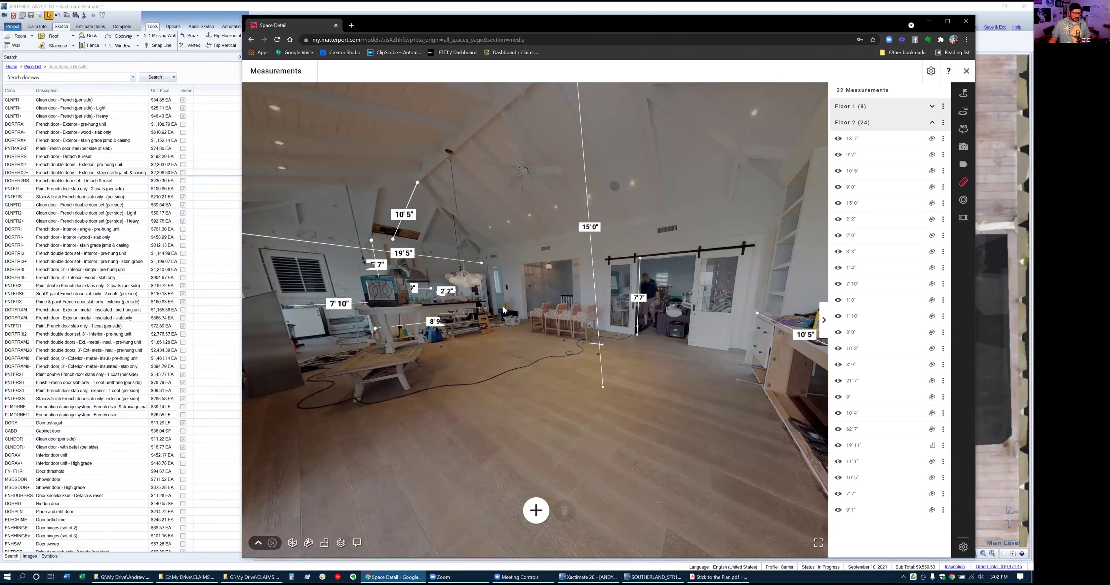
In Matterport, measure and save the window beside the built-in shelving, 2' 11" wide
left_click(504, 310)
left_click_drag(681, 297, 431, 293)
left_click_drag(699, 275, 525, 284)
left_click_drag(749, 312, 621, 346)
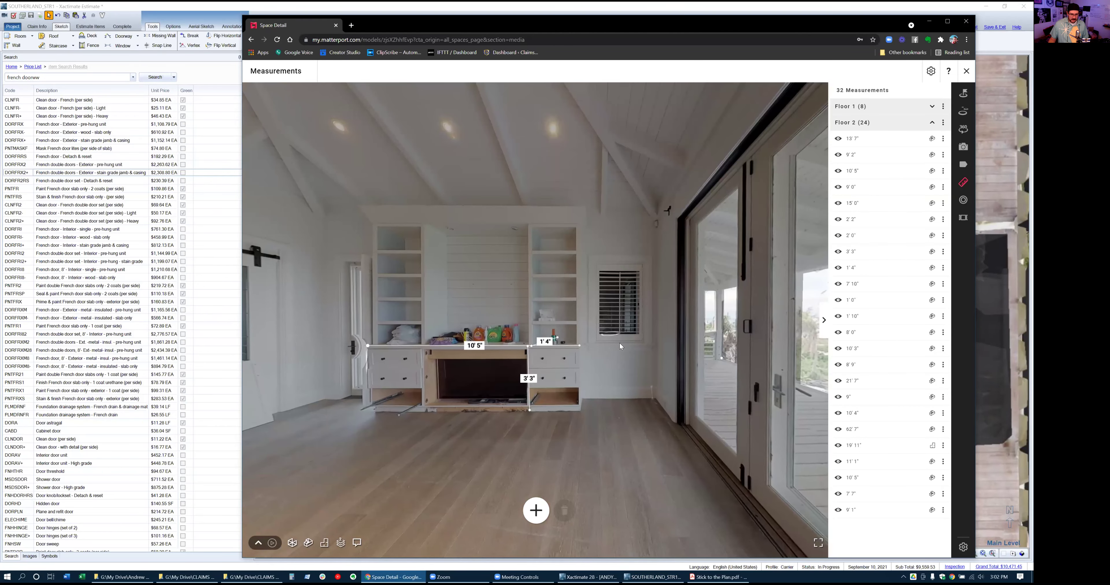
left_click(536, 510)
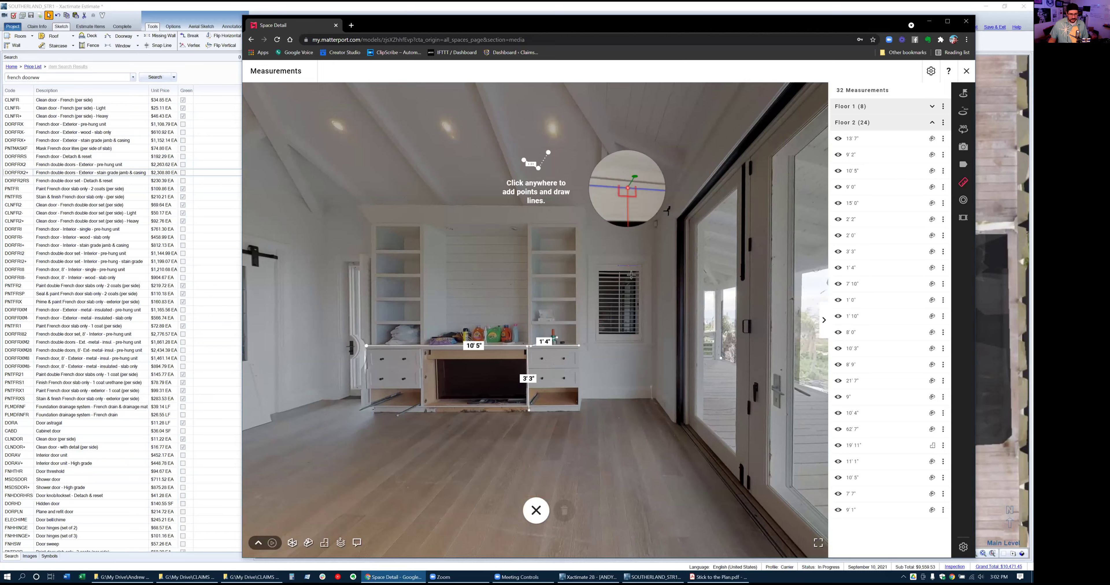
scroll(630, 275, "up", 5)
scroll(614, 295, "down", 5)
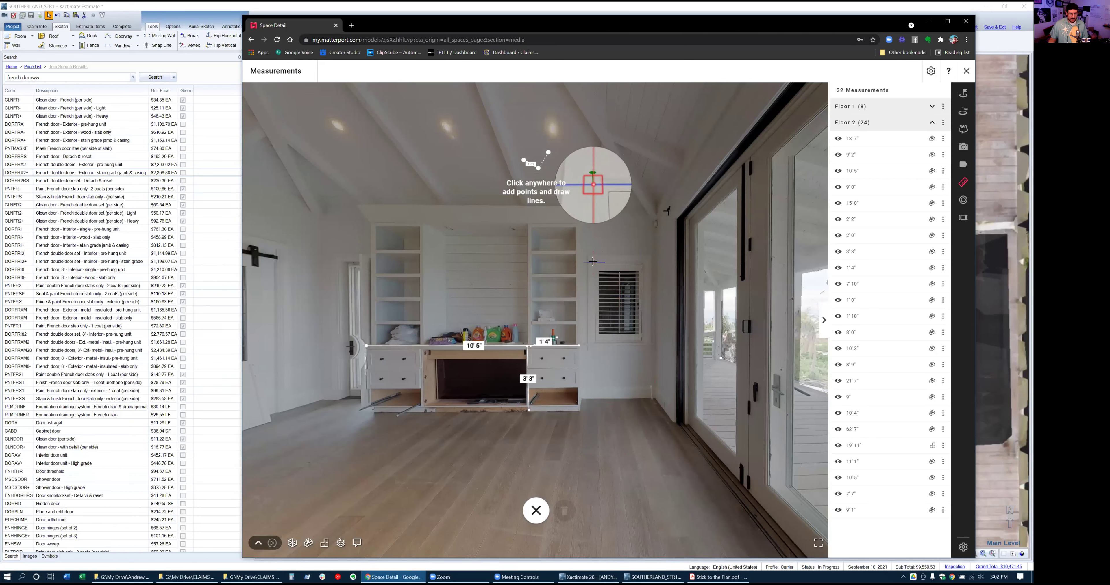
left_click(593, 262)
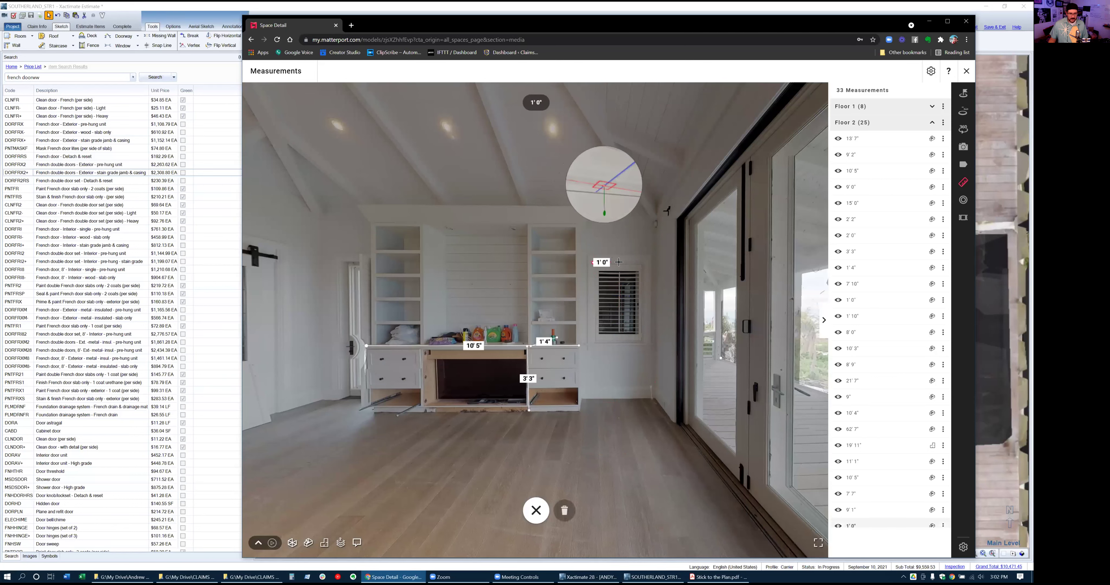
left_click(641, 262)
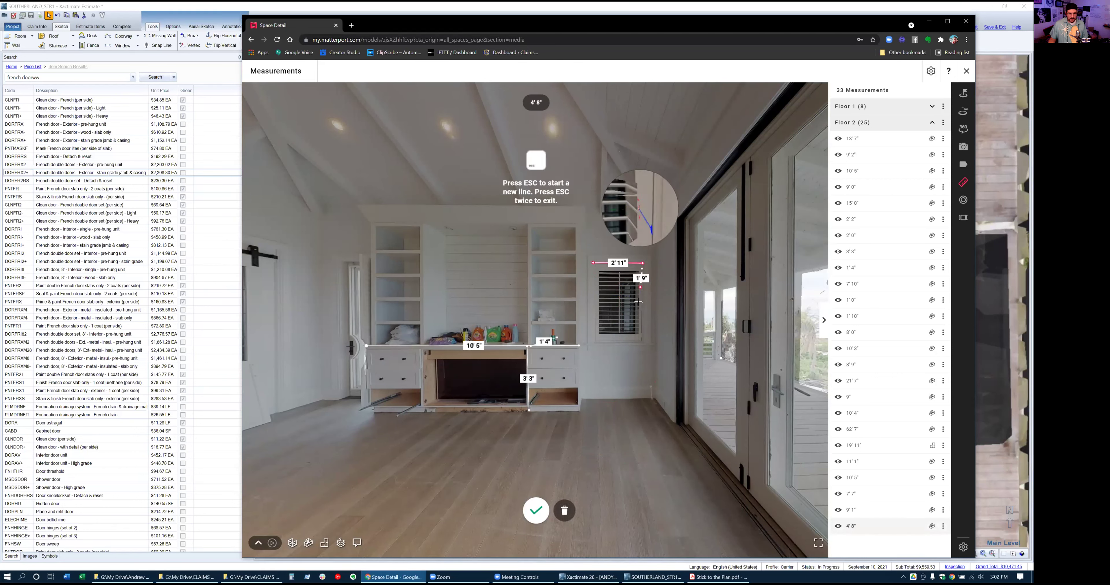
left_click(642, 341)
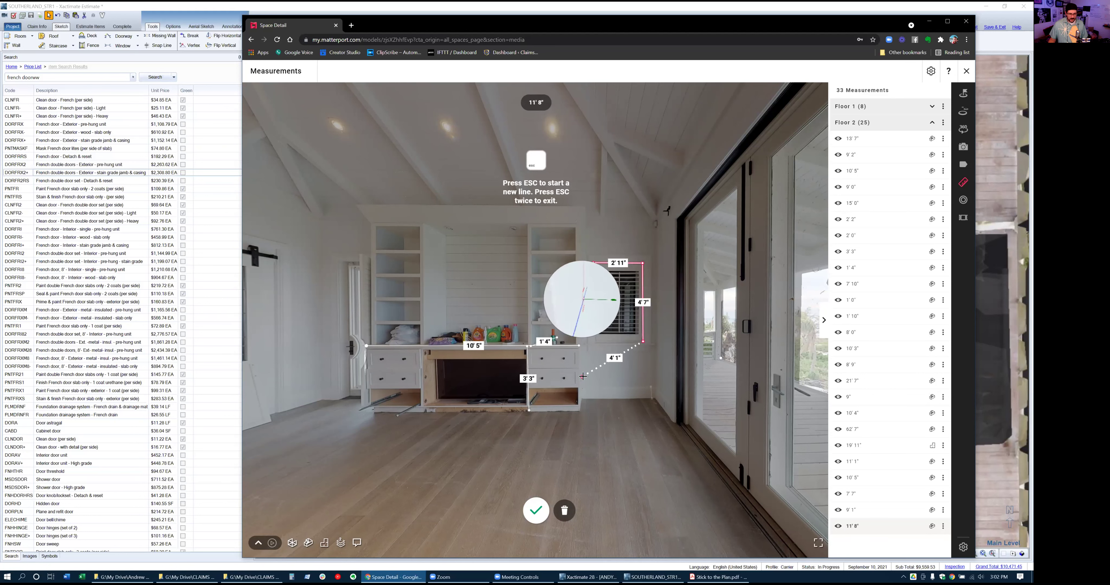
key("Escape")
key("Escape")
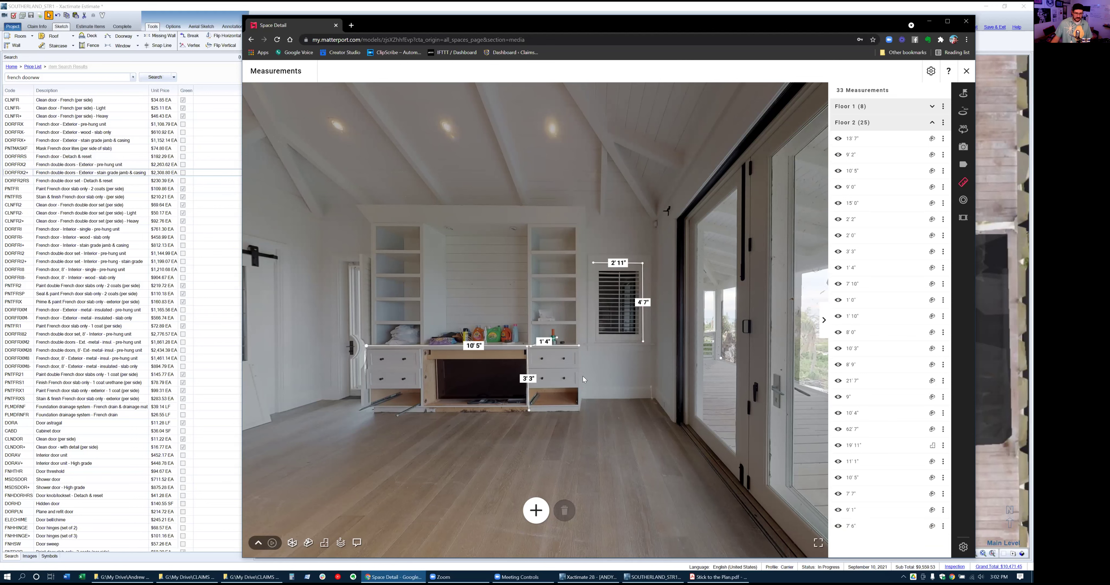
key("alt+Tab")
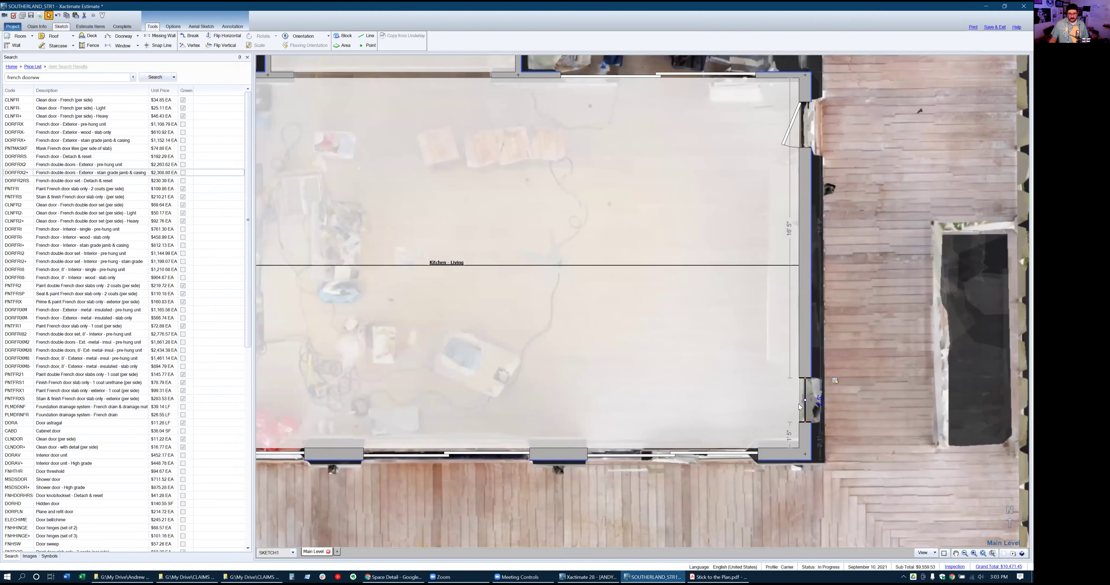
Set the east-wall window to 3' wide on a 3' base height, then switch back to Matterport
left_click(804, 412)
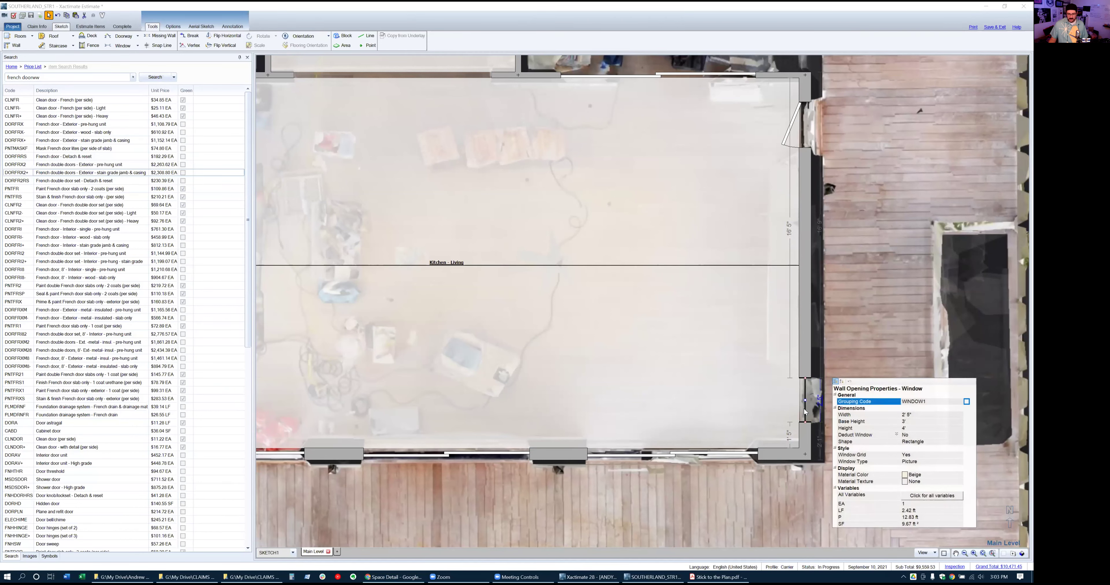
key("Down")
key("Down")
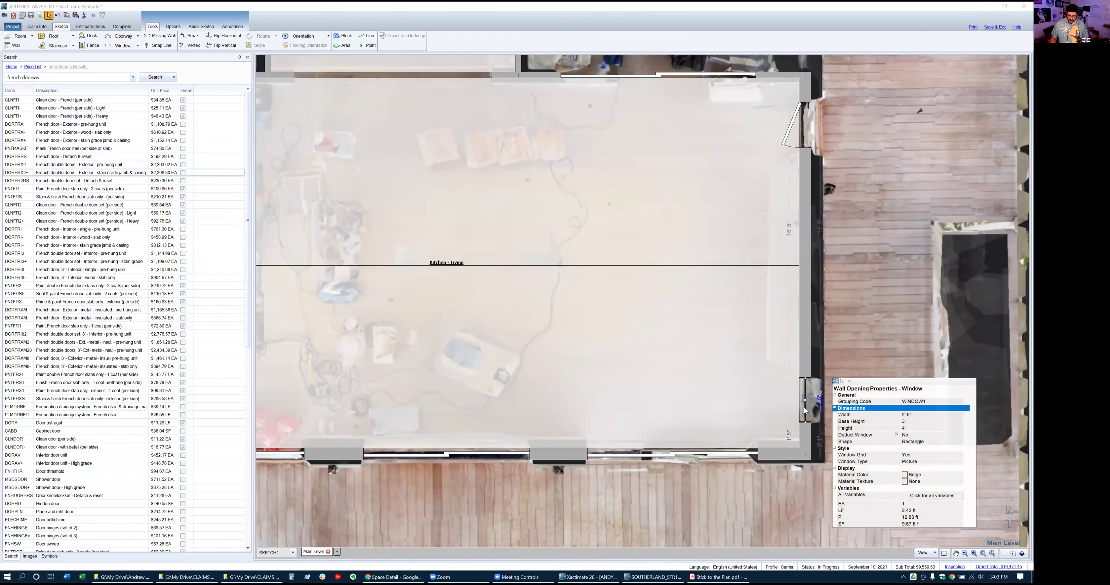
type("3.")
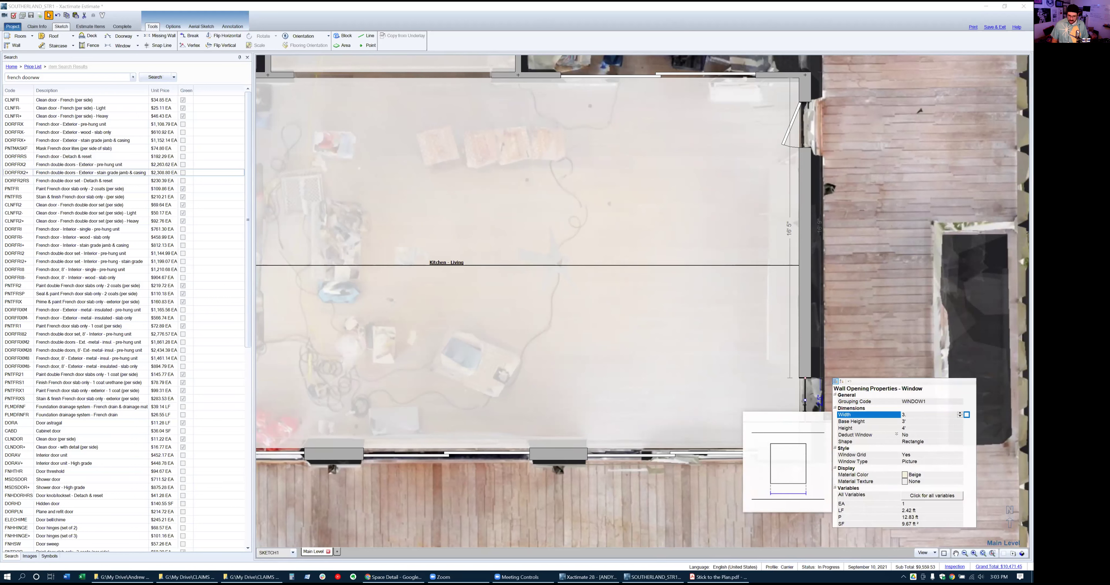
key("Down")
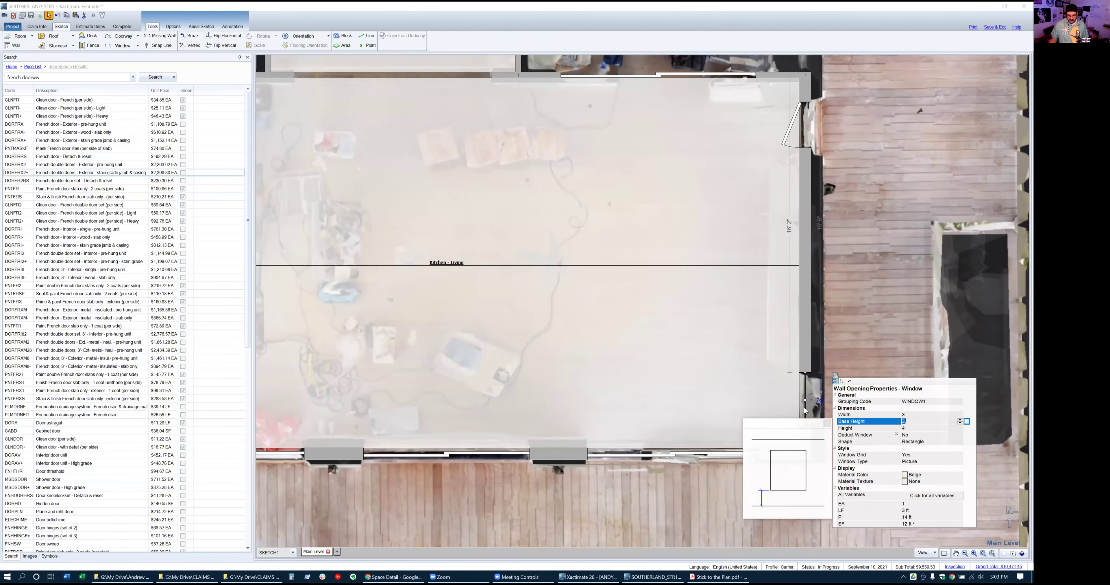
key("Down")
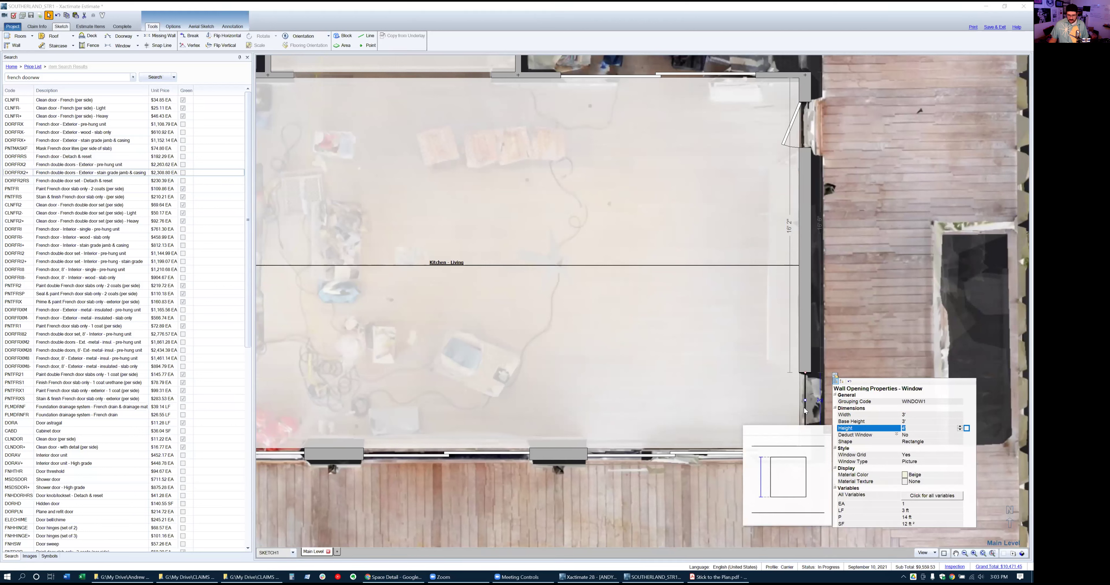
key("alt+Tab")
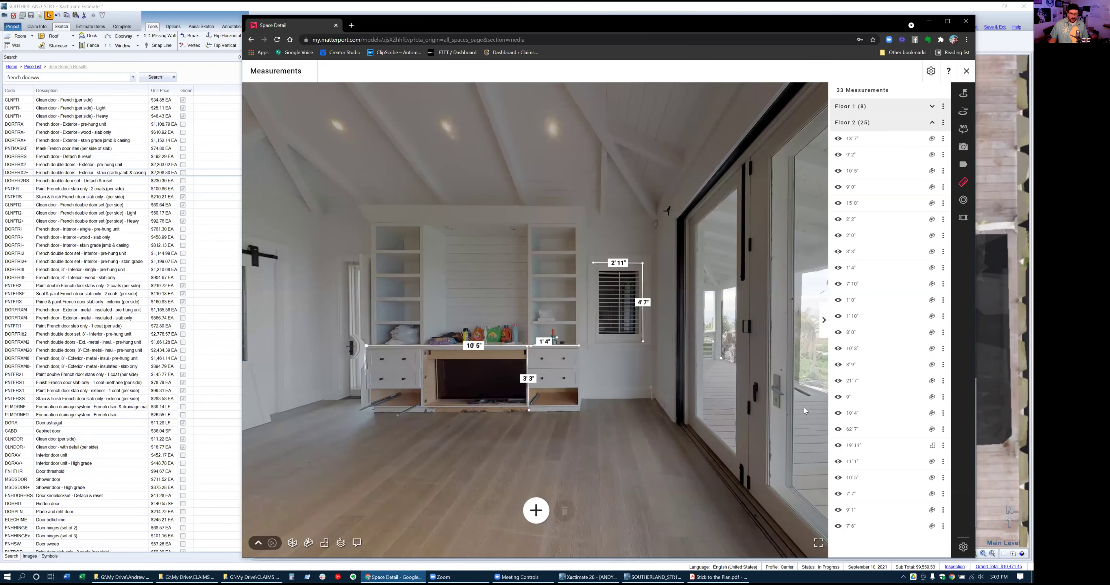
Set the east-wall window's height to 4' 6" and return to the Xactimate floor plan
key("alt+Tab")
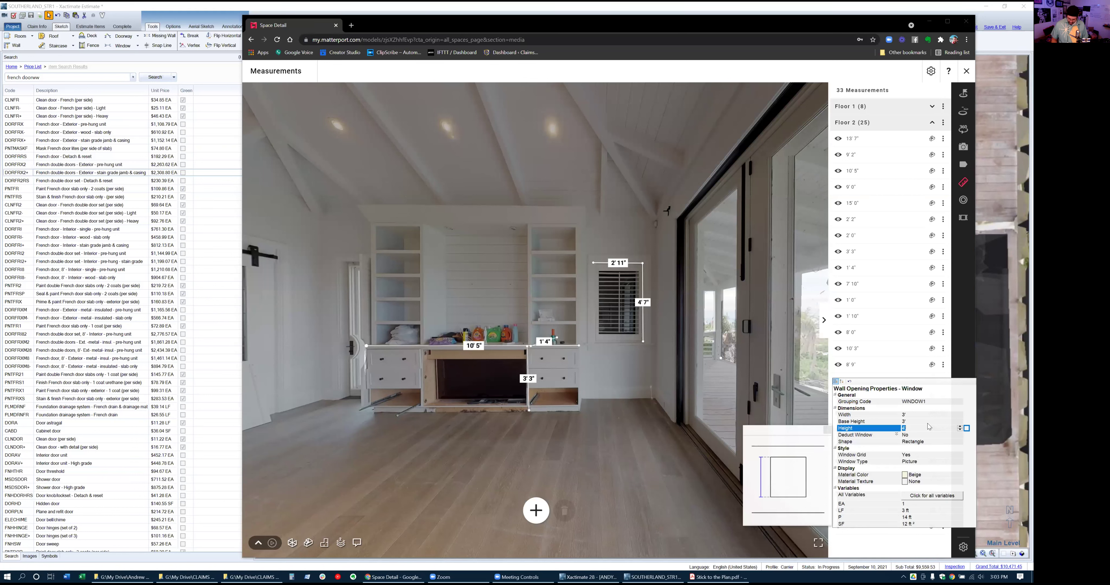
key("Return")
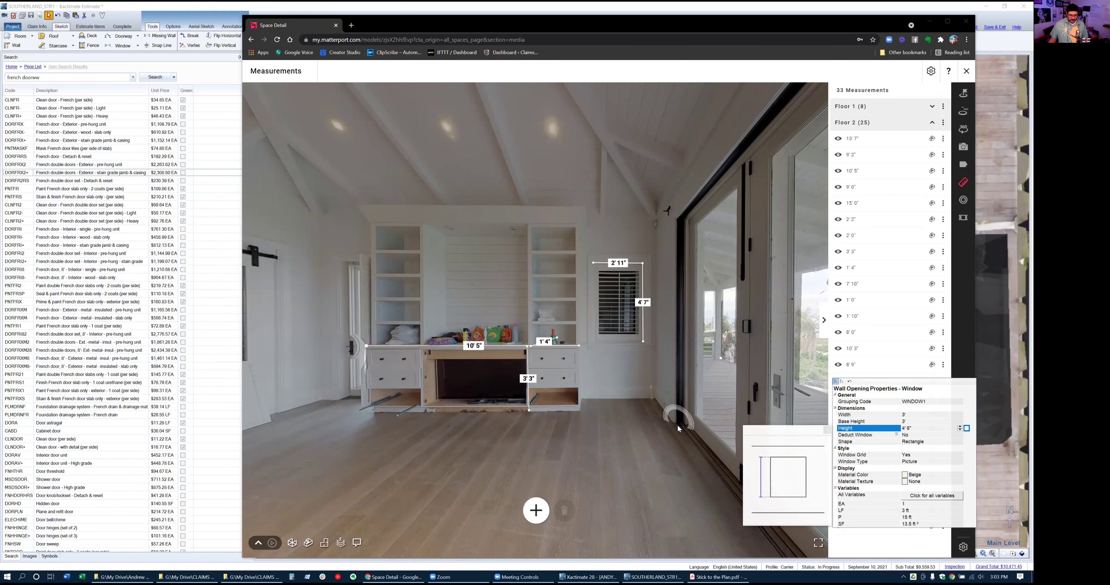
key("alt+Tab")
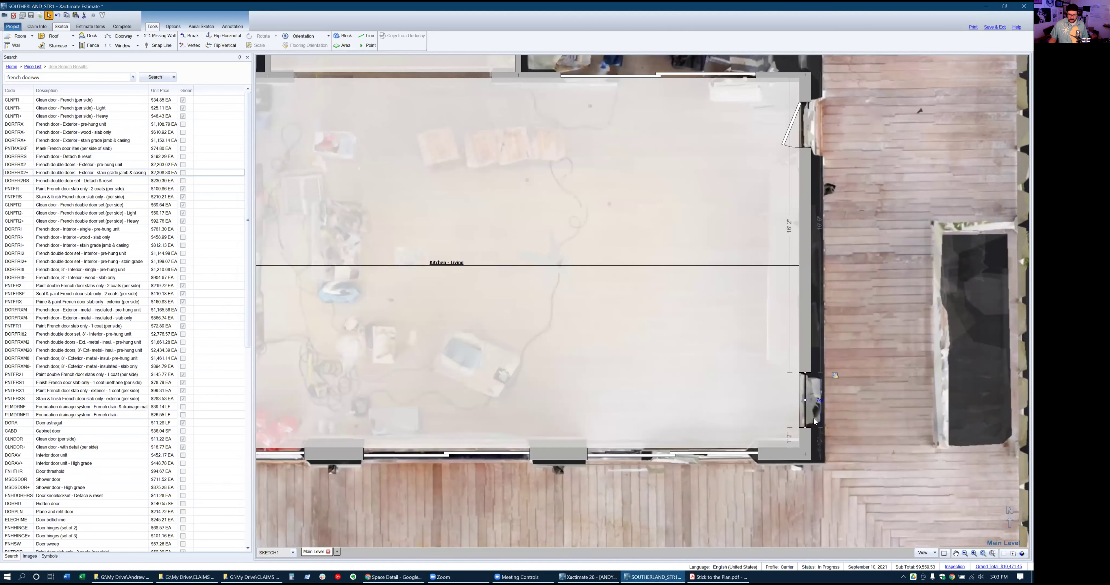
Check the east-wall window's placement dimensions, then deselect it
left_click(811, 413)
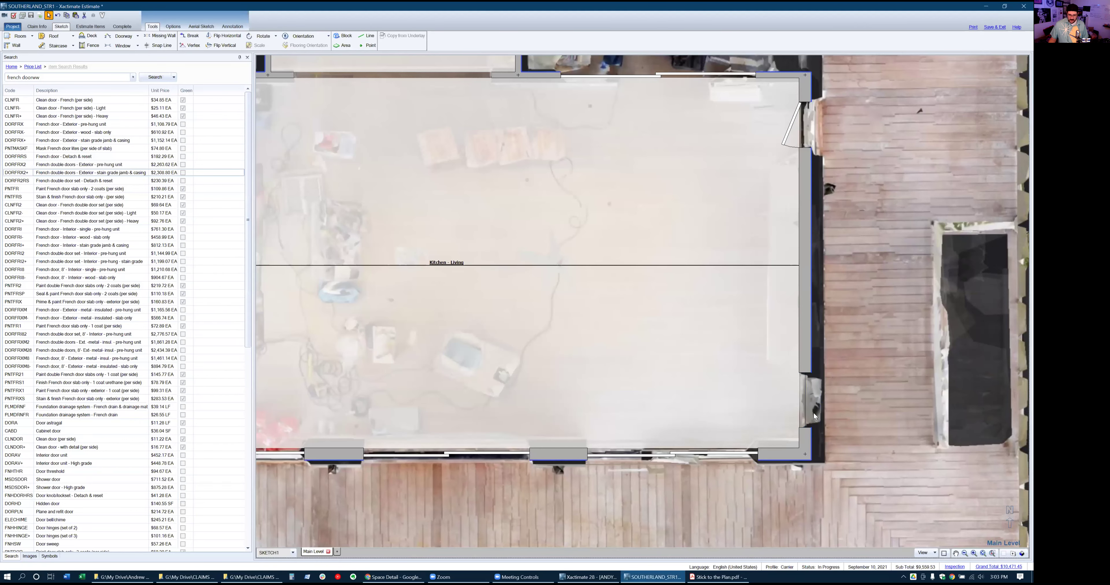
left_click(803, 412)
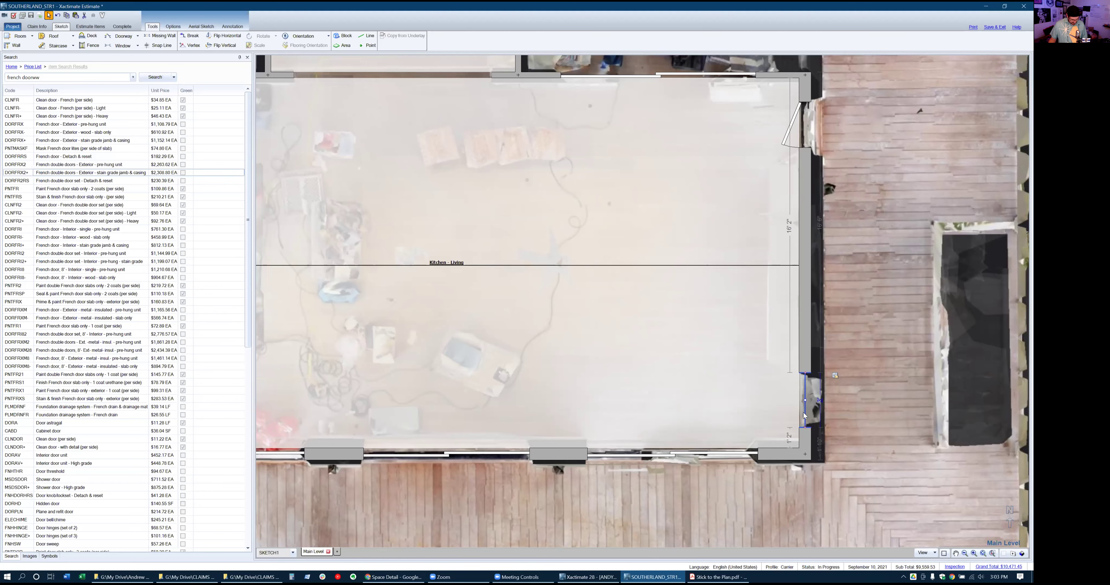
left_click(909, 424)
Add a 3' opening on Kitchen - Living's left wall, then bring Matterport forward
scroll(909, 424, "down", 2)
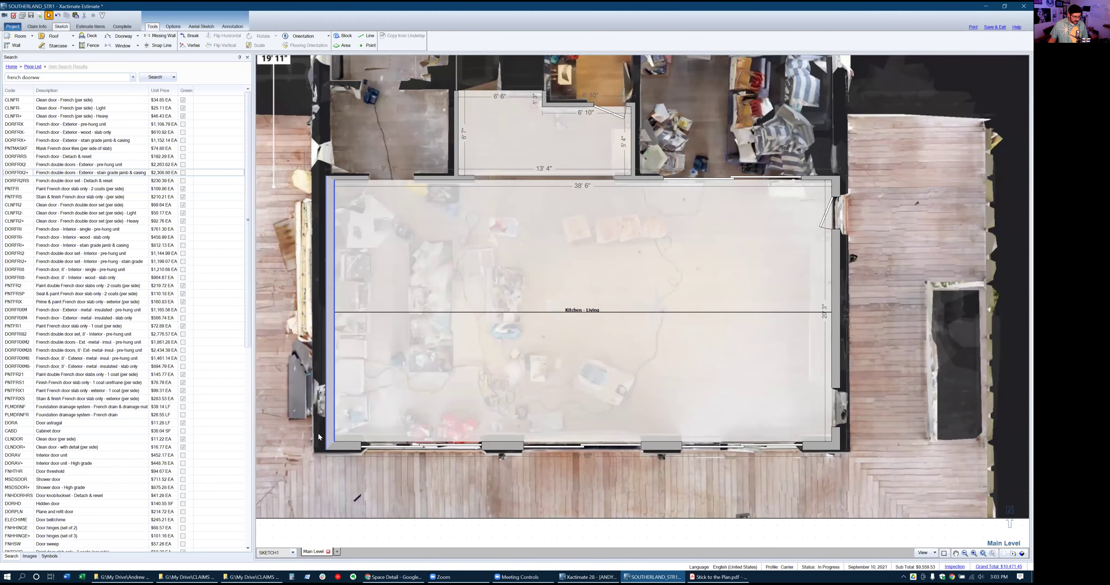
key("w")
left_click(331, 412)
key("alt+Tab")
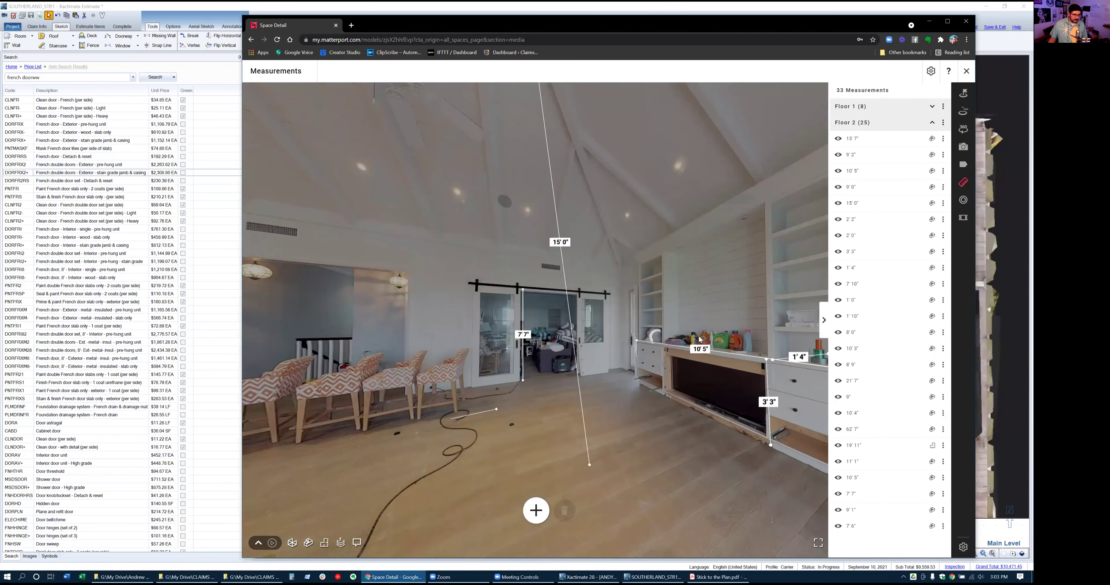
Walk the Matterport tour into the kitchen past the counter to the pantry doors, then return to Xactimate
left_click(700, 341)
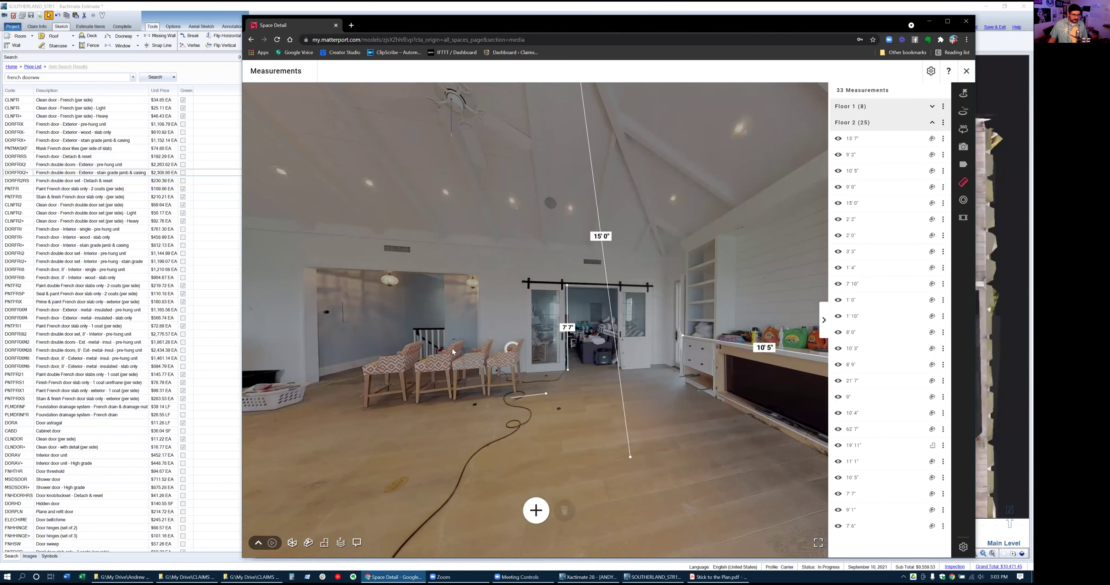
left_click(627, 377)
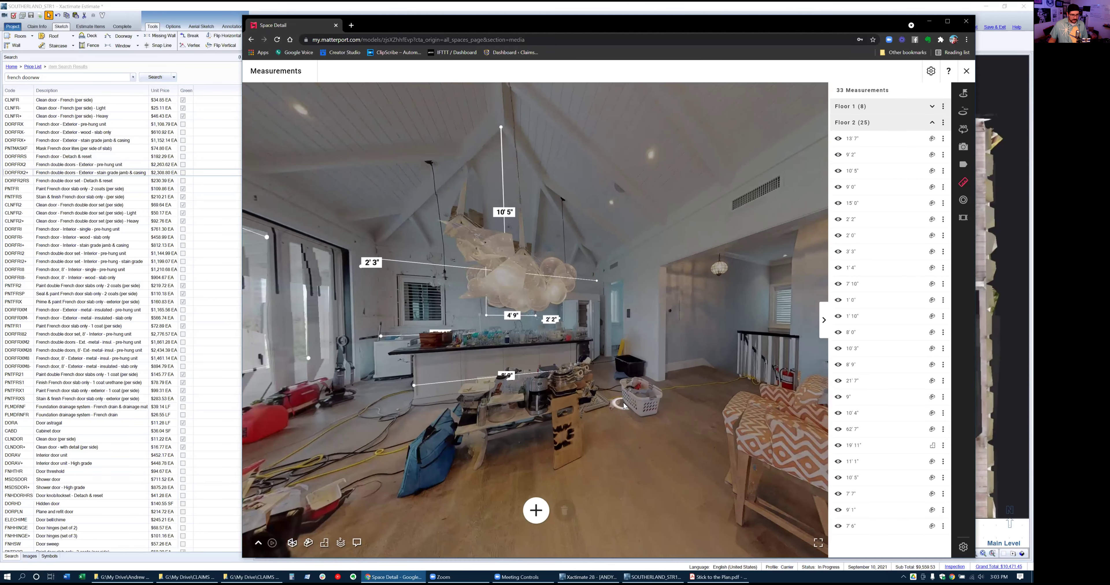
left_click(623, 403)
left_click(660, 398)
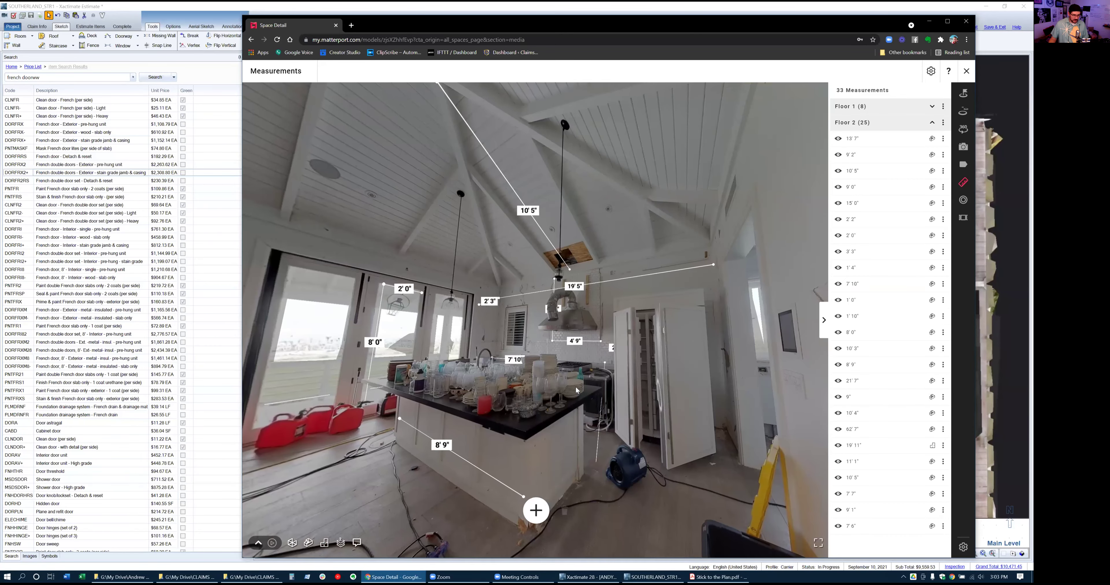
key("alt+Tab")
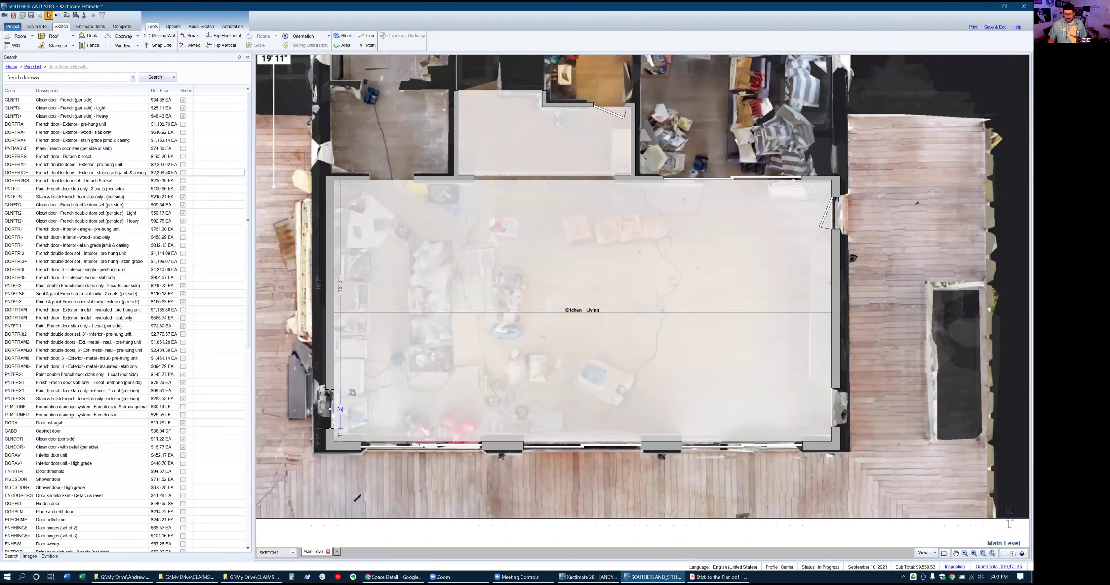
Show the Main Level sketch in 3D and rotate it to look into Kitchen - Living
left_click(1021, 554)
mouse_move(739, 454)
left_mouse_down()
mouse_move(649, 392)
mouse_move(644, 370)
mouse_move(709, 354)
mouse_move(838, 361)
mouse_move(845, 372)
mouse_move(570, 397)
mouse_move(497, 362)
mouse_move(631, 358)
mouse_move(676, 368)
mouse_move(642, 386)
mouse_move(718, 393)
mouse_move(673, 398)
mouse_move(635, 364)
mouse_move(618, 373)
left_mouse_up()
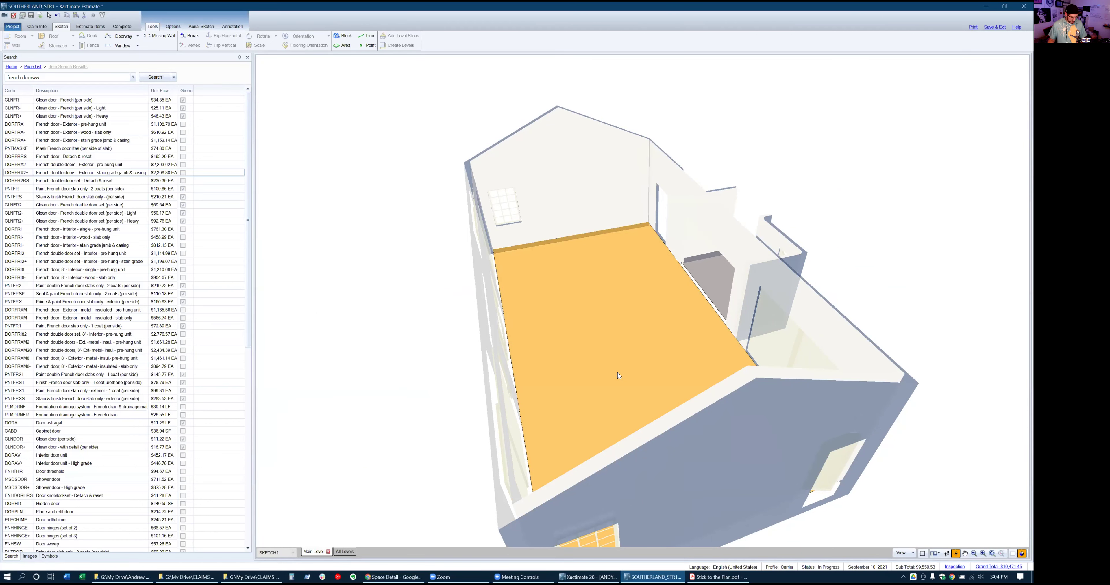
key("alt+Tab")
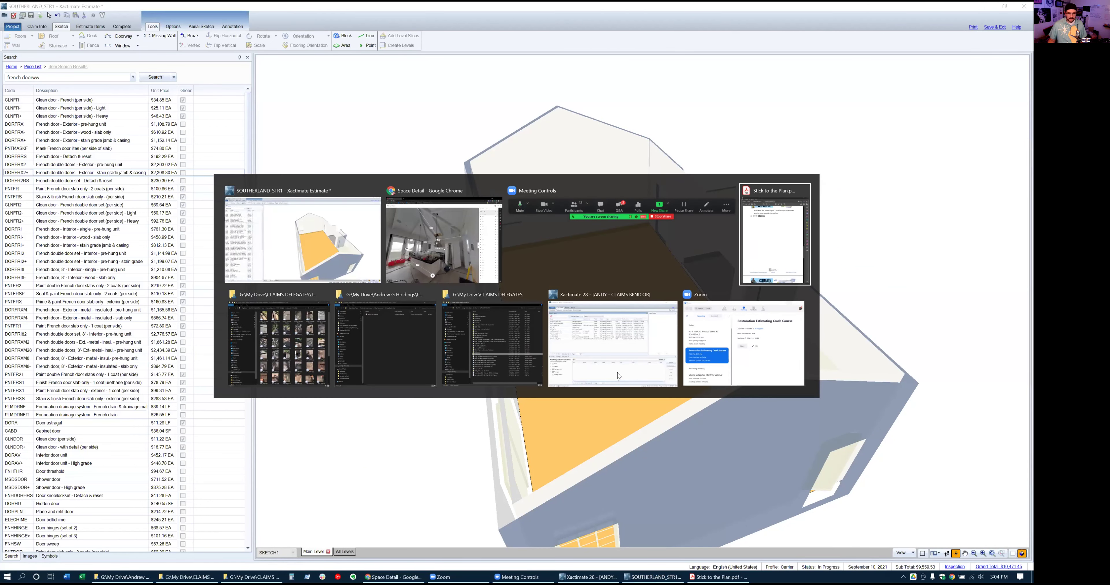
key("Escape")
Scroll Stick to the Plan.pdf to page 5, the Estimate Writing checklist items 13–20
key("alt+Tab")
scroll(260, 301, "down", 6)
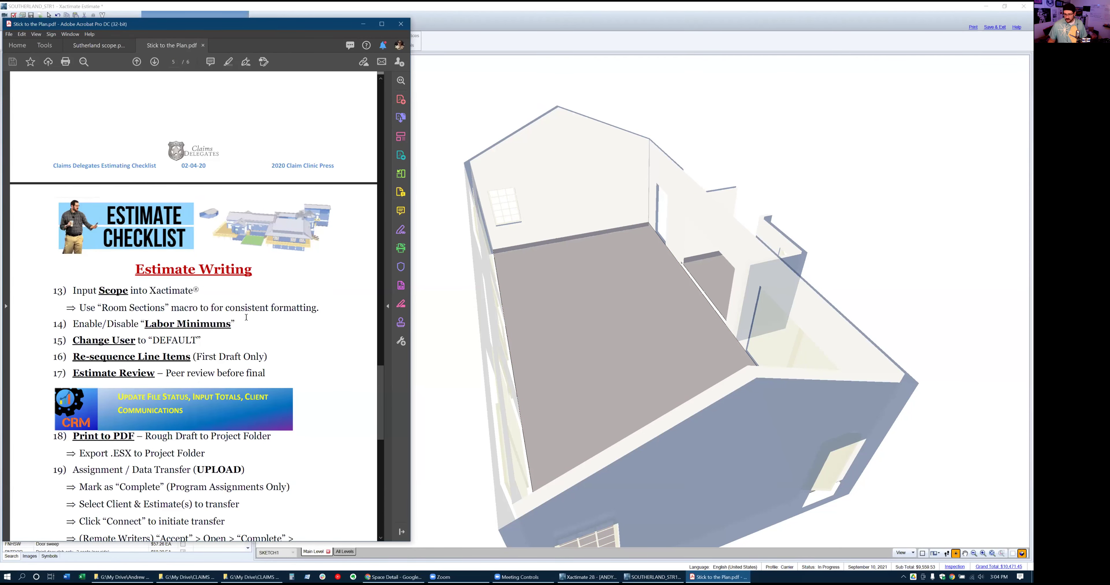
scroll(246, 318, "down", 1)
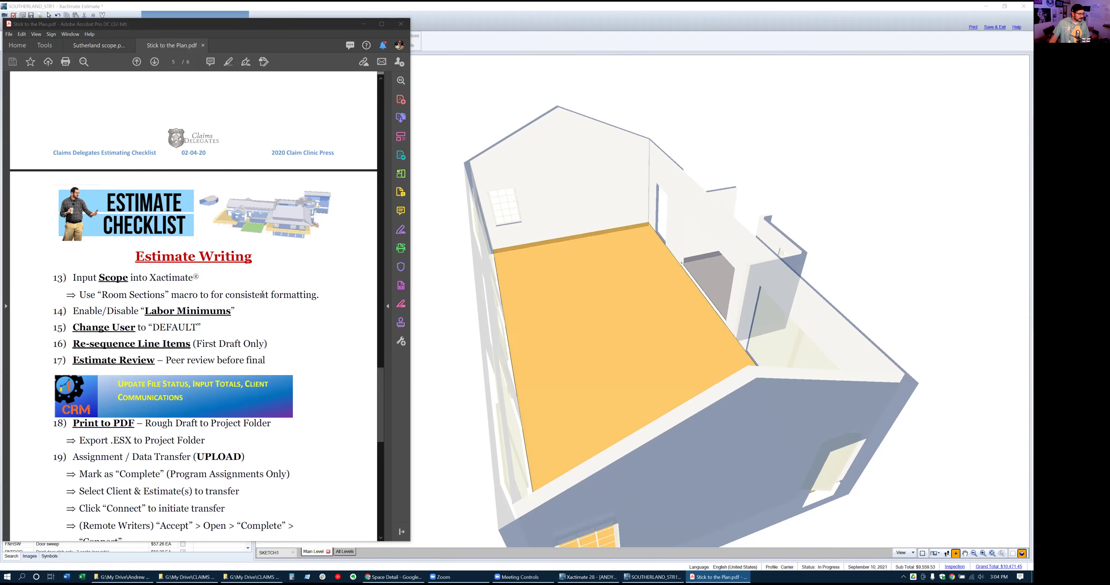
scroll(226, 287, "down", 6)
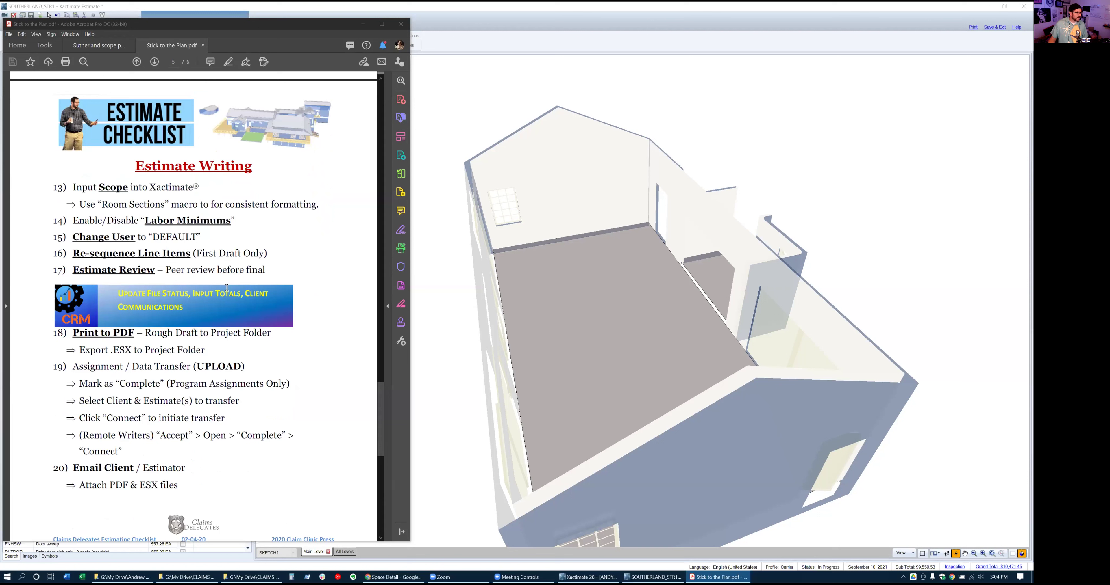
scroll(227, 288, "down", 1)
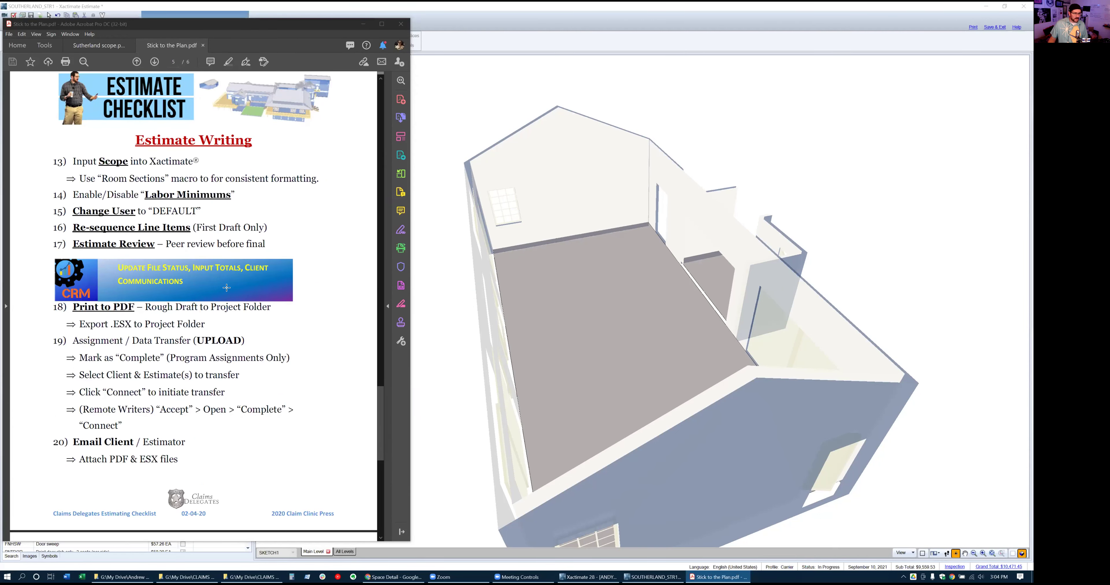
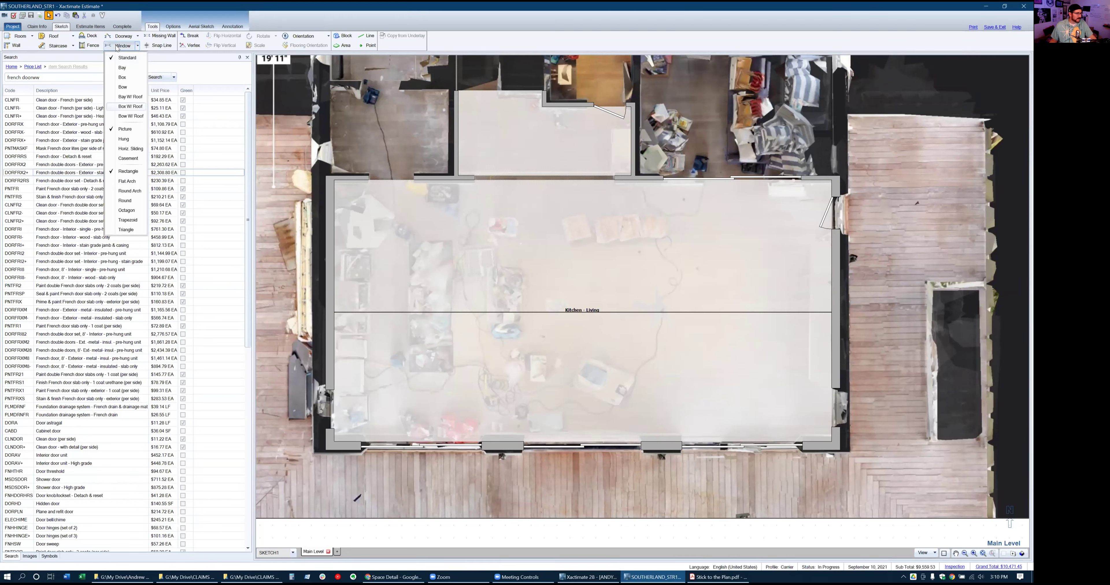
Review the window and door type choices, then select the Kitchen - Living room
left_click(138, 38)
left_click(139, 38)
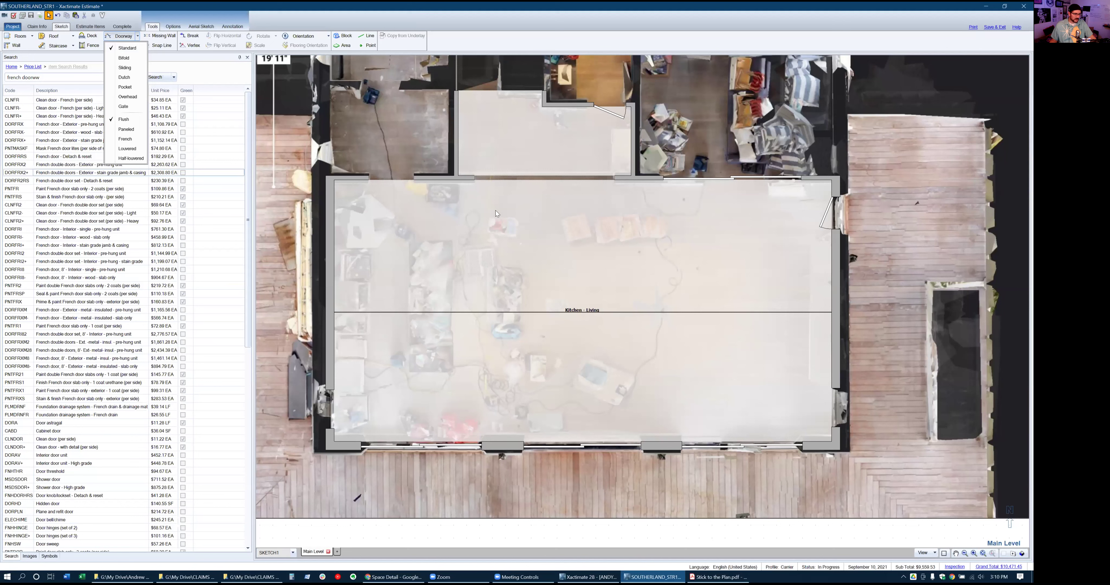
left_click(456, 305)
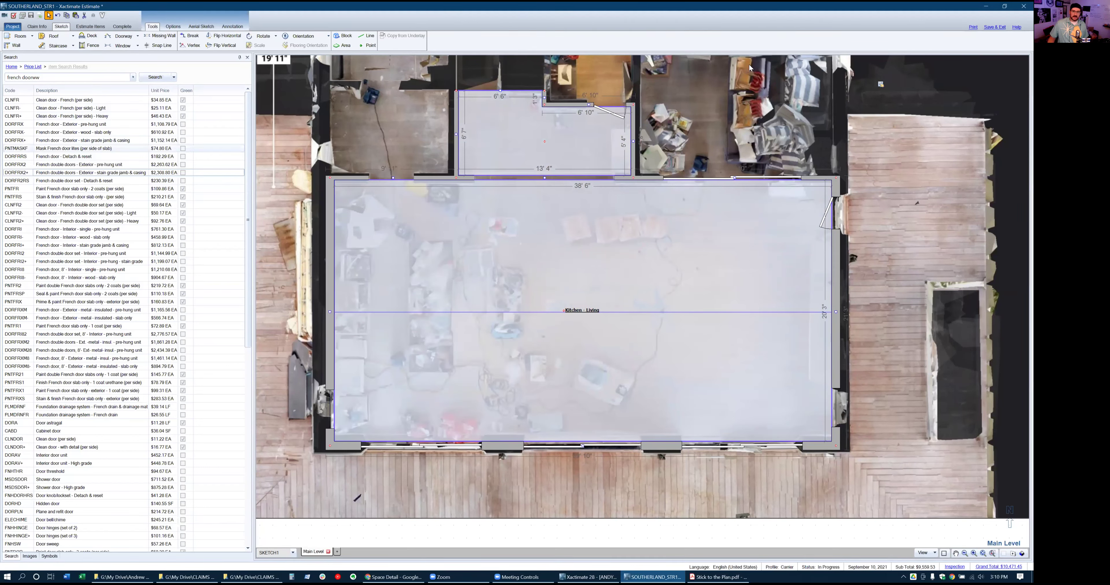
Save and exit the estimate, then open Preferences in the Xactimate Control Center
left_click(993, 27)
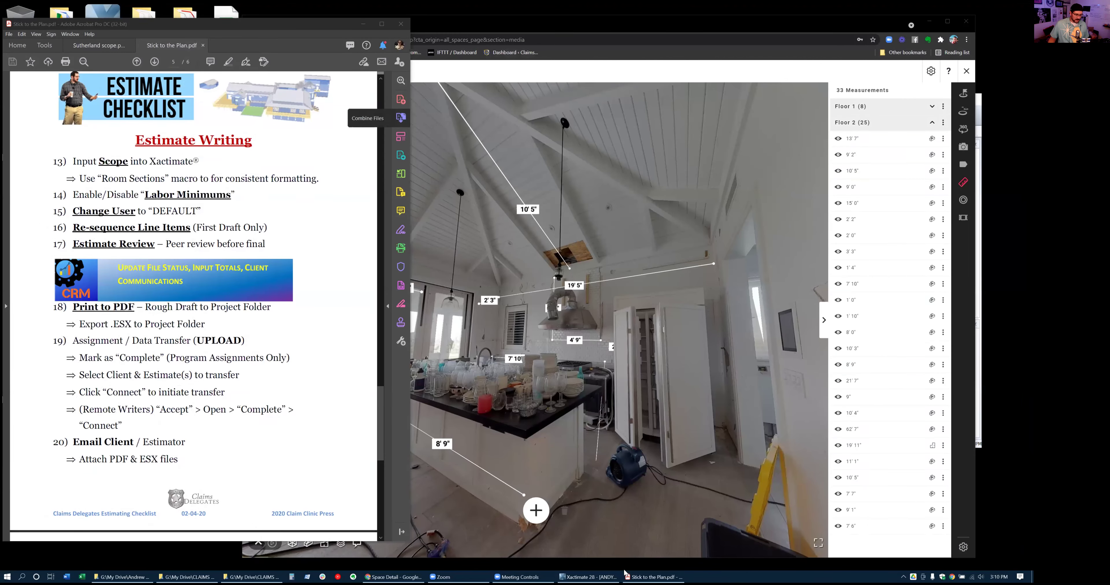
left_click(588, 578)
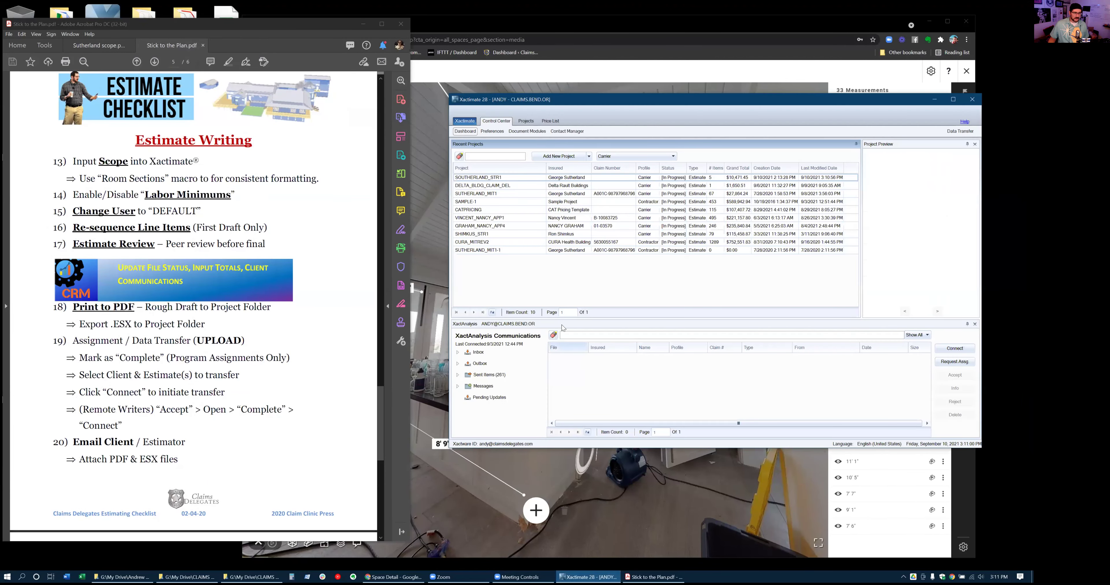
left_click(498, 134)
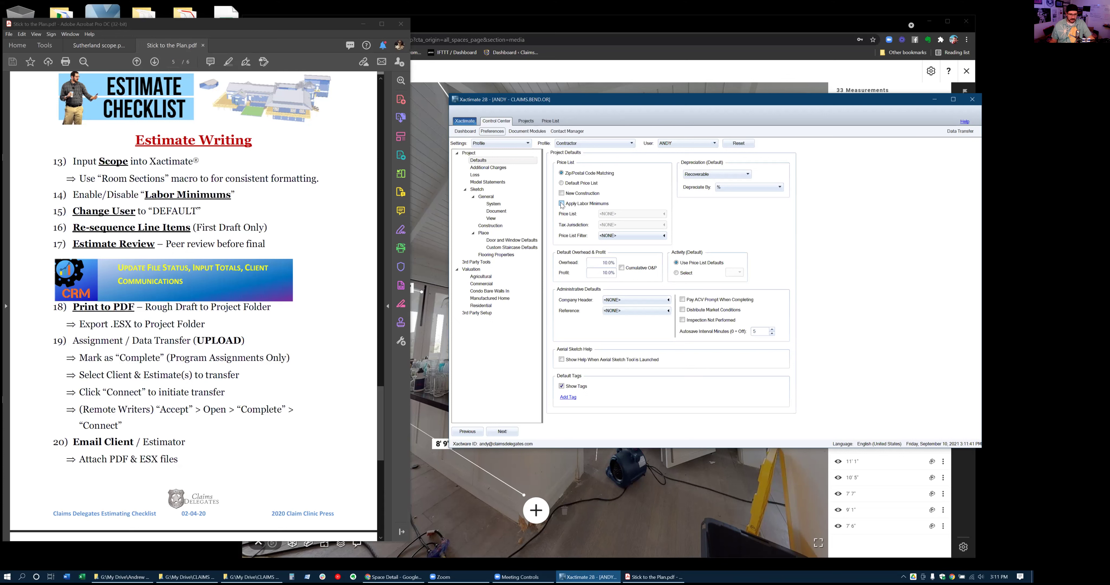
Browse the Additional Charges, Loss and Statement settings, then return to Project Defaults
left_click(491, 168)
left_click(480, 178)
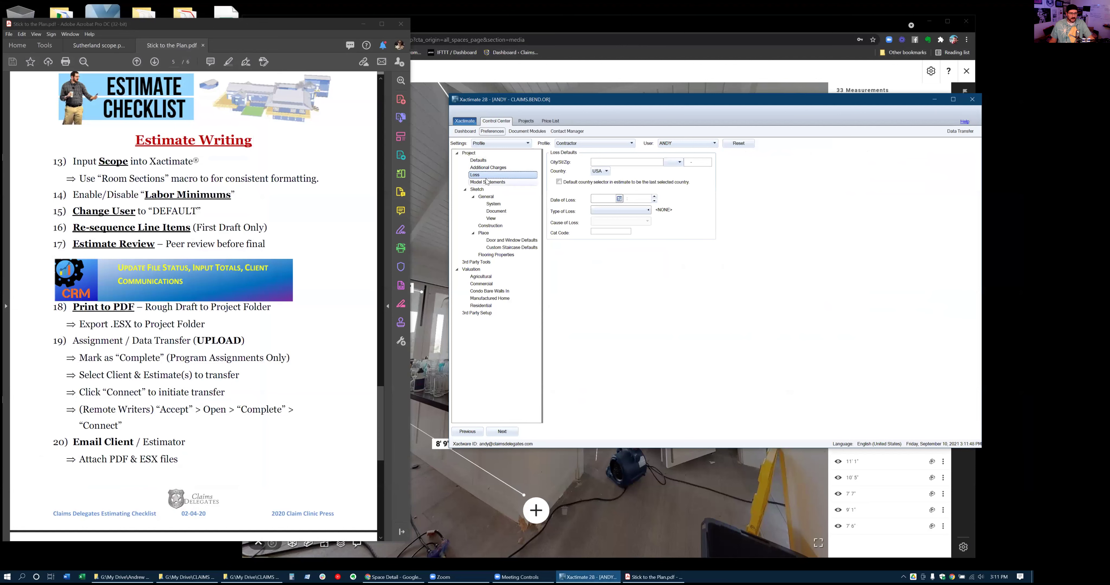
left_click(488, 183)
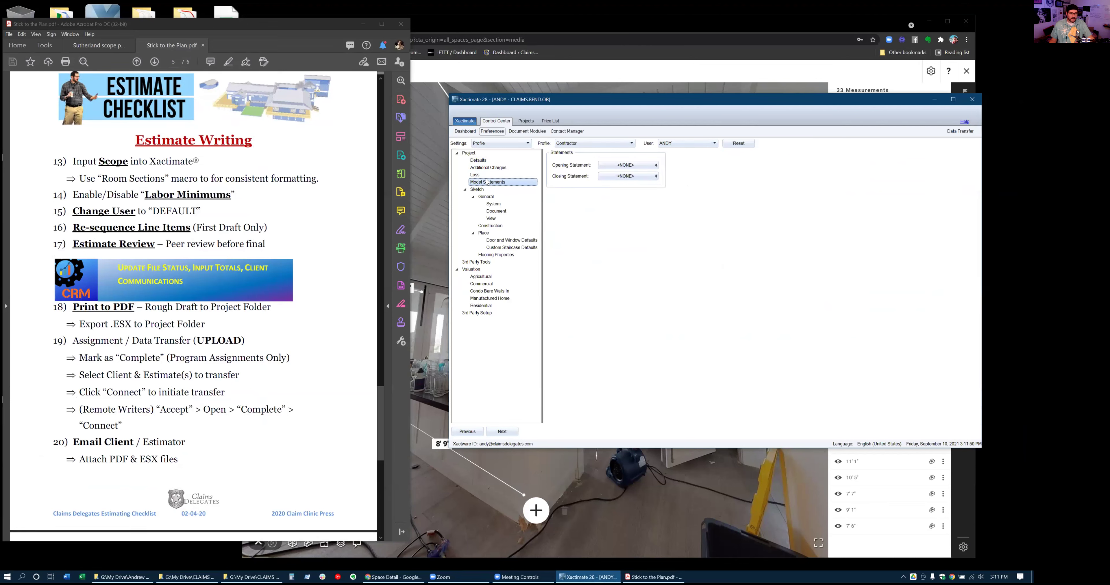
key("Up")
key("Up")
key("Up")
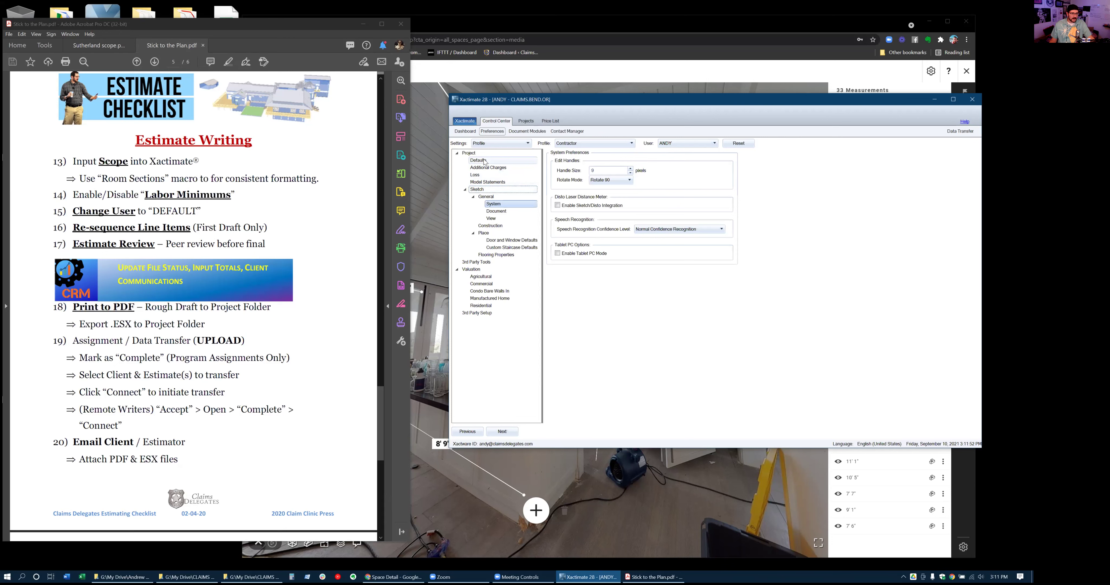
Show the Carrier profile defaults, cancelling the company header, claim rep and contractor pickers
left_click(601, 144)
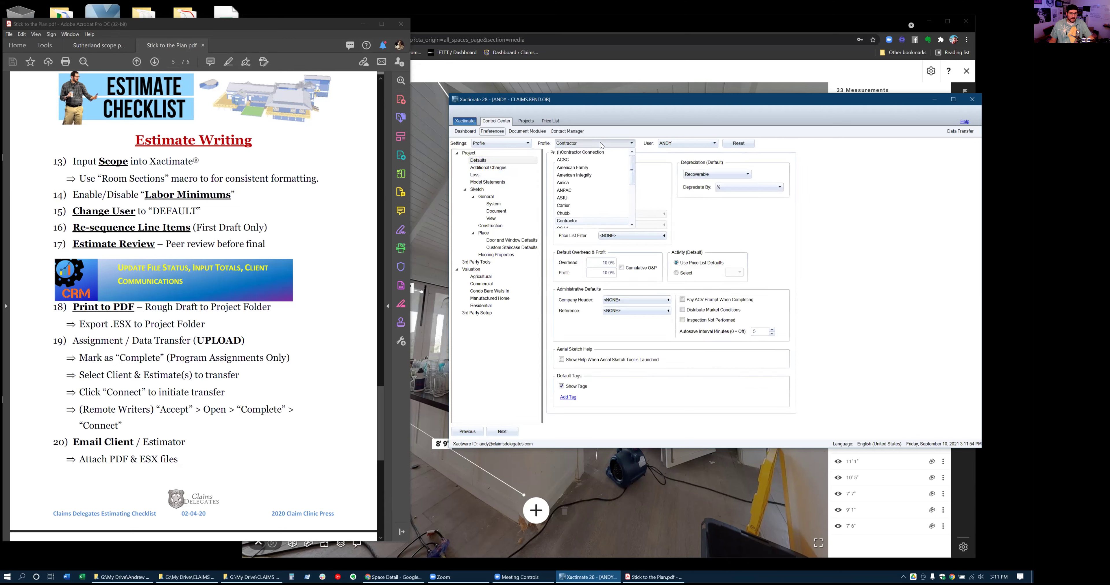
left_click(576, 205)
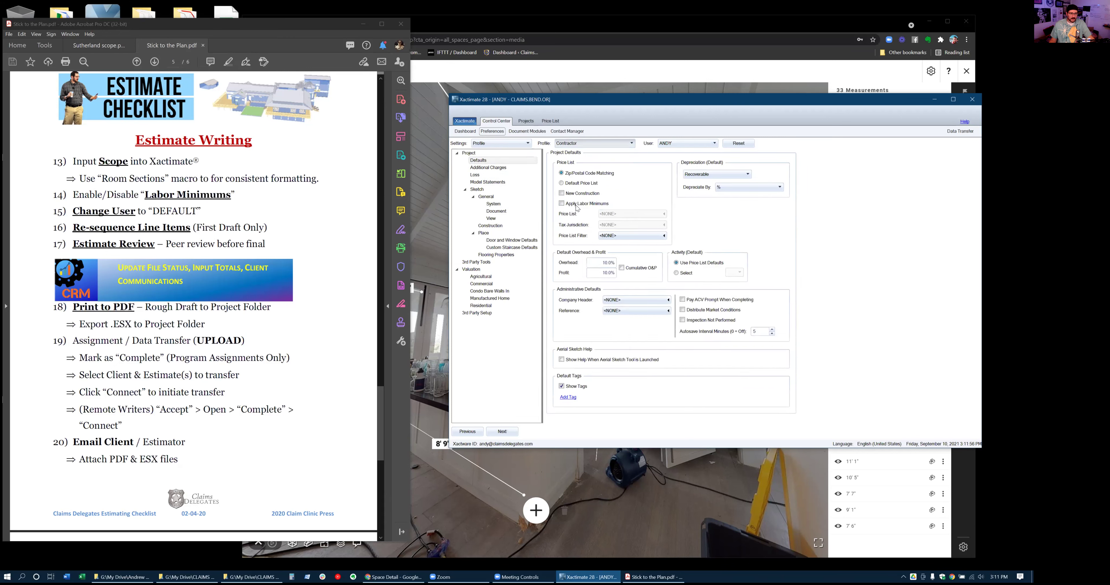
left_click(486, 161)
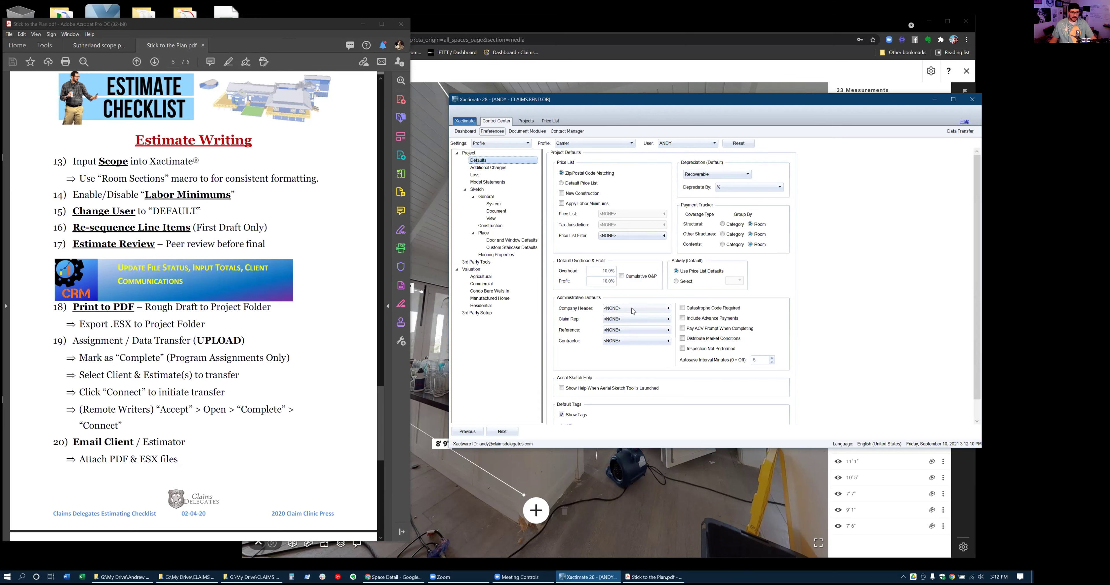
left_click(628, 307)
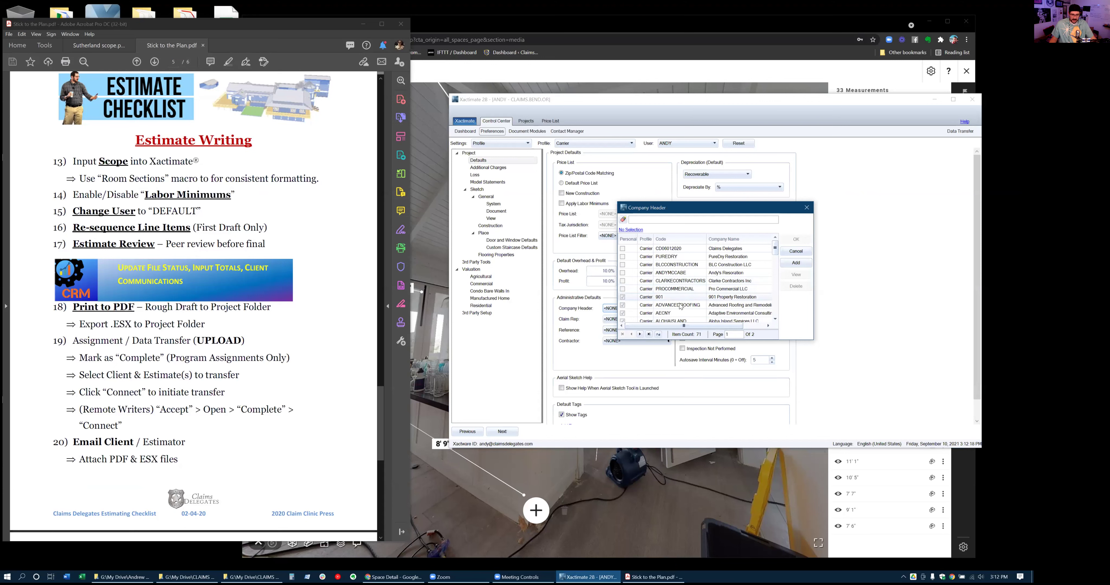
left_click(795, 252)
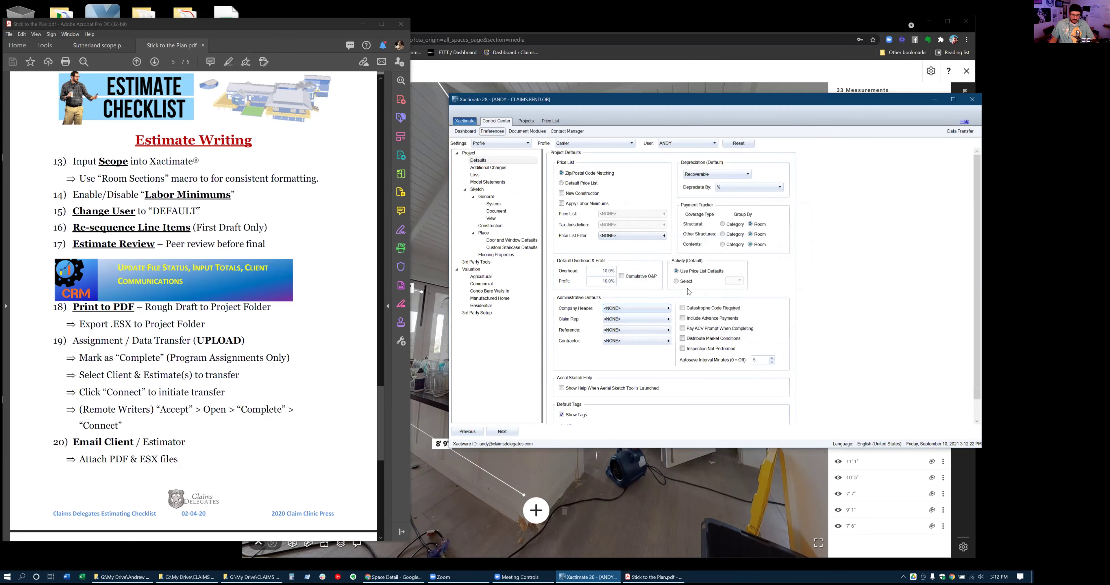
left_click(621, 319)
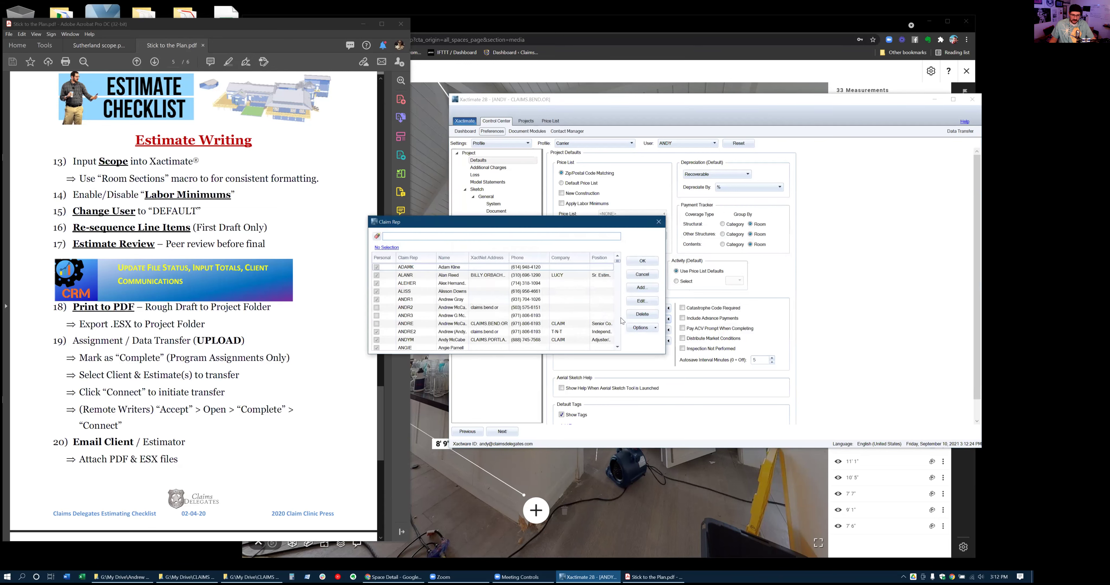
left_click(658, 221)
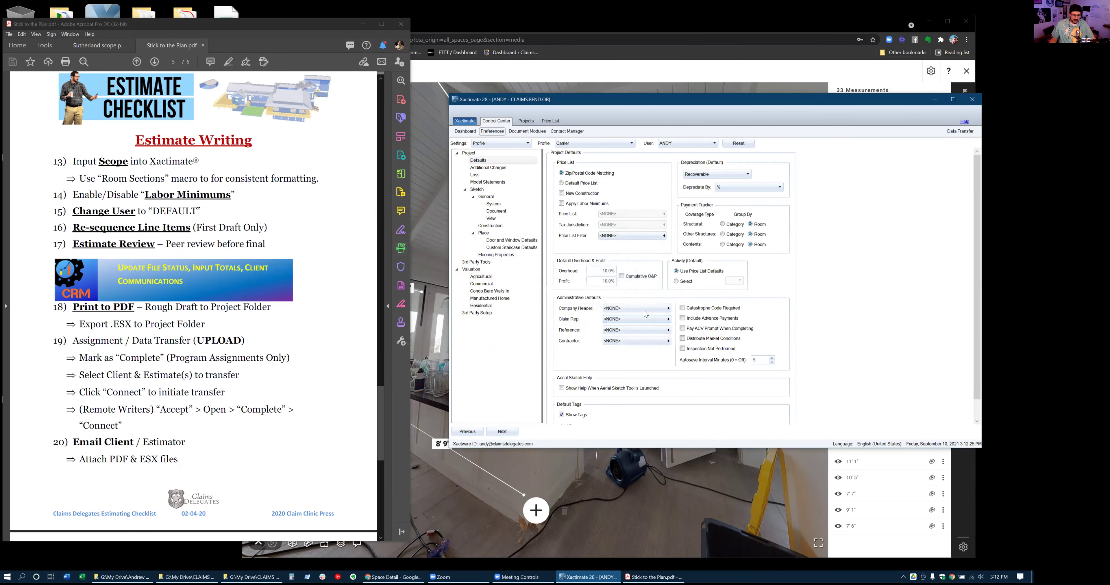
left_click(620, 342)
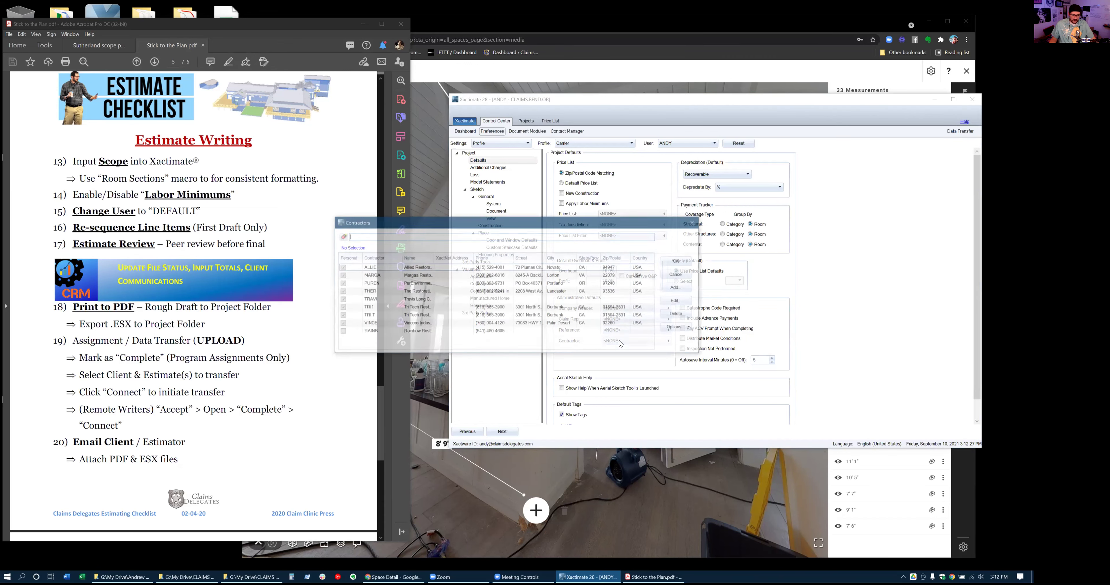
left_click(695, 223)
Switch back to the Contractor profile and bring up Sketch > General > System preferences
left_click(600, 146)
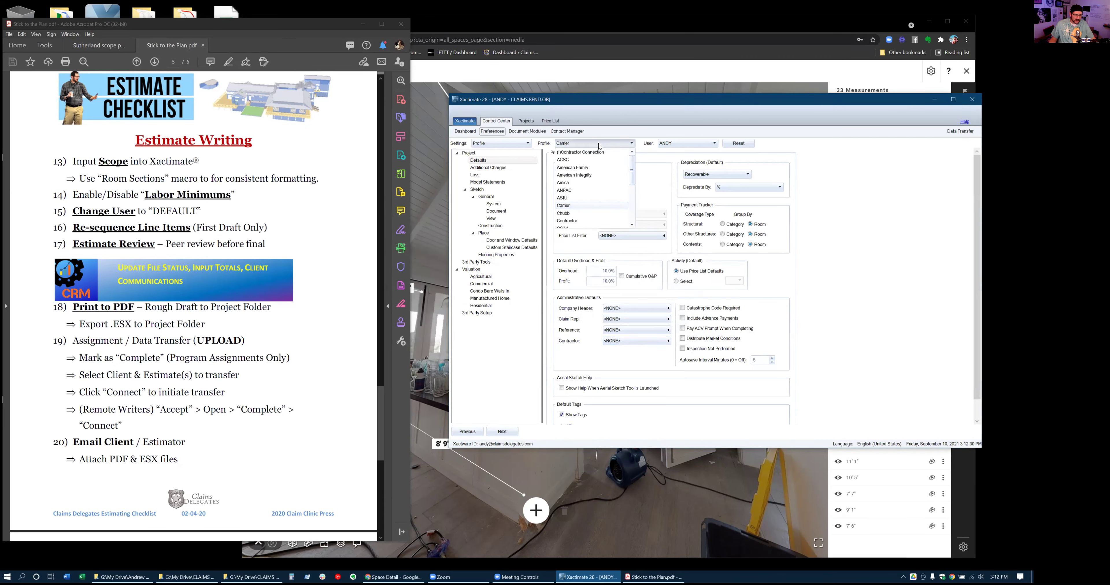
left_click(568, 220)
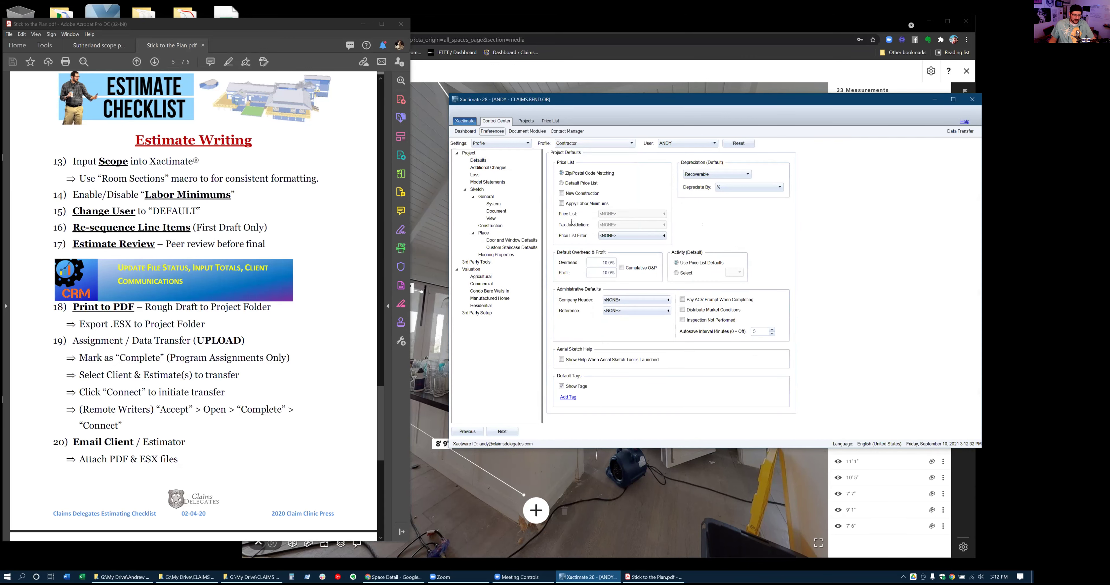
left_click(626, 301)
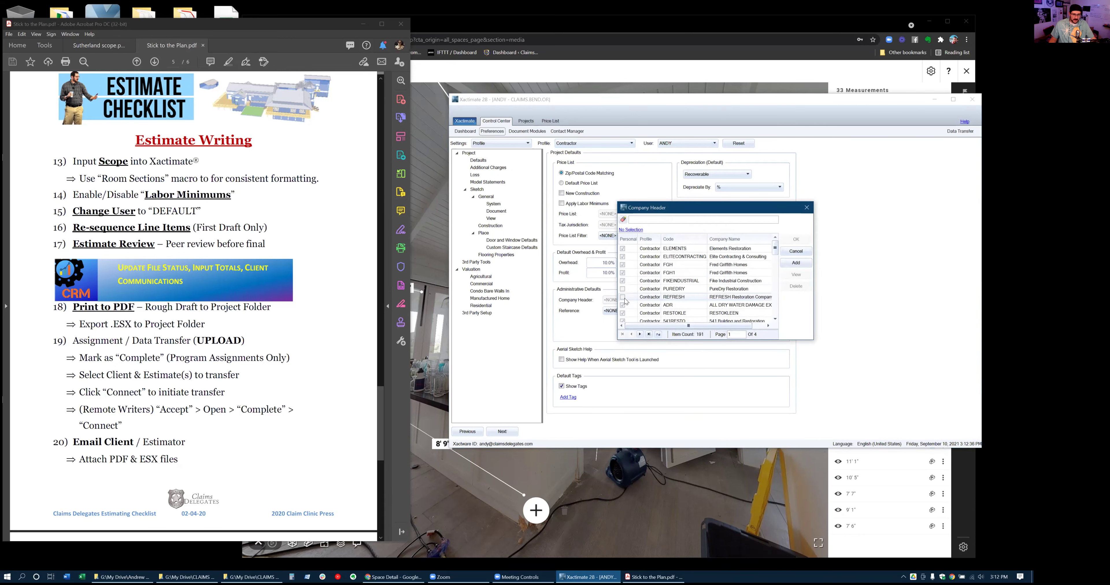
left_click(796, 251)
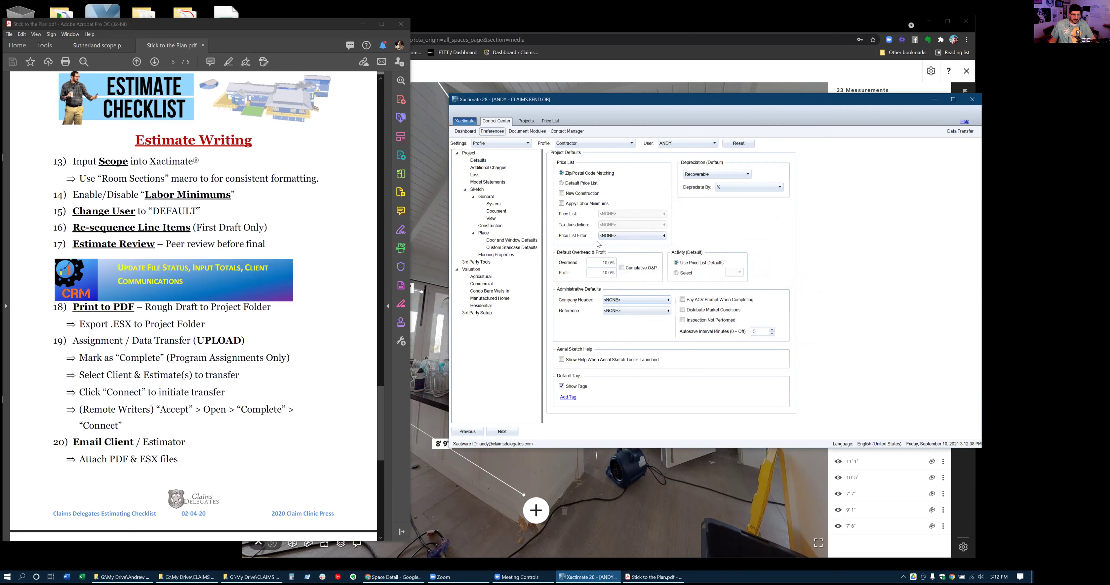
left_click(576, 145)
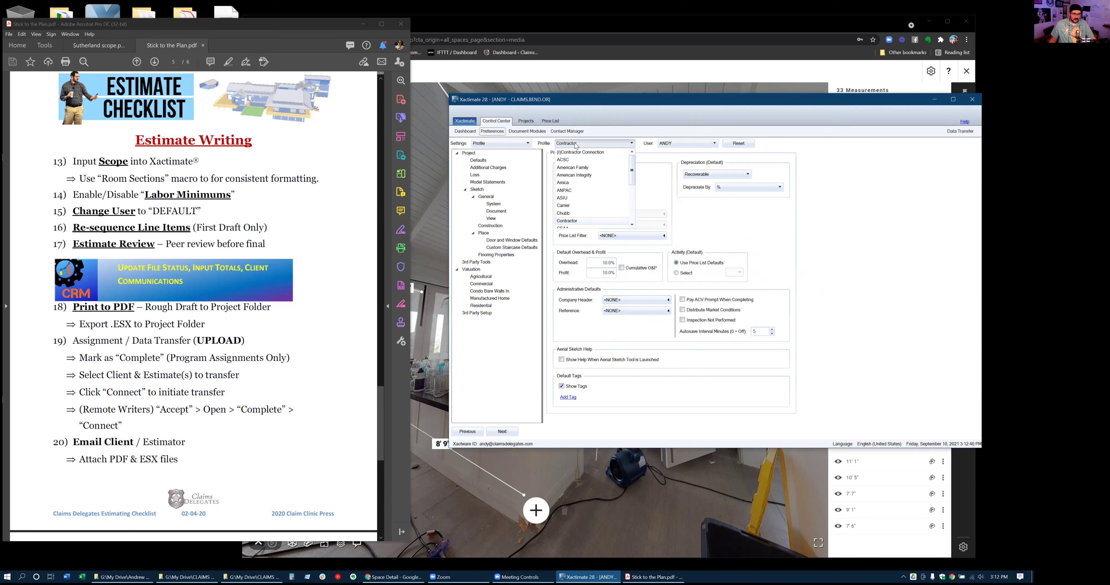
left_click(565, 145)
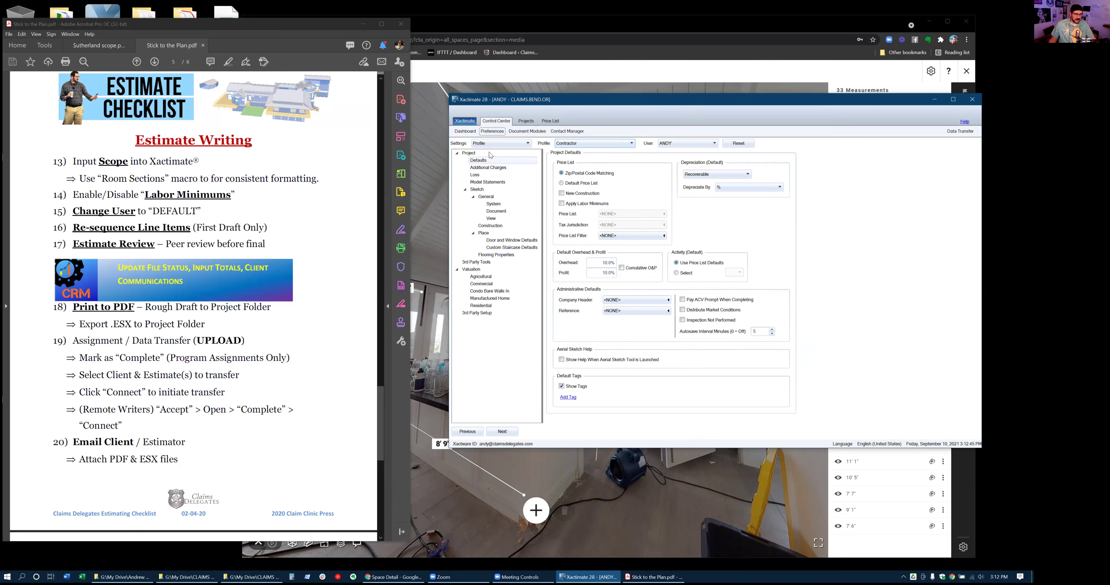
left_click(495, 205)
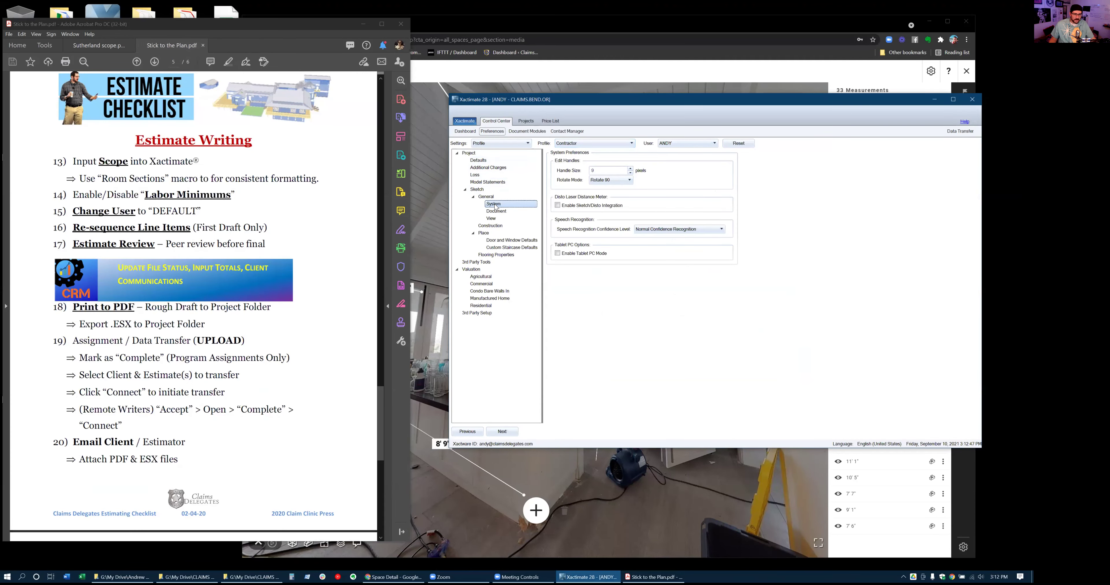
In Sketch Document preferences, uncheck Include ridge/hip cap and Include eave starter course
left_click(496, 211)
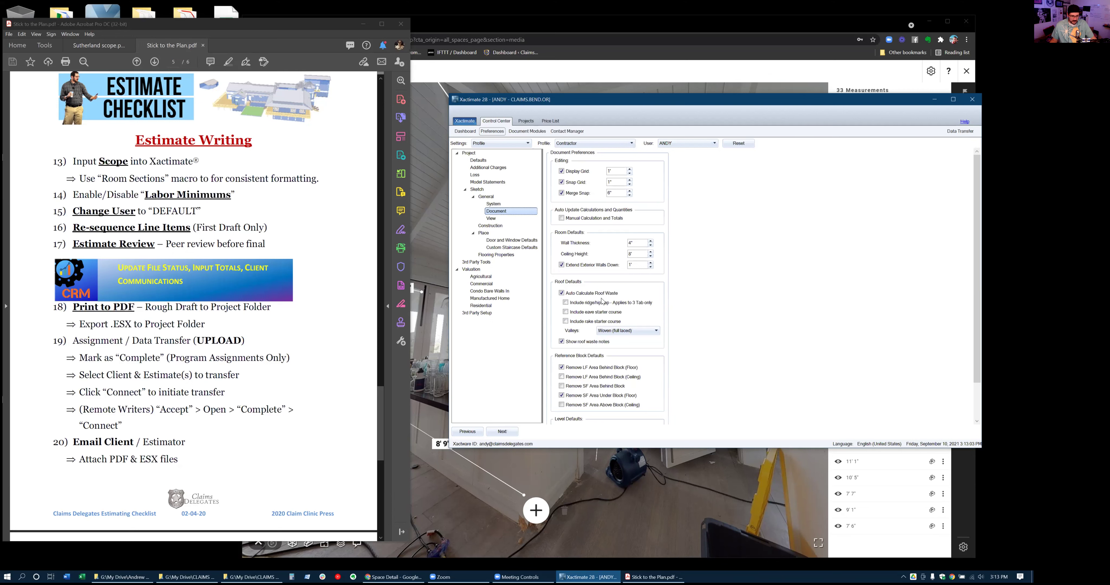
left_click(566, 304)
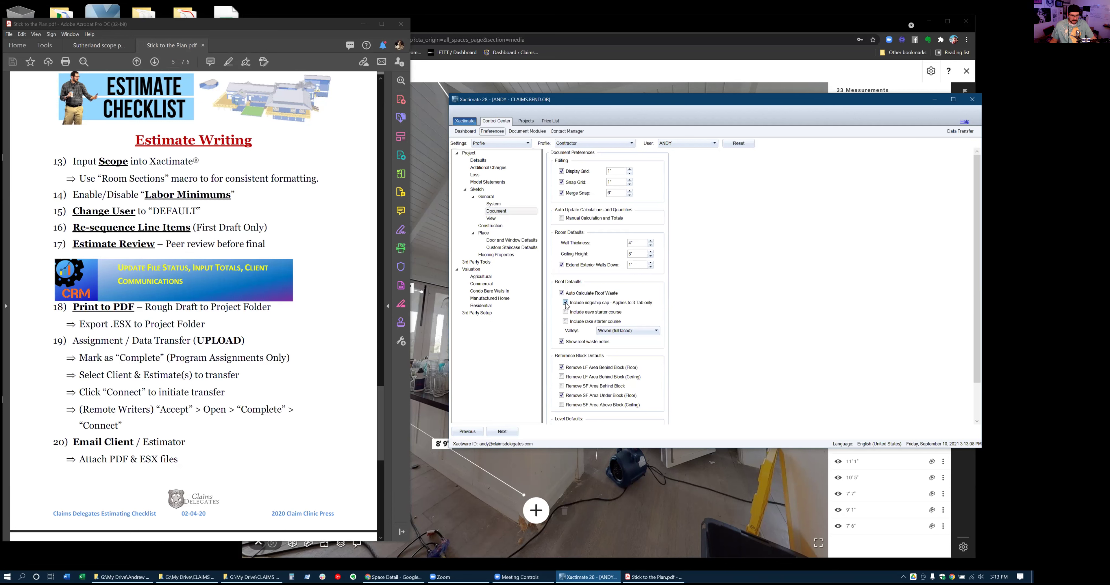
left_click(565, 303)
left_click(566, 314)
left_click(491, 241)
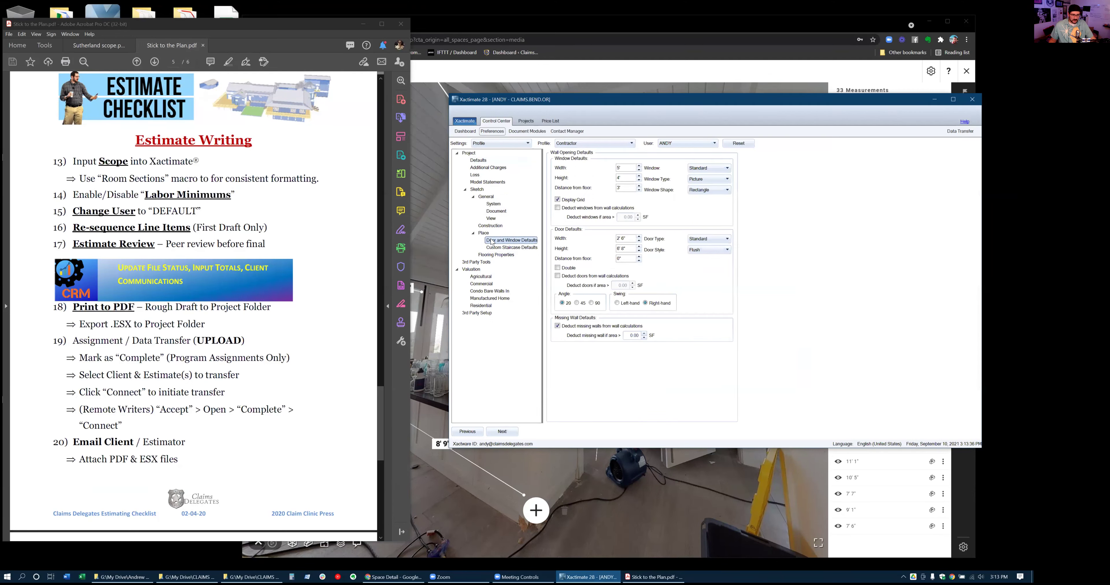
Make windows deduct from walls, set the default door angle to 45, and show Flooring Properties
left_click(558, 208)
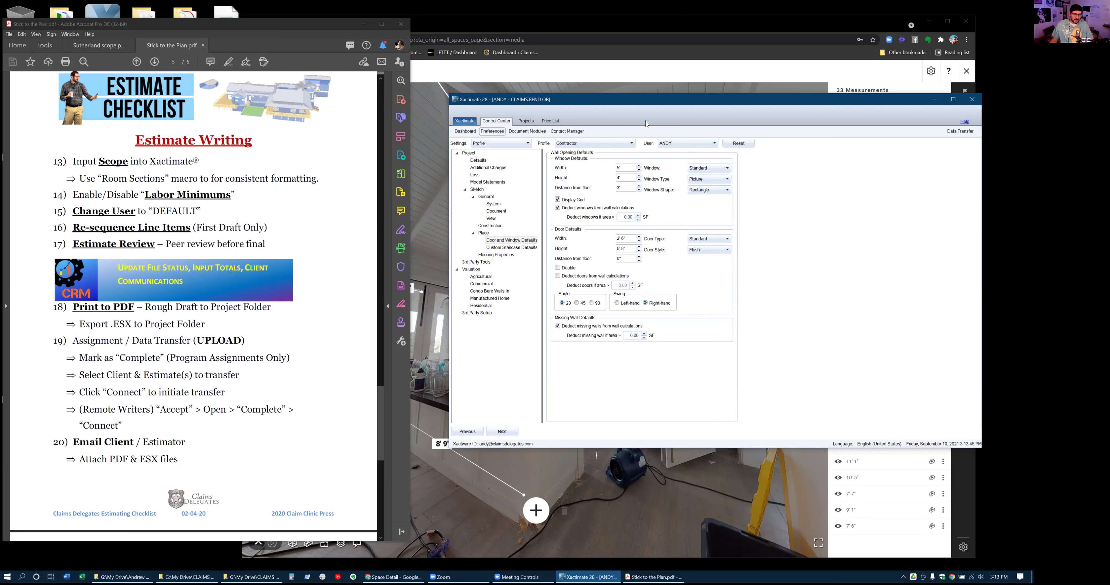
left_click_drag(638, 102, 628, 123)
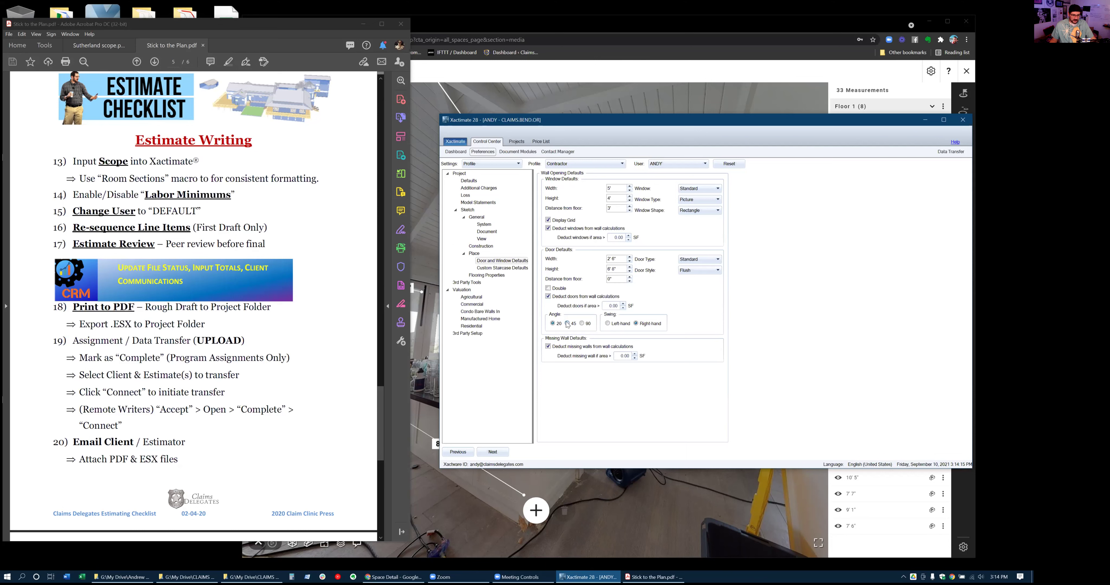
left_click(582, 324)
left_click(567, 324)
left_click(499, 269)
left_click(485, 276)
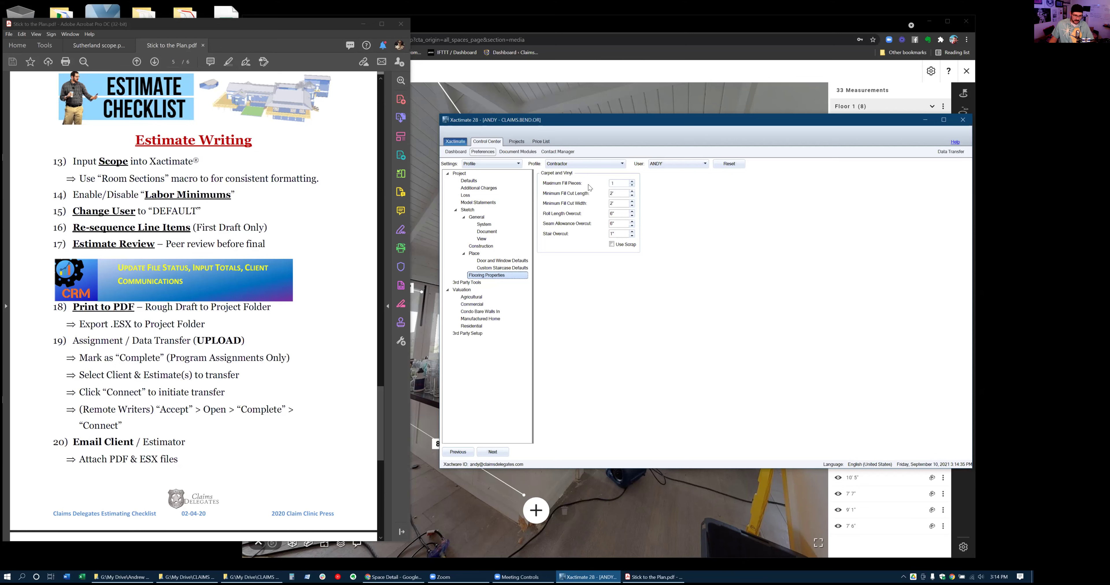
Check the 3rd Party Tools and Setup pages, then apply the preferences to All Users
left_click(474, 284)
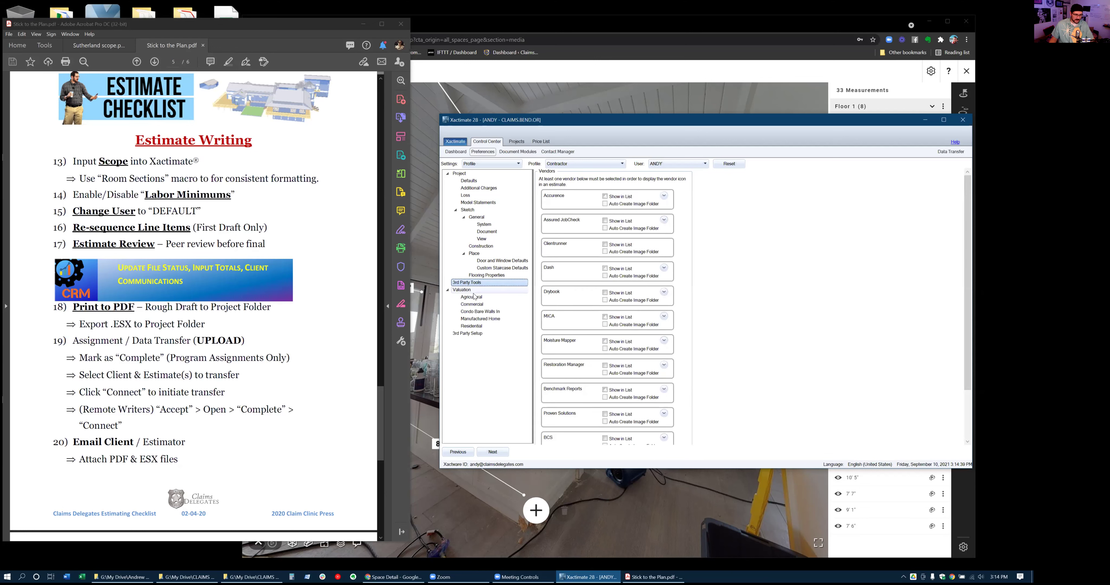
left_click(476, 334)
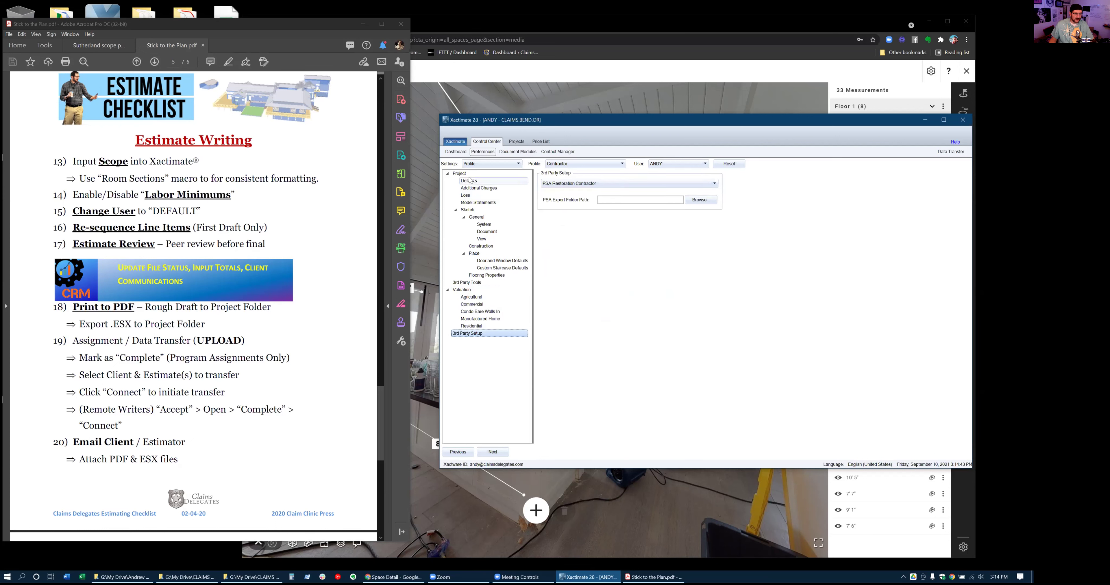
left_click(584, 168)
left_click(698, 165)
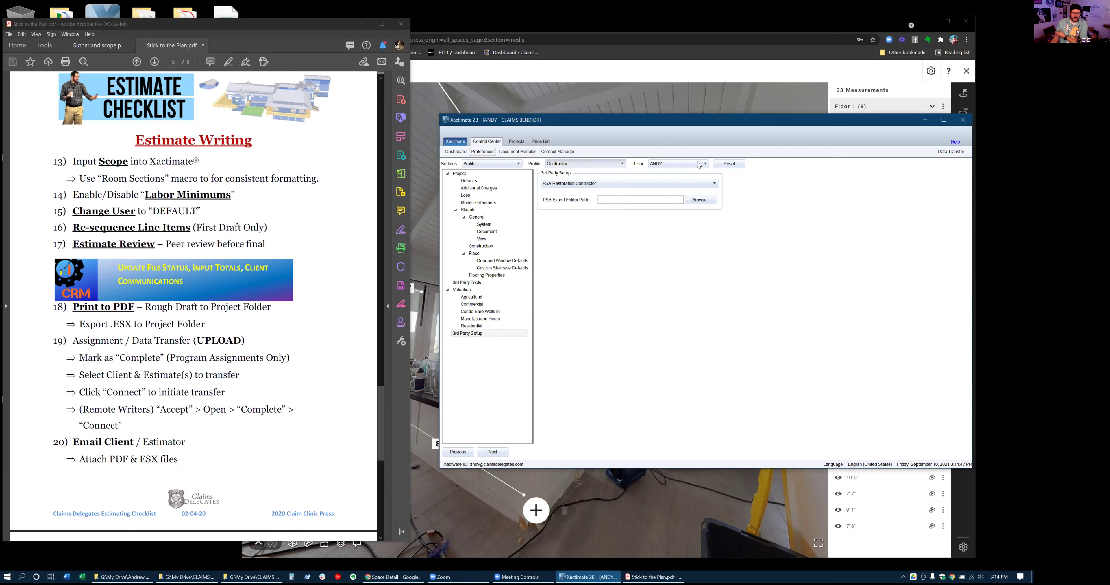
left_click(697, 163)
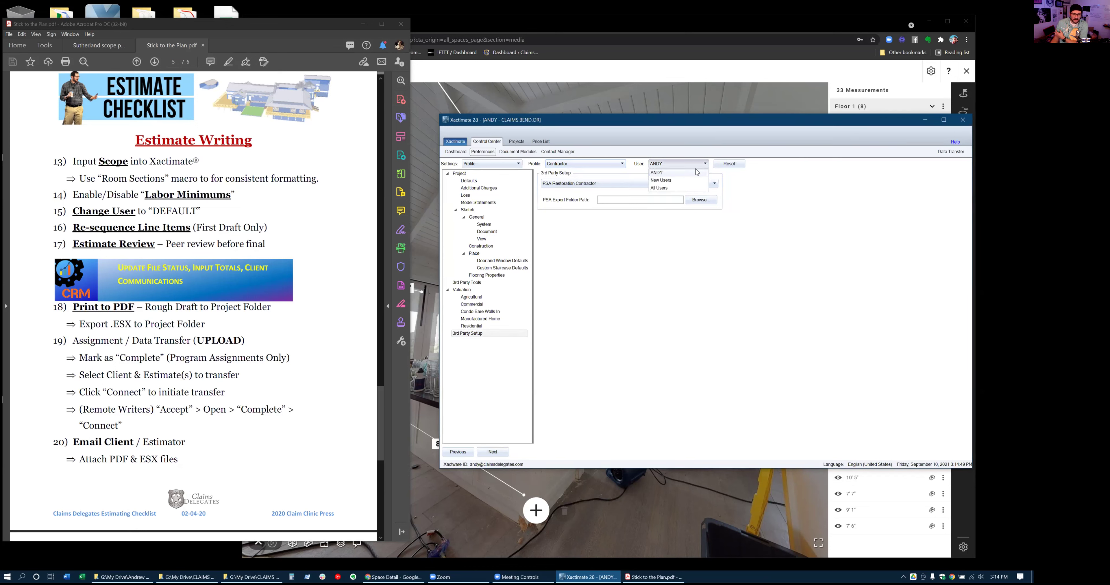
left_click(670, 189)
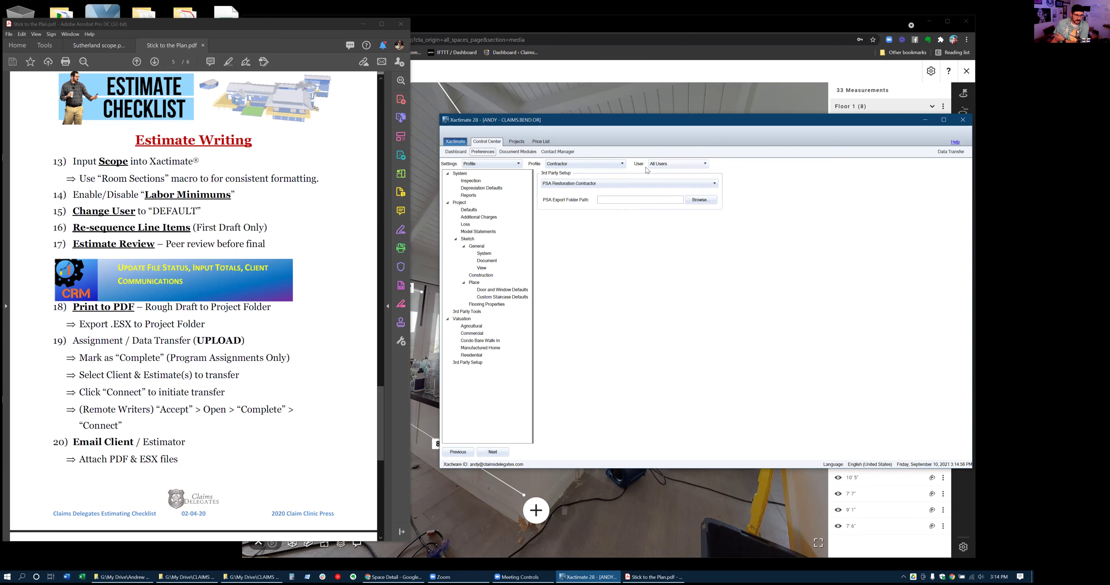
left_click(470, 189)
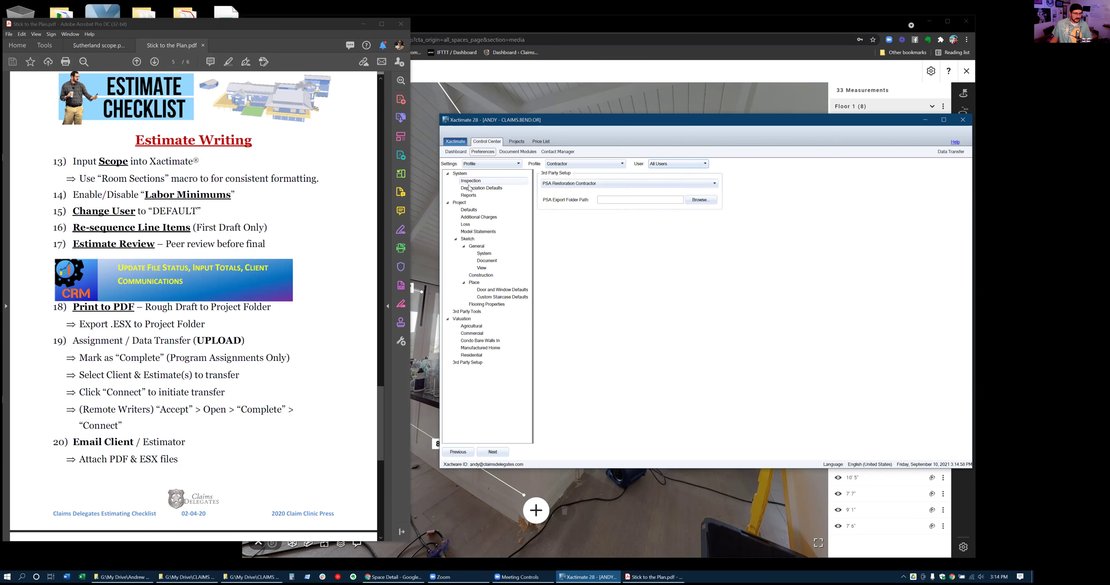
Review the report and project Defaults settings, then switch the preferences to the Carrier profile
left_click(469, 196)
left_click(472, 210)
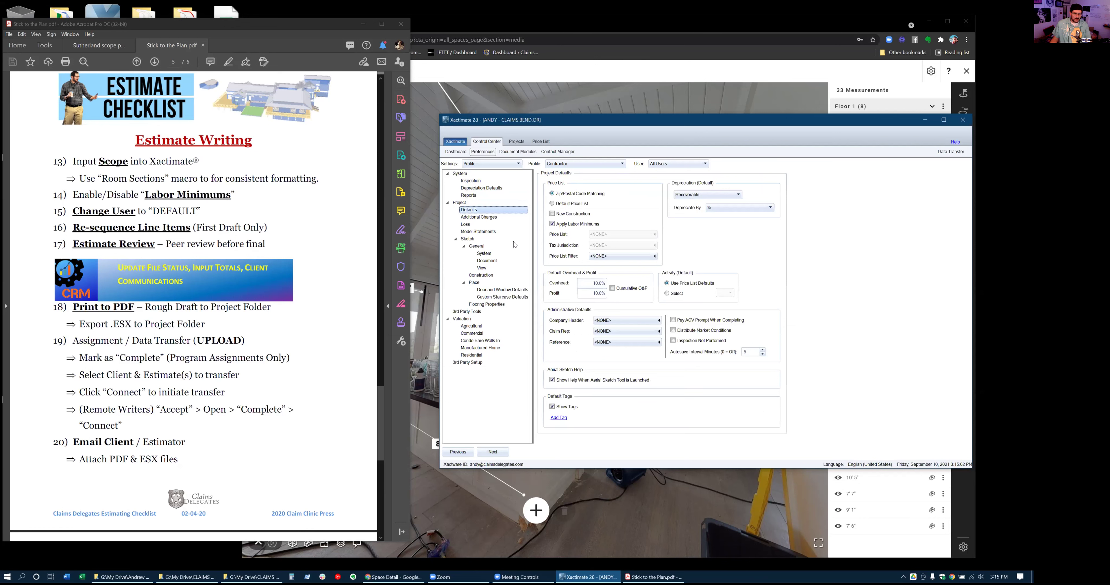
left_click(478, 218)
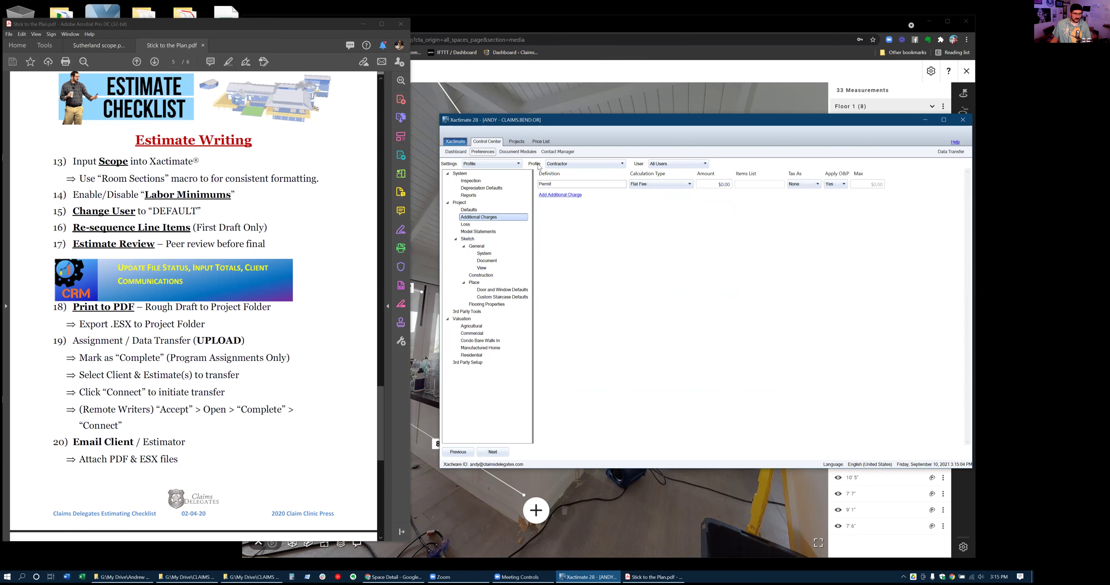
left_click(562, 165)
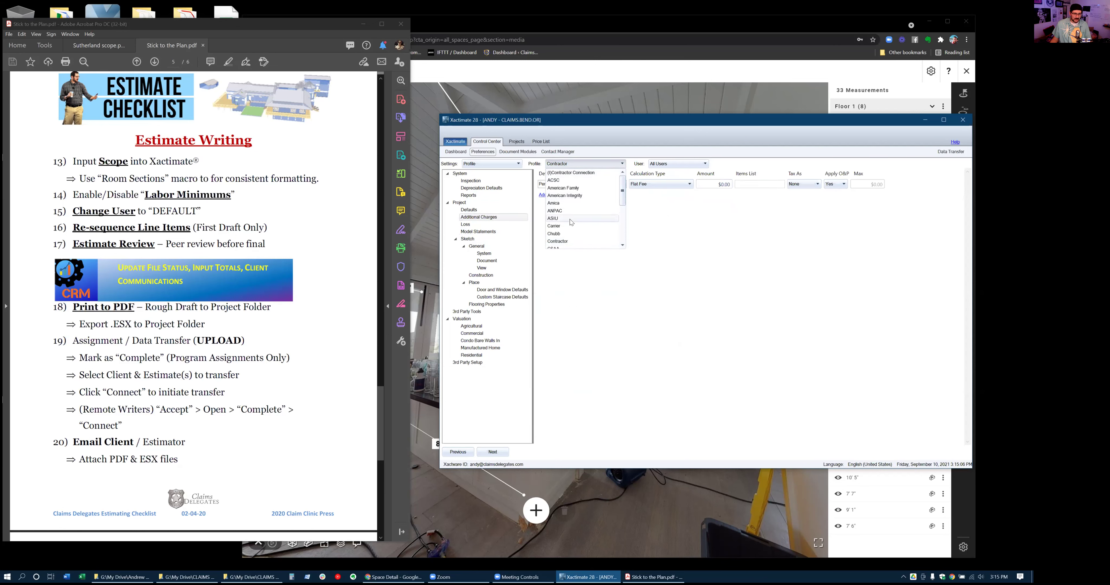
left_click(606, 210)
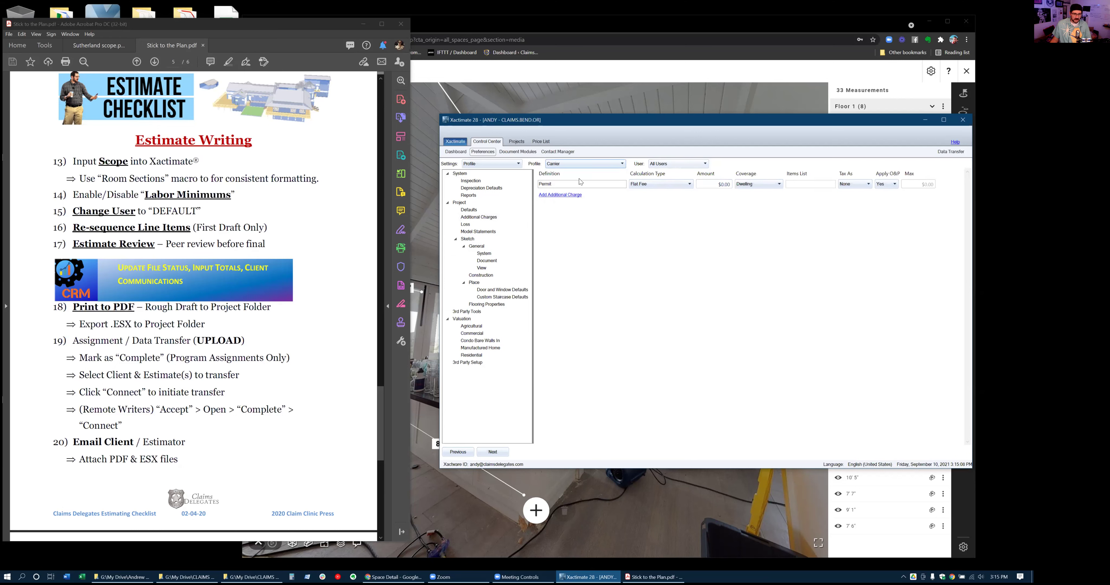
Browse the Carrier defaults and sketch settings, making windows deduct from wall calculations
left_click(476, 210)
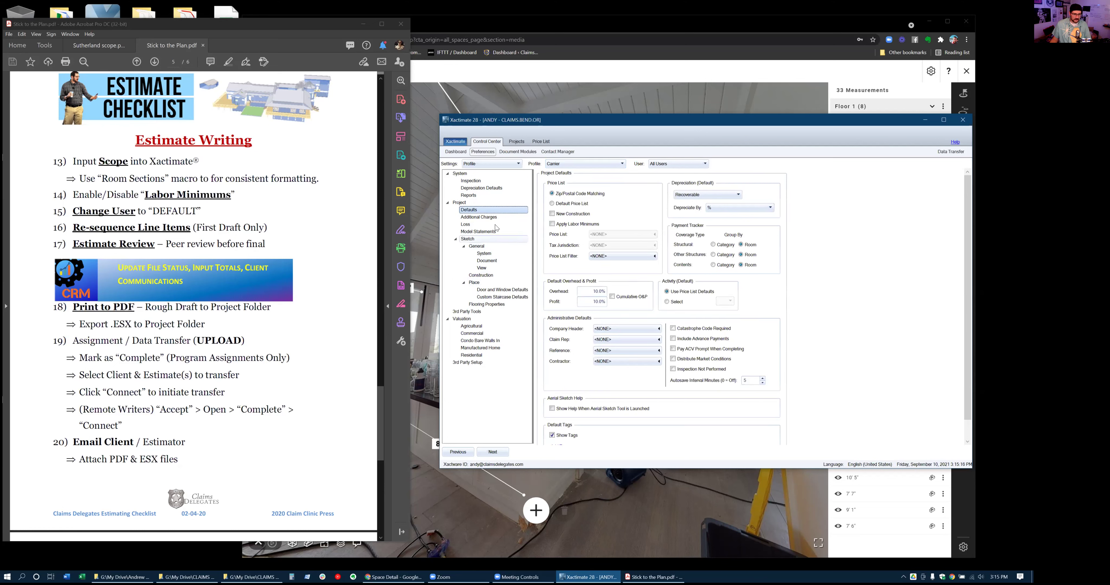
left_click(485, 220)
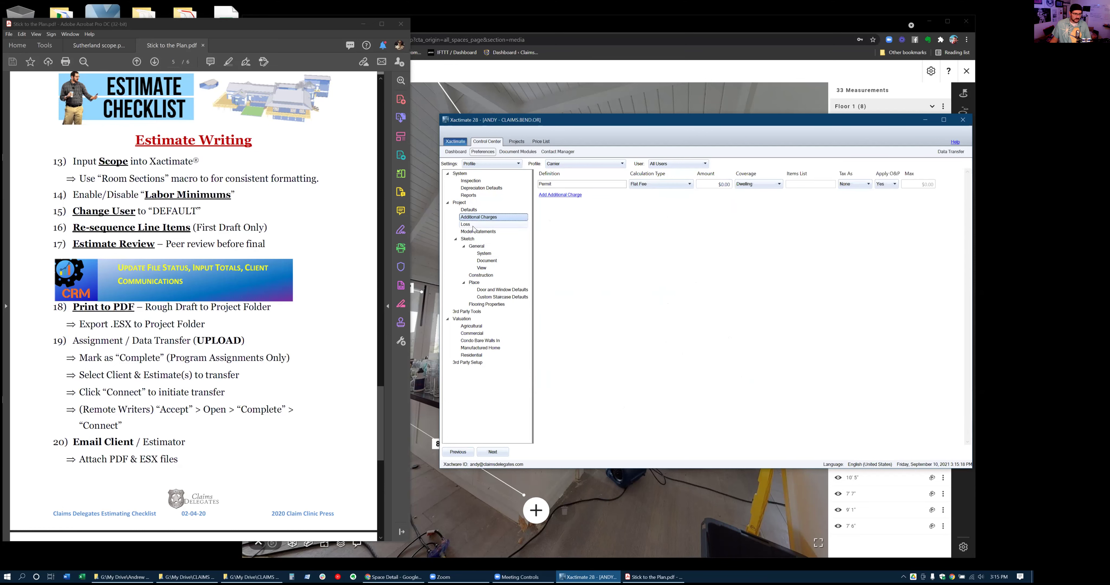
left_click(474, 225)
left_click(475, 233)
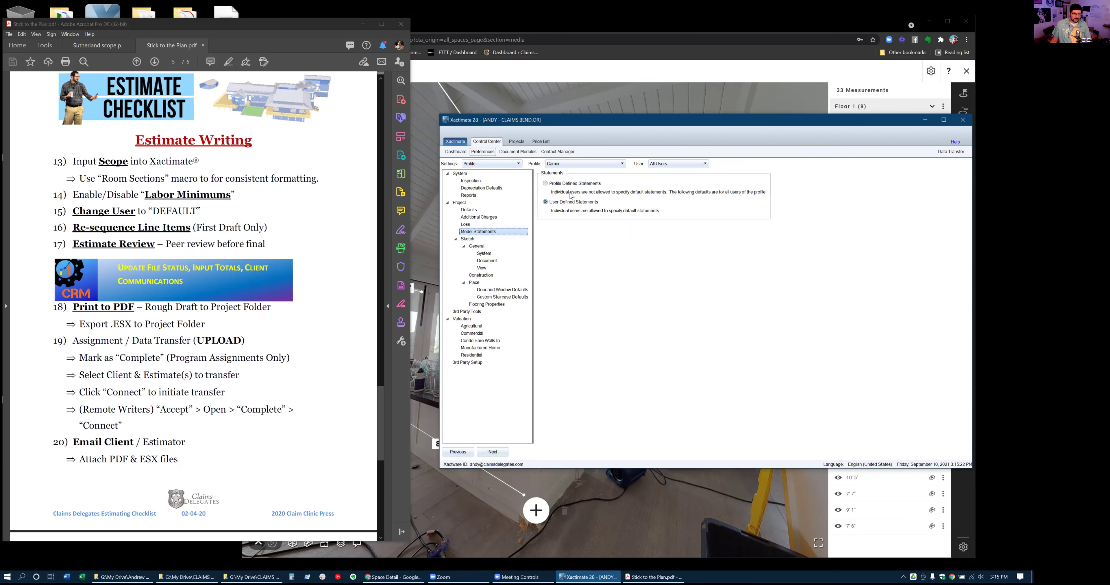
left_click(492, 225)
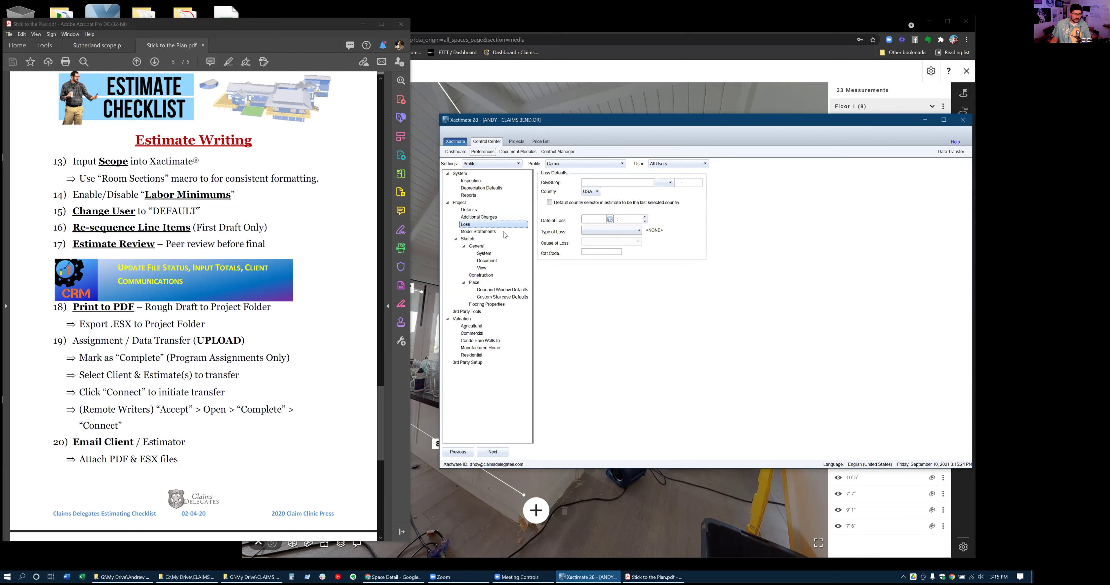
left_click(481, 240)
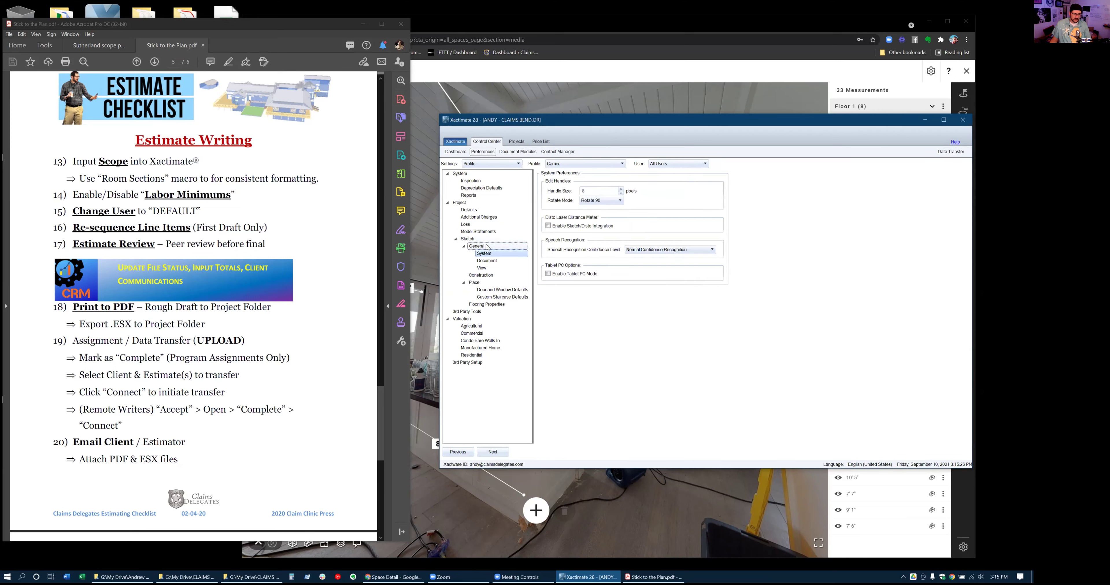
left_click(488, 261)
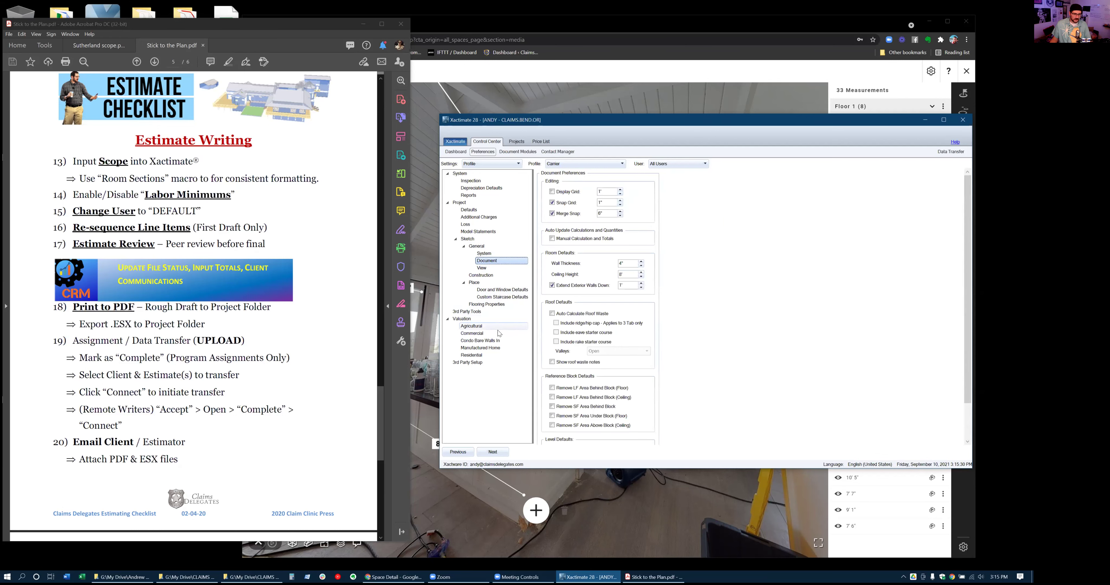
left_click(501, 290)
left_click(548, 228)
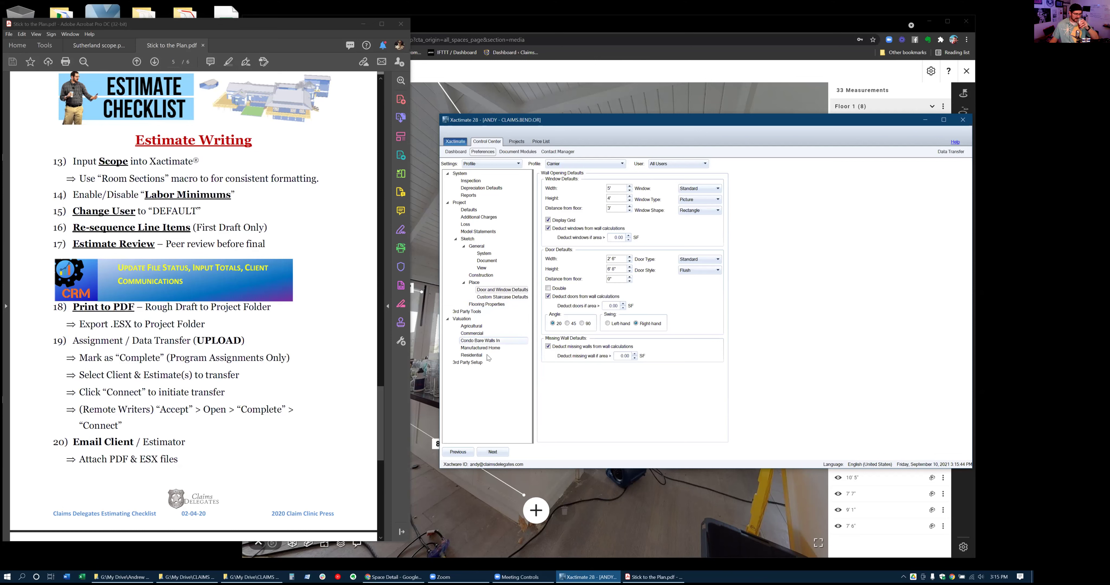
Set carpet/vinyl Maximum Fill Pieces to 1 in Flooring Properties, then return to the Dashboard
left_click(497, 305)
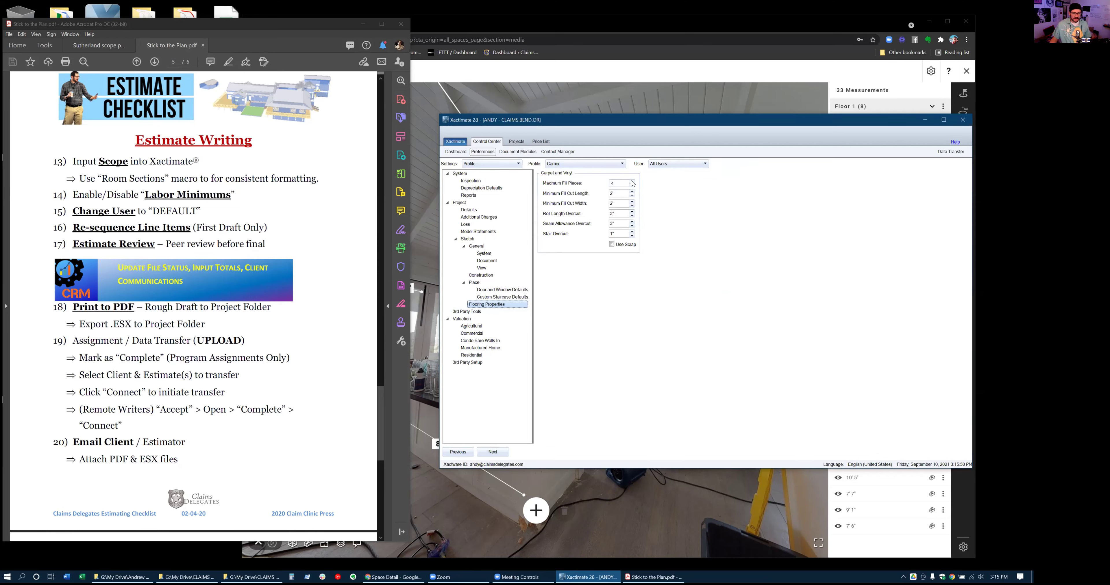
left_click(621, 186)
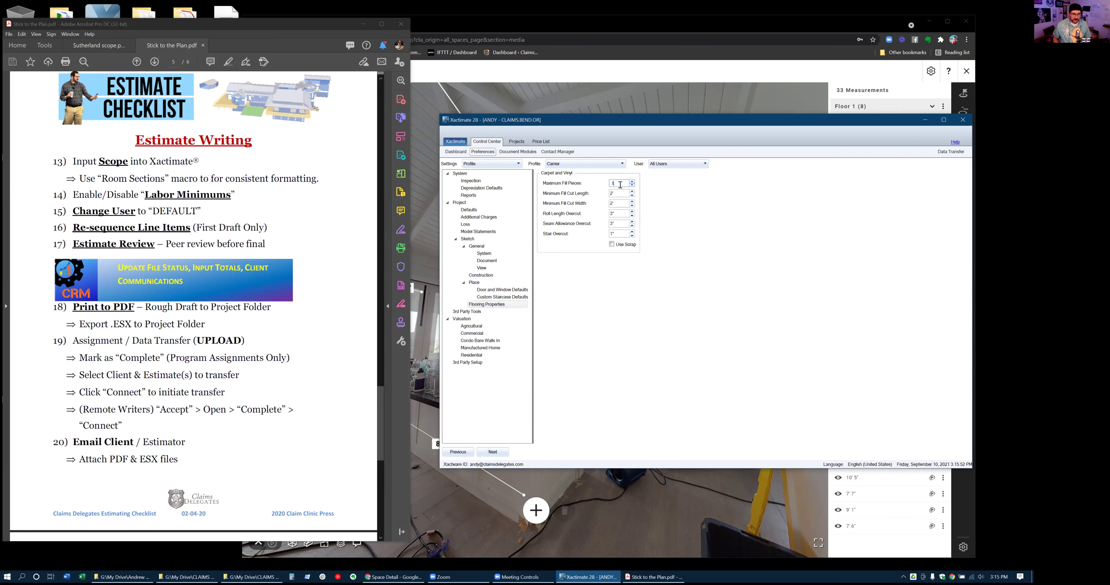
key("Tab")
left_click(463, 153)
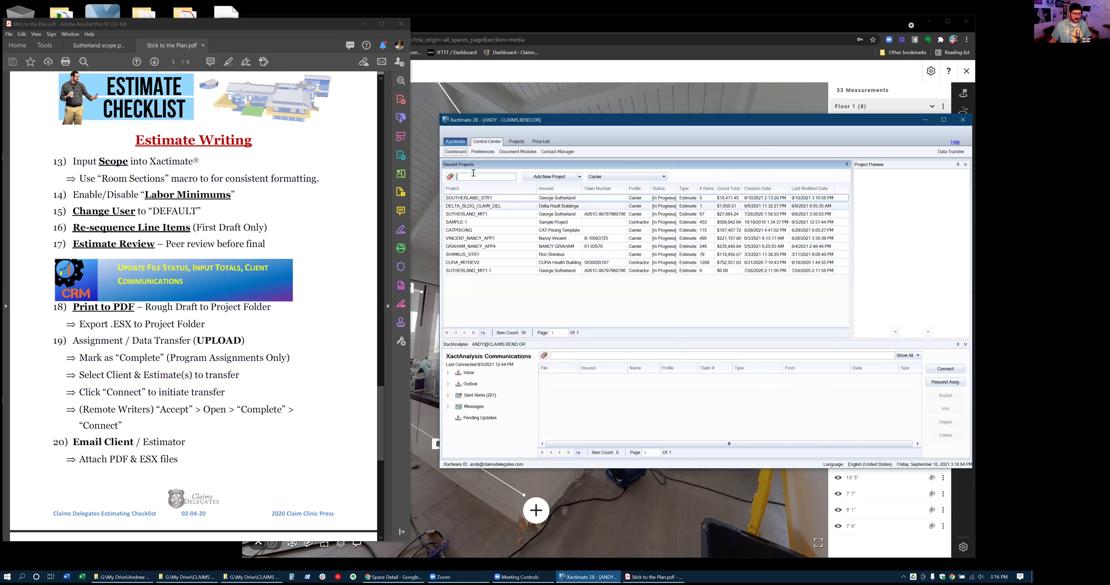
Review the inspection, depreciation and report preferences, then go back to the Dashboard
left_click(487, 152)
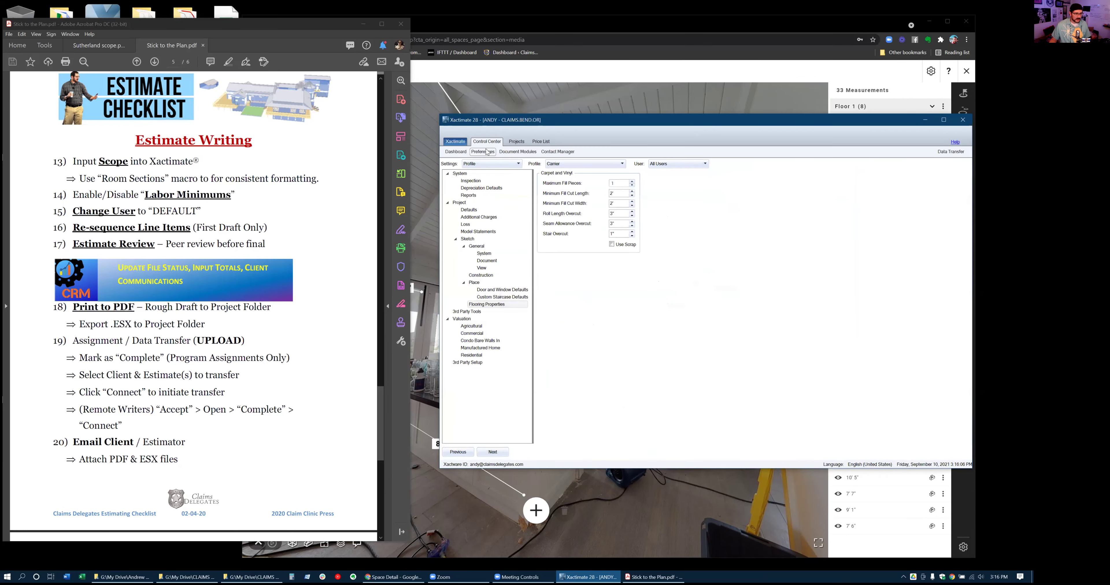
left_click(478, 182)
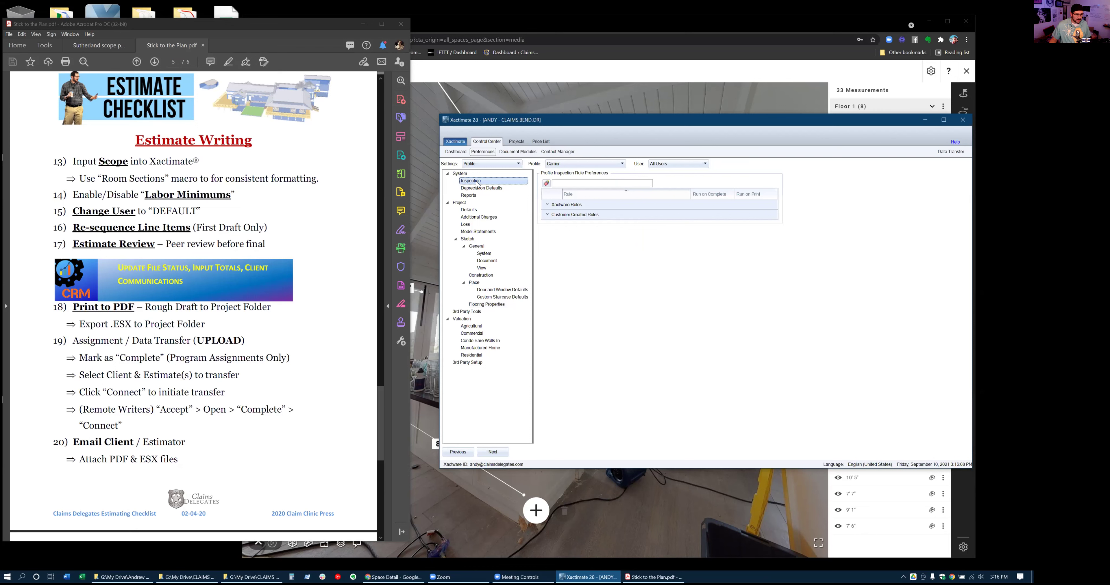
left_click(478, 189)
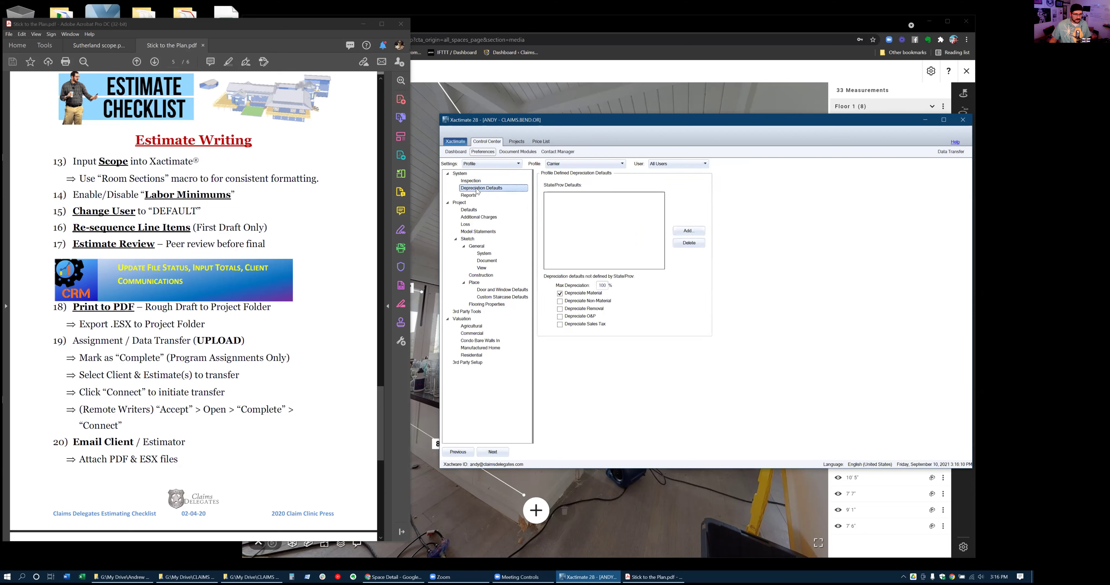
left_click(476, 198)
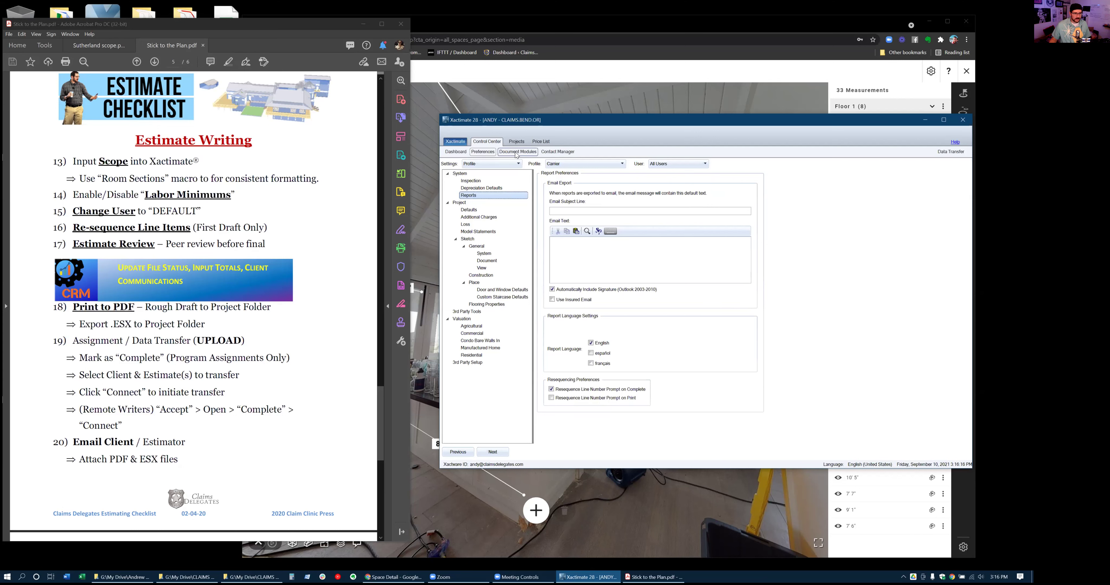
left_click(460, 153)
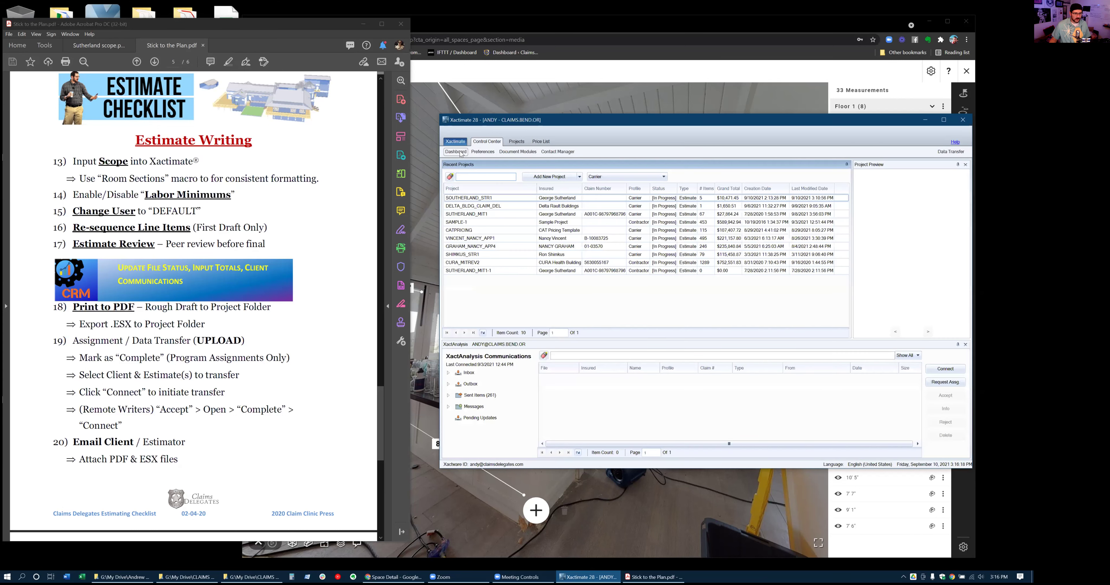
Browse the main menu's Options, Tools and Help pages, then show the recent projects list
left_click(460, 143)
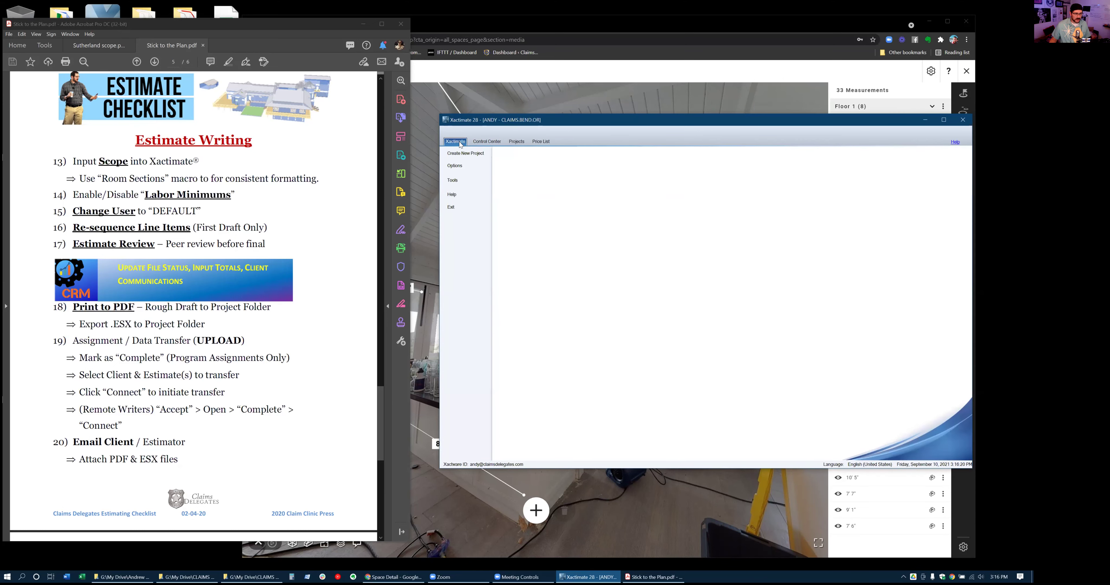
left_click(459, 167)
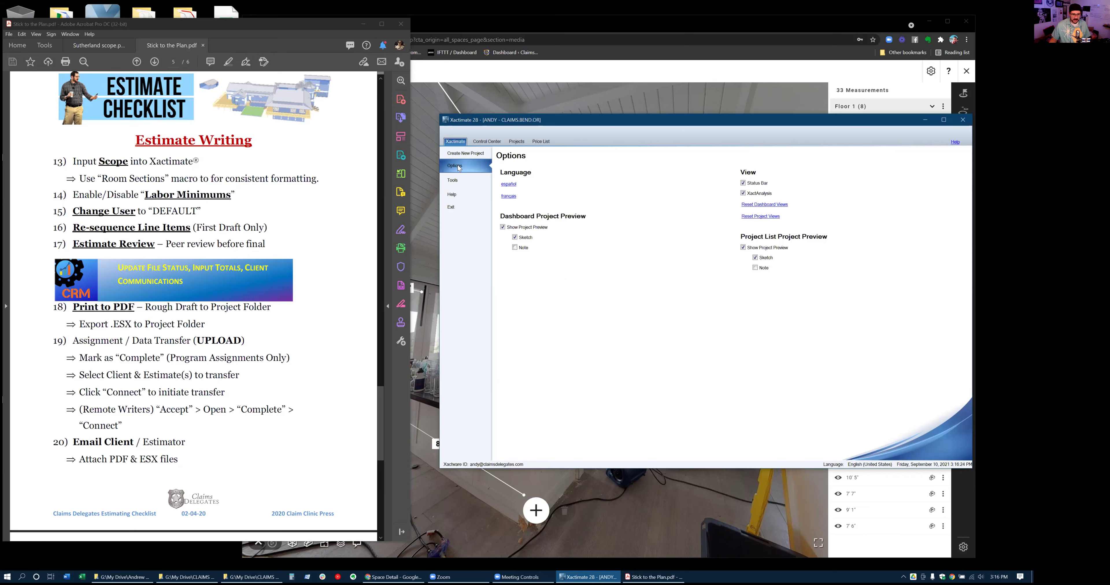
left_click(461, 180)
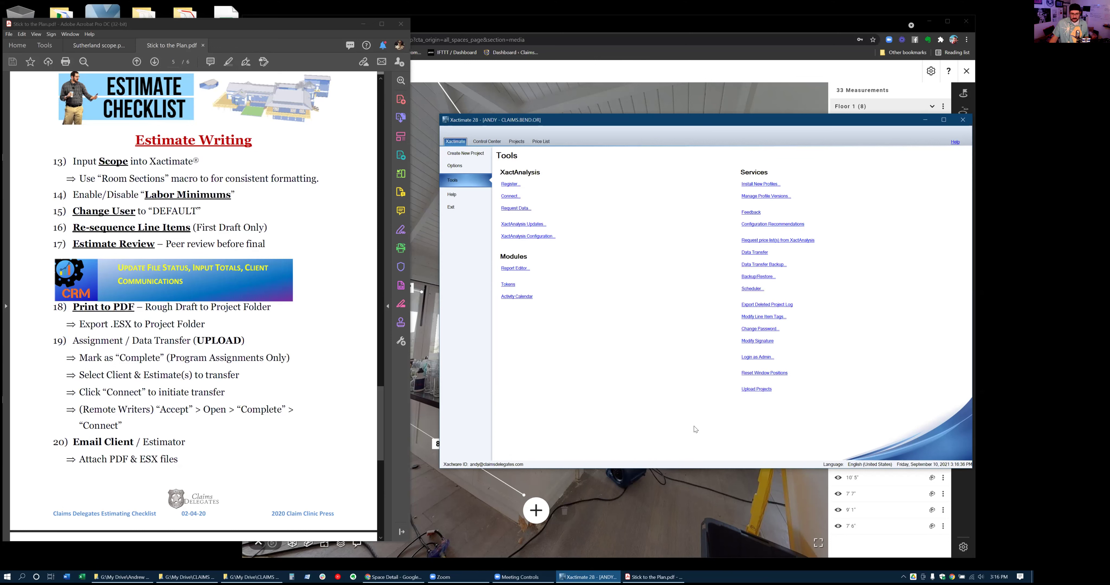
left_click(473, 196)
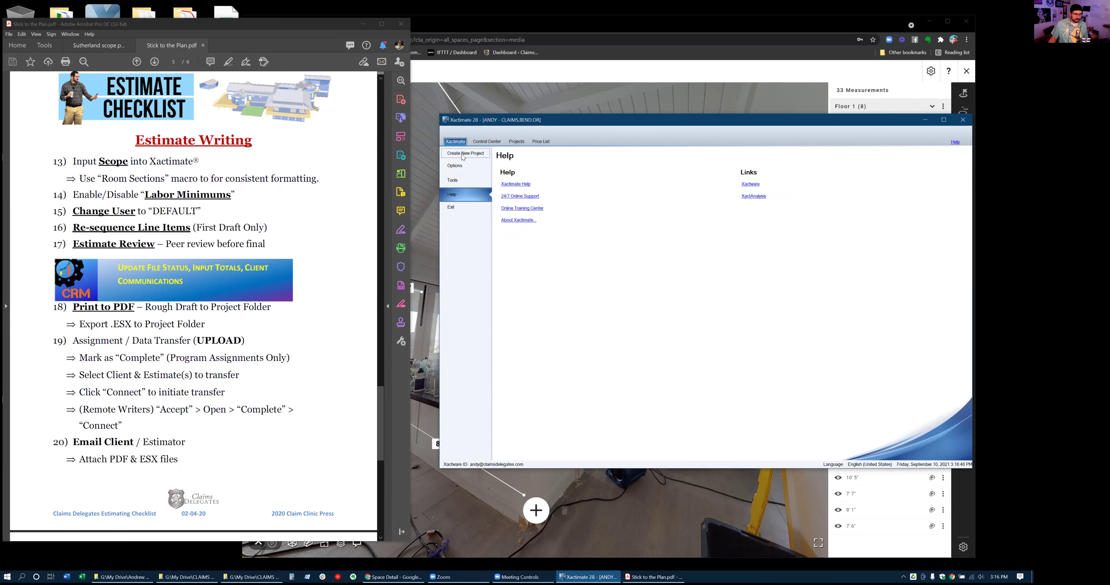
left_click(487, 142)
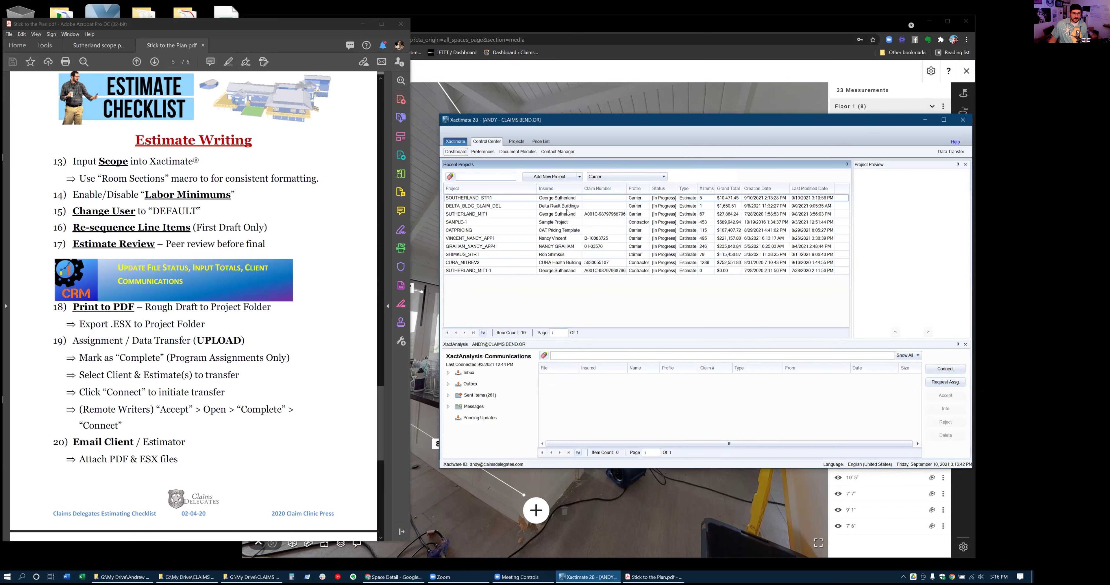
Open the SOUTHERLAND_STR1 project, select Kitchen - Living, and search price items for 'fccav'
double_click(496, 198)
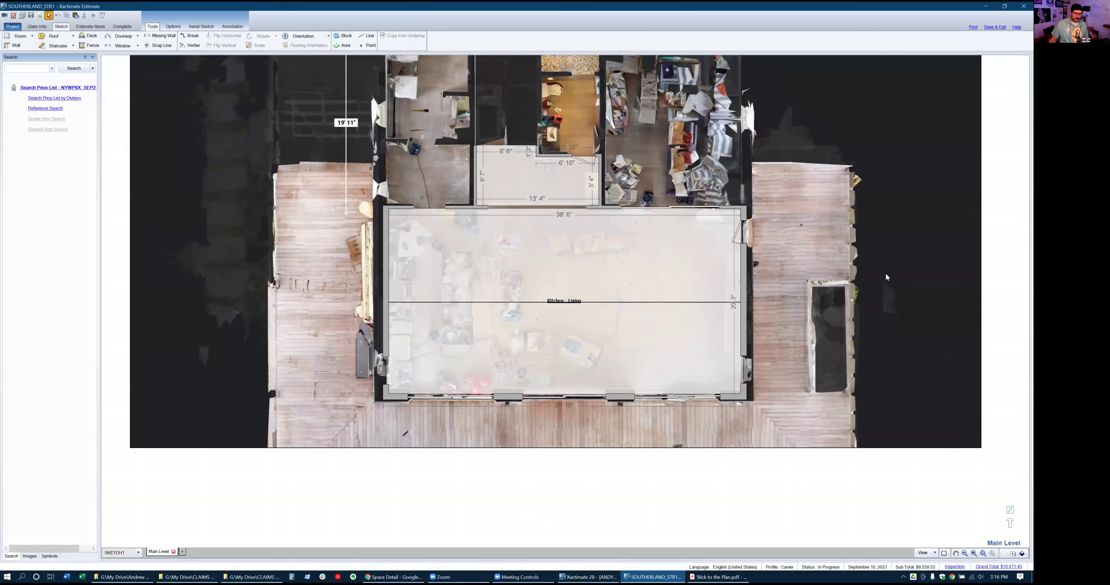
left_click(523, 331)
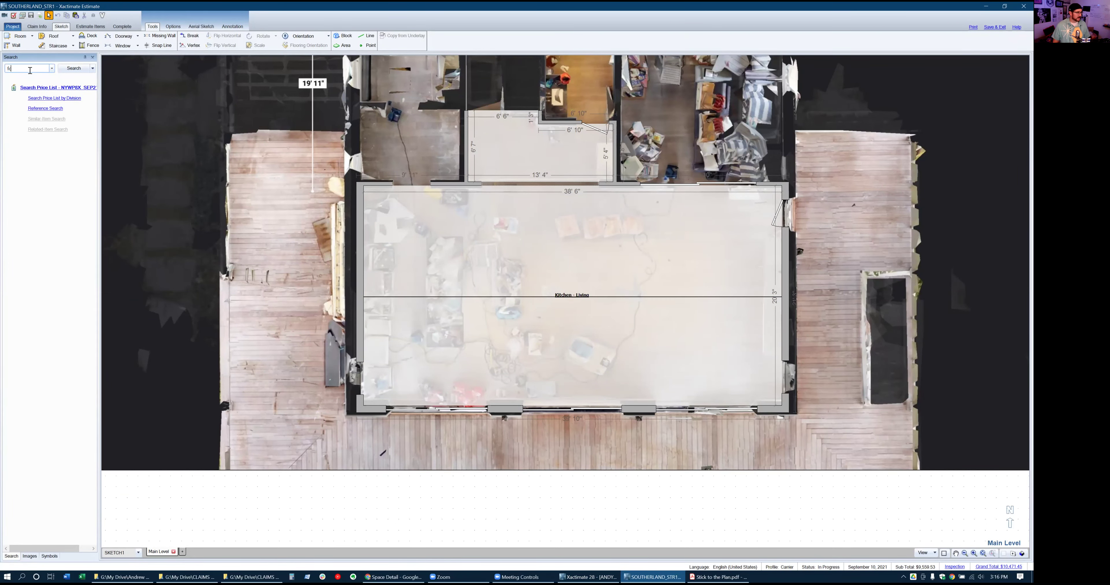
key("Return")
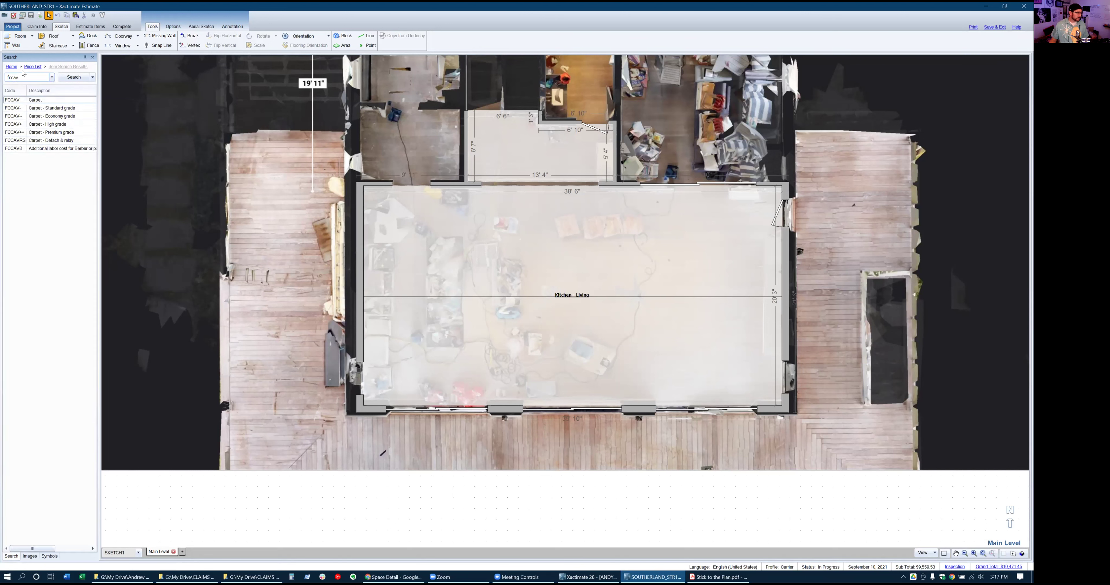
Drag Carpet onto the sketch, add Carpet pad as a related item, and apply it to Kitchen - Living
mouse_move(12, 104)
left_mouse_down()
mouse_move(101, 110)
mouse_move(215, 155)
mouse_move(282, 158)
left_mouse_up()
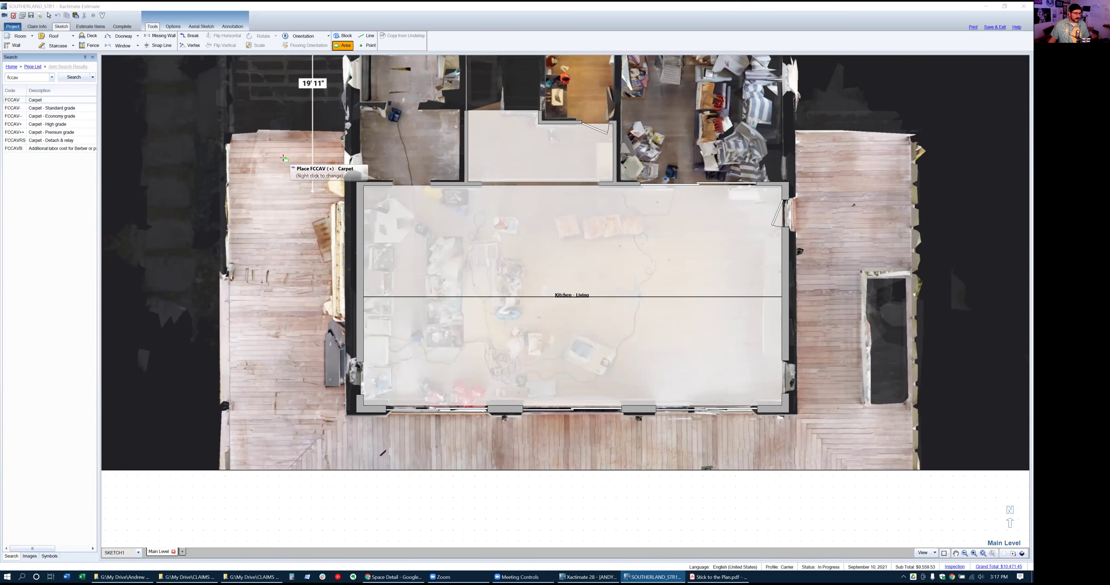
left_click(284, 160)
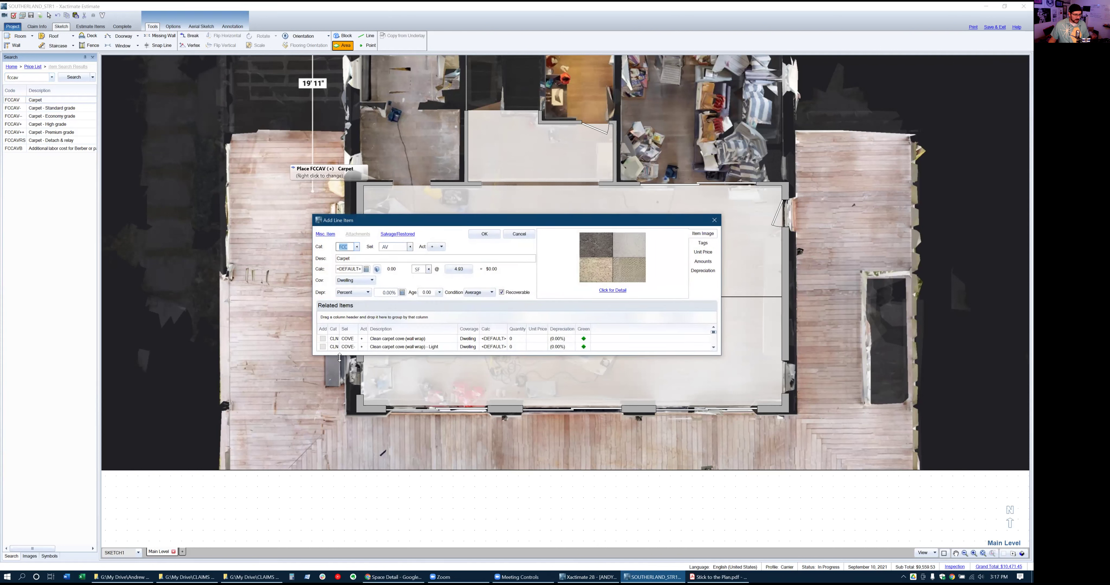
left_click_drag(340, 357, 339, 469)
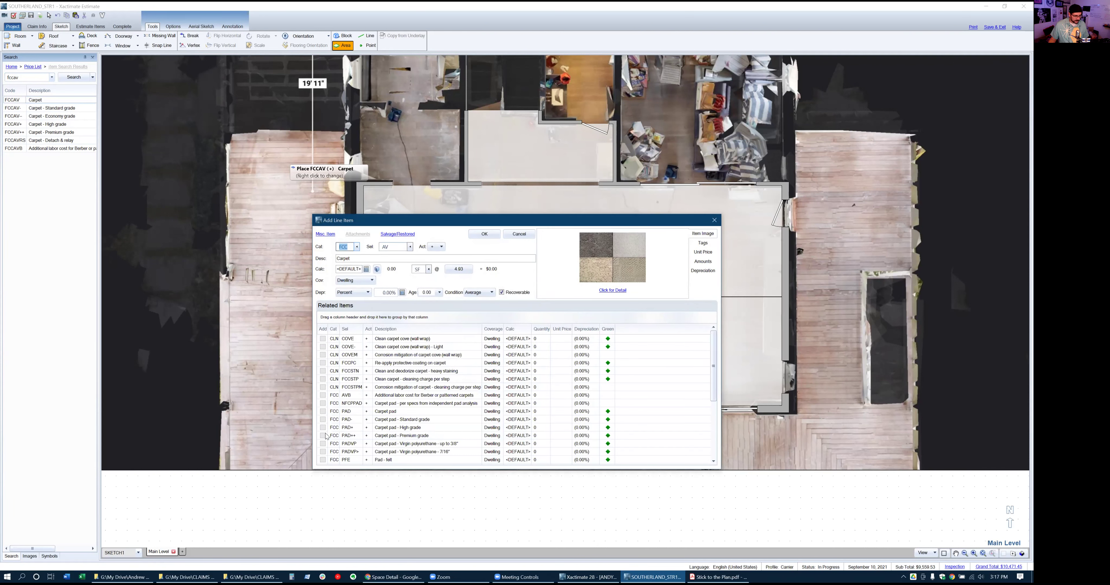
left_click(322, 411)
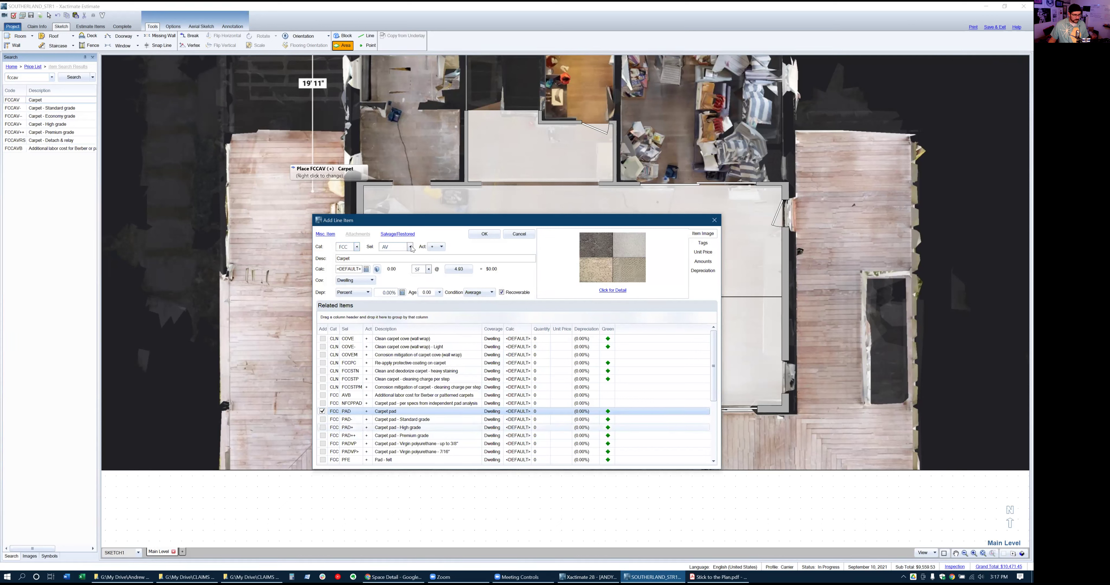
left_click(482, 236)
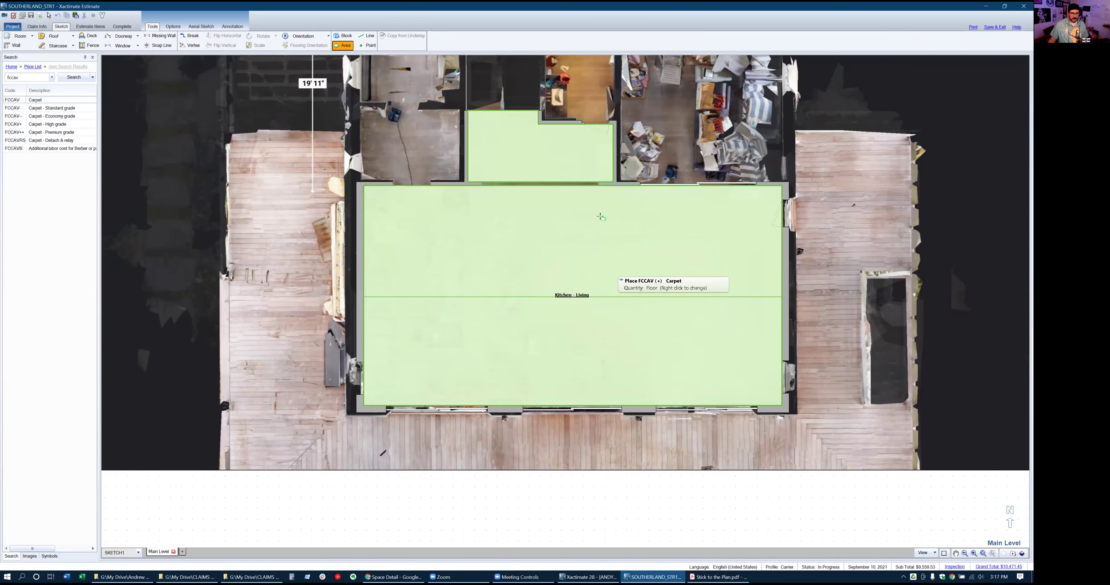
left_click(582, 278)
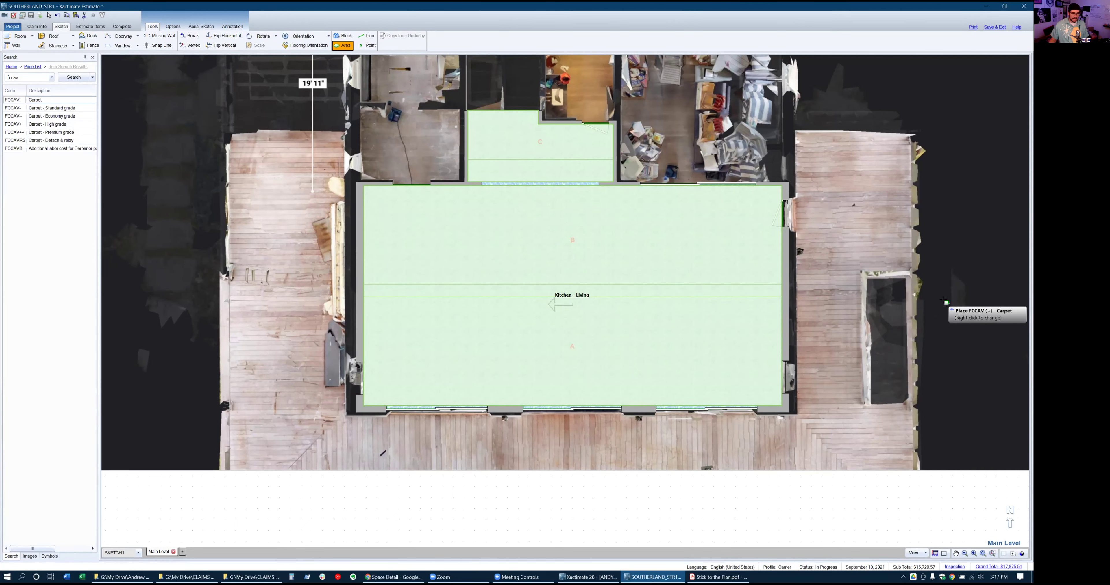
Remove the carpet from both rooms and lay it across them again
scroll(539, 114, "up", 3)
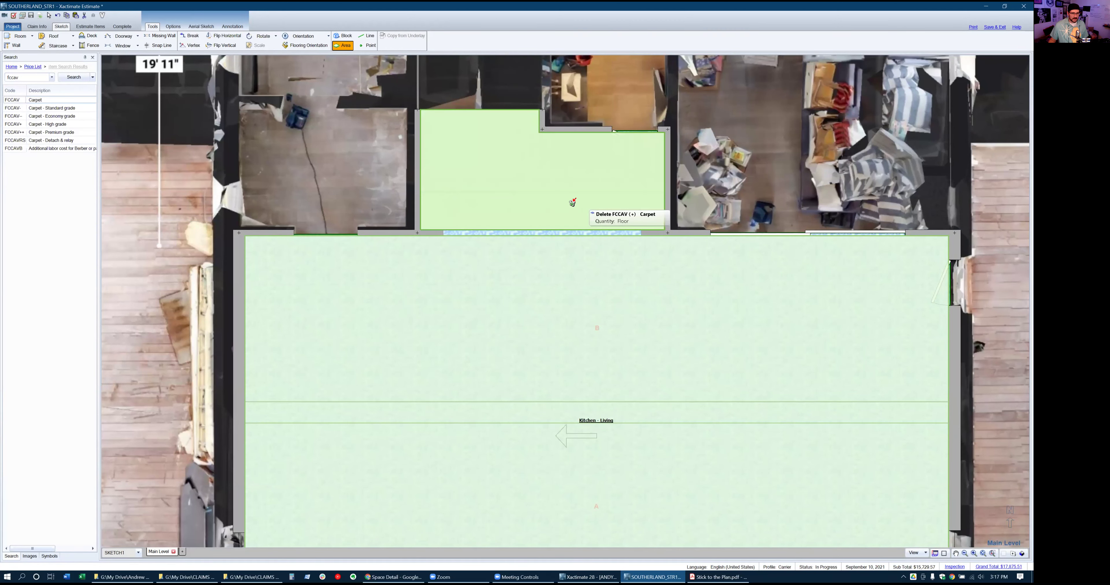
left_click(707, 306)
left_click(607, 221)
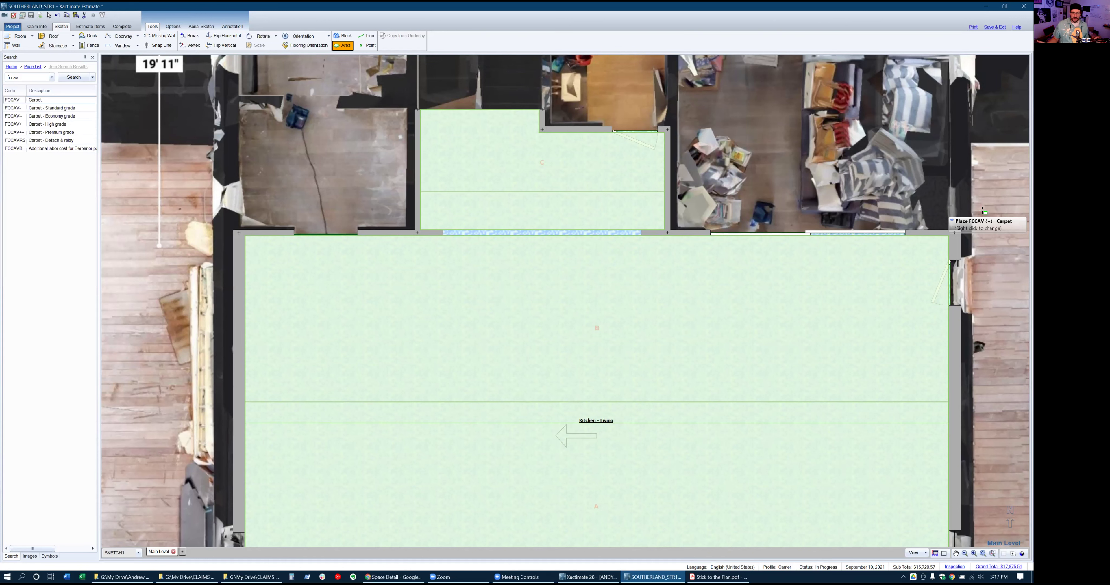
left_click(678, 310)
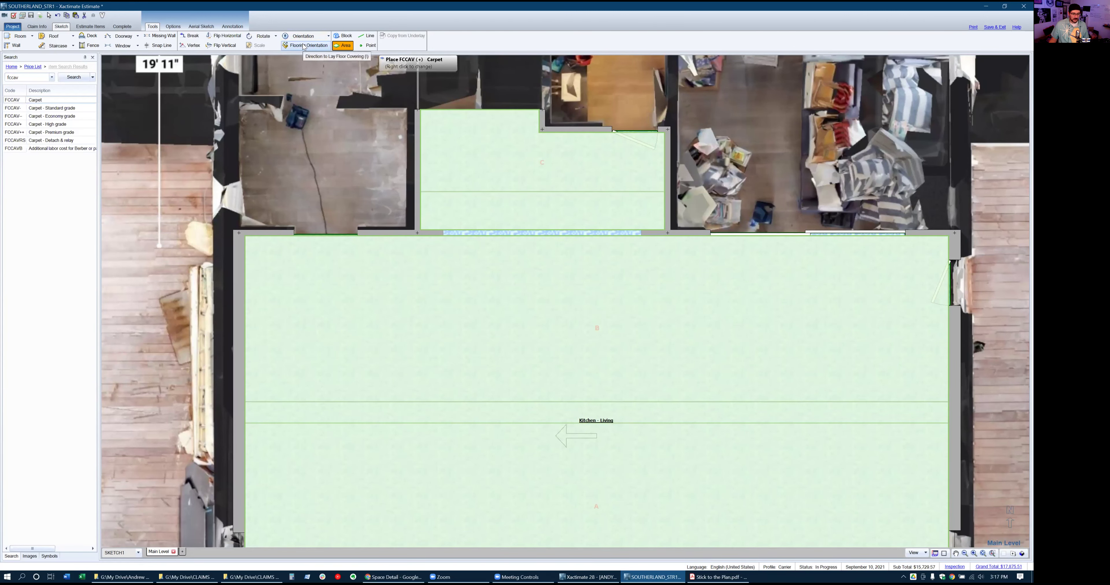
scroll(482, 92, "down", 1)
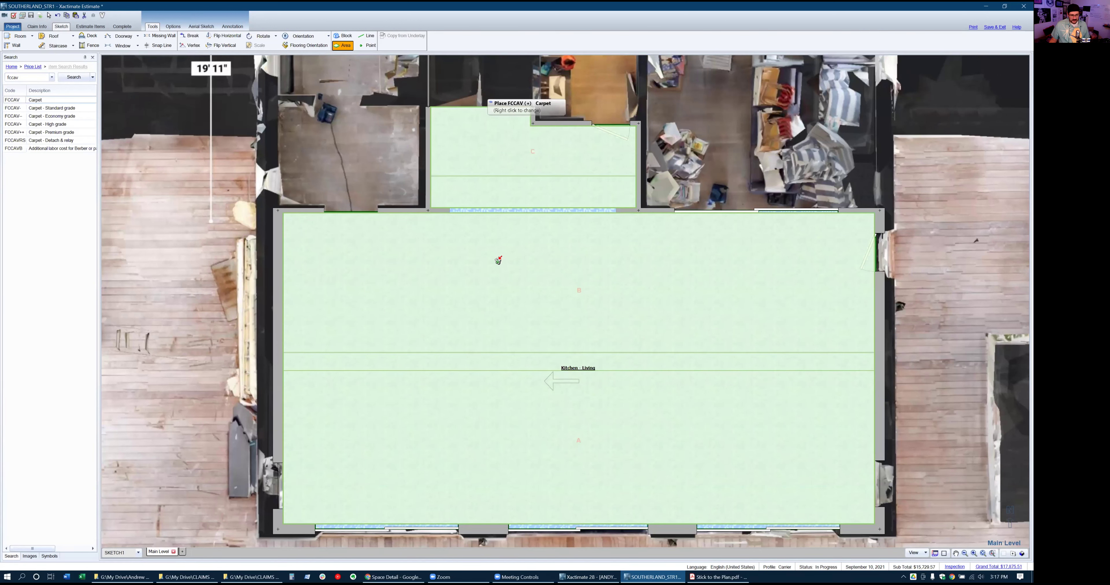
left_click(498, 258)
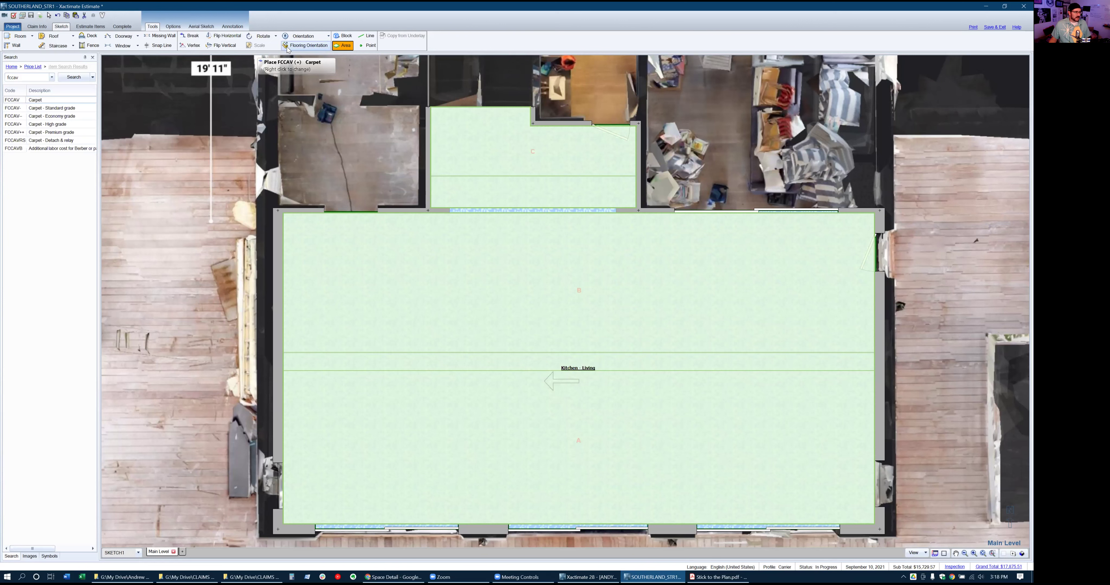
Set the Kitchen - Living carpet orientation to vertical, then switch to the estimate line items
left_click(310, 46)
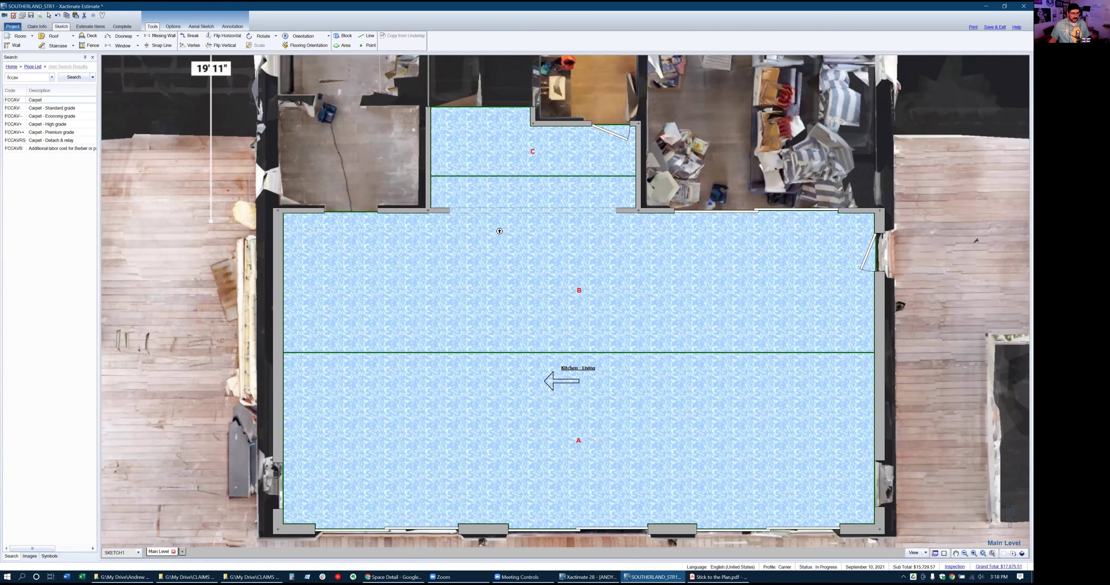
left_click(551, 135)
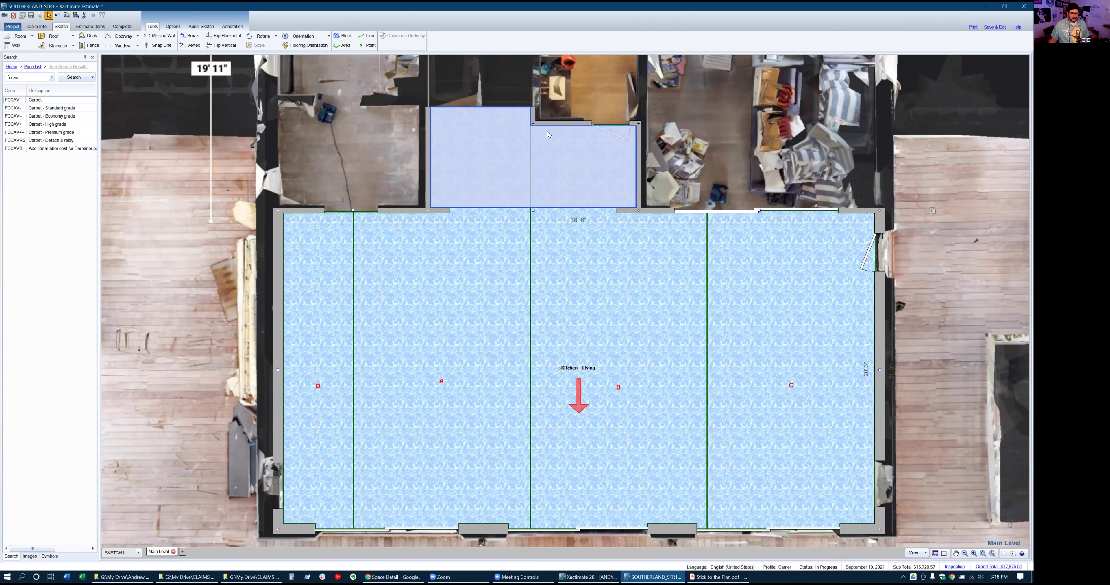
left_click(760, 341)
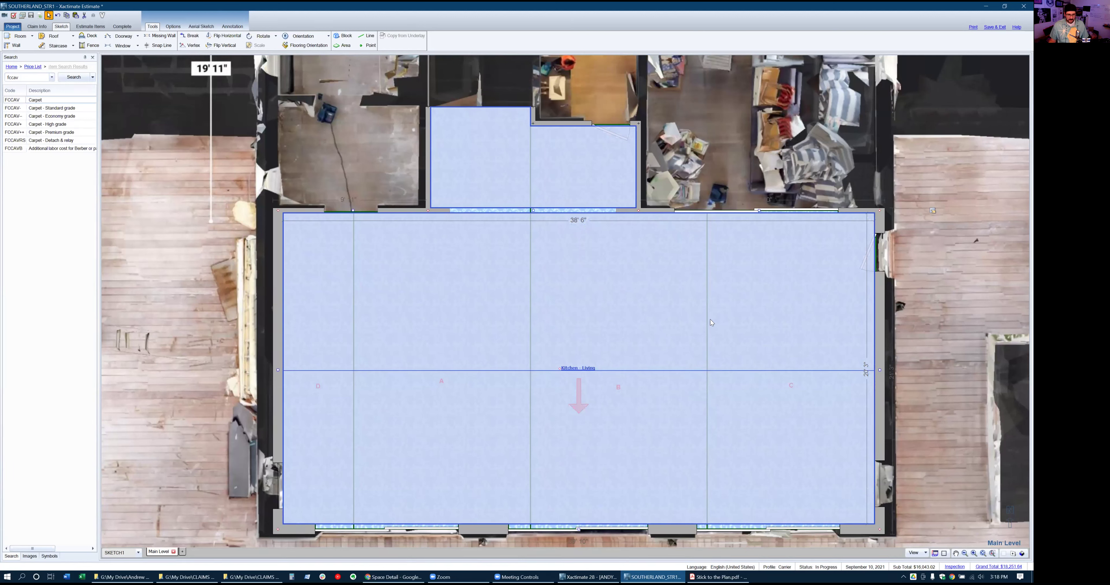
left_click(783, 97)
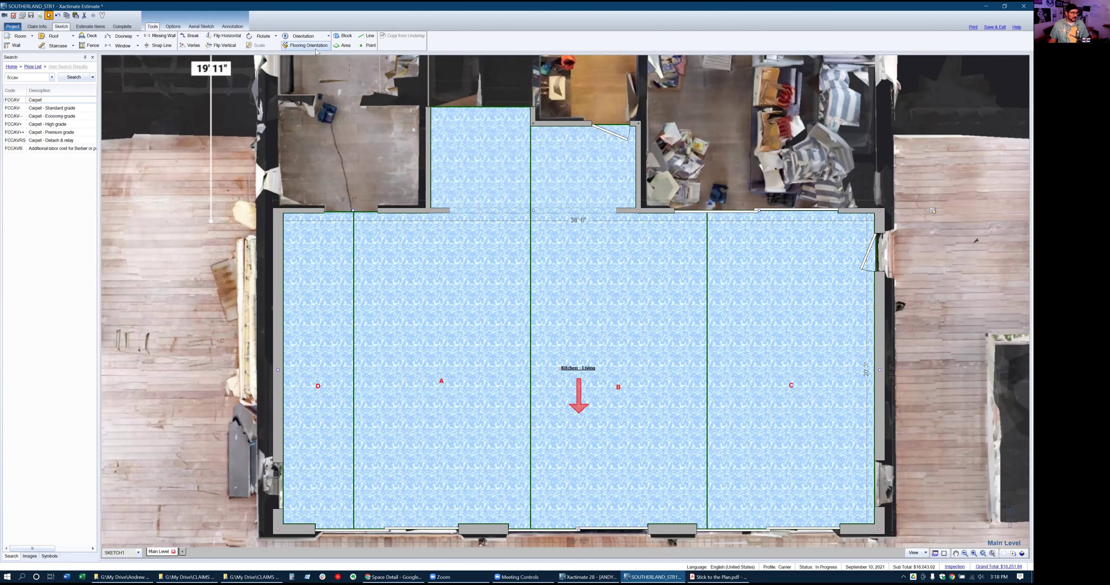
left_click(82, 27)
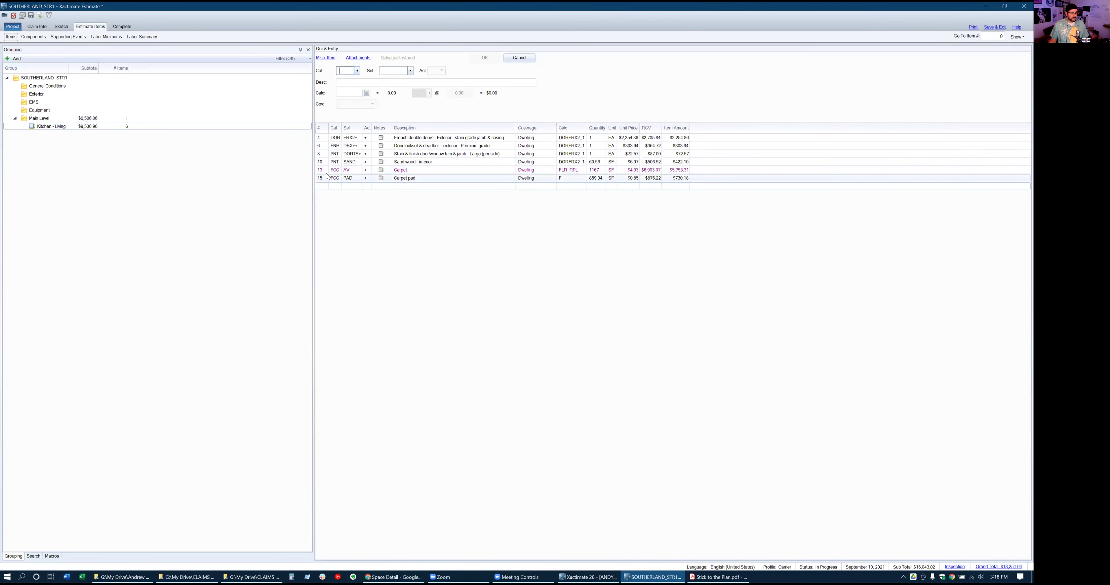
Review the Carpet (1167 SF) and Carpet pad (658.04 SF) rows in the line-item table
left_click(572, 170)
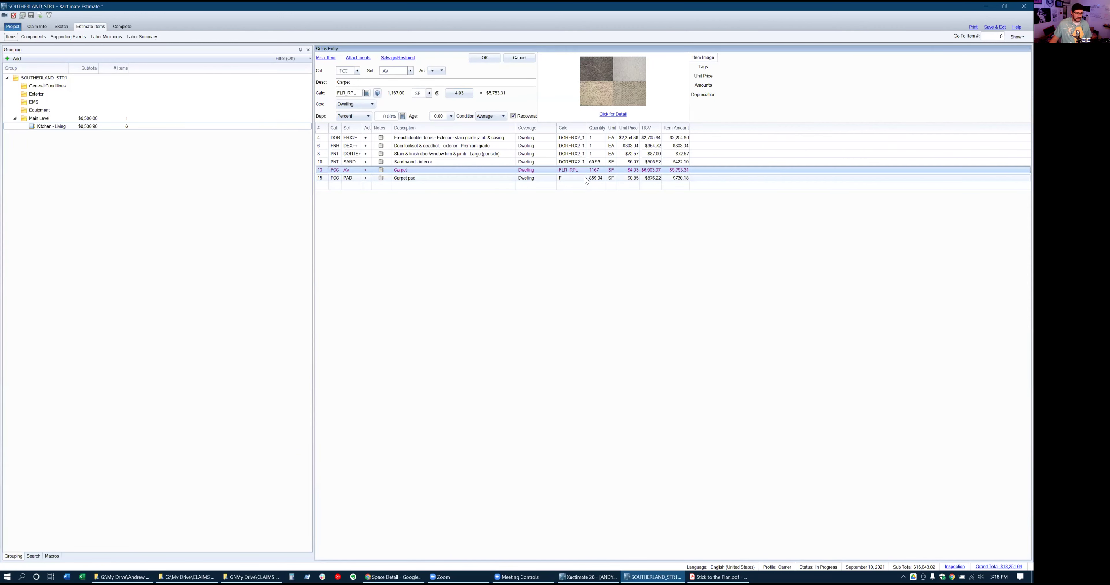
left_click(572, 179)
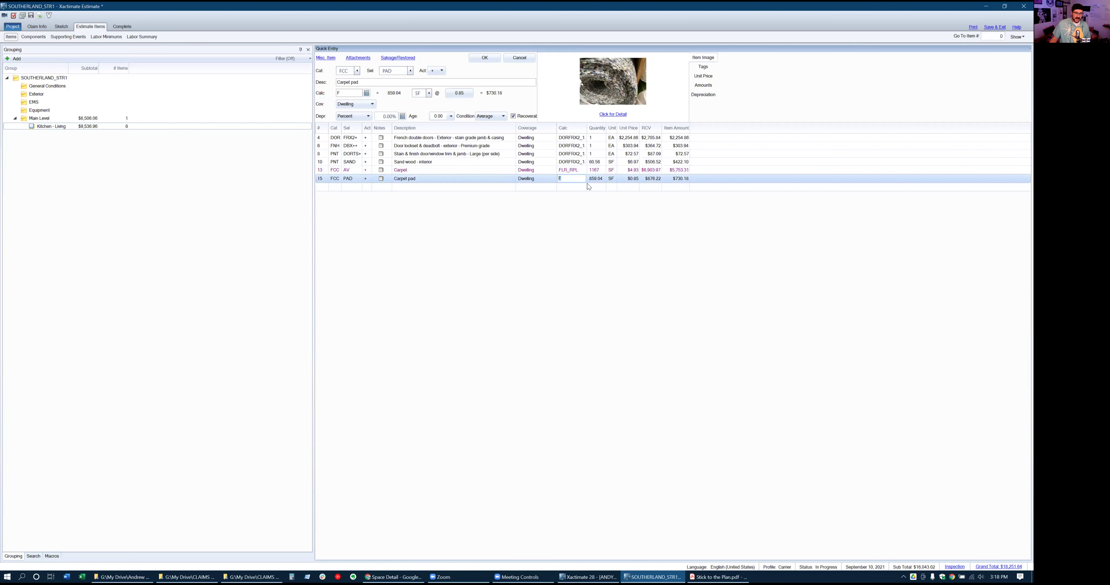
left_click(541, 188)
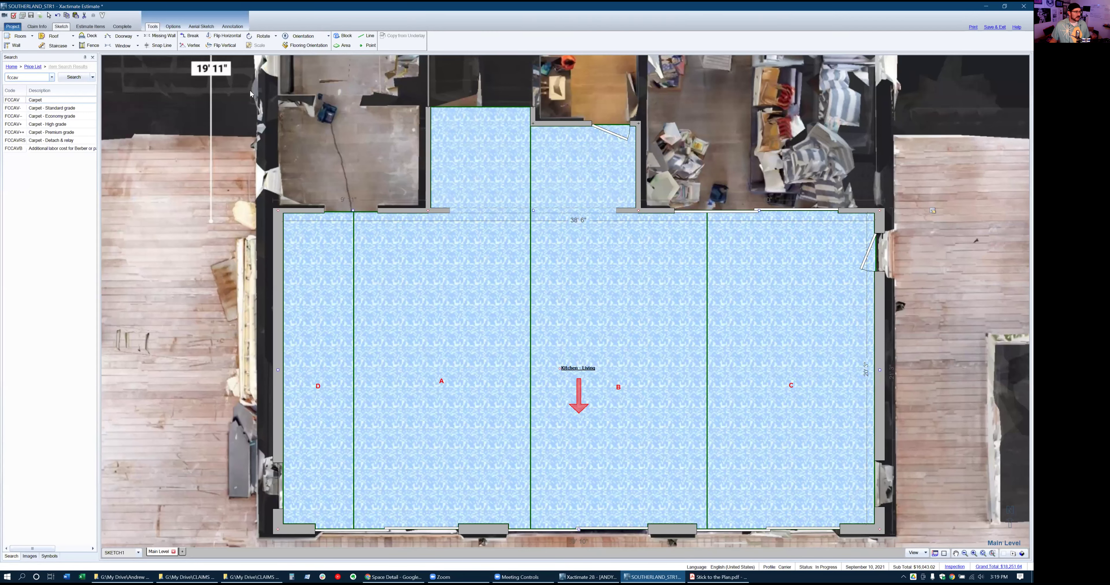
Turn the carpet to run horizontally and bring up the Kitchen - Living line items
key("Escape")
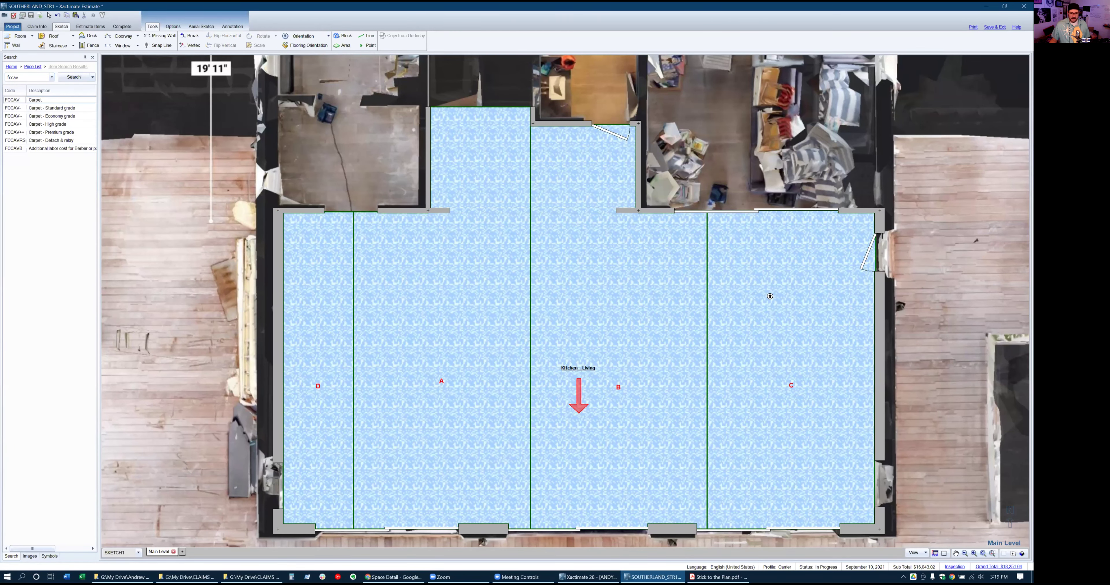
left_click(863, 317)
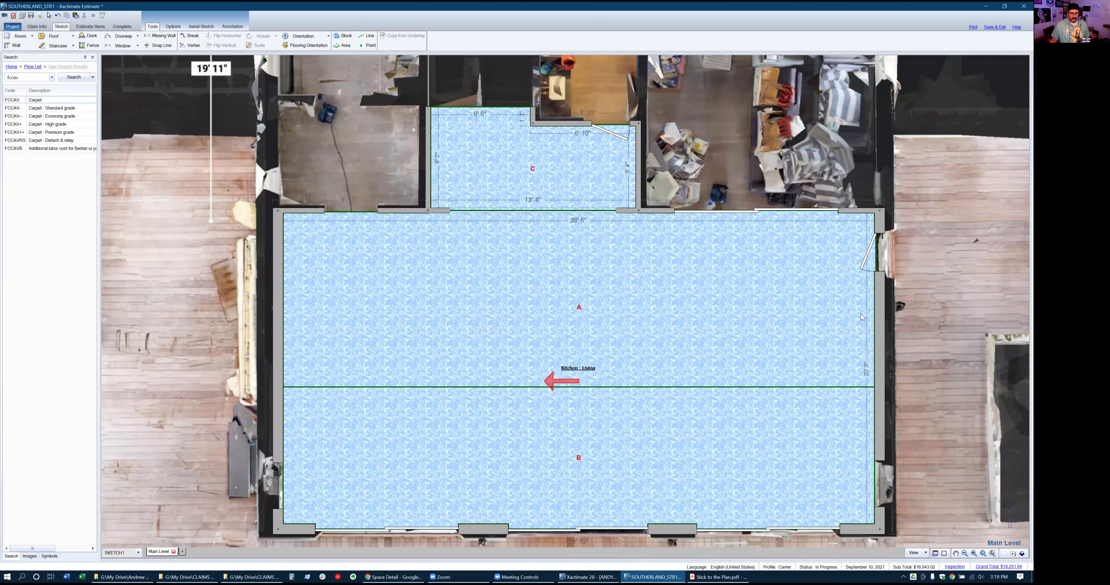
left_click(98, 28)
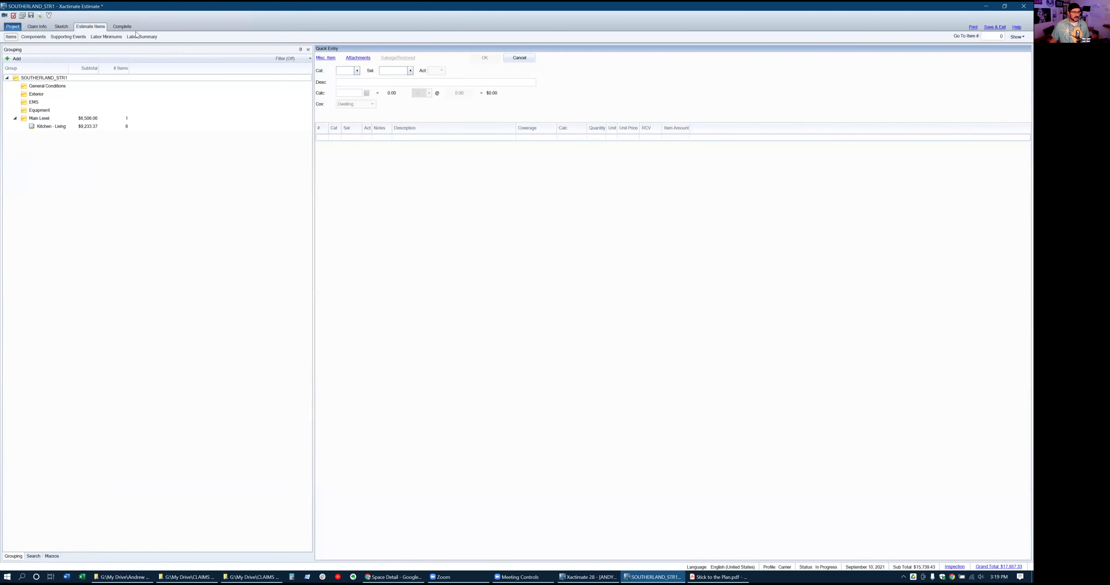
left_click(84, 128)
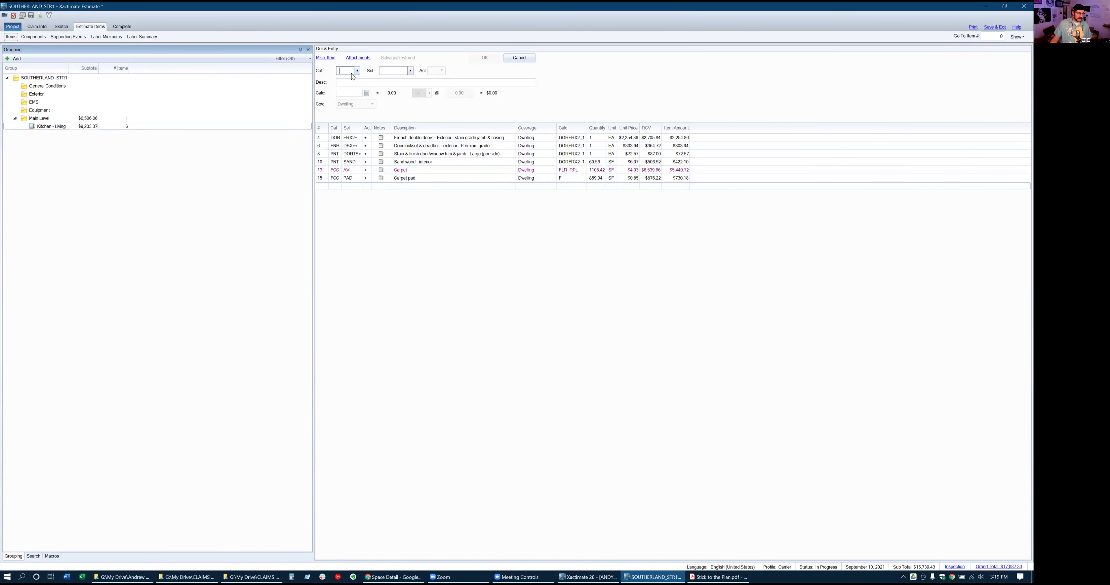
Add the FCV AV vinyl sheet goods line item at 1141.42 SF
type("FCV")
key("Tab")
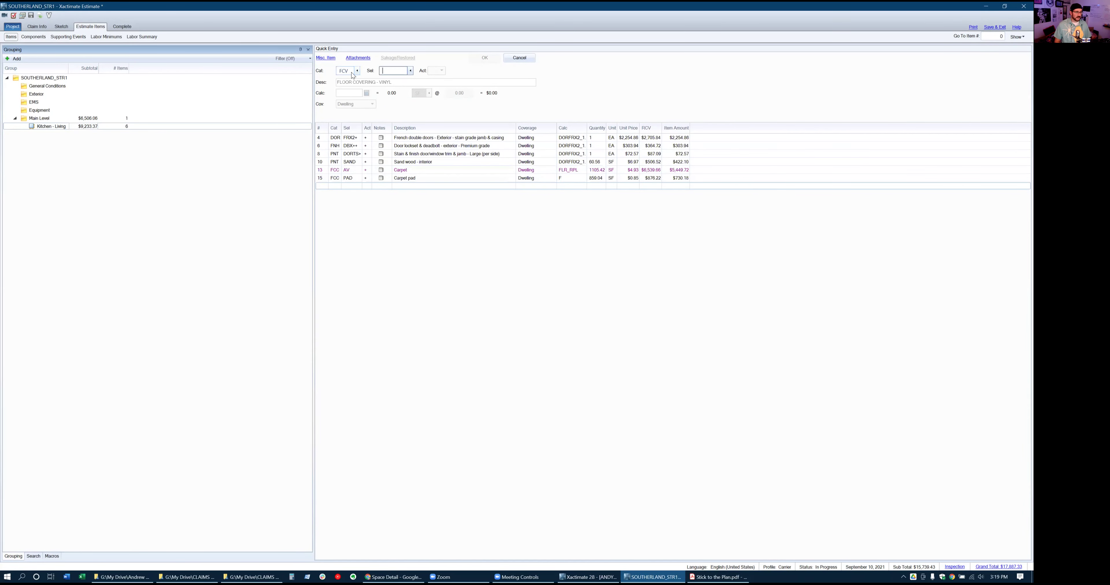
type("AV")
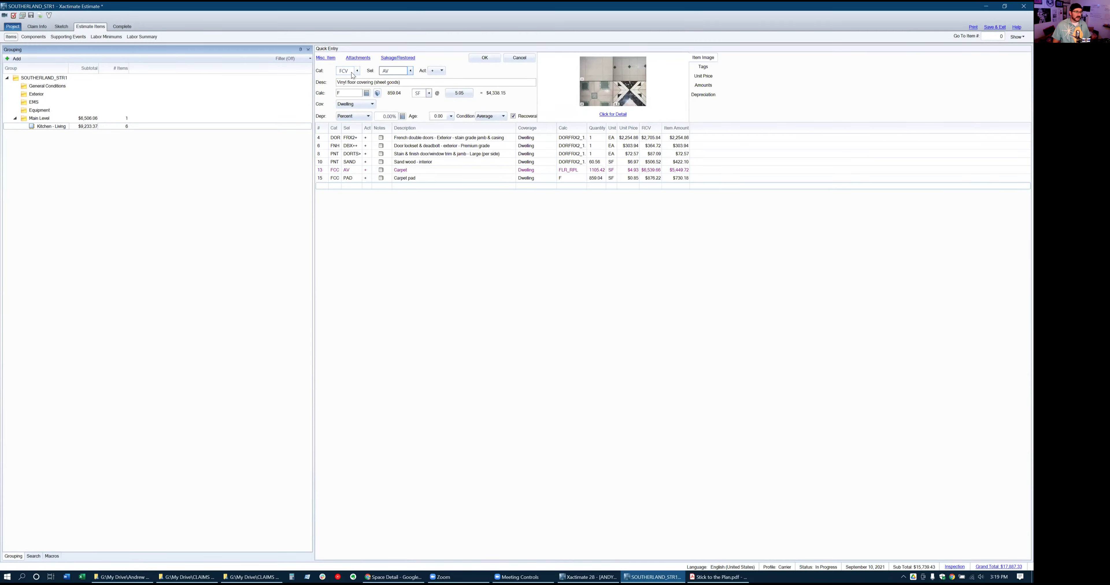
key("Tab")
key("Tab")
type("L")
key("Return")
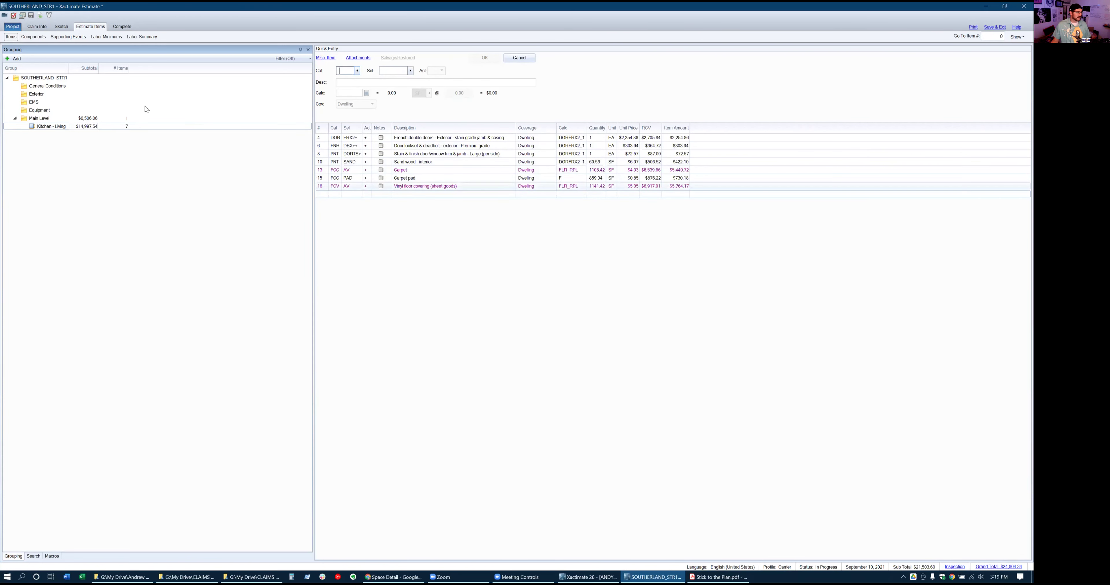
Set the claim's pricing activity to use price list defaults
left_click(34, 28)
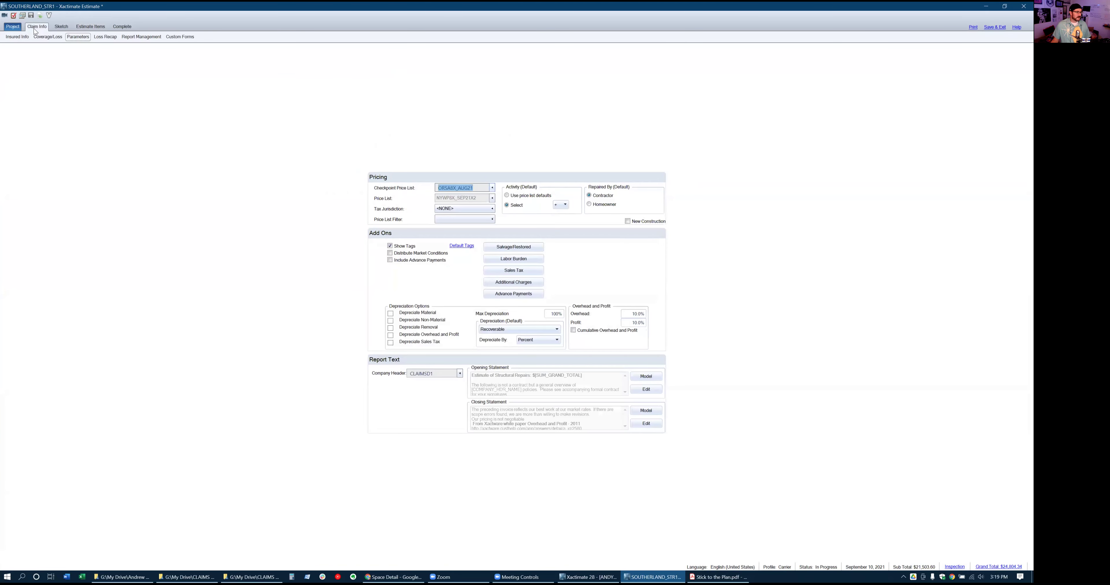
left_click(528, 197)
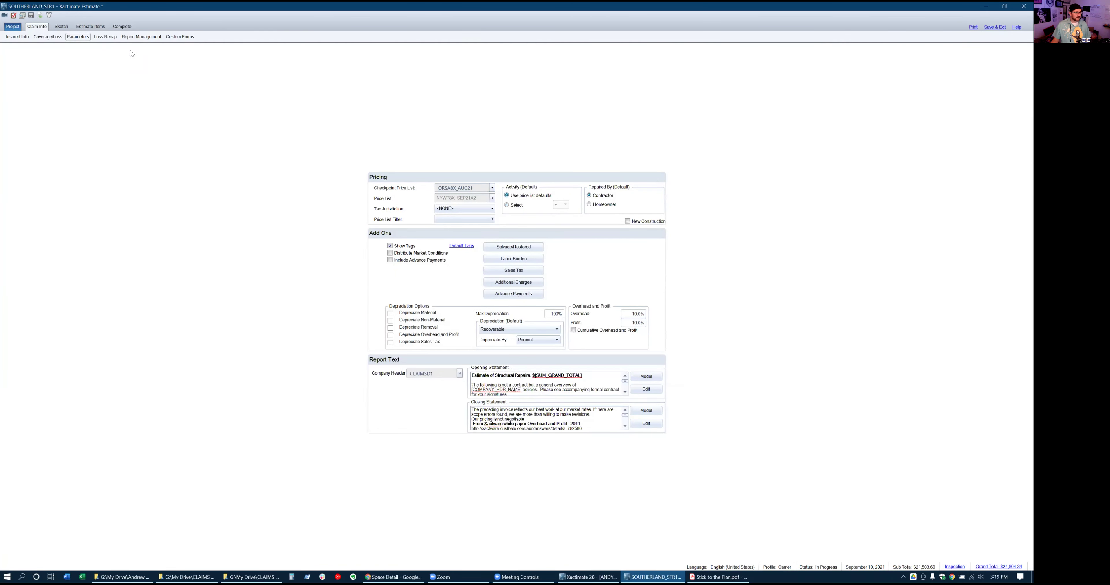
left_click(101, 28)
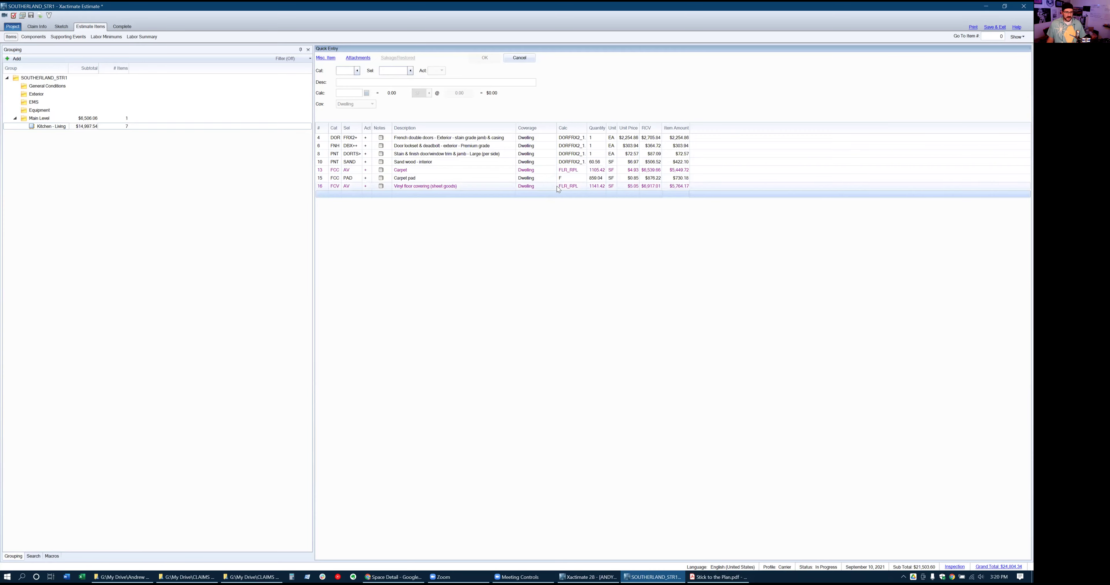
Delete the Carpet and Carpet pad rows from Kitchen - Living
left_click(324, 188)
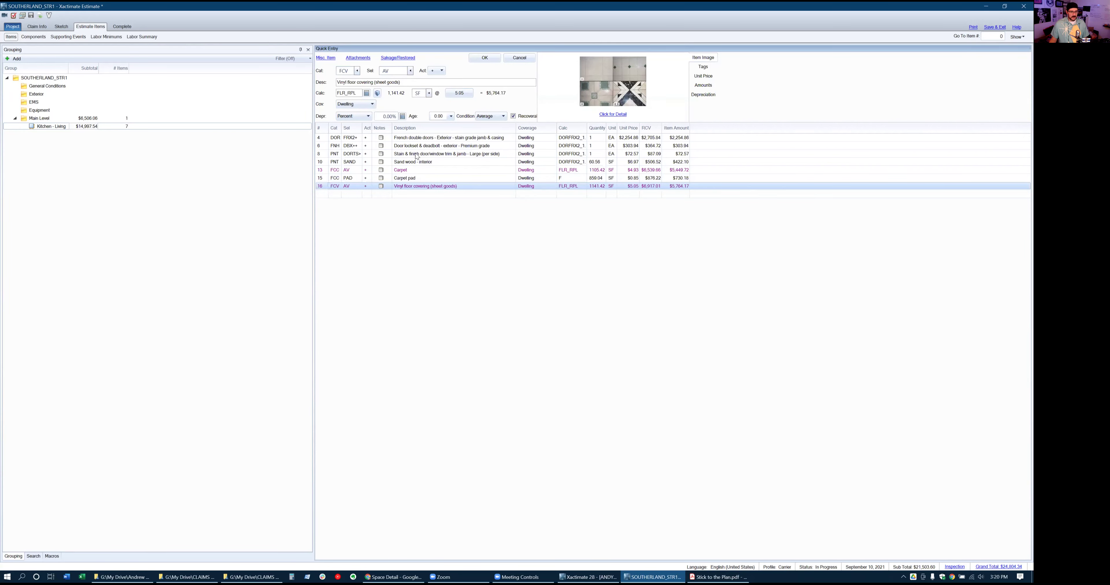
left_click(321, 170)
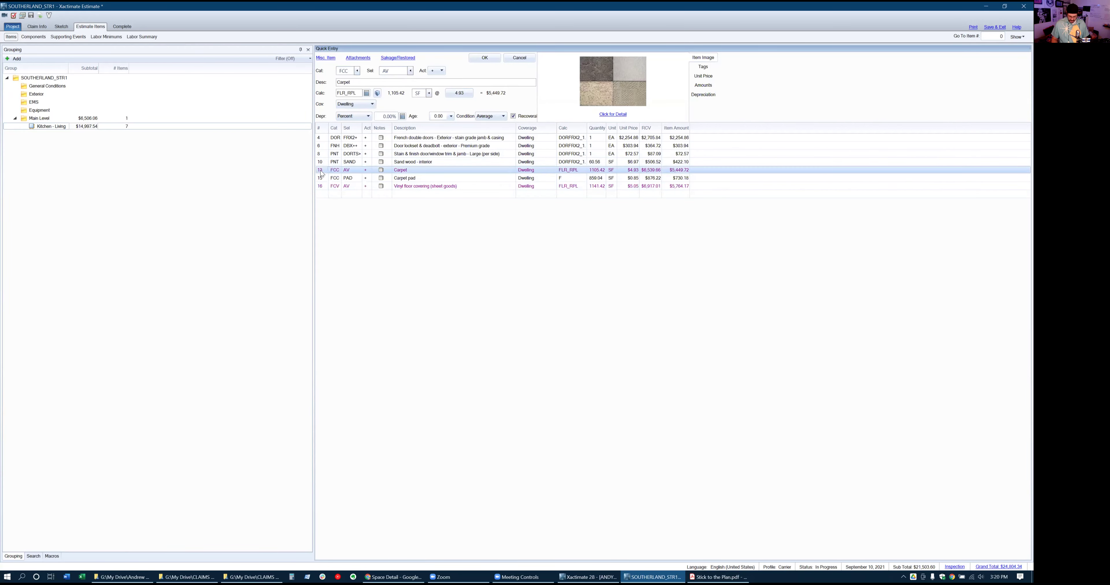
key("Delete")
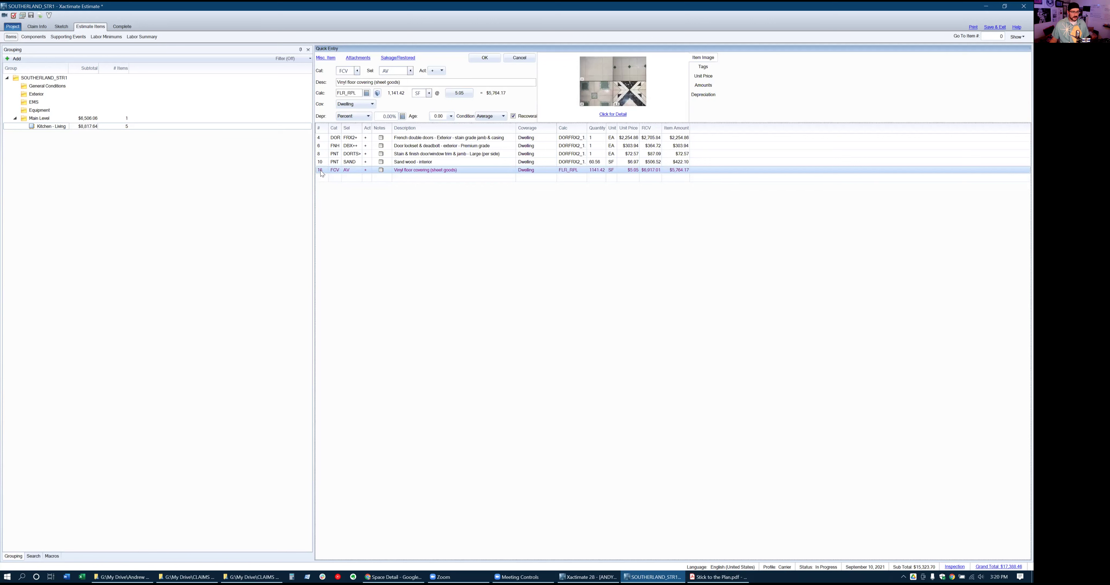
left_click(62, 26)
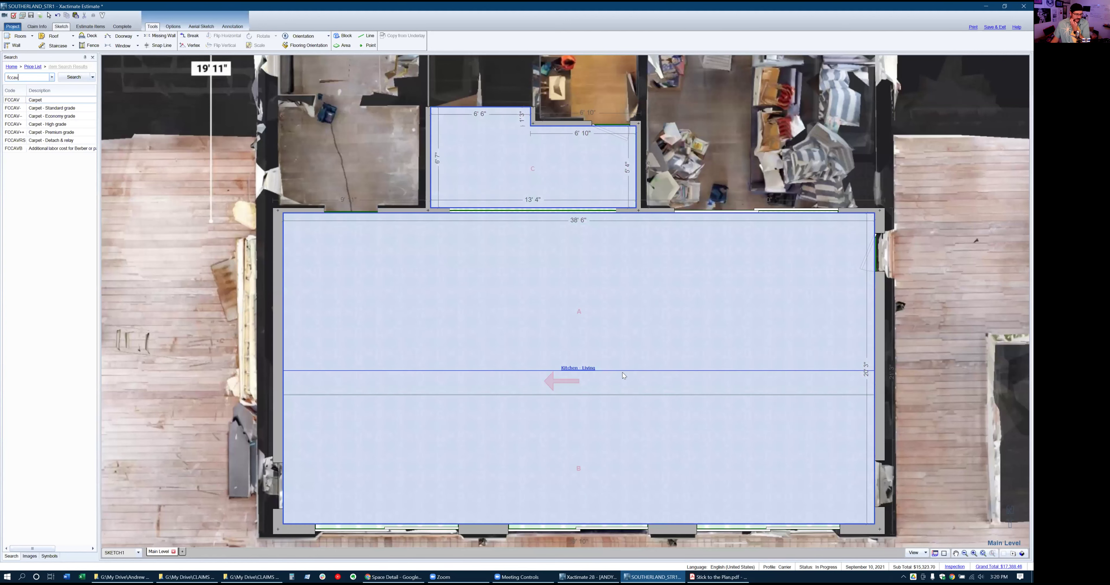
Zoom out on the floor plan, select the Kitchen - Living room, and return to the line items
scroll(483, 346, "down", 2)
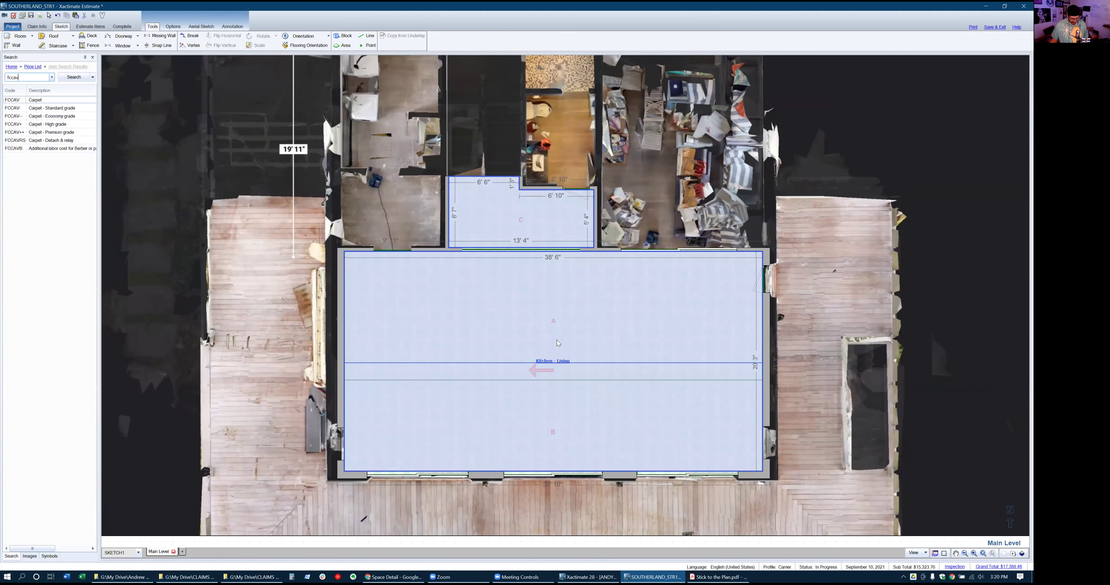
left_click(500, 277)
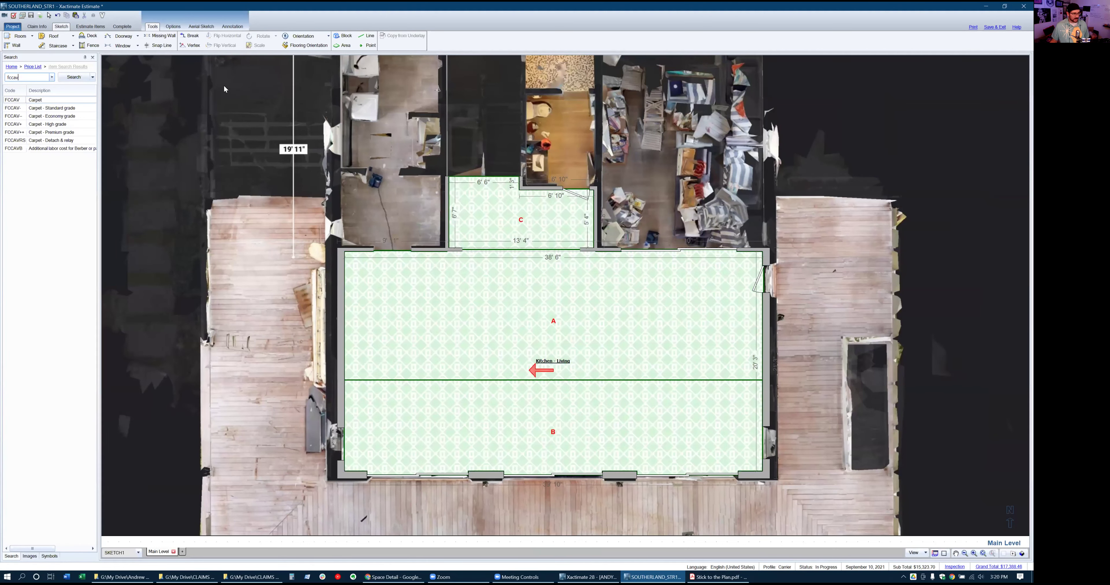
left_click(92, 28)
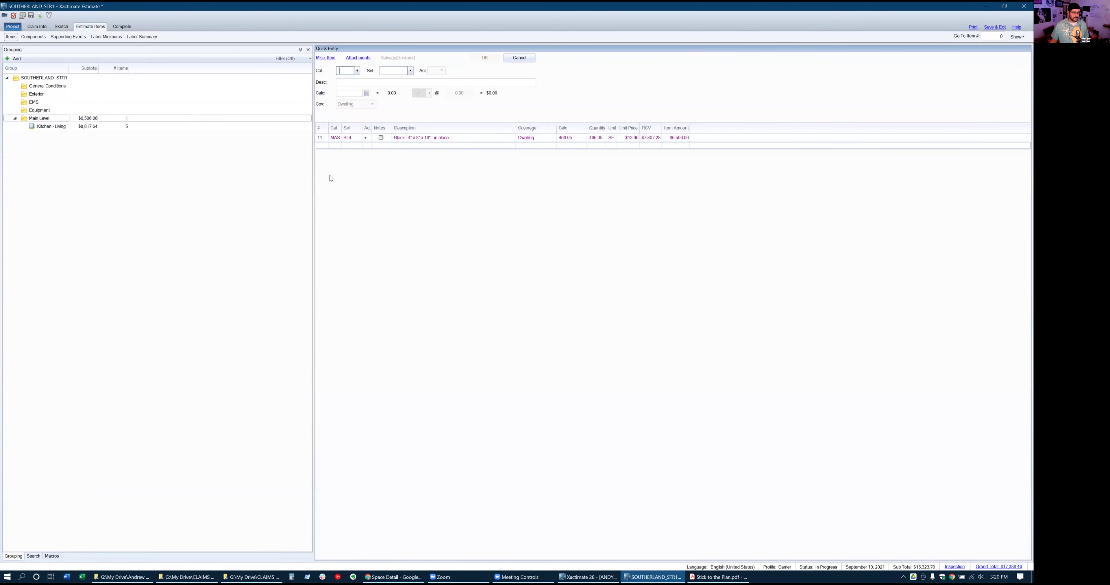
Delete the vinyl sheet flooring row from Kitchen - Living and drag the Calc column wider
left_click(51, 126)
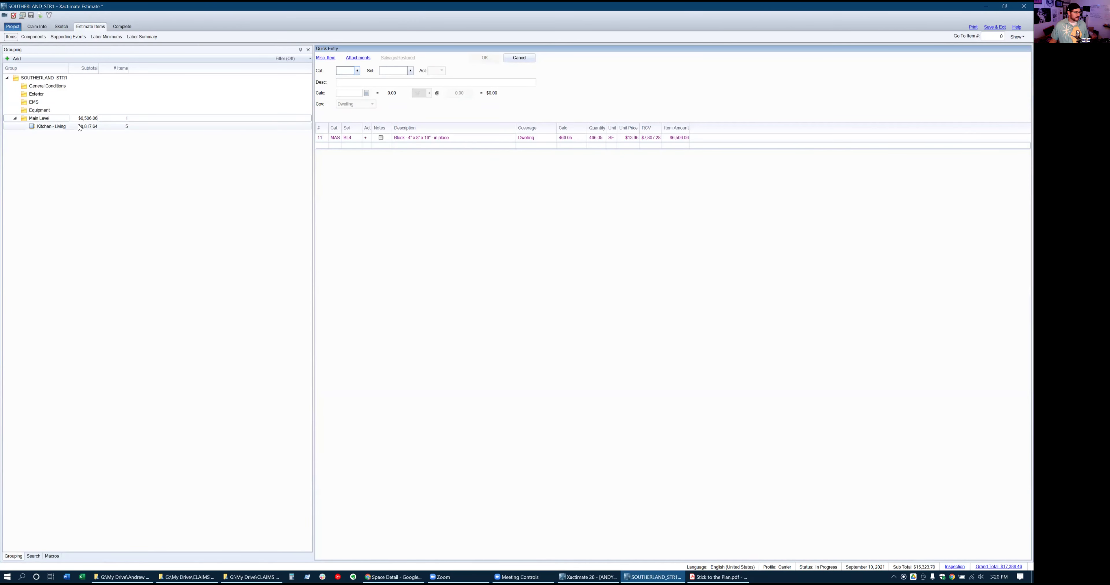
left_click(329, 170)
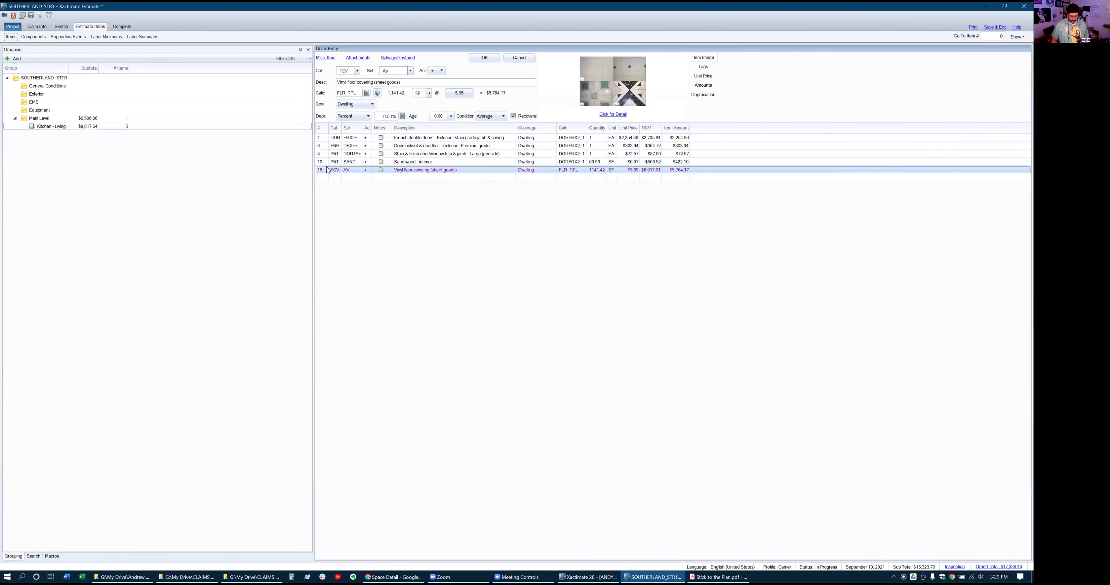
key("Delete")
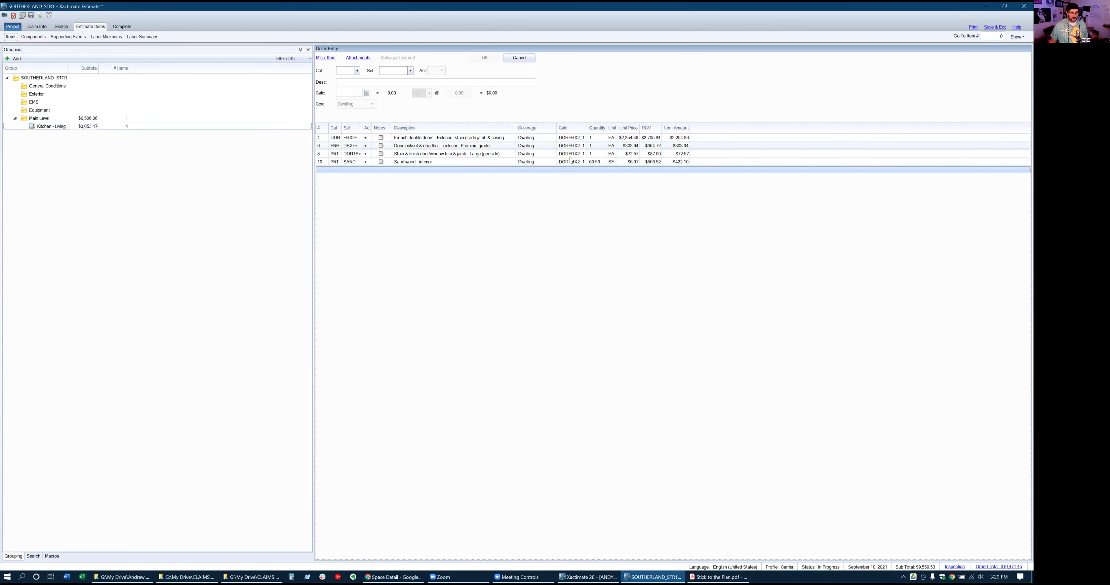
left_click_drag(587, 128, 618, 128)
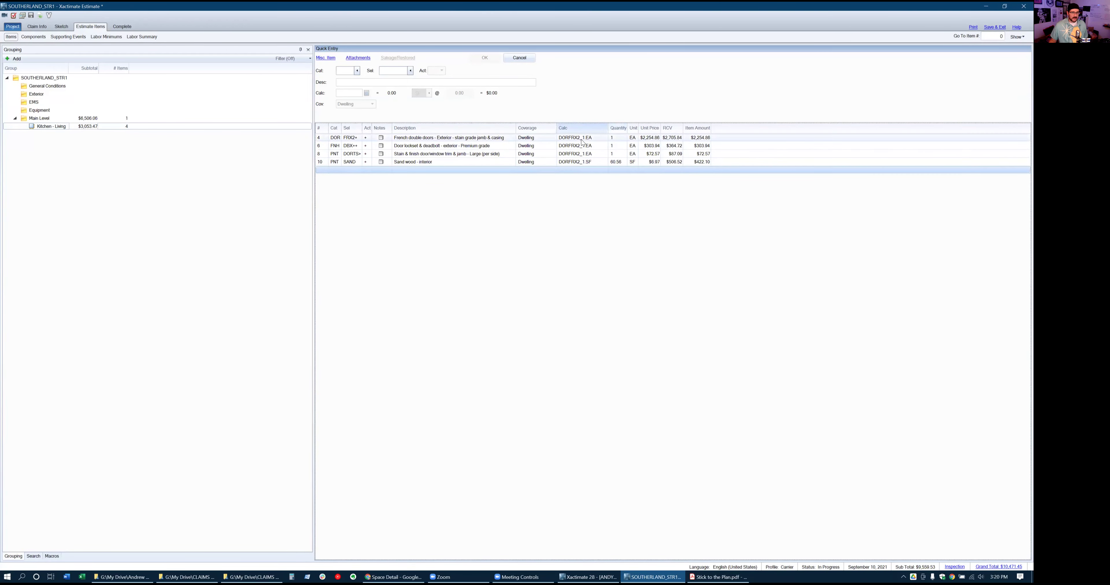
left_click(498, 138)
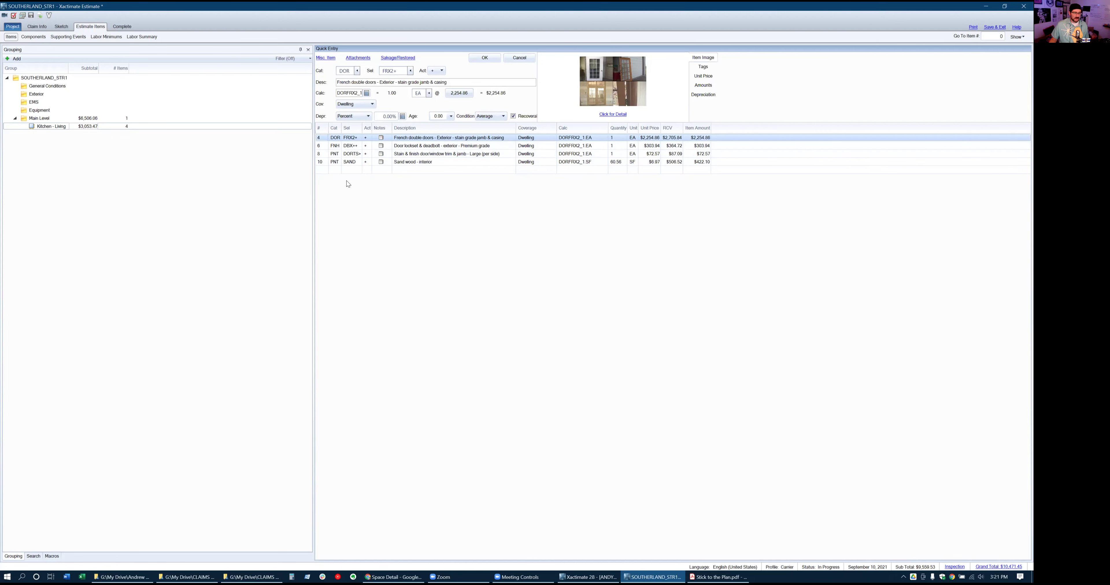
Read Estimate Writing steps 13–20 in Stick to the Plan.pdf, then return to Xactimate
left_click(69, 28)
key("alt+Tab")
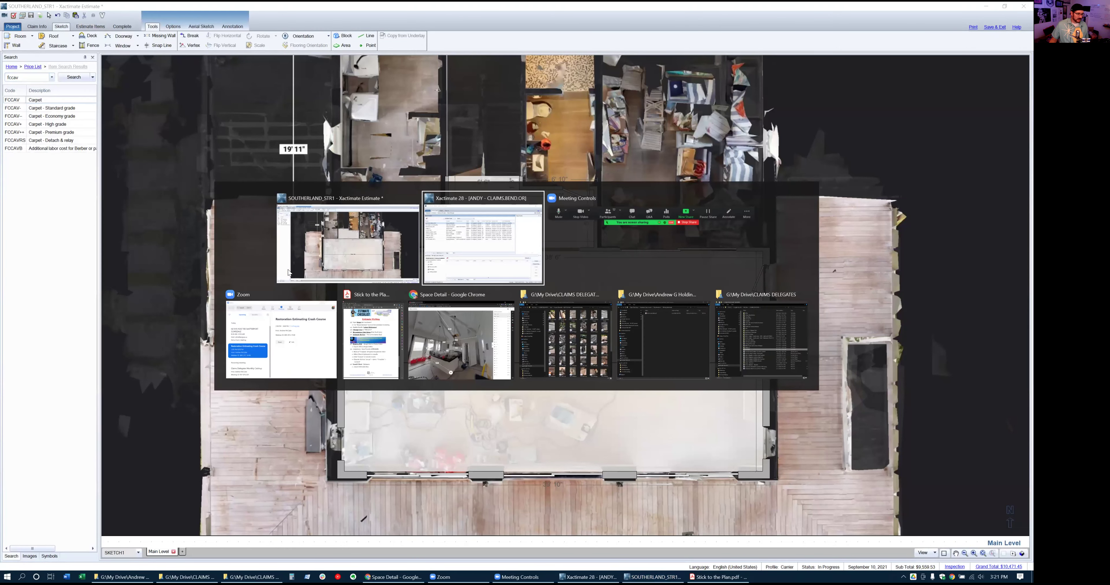
key("alt+Tab")
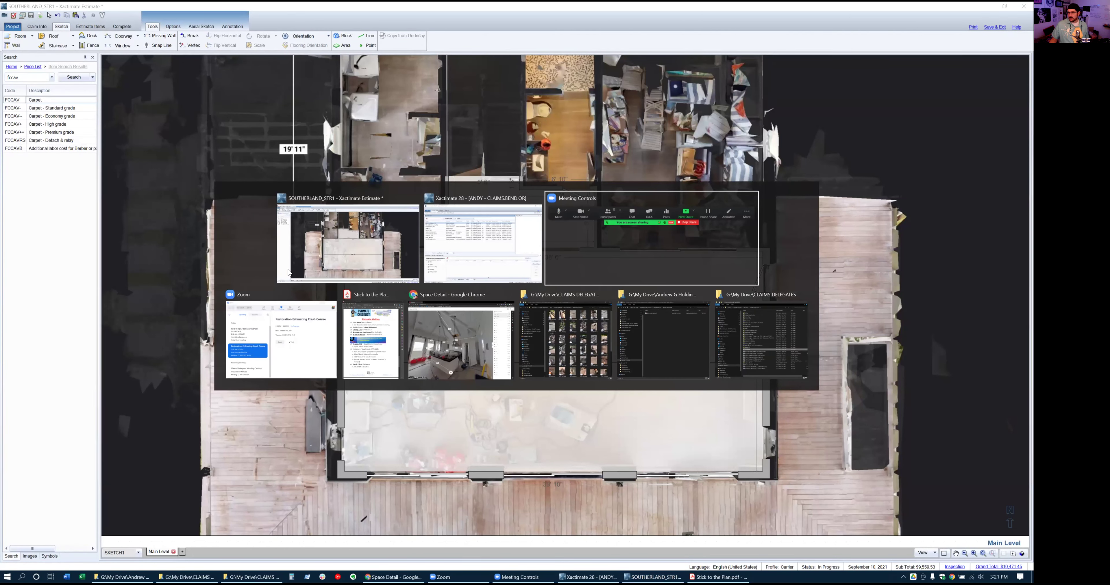
key("alt+Tab")
key("alt+Tab")
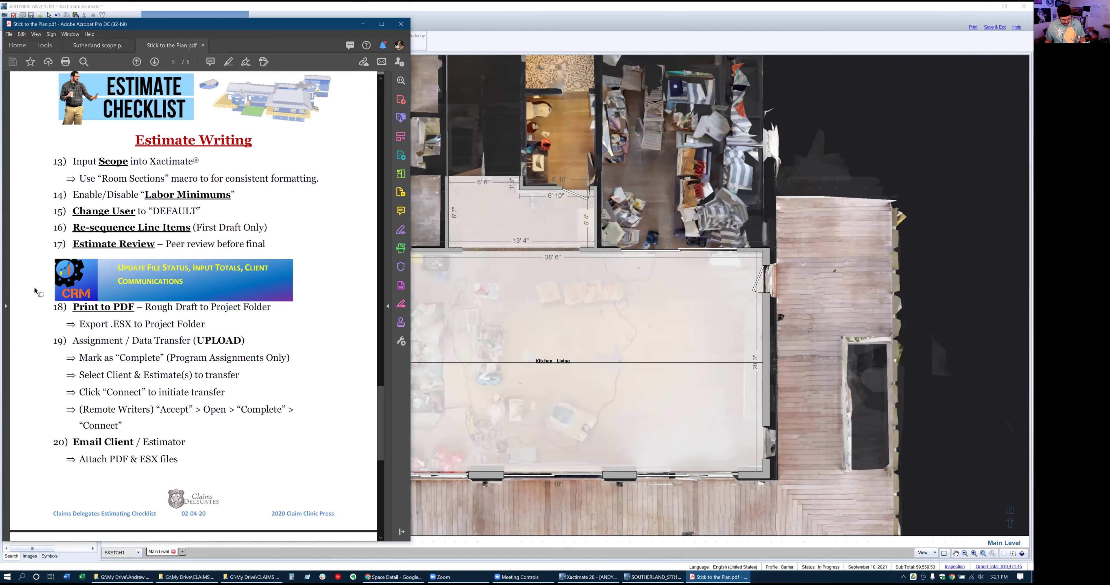
left_click(534, 7)
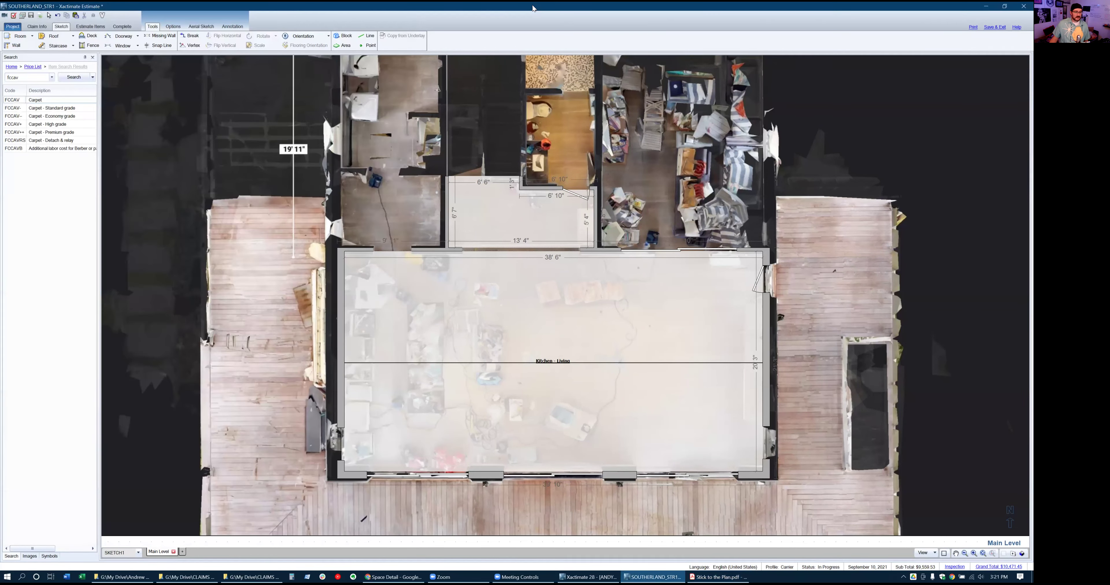
Run the ROOMHEADINGS macro after the last Kitchen - Living item and widen the Description column
left_click(93, 27)
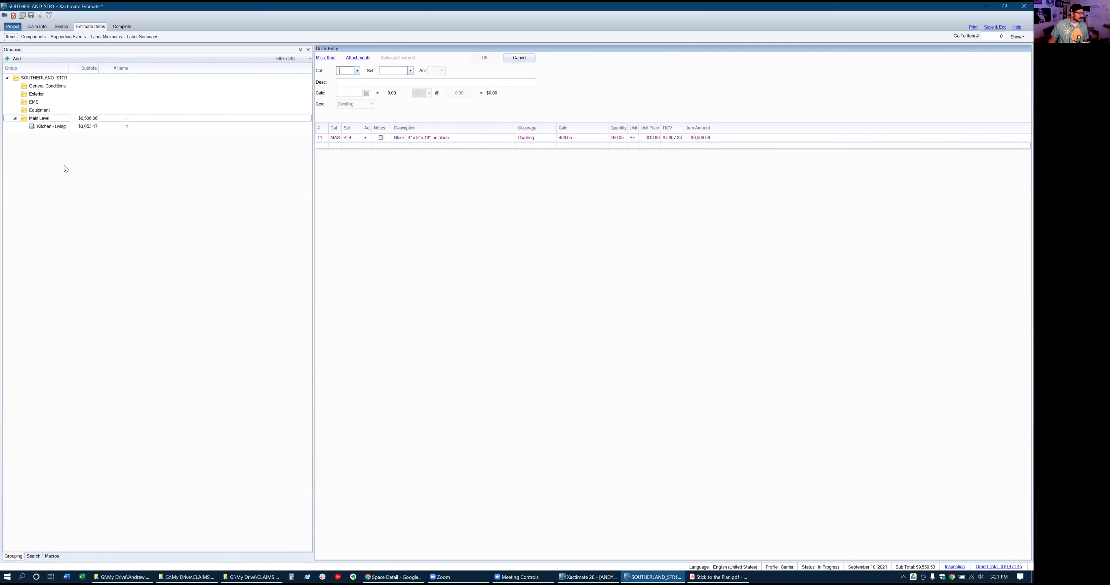
left_click(48, 127)
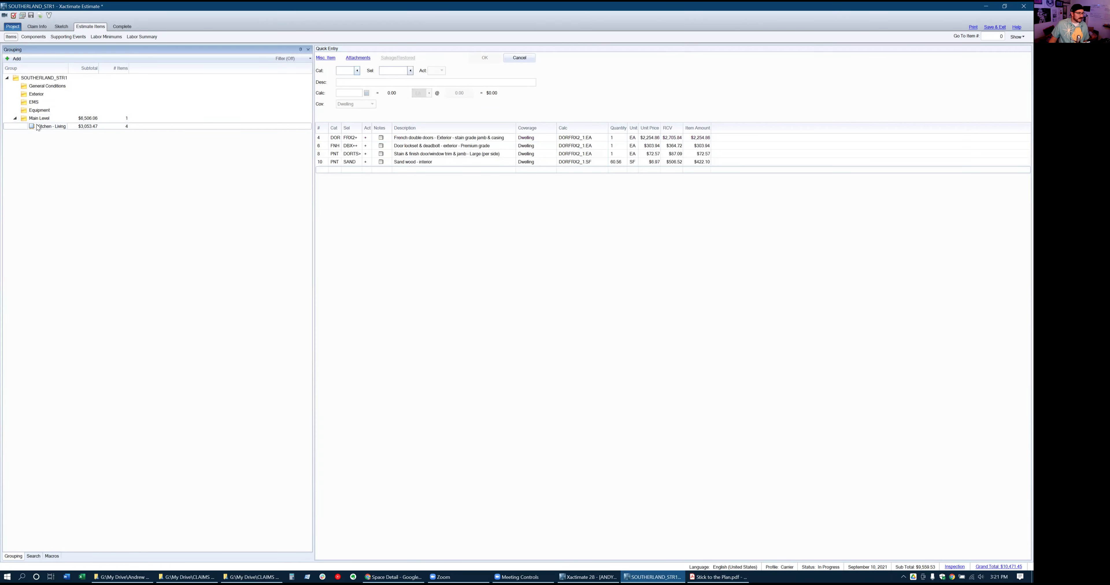
left_click(37, 124)
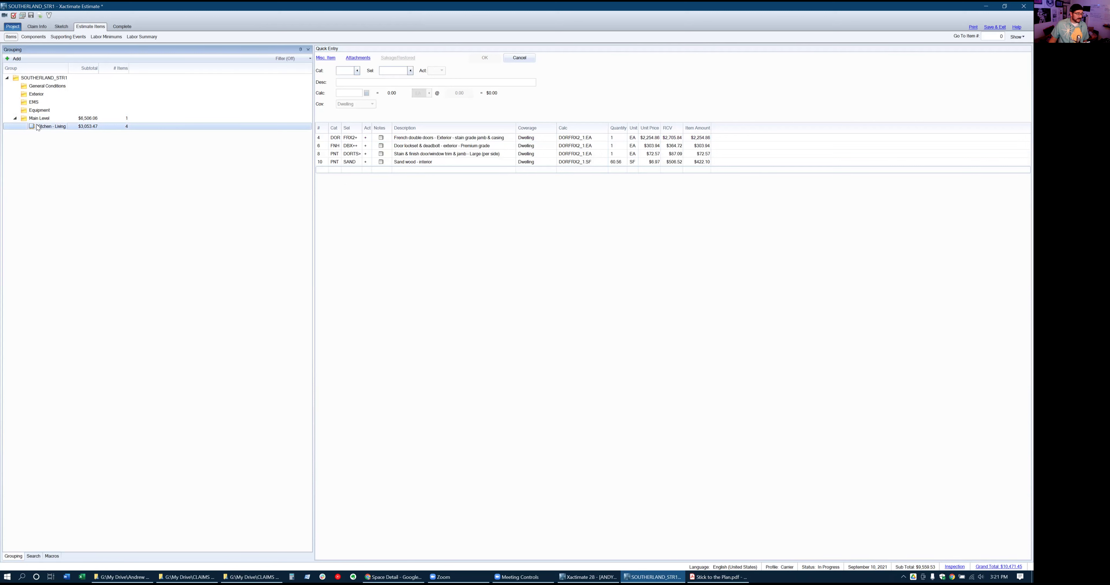
left_click(323, 170)
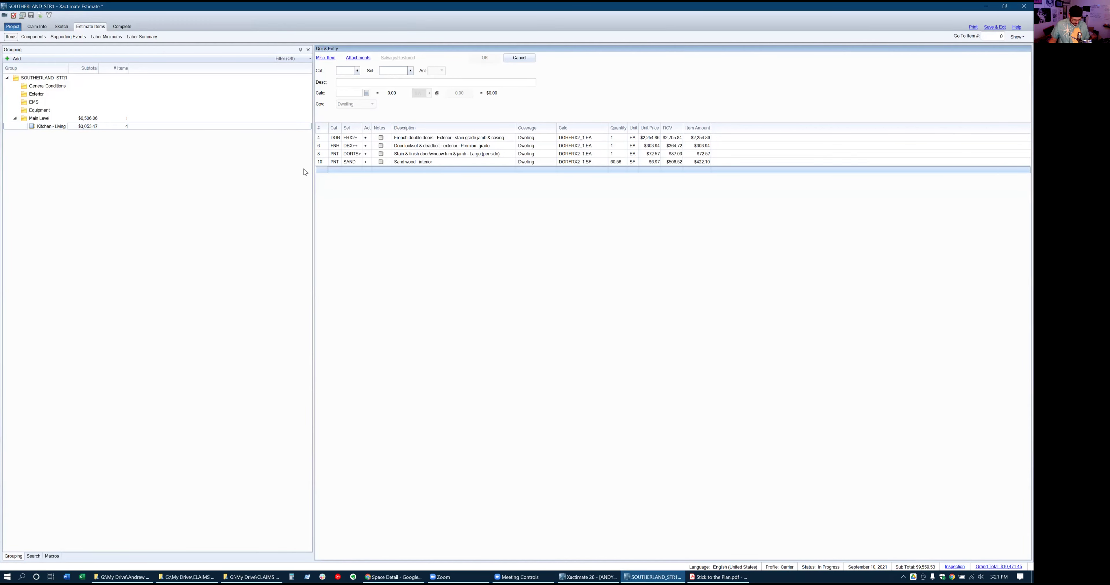
left_click(51, 557)
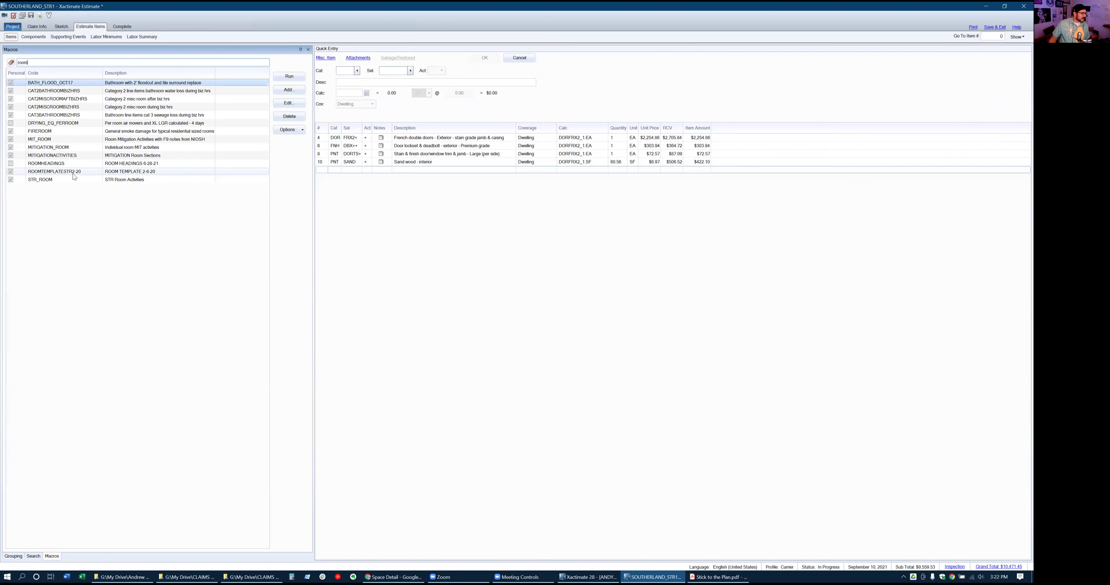
left_click(116, 164)
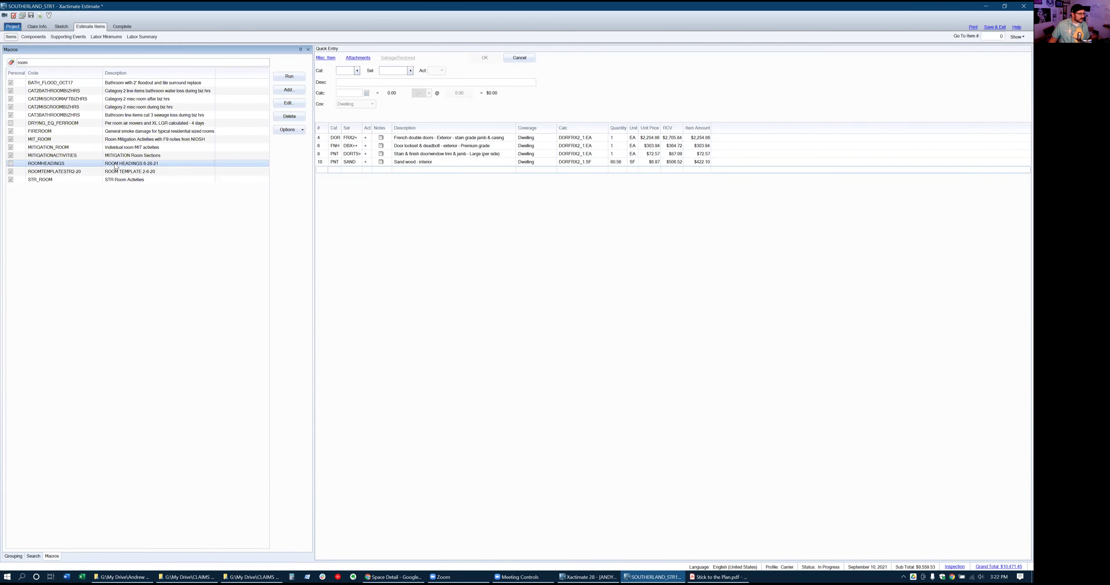
left_click(284, 77)
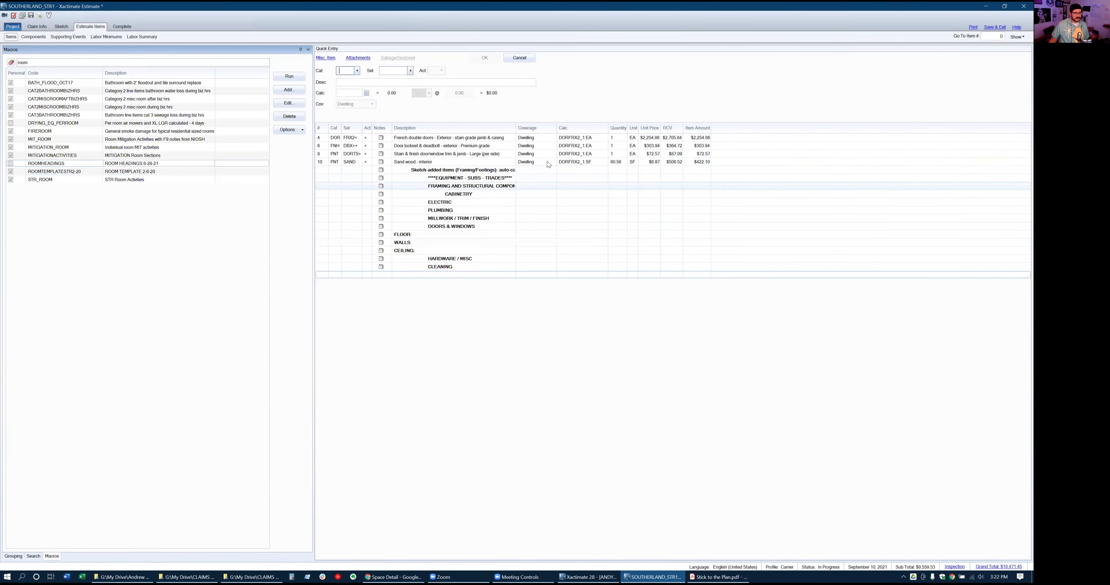
left_click_drag(514, 130, 545, 129)
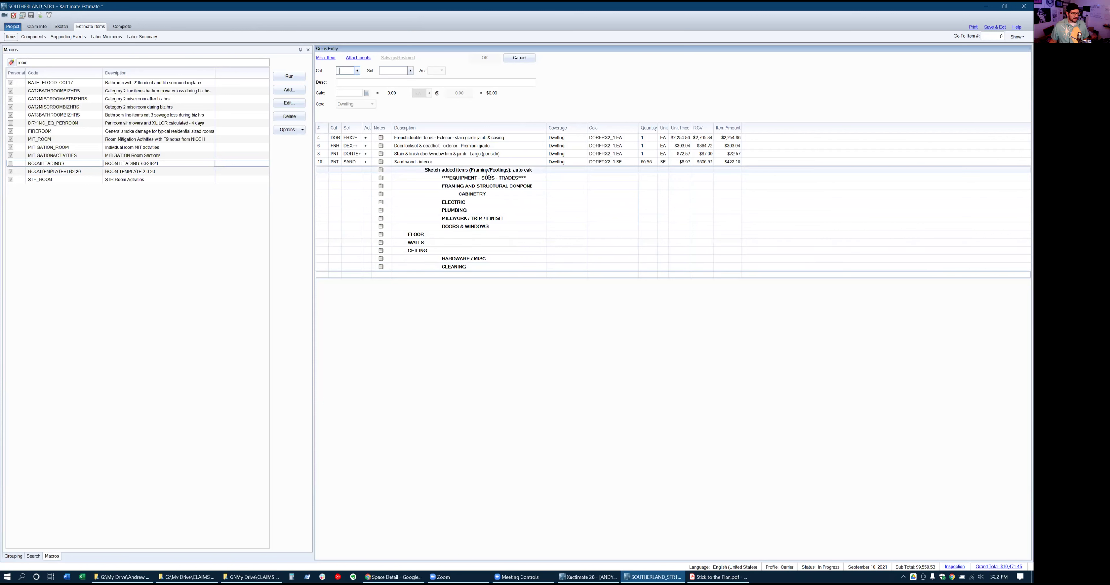
left_click(320, 139)
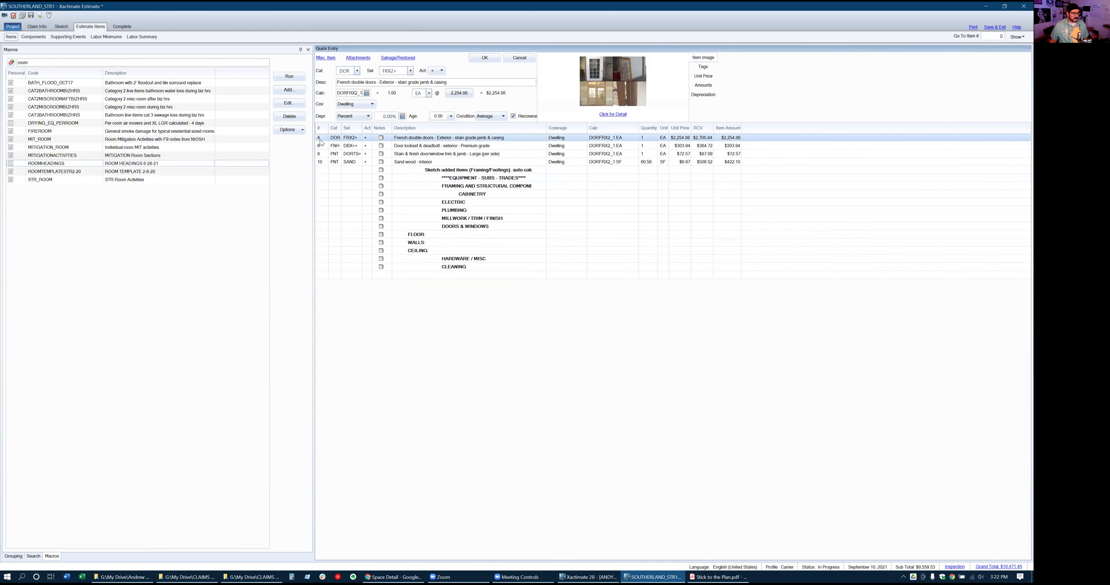
Drag the four door items under MILLWORK / TRIM / FINISH, then open Project Tools
left_click(320, 162, "shift")
left_click_drag(326, 162, 330, 227)
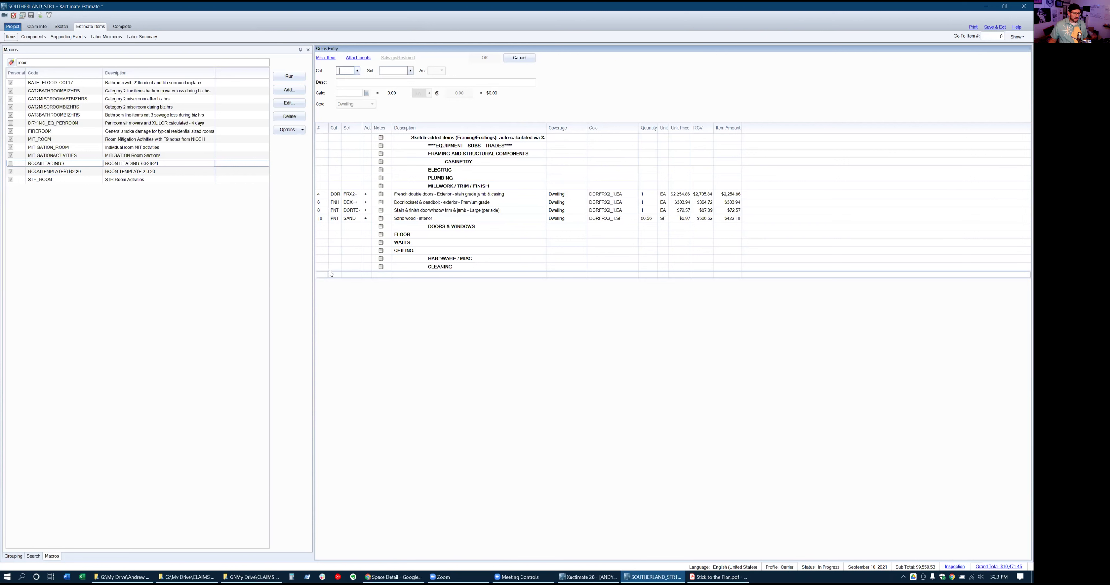
left_click(18, 28)
left_click(23, 133)
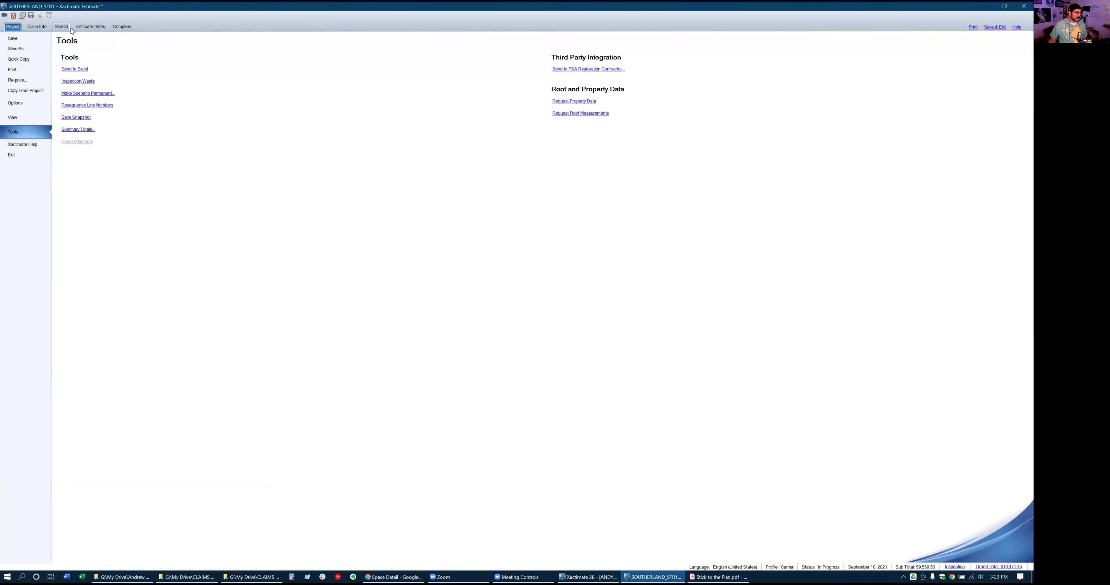
Return to the Kitchen - Living items, now numbered 2–5, with the Grouping tree showing
left_click(88, 27)
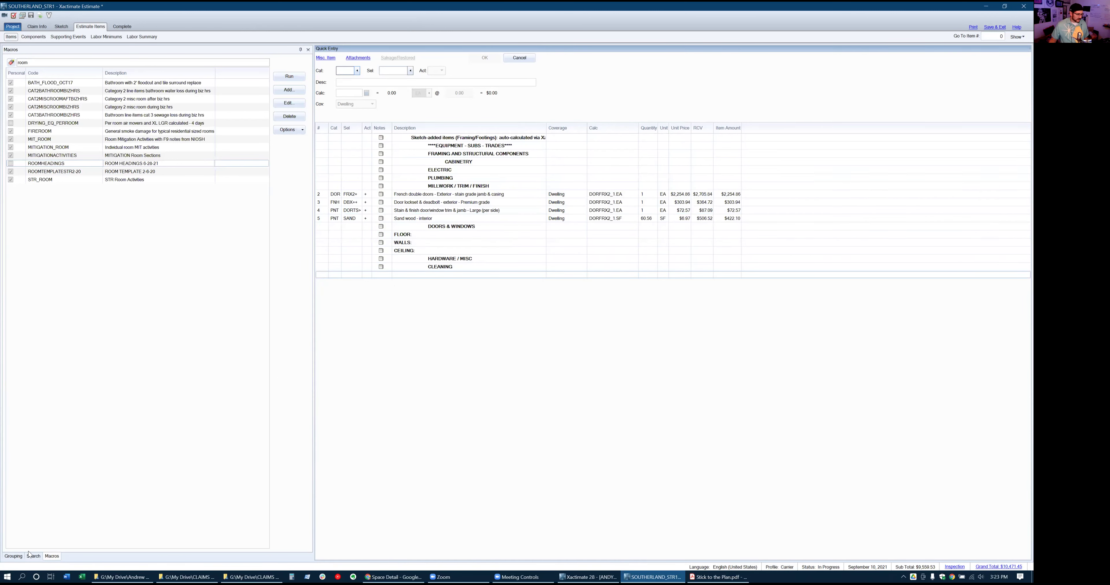
left_click(20, 557)
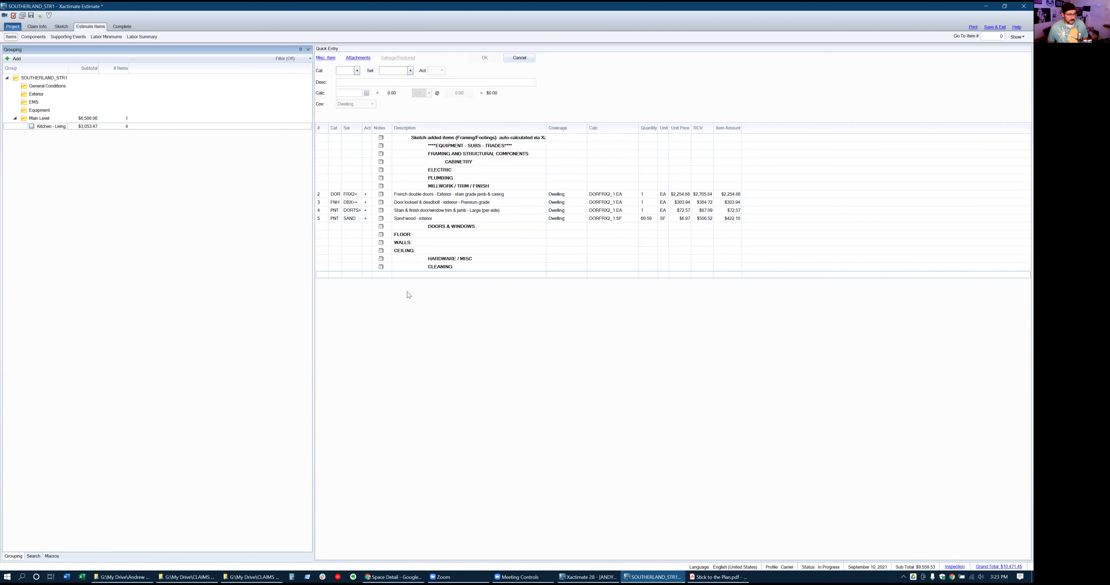
Insert a blank row between the FLOOR and WALLS headings and enter FCC as its category
left_click(325, 241)
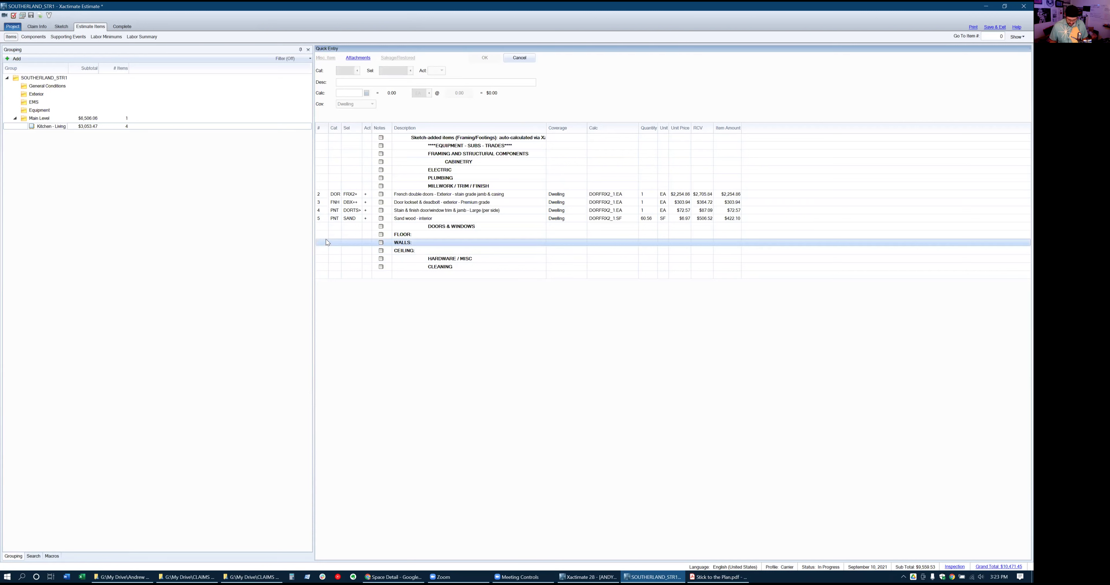
key("Insert")
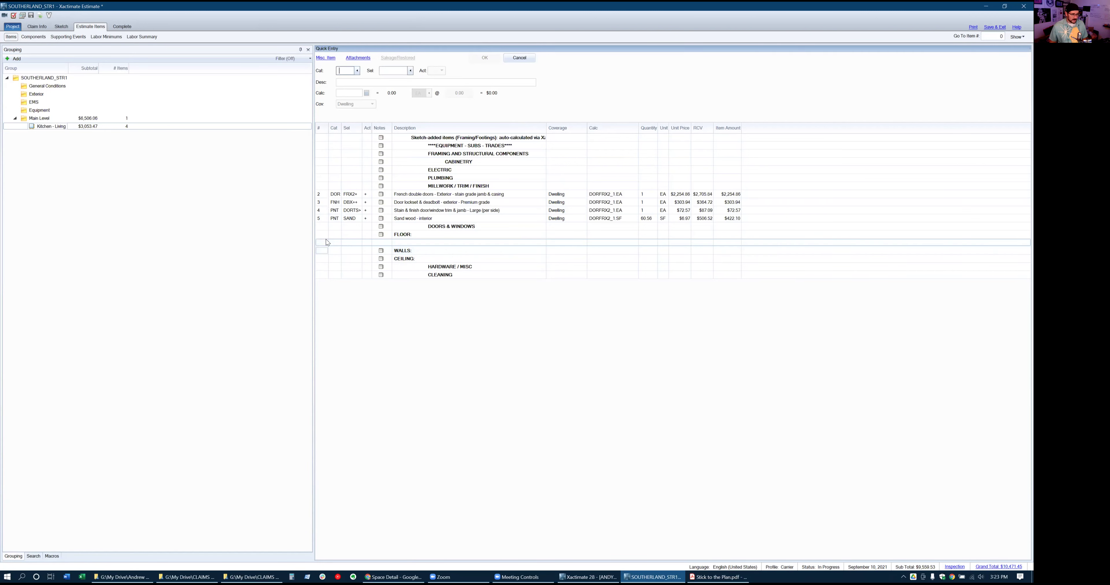
left_click(322, 249)
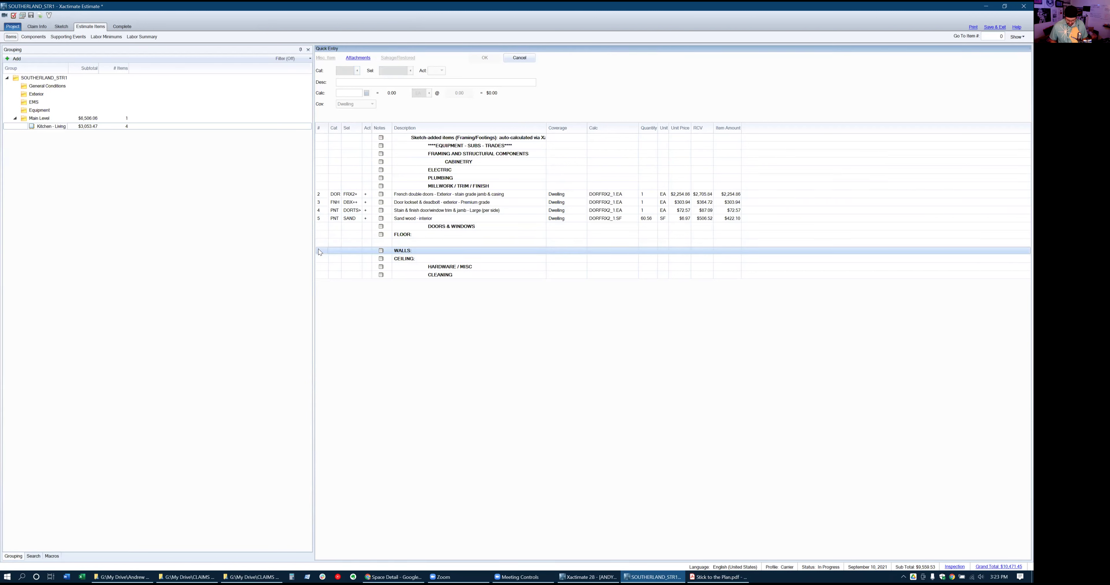
key("Insert")
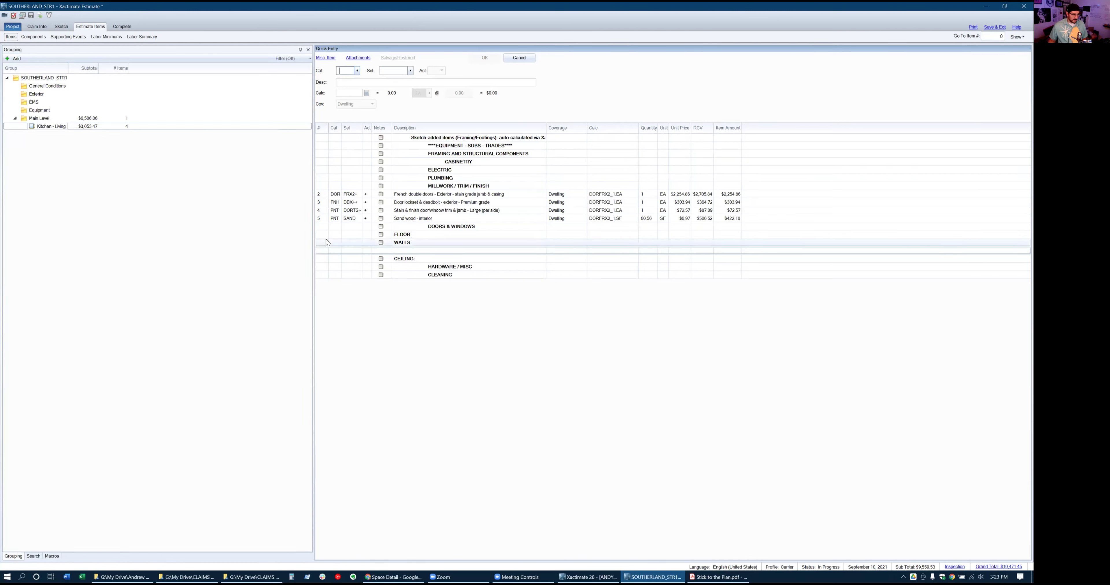
left_click(326, 242)
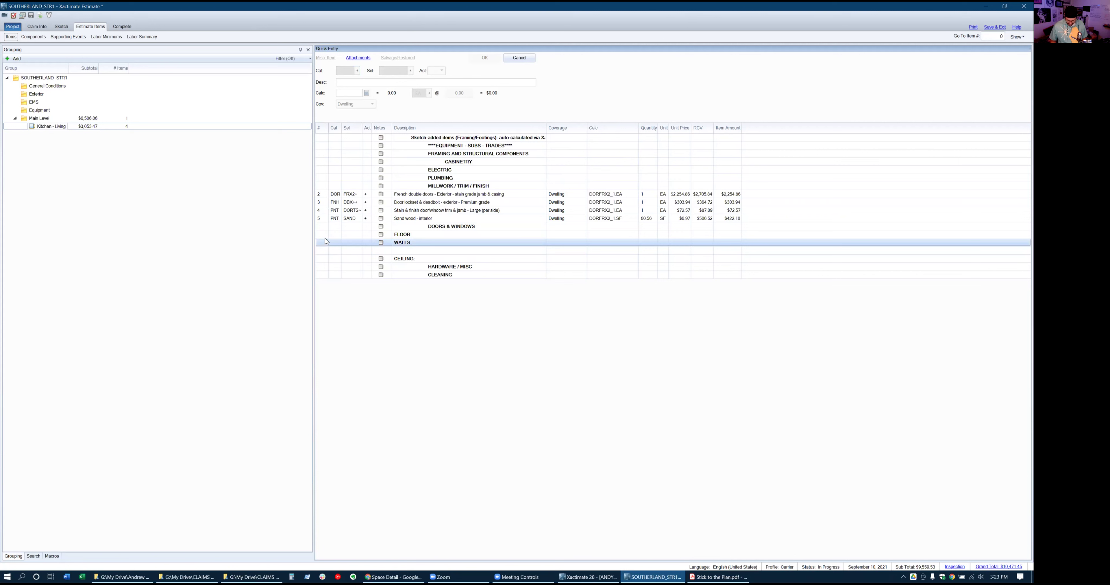
key("Insert")
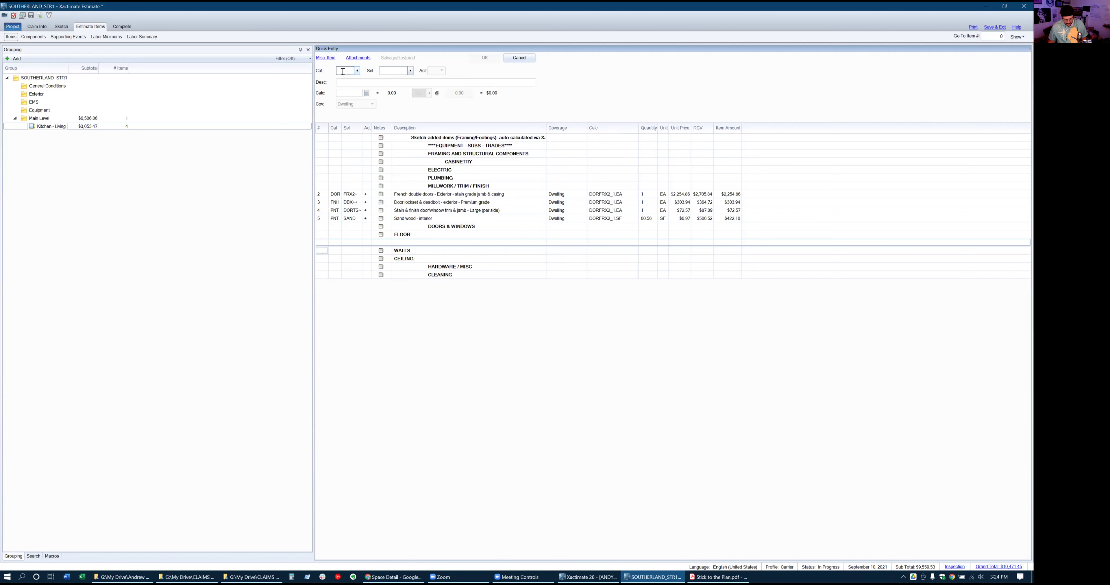
type("FCC")
type("Q")
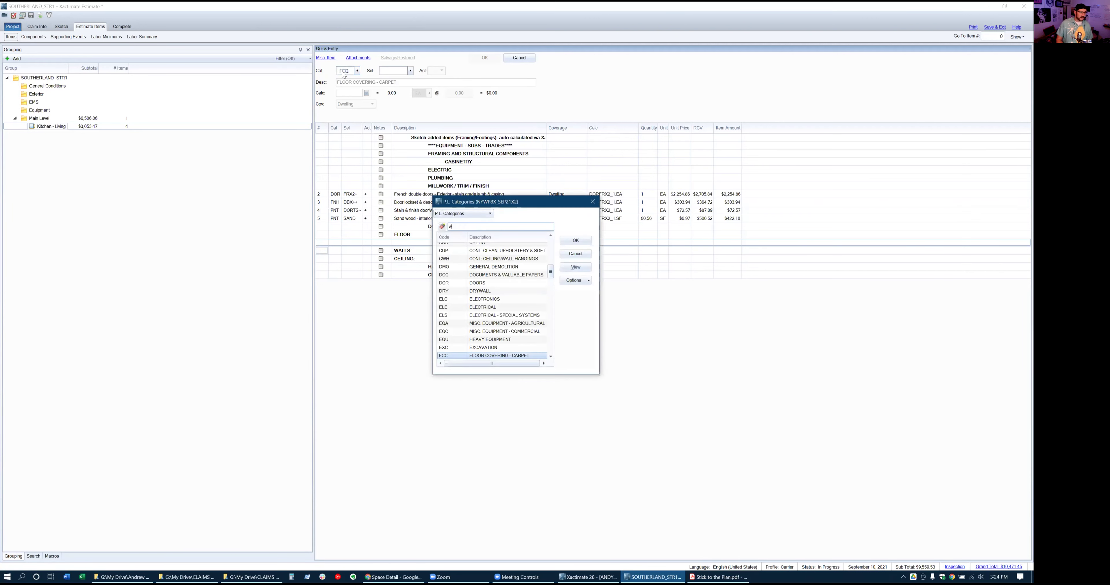
type("w")
Change the new row's category to FCW wood floor covering
key("BackSpace")
type("fcwq")
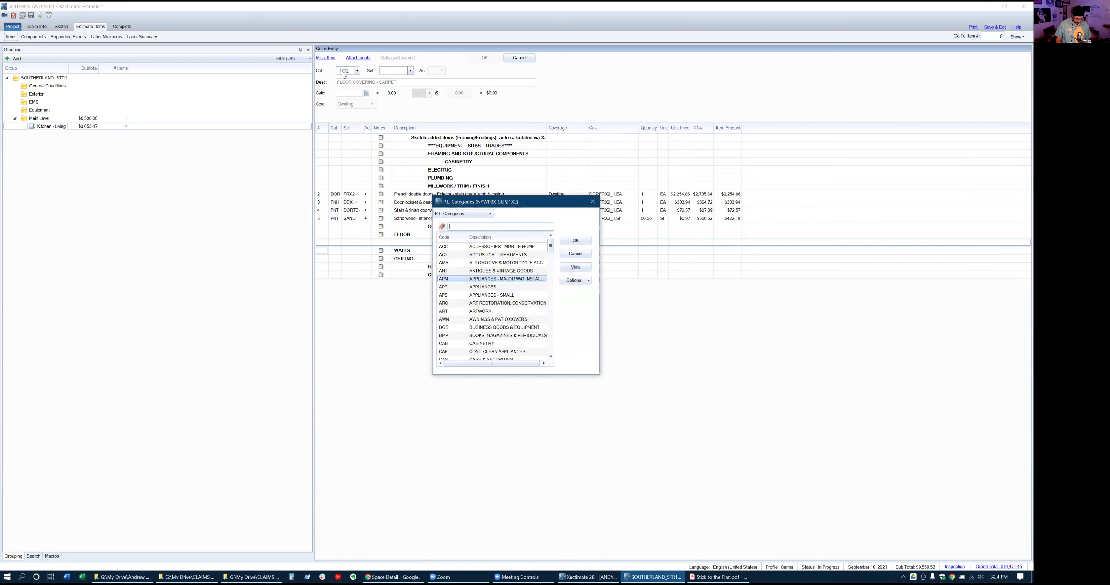
key("BackSpace")
key("BackSpace")
key("BackSpace")
key("BackSpace")
type("fcw")
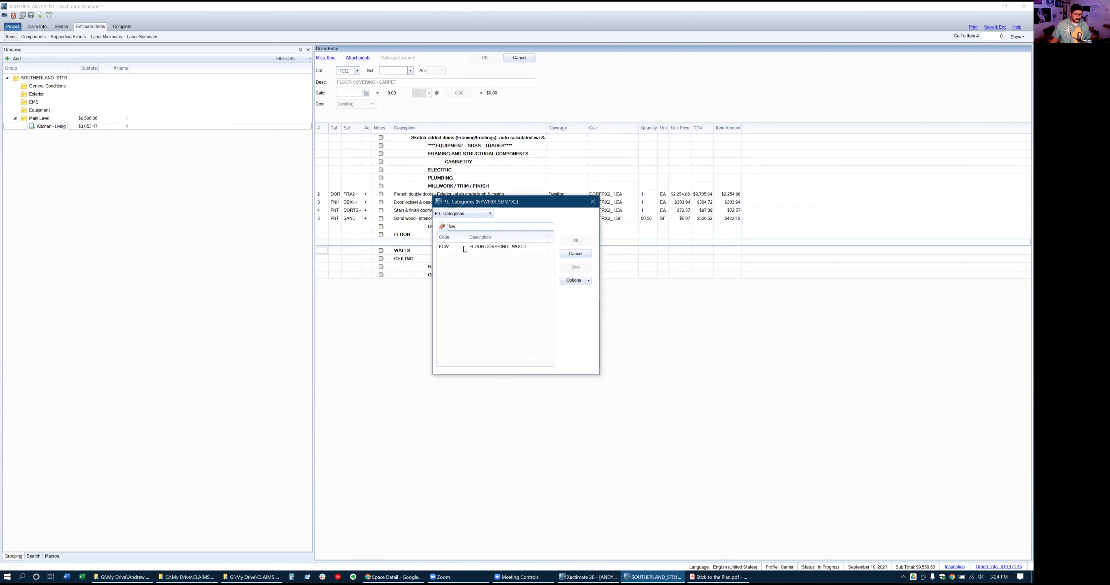
left_click(465, 249)
left_click(577, 242)
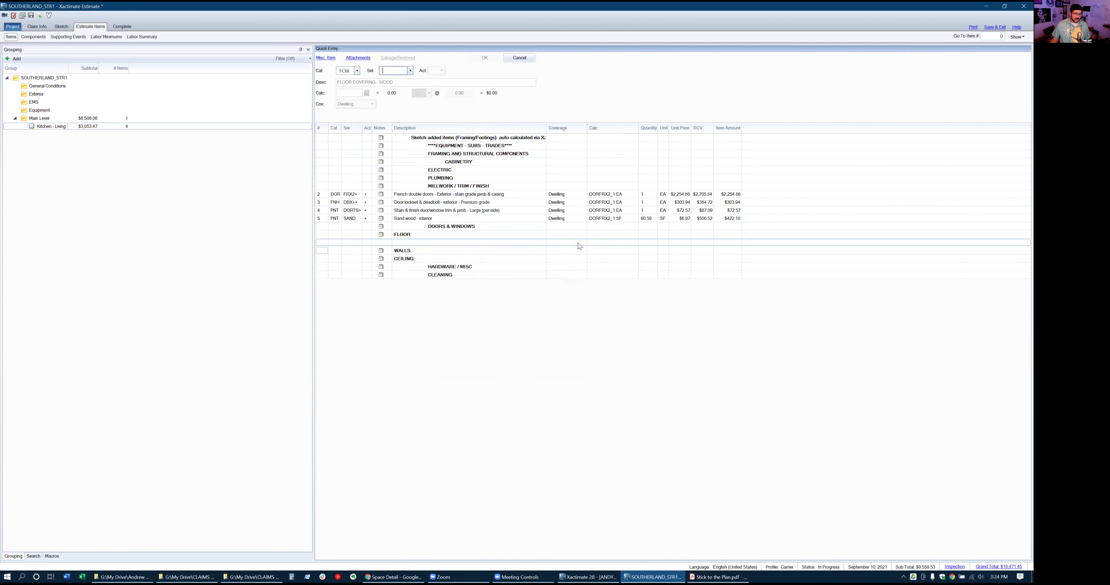
Add premium floating engineered wood flooring (LAMTF++) as item 10, 859.04 SF
left_click(411, 71)
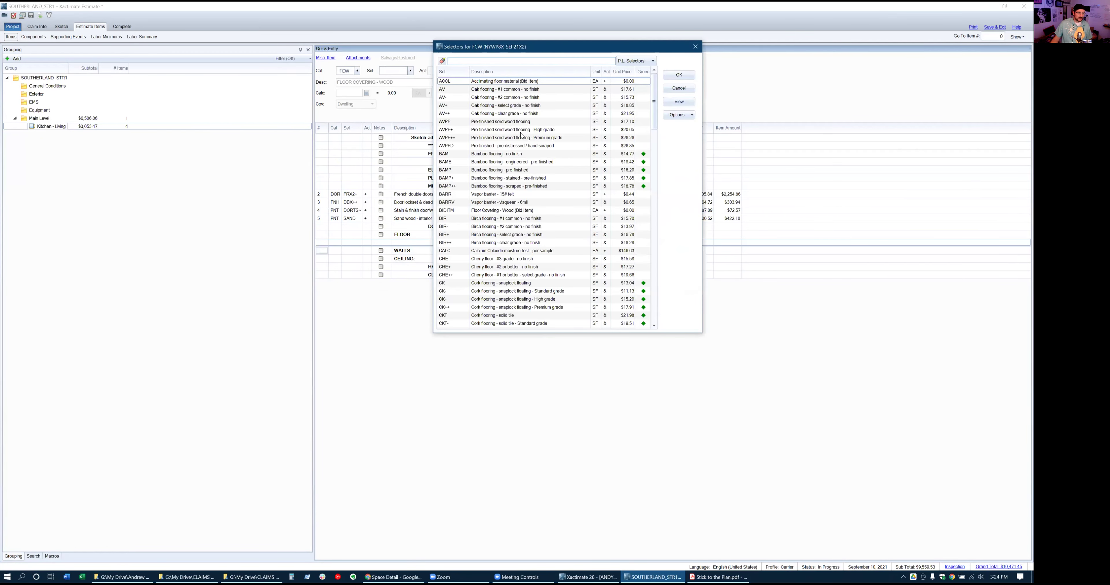
type("engineer")
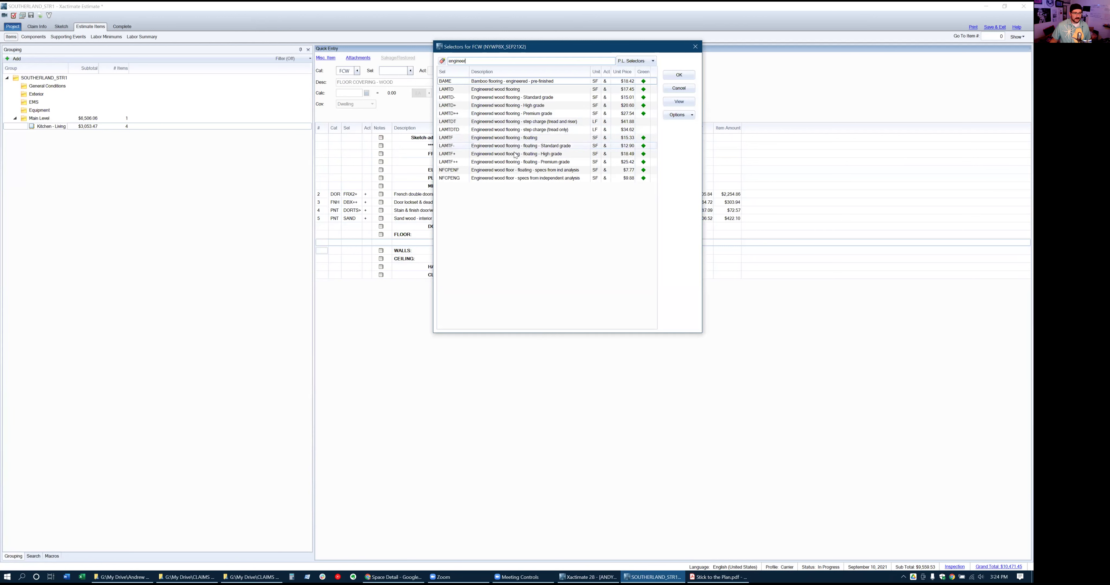
left_click(502, 162)
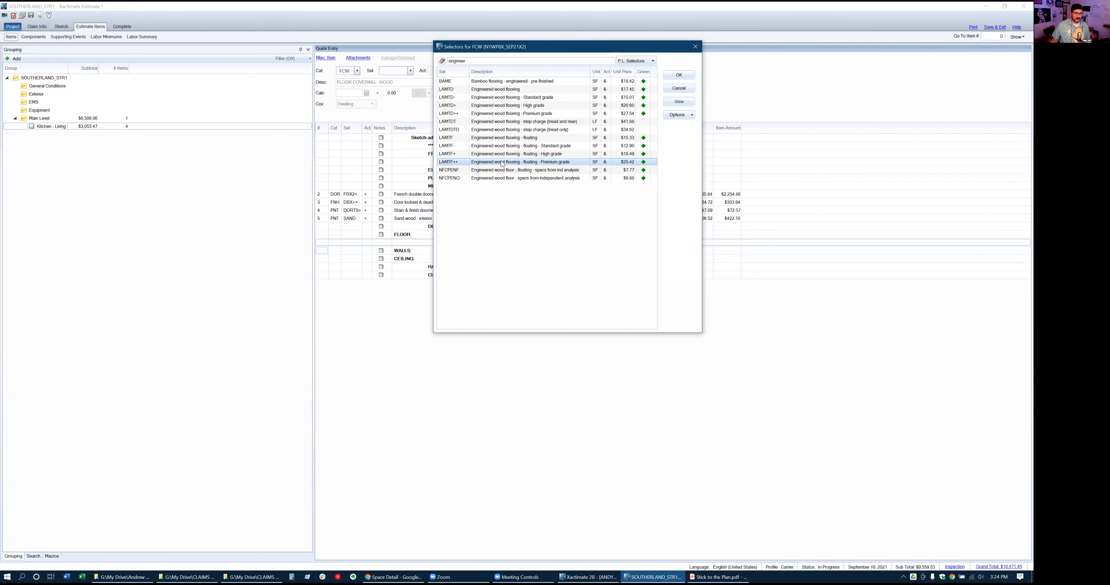
left_click(677, 77)
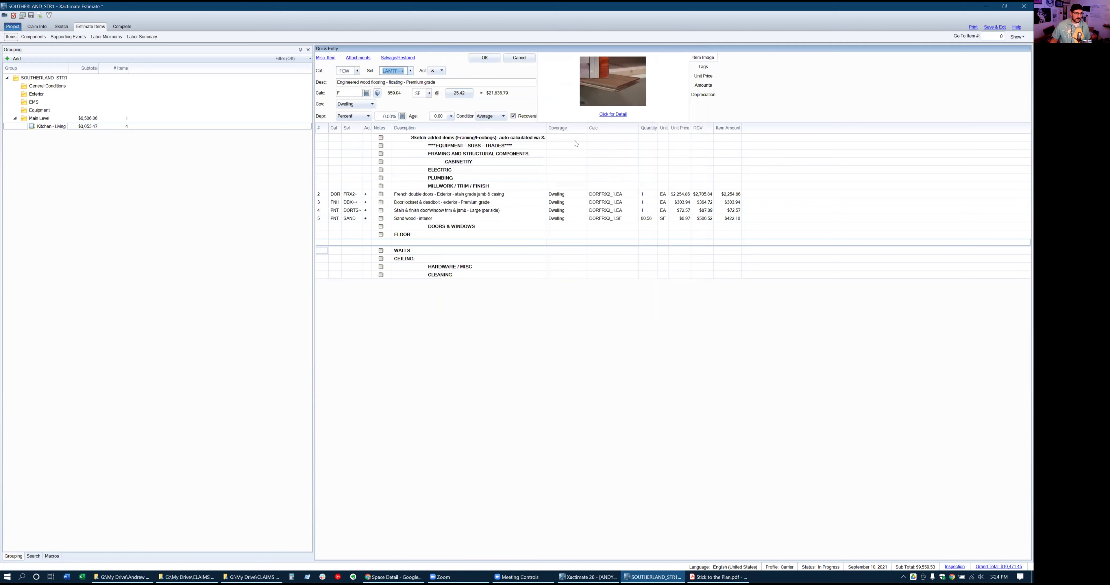
left_click(492, 61)
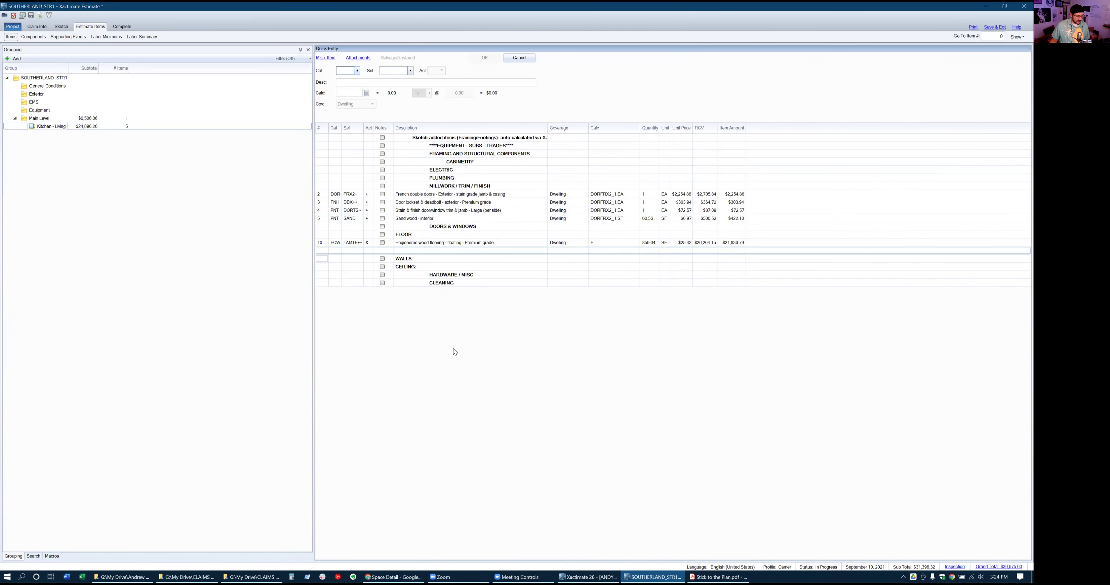
left_click(62, 26)
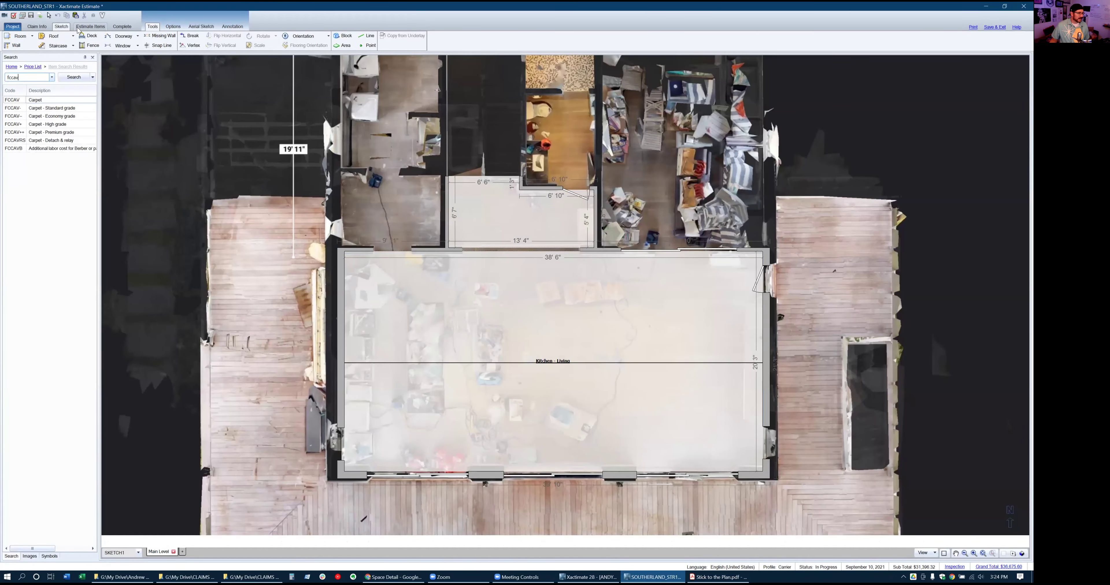
left_click(90, 26)
Search fcwlamtf in Sketch, place FCWLAMTF++ flooring on Kitchen - Living, and expand its Add Line Item form
left_click(74, 127)
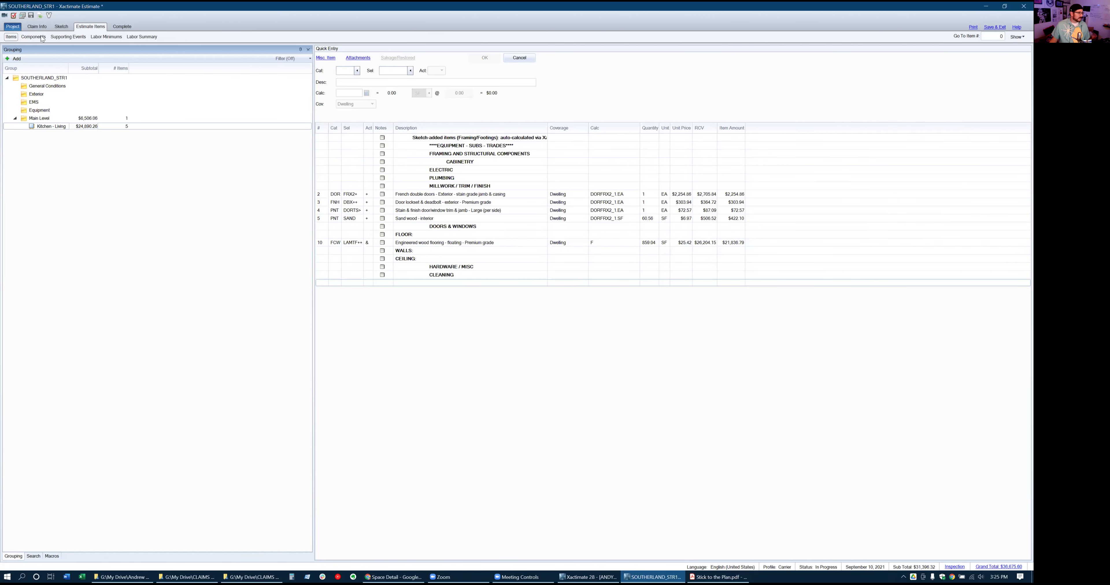
left_click(61, 27)
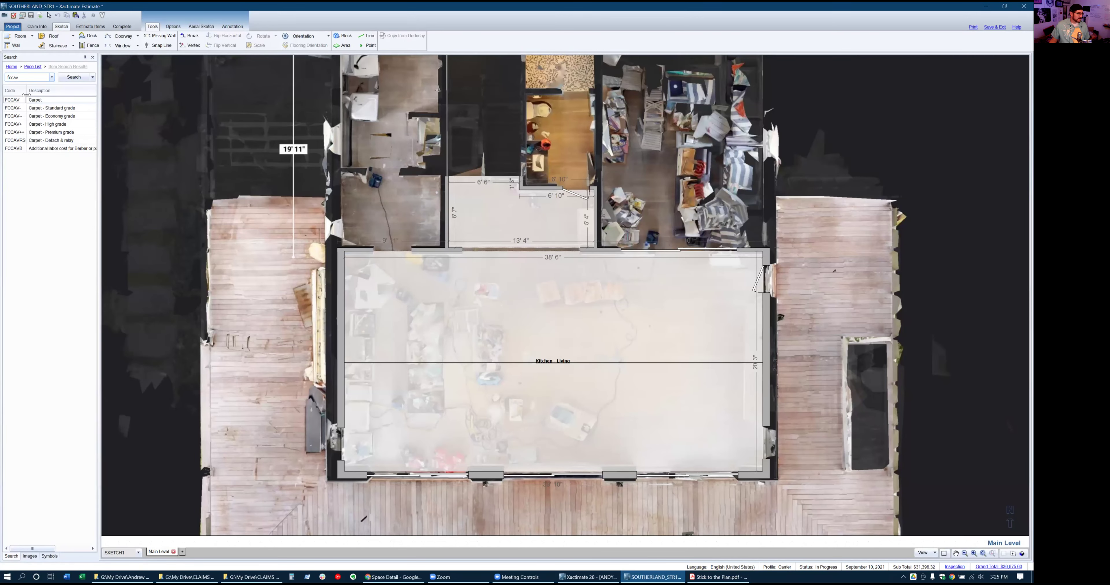
left_click(27, 78)
key("BackSpace")
key("BackSpace")
key("BackSpace")
key("BackSpace")
key("BackSpace")
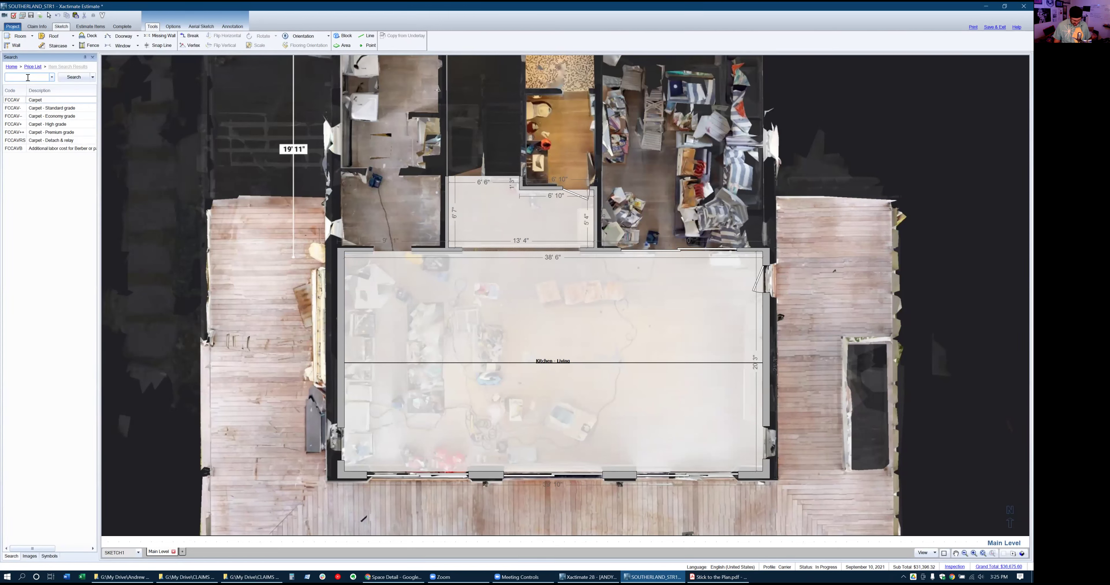
type("fcwlamt")
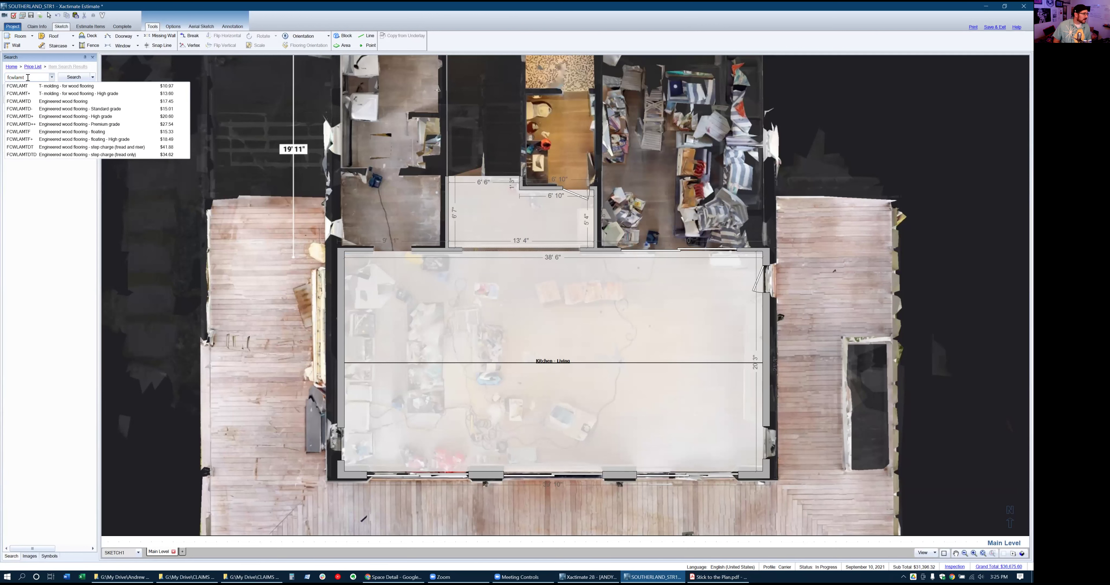
type("f")
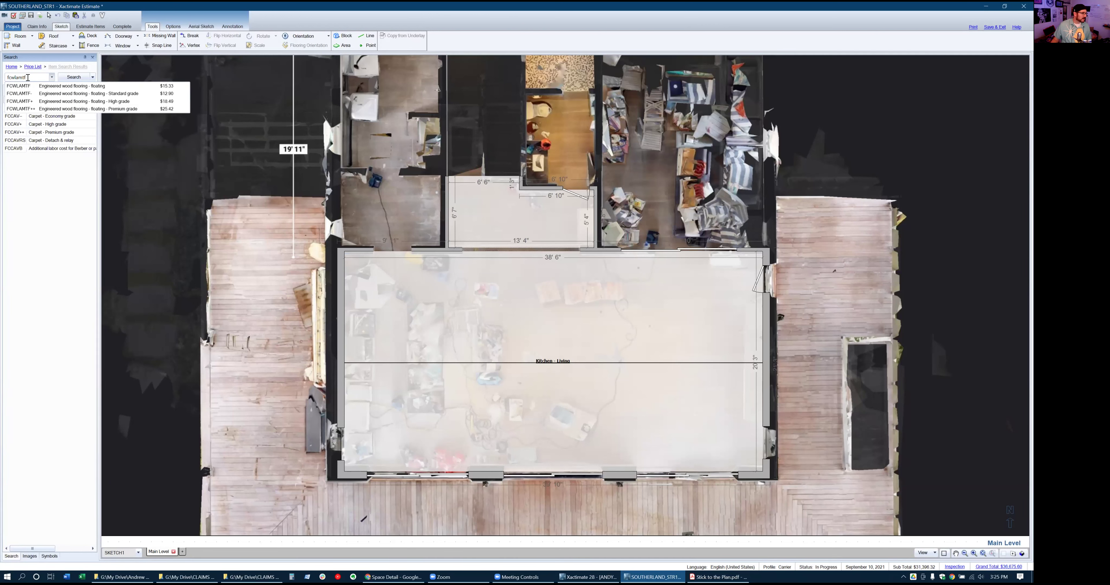
left_click(51, 109)
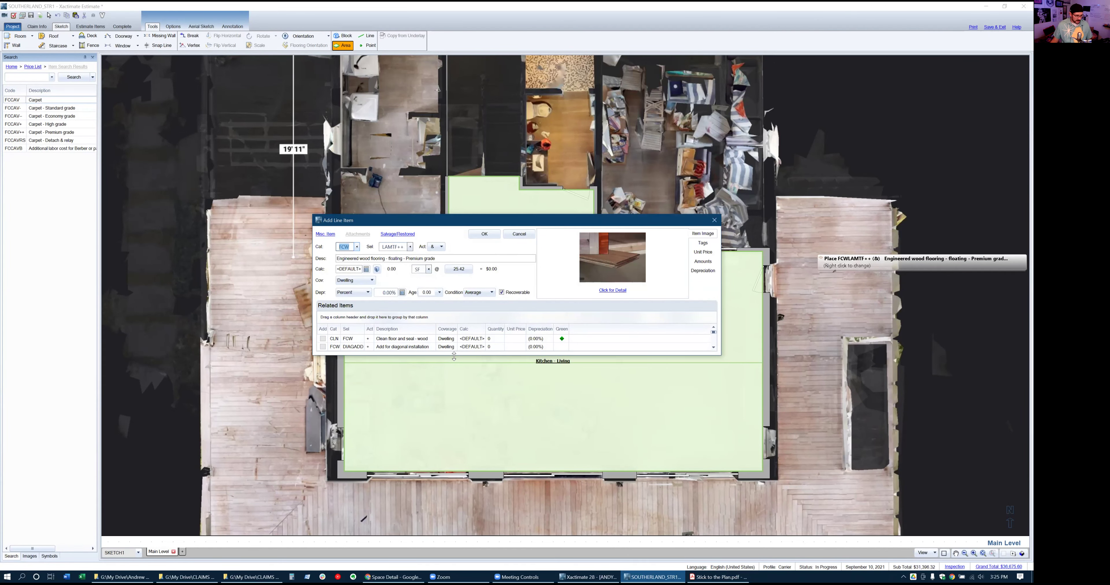
left_click_drag(454, 356, 446, 504)
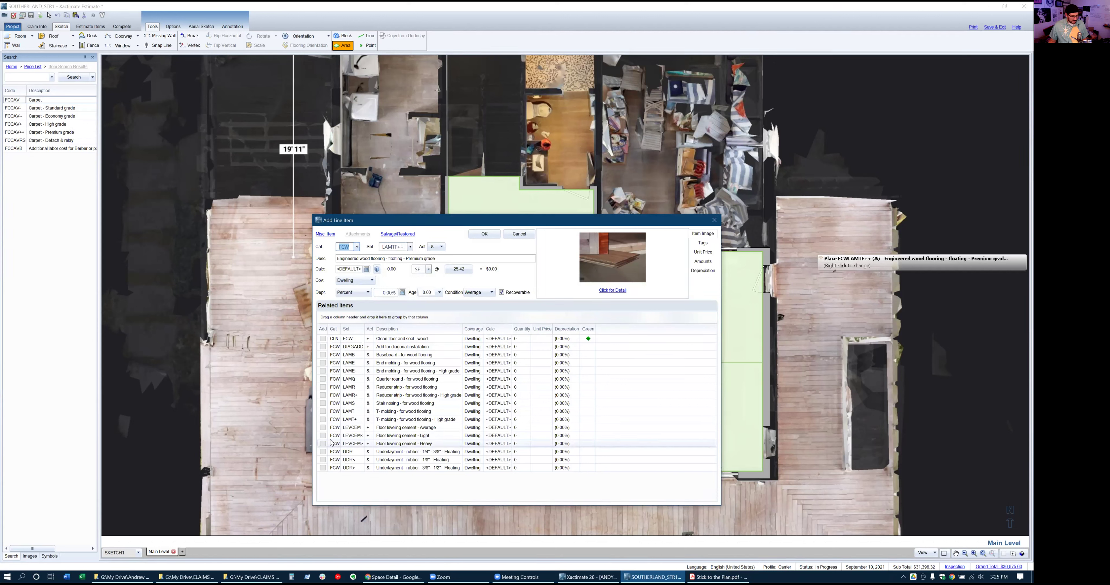
Include average leveling cement, high-grade T-molding and floating underlayment as related items to FCWLAMTF++
left_click(322, 427)
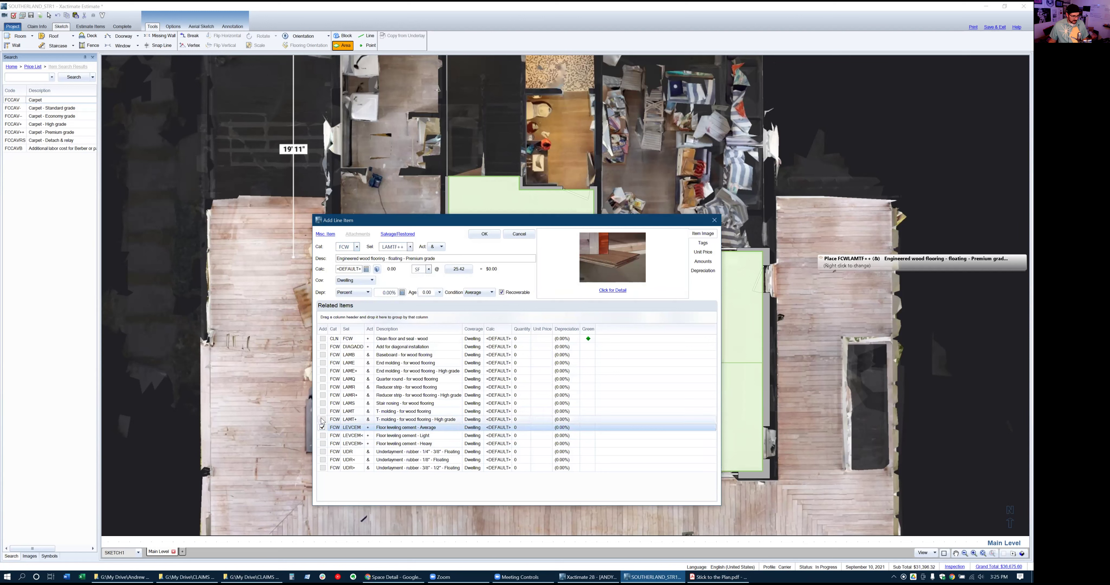
left_click(322, 419)
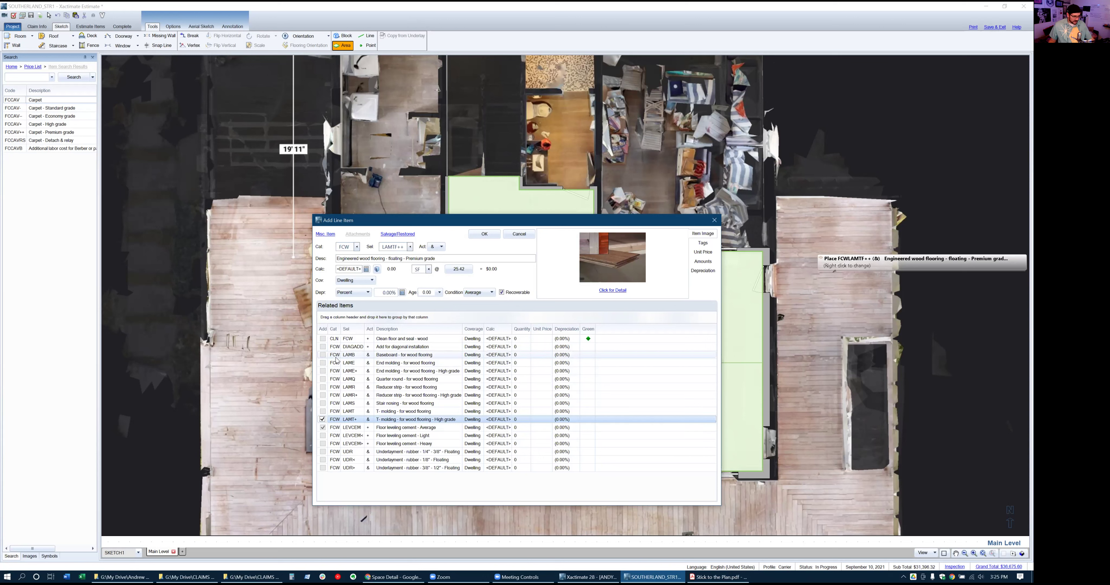
left_click(323, 428)
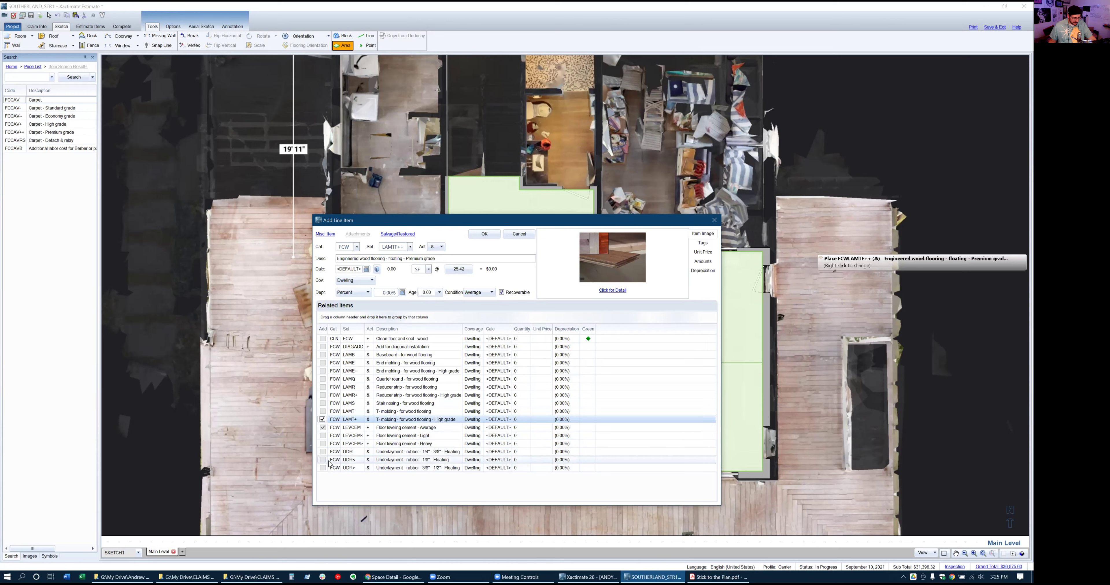
left_click(323, 452)
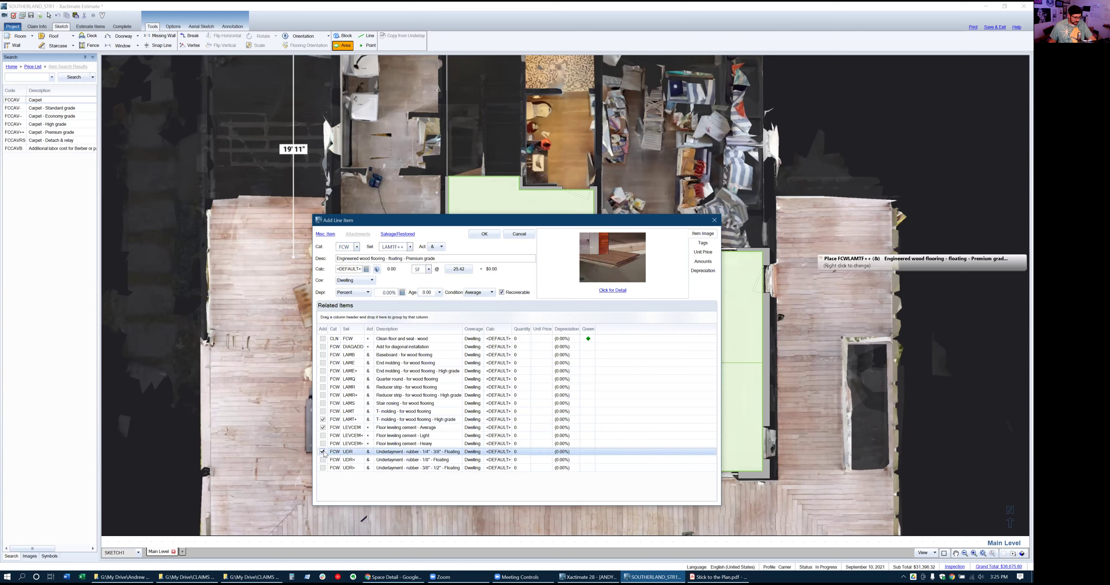
left_click(479, 235)
Apply the engineered wood flooring to the Kitchen - Living floor and view the estimate's line items
left_click(548, 328)
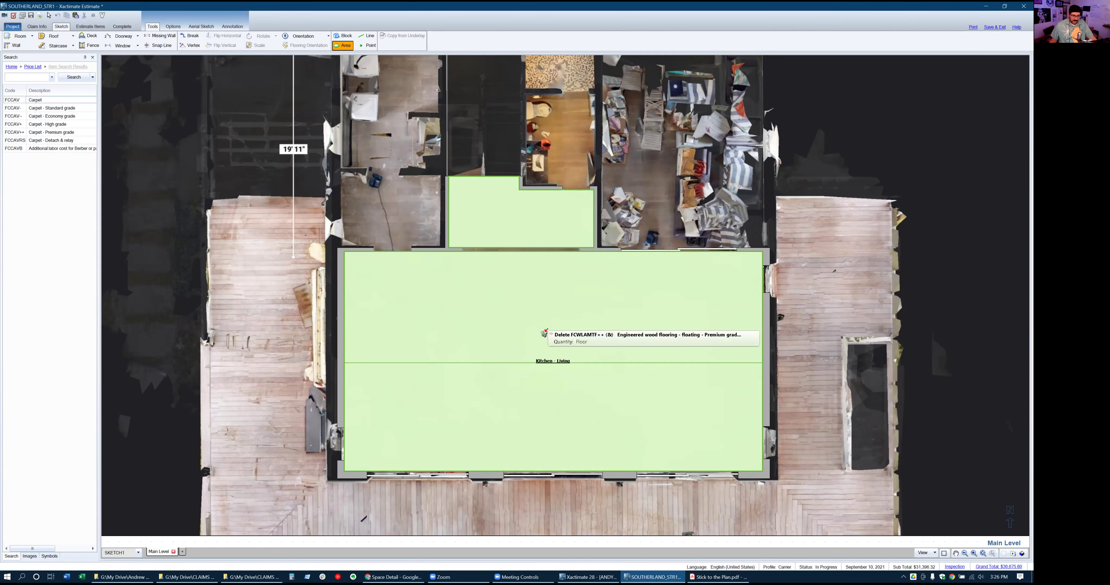
left_click(541, 321)
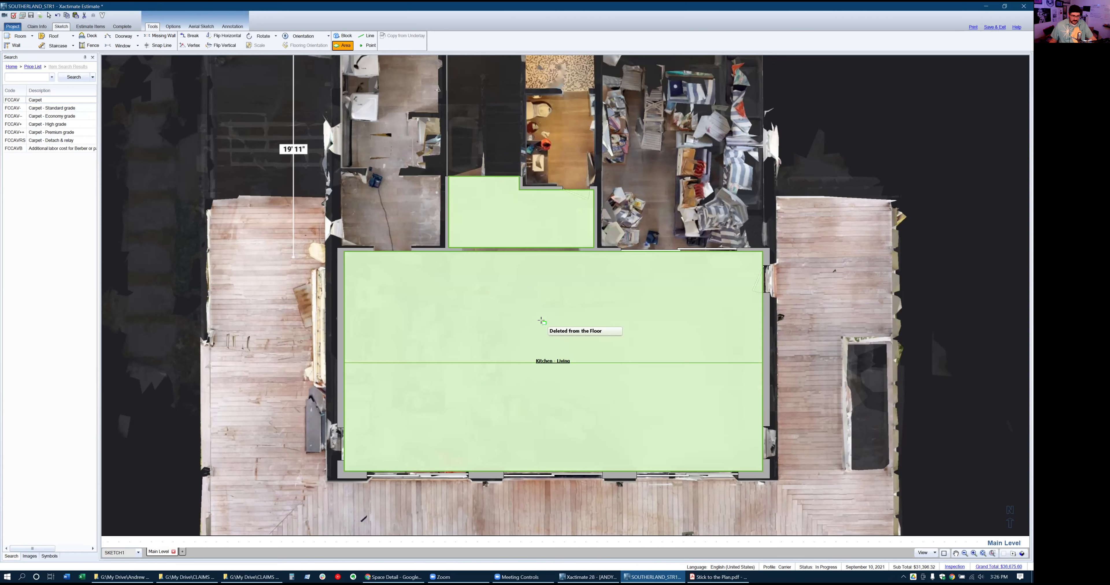
left_click(542, 321)
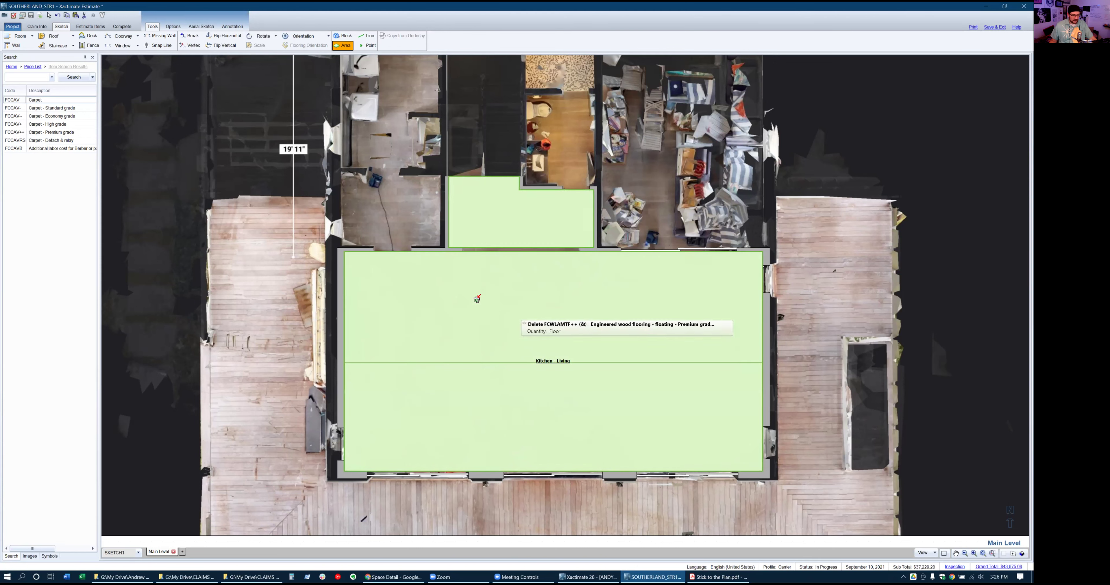
left_click(91, 27)
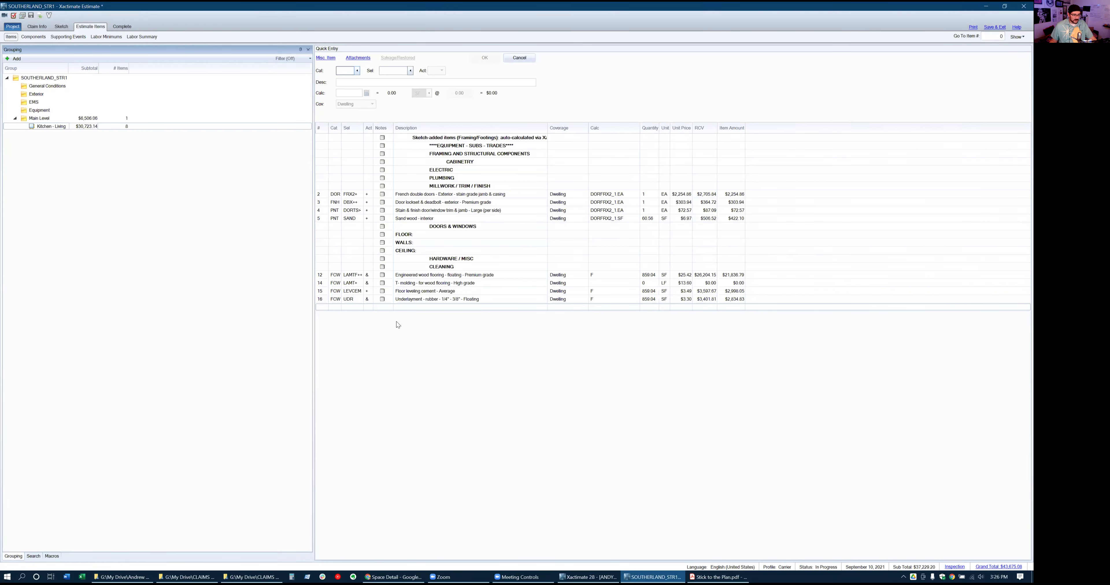
left_click(320, 278)
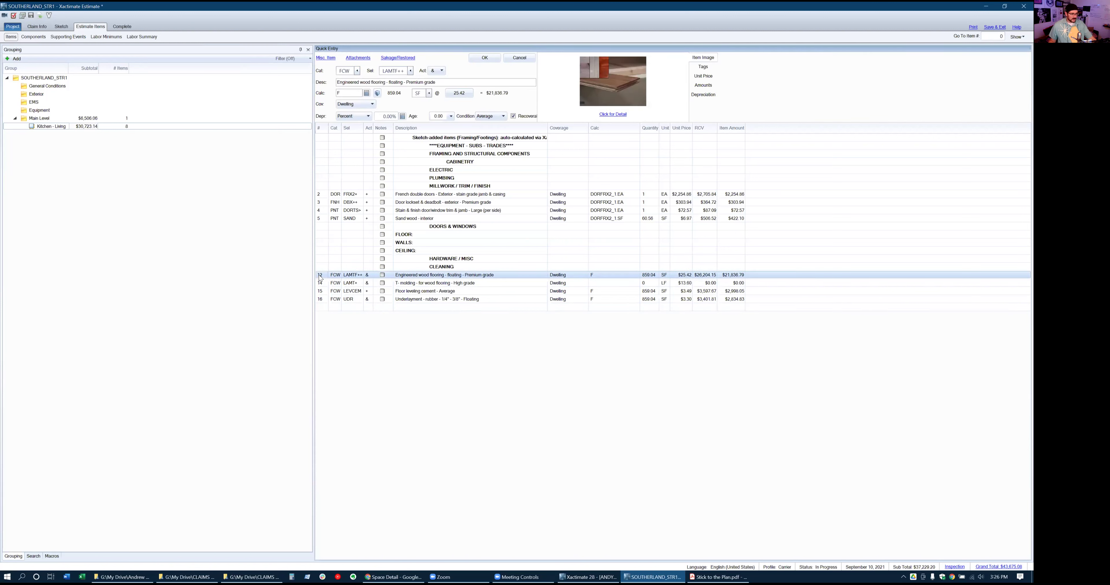
Drag flooring rows 12–16 under the FLOOR: heading and insert a blank line above them
left_click(323, 302, "shift")
left_click_drag(324, 277, 325, 244)
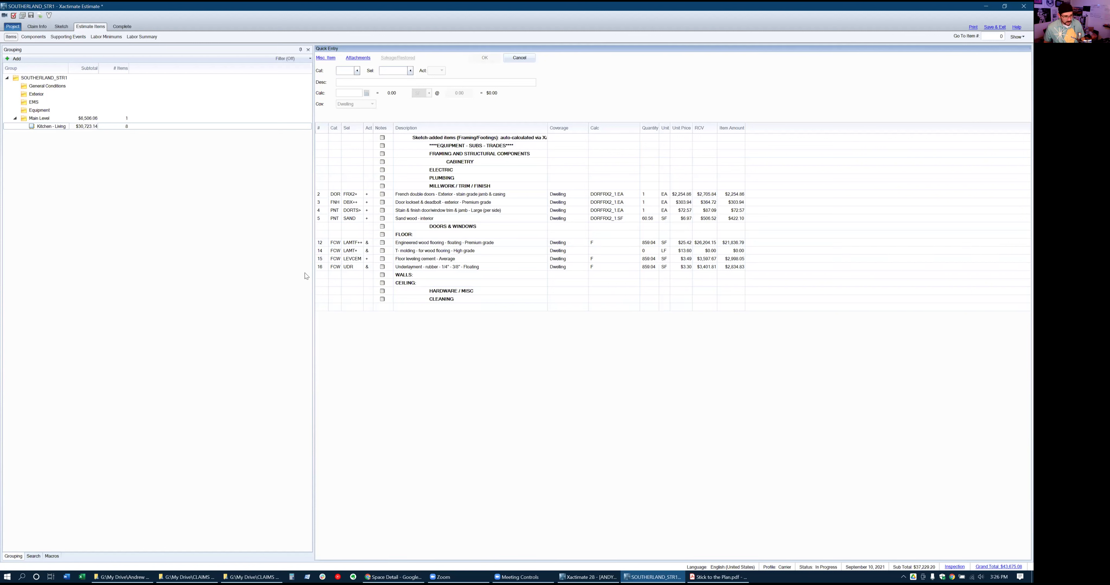
left_click(325, 243)
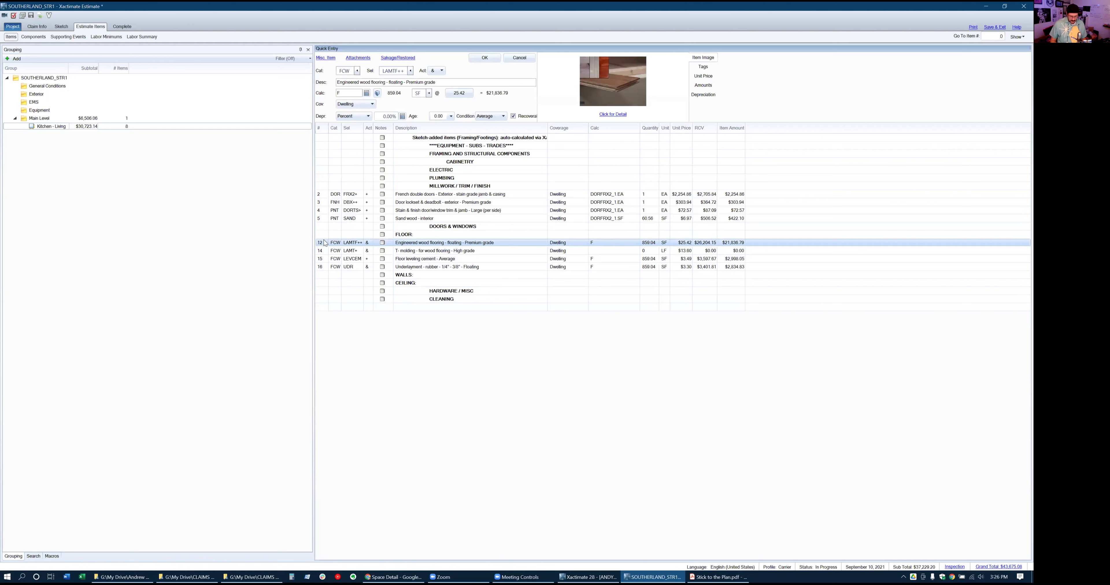
key("Insert")
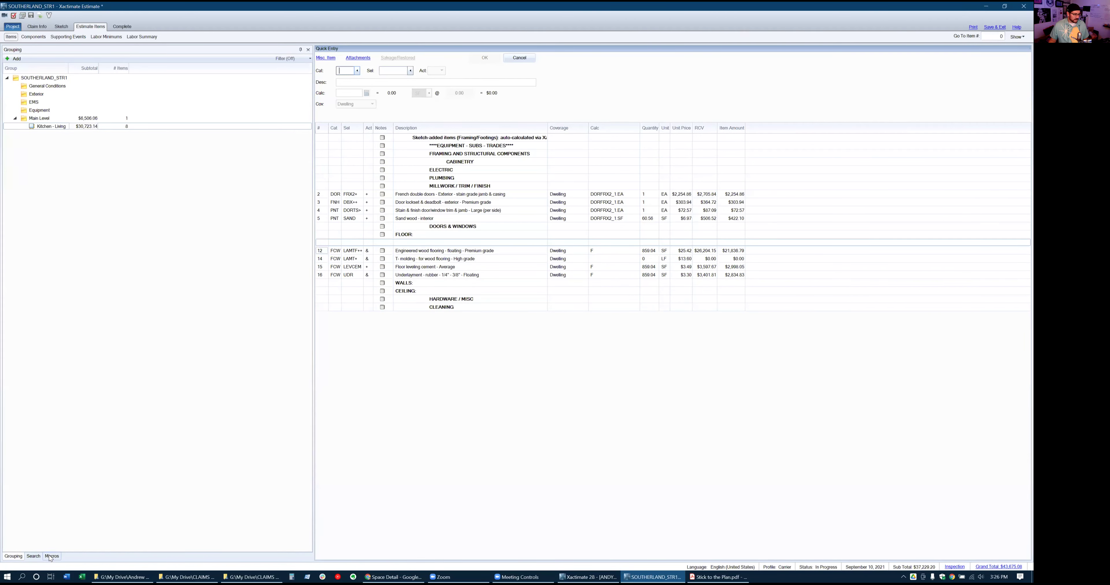
Search 'floor prep' and add FCVPREP+ heavy floor preparation, 859.04 SF, under FLOOR
left_click(35, 558)
type("floor")
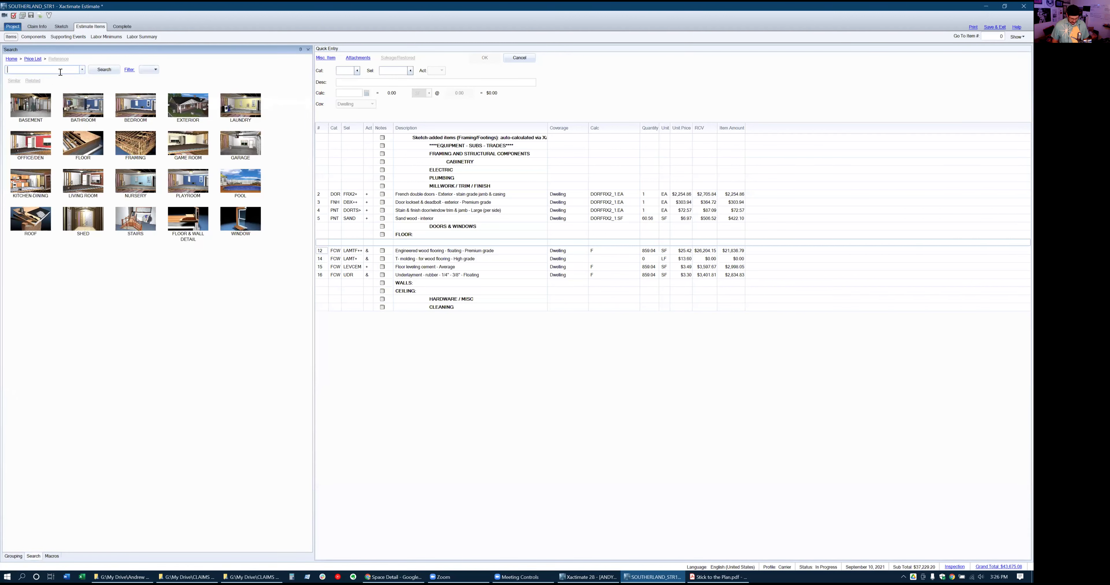
type(" prep")
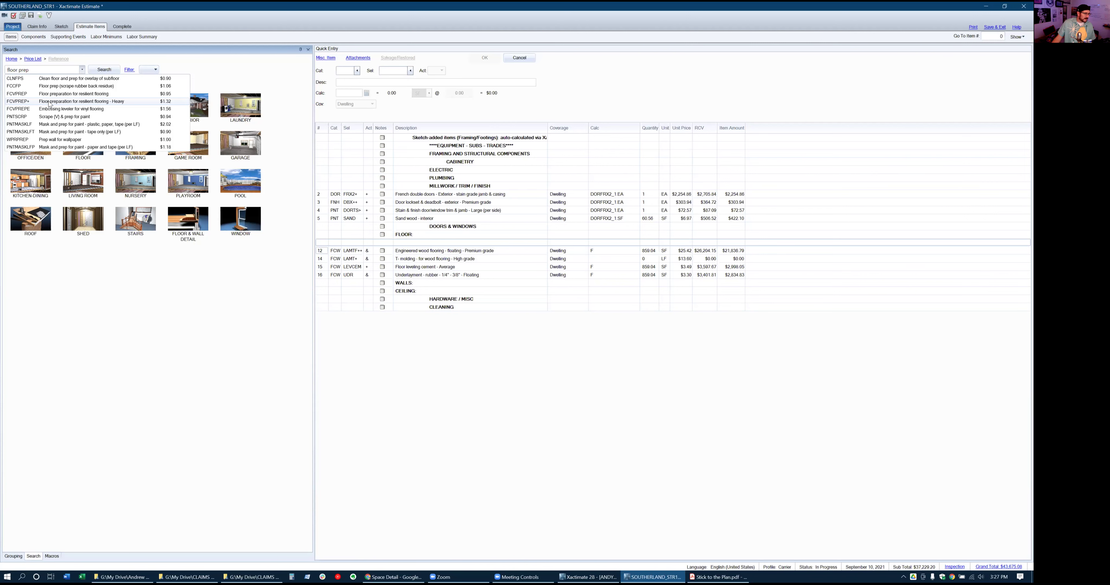
left_click(50, 105)
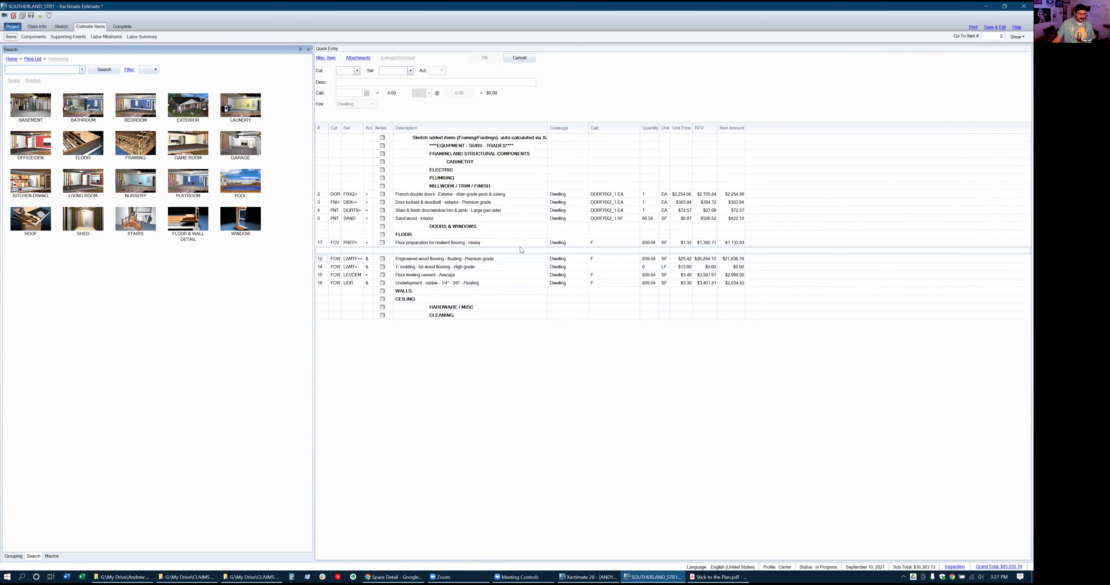
left_click(322, 243)
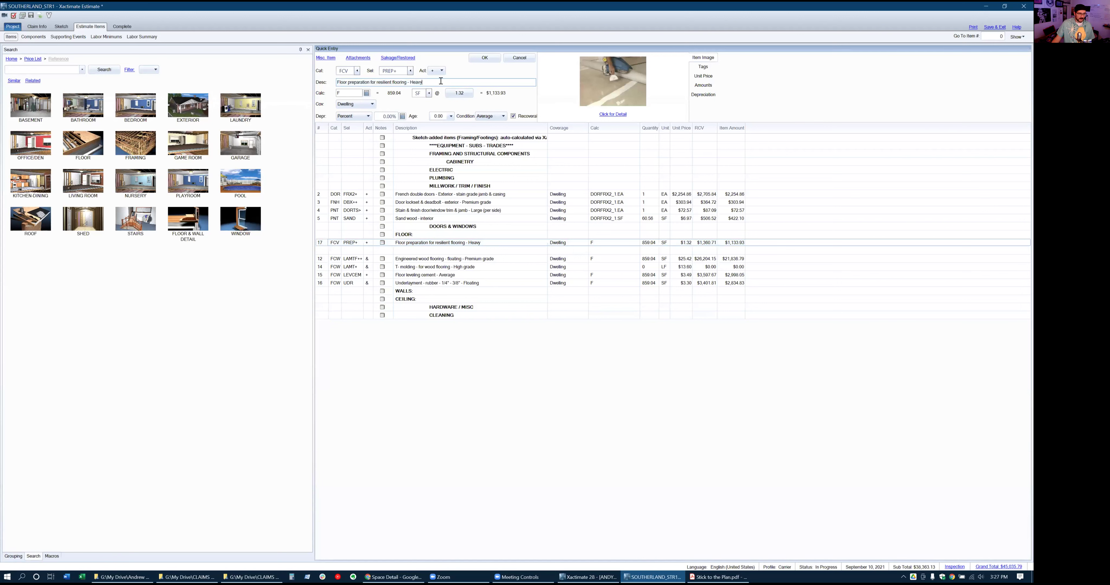
left_click(484, 58)
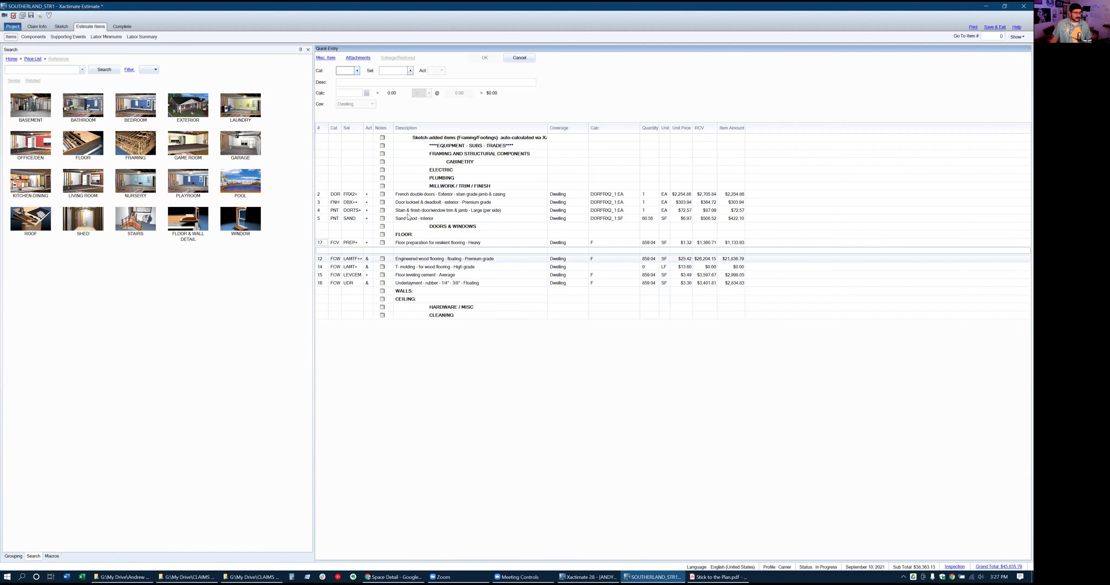
left_click(326, 178)
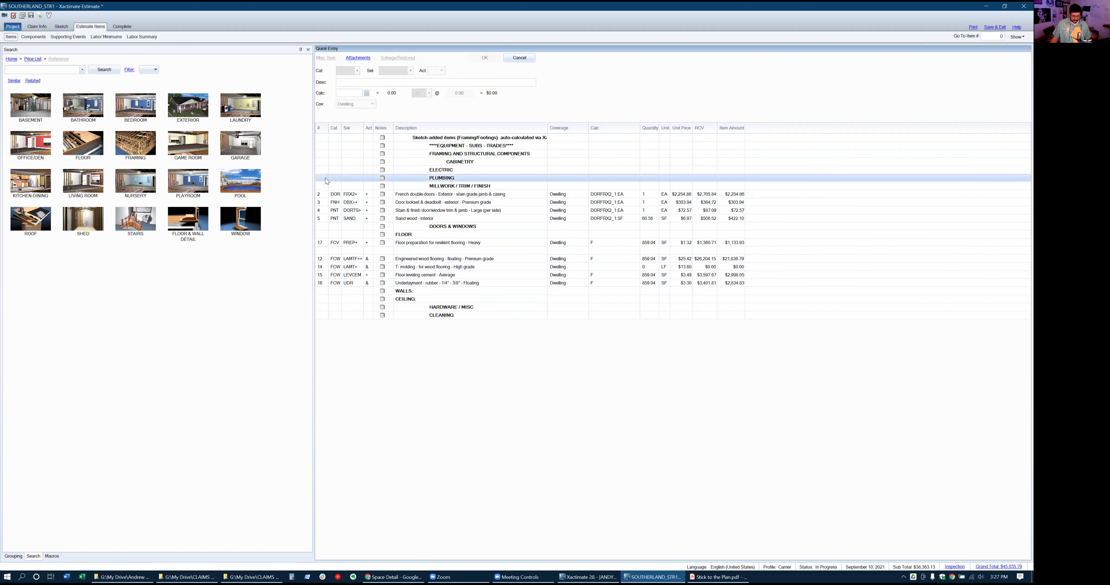
Insert an ELE OS Outlet line above PLUMBING with quantity 6+9+1+1 (17)
key("Insert")
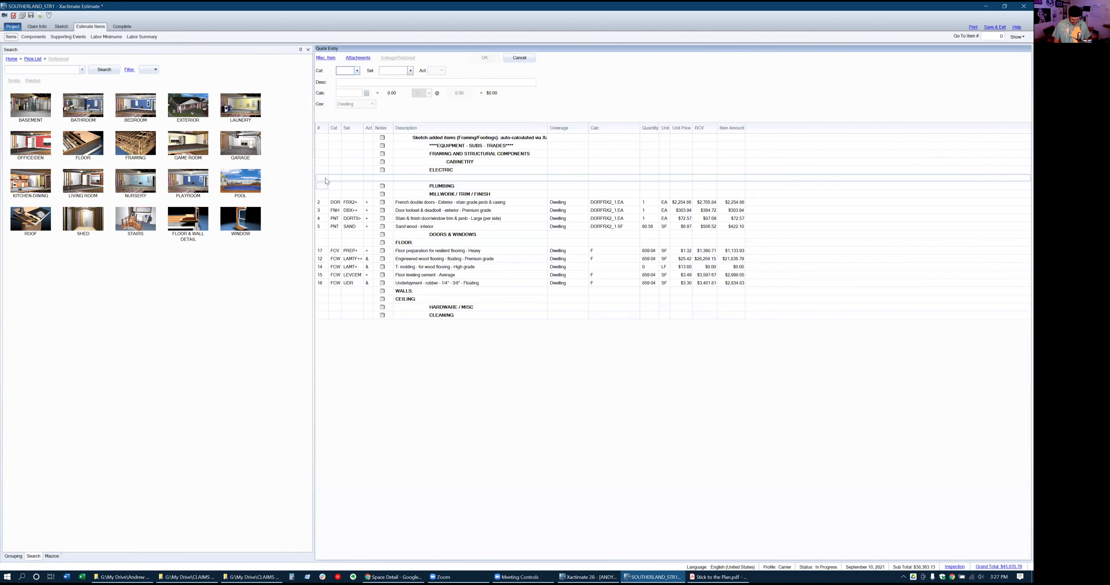
type("ELE")
key("Tab")
type("OS")
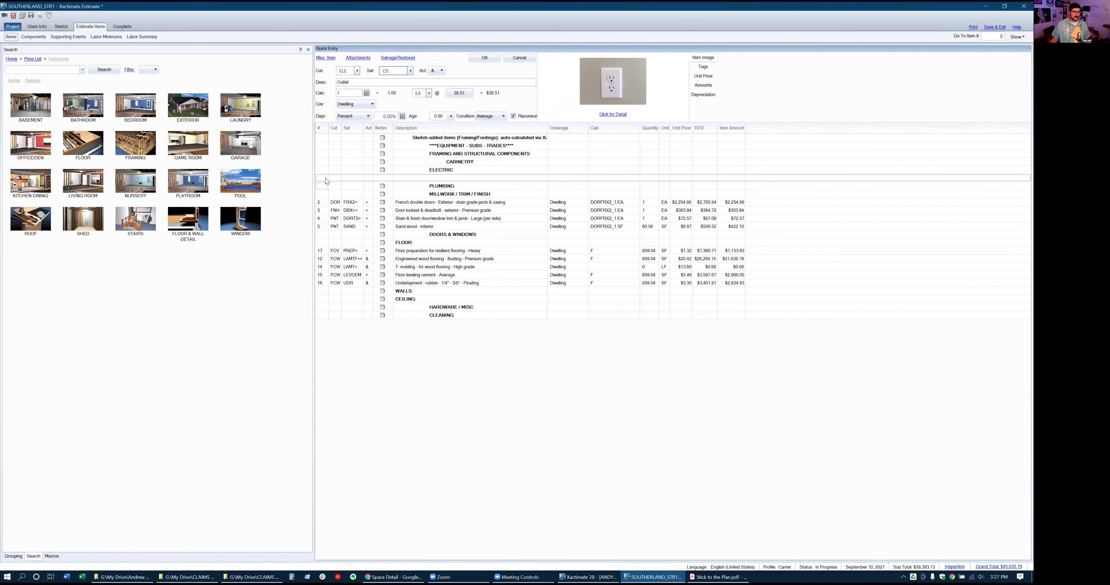
key("Tab")
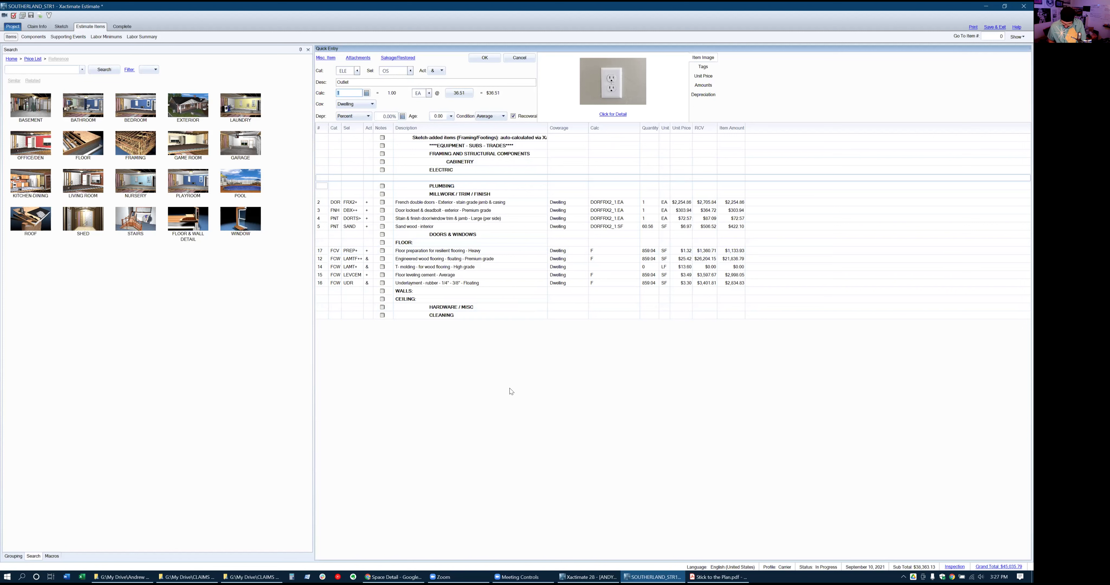
type("6+9+1+1")
key("Return")
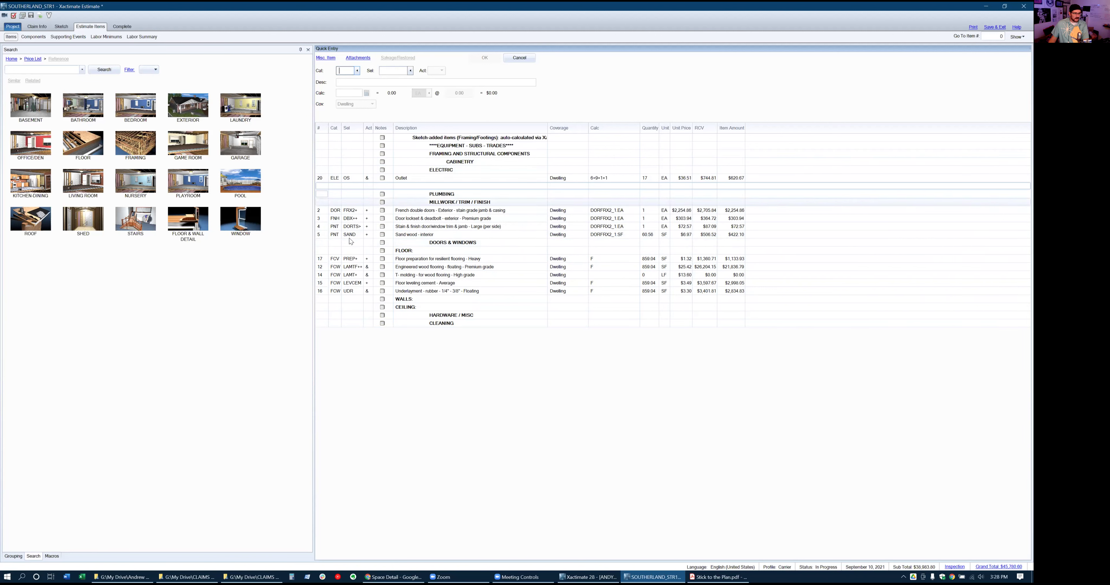
left_click(326, 248)
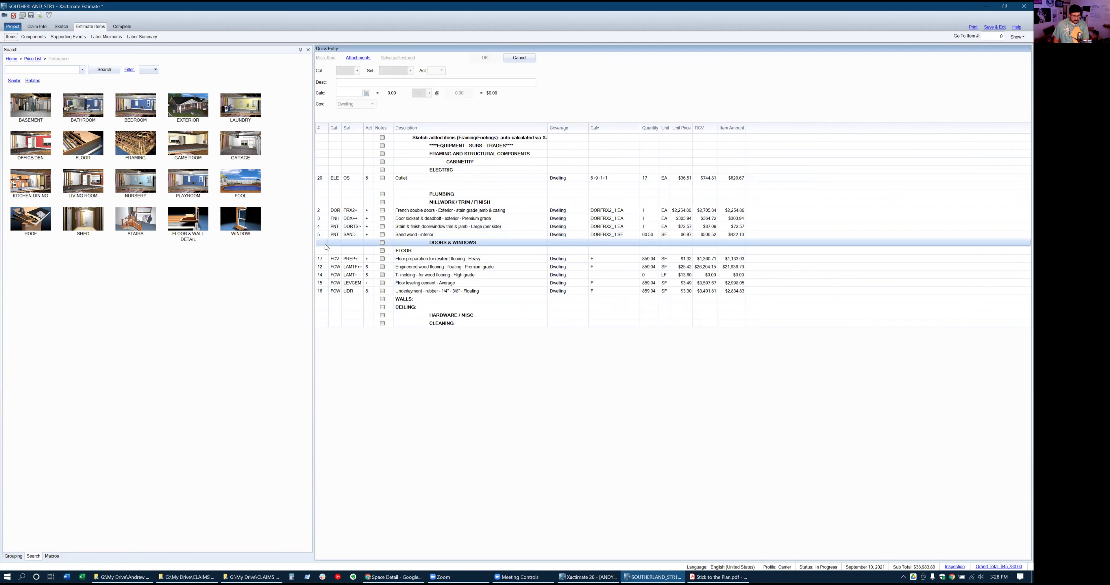
left_click(324, 244)
Start an FNC baseboard entry and browse the selector list for the 8" hardwood baseboard
type("FNC")
key("Tab")
type("B")
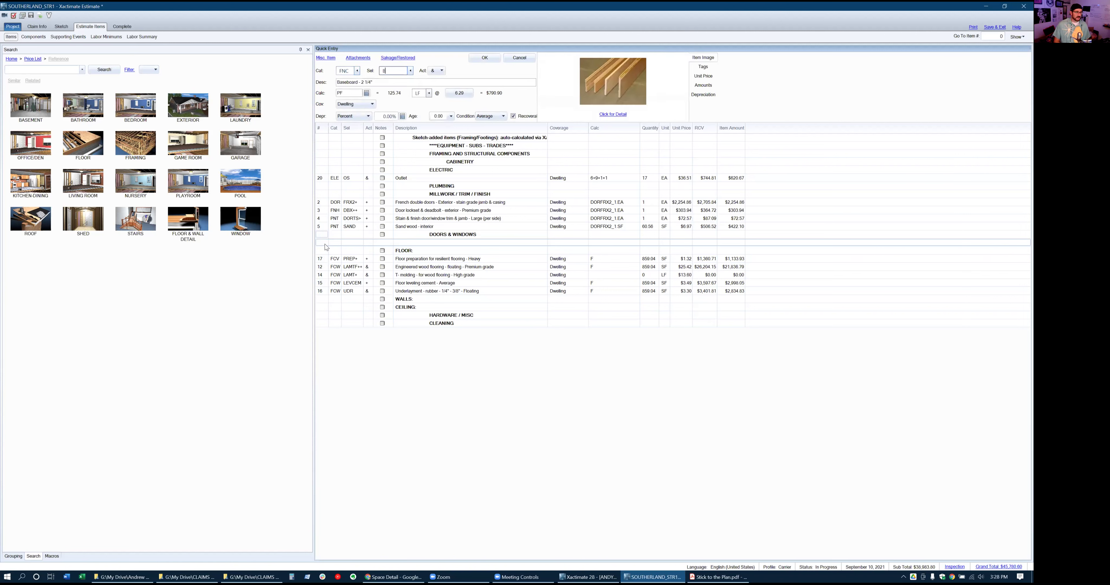
left_click(411, 71)
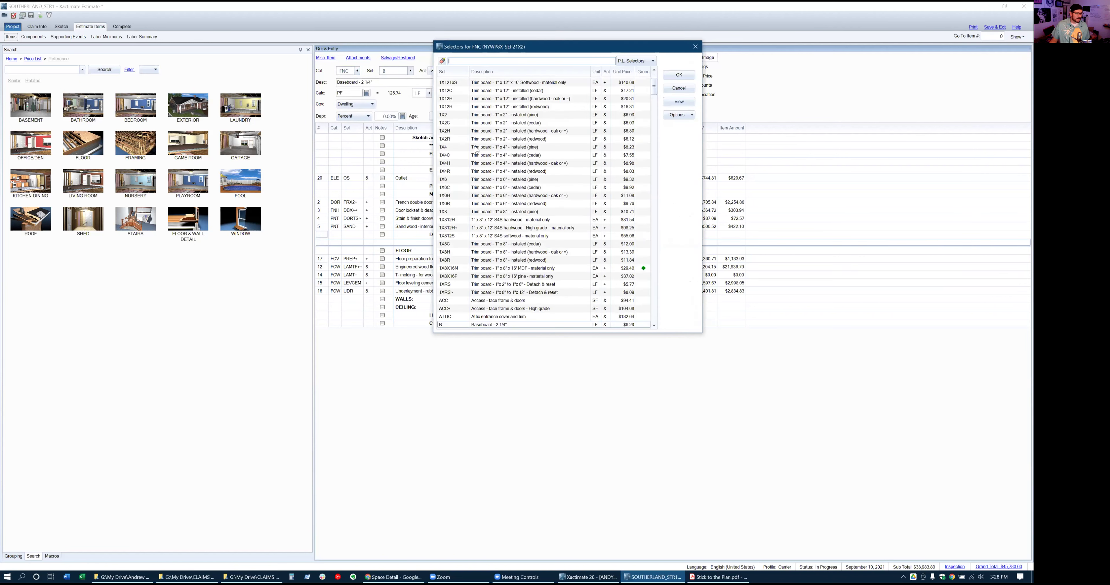
scroll(523, 193, "down", 3)
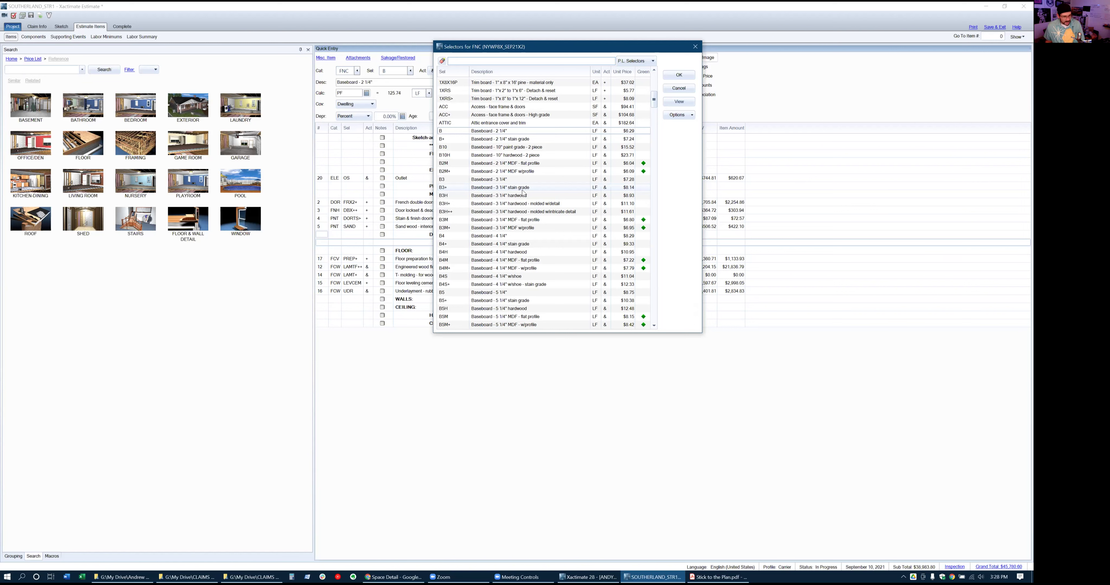
scroll(523, 193, "down", 5)
scroll(523, 194, "down", 6)
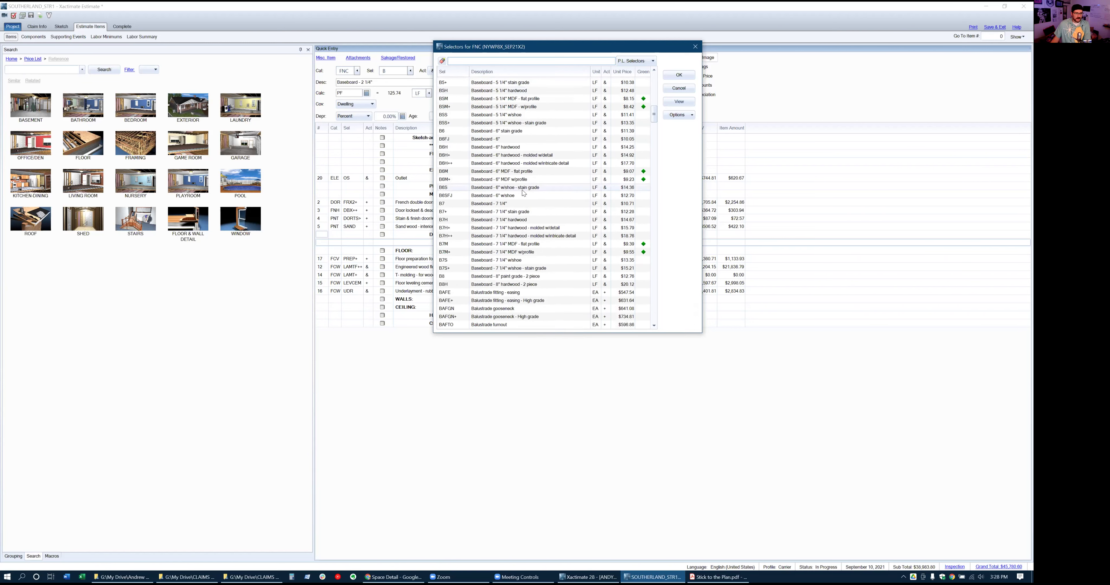
scroll(523, 193, "down", 1)
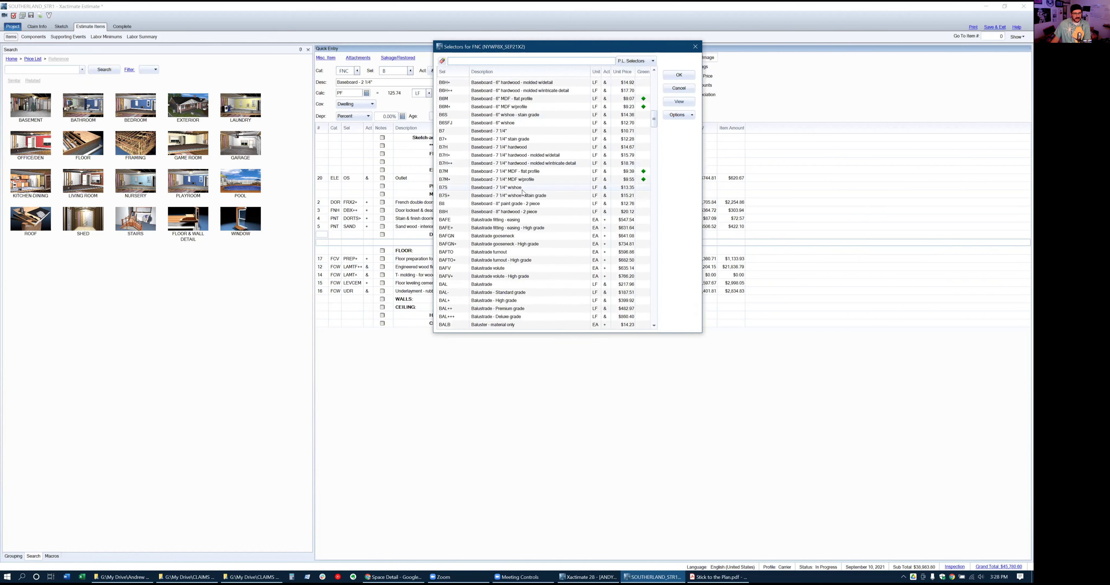
left_click(519, 212)
scroll(519, 215, "down", 12)
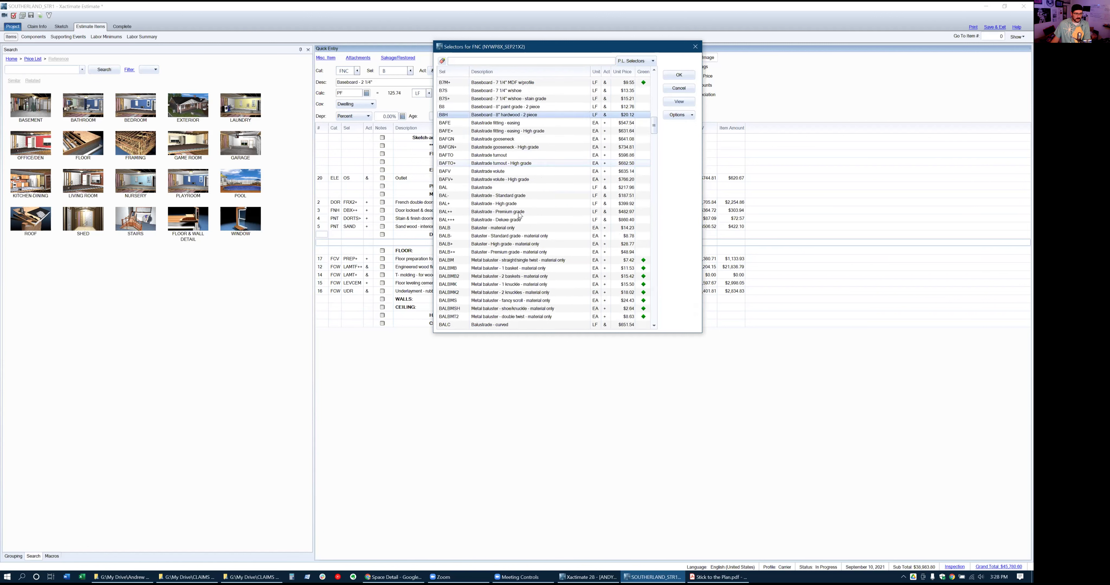
scroll(520, 215, "down", 15)
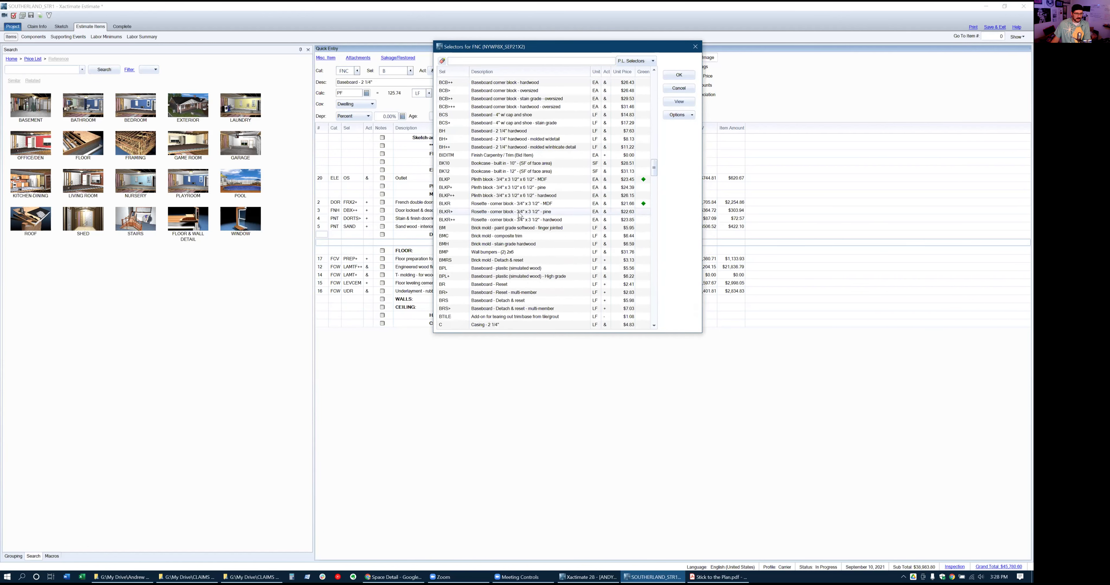
scroll(520, 215, "up", 2)
scroll(503, 220, "up", 5)
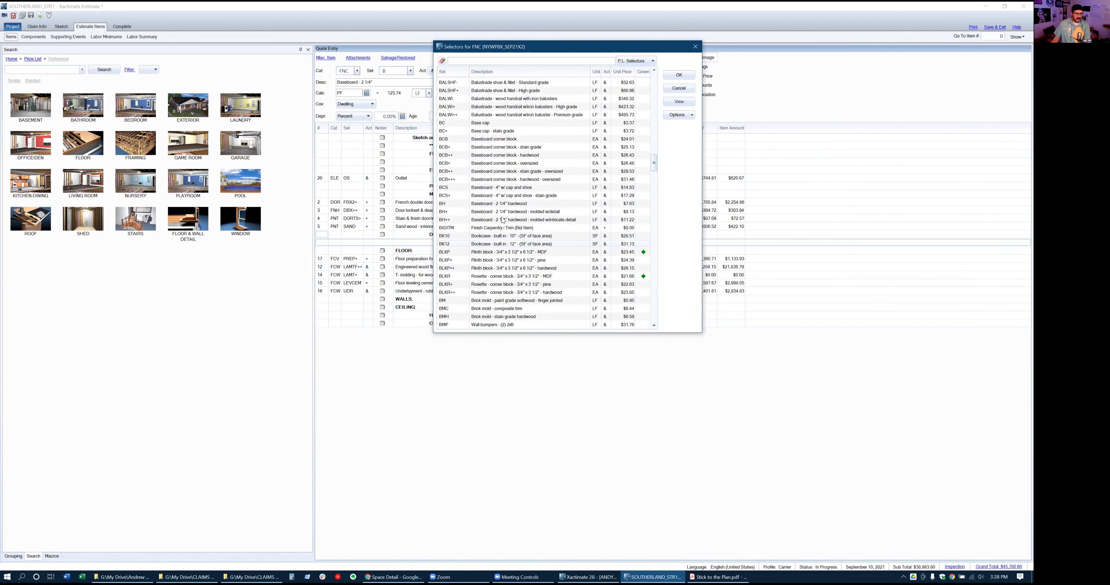
Sort the selectors by Description and choose B8H Baseboard - 8" hardwood - 2 piece
left_click(502, 73)
scroll(532, 166, "down", 3)
scroll(534, 170, "down", 15)
scroll(534, 170, "up", 8)
scroll(536, 179, "up", 12)
scroll(536, 184, "up", 7)
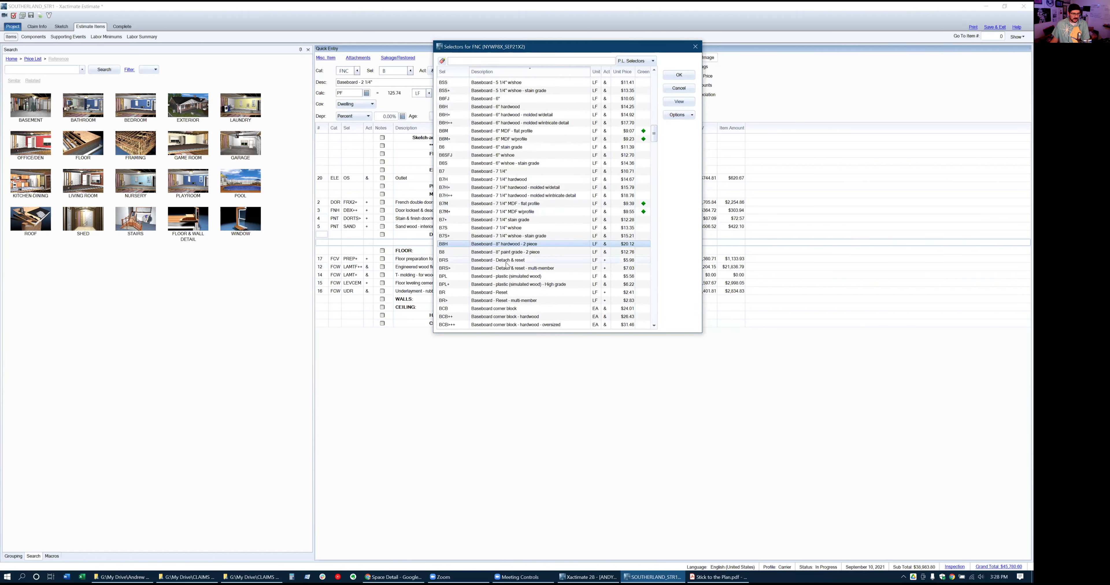
scroll(508, 265, "down", 2)
scroll(506, 274, "down", 2)
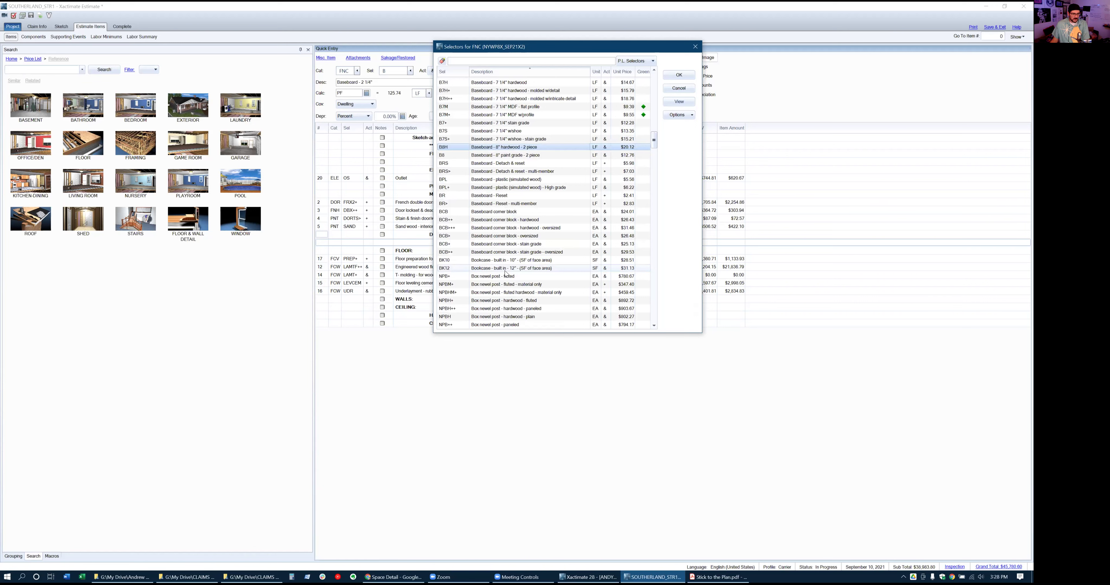
scroll(506, 274, "down", 5)
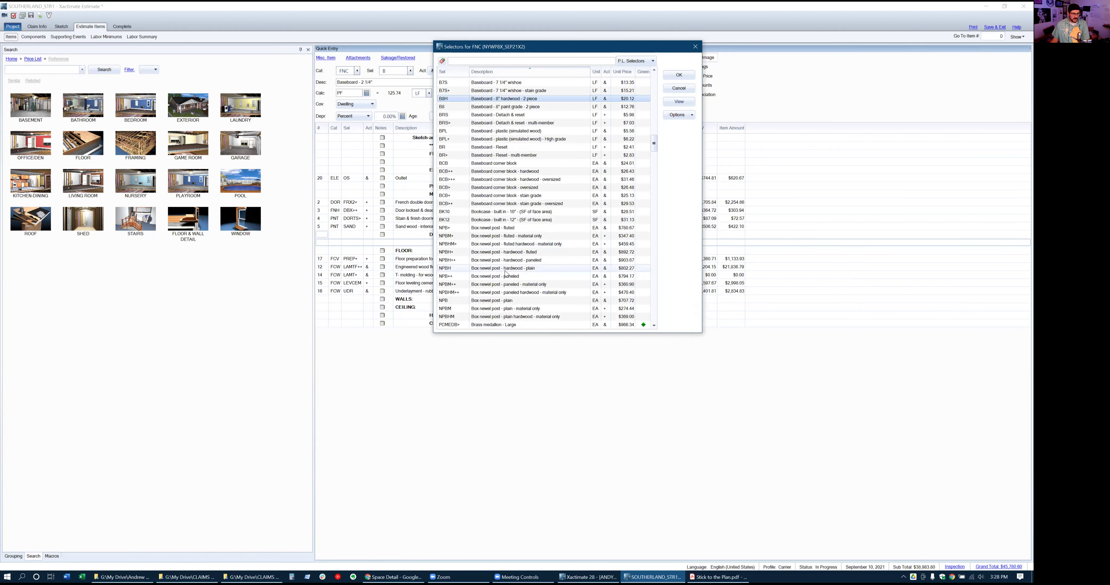
scroll(508, 274, "down", 4)
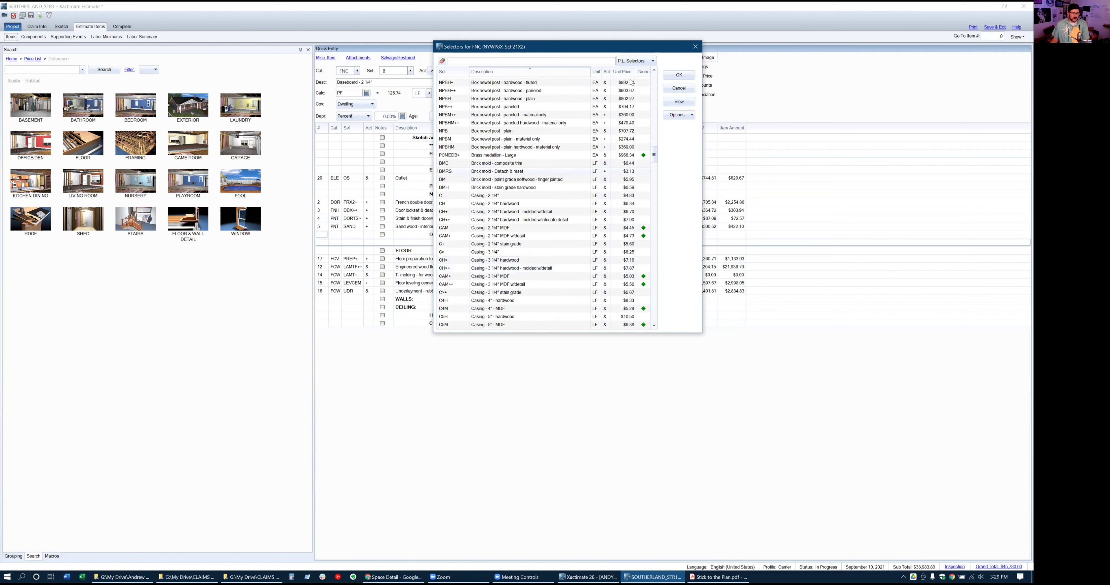
left_click(678, 76)
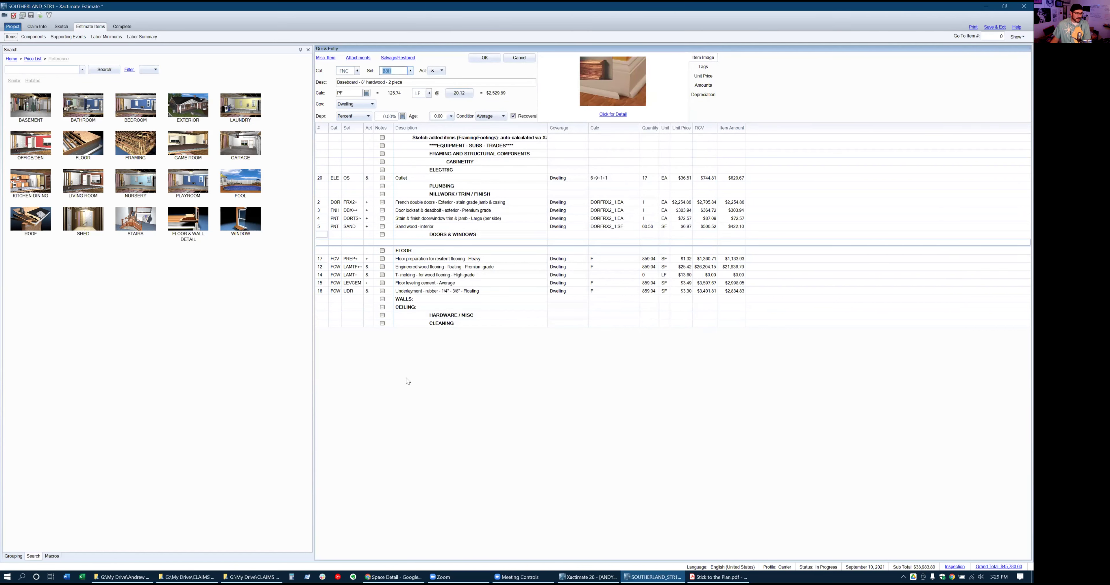
Commit the 8" hardwood baseboard, then add FNCBC Base cap from a 'cap' search, both 125.74 LF
left_click(474, 59)
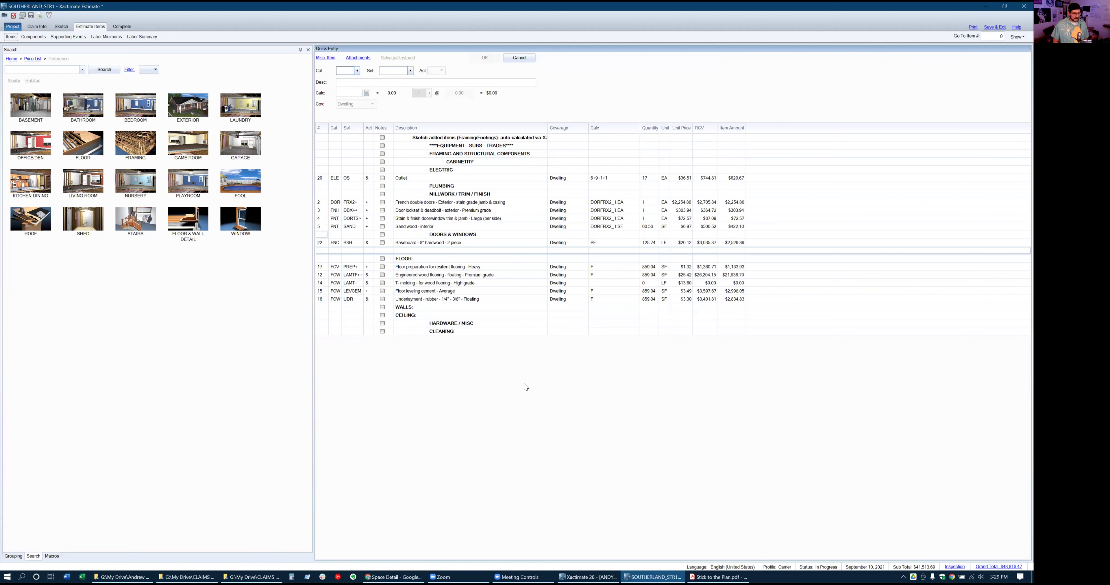
left_click(60, 68)
type("cap")
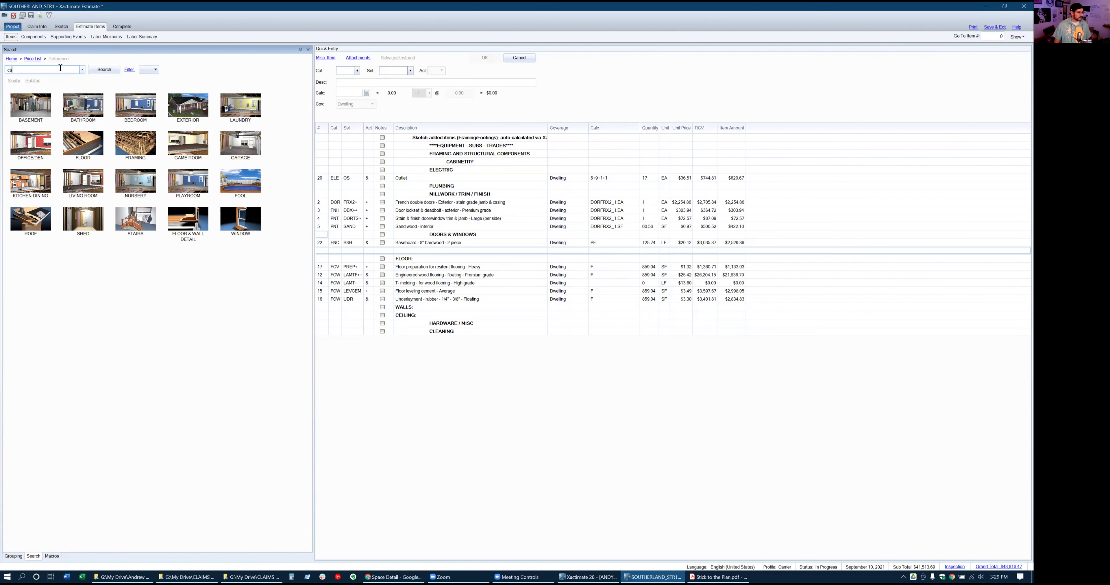
left_click(98, 69)
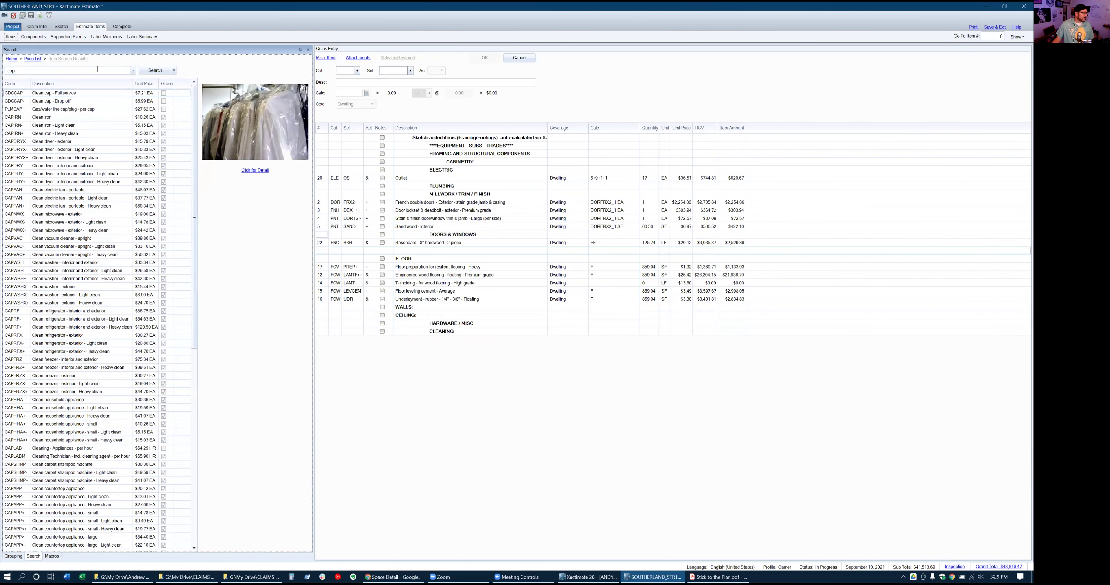
left_click(14, 84)
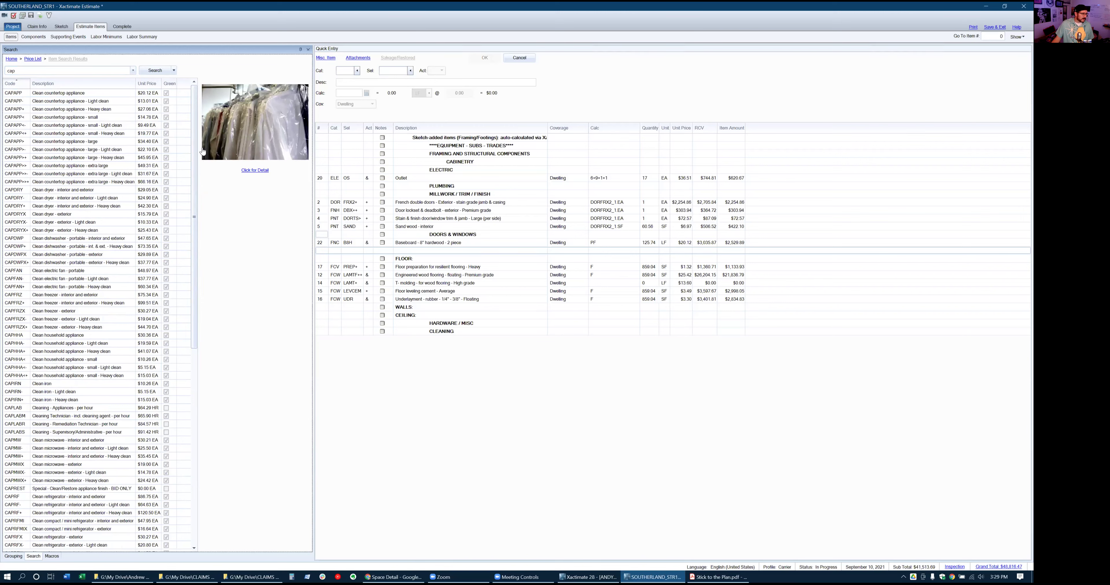
left_click_drag(194, 150, 207, 395)
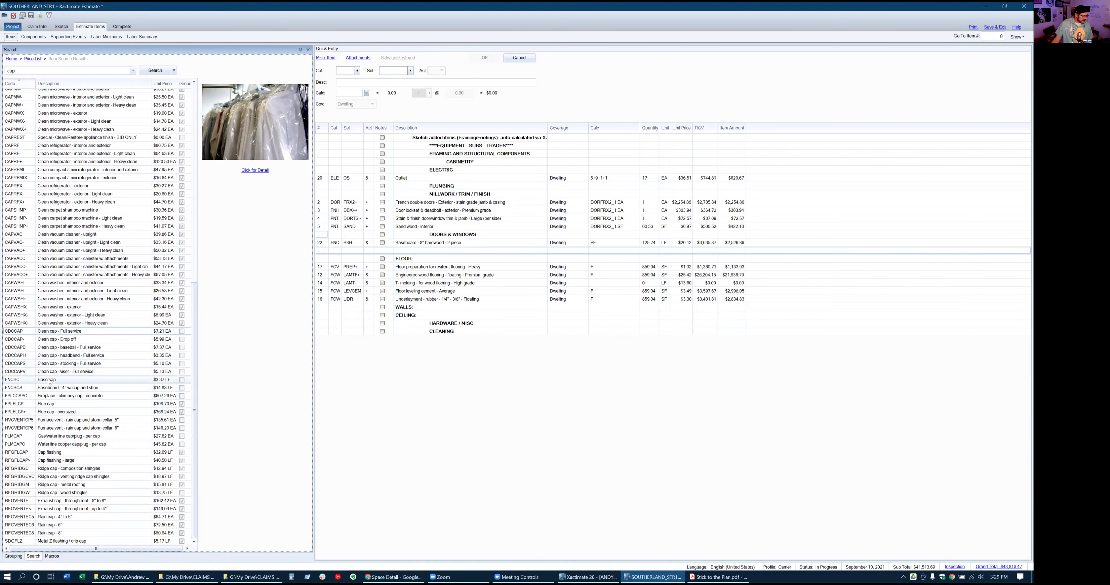
left_click(30, 383)
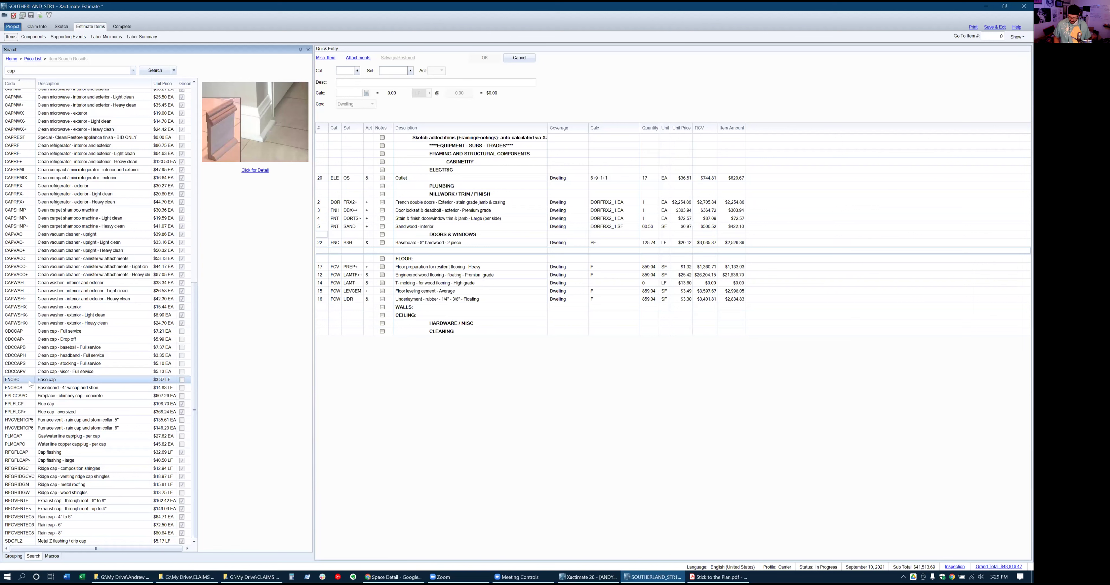
key("Return")
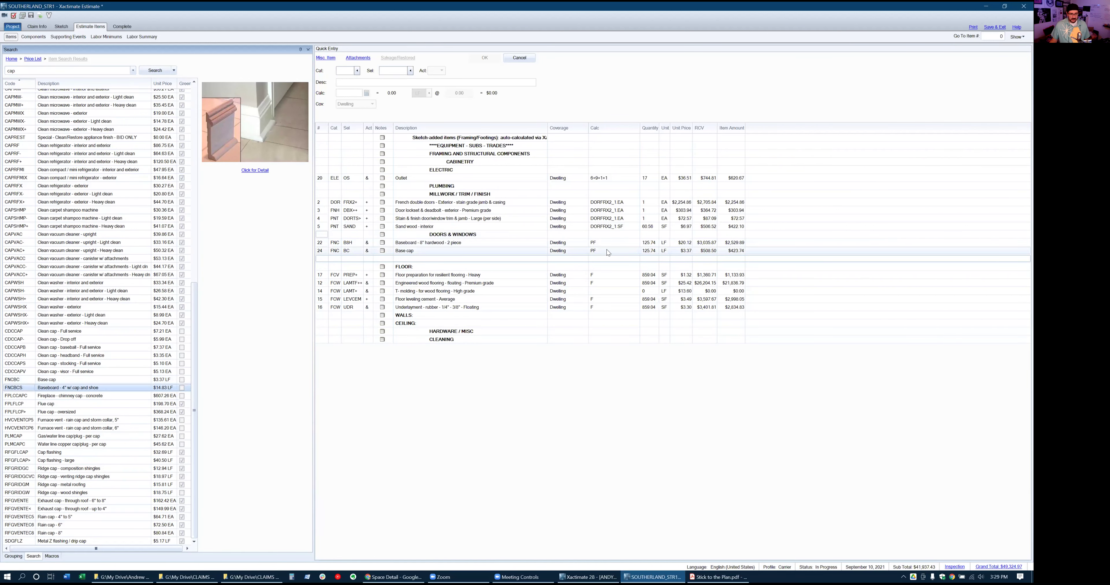
left_click(327, 259)
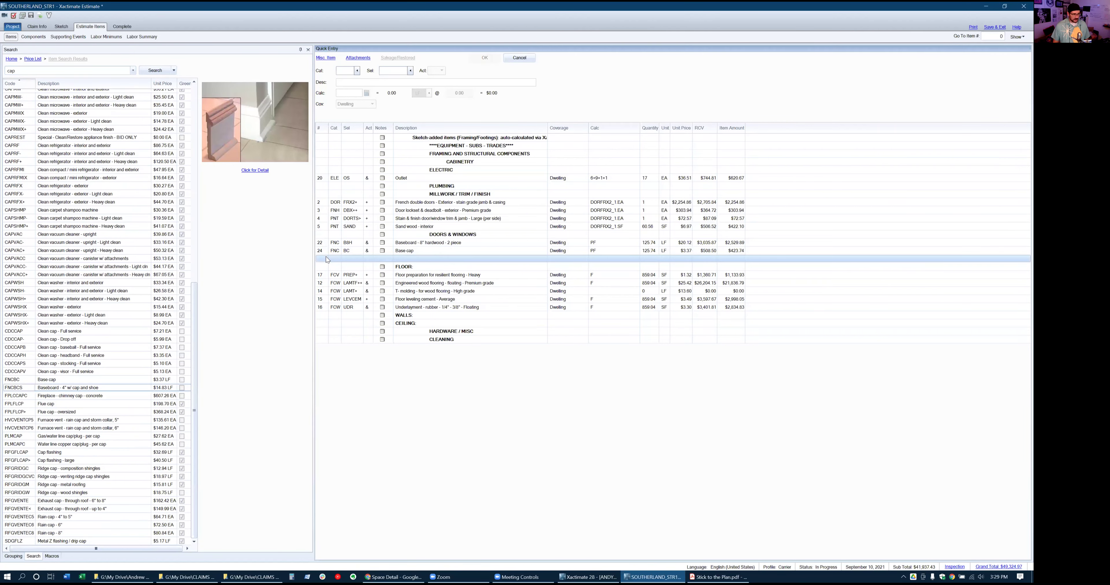
left_click(343, 71)
Add PNT B>2, paint oversized baseboard with two coats, at 125.74 LF
type("PNT")
key("Tab")
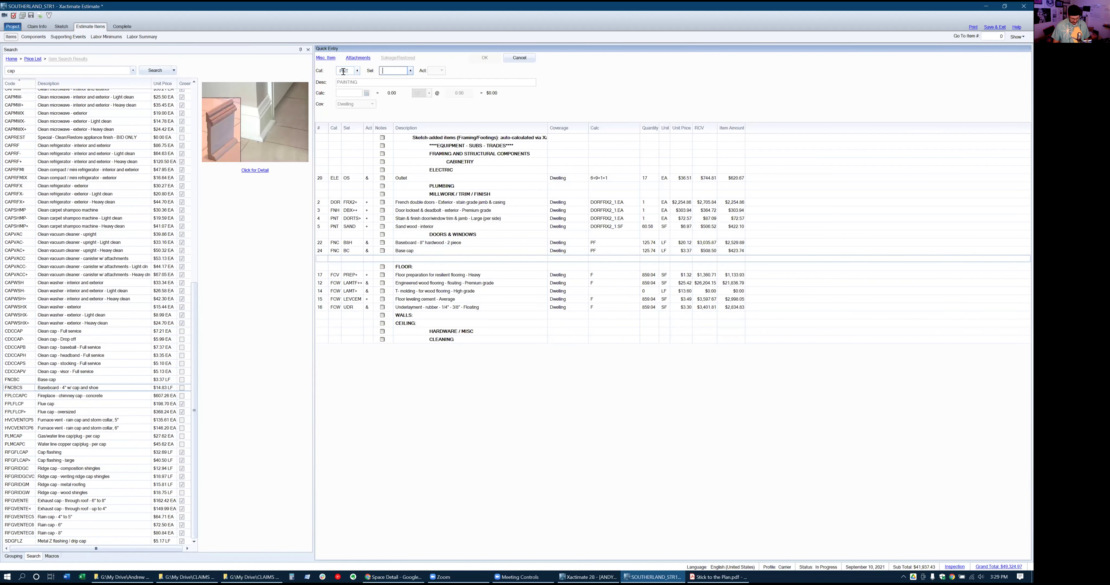
type("B>")
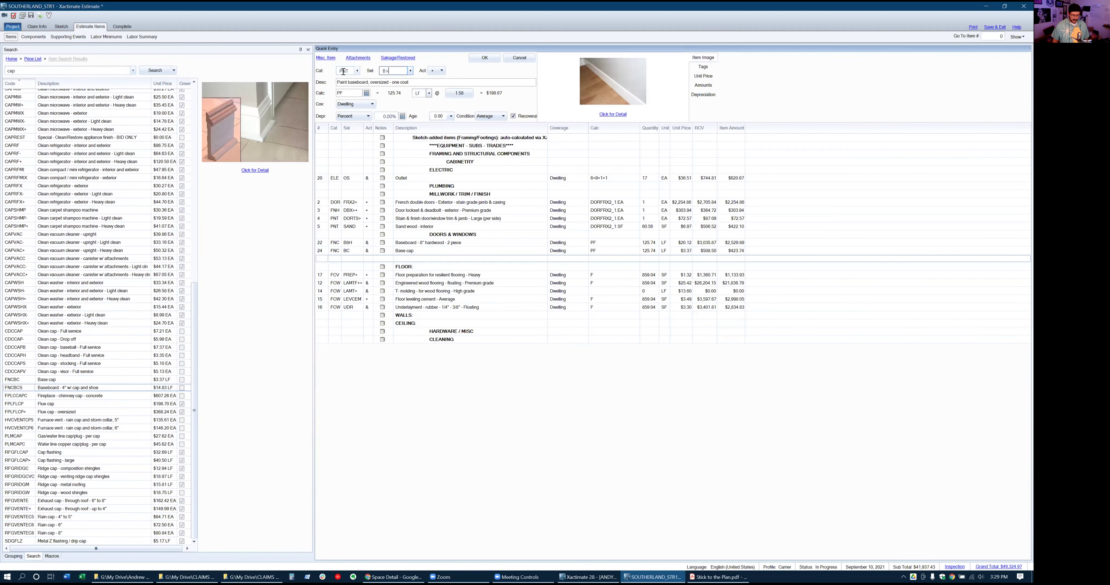
type("2")
key("Return")
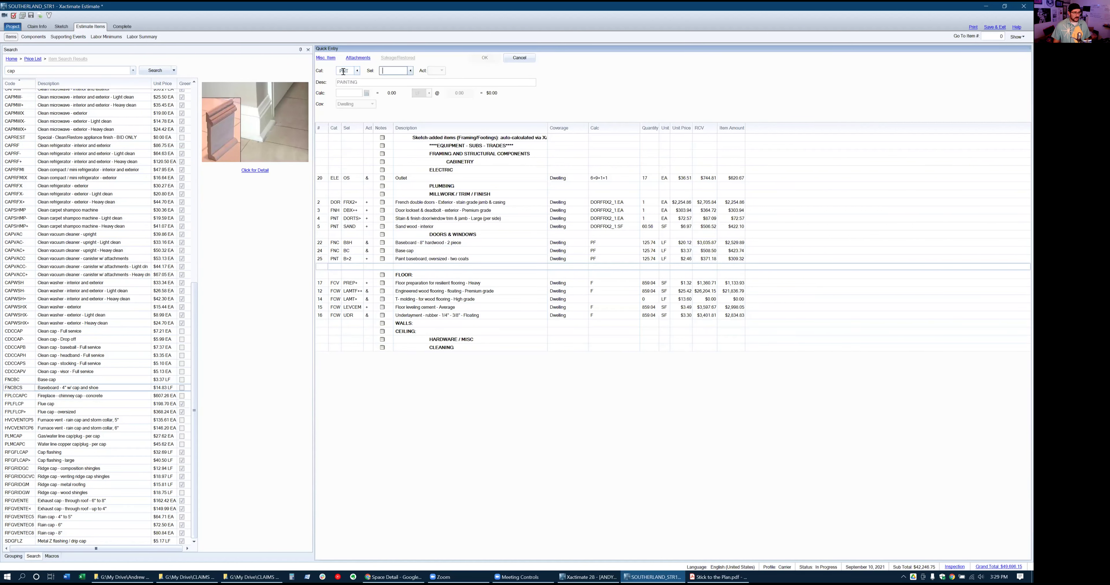
Clear the leftover search text and add PNT SHOE, seal & paint base shoe, 125.74 LF
type("C")
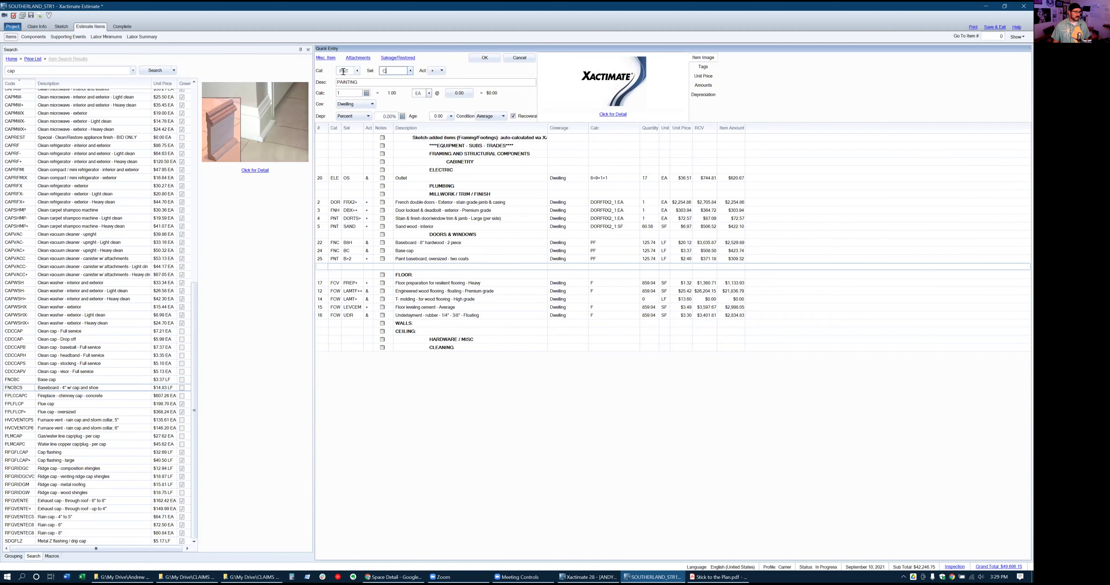
key("BackSpace")
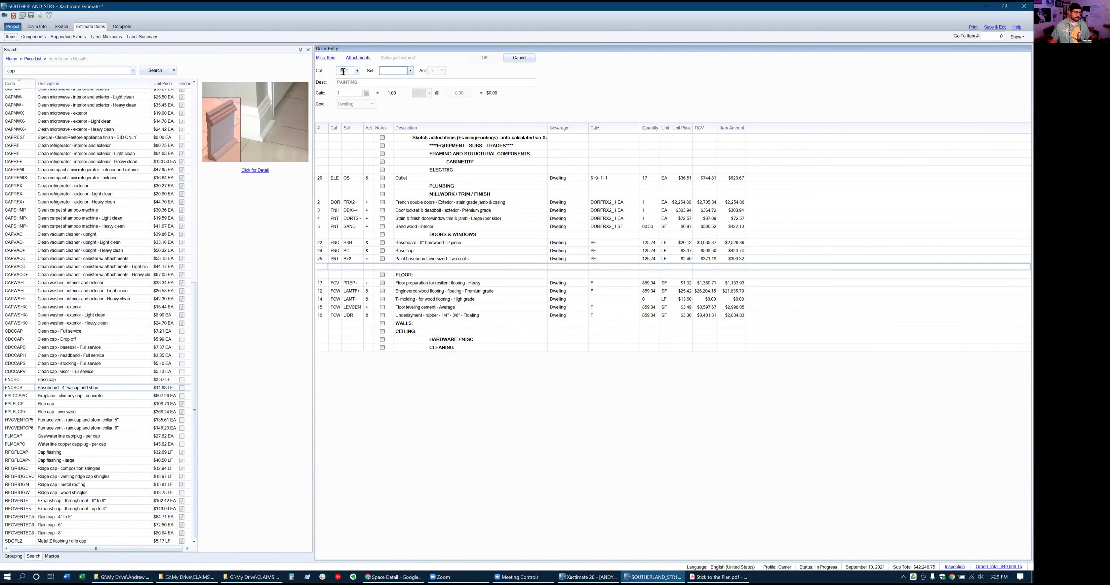
left_click(36, 72)
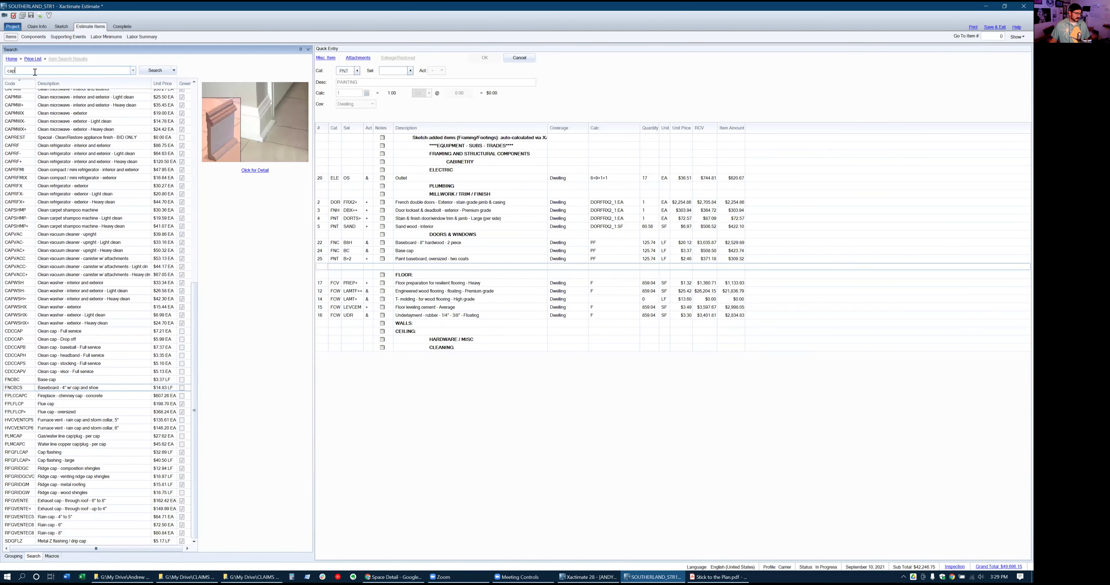
key("BackSpace")
left_click(394, 70)
type("SHOE")
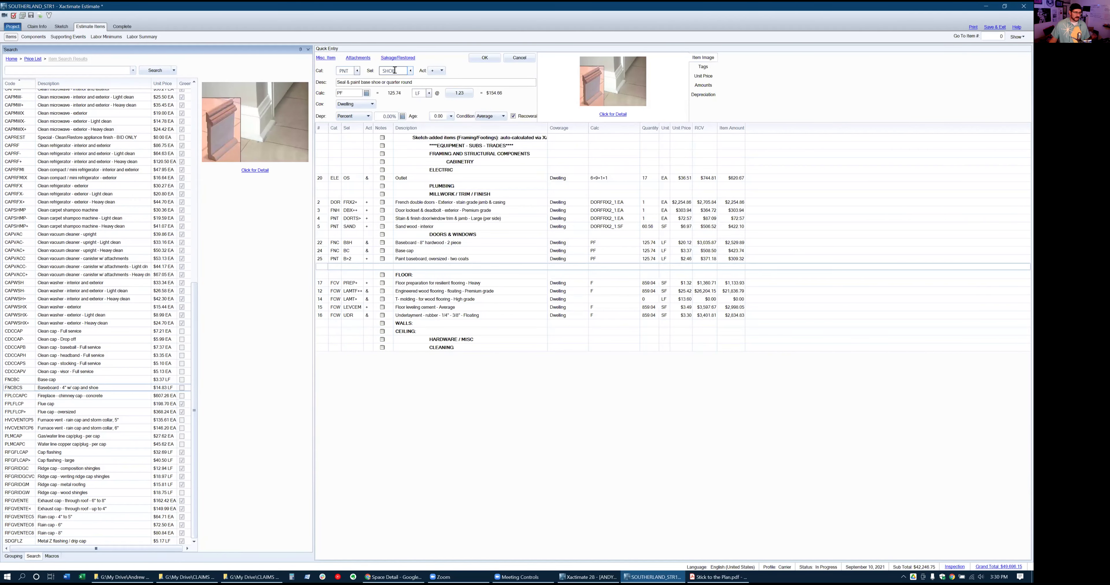
left_click(485, 58)
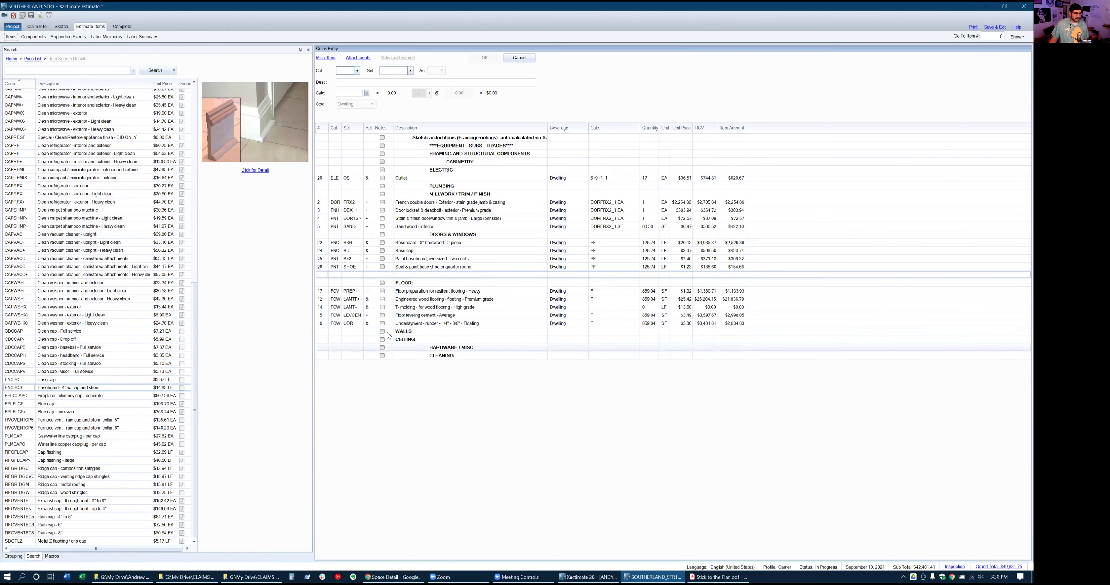
left_click(322, 340)
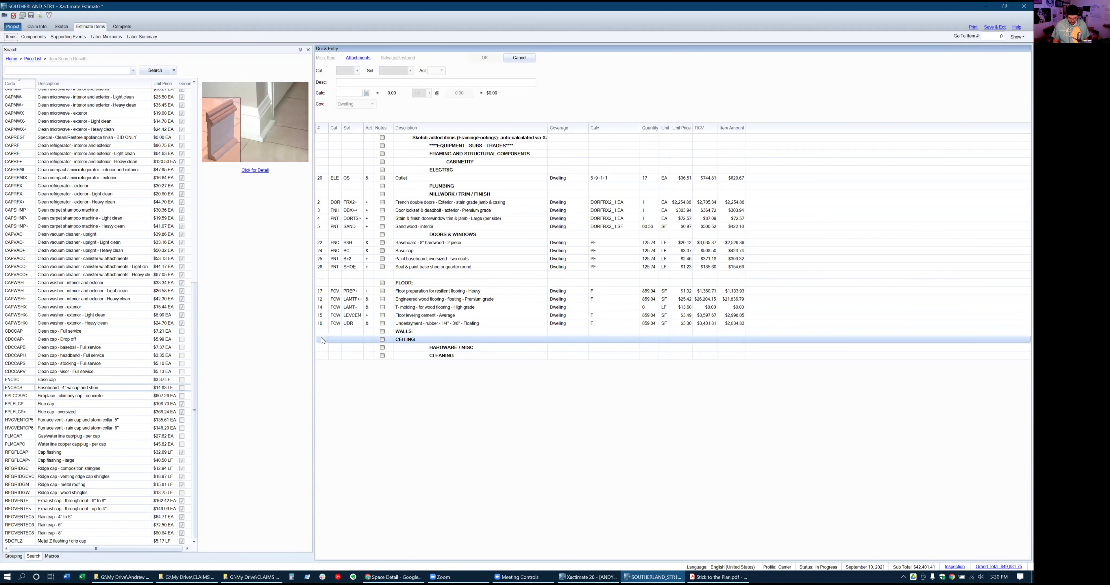
Add a PNT MASKFL mask and prep line under WALLS with quantity PF*2+PC
key("Insert")
left_click(323, 331)
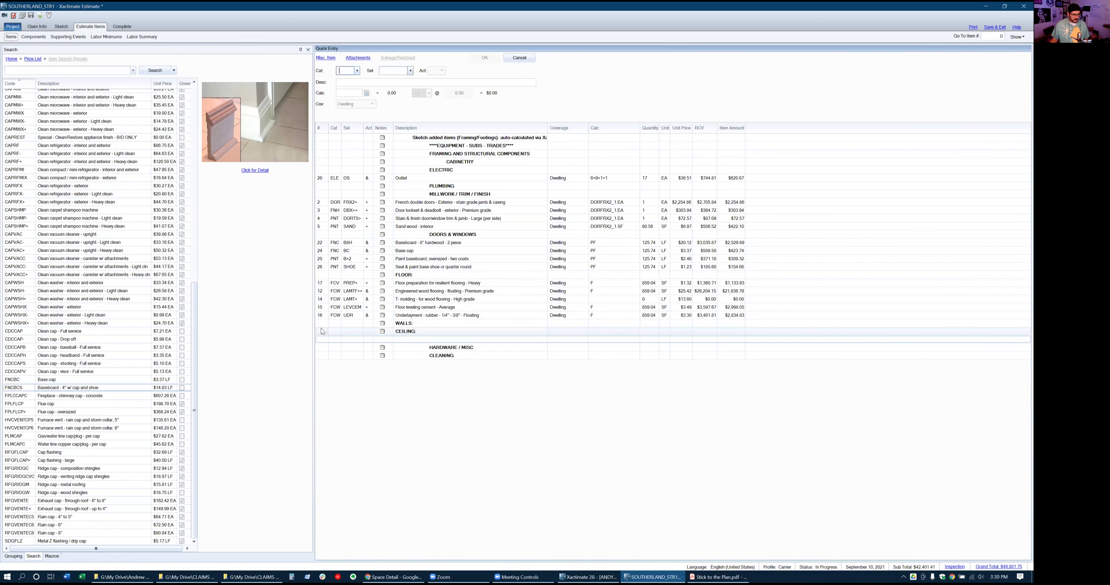
key("Insert")
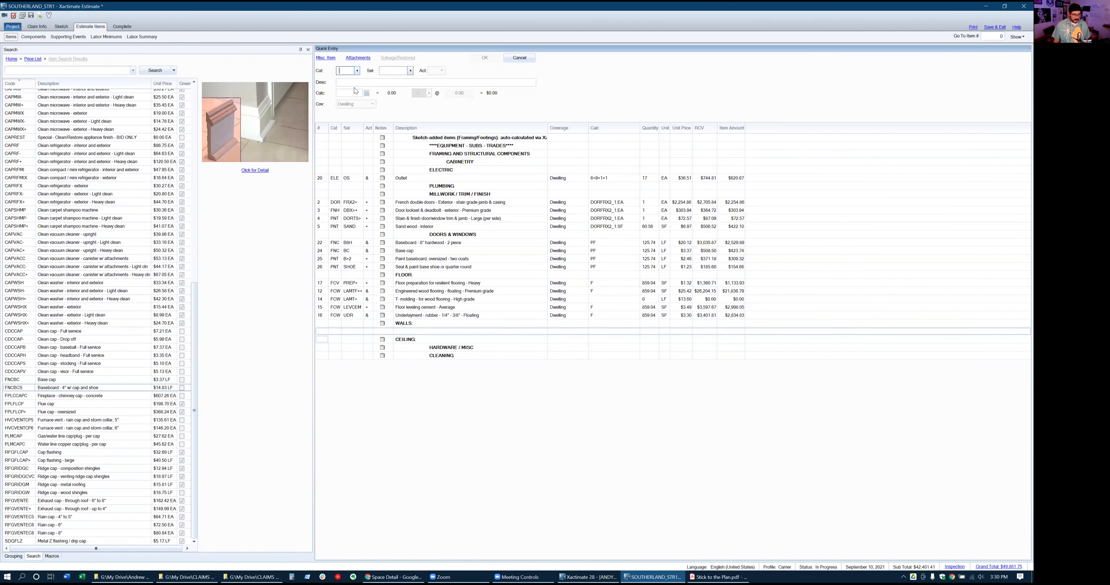
type("PNT")
key("Tab")
type("MASKF")
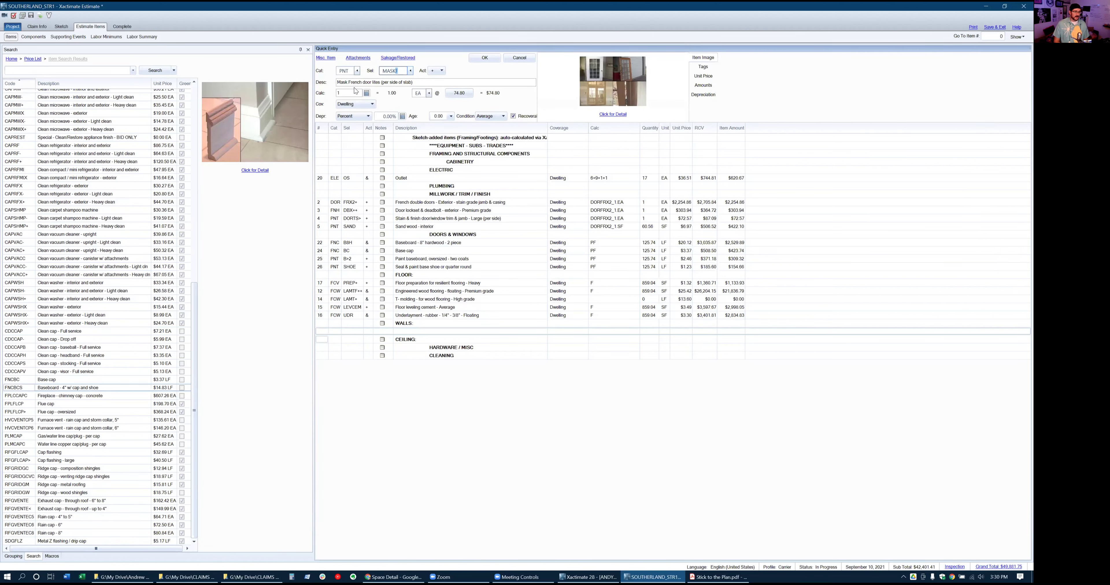
type("L")
key("Tab")
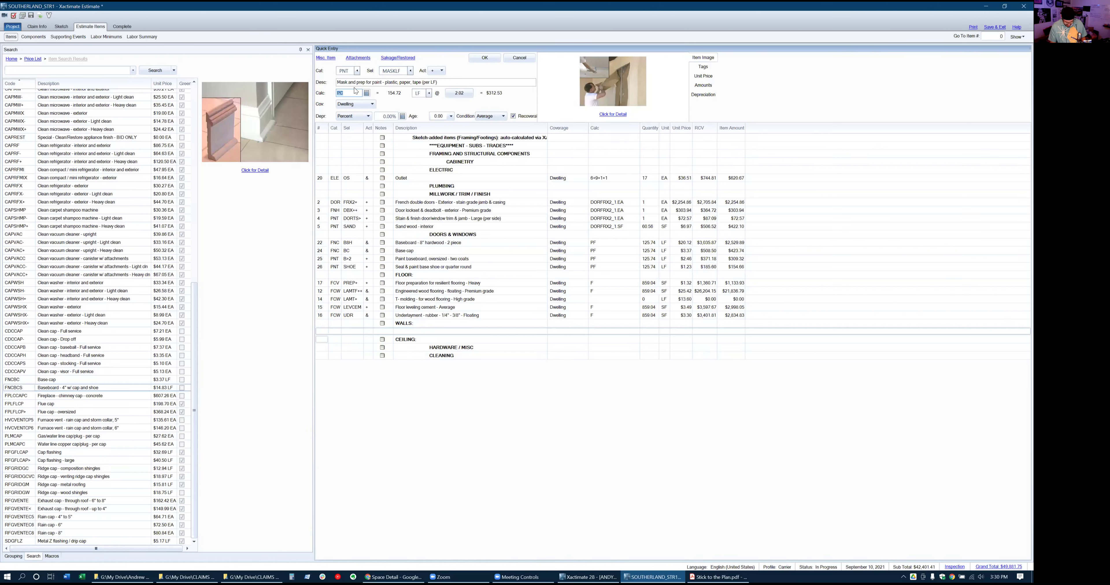
type("PF*2+PC")
key("Return")
Add PNT SF seal/prime then paint walls using wall area W, 1,483.06 SF
type("PNT")
key("Tab")
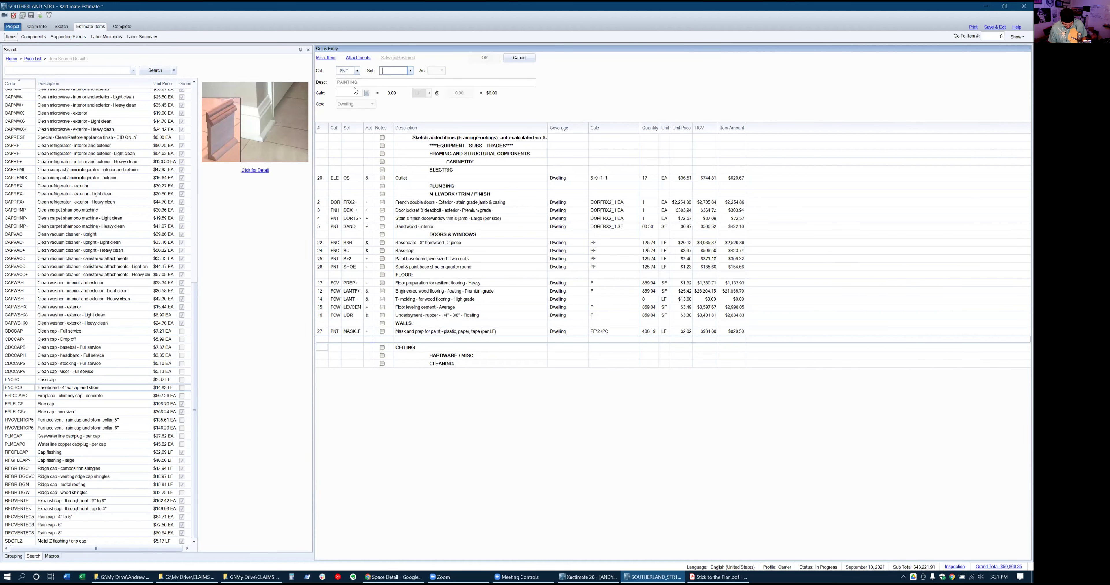
type("SF")
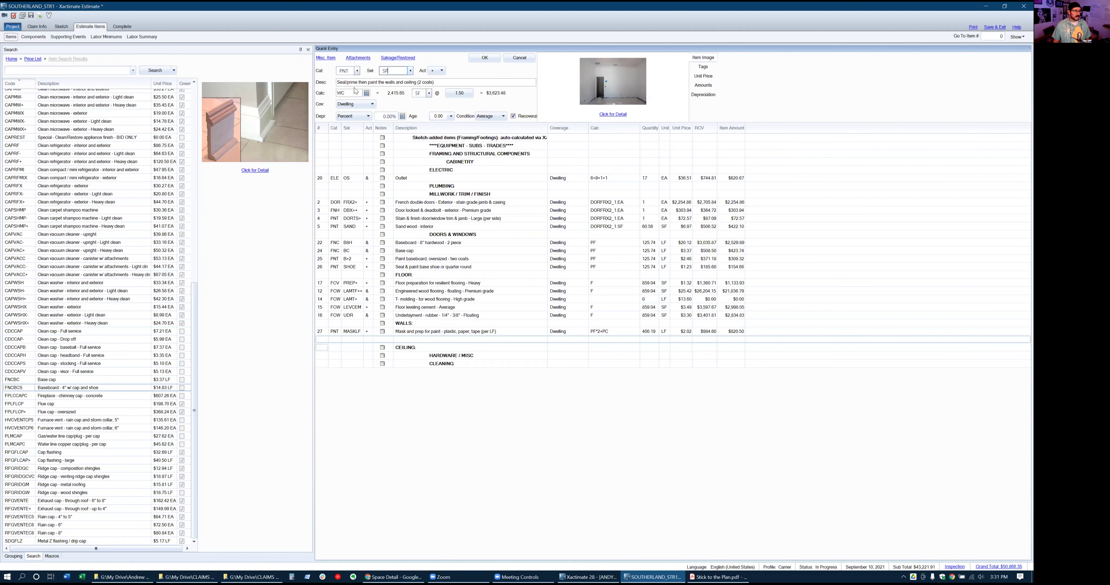
key("Tab")
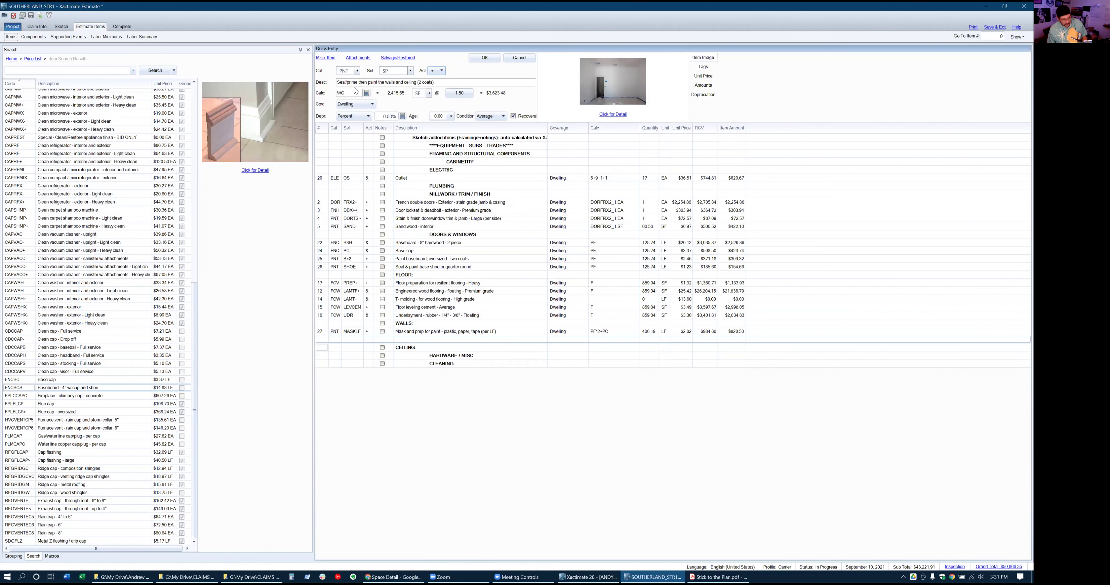
key("Tab")
key("Tab")
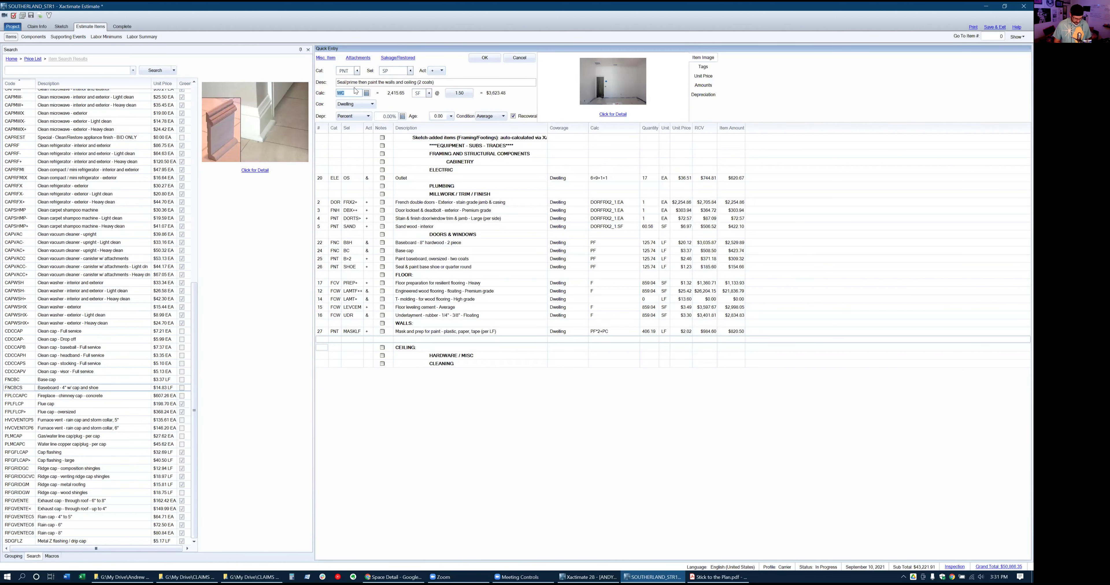
type("W")
key("Return")
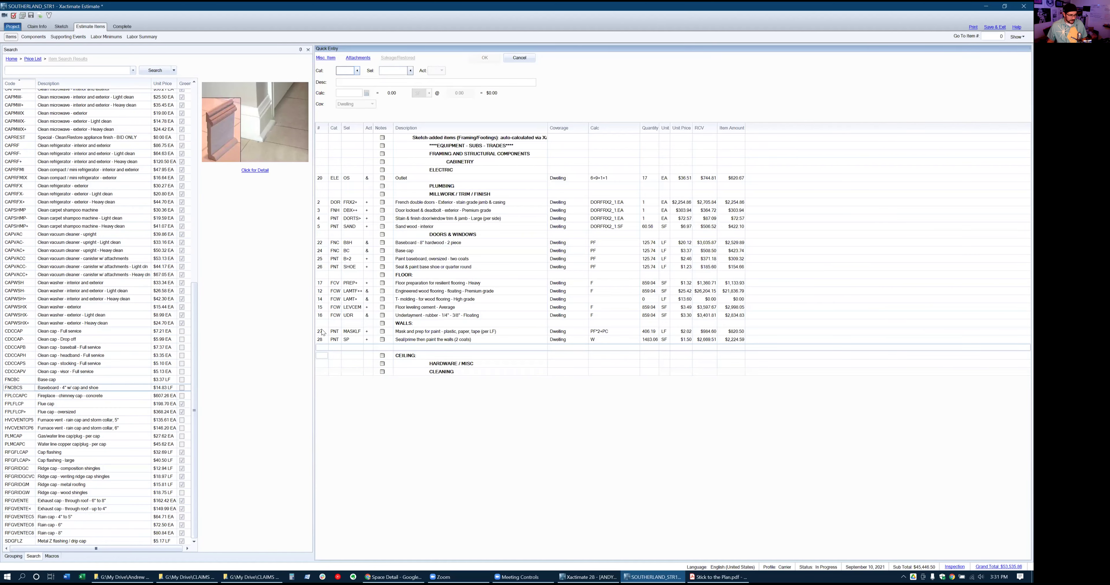
left_click(333, 371)
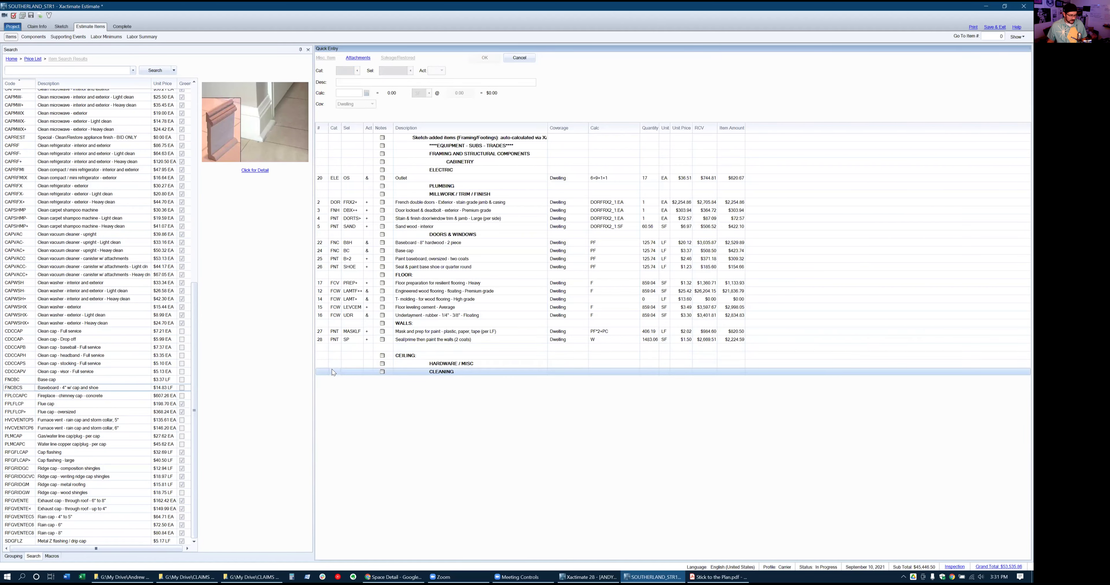
Insert a Clean the walls line (CLN AW) above the masking line with quantity W
left_click(323, 332)
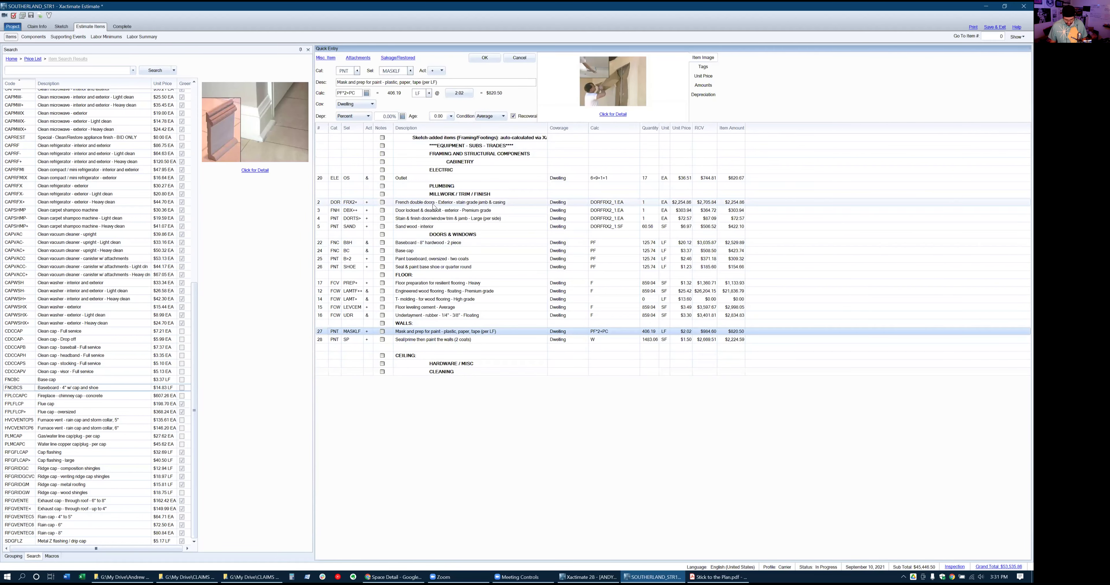
key("Insert")
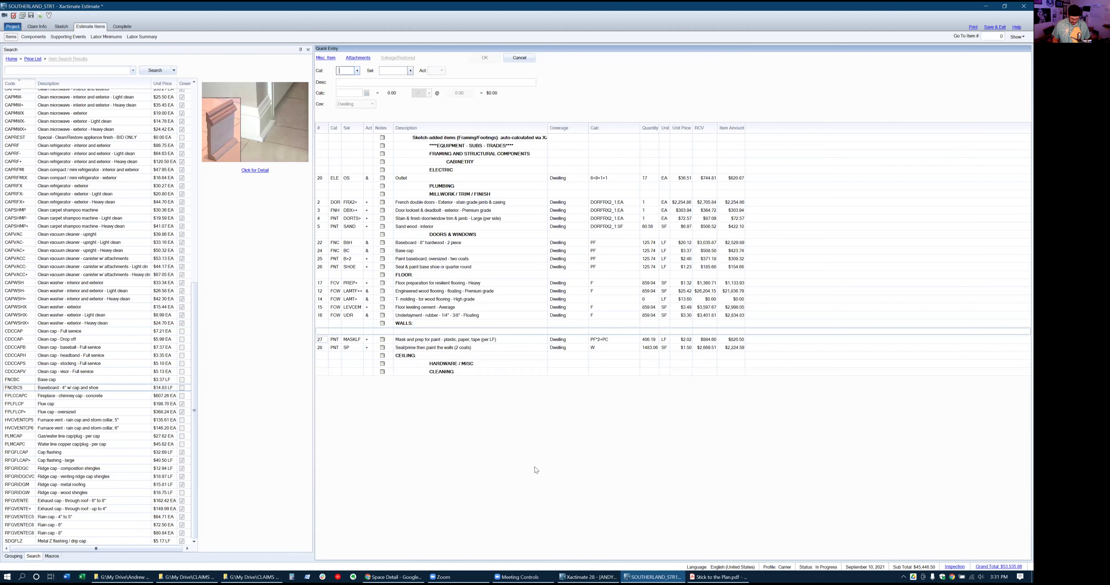
type("cln")
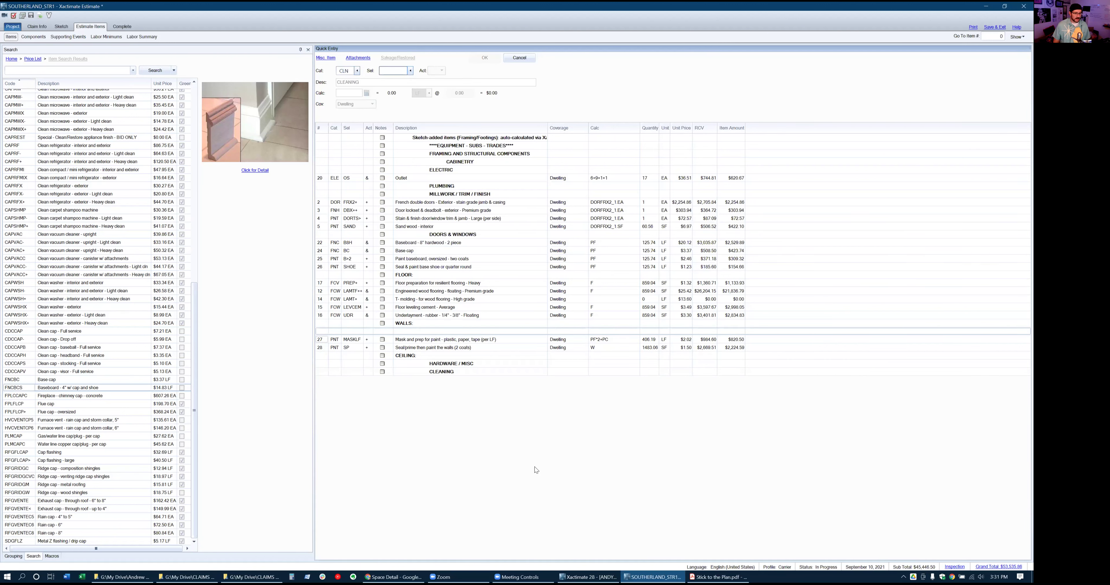
type("aw")
key("Tab")
key("Tab")
key("Tab")
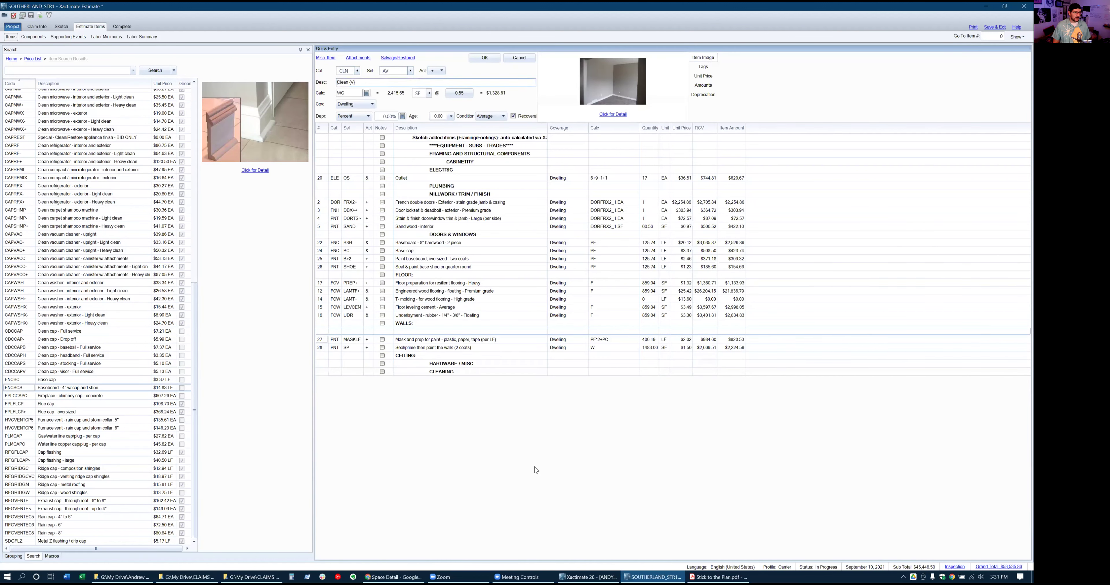
type("W")
key("Return")
Add a CLN OP clean door / window opening line, correcting the mistyped OPS code
type("cln")
key("Tab")
type("op")
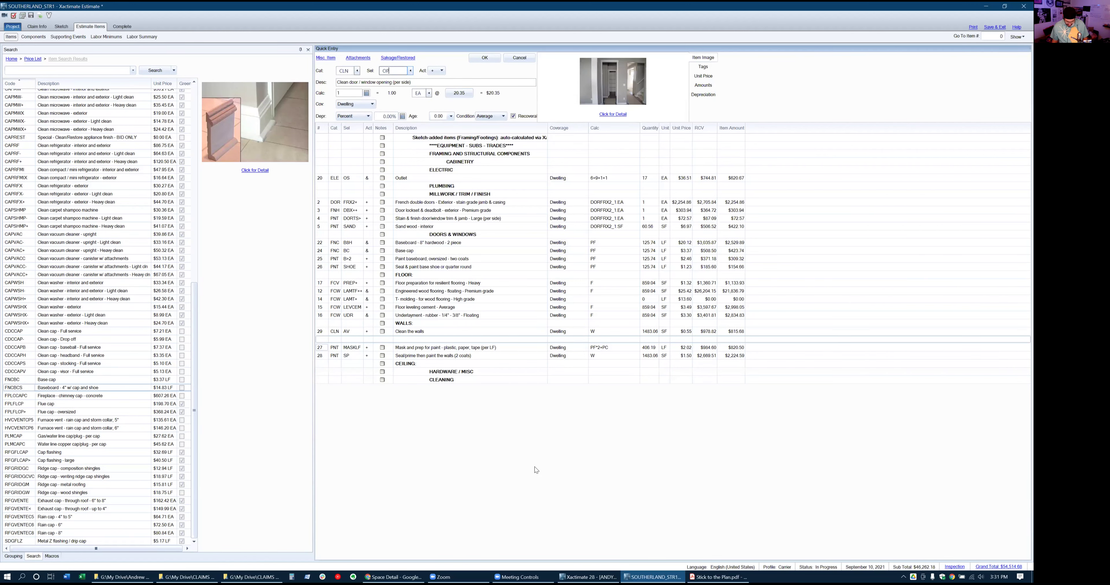
type("s")
key("Tab")
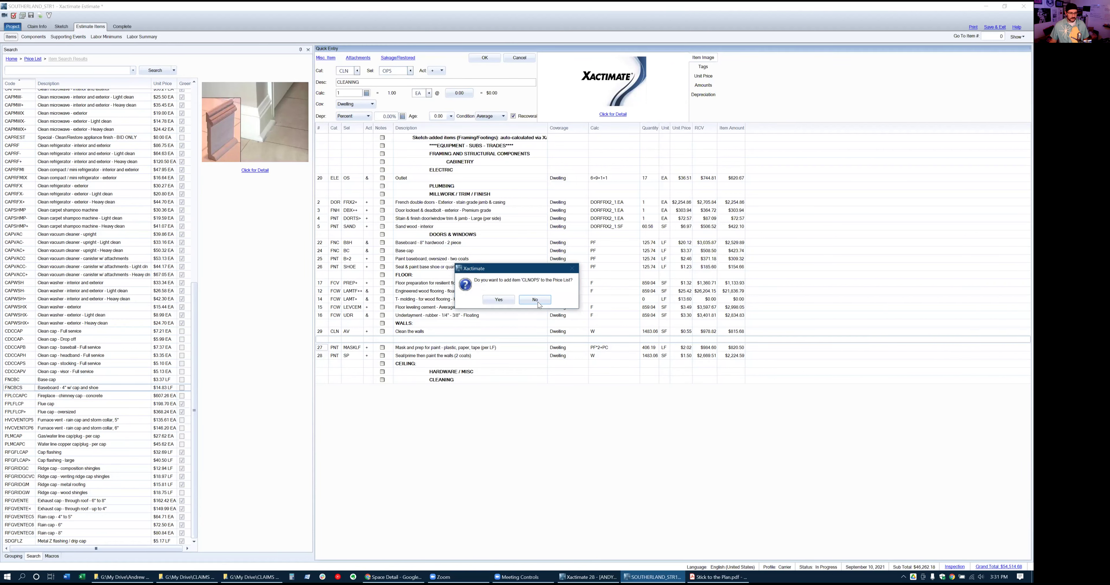
left_click(534, 299)
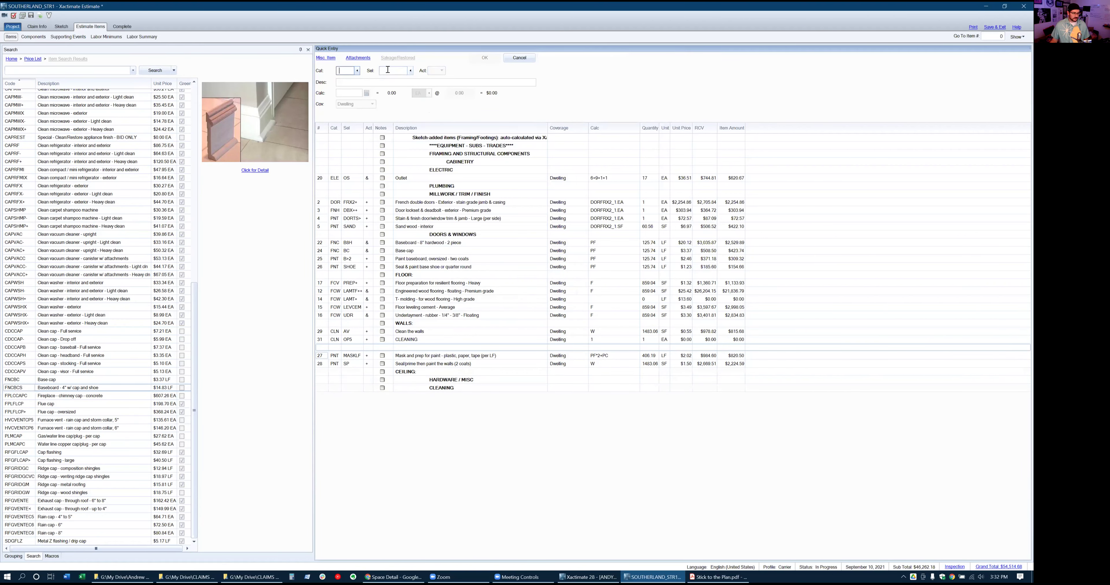
left_click(323, 339)
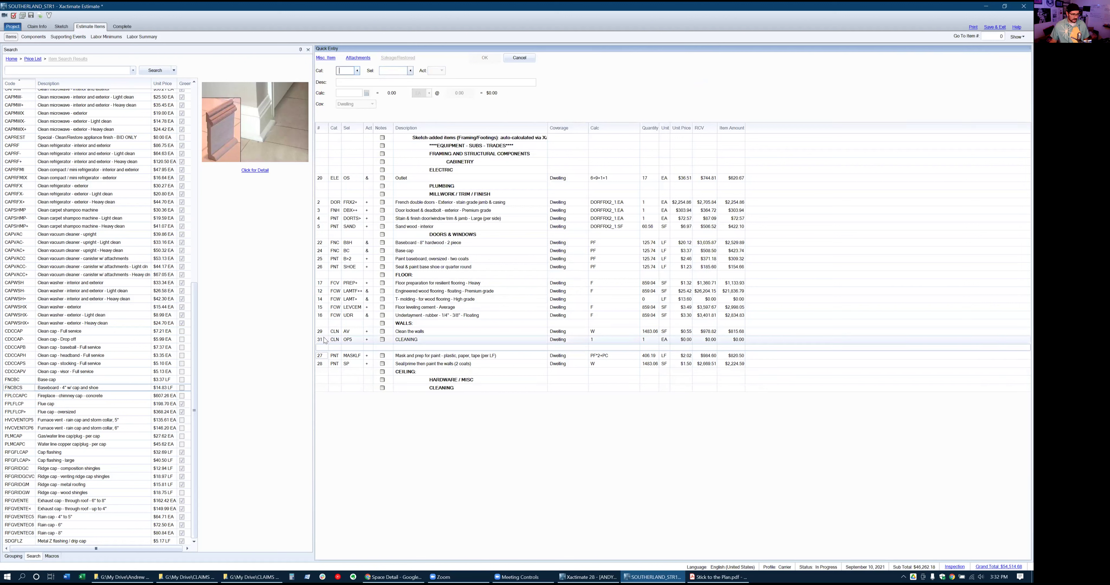
left_click(399, 72)
type("OP")
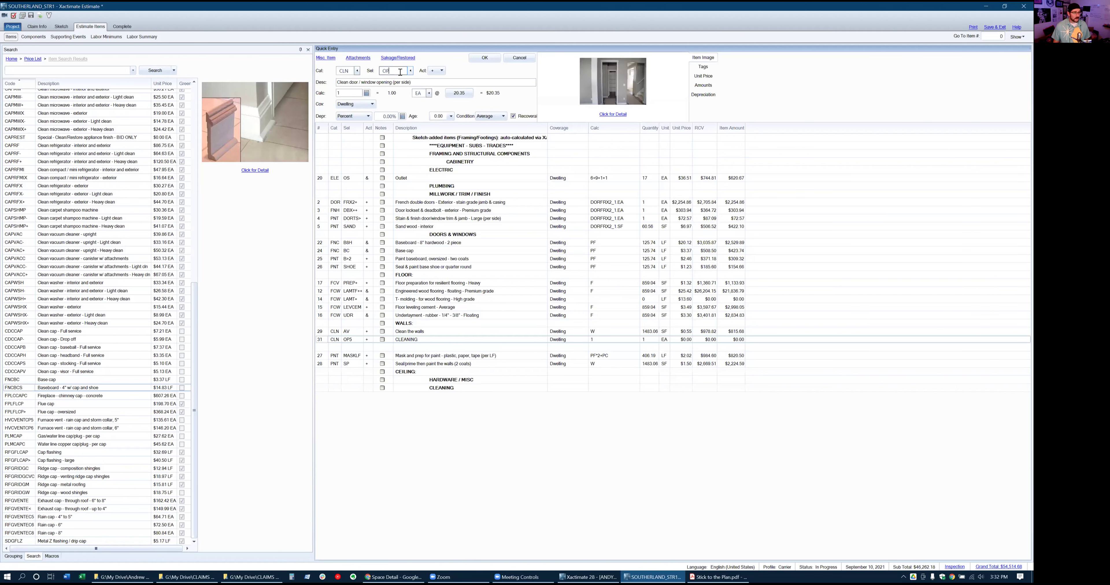
key("Tab")
key("Return")
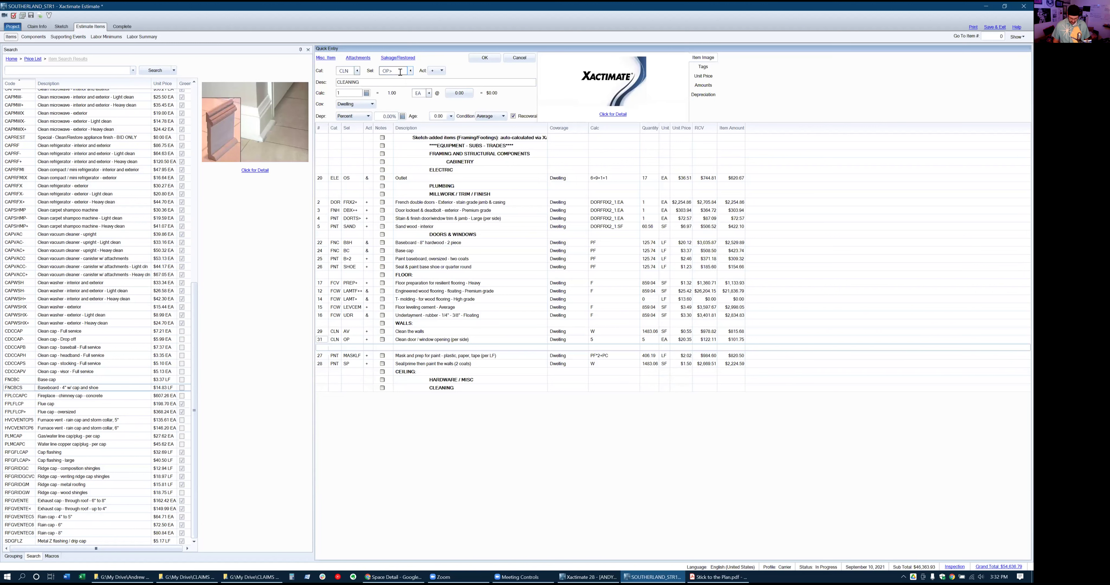
Browse opening cleaning variants without changing the item, then commit the opening line at quantity 10
key("BackSpace")
type("+")
key("BackSpace")
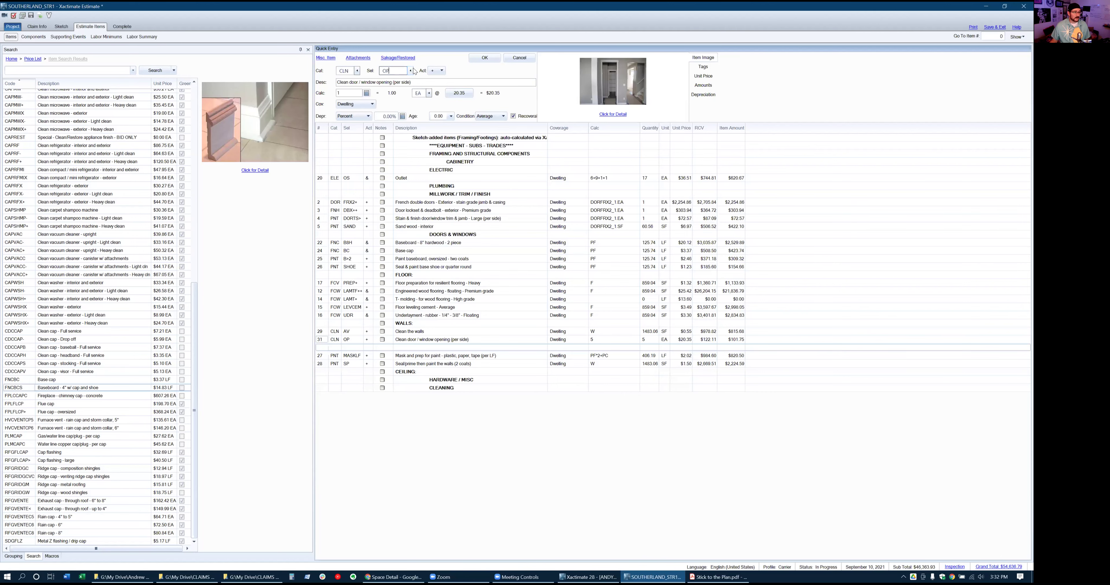
left_click(409, 72)
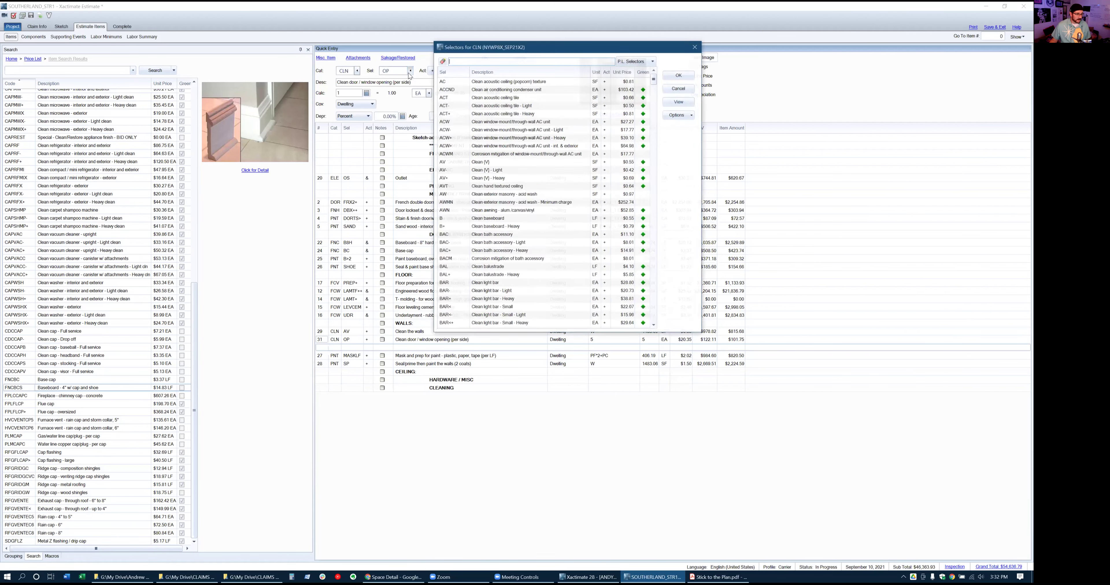
scroll(495, 237, "down", 2)
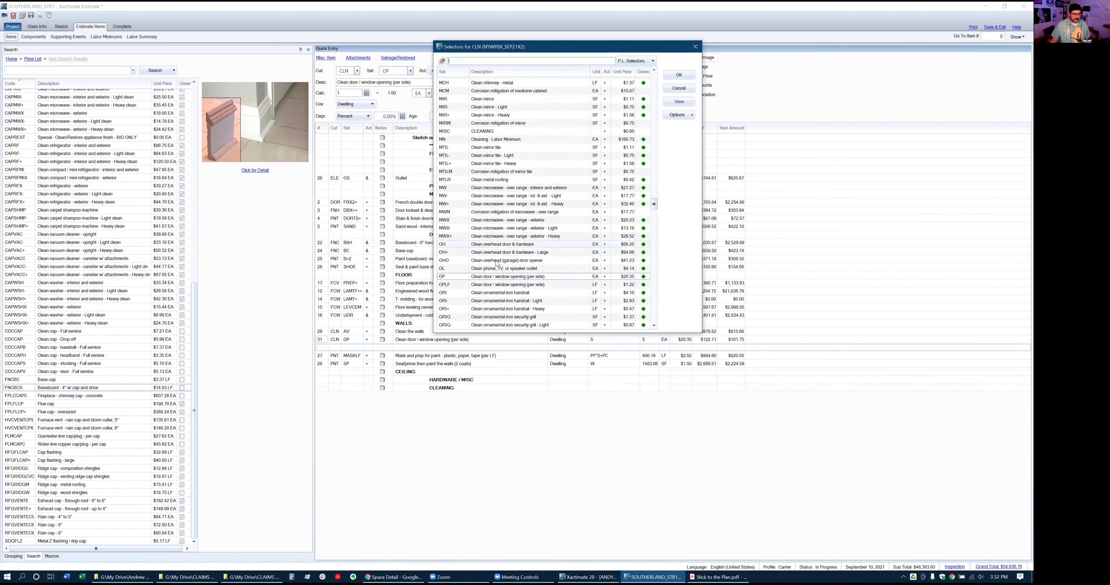
left_click(498, 279)
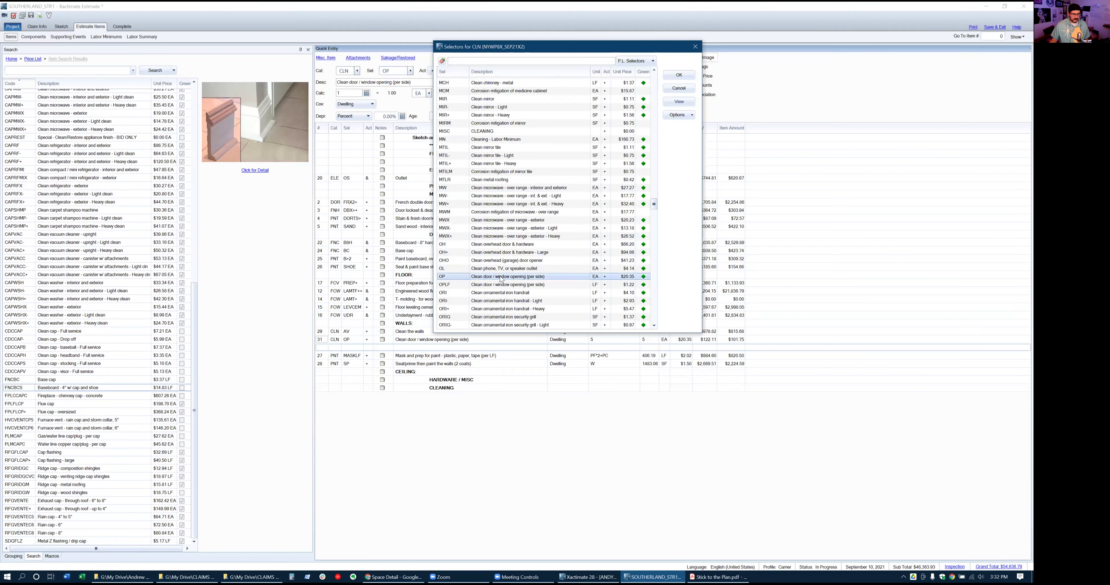
left_click(503, 73)
scroll(519, 155, "up", 10)
scroll(518, 161, "up", 10)
scroll(526, 172, "up", 10)
scroll(526, 177, "up", 2)
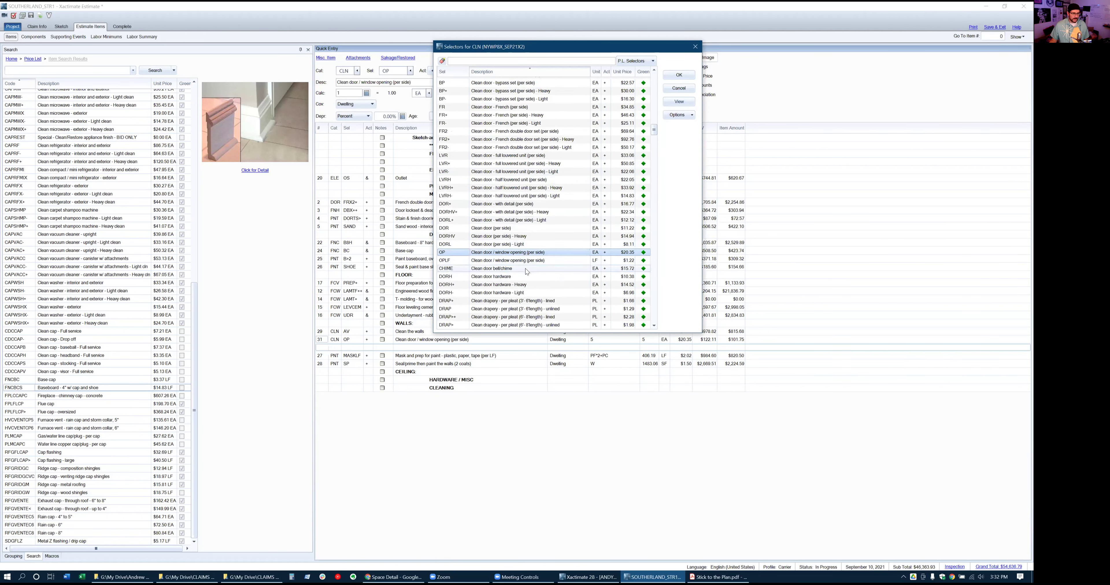
scroll(526, 268, "down", 1)
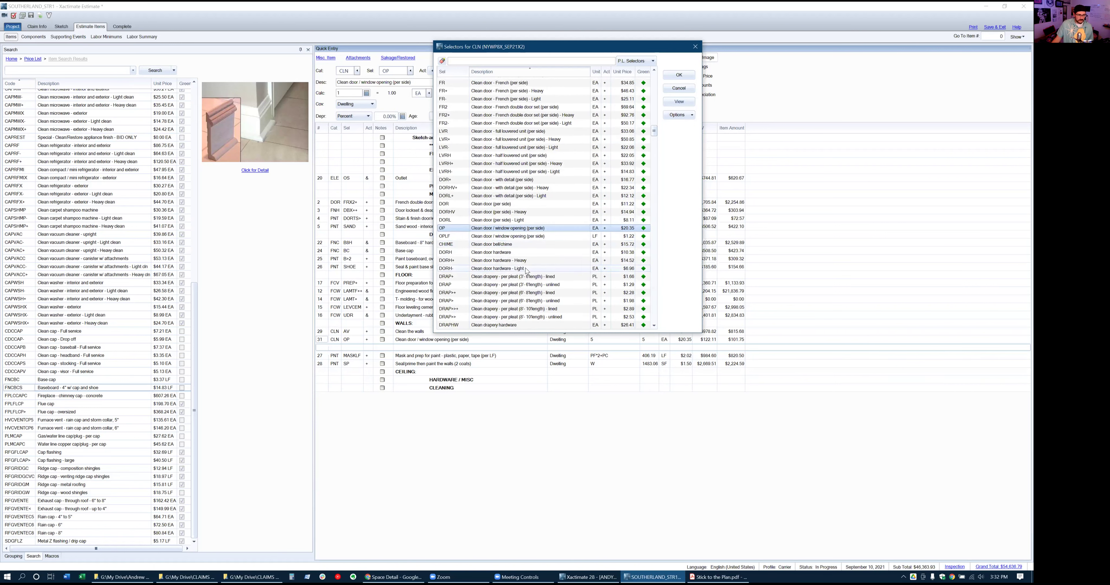
scroll(527, 271, "down", 1)
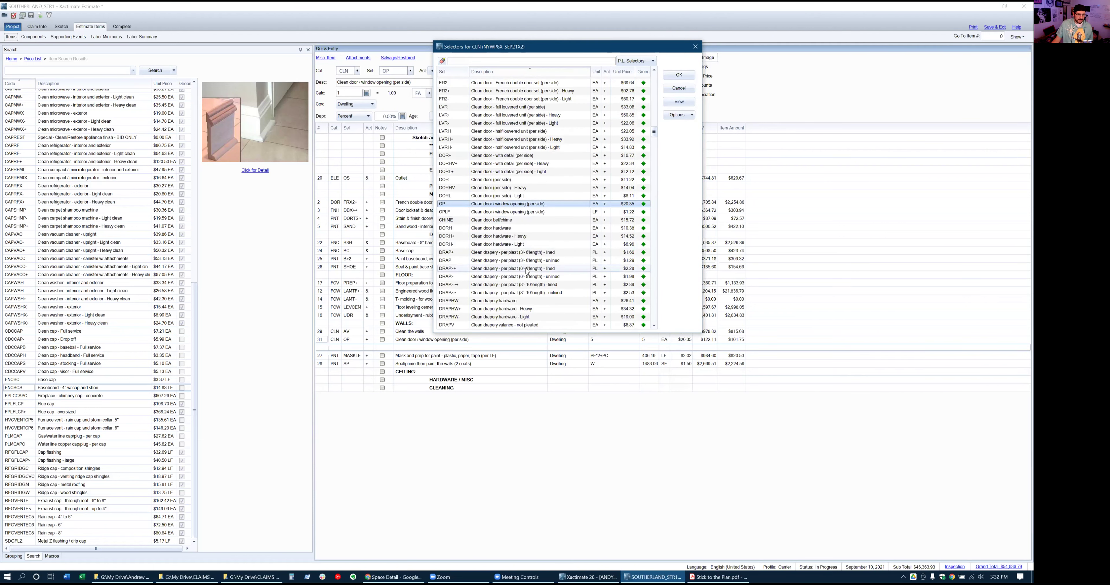
scroll(526, 271, "down", 3)
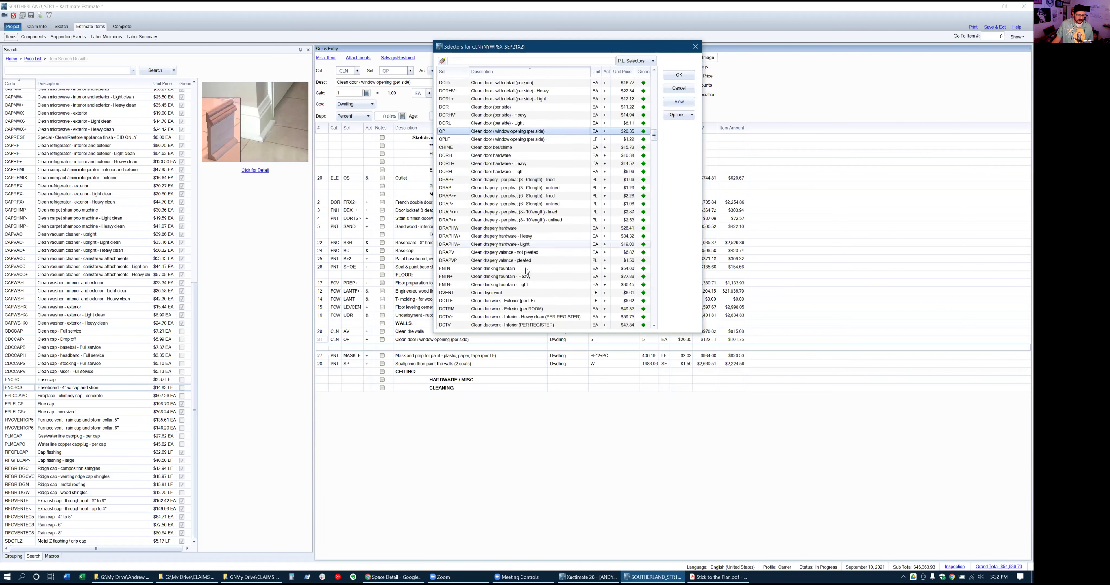
scroll(526, 271, "down", 1)
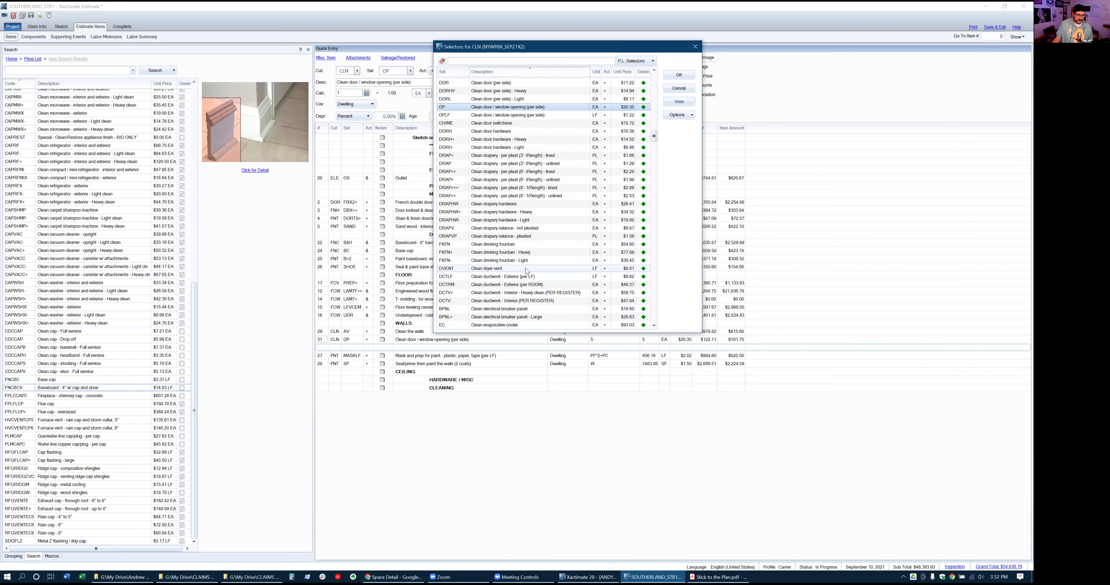
scroll(526, 270, "down", 1)
scroll(527, 271, "up", 3)
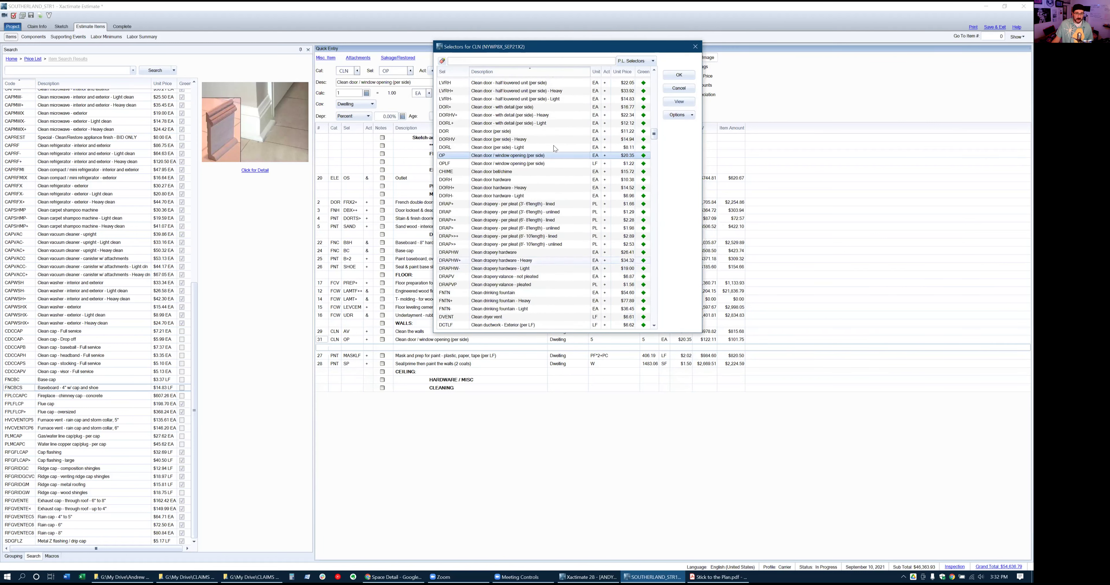
left_click(674, 88)
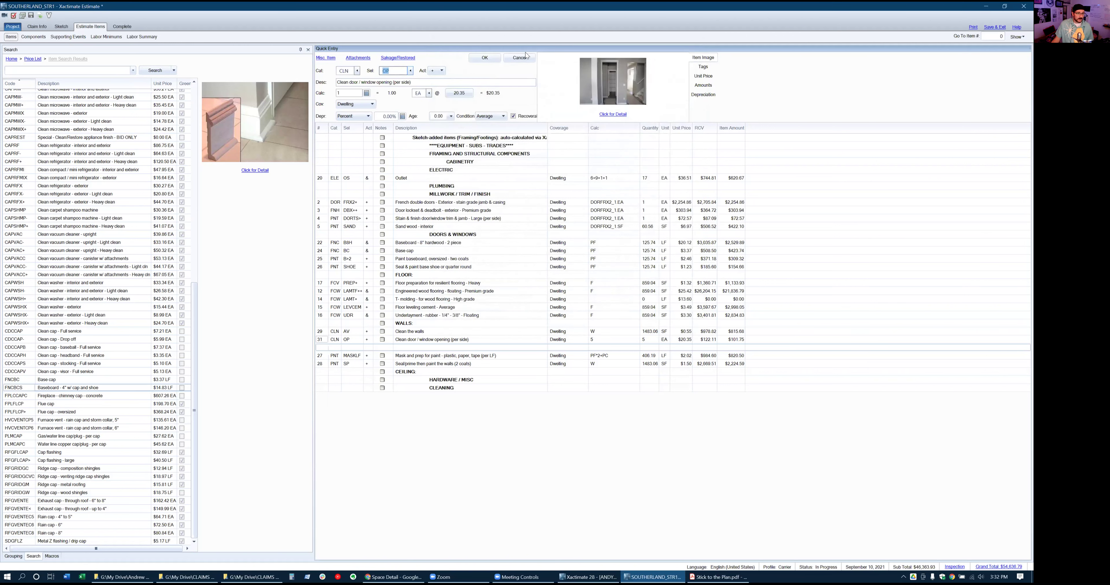
left_click(527, 56)
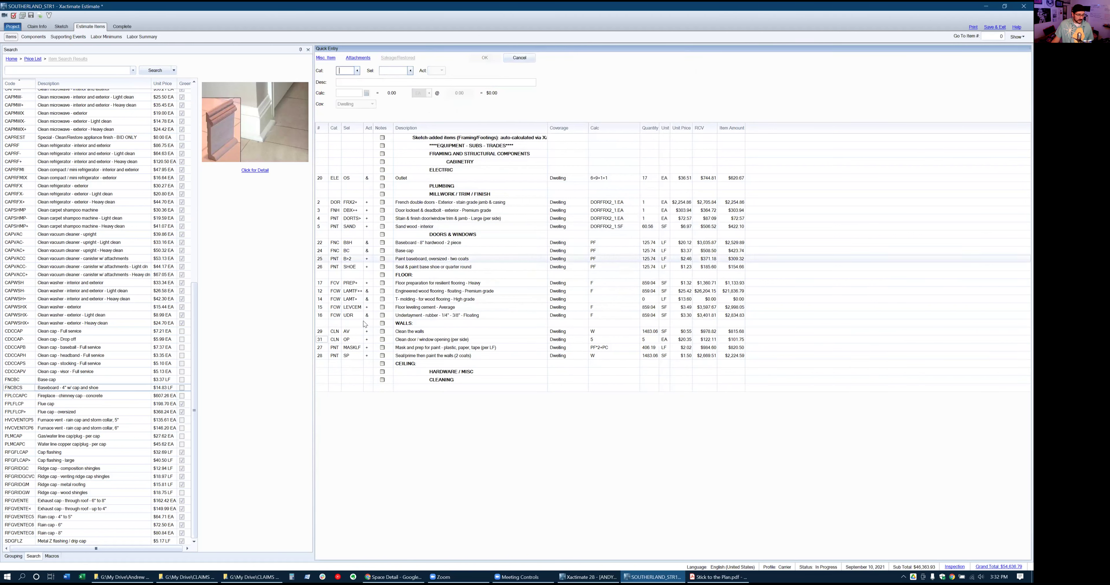
left_click(330, 341)
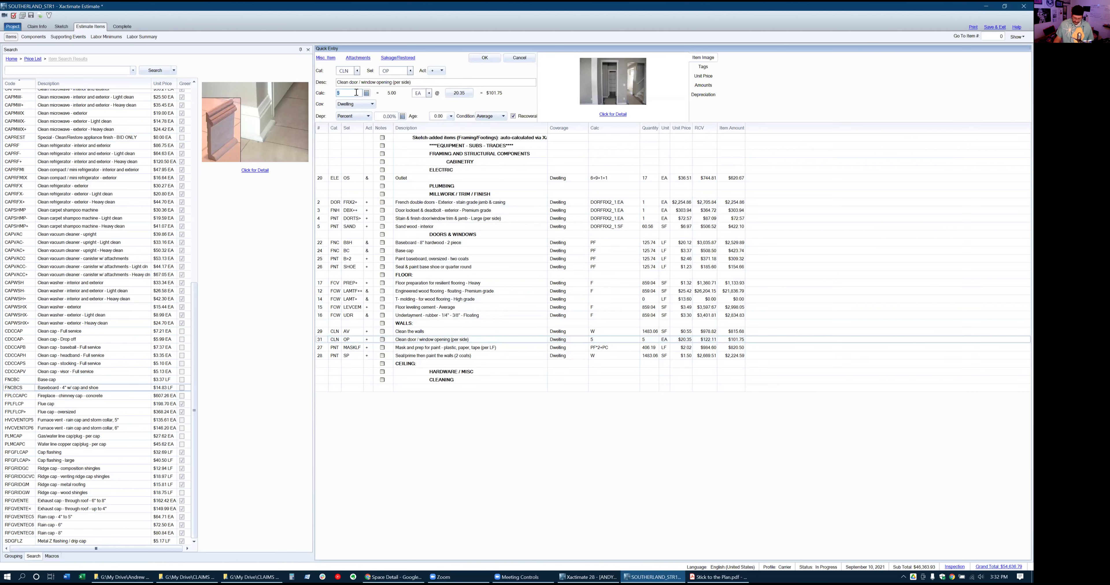
key("Return")
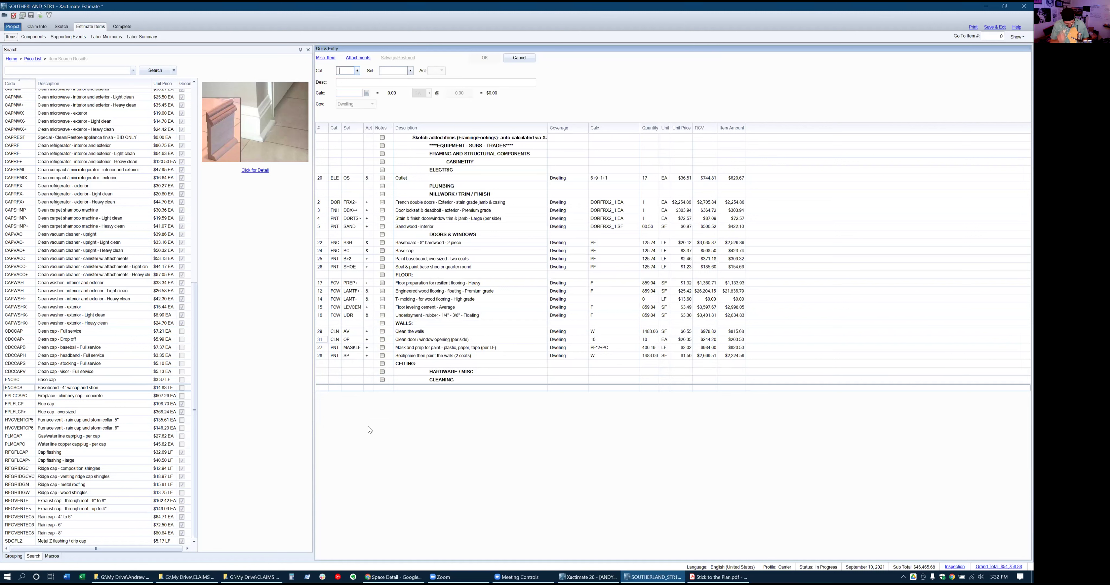
Add the per-side door cleaning line (CLN/DOR) to the estimate
type("CLN")
key("Tab")
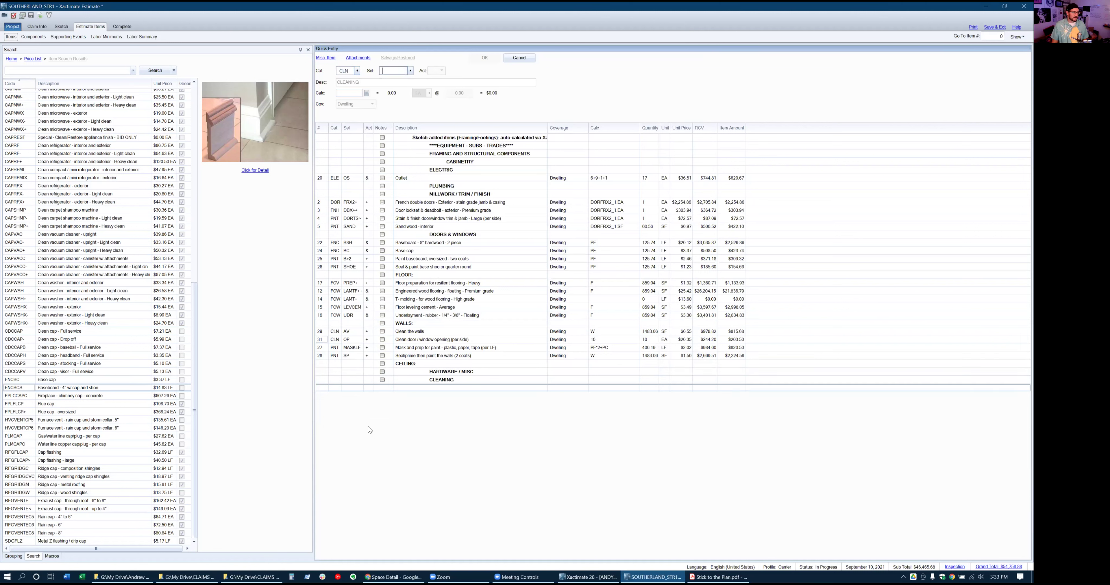
type("DOR")
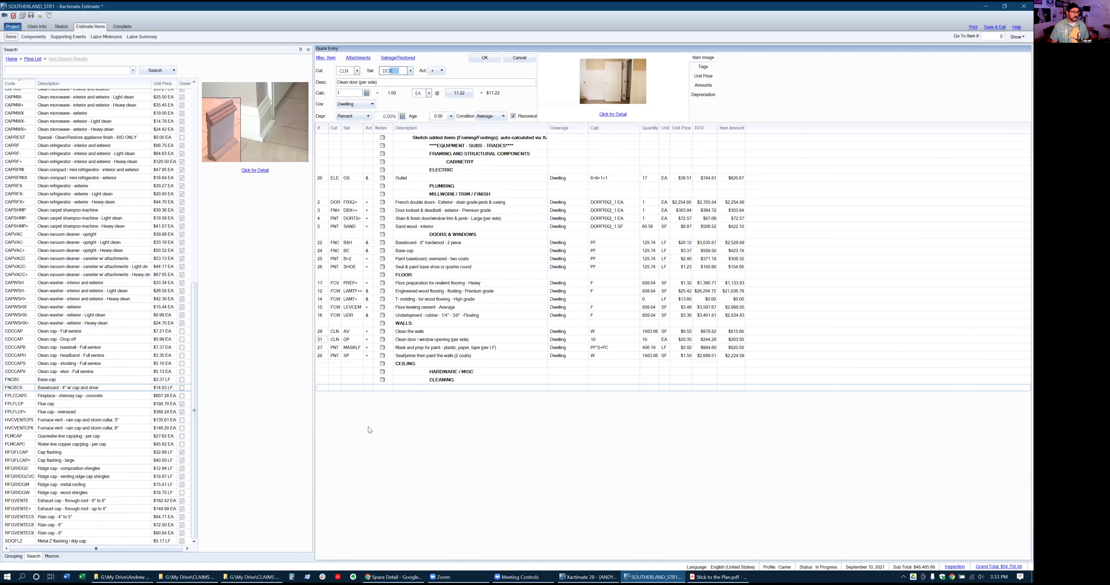
key("Tab")
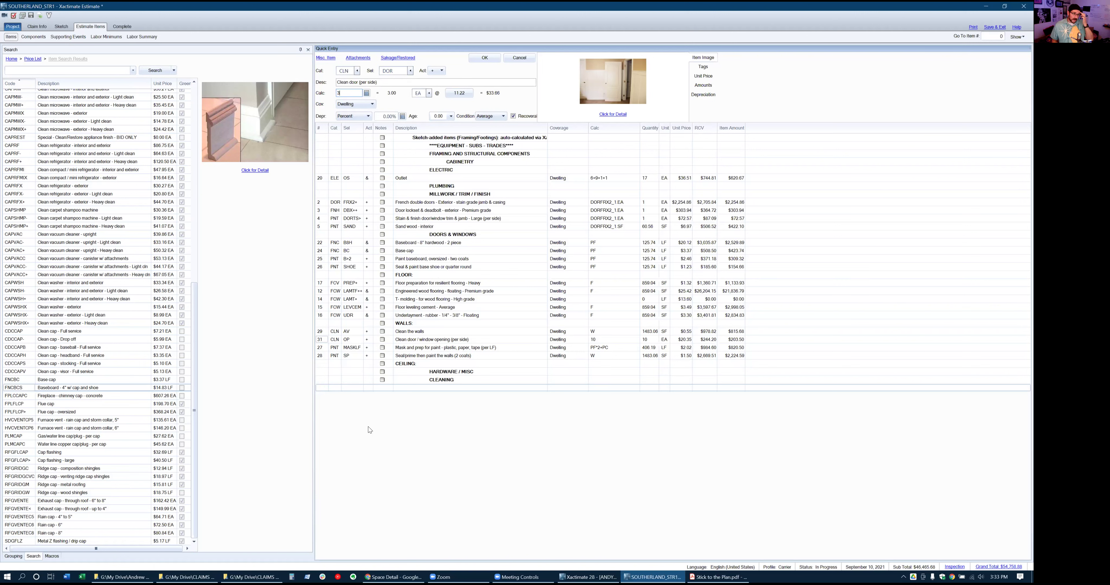
key("Return")
Browse the cleaning item codes for door variants, then discard the pending entry unchanged
type("CLNDOR")
key("BackSpace")
type("R+")
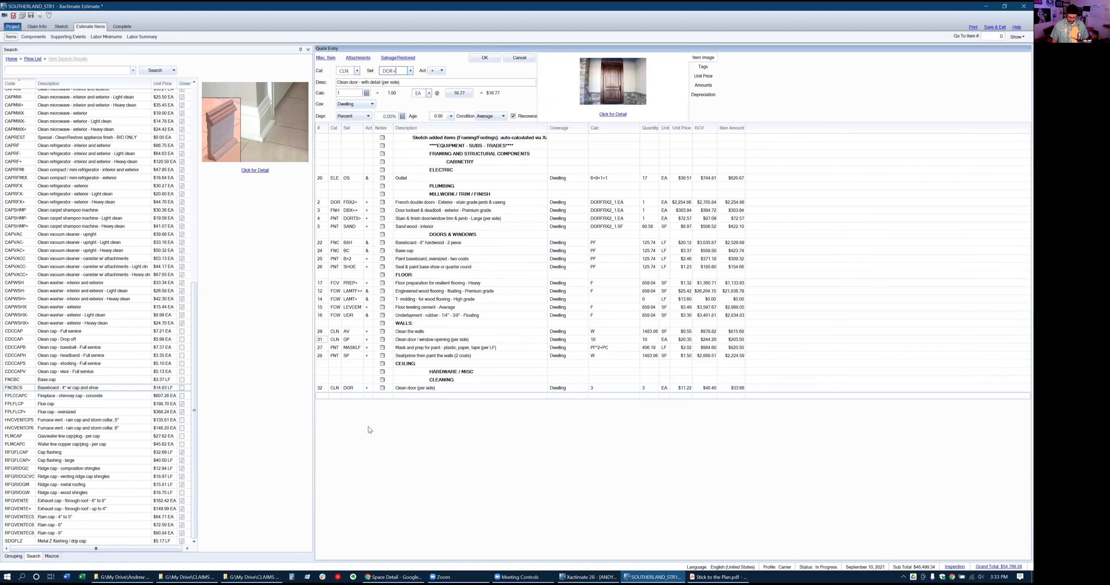
key("BackSpace")
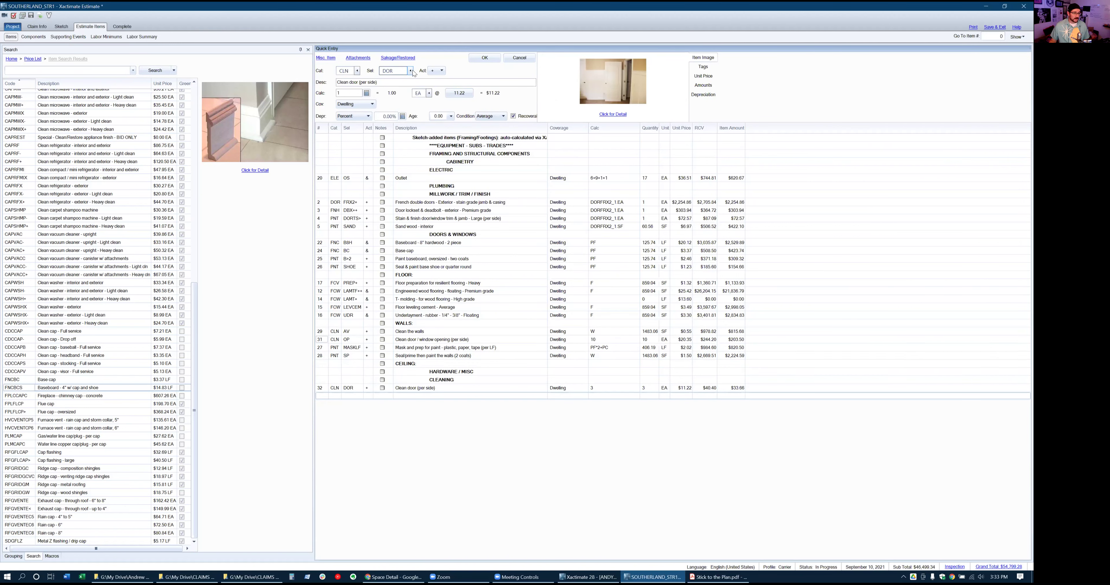
left_click(410, 70)
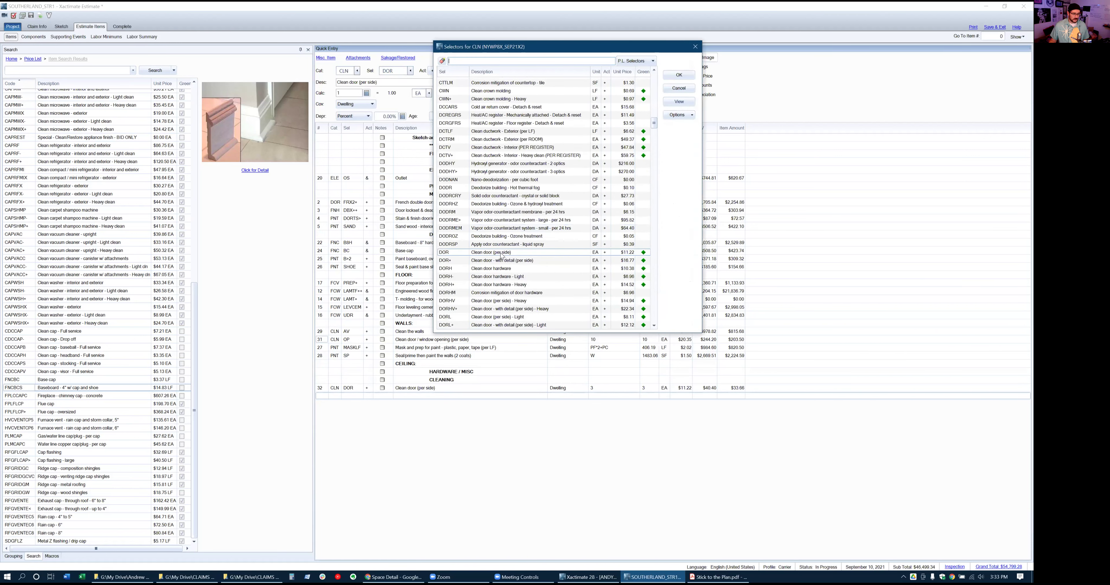
scroll(502, 256, "down", 1)
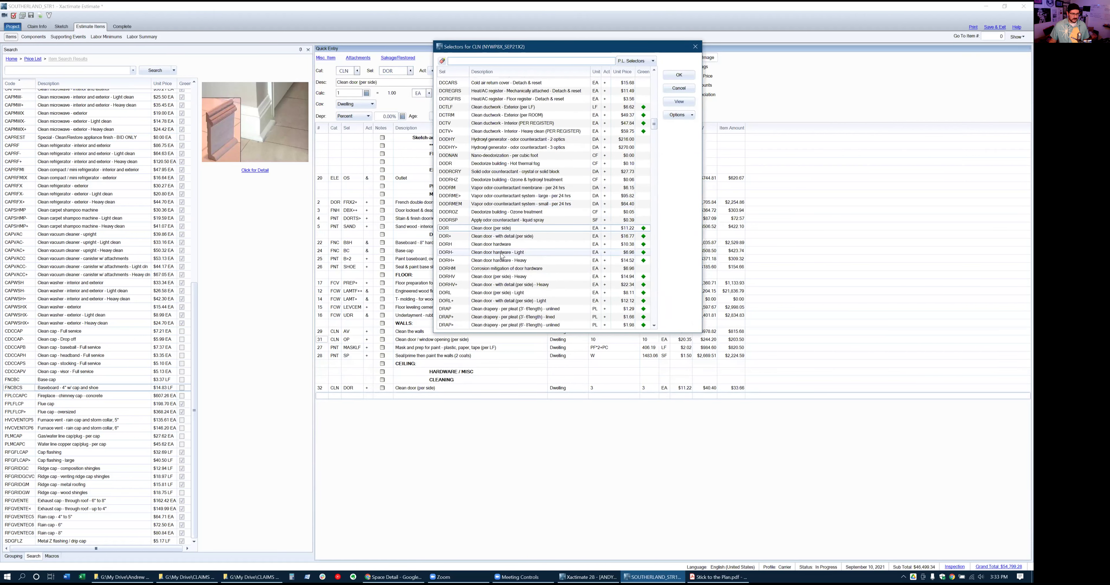
scroll(497, 298, "down", 2)
scroll(496, 299, "down", 1)
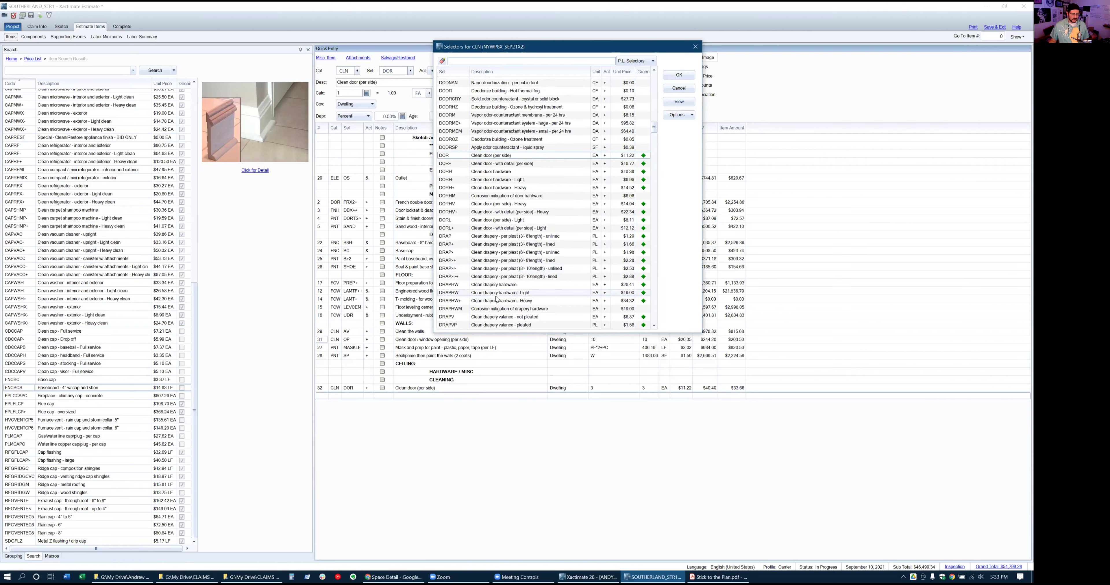
scroll(490, 241, "down", 1)
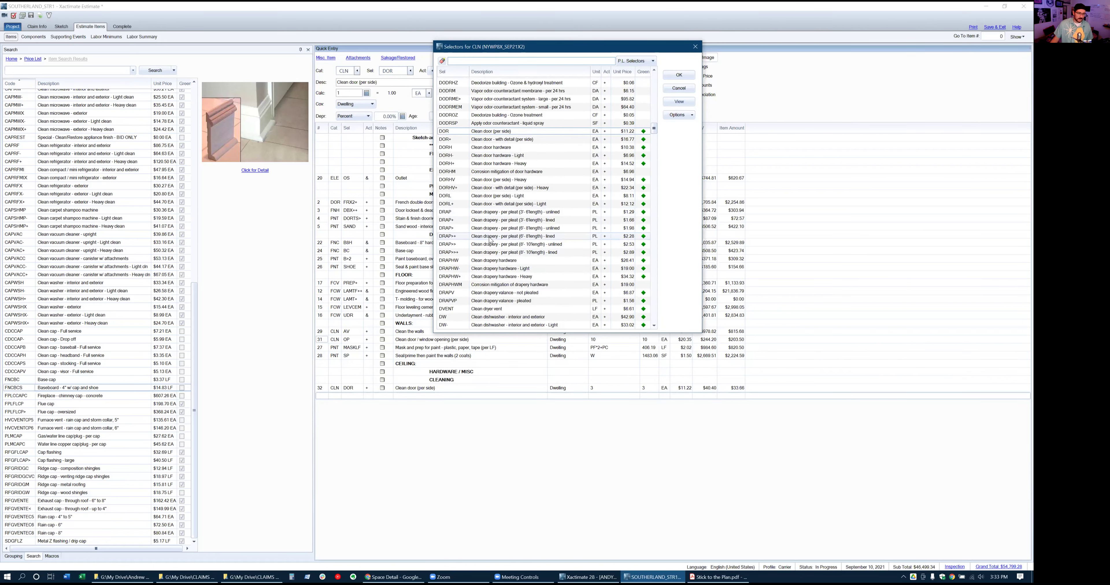
scroll(490, 241, "down", 1)
scroll(490, 241, "down", 6)
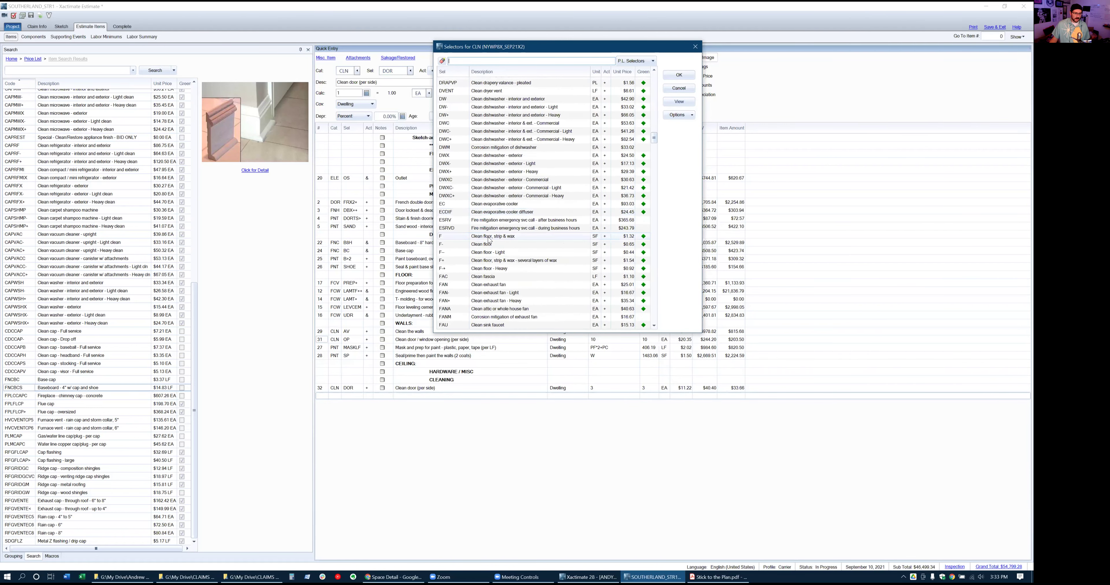
scroll(495, 235, "up", 9)
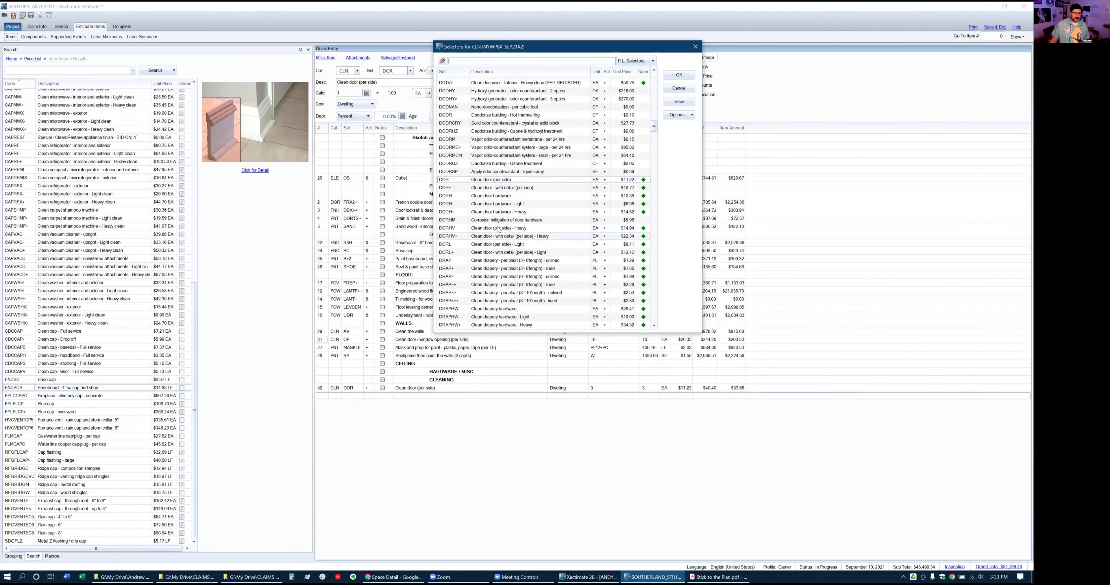
left_click(675, 88)
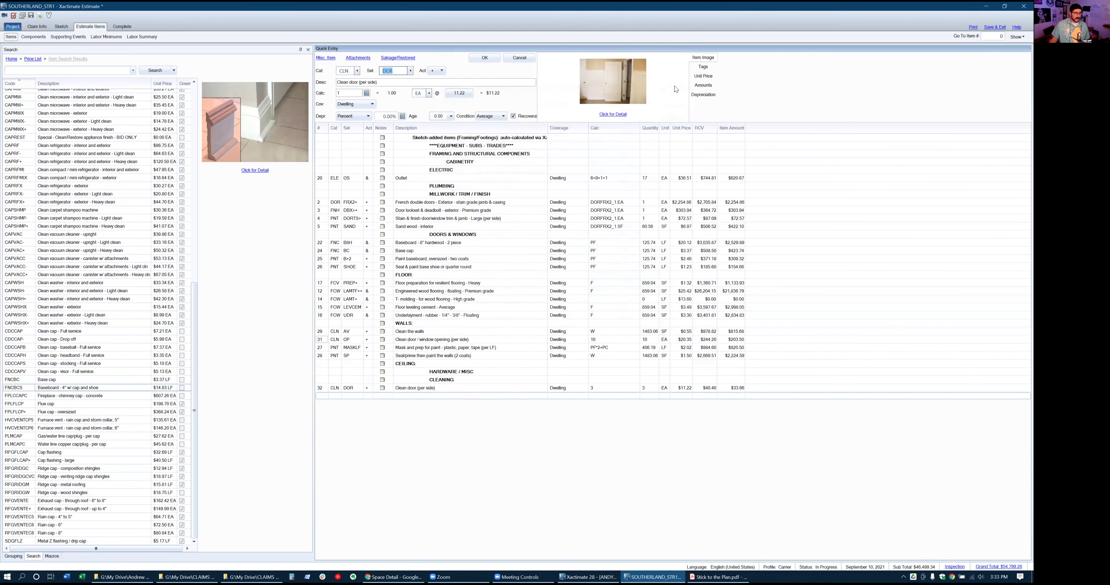
left_click(490, 57)
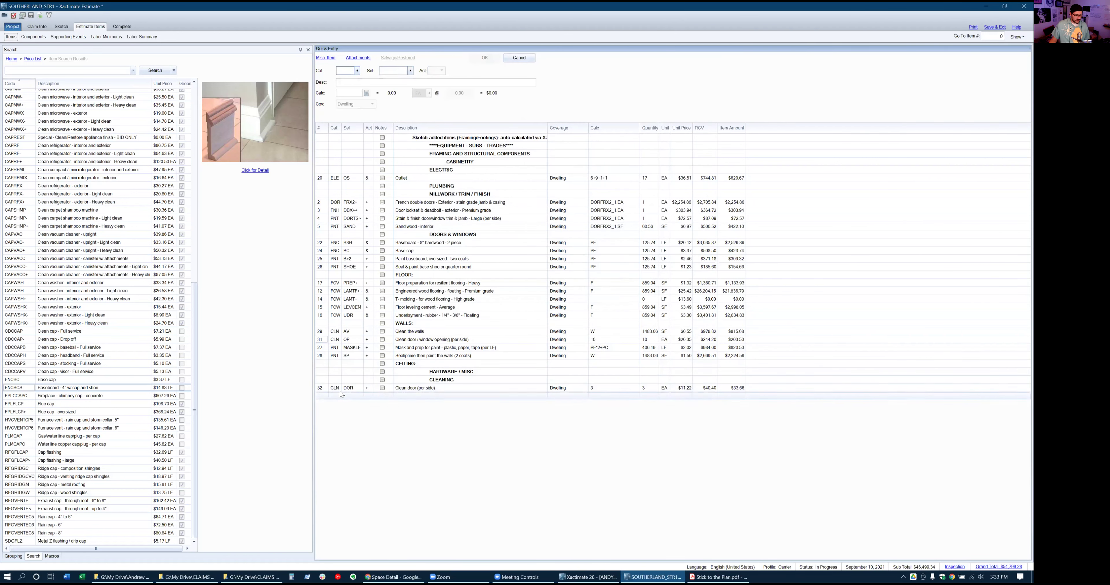
Change the door cleaning line's quantity to 6
left_click(329, 389)
left_click(595, 388)
type("6")
key("Return")
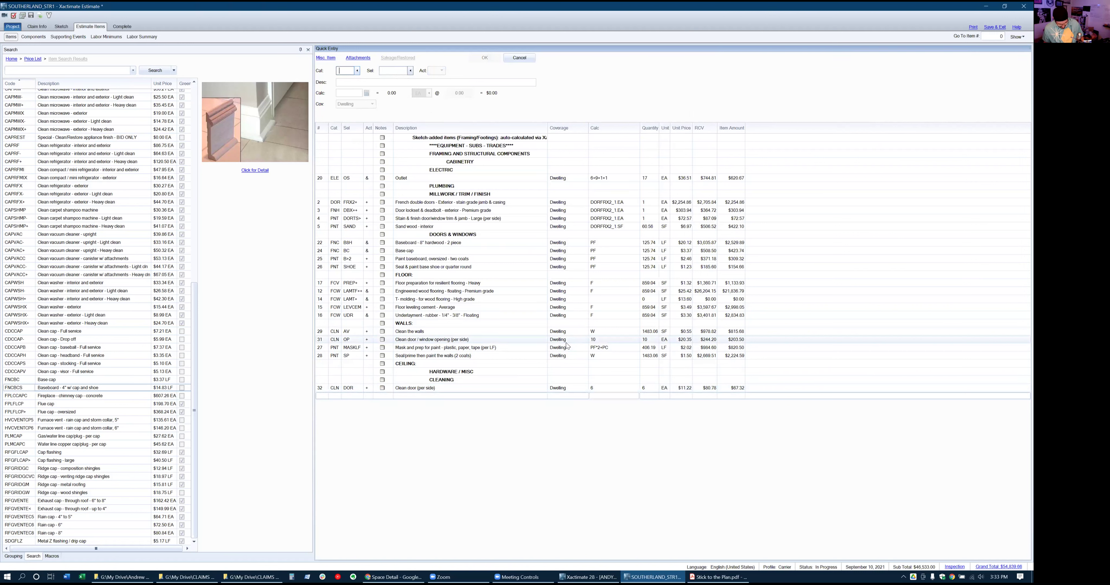
Add the window unit cleaning line (CLN/WD>, 21–40 SF) with quantity 2
type("CLNWBS")
key("BackSpace")
key("BackSpace")
type("D>")
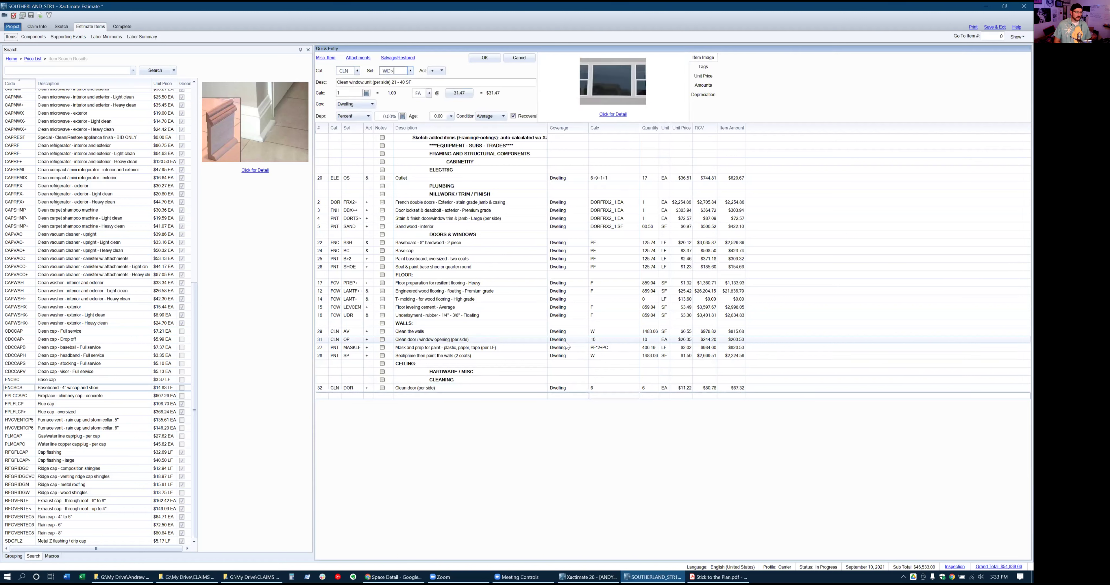
key("Tab")
key("Tab")
key("Return")
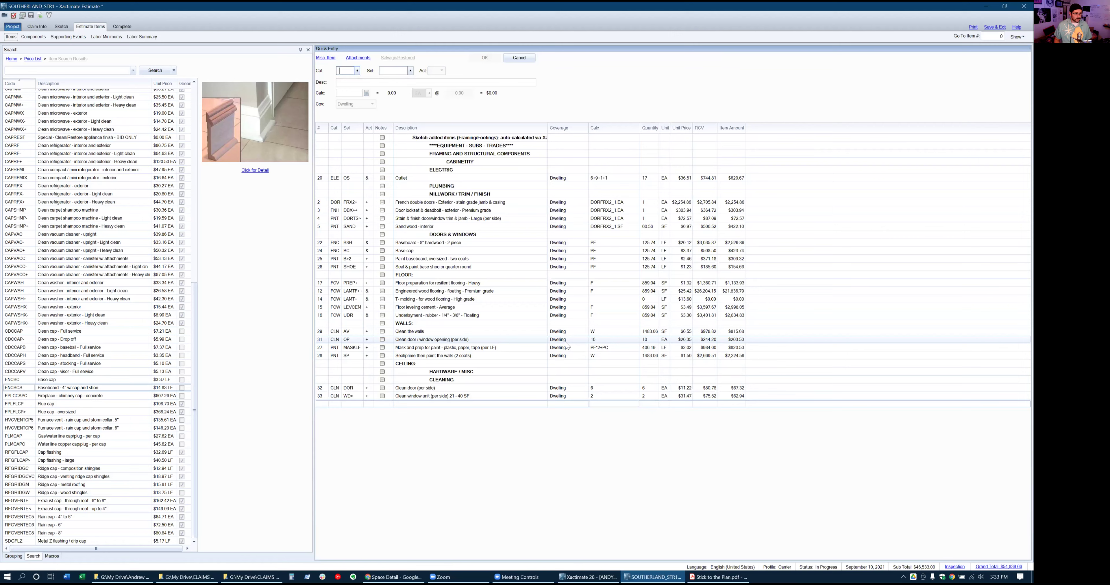
Add the two-coat door/window opening paint line (PNT/OP) with quantity 4
type("PNT")
key("Tab")
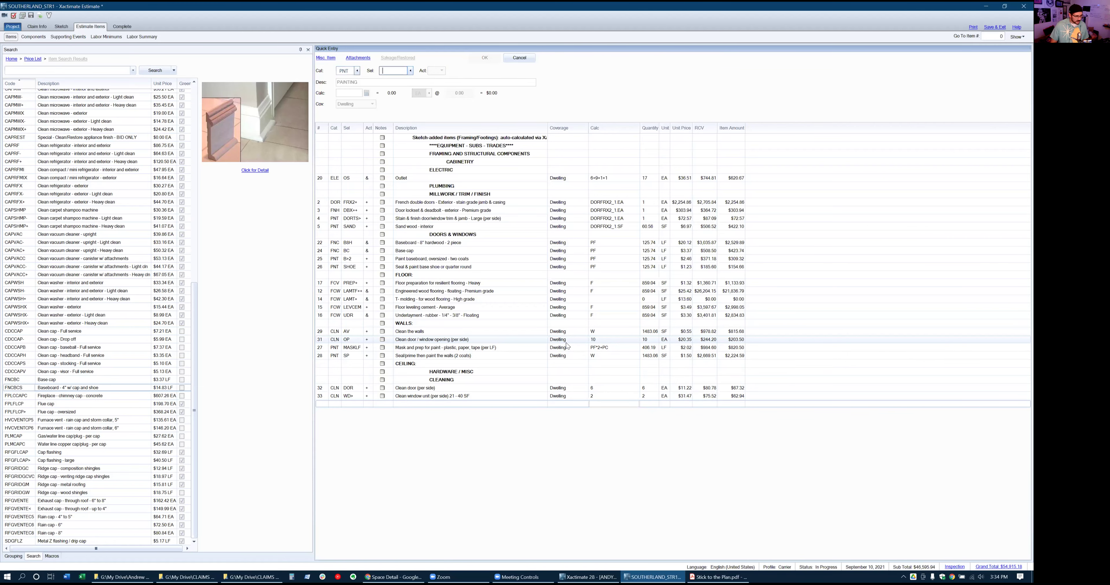
type("OP")
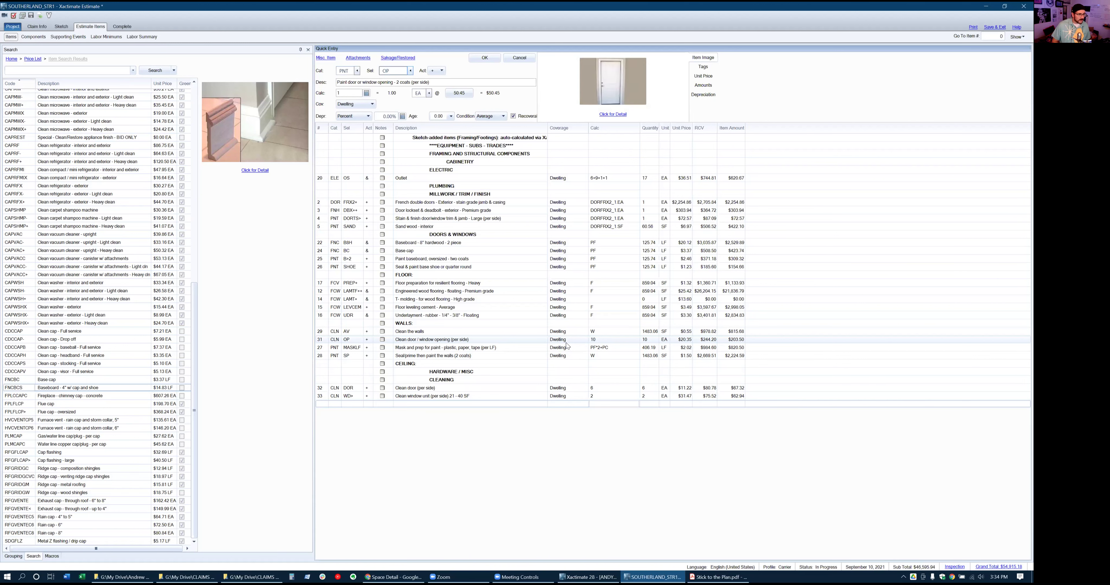
key("Tab")
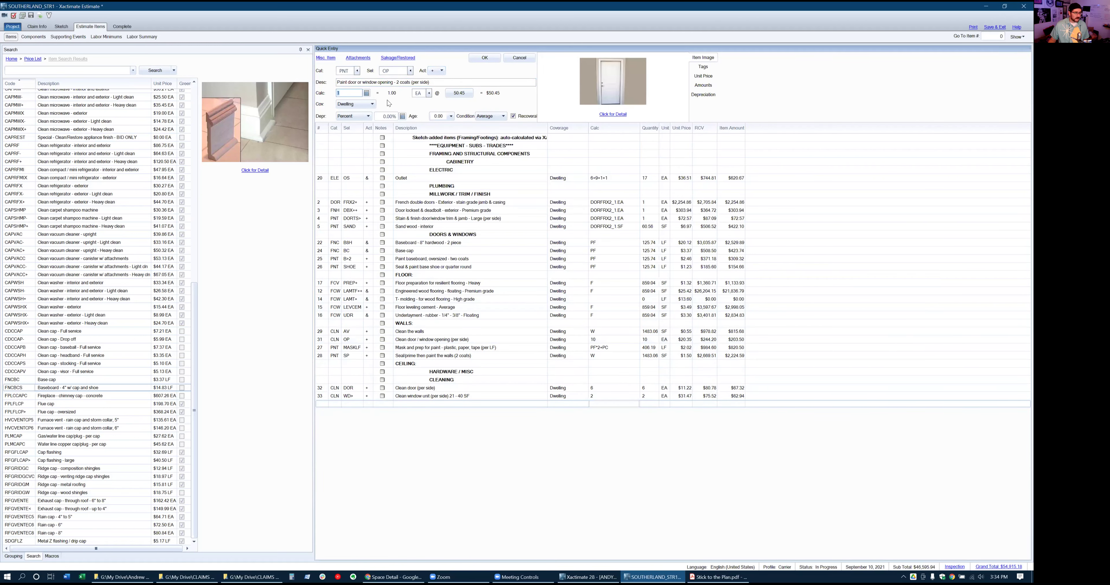
left_click(401, 71)
left_click(401, 71)
key("Tab")
key("Return")
Add the large opening paint line (PNT/OP>) with quantity 3
type("PNT")
key("Tab")
type("OP")
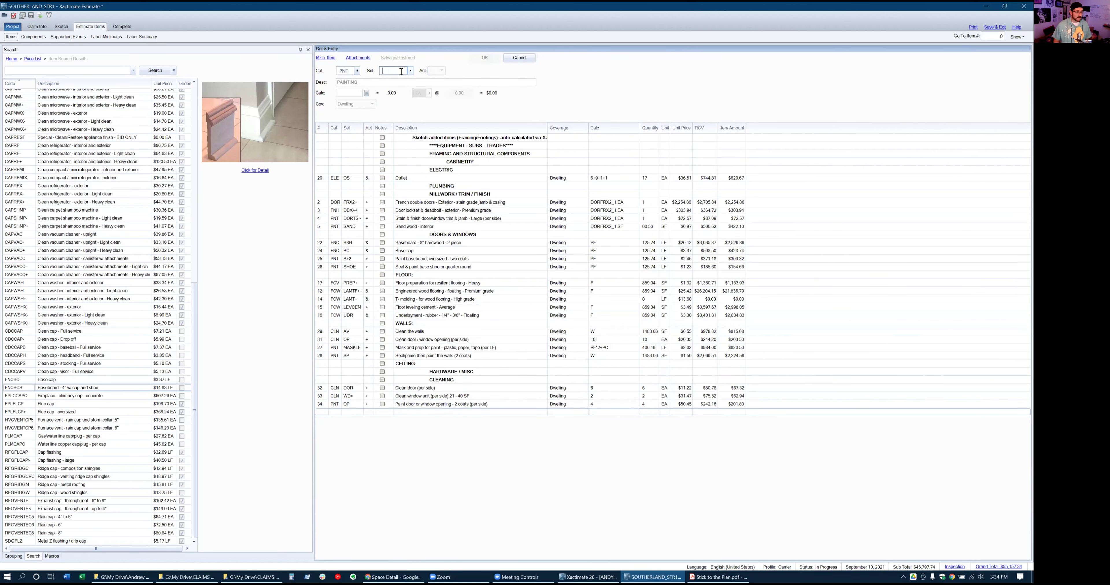
type(">")
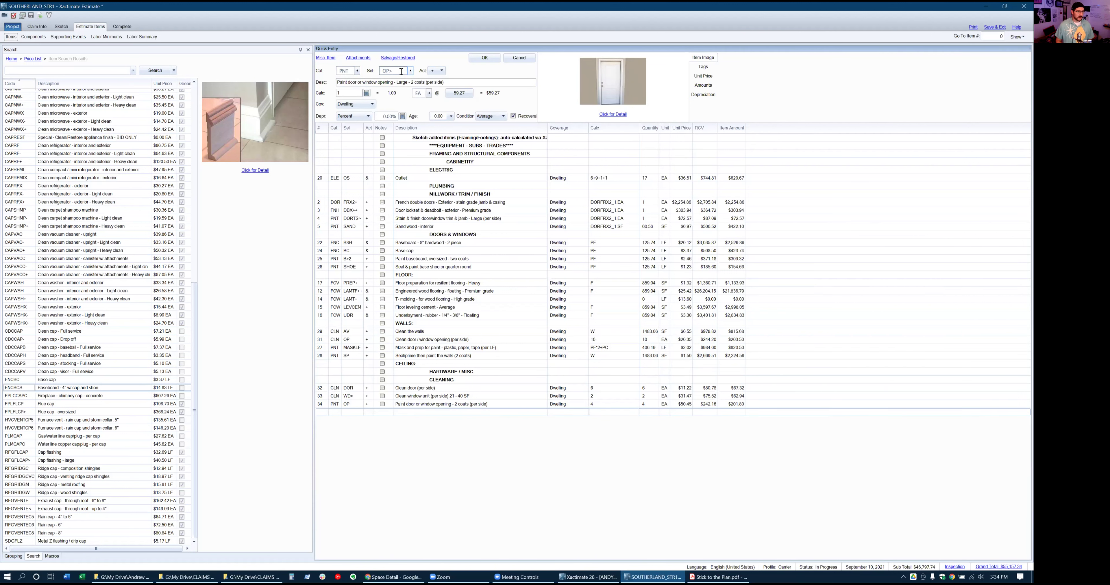
key("Tab")
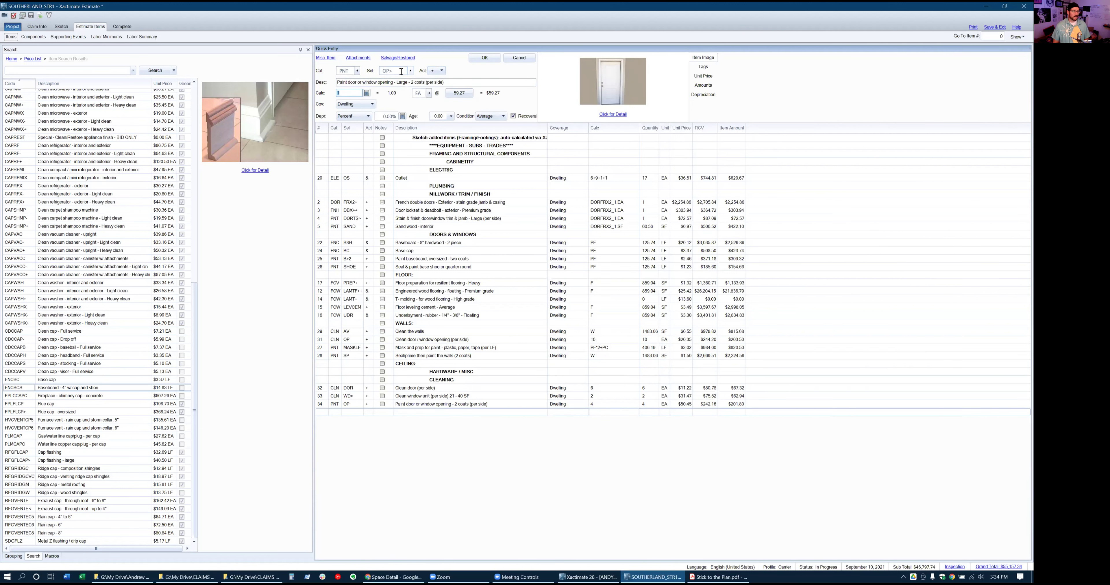
type("3")
key("Return")
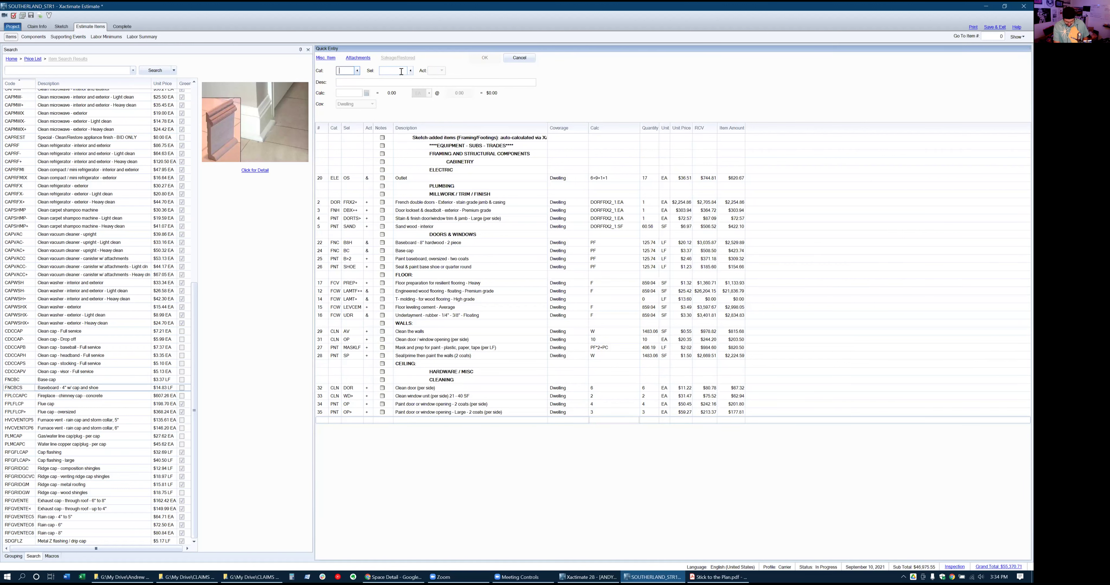
Start an HVC register (REG) entry with the activity set to Detach & reset
type("H")
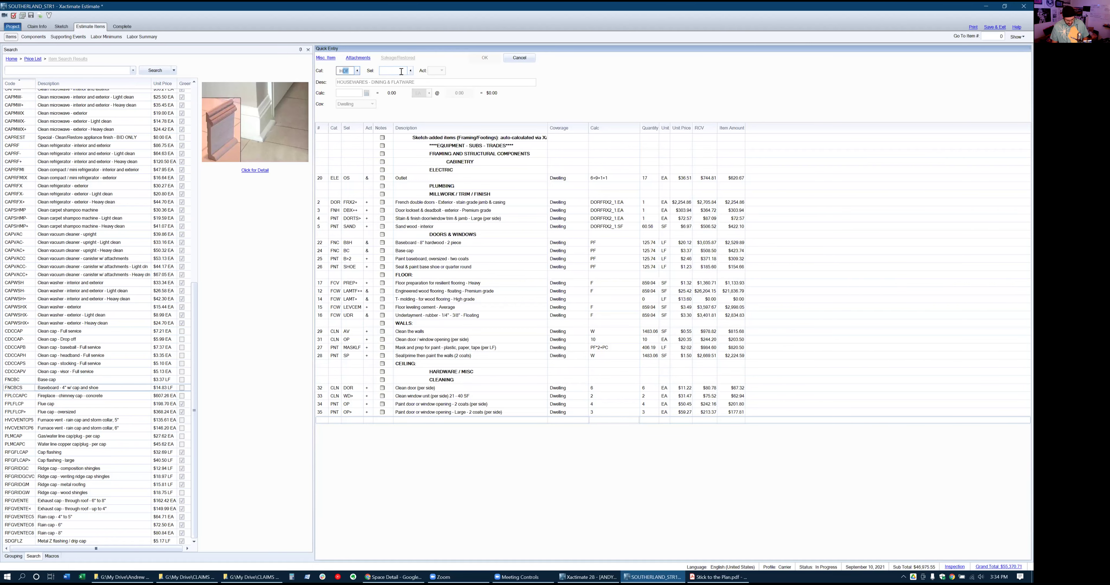
type("V")
key("Tab")
type("REG")
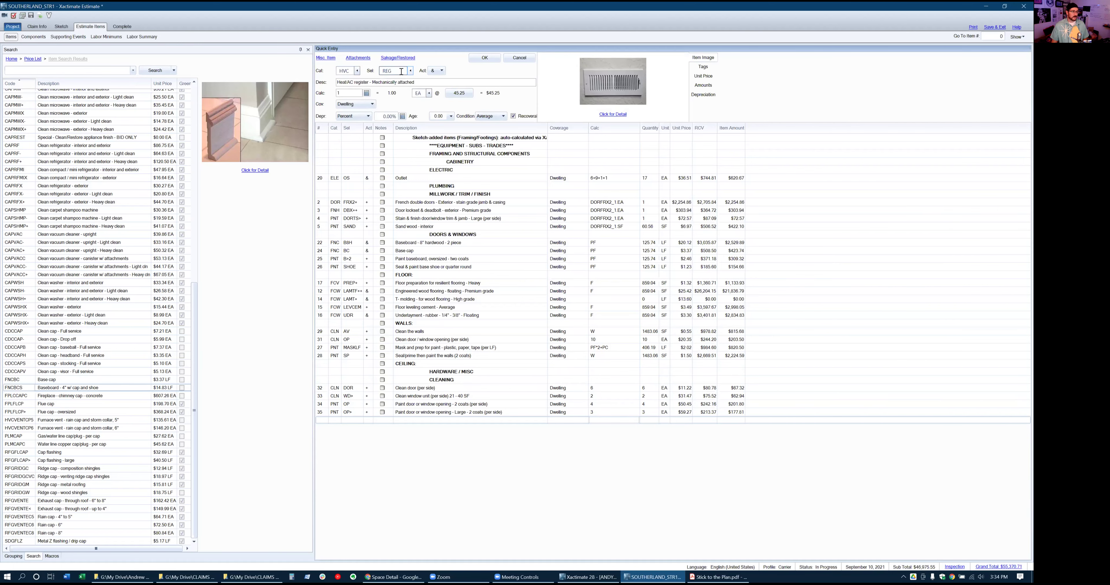
left_click(439, 75)
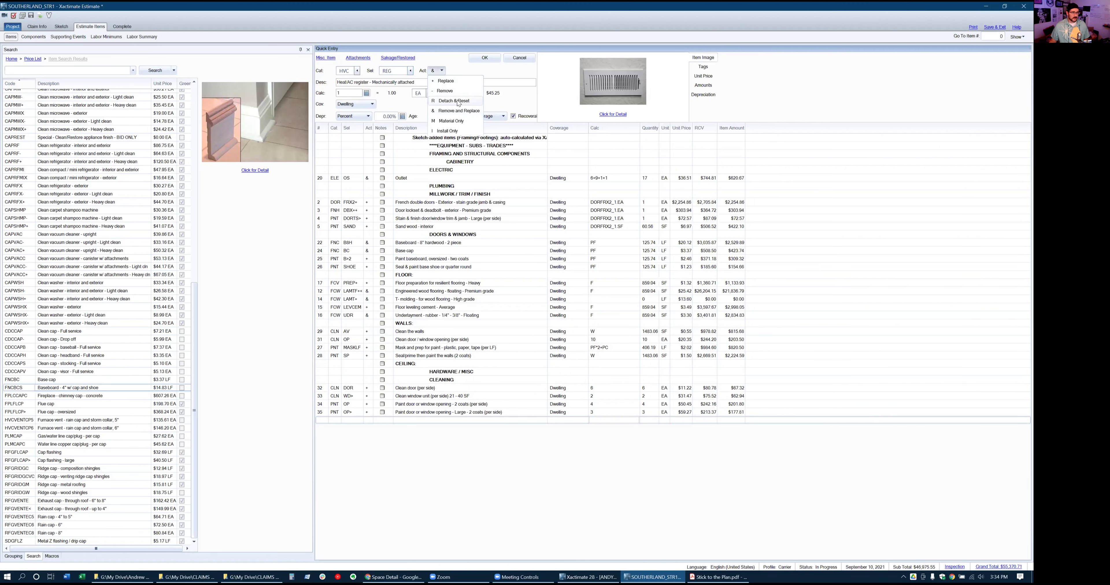
left_click(458, 103)
key("Tab")
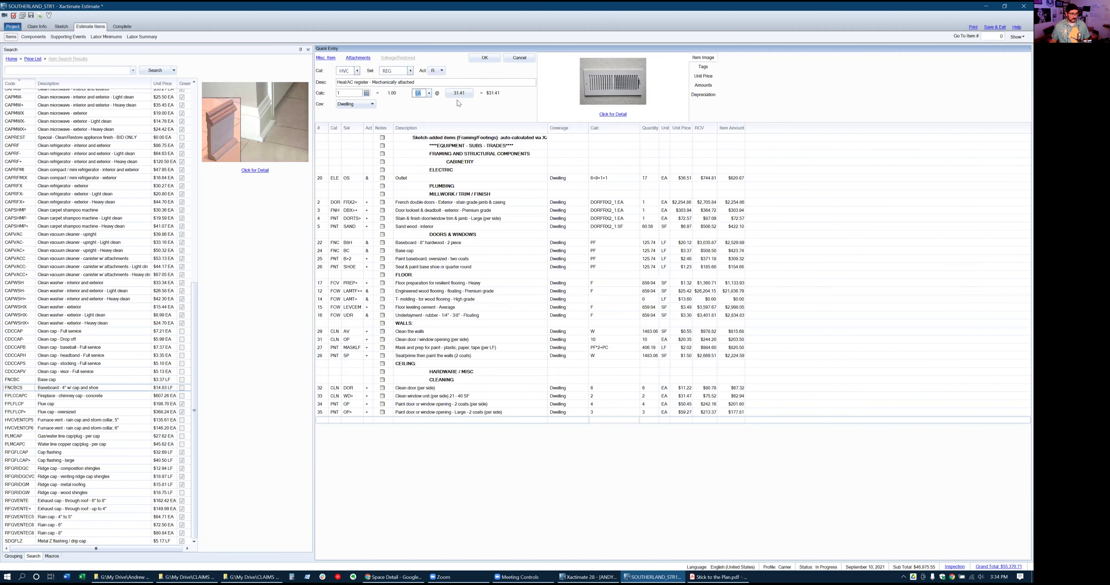
Pick the mechanically attached register item REGRS and add it with quantity 3
left_click(410, 70)
scroll(507, 235, "down", 2)
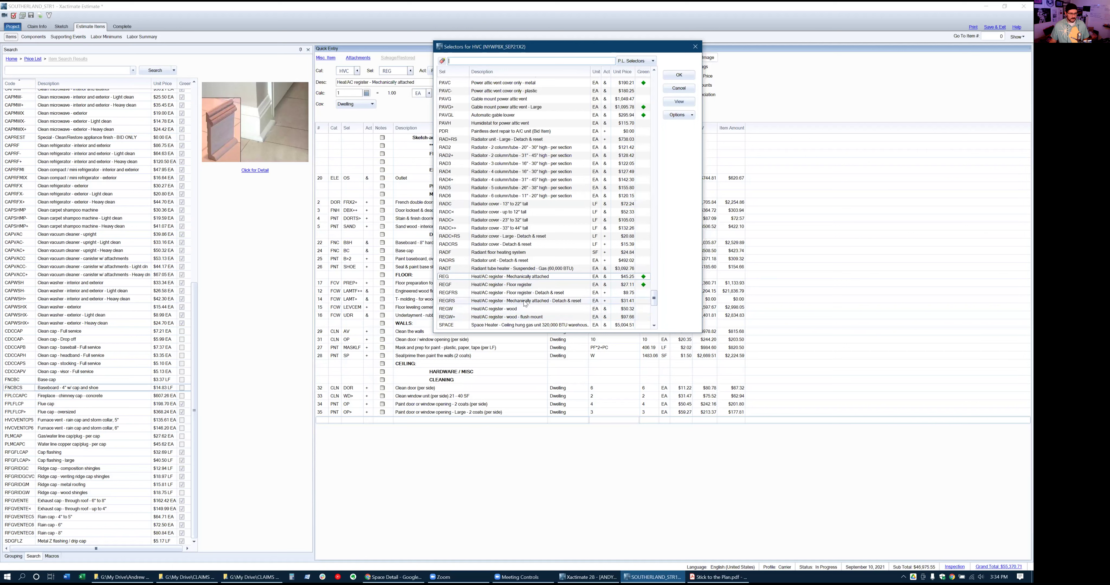
double_click(525, 301)
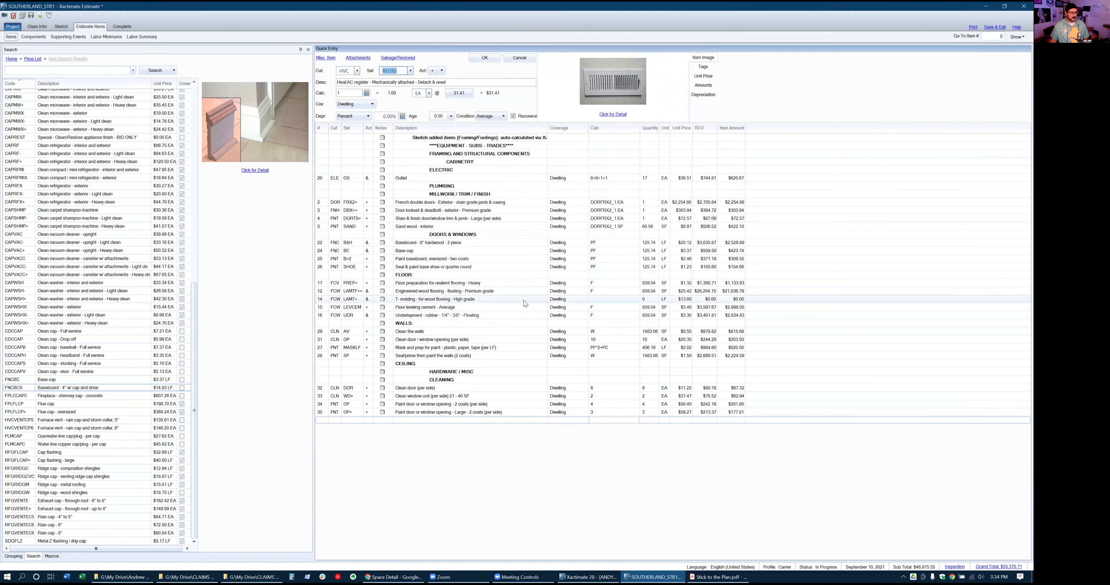
double_click(355, 93)
type("3")
key("Return")
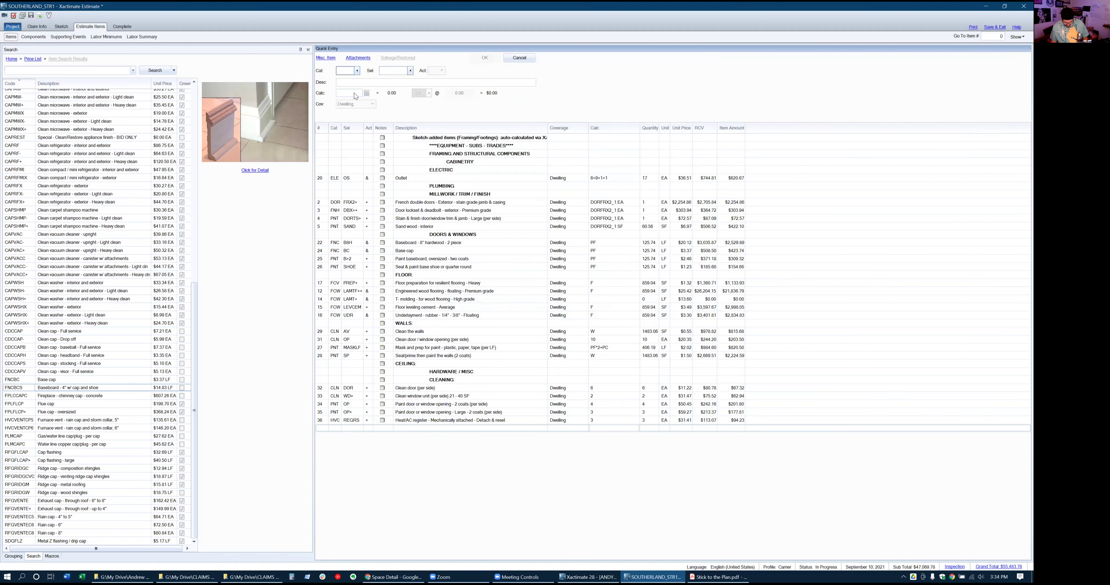
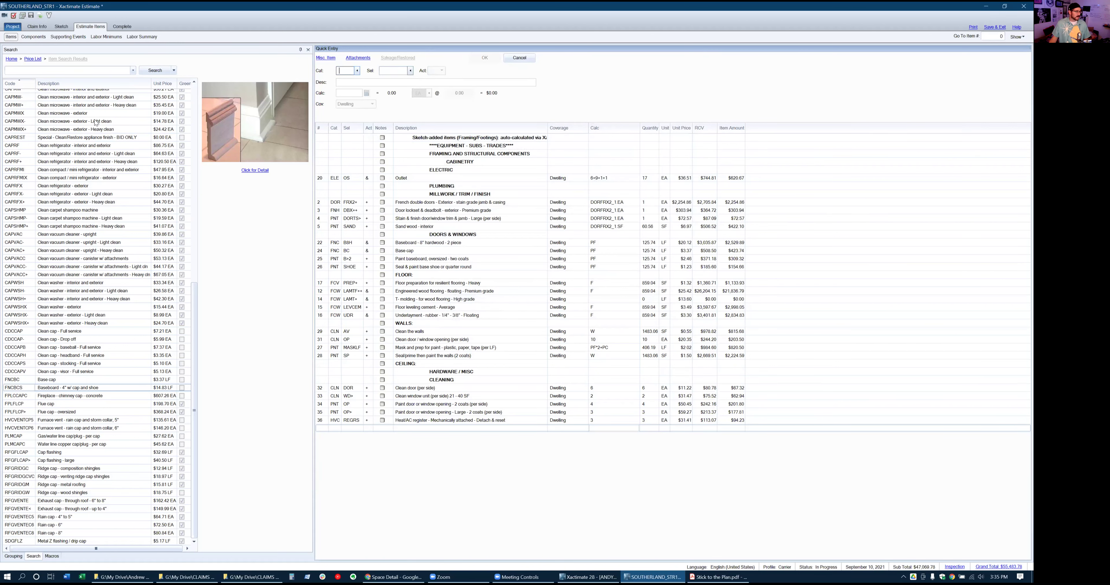
Switch to the Sketch view showing the main-level Kitchen - Living room floor plan
left_click(61, 26)
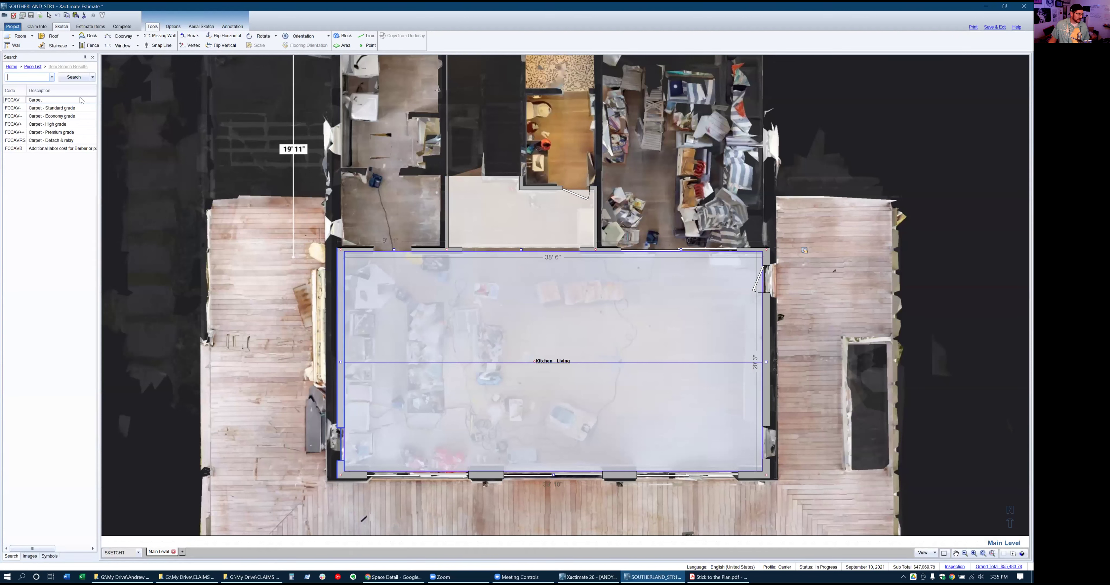
Search the price list for DRY1/2 and select the 1/2" drywall item
type("ry")
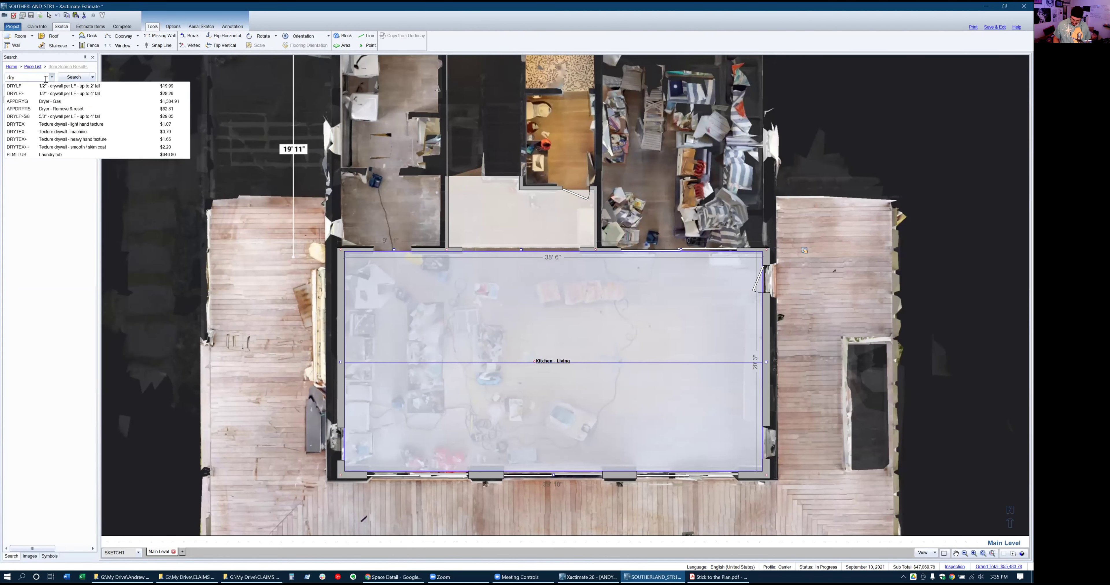
type("1/")
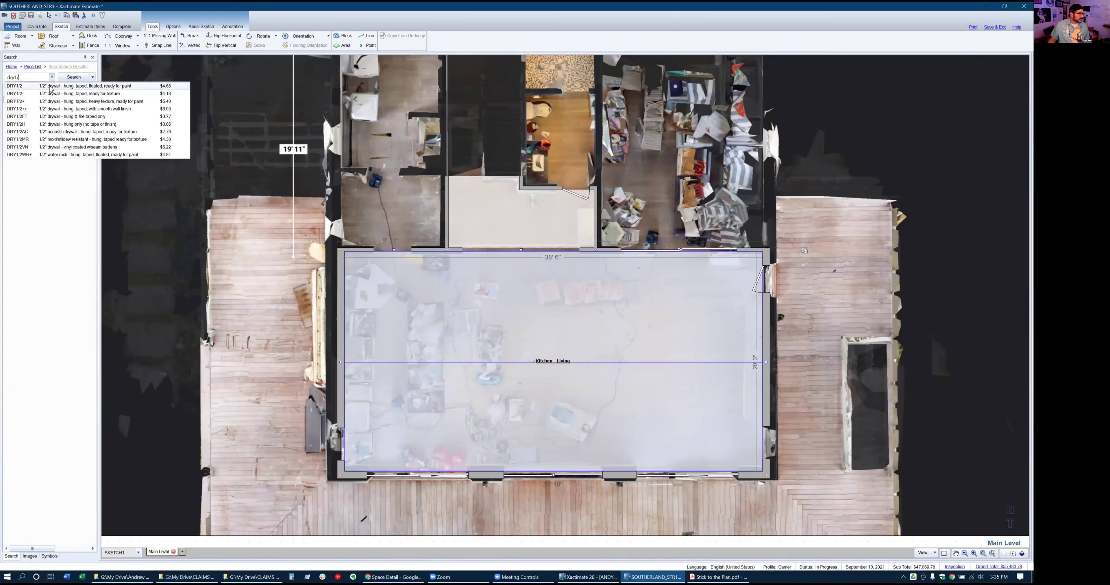
left_click(51, 89)
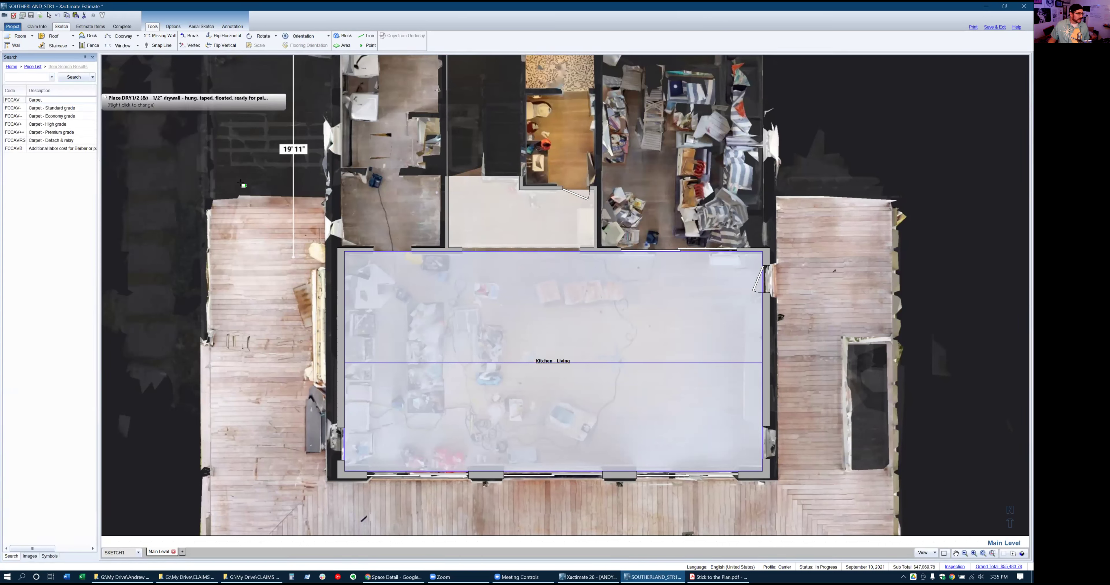
left_click(340, 293)
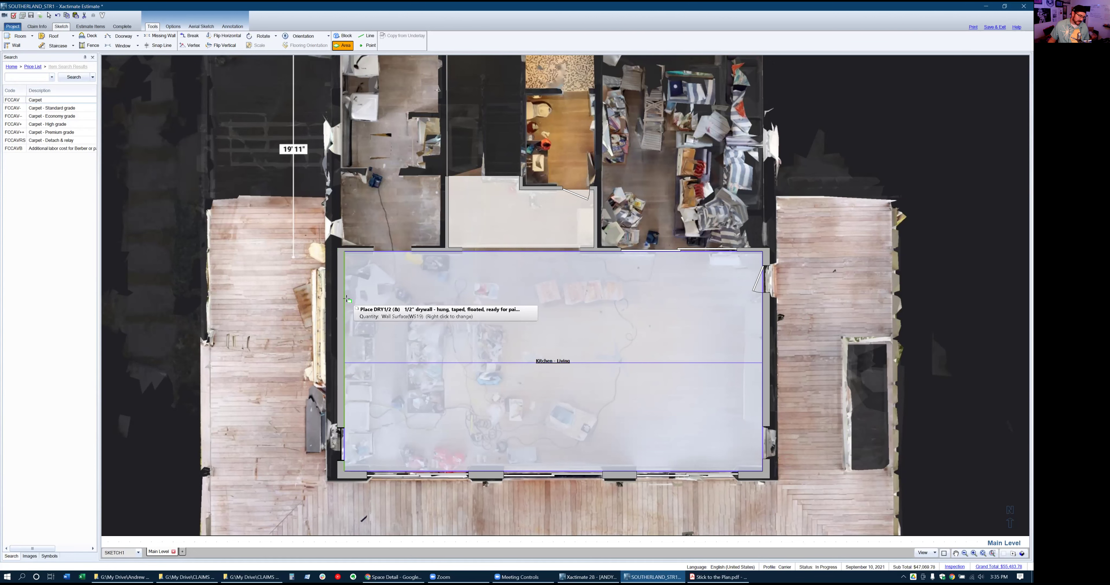
scroll(346, 299, "up", 2)
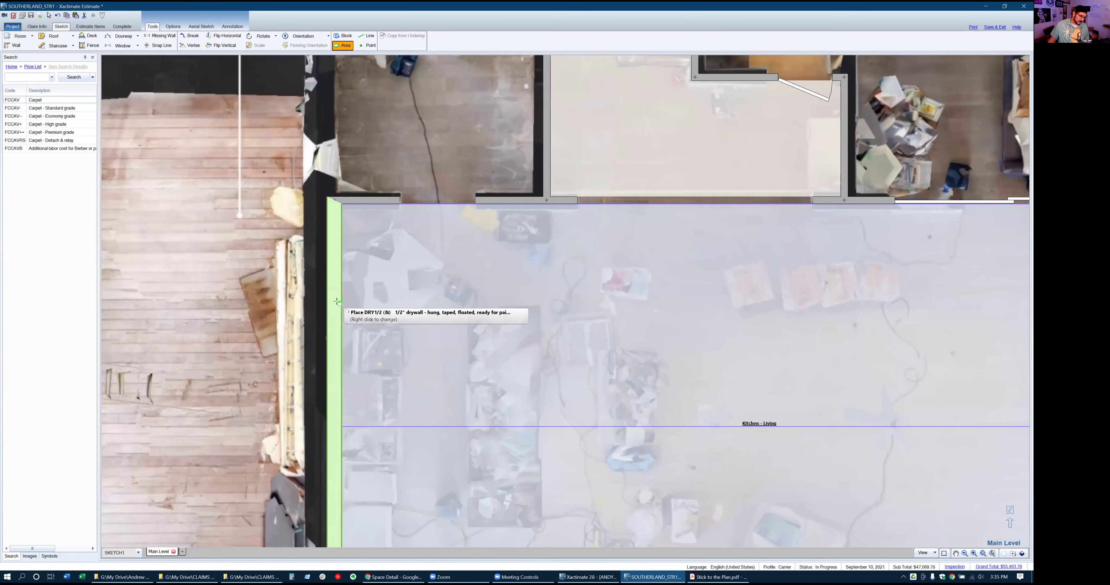
Apply the drywall to the left wall as a single wall surface, then return to Estimate Items
right_click(344, 299)
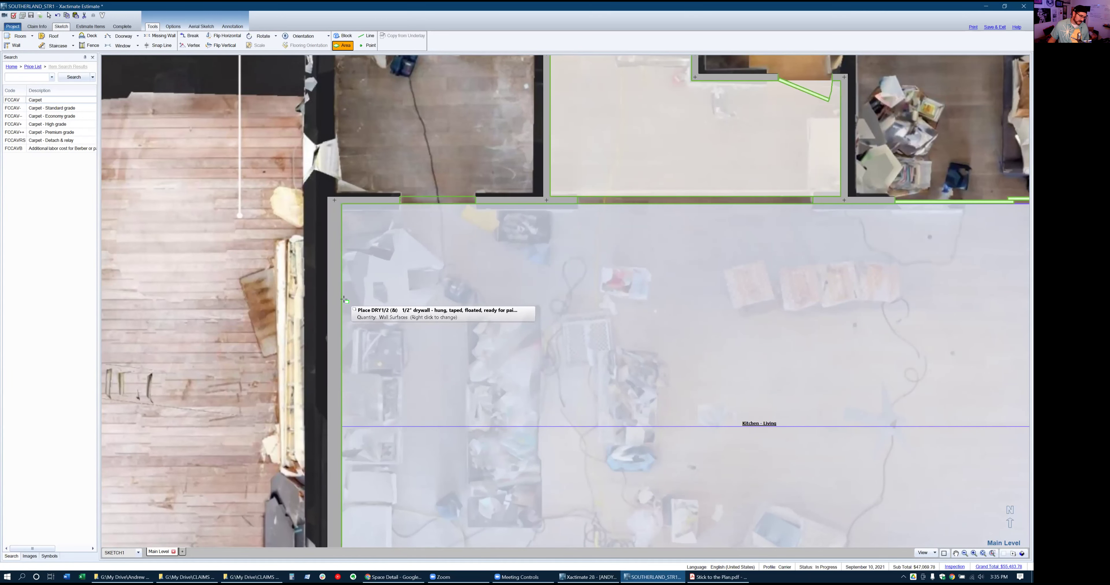
right_click(343, 299)
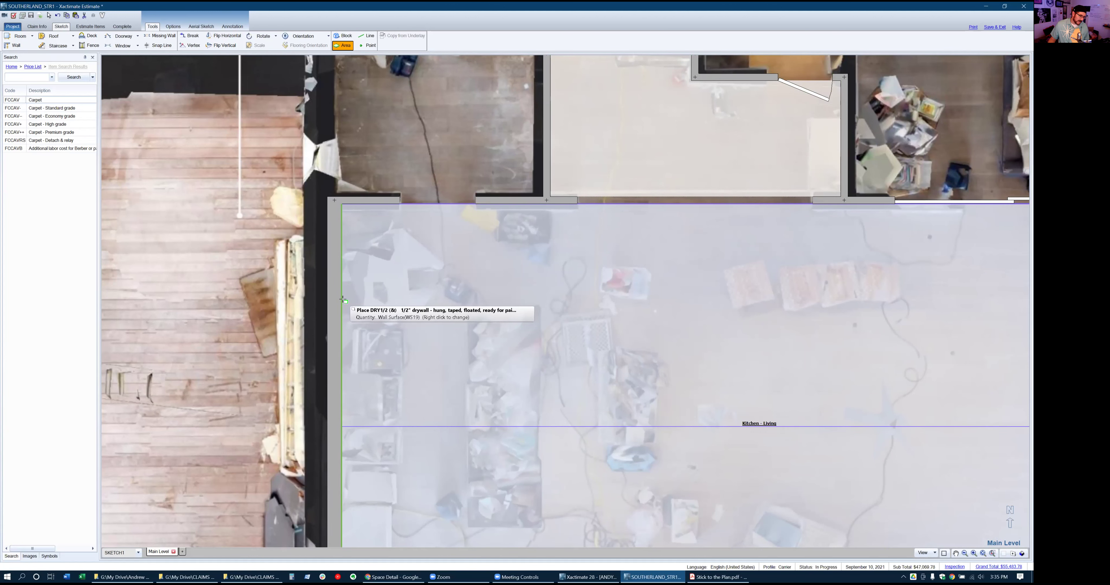
right_click(343, 300)
right_click(344, 300)
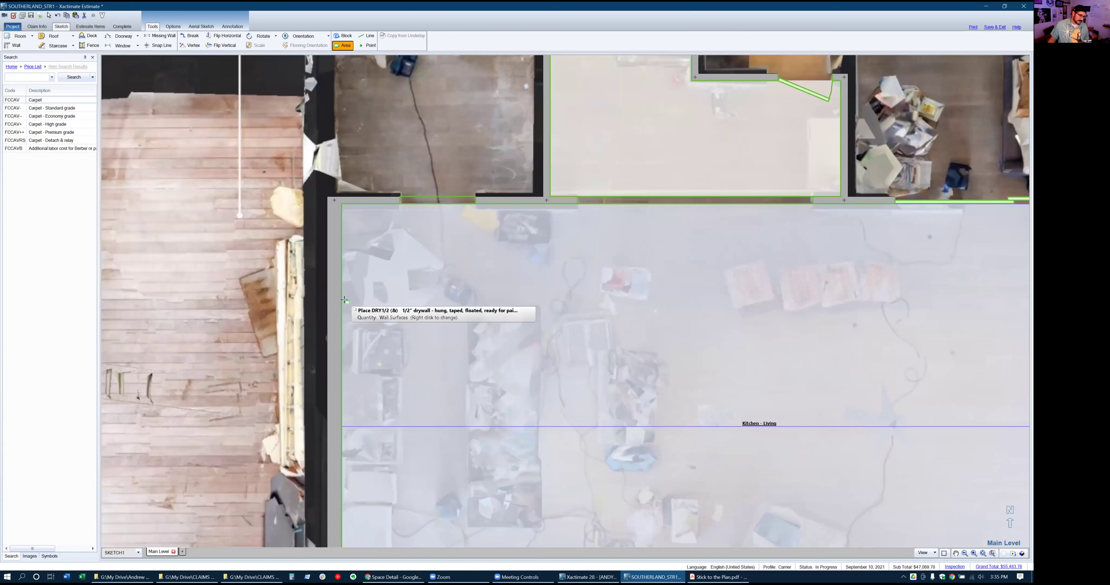
right_click(344, 298)
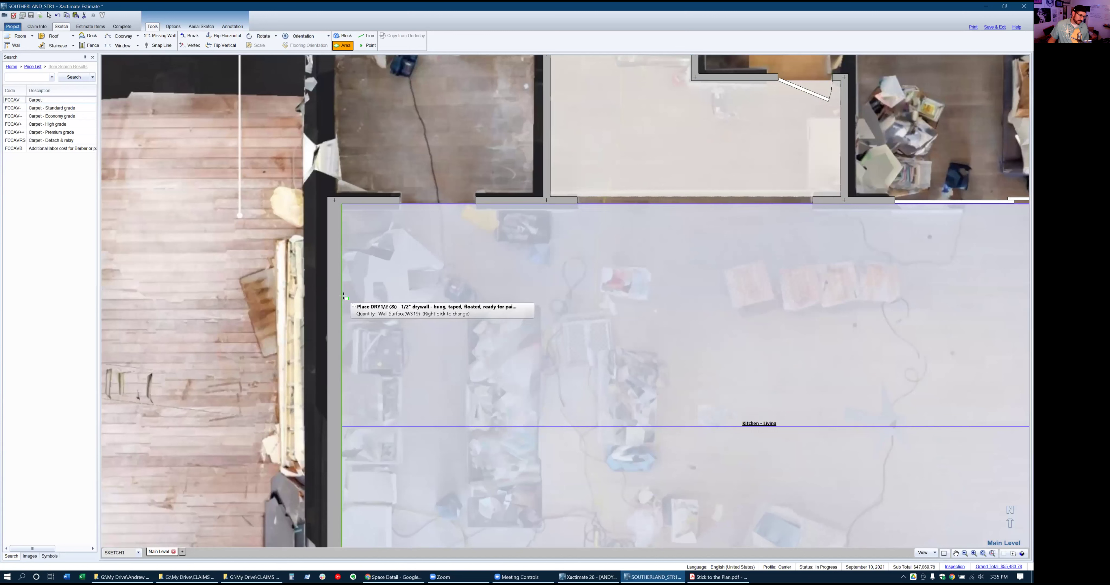
left_click(343, 296)
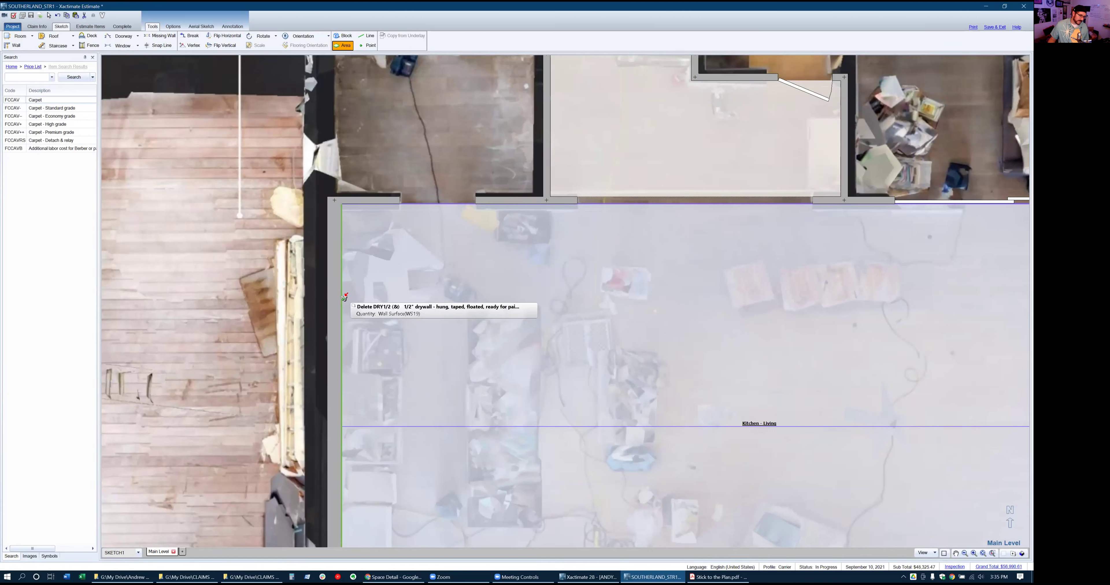
left_click(98, 28)
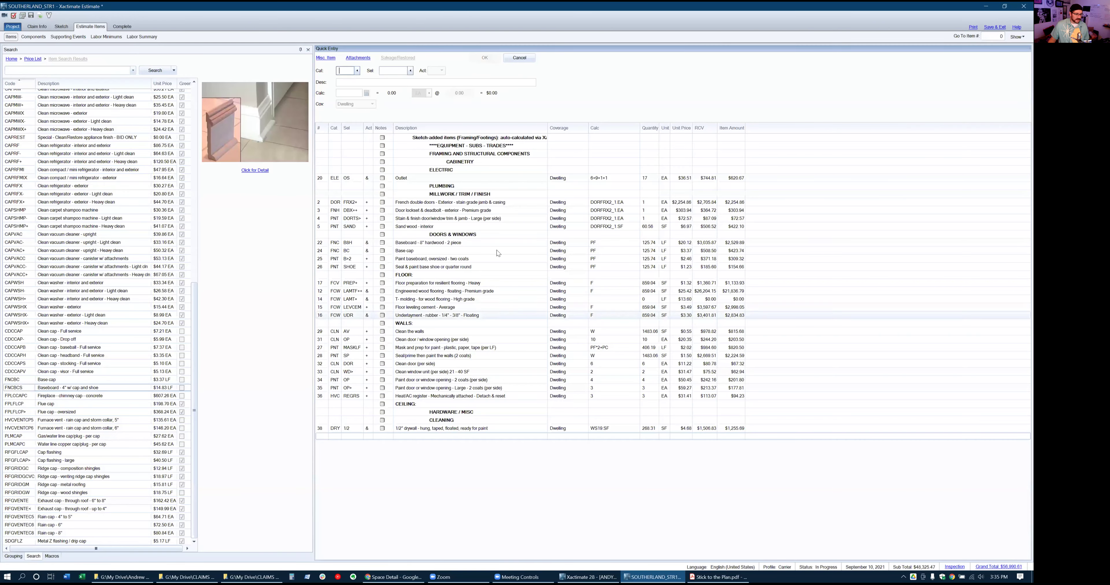
Drag the DRY 1/2 line from row 38 above row 29 into WALLS, then reopen the sketch
left_click(595, 430)
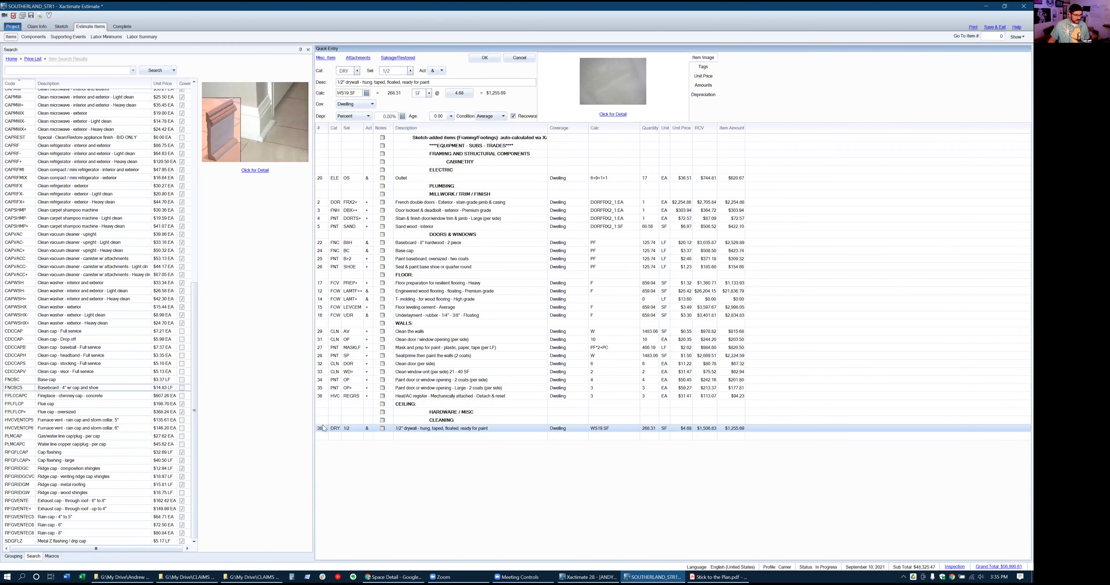
left_click_drag(324, 429, 333, 336)
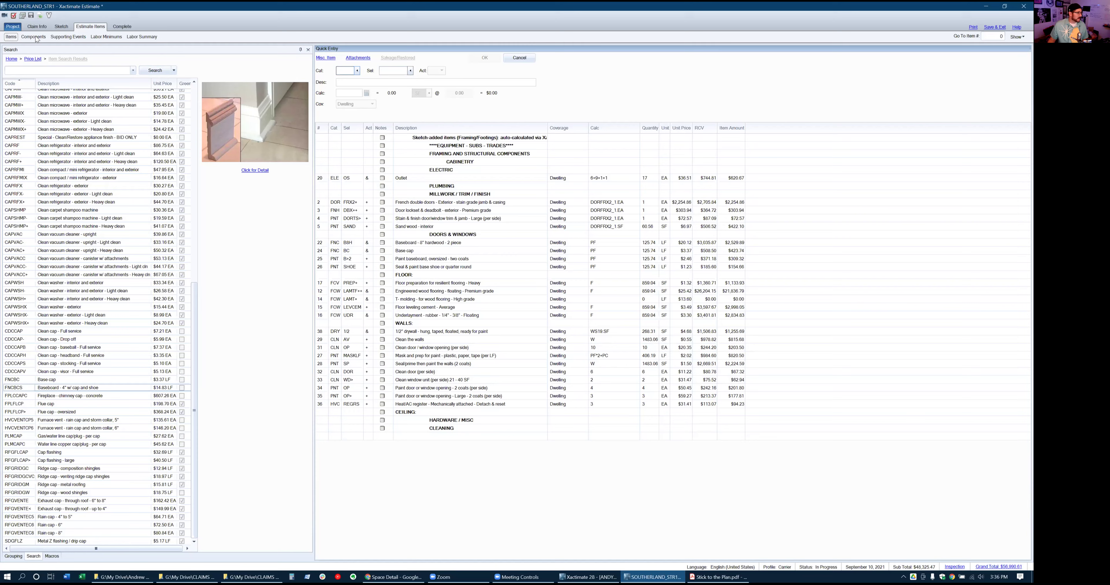
left_click(61, 26)
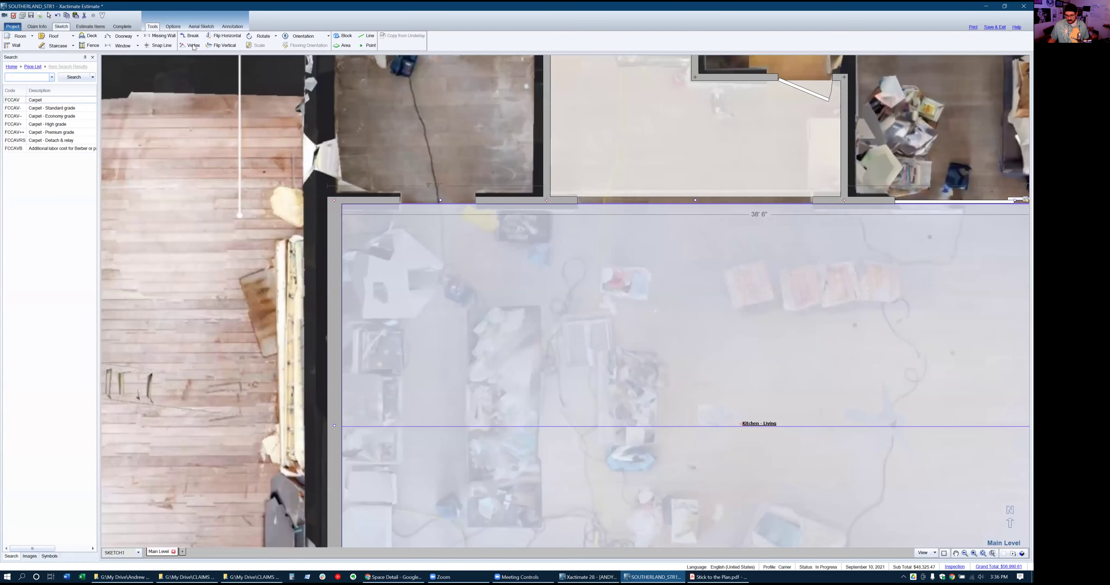
Hide the room fill to reveal the floor photo and select the CABLOW+++ deluxe lower cabinetry item
scroll(524, 232, "down", 1)
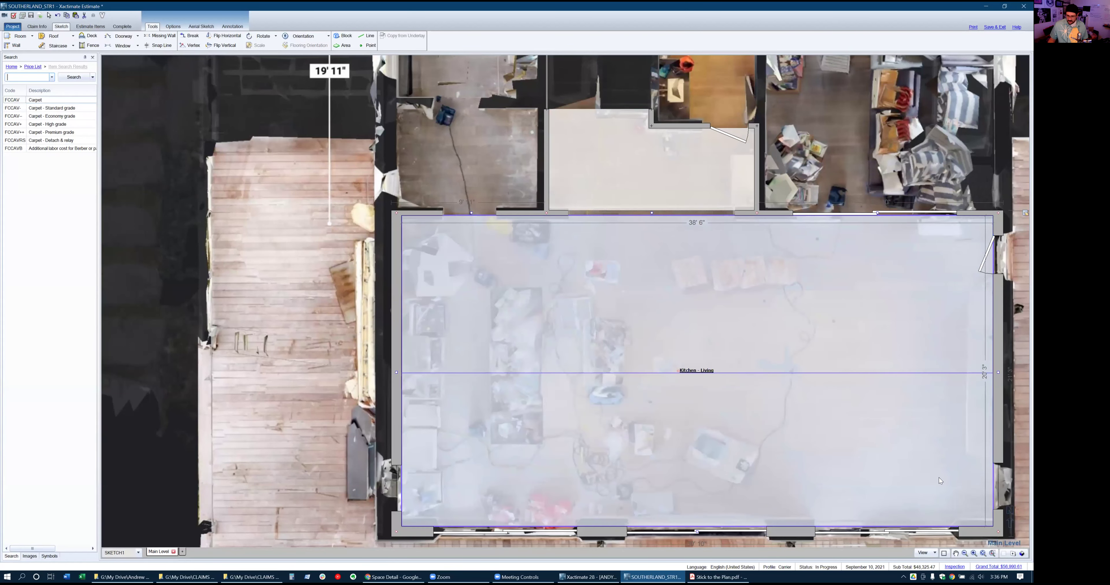
left_click(944, 553)
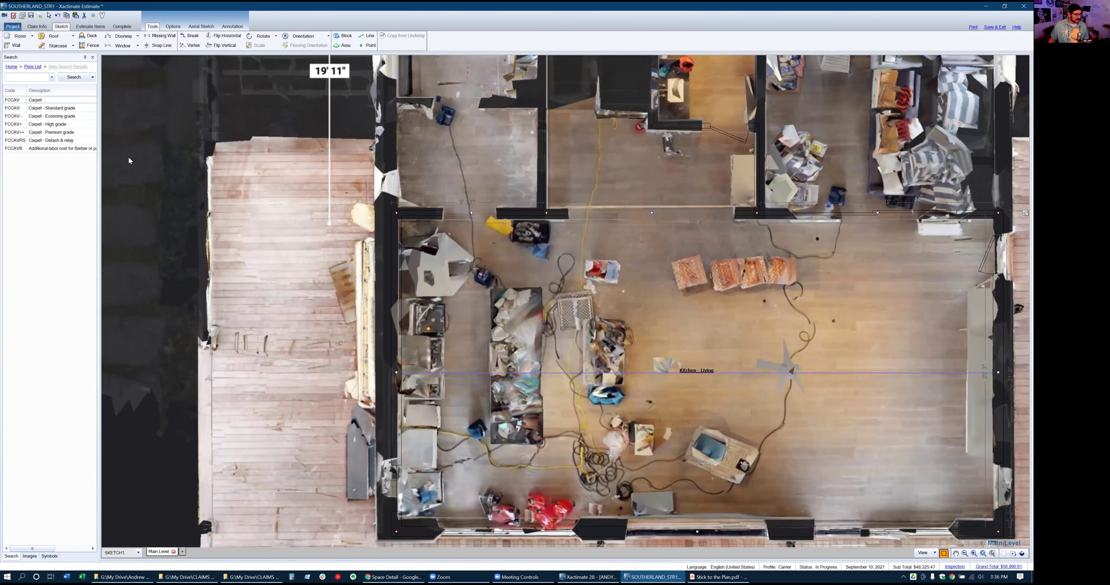
left_click(29, 80)
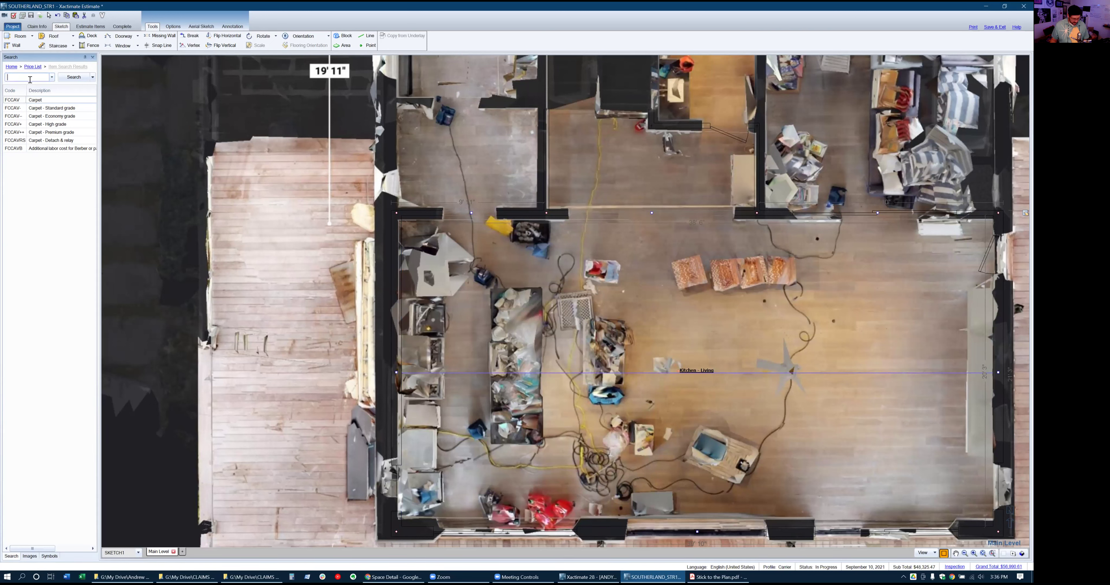
type("cablow")
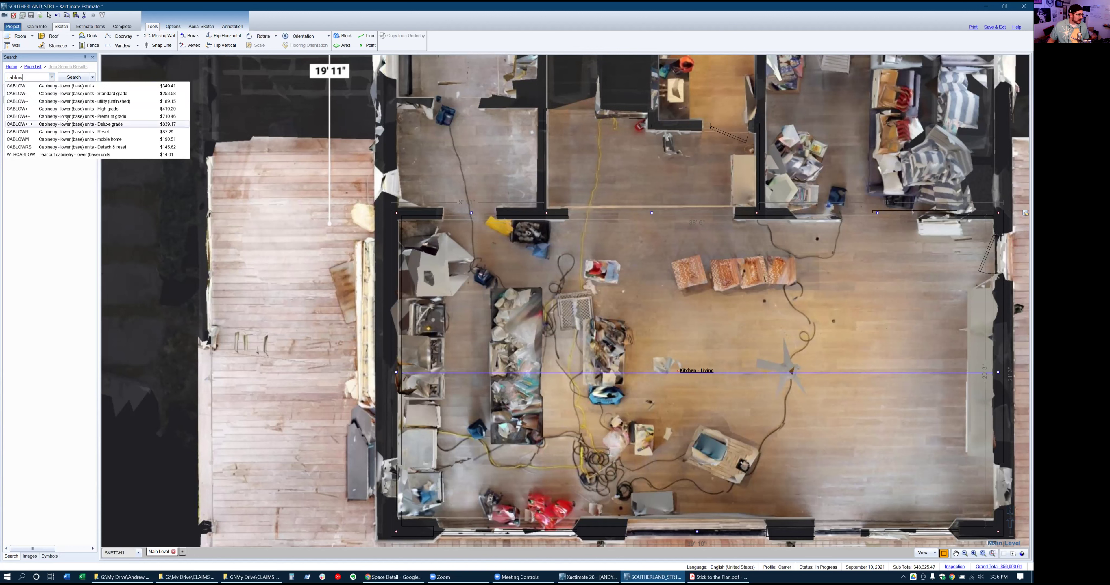
left_click(53, 124)
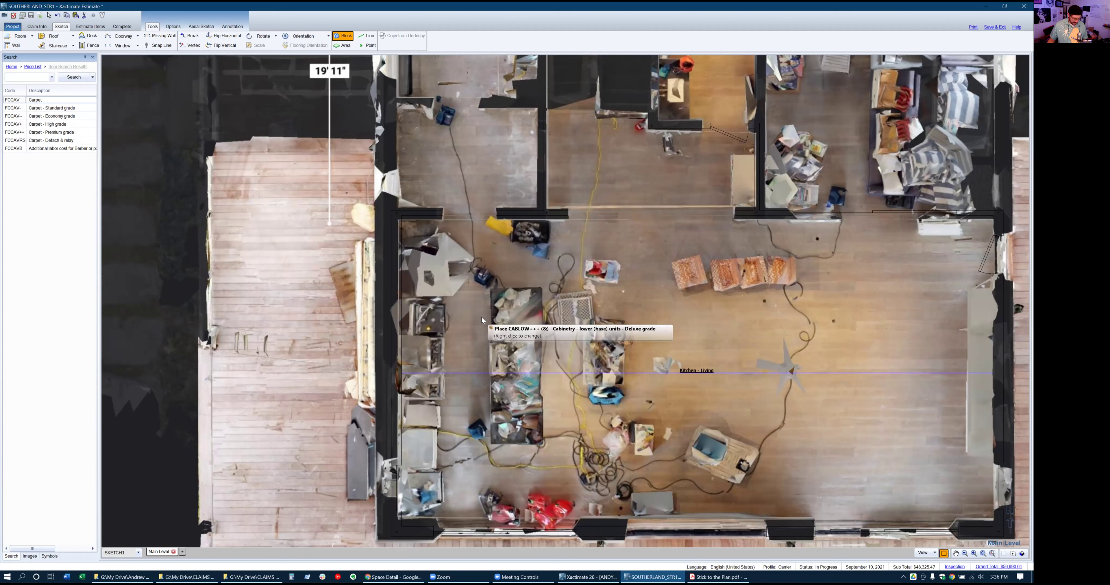
Place a CABLOW+++ cabinet block on the counter and name it Lower
left_click(491, 291)
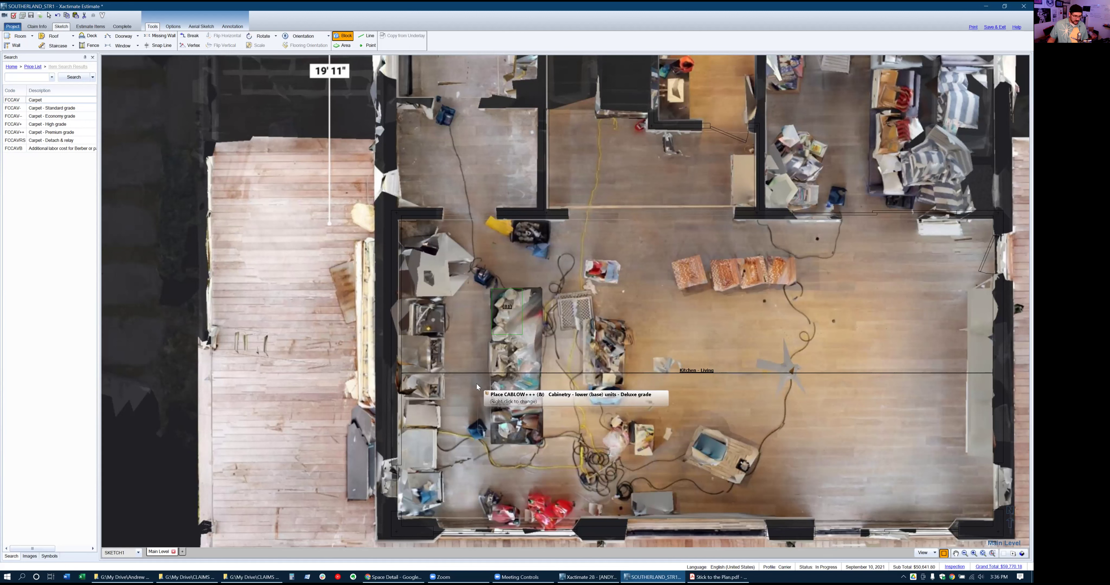
key("Escape")
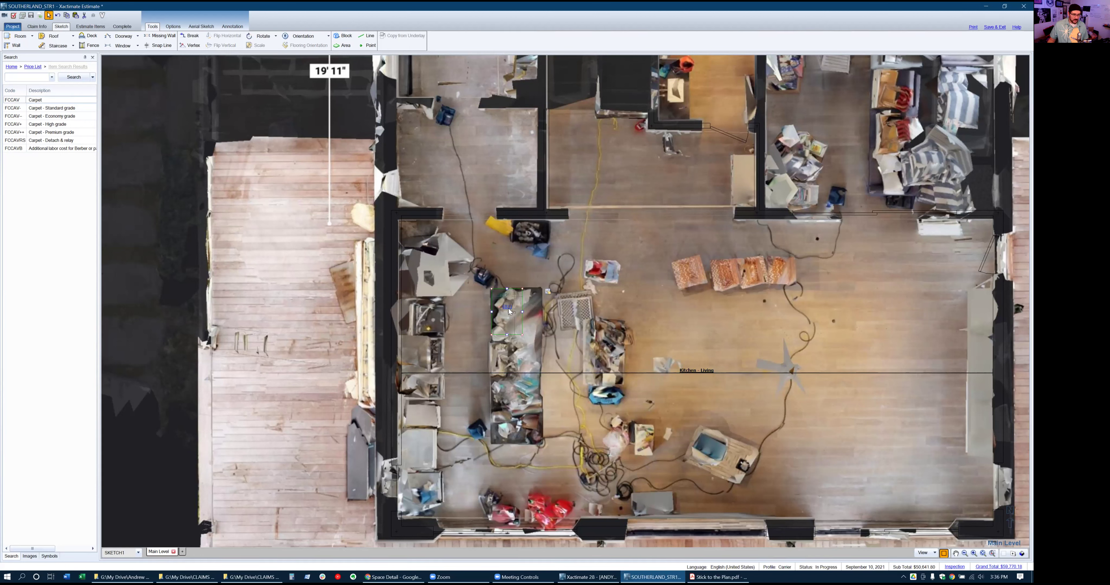
double_click(510, 312)
type("Low")
key("Return")
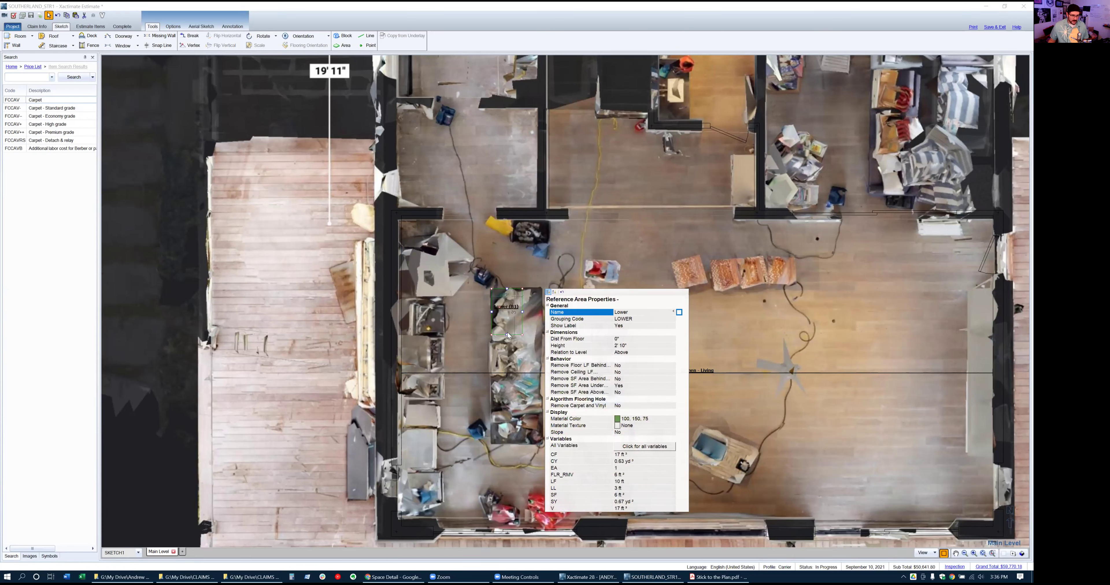
Stretch the Lower block to fit the counter and view the model in 3-D wireframe
left_click_drag(507, 339, 499, 464)
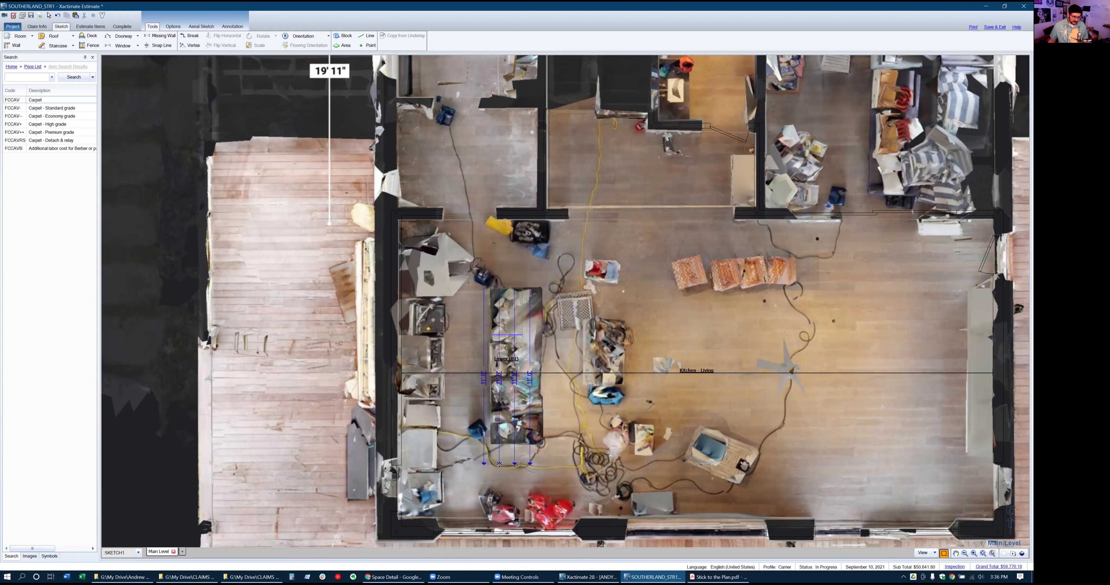
left_click_drag(499, 464, 499, 464)
left_click(507, 343)
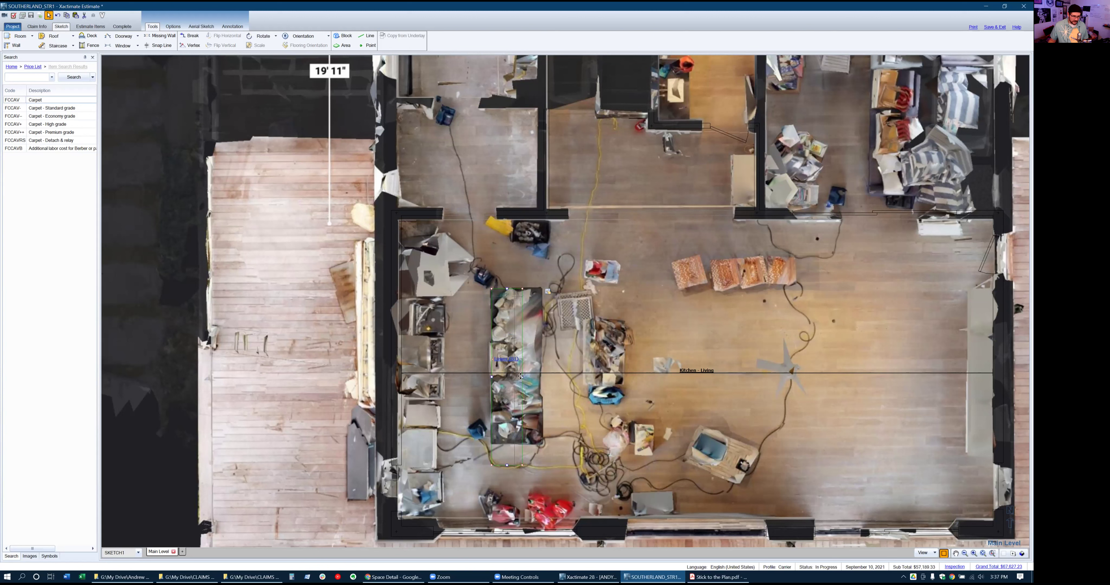
left_click_drag(521, 377, 537, 386)
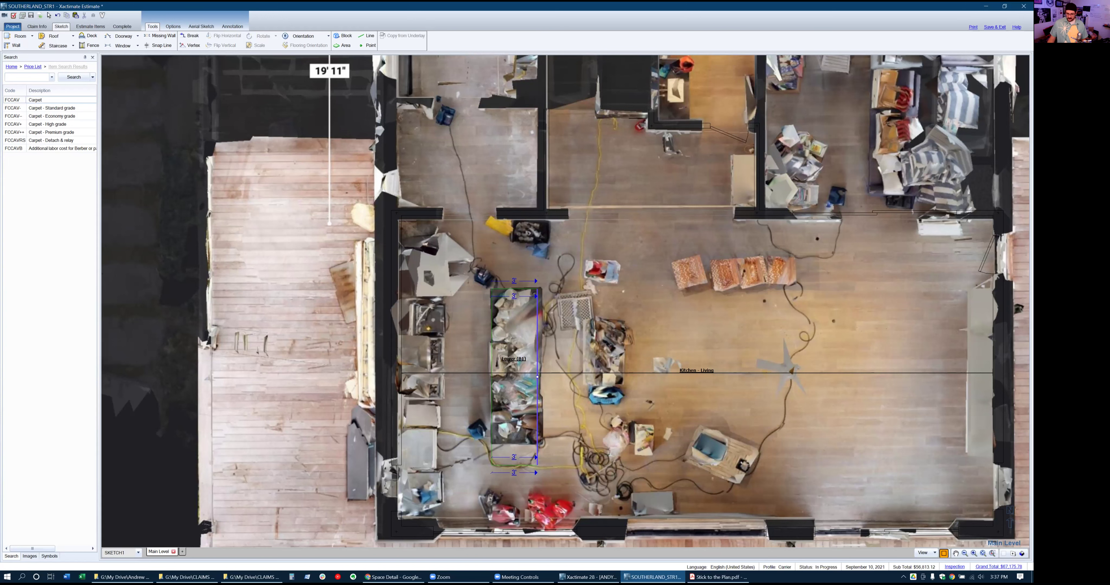
left_click(1022, 554)
left_click_drag(605, 434, 573, 328)
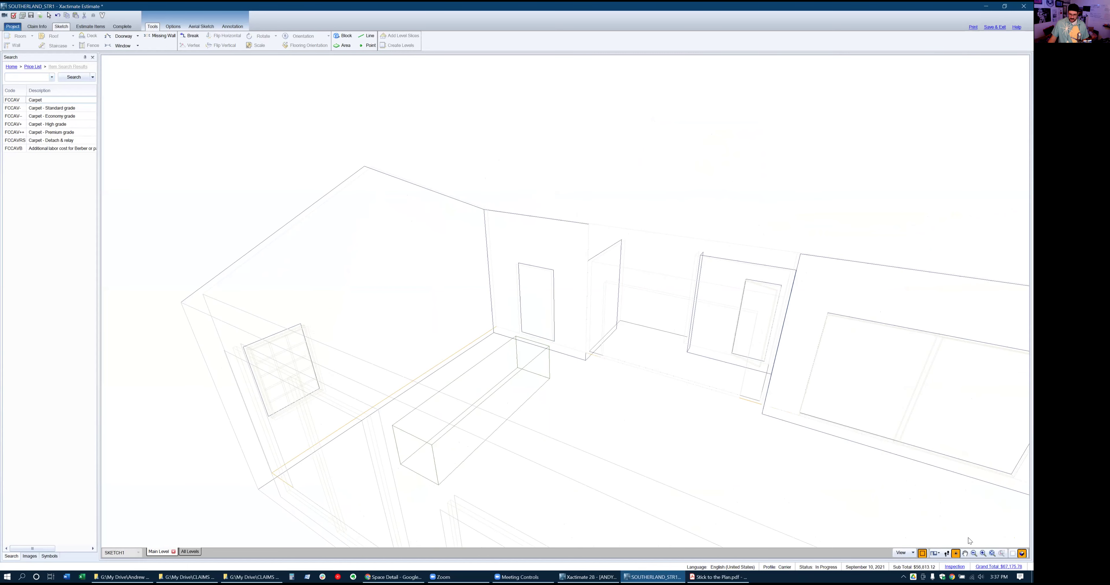
Set the Lower area's Remove SF Area Under to No, then return to the 2D plan
left_click(922, 554)
mouse_move(626, 423)
left_mouse_down()
mouse_move(578, 394)
mouse_move(512, 397)
mouse_move(476, 370)
mouse_move(584, 382)
left_mouse_up()
left_click(493, 370)
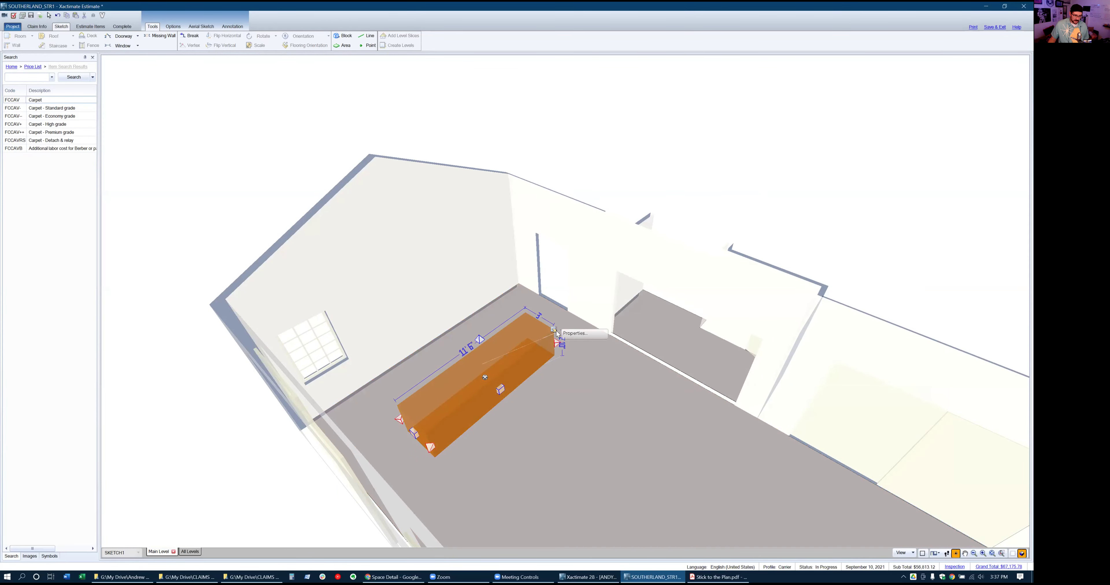
left_click(553, 332)
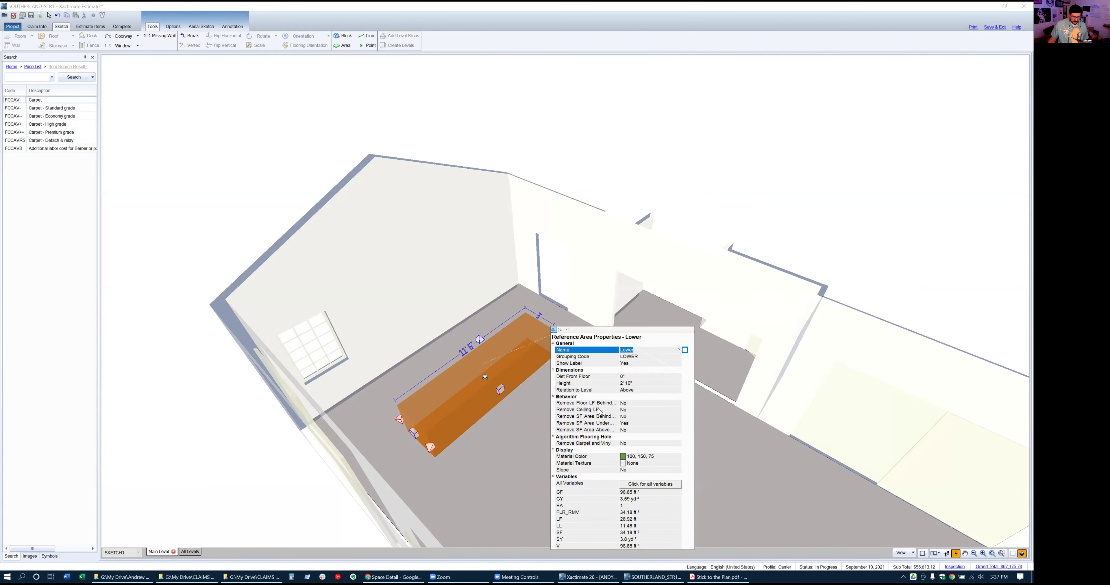
left_click(575, 425)
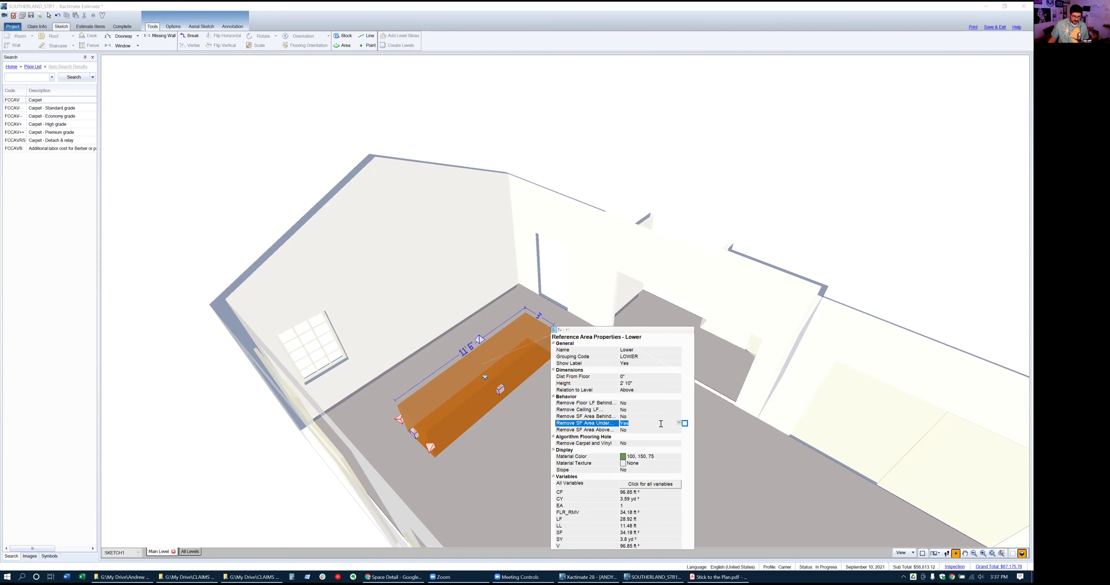
left_click(679, 424)
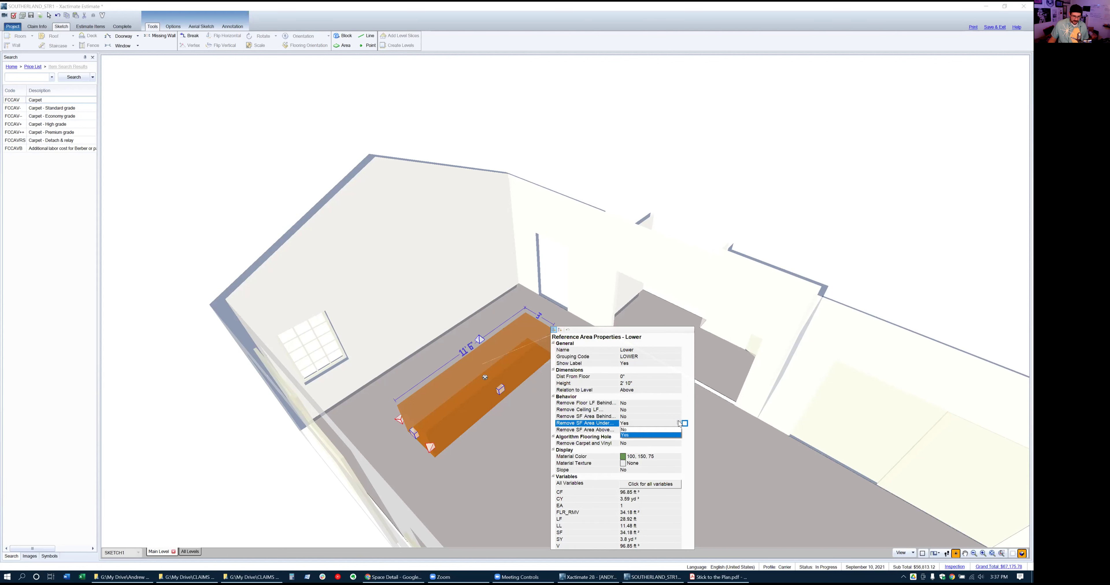
left_click(627, 430)
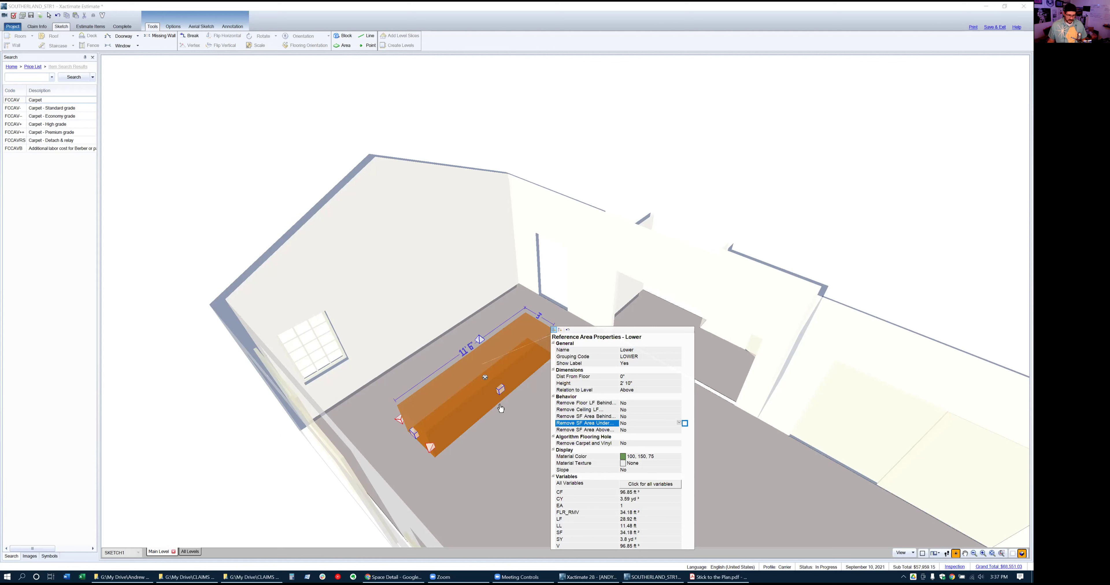
key("Down")
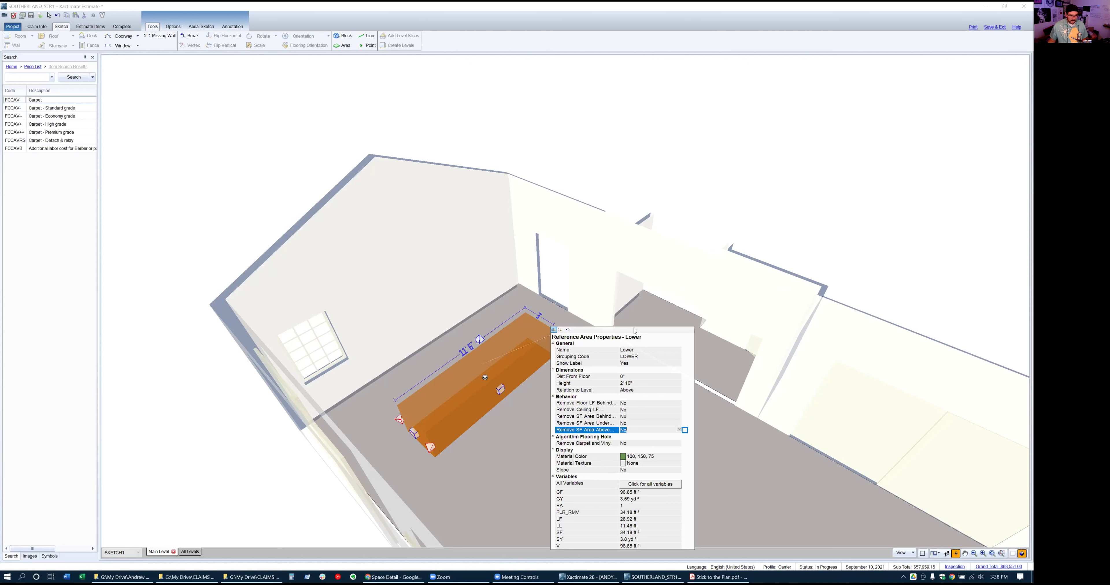
left_click_drag(635, 330, 634, 219)
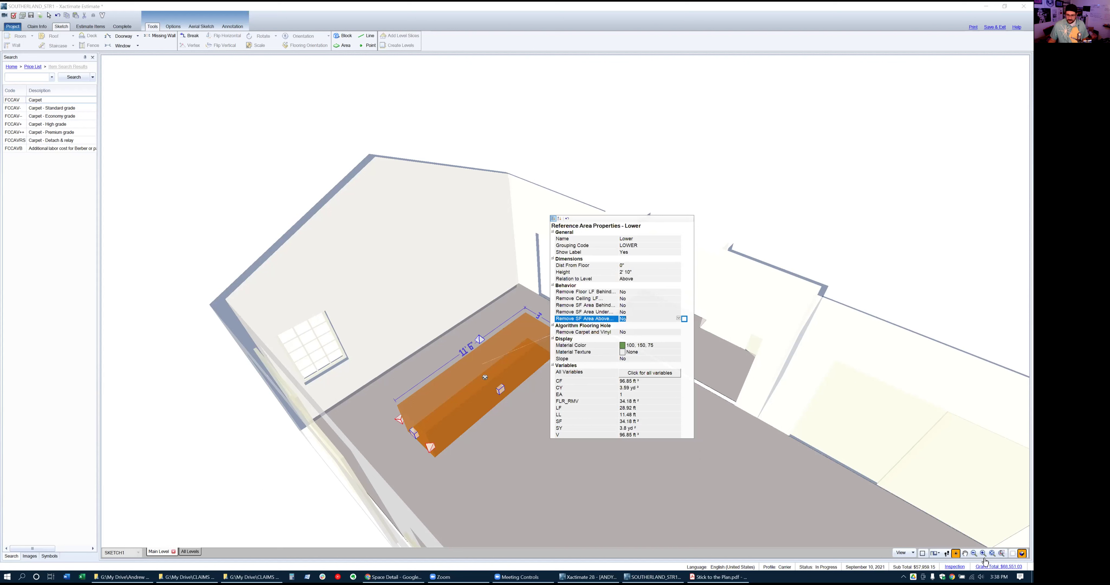
left_click(1020, 554)
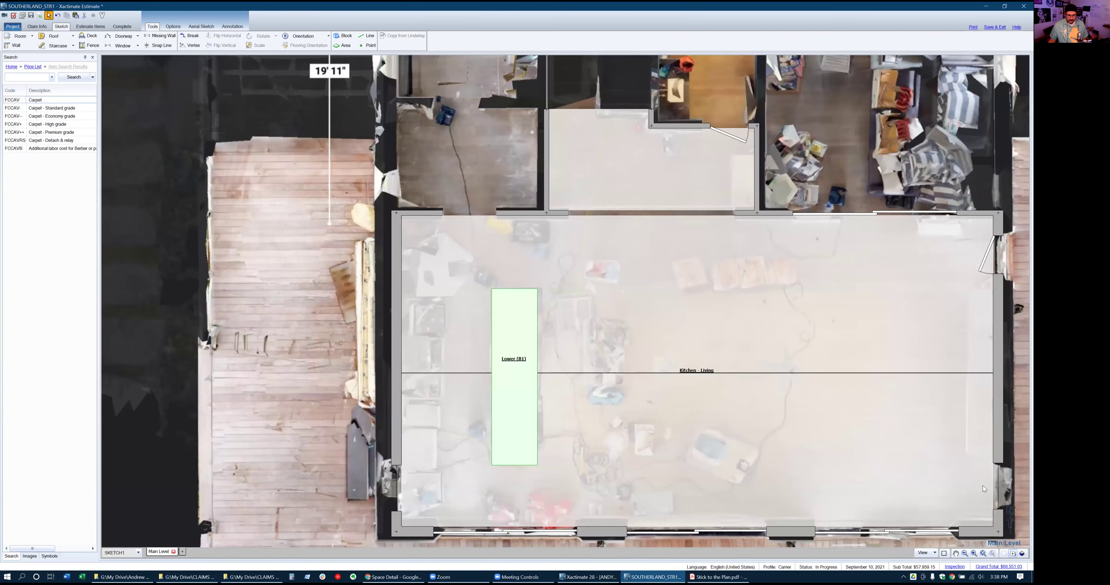
Draw a second 3' x 11' 6" cabinet area, Lower1 (B2), against the kitchen's left wall
left_click(499, 364)
left_click(507, 359)
key("Escape")
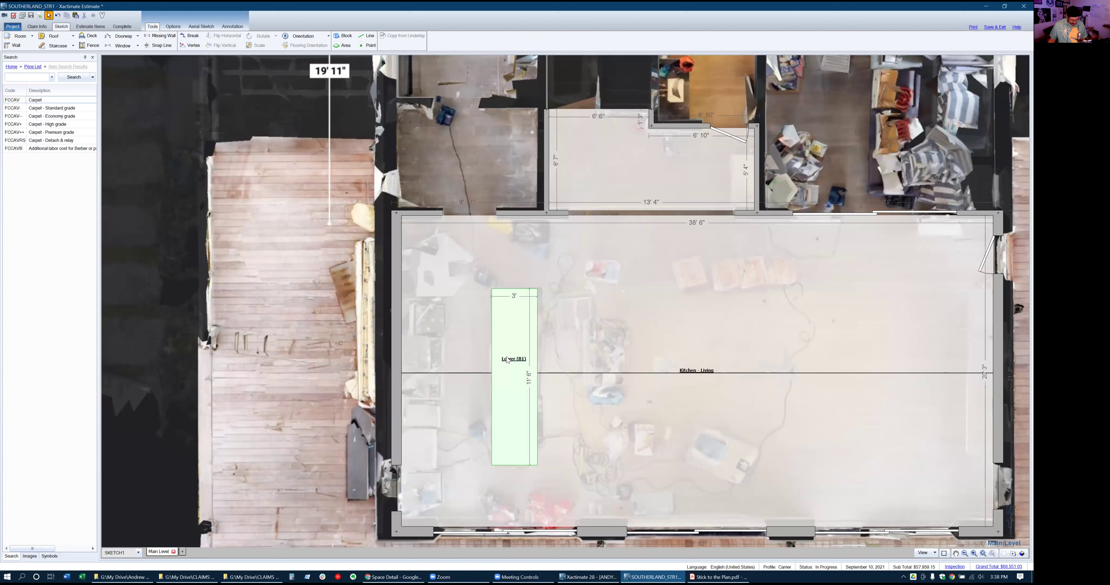
left_click(445, 322)
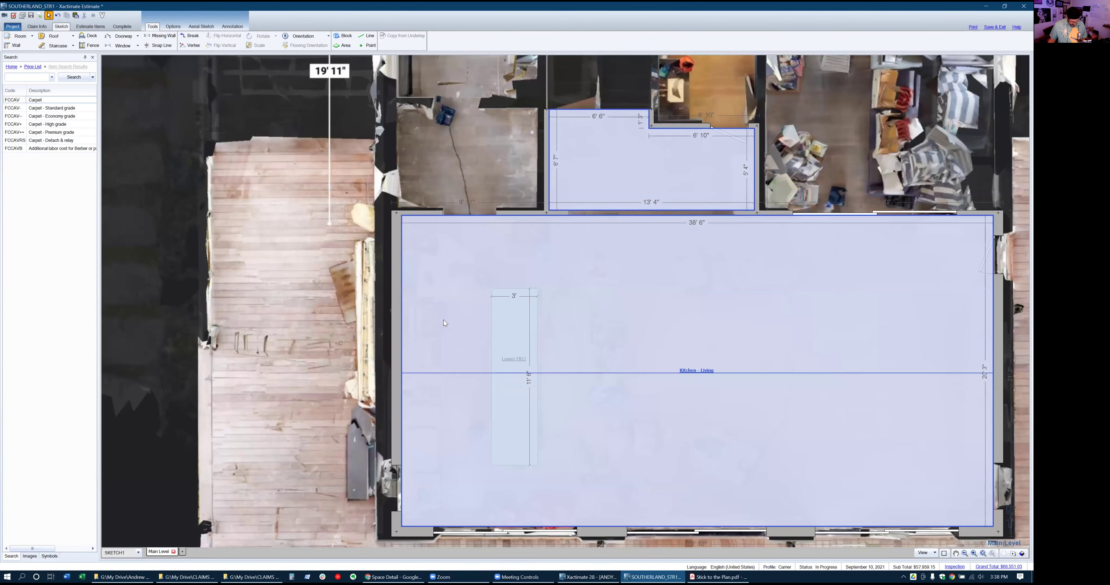
left_click(342, 45)
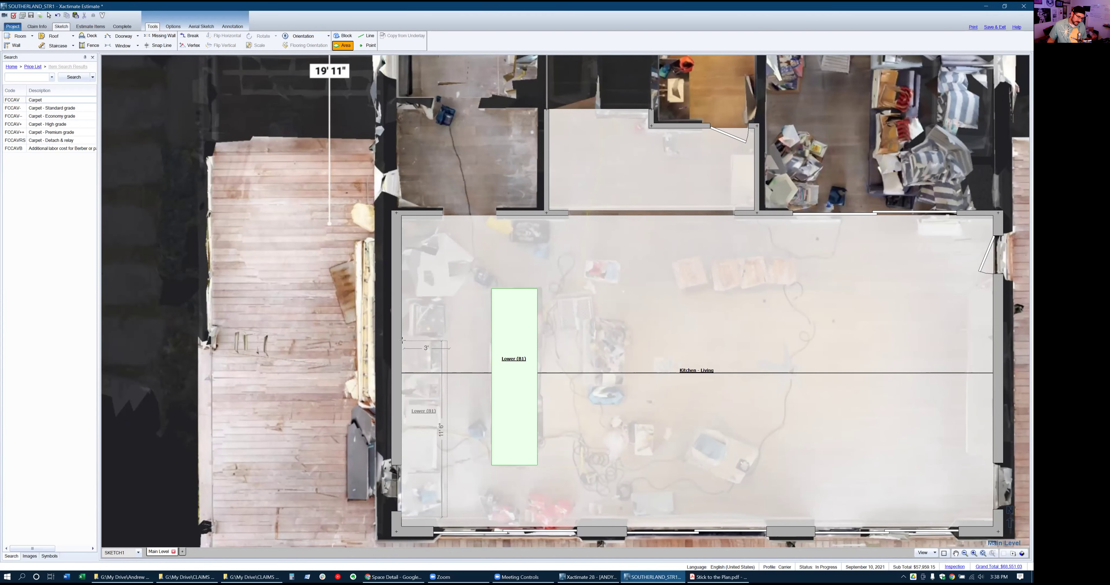
left_click(402, 341)
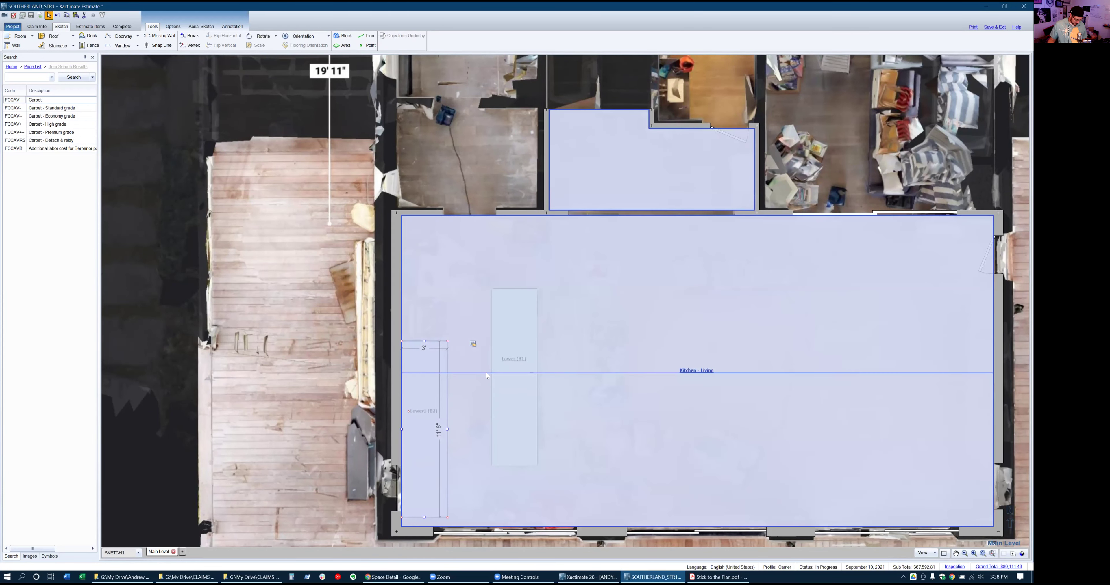
key("alt+Tab")
key("alt+Tab")
key("alt+Tab")
key("alt+Tab")
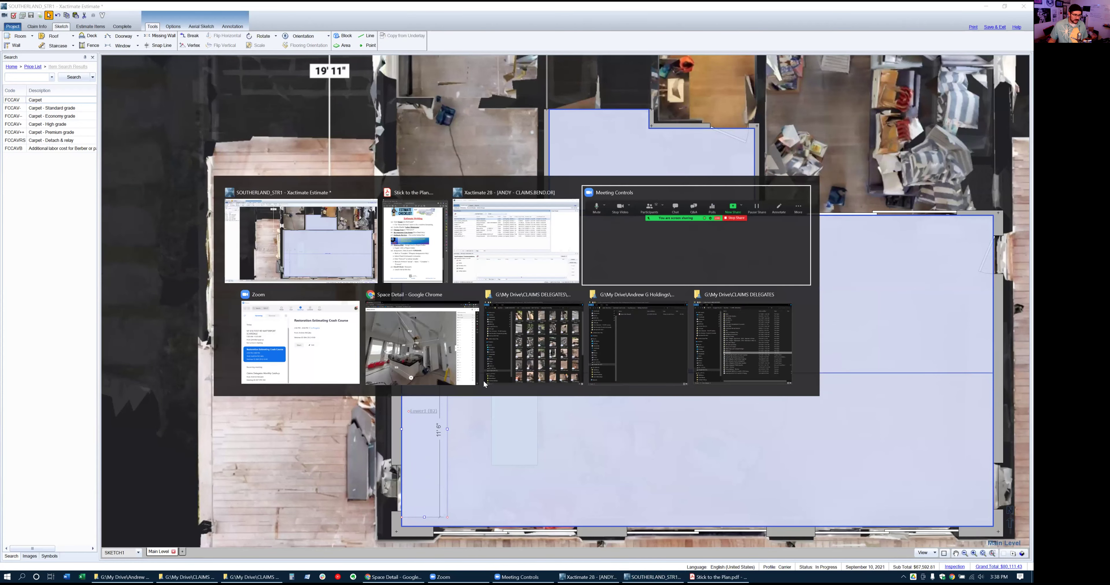
left_click(479, 382)
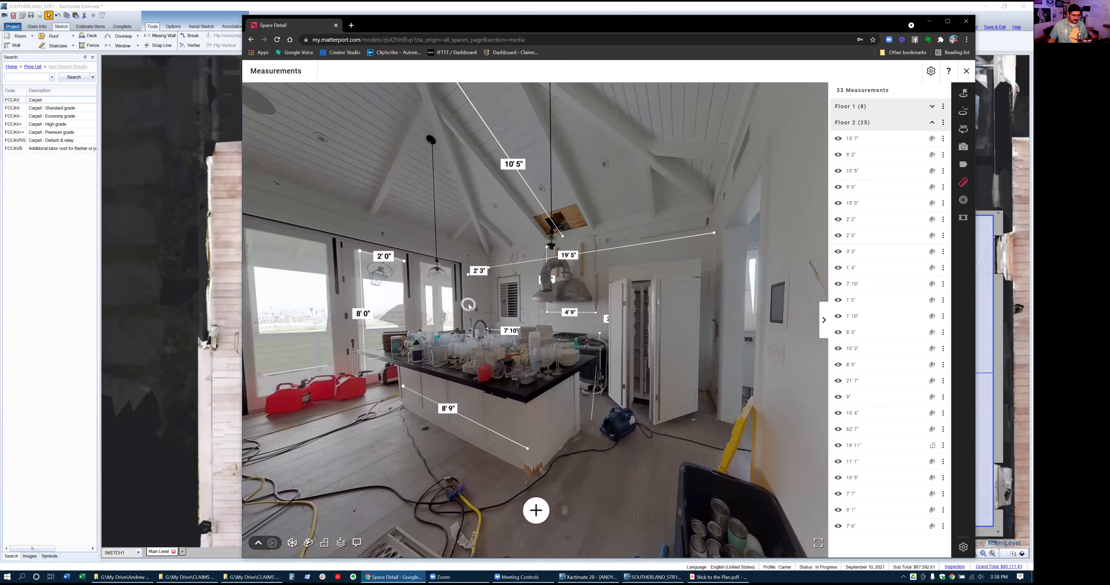
left_click(536, 341)
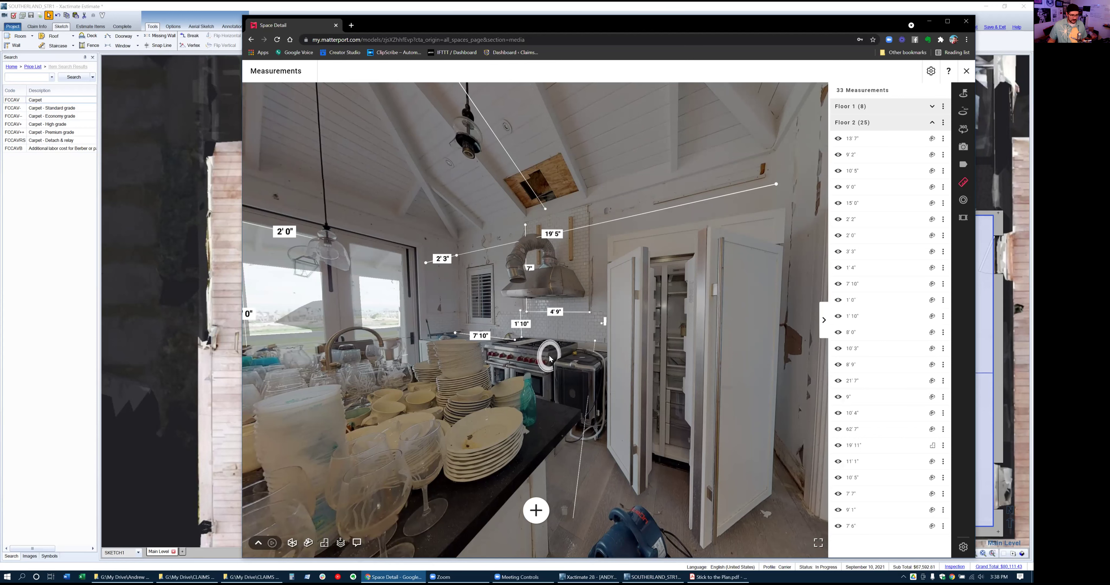
key("alt+Tab")
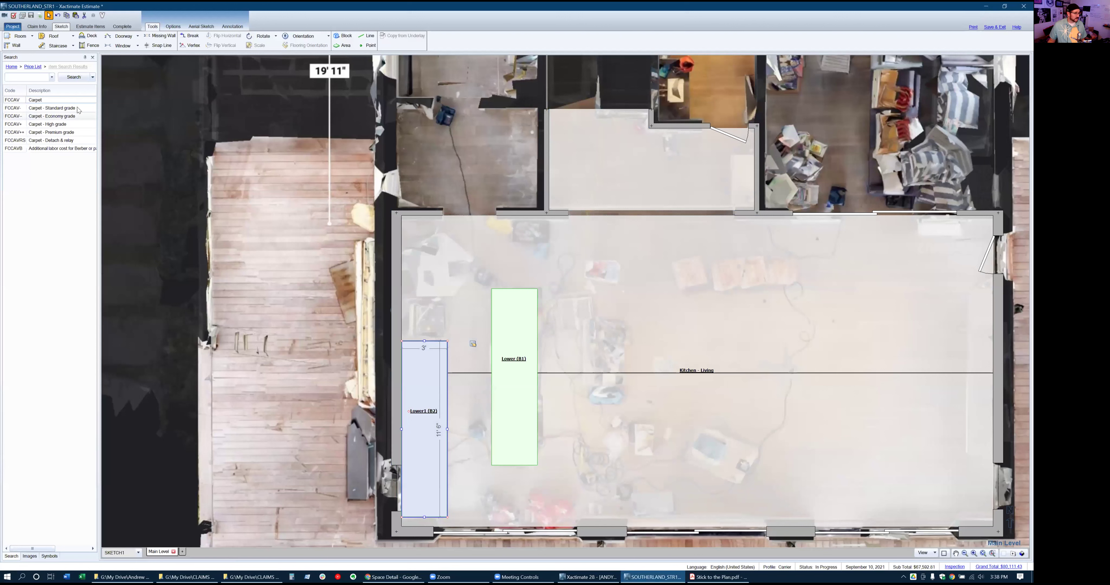
Search 'gas range' and place the APPRGG3+ high-grade 36" gas range block atop Lower1
left_click(38, 76)
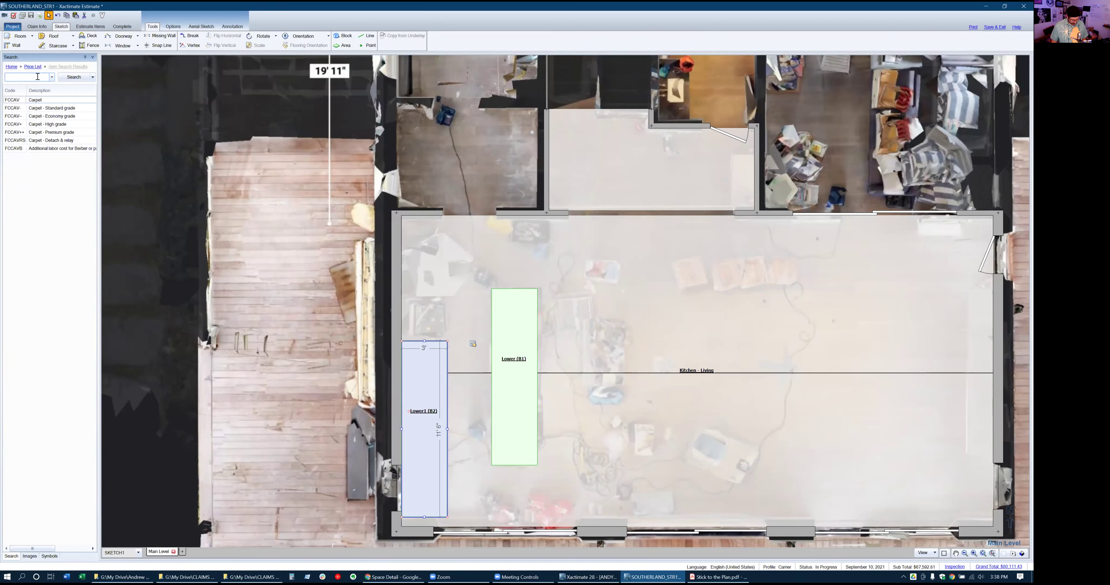
type("gas range")
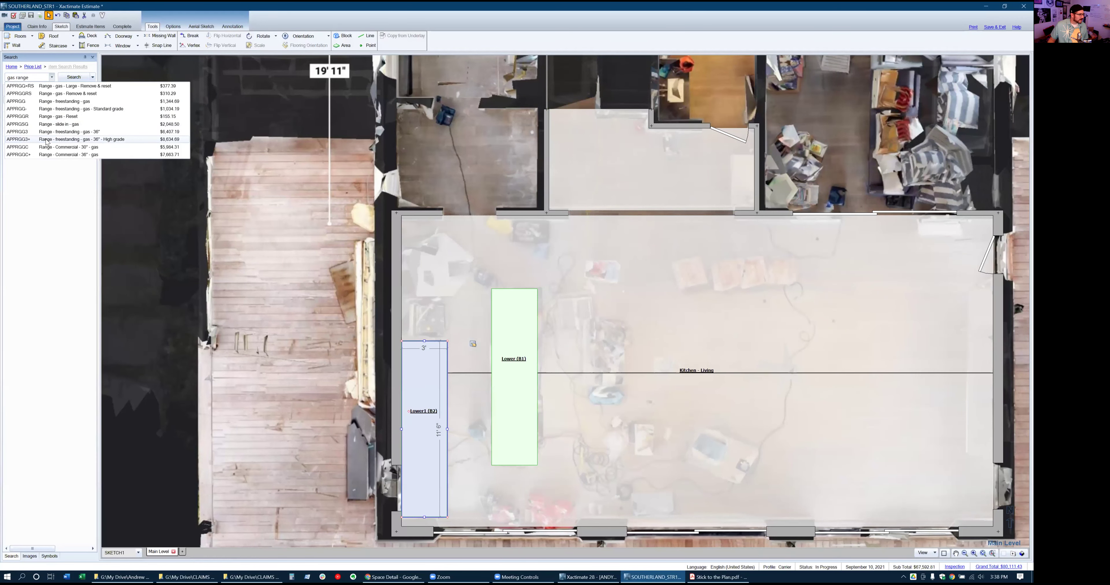
left_click(27, 140)
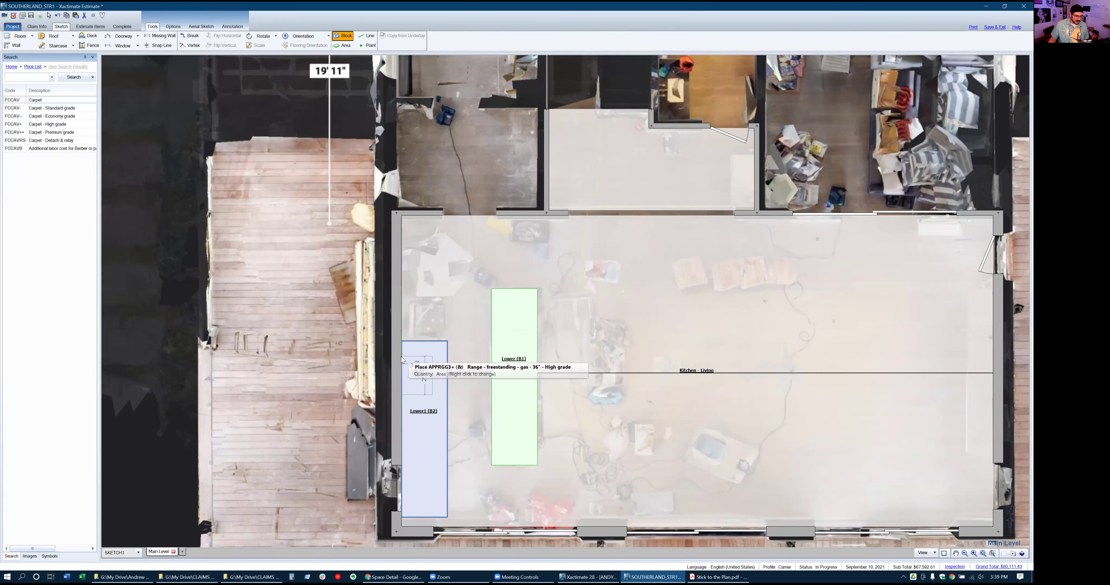
left_click(402, 341)
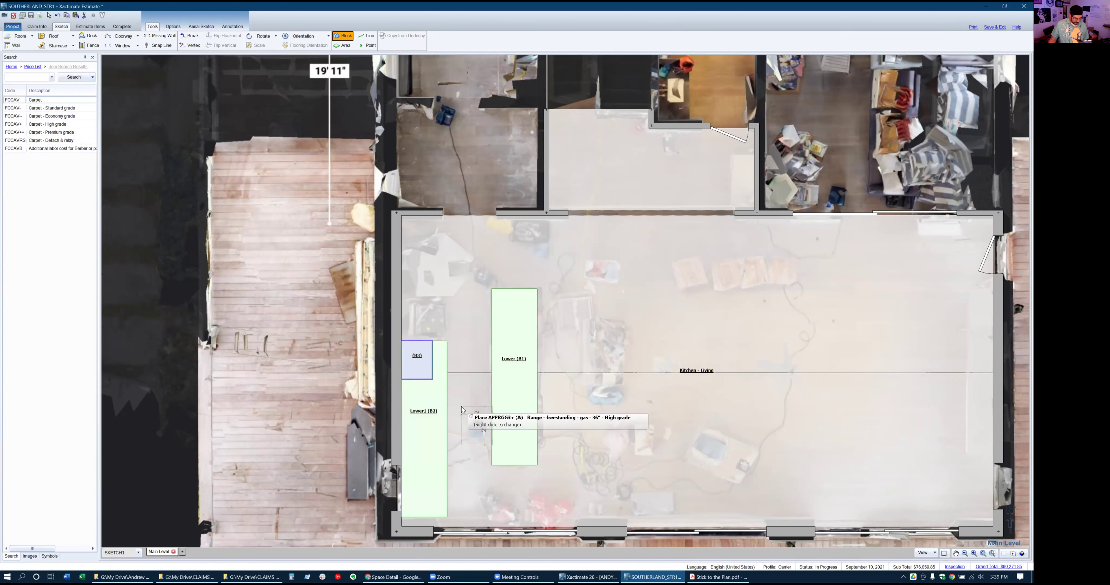
key("Escape")
Name the range block Range and shorten Lower1 (B2) to 9' below it
left_click(421, 401)
double_click(418, 356)
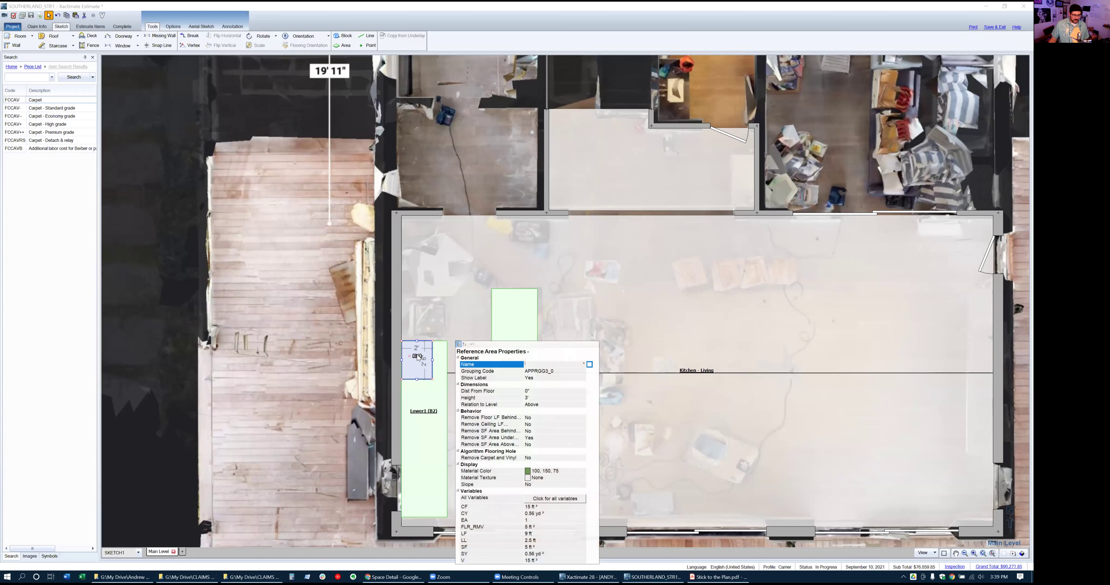
type("RAnge")
key("Return")
left_click(421, 395)
left_click_drag(424, 343, 423, 379)
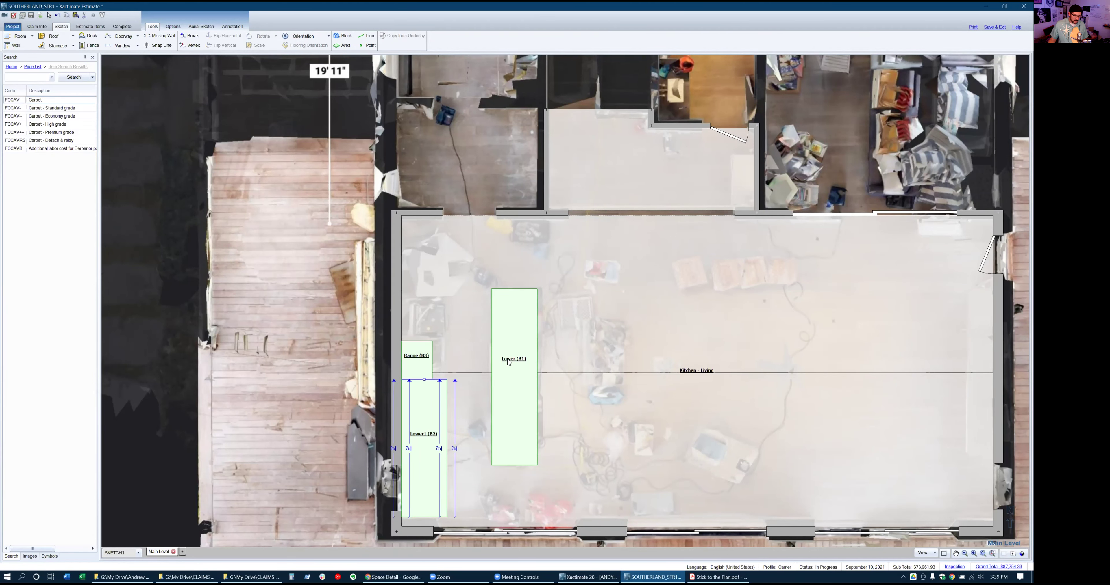
left_click(507, 392)
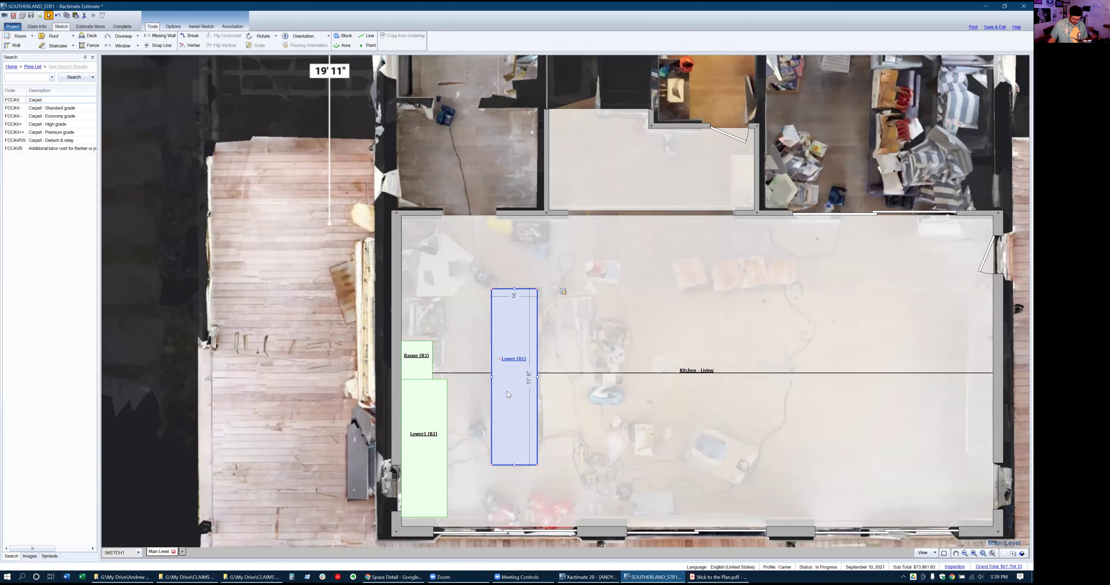
Copy Lower (B1) into the top-left corner as Lower2 (B4), resized to 3' x 2' 6"
key("ctrl+c")
key("ctrl+v")
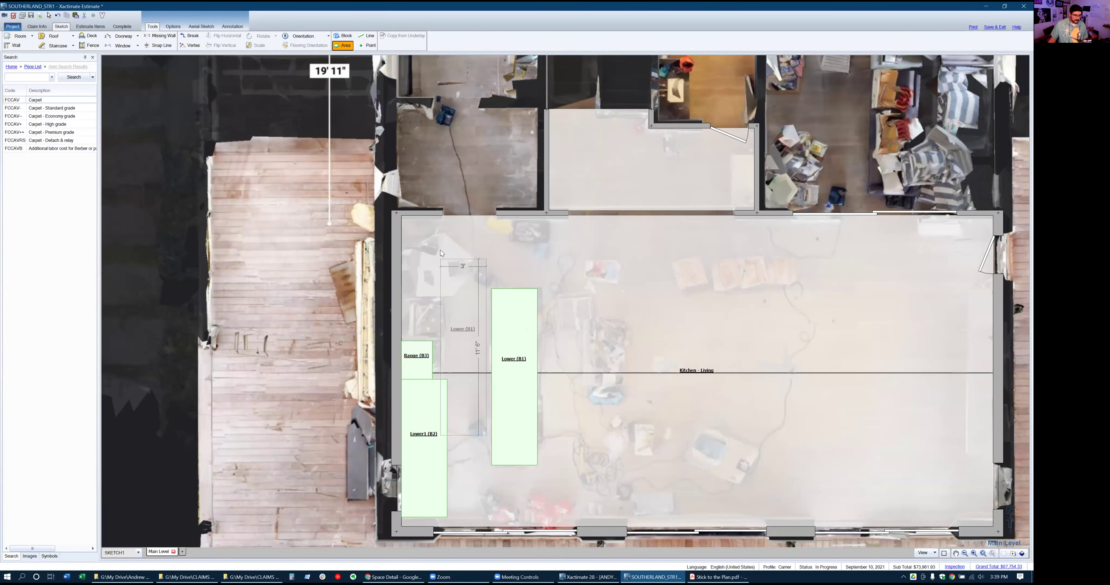
left_click(403, 295)
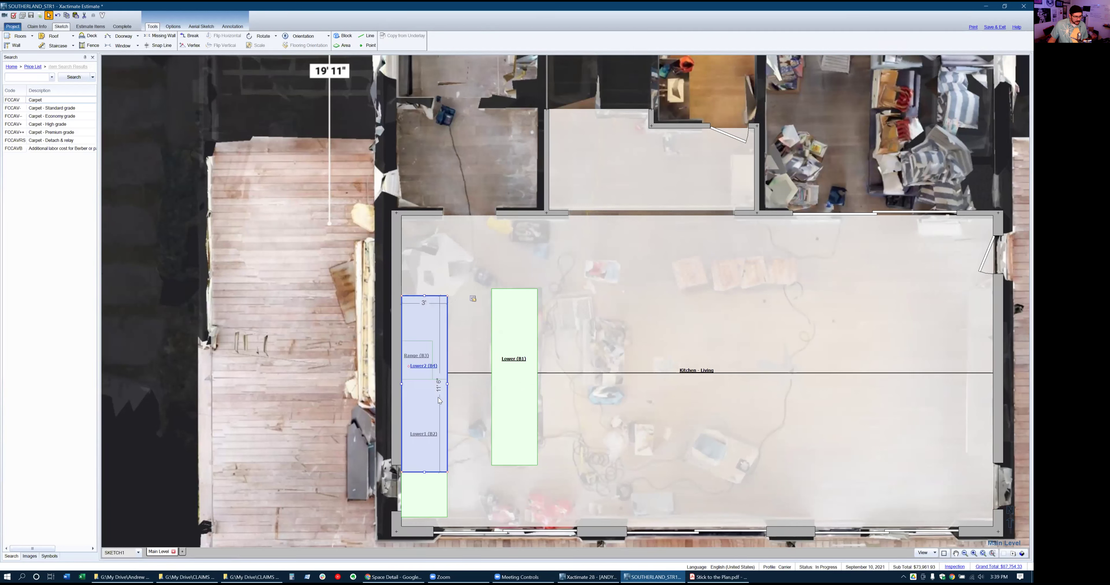
left_click(432, 480)
left_click(424, 473)
left_click_drag(424, 472, 409, 317)
left_click(422, 325)
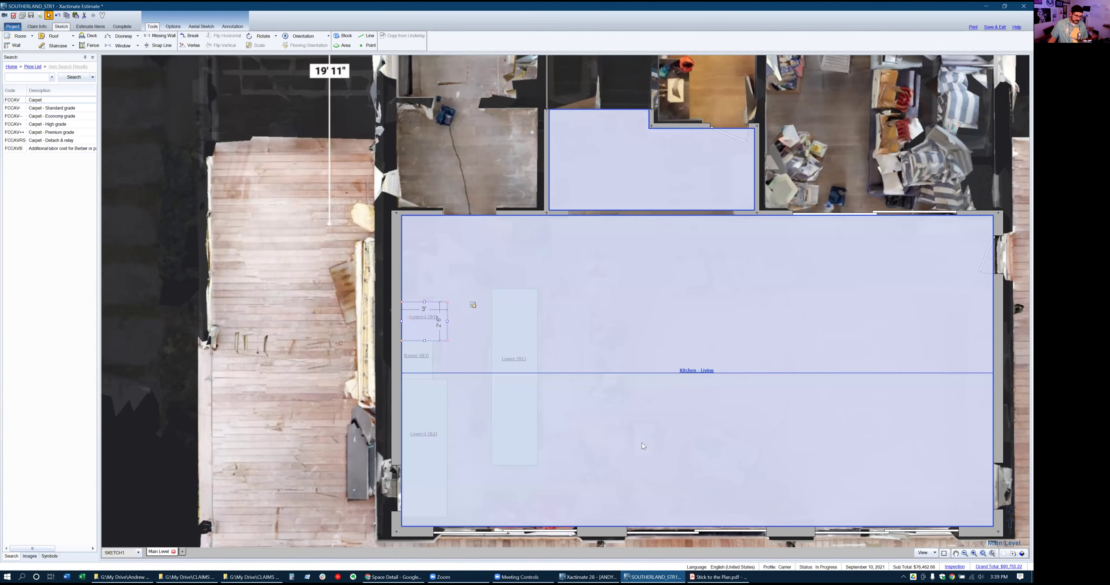
Search the price list for APPRFRS, the refrigerator remove & reset item
left_click(423, 253)
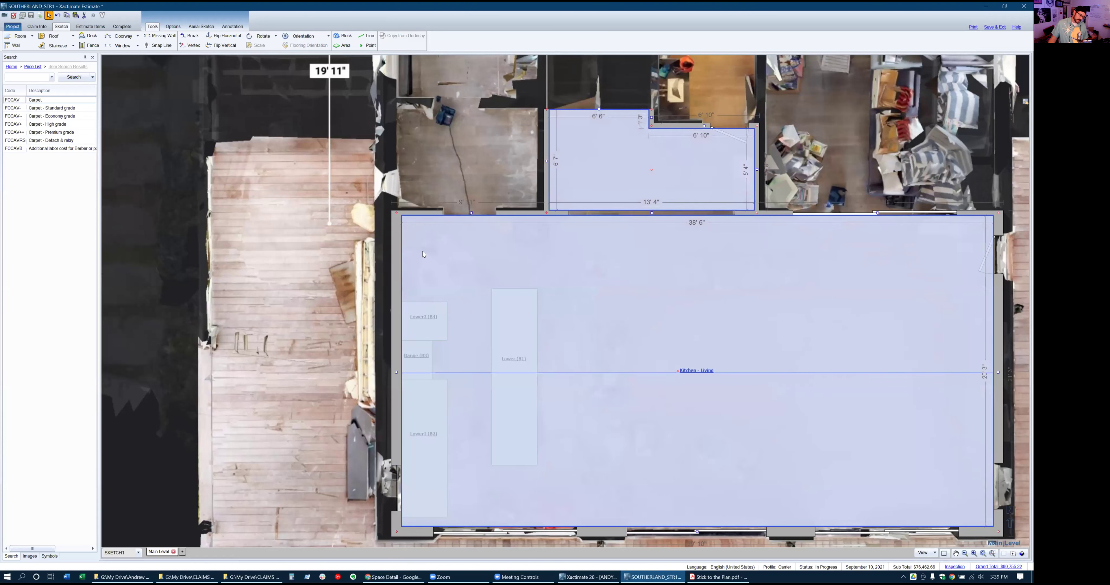
left_click(41, 76)
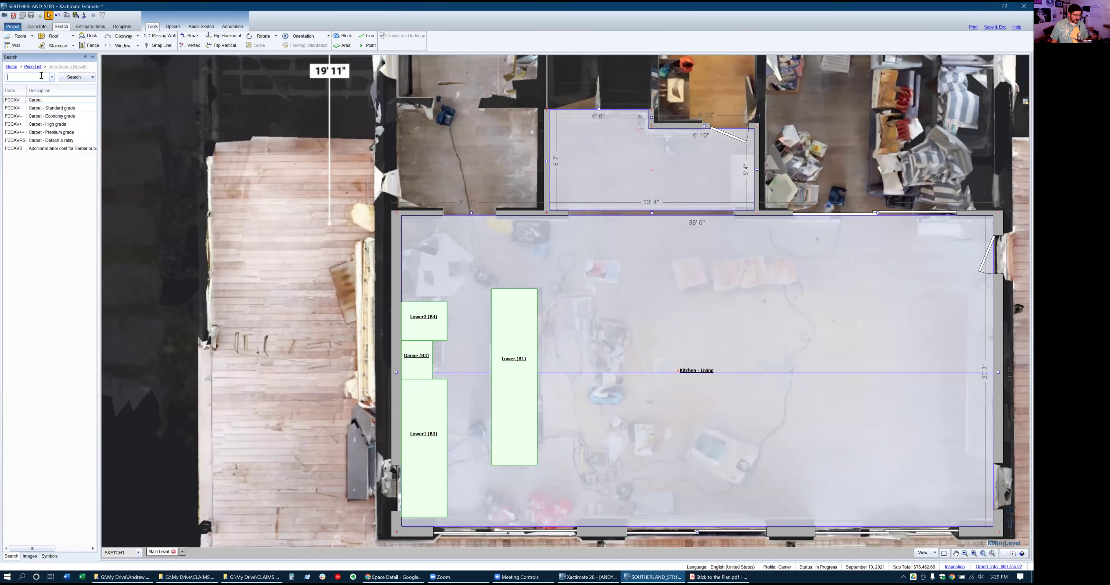
type("apprfrs")
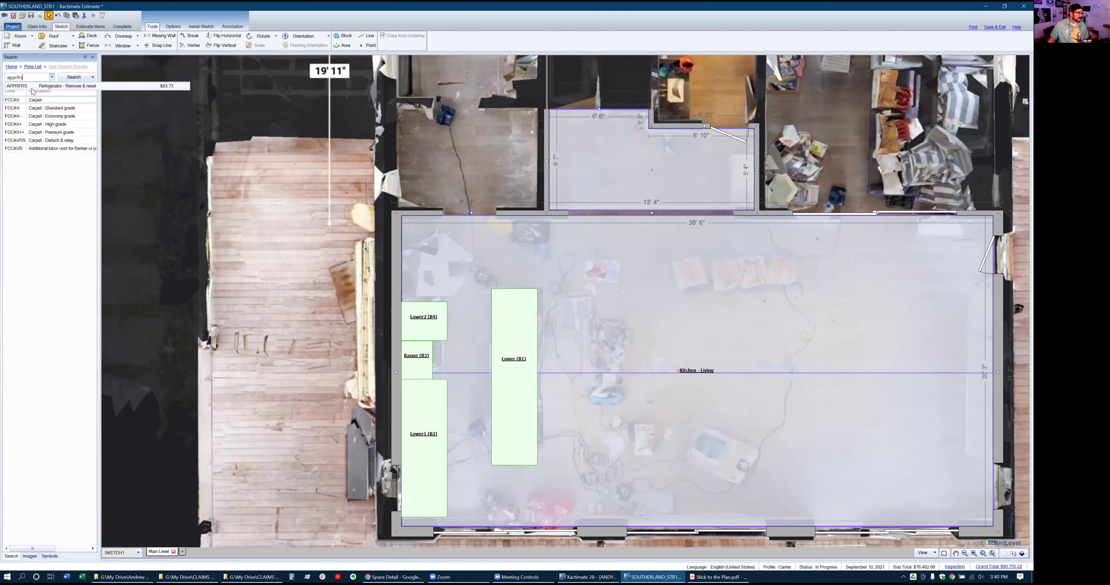
Place a rotated refrigerator remove & reset block in the kitchen's top-left corner
left_click(32, 88)
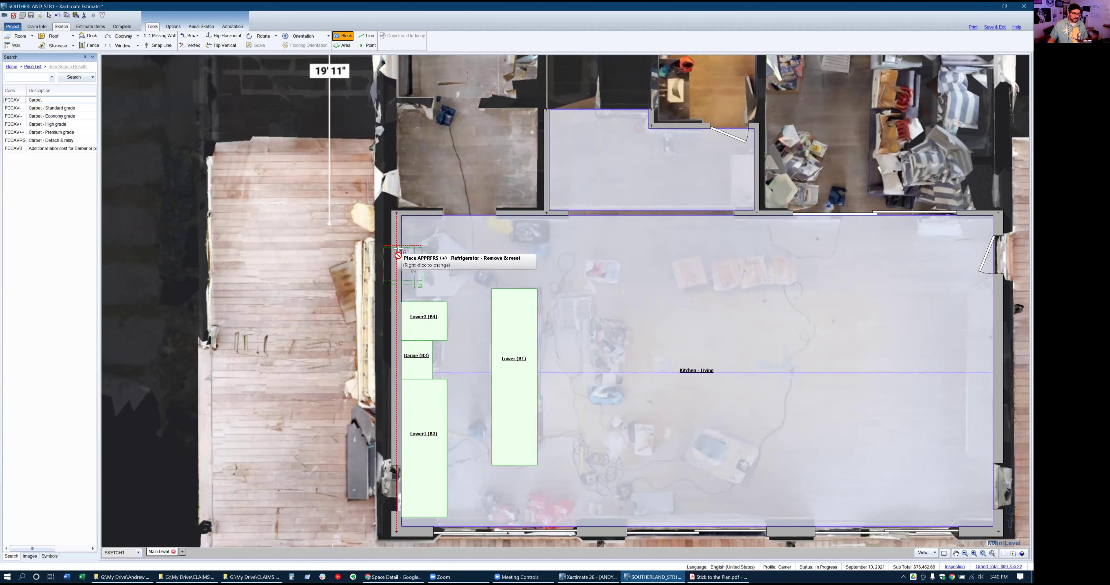
left_click(409, 237)
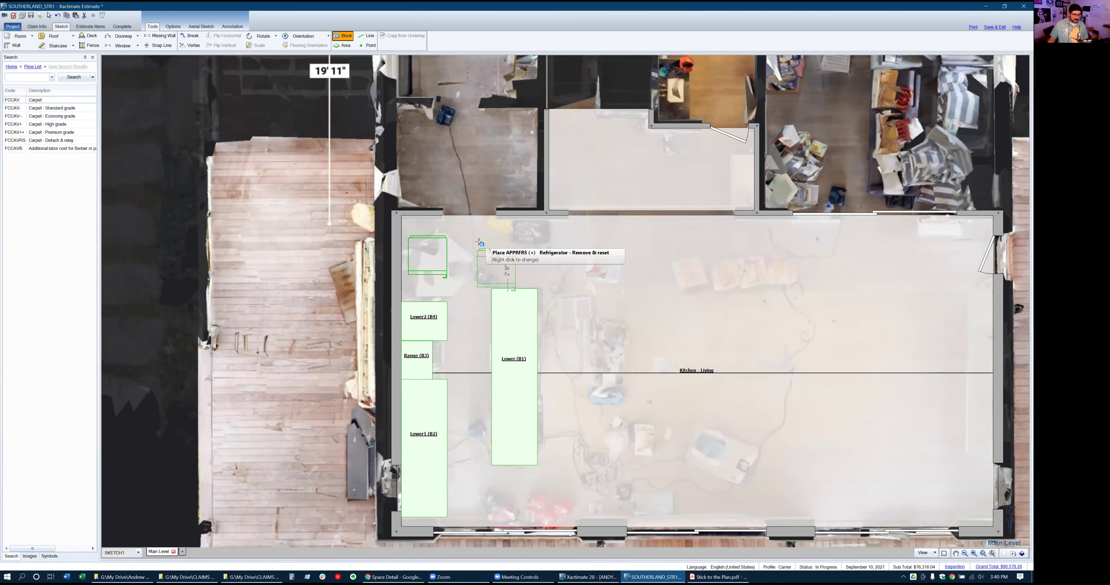
left_click_drag(476, 250, 479, 243)
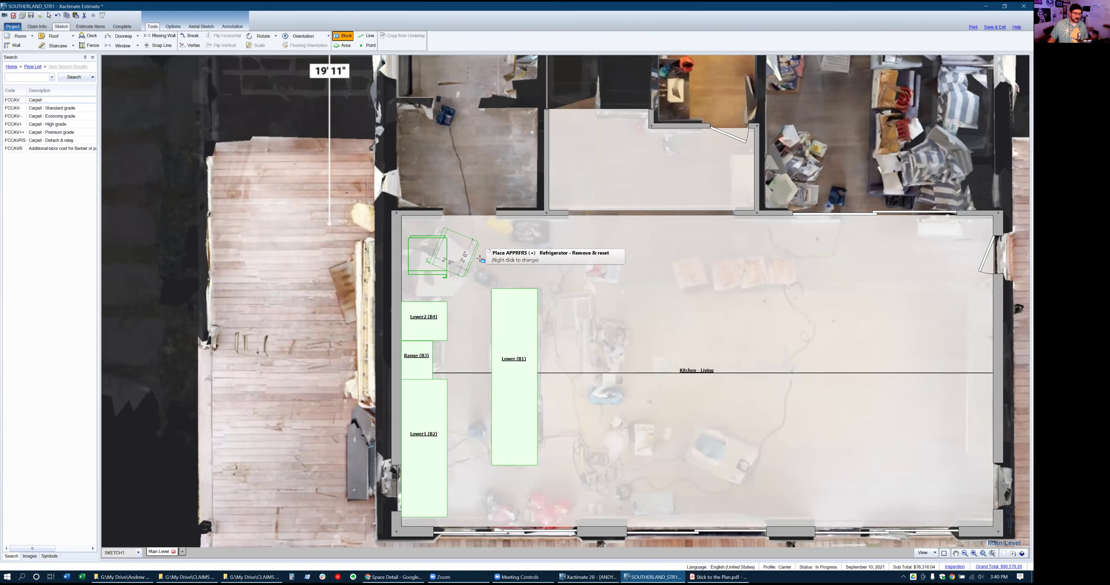
key("Right")
key("Right")
key("Right")
key("Right")
key("Right")
key("Right")
key("Right")
key("Right")
key("Right")
key("Right")
key("Right")
key("Right")
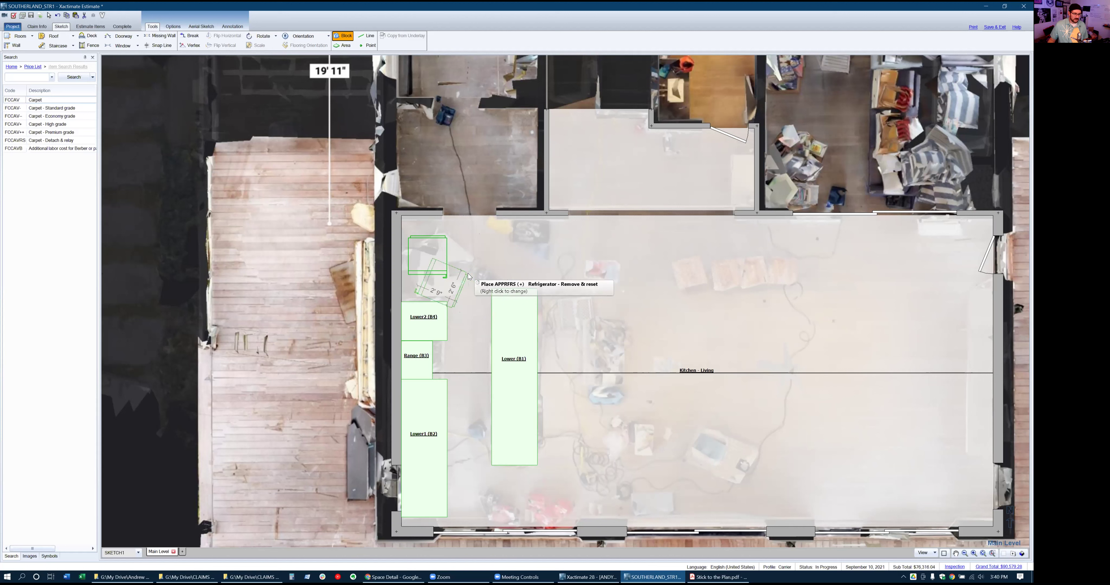
key("Right")
key("Right")
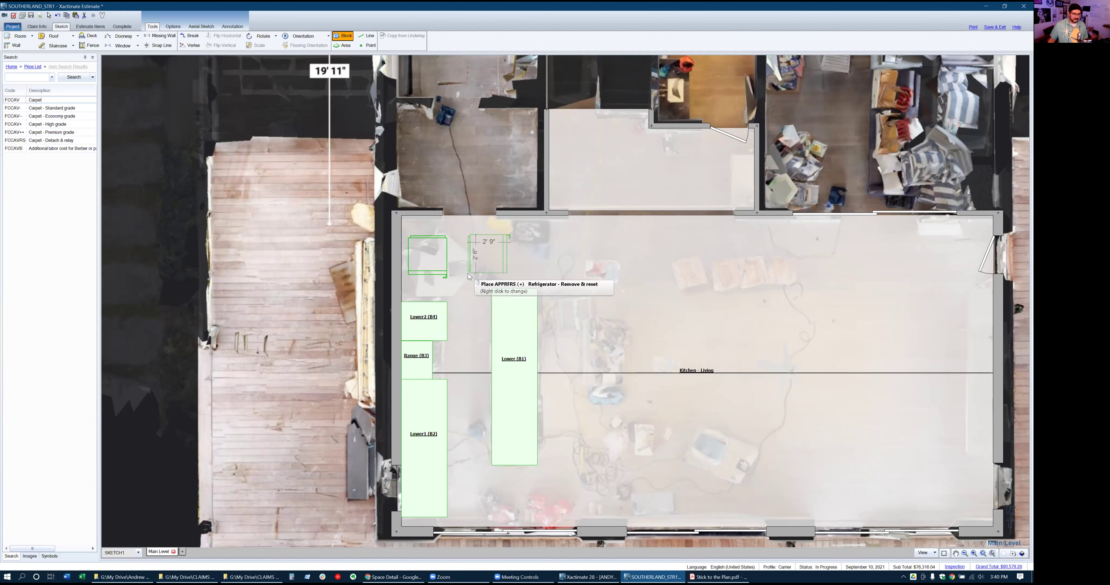
left_click(404, 261)
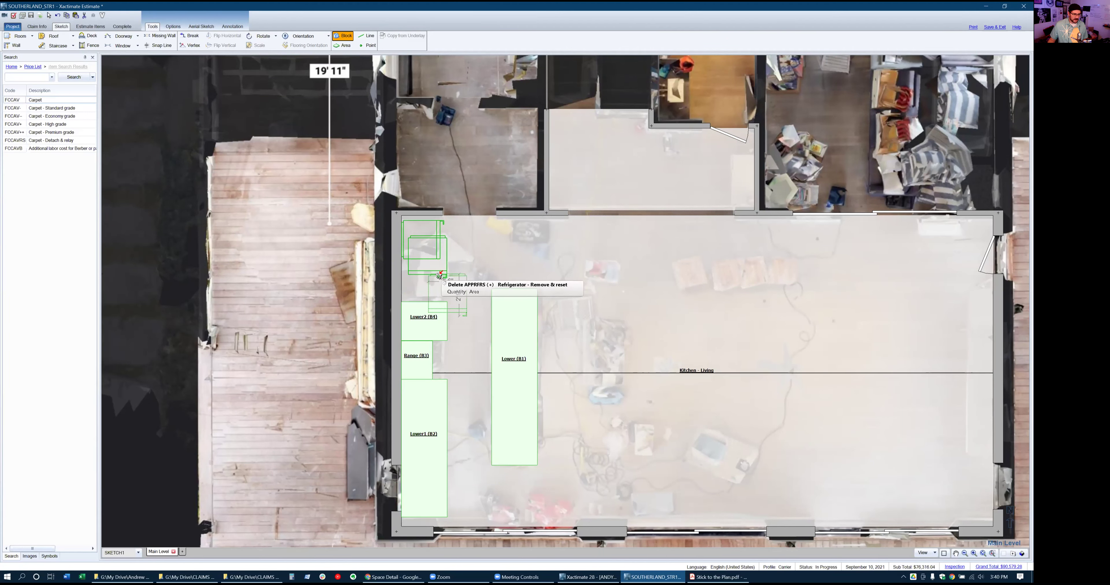
key("Escape")
left_click(427, 271)
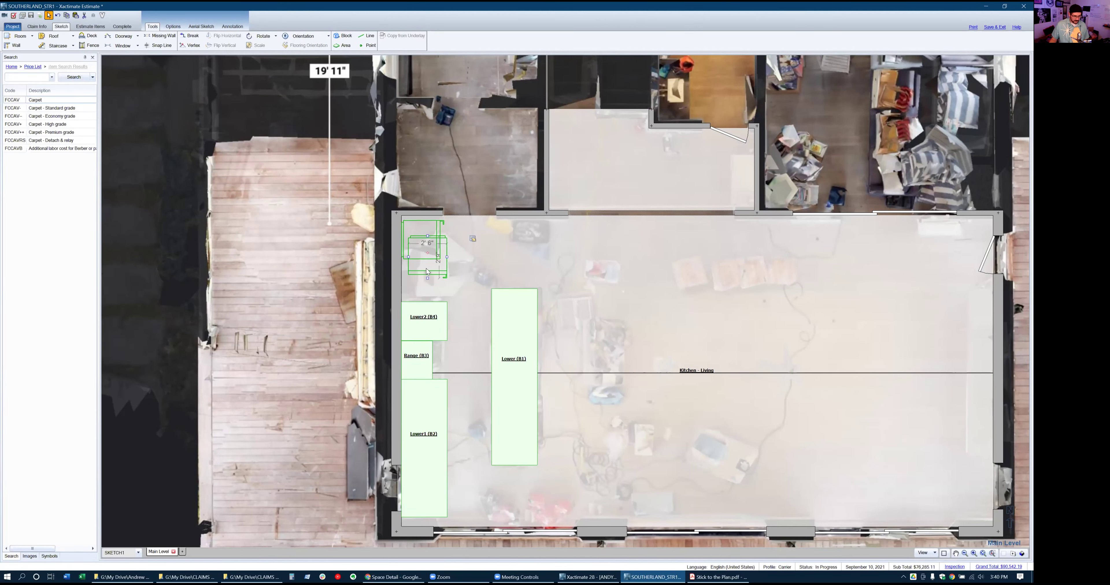
Extend Lower2 (B4)'s top edge upward to meet the refrigerator block
left_click(418, 267)
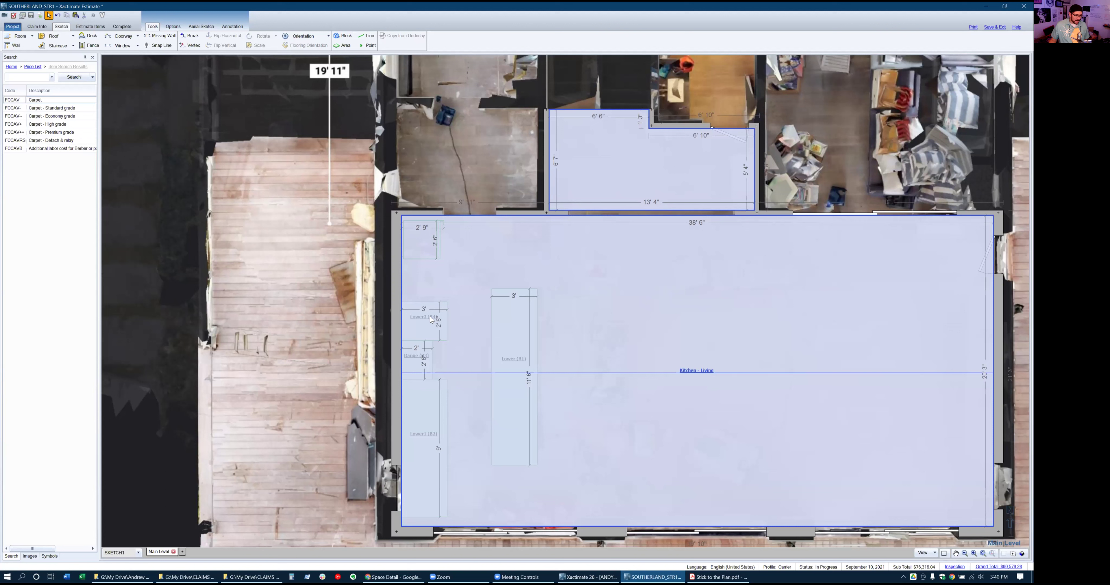
left_click(431, 320)
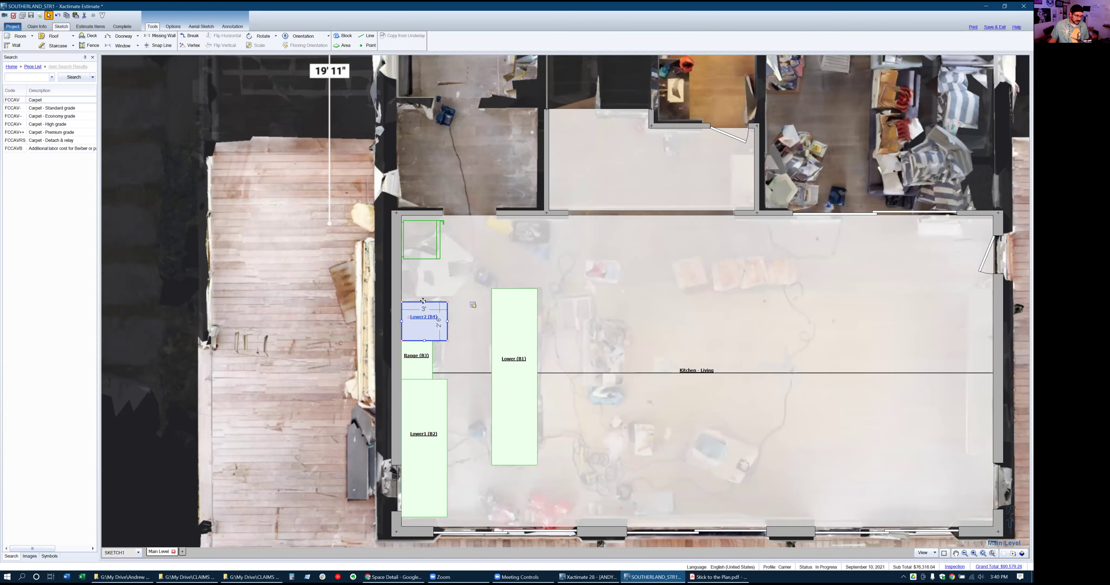
left_click(423, 312)
left_click(423, 314)
left_click_drag(423, 302, 426, 261)
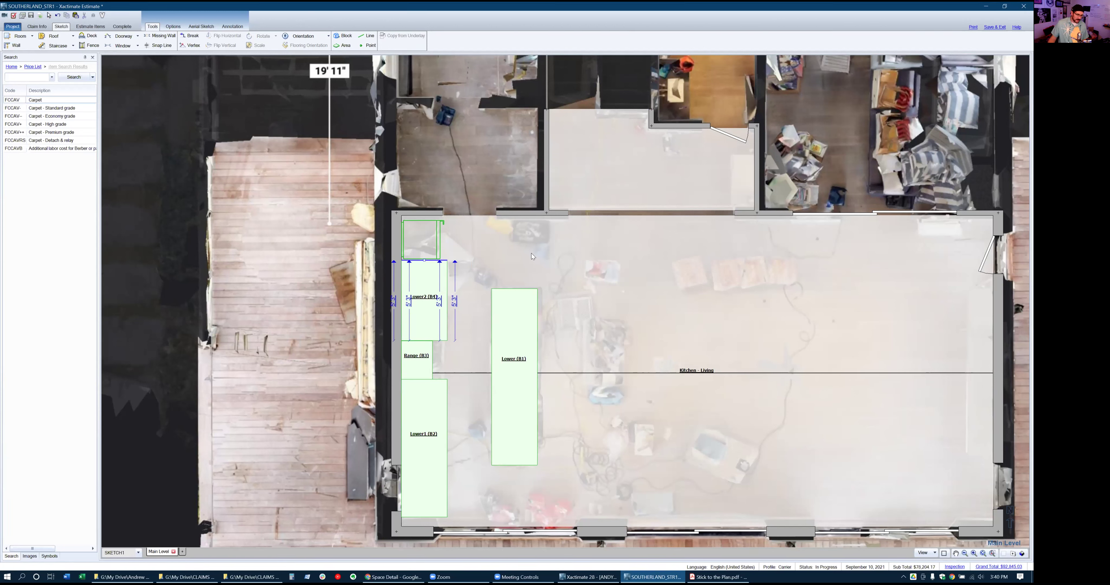
left_click(562, 270)
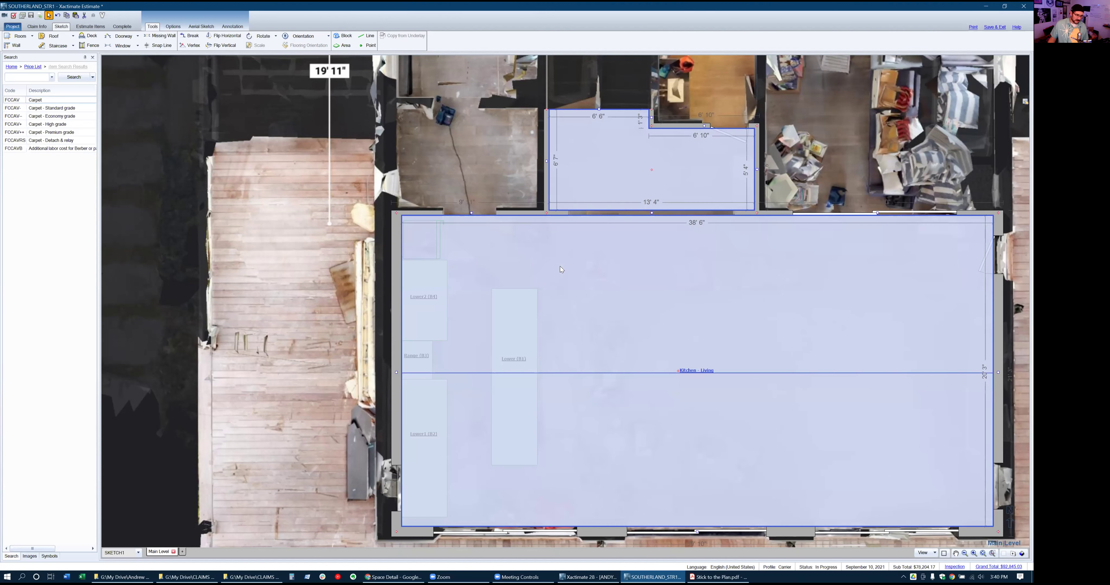
left_click(18, 76)
Place a deluxe-grade CABUP+++ upper cabinet block at the kitchen's top-left corner
type("cab")
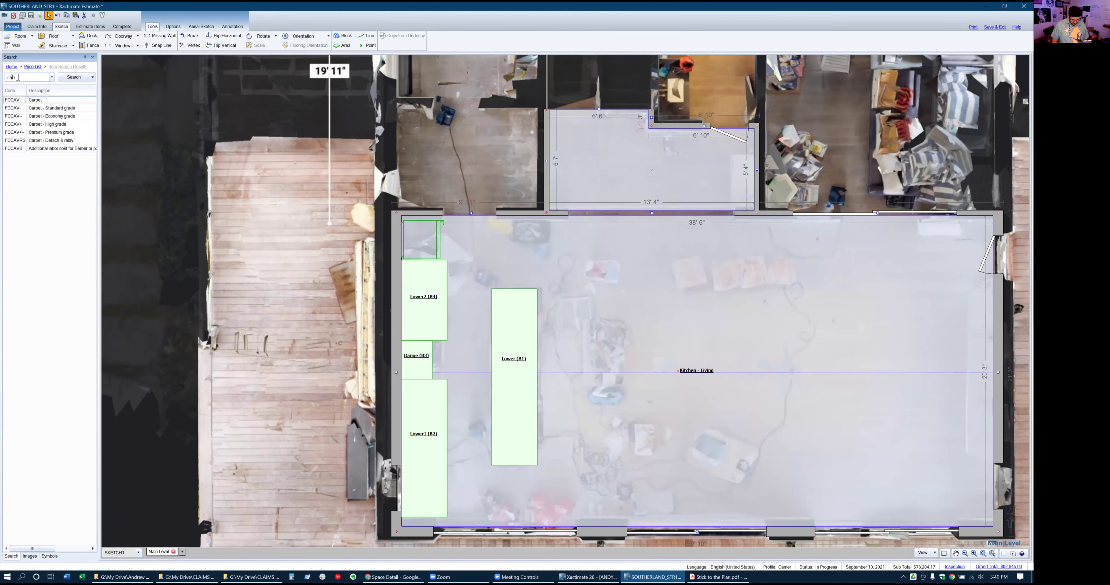
type("up")
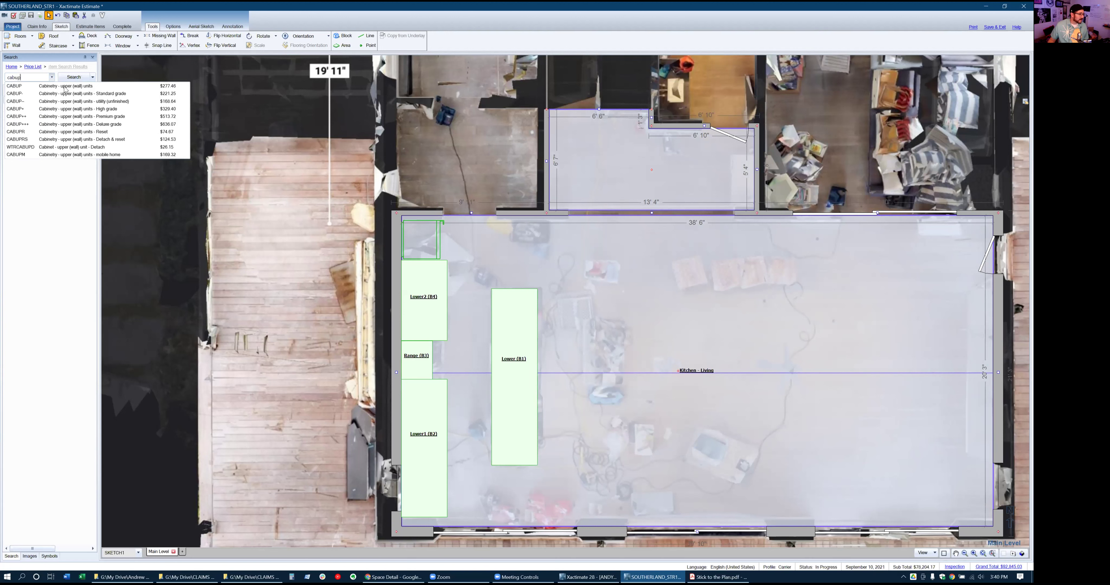
left_click(71, 124)
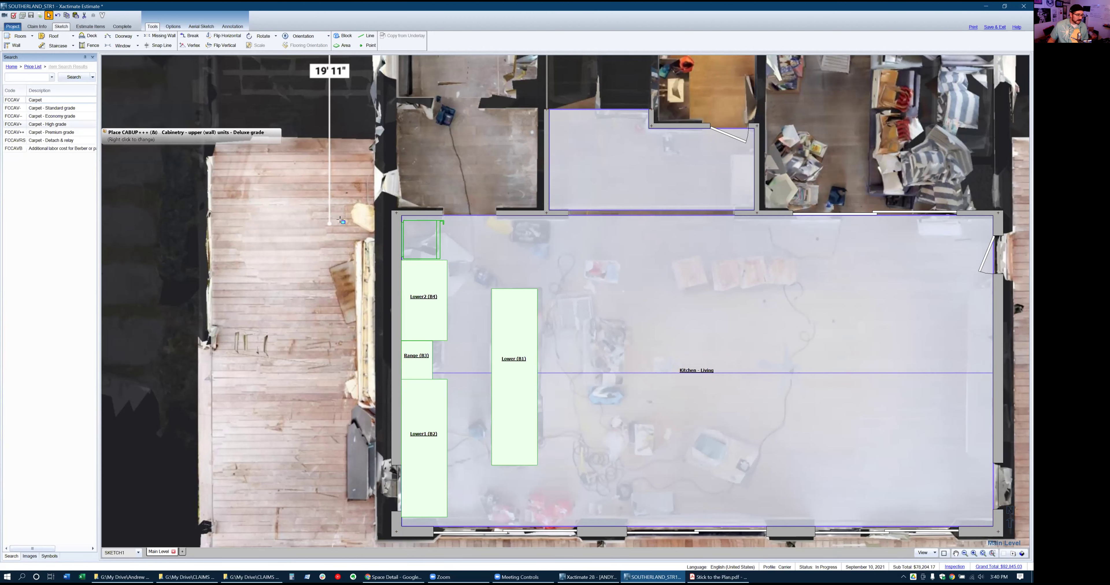
left_click(405, 222)
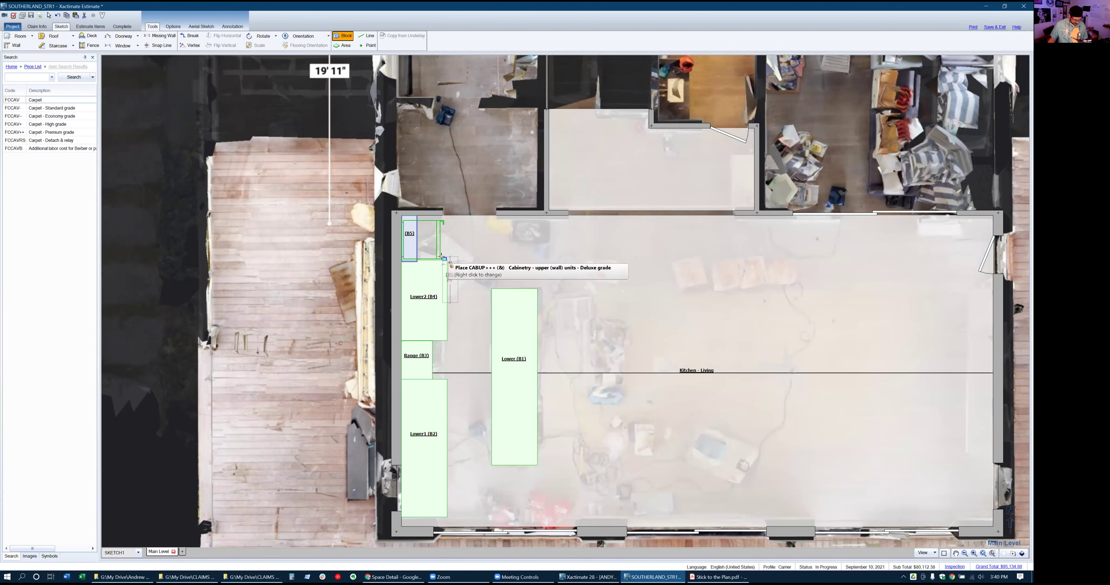
key("Escape")
Name the new cabinet block Uppers, then bring up the Matterport tour
double_click(411, 236)
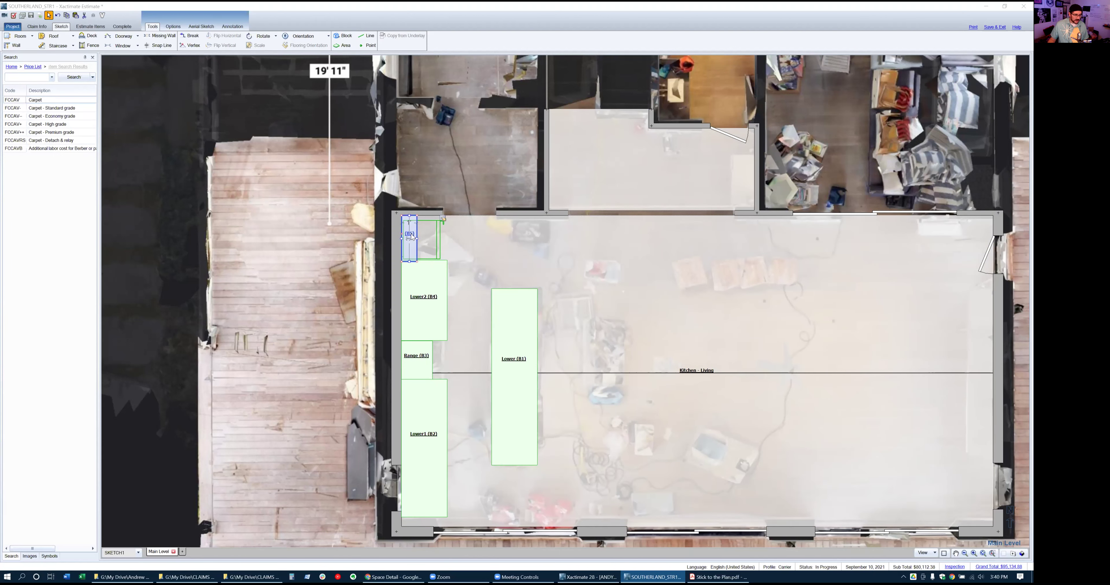
type("Unit 1s")
key("Return")
left_click(628, 276)
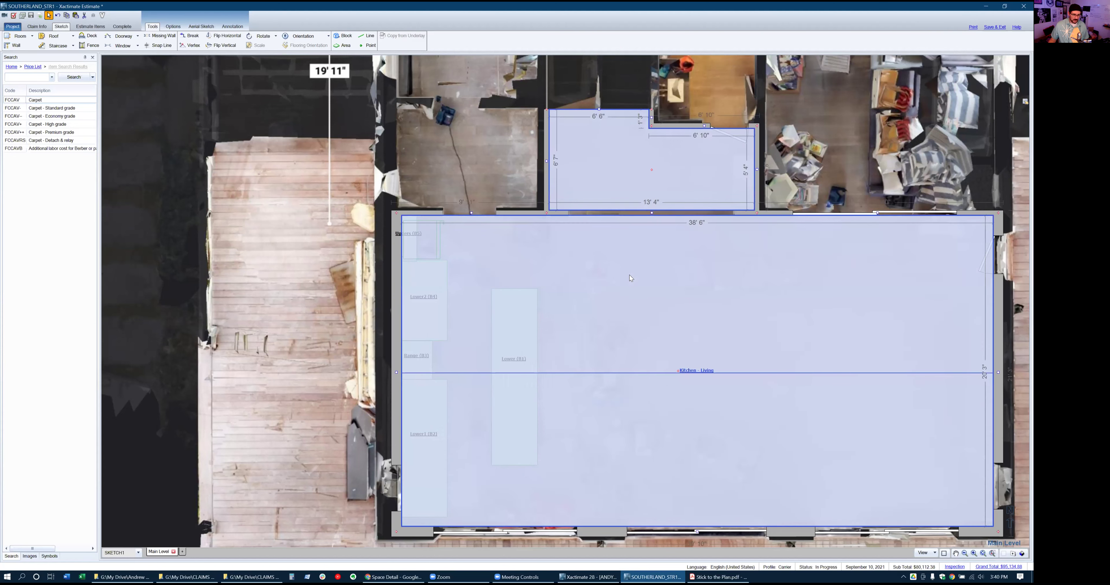
key("alt+Tab")
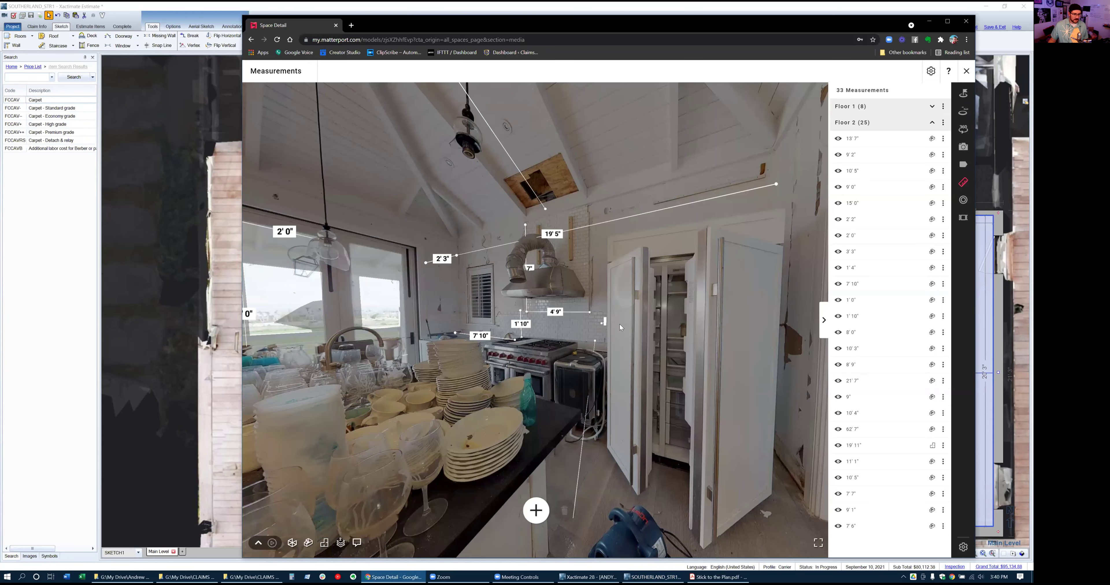
Walk the Matterport kitchen toward the fridge, then return to the sketch and select Uppers (B5)
left_click(612, 282)
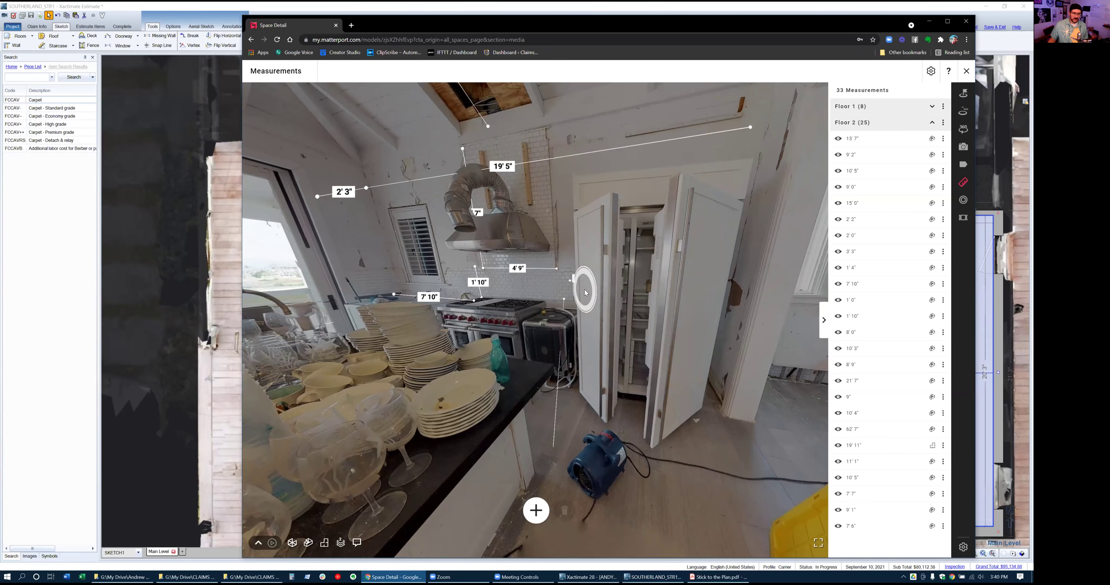
left_click(585, 293)
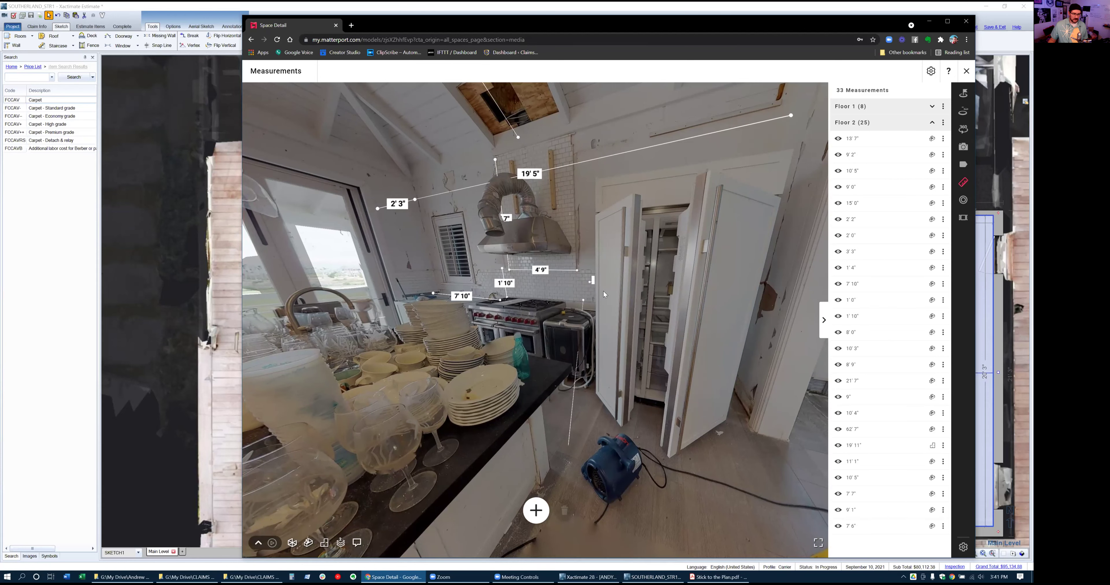
key("alt+Tab")
left_click(409, 239)
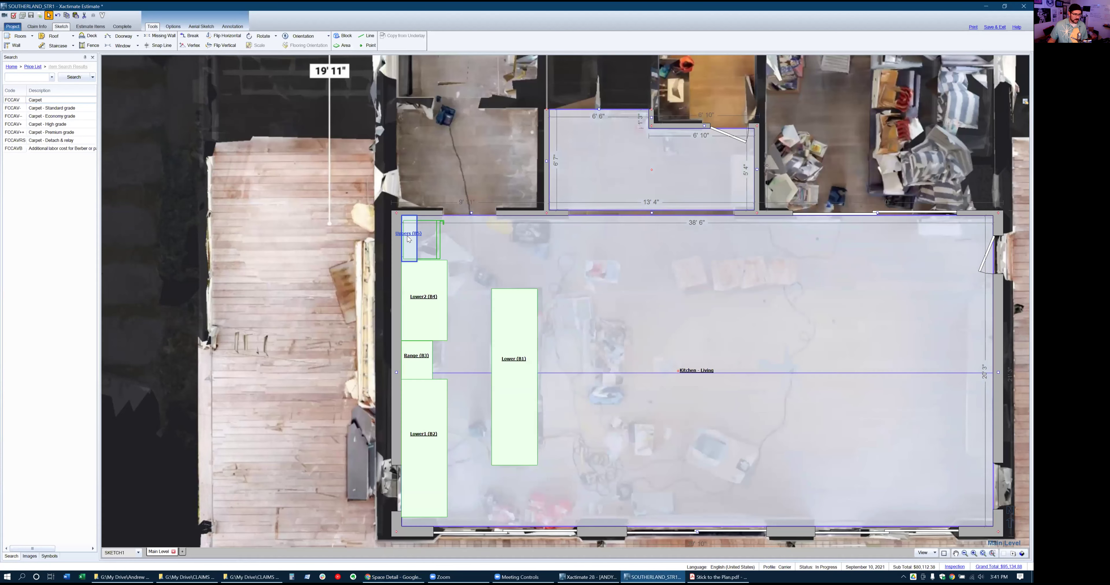
Stretch Uppers (B5) along the whole left kitchen wall and check the cabinets in 3D
left_click(409, 239)
left_click_drag(408, 262, 425, 526)
left_click(427, 509)
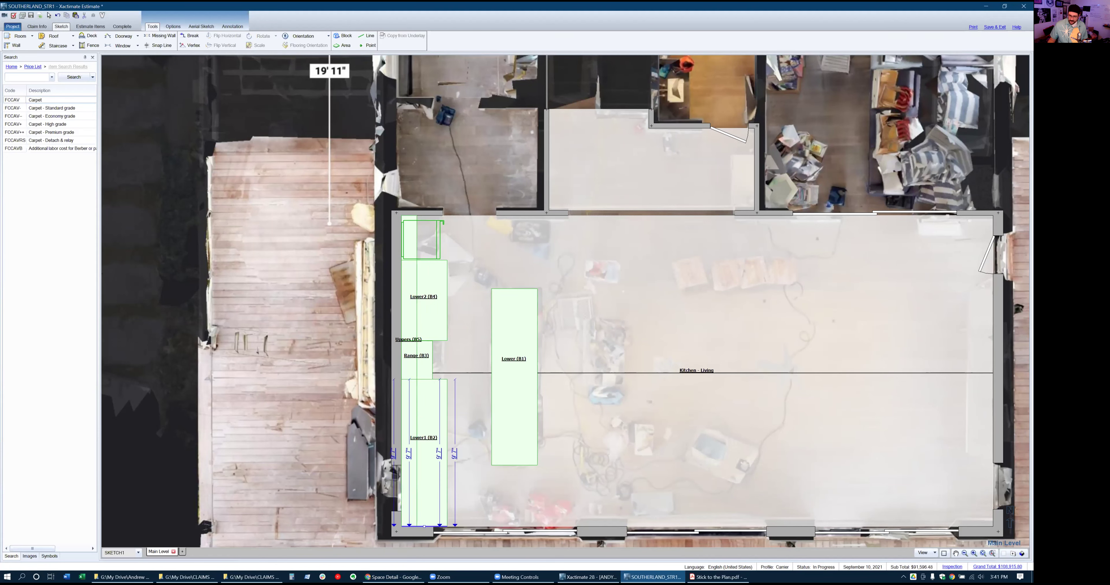
left_click(1021, 553)
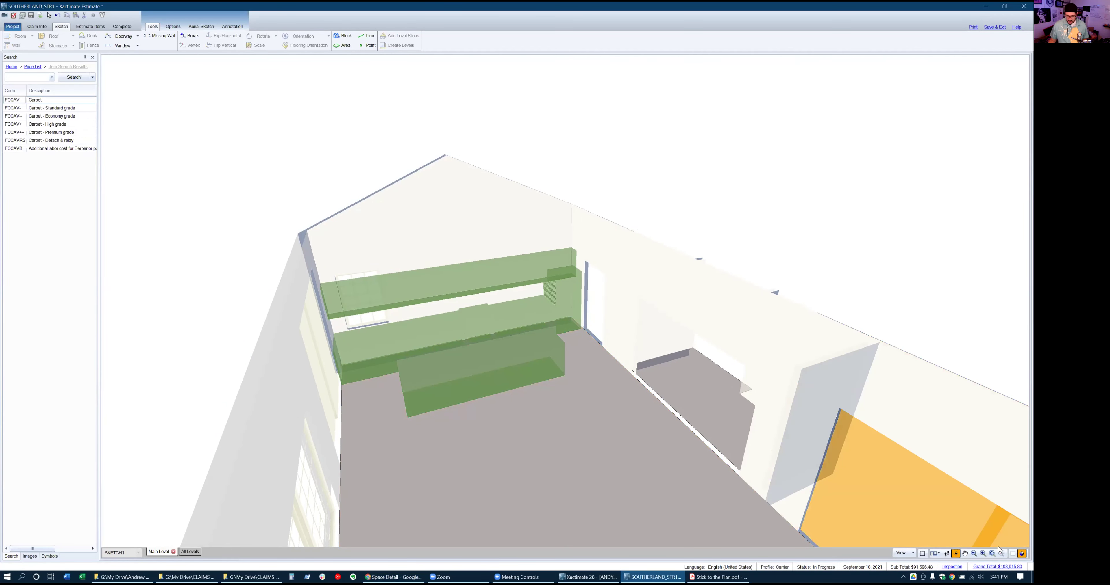
left_click(1010, 556)
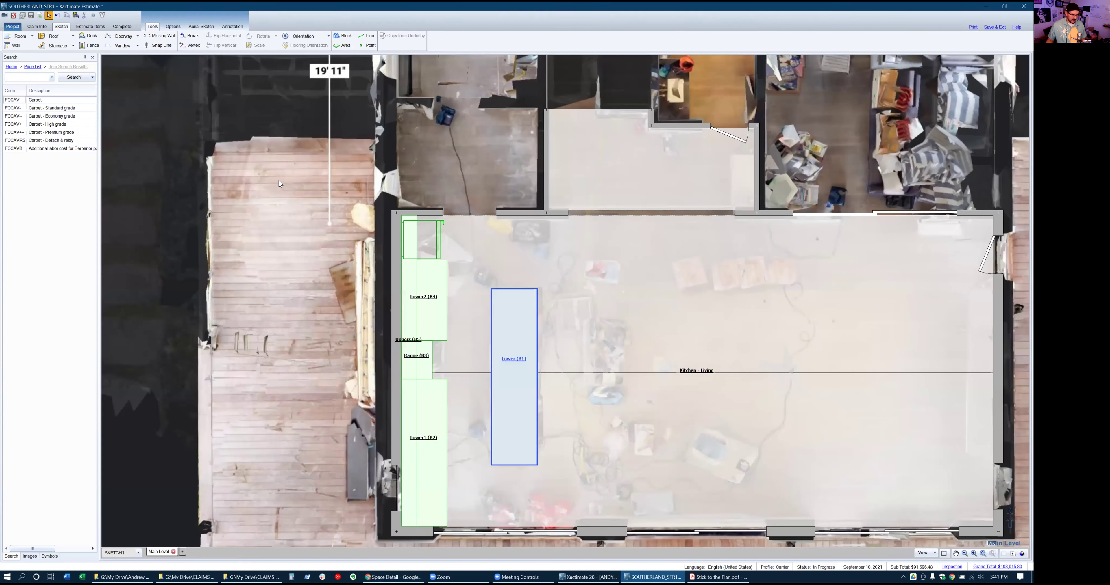
Search the items for 'commercial range hood' and widen the search results panel
left_click(24, 77)
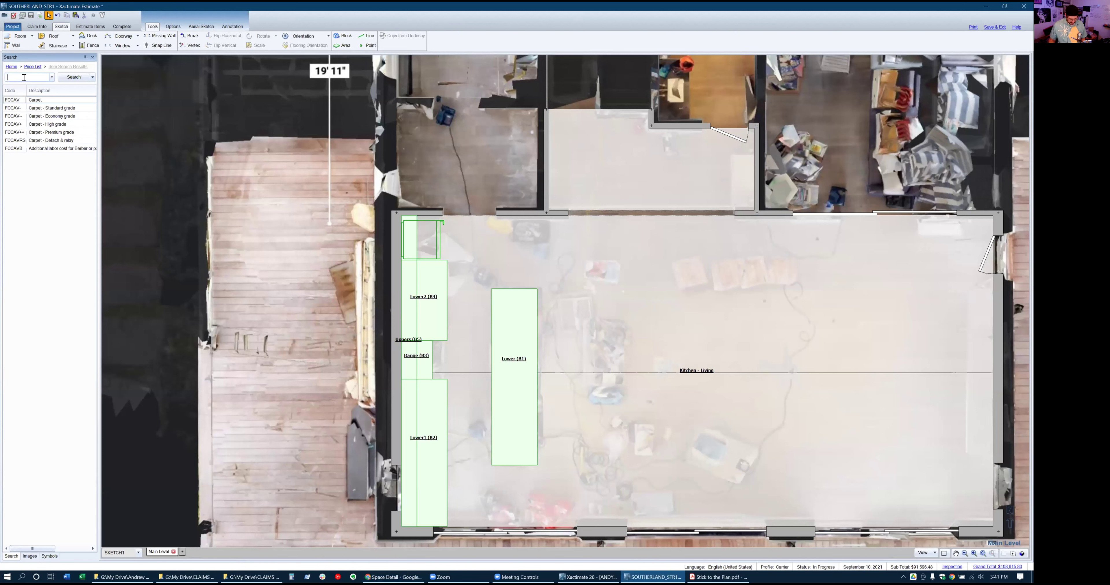
type("range hood")
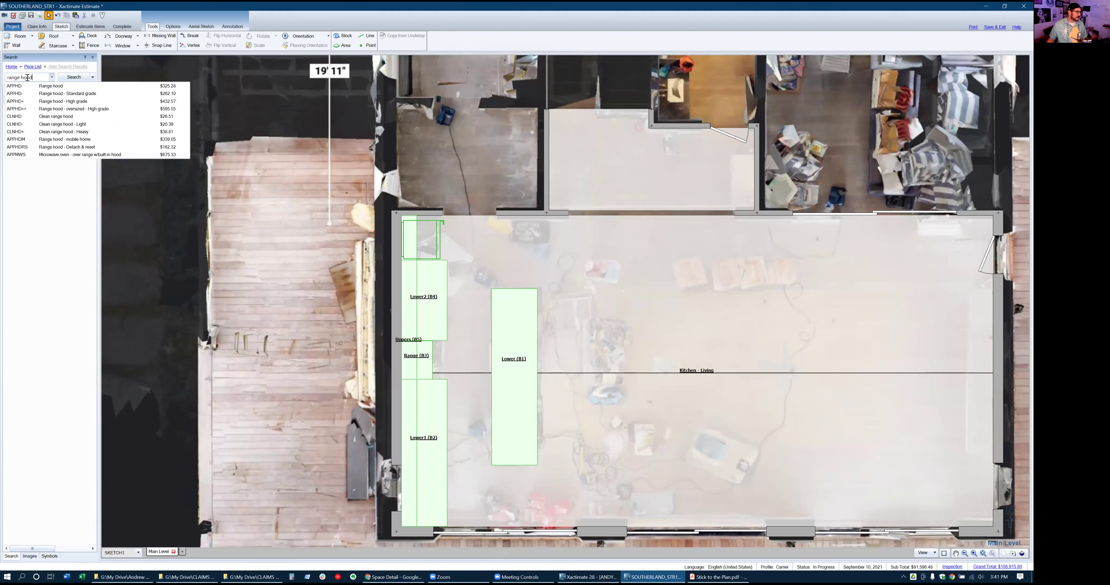
left_click_drag(33, 76, 2, 77)
type("commercial rang")
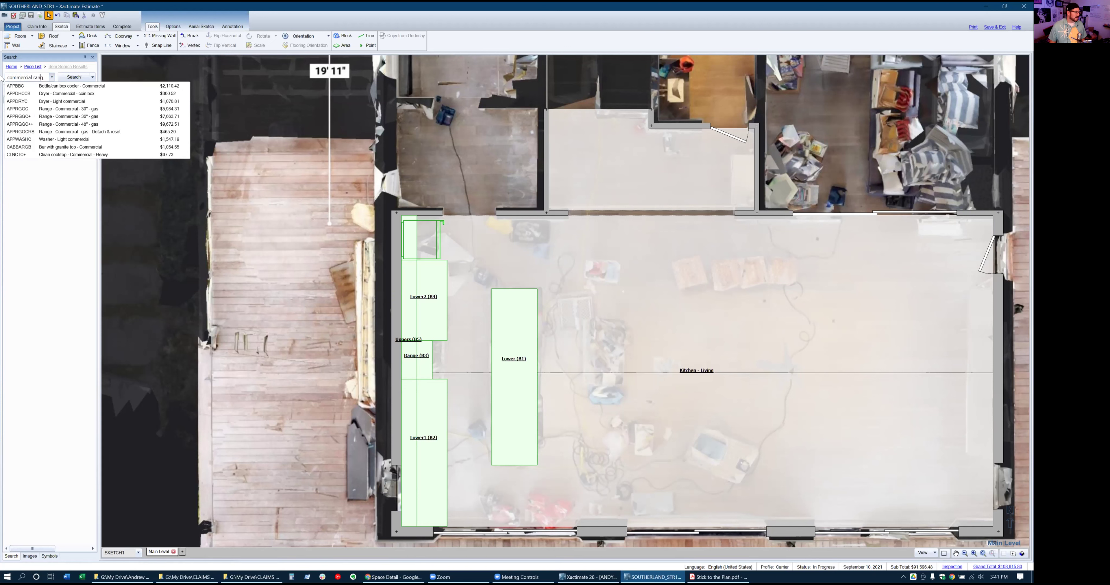
type("e hood")
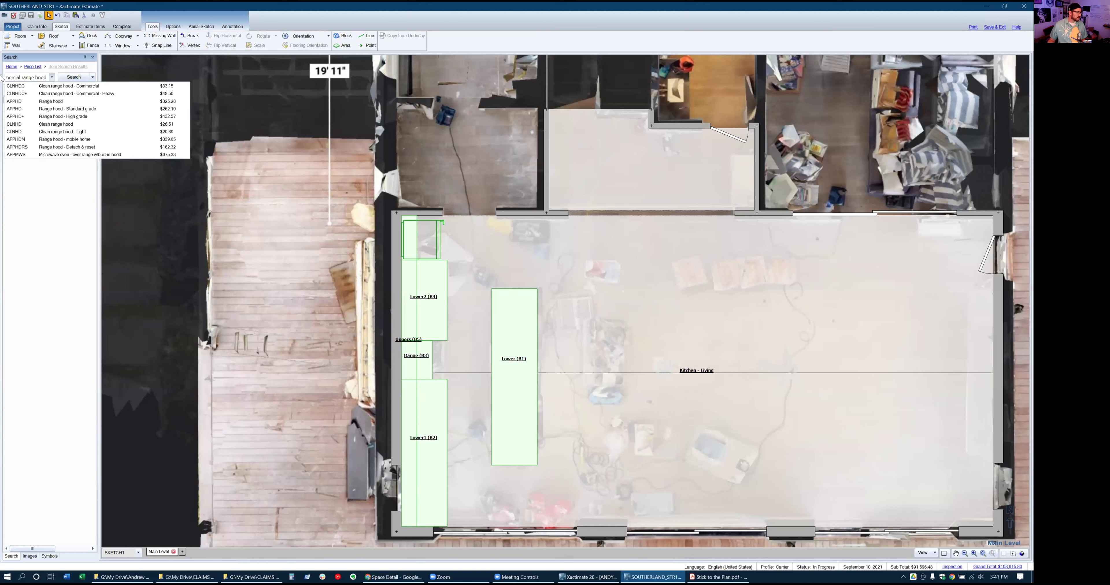
left_click(68, 77)
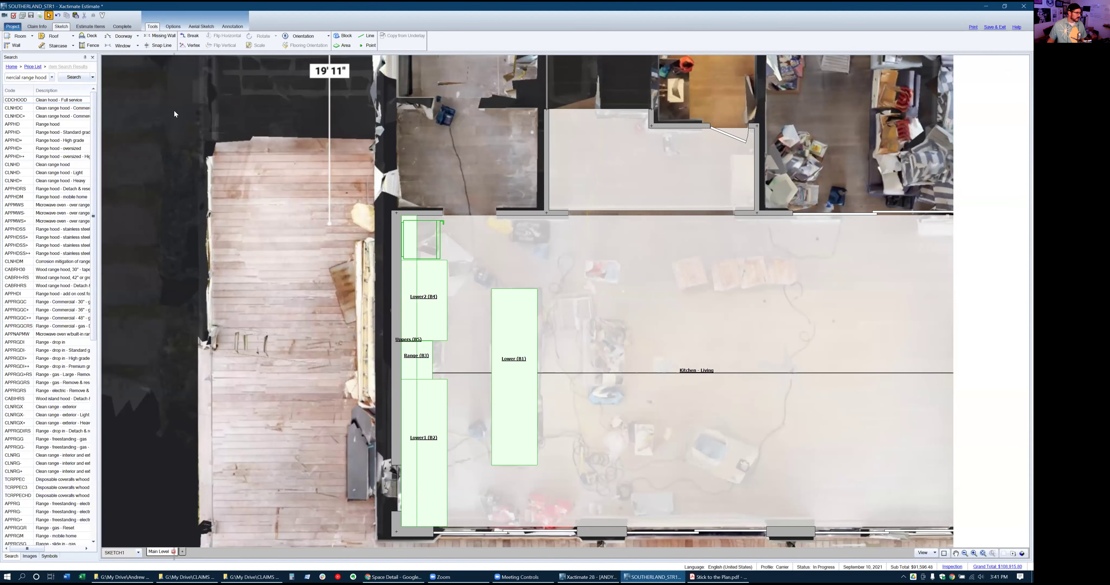
left_click_drag(99, 111, 174, 111)
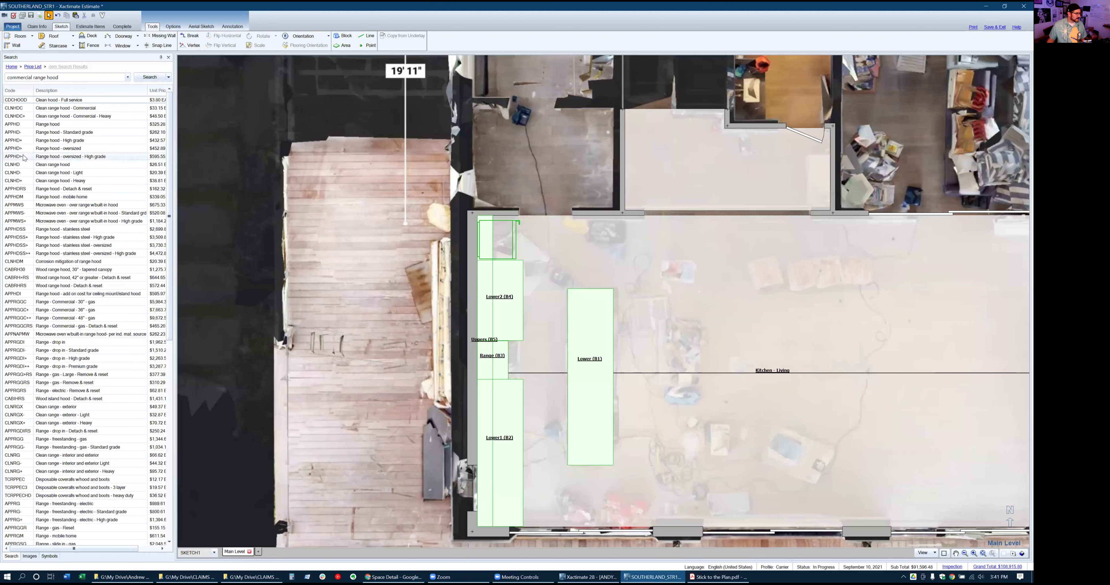
Place an oversized high-grade APPHD>+ range hood over the range, then search 'cabct'
mouse_move(24, 158)
left_mouse_down()
mouse_move(519, 273)
mouse_move(493, 345)
mouse_move(530, 337)
mouse_move(515, 334)
mouse_move(528, 335)
mouse_move(519, 307)
mouse_move(506, 357)
mouse_move(478, 384)
left_mouse_up()
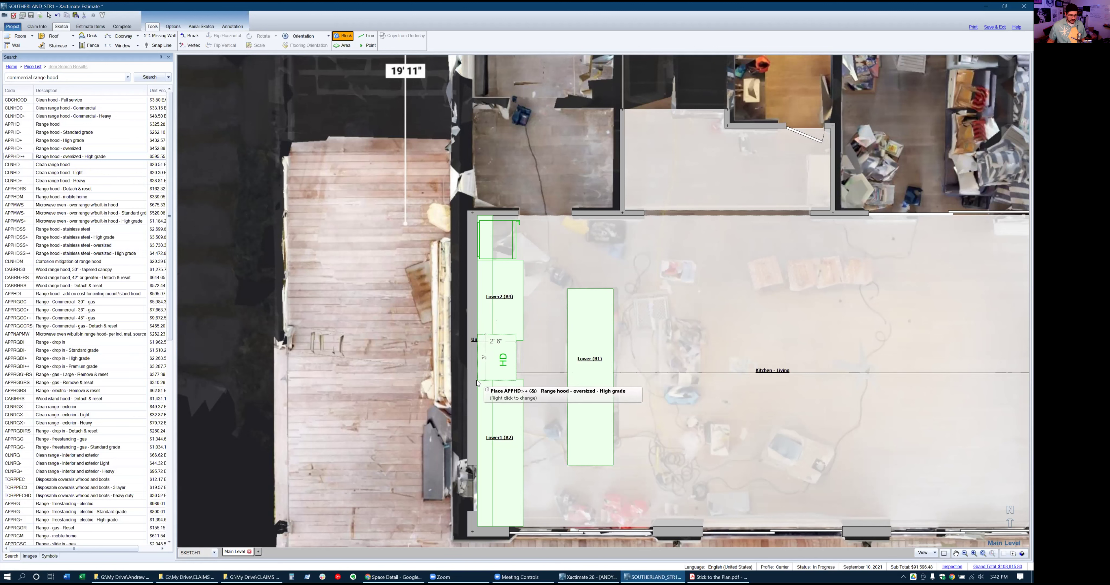
left_click(477, 384)
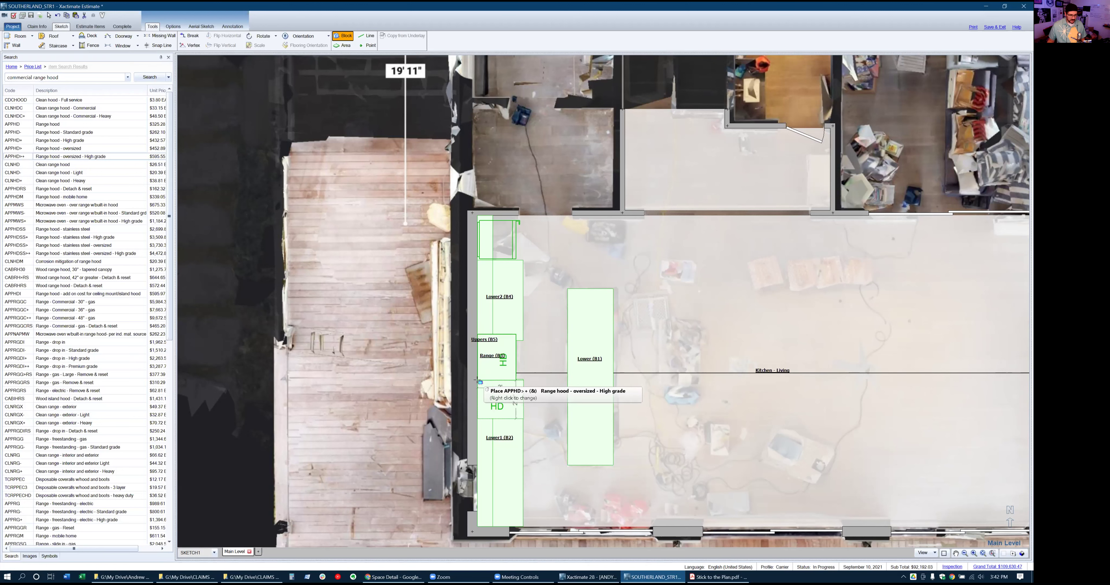
key("Escape")
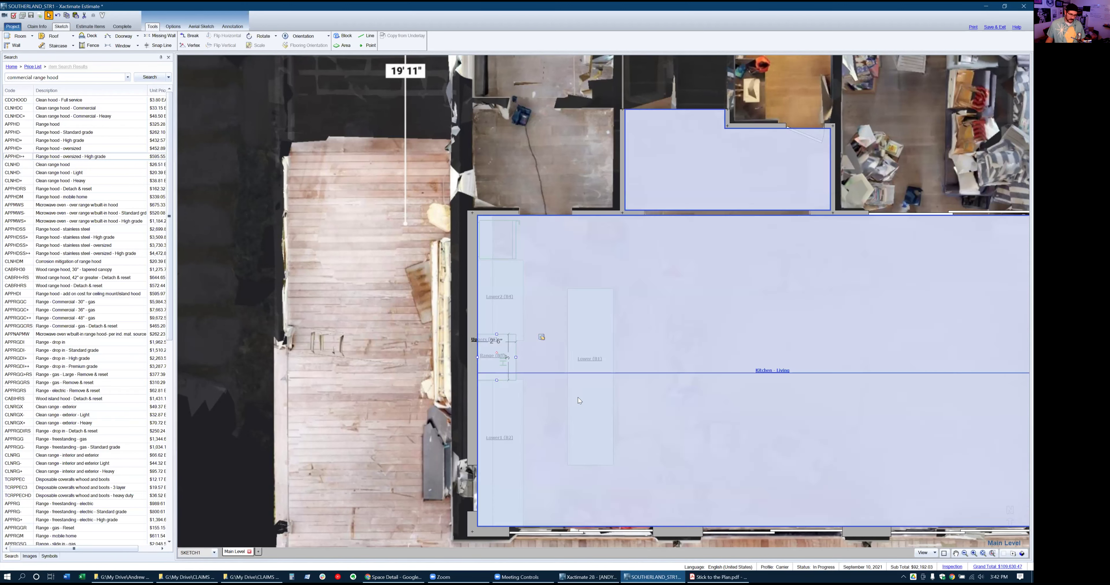
left_click(80, 78)
left_click_drag(59, 77, 2, 82)
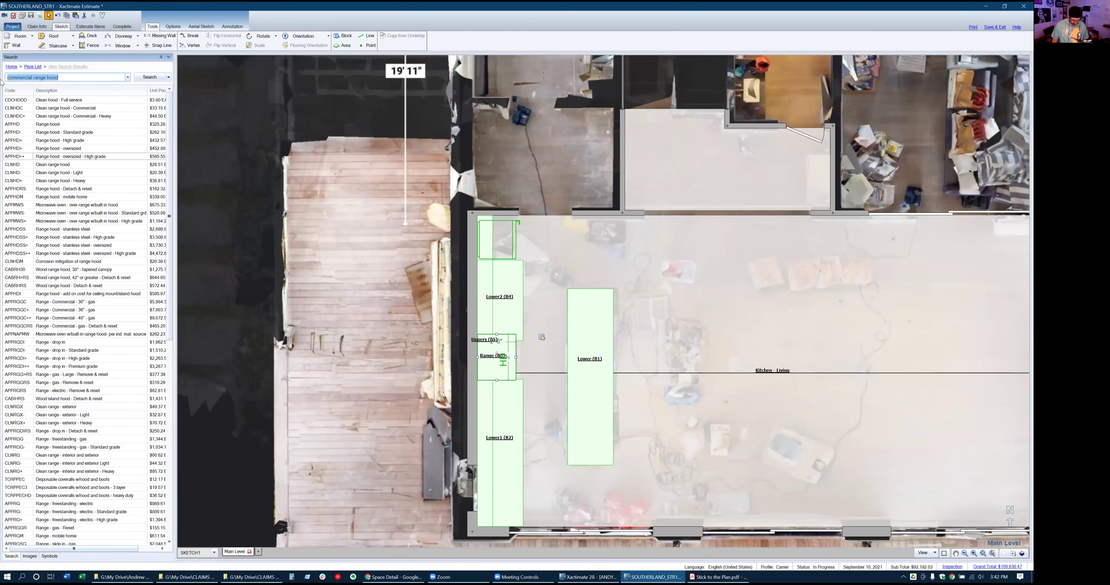
type("cabct")
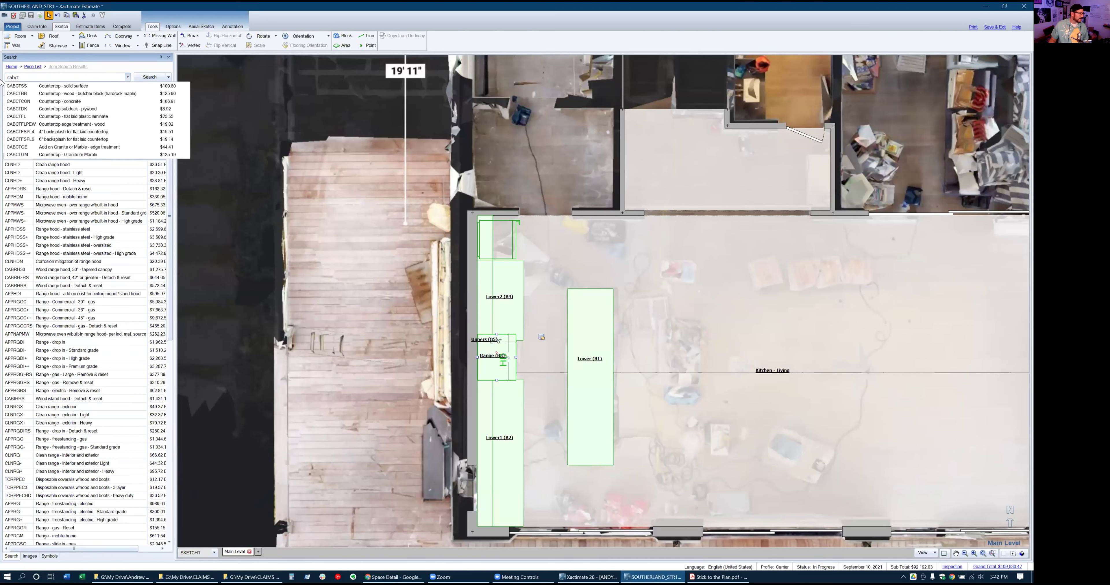
Add a high-grade CABCTCON+ concrete countertop block onto the island
left_click(151, 78)
left_click(150, 78)
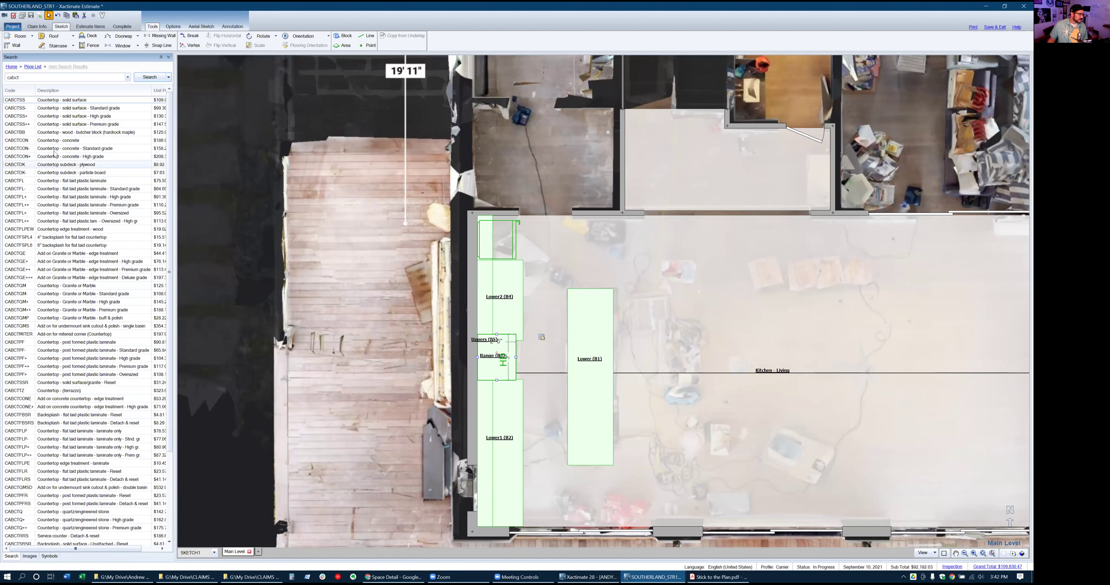
left_click(29, 158)
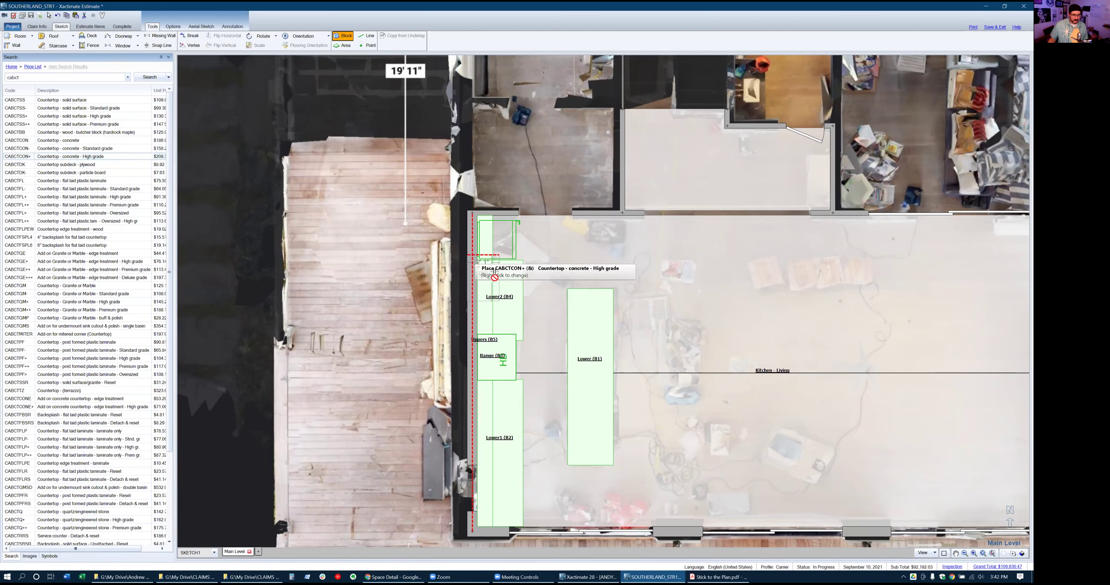
left_click(385, 218)
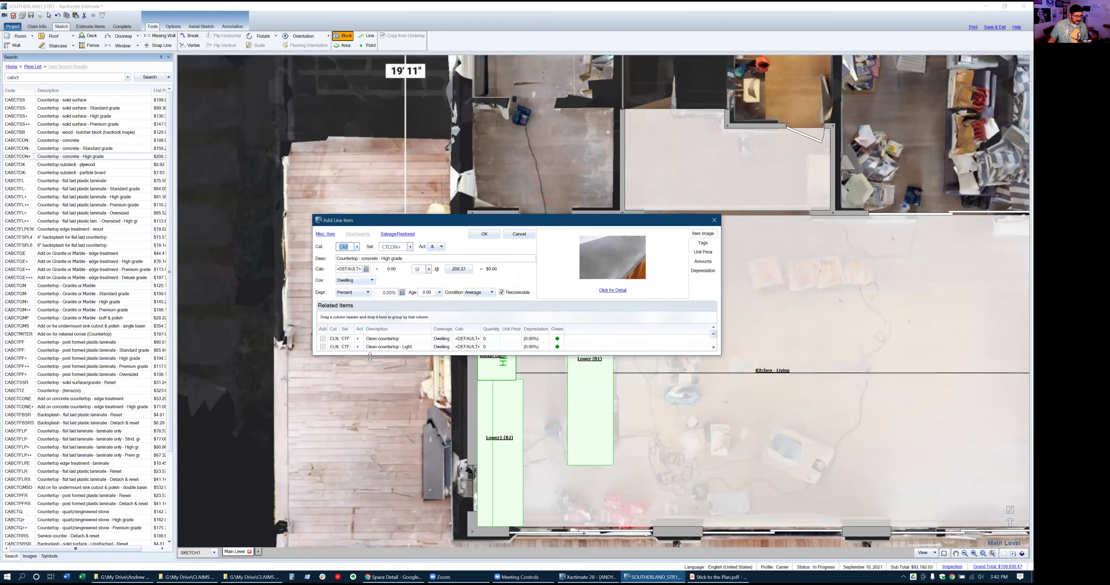
left_click_drag(370, 356, 370, 465)
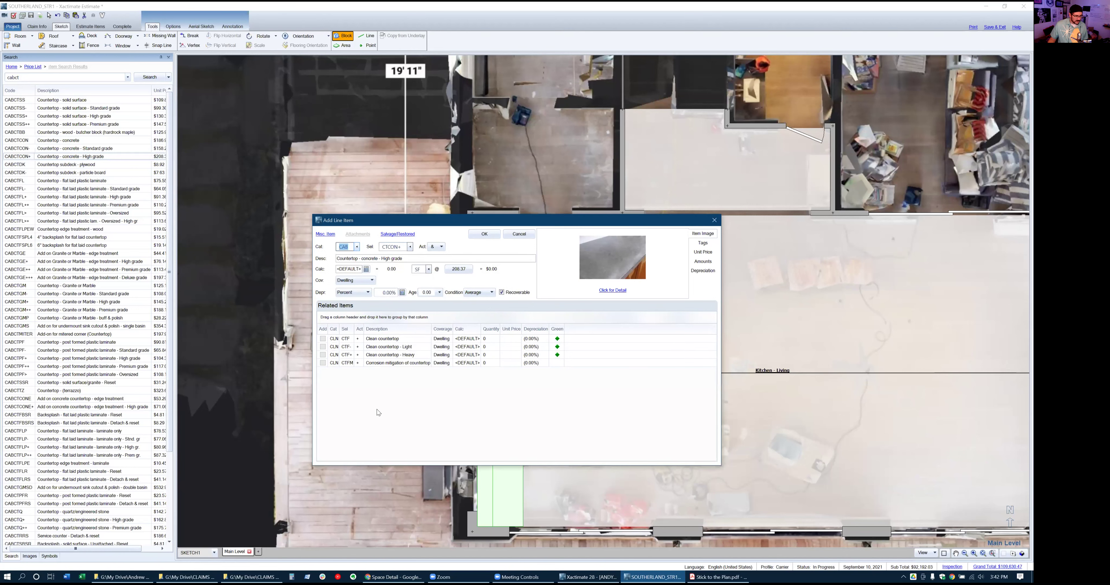
left_click(484, 235)
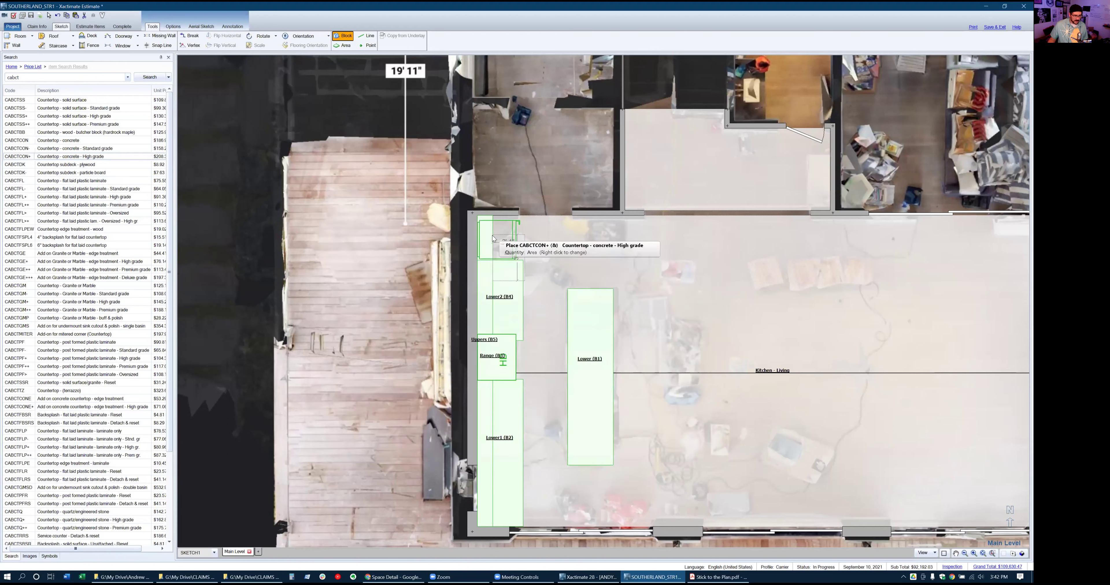
left_click(568, 293)
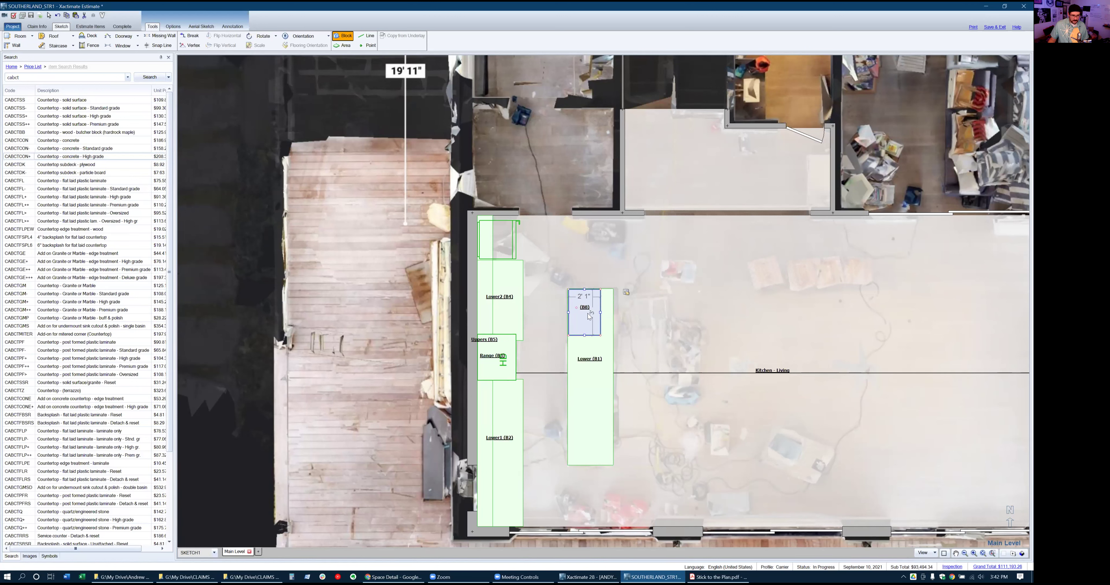
Rename the central island block to Island
double_click(589, 316)
type("Counters")
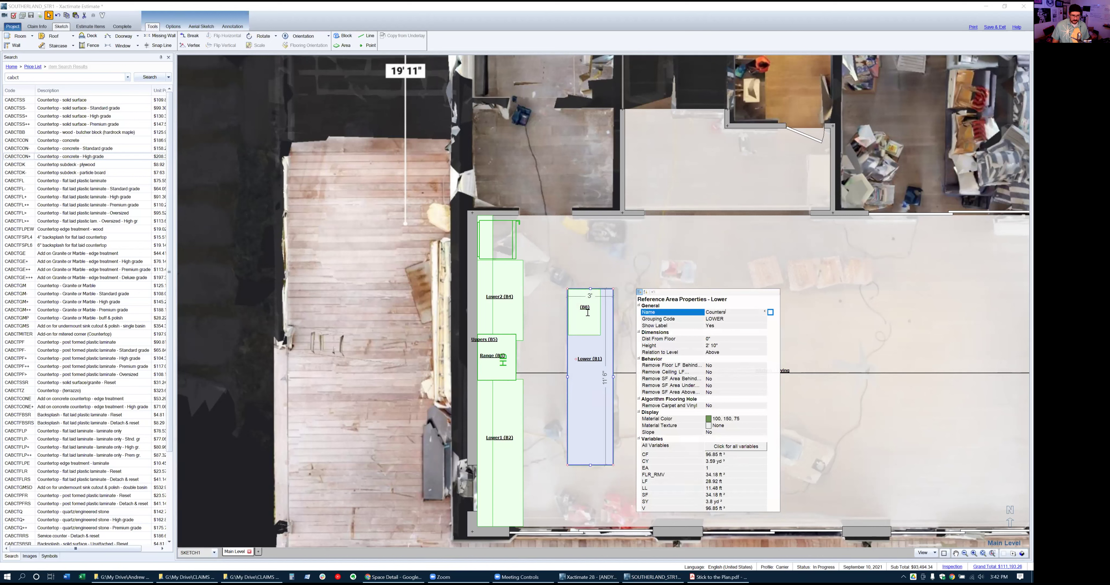
key("Return")
double_click(593, 364)
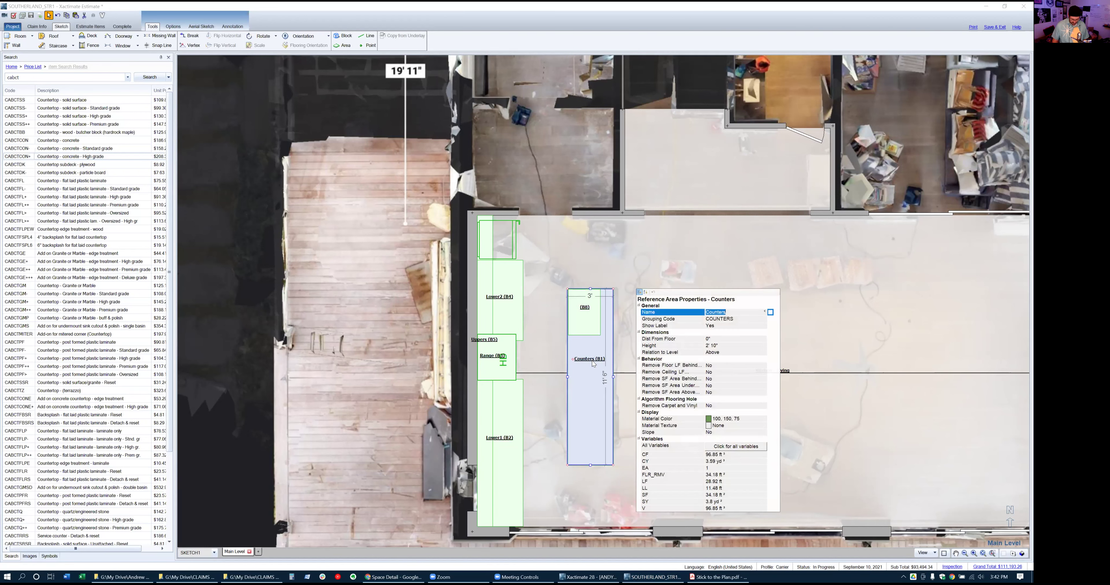
type("Island")
key("Return")
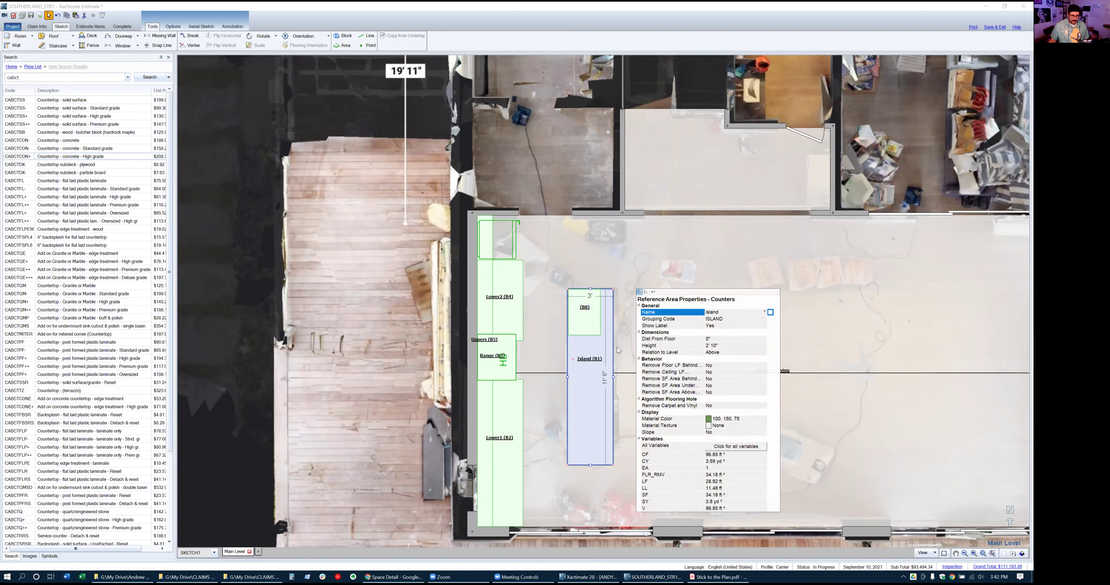
Name the countertop block on the island Counter
left_click(588, 312)
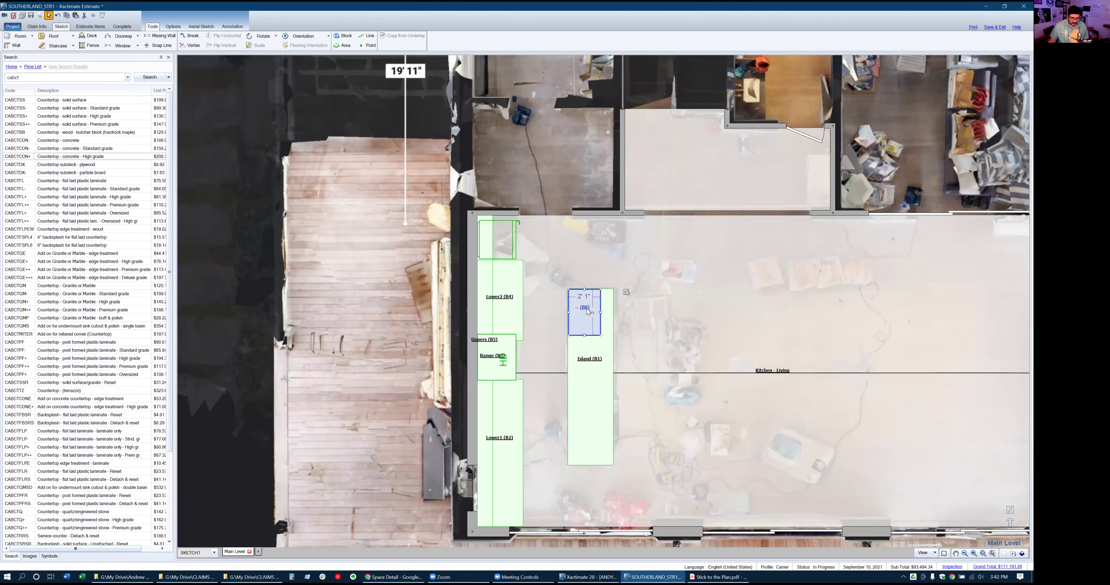
left_click(588, 313)
type("Counter")
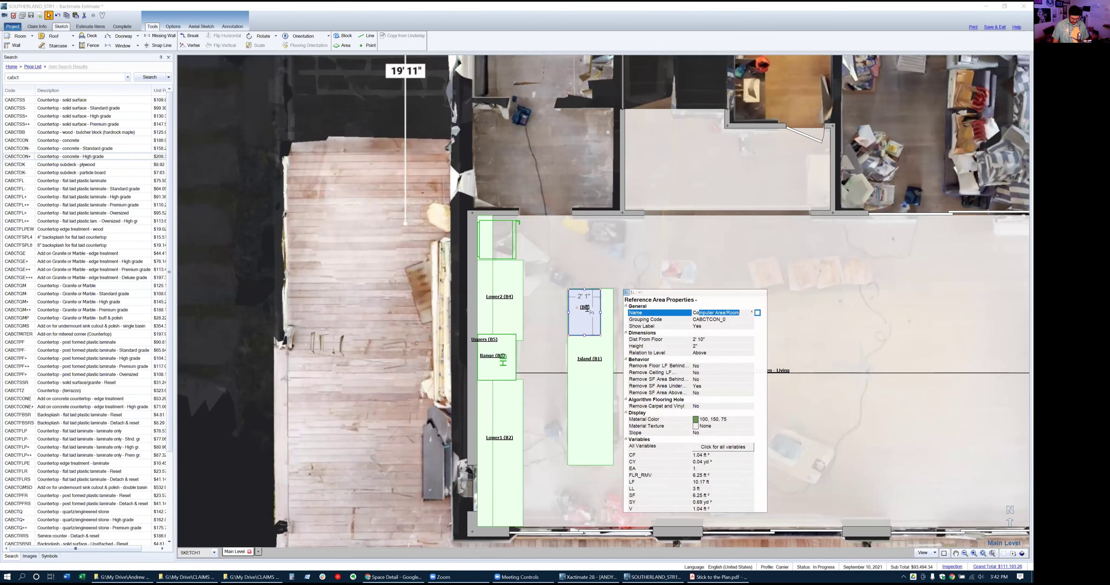
key("Return")
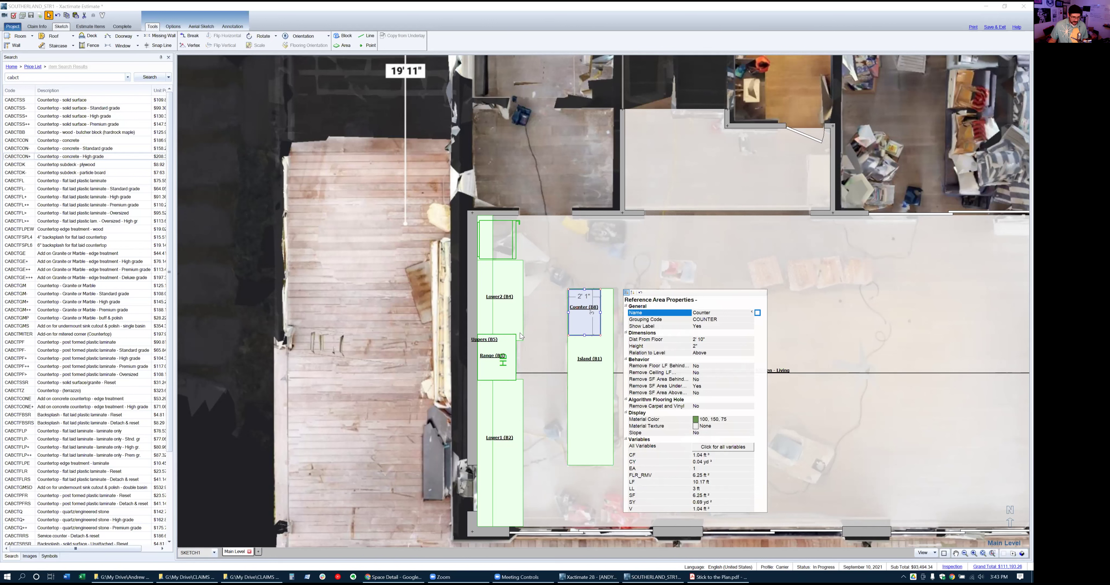
left_click(543, 341)
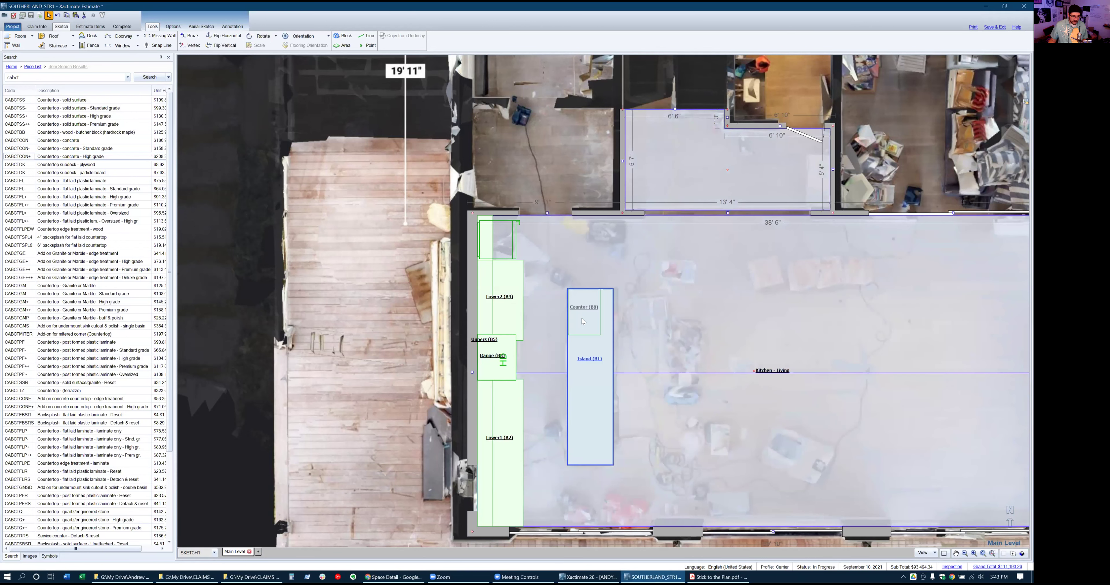
left_click(581, 316)
Copy the Counter block and paste two copies onto the Lower1 and Lower2 cabinet runs
left_click(581, 312)
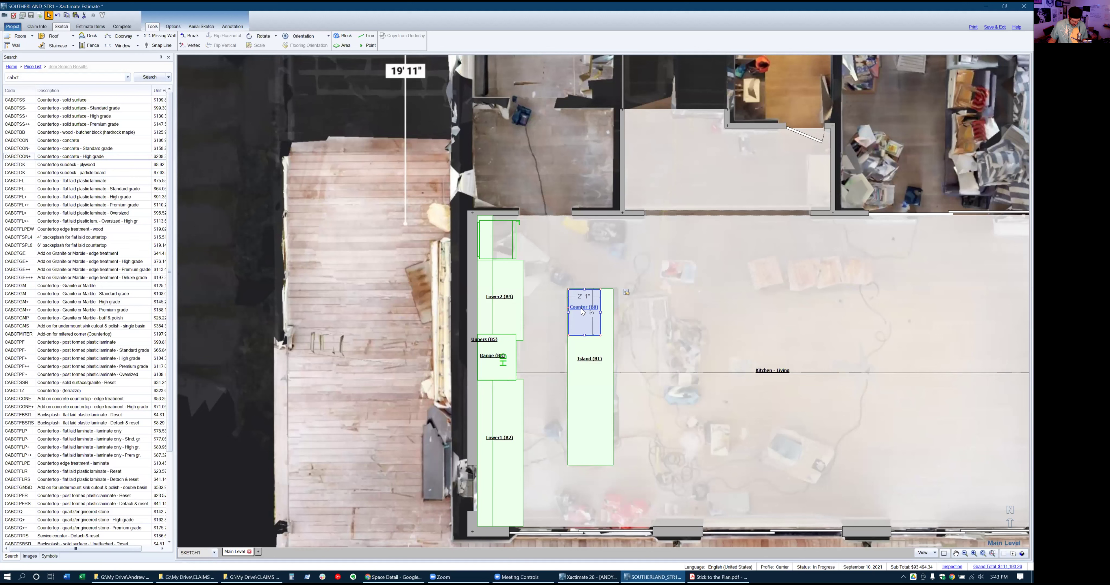
key("ctrl+c")
key("ctrl+v")
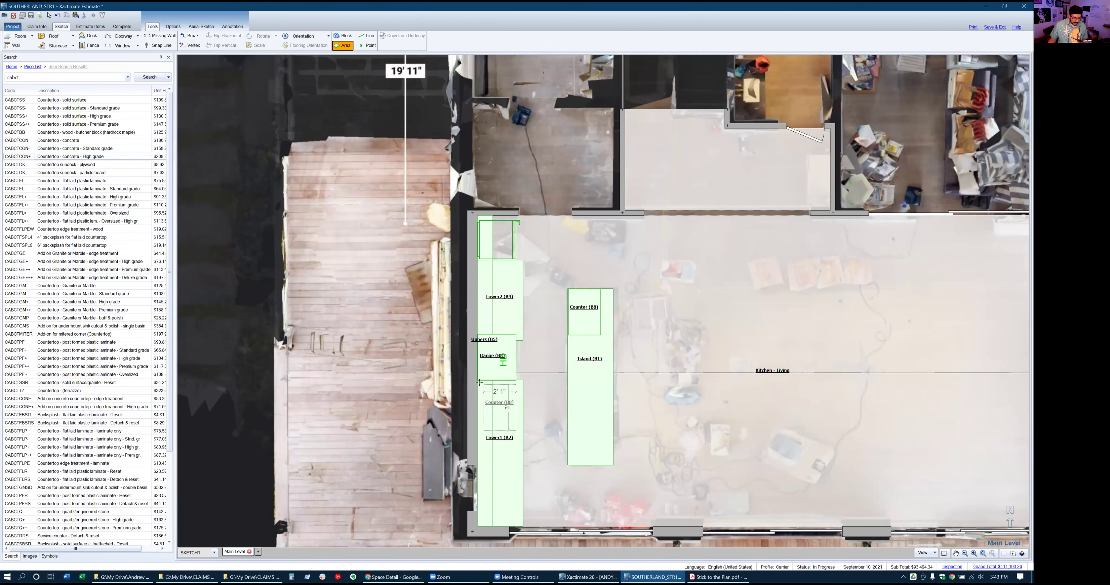
left_click(478, 380)
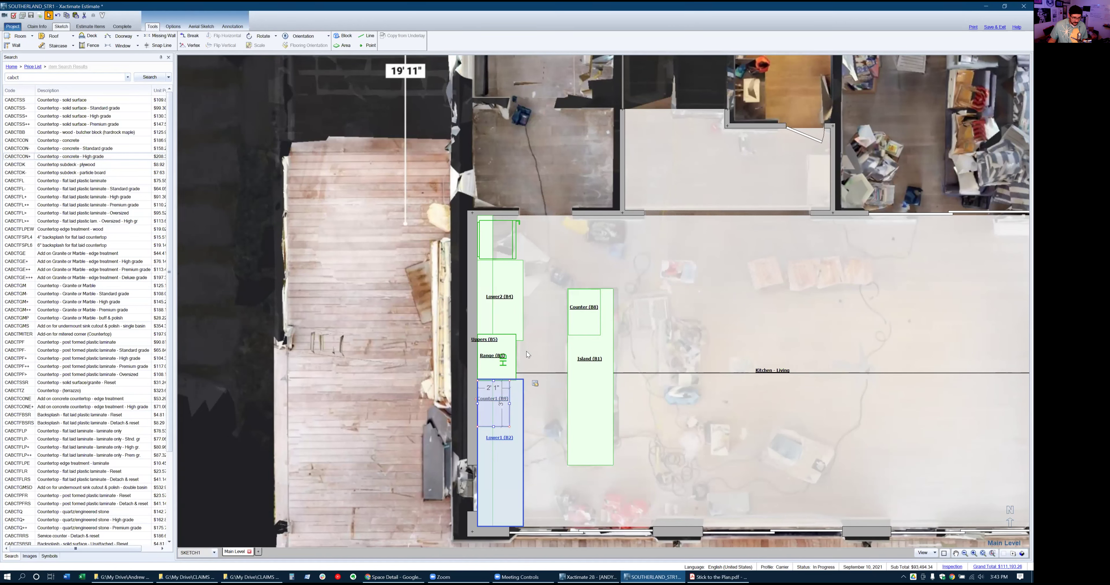
key("ctrl+v")
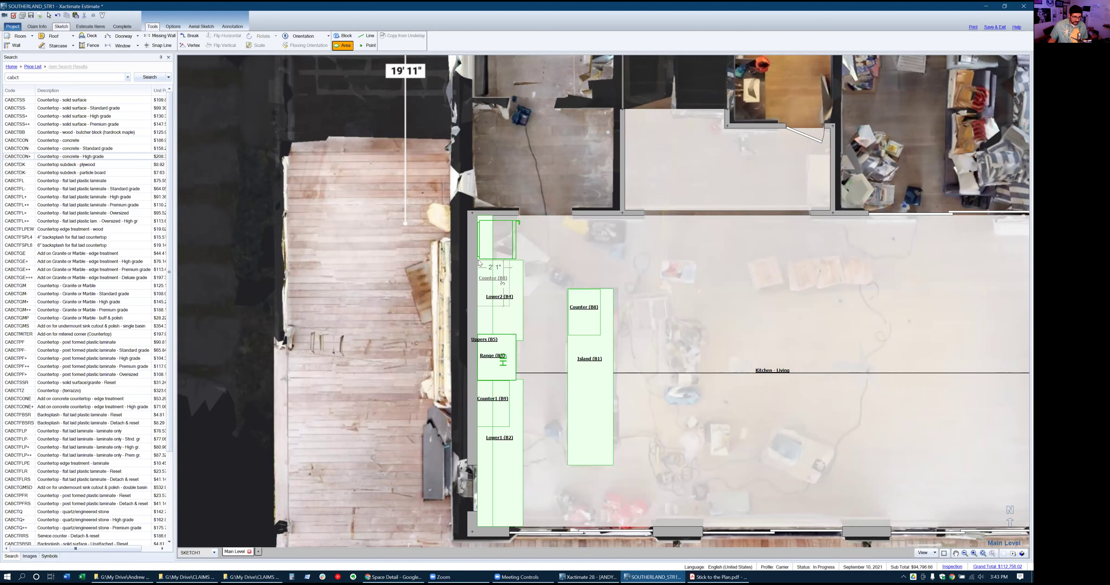
left_click(478, 263)
Widen Counter2 to 2' 10" and Counter1 to 2' 11" over the cabinets
left_click_drag(509, 284, 500, 340)
left_click(507, 283)
left_click(498, 412)
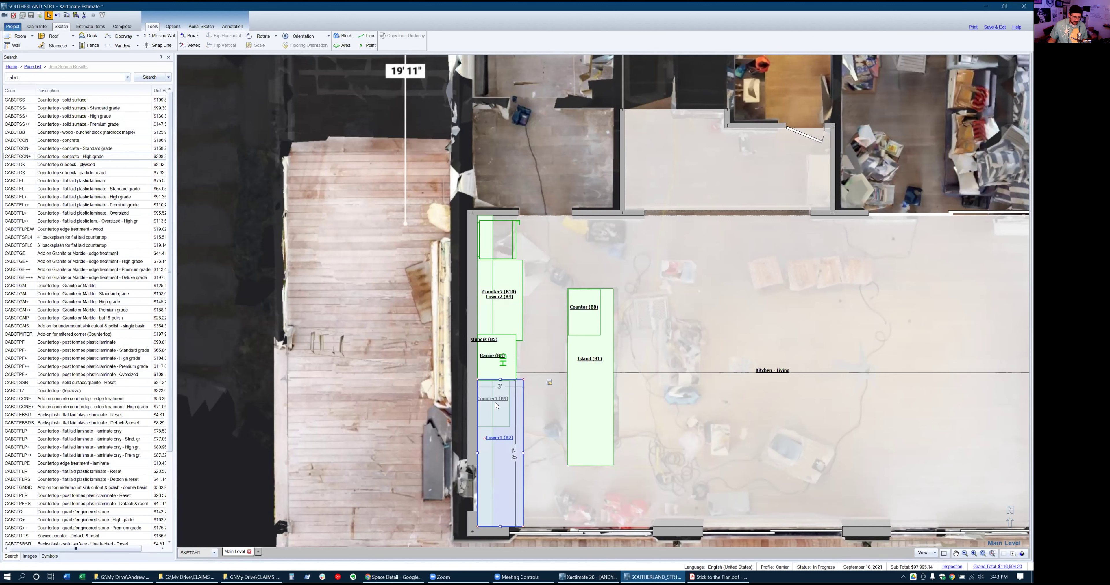
left_click(499, 405)
left_click_drag(510, 407, 520, 410)
left_click_drag(521, 411, 508, 525)
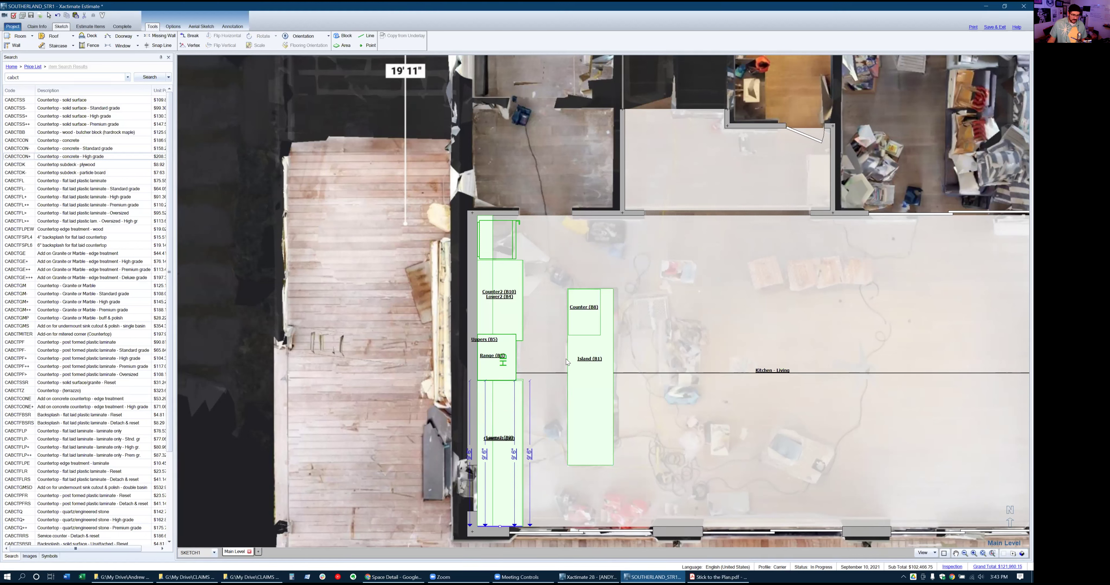
Widen Counter (B8) across the island and extend the island to 11' 4"
left_click(580, 308)
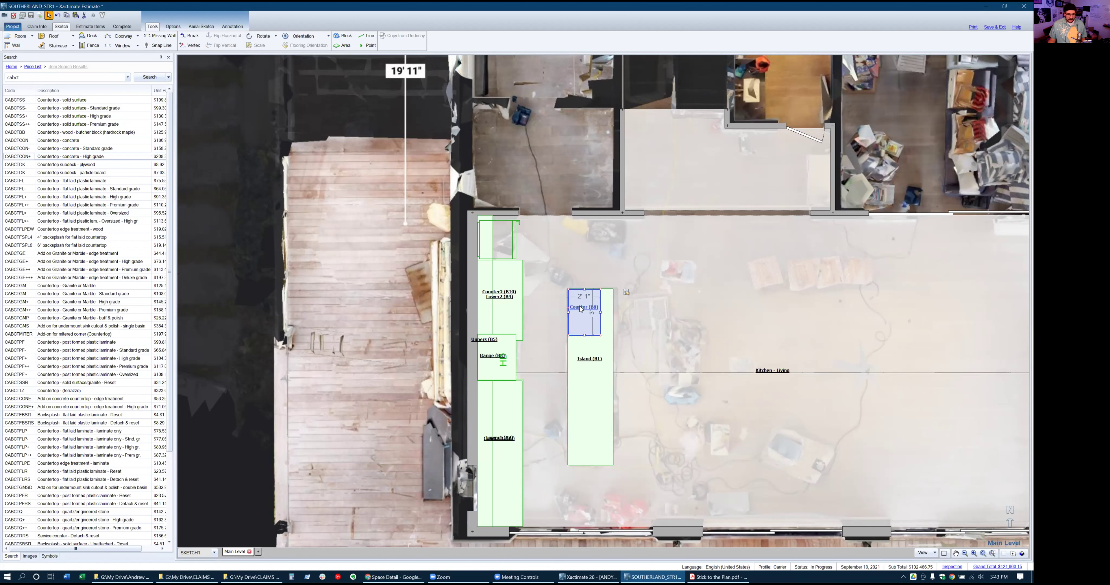
left_click(608, 317)
left_click_drag(601, 312, 613, 316)
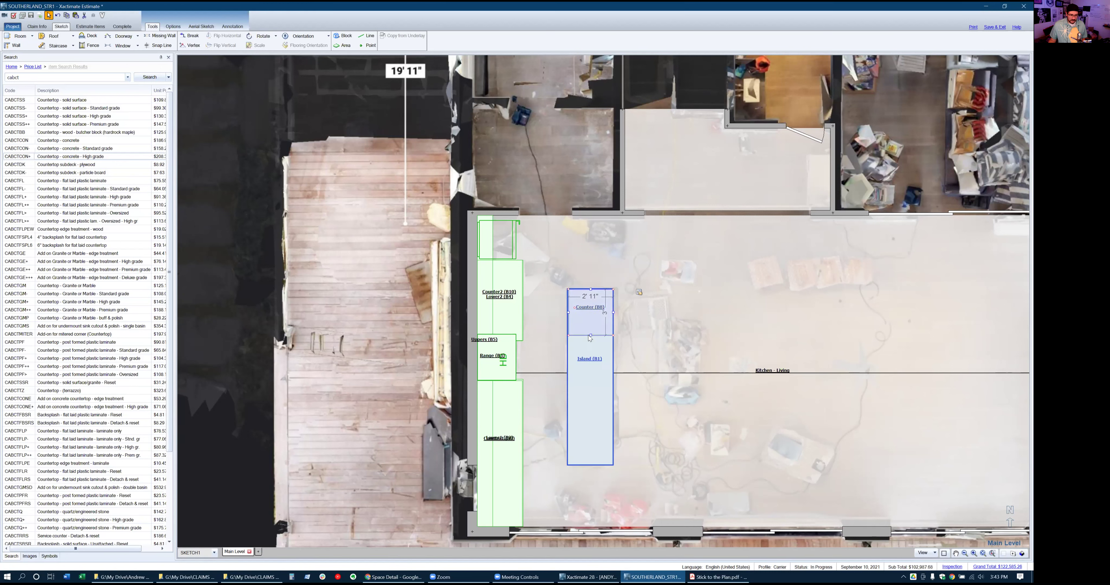
left_click(590, 351)
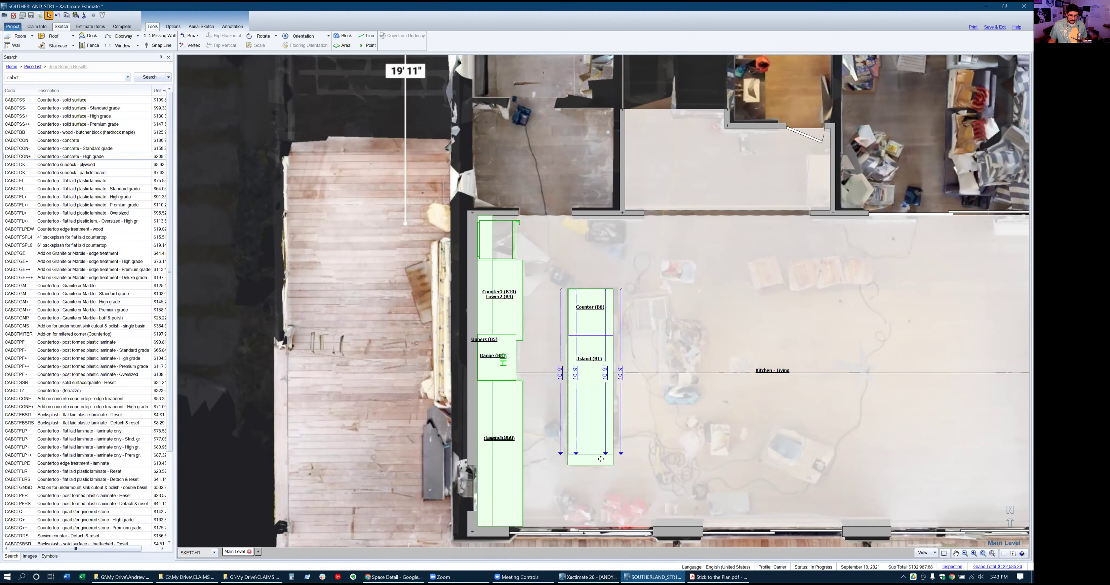
left_click_drag(601, 462, 600, 463)
left_click(699, 406)
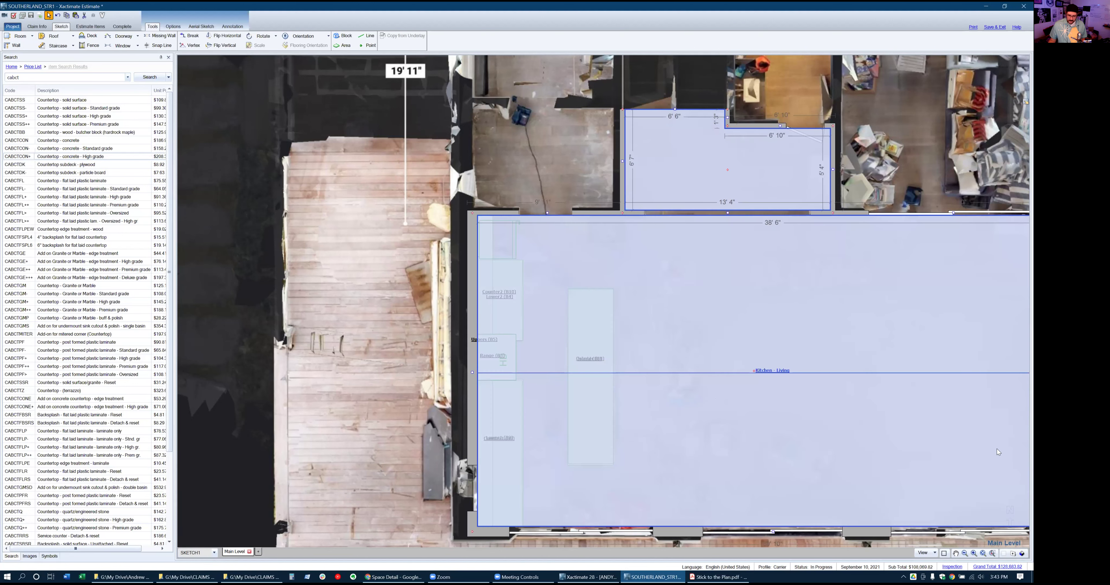
left_click(1021, 554)
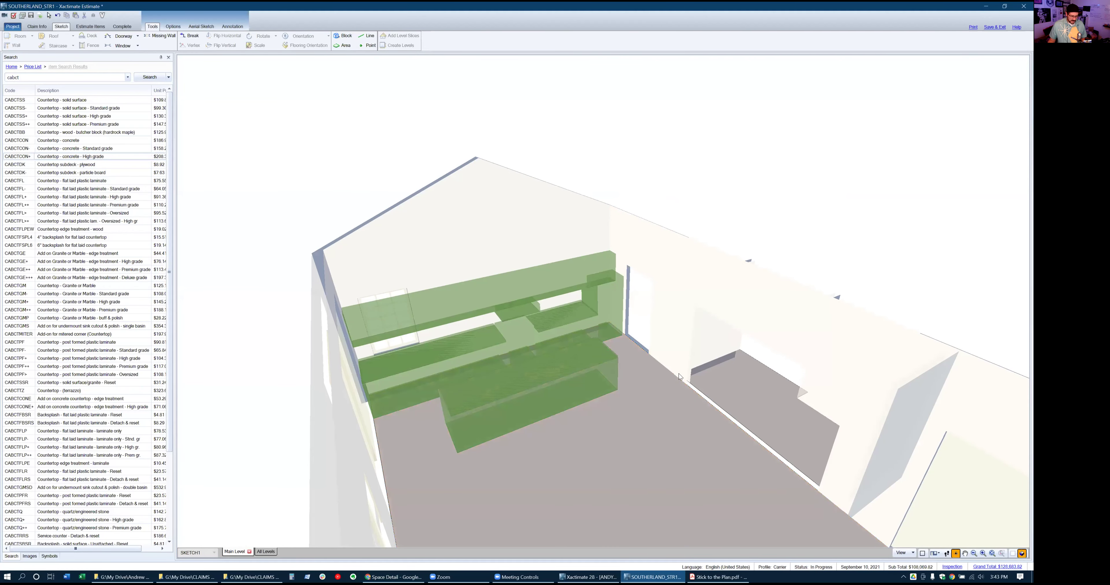
Add premium-grade CABPLY++ cabinet end panels to the island and show the estimate's line items
double_click(44, 77)
left_click(44, 76)
type("end pan")
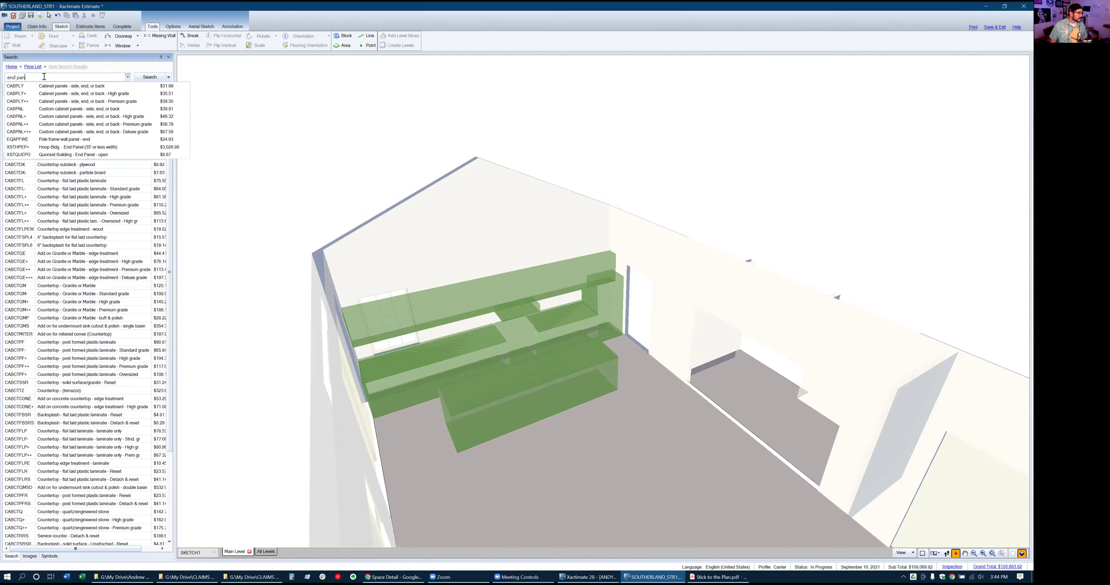
left_click(64, 102)
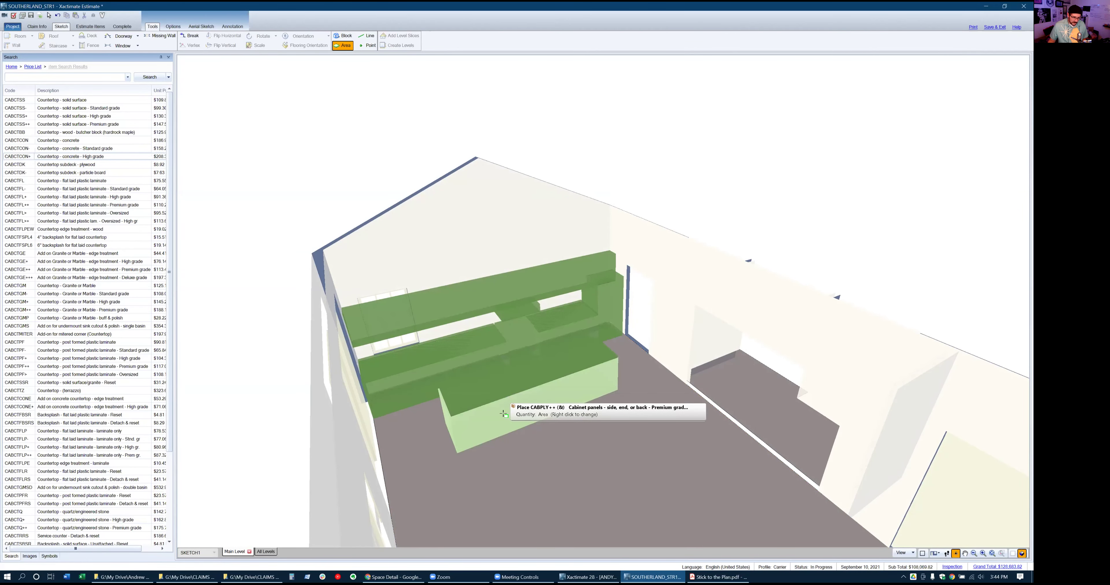
left_click(503, 414)
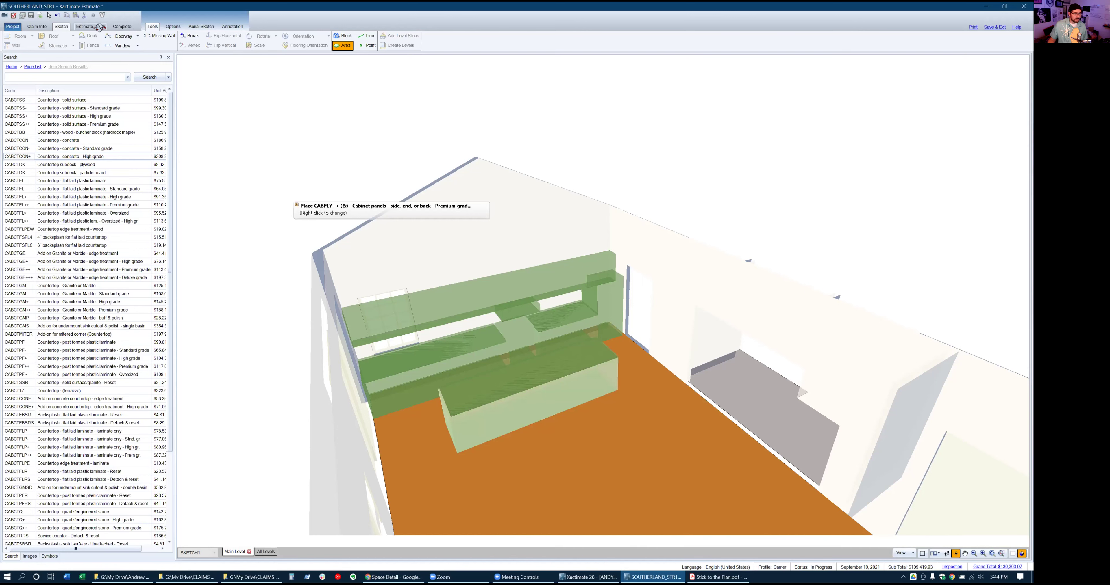
left_click(90, 27)
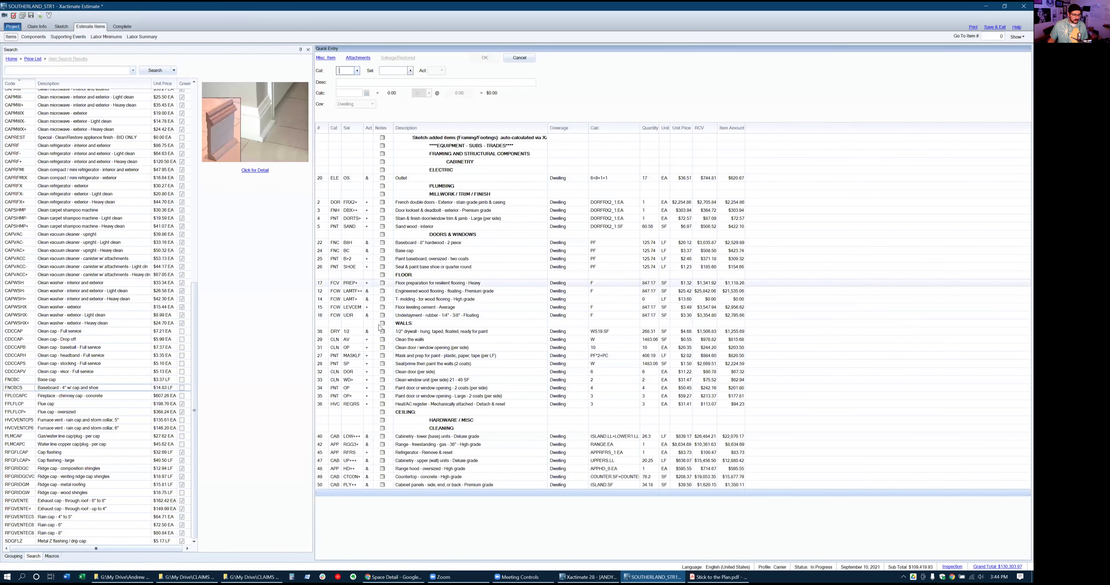
Move the cabinetry rows through row 50 under the CABINETRY heading
left_click(324, 438)
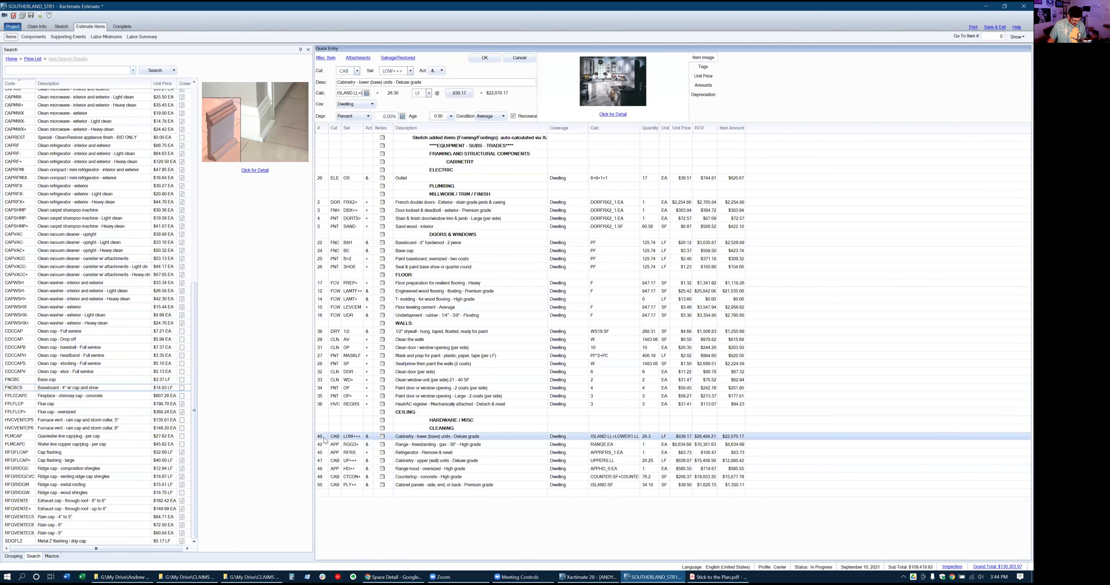
left_click(321, 485, "shift")
left_click_drag(348, 326, 340, 169)
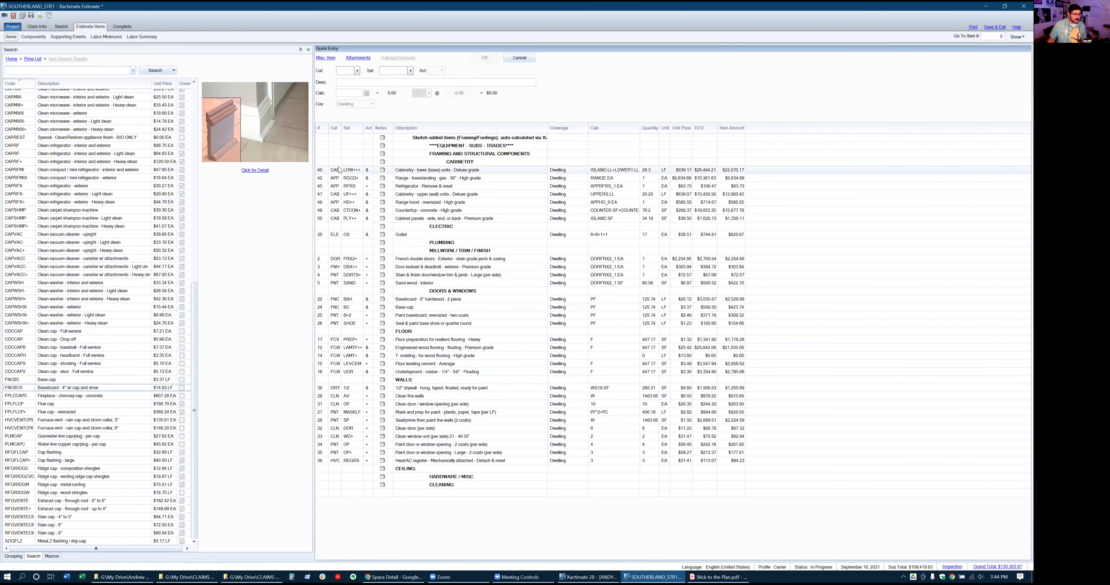
Insert a CAB KNPL+++ deluxe cabinet knob/pull line, quantity 20, above ELECTRIC
left_click(328, 227)
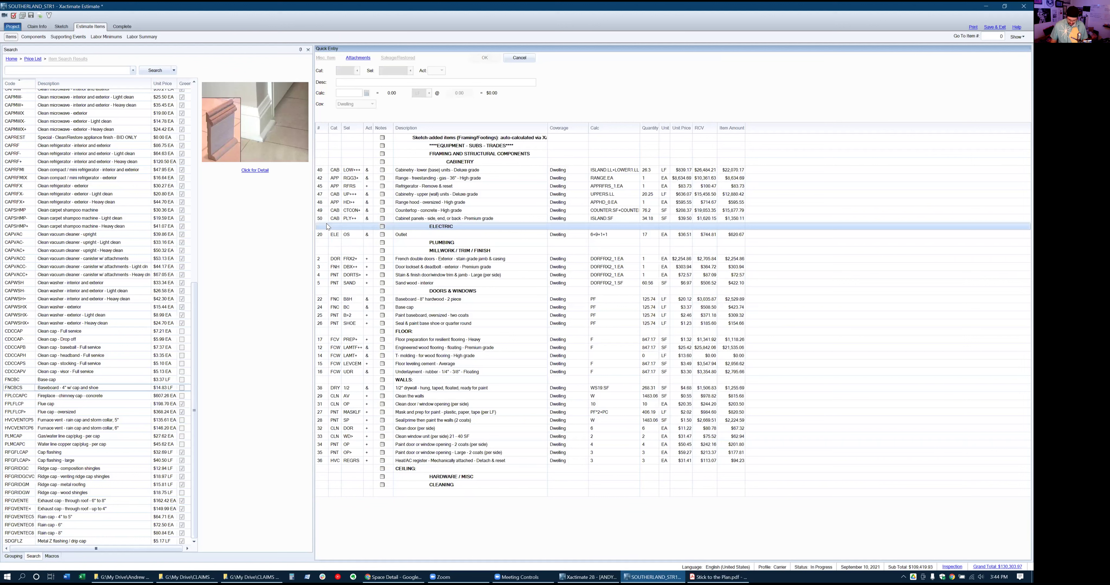
key("Insert")
type("c")
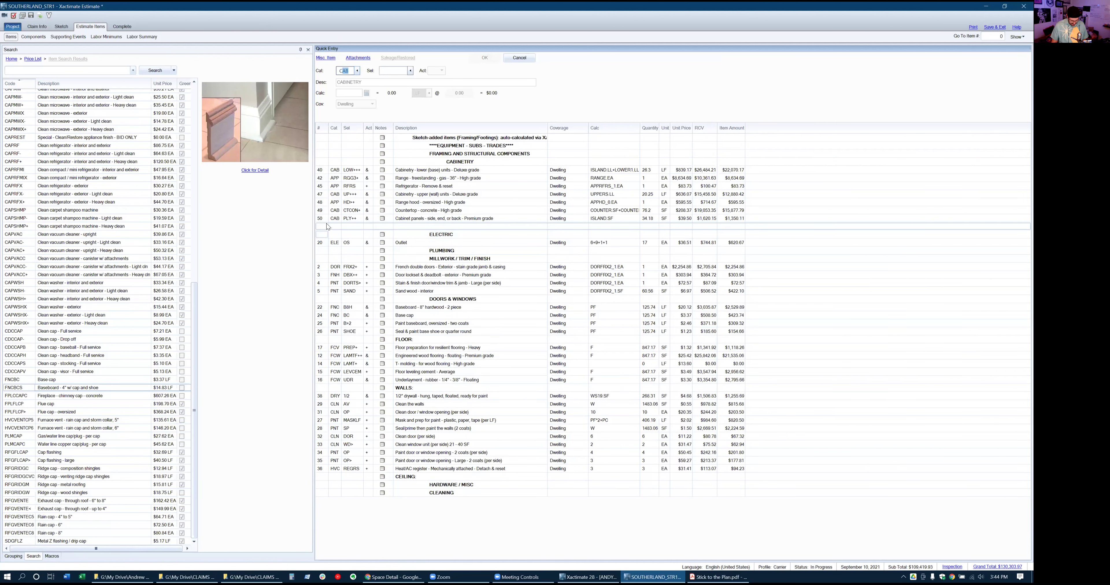
key("Tab")
type("k")
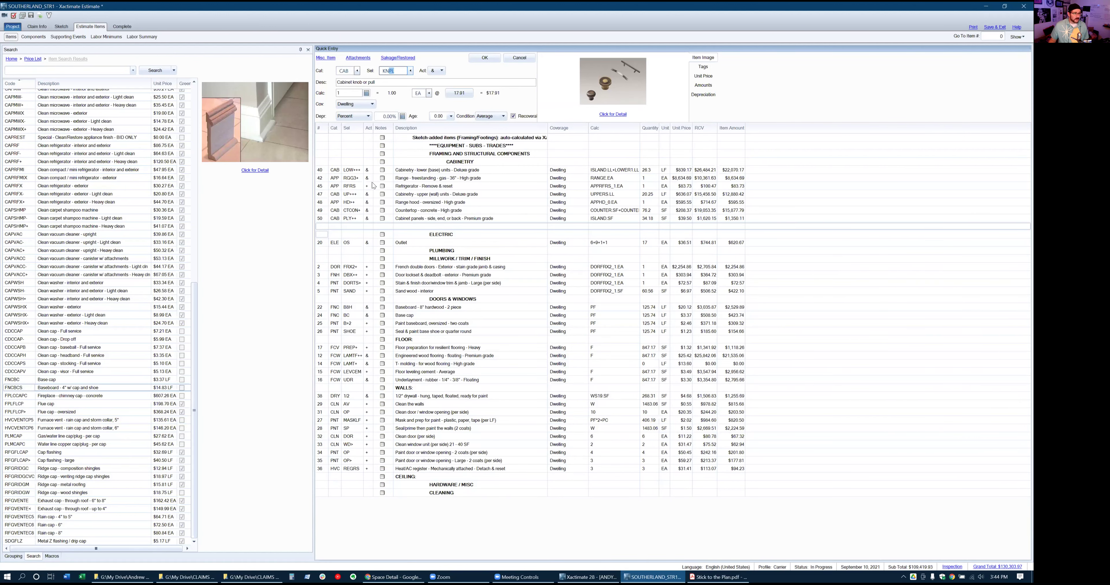
left_click(411, 72)
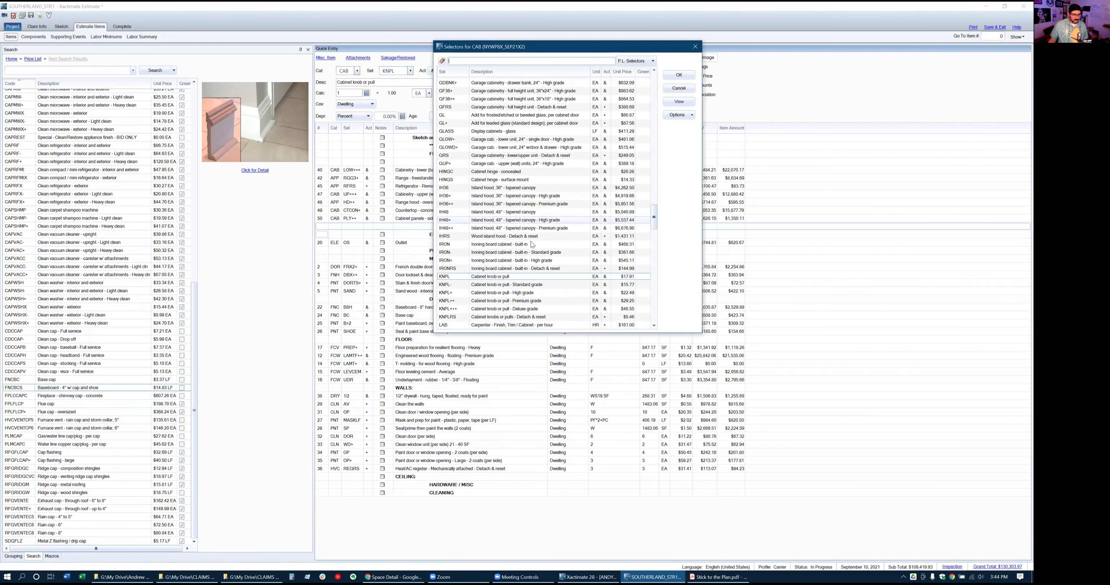
left_click(523, 310)
left_click(678, 75)
key("Tab")
key("Tab")
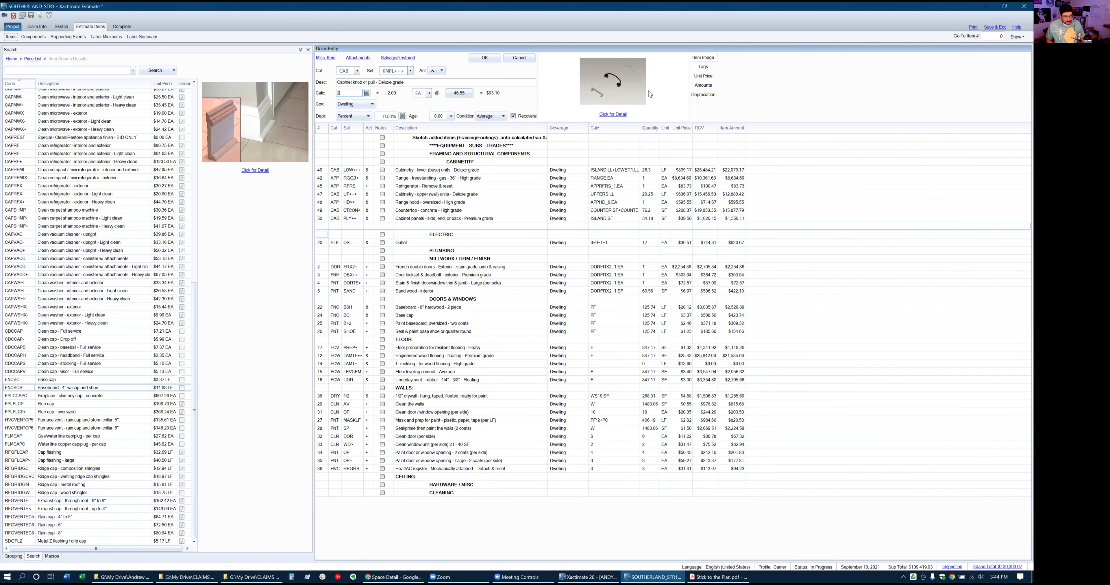
type("20")
key("Return")
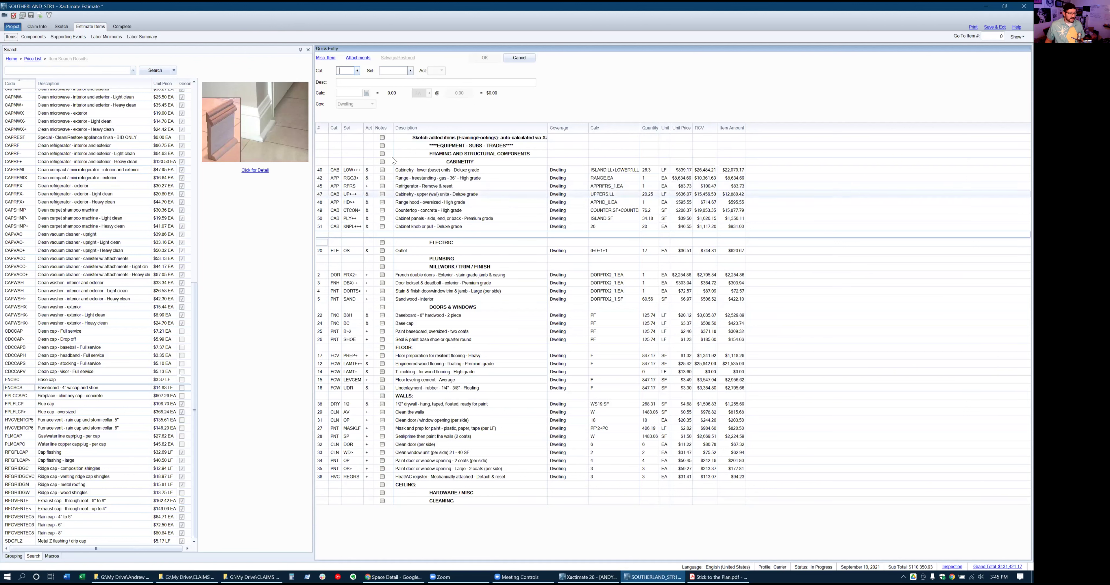
left_click(320, 152)
Move the gas range, refrigerator reset and range hood lines under the Equipment heading
key("Insert")
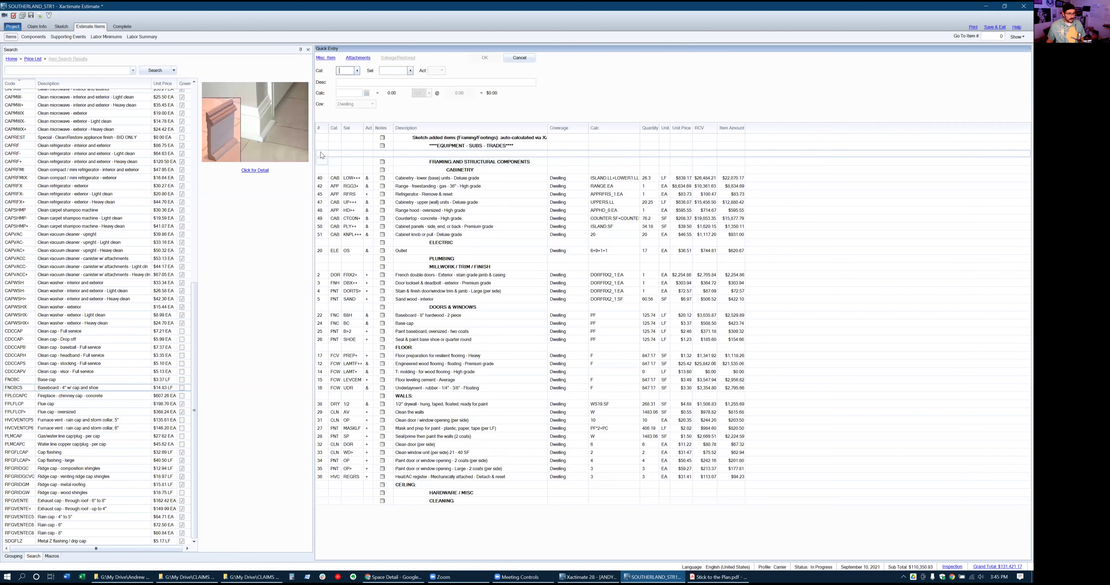
left_click(322, 154)
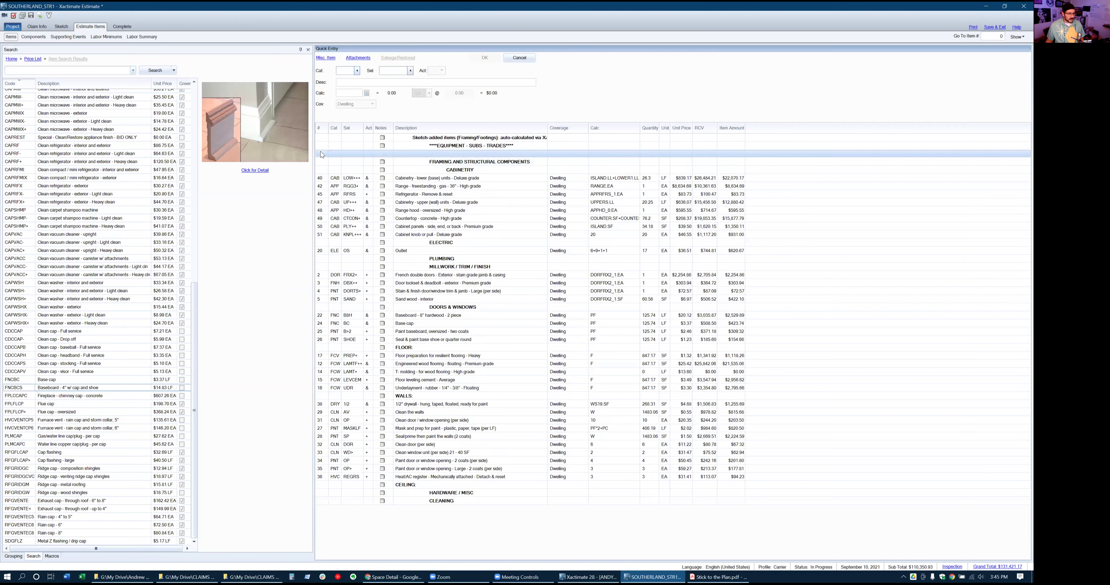
left_click(325, 187)
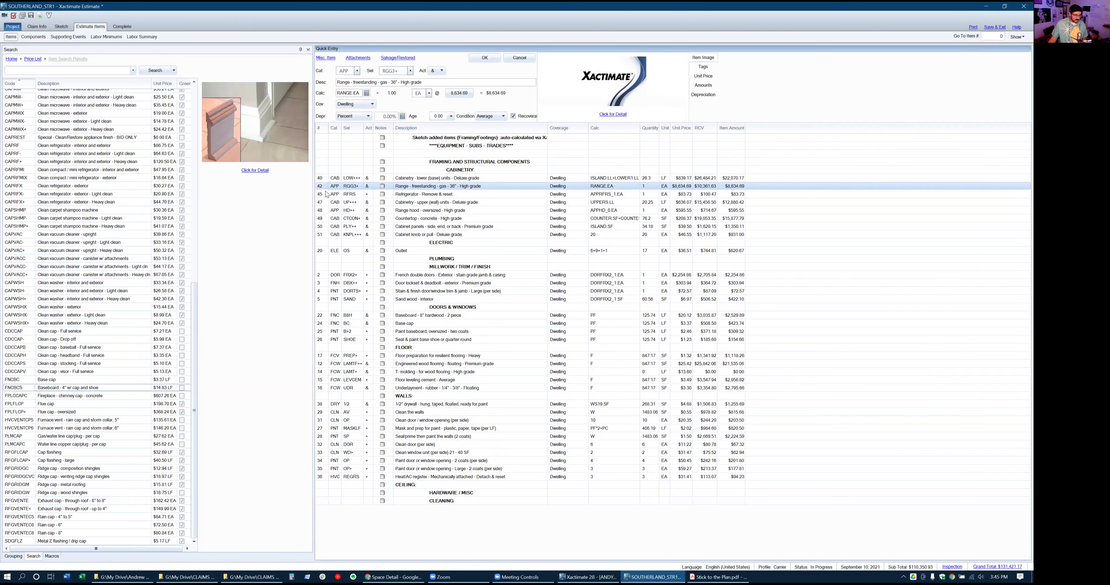
left_click(323, 195, "ctrl")
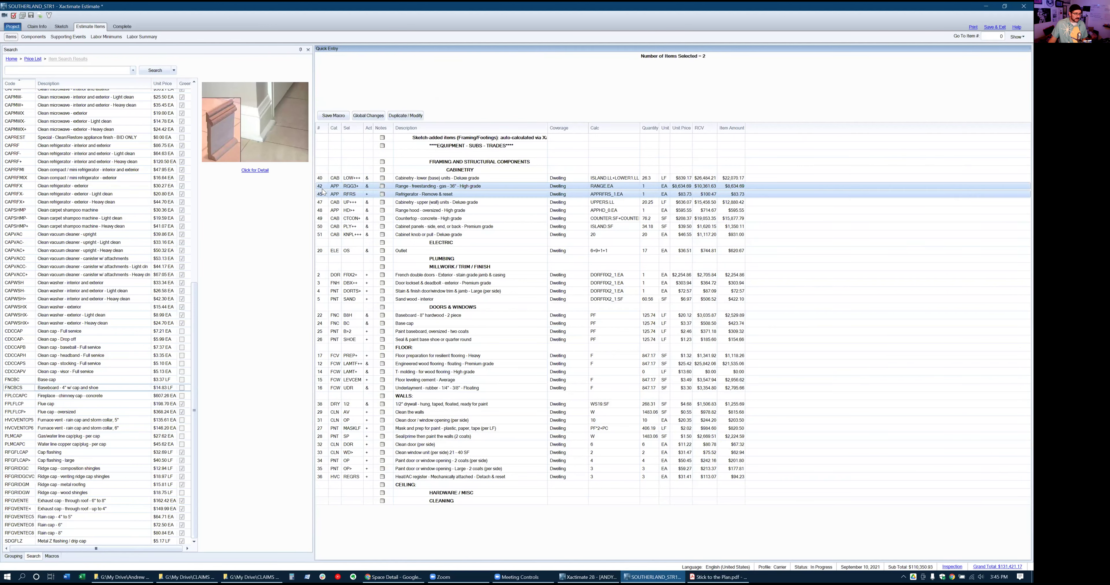
left_click(324, 212, "ctrl")
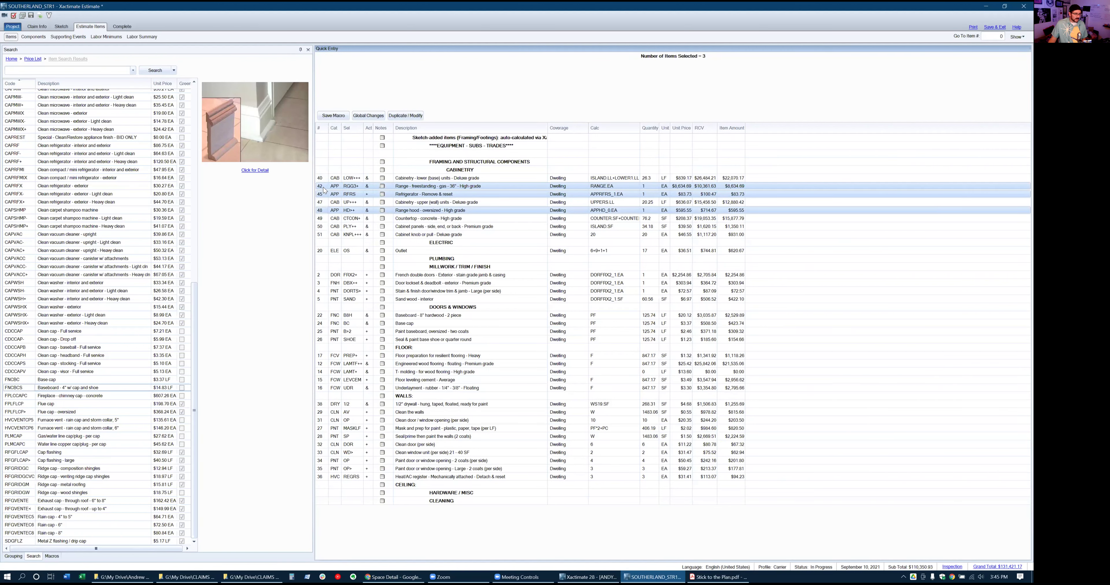
left_click_drag(326, 176, 327, 154)
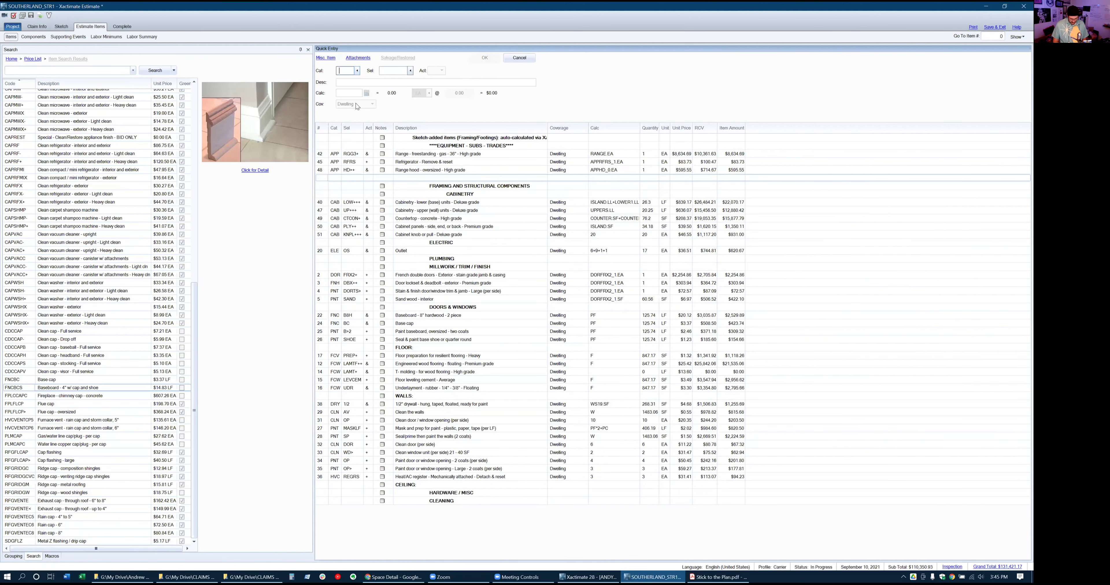
Add an APPDW++ premium dishwasher line and start an APPMW microwave entry
type("AP")
type("P")
type("DW")
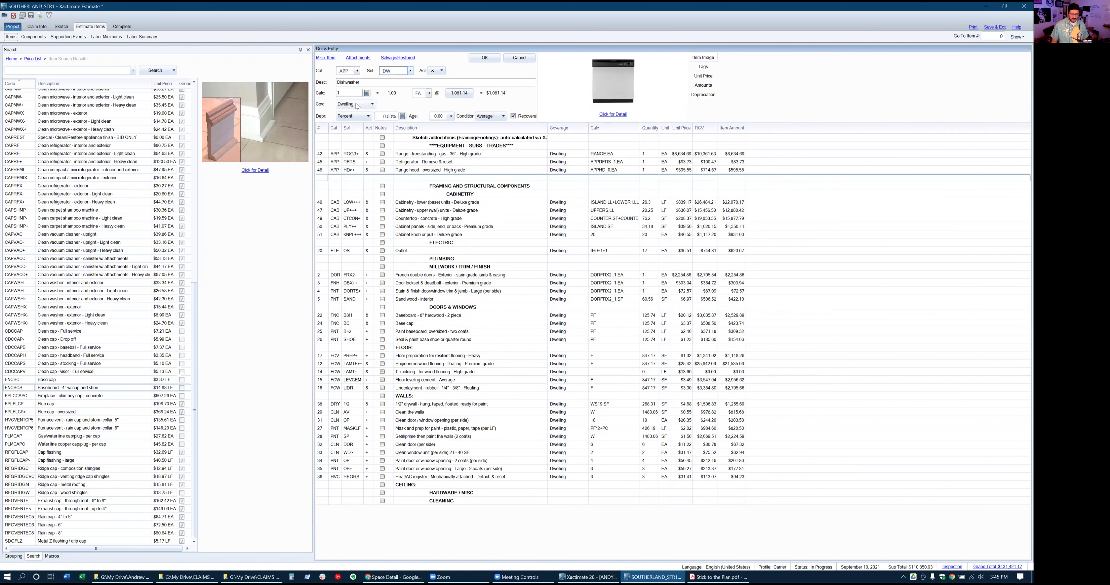
type("++")
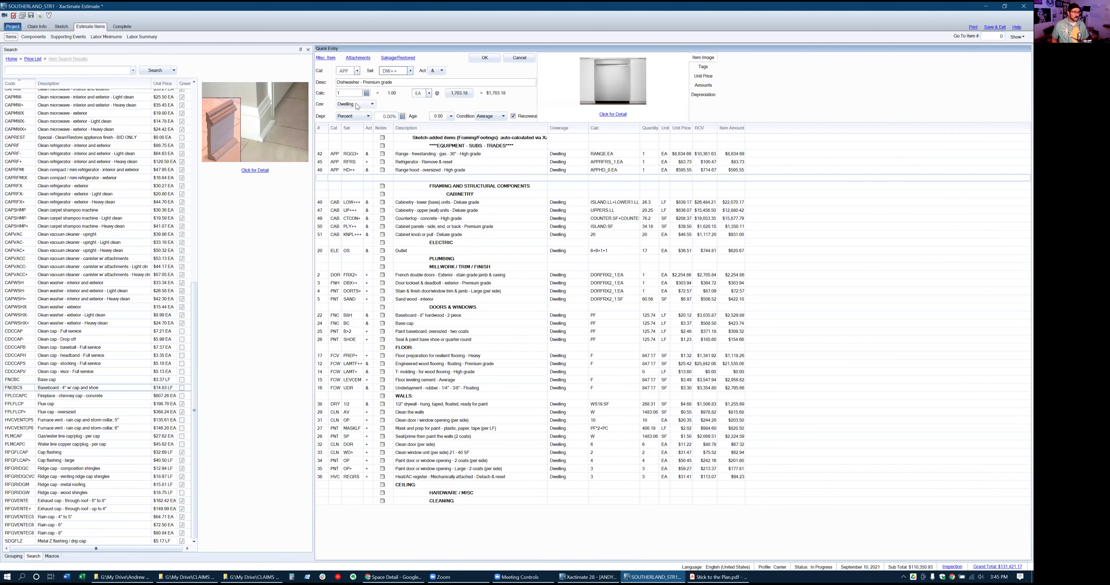
key("Return")
type("APP")
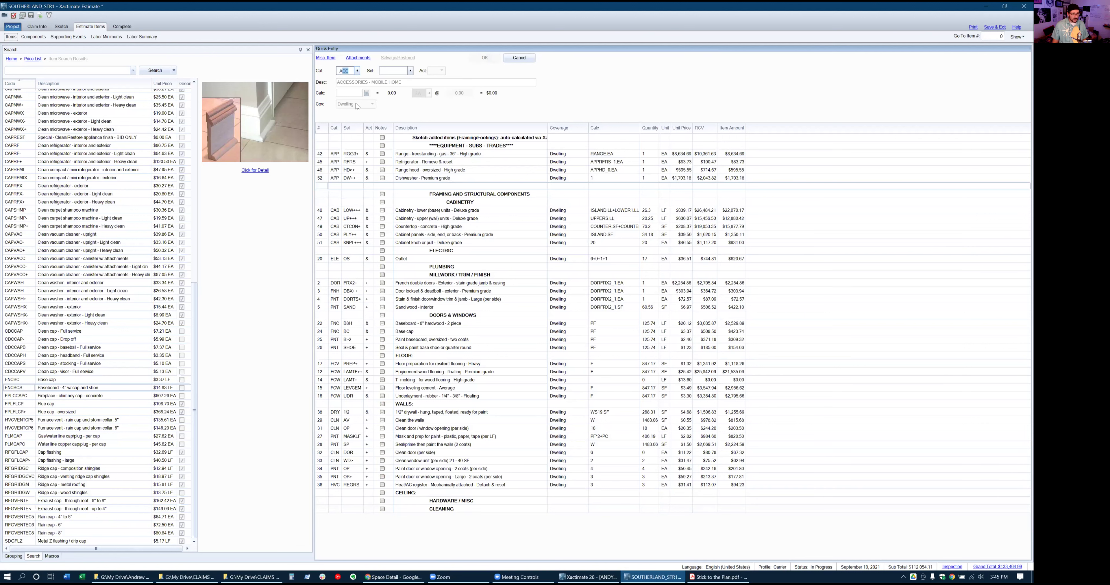
type("MWS")
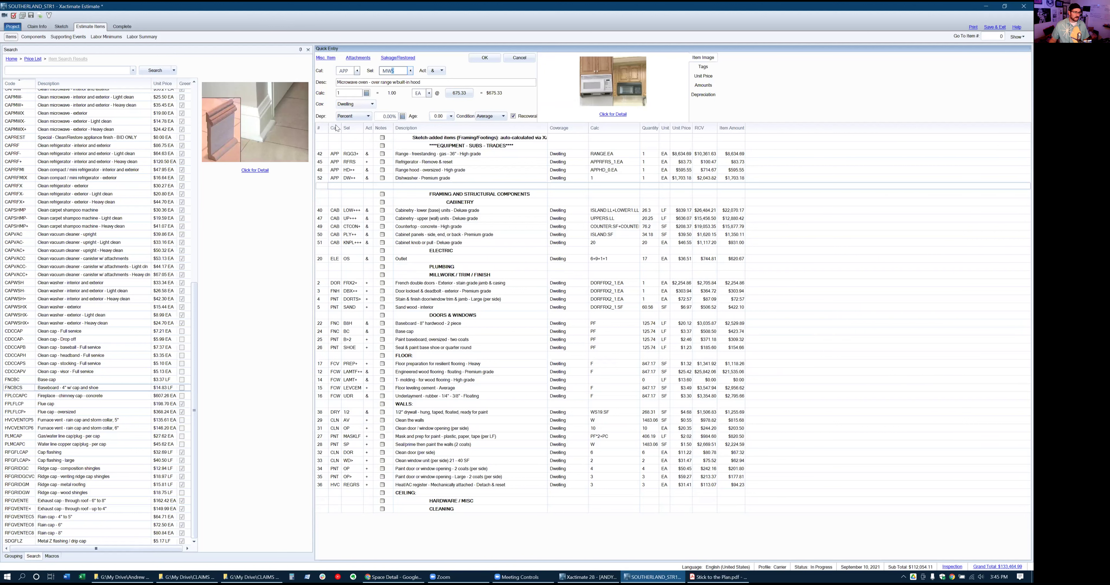
left_click(411, 70)
scroll(542, 209, "down", 7)
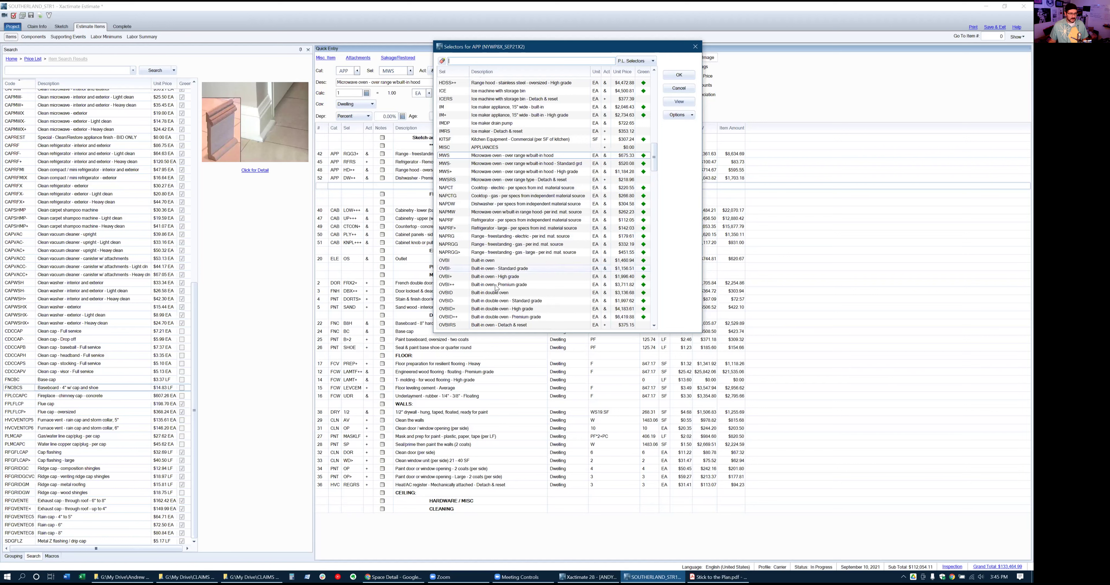
Add an APP MWS+ high-grade over-range microwave with built-in hood
scroll(496, 296, "down", 6)
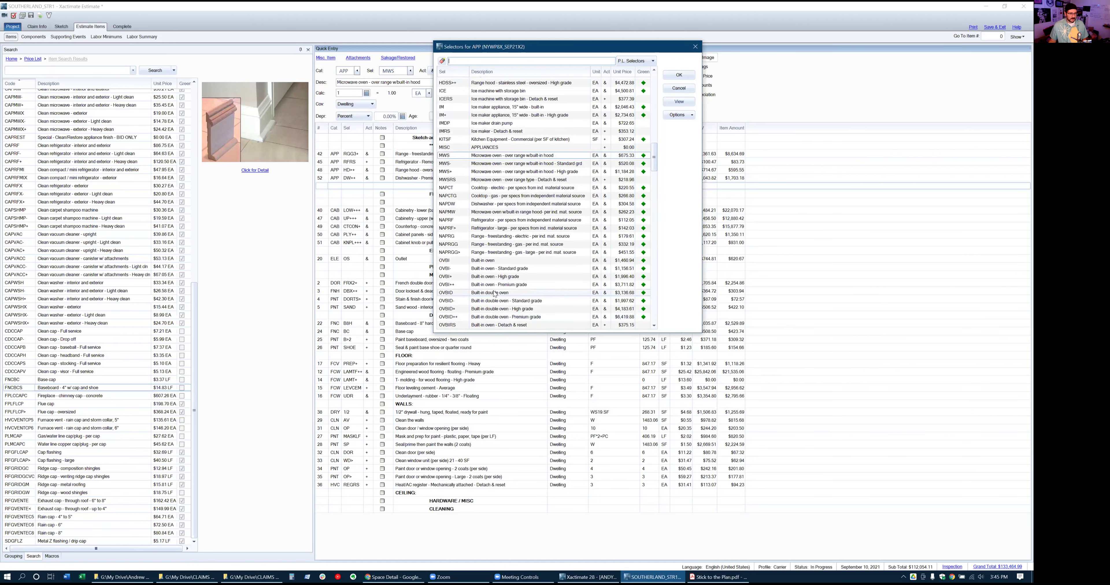
scroll(495, 293, "up", 10)
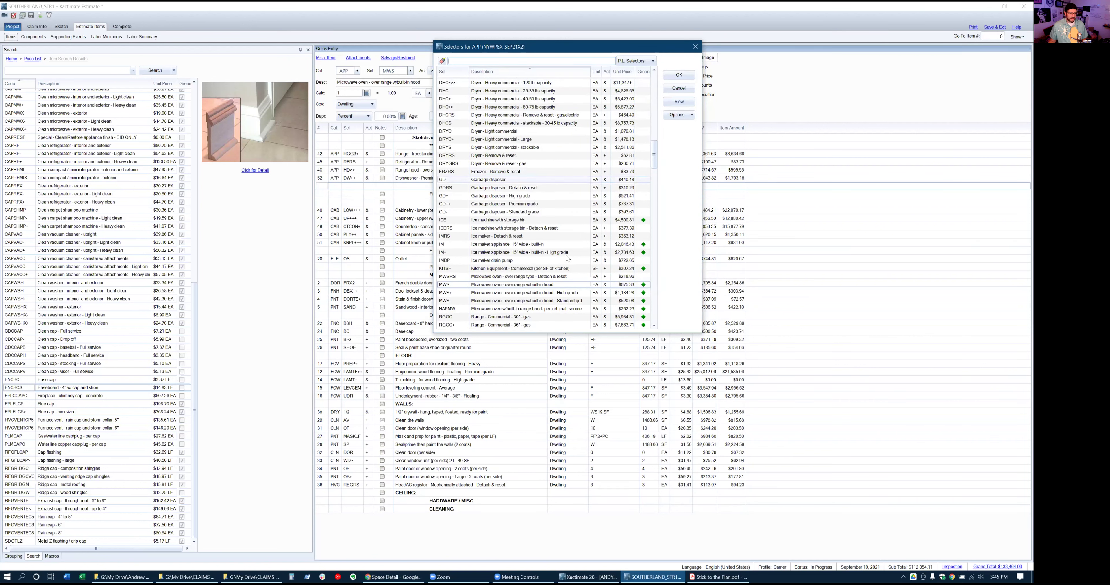
left_click(512, 310)
left_click(505, 295)
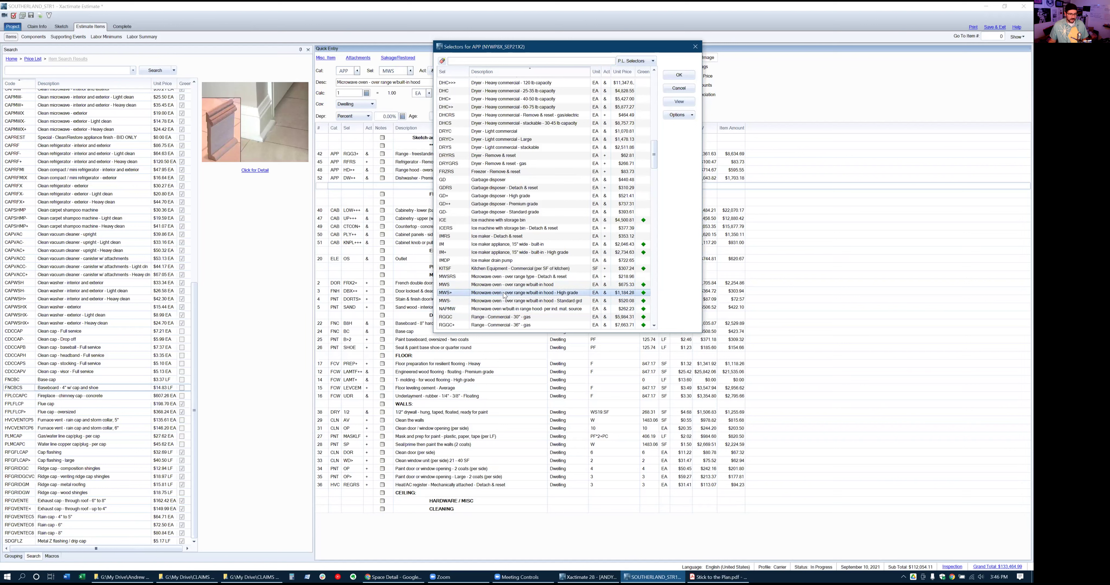
double_click(504, 294)
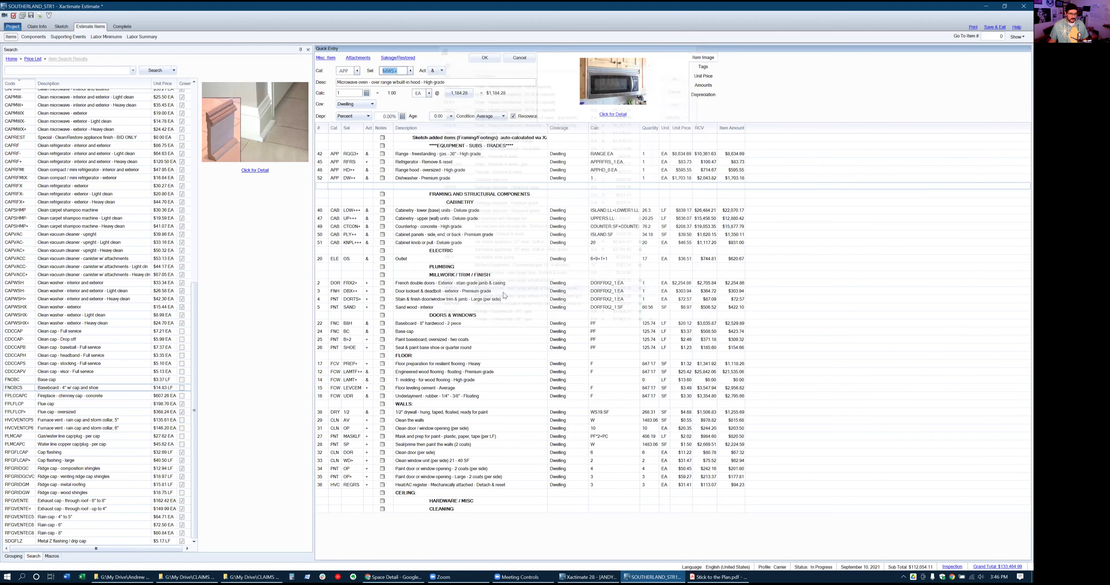
left_click(484, 59)
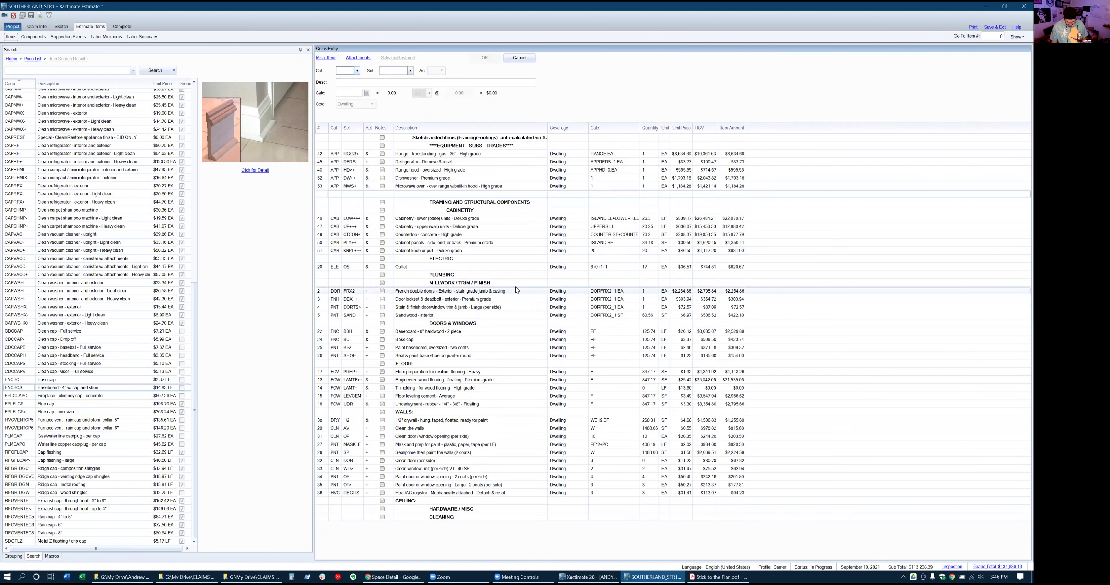
Add an APP IM+ high-grade 15" built-in ice maker line
type("APP")
key("Tab")
type("ICE")
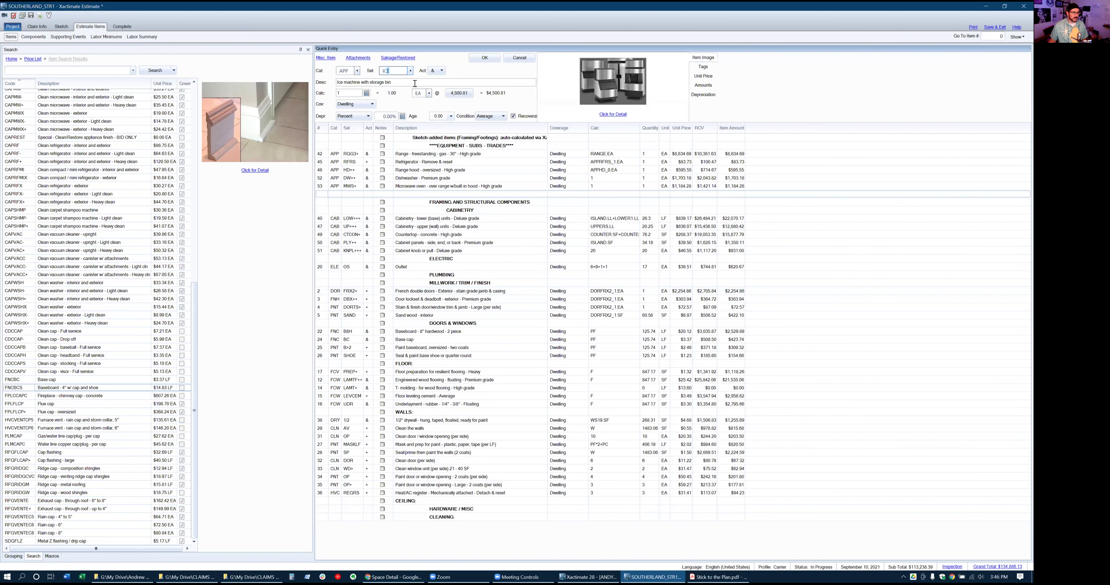
left_click(411, 72)
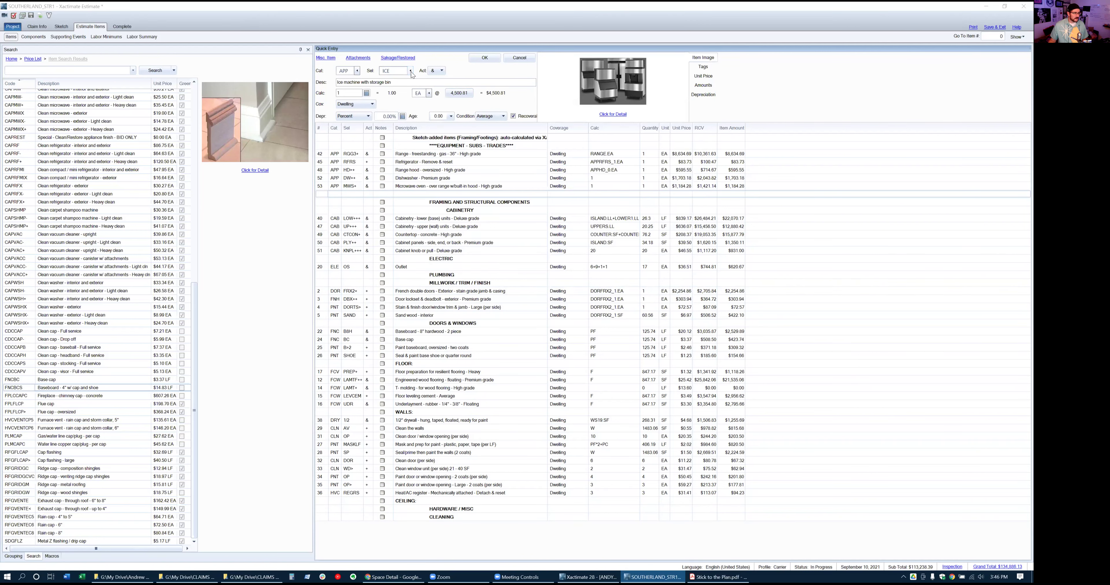
scroll(517, 198, "down", 2)
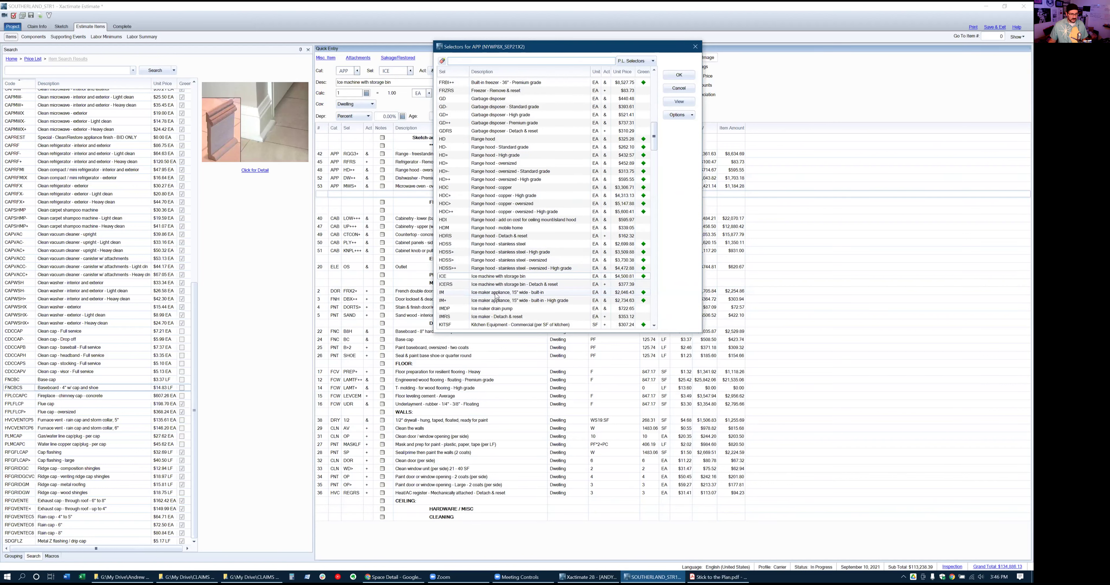
double_click(500, 301)
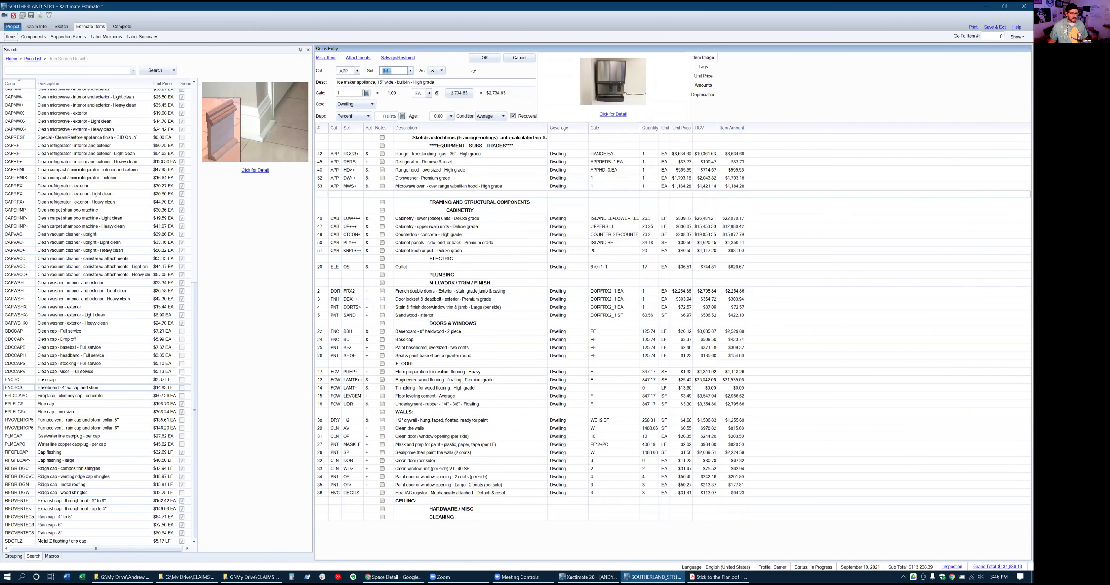
left_click(478, 58)
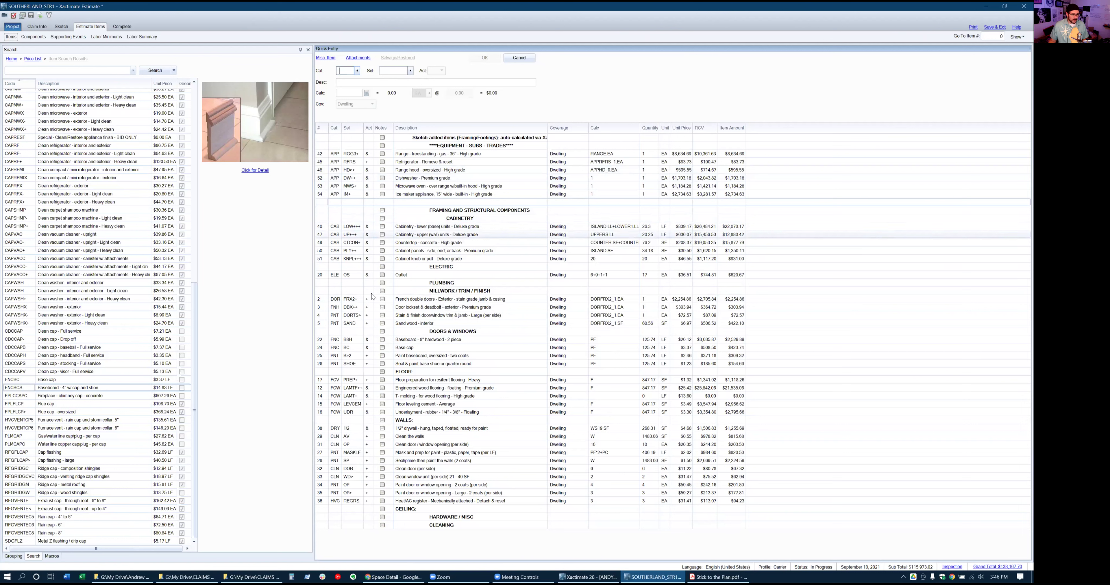
Add an APP GD++ premium garbage disposer line, 1 EA at $737.31, under Plumbing
left_click(325, 293)
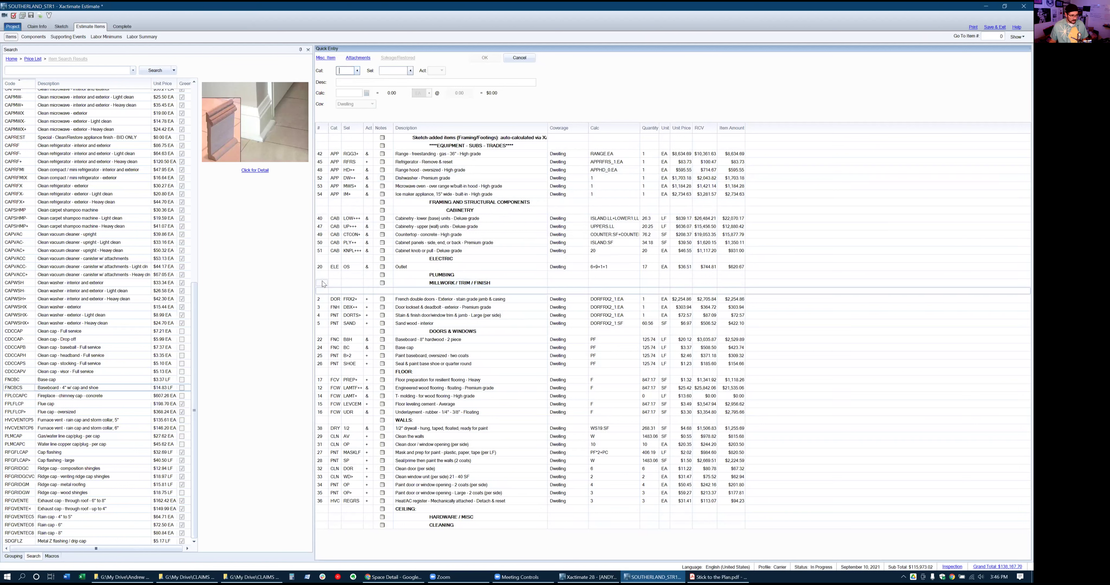
left_click(323, 285)
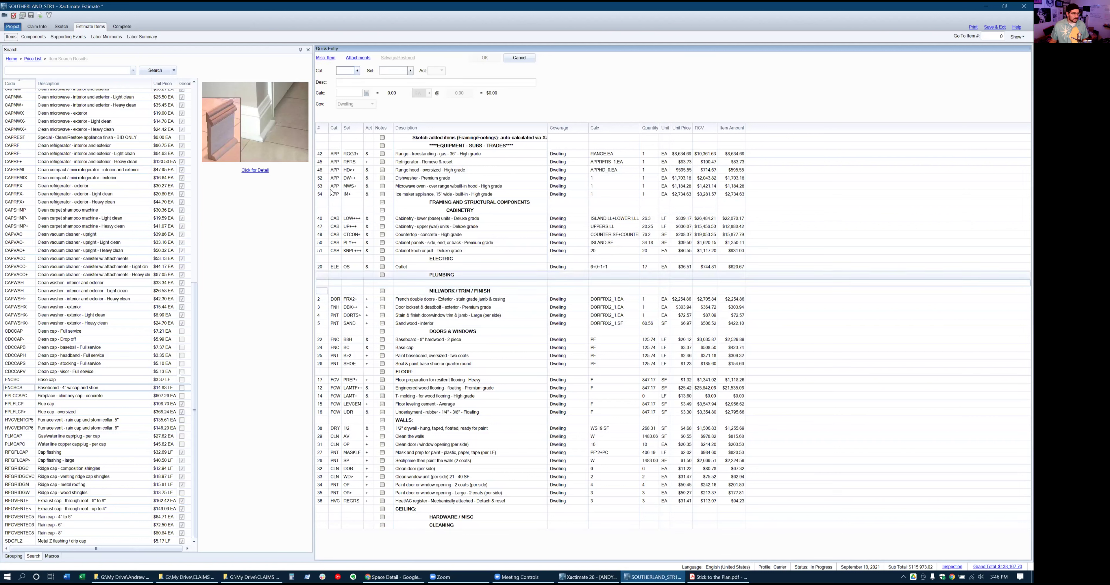
type("APP")
key("Tab")
type("D")
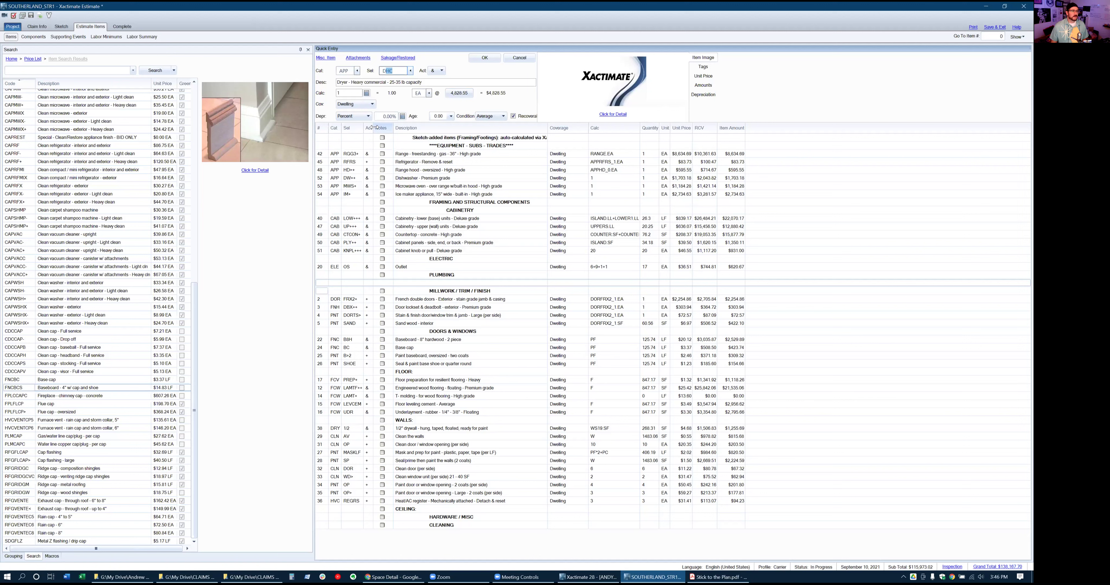
type("S")
key("BackSpace")
key("BackSpace")
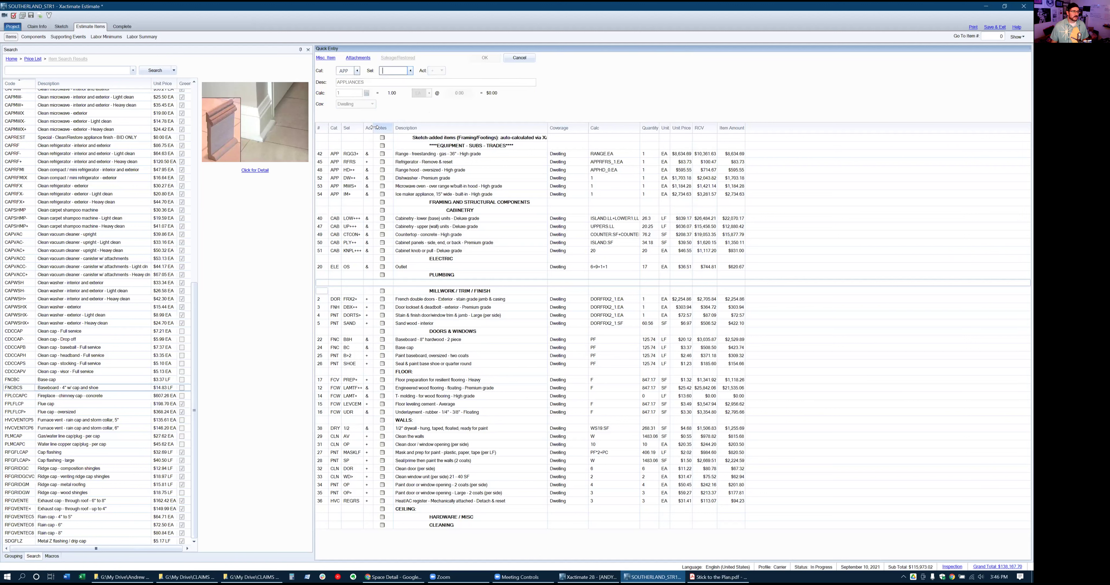
type("GD")
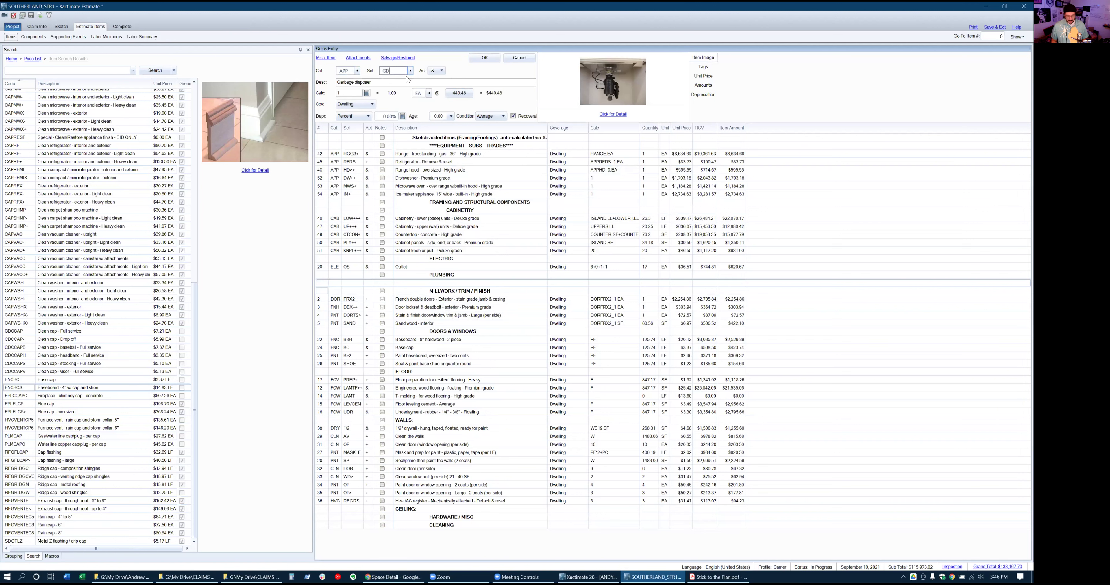
type("++")
key("Return")
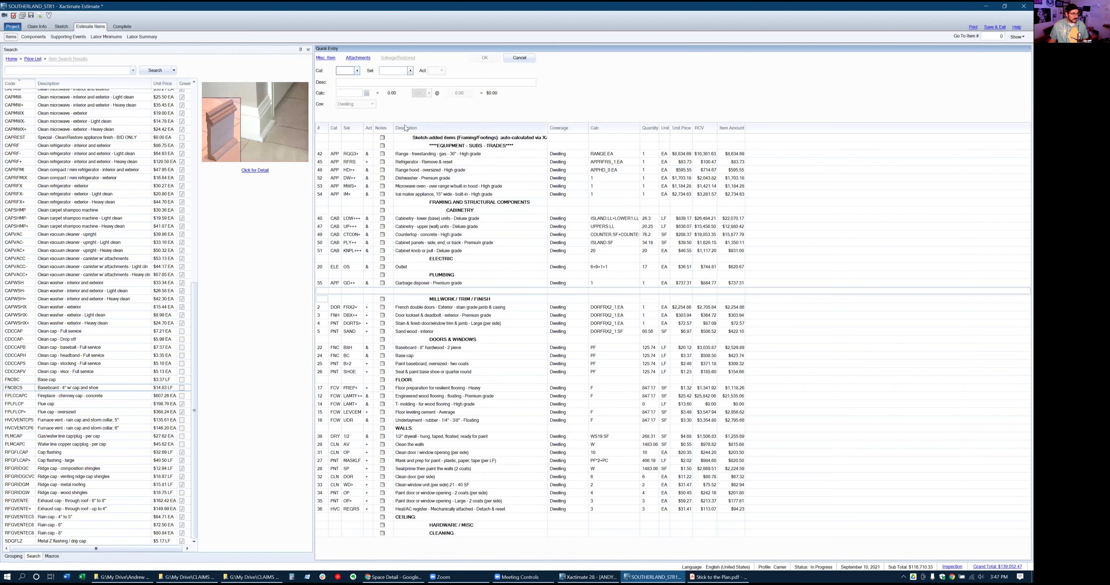
Search the price list for 'water line' and add the 1/4" appliance water line item
left_click(69, 70)
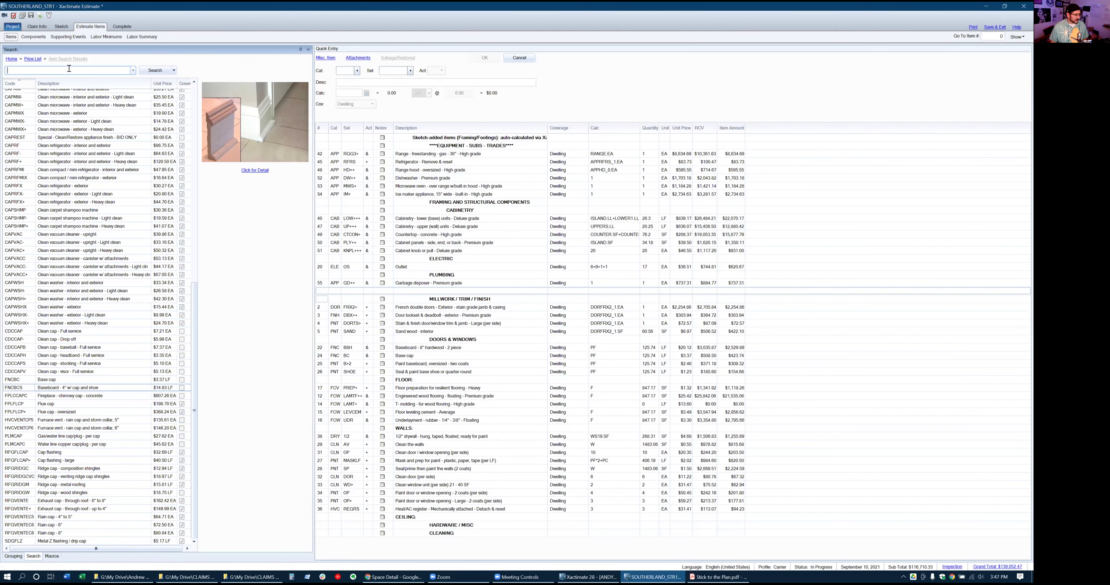
type("water line")
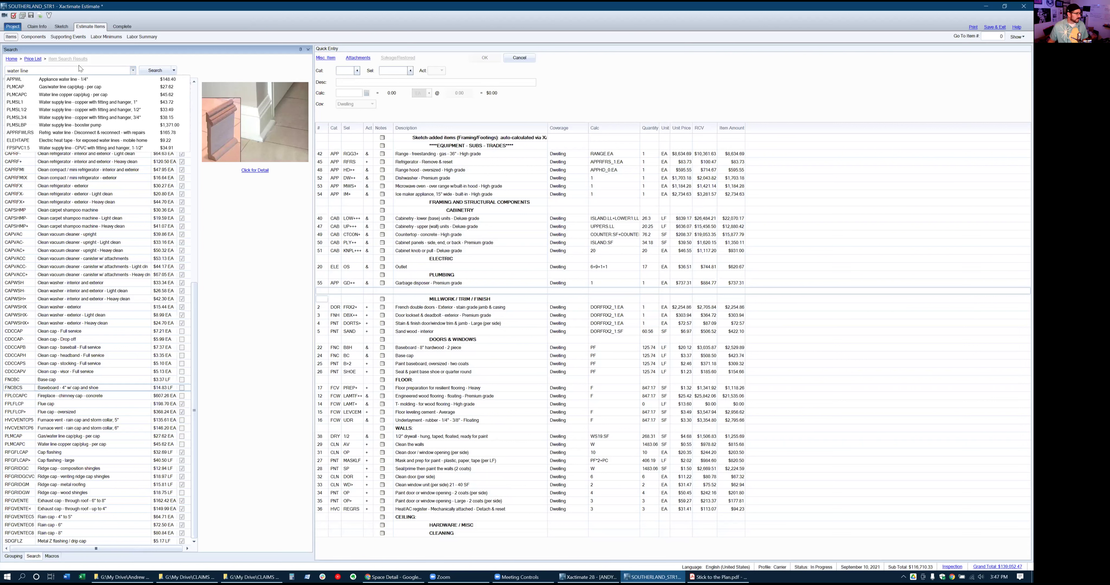
left_click(69, 80)
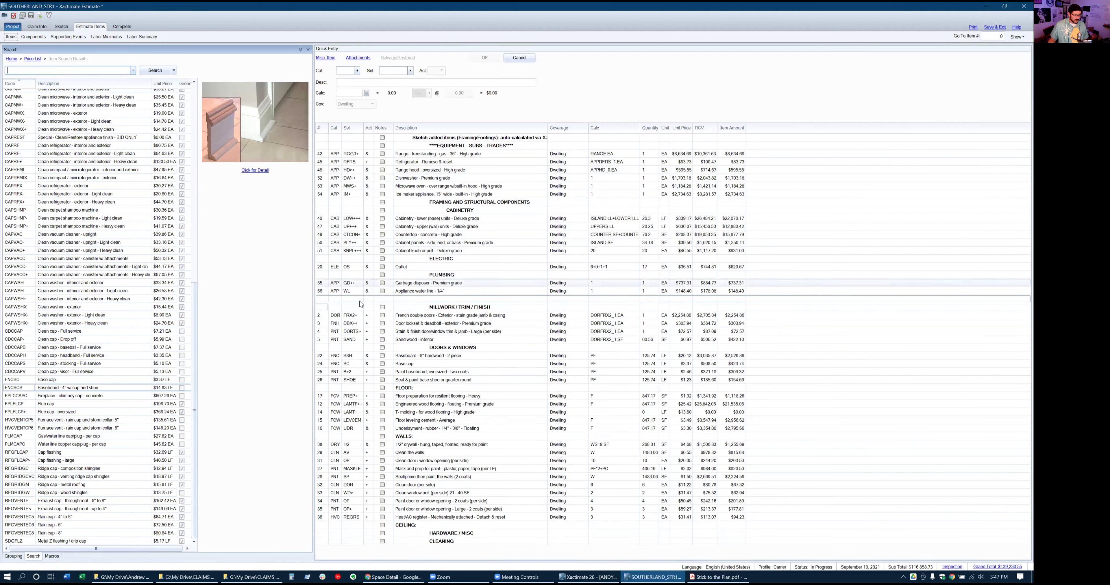
left_click(321, 291)
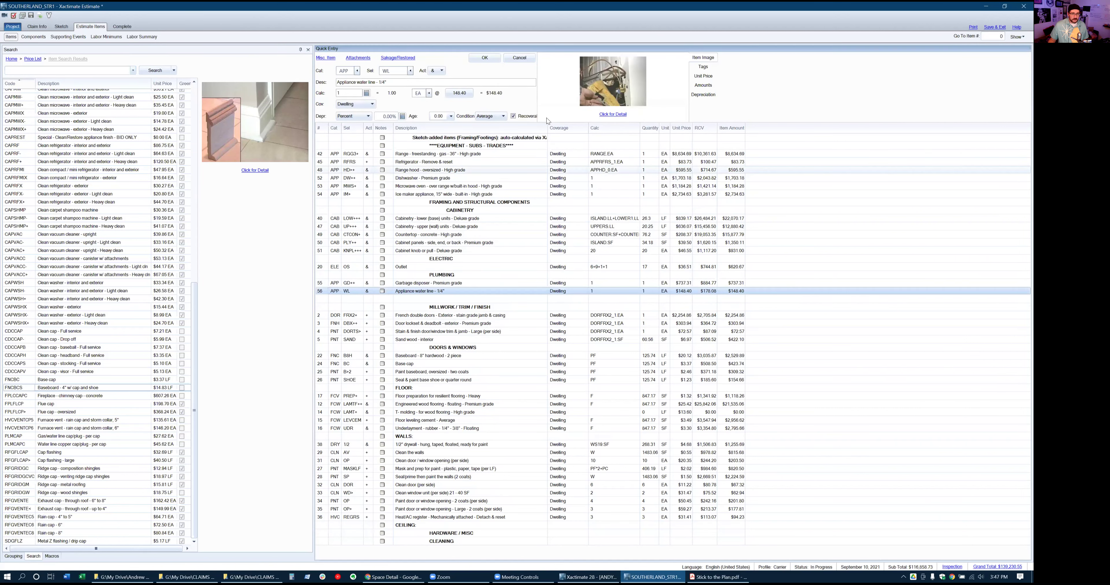
left_click(617, 116)
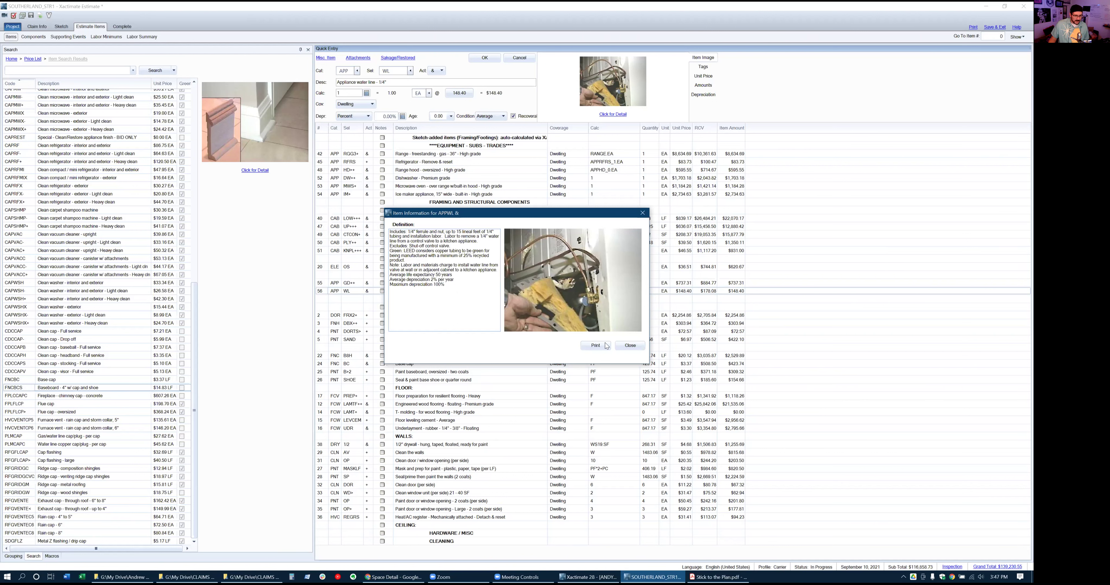
left_click(626, 349)
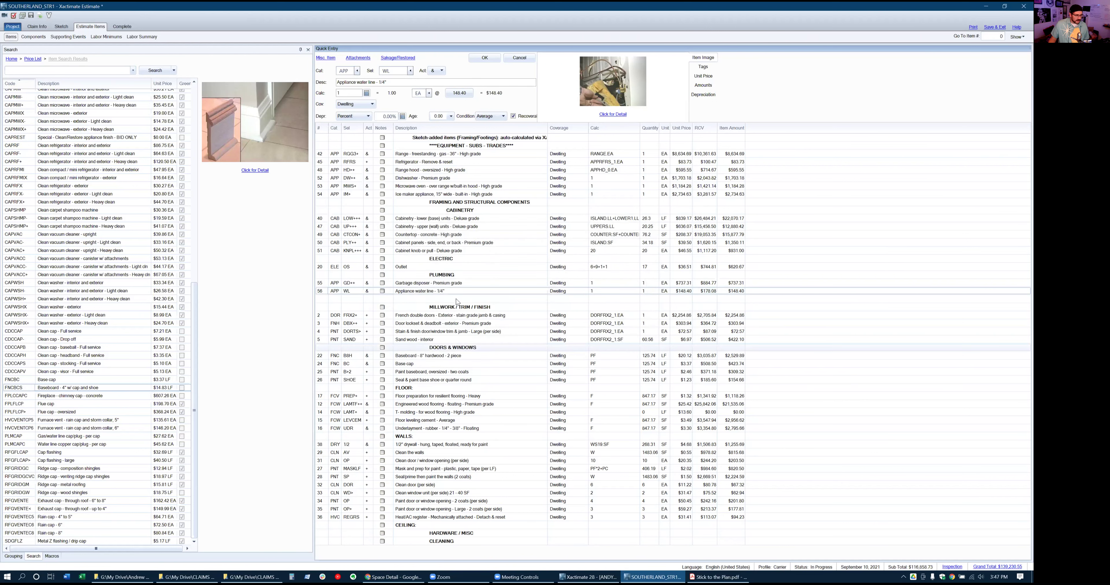
Search 'refrigerator water' and add the refrigerator/icemaker water supply box with valve
left_click(22, 72)
type("refiger")
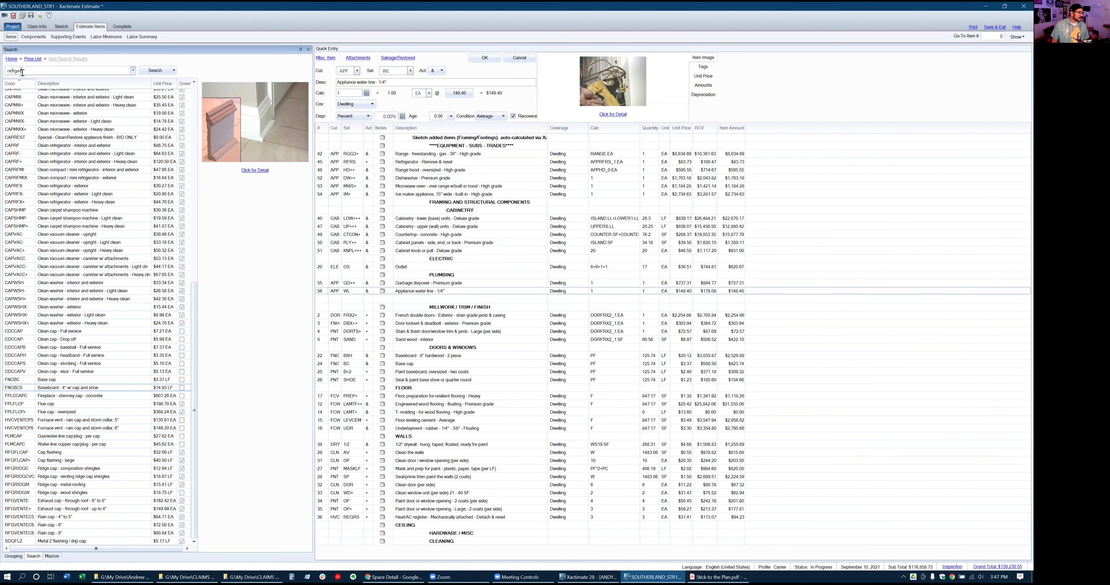
type("ator water")
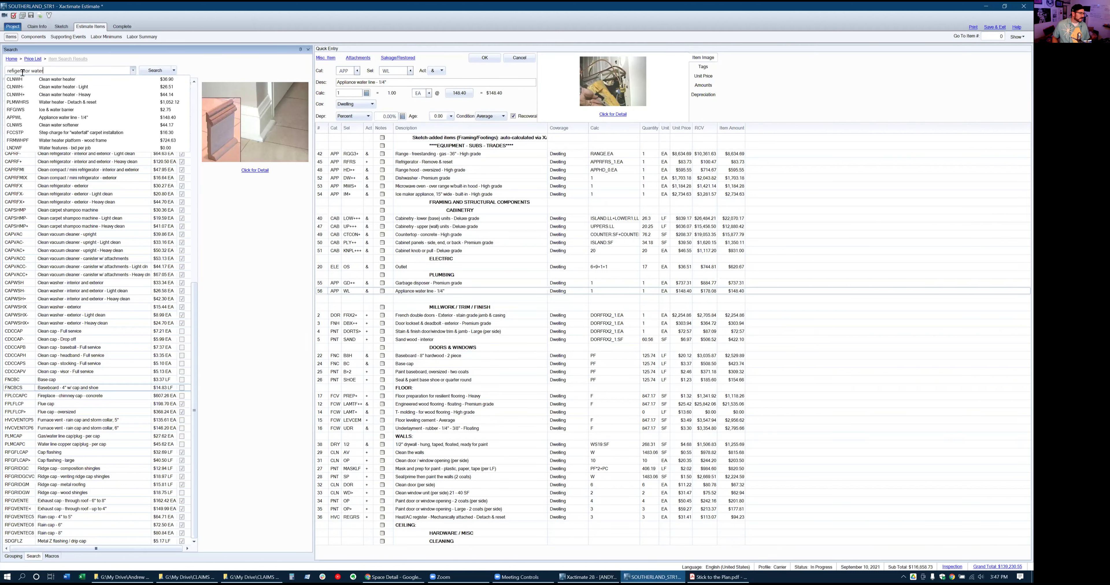
key("Return")
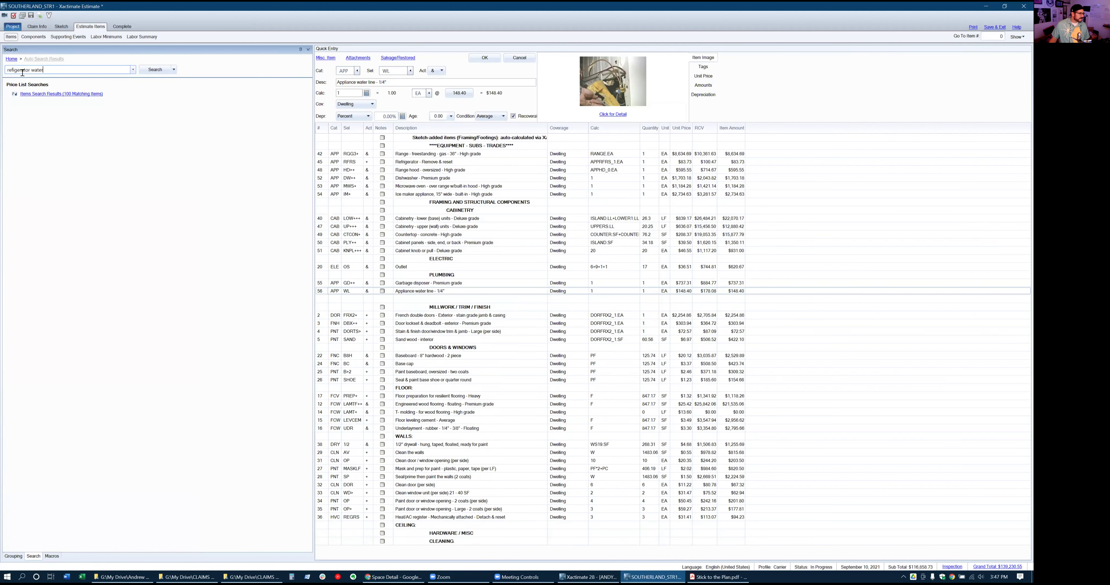
left_click(41, 93)
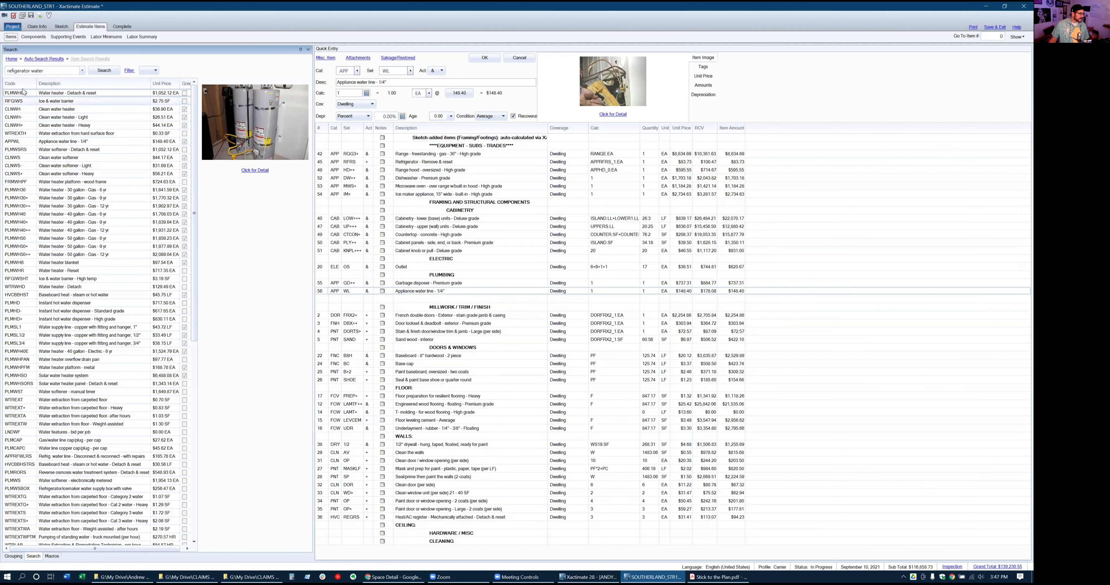
left_click(24, 84)
scroll(67, 209, "down", 3)
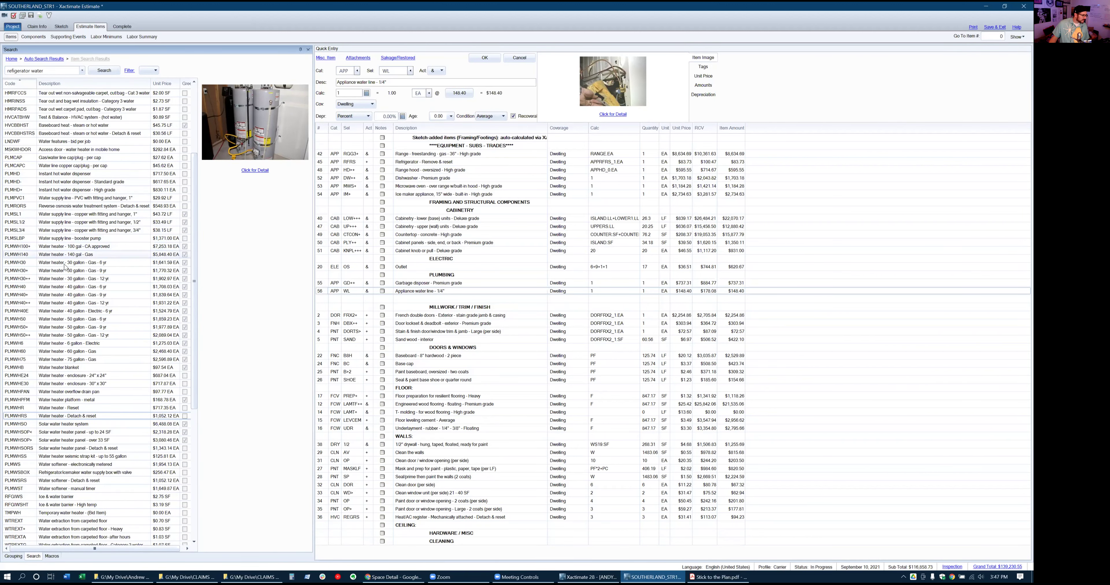
scroll(63, 306, "up", 1)
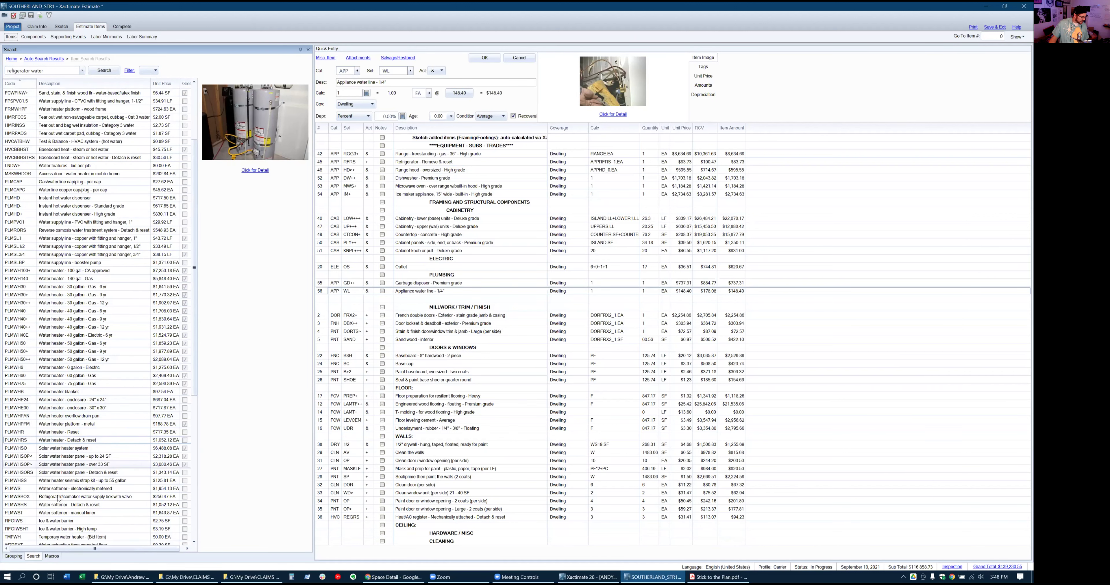
left_click(23, 499)
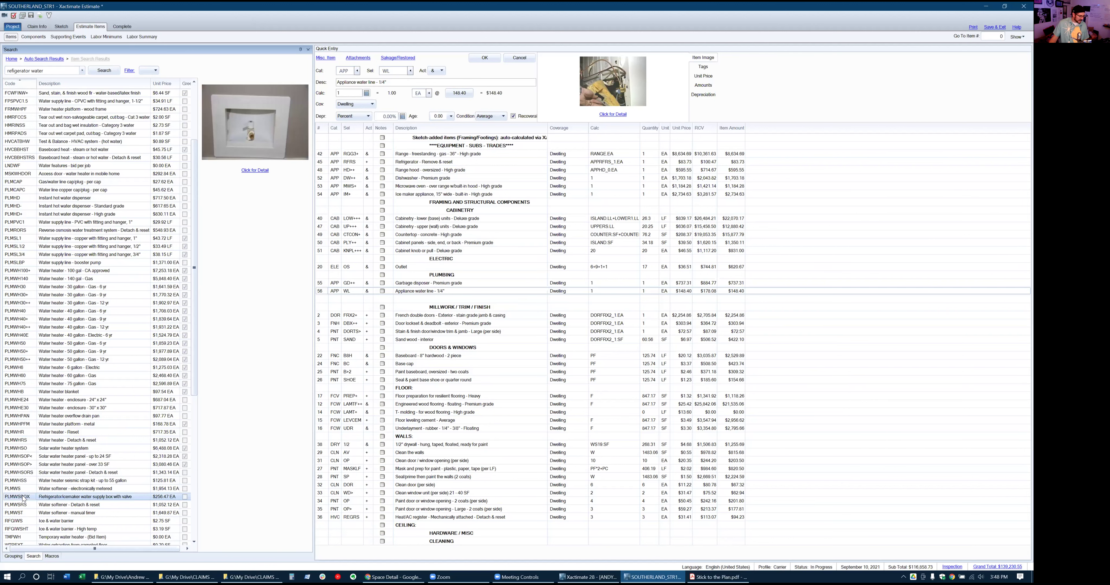
double_click(23, 499)
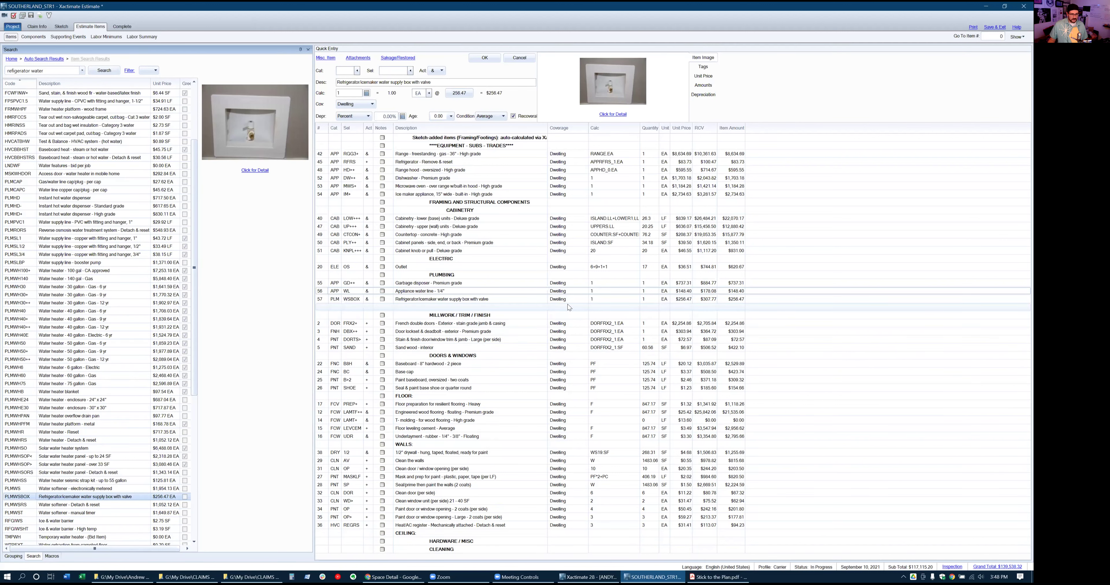
left_click(325, 285)
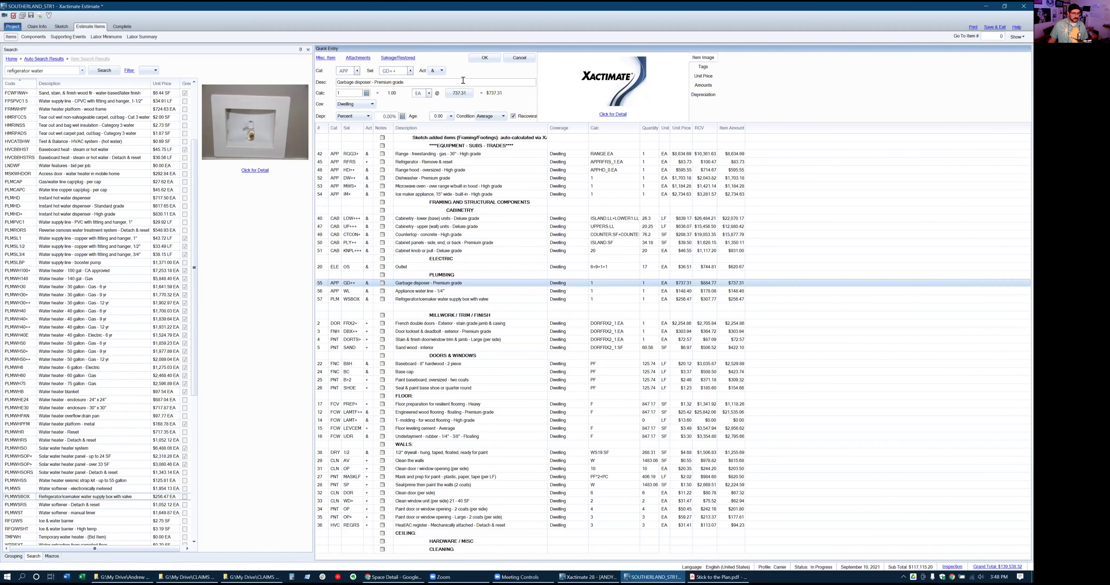
left_click(486, 58)
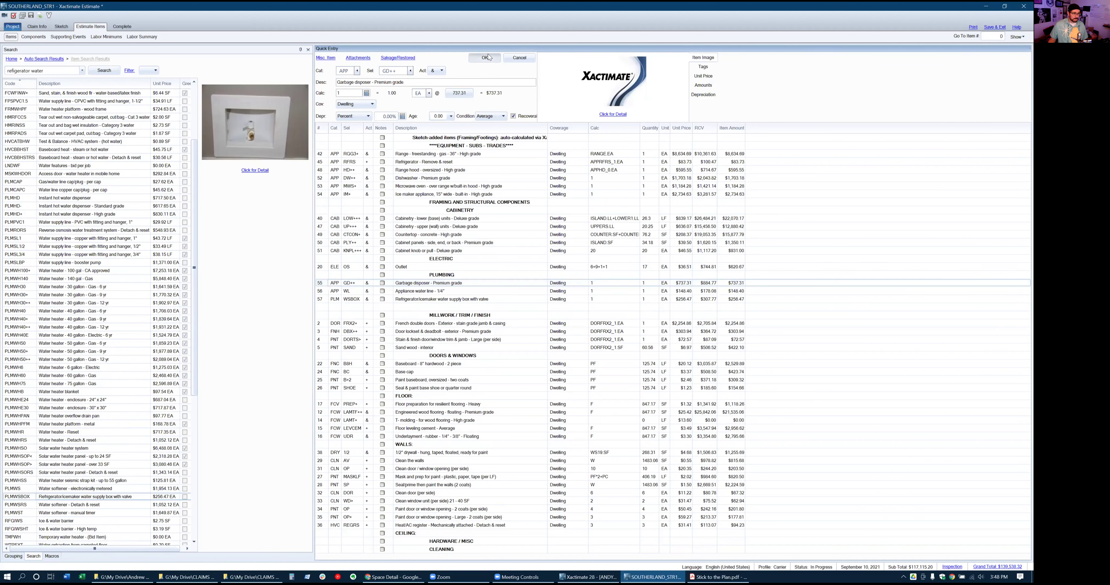
Search 'cap water' and add the copper water line cap with quantity 6
left_click(60, 71)
key("BackSpace")
key("BackSpace")
key("BackSpace")
key("BackSpace")
key("BackSpace")
key("BackSpace")
key("BackSpace")
key("BackSpace")
key("BackSpace")
key("BackSpace")
key("BackSpace")
key("BackSpace")
key("BackSpace")
key("BackSpace")
key("BackSpace")
key("BackSpace")
key("BackSpace")
type("cap")
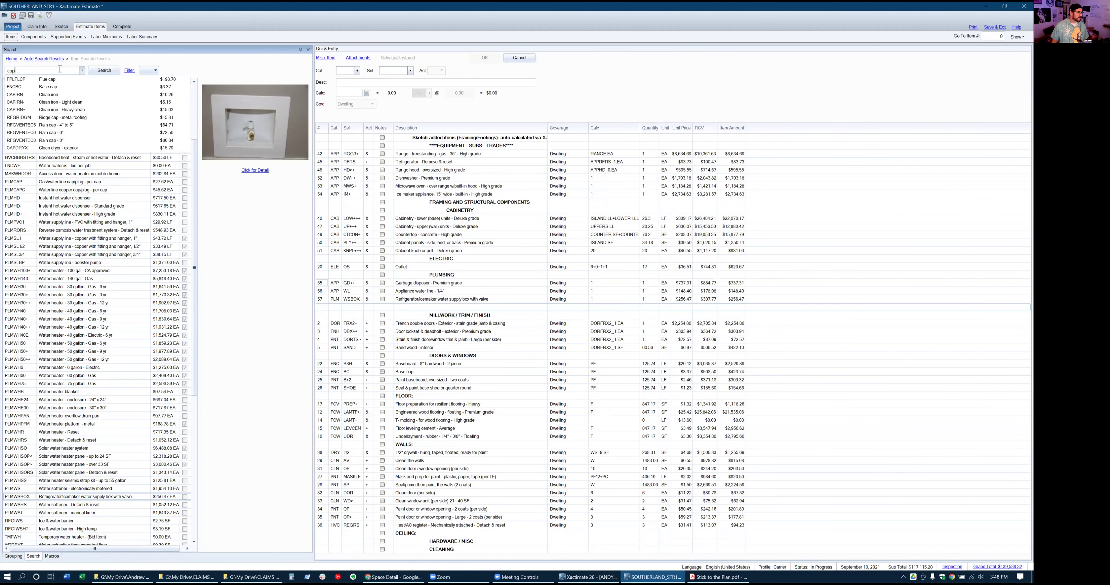
type(" water")
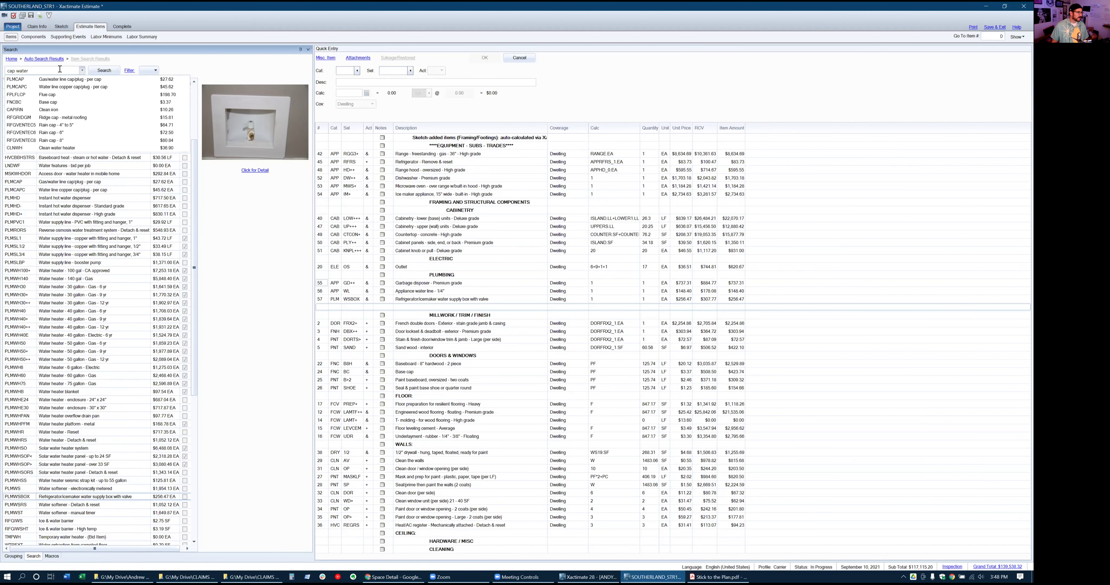
left_click(64, 87)
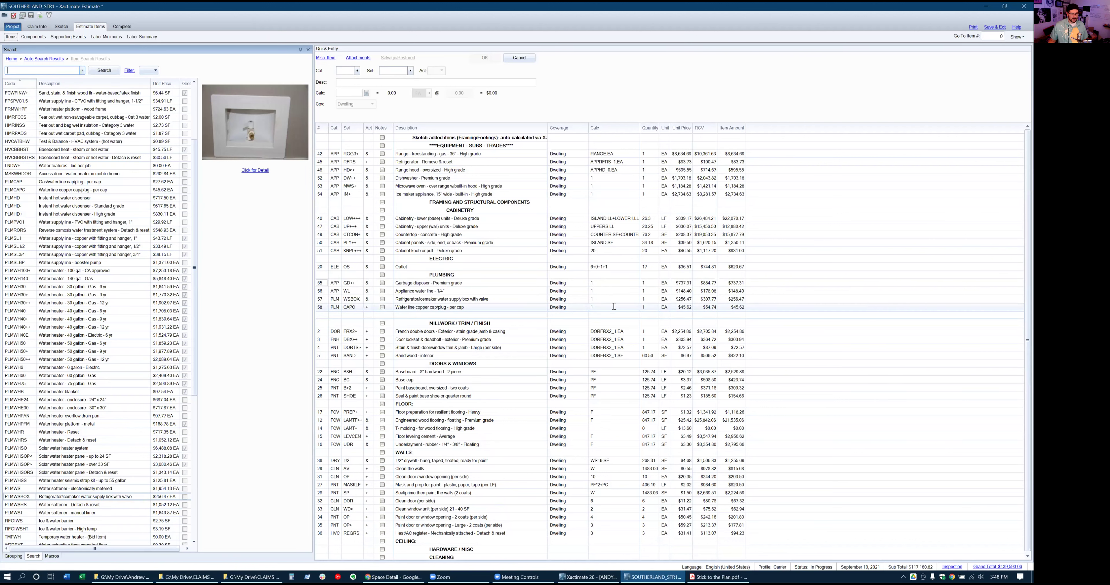
left_click(613, 307)
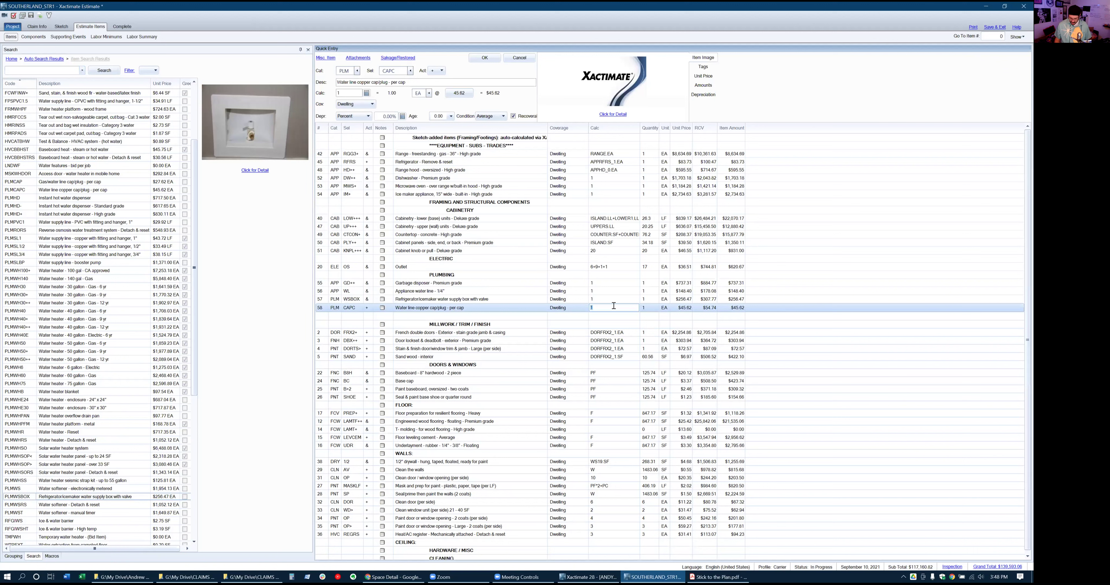
key("Return")
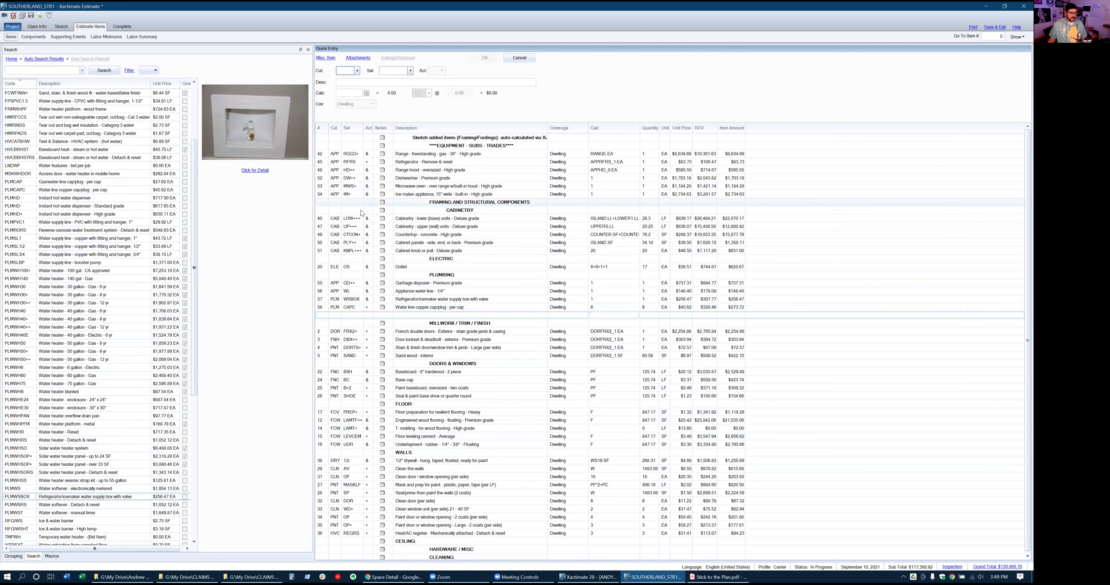
Insert a blank line item directly above the CEILING heading in Estimate Items
scroll(388, 387, "down", 1)
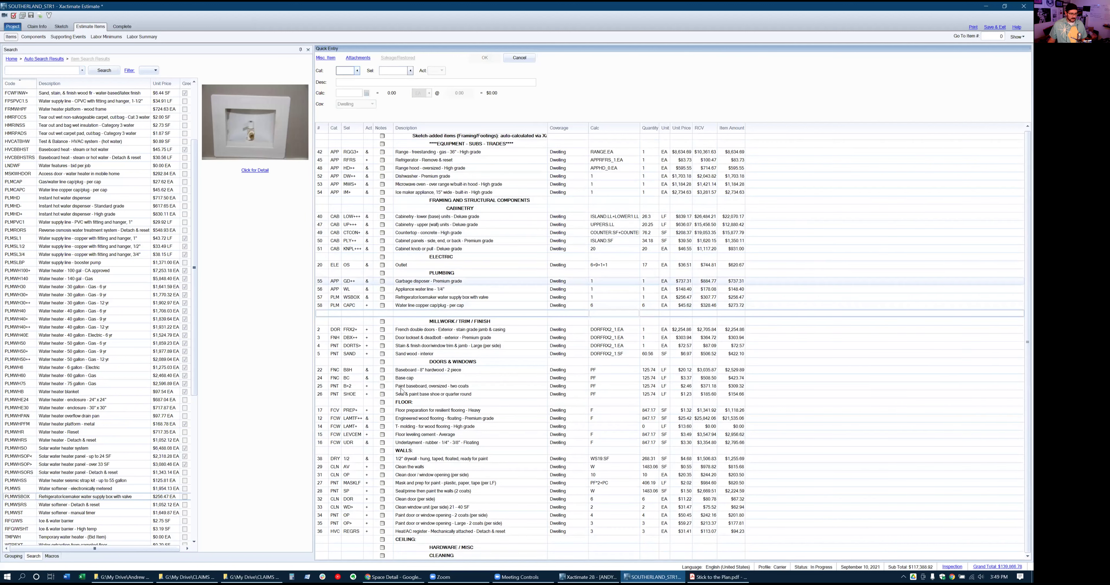
left_click(322, 541)
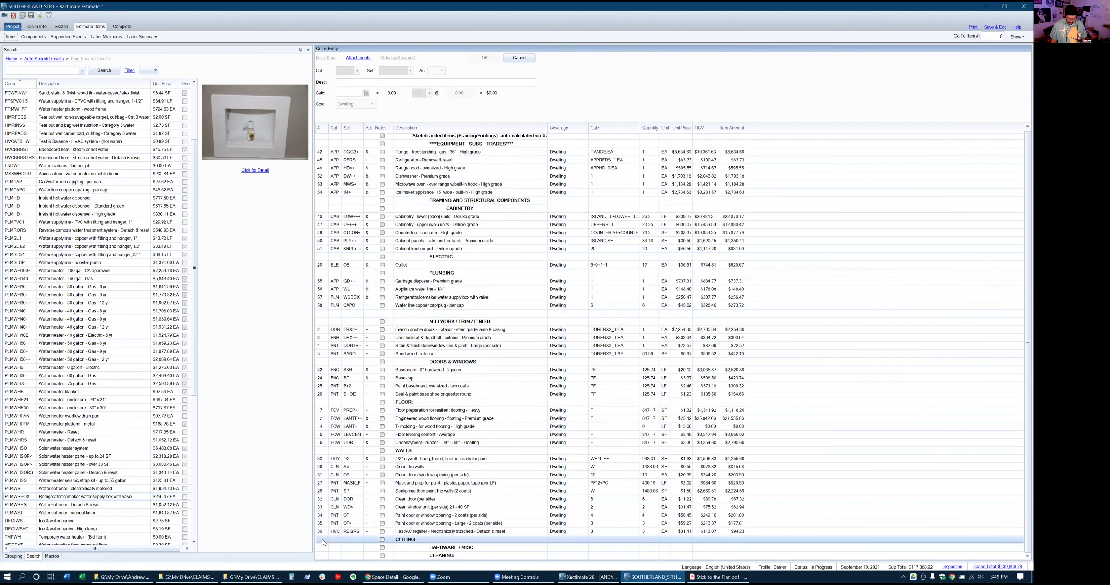
key("Insert")
left_click(321, 531)
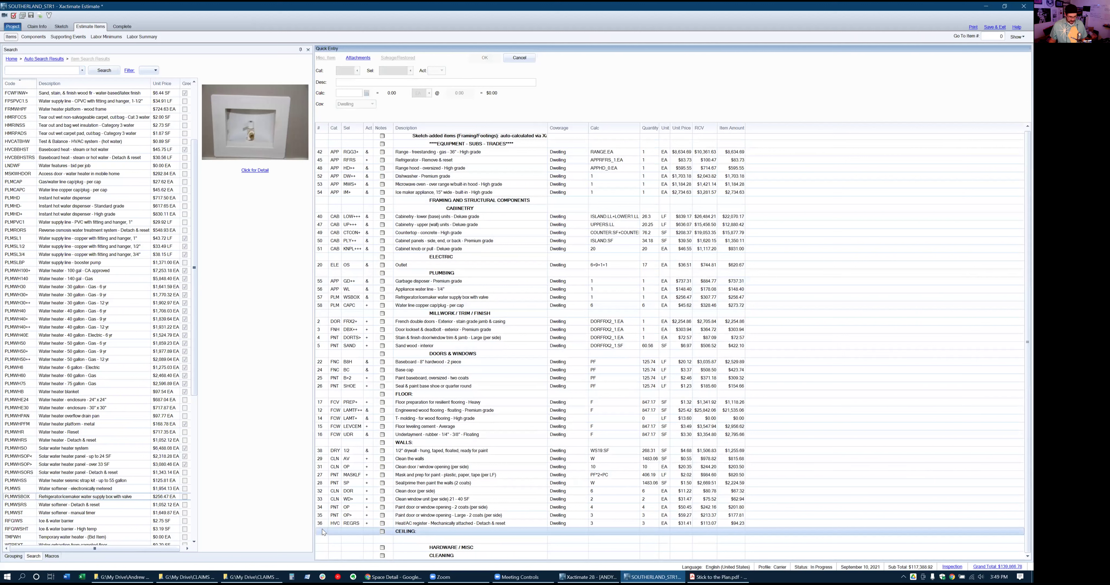
key("Insert")
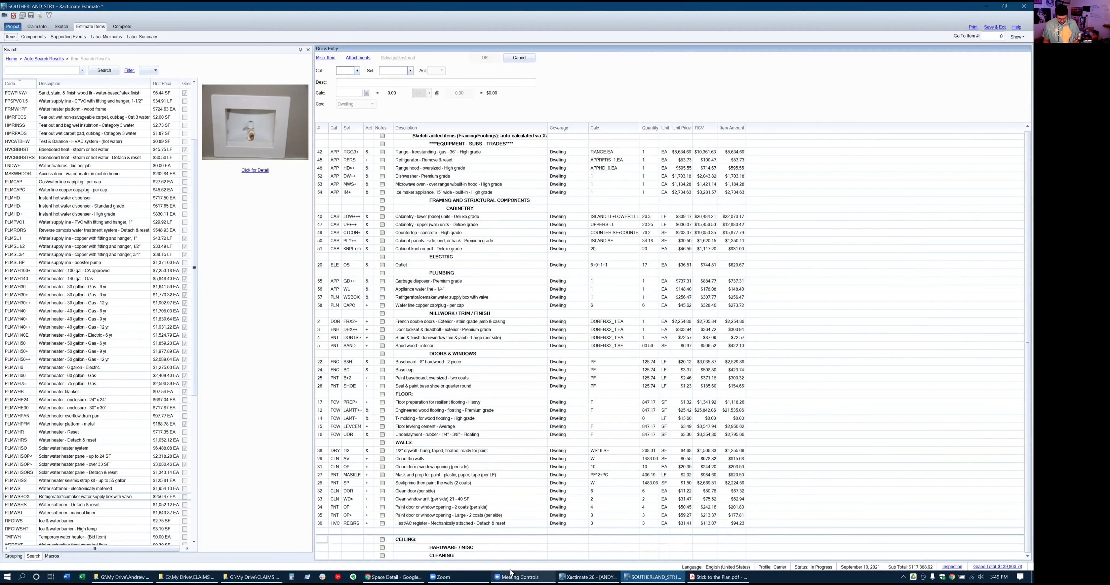
mouse_move(512, 573)
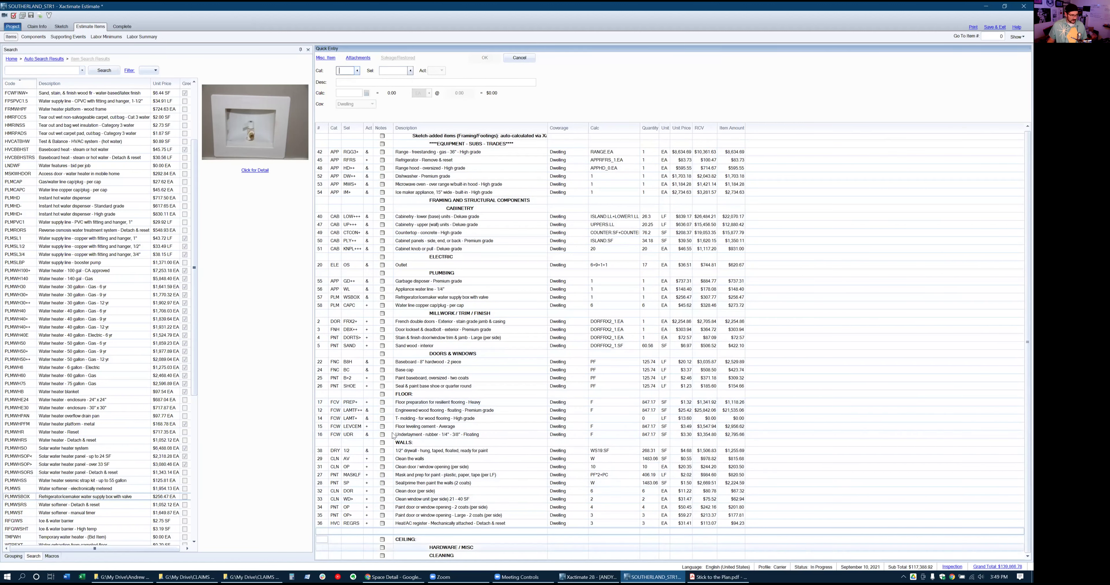
left_click(60, 27)
Place a deluxe full-height cabinet (CABFH) block against the kitchen's right wall
mouse_move(573, 226)
left_mouse_down()
mouse_move(267, 267)
mouse_move(297, 245)
left_mouse_up()
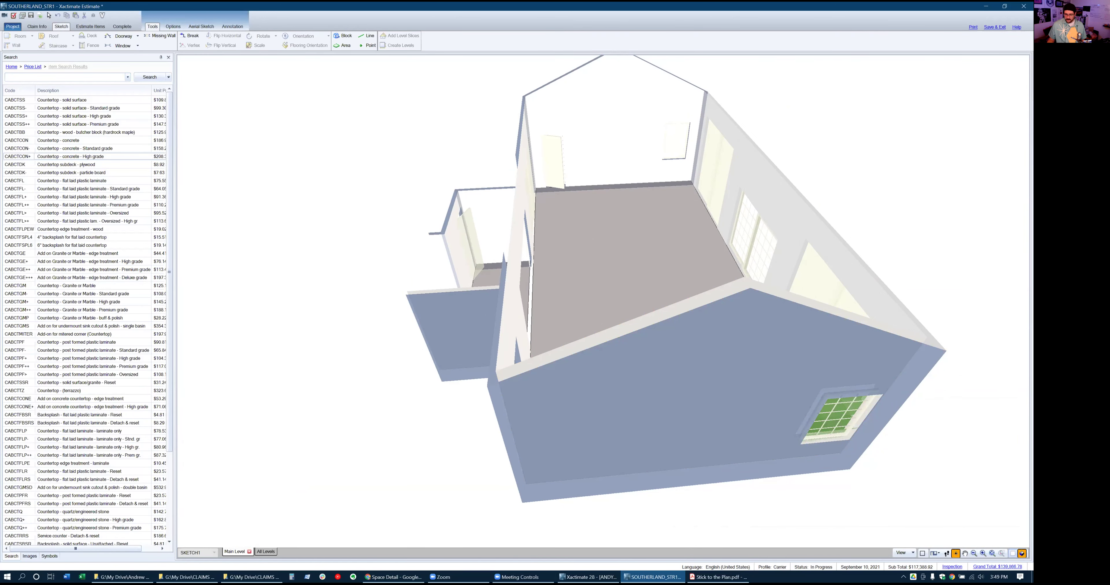
left_click(1021, 553)
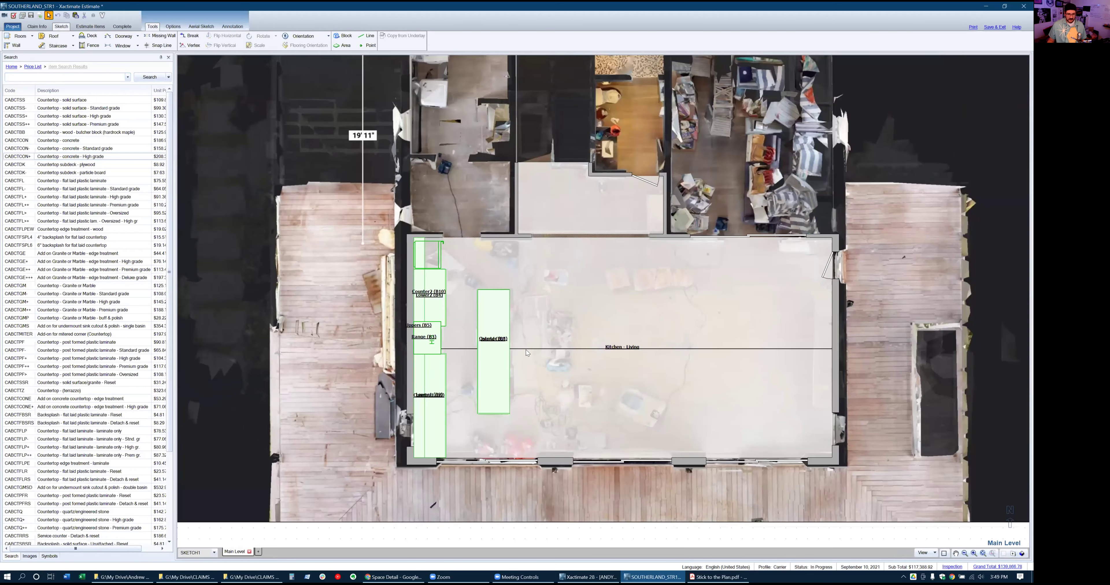
scroll(861, 332, "up", 1)
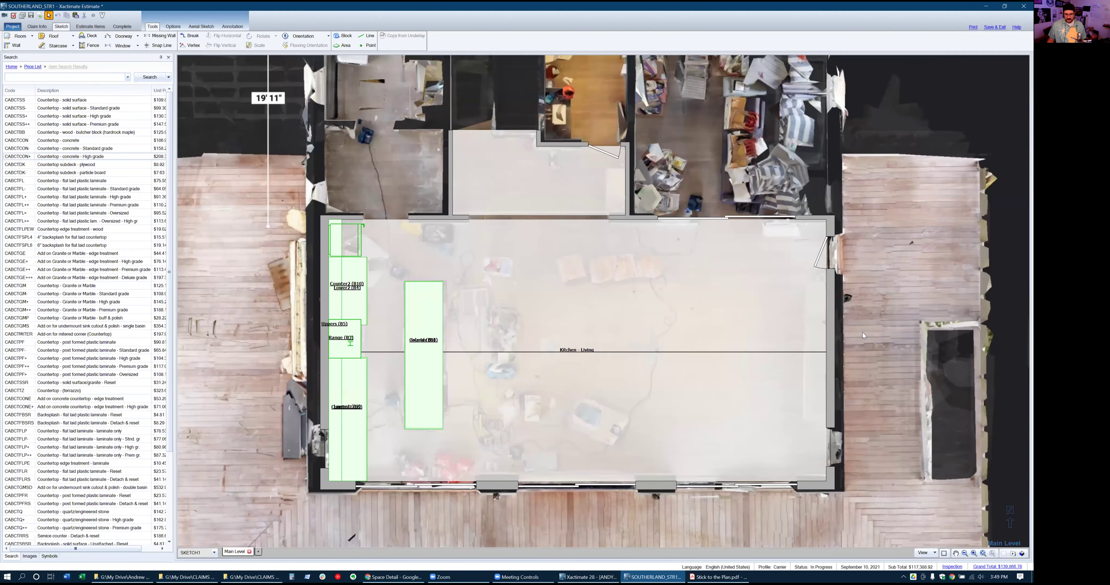
left_click(73, 78)
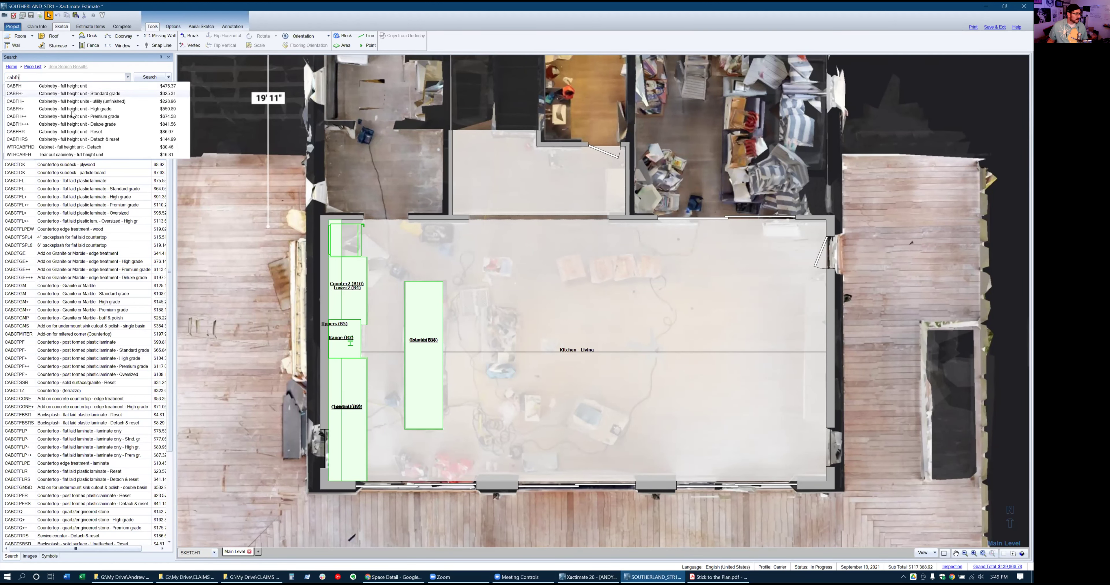
left_click(74, 125)
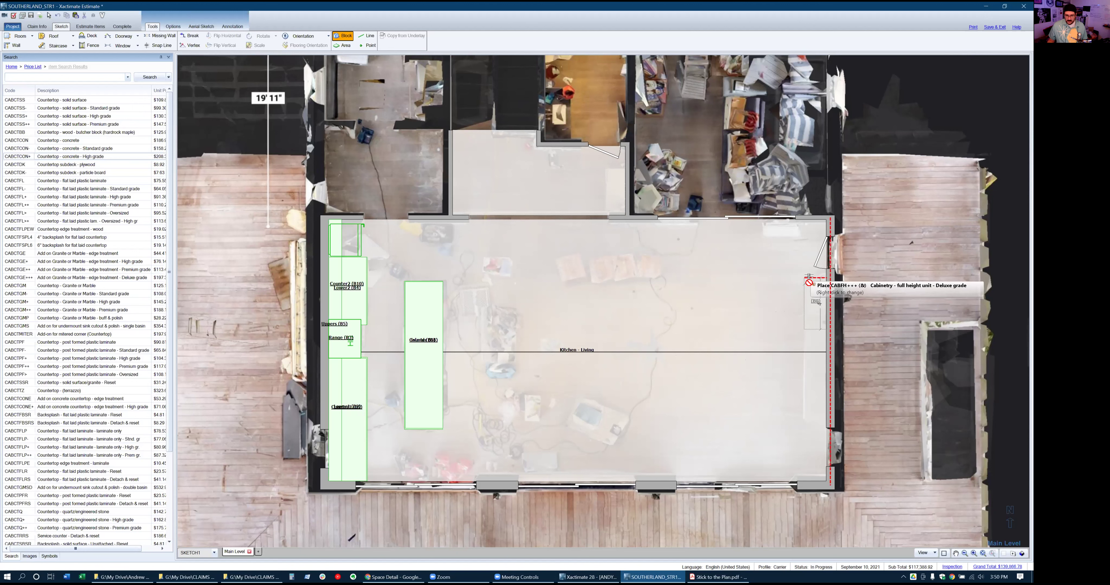
left_click(795, 272)
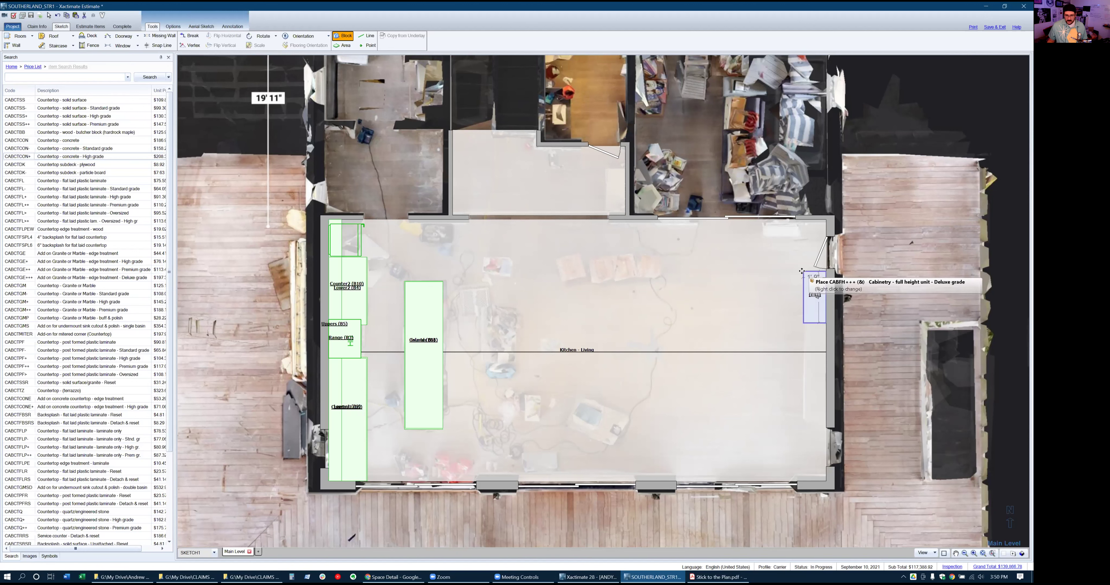
left_click(816, 297)
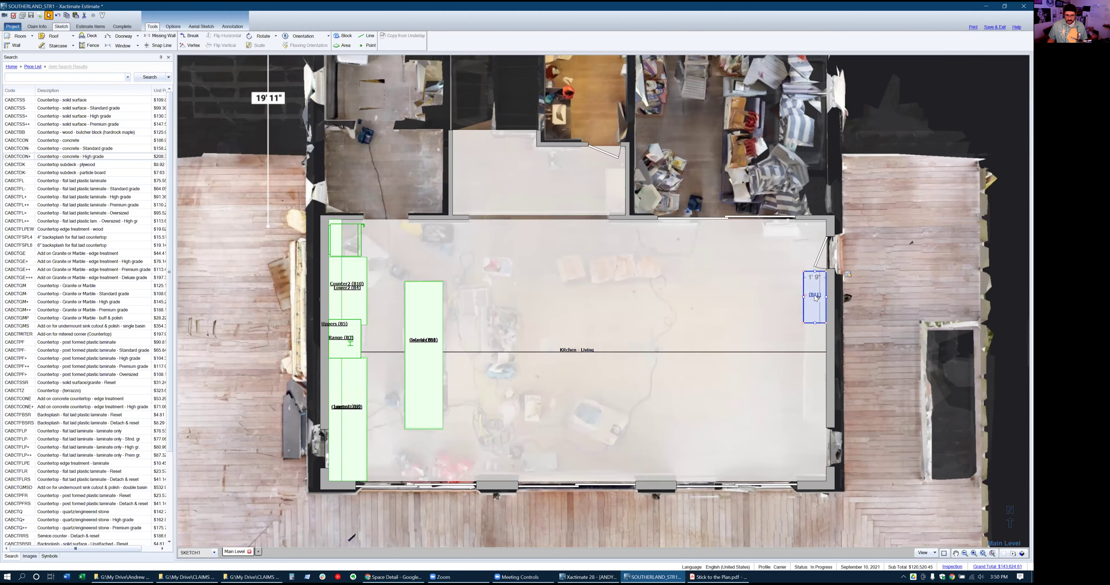
Name the block Entertainment Center and stretch it down the right wall to about 11' 11"
double_click(815, 297)
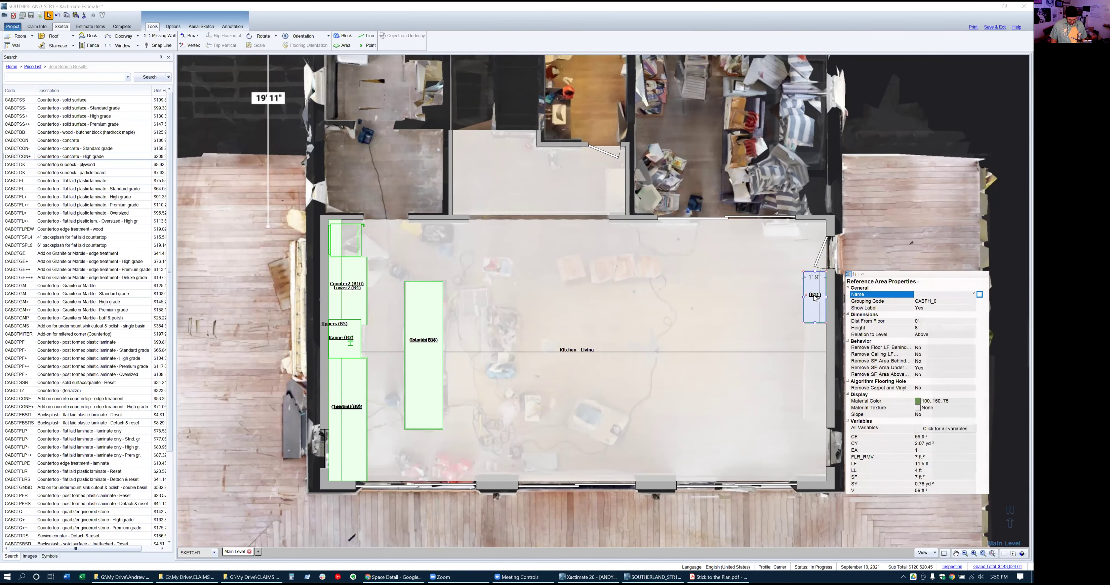
type("ertainment Center")
key("Return")
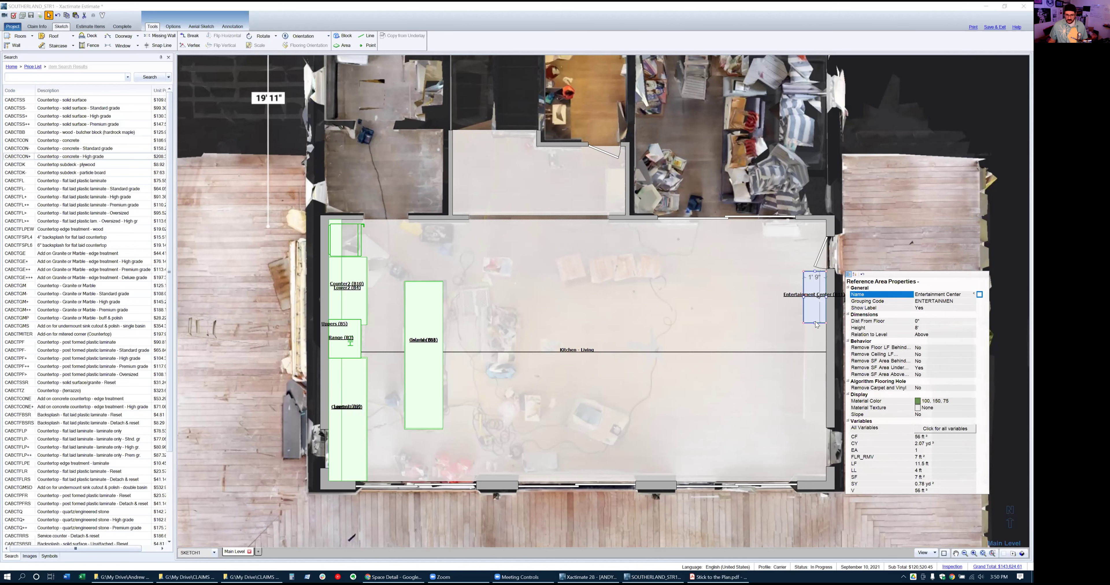
left_click(814, 323)
left_click_drag(814, 340, 815, 425)
left_click(810, 366)
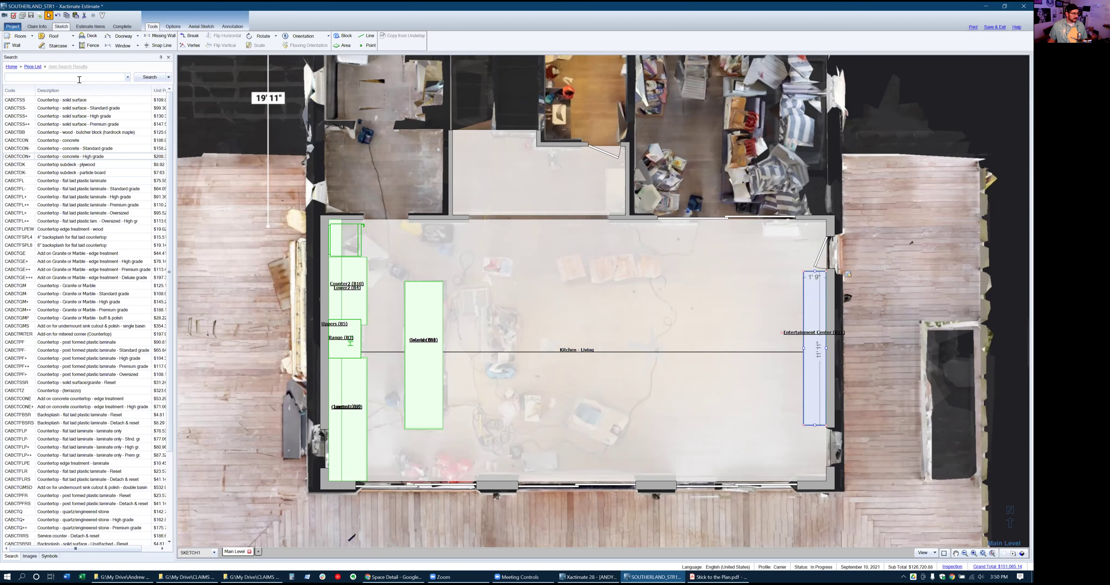
left_click(79, 78)
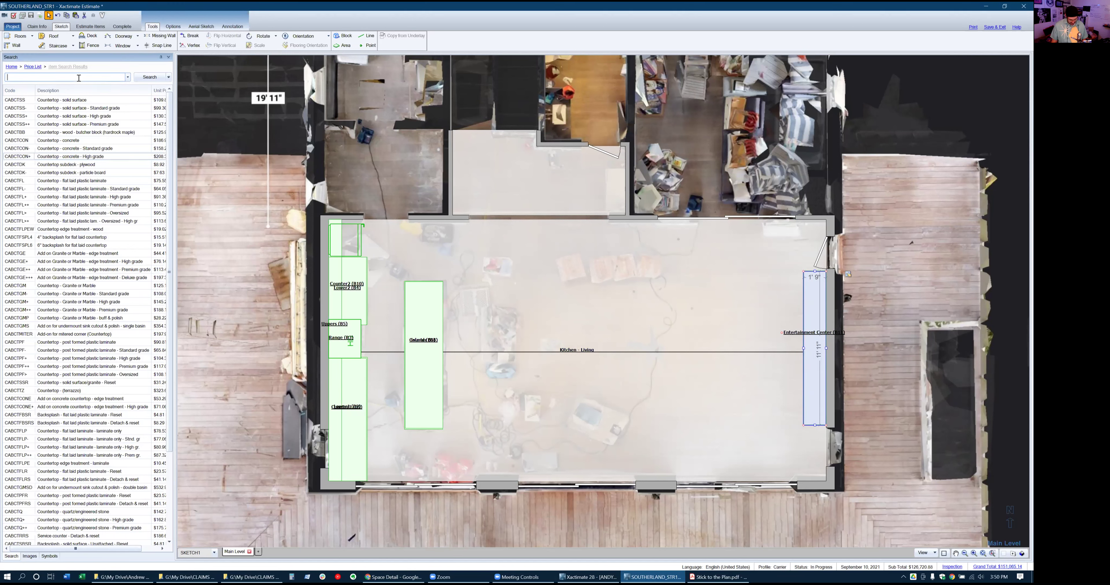
type("detach tv")
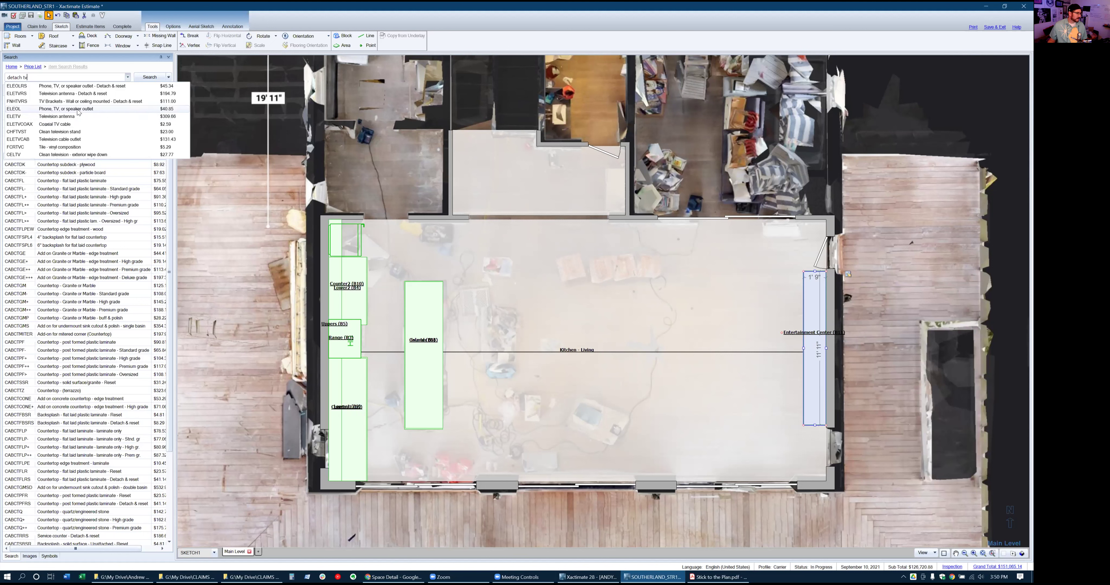
double_click(79, 76)
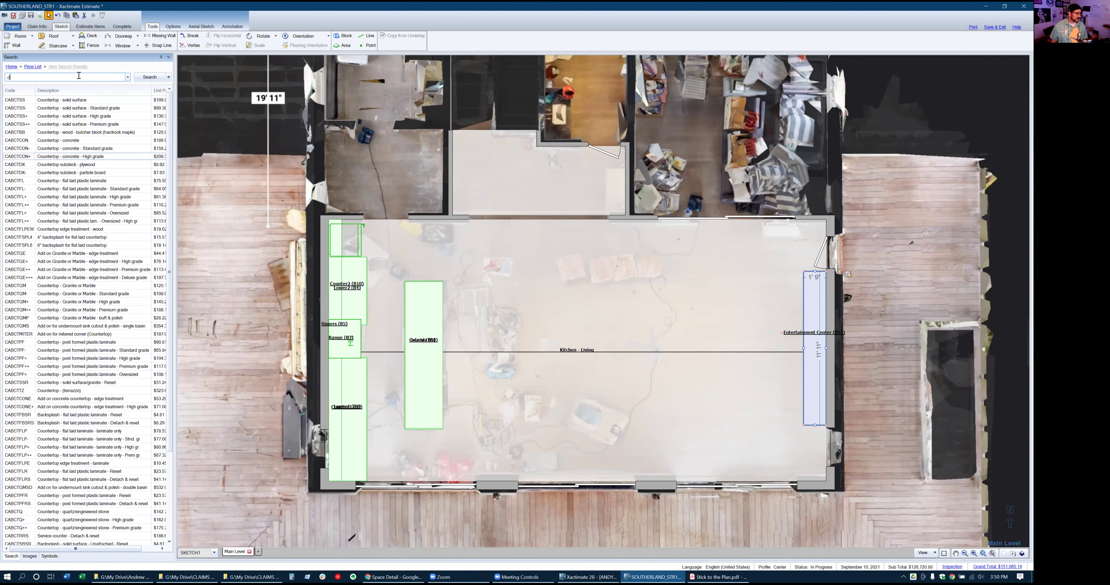
left_click(555, 336)
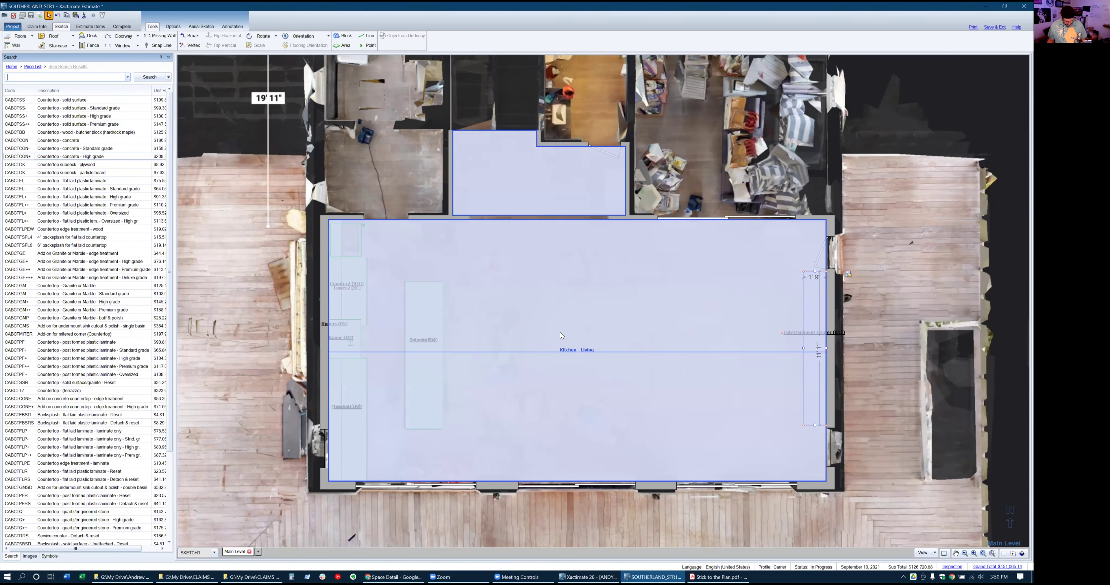
left_click(102, 27)
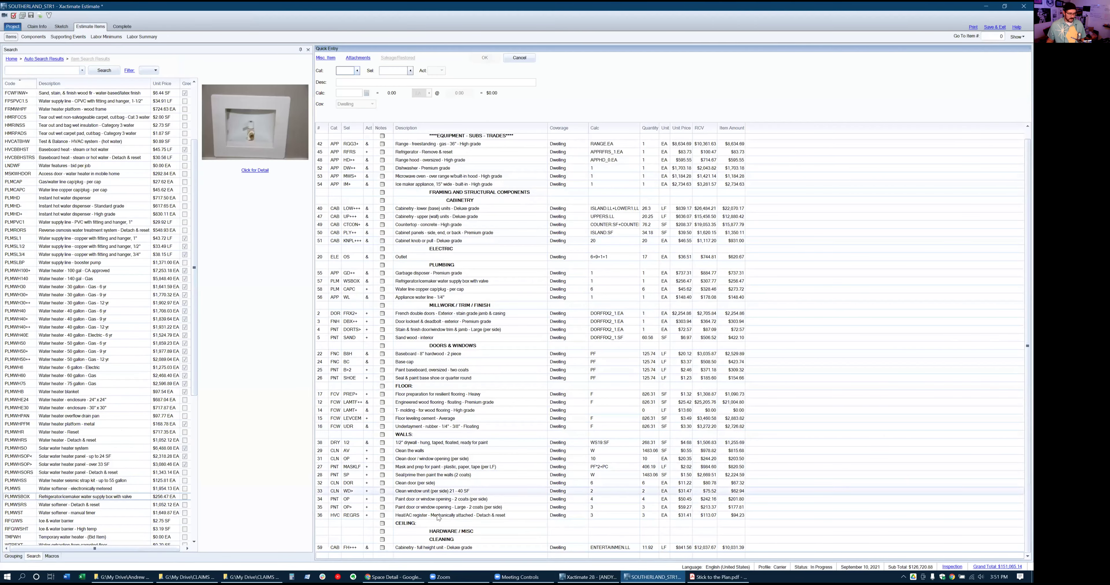
Insert a LIT RCT recessed light trim-only line with activity R and quantity 18
left_click(321, 531)
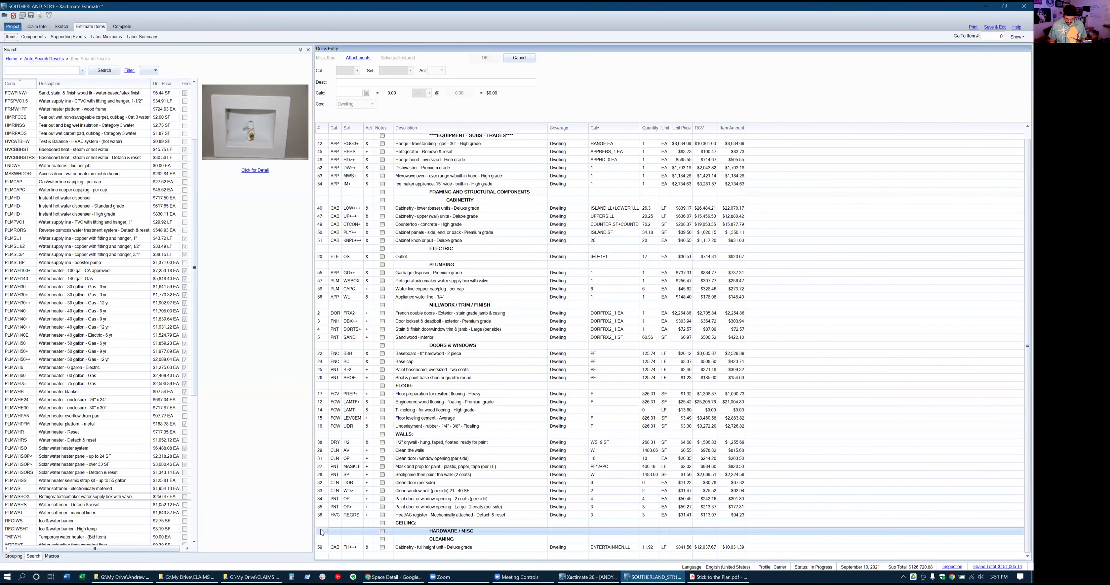
left_click(321, 532)
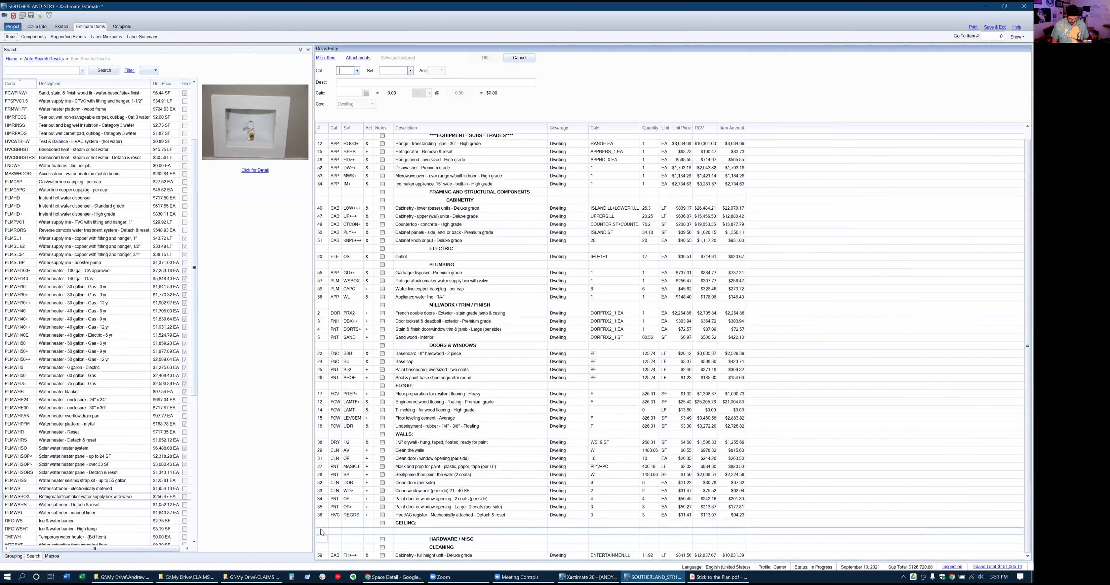
type("LIT")
key("Tab")
type("RC")
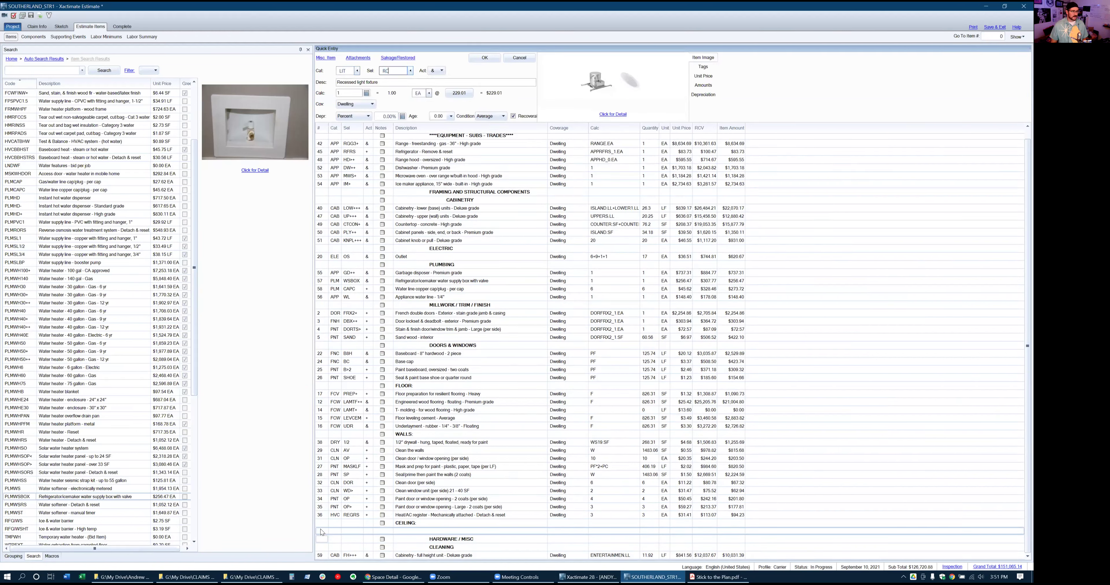
type("T")
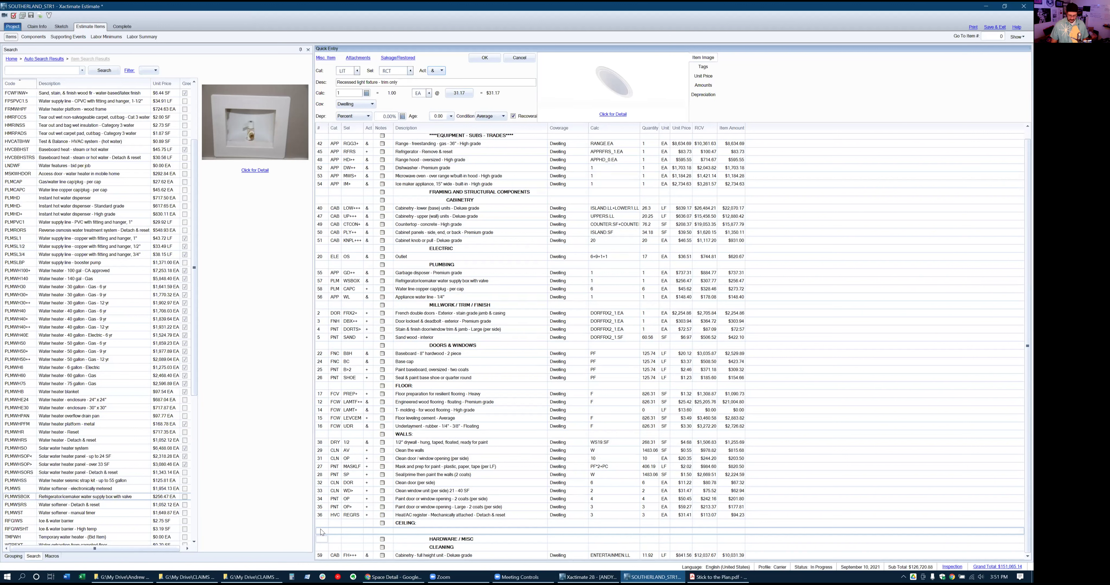
key("r")
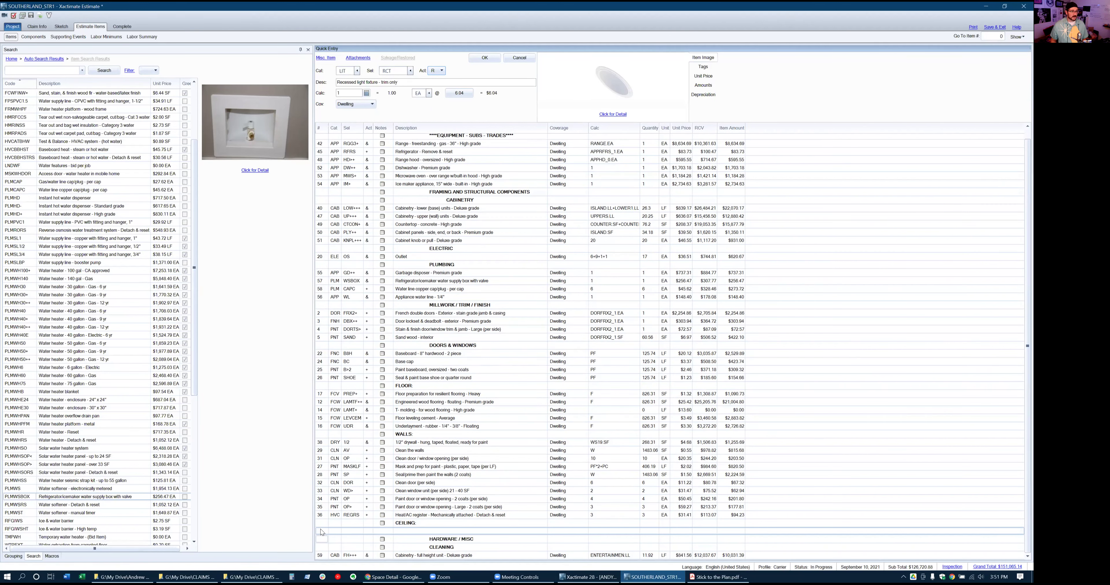
key("Tab")
type("18")
key("Return")
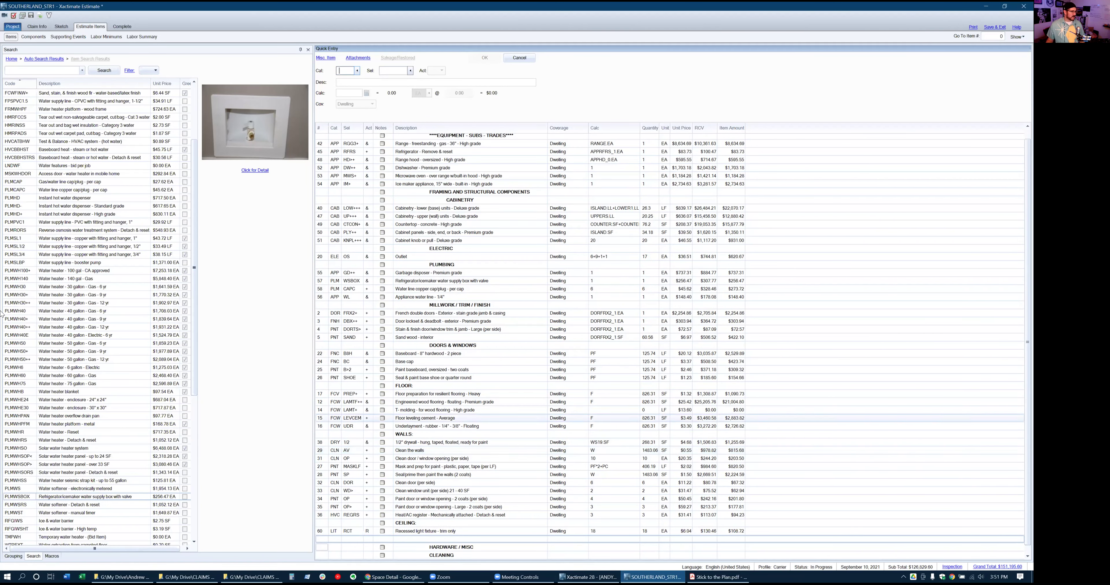
Search the price list for 'hanging light' and sort the results by description
left_click(24, 71)
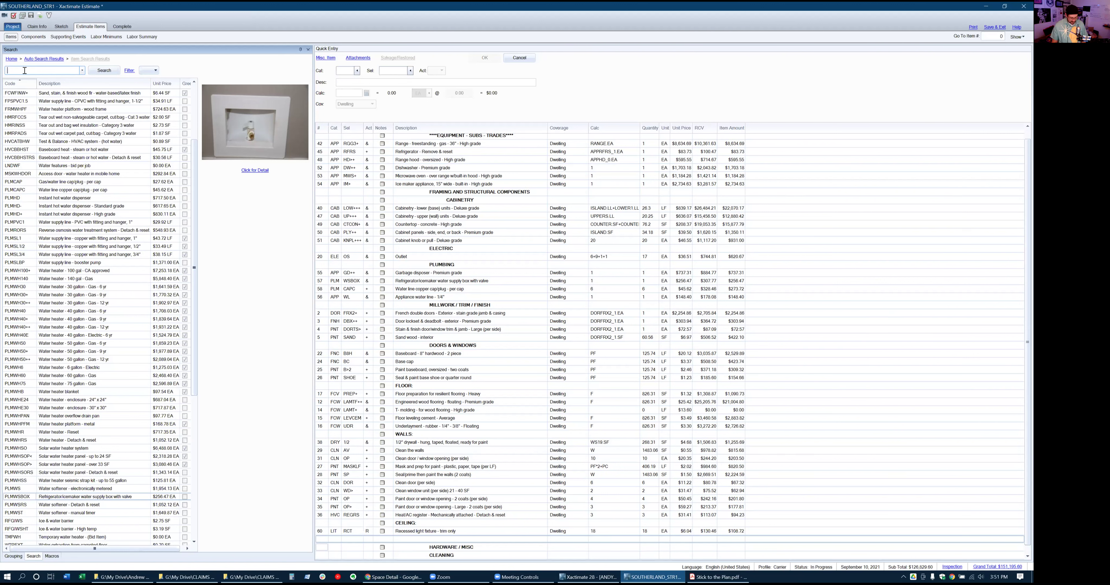
type("anging light")
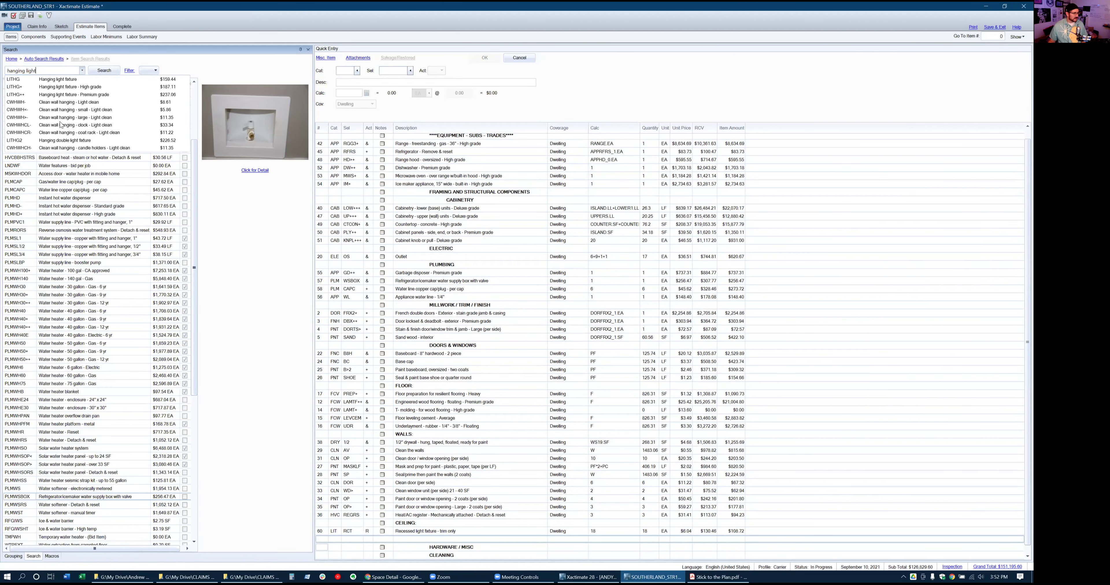
left_click(102, 71)
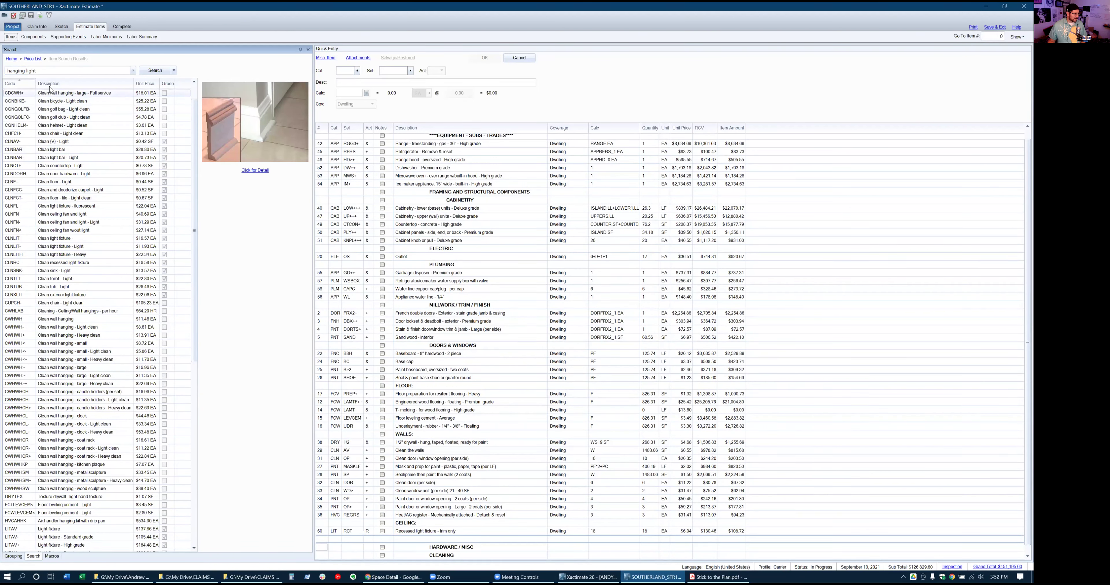
left_click(68, 86)
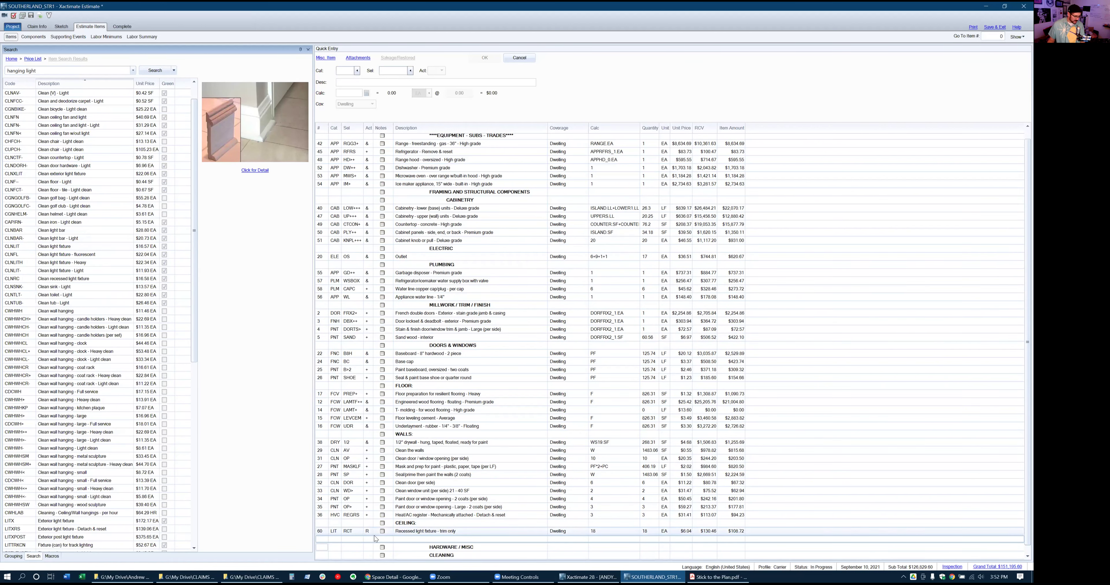
left_click(325, 547)
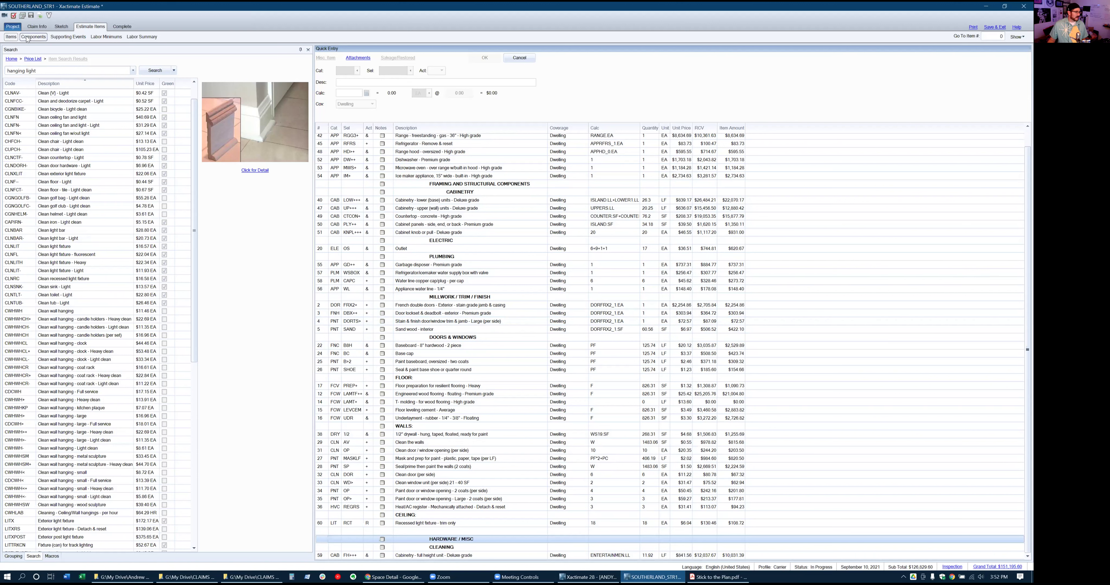
left_click(16, 557)
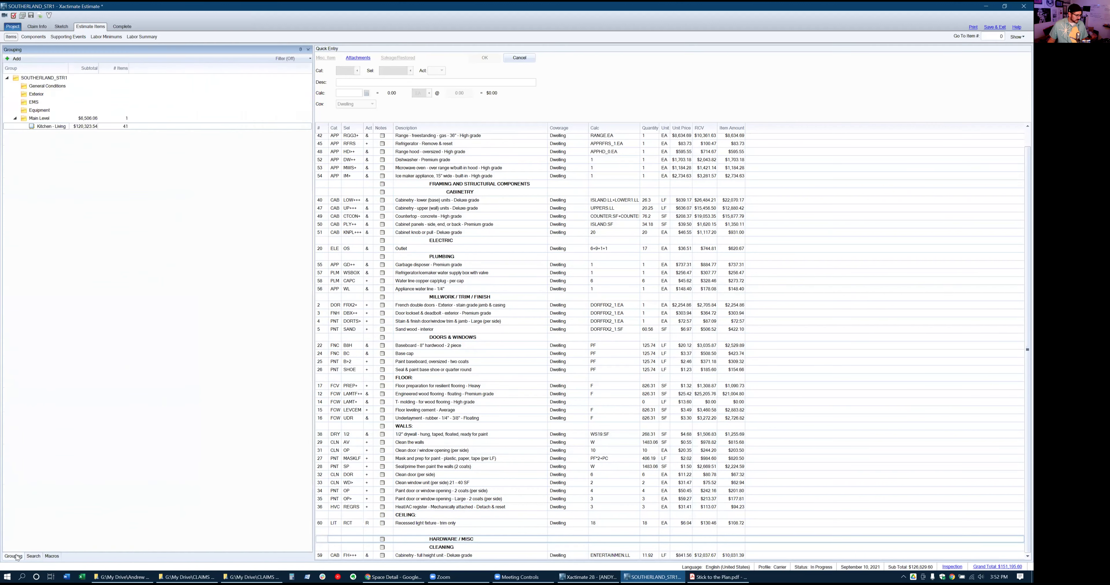
Open the General Conditions group and enter category CPS in quick entry
left_click(46, 86)
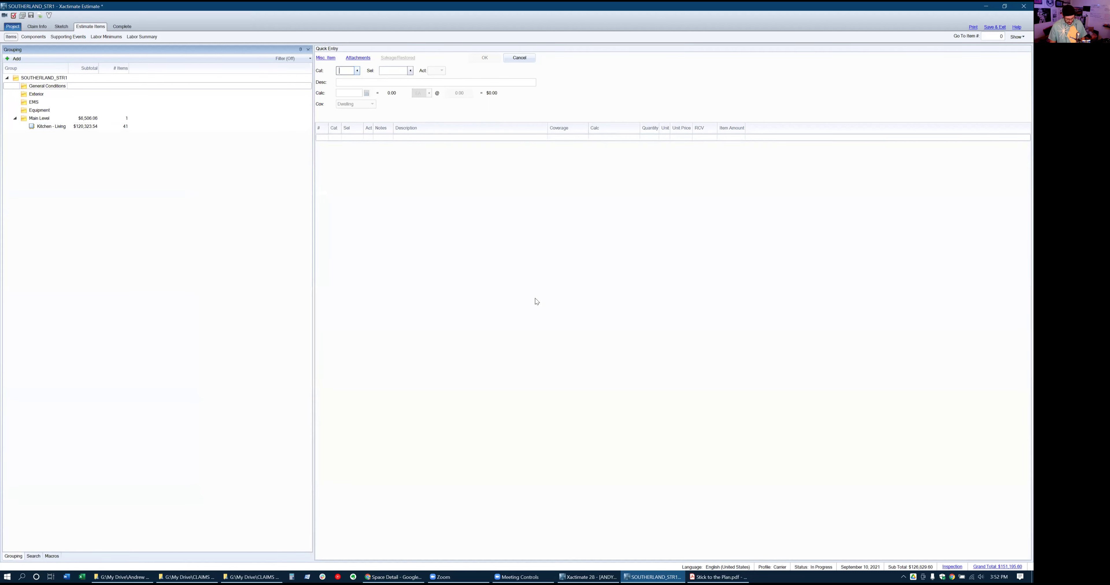
type("CPS")
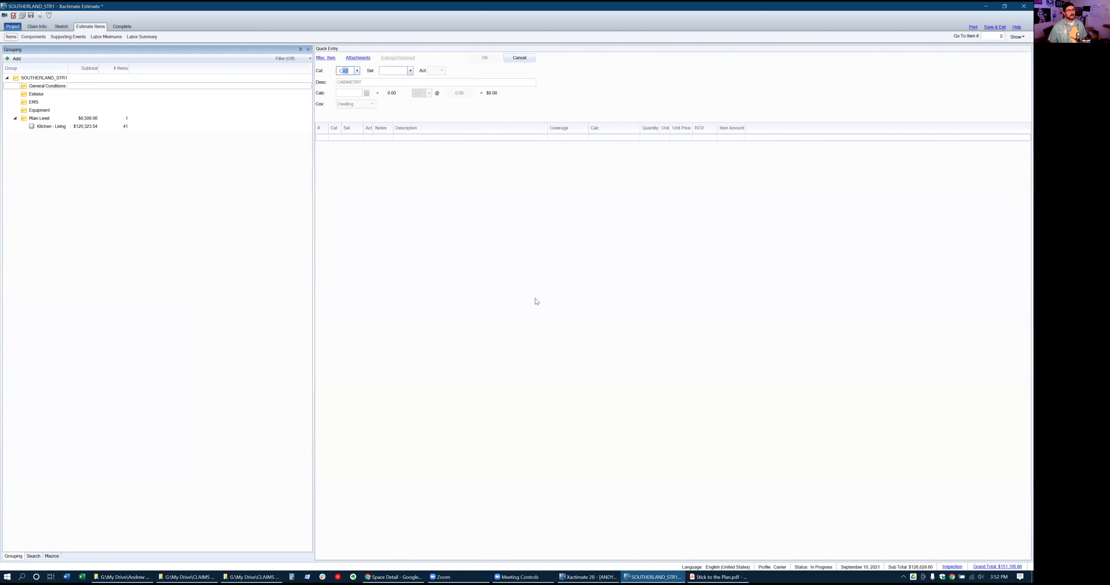
key("Tab")
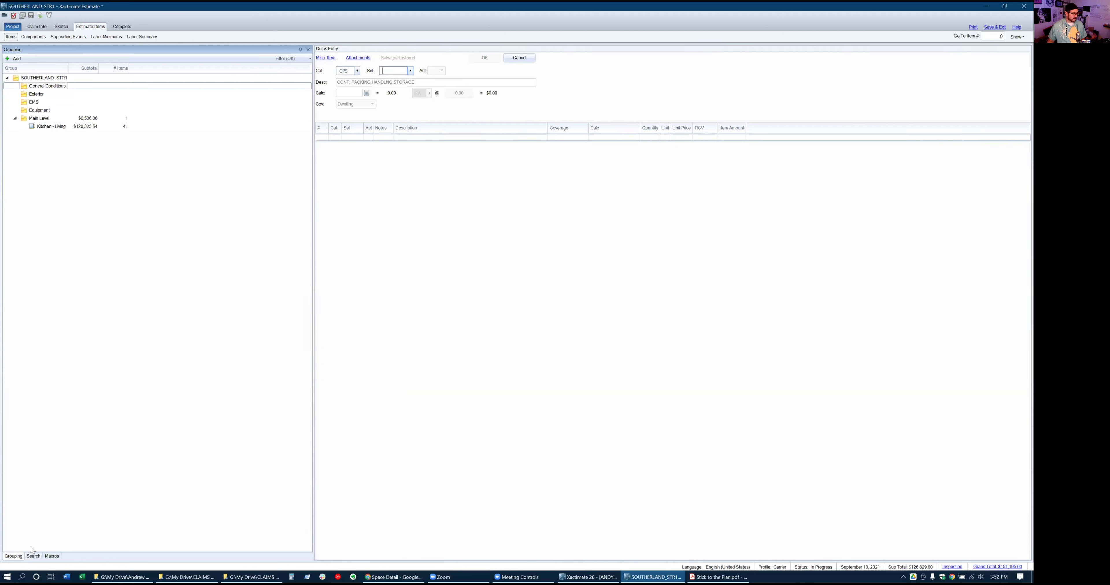
Replace the search text with 'storage' and bring up the CPS selections list
left_click(33, 557)
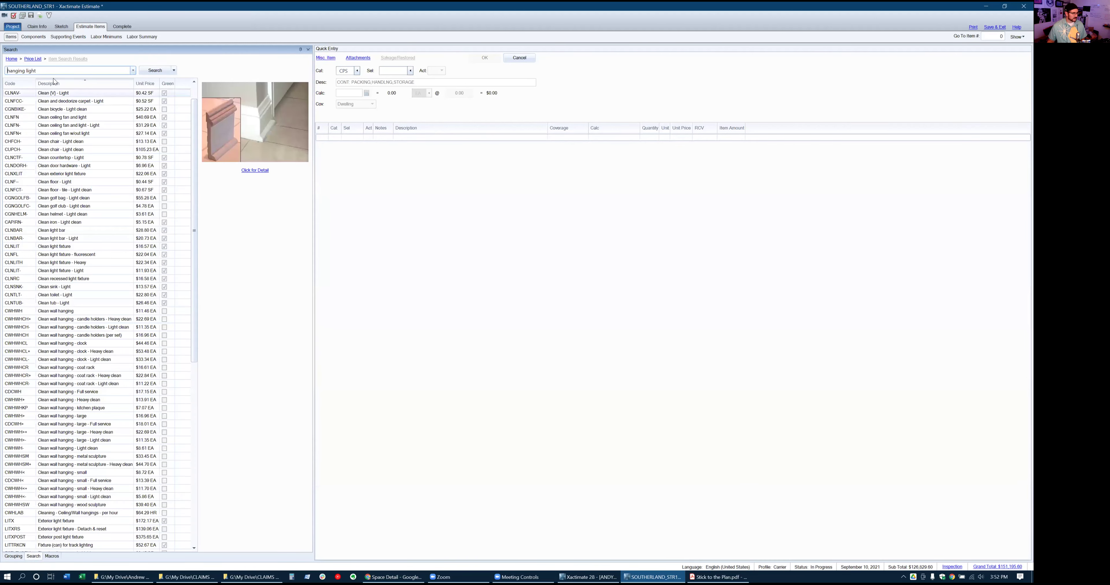
left_click_drag(47, 70, 2, 71)
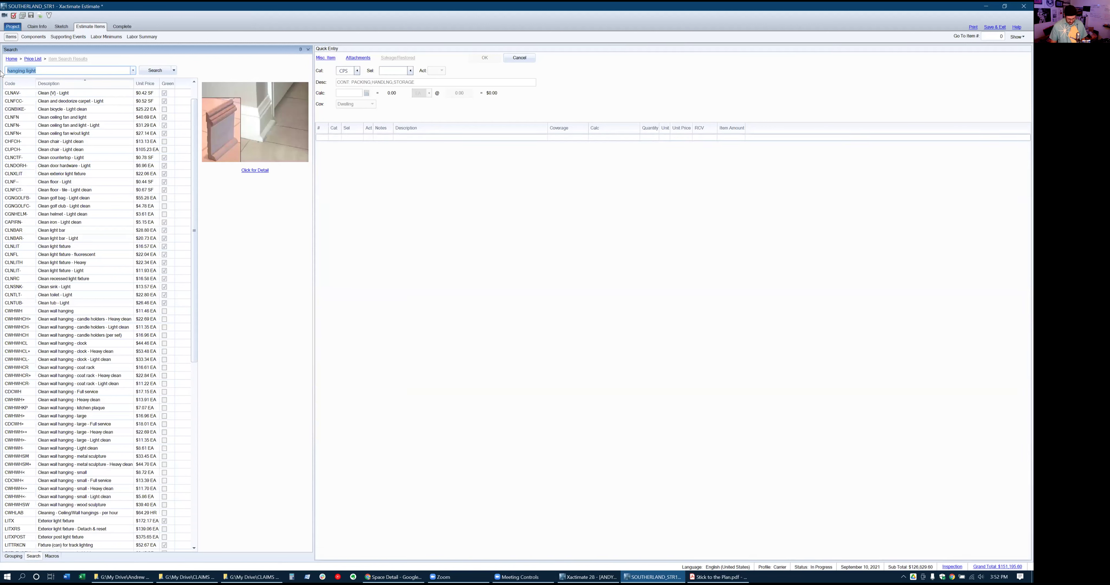
type("storage")
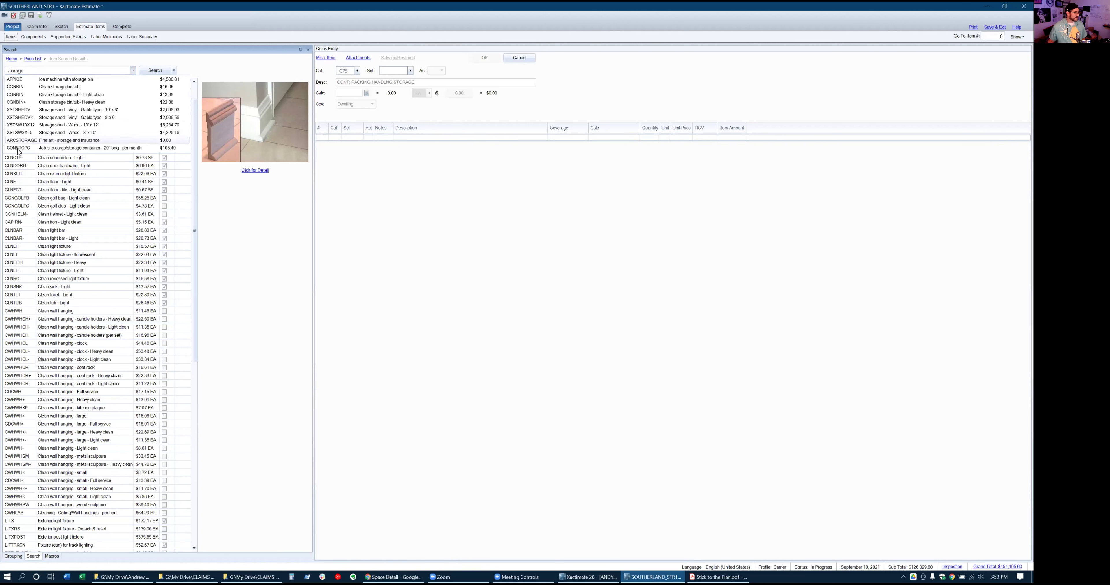
left_click(344, 74)
type("CON")
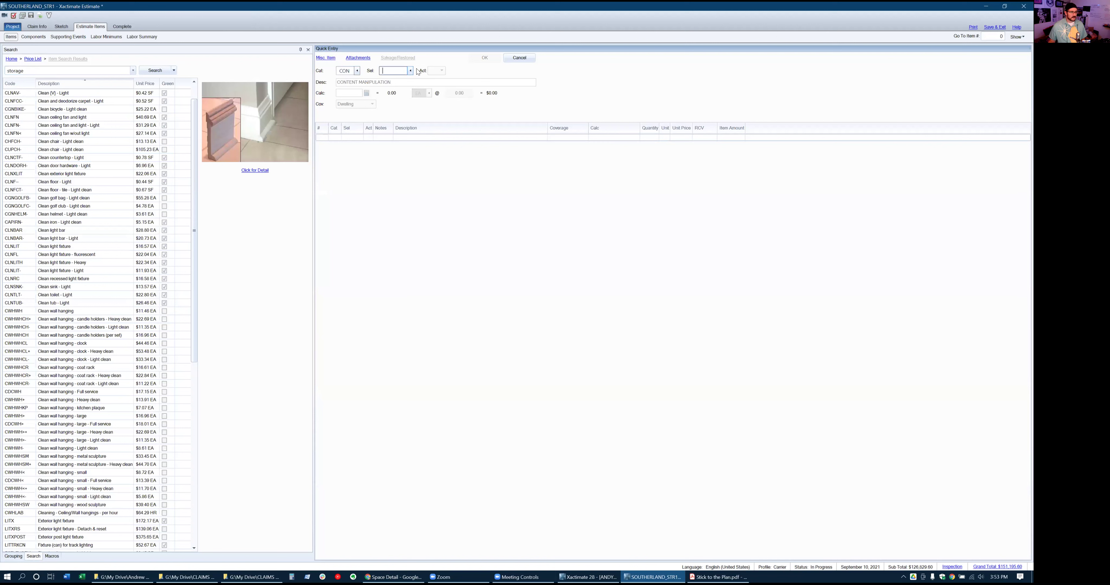
left_click(347, 71)
type("CPS")
left_click(410, 71)
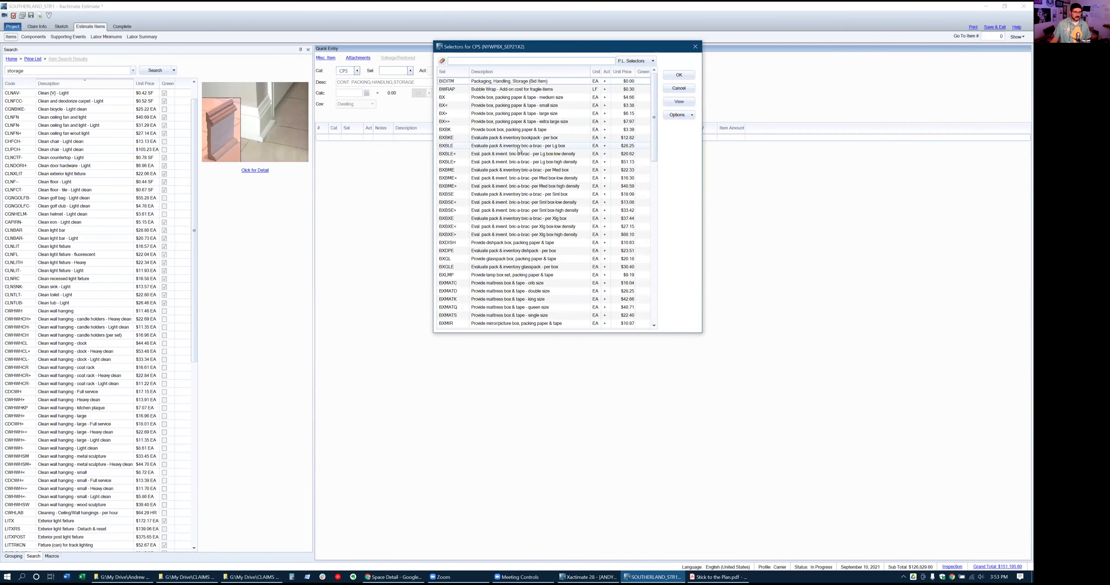
Load the STOPM 20' job-site moving/storage container (per month, 285.77) into quick entry
scroll(519, 149, "down", 7)
scroll(519, 149, "down", 10)
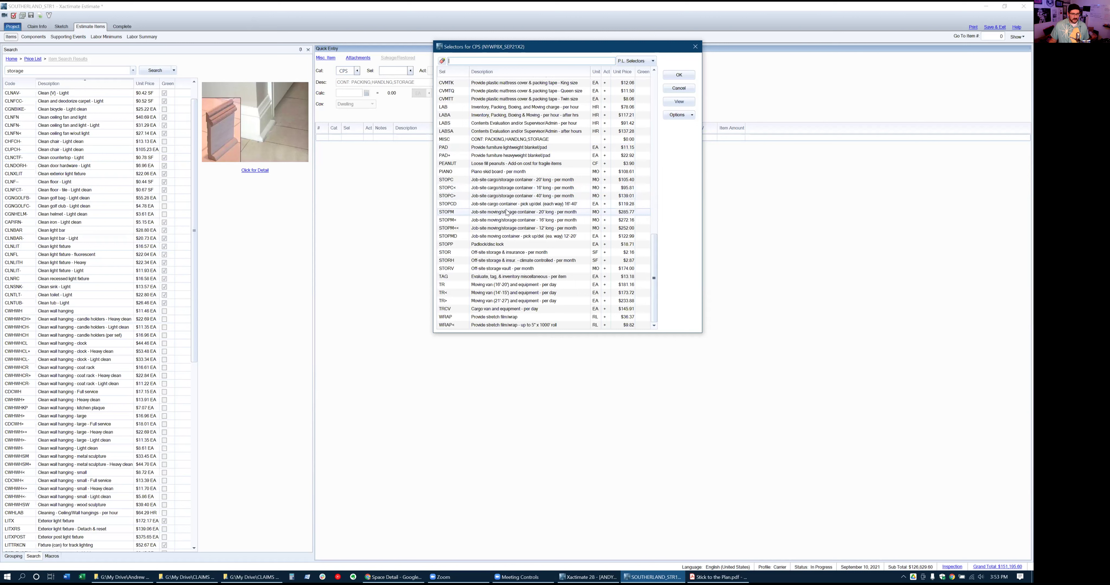
left_click(499, 213)
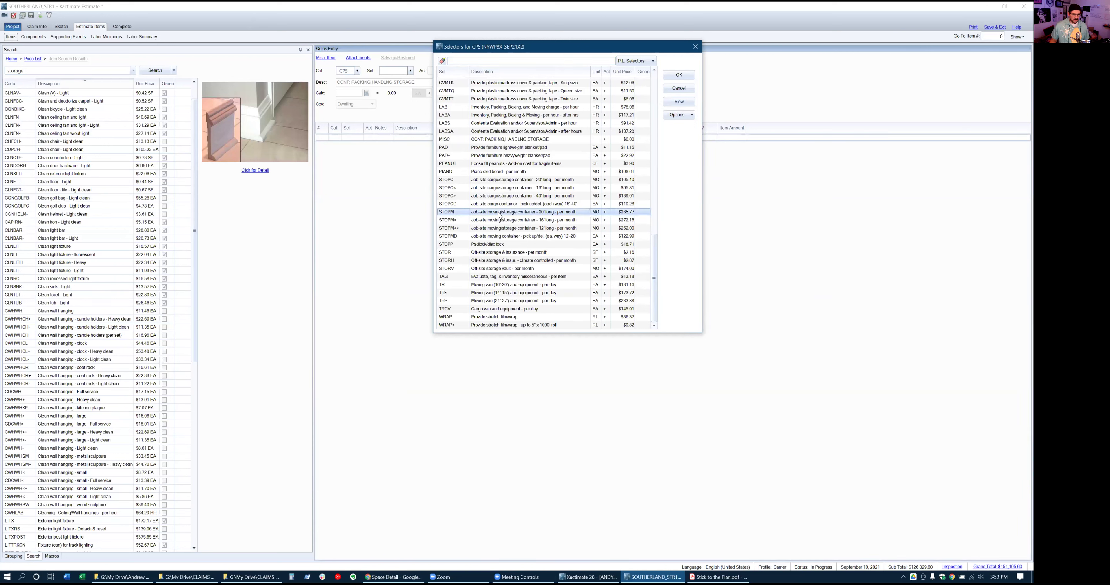
double_click(499, 213)
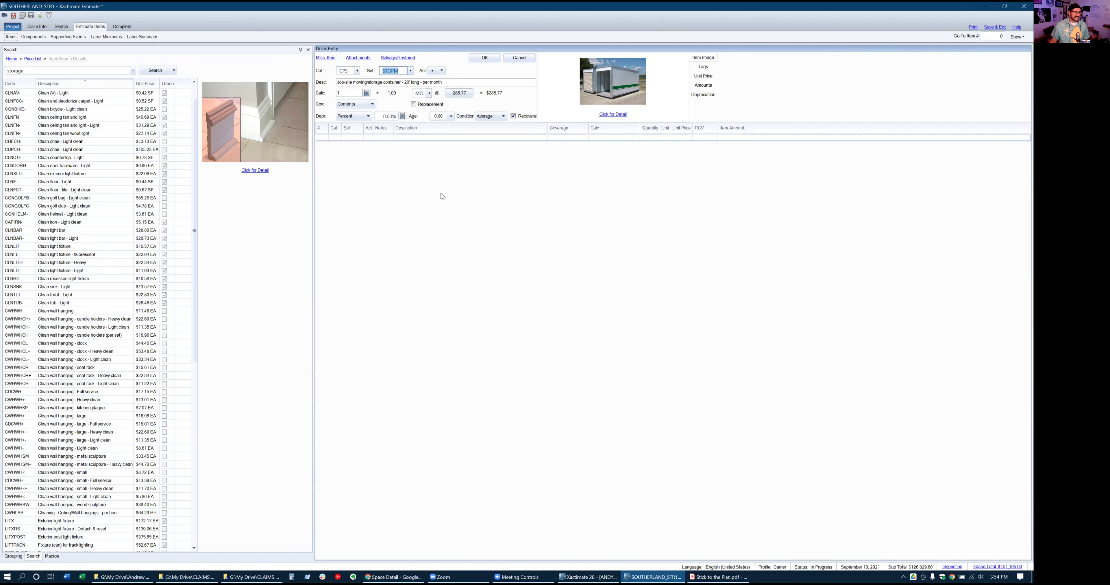
left_click(345, 93)
Commit 12 months of the container and enter a FEE DEL 'Delivery charge - Storage unit' at 1,500
type("12")
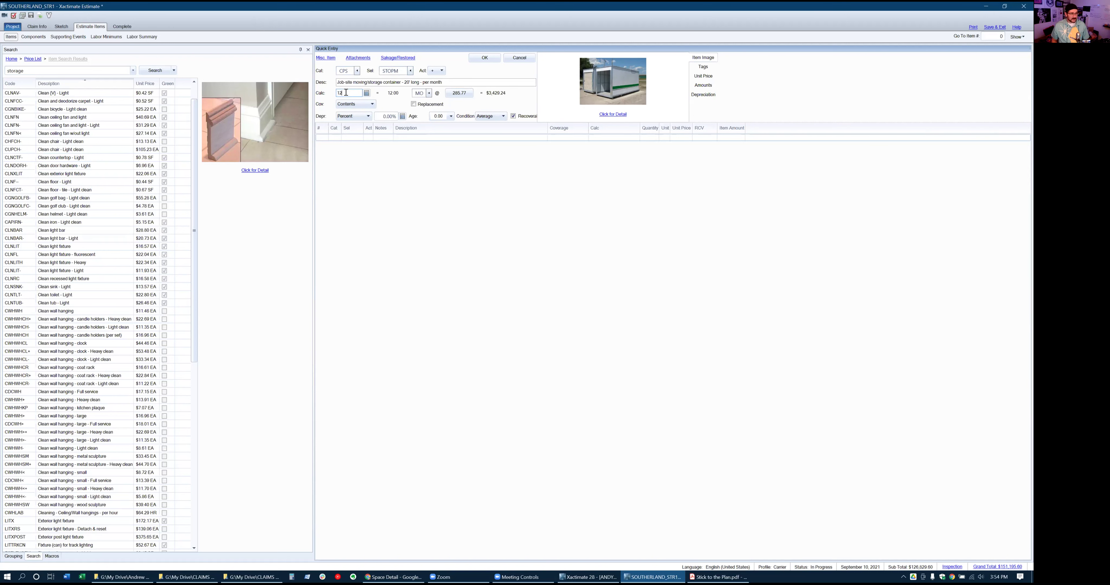
key("Return")
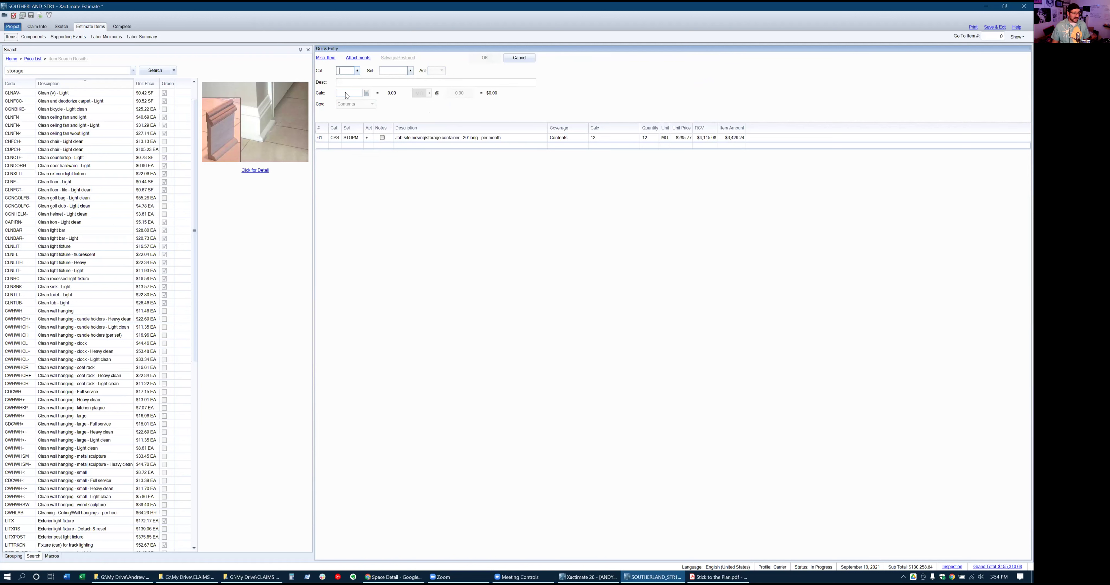
type("fee")
key("Tab")
type("del")
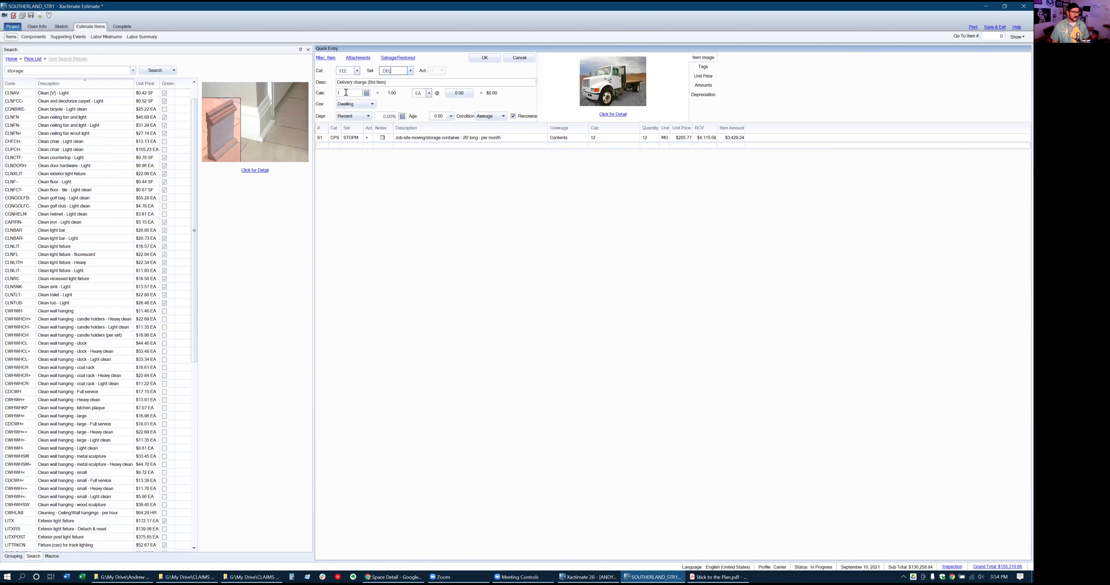
left_click(401, 82)
key("BackSpace")
key("BackSpace")
key("BackSpace")
key("BackSpace")
type("- Storage")
key("Tab")
key("Tab")
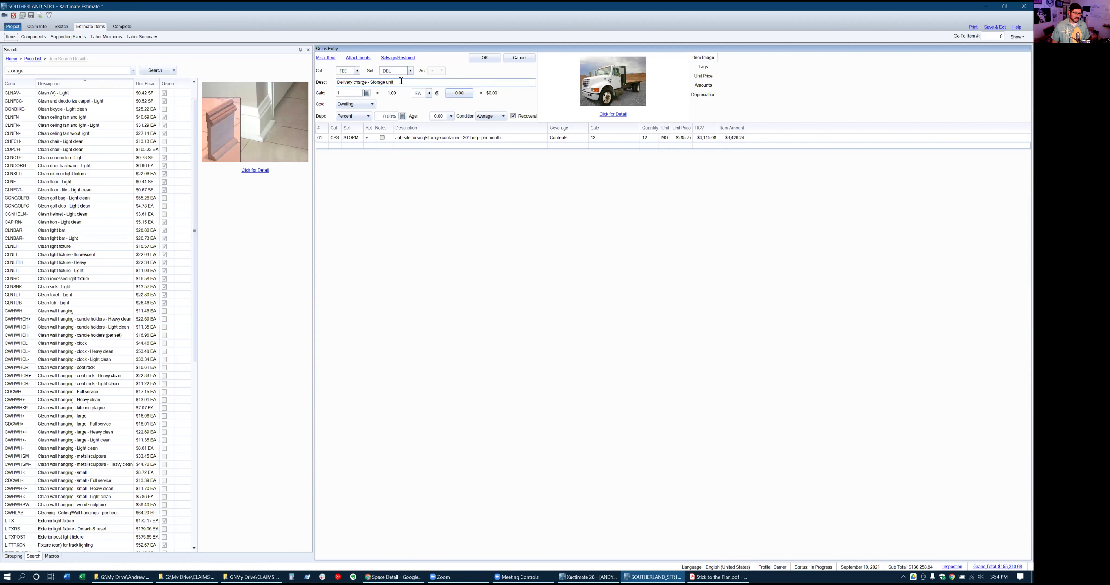
key("Tab")
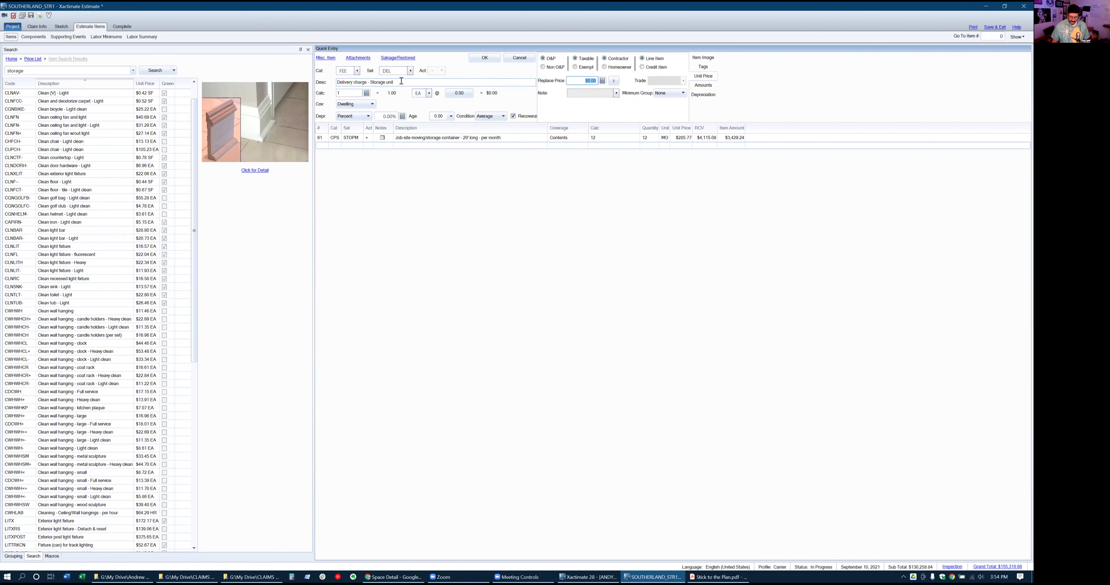
type("1,500")
key("Return")
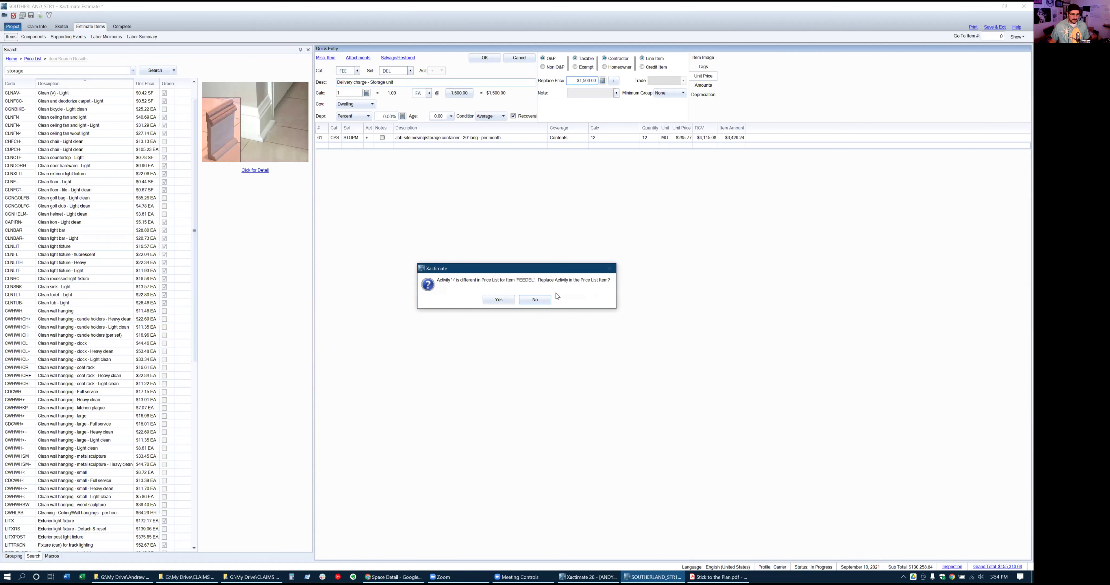
Confirm the $1,500 delivery charge line and add 12 months of temporary toilet
left_click(508, 301)
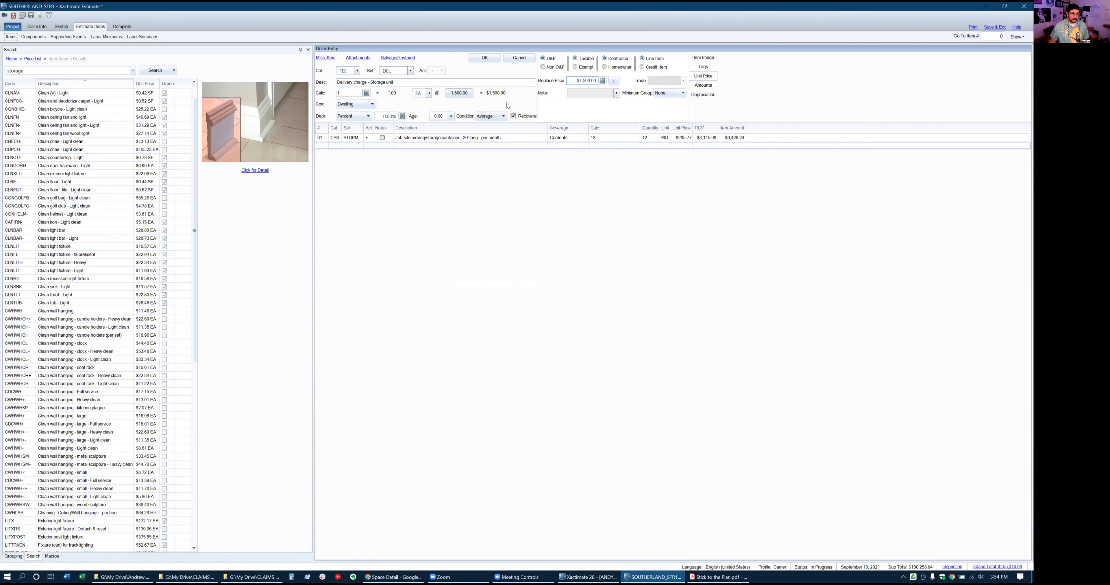
left_click(482, 61)
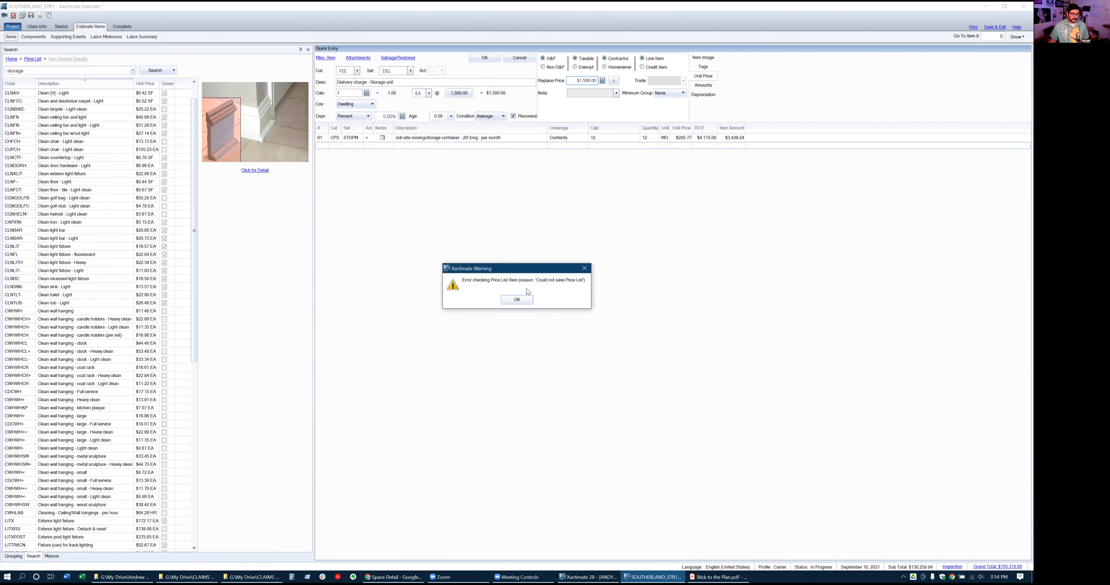
left_click(523, 300)
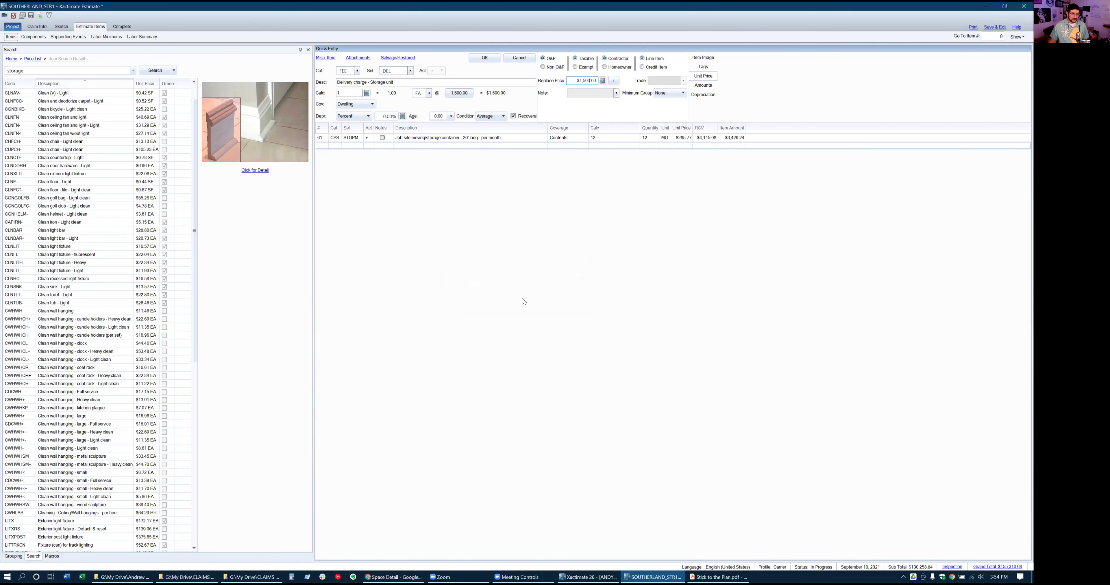
left_click(490, 61)
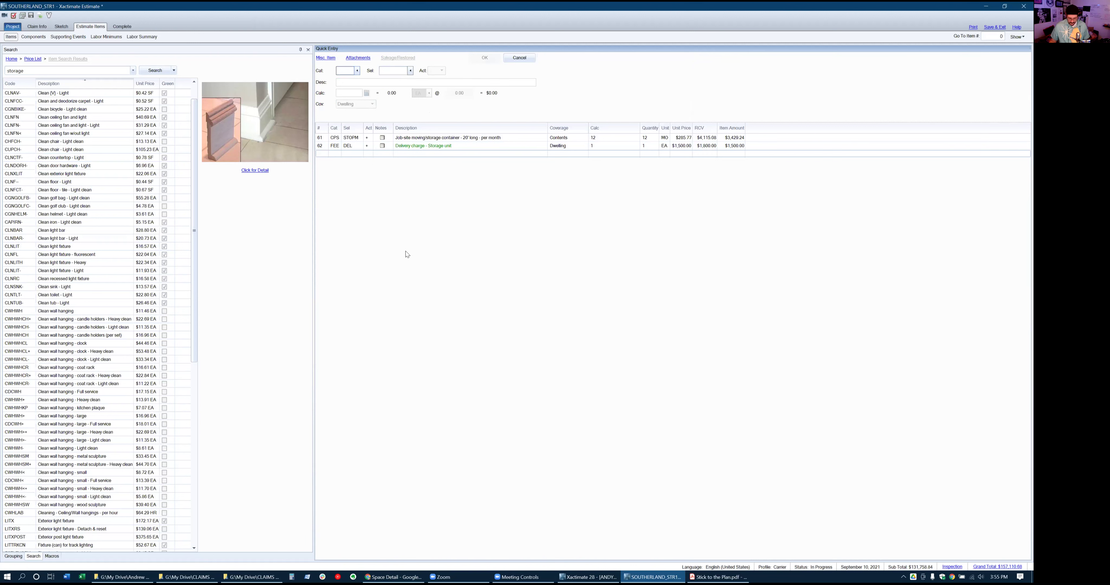
type("TMPT")
type("LE")
type("T")
type("12")
key("Return")
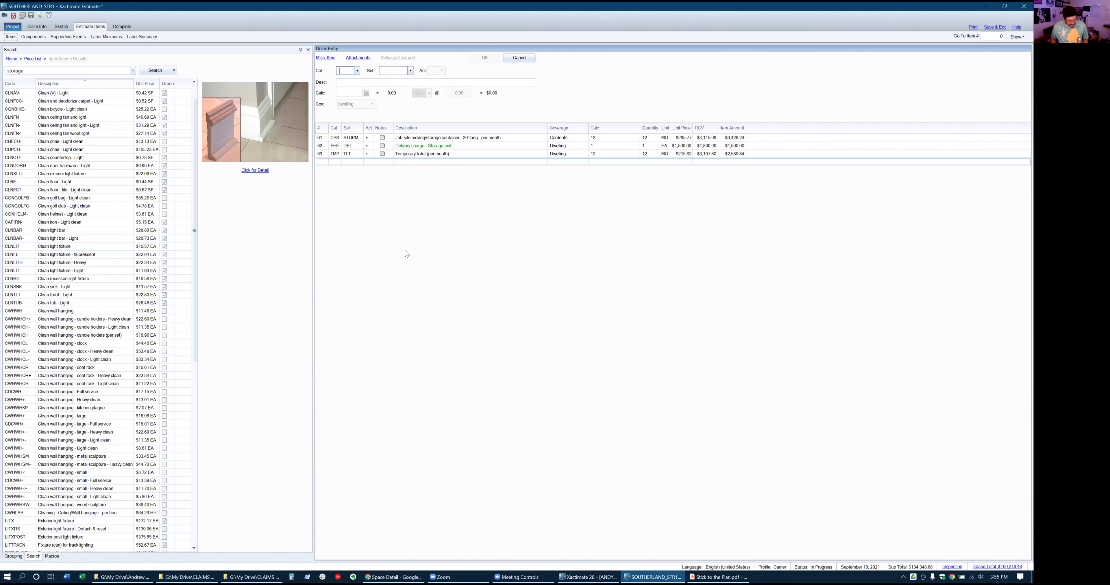
Select Kitchen - Living under Main Level and view it in the sketch
left_click(13, 557)
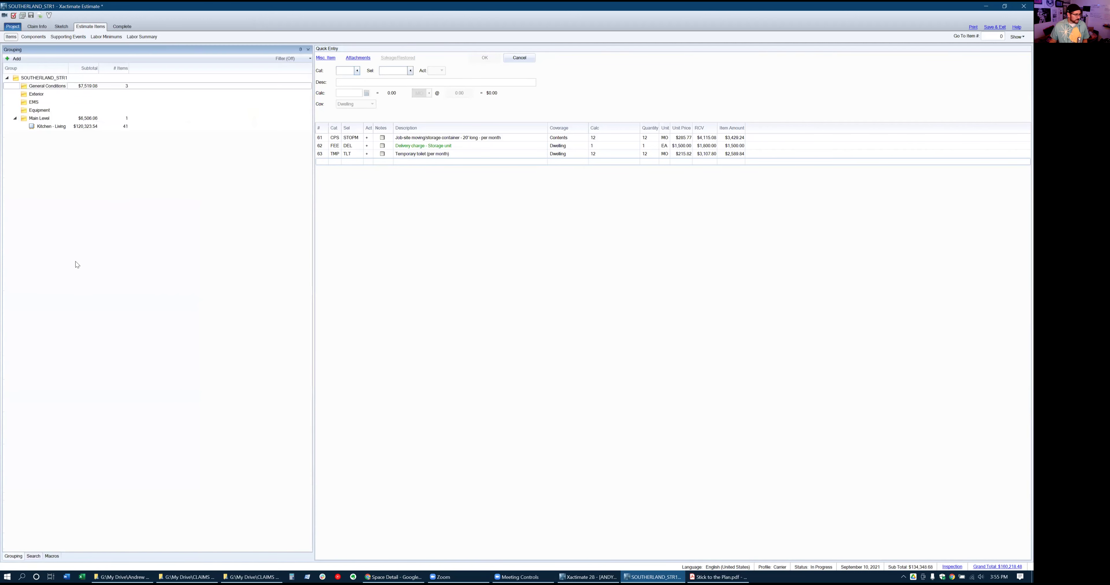
left_click(65, 119)
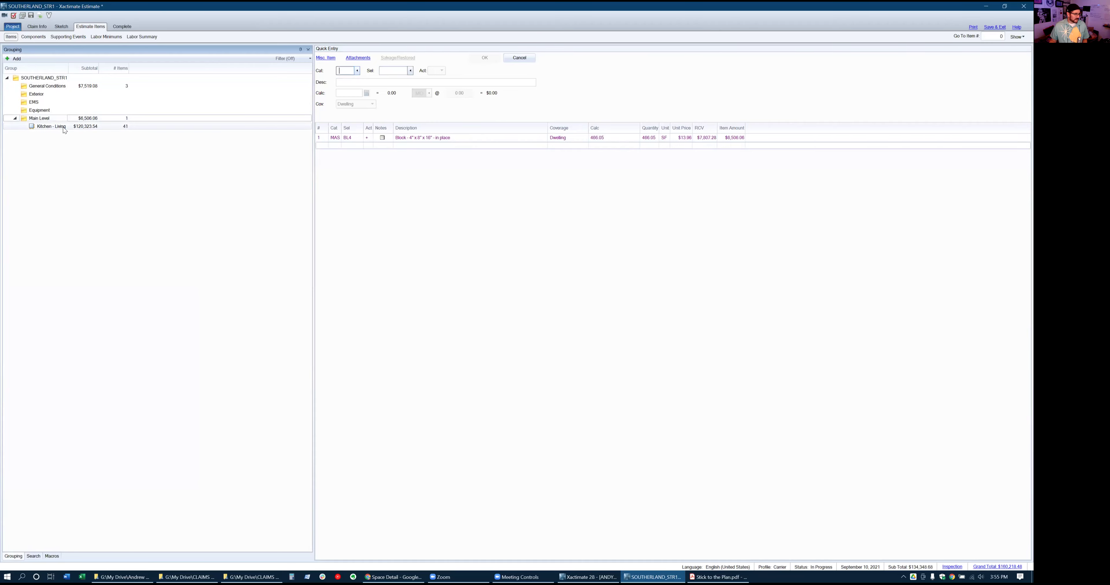
left_click(64, 127)
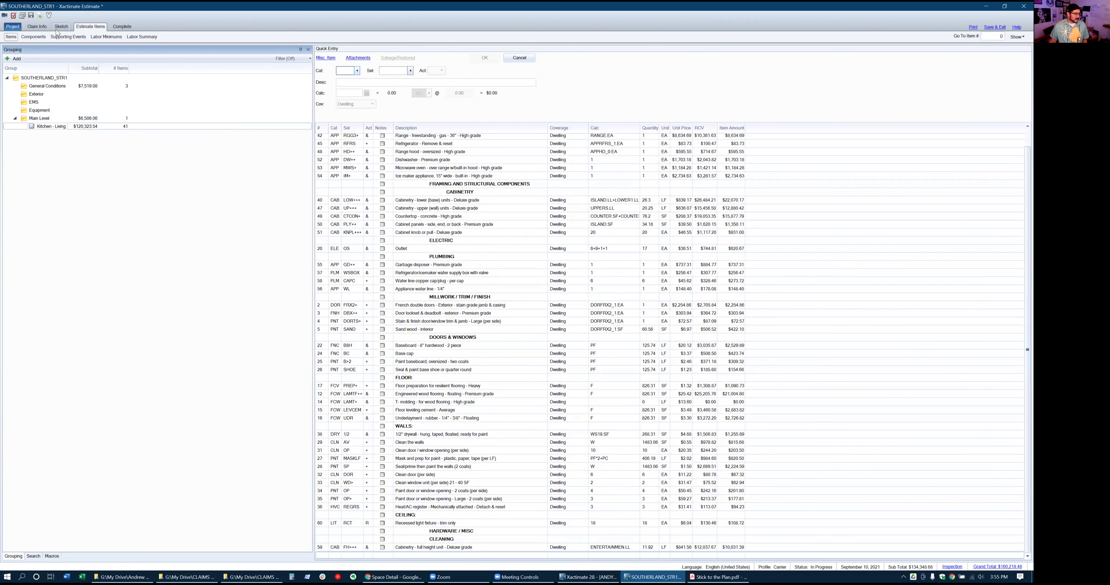
left_click(56, 28)
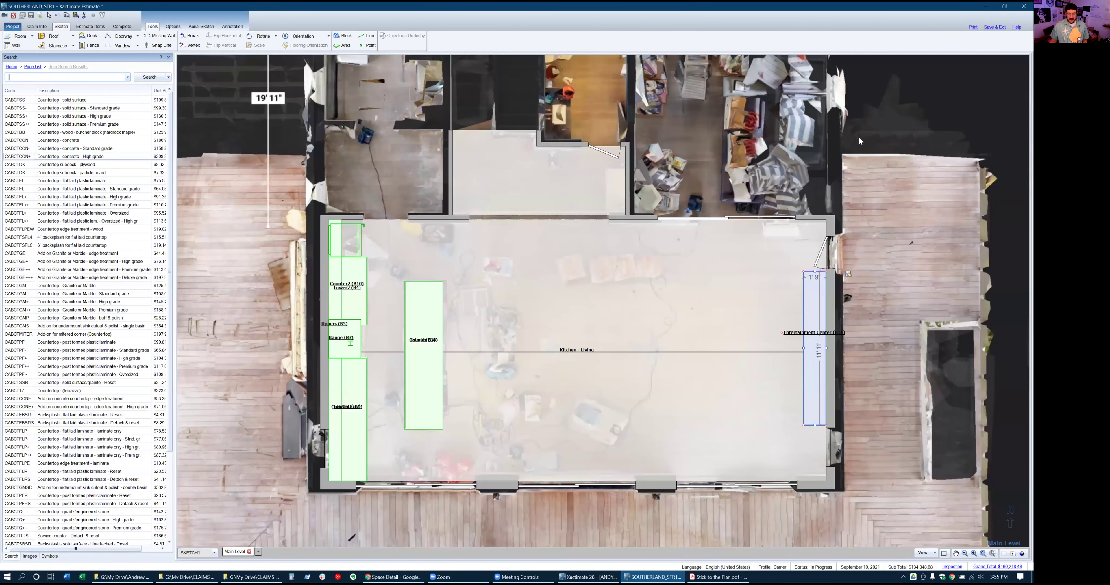
left_click(706, 384)
scroll(707, 384, "down", 2)
left_click(875, 203)
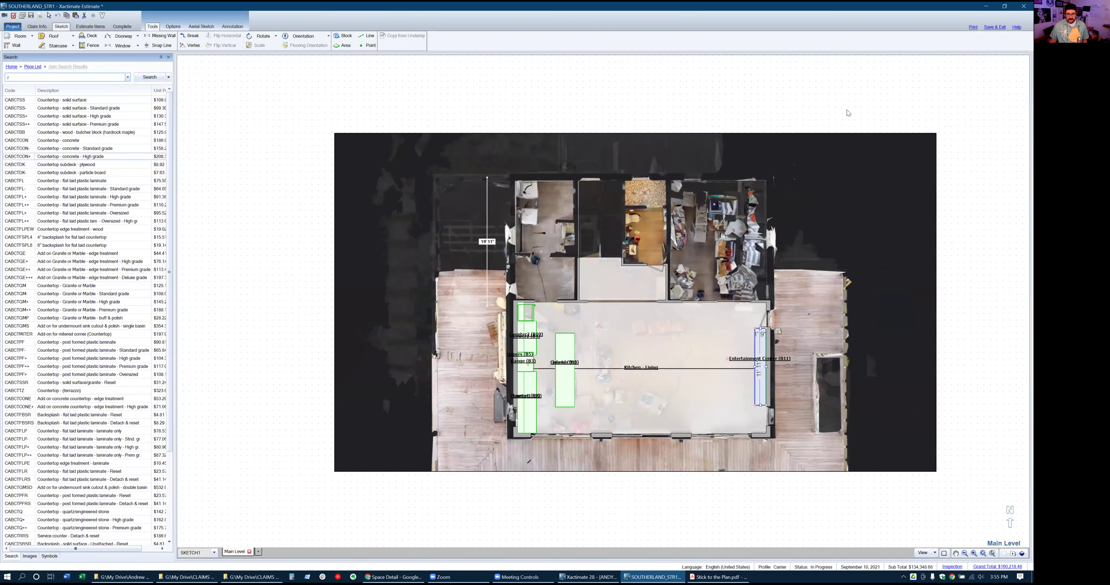
Draw a 15' 4" x 5' 4" room and a 9' 5" x 6' 5" room above the kitchen
key("r")
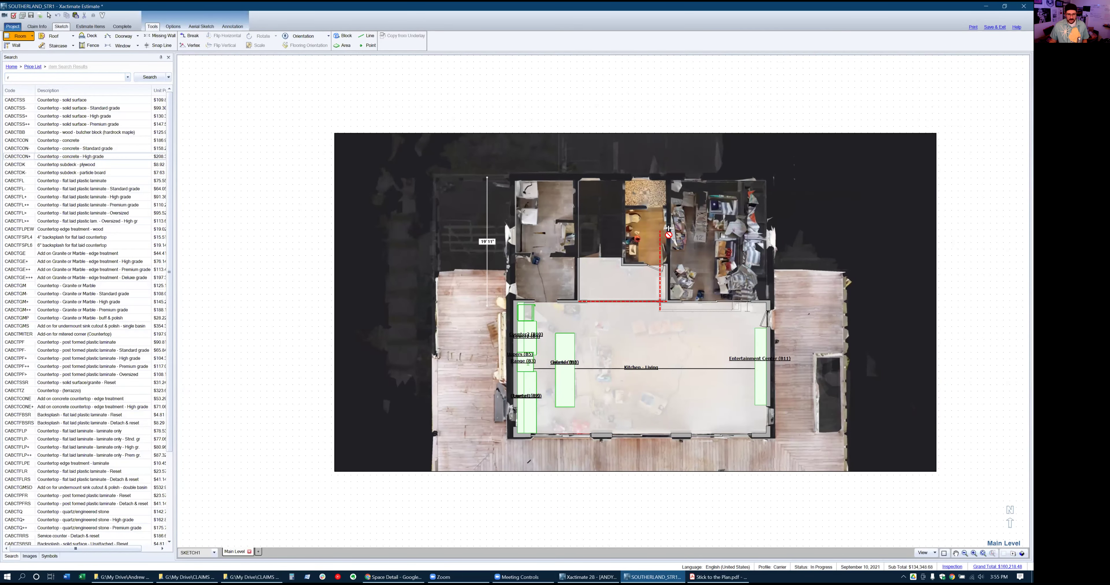
left_click(664, 222)
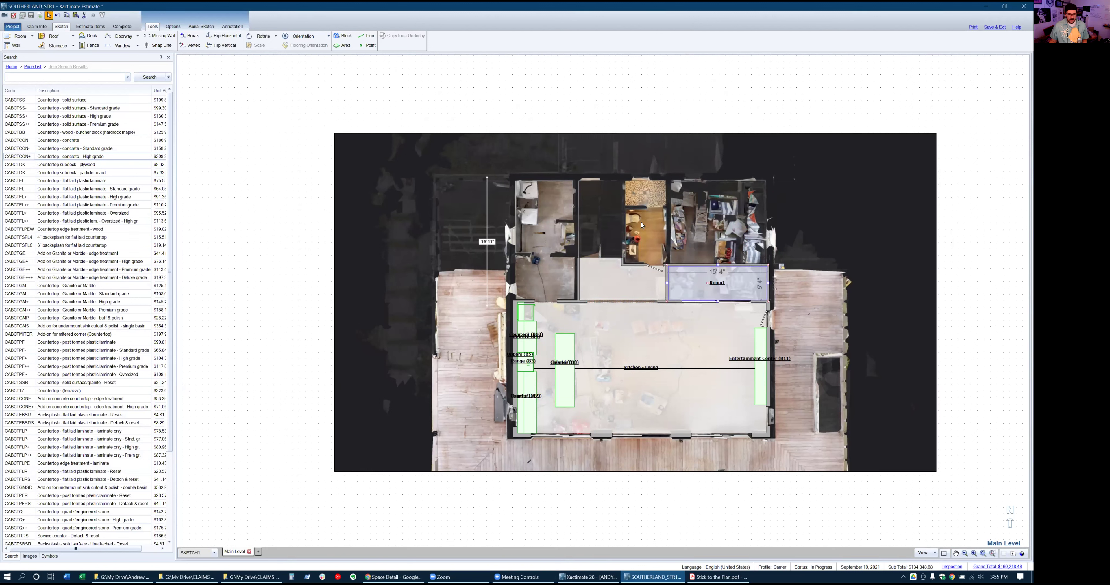
key("r")
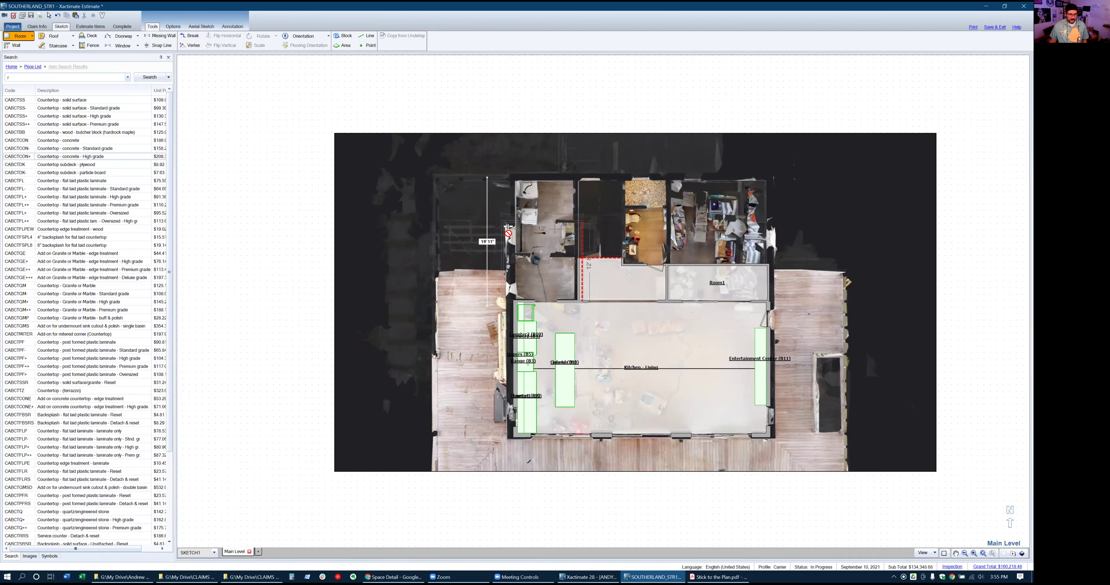
left_click(504, 227)
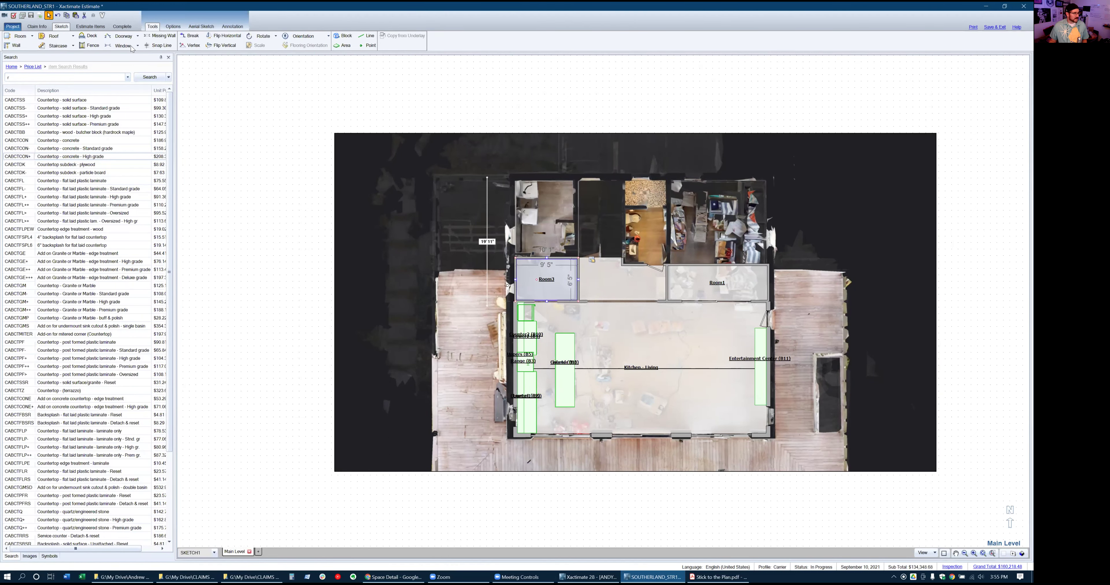
left_click(97, 27)
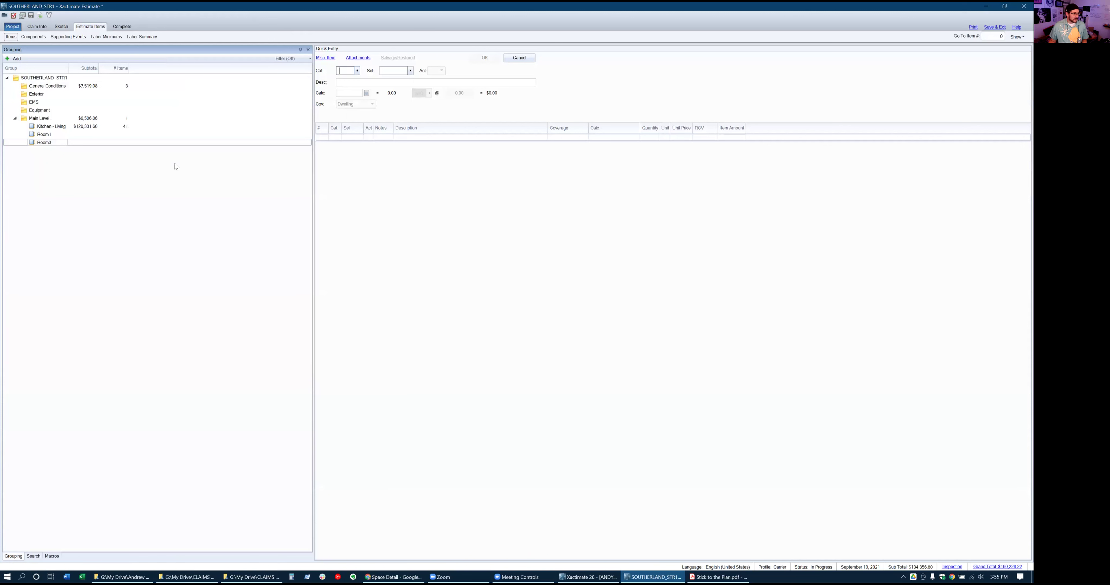
Add the CLN FINALR residential final cleaning line, 966.79 SF at $0.42, under Main Level
left_click(305, 117)
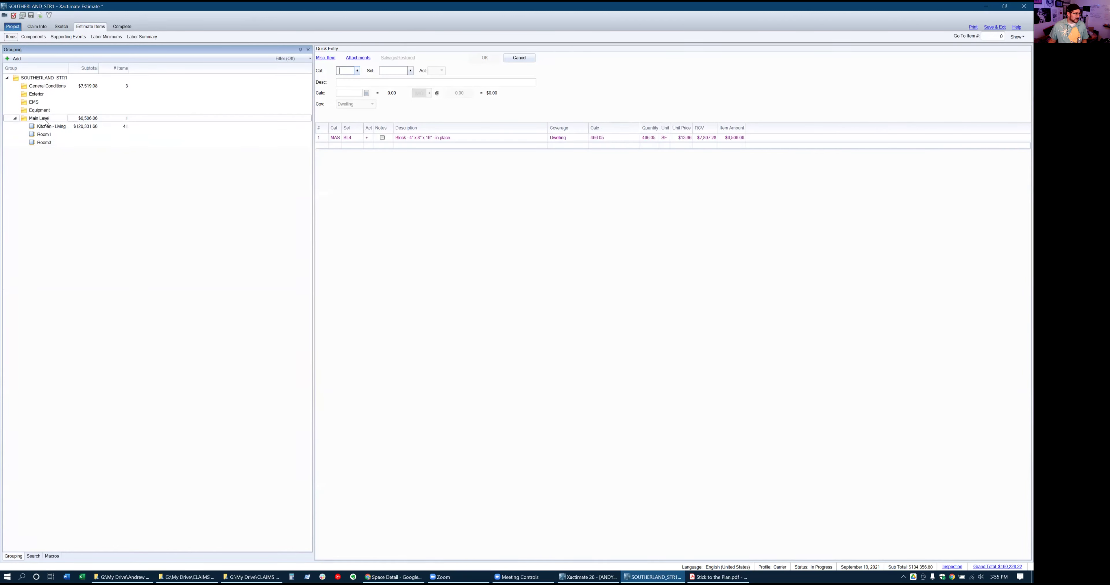
left_click(347, 71)
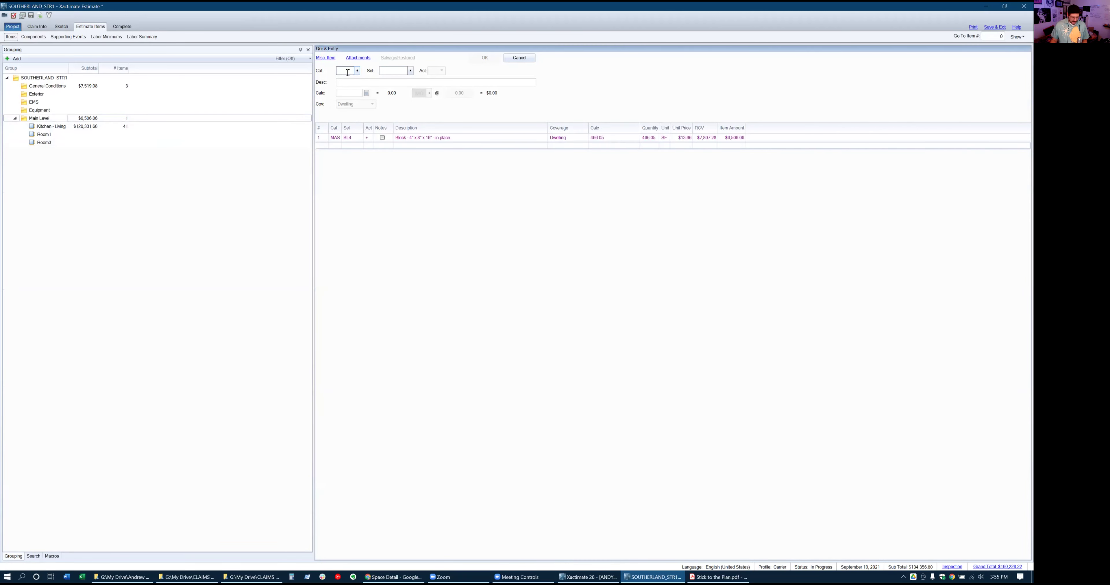
type("cln")
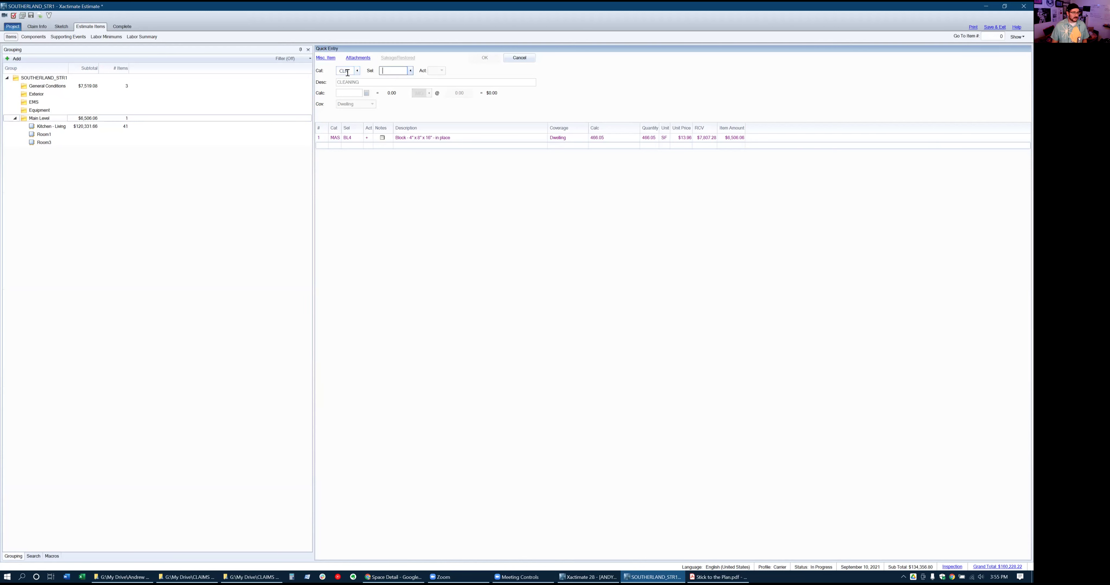
type("finalr")
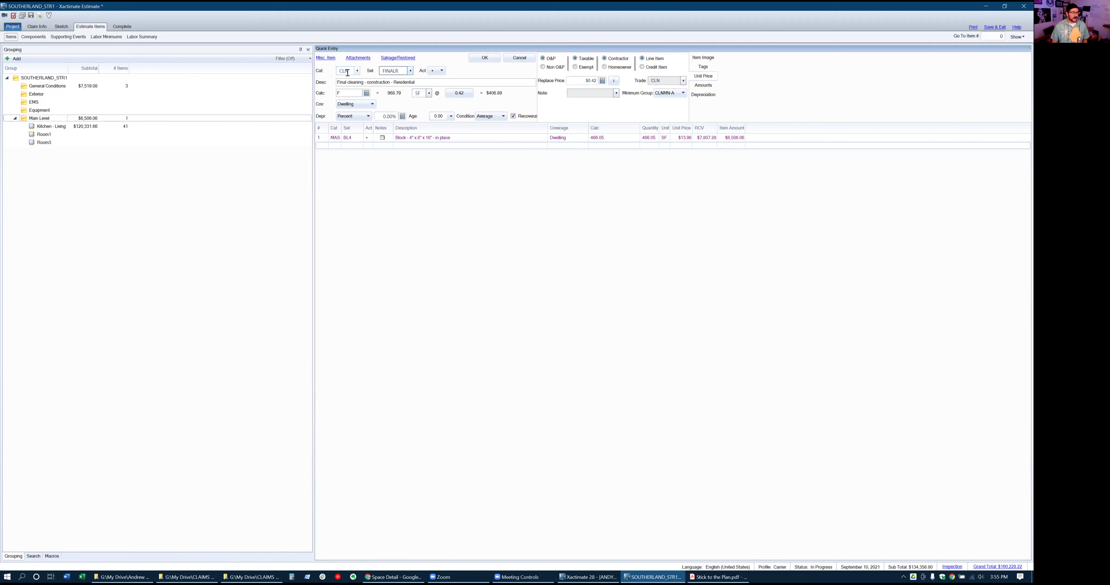
key("Return")
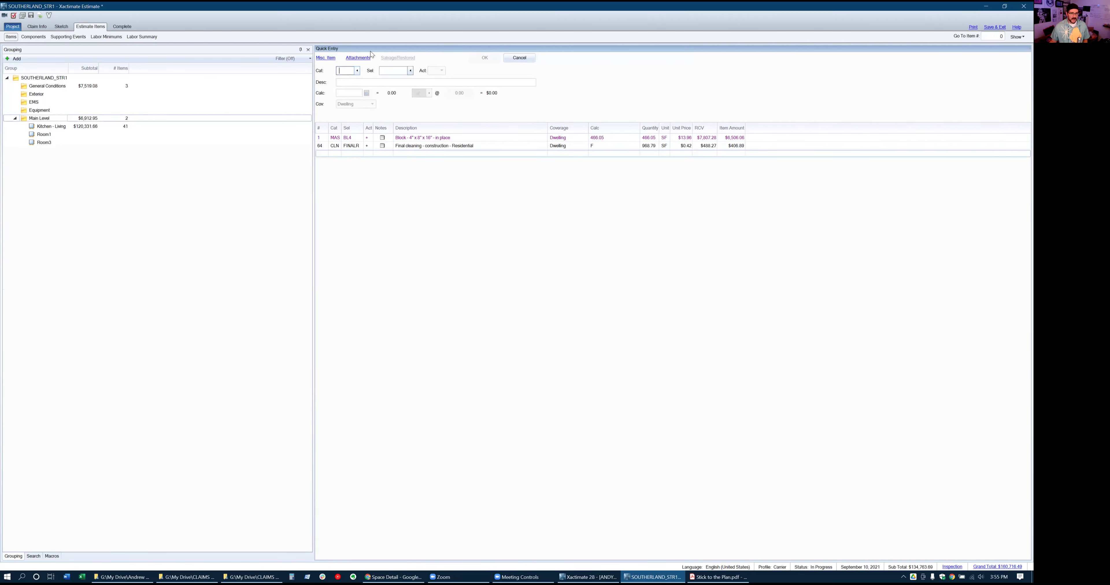
left_click(593, 145)
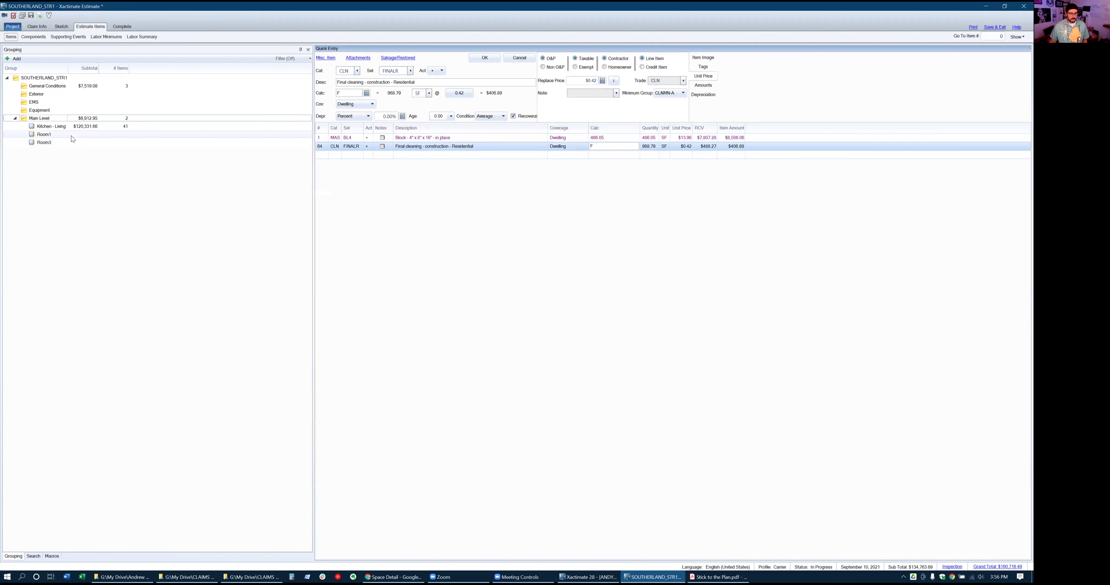
left_click(43, 136)
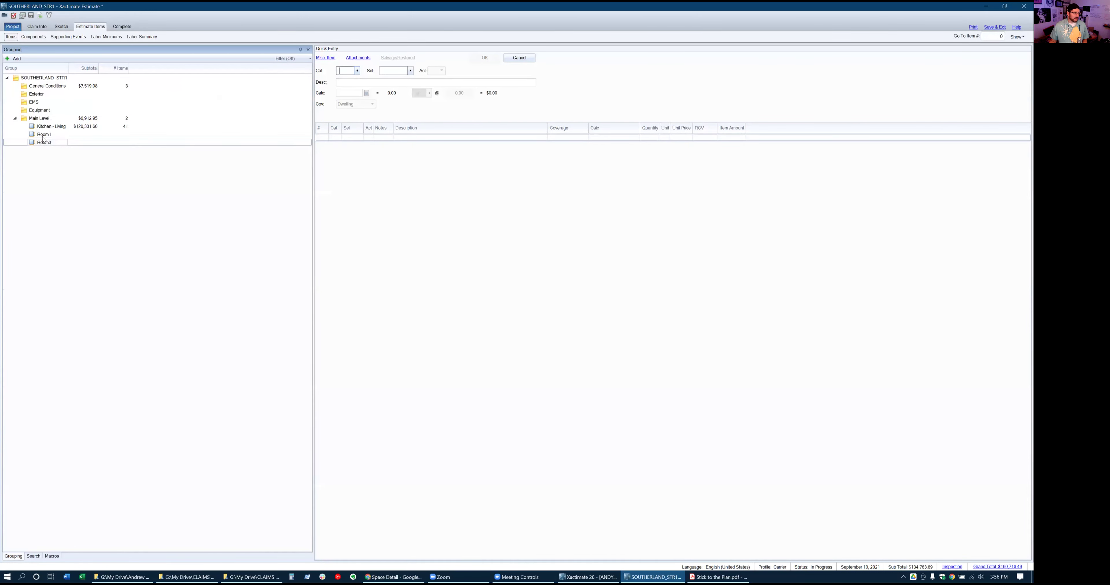
left_click(45, 120)
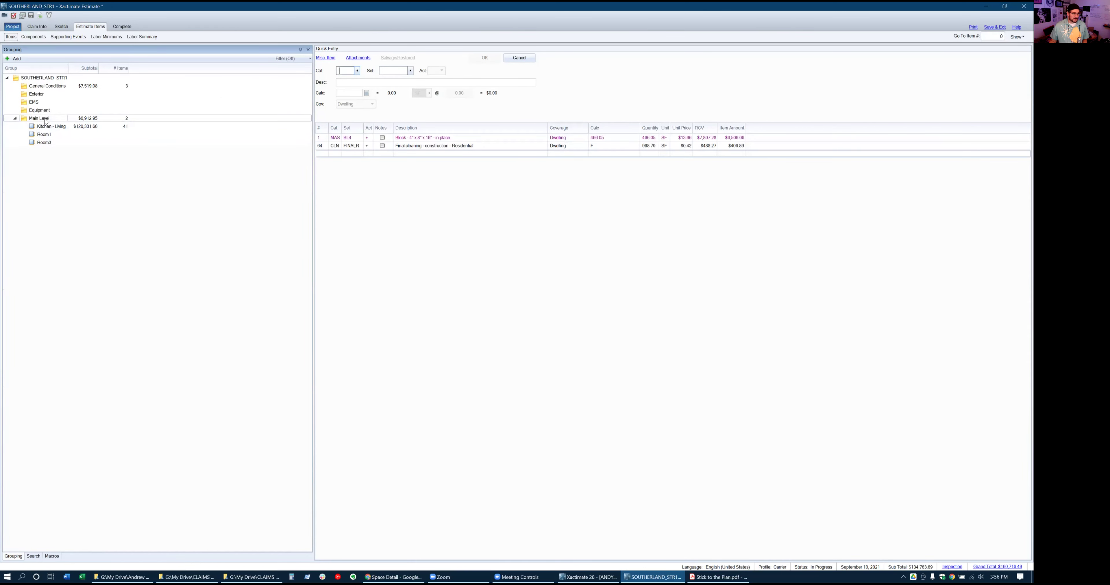
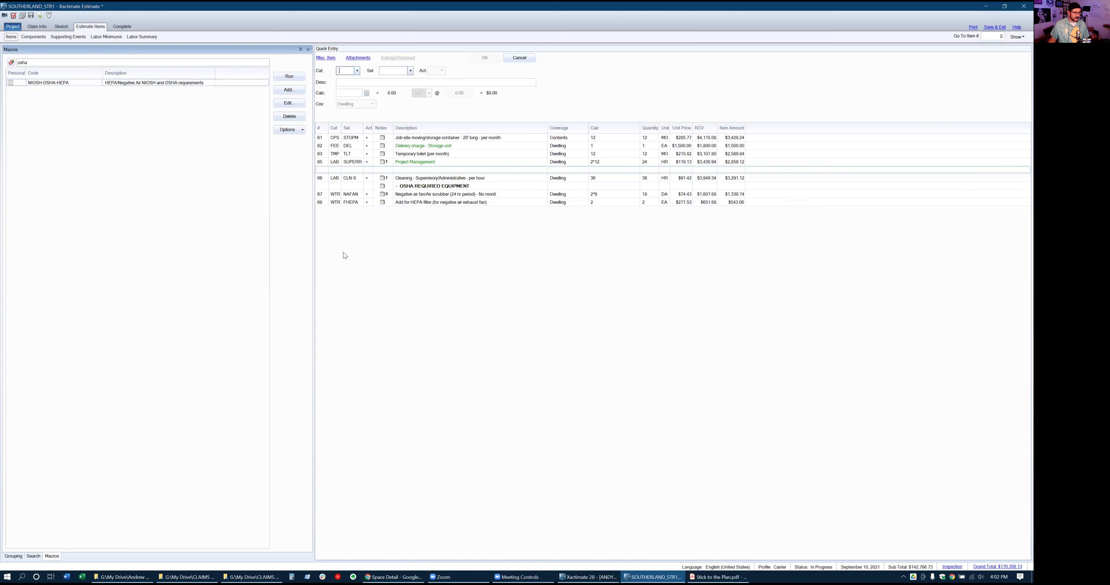
Open the notes on the WTR NAFAN negative air fan line (line 67) under OSHA REQUIRED EQUIPMENT
left_click(409, 187)
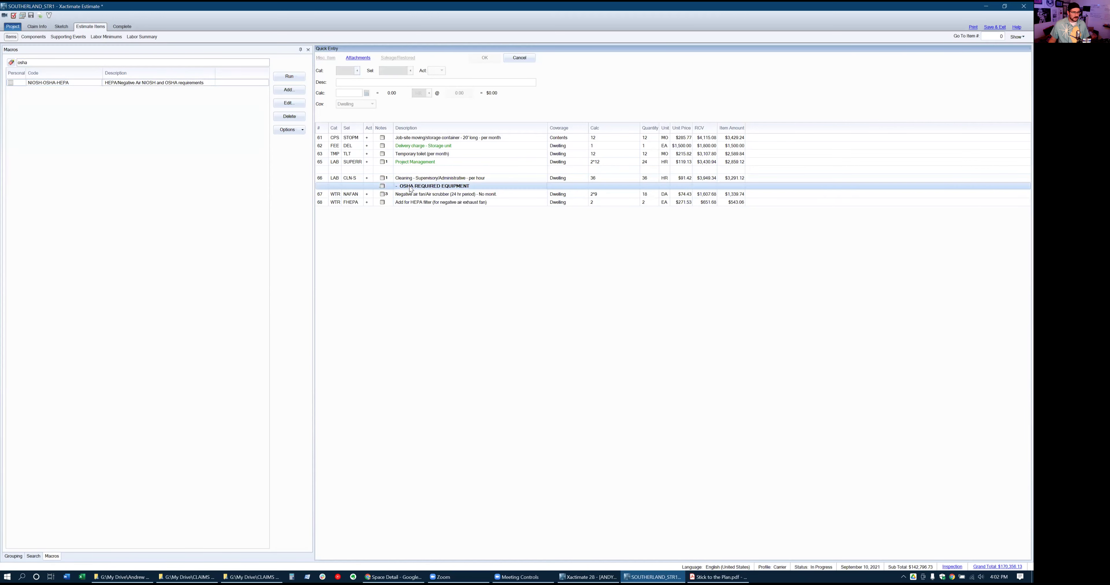
left_click(383, 195)
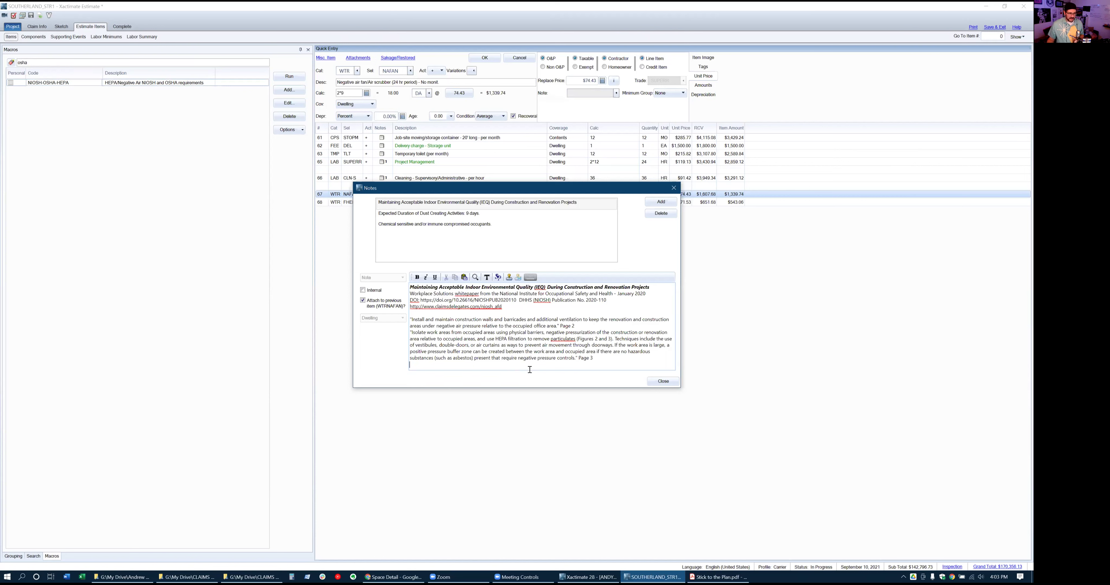
Change the Expected Duration note from 9 to 12 days and close the notes
left_click(473, 215)
left_click(510, 287)
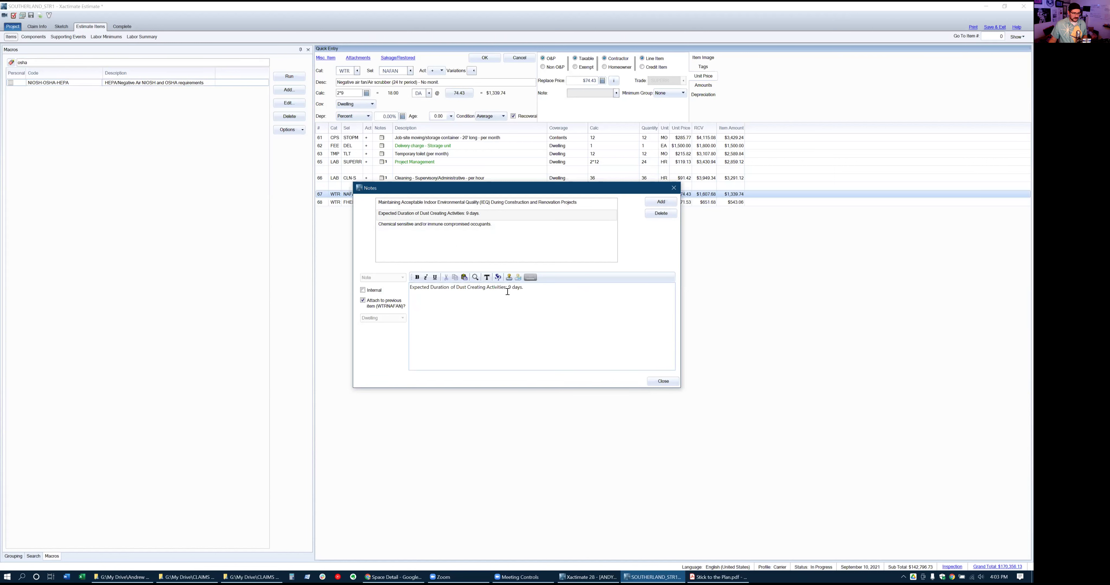
key("BackSpace")
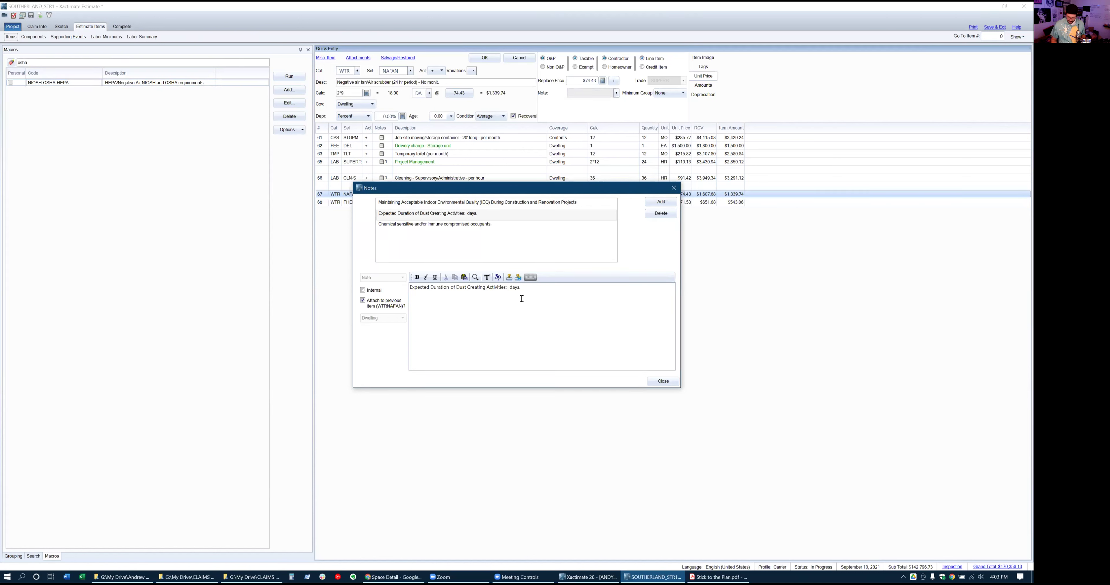
type("12")
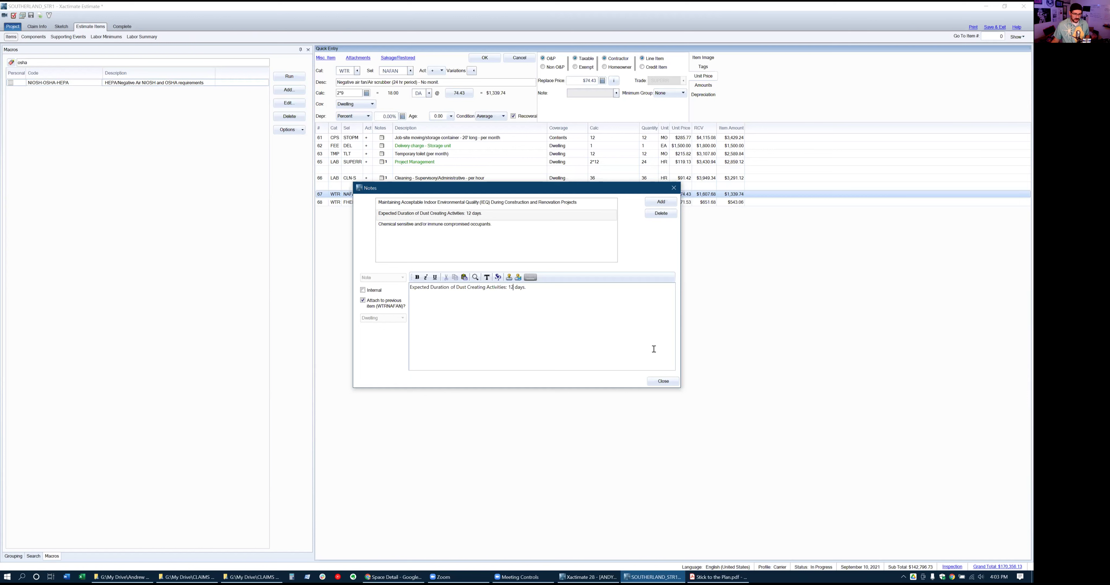
left_click(663, 382)
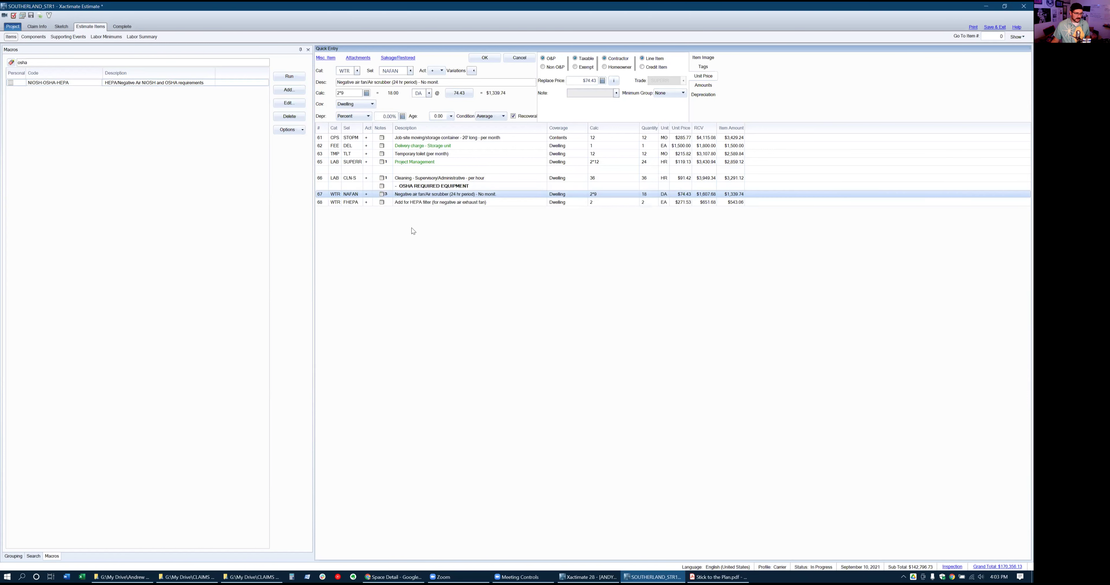
Insert a WTR NAFAN> large negative air scrubber line below line 67 with quantity 12 days
left_click(402, 201)
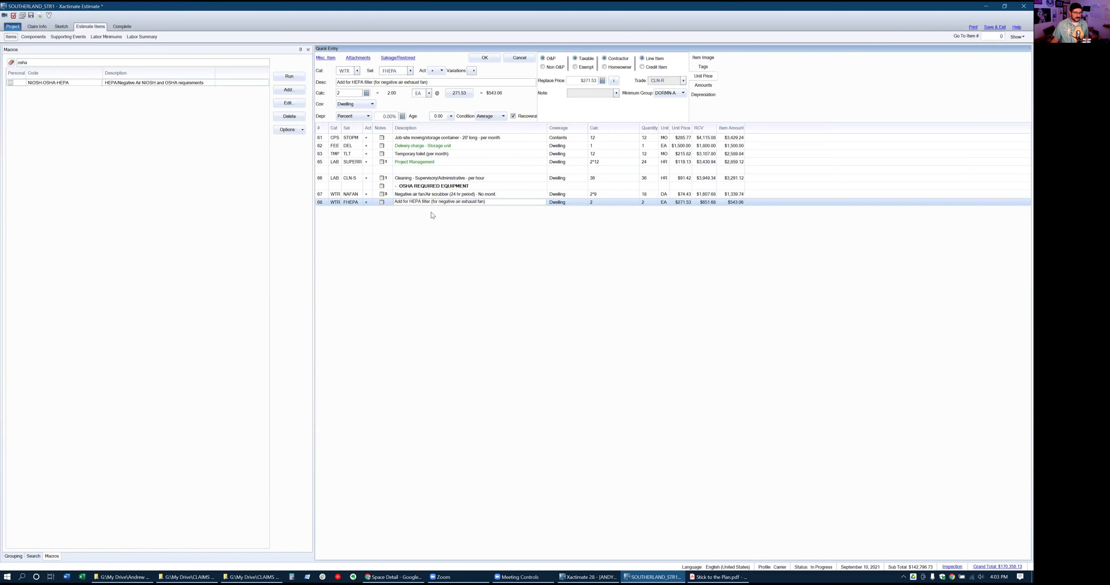
left_click(321, 186)
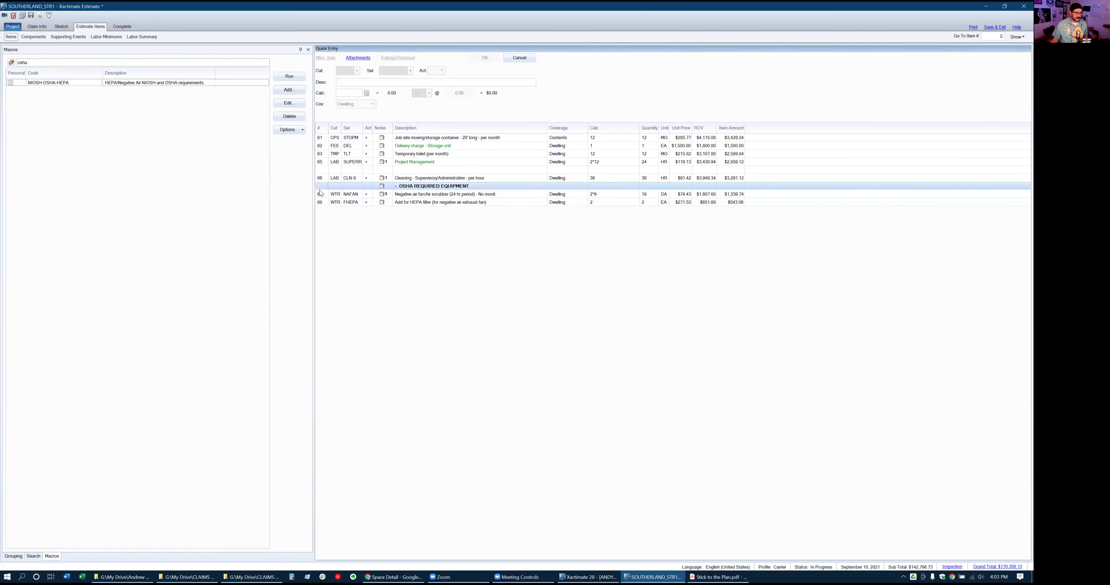
left_click(320, 194)
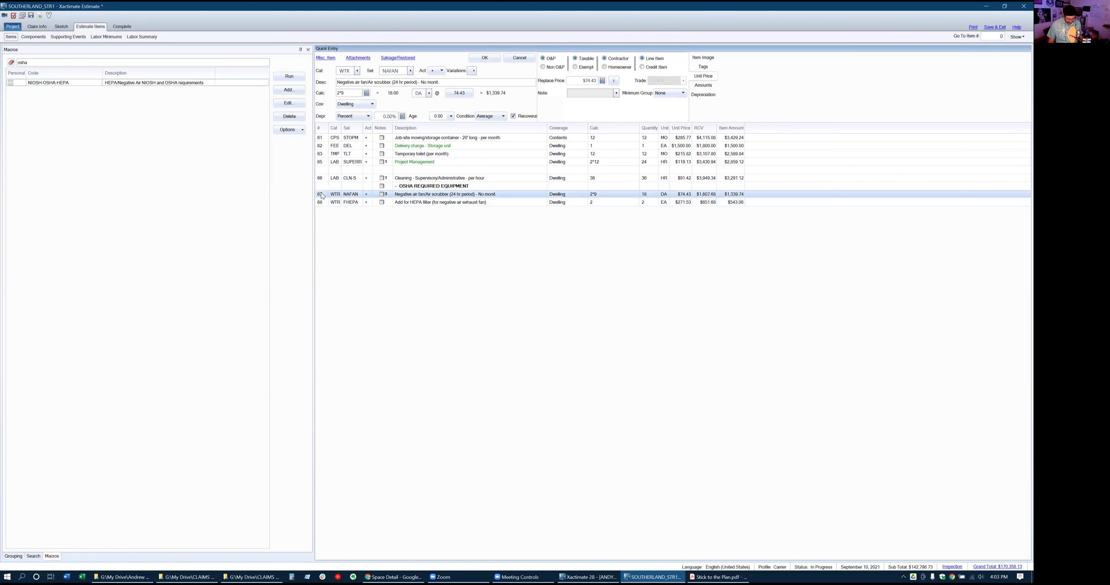
key("Insert")
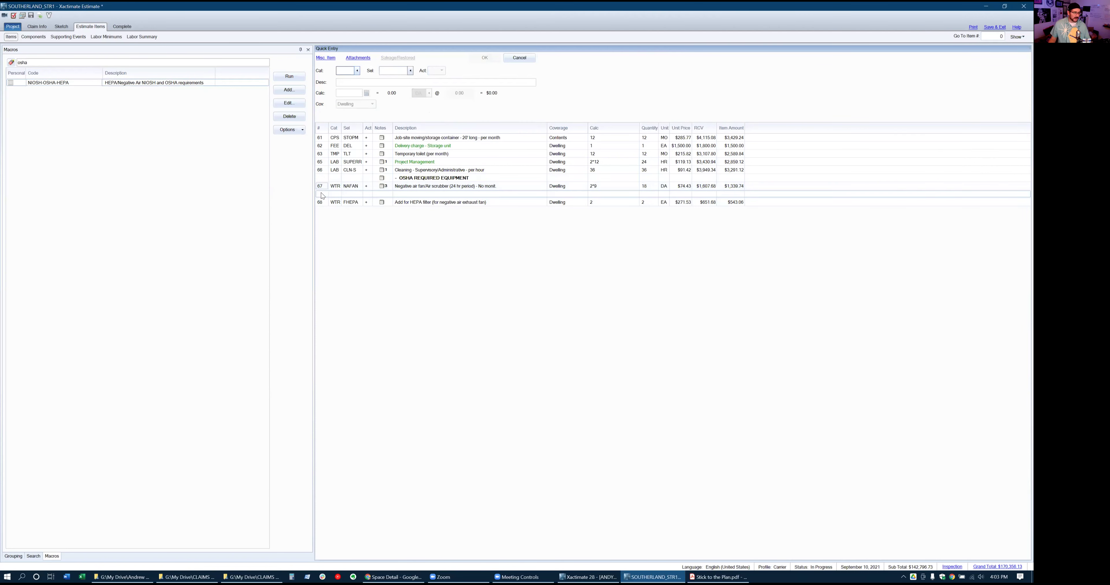
type("WTR")
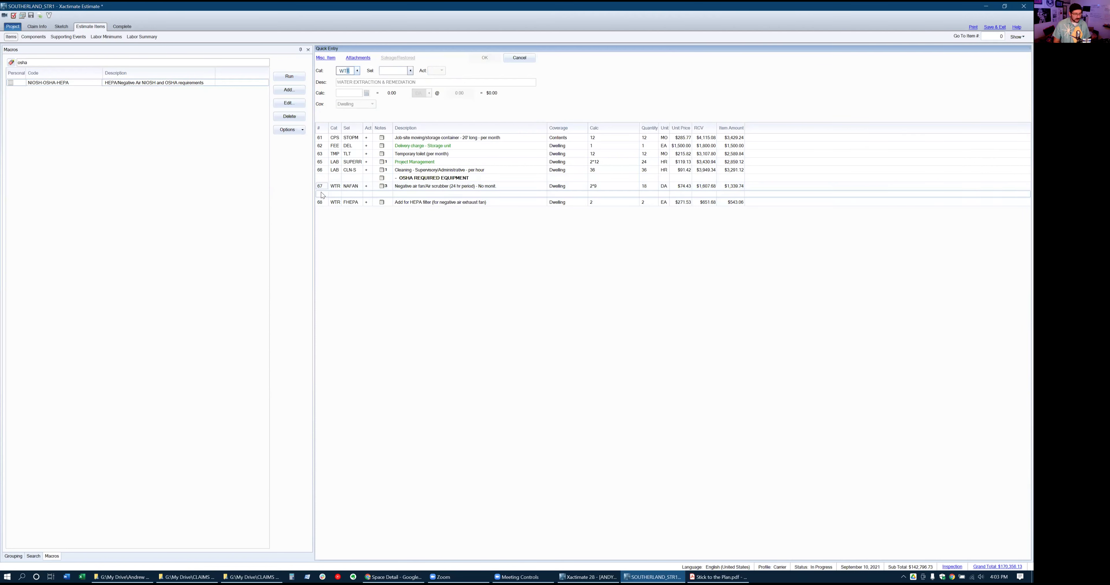
type("TNAFAN")
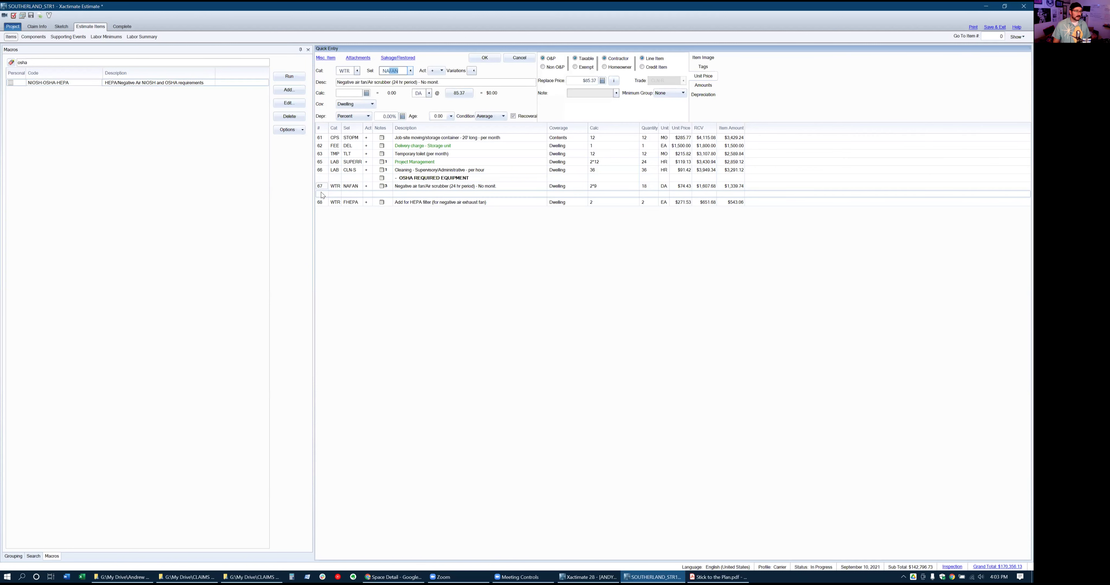
type(">")
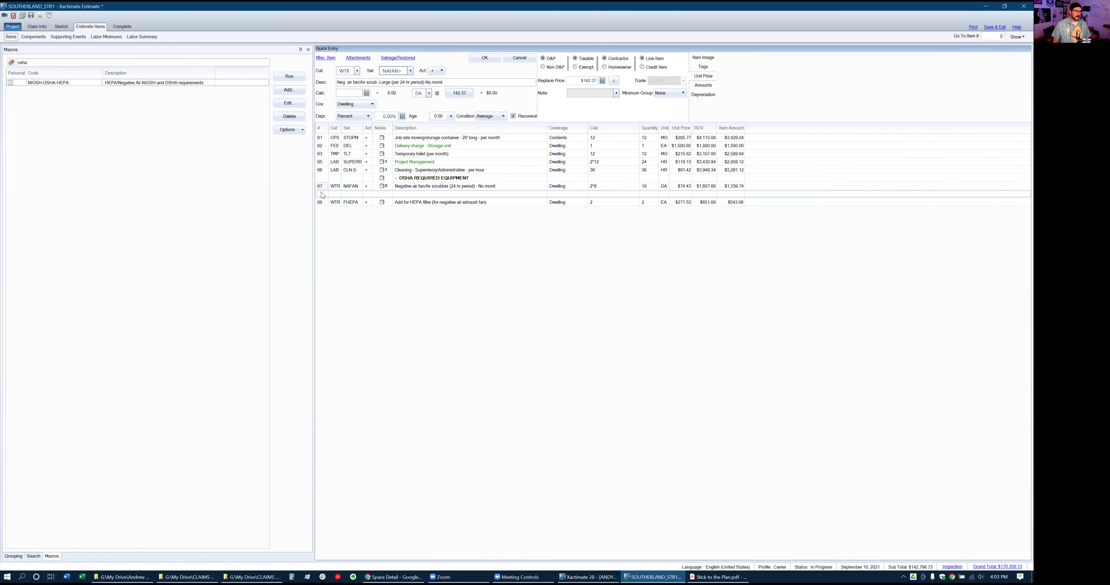
type("12")
key("Return")
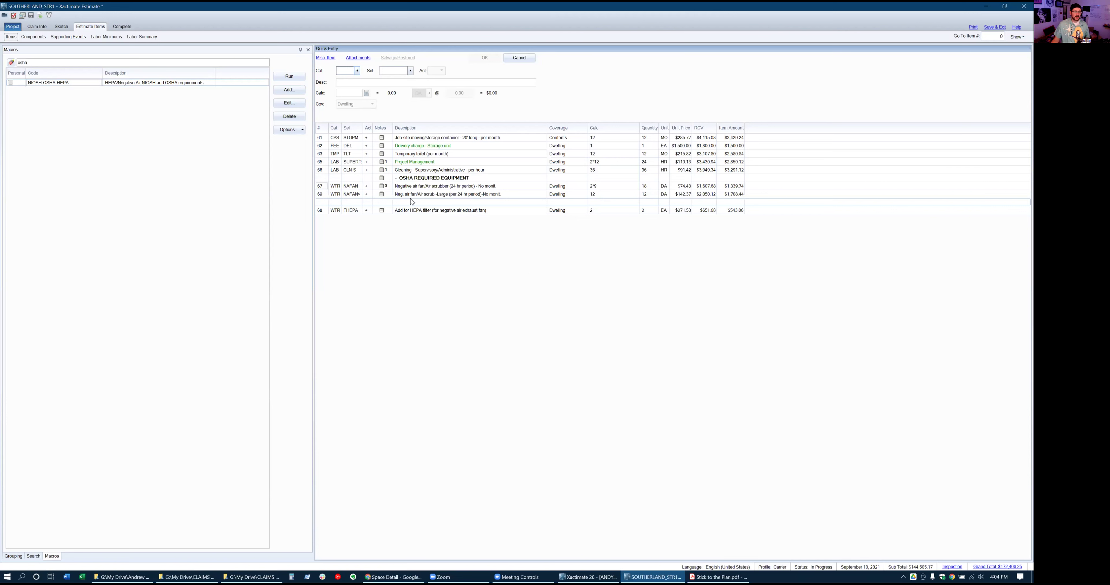
left_click(326, 180)
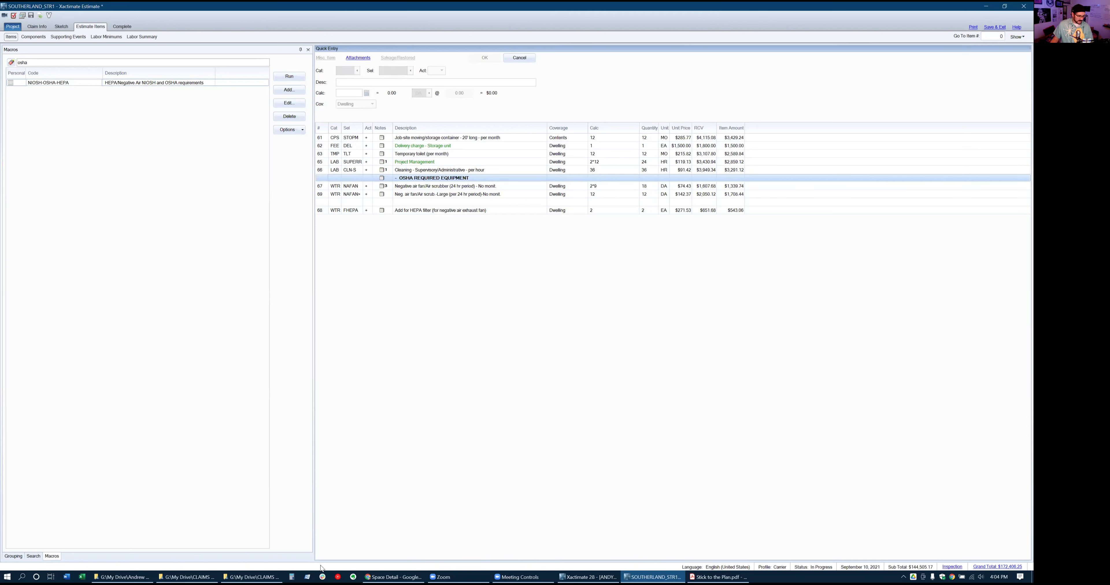
Review the estimate checklist PDF, then go to the Project page and open Estimate Reports
left_click(724, 574)
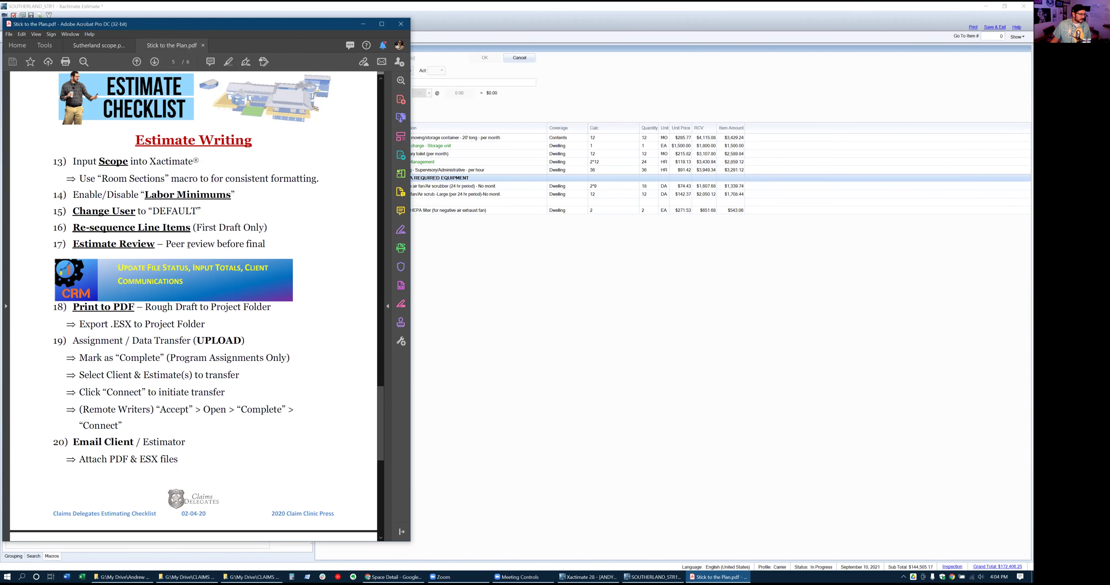
left_click(538, 6)
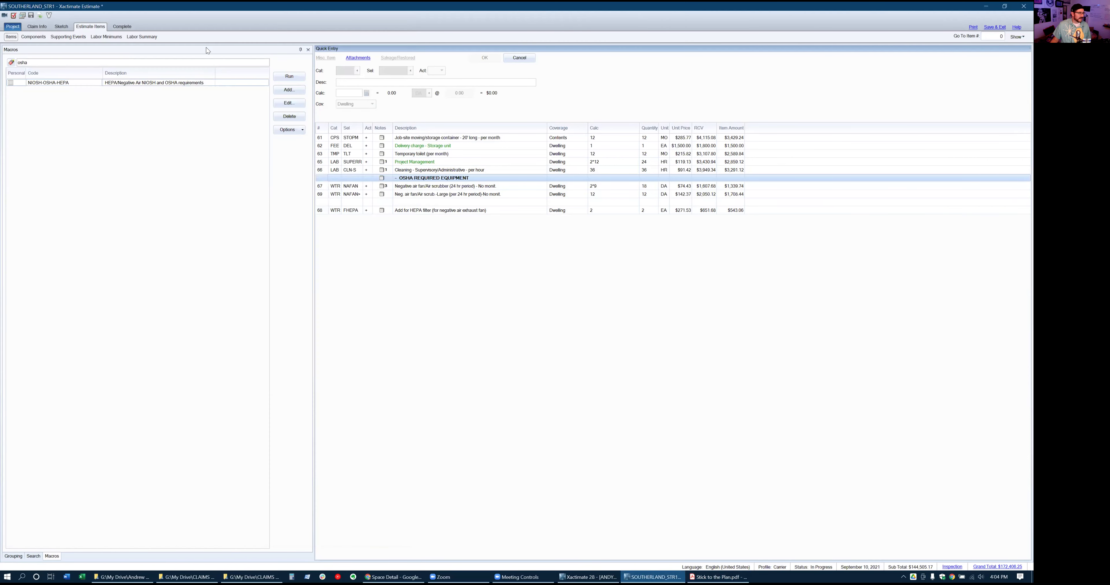
left_click(13, 556)
left_click(8, 28)
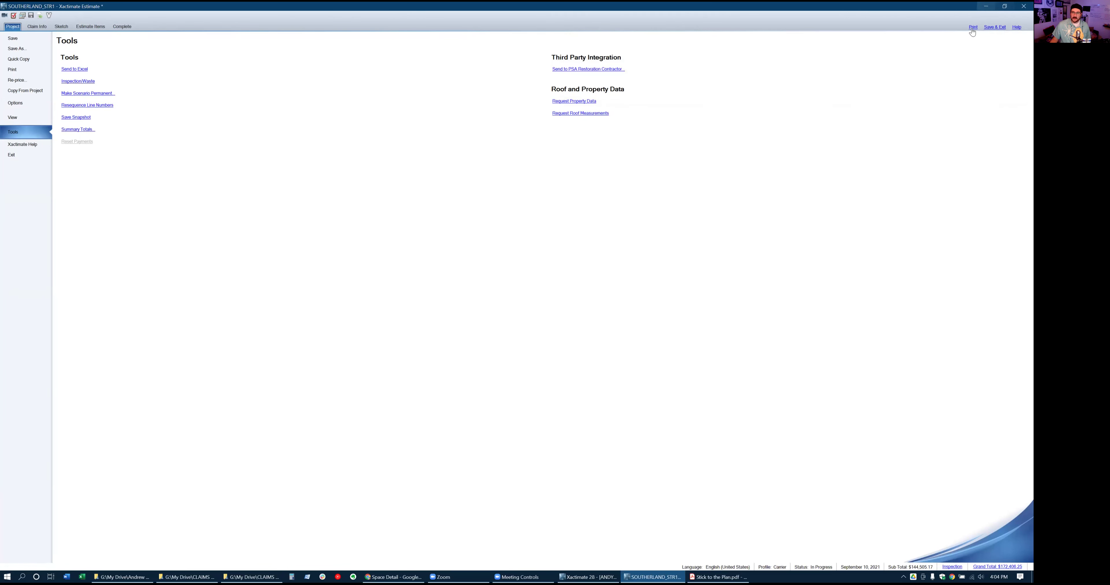
key("alt+Tab")
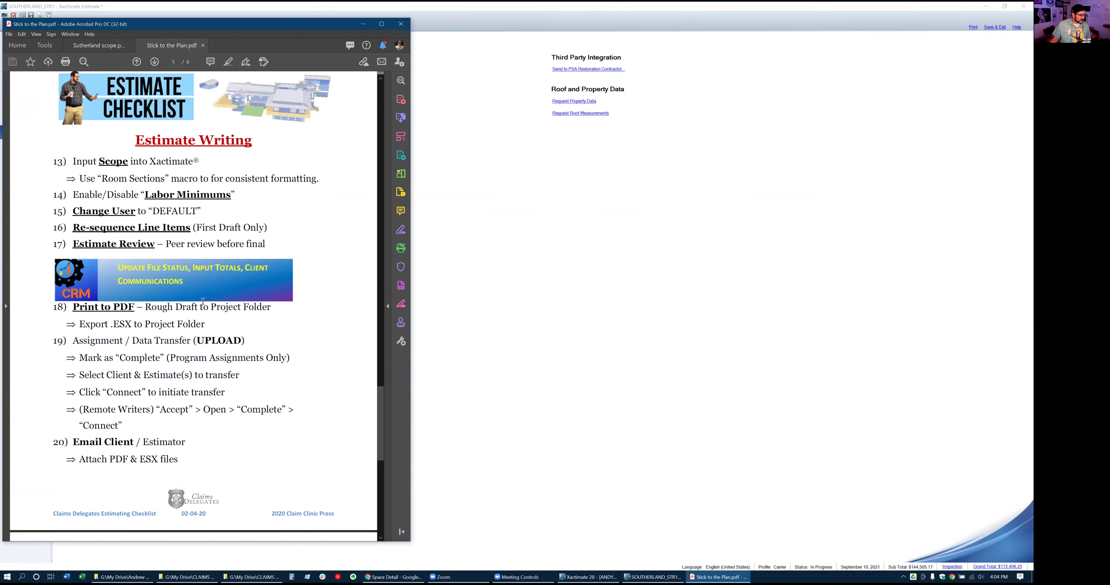
key("alt+Tab")
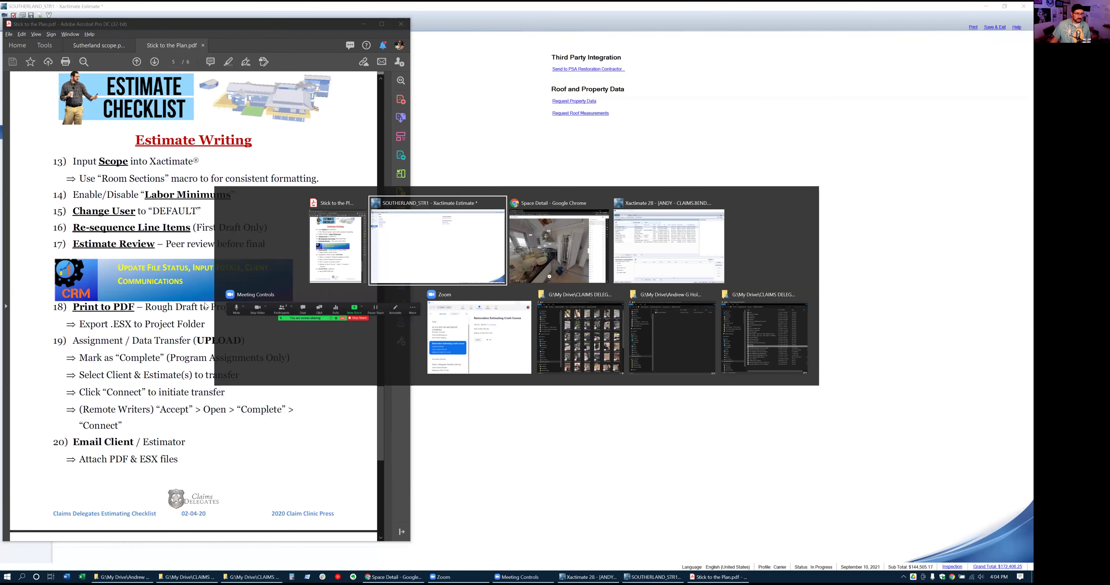
left_click(973, 27)
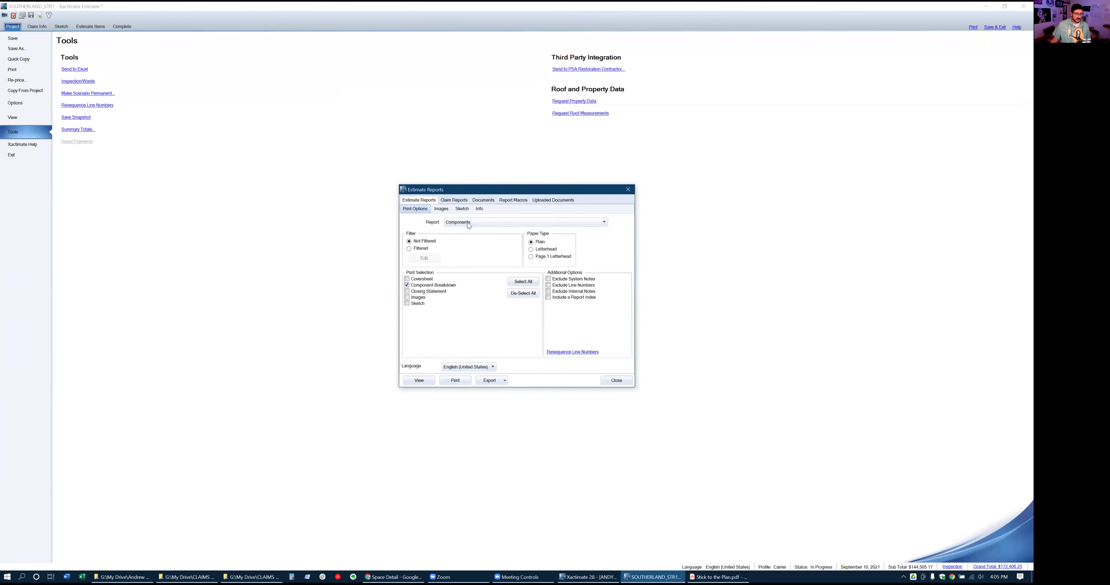
Set the report to Rough Draft with Coversheet, Recap by Category, Closing Statement and Images
left_click(468, 223)
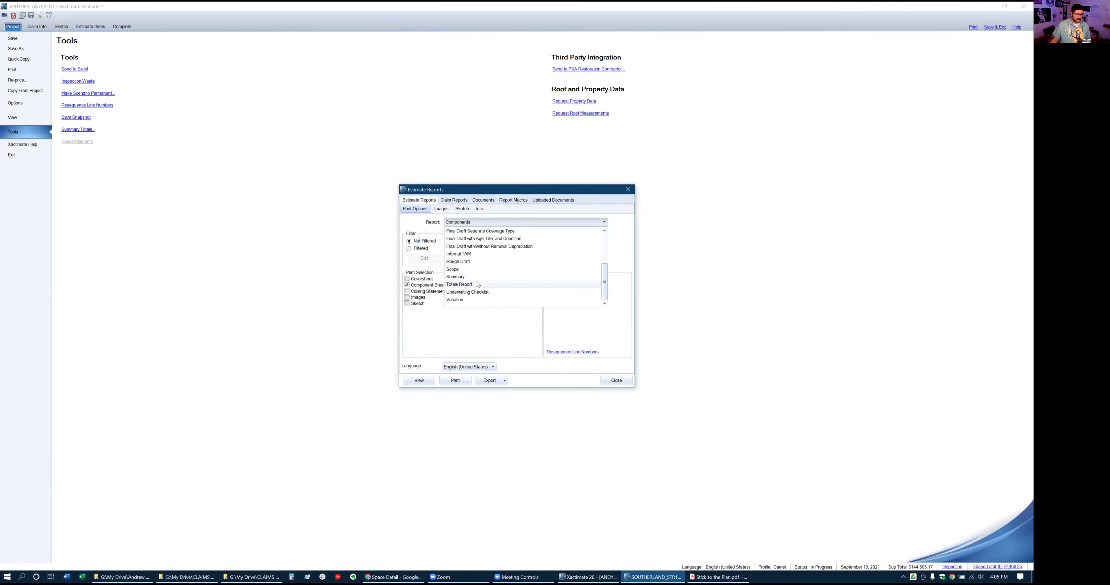
left_click(459, 276)
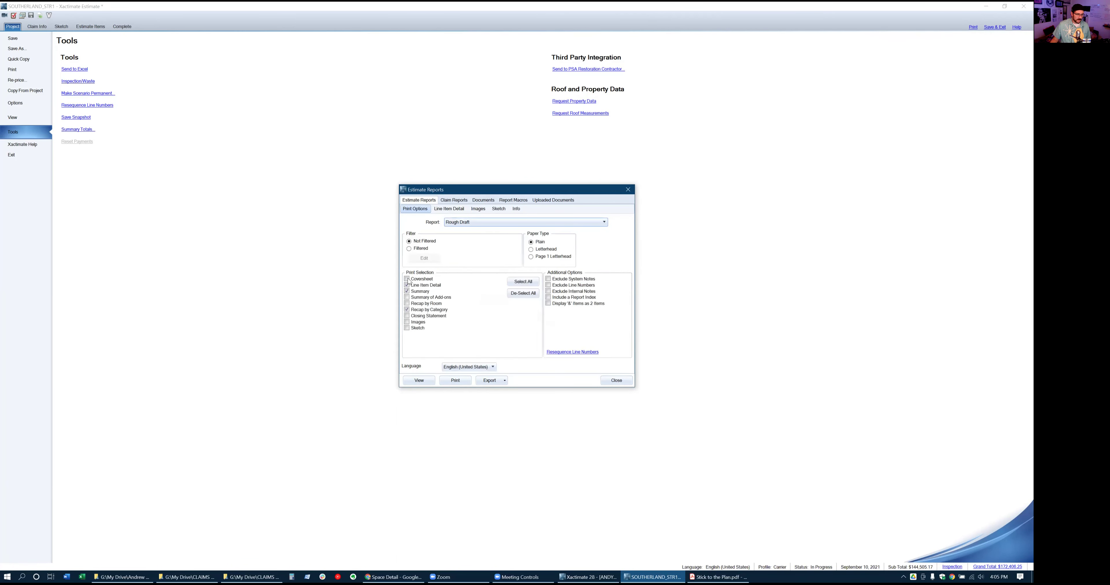
left_click(407, 280)
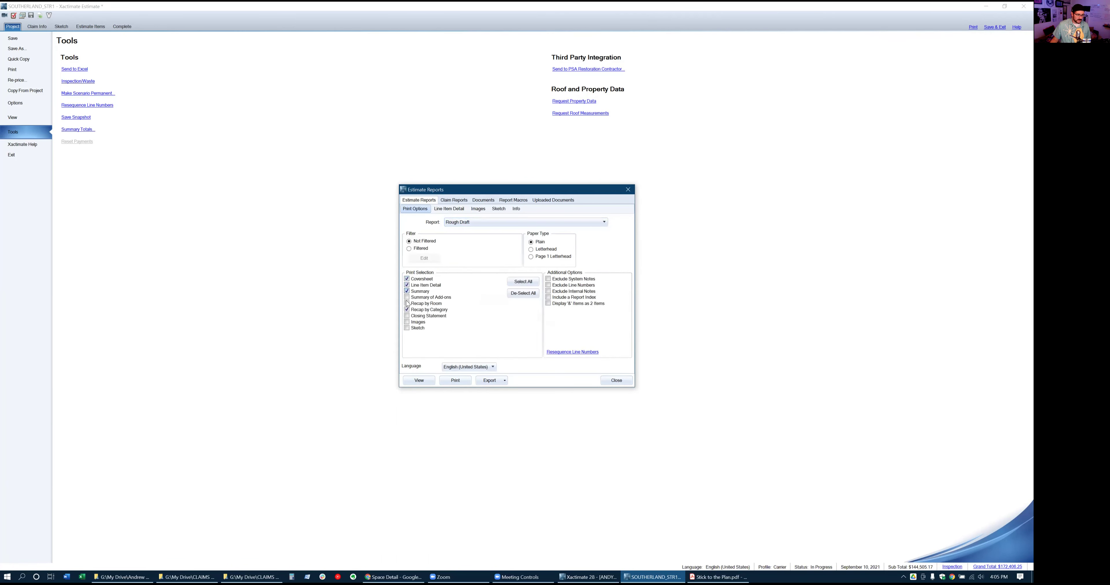
left_click(407, 310)
left_click(408, 317)
left_click(407, 323)
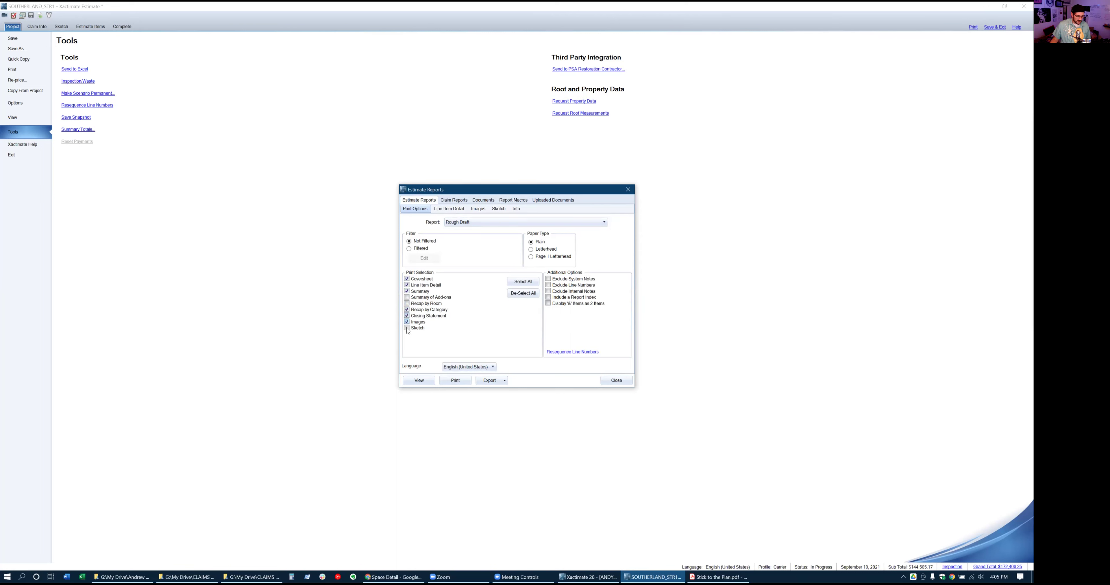
Preview the rough draft report pages, dismiss the rendering error, and close the preview
left_click(431, 382)
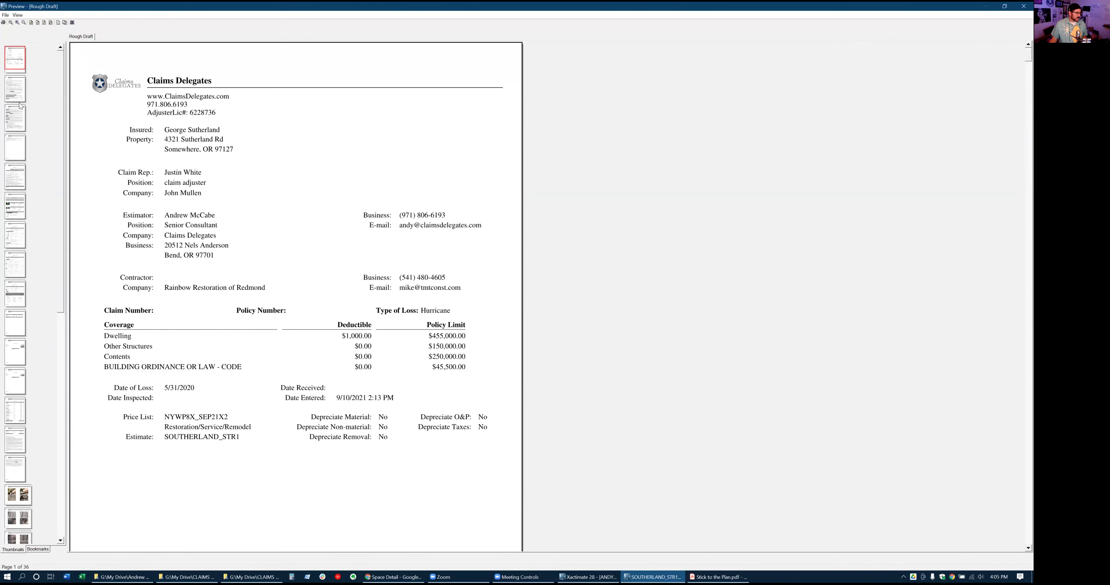
left_click(16, 98)
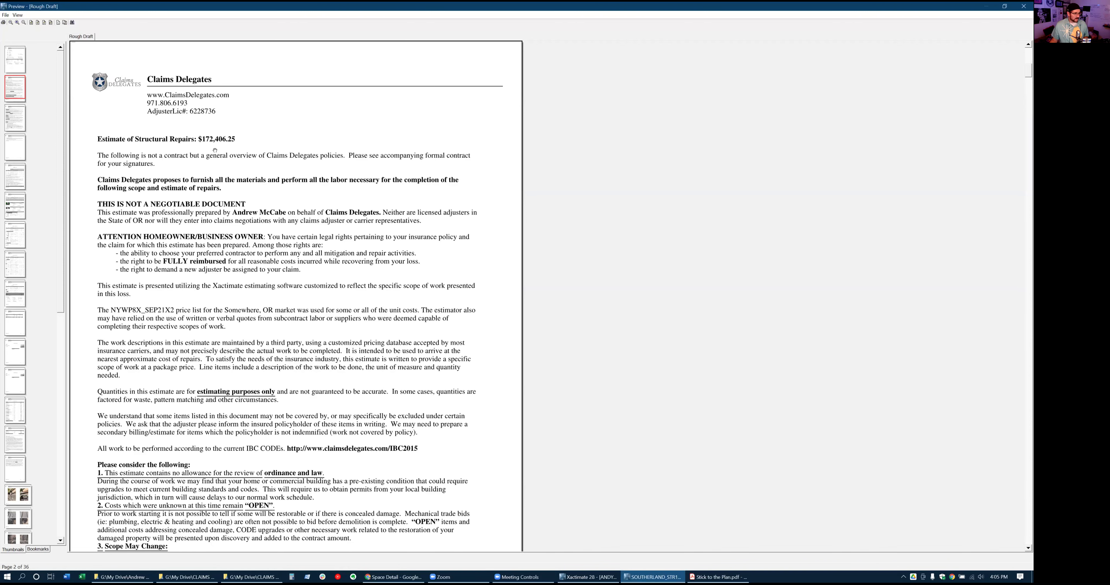
scroll(26, 493, "down", 10)
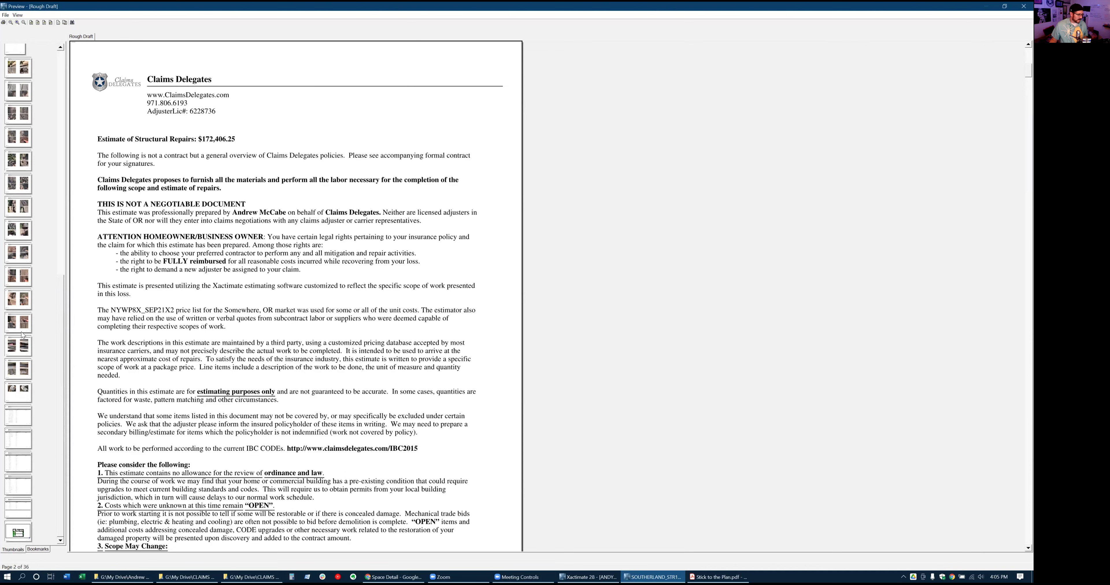
left_click(6, 319)
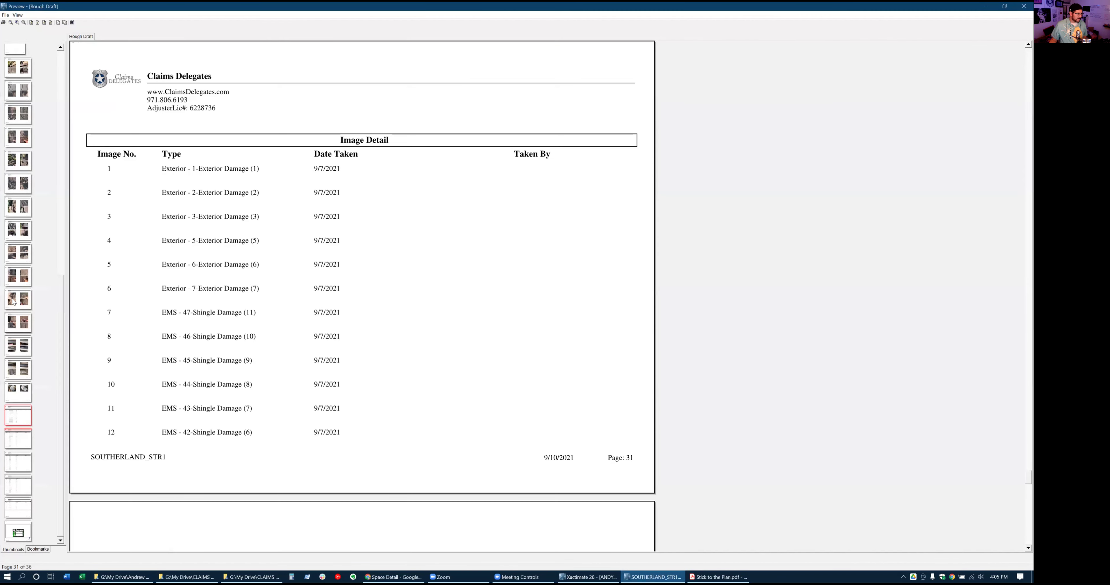
left_click(13, 302)
left_click(16, 278)
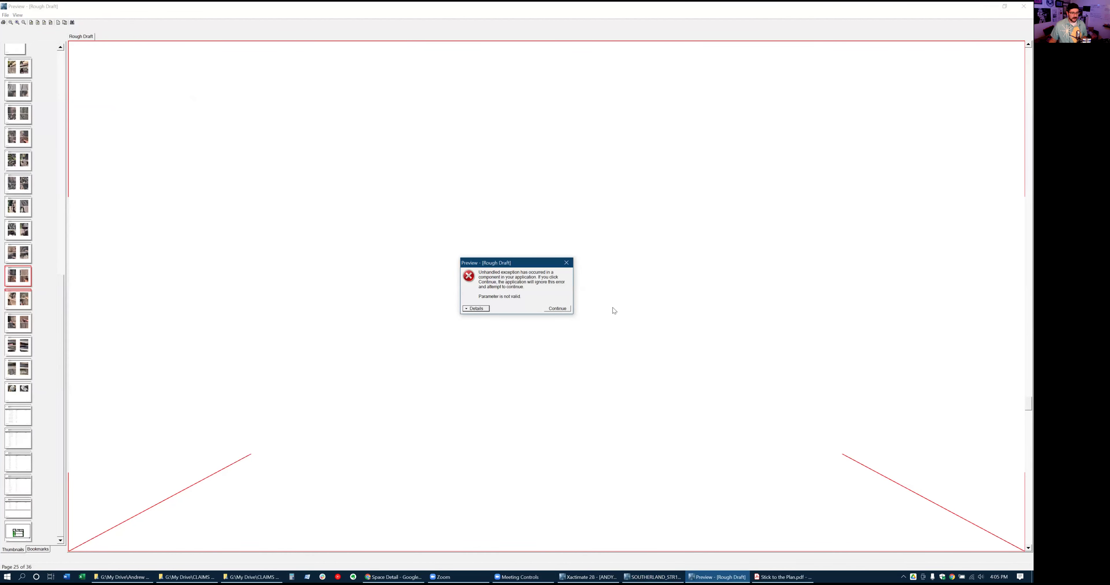
left_click(557, 308)
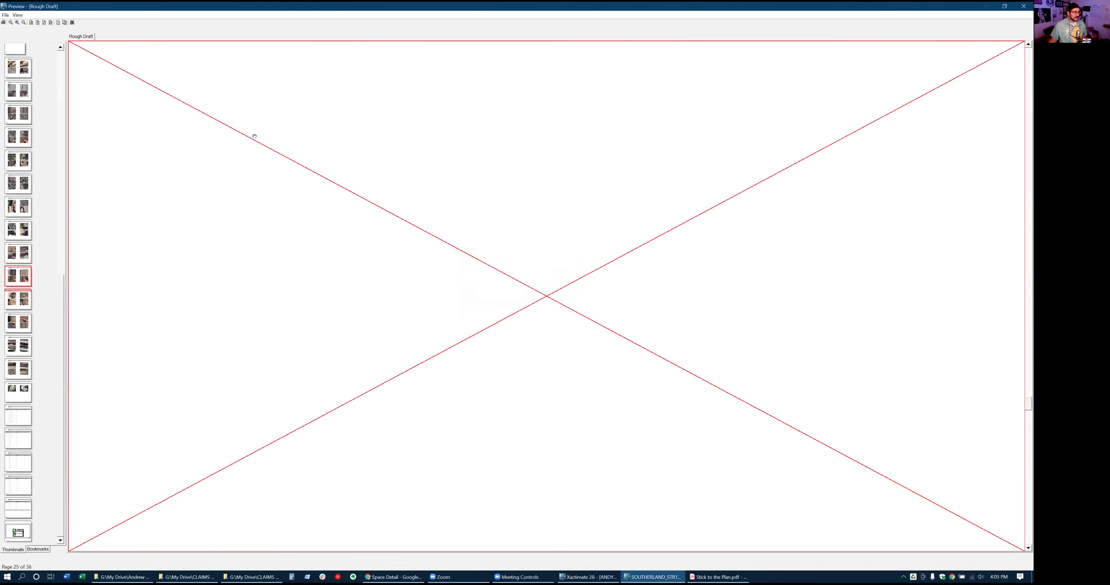
left_click(1024, 6)
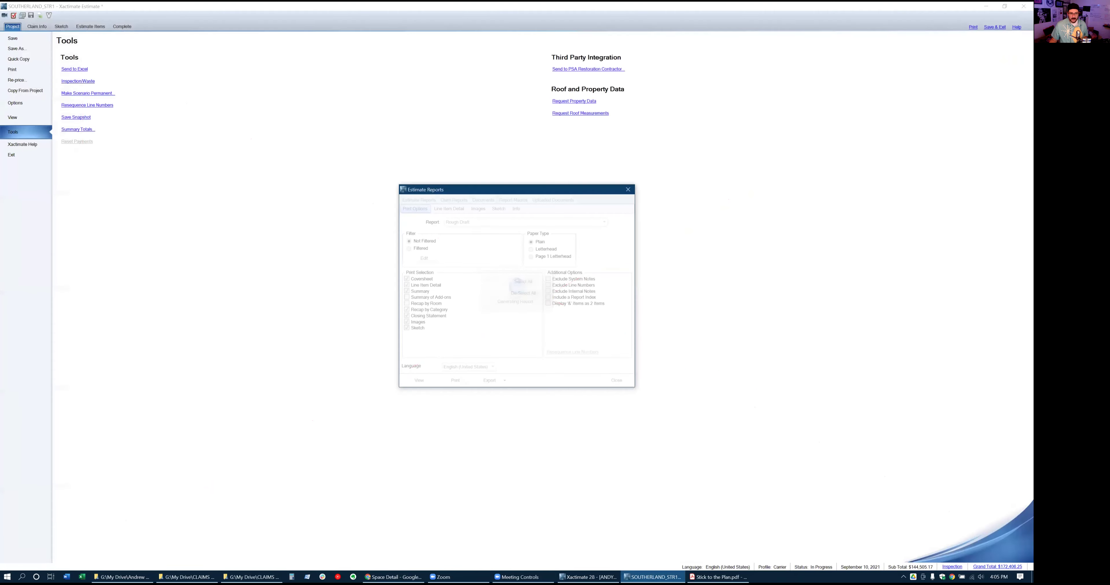
left_click(614, 381)
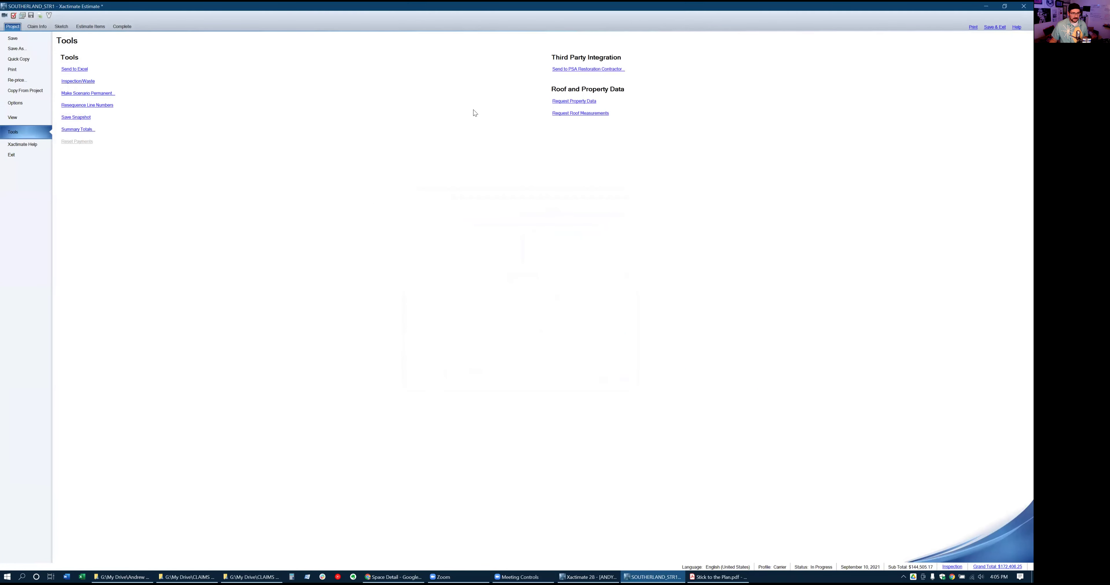
Export the Rough Draft report as a PDF to the Desktop
left_click(974, 27)
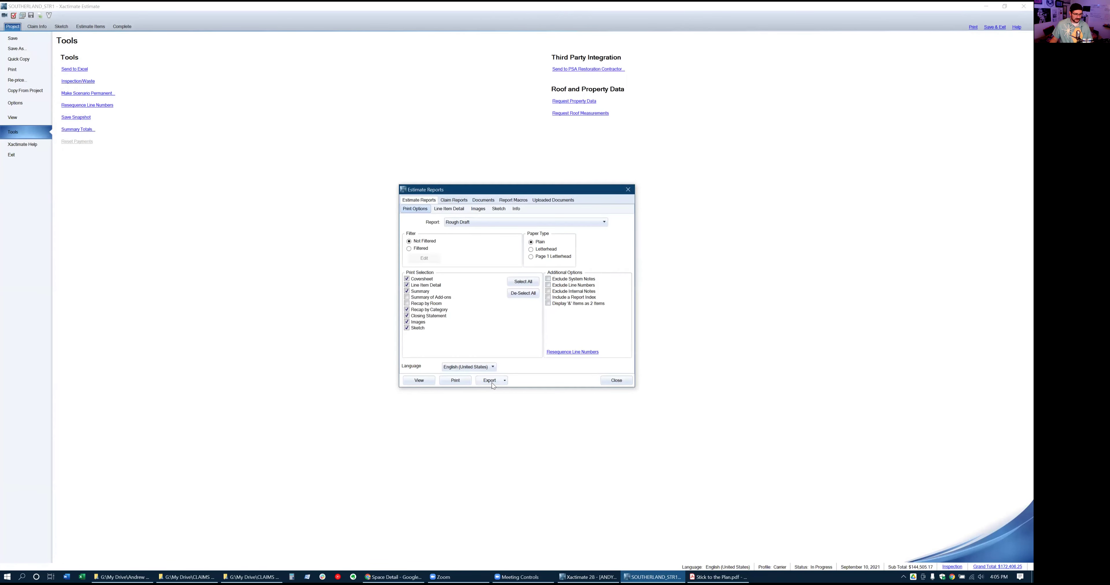
left_click(493, 385)
left_click(496, 392)
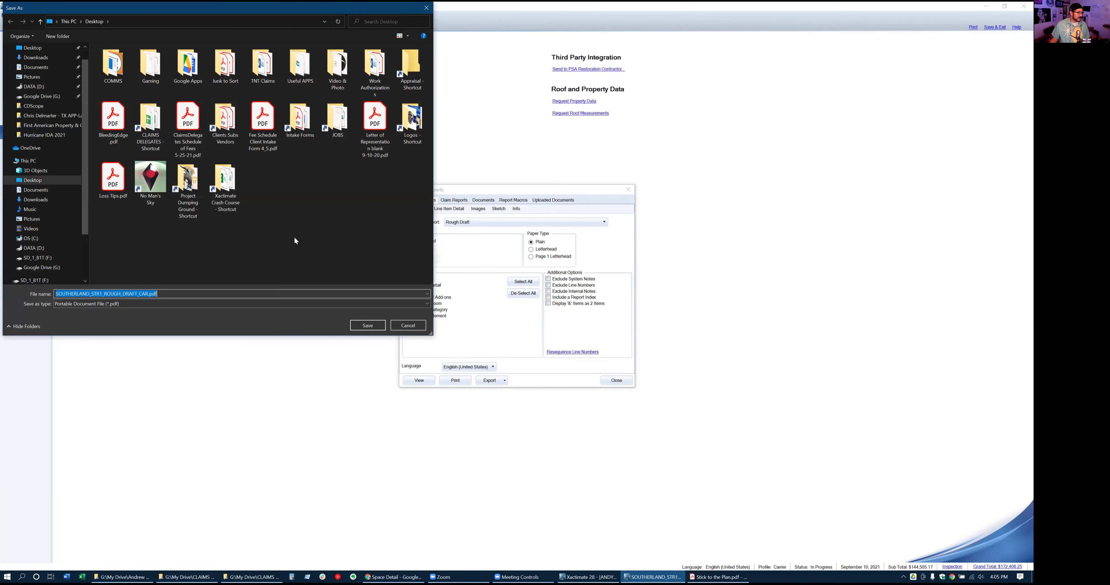
left_click(361, 326)
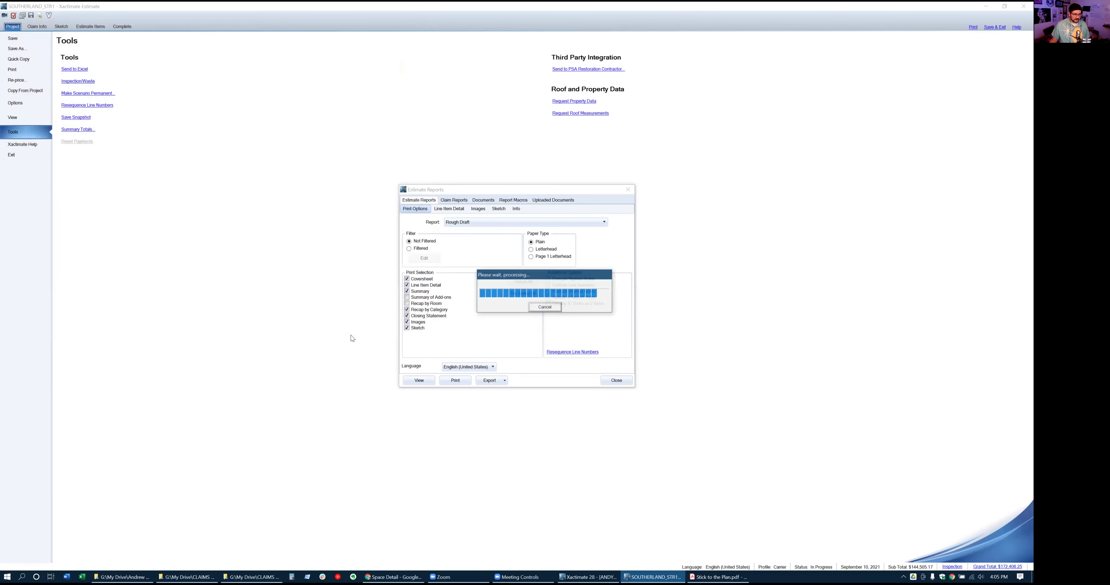
left_click(615, 382)
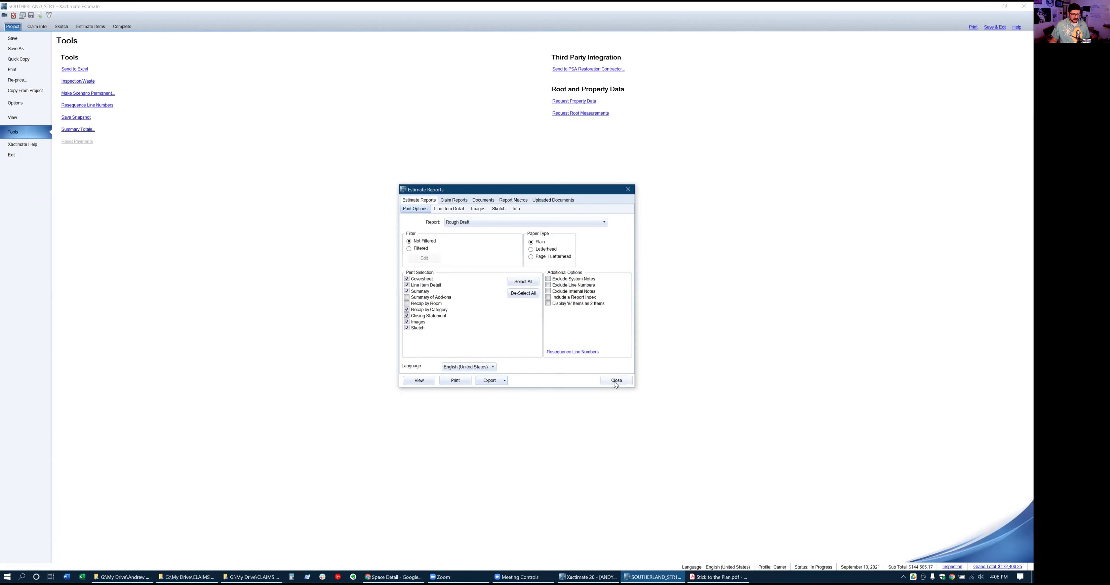
Save and exit the estimate, then drag the kitchen project onto the desktop as an ESX file
left_click(999, 28)
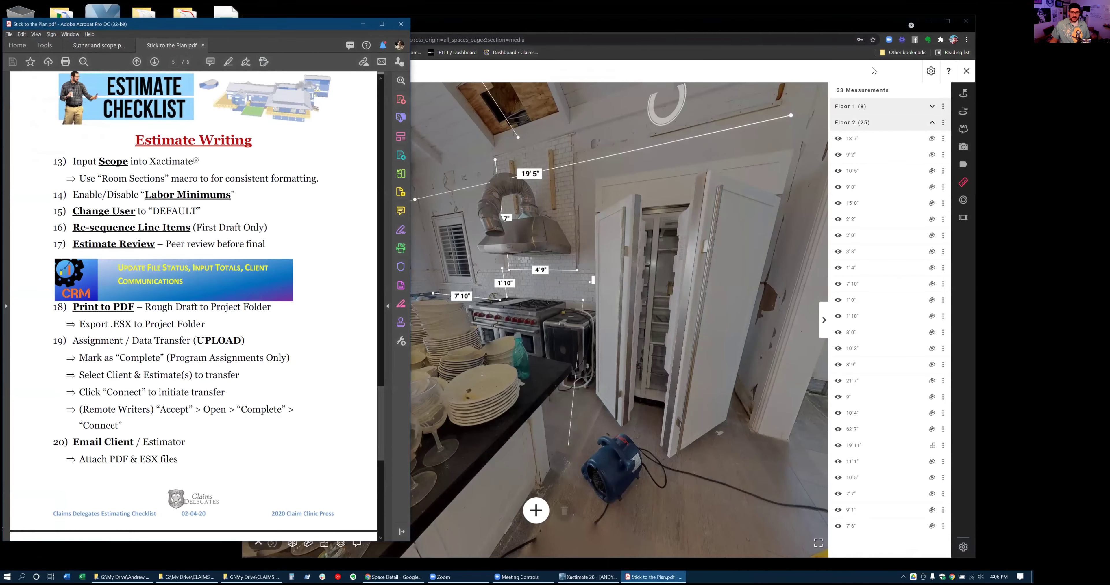
left_click(963, 22)
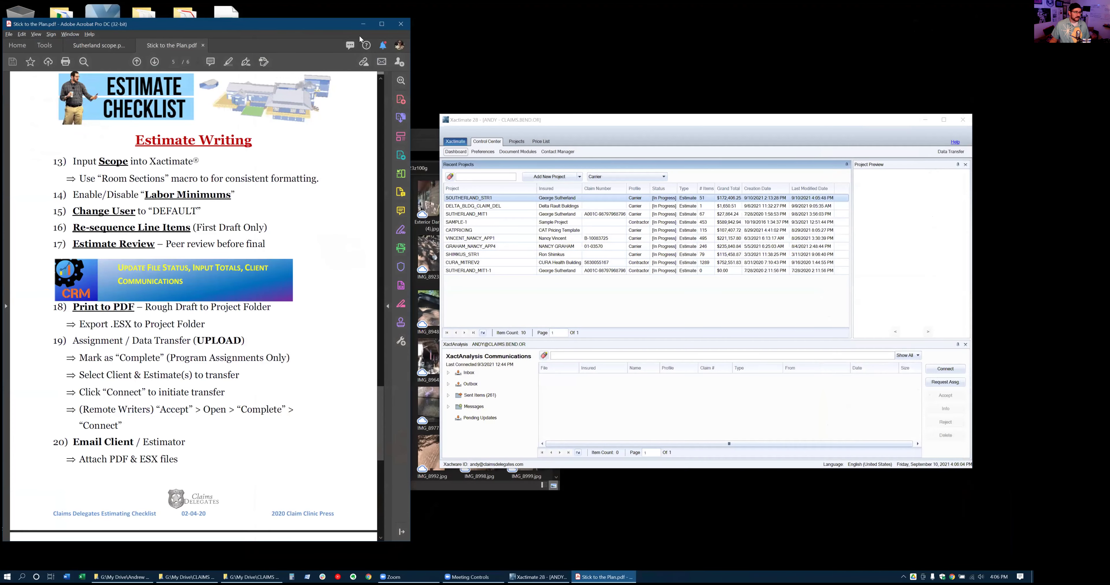
left_click(363, 23)
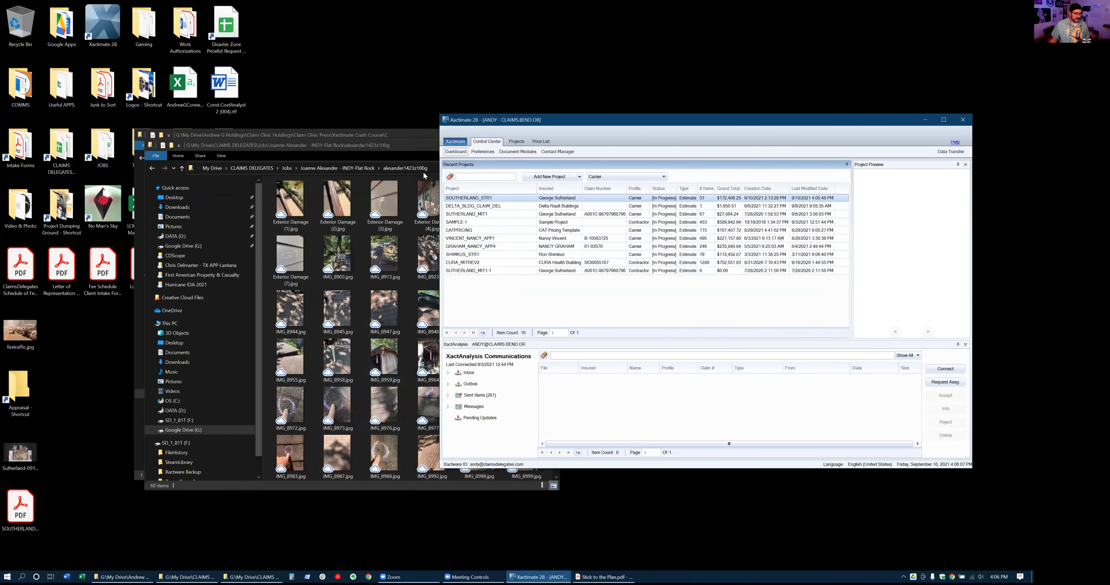
left_click(479, 208)
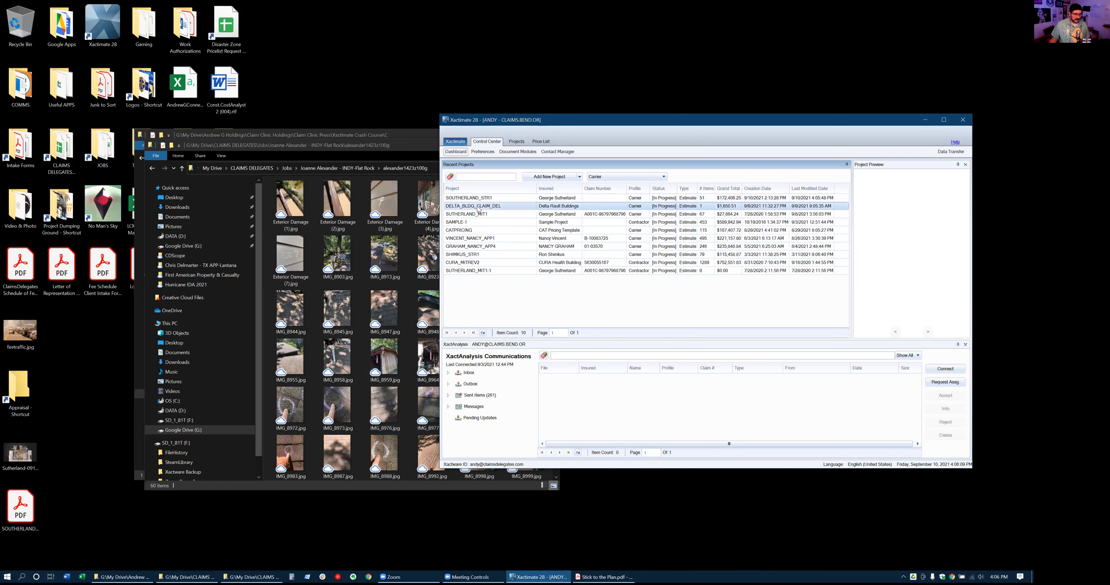
left_click(479, 199)
left_click_drag(359, 112, 71, 512)
left_click(96, 521)
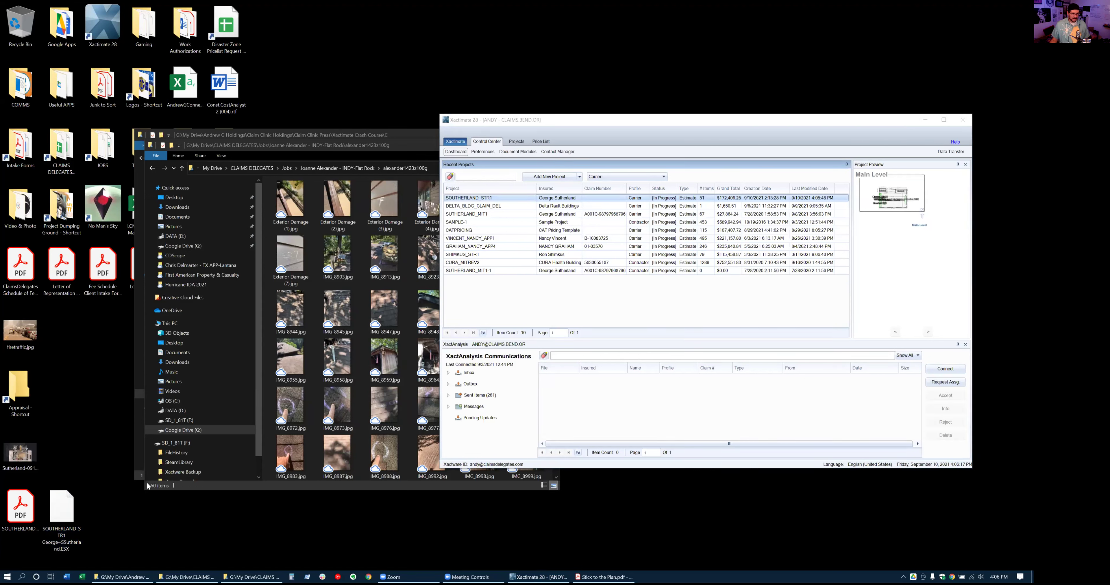
Show the price lists and try dragging the newest NYNP8X_SEP21X list to the desktop
left_click(541, 142)
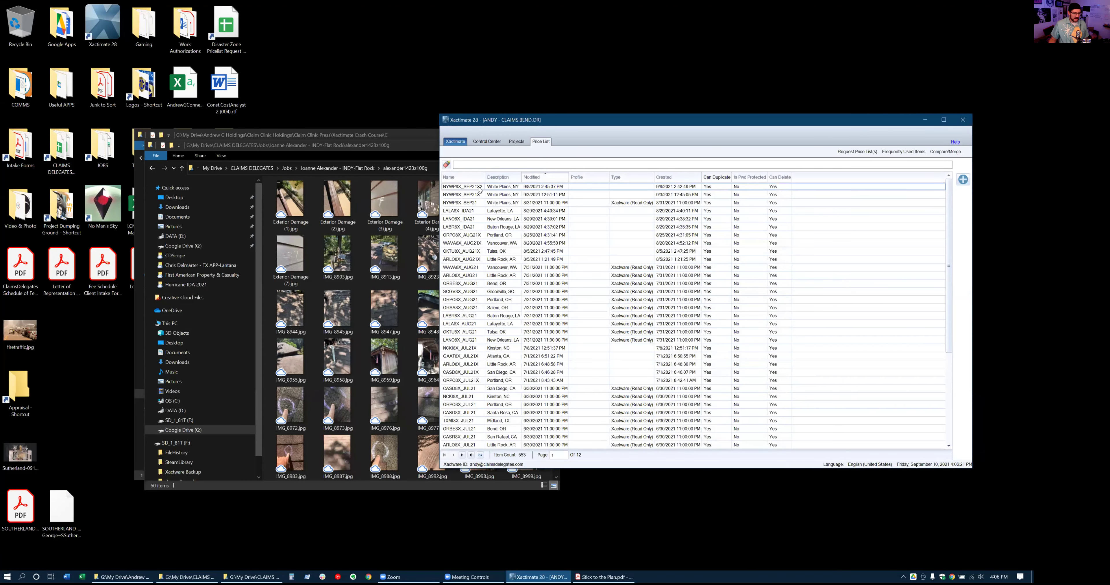
left_click_drag(300, 297, 111, 520)
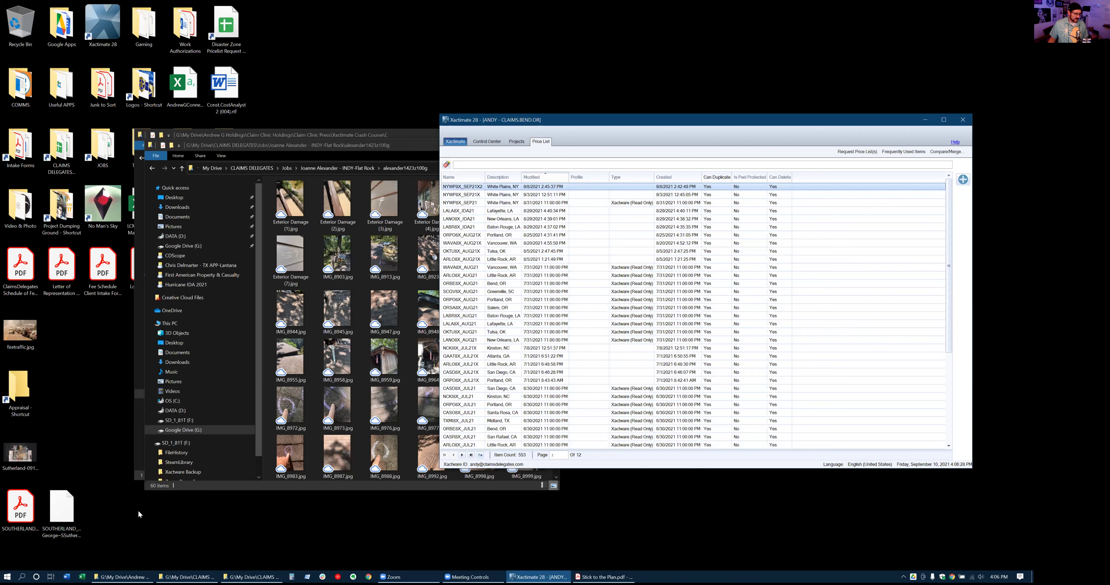
left_click_drag(101, 530, 143, 511)
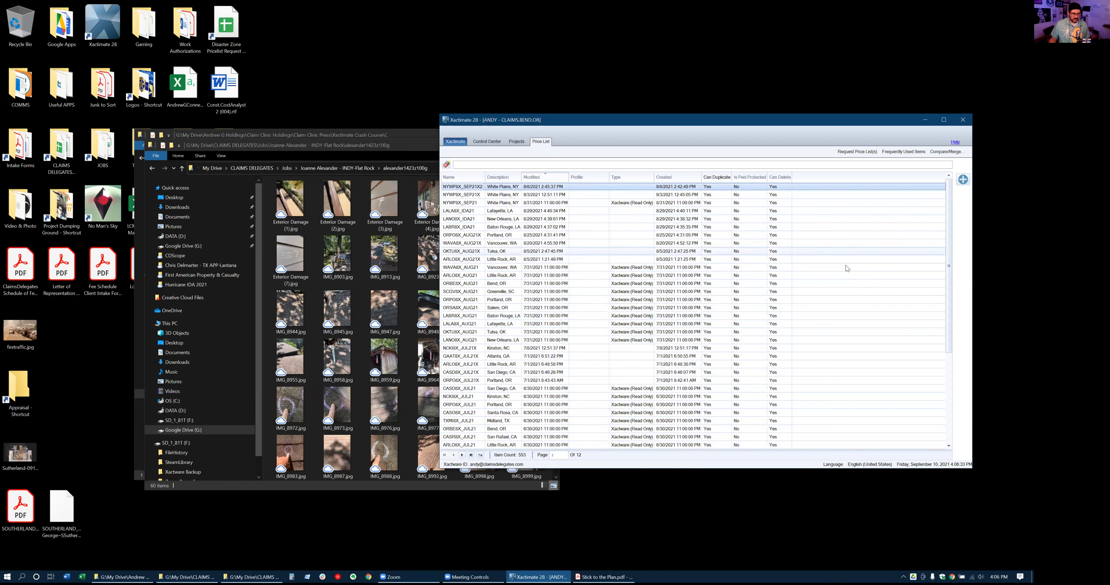